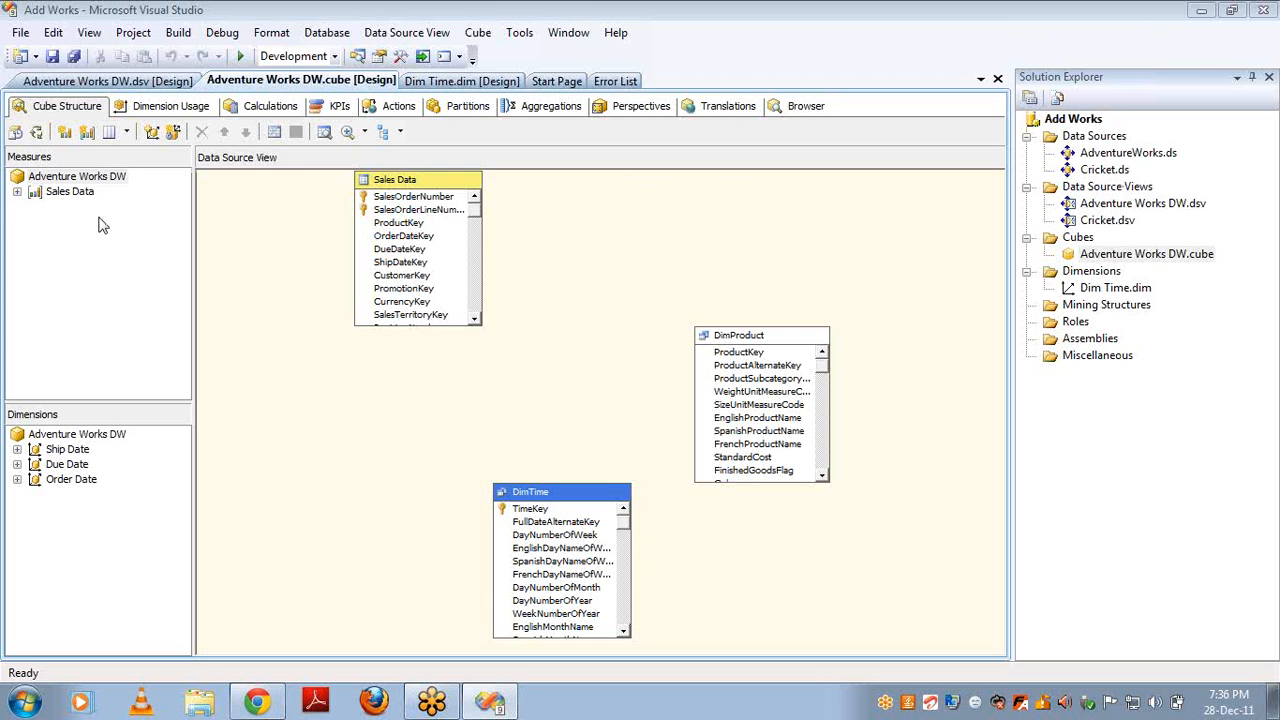
- Review the usage options offered for a new measure in the Adventure Works DW cube, and cancel without adding one
click(16, 192)
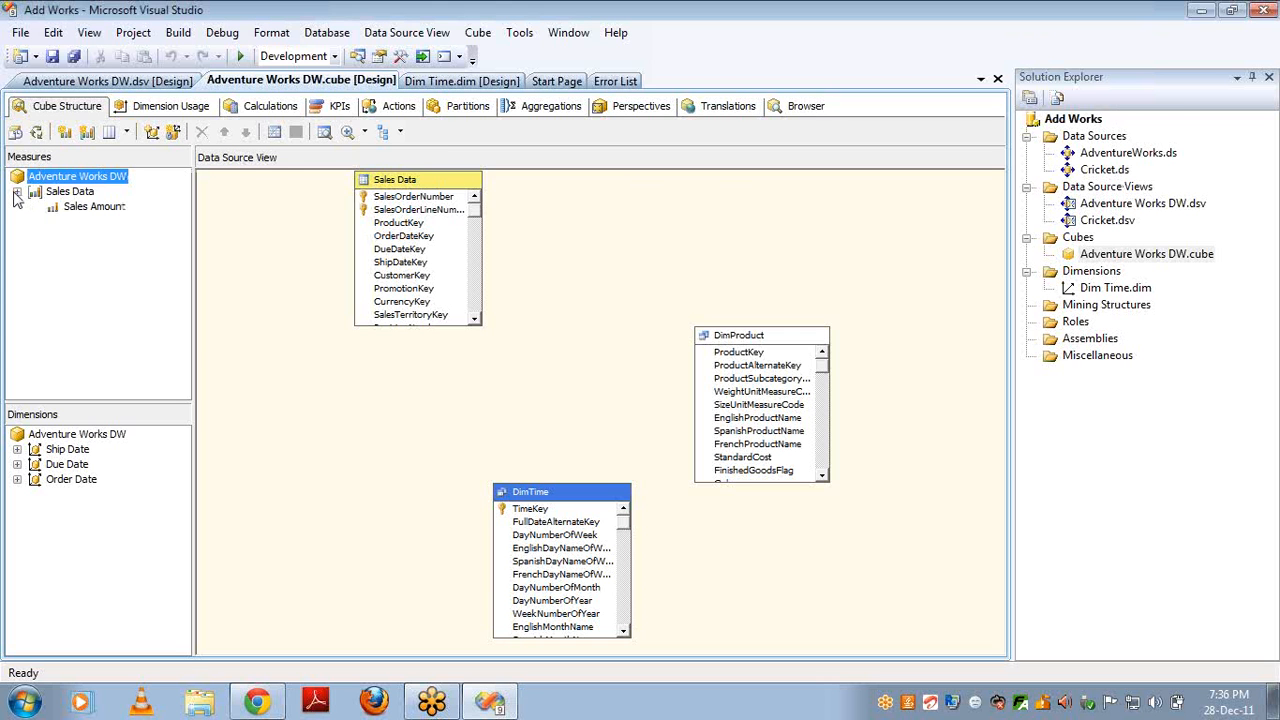
right_click(100, 180)
click(150, 184)
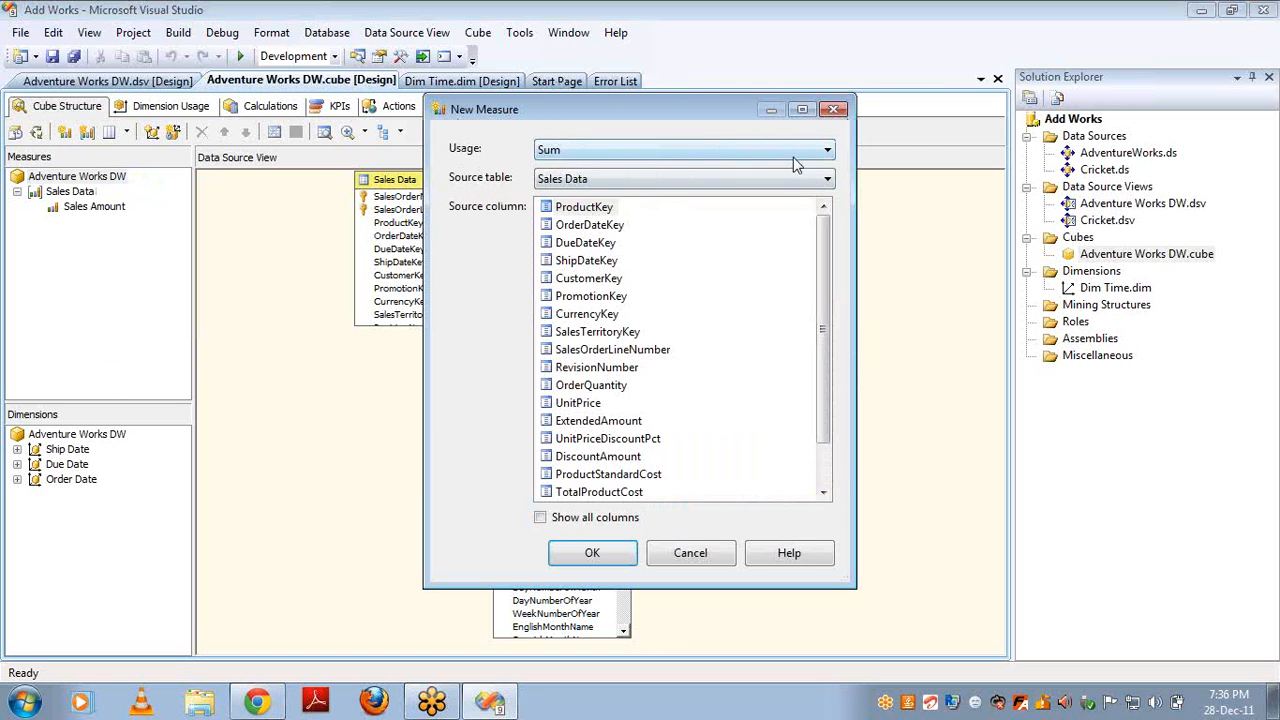
click(824, 152)
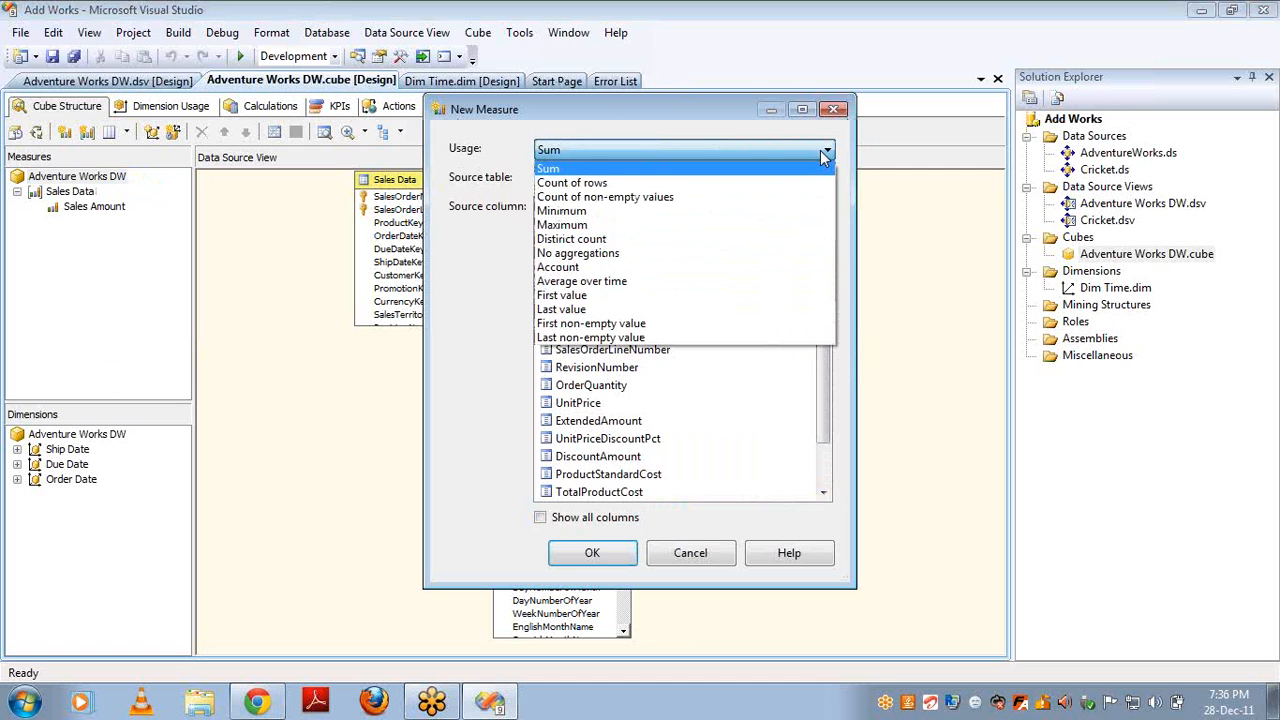
click(714, 560)
click(714, 560)
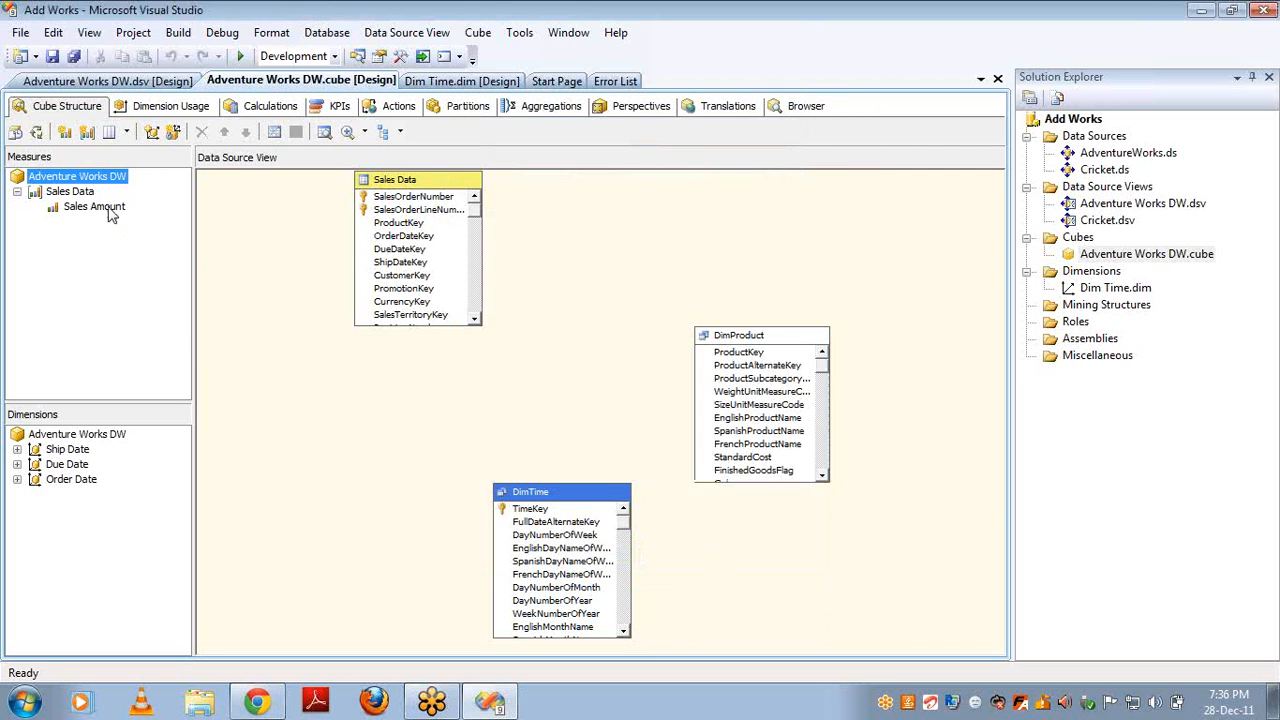
- Inspect the properties of the Sales Amount measure and the choices available for its AggregateFunction
click(108, 208)
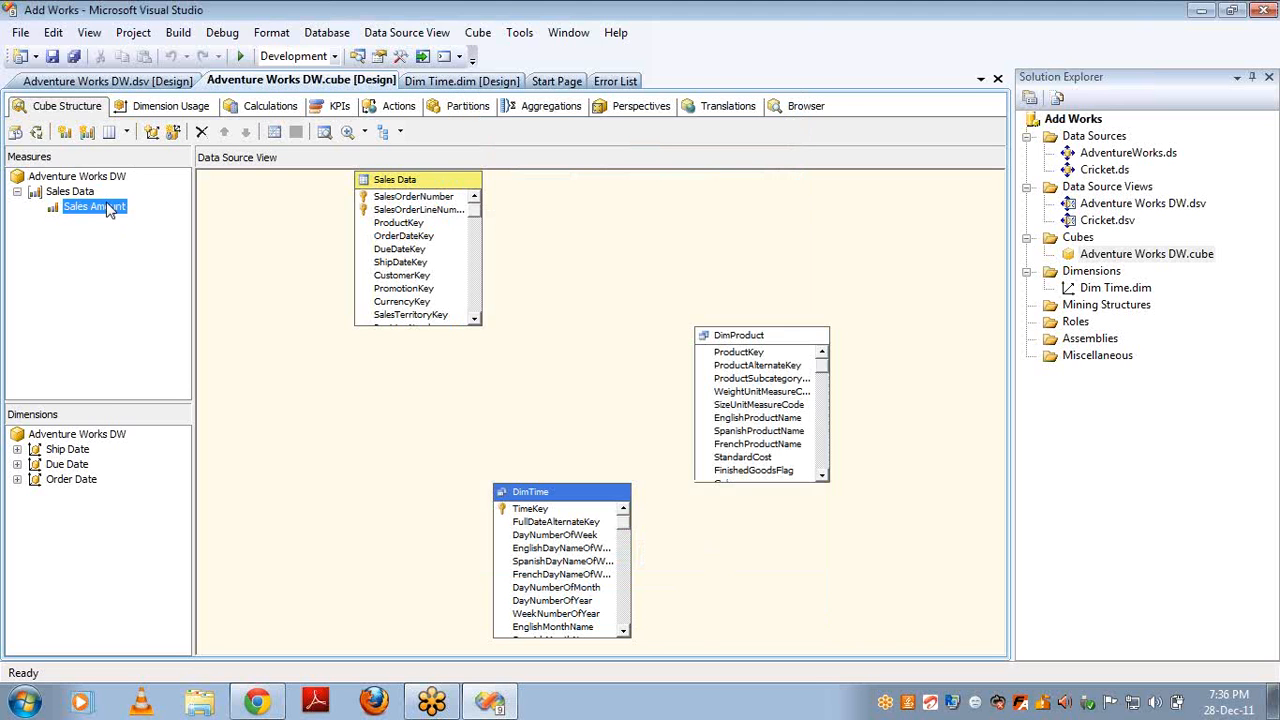
key(F4)
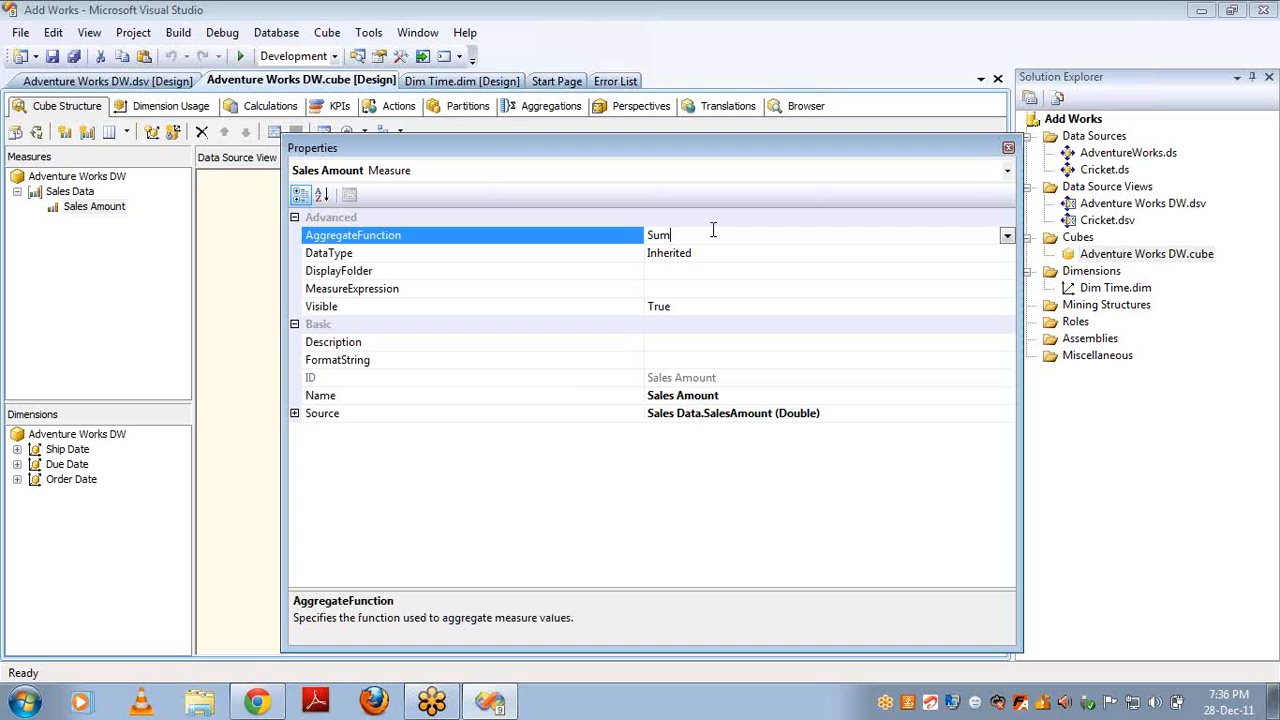
click(713, 232)
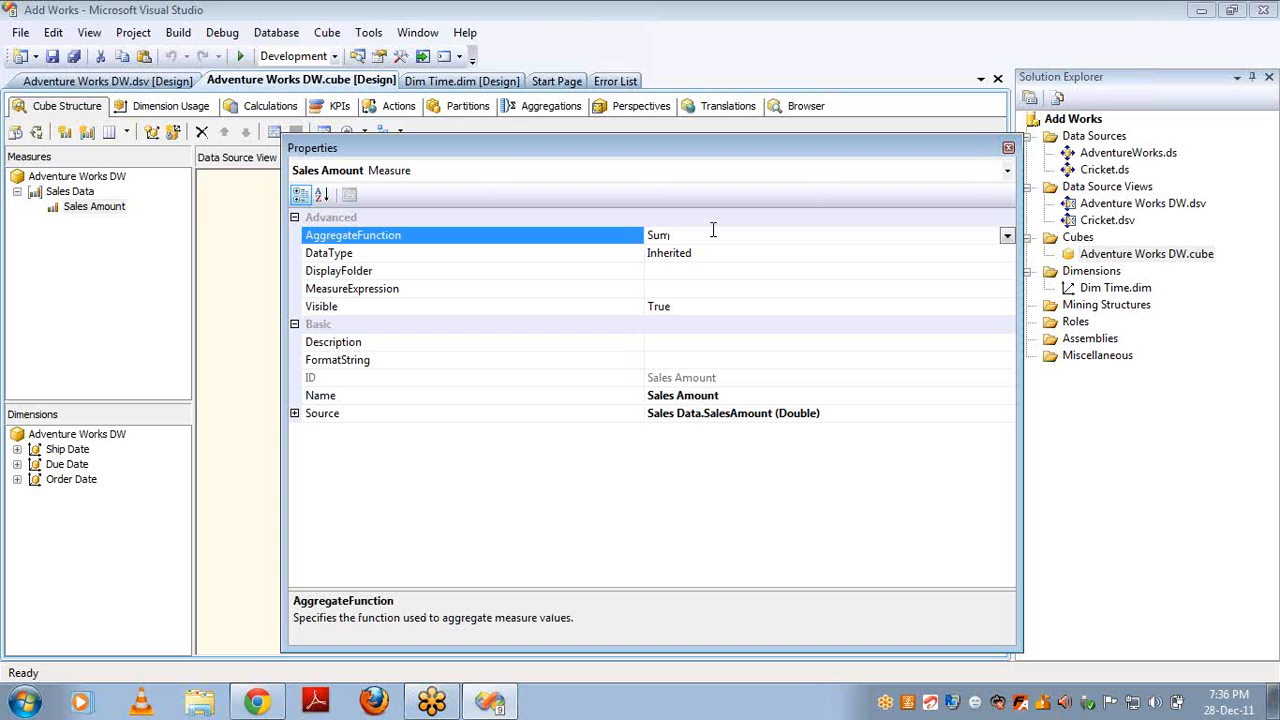
click(1007, 237)
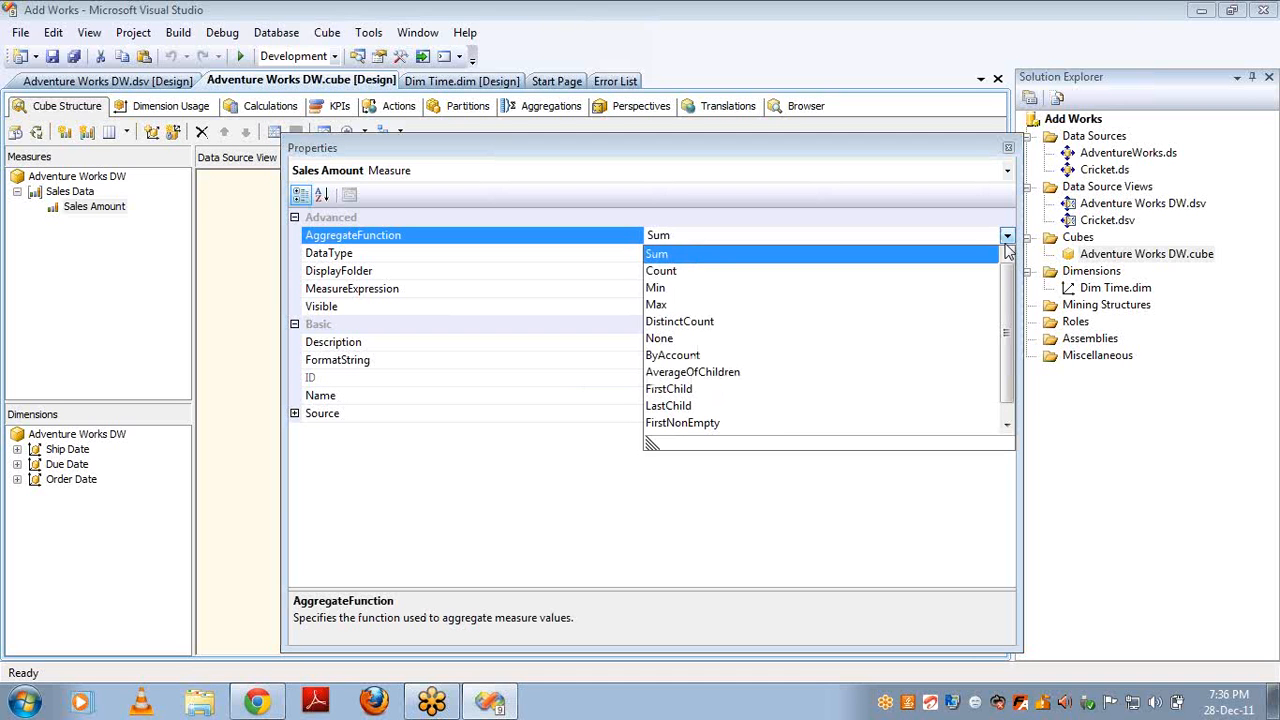
click(1007, 150)
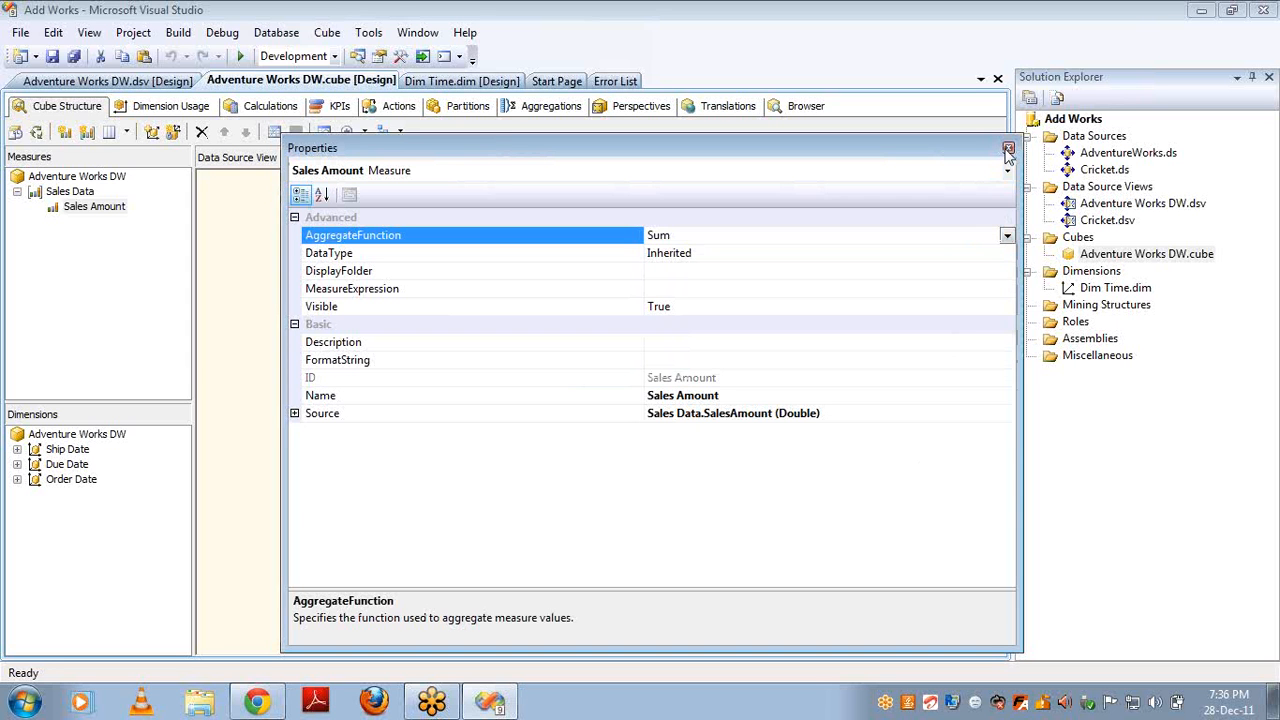
- Add a new measure to the Sales Data measure group with usage Count of rows and source table Sales Data
right_click(63, 196)
click(100, 203)
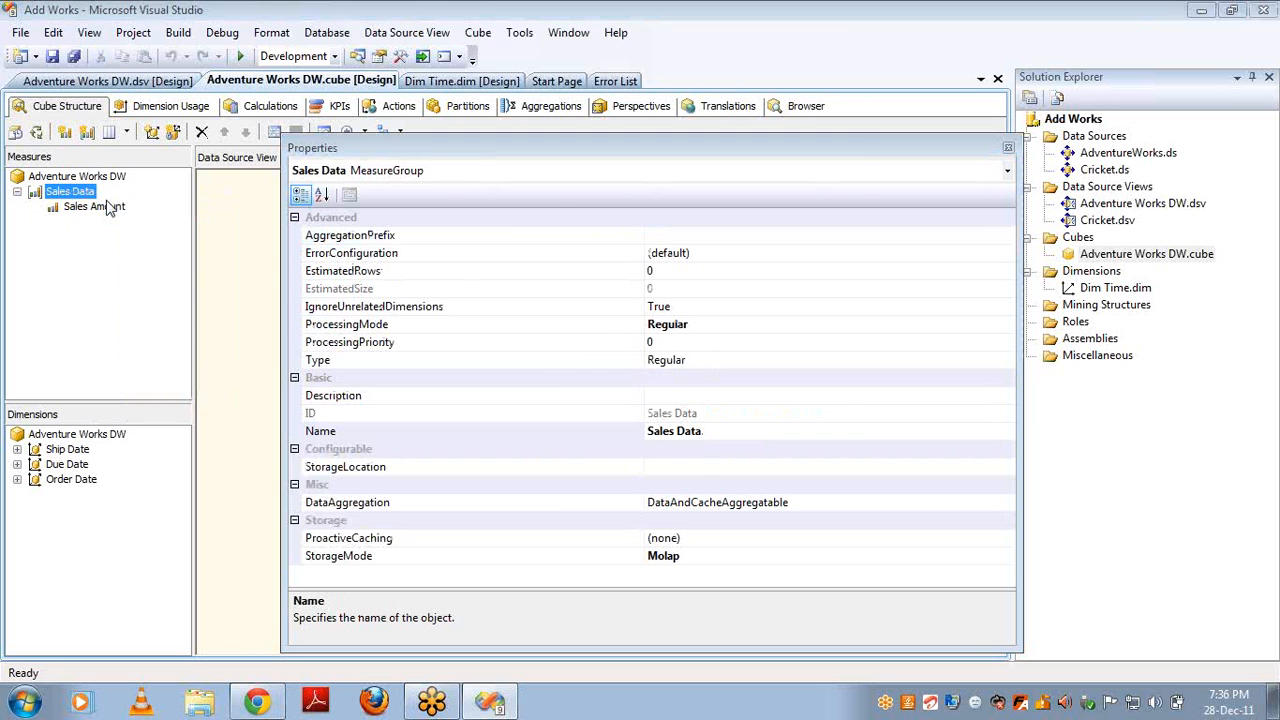
click(727, 153)
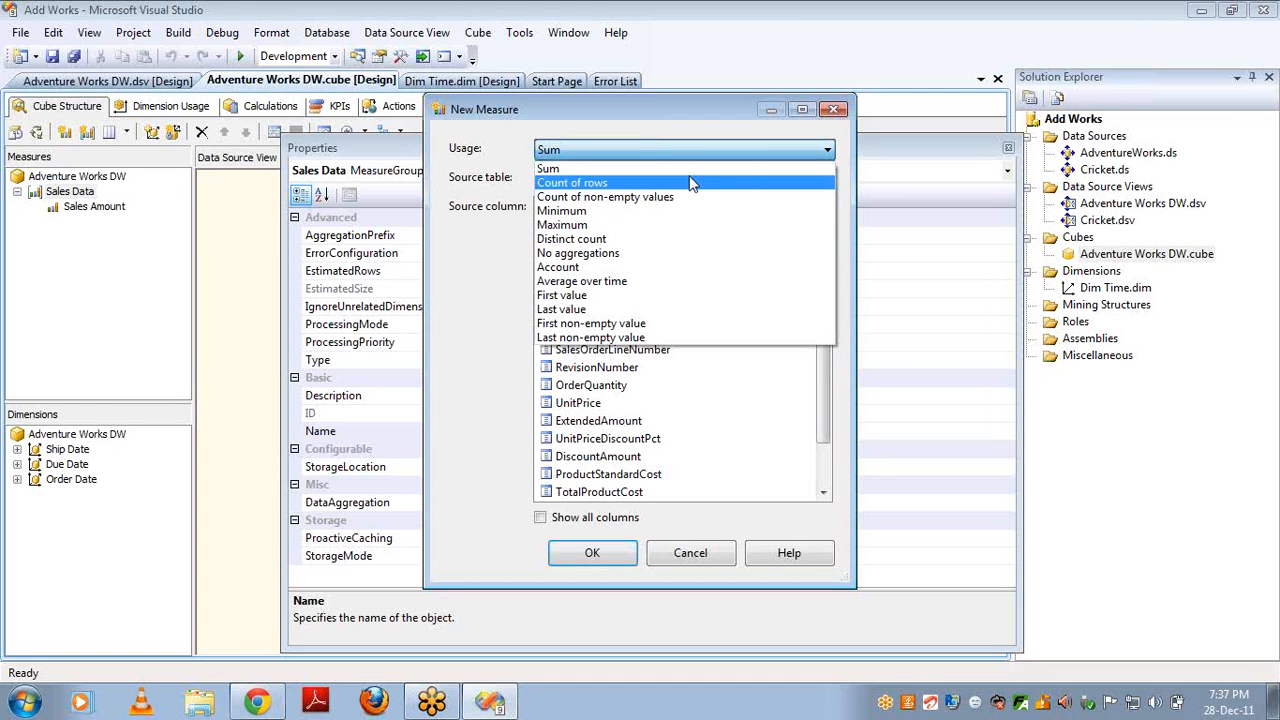
click(690, 183)
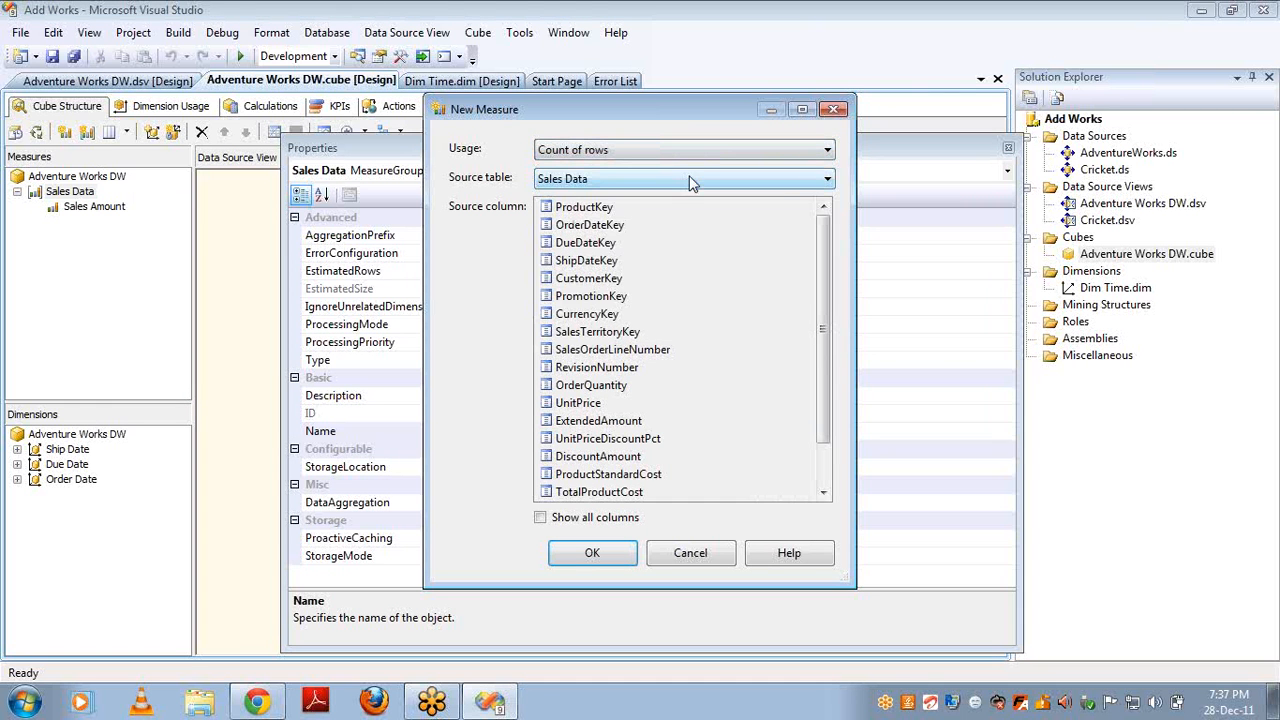
click(595, 555)
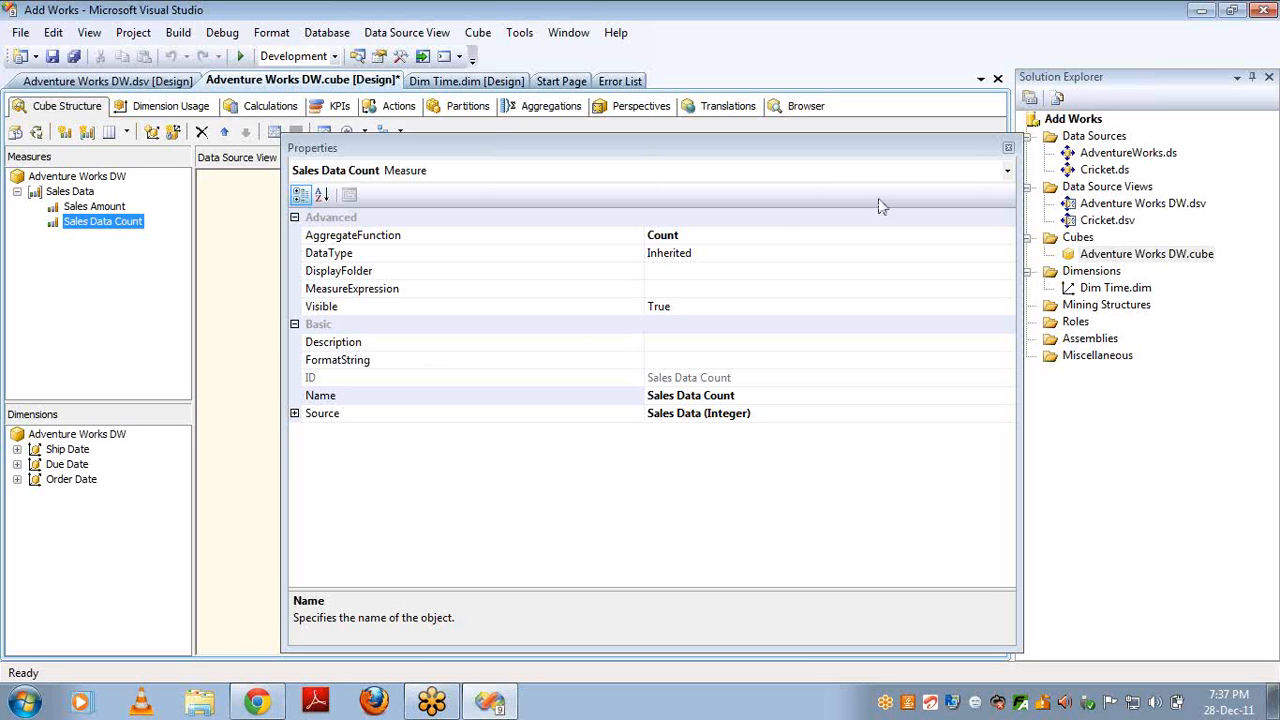
click(1008, 149)
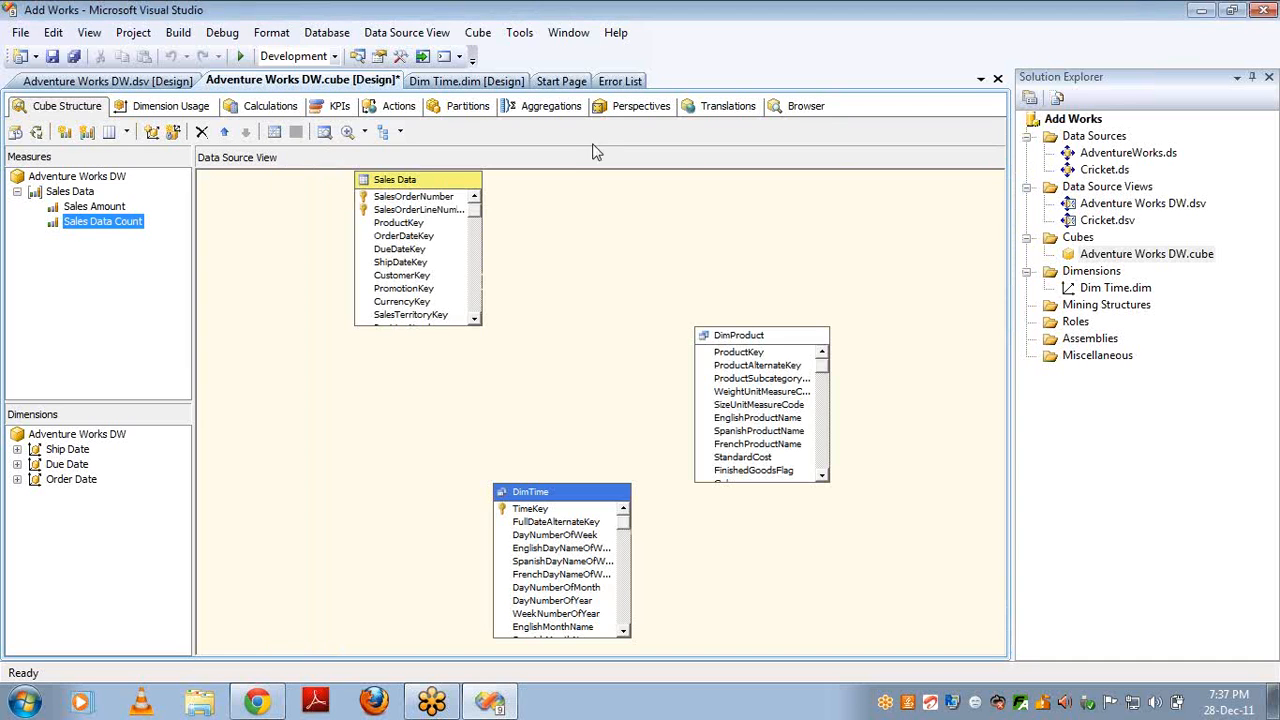
- Build and deploy the project, and process the Adventure Works DW cube with Process Full
click(36, 133)
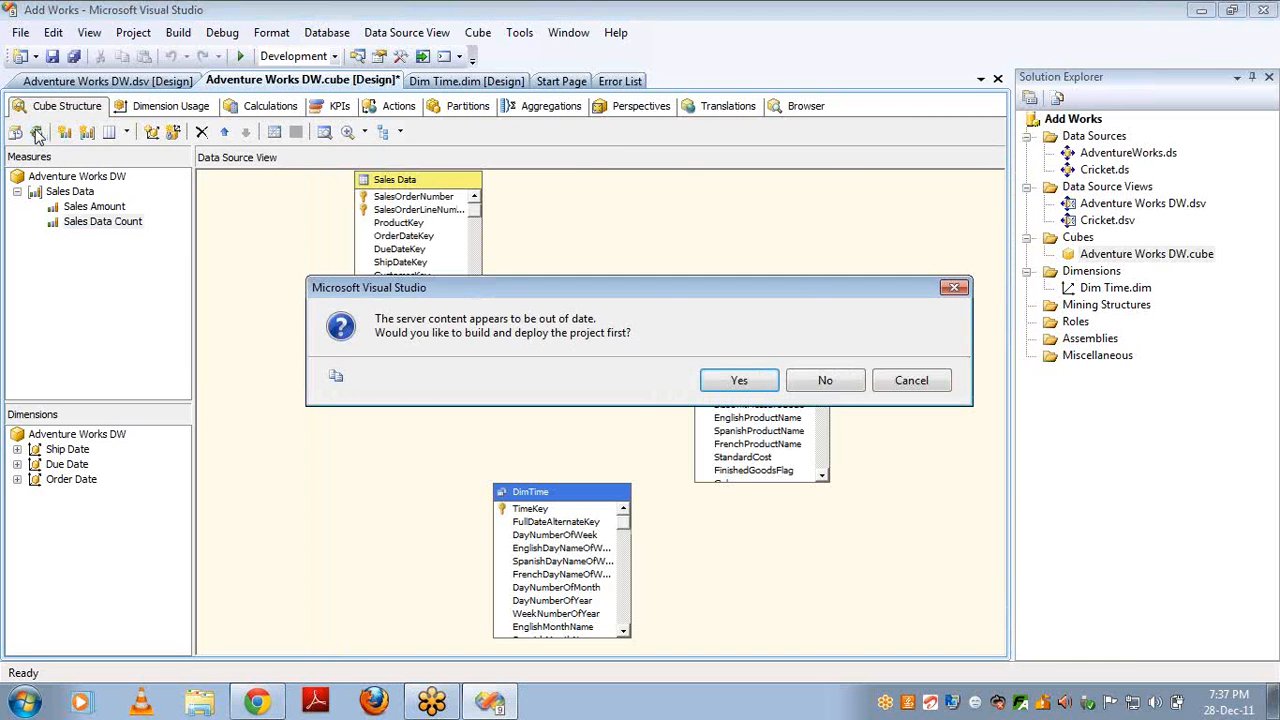
key(Escape)
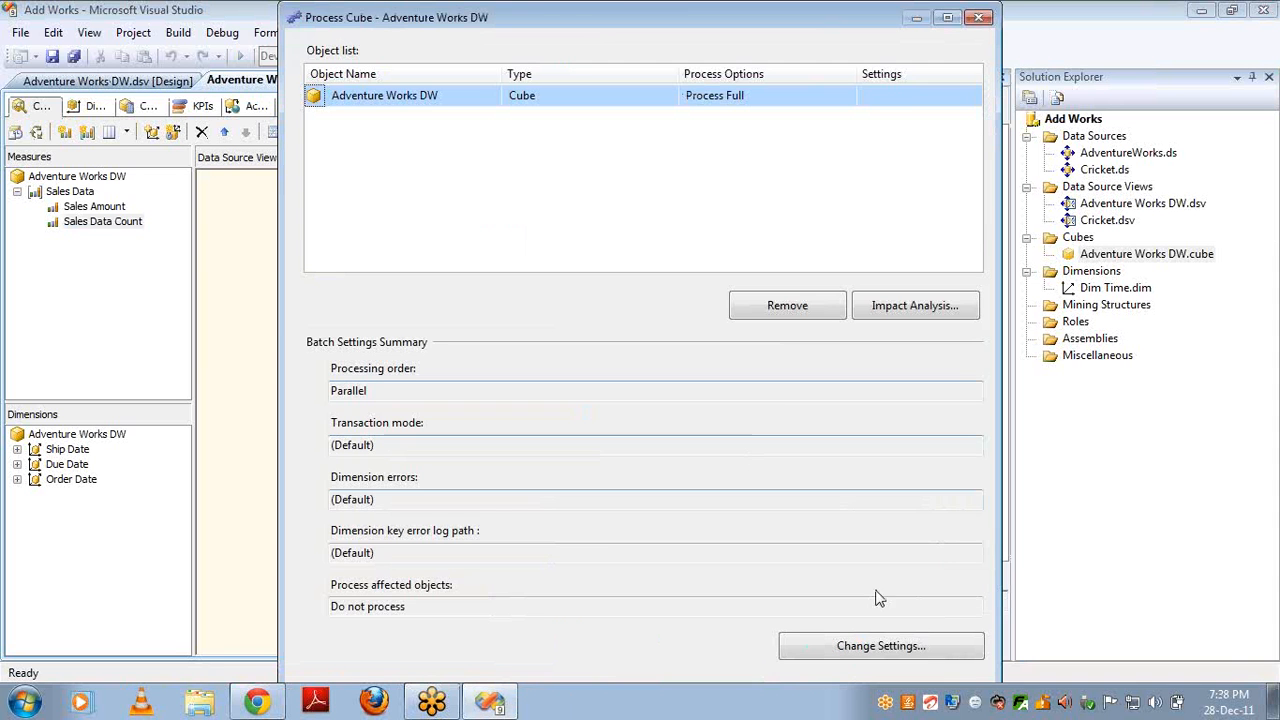
key(Return)
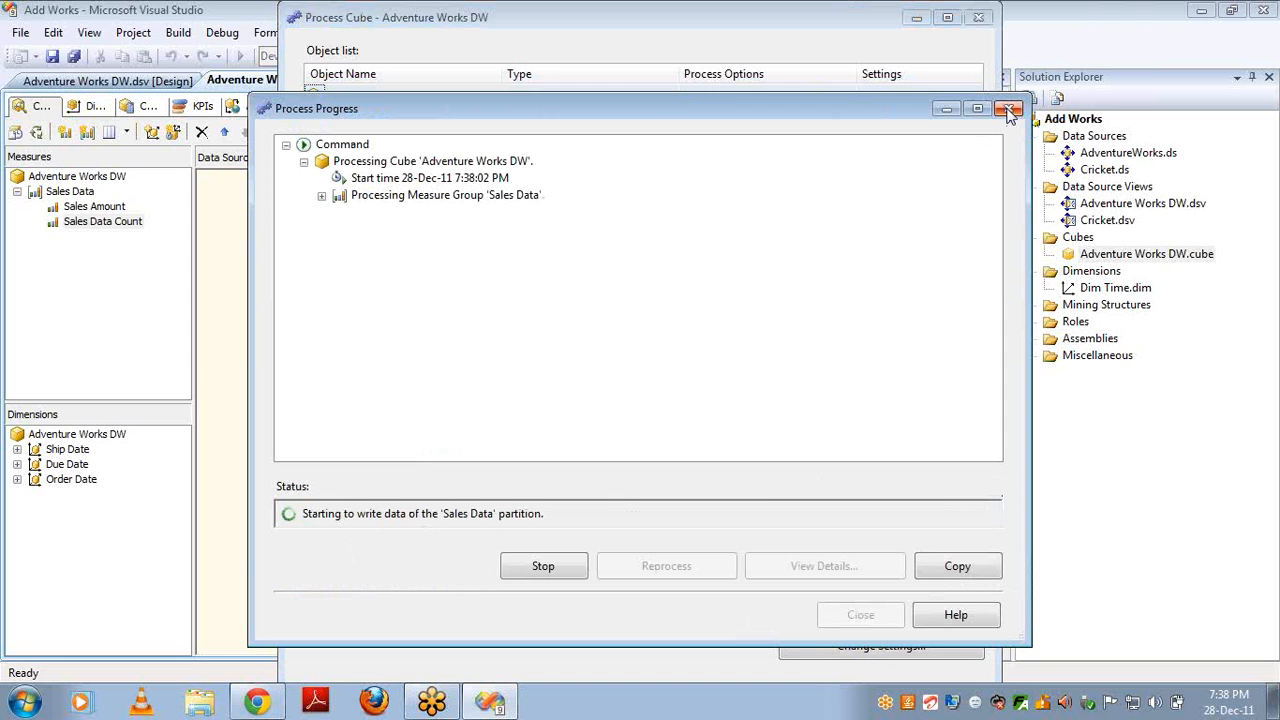
click(861, 617)
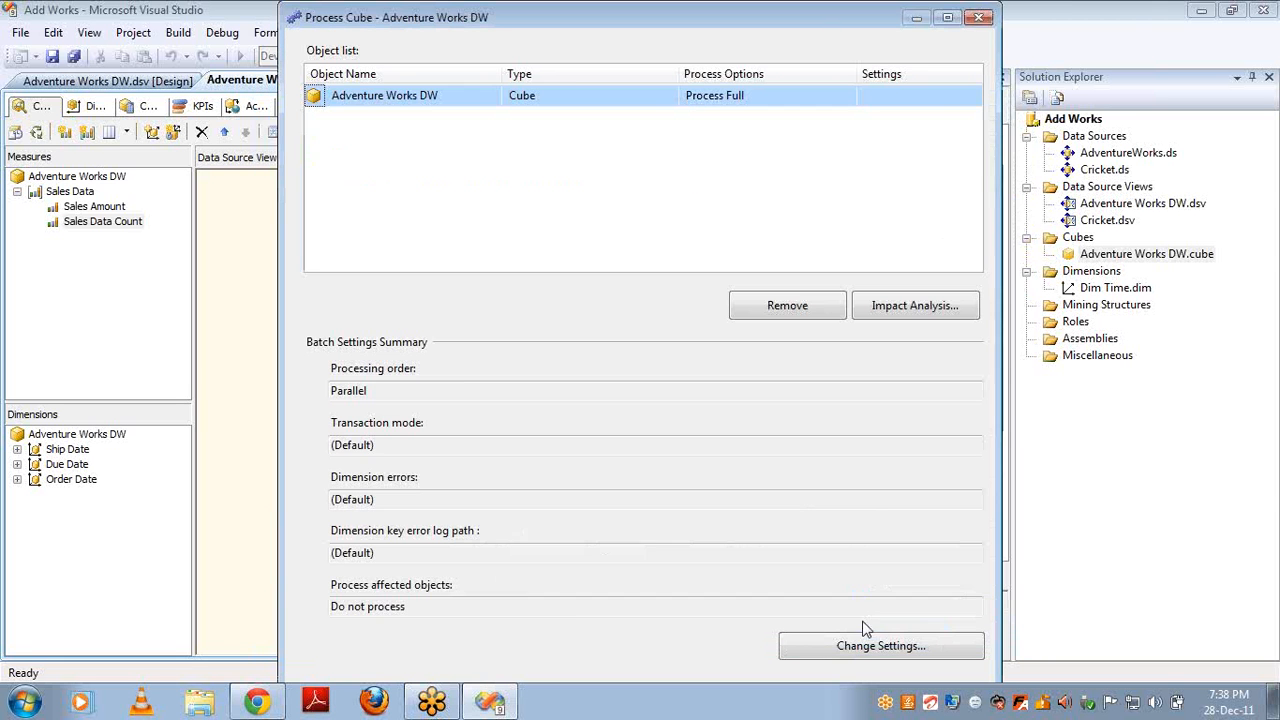
click(979, 19)
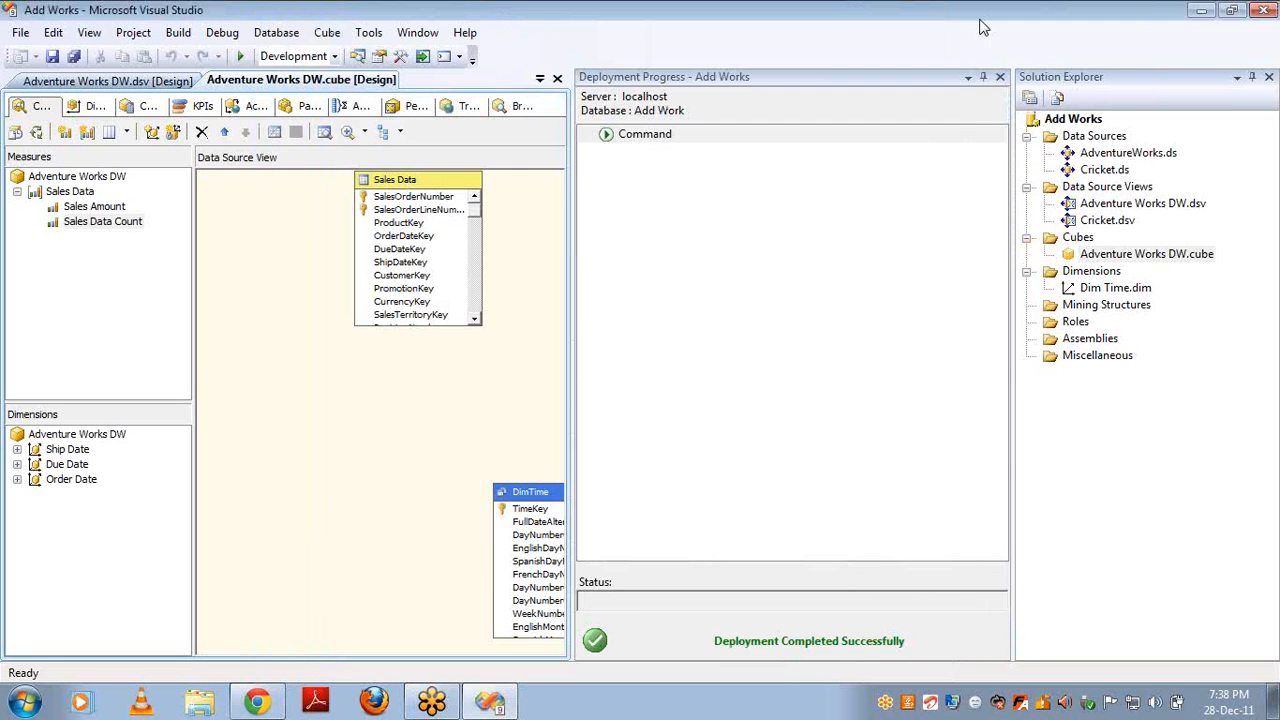
click(999, 77)
- Browse the cube and add the Sales Amount and Sales Data Count measures to the pivot's data area
click(806, 105)
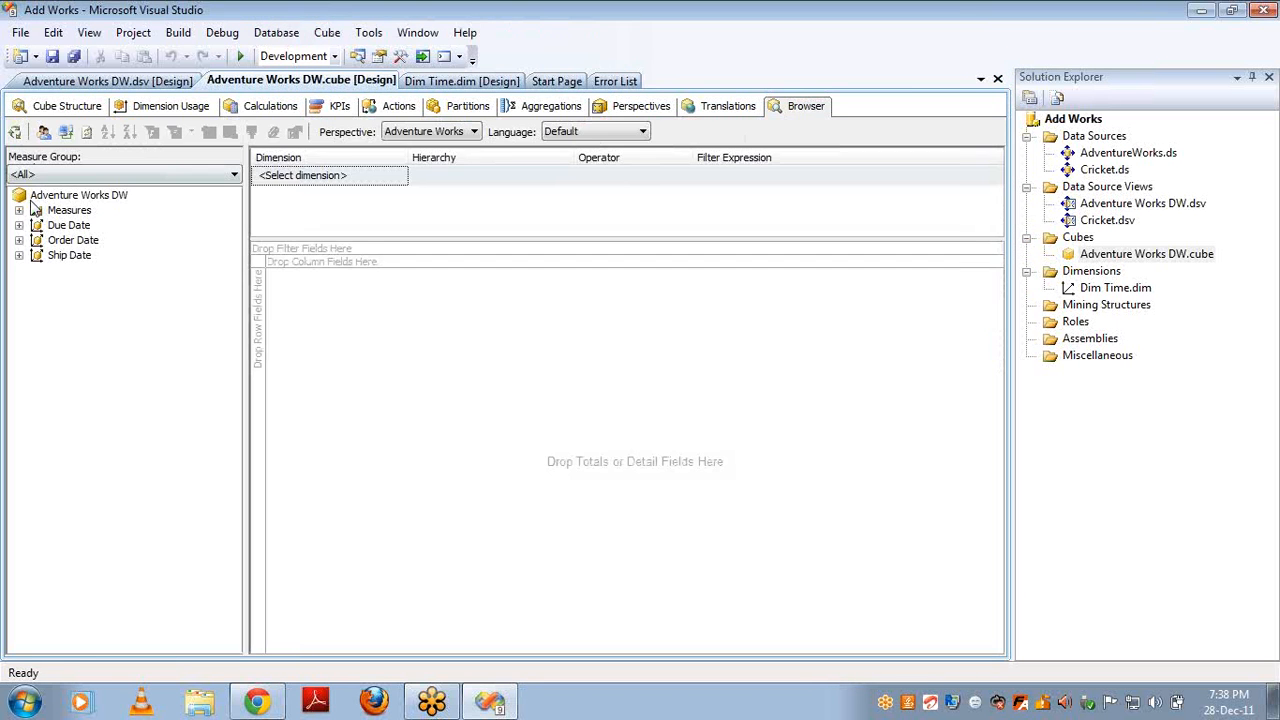
click(19, 211)
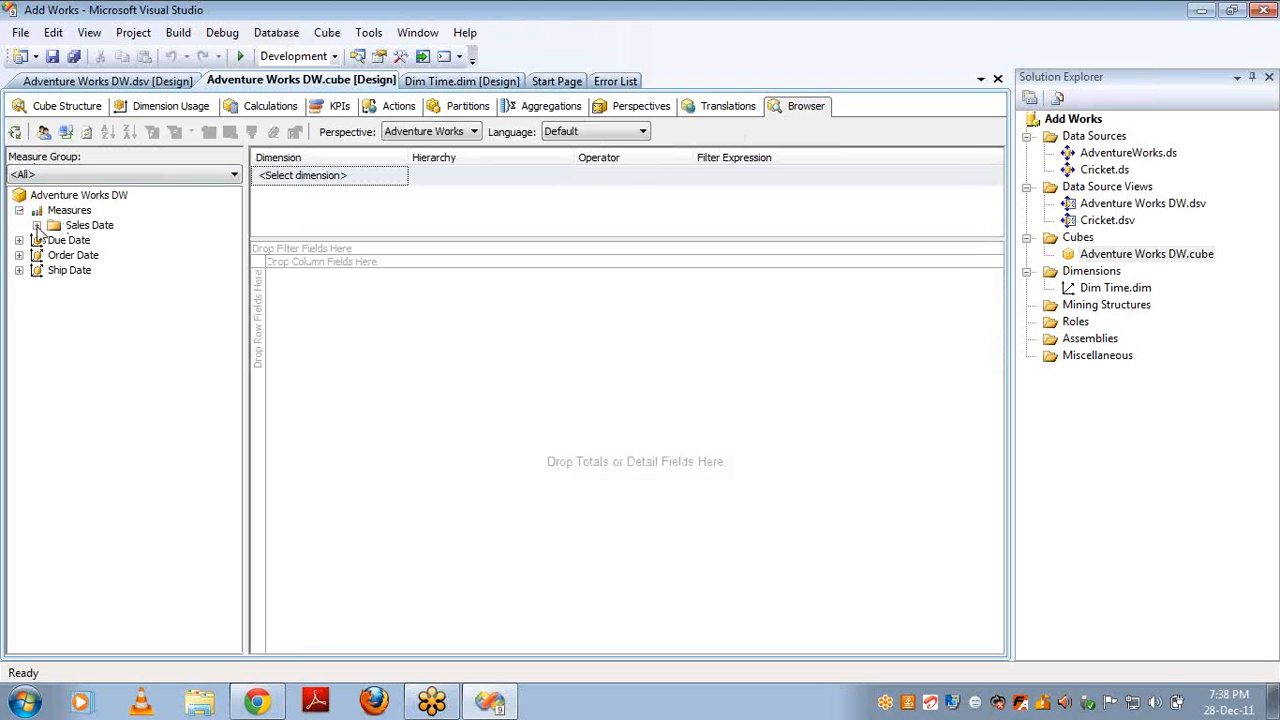
click(37, 226)
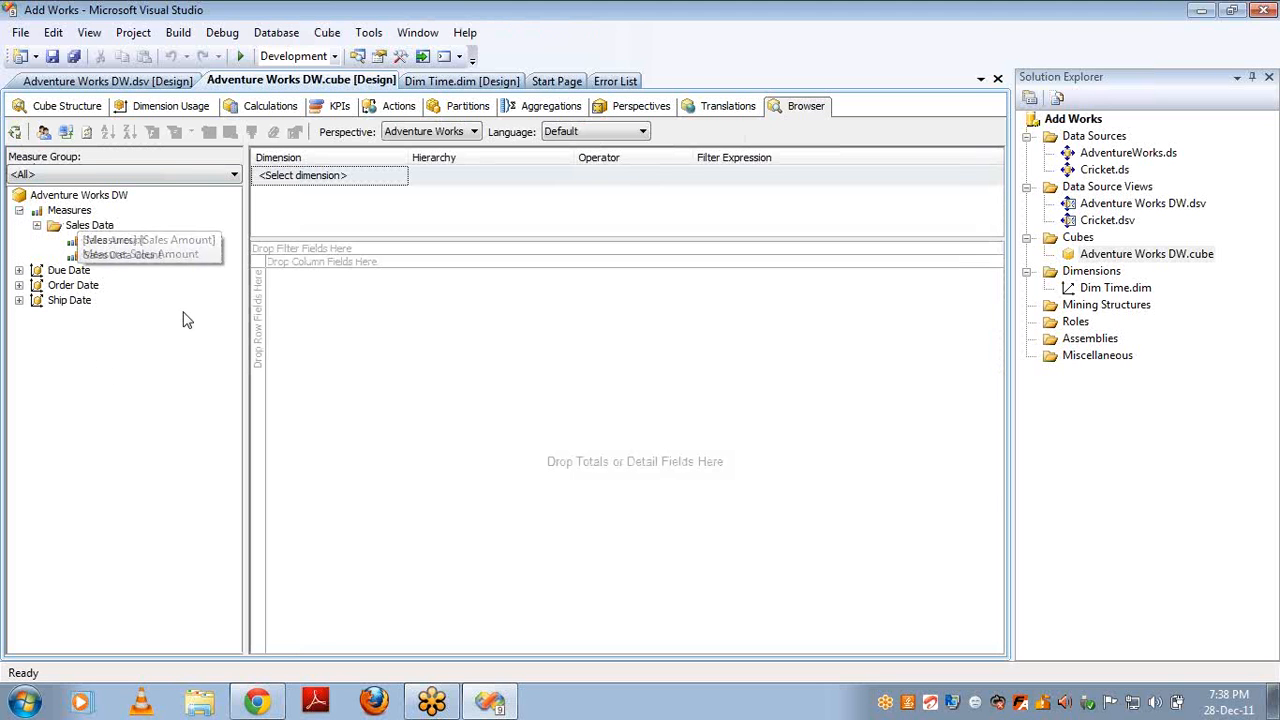
drag(120, 245, 343, 330)
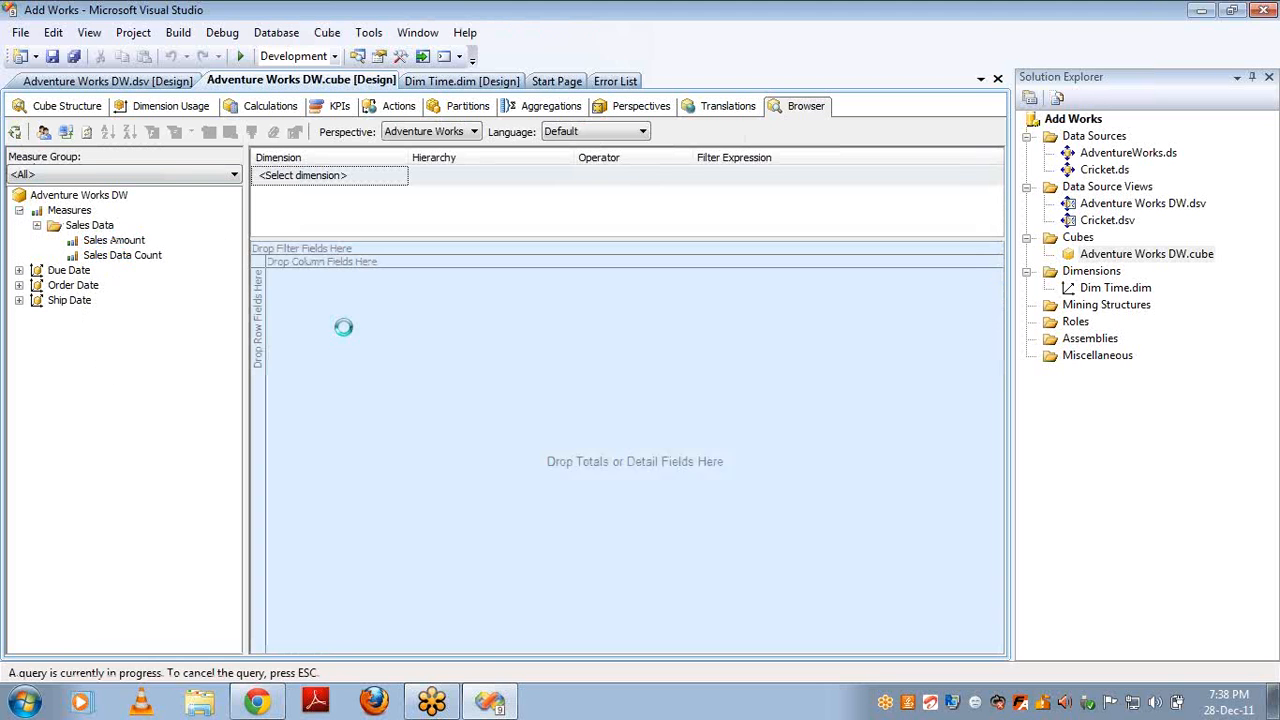
drag(118, 255, 467, 330)
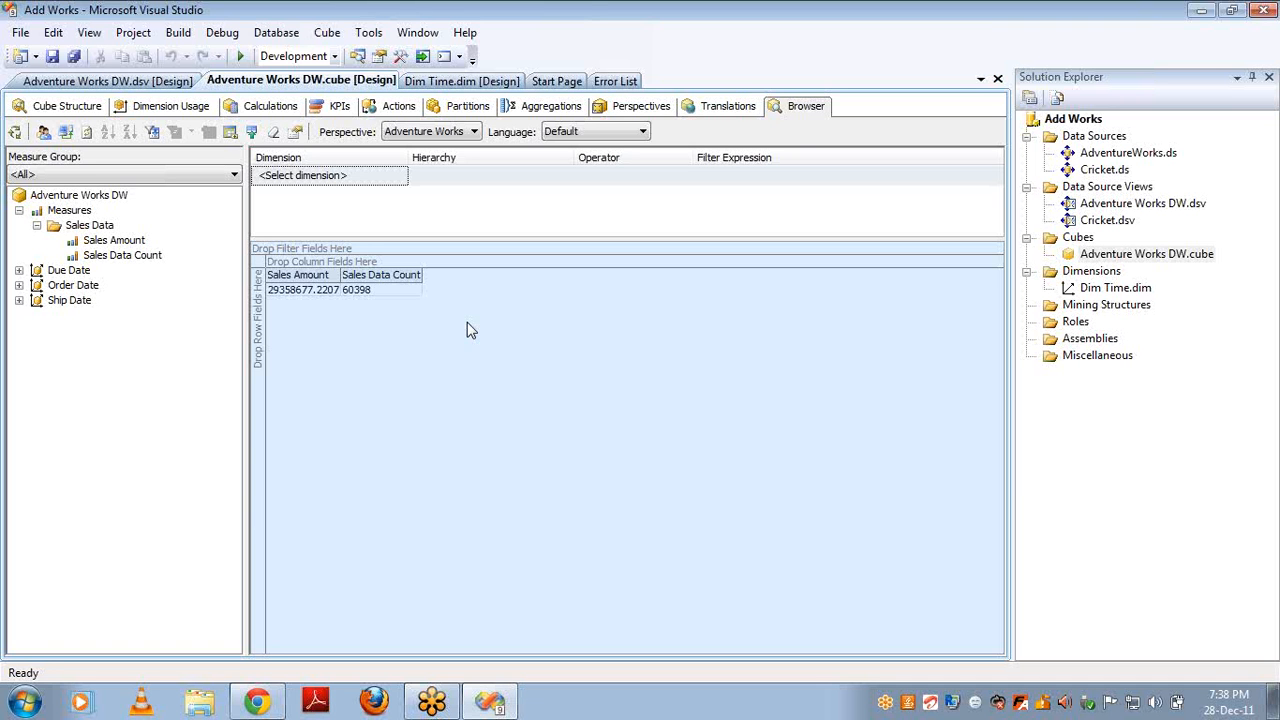
- Break the measures down by the Due Date dimension's Calendar Year as row fields and examine the 2004 figures
click(20, 270)
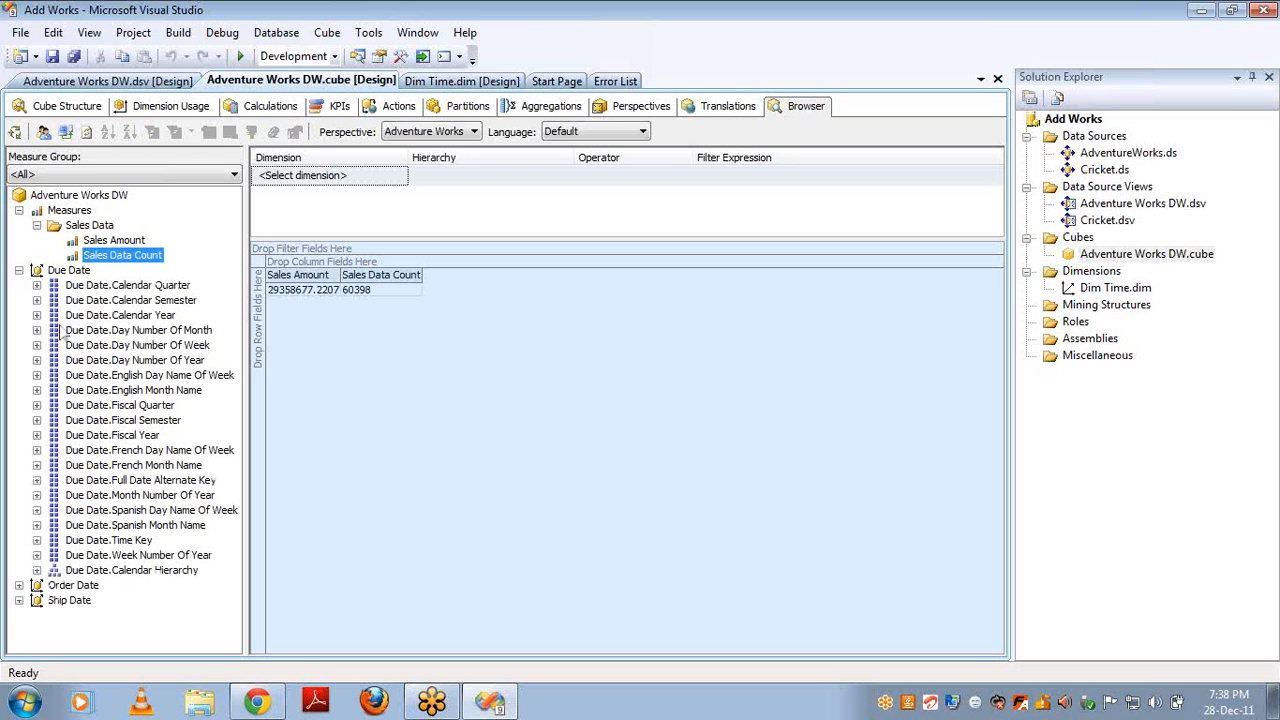
click(37, 315)
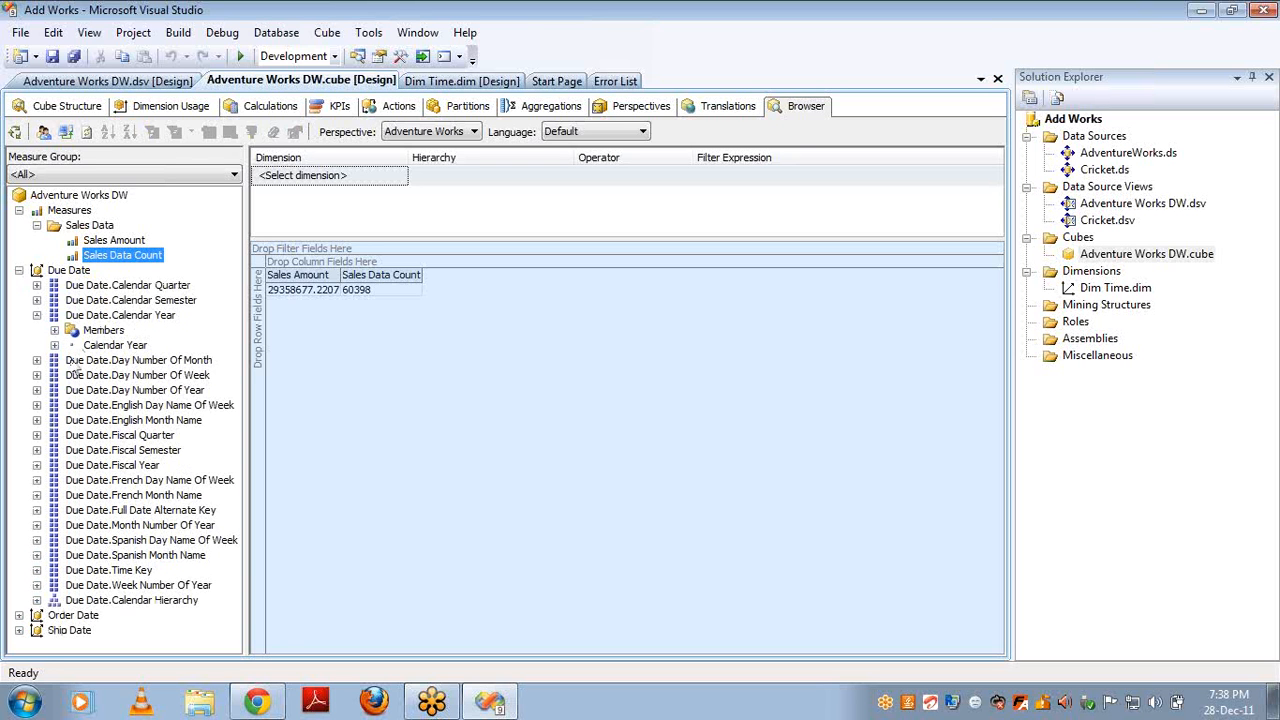
click(54, 345)
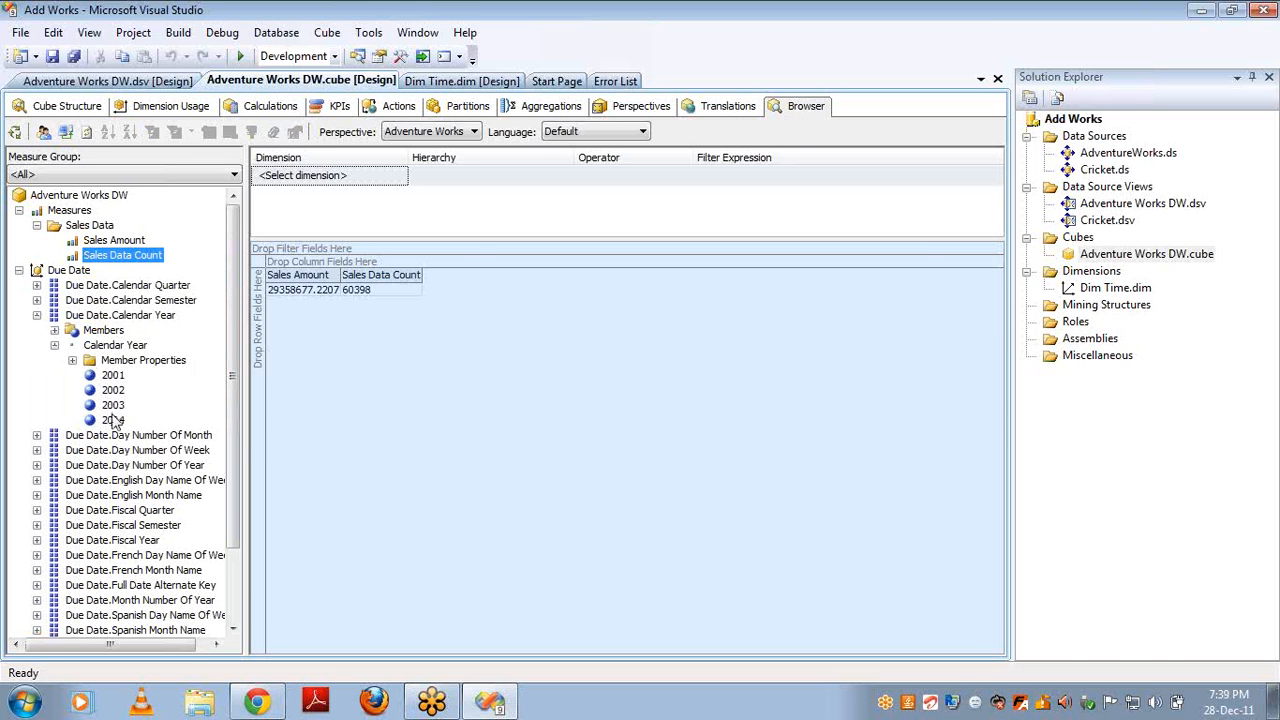
drag(113, 420, 263, 357)
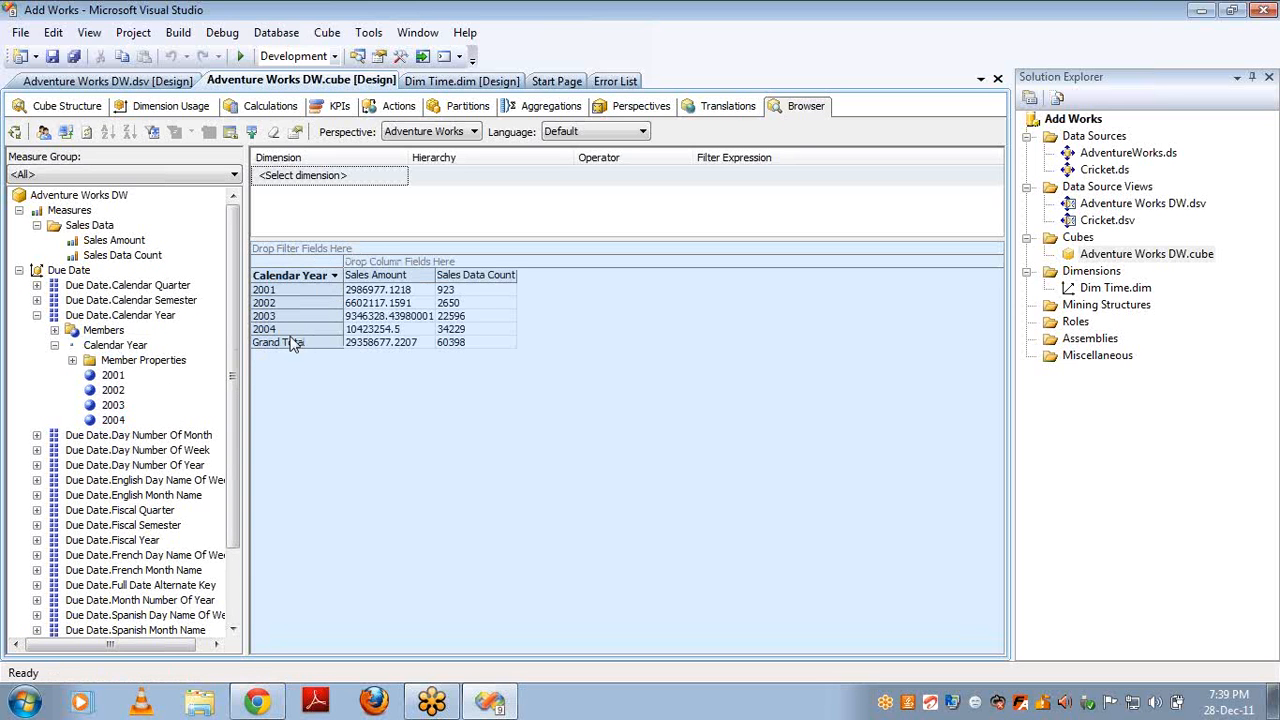
click(289, 333)
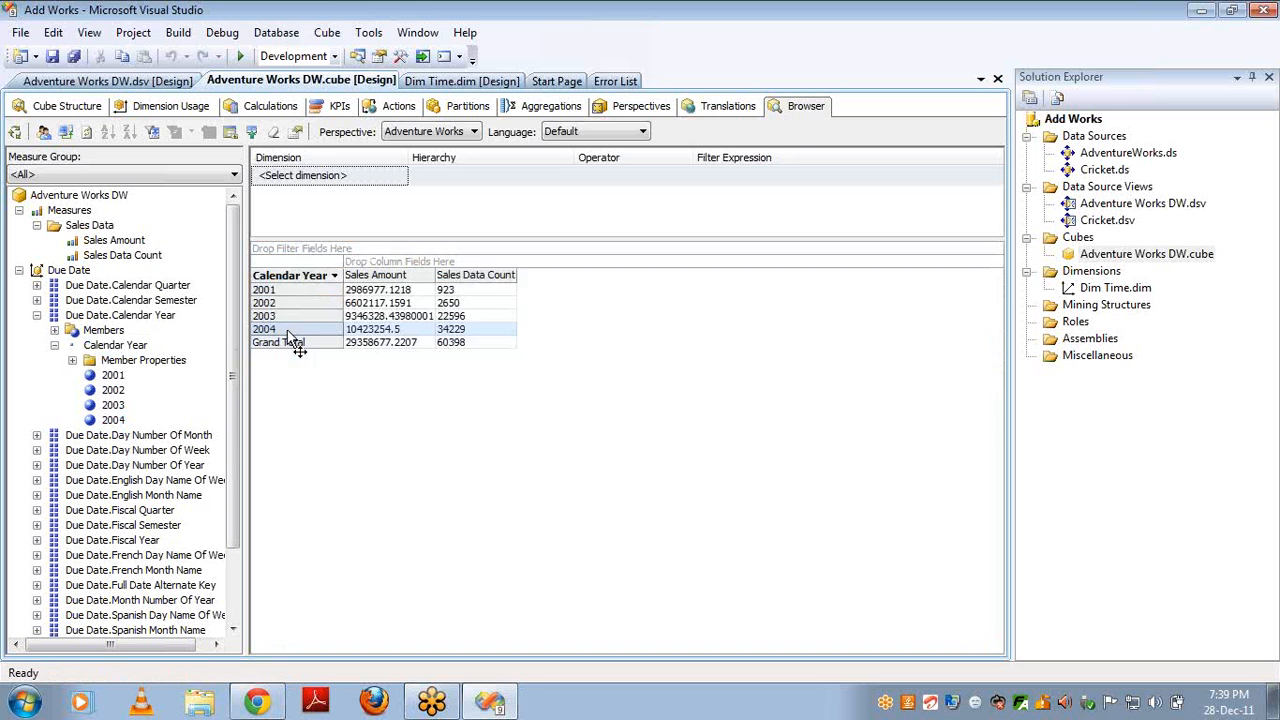
click(385, 333)
click(455, 330)
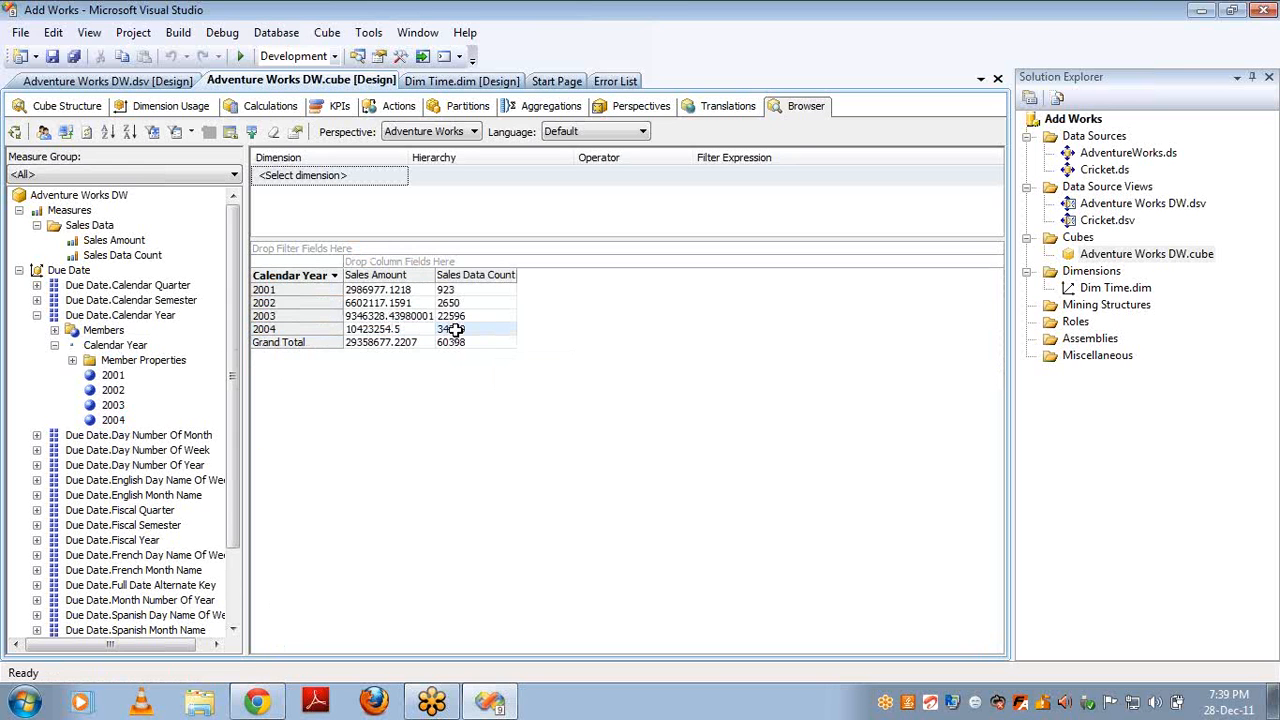
mouse_move(455, 330)
- Open SQL Server Management Studio, connect to the localhost Database Engine with Windows Authentication, and select the AdventureWorksDW database
click(22, 702)
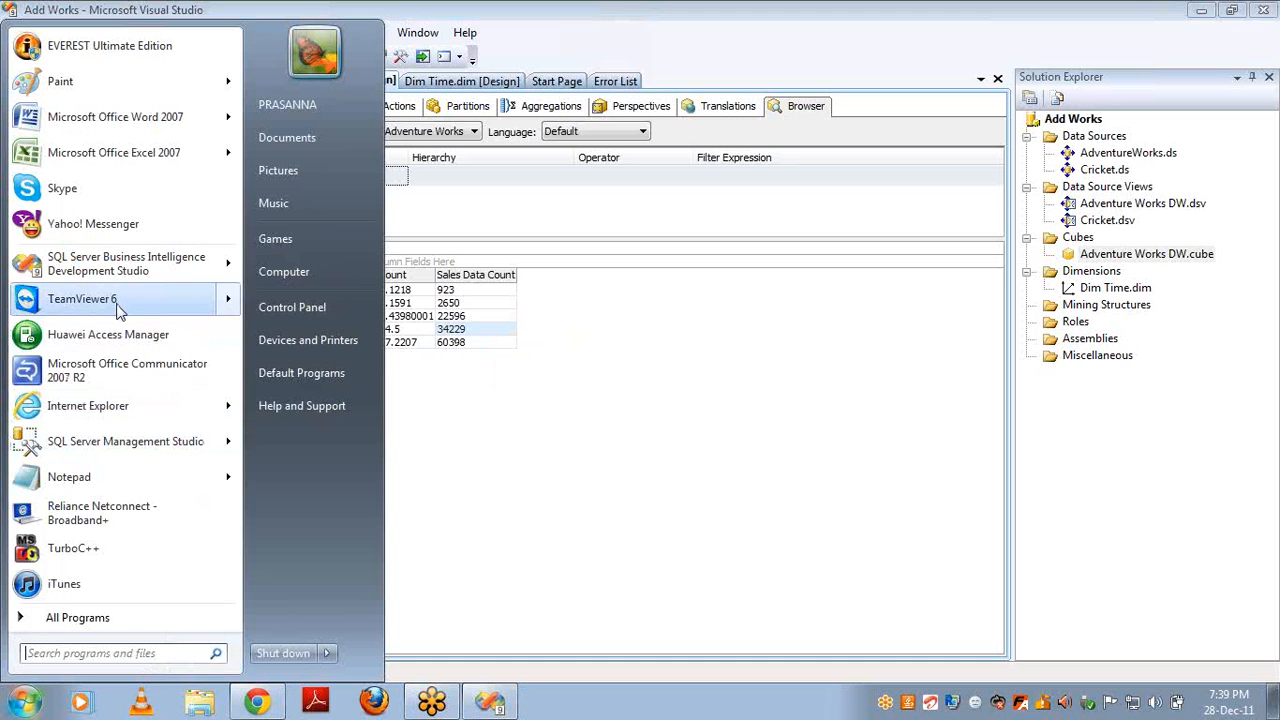
click(120, 443)
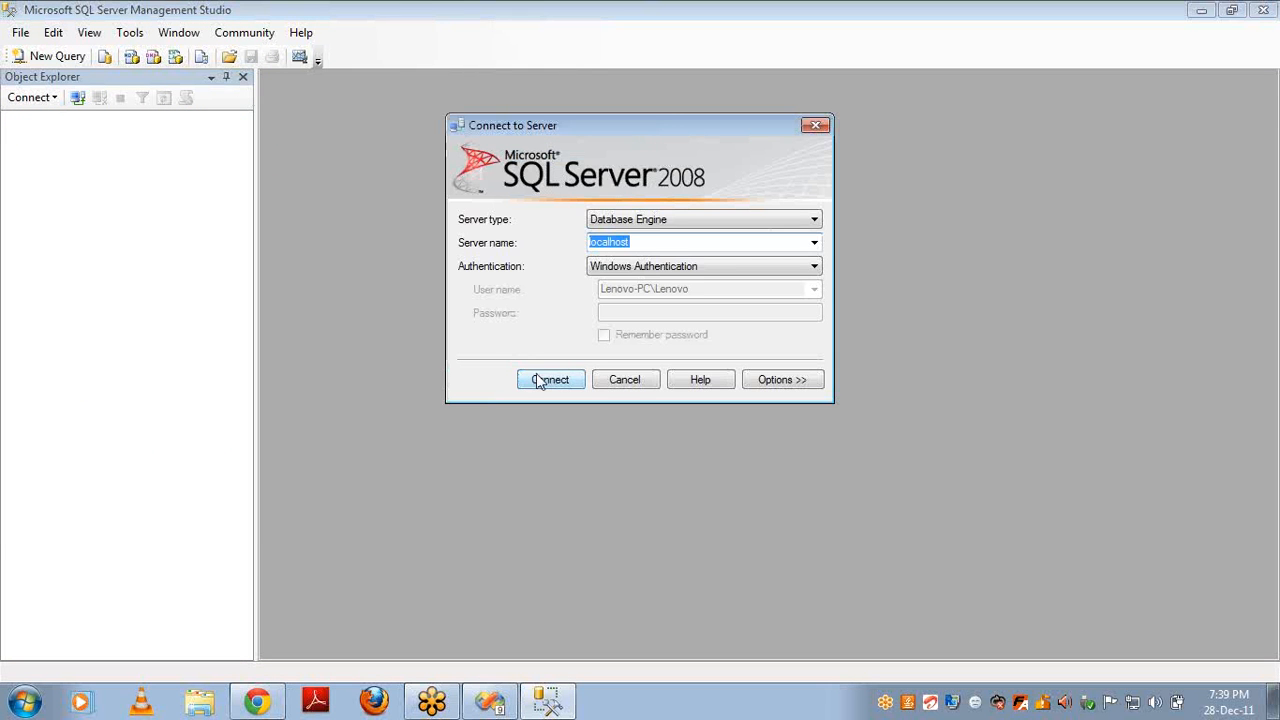
click(537, 377)
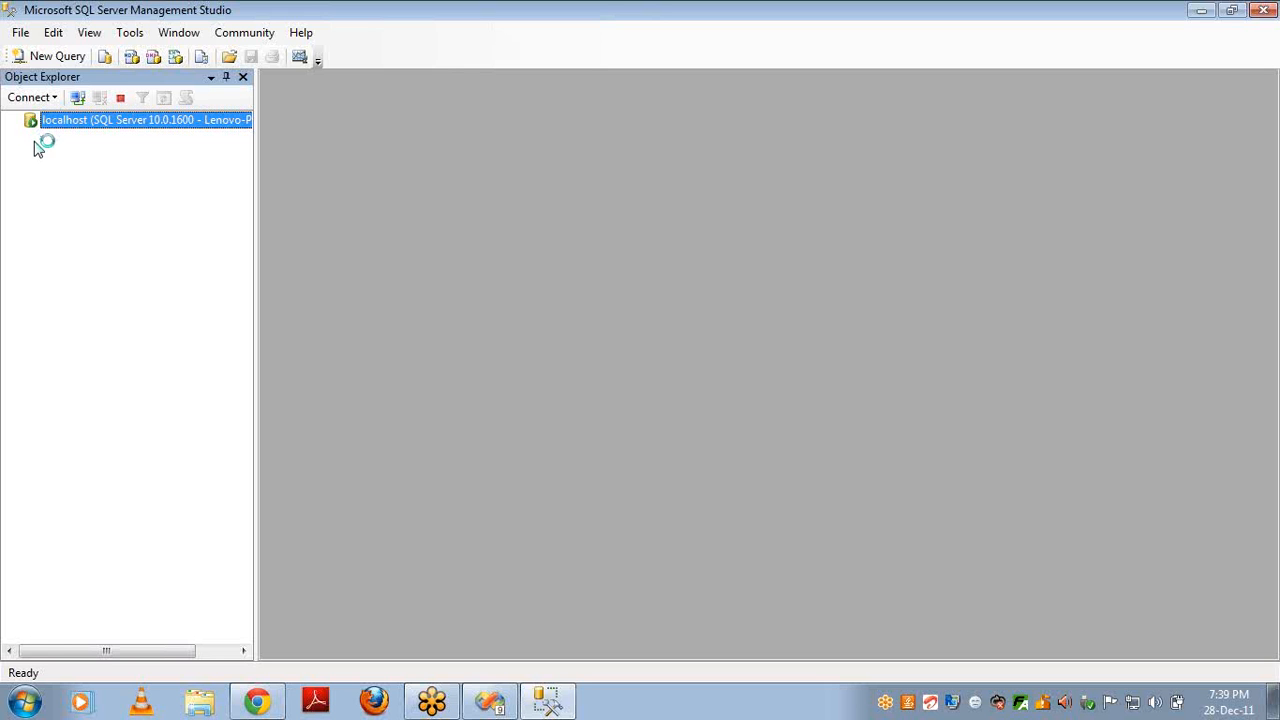
click(30, 137)
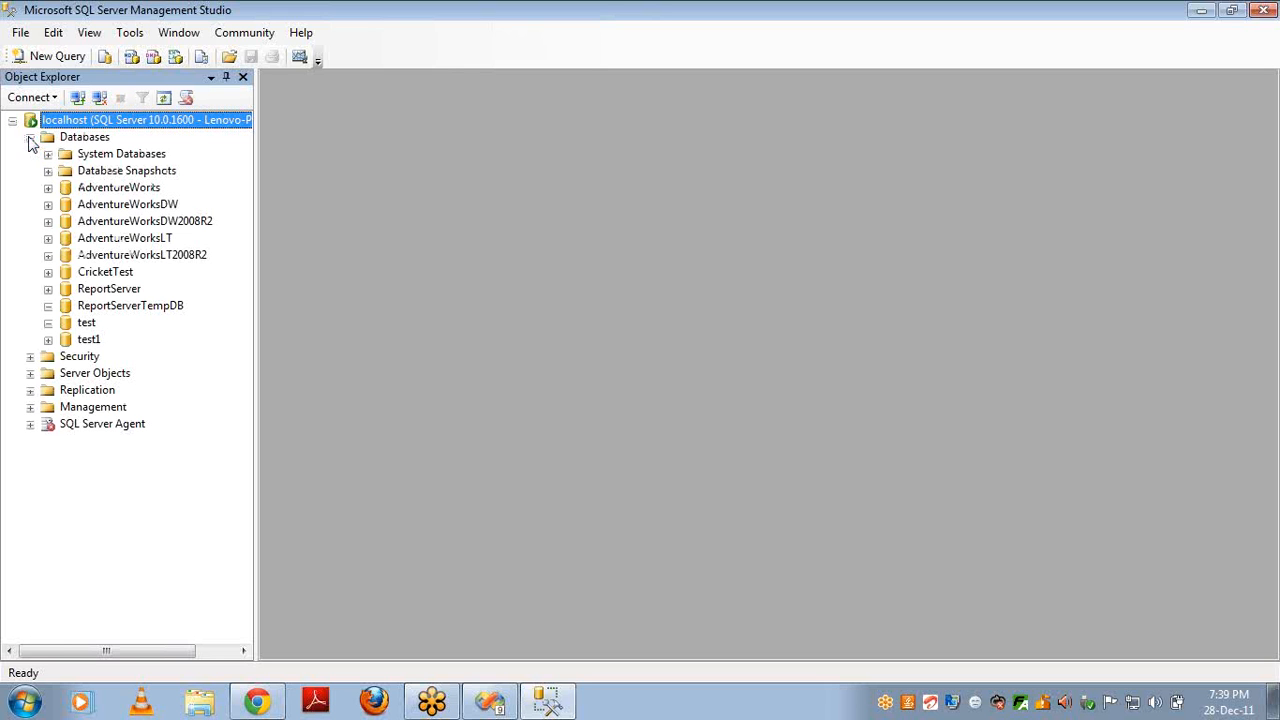
click(122, 206)
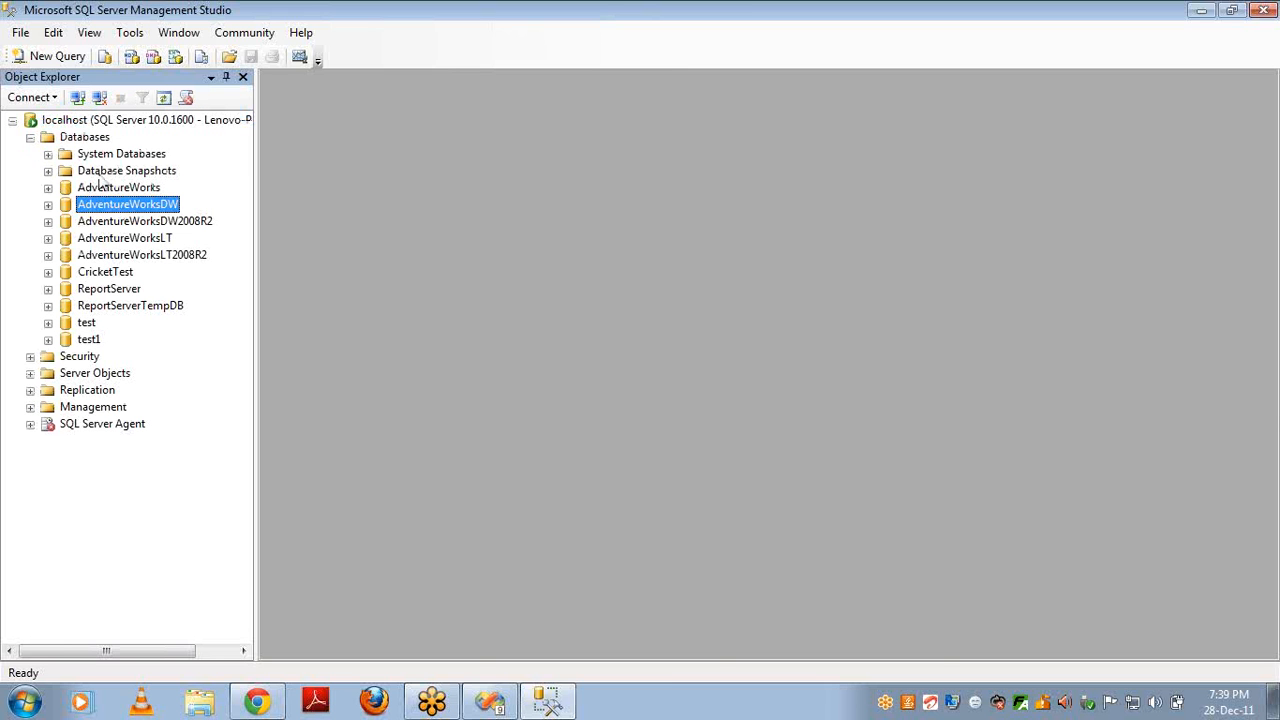
- Open a new query on AdventureWorksDW and write "select sum(salesamount),COUNT(*) from FactInternetSales"
click(60, 62)
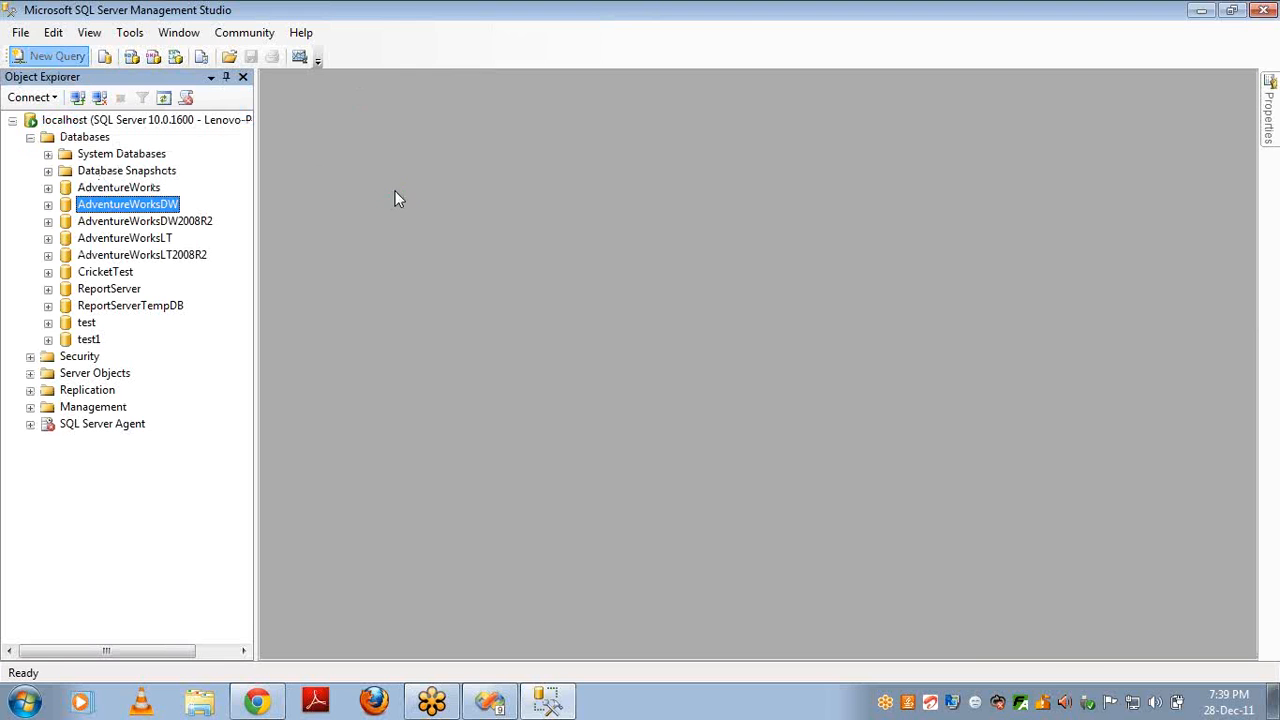
text(sel)
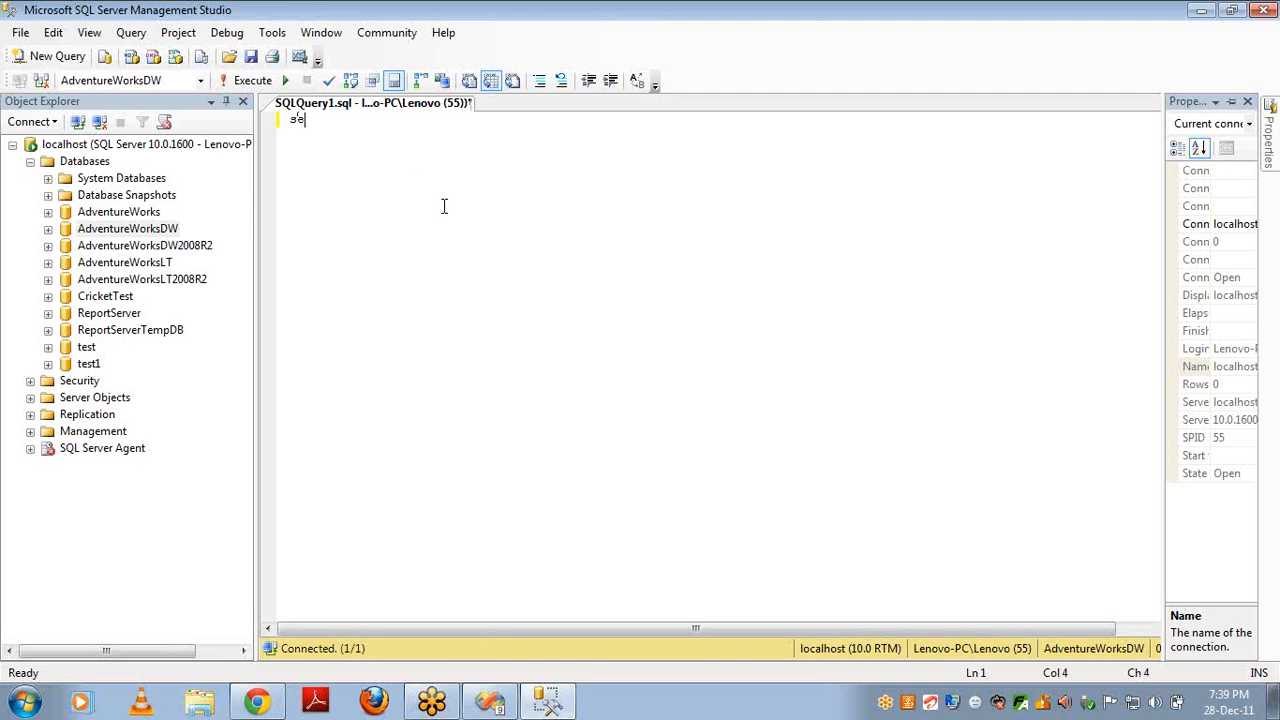
text(ect sum(sales)
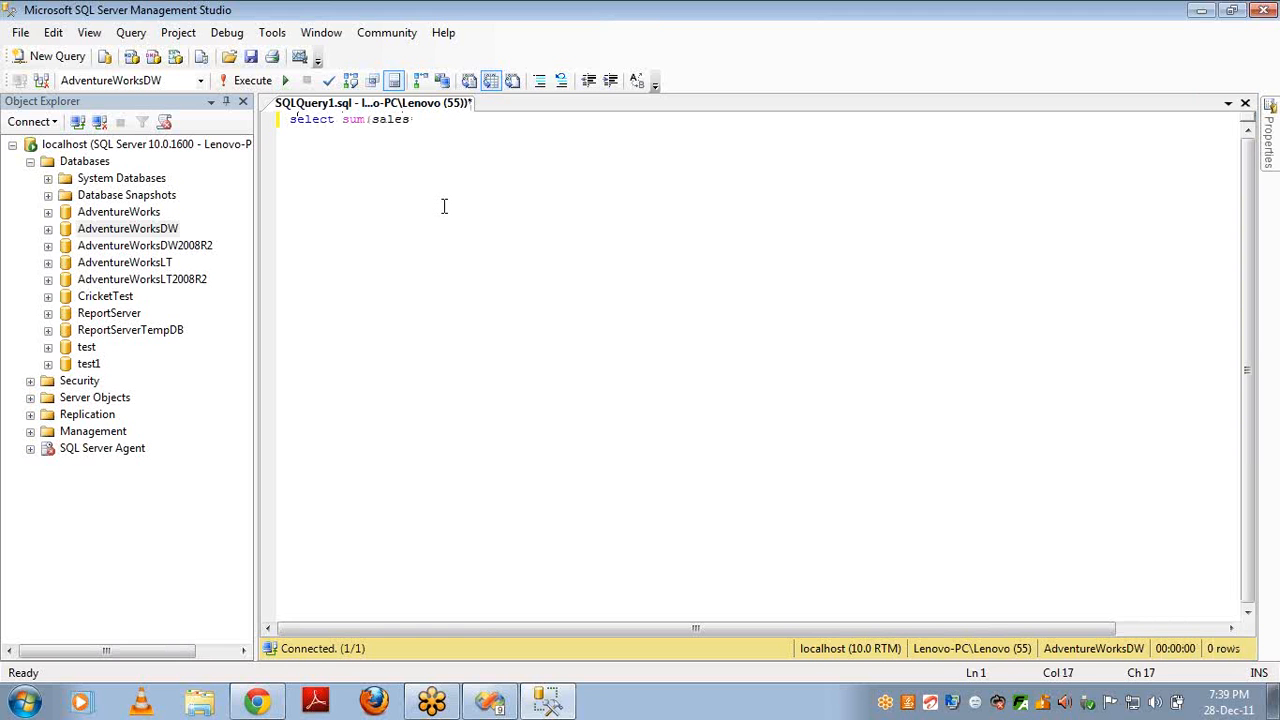
text(amount) ,COUNT()
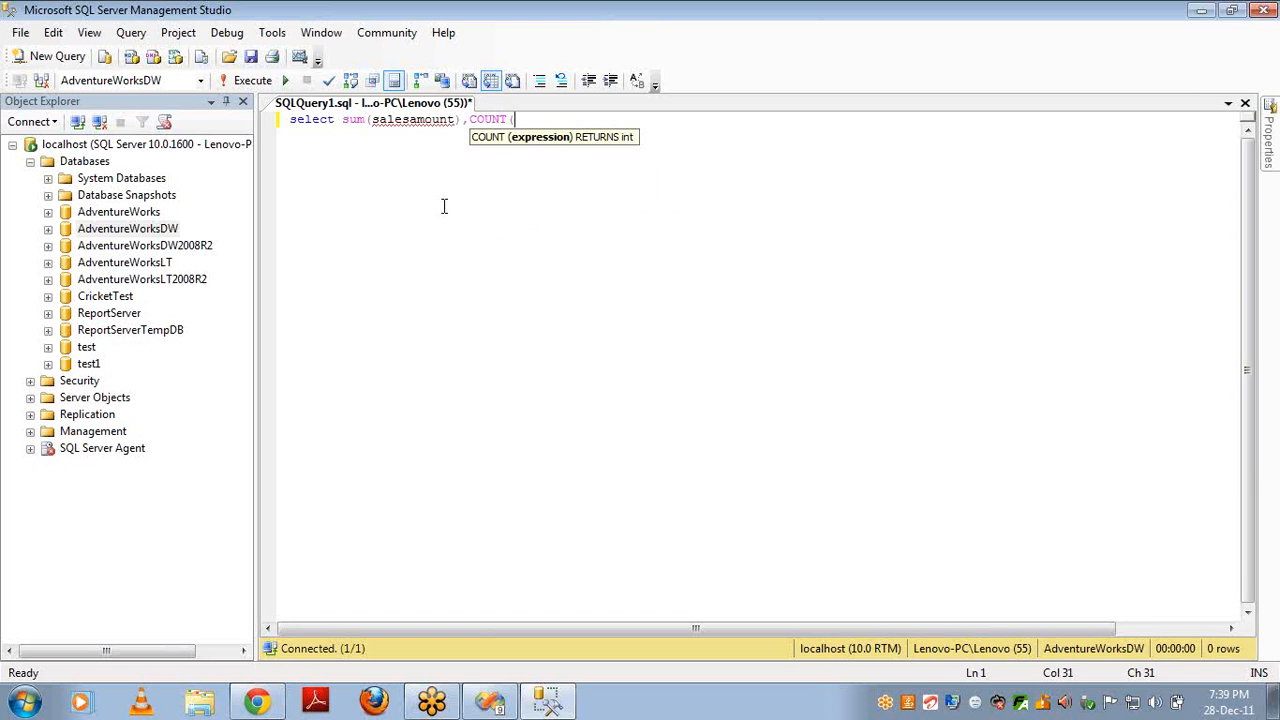
text(*) from fact)
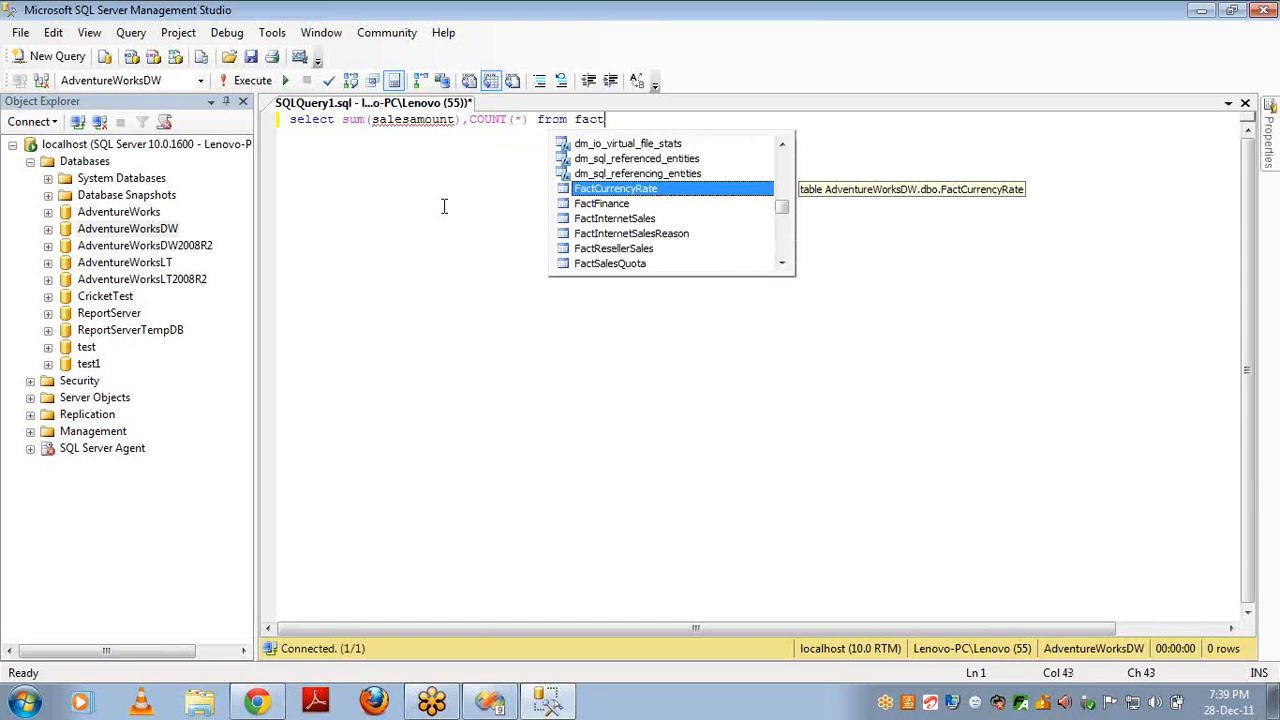
text(in)
key(Tab)
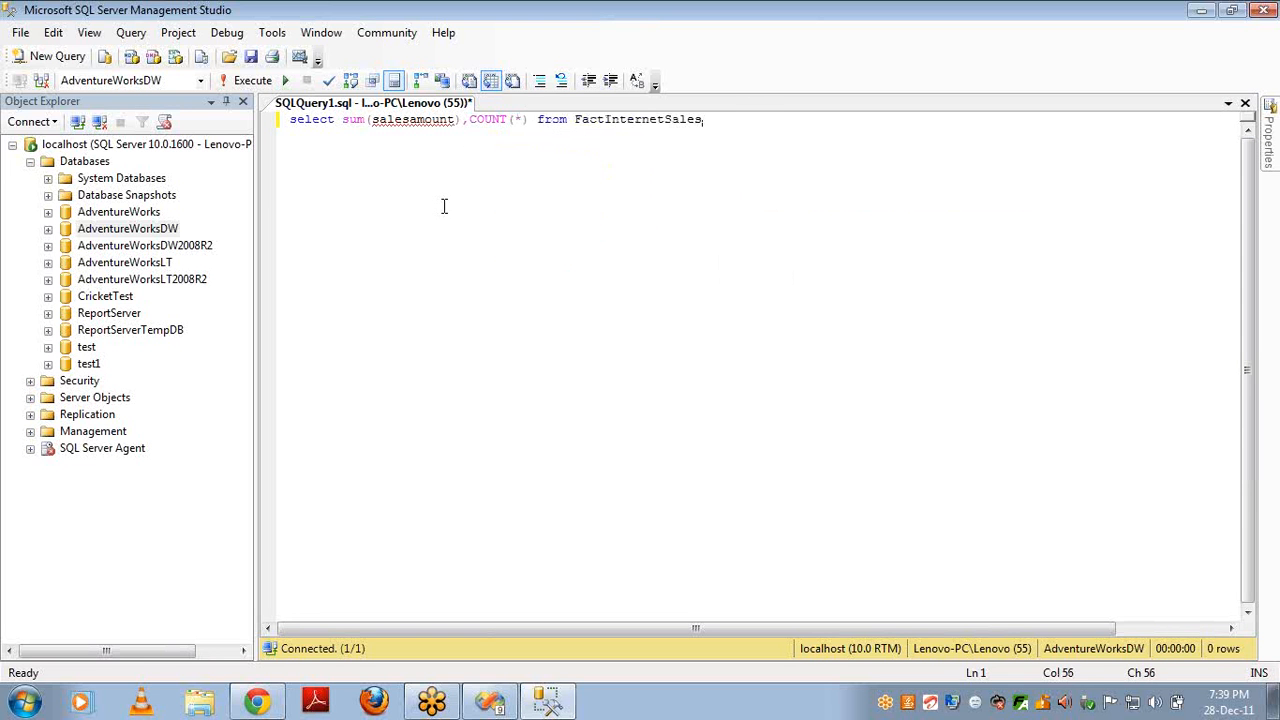
- Add a second query line joining the time table: "inner join DimTime on DimTime.TimeKey=FactInternetSales.DueDateKey"
key(Return)
text(inner joi)
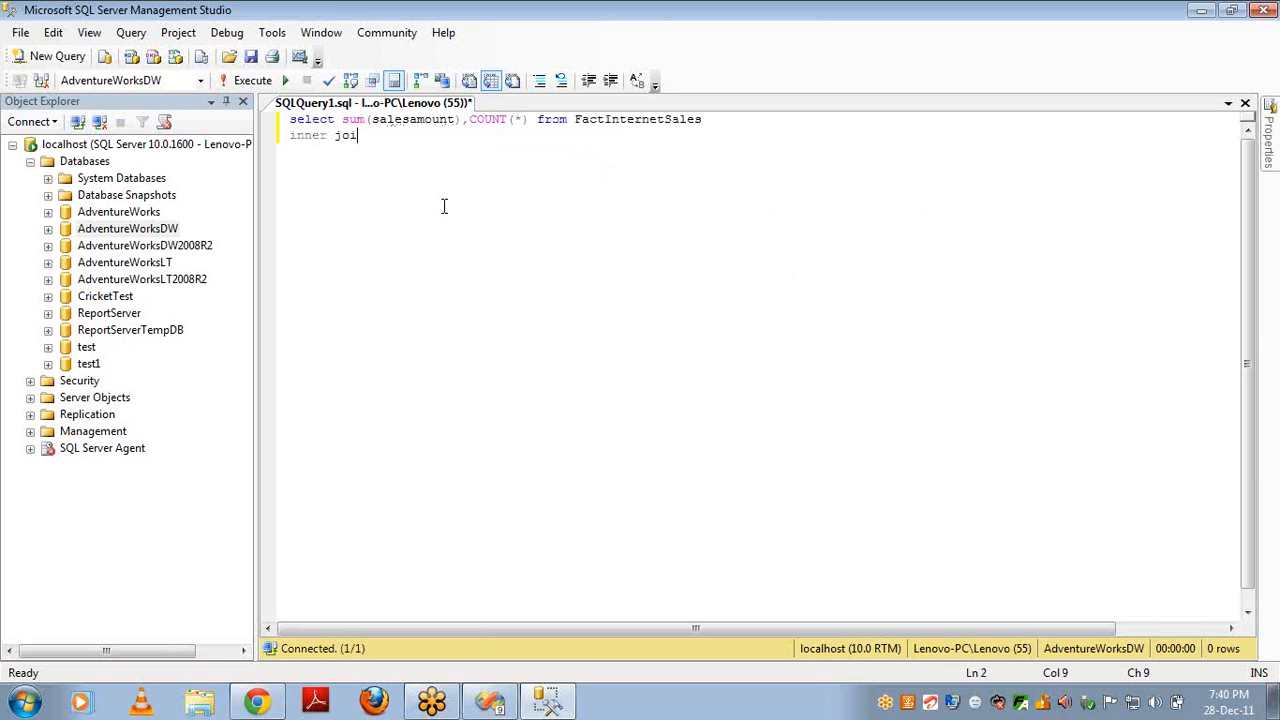
text(n dimti)
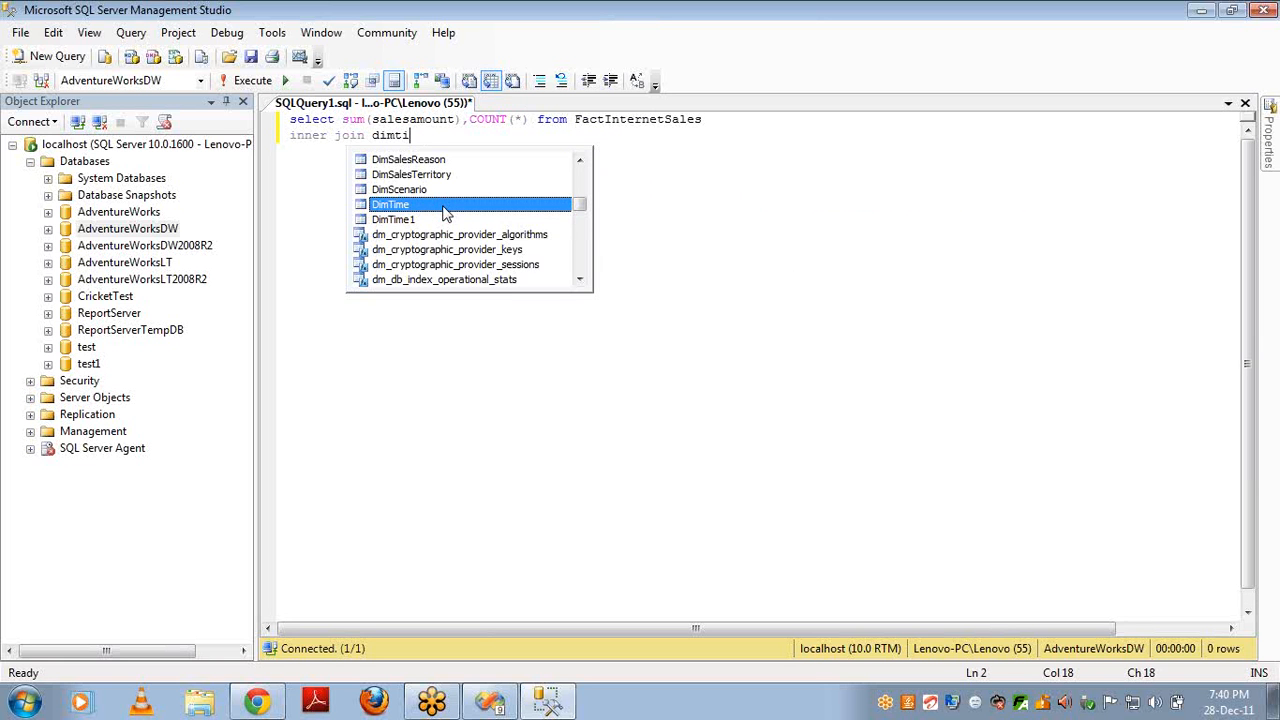
text(me on )
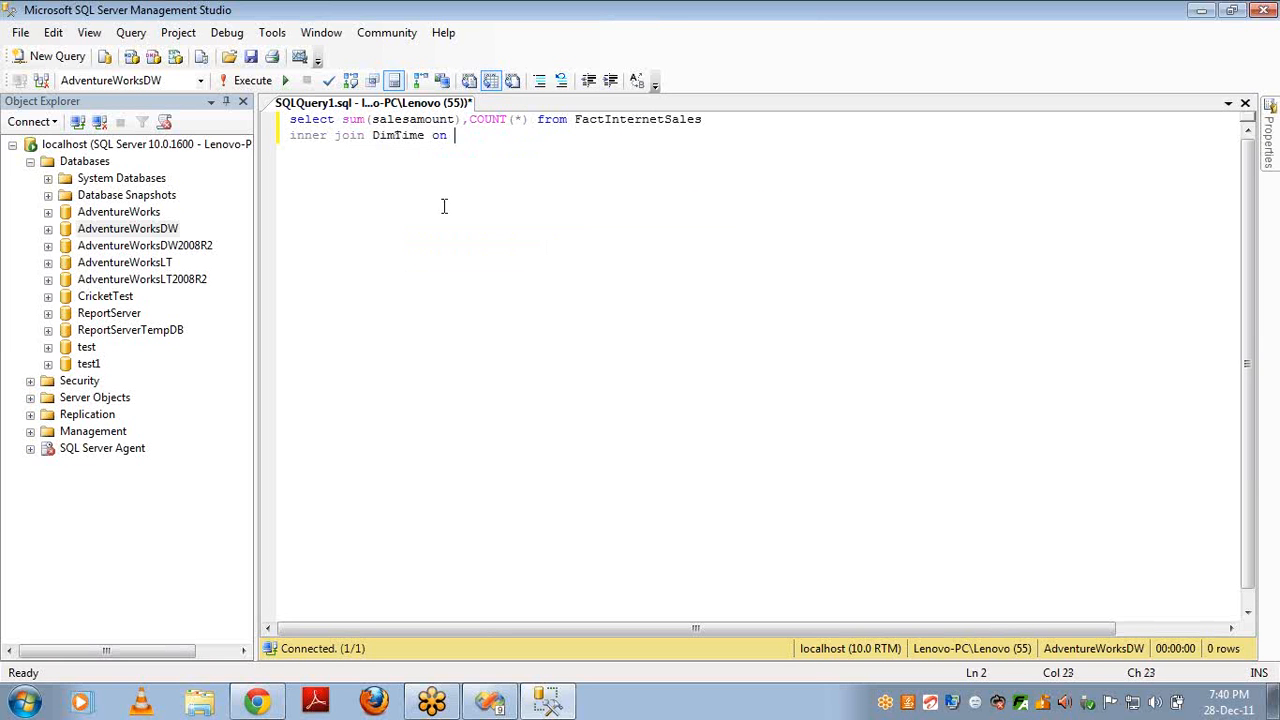
text(dime)
key(BackSpace)
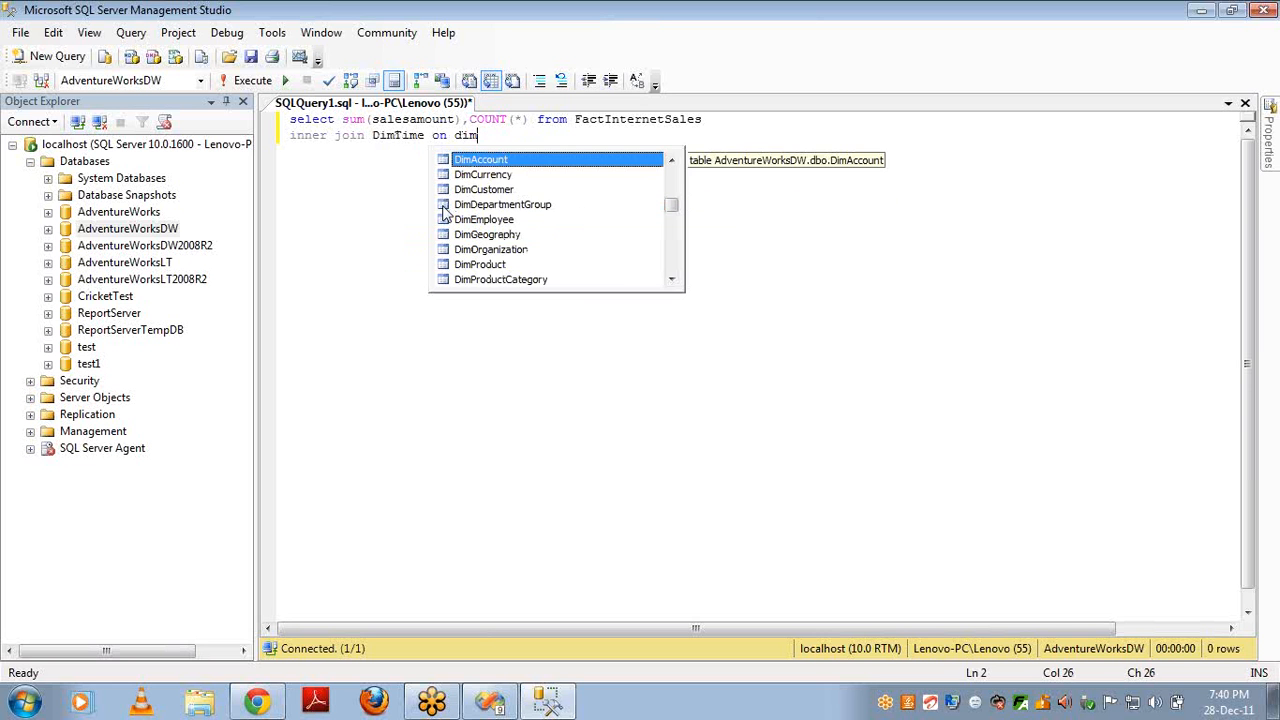
text(ti.tim)
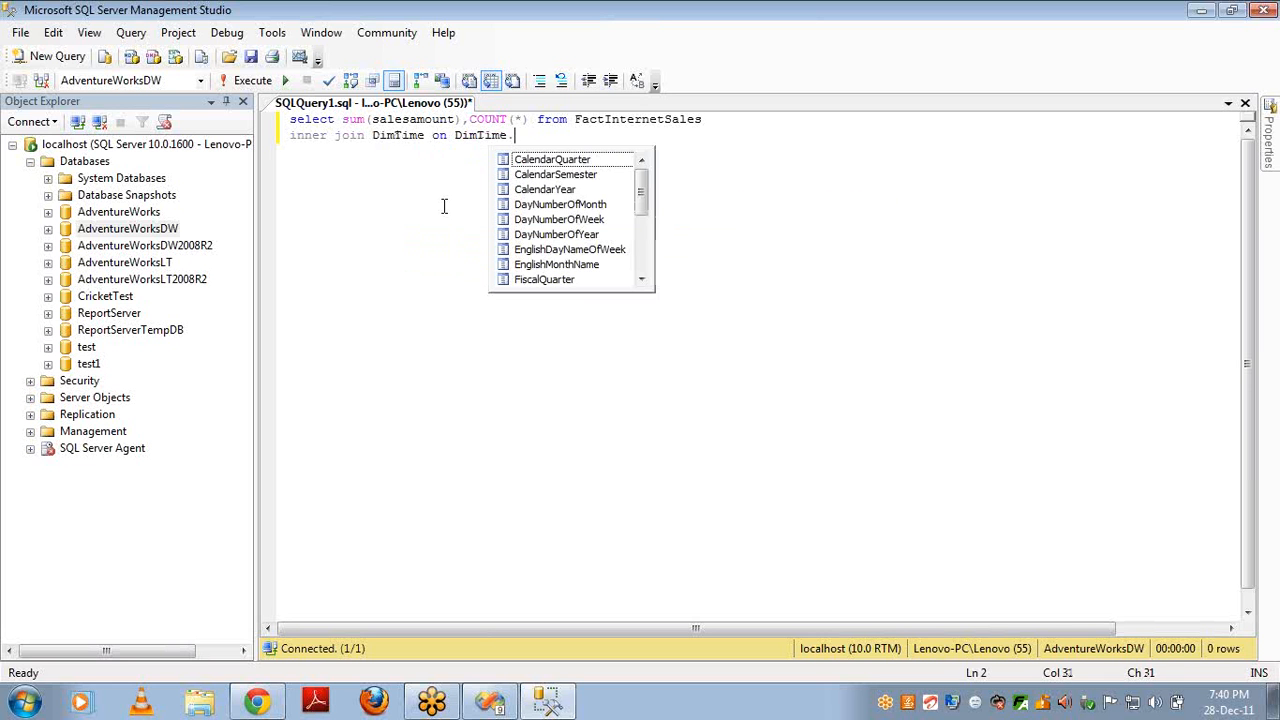
text(=)
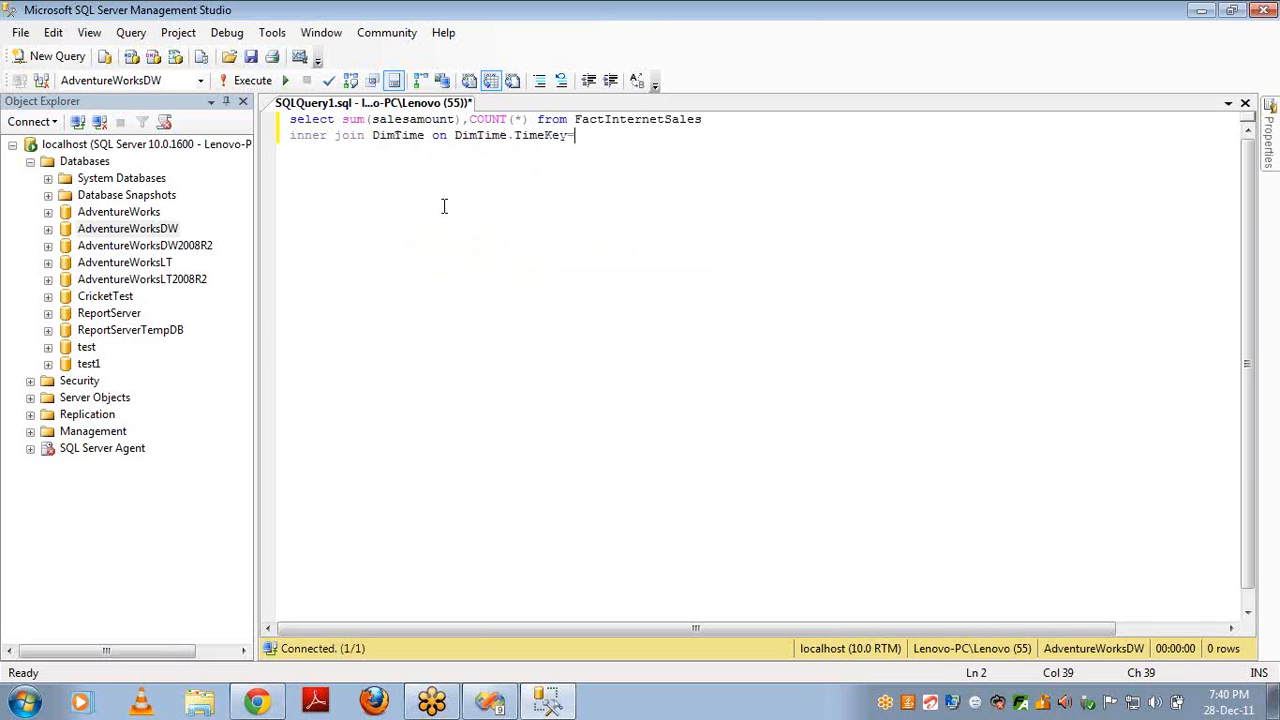
text(fact)
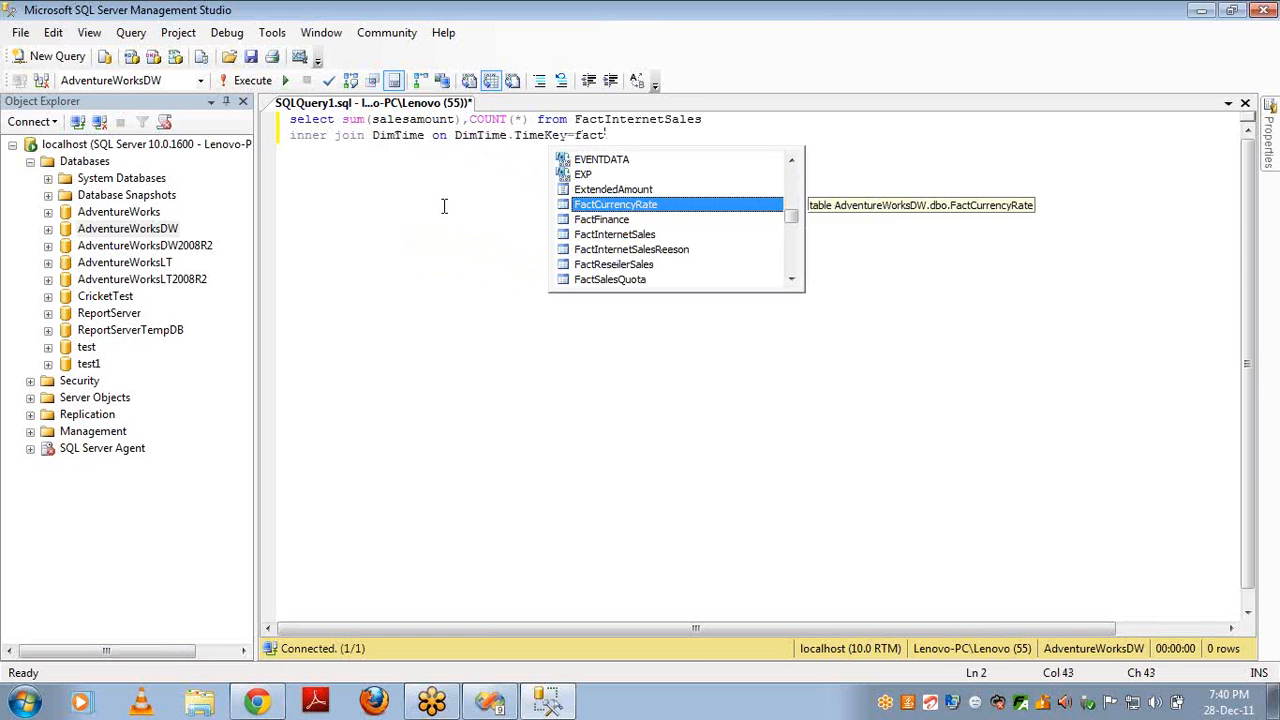
text(i.)
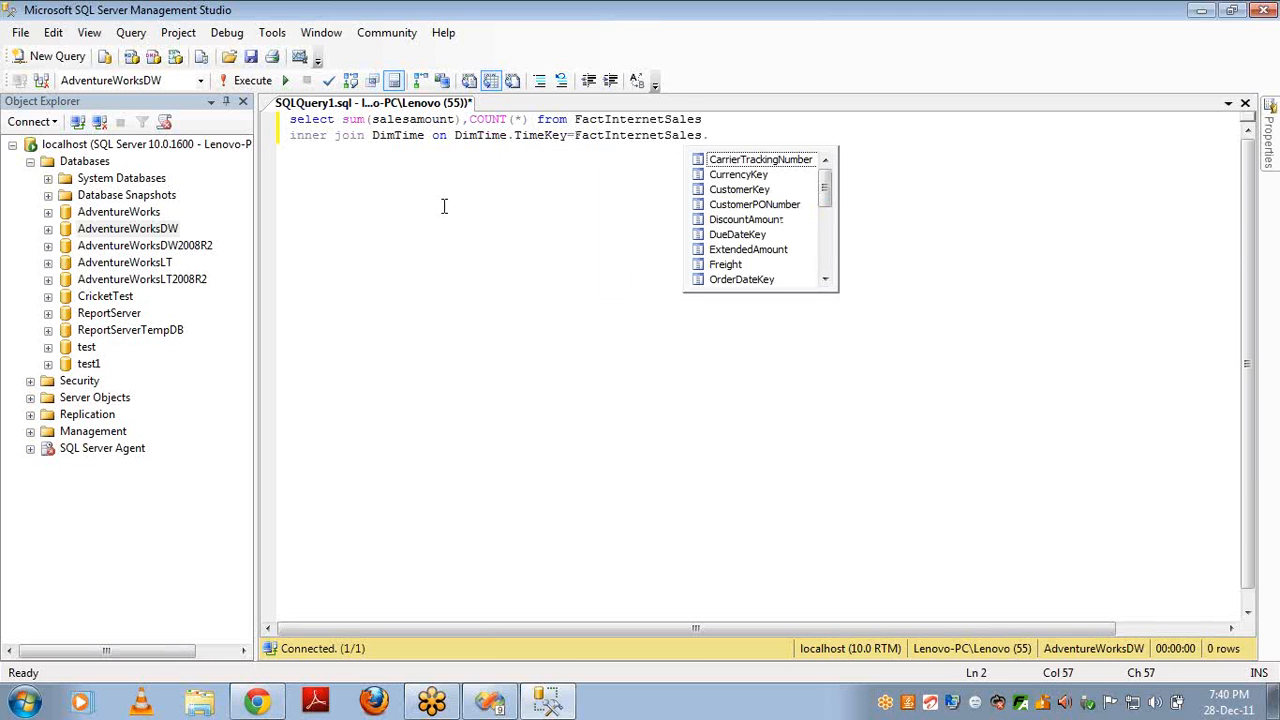
text(Due)
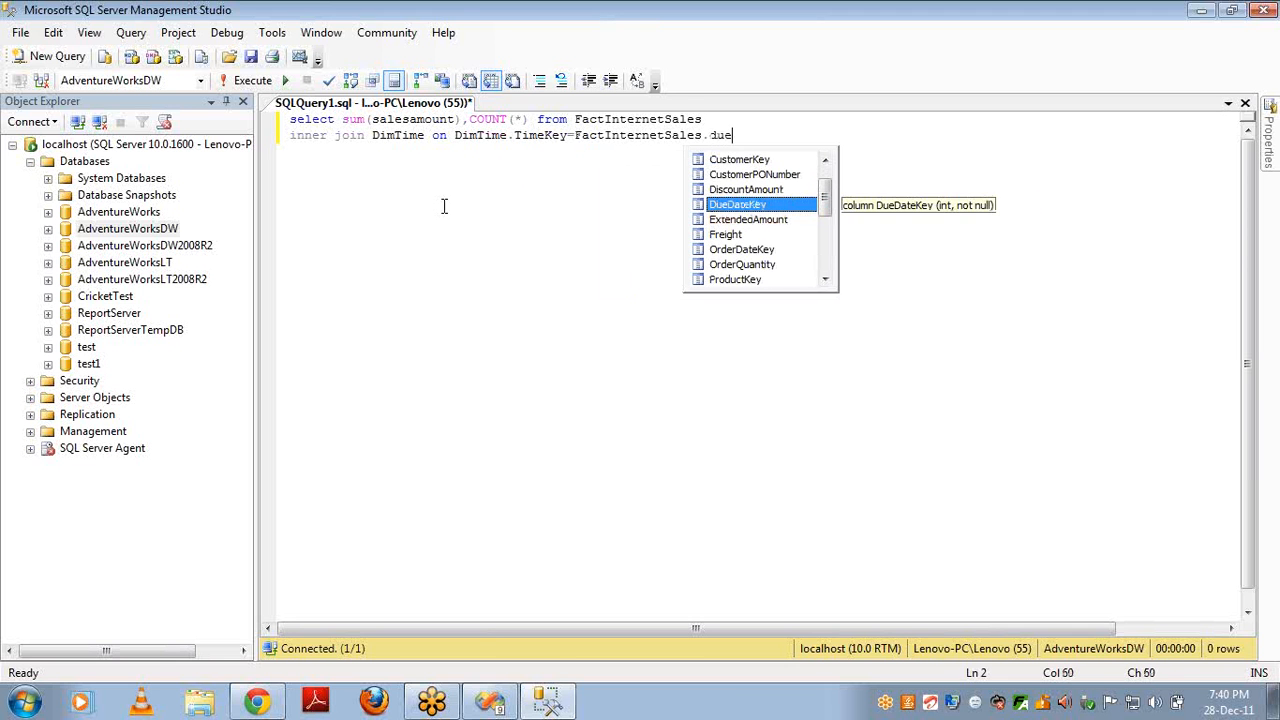
key(Tab)
- Add a "group by CalendarYear" clause on a new line below the join
key(Return)
text(gr)
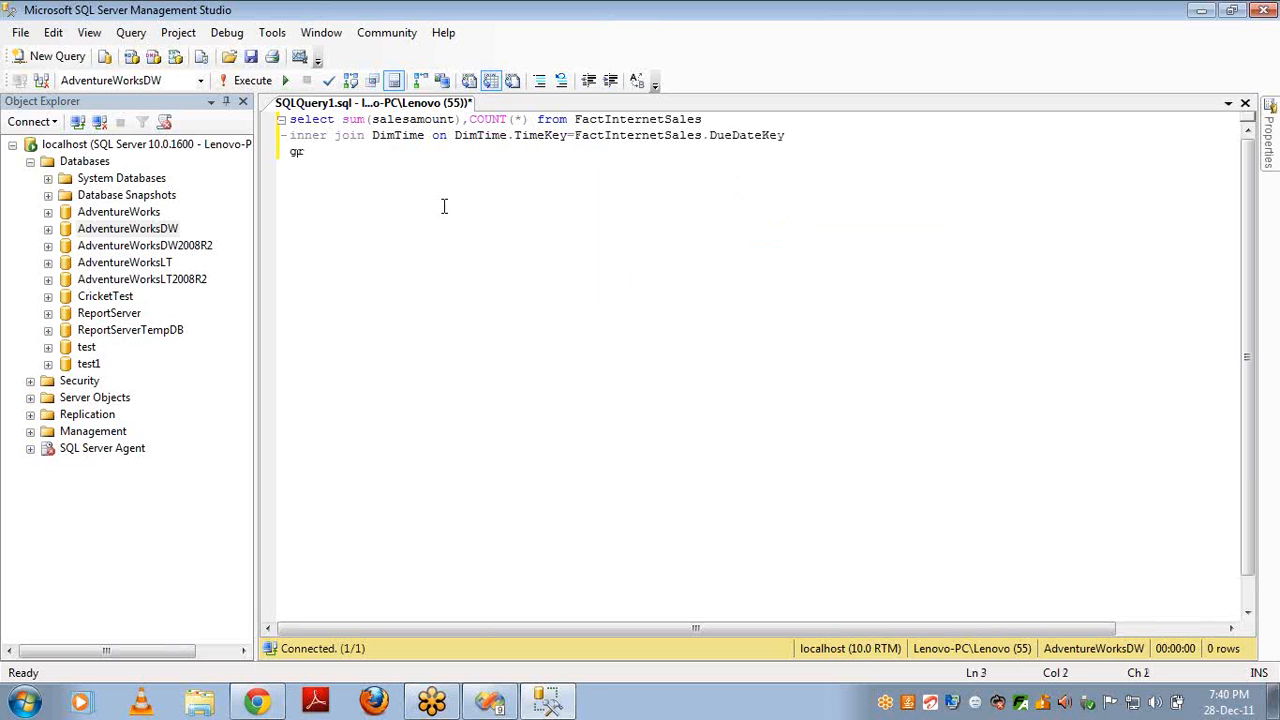
text(oup by calen)
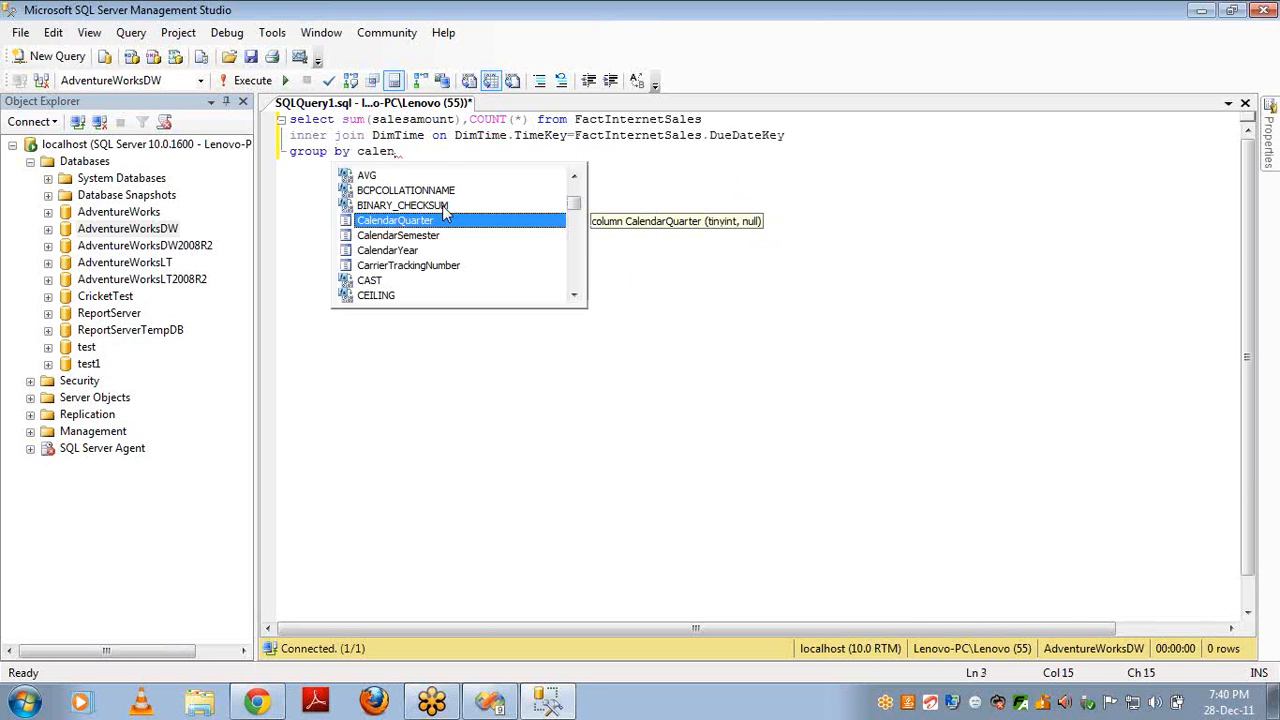
key(Down)
key(Down)
key(Tab)
- Copy CalendarYear from the group by clause and insert it as the first column of the select list
key(ctrl+shift+Left)
key(ctrl+shift+Left)
key(ctrl+shift+Right)
key(ctrl+c)
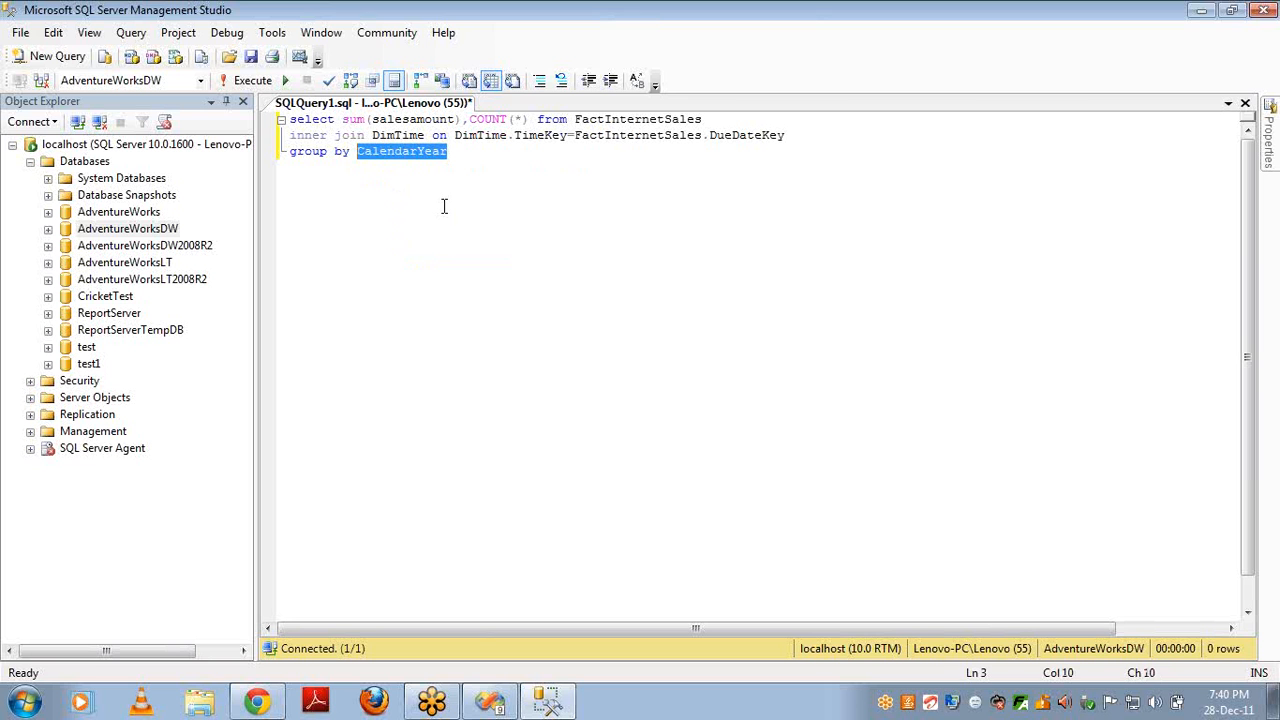
key(Up)
key(Left)
key(Left)
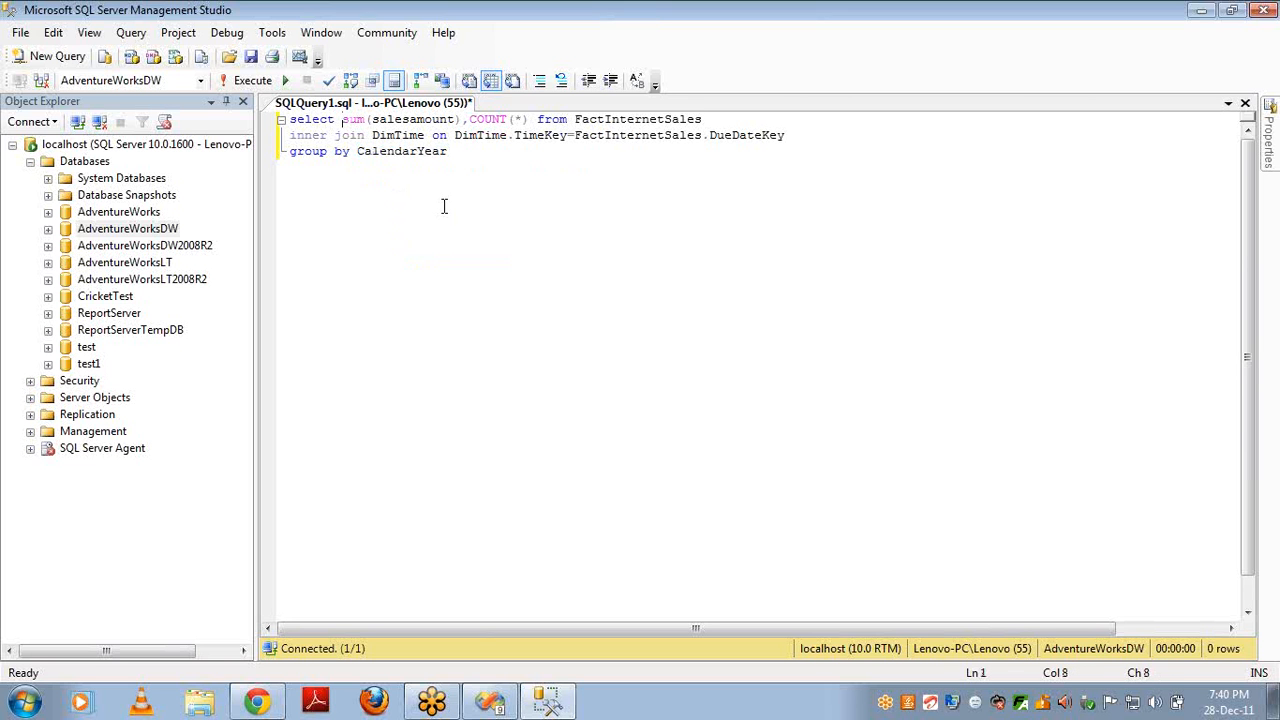
key(ctrl+v)
text(,)
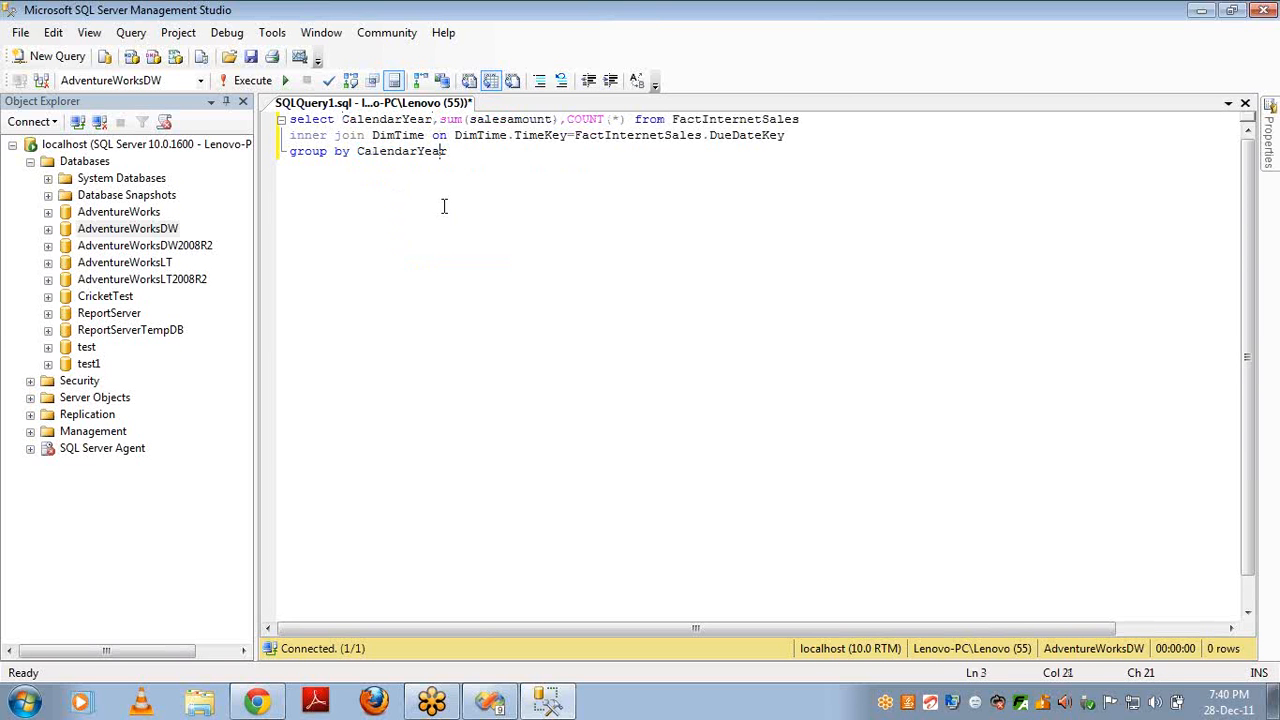
- Add the filter "where CalendarYear = 2004" on a new line at the end of the query
key(Return)
text(where)
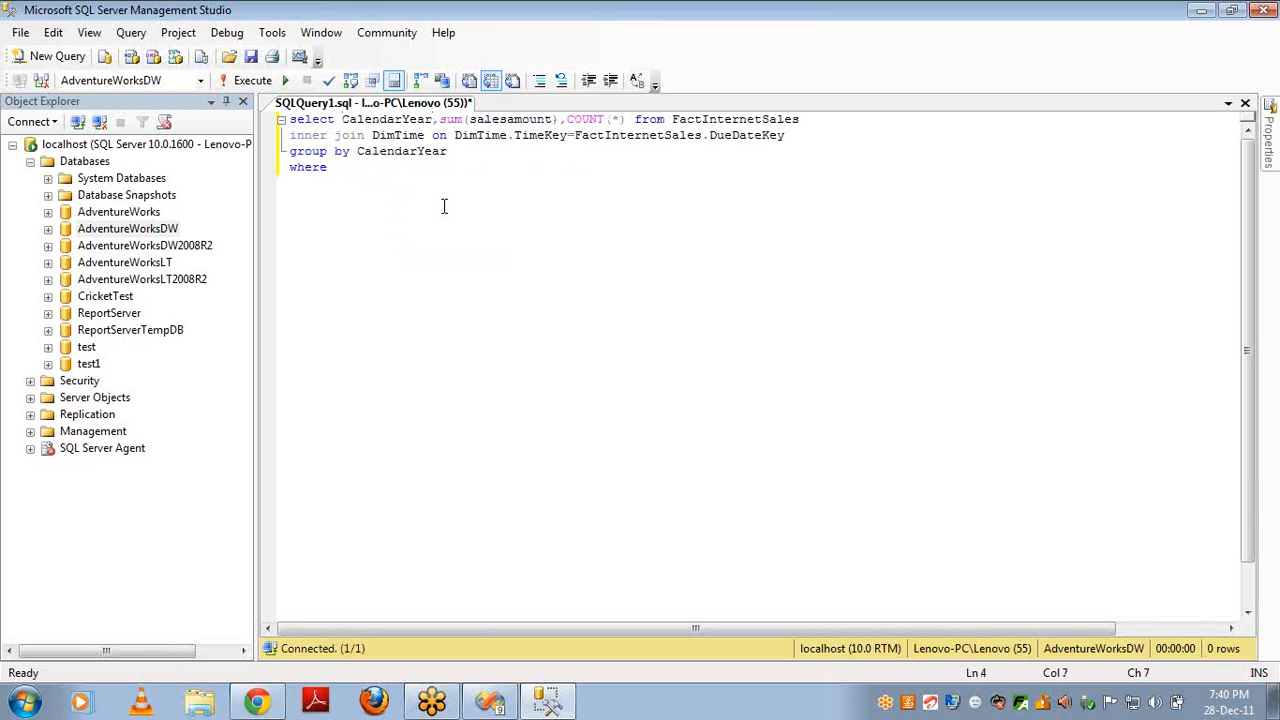
key(ctrl+v)
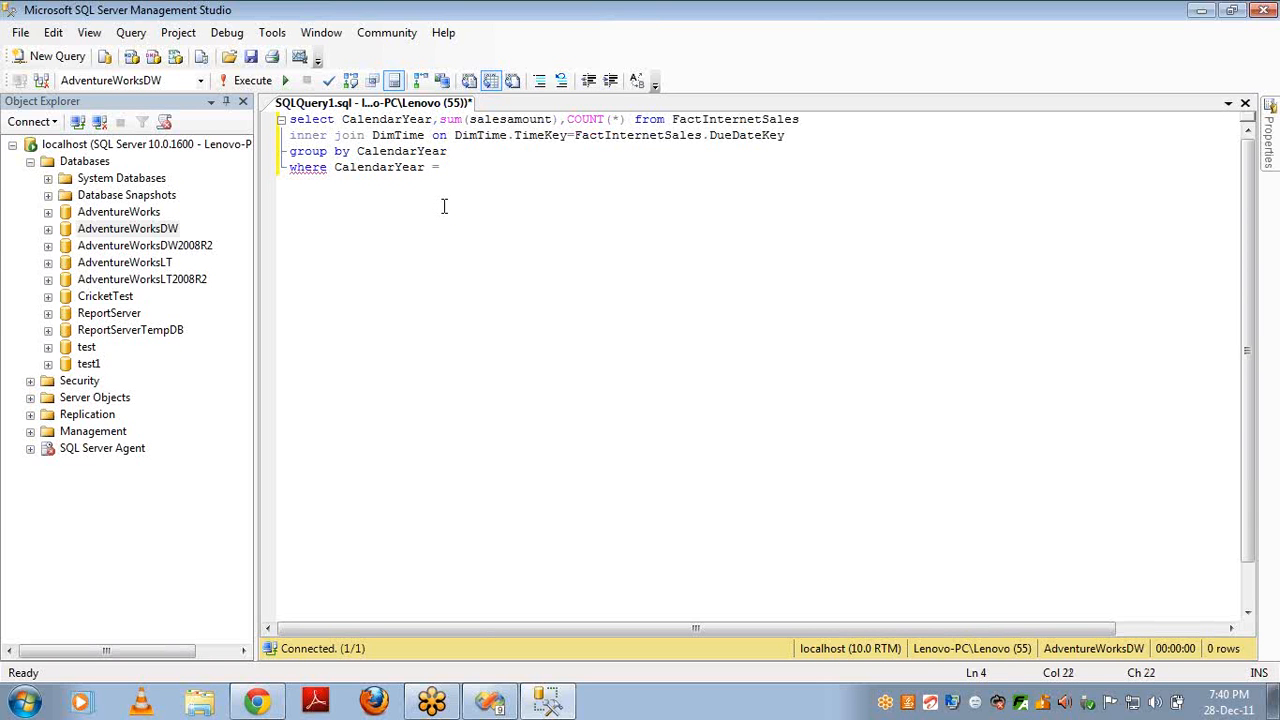
text(= 2004)
- Move the "group by CalendarYear" line below the where clause and execute the query
key(shift+Home)
key(ctrl+c)
key(Delete)
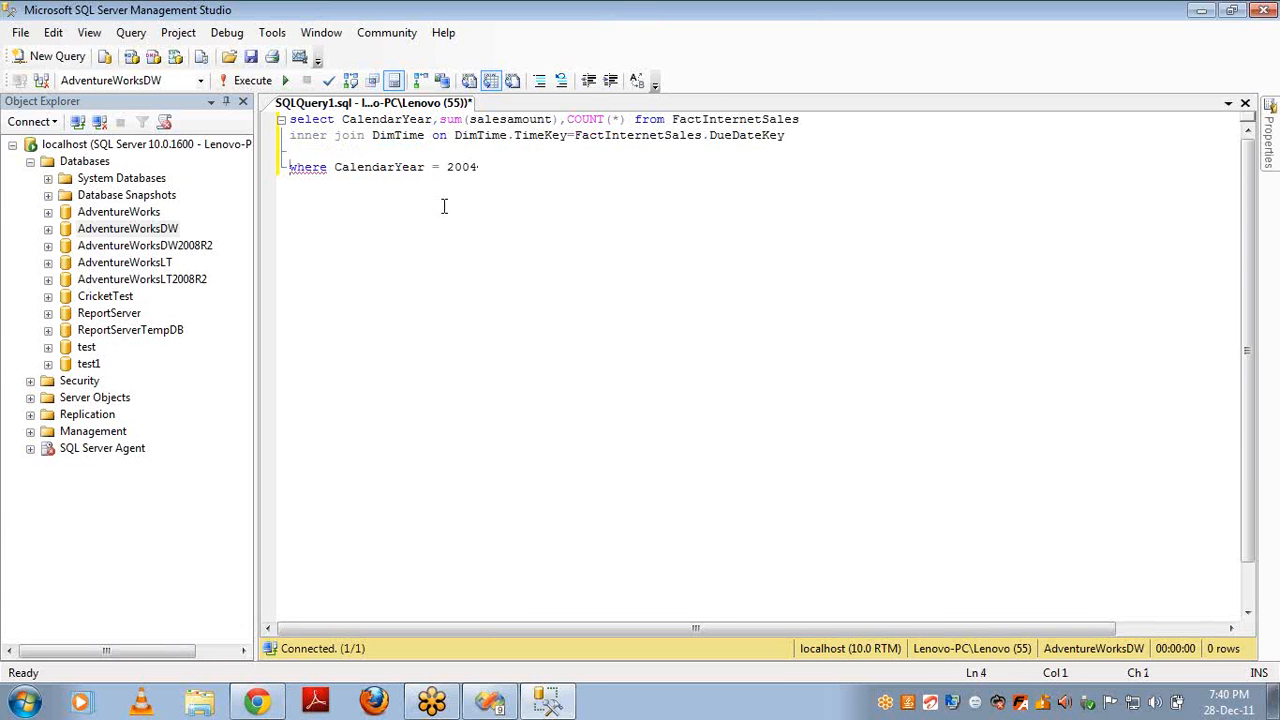
key(ctrl+End)
key(Home)
key(BackSpace)
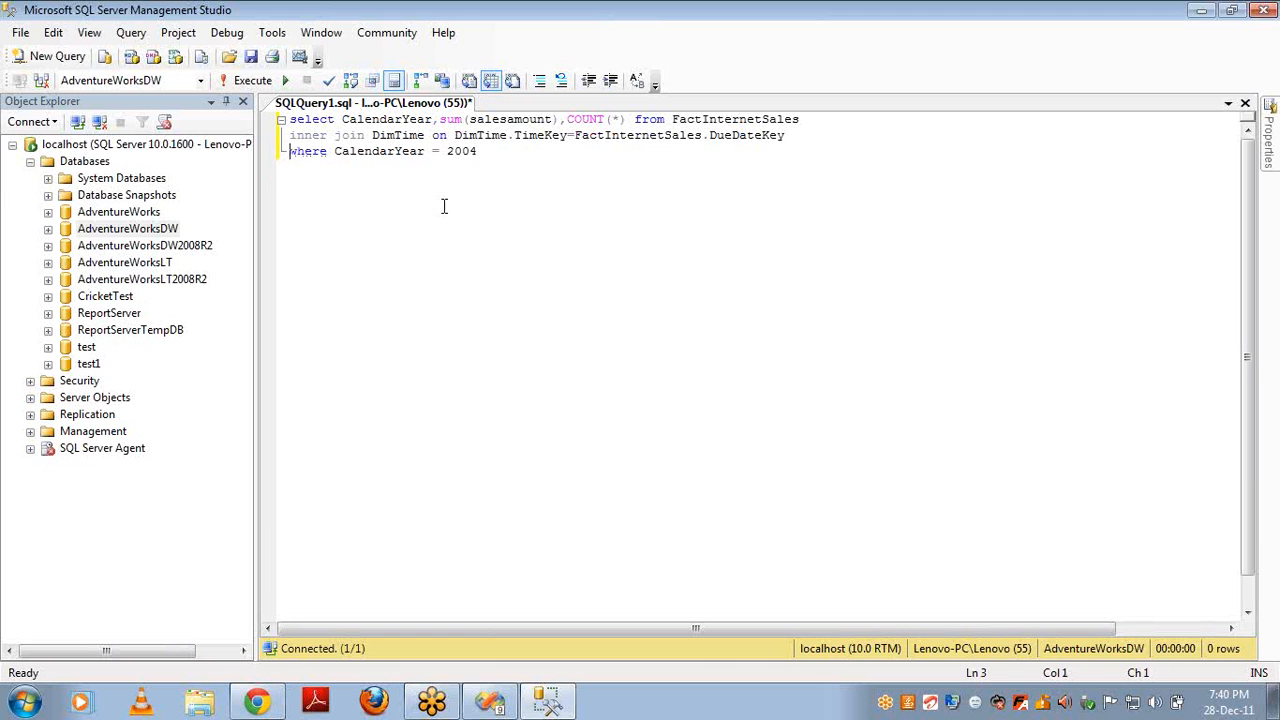
key(End)
key(Return)
key(ctrl+v)
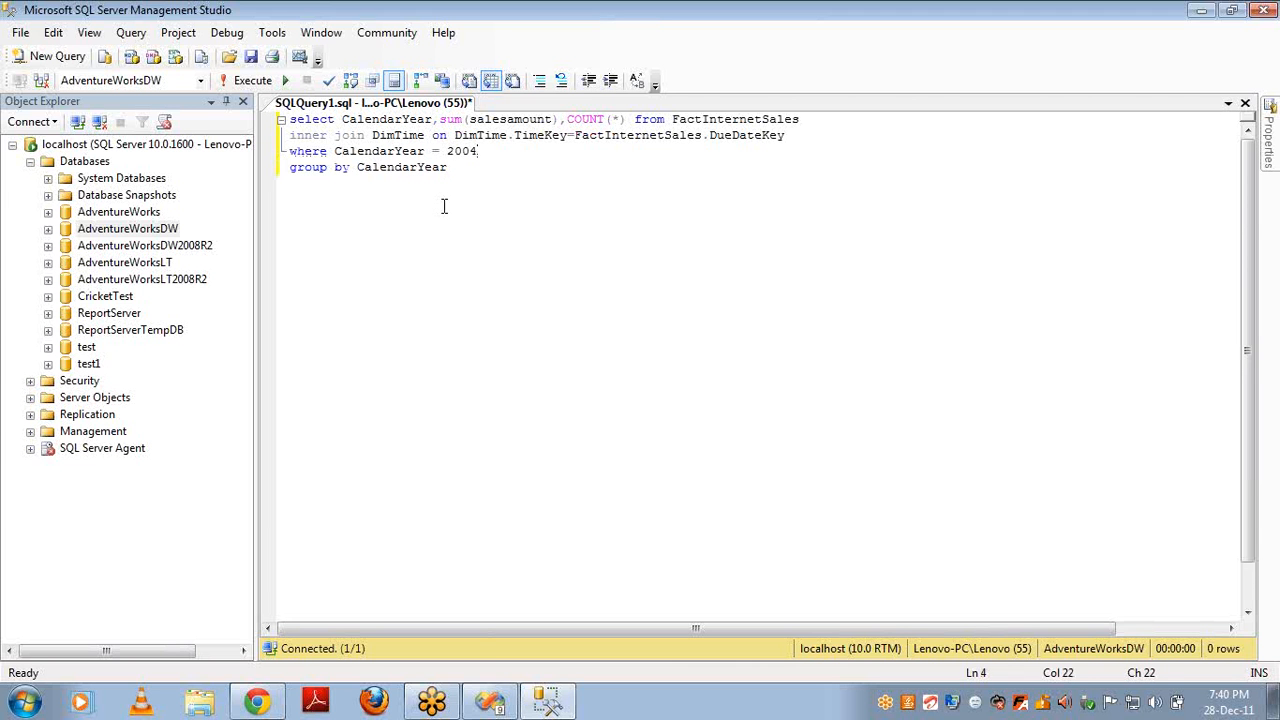
key(F5)
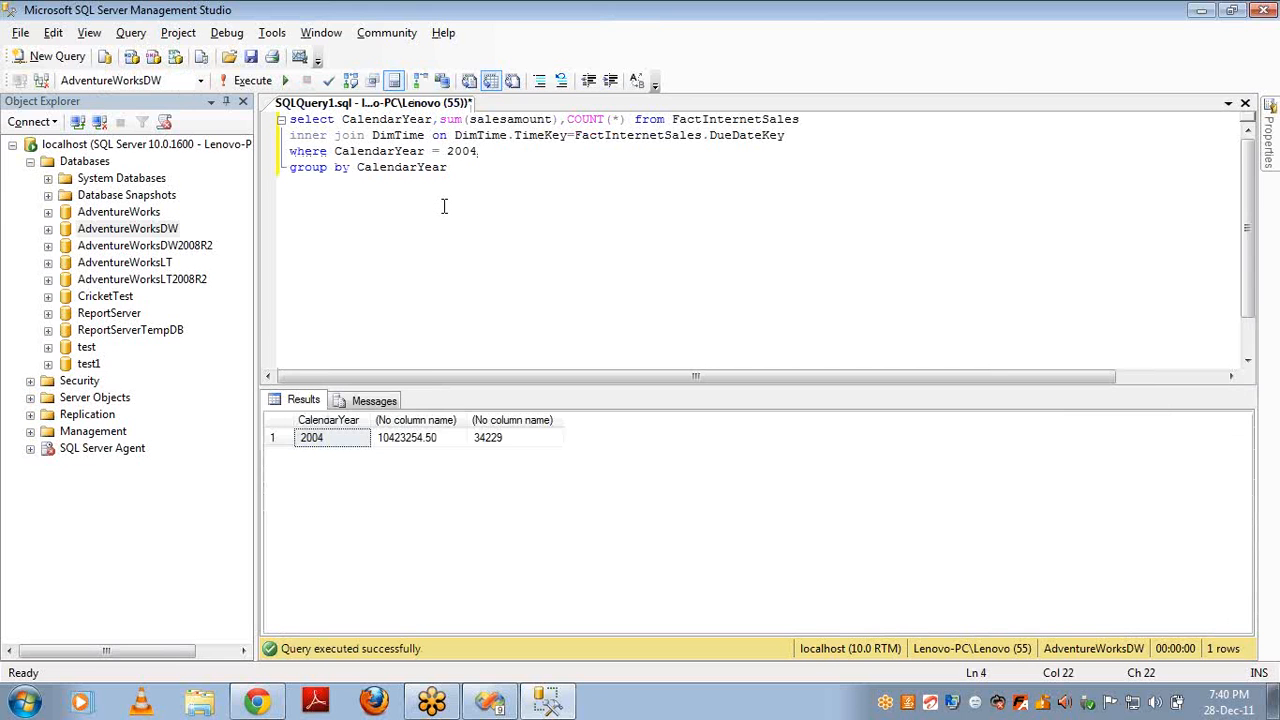
- Switch to Visual Studio to check the cube's 2004 Sales Amount, and return to Management Studio to compare the query's row count
key(alt+Tab)
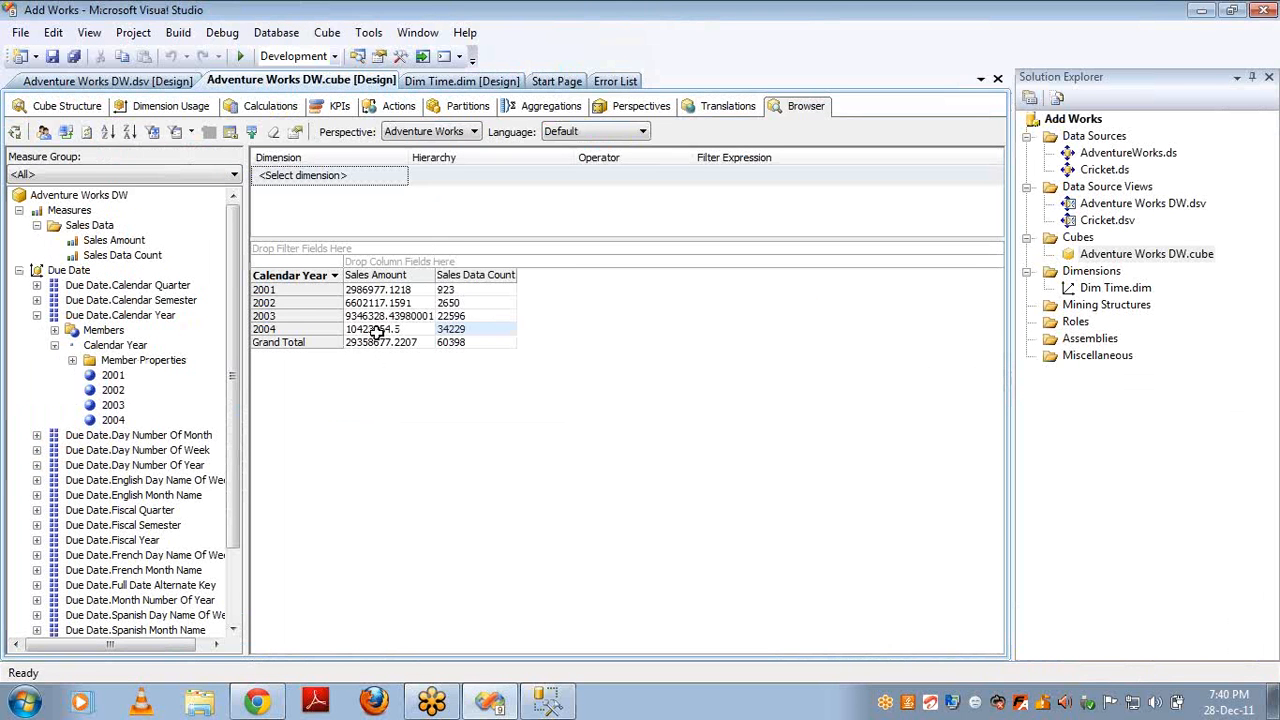
click(376, 329)
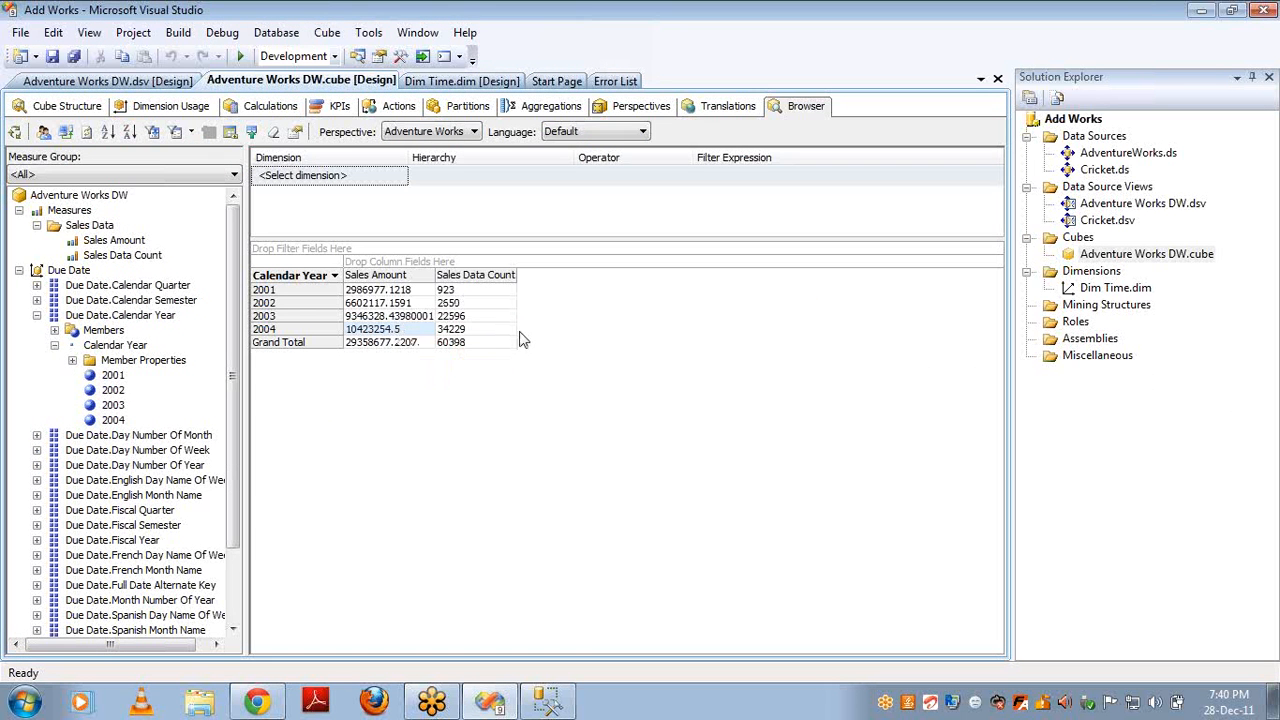
key(alt+Tab)
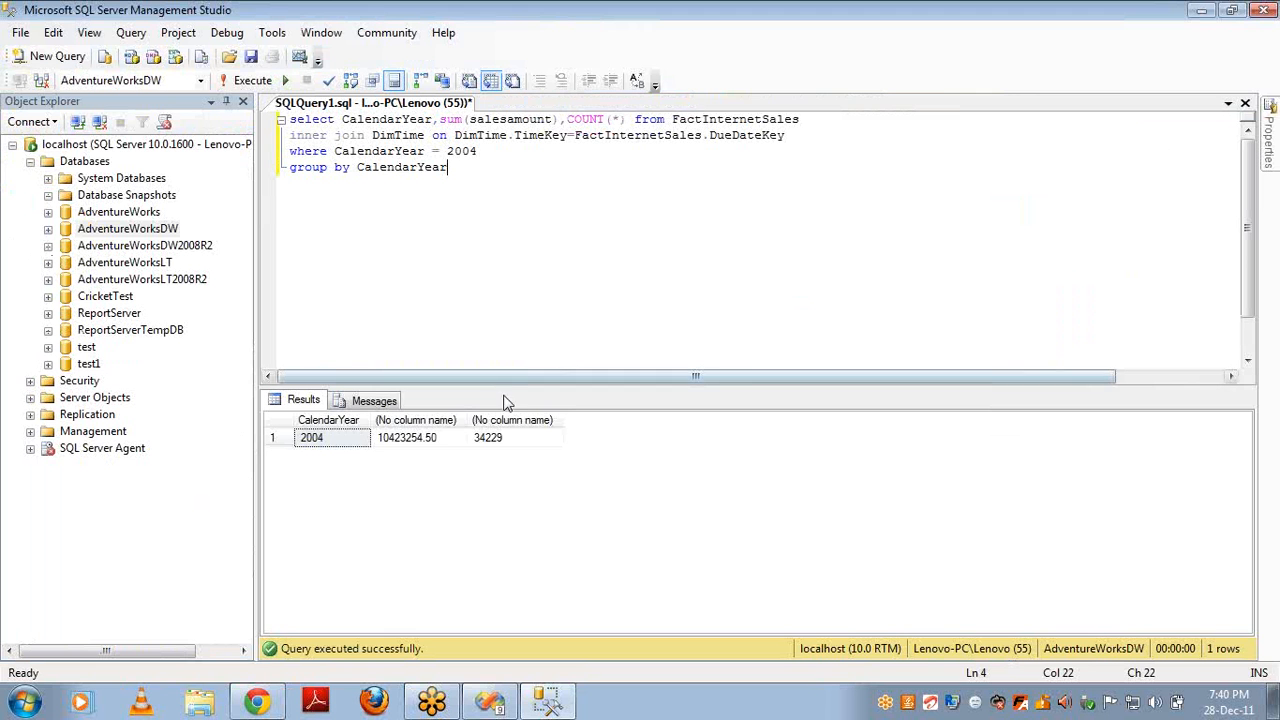
click(500, 440)
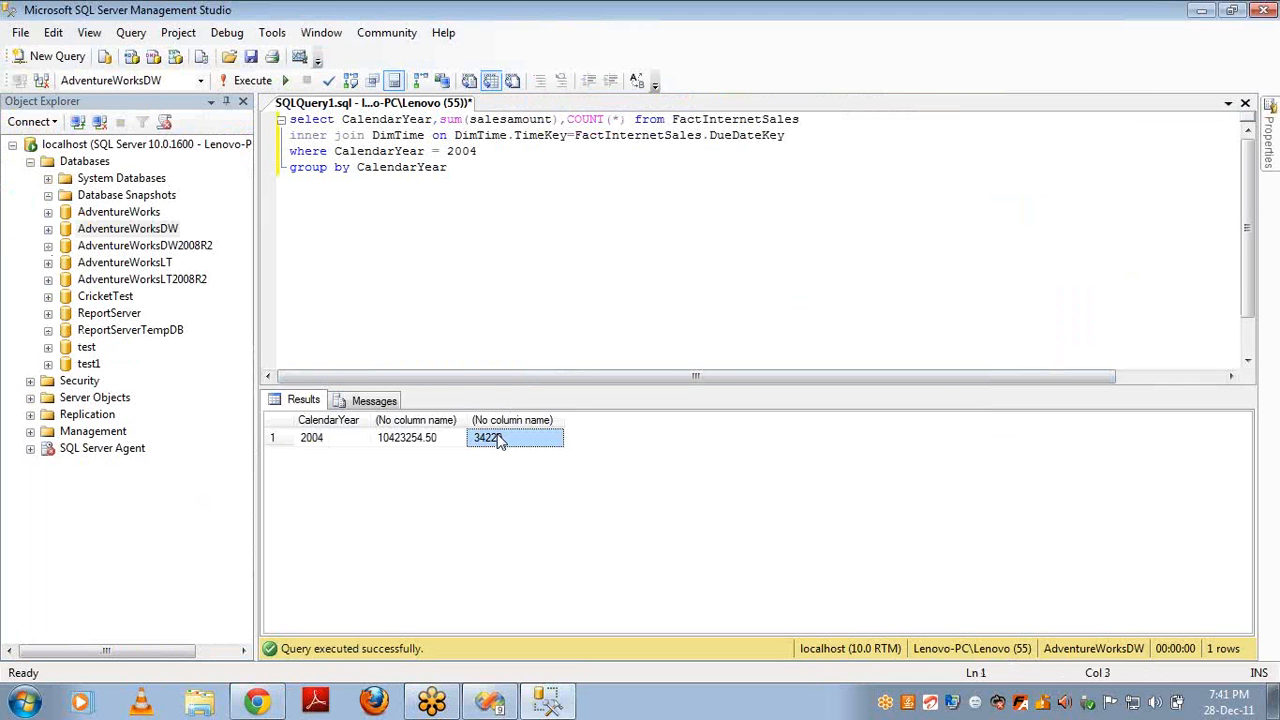
- Return to Visual Studio, review the measures in the cube structure, and examine the 2004 and 2003 rows in the cube browser
key(alt+Tab)
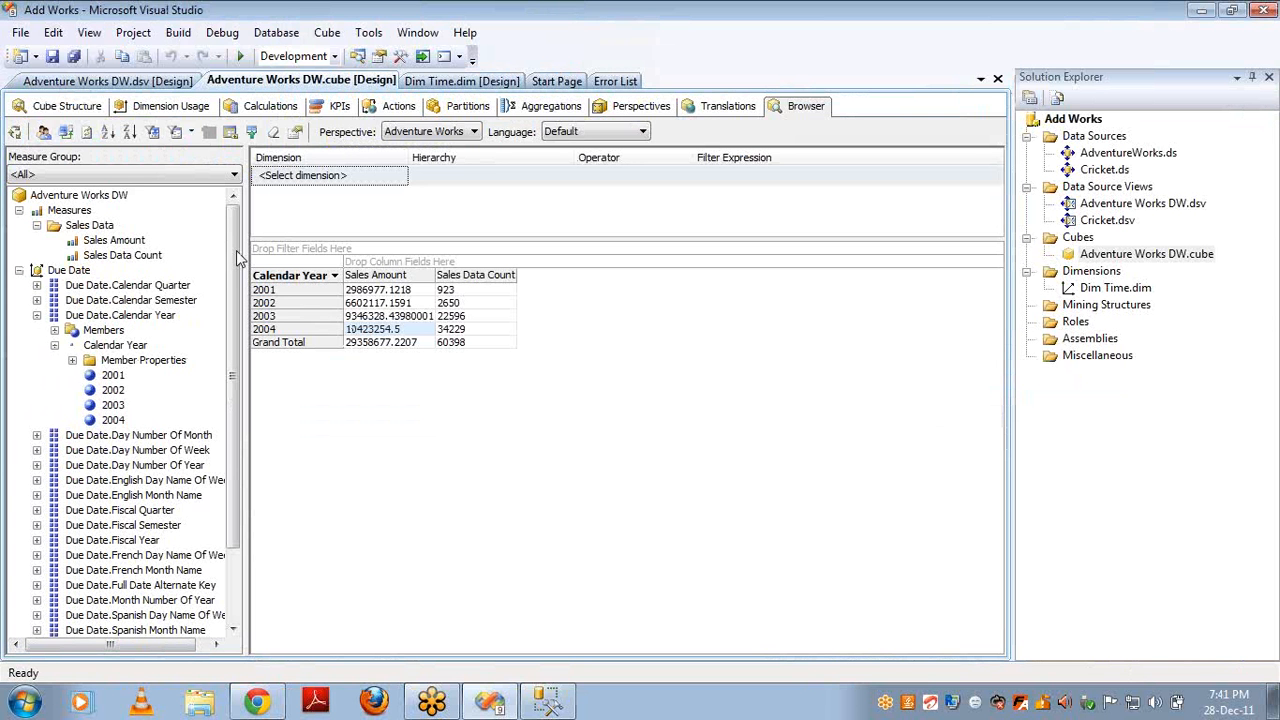
click(45, 116)
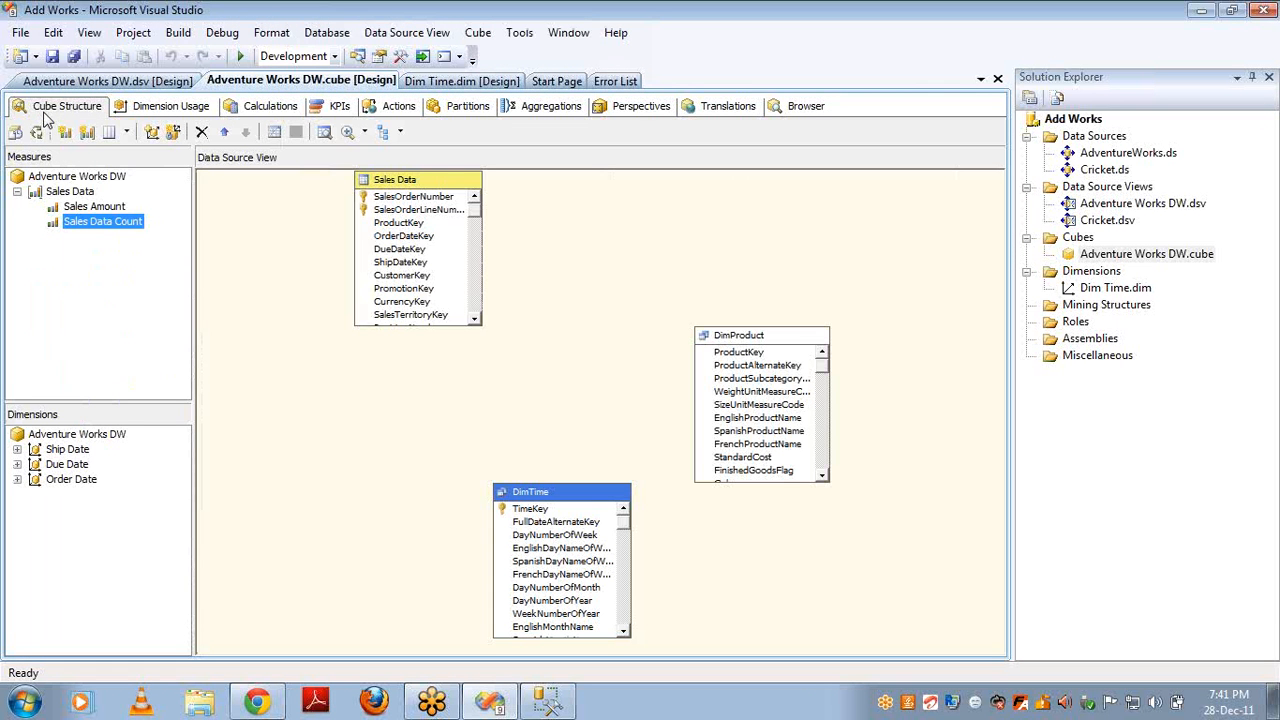
click(790, 106)
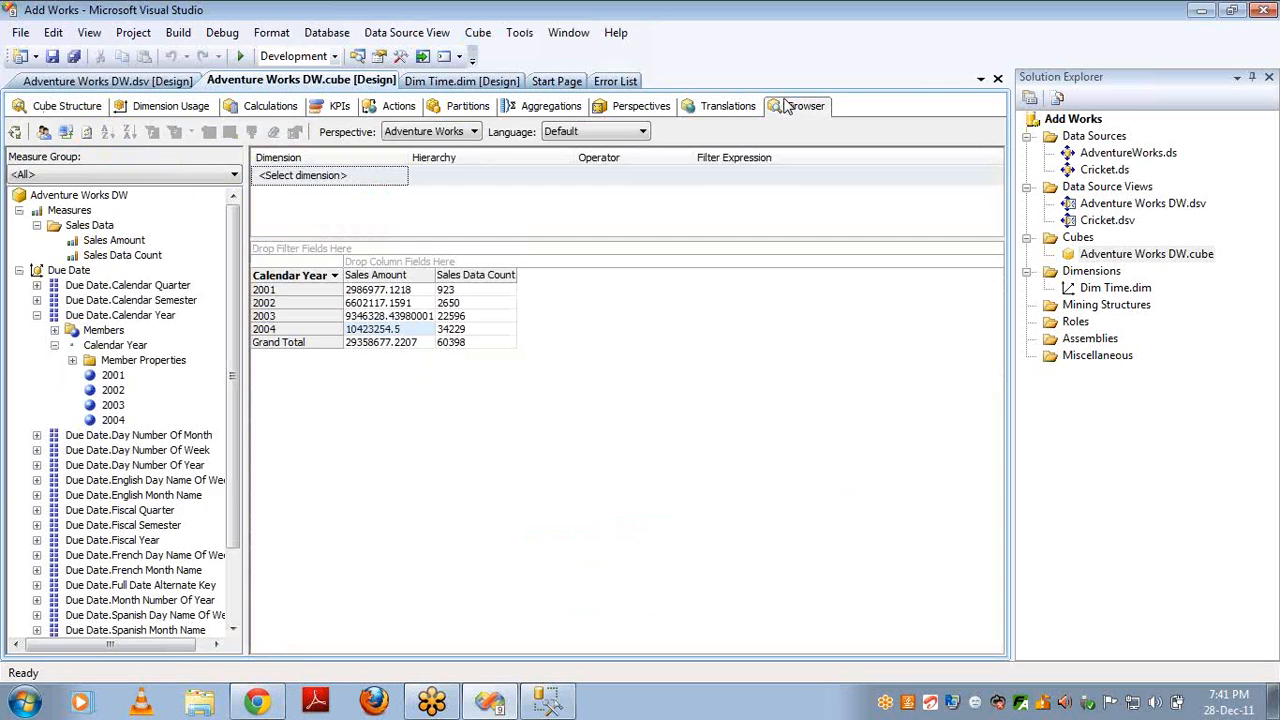
click(275, 330)
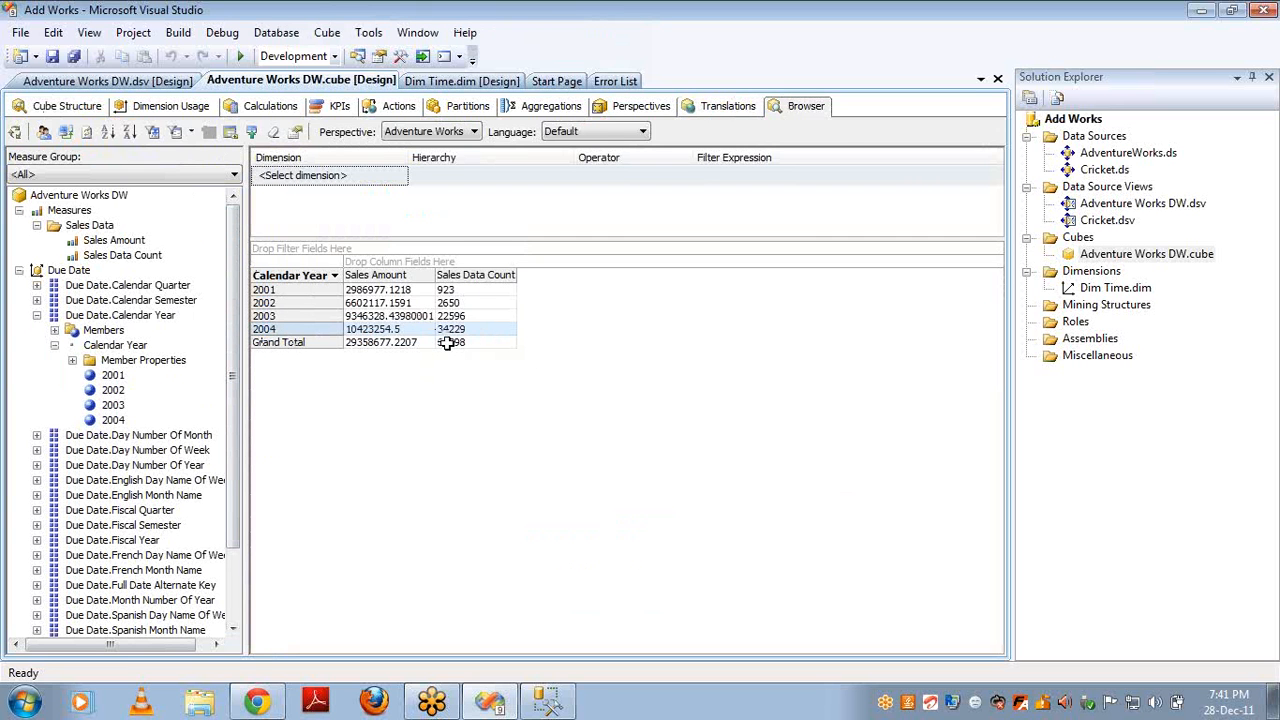
click(290, 317)
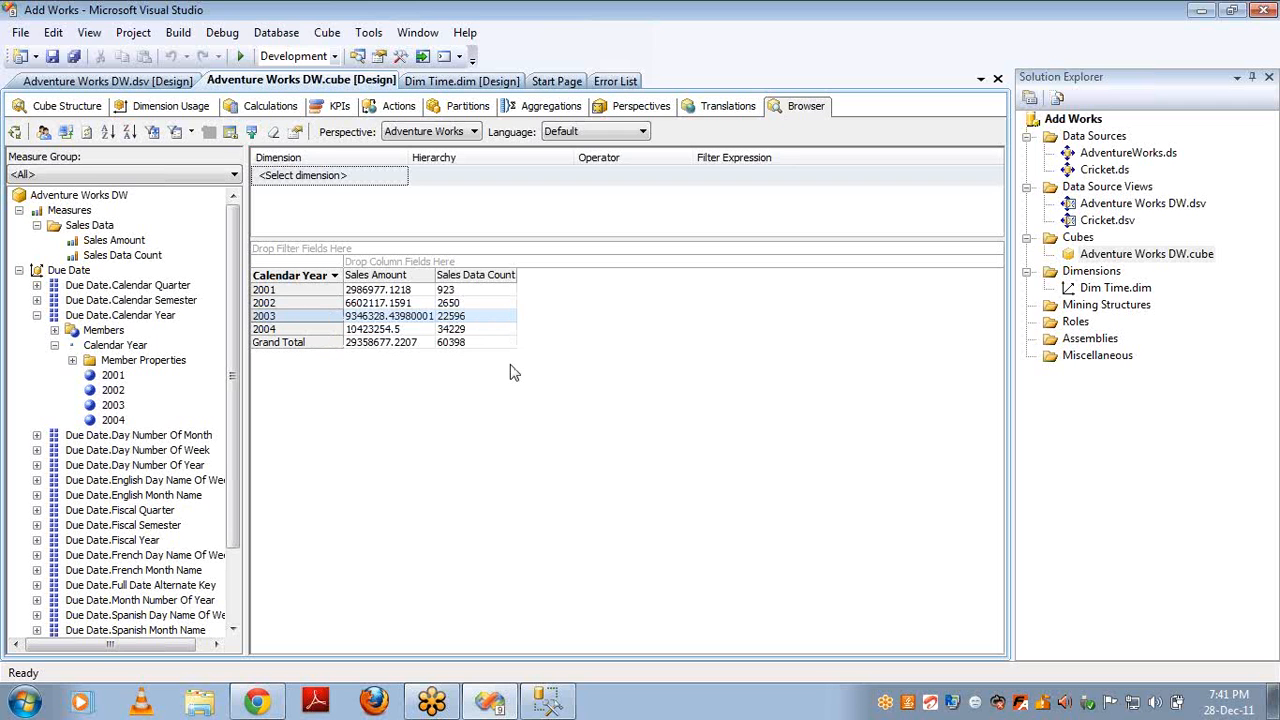
- From the cube structure, begin a new dimension on an existing table, with DimProduct of the Adventure Works DW view as main table
click(66, 112)
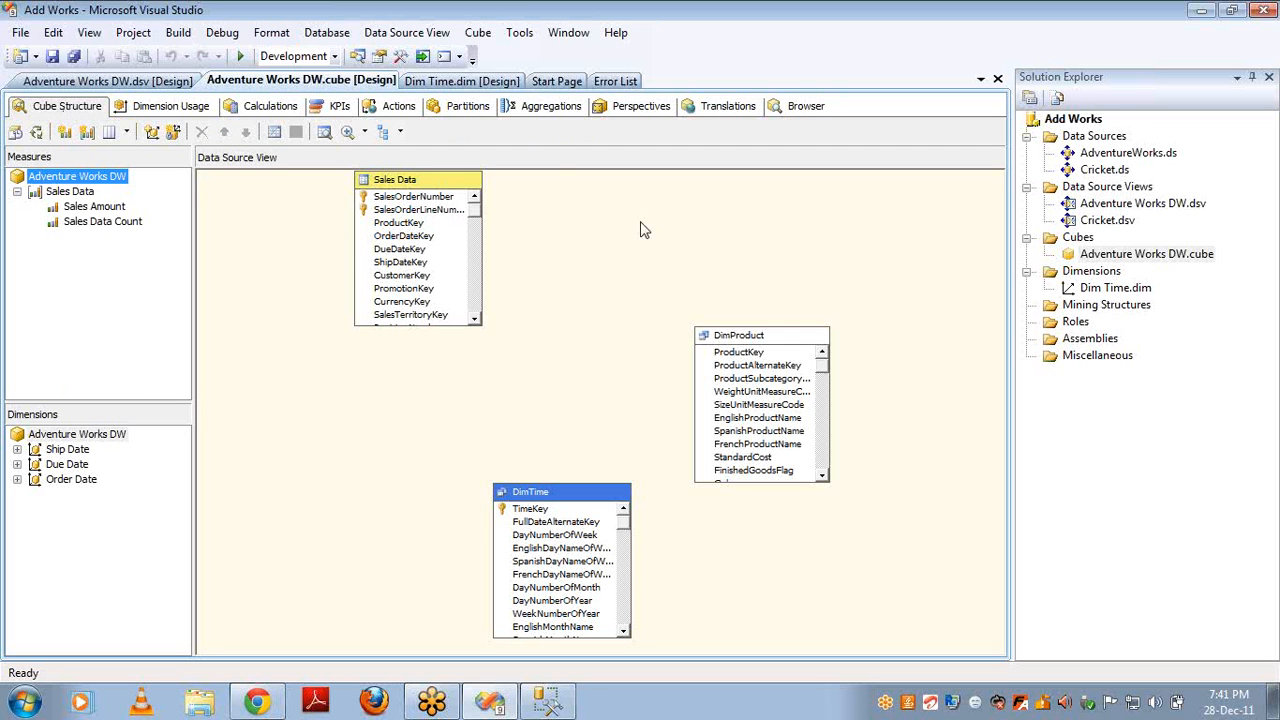
right_click(1094, 273)
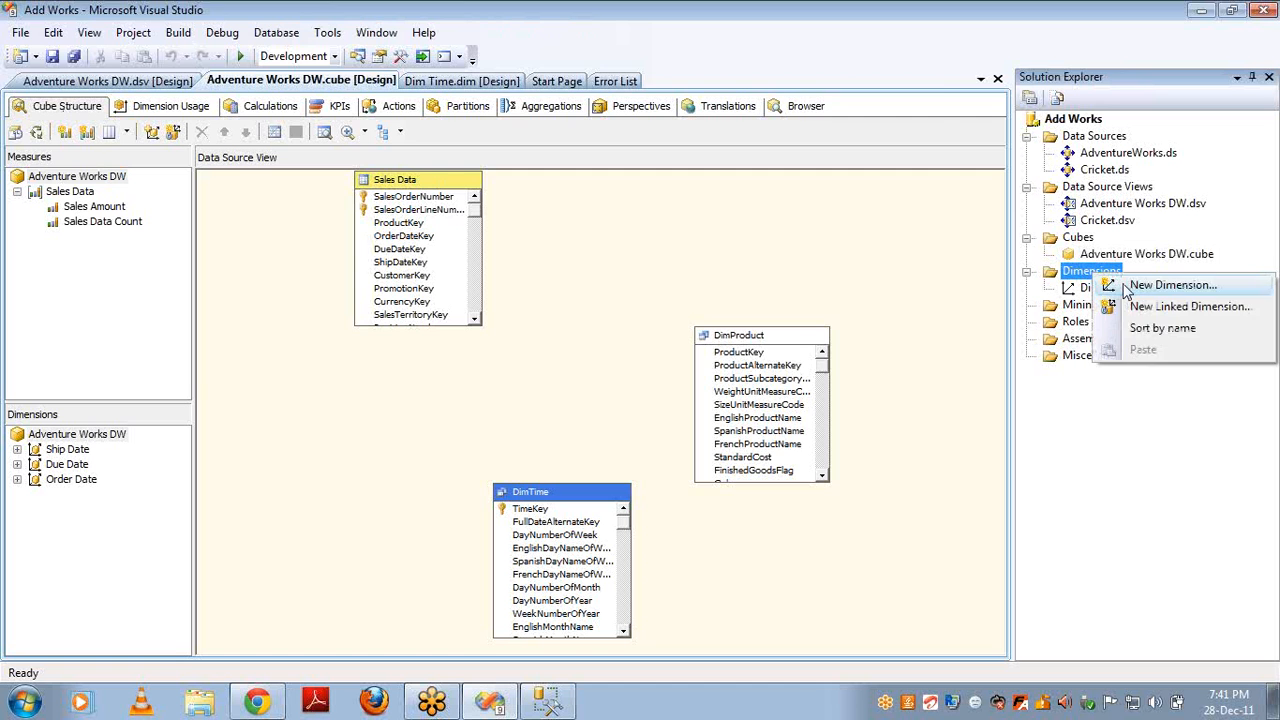
click(1124, 286)
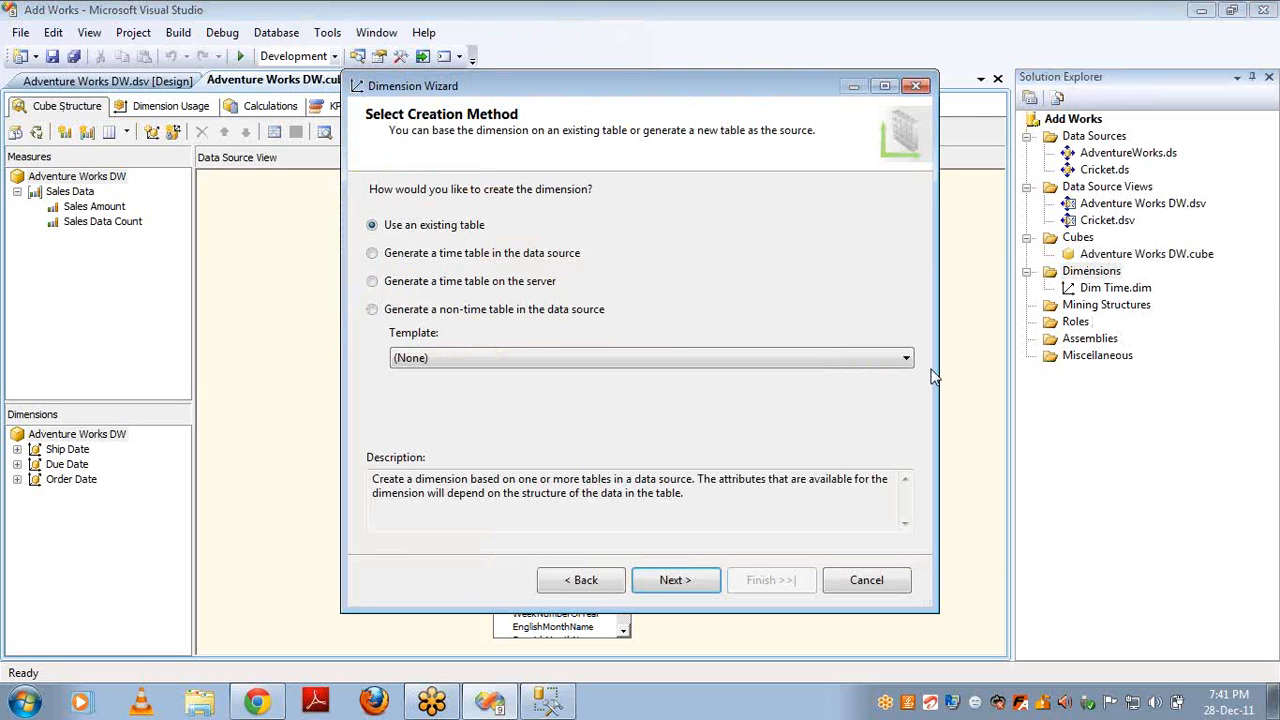
click(675, 580)
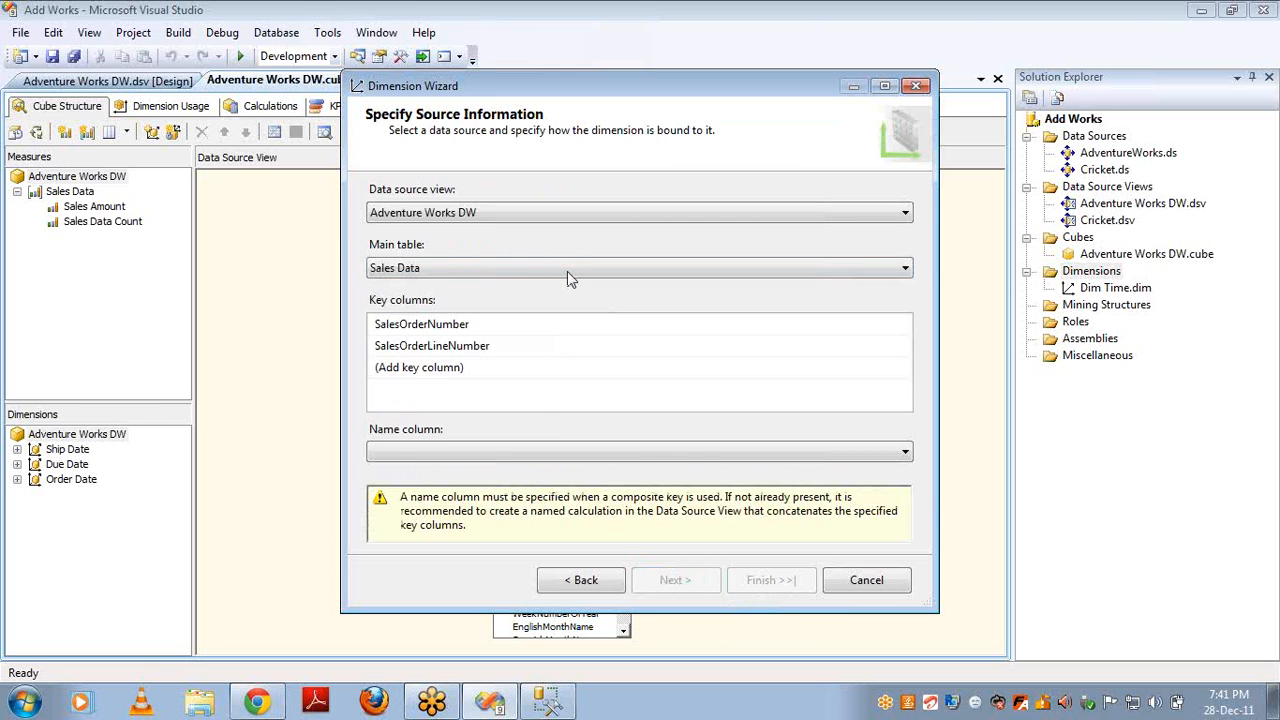
click(567, 268)
click(536, 296)
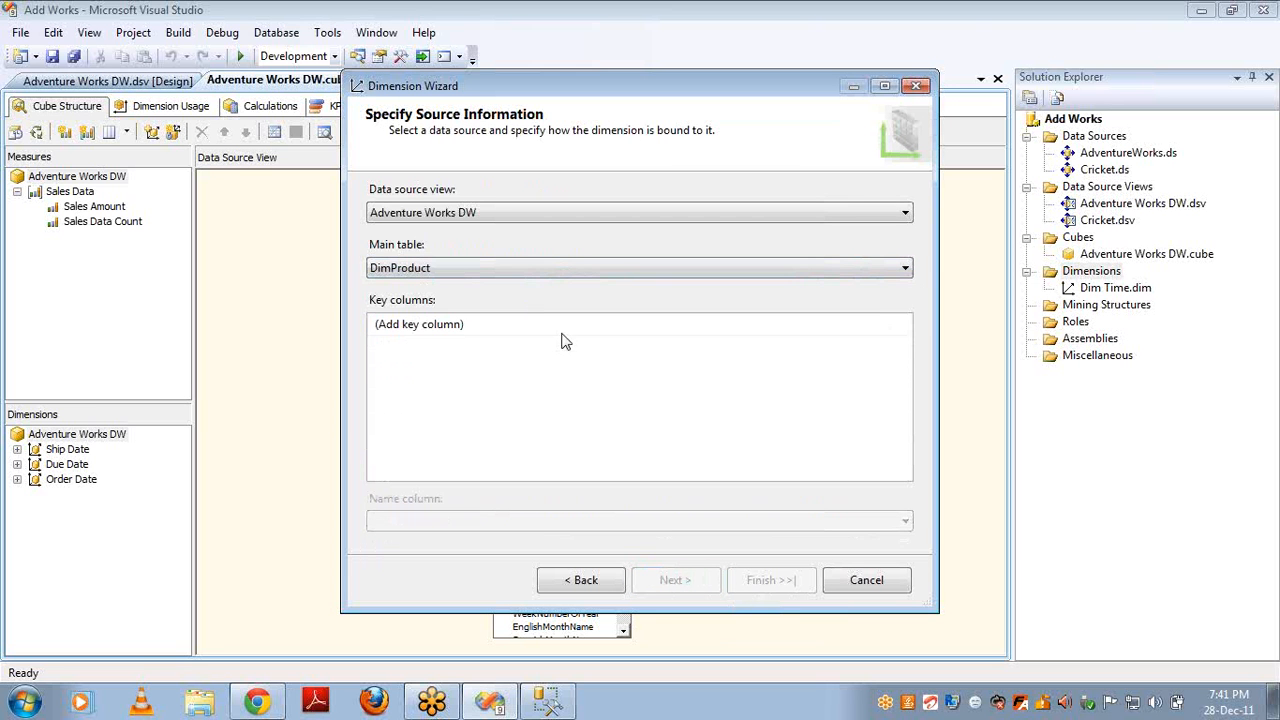
- Set ProductKey as both the key column and the name column of the DimProduct dimension, and proceed to attribute selection
click(735, 326)
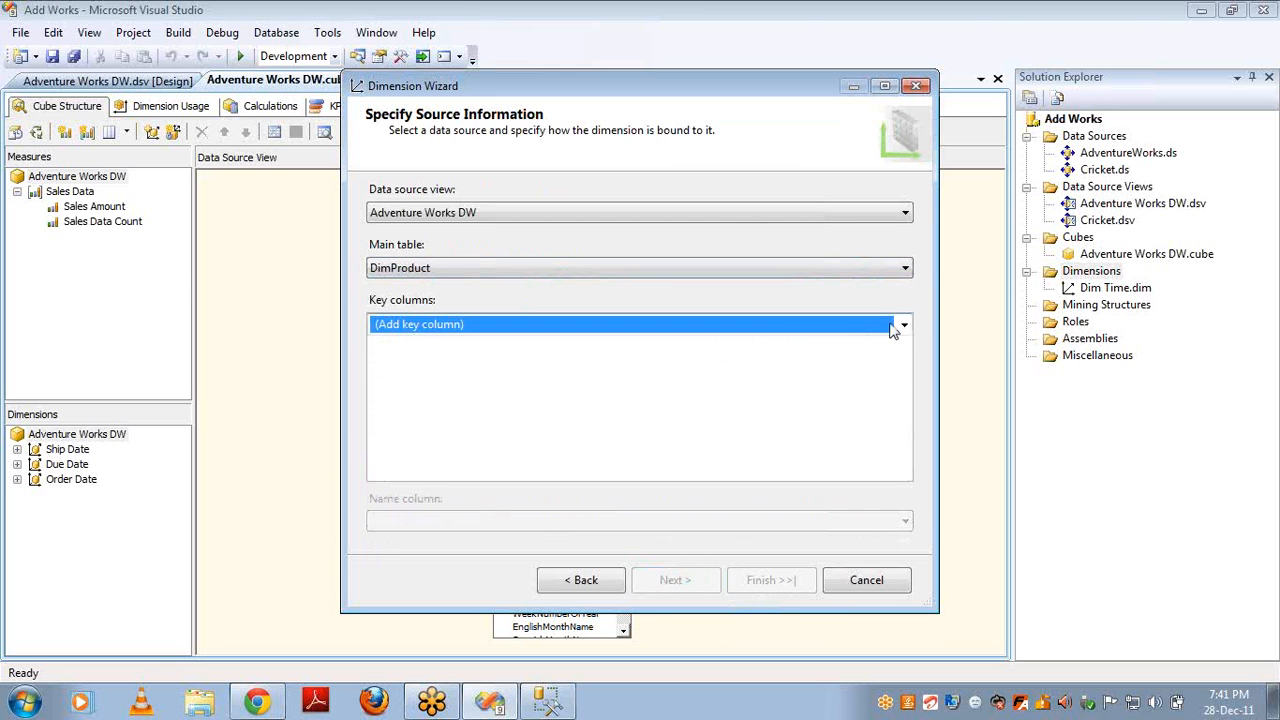
click(903, 326)
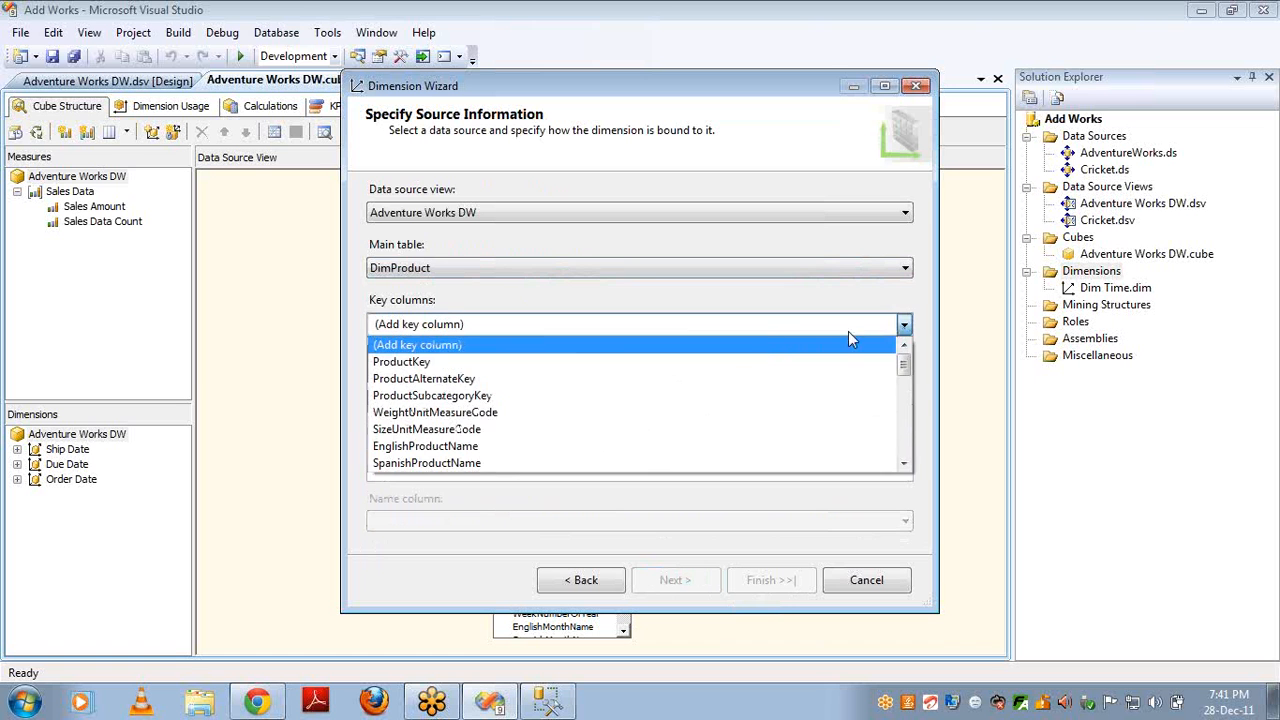
click(762, 370)
click(890, 467)
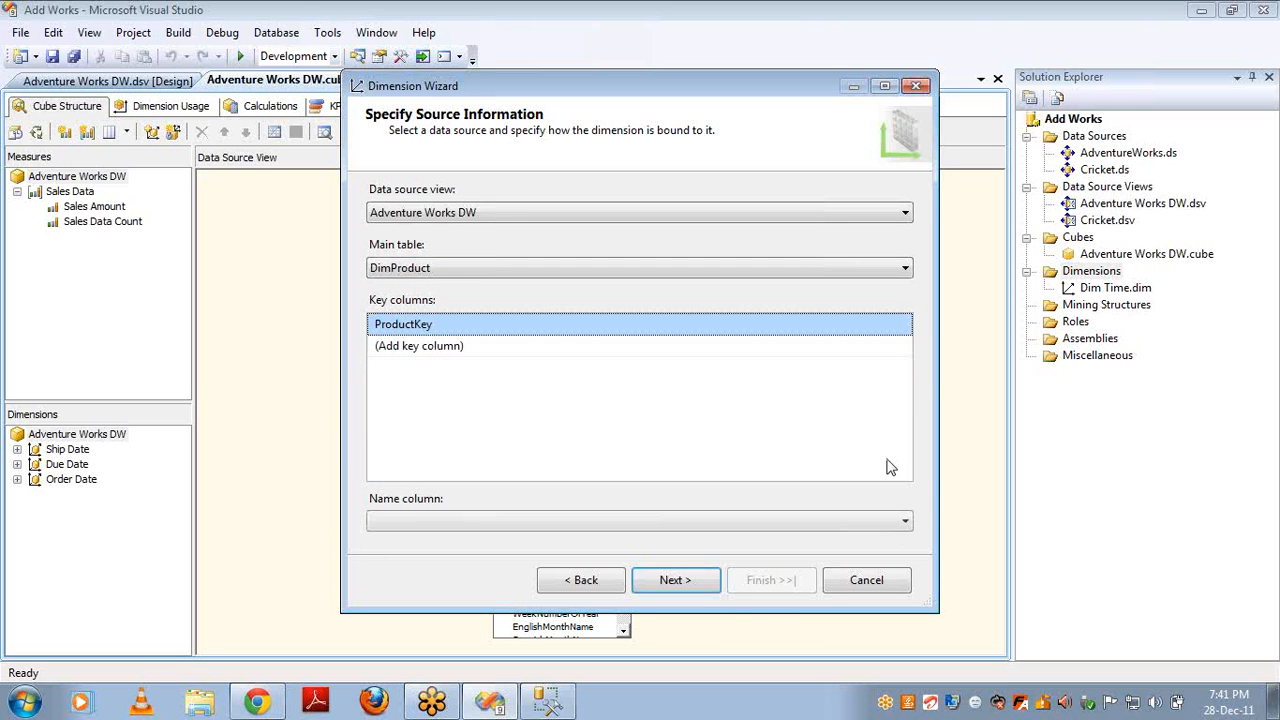
click(905, 521)
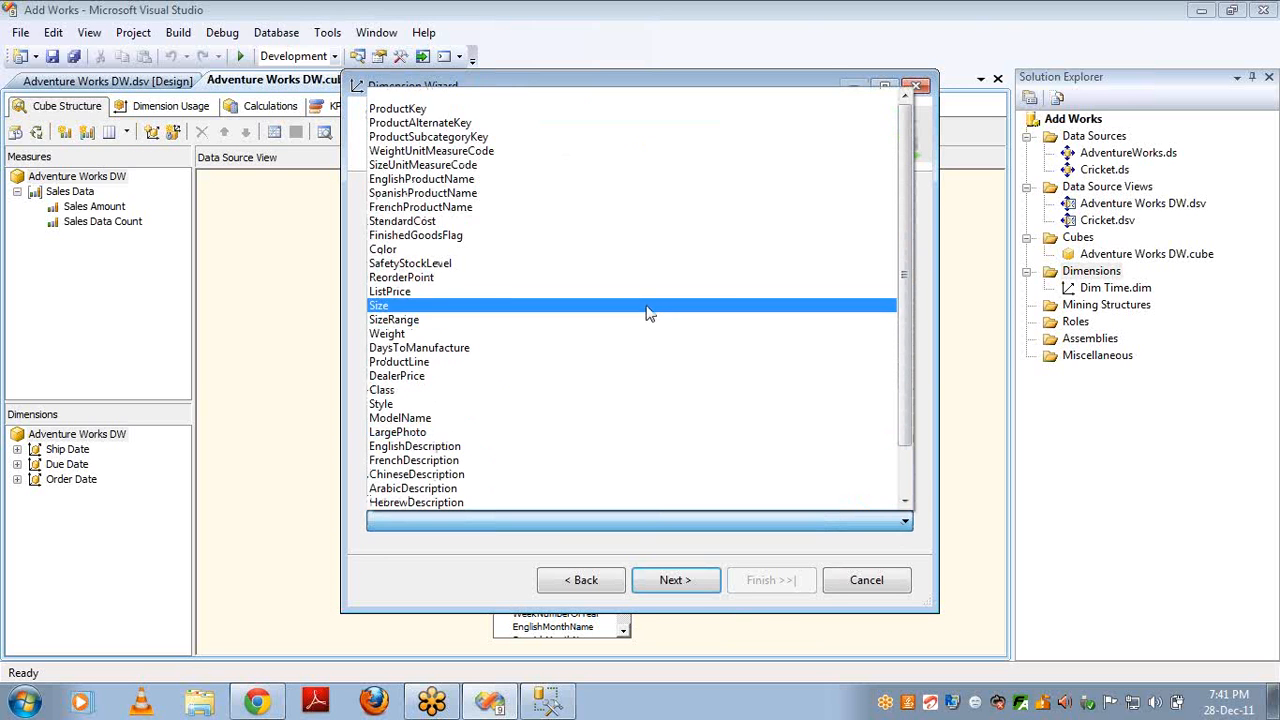
click(466, 99)
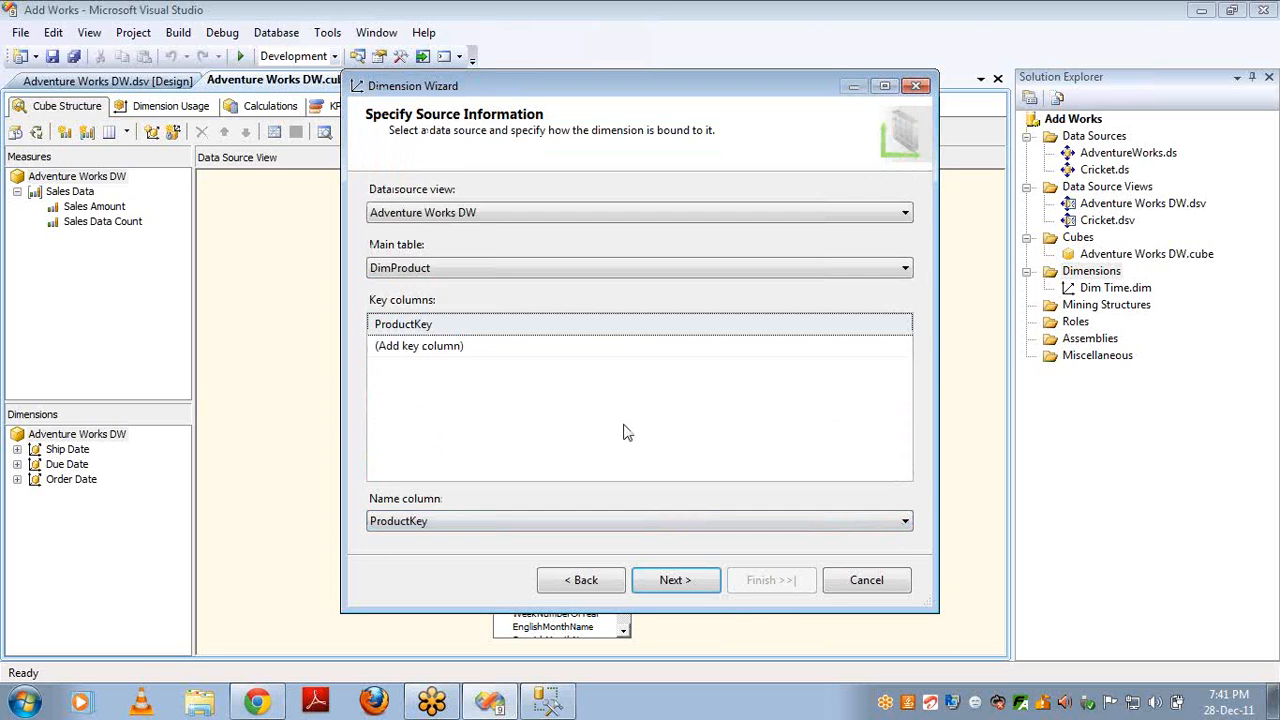
click(673, 581)
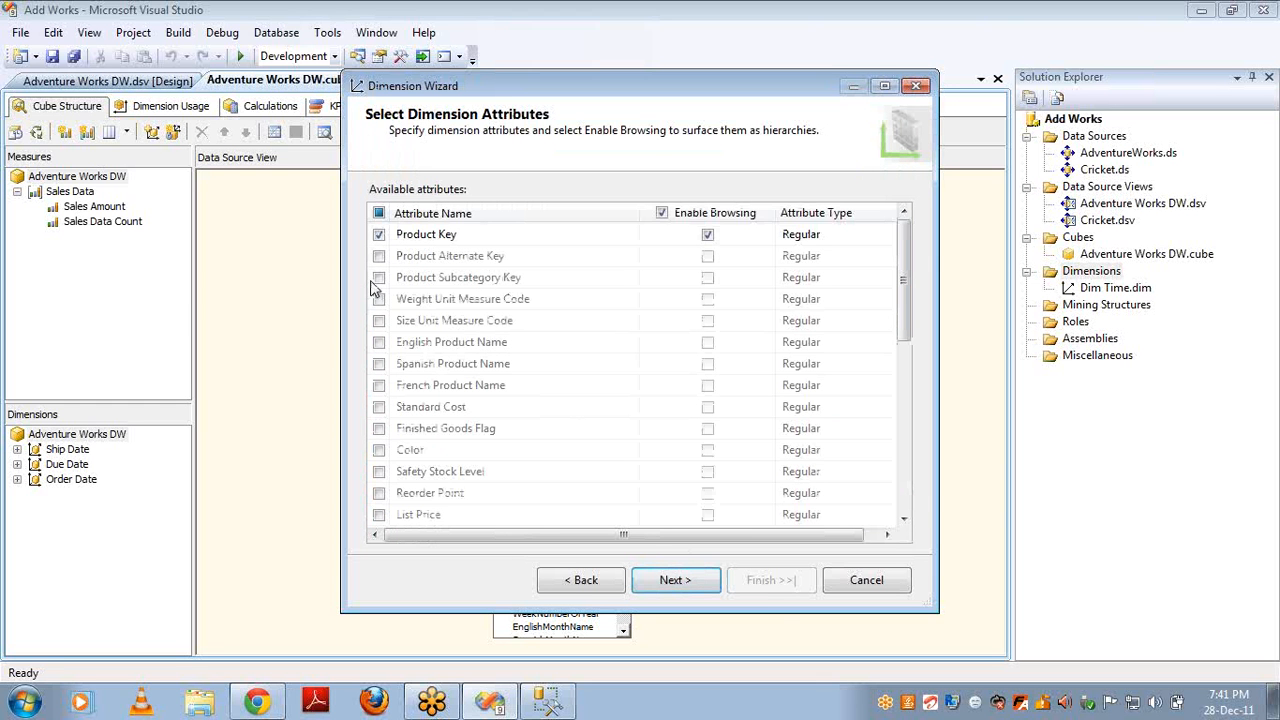
- Include the English Product Name attribute and finish creating the dimension under the name Dim Product
click(379, 342)
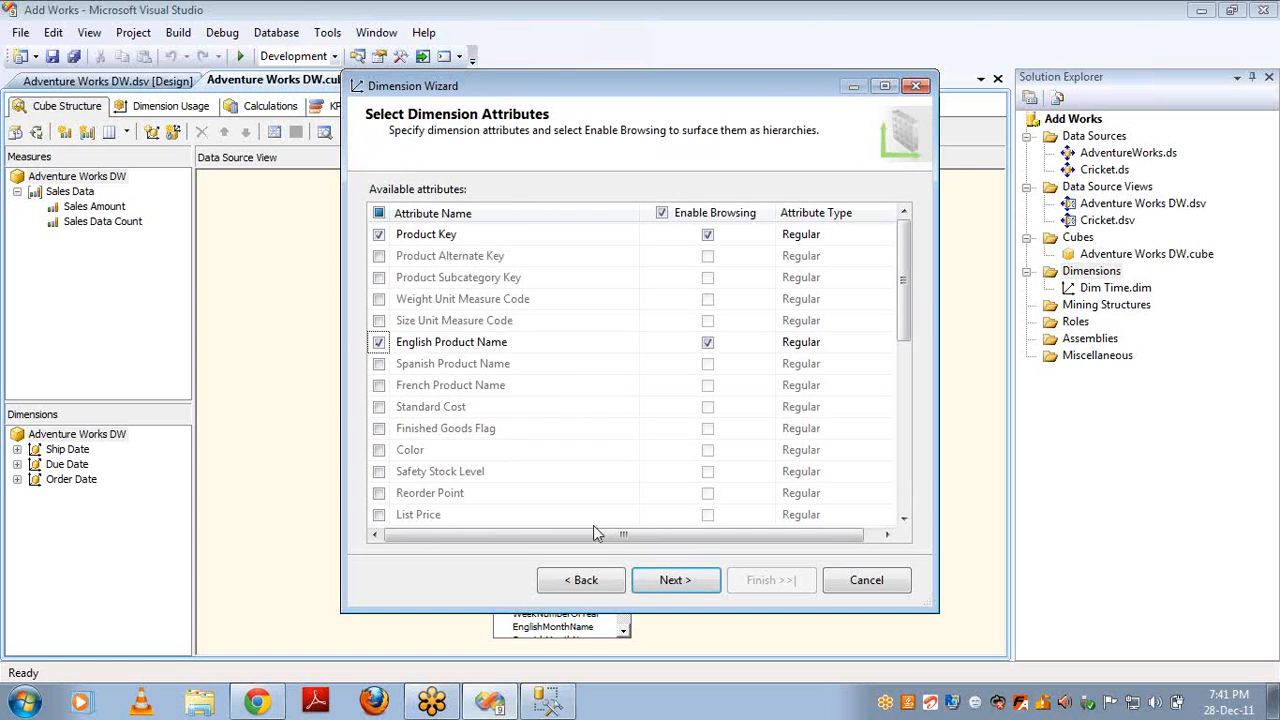
click(674, 581)
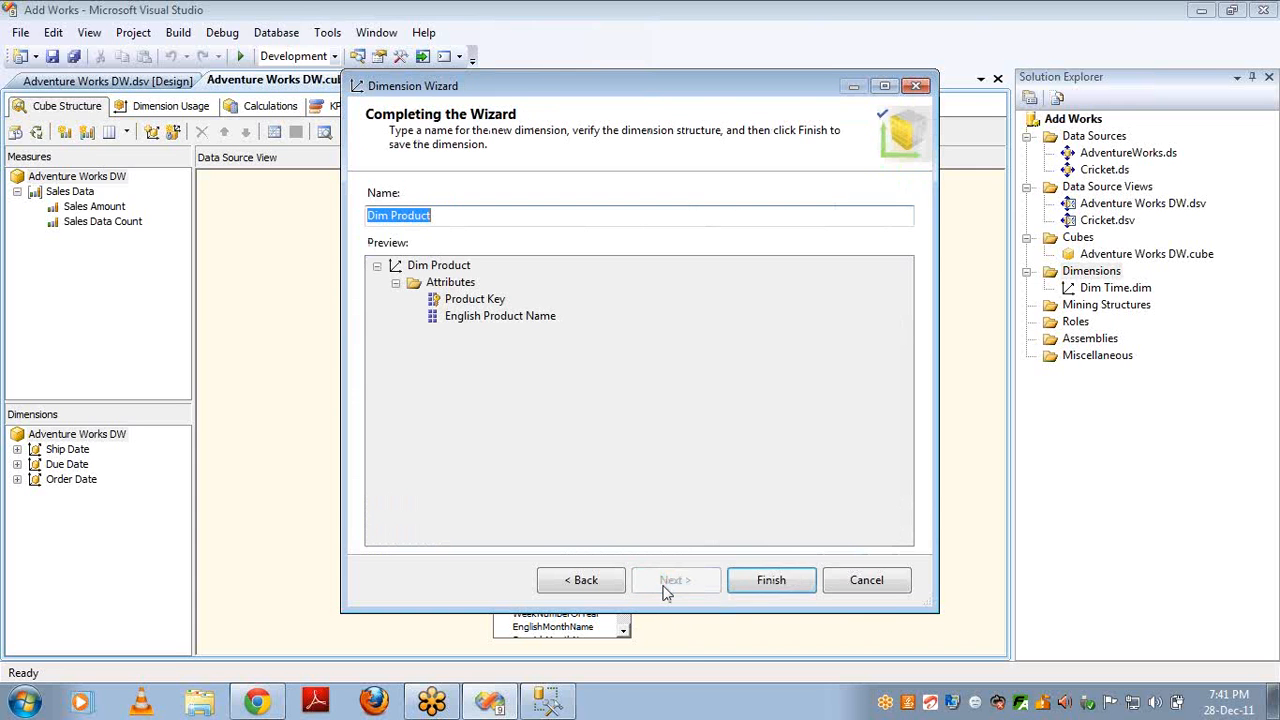
click(771, 582)
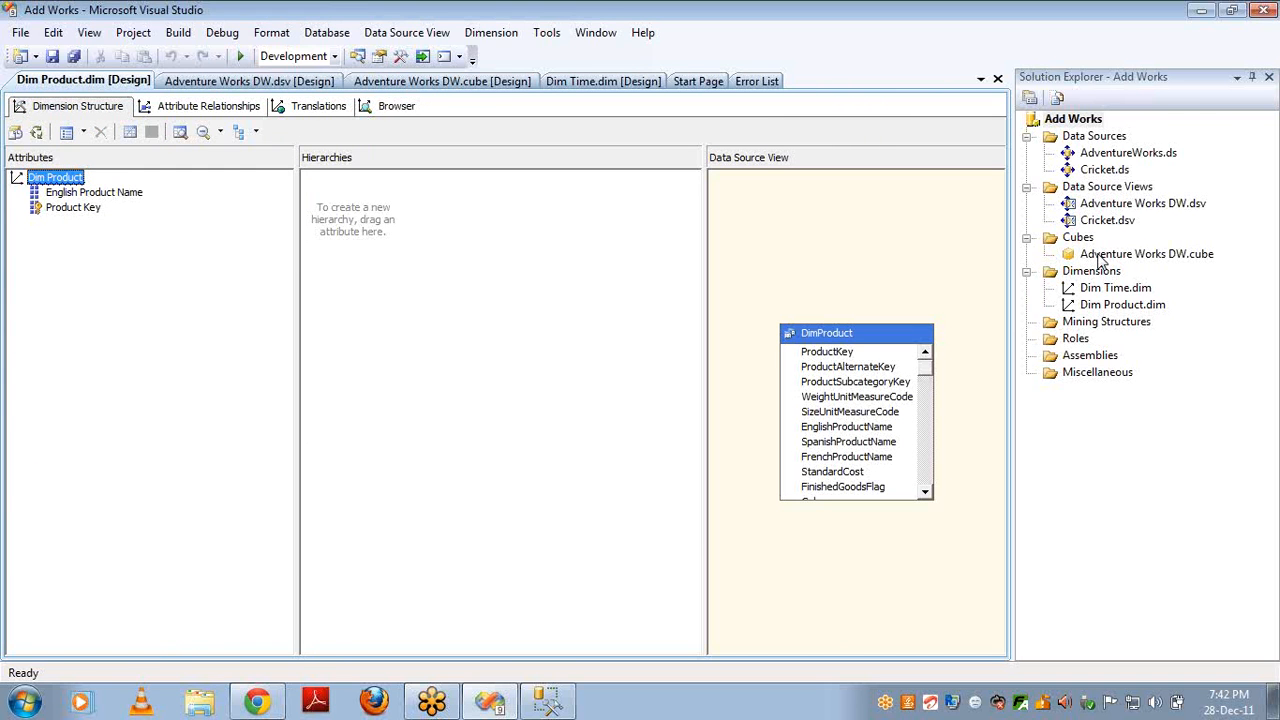
- In the Adventure Works DW cube, add a new measure with the usage Count of rows on the DimProduct source table
double_click(1100, 255)
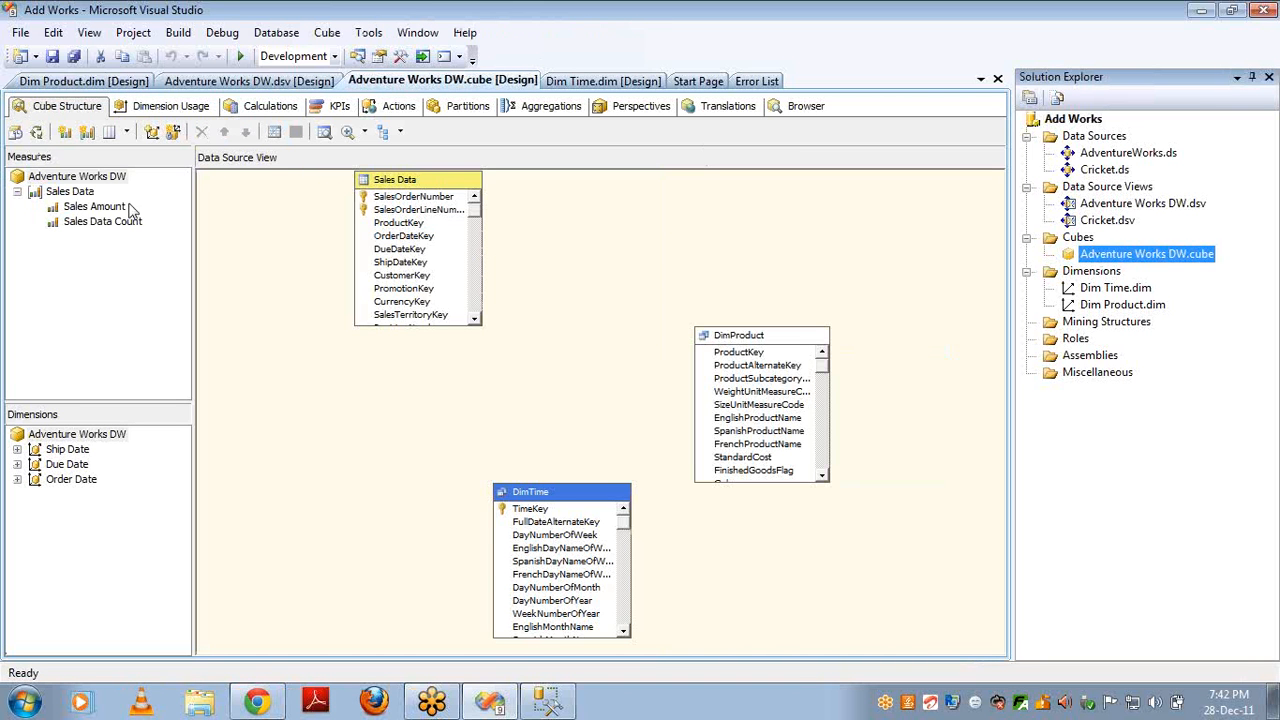
right_click(105, 182)
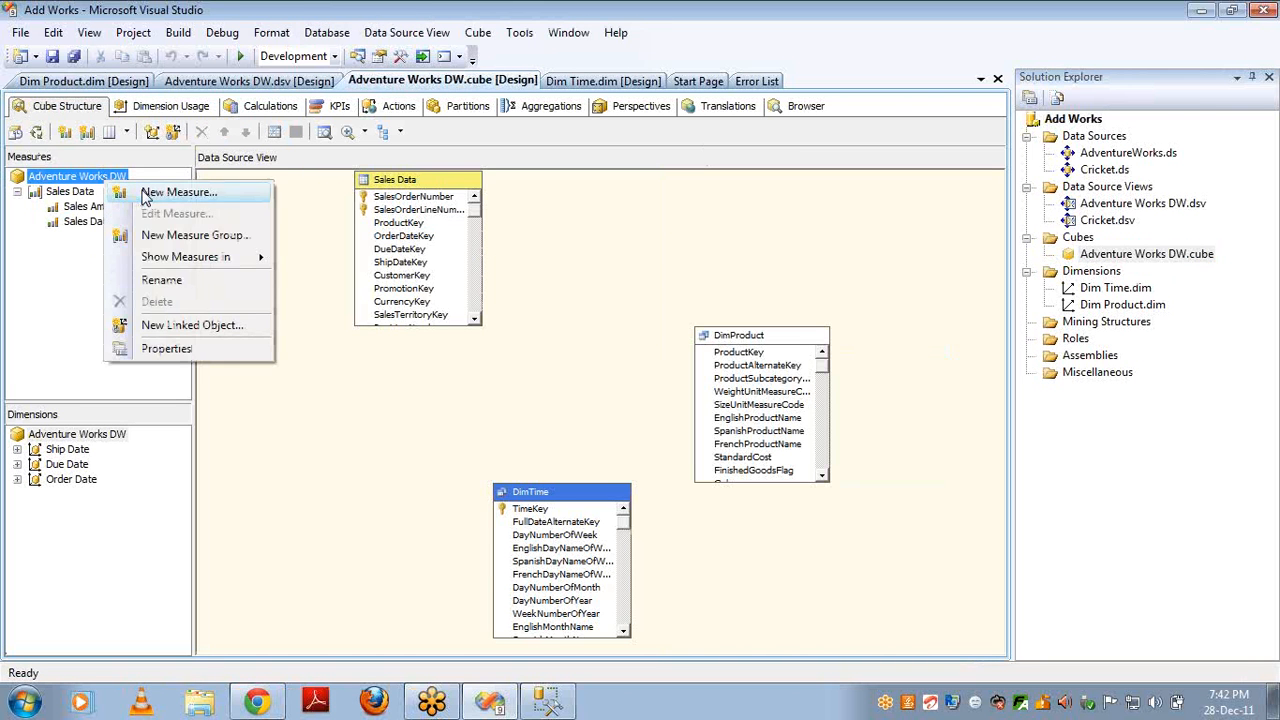
click(156, 198)
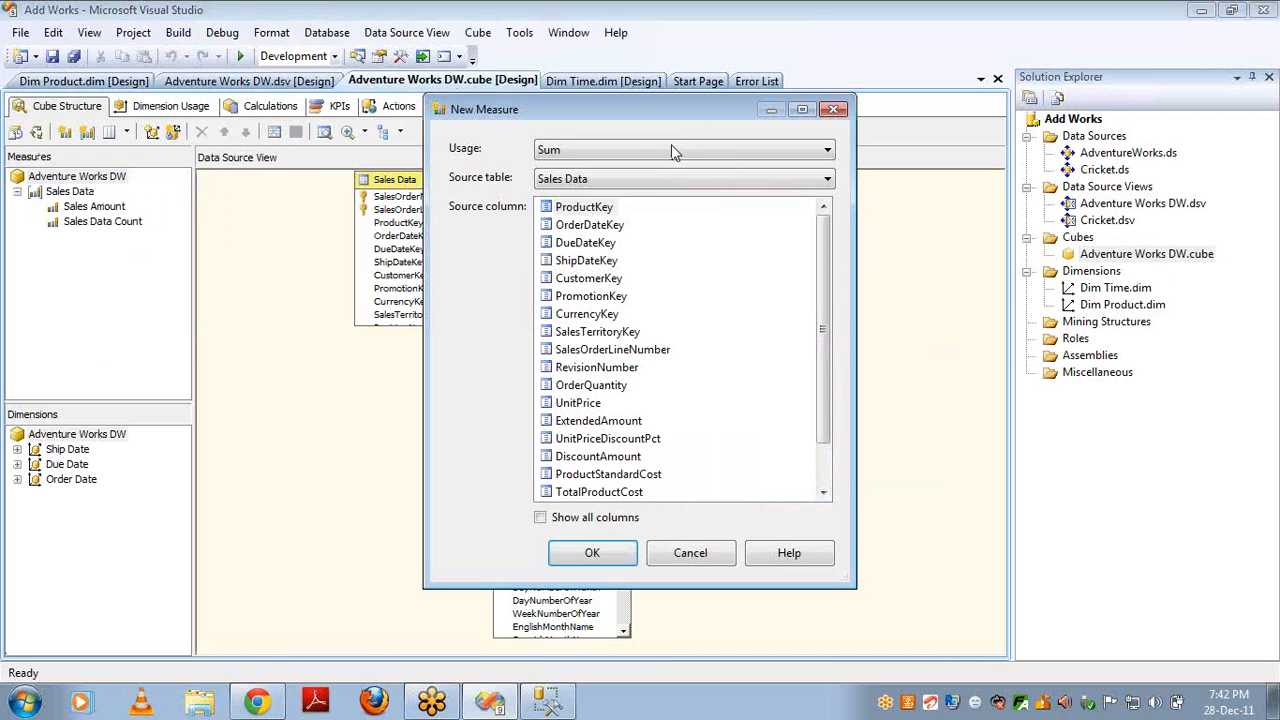
click(671, 150)
click(630, 183)
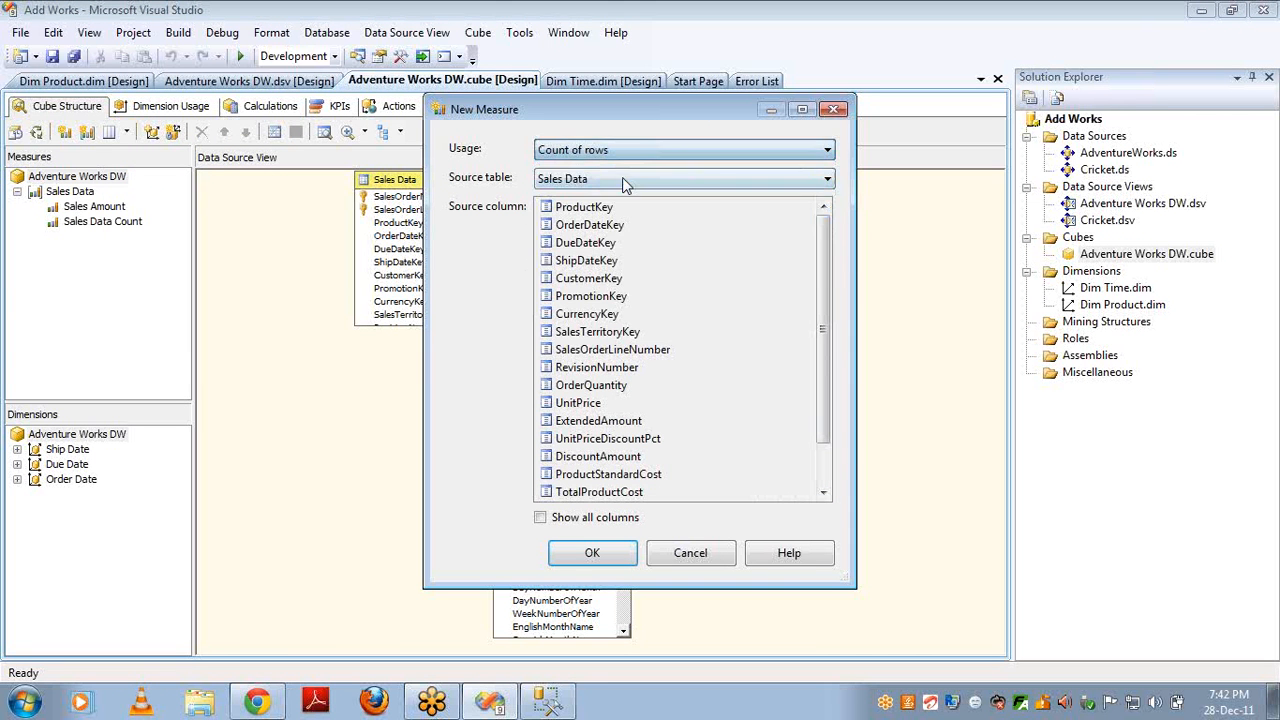
click(625, 179)
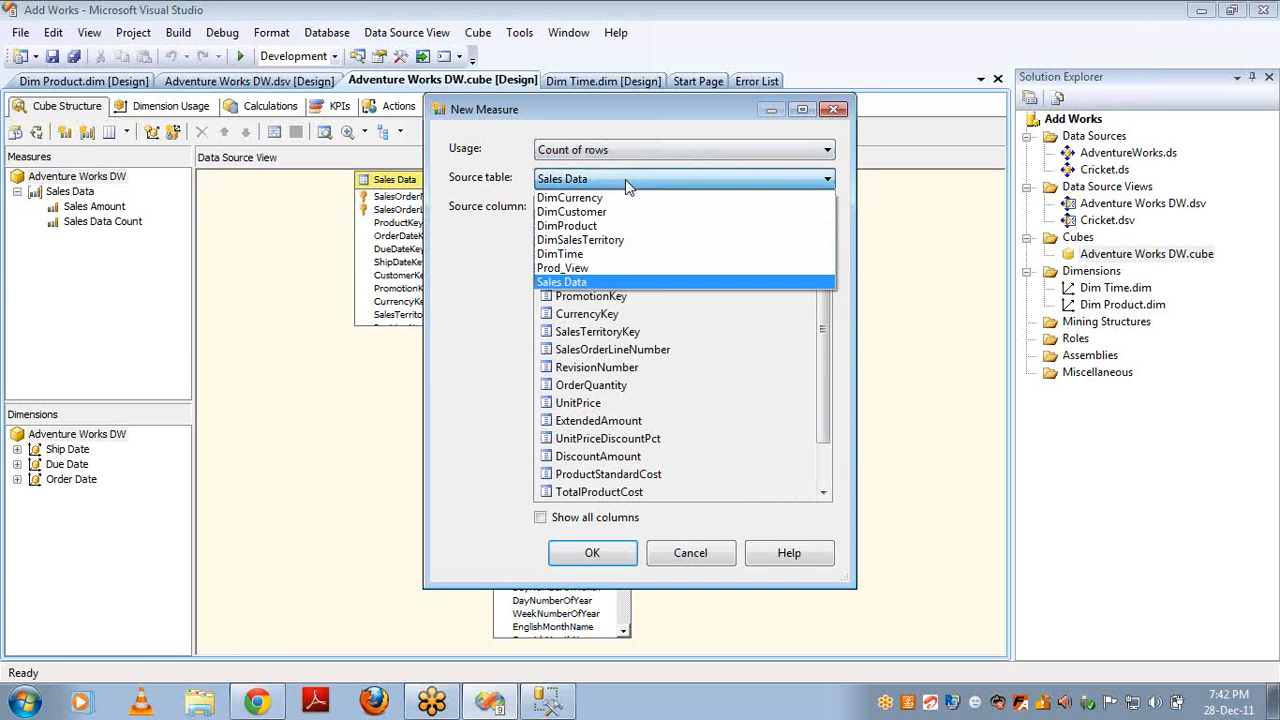
click(597, 226)
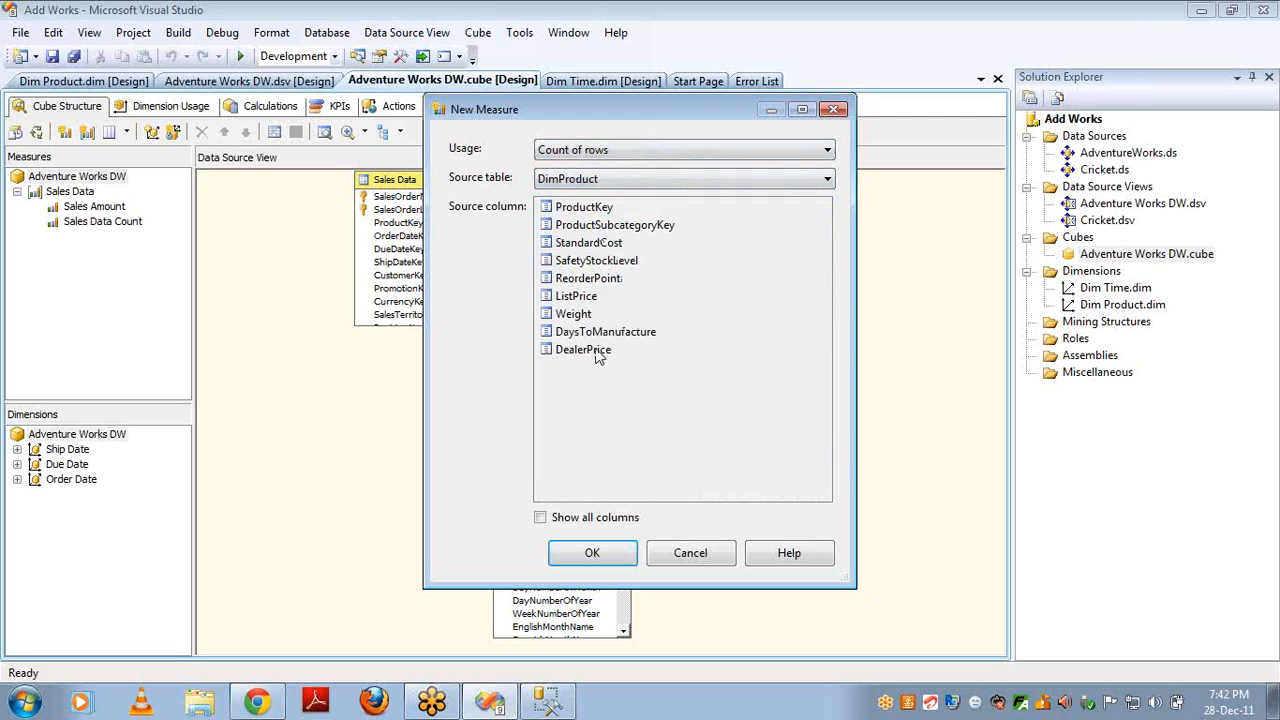
click(600, 553)
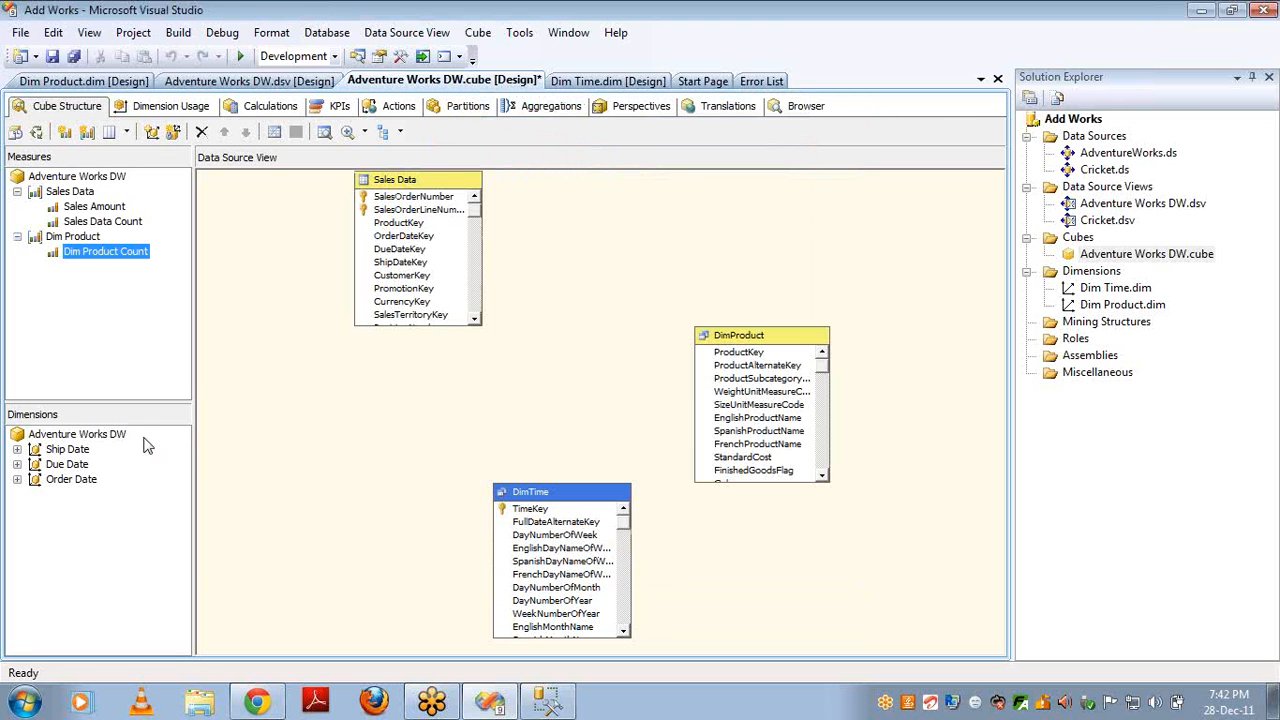
- Add the Dim Product dimension to the cube's dimensions
right_click(120, 434)
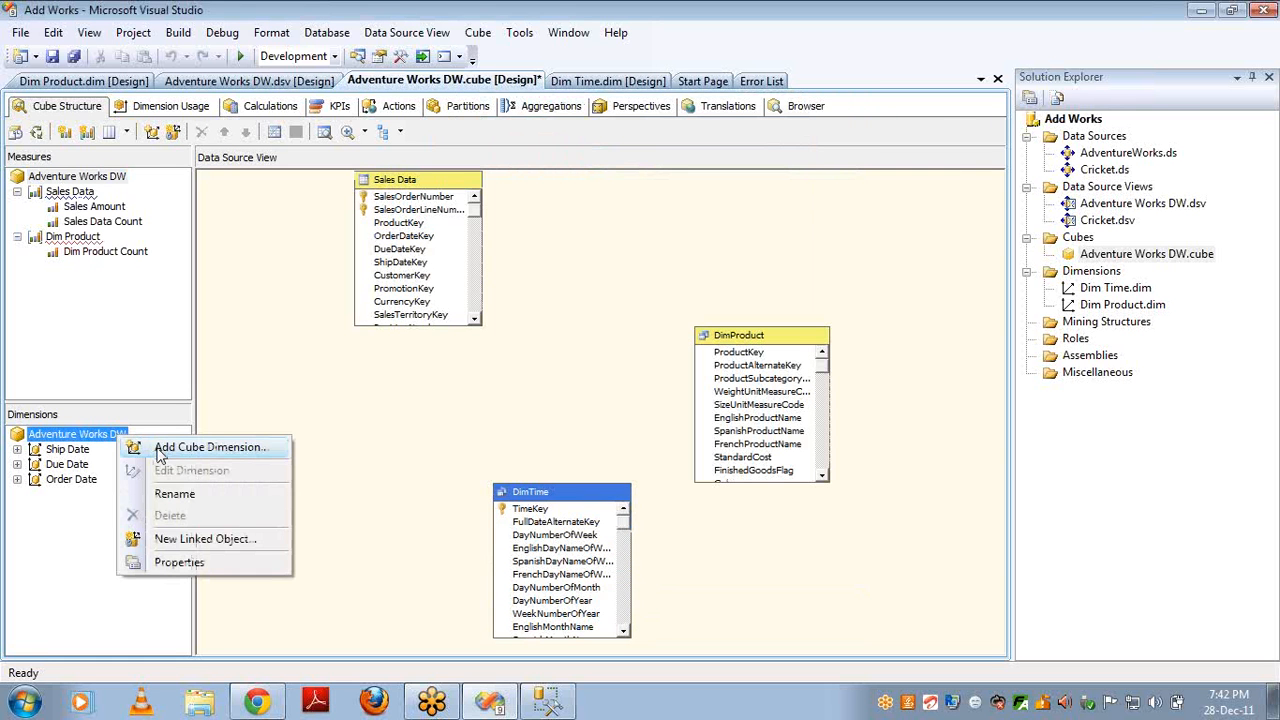
click(210, 447)
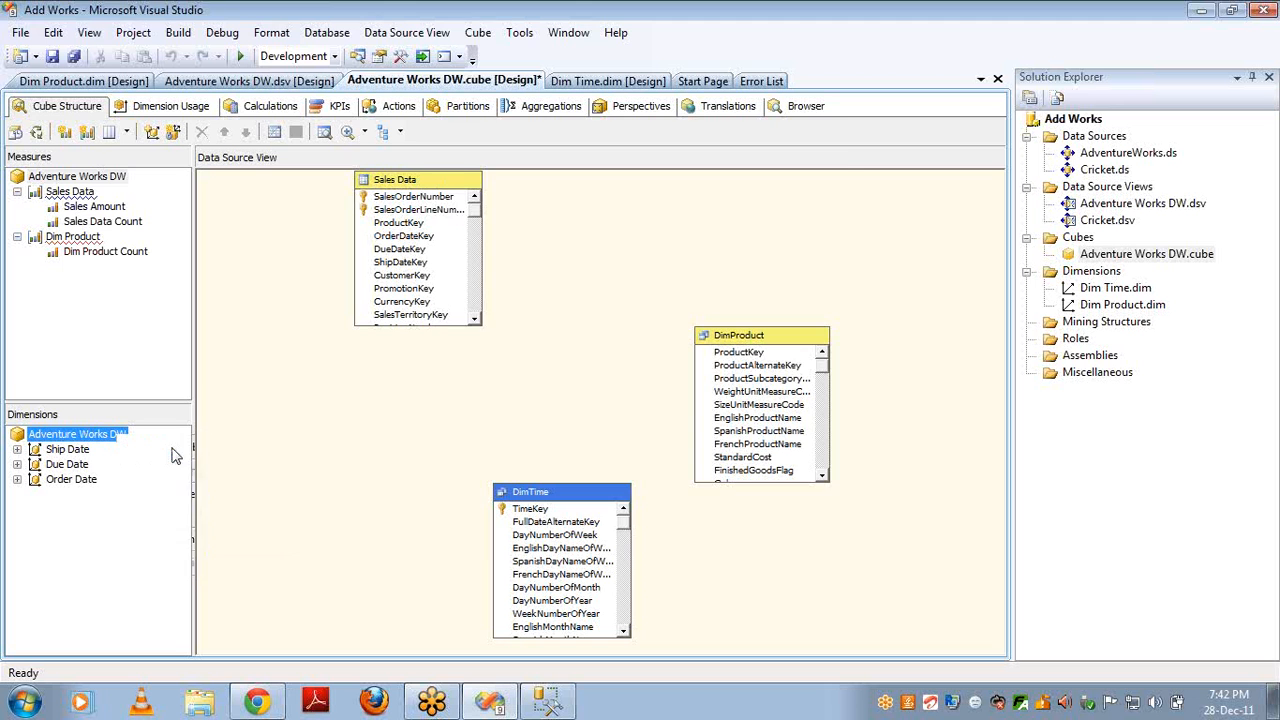
double_click(487, 197)
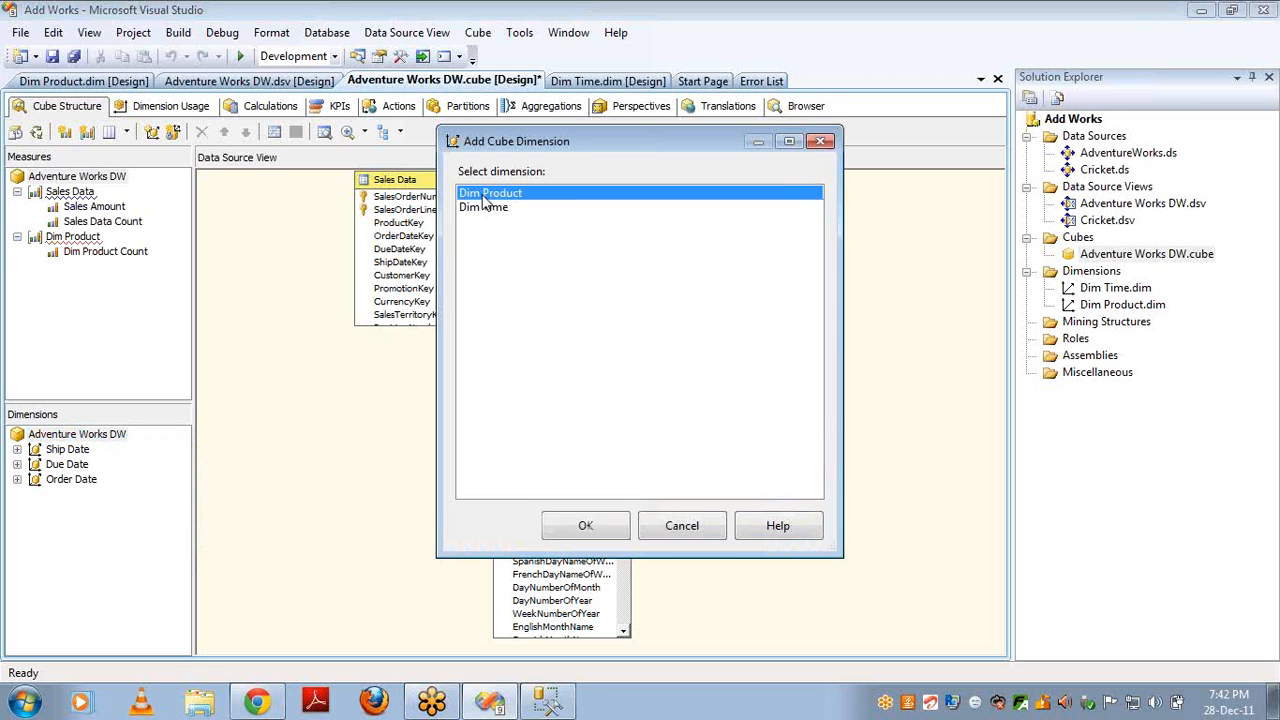
- In the dimension usage, inspect the relationship between the Dim Product dimension and the Dim Product measure group without changing it
click(160, 106)
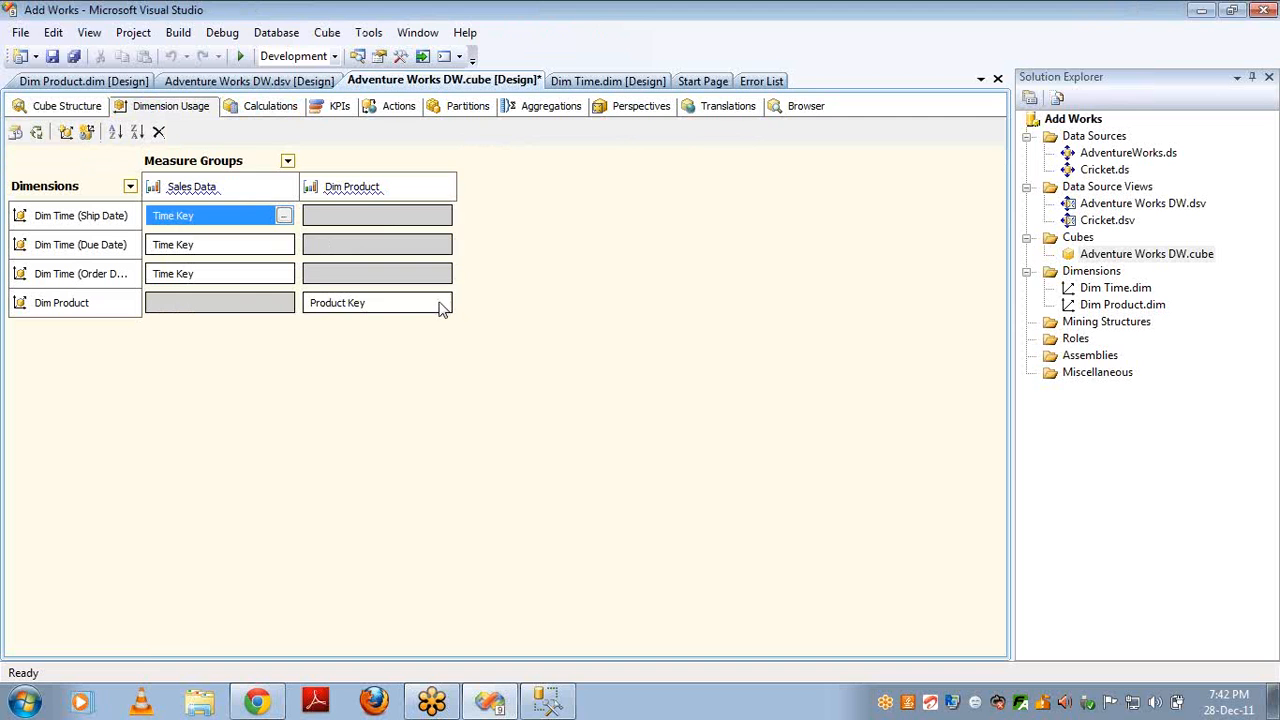
click(442, 306)
click(441, 303)
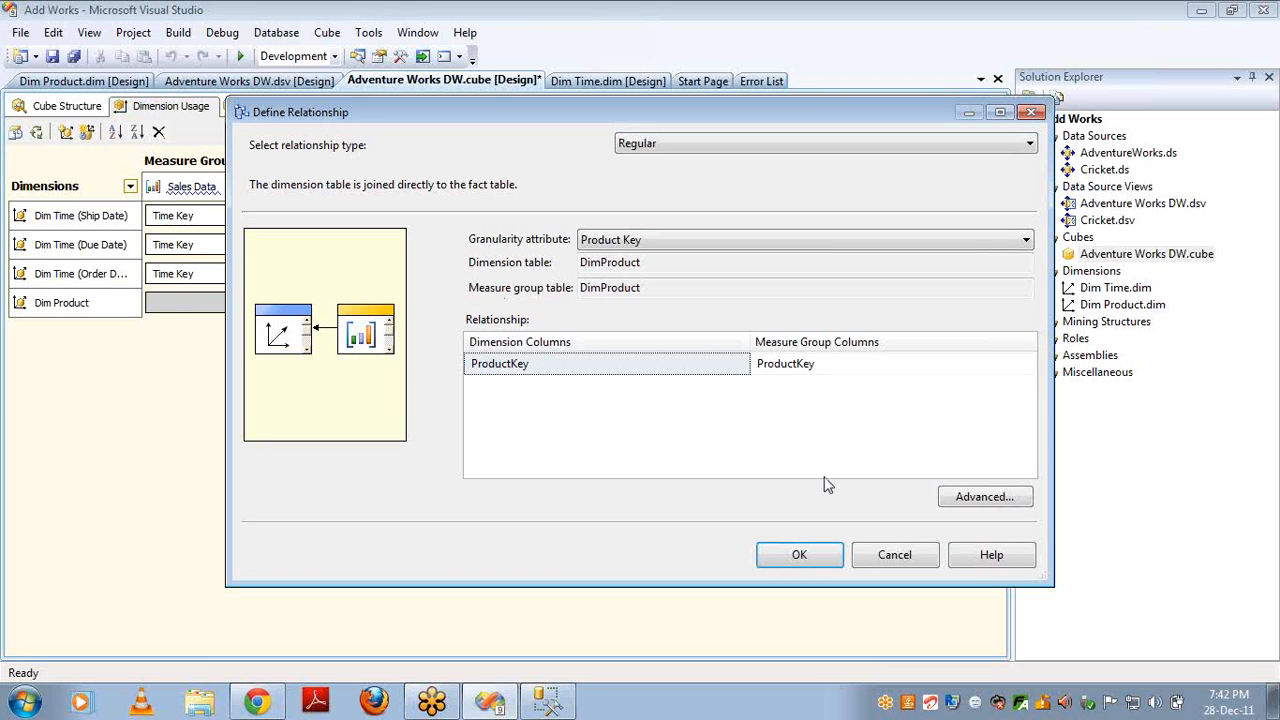
click(895, 556)
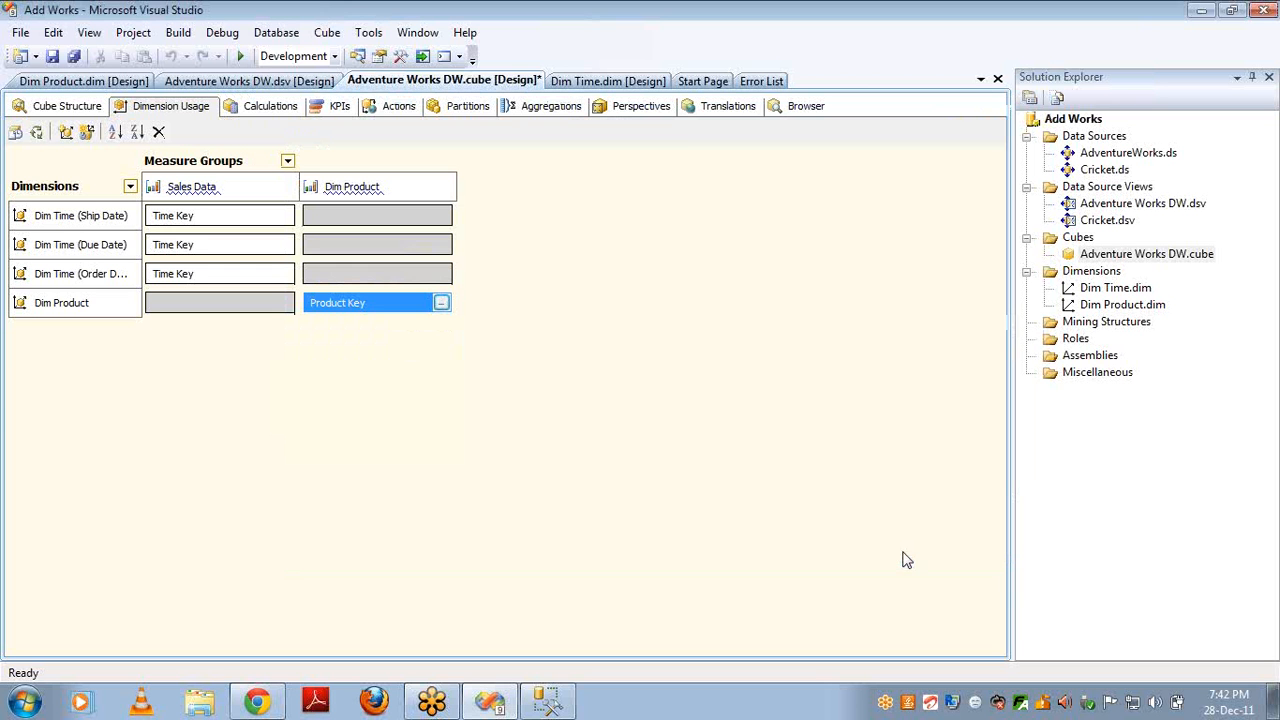
- Save and fully process the Adventure Works DW cube, and close the processing dialogs
click(36, 132)
key(Return)
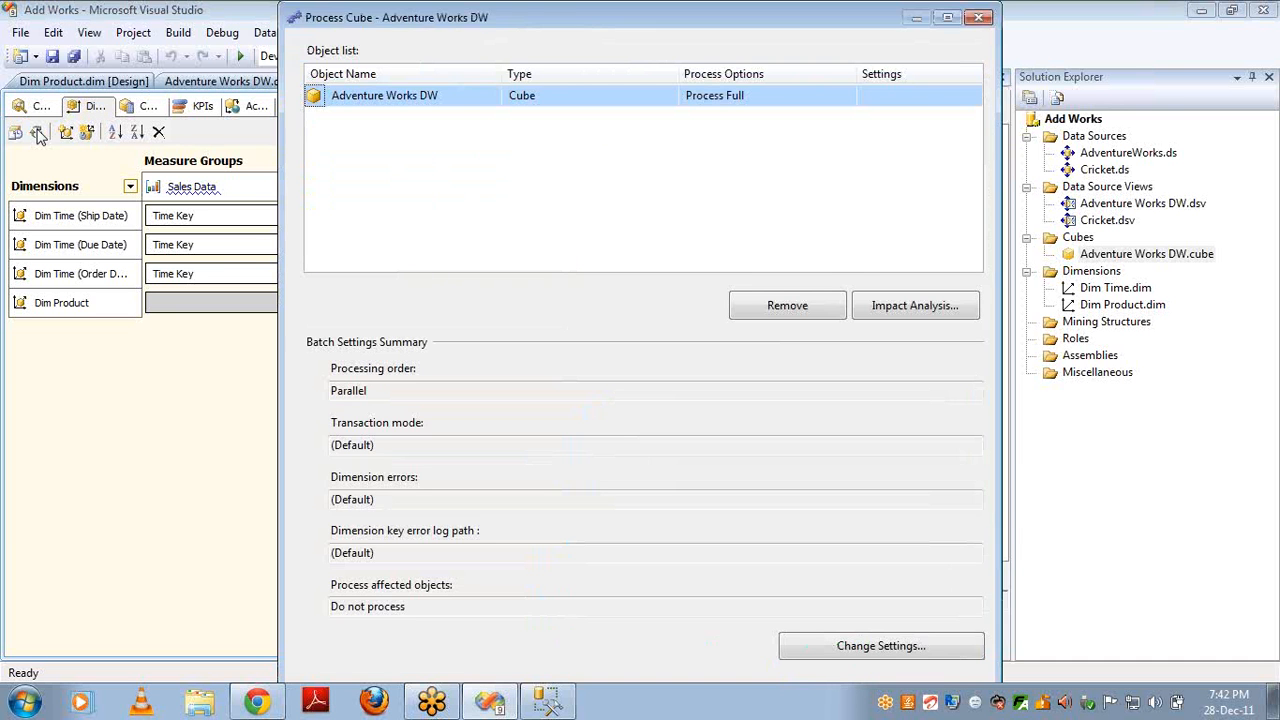
key(Return)
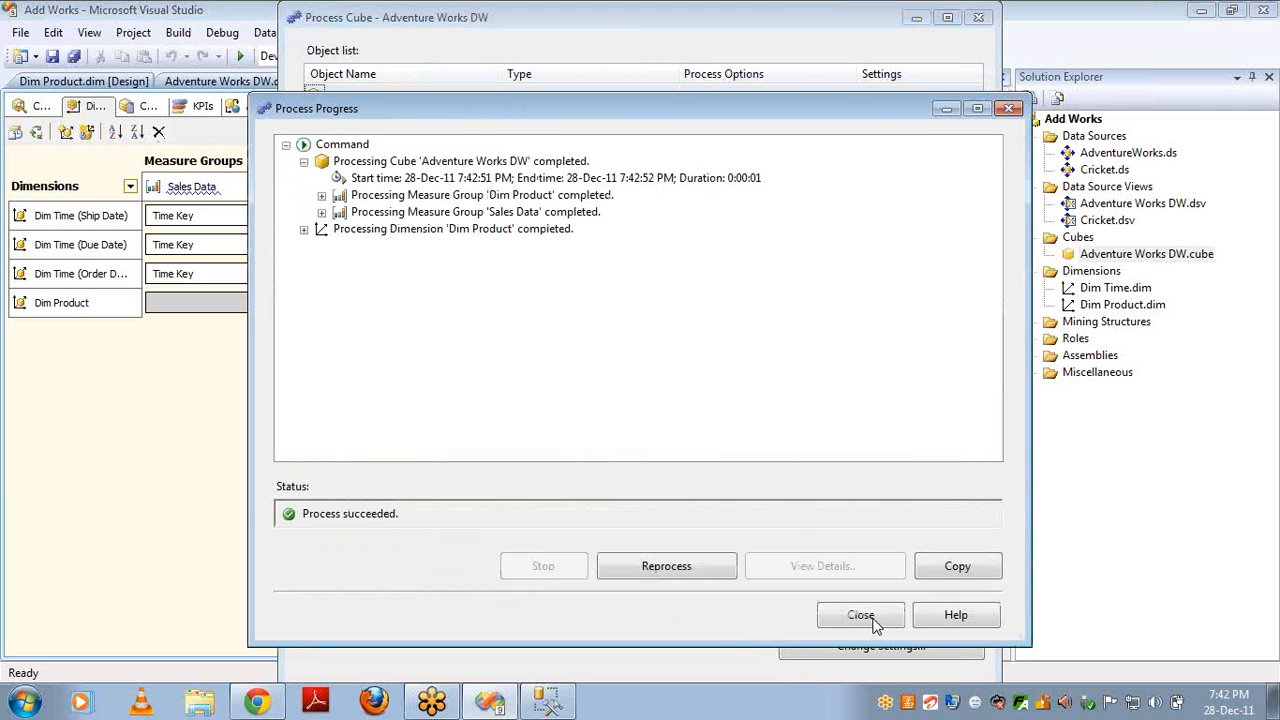
click(862, 615)
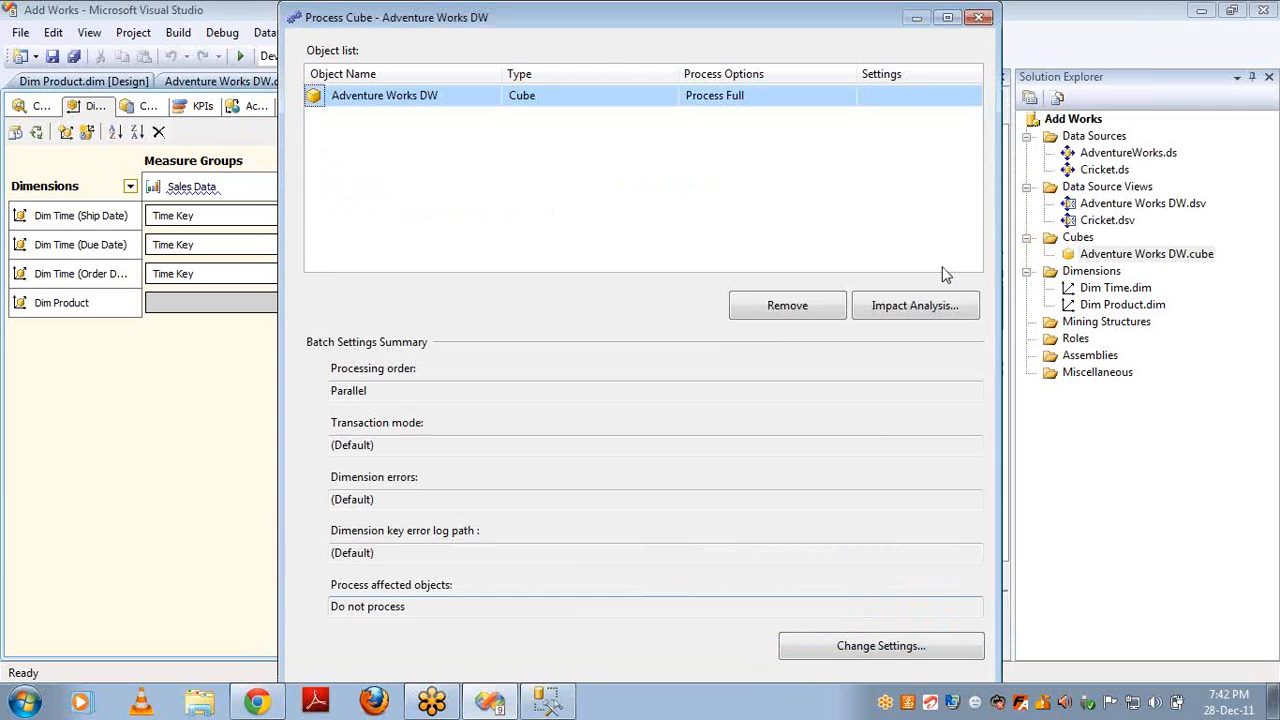
click(980, 20)
click(999, 77)
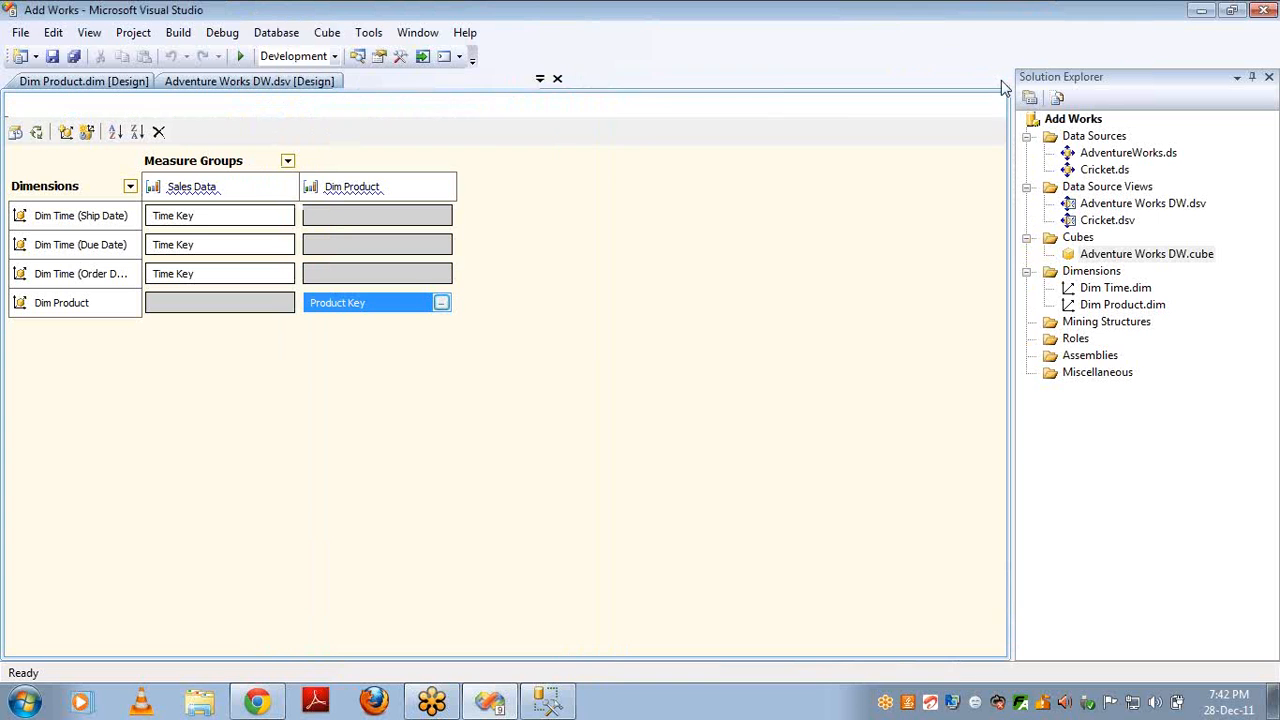
- Reconnect the cube browser to the reprocessed cube and clear all fields from the results pane
click(820, 106)
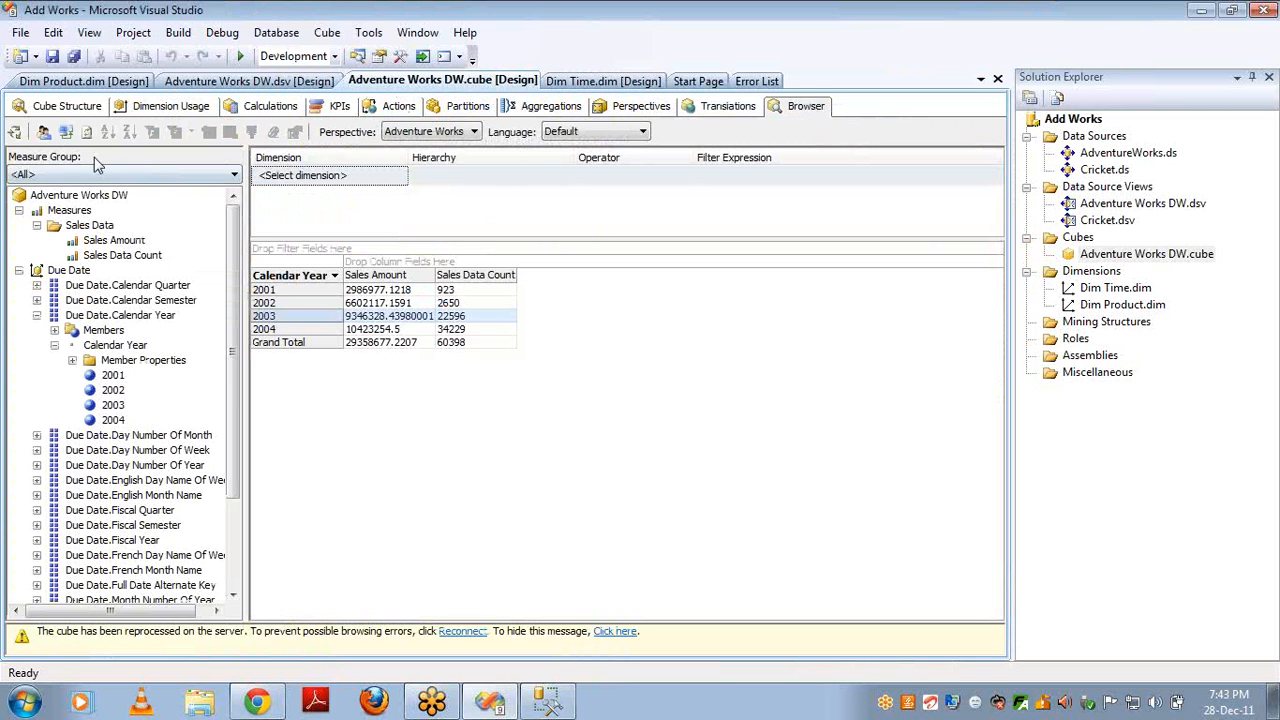
click(64, 132)
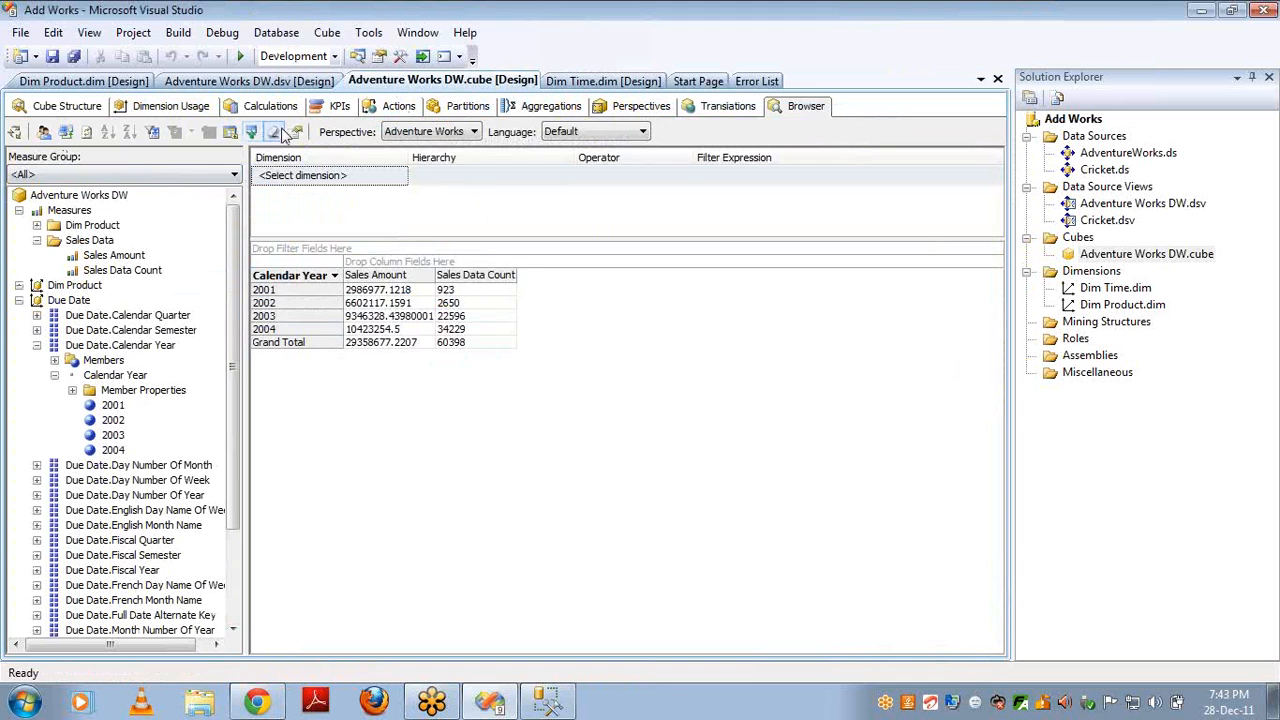
click(274, 132)
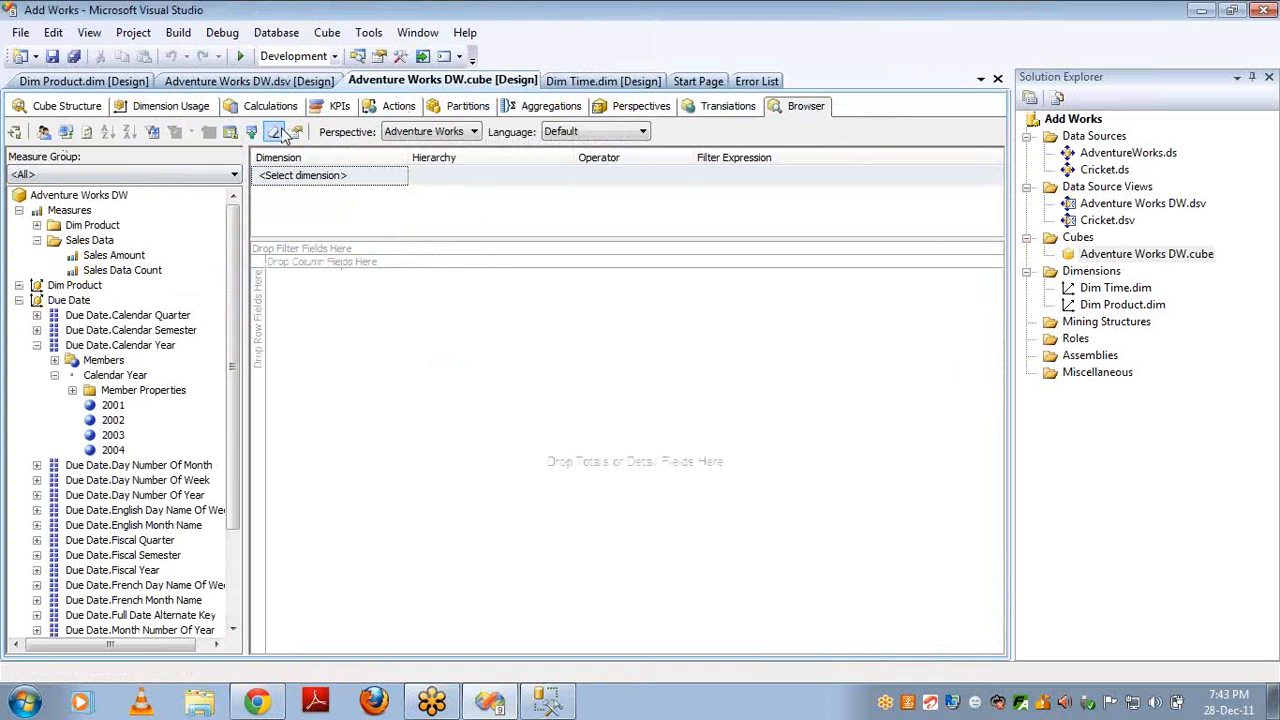
- Place the Dim Product Count measure in the data area of the browser, and collapse the Due Date dimension in the field tree
click(37, 225)
drag(88, 242, 299, 317)
click(19, 315)
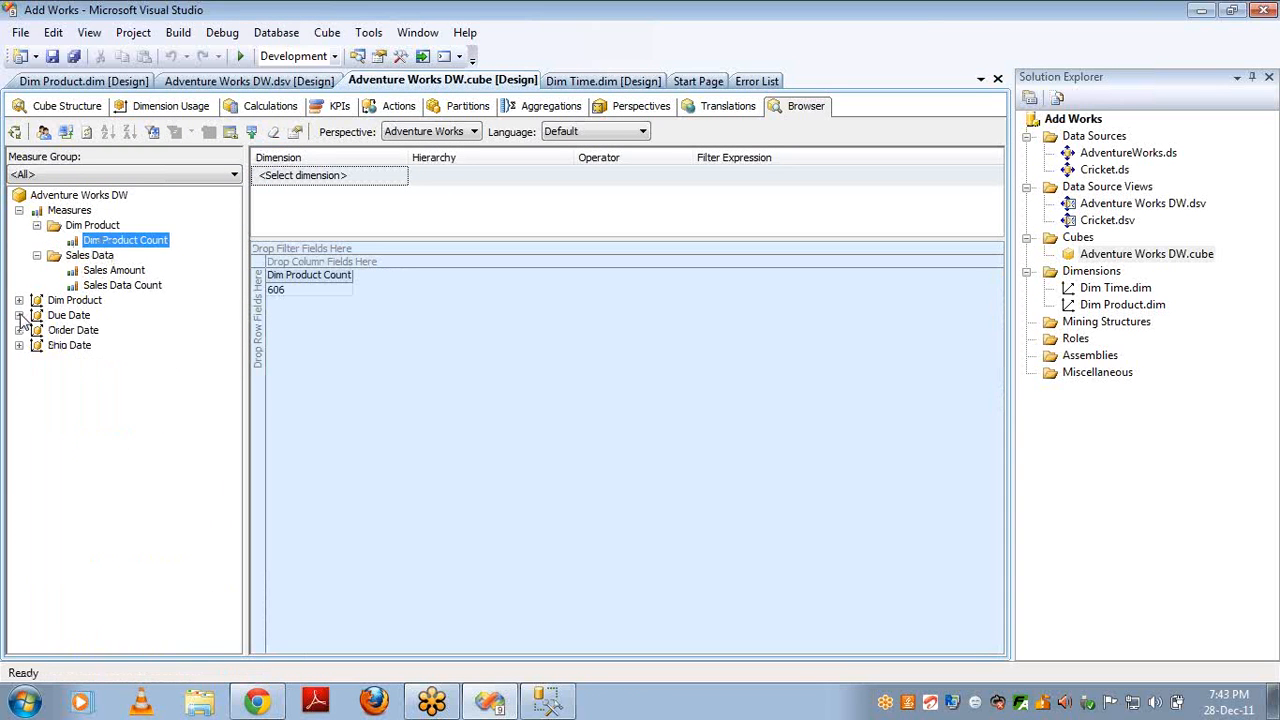
- Break down Dim Product Count by English Product Name on the rows and check the first product counts
click(19, 300)
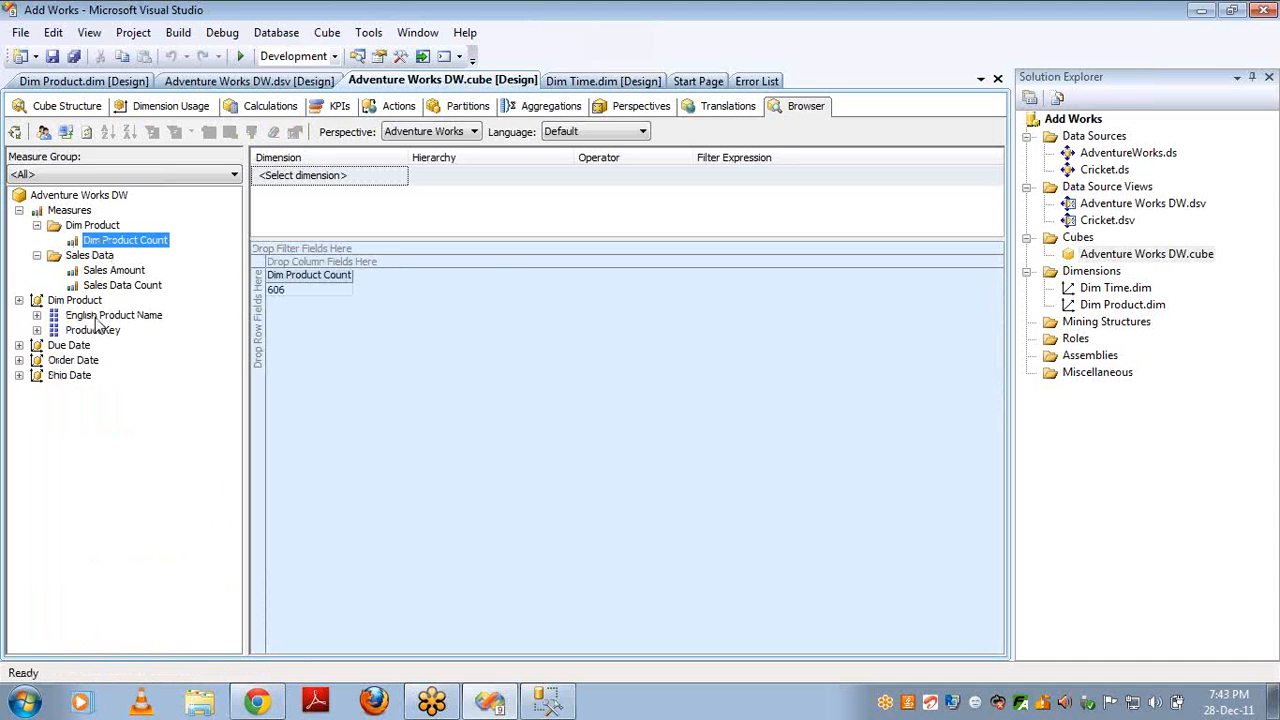
drag(95, 318, 258, 350)
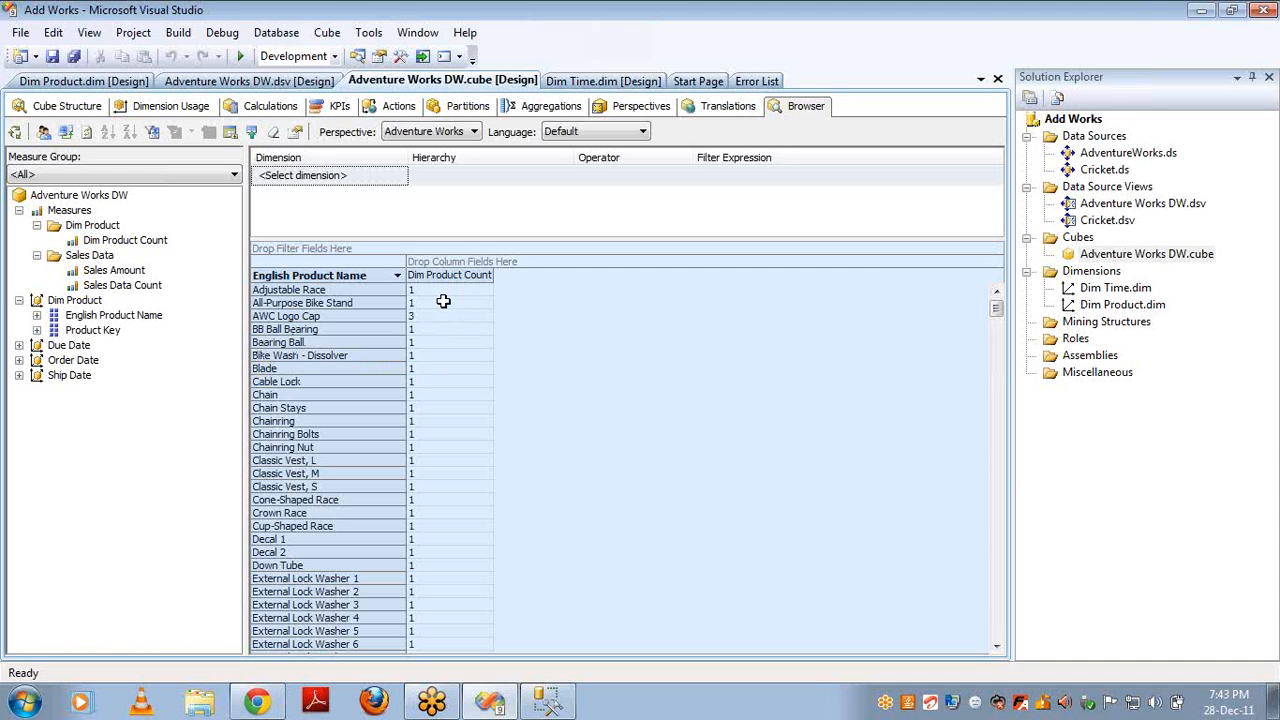
mouse_move(443, 298)
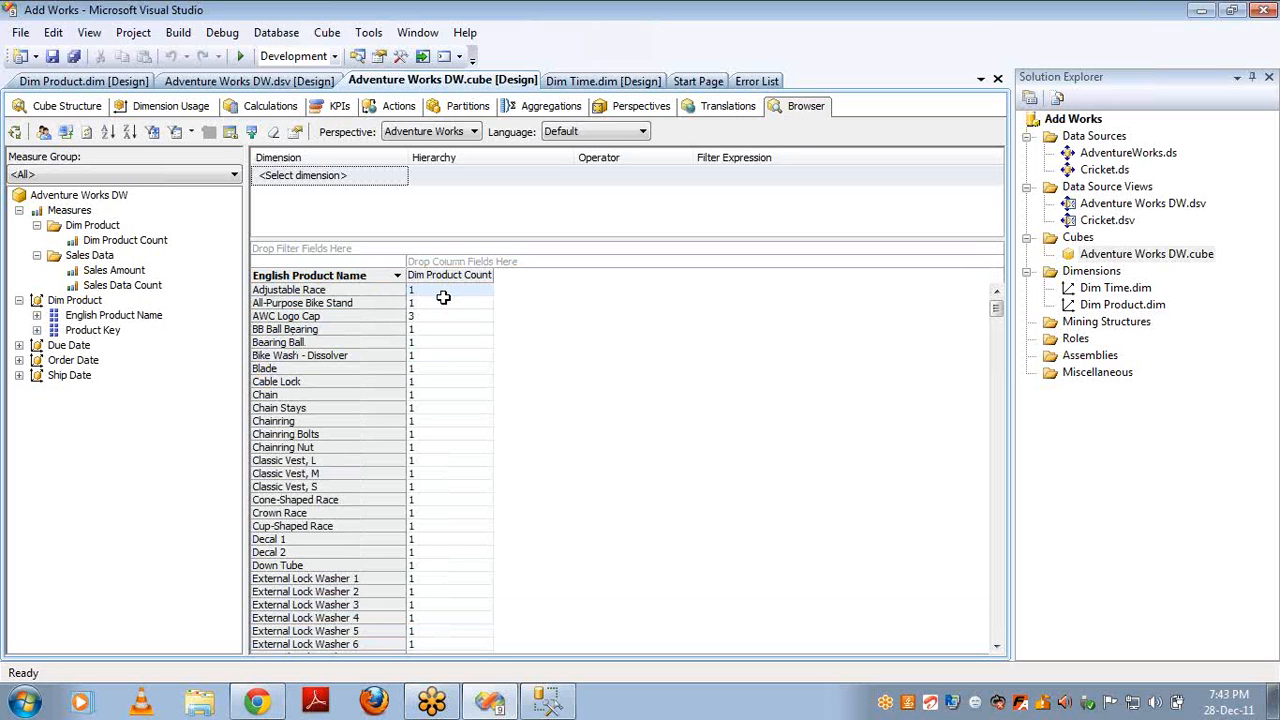
key(Down)
key(Down)
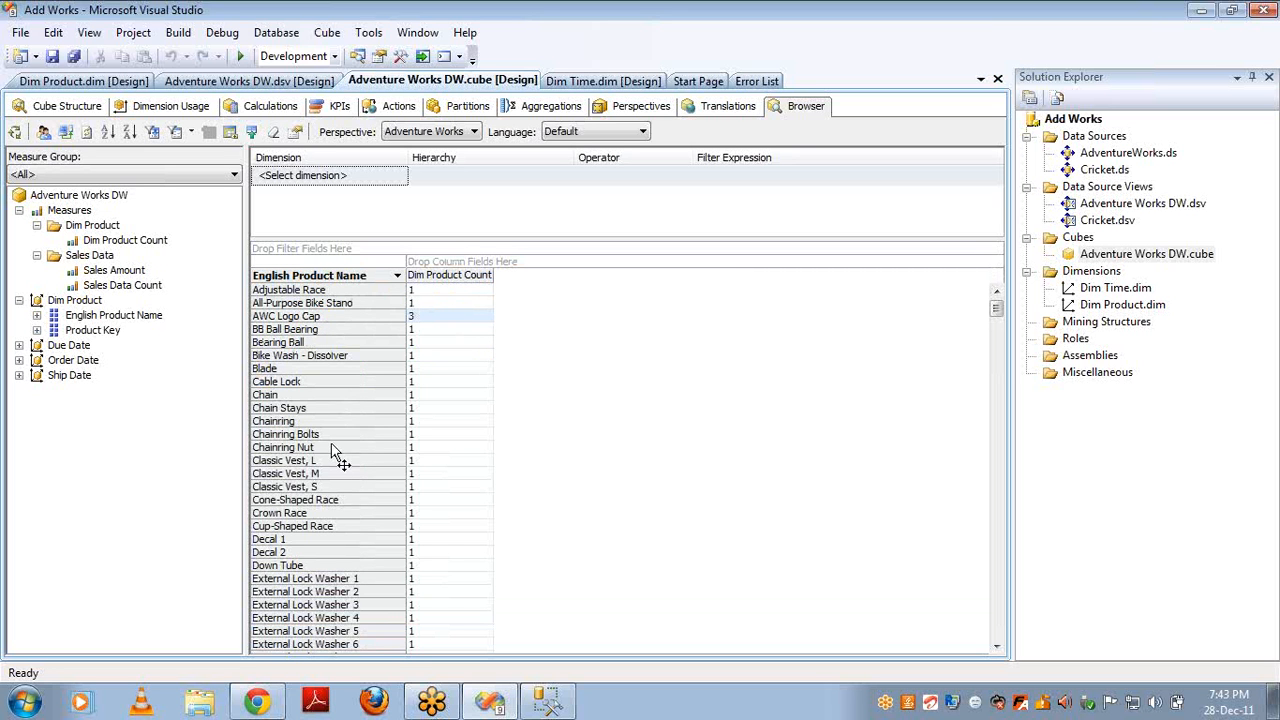
- Switch to SQL Server Management Studio and remove the sum(salesamount) column from the query's select list
click(548, 700)
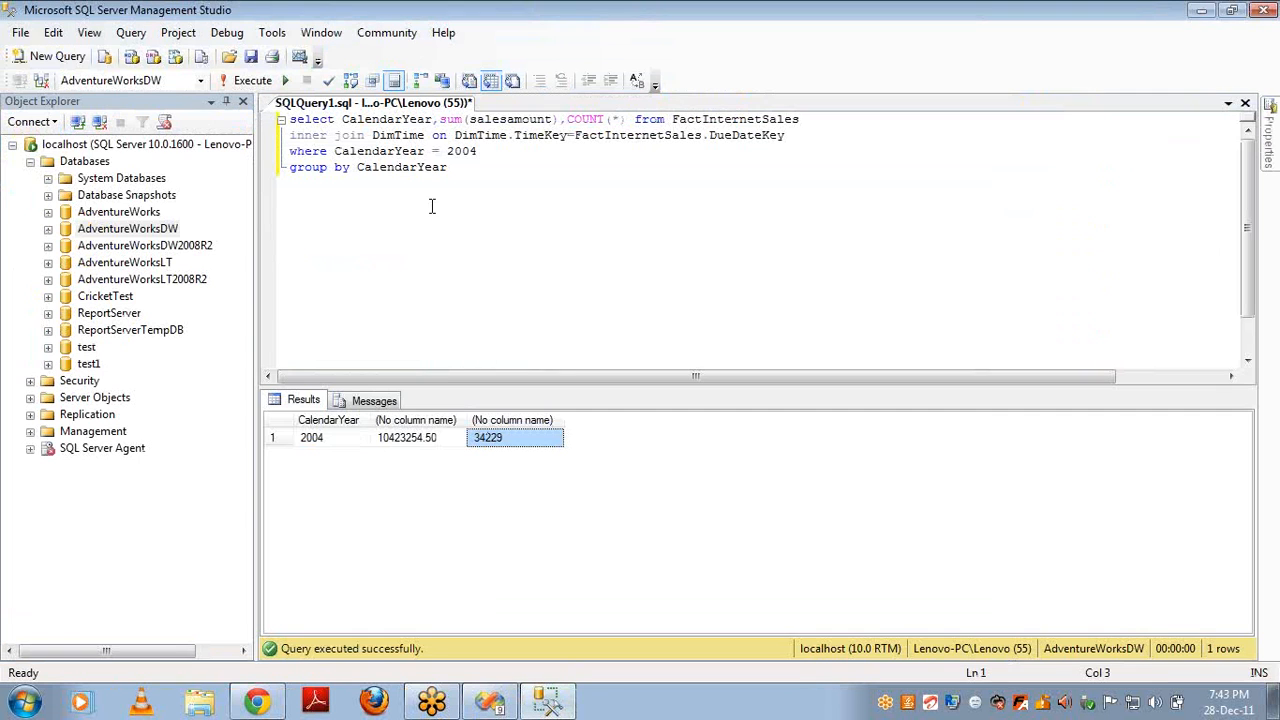
click(459, 172)
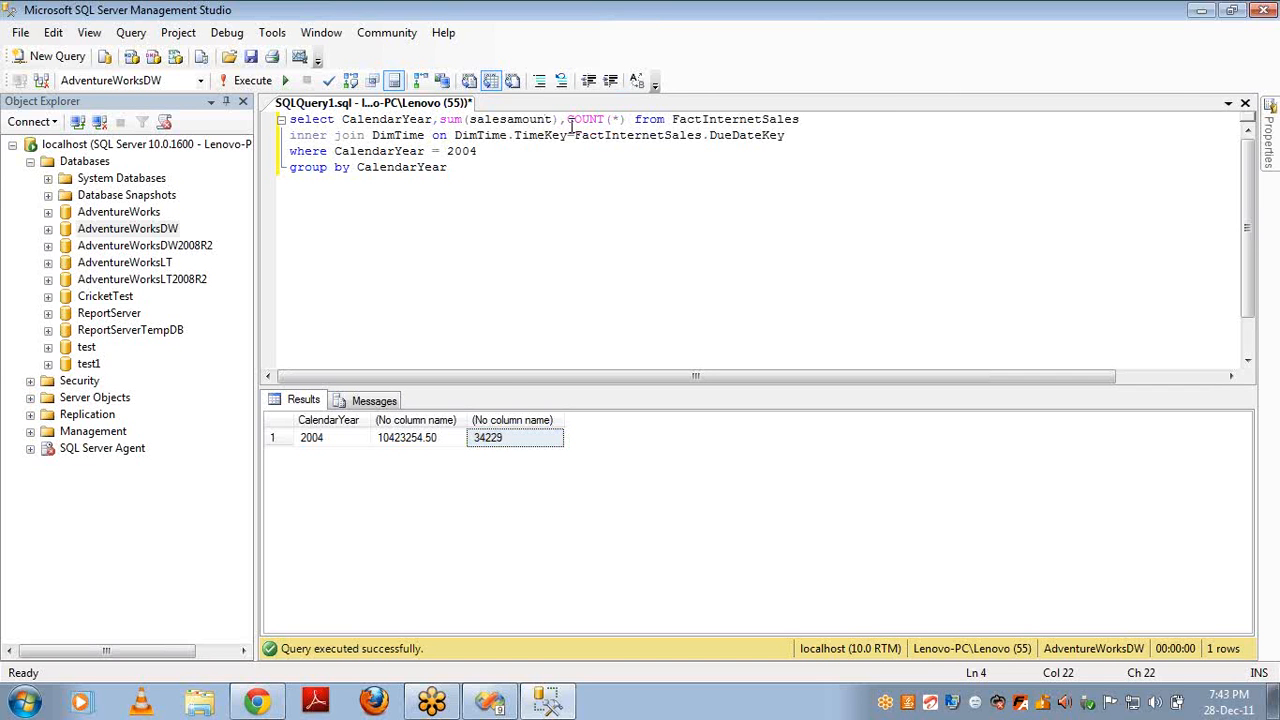
click(568, 120)
key(ctrl+shift+Left)
key(ctrl+shift+Left)
key(ctrl+shift+Left)
key(ctrl+shift+Left)
key(ctrl+shift+Left)
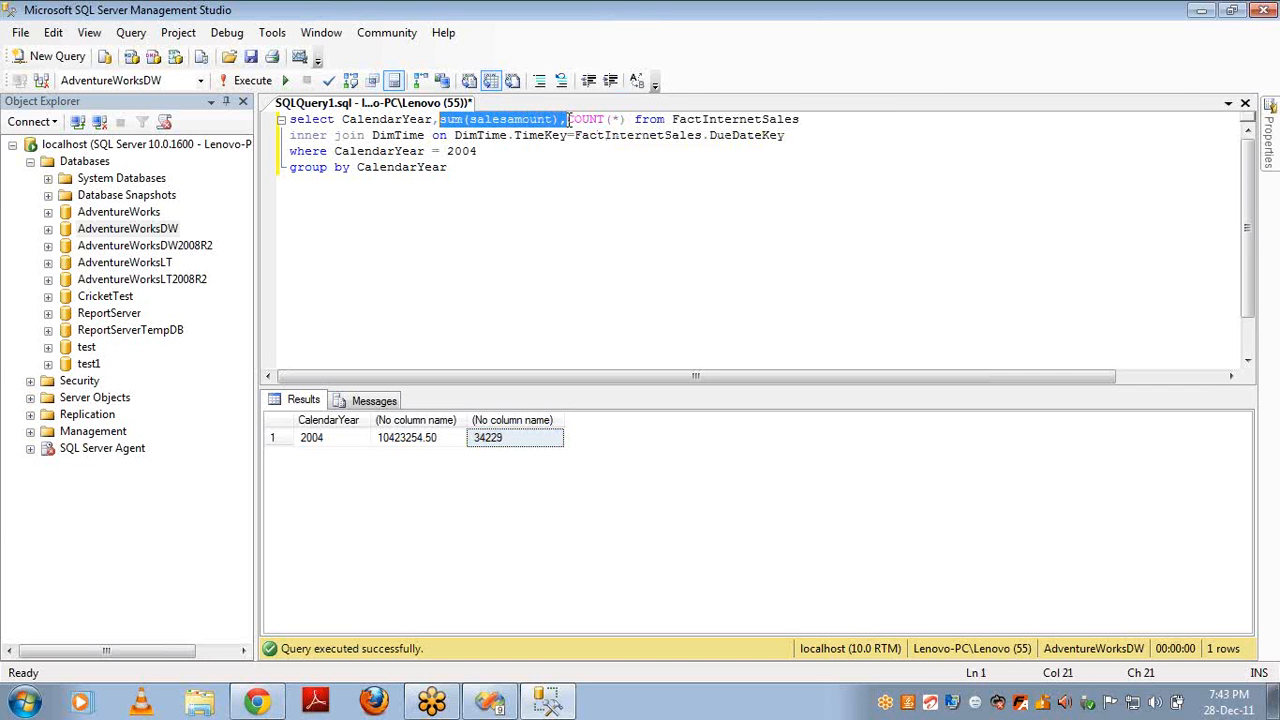
key(Delete)
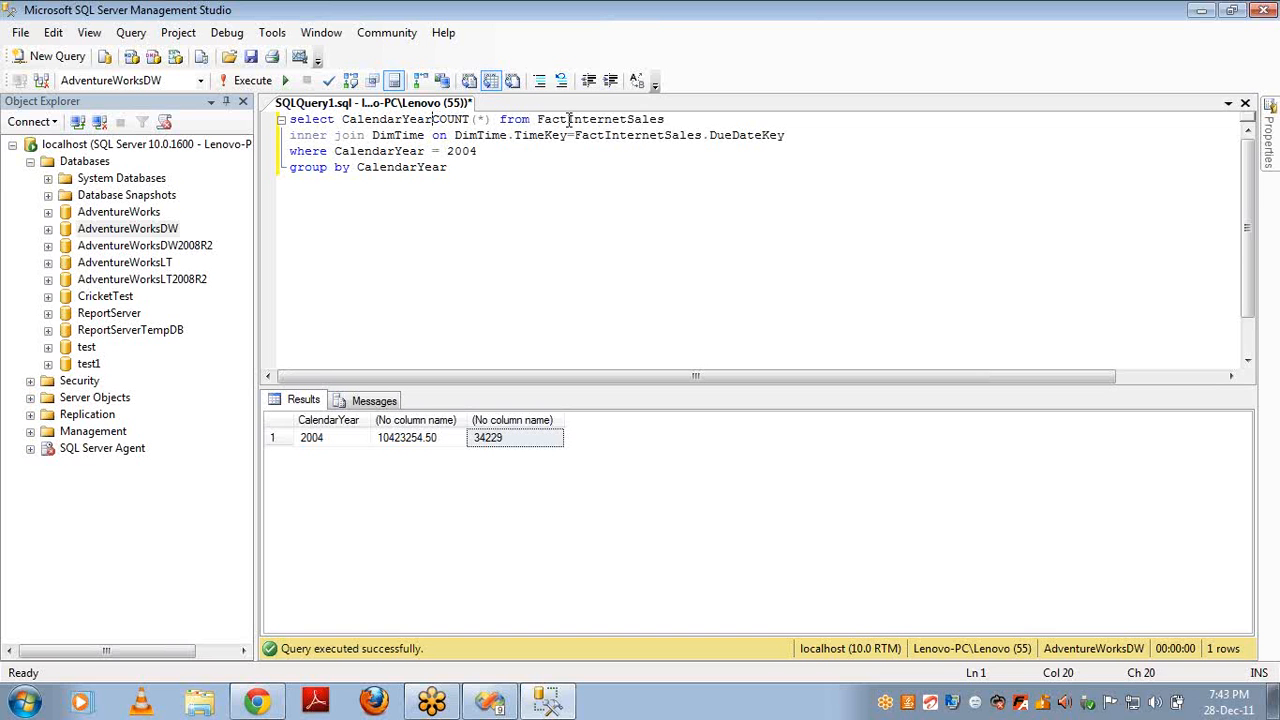
text(,)
- Replace CalendarYear in the select list with englishproductname
key(Left)
key(ctrl+shift+Left)
text(eng)
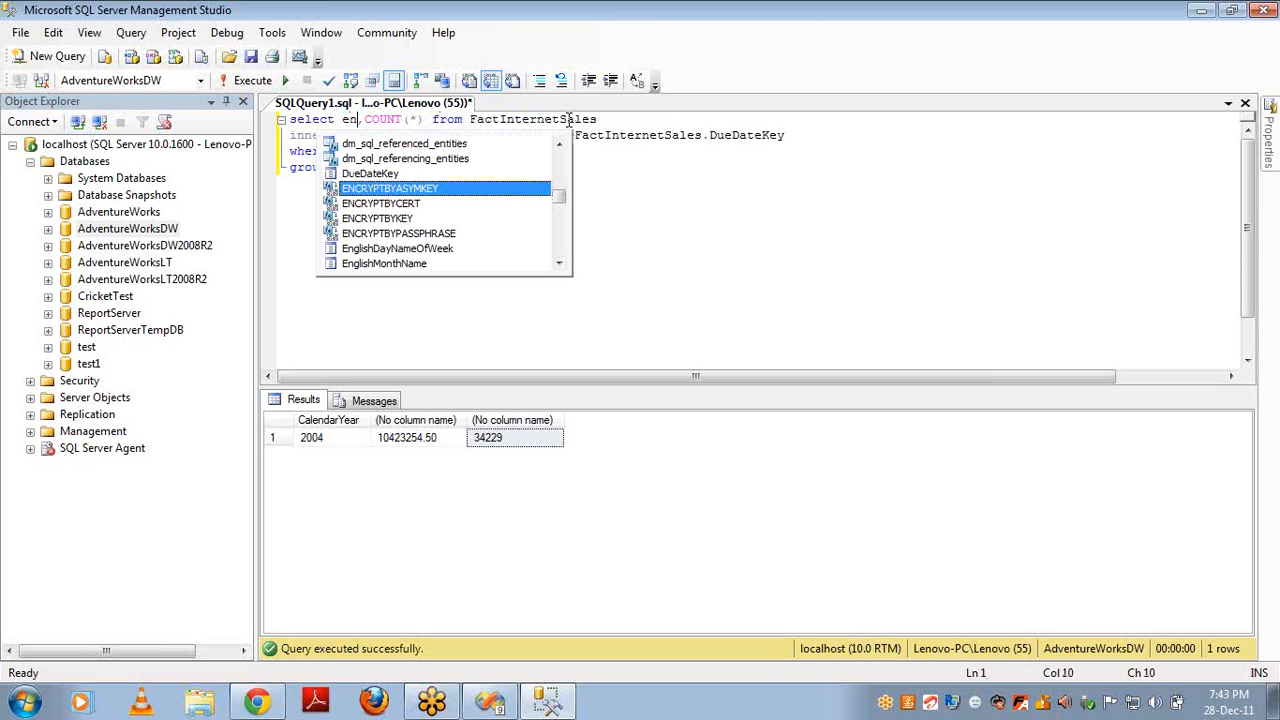
text(lishpr)
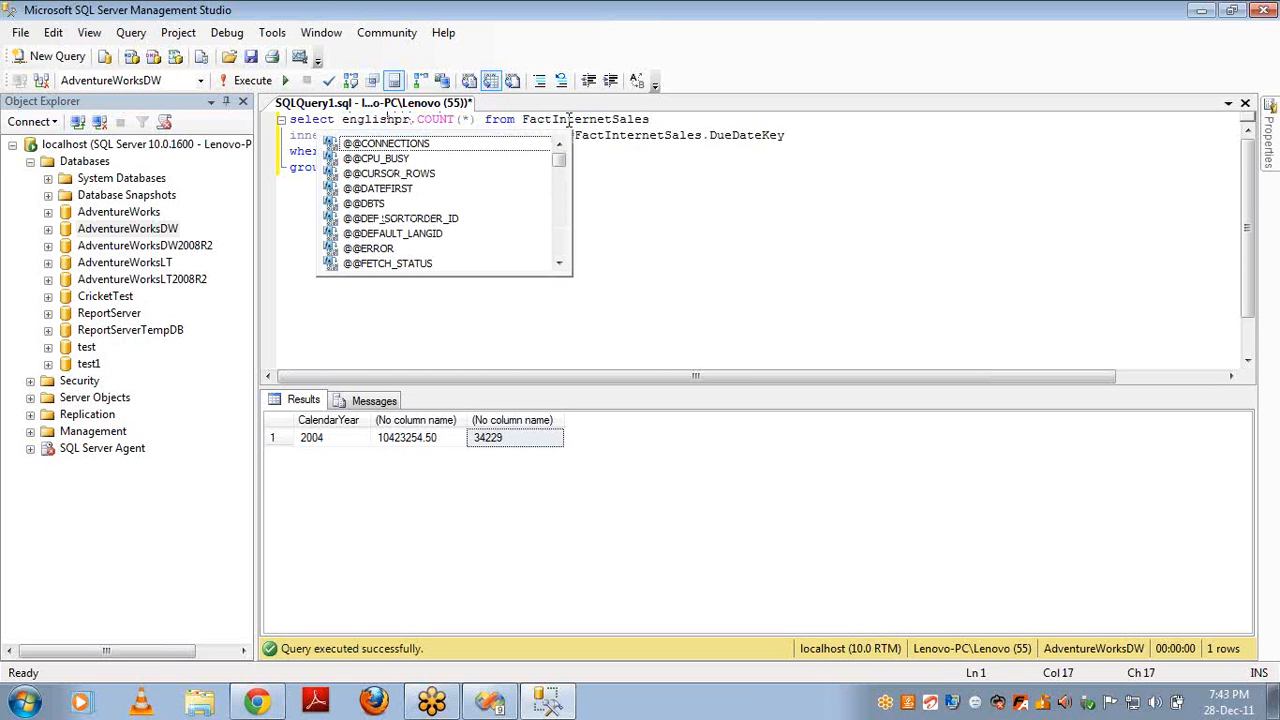
text(oductname)
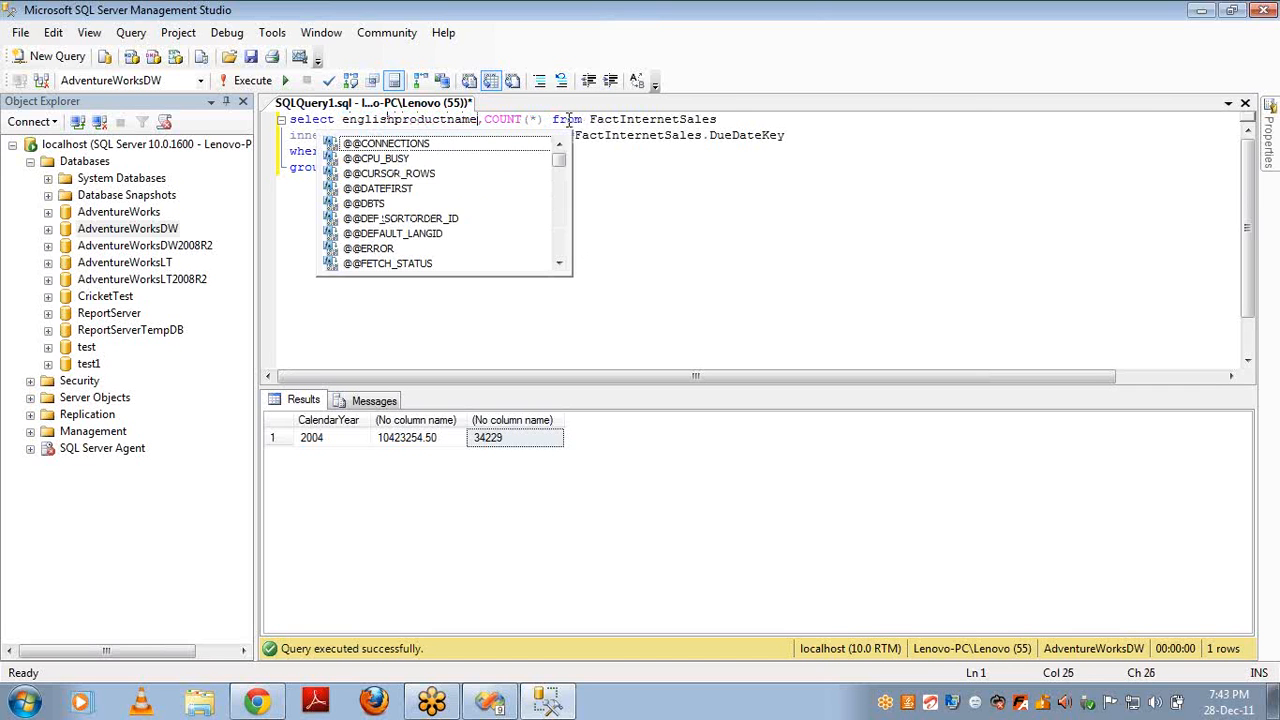
key(Escape)
- Change the inner-joined table from DimTime to DimProduct
key(Right)
key(Right)
key(Right)
key(Right)
key(Right)
key(Right)
scroll(568, 119, down, 1)
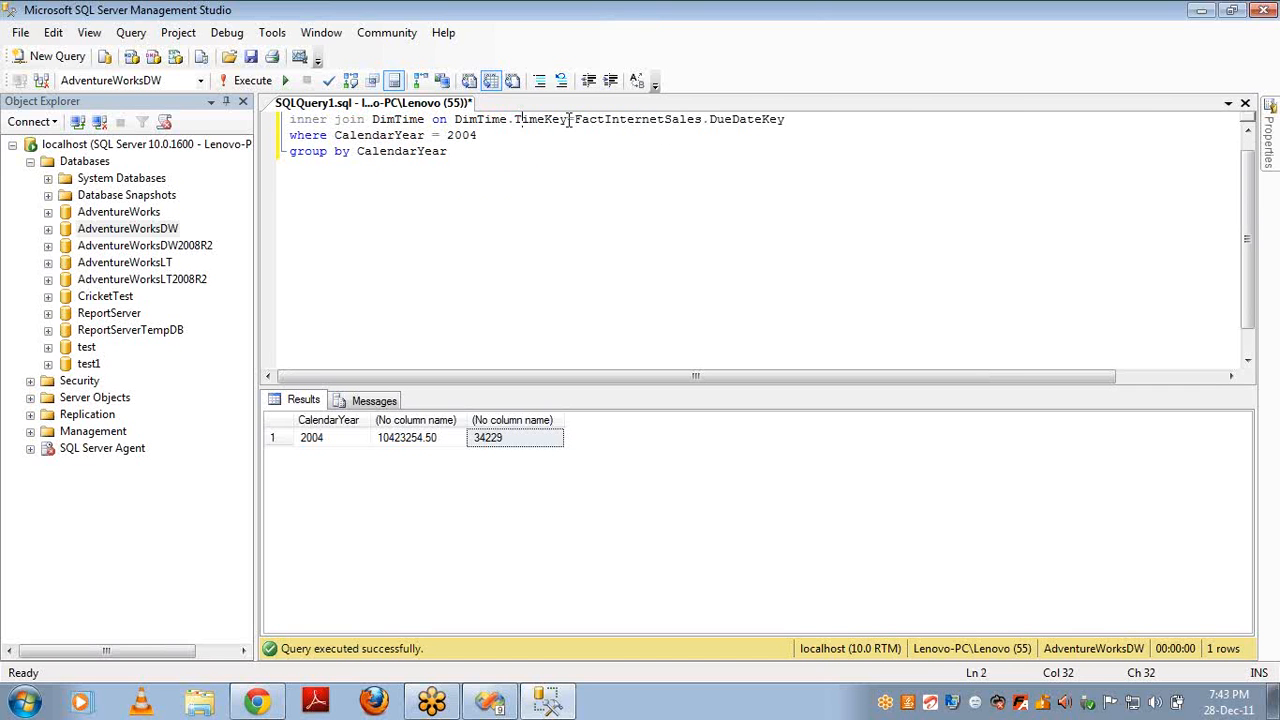
scroll(568, 119, up, 1)
key(Left)
key(Left)
key(Left)
key(Left)
key(Left)
key(Left)
key(Left)
key(Left)
key(Left)
key(Left)
key(Left)
key(Left)
key(Left)
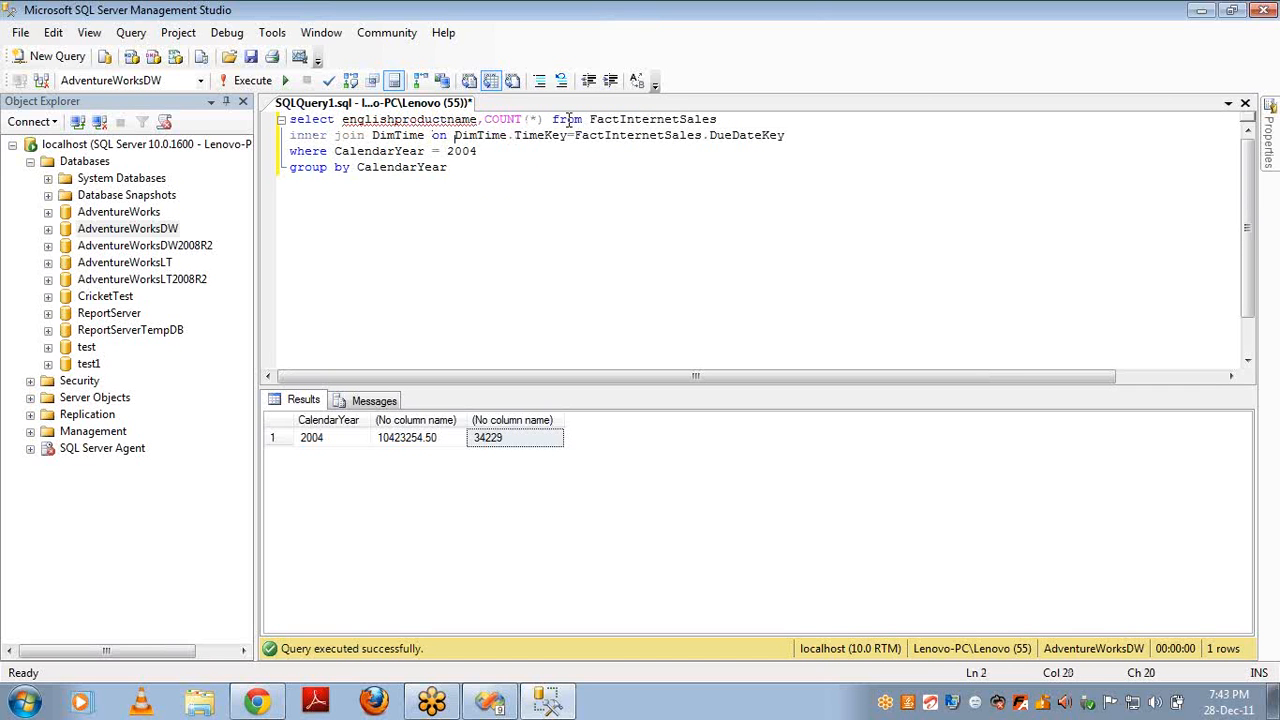
key(ctrl+shift+Left)
text(DimProduct)
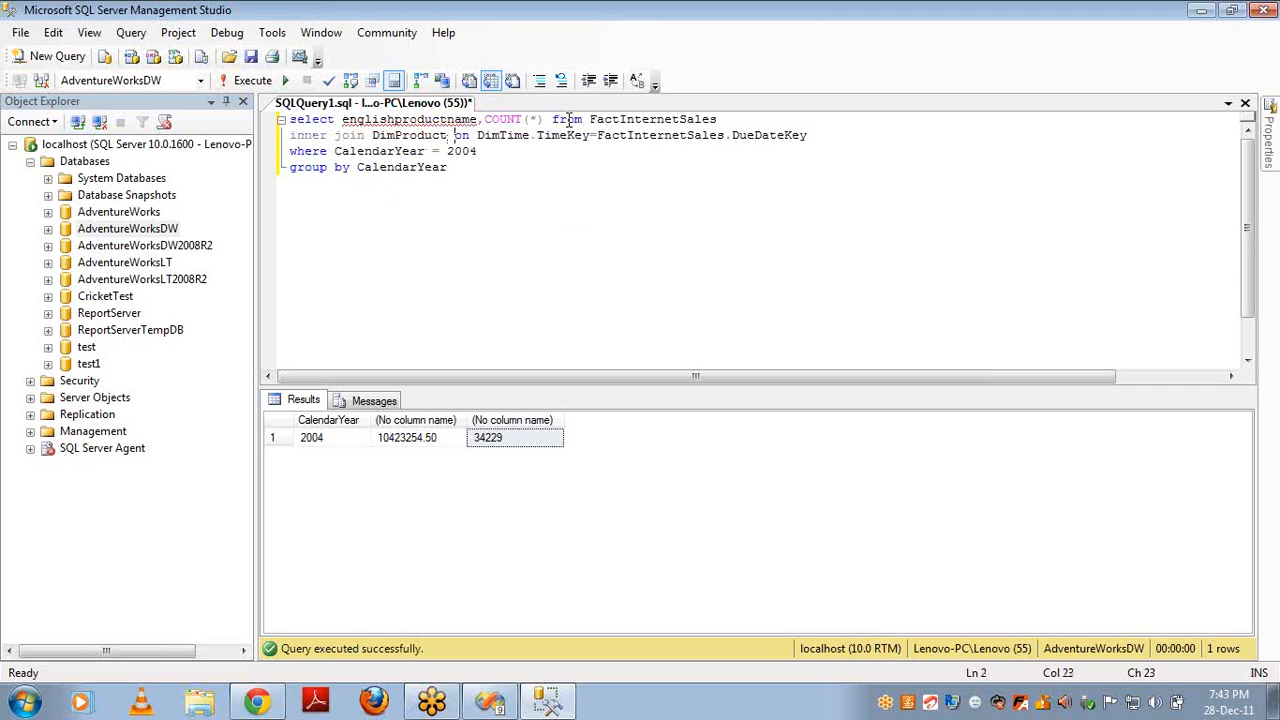
- Replace DimTime.TimeKey in the join condition with DimProduct.ProductKey
key(ctrl+shift+Left)
key(ctrl+c)
key(Right)
key(Right)
key(Right)
key(Right)
key(Right)
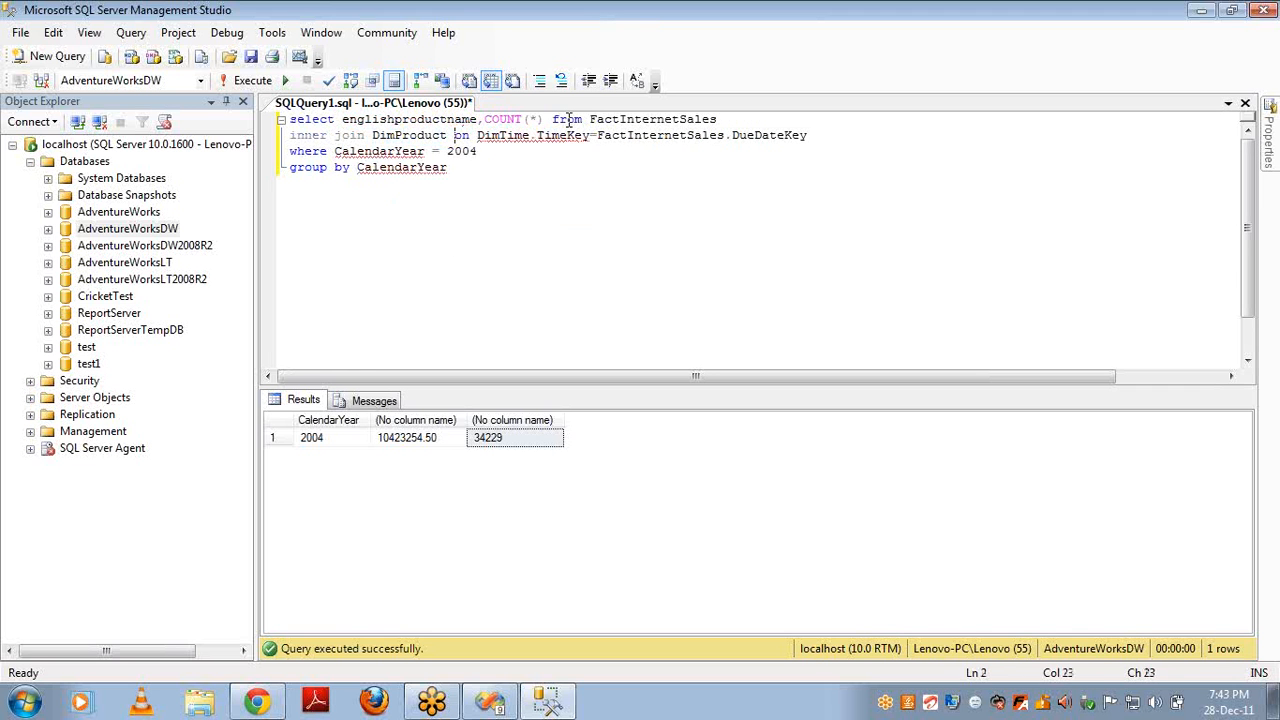
key(ctrl+shift+Right)
key(ctrl+v)
key(Right)
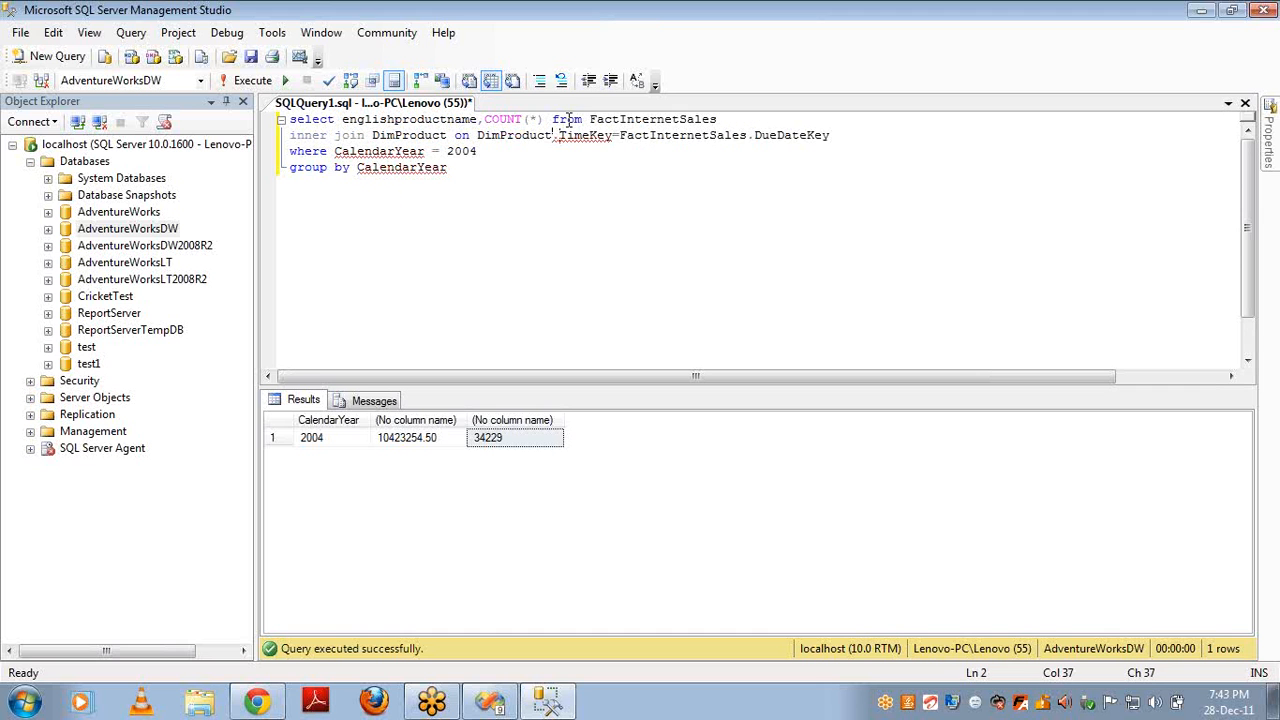
key(ctrl+shift+Right)
text(pro)
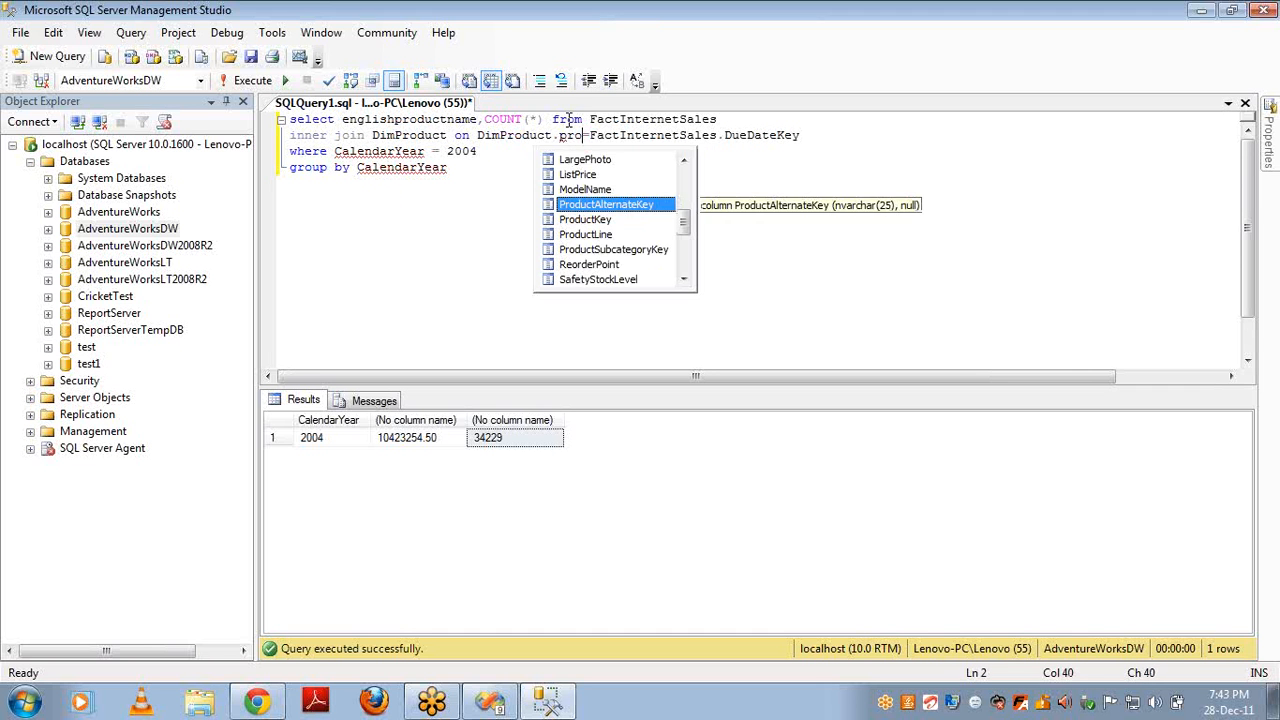
key(Down)
key(Tab)
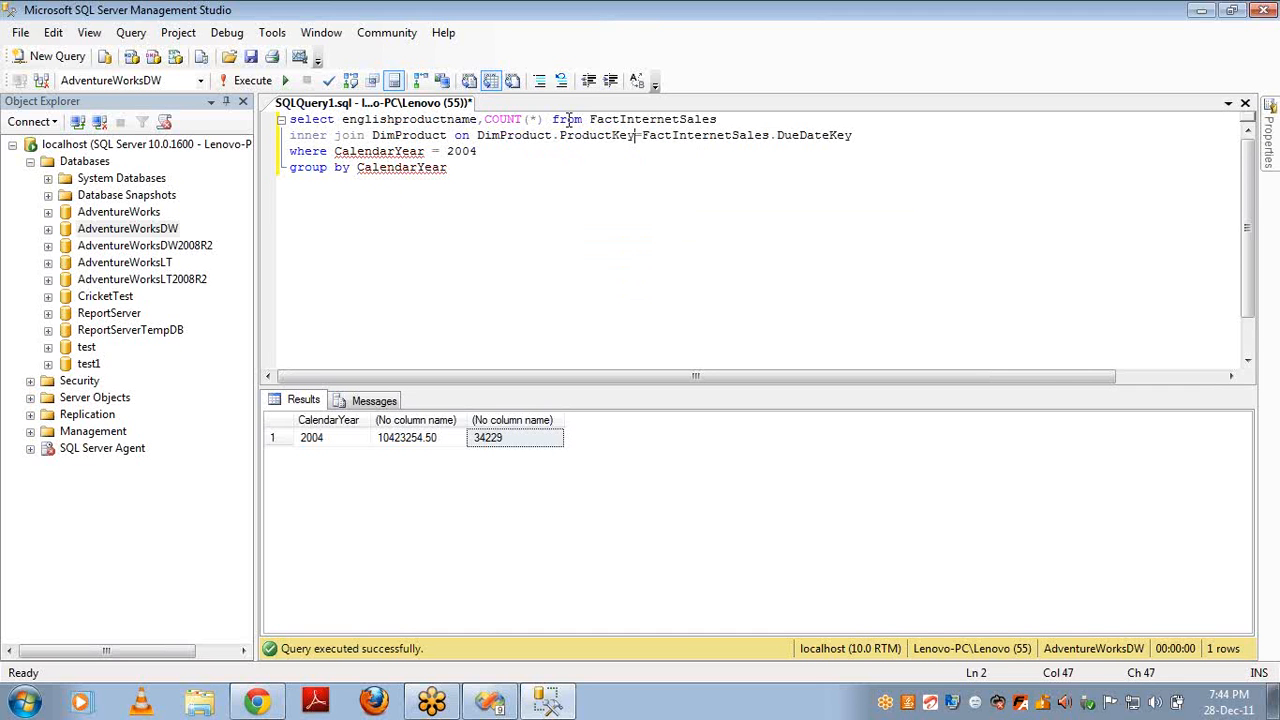
- Match the join against FactInternetSales.ProductKey instead of DueDateKey
key(ctrl+Right)
key(ctrl+Right)
key(ctrl+shift+Right)
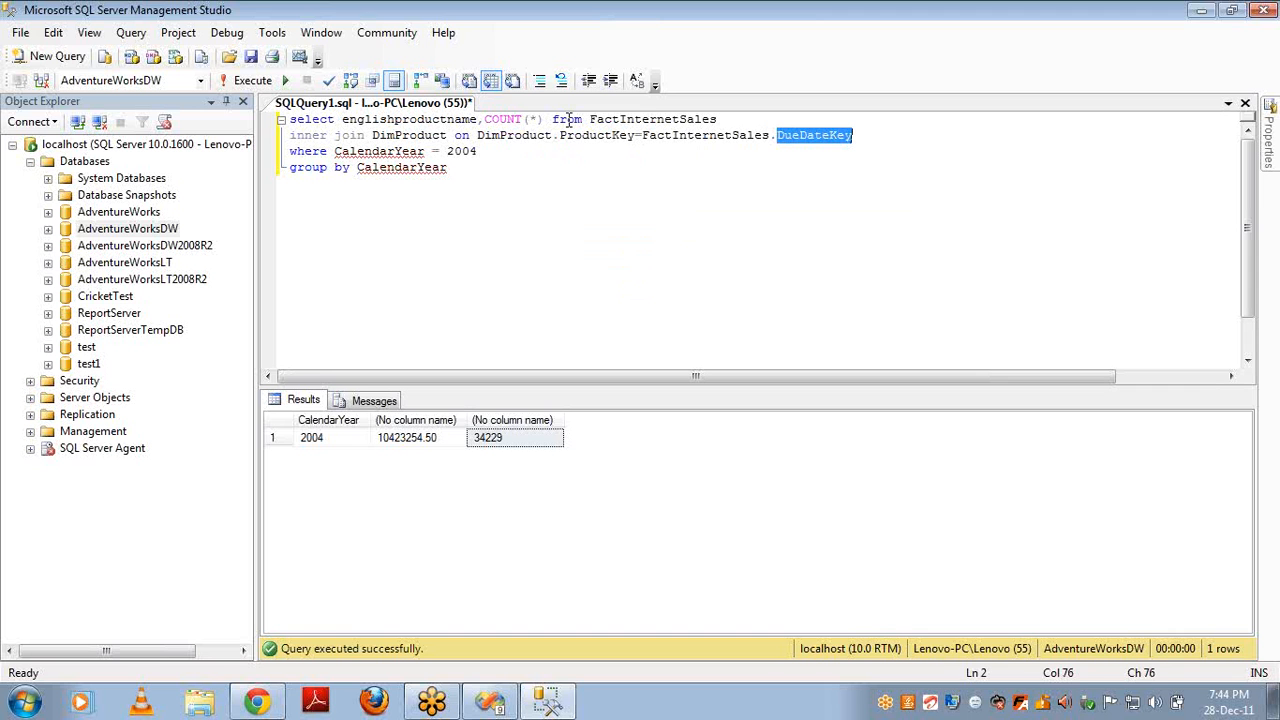
text(pro)
key(Tab)
- Copy the englishproductname column name and delete the where line that filters on CalendarYear
key(Up)
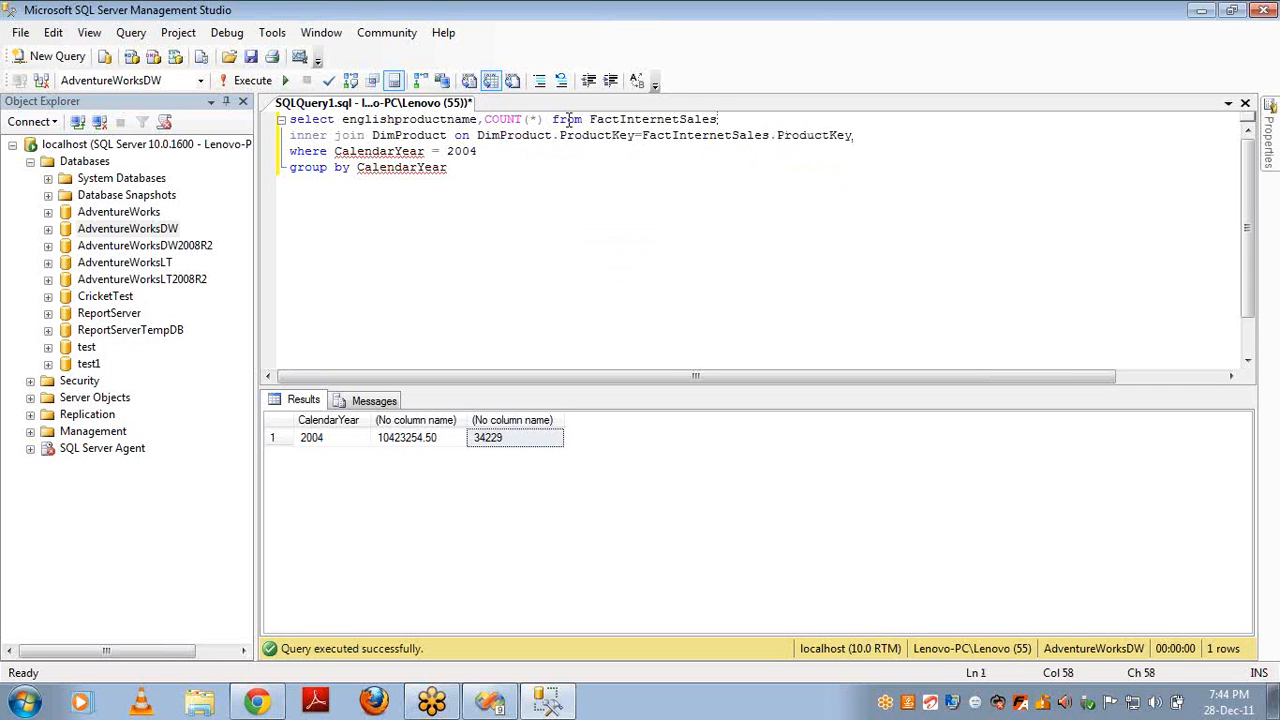
key(ctrl+Left)
key(ctrl+Left)
key(ctrl+Left)
key(ctrl+Left)
key(ctrl+Left)
key(ctrl+Left)
key(ctrl+shift+Left)
key(Down)
key(ctrl+shift+Right)
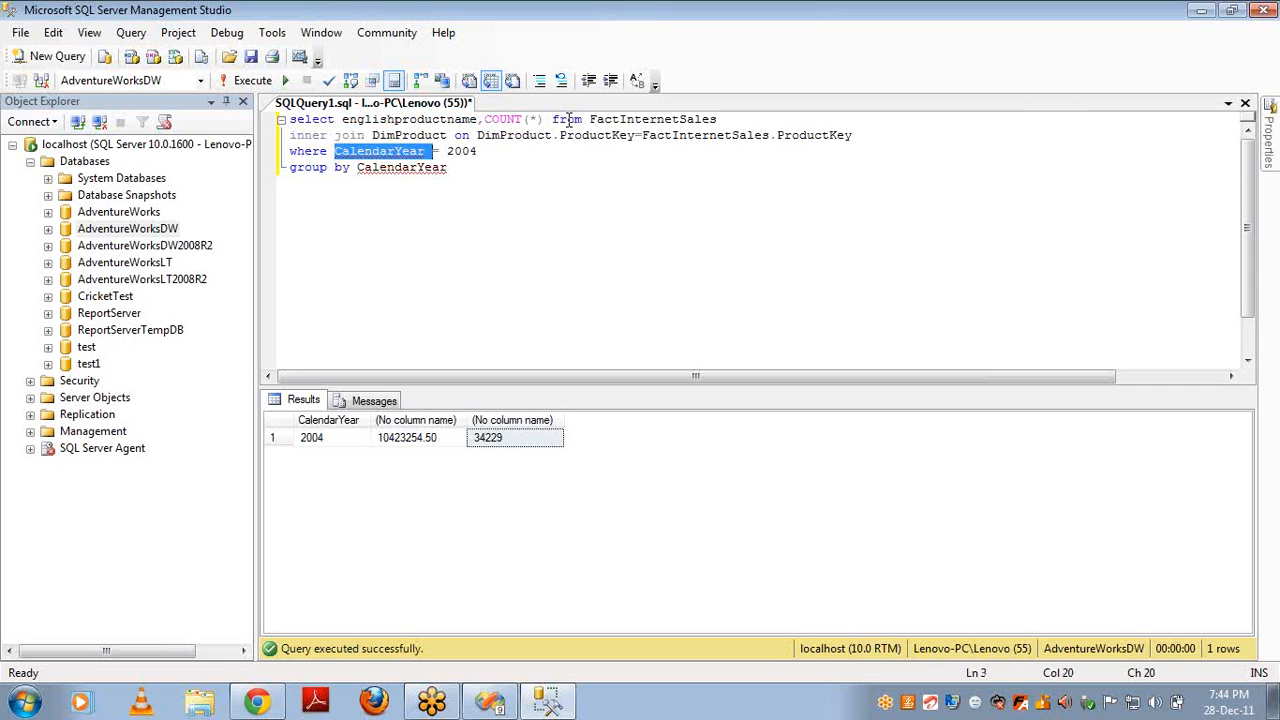
key(Home)
key(shift+Down)
key(Delete)
- Group the query by englishproductname instead of CalendarYear and execute it
key(ctrl+Right)
key(ctrl+Right)
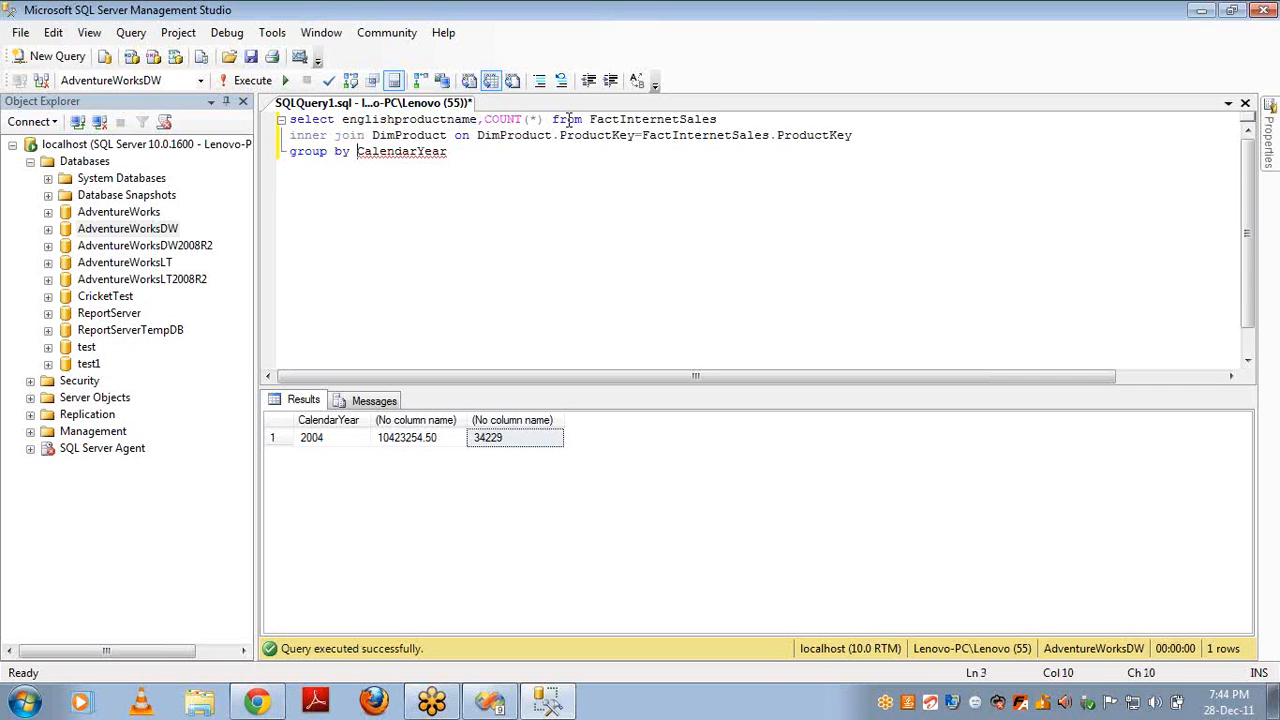
key(shift+End)
key(ctrl+v)
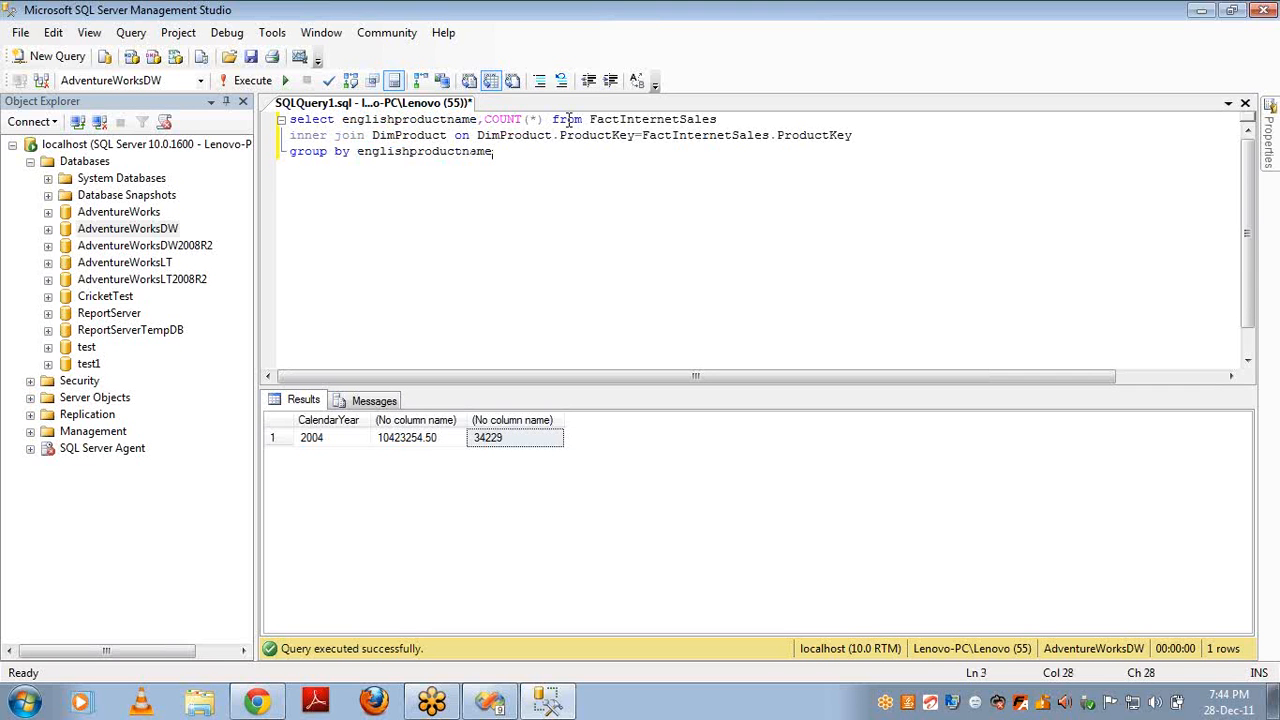
key(F5)
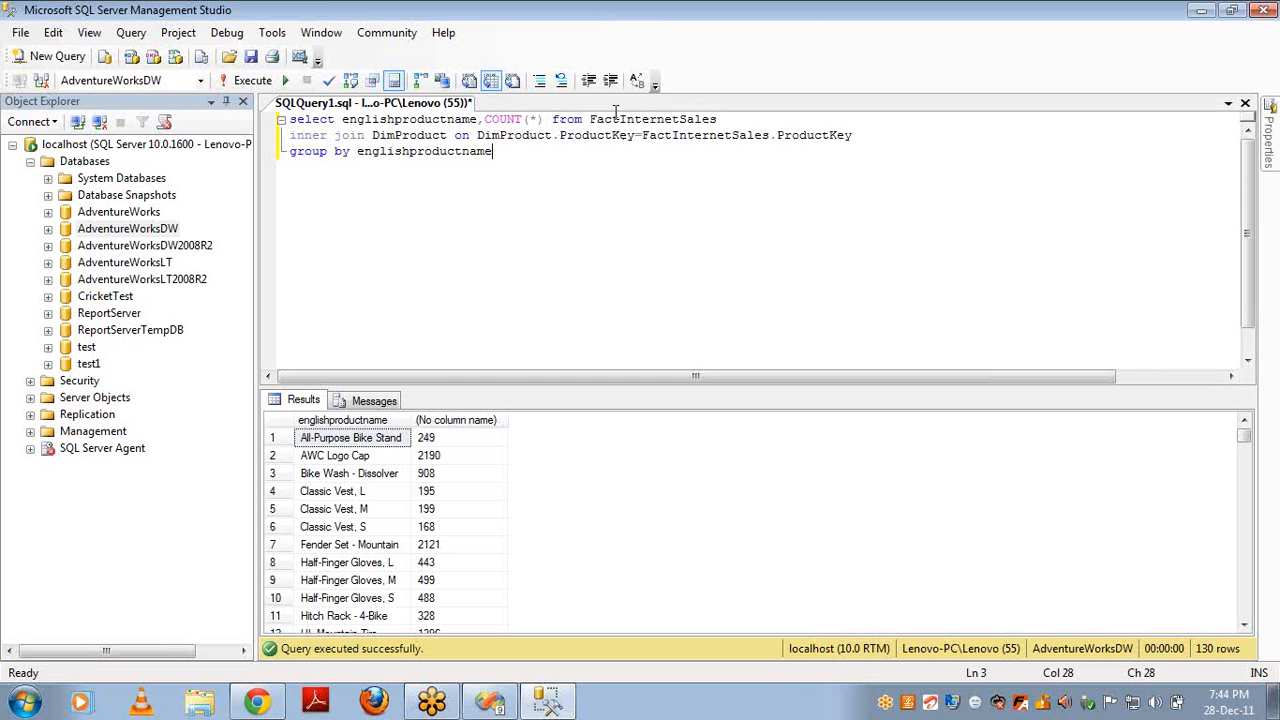
- Replace FactInternetSales and the whole inner join with DimProduct as the query's only source table
double_click(616, 120)
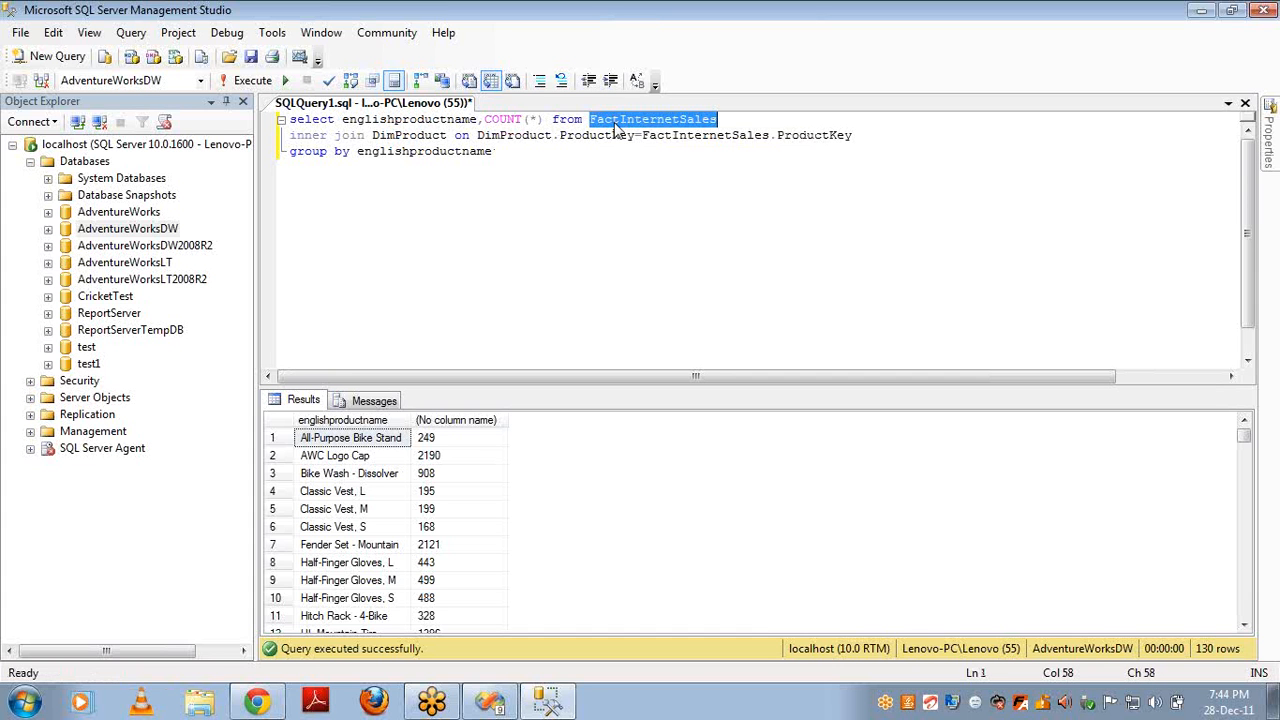
key(shift+Down)
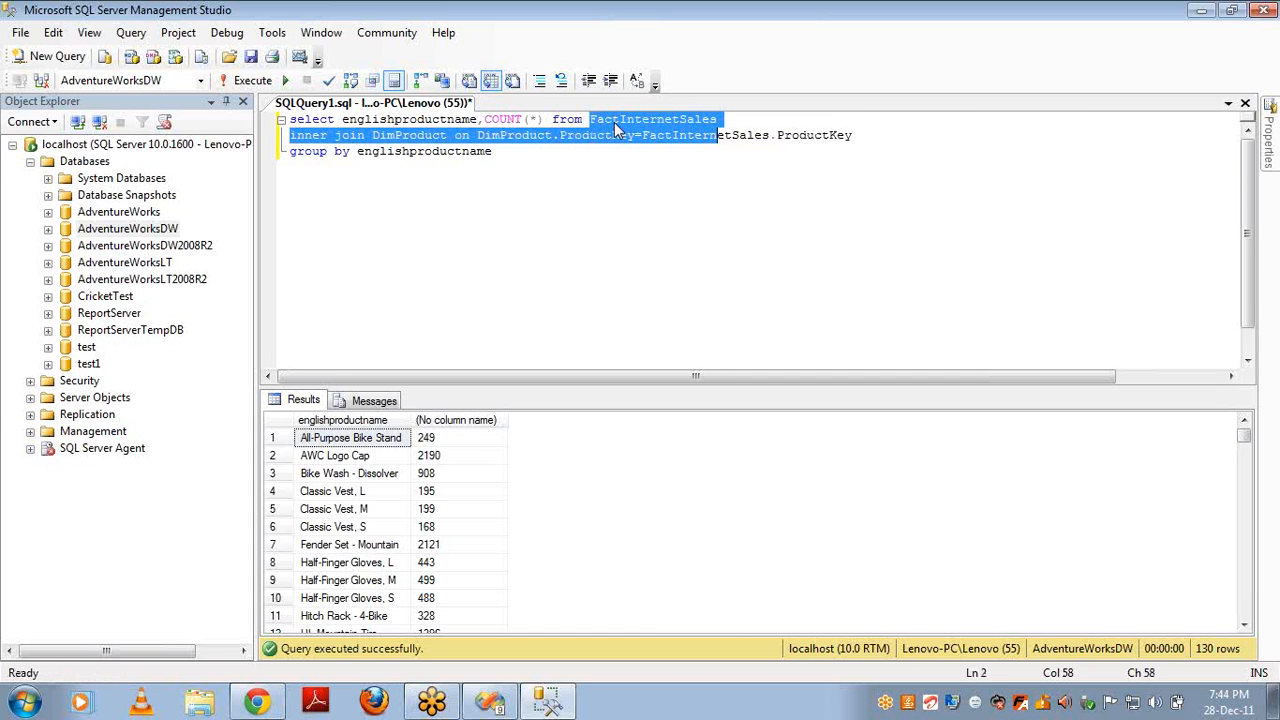
key(shift+End)
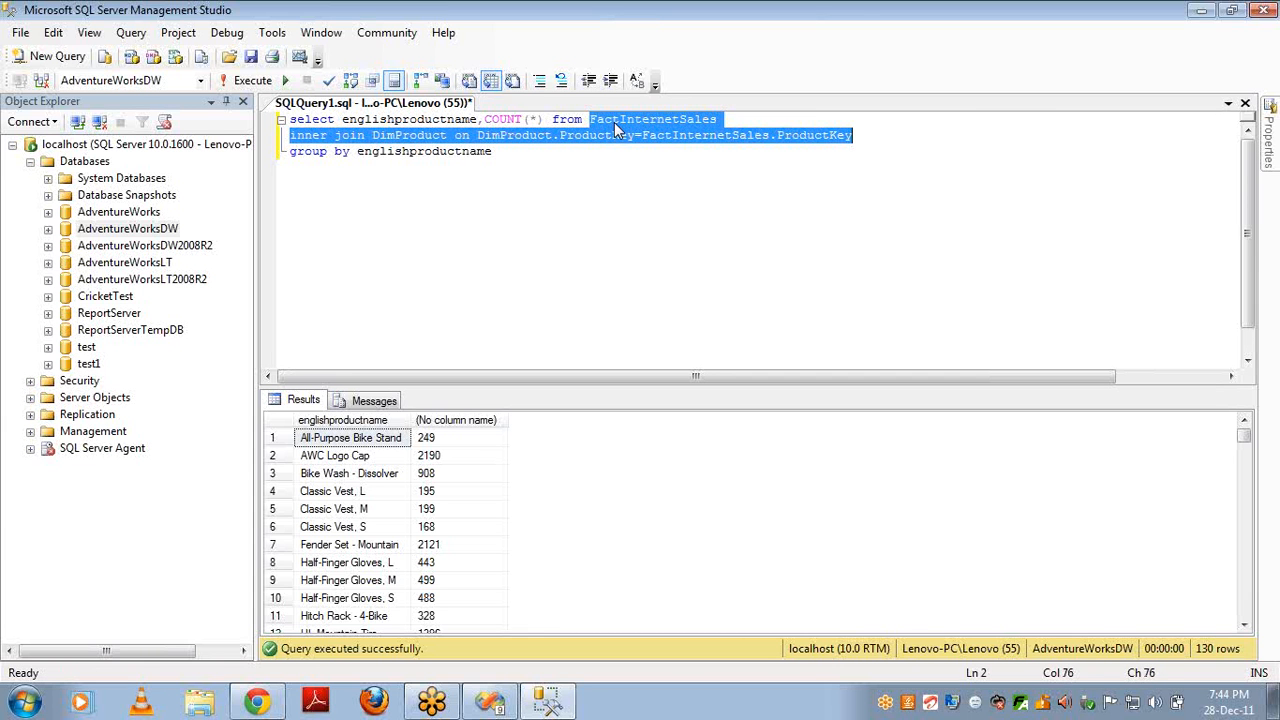
key(Delete)
text(DimProduct)
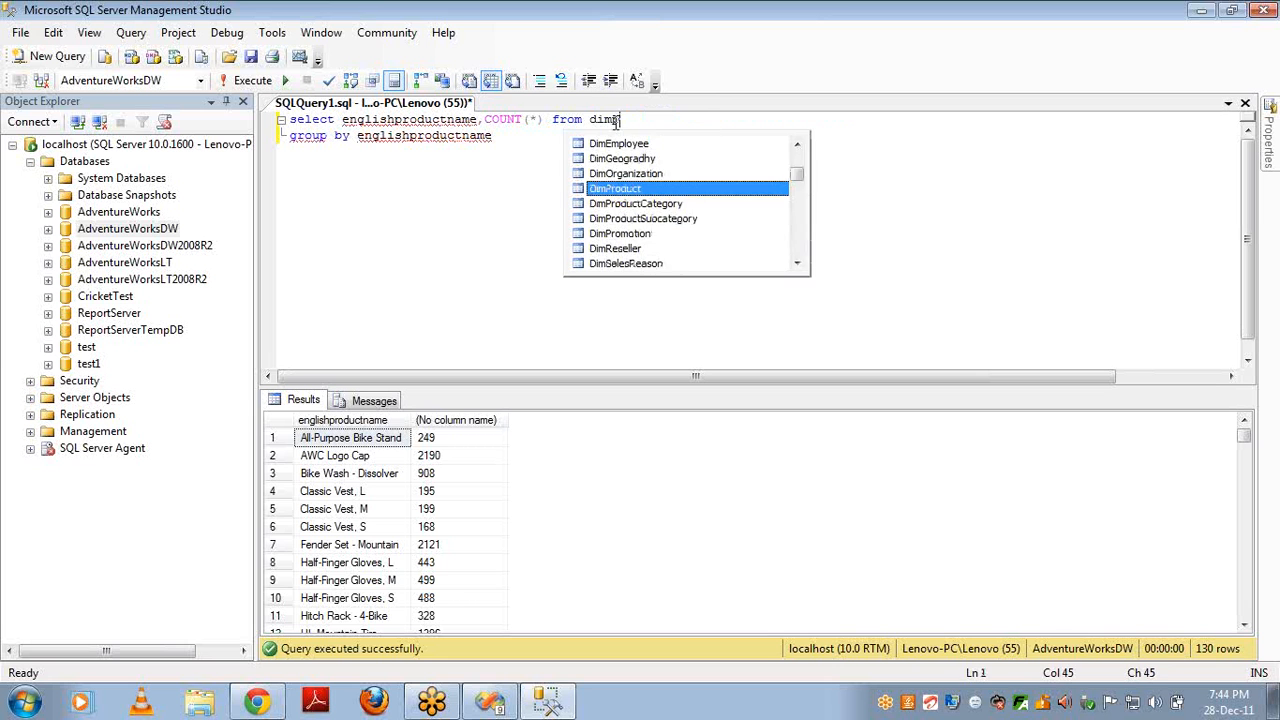
key(BackSpace)
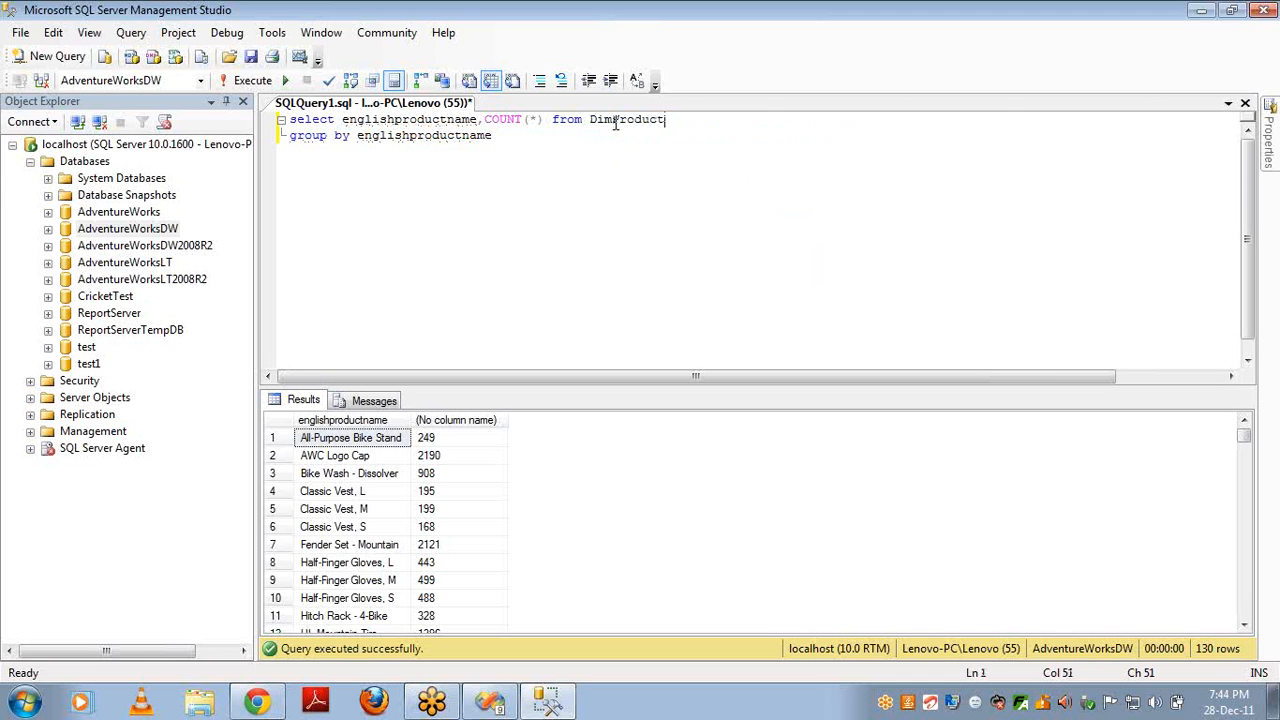
- Execute the DimProduct query and compare its per-product counts with the cube browser in Visual Studio
key(F5)
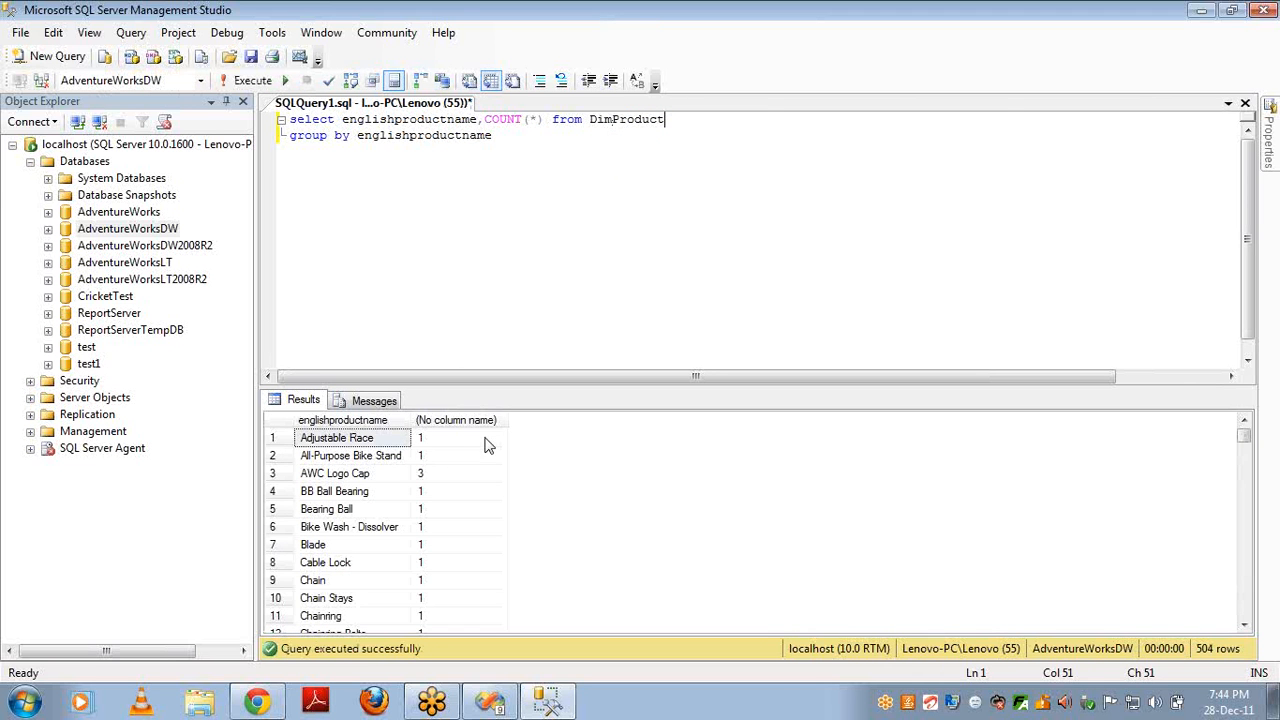
click(461, 441)
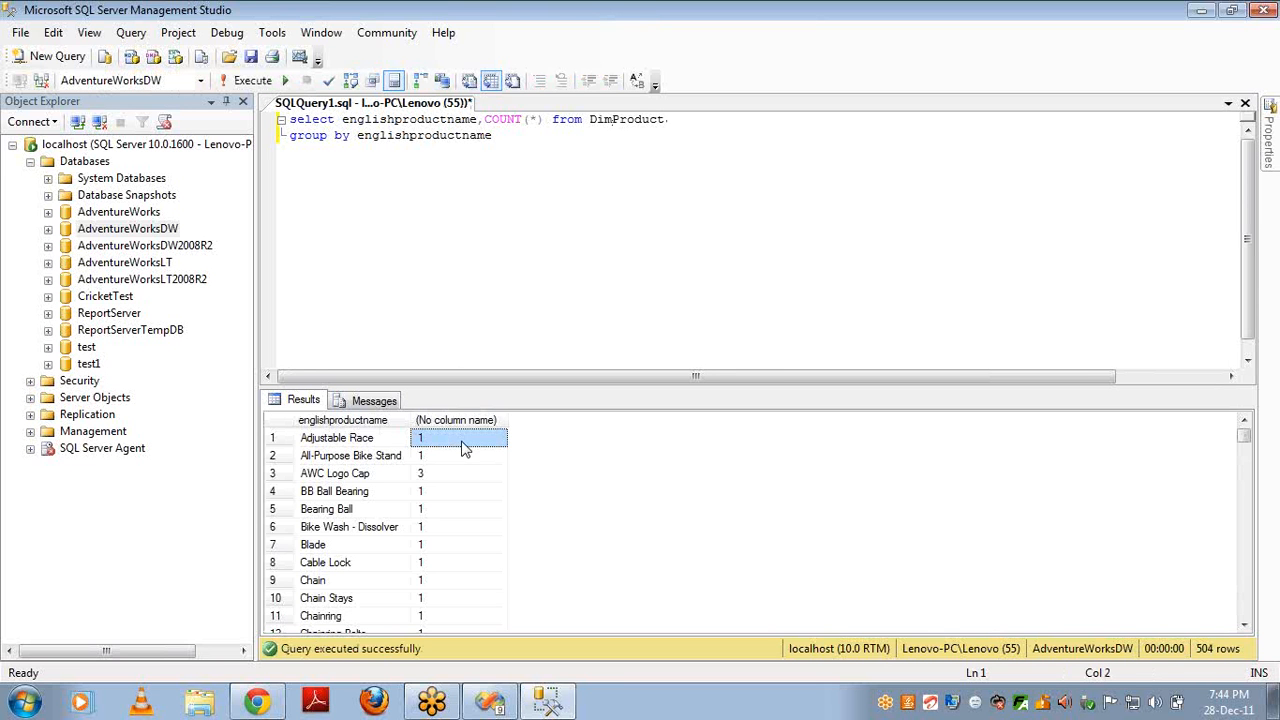
key(alt+Tab)
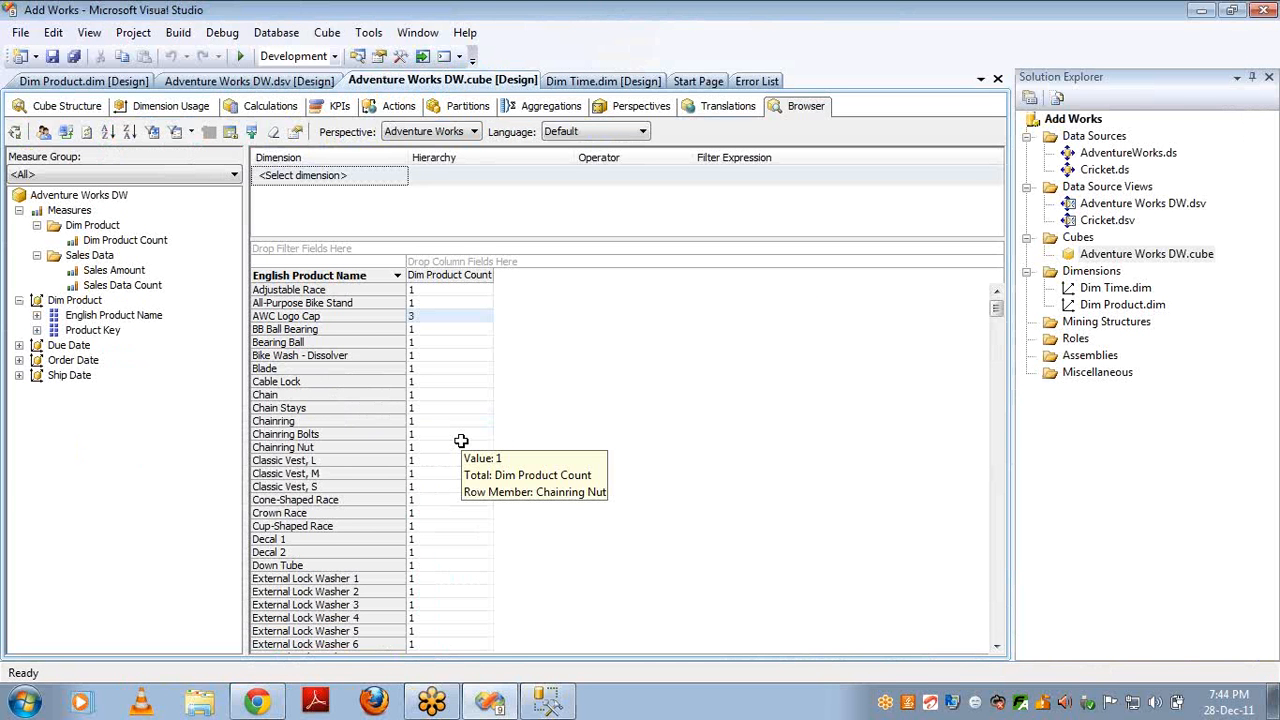
- Open the Dim Product dimension and add the Color column of DimProduct as an attribute
double_click(1097, 308)
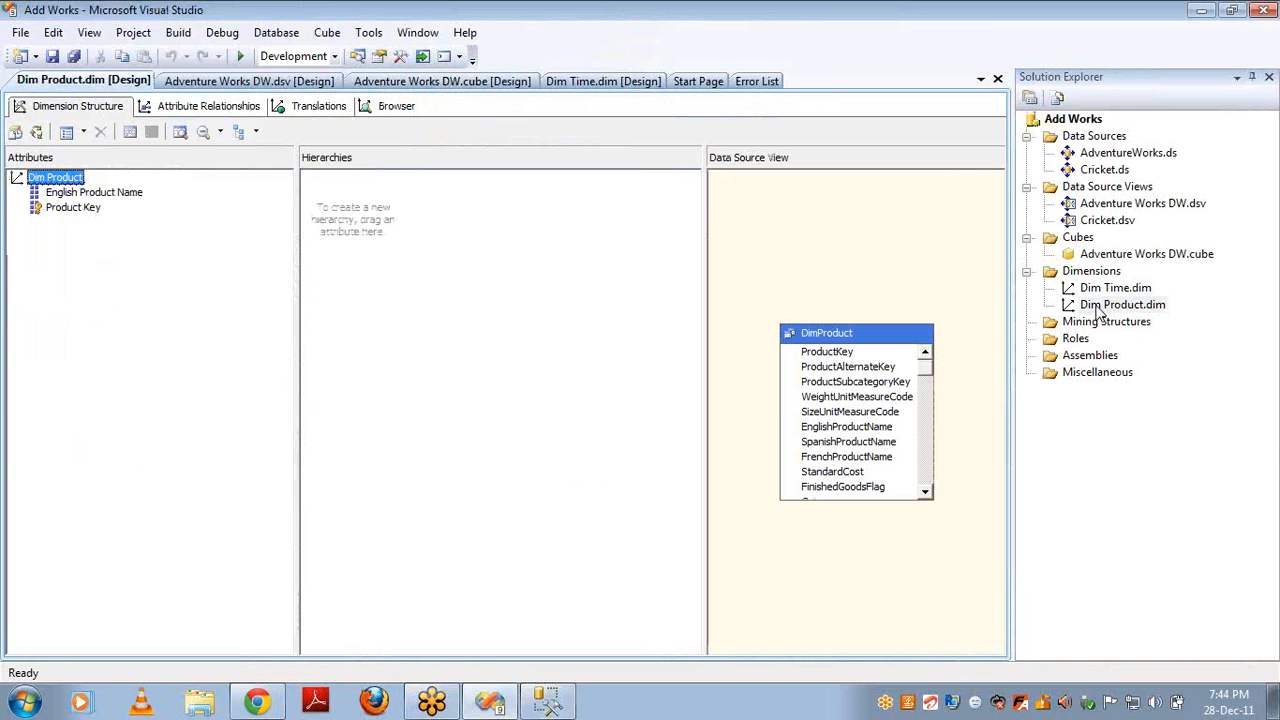
click(857, 449)
key(Down)
key(Down)
key(Down)
key(Down)
key(Up)
key(Up)
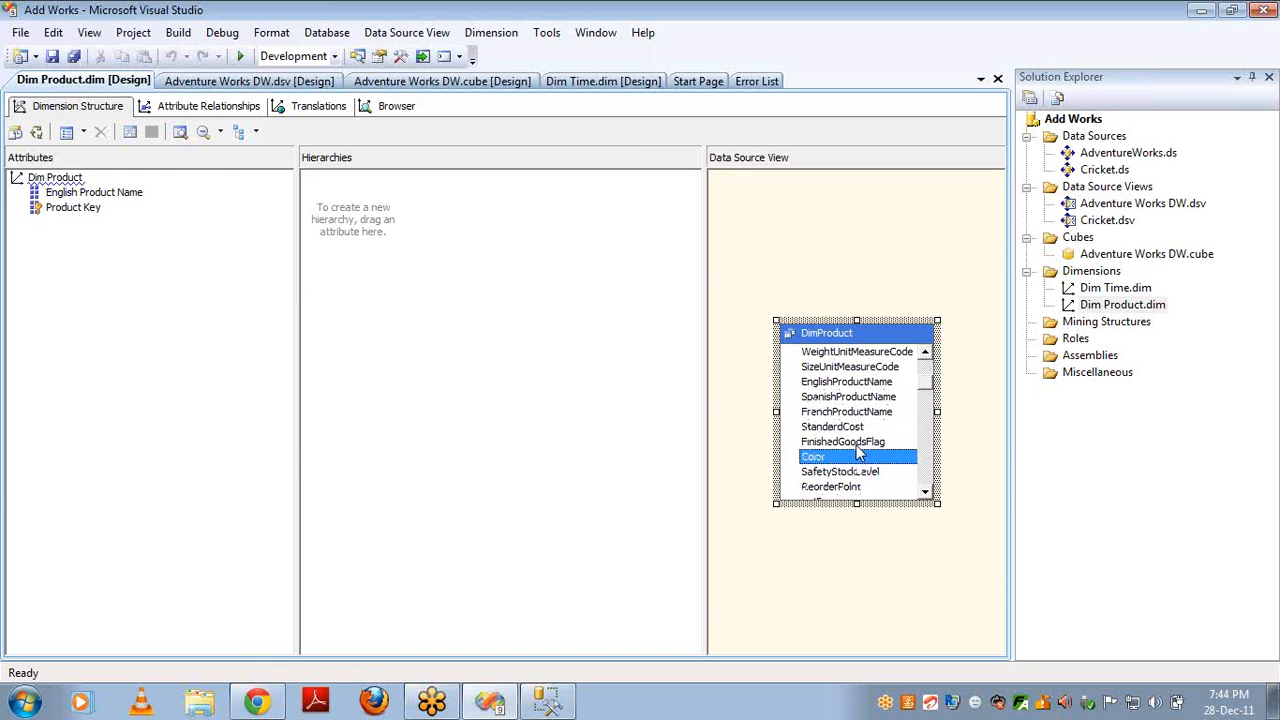
drag(843, 468, 200, 415)
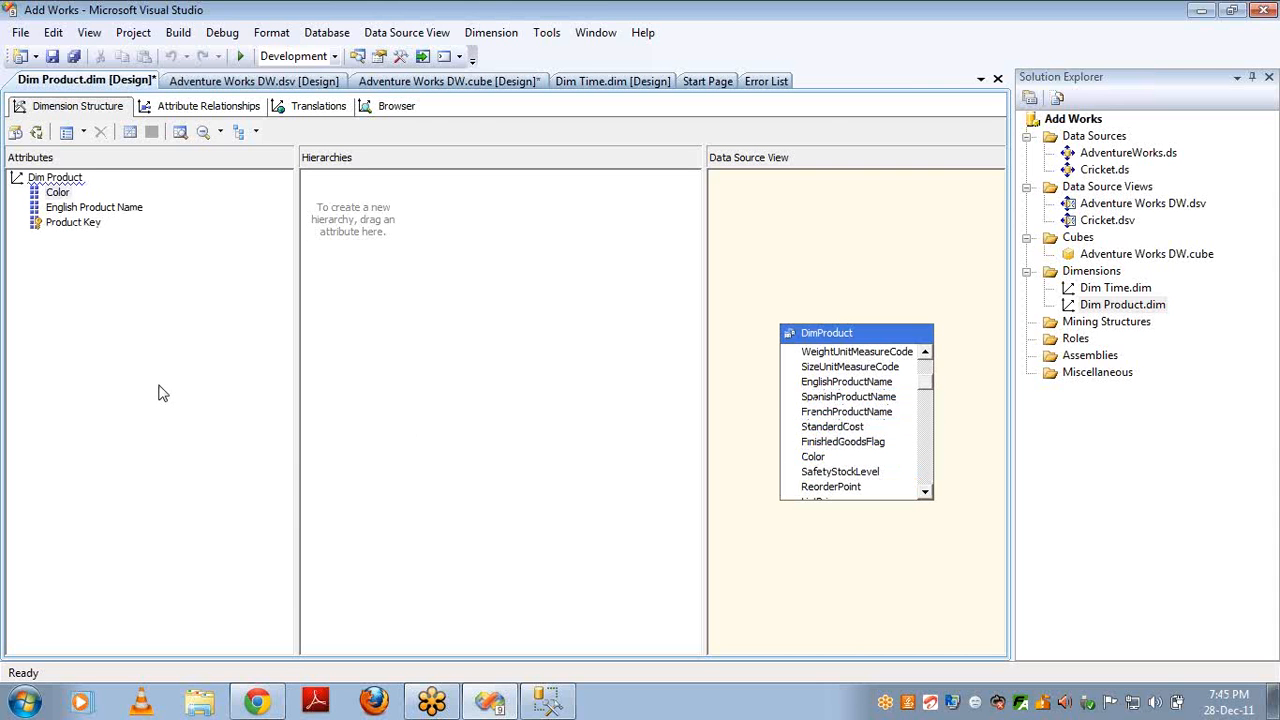
- Reopen the Adventure Works DW cube and start processing it, building and deploying the changed project first
double_click(1113, 257)
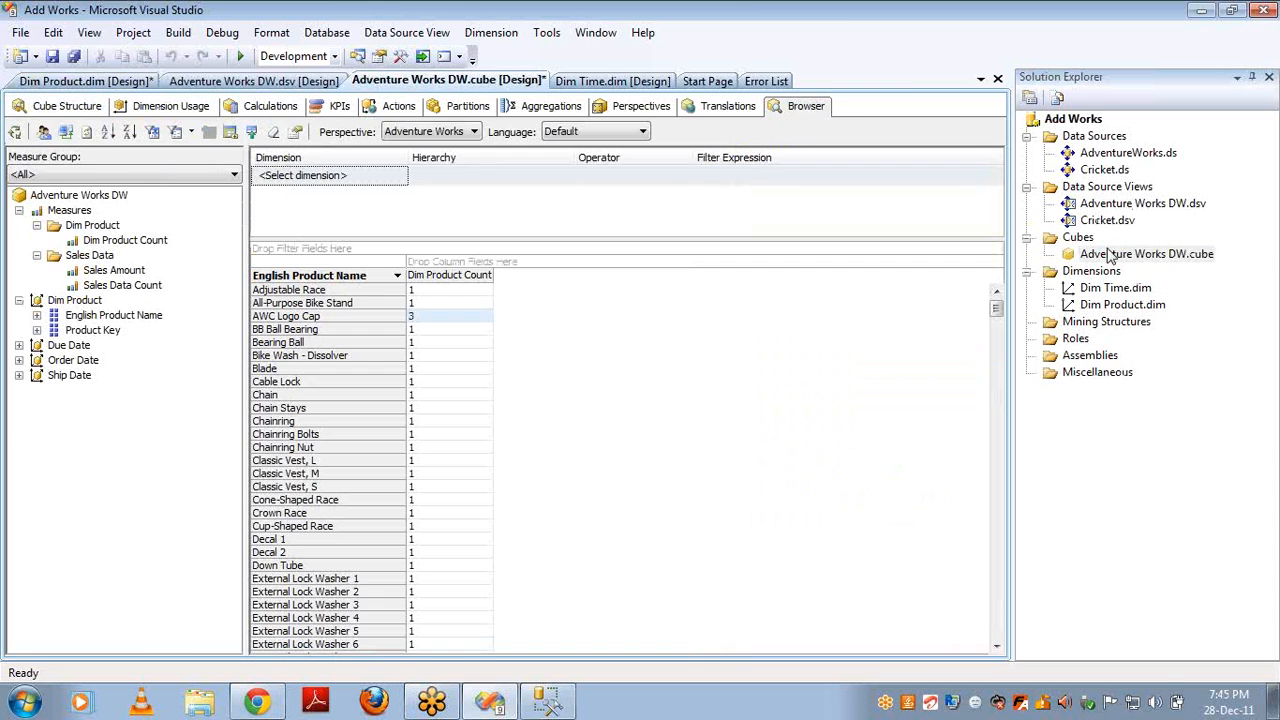
click(16, 133)
key(Return)
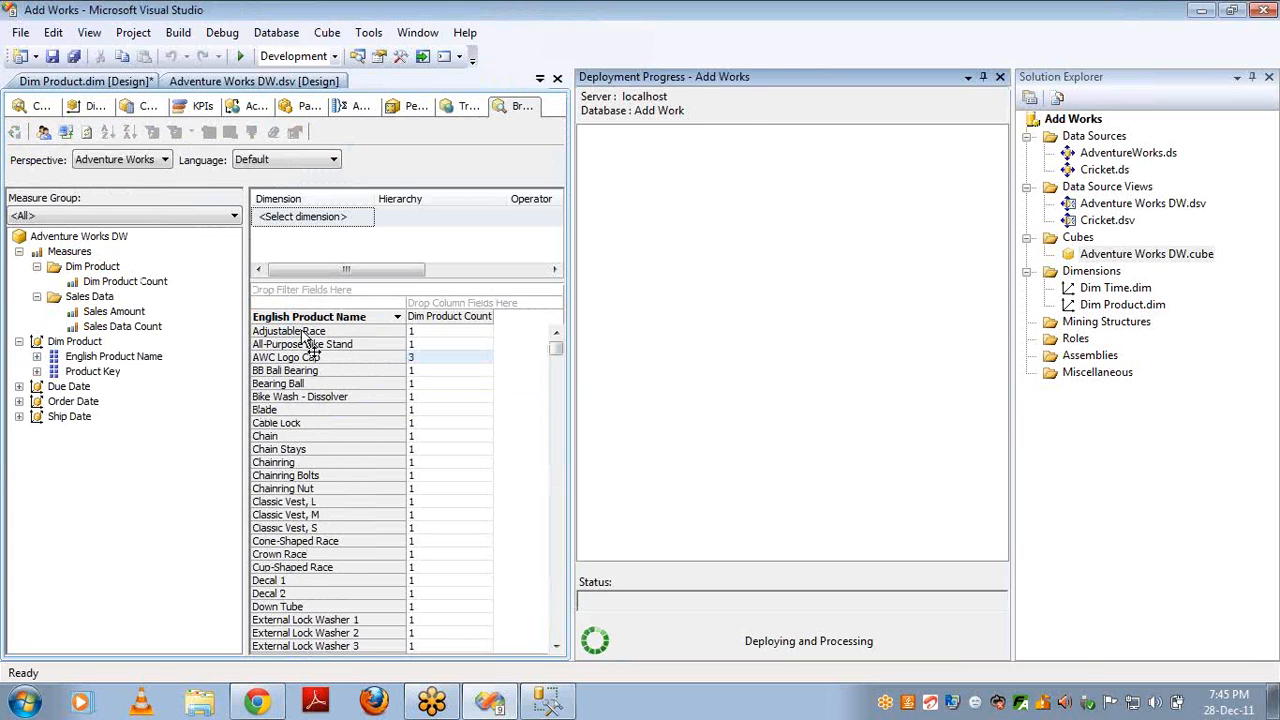
- Switch to SQL Server Management Studio, add the query "select * from DimProduct" below the existing one and execute only that query
key(alt+Tab)
key(ctrl+a)
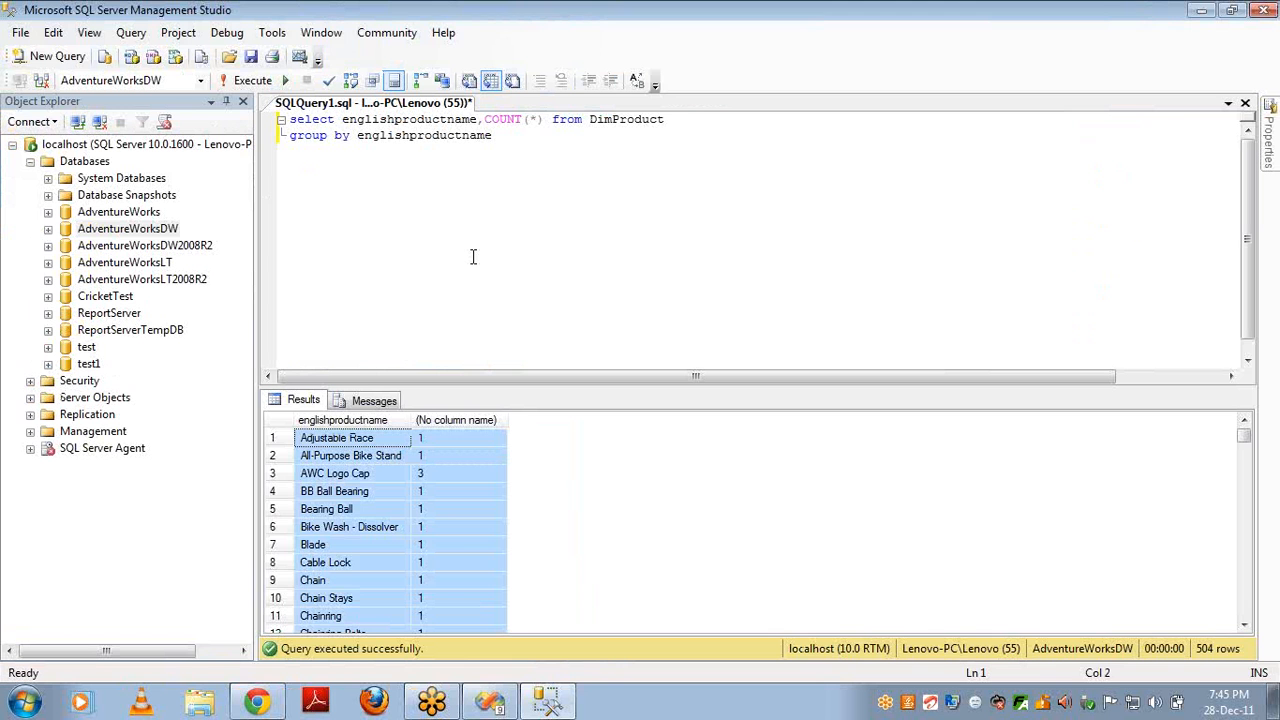
click(514, 144)
key(Return)
key(Return)
text(select )
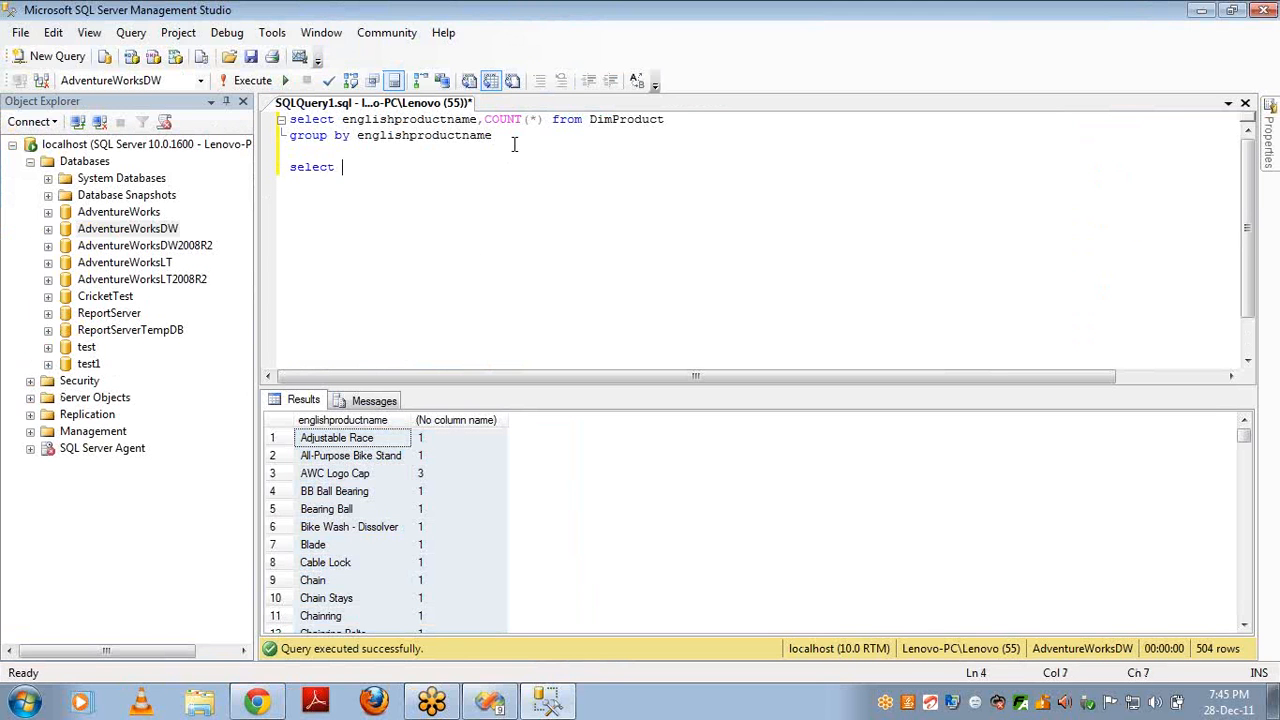
text(* from di)
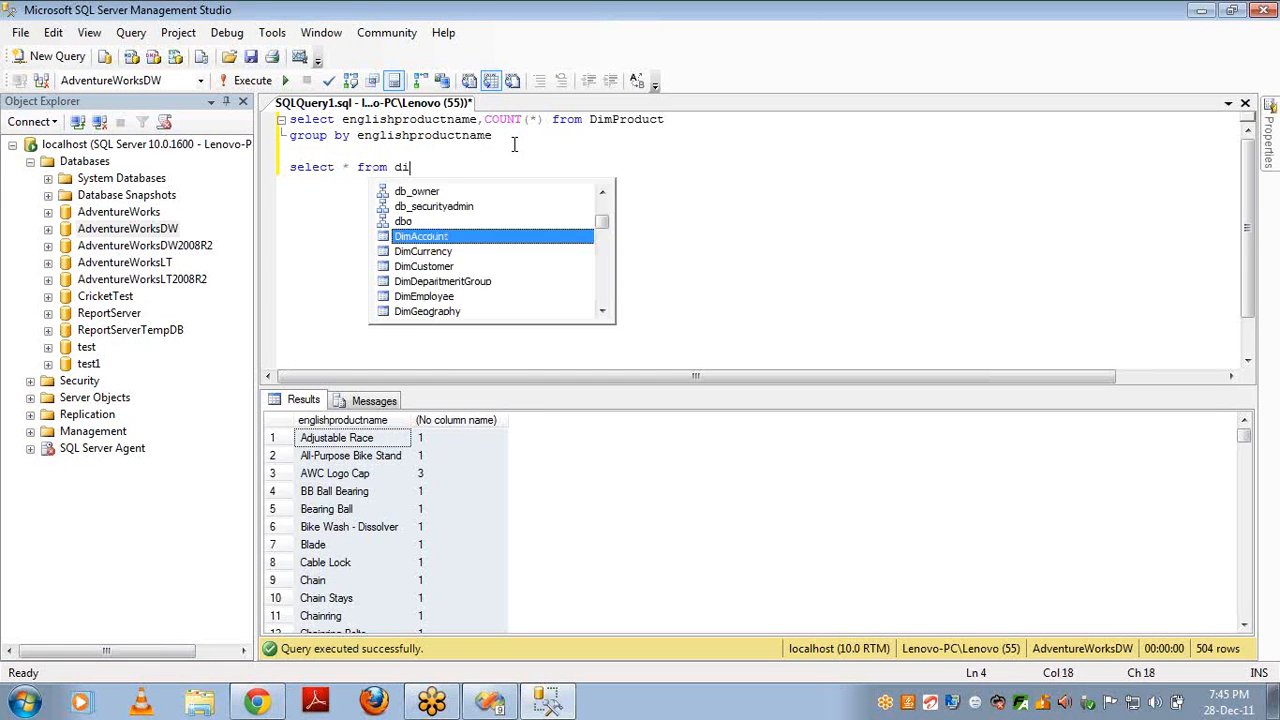
text(mprod)
key(shift+Home)
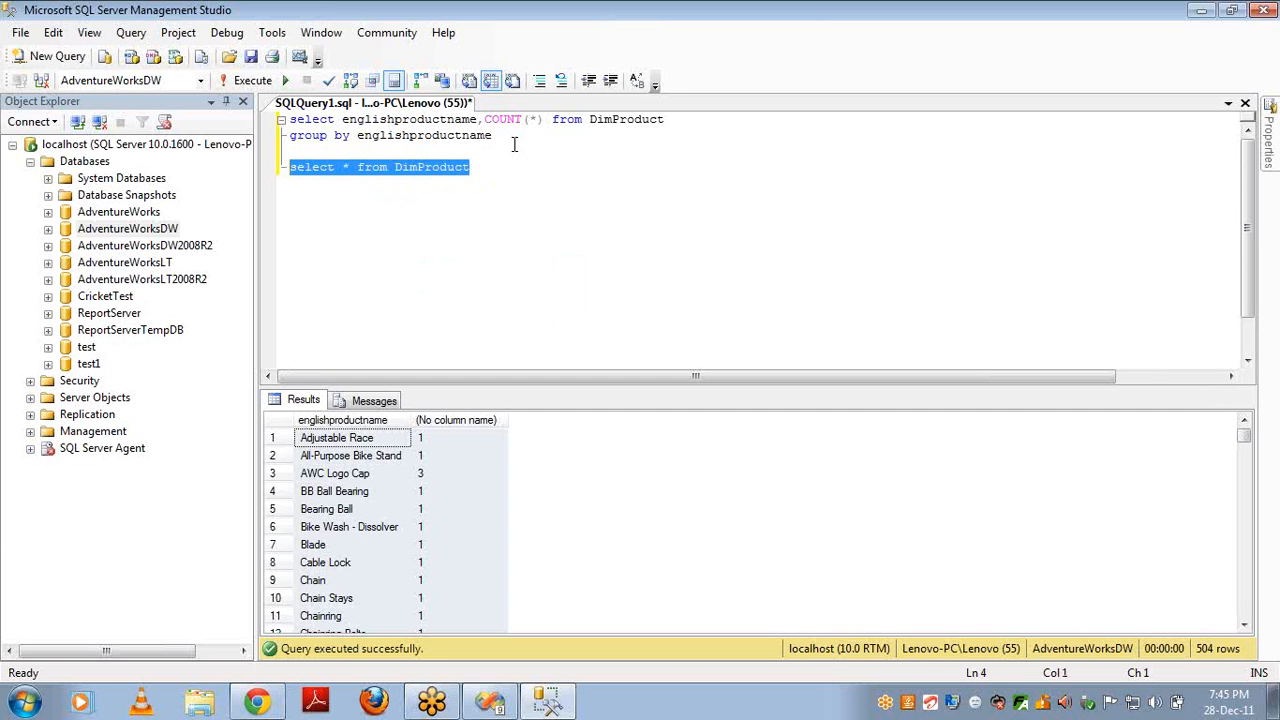
key(F5)
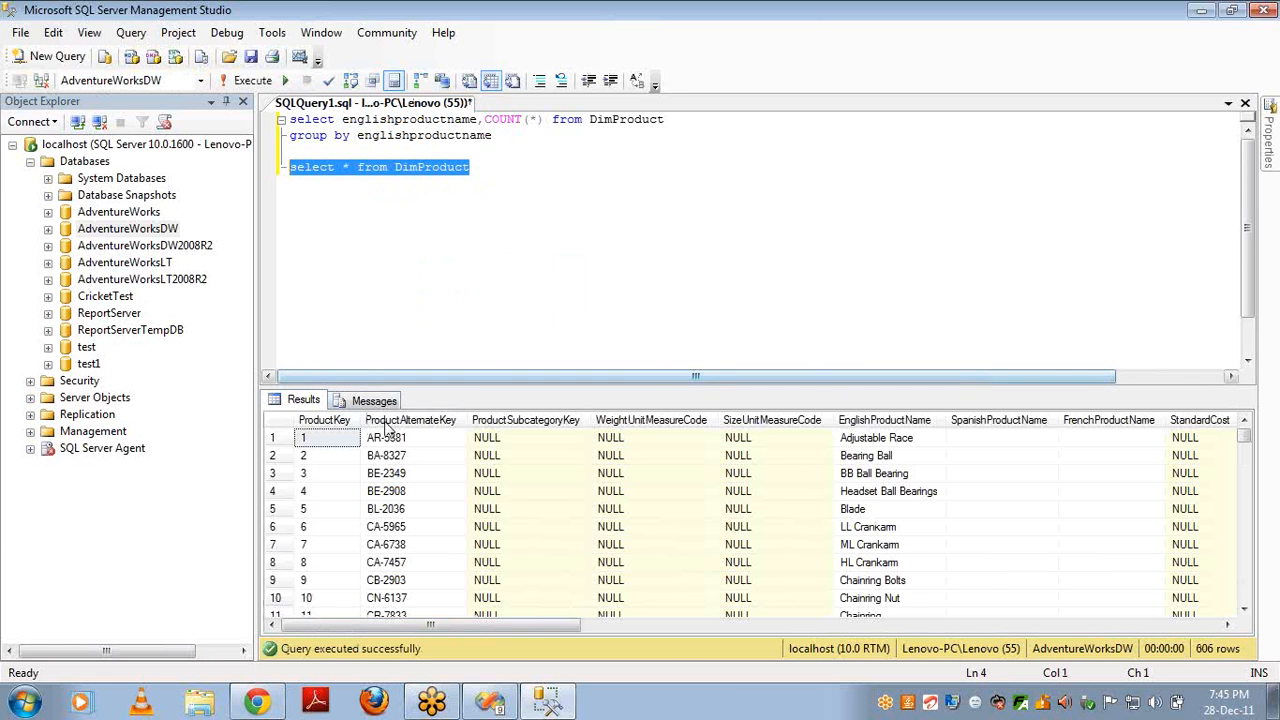
- Examine the DimProduct rows by product name and across the descriptive columns such as Color, ListPrice, Size, Weight, Class and ModelName
click(856, 446)
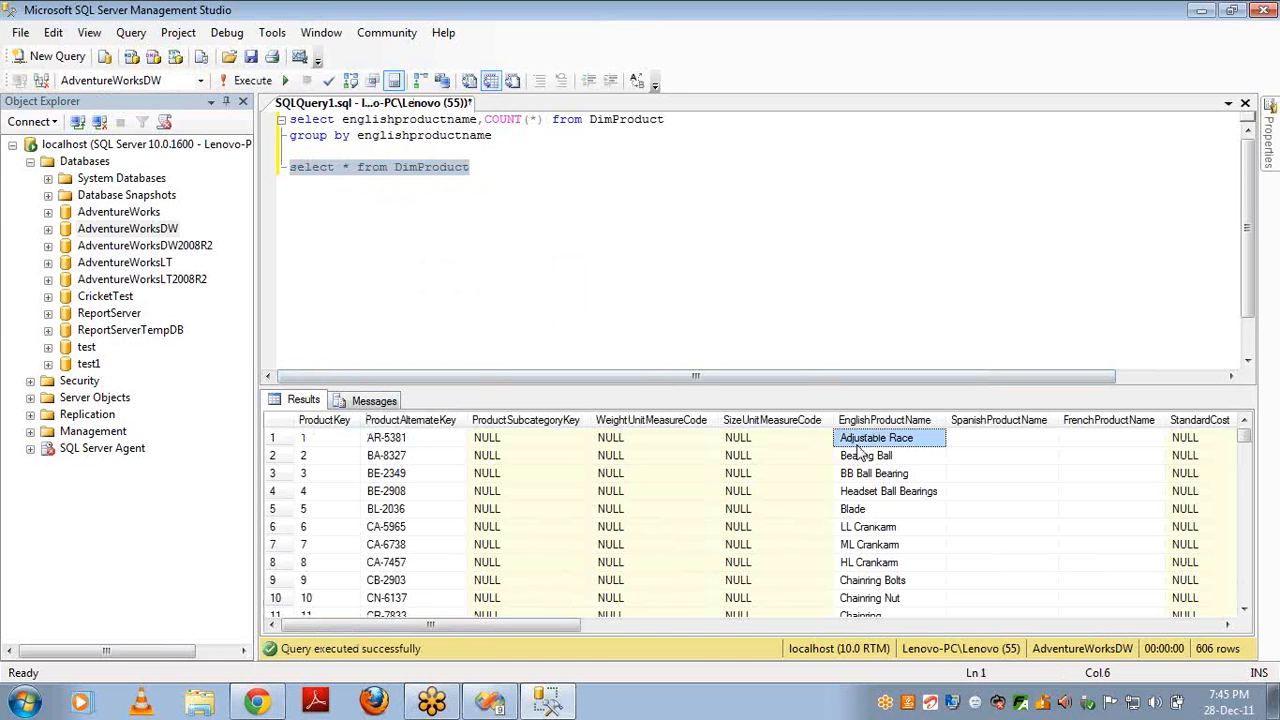
click(857, 454)
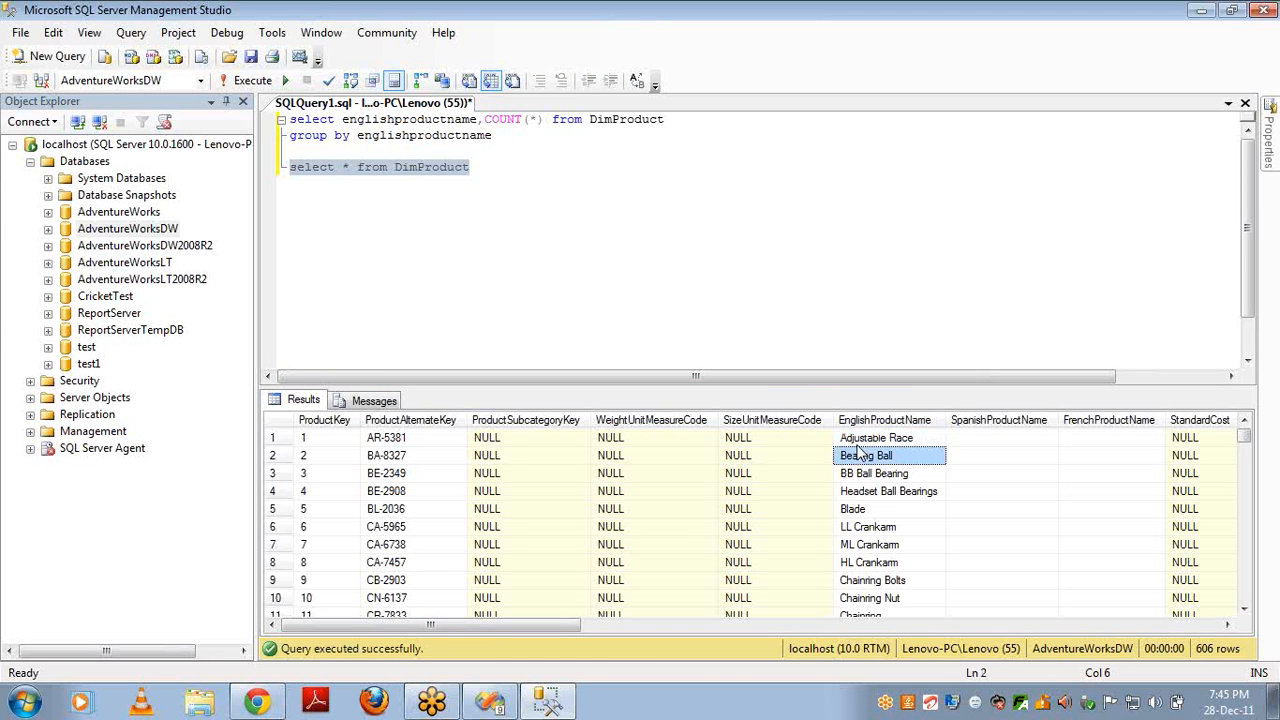
key(Down)
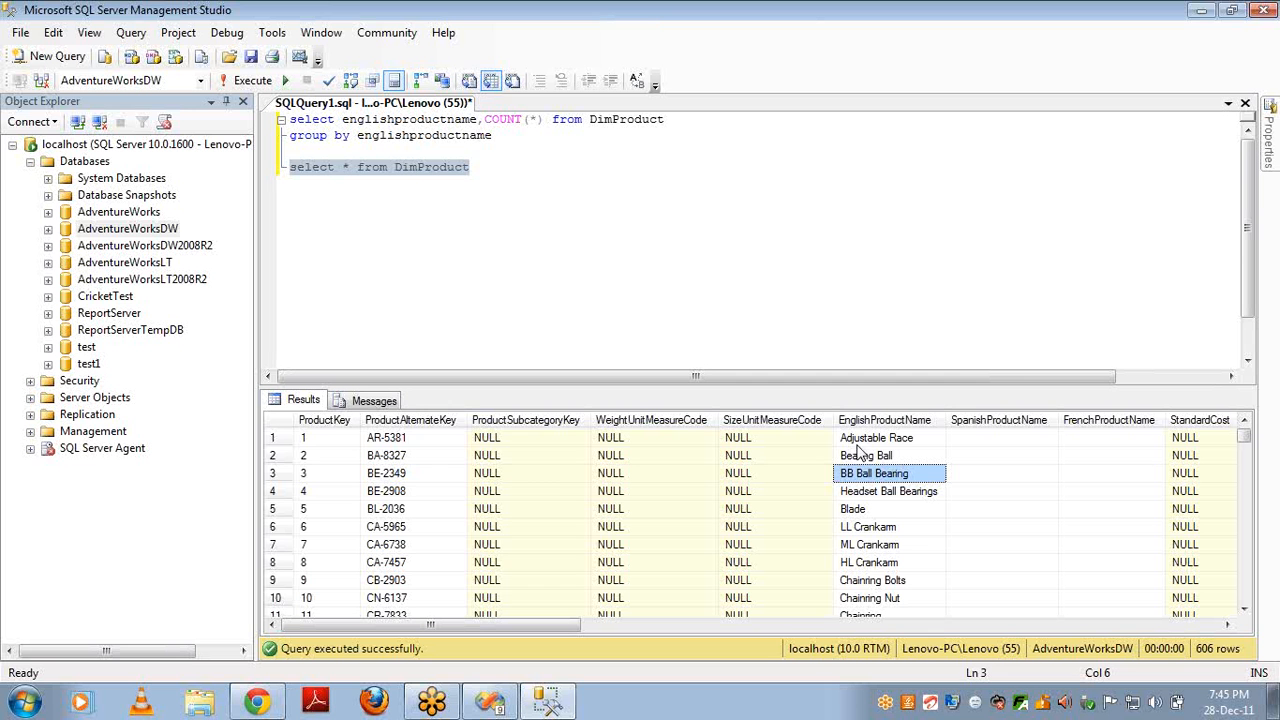
key(Right)
key(Right)
key(Right)
key(Right)
key(Right)
key(Right)
key(Right)
key(Right)
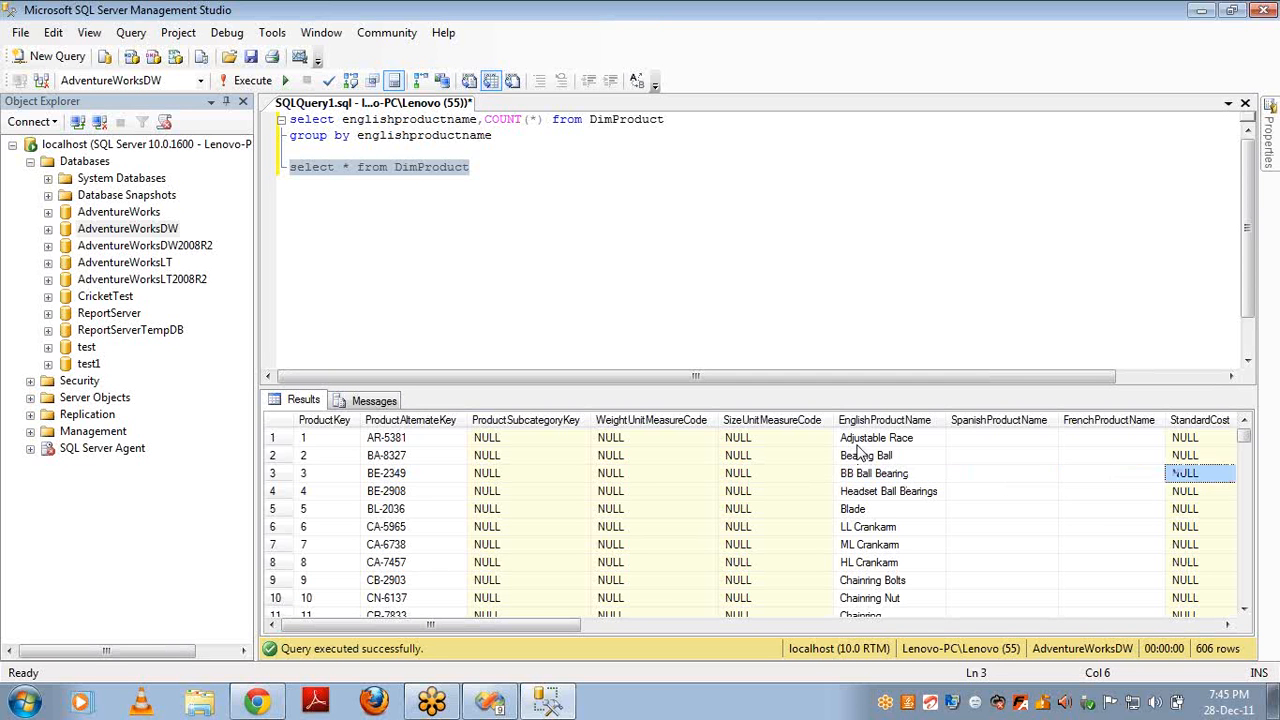
key(Right)
key(Right)
key(Right)
key(Right)
key(Right)
key(Right)
key(Right)
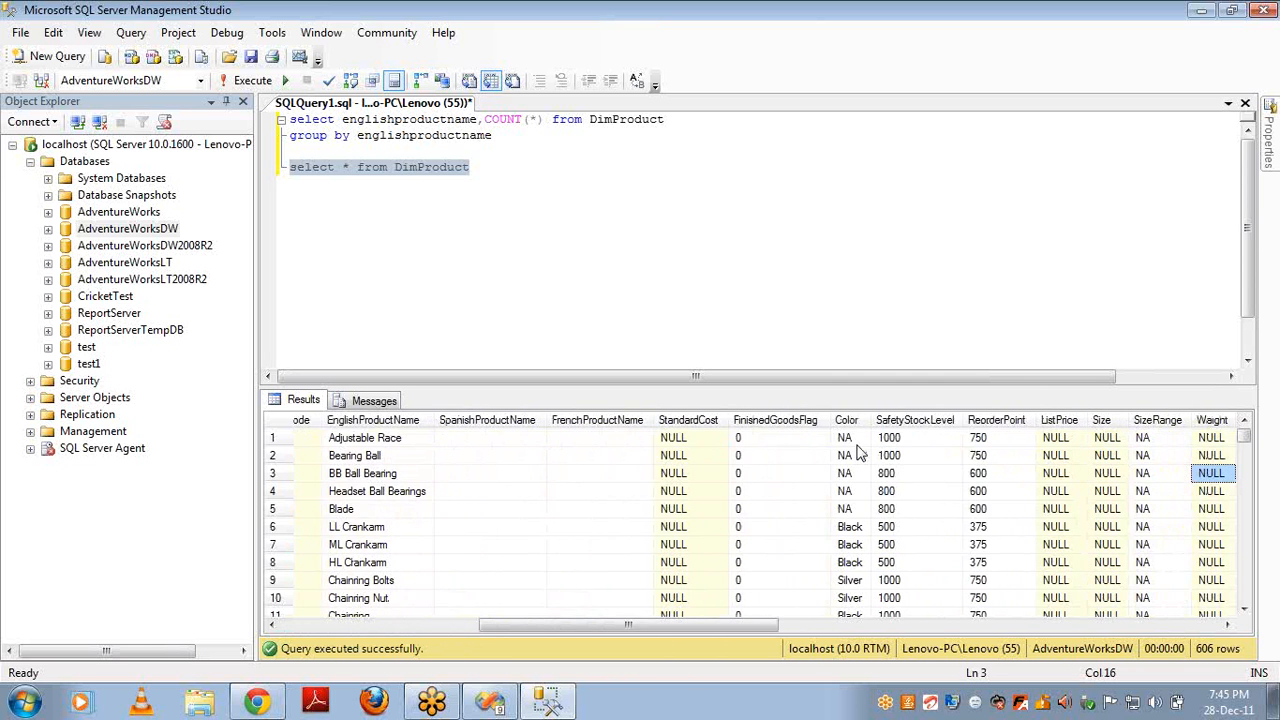
key(Right)
key(Right)
key(Right)
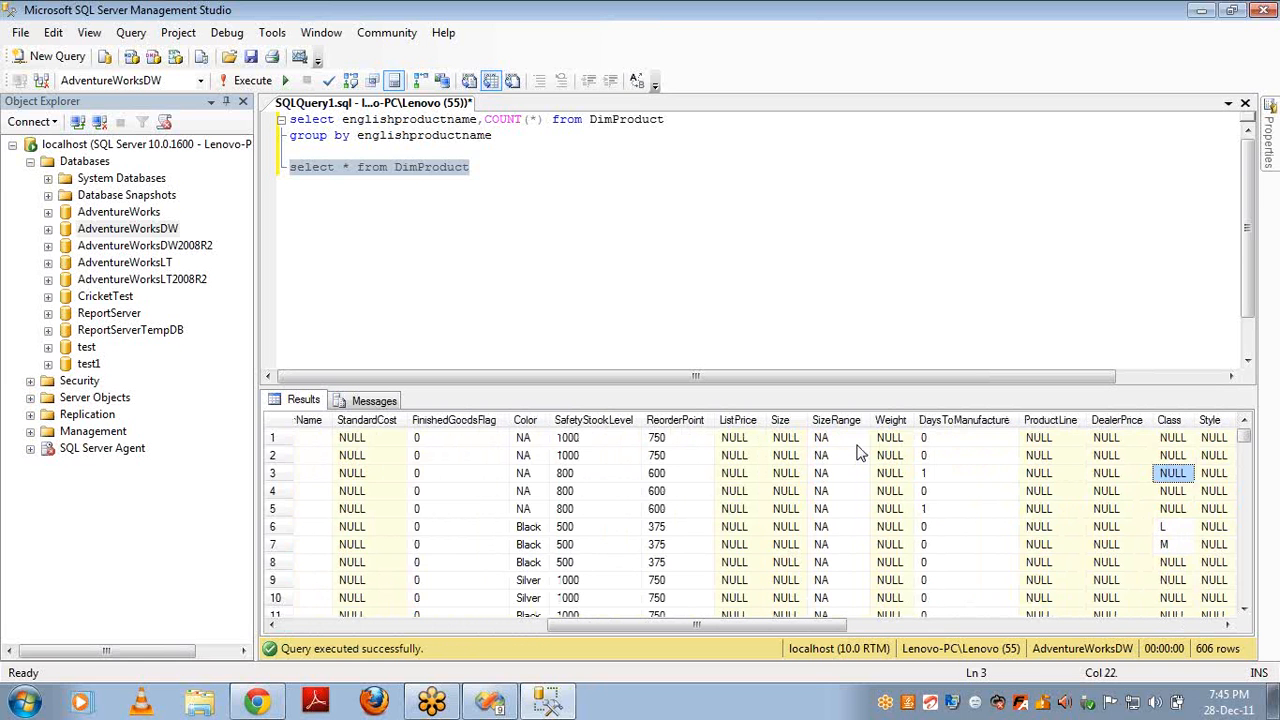
key(Left)
key(Left)
key(Right)
key(Right)
key(Right)
key(Right)
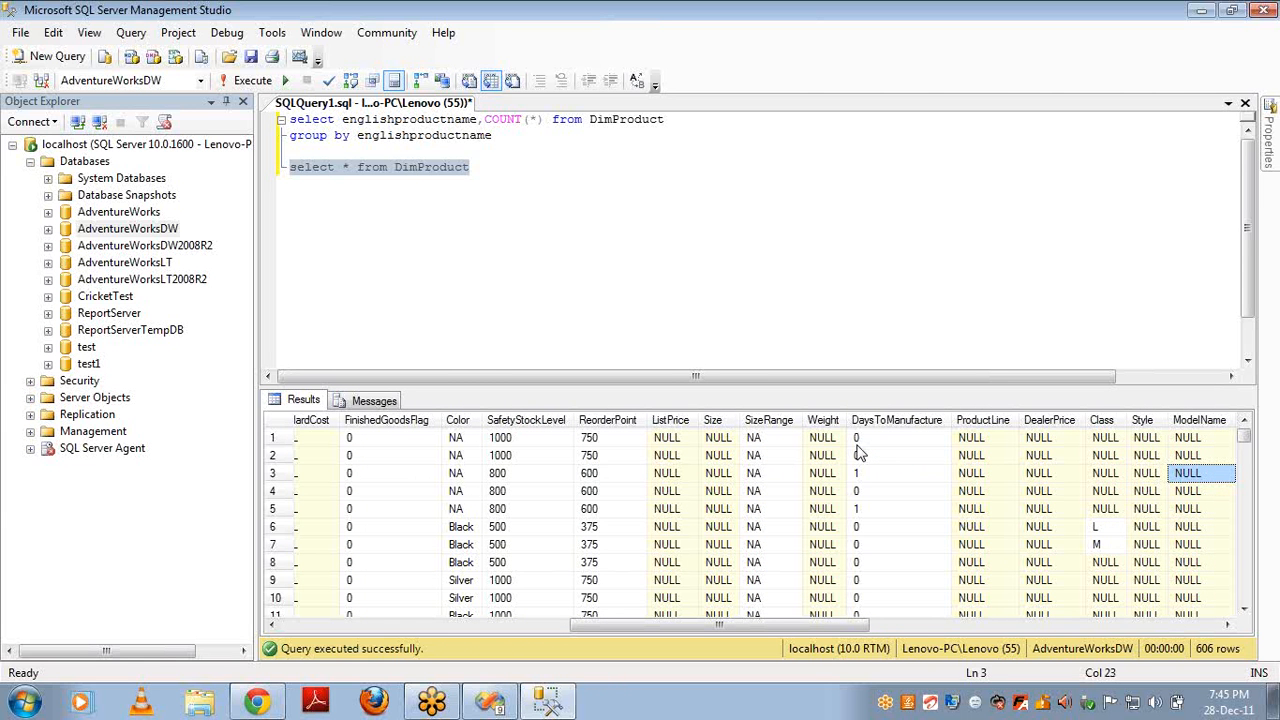
key(Left)
key(Left)
key(Left)
key(Left)
key(Left)
key(Left)
key(Left)
key(Left)
key(Left)
key(Left)
key(Left)
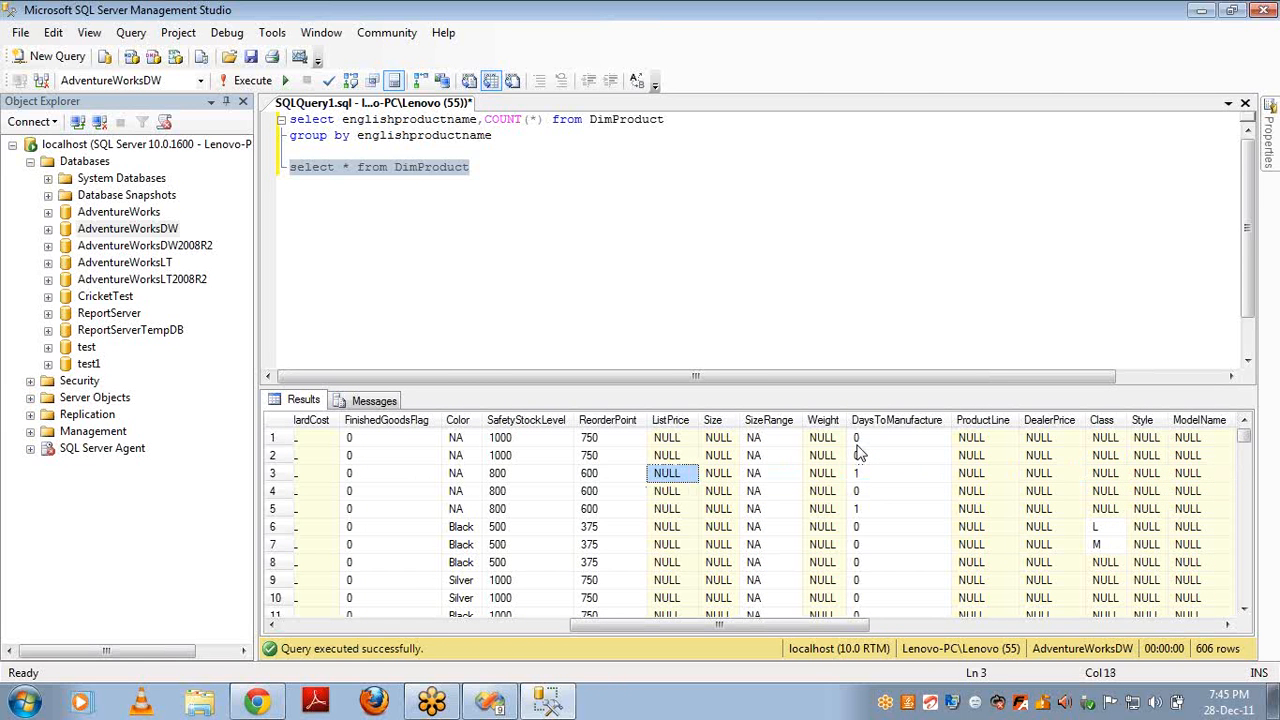
key(Left)
key(Down)
key(Down)
key(Down)
key(shift+Down)
key(shift+Down)
key(shift+Down)
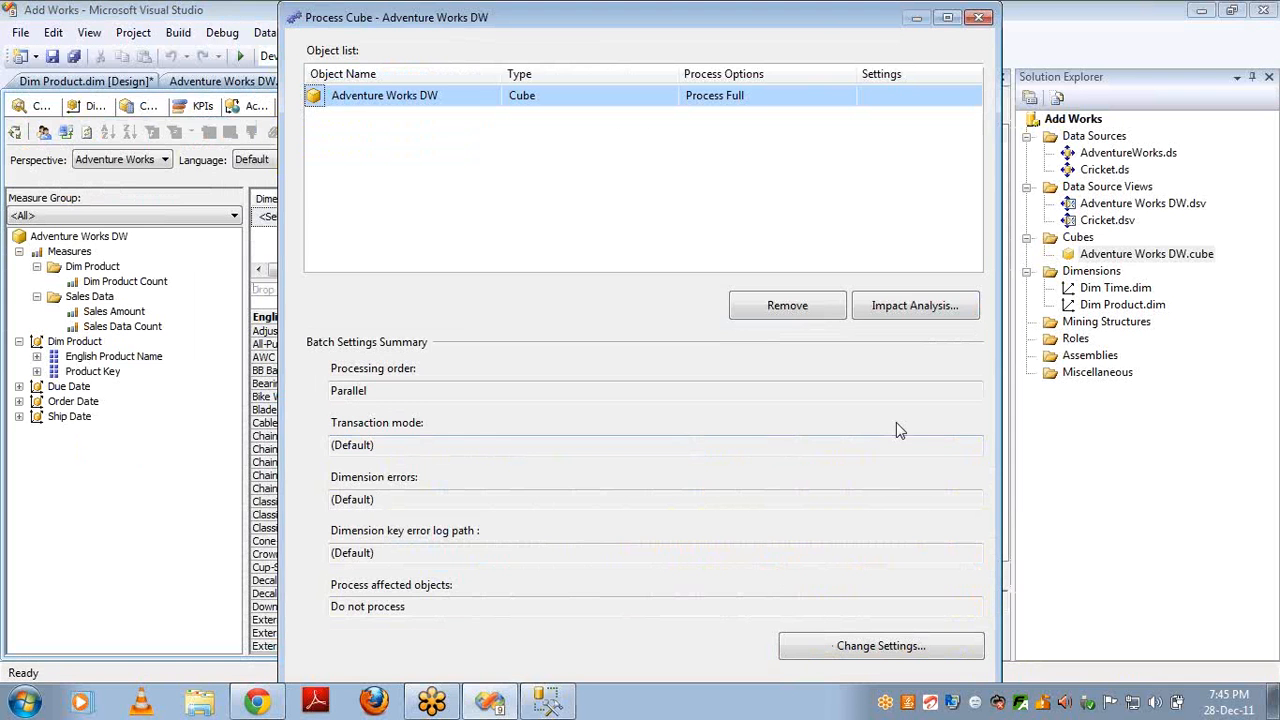
- In Visual Studio, run the Process Full operation on the Adventure Works DW cube and close the processing and deployment progress windows
key(Return)
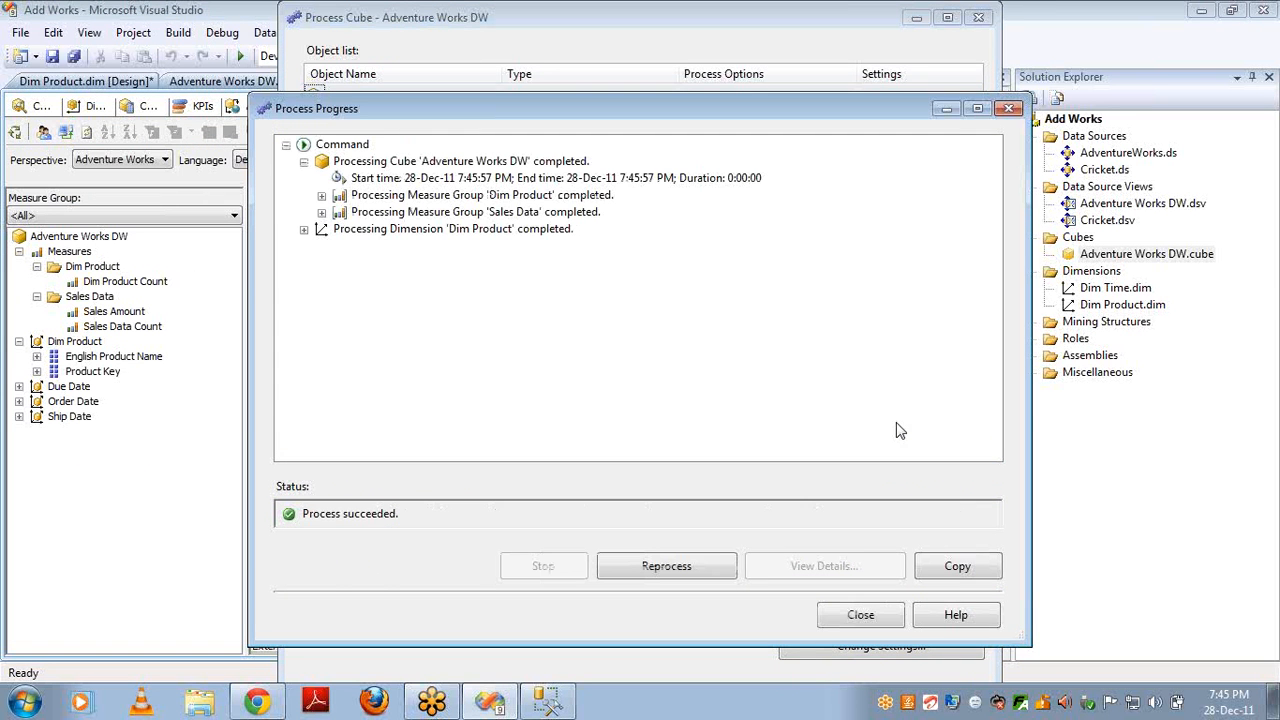
click(859, 615)
click(977, 22)
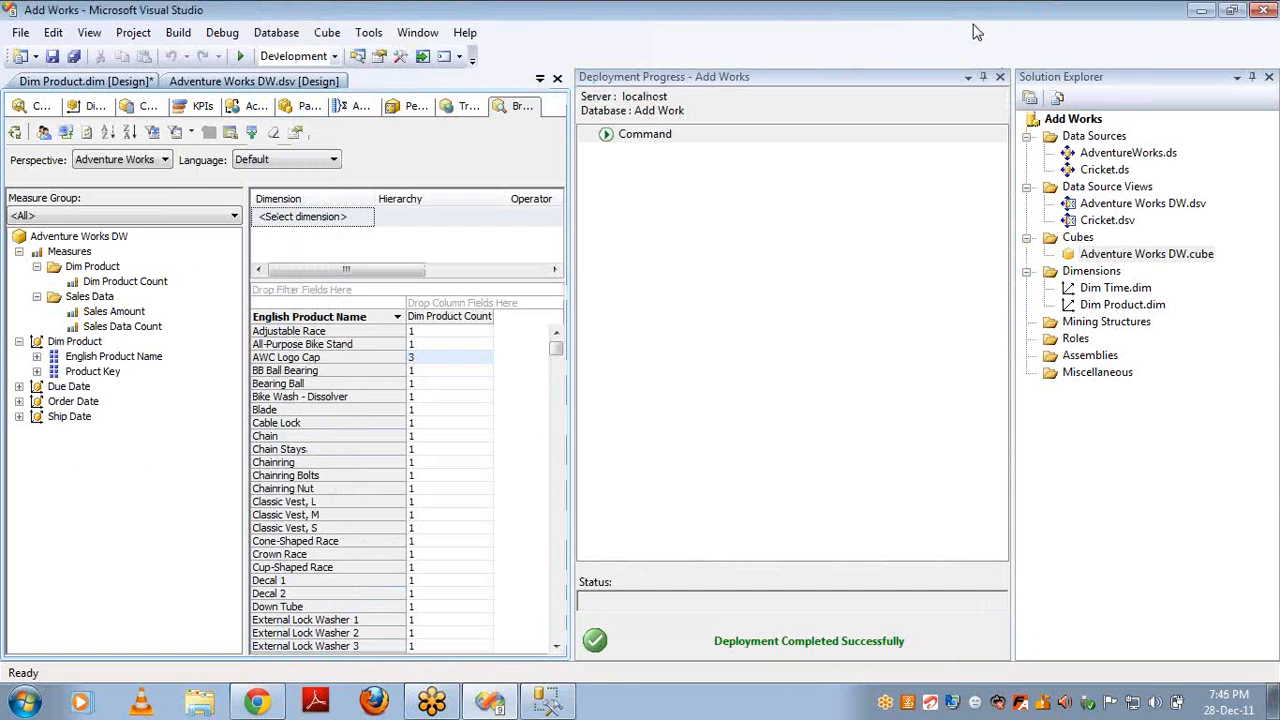
click(1000, 78)
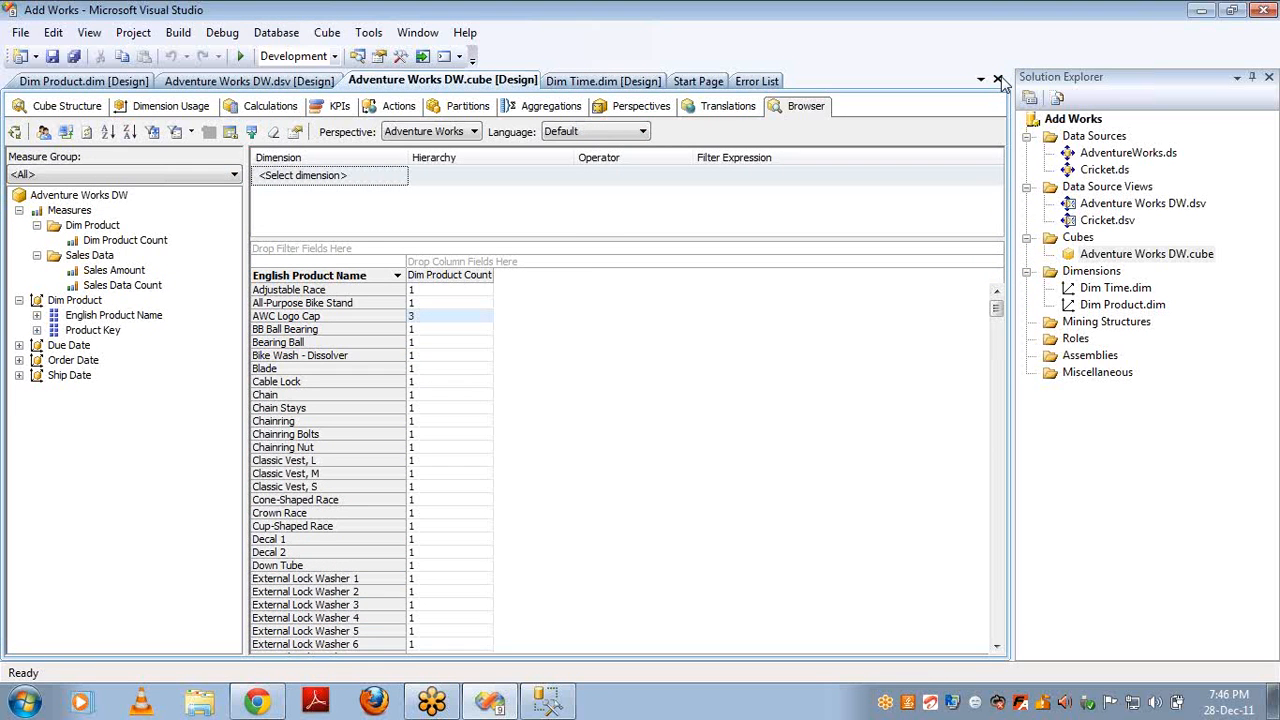
- Reconnect the cube browser and break down Dim Product Count by Color instead of English Product Name
click(62, 133)
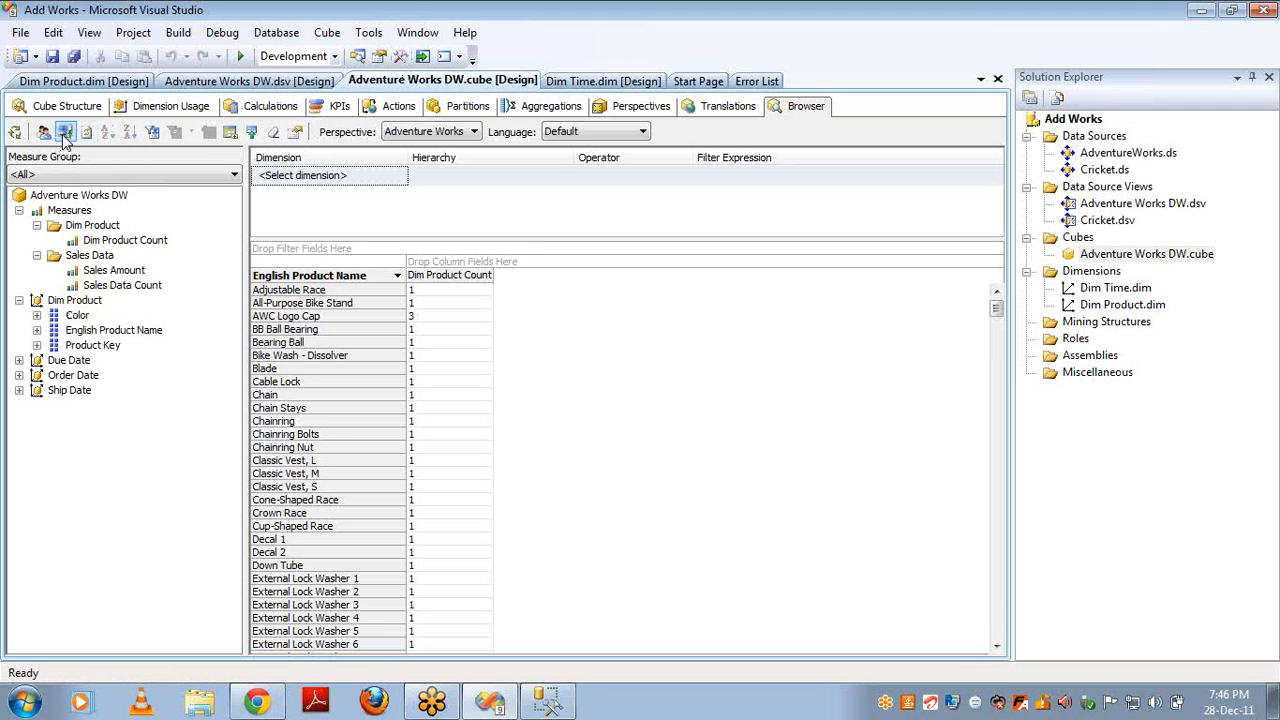
click(80, 316)
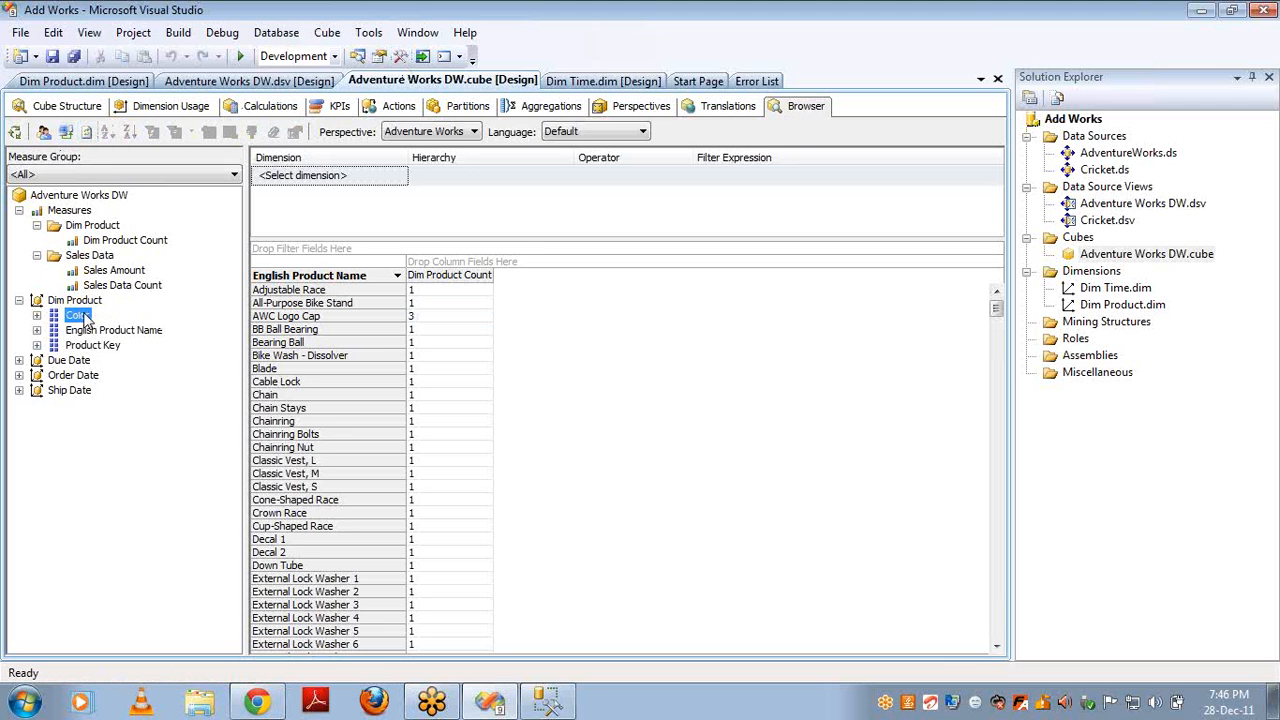
drag(85, 318, 262, 288)
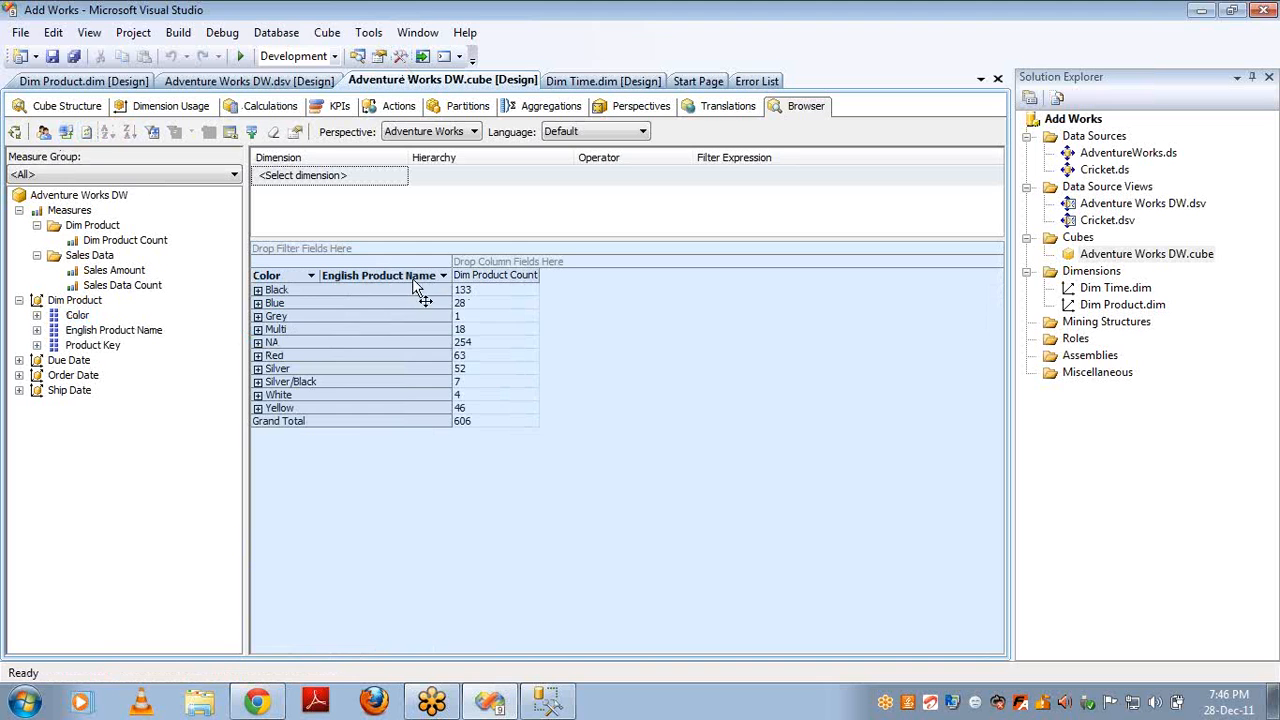
drag(413, 285, 162, 378)
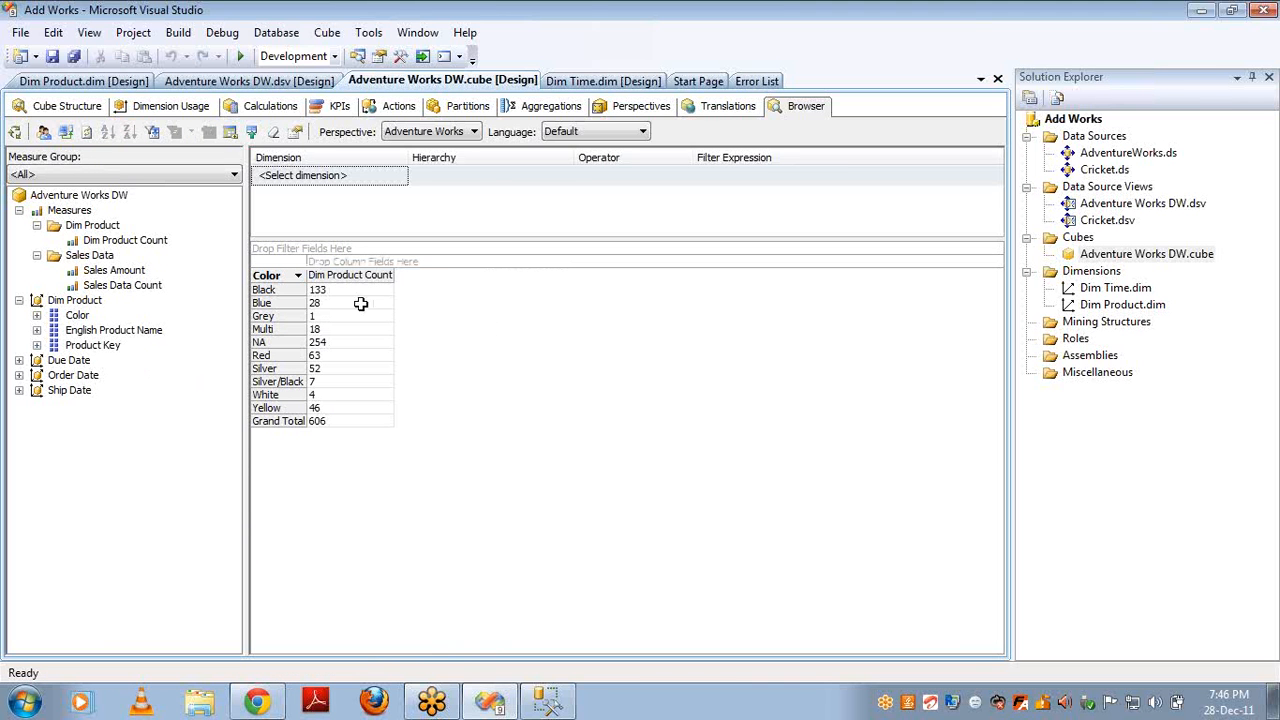
- Review the product counts per color and the grand total in the cube browser
mouse_move(331, 290)
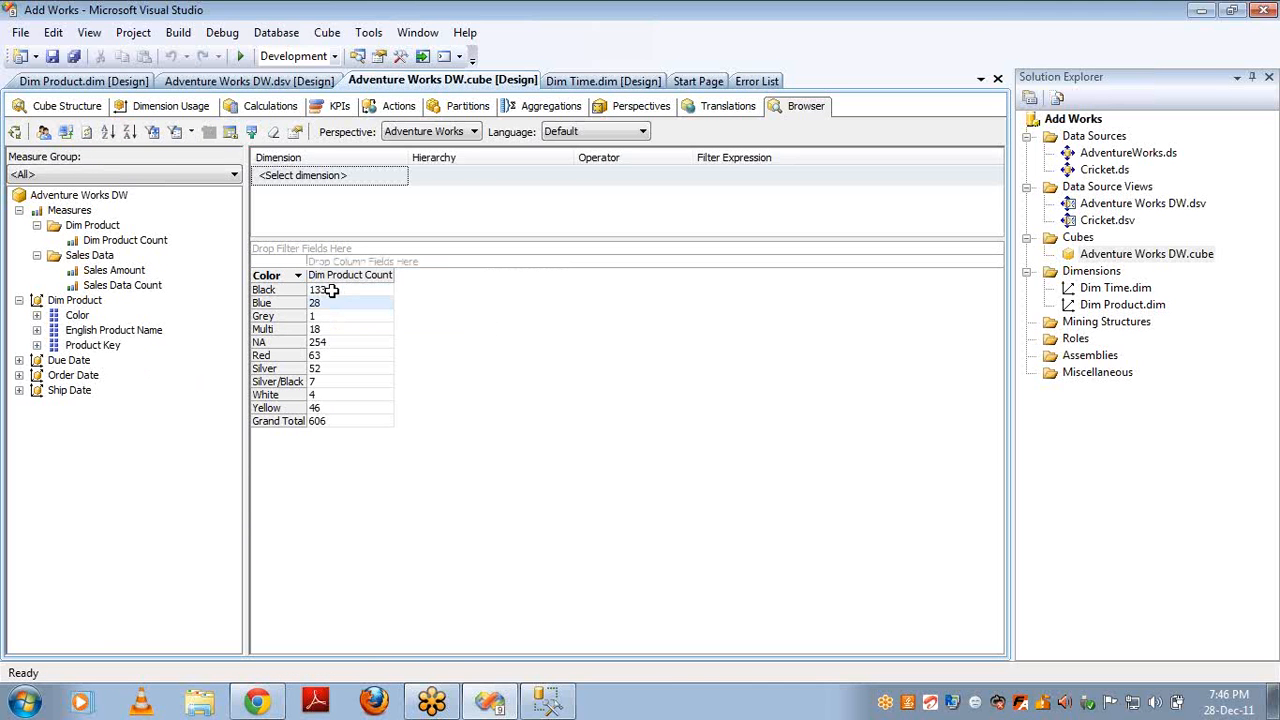
key(Down)
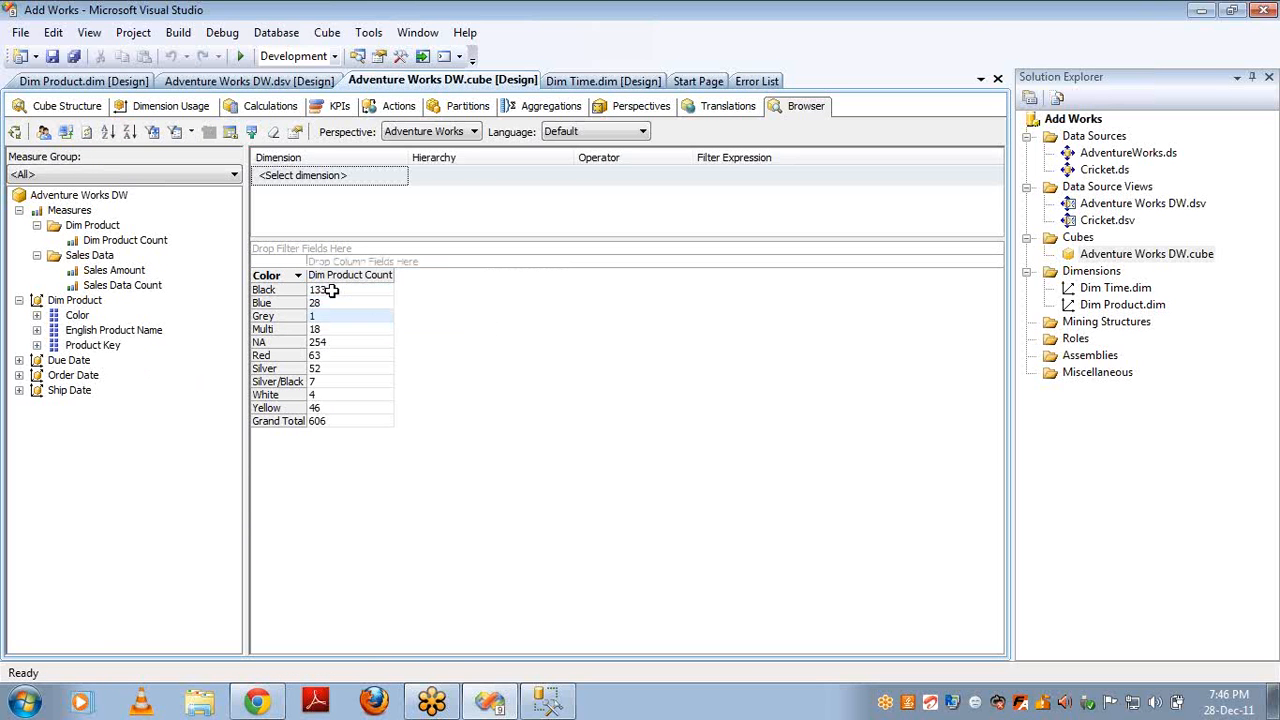
key(Down)
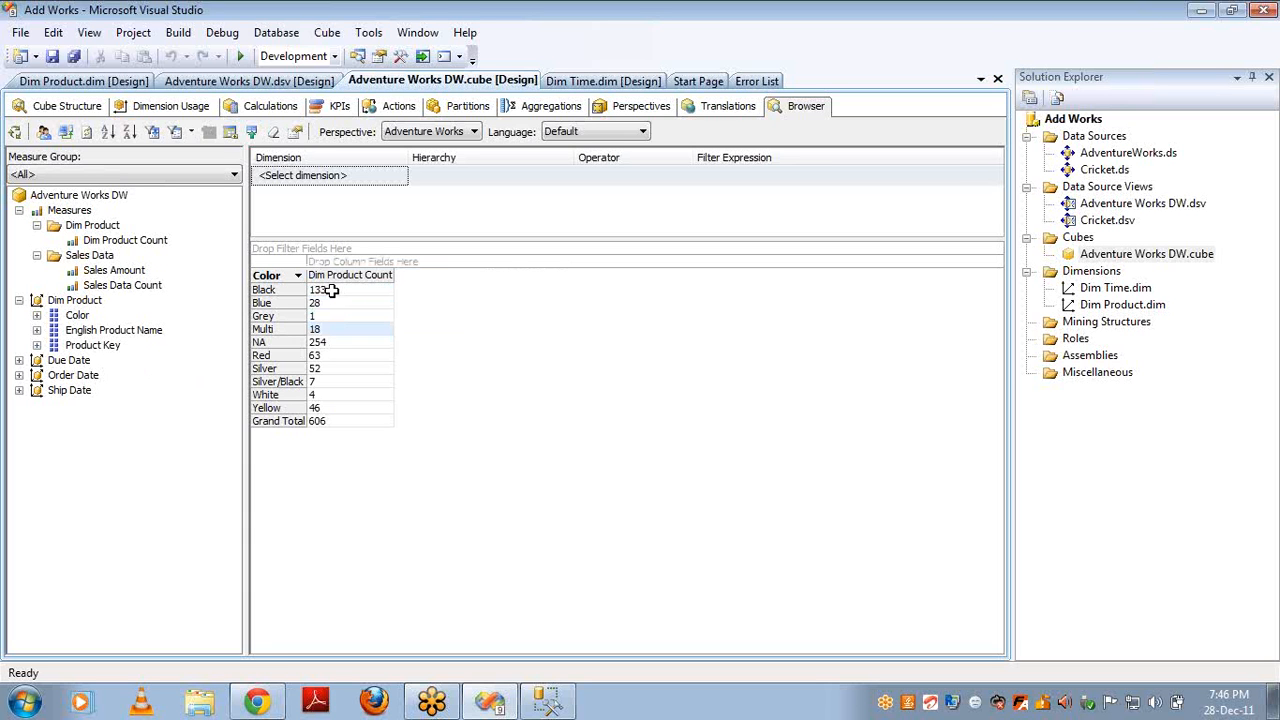
key(Down)
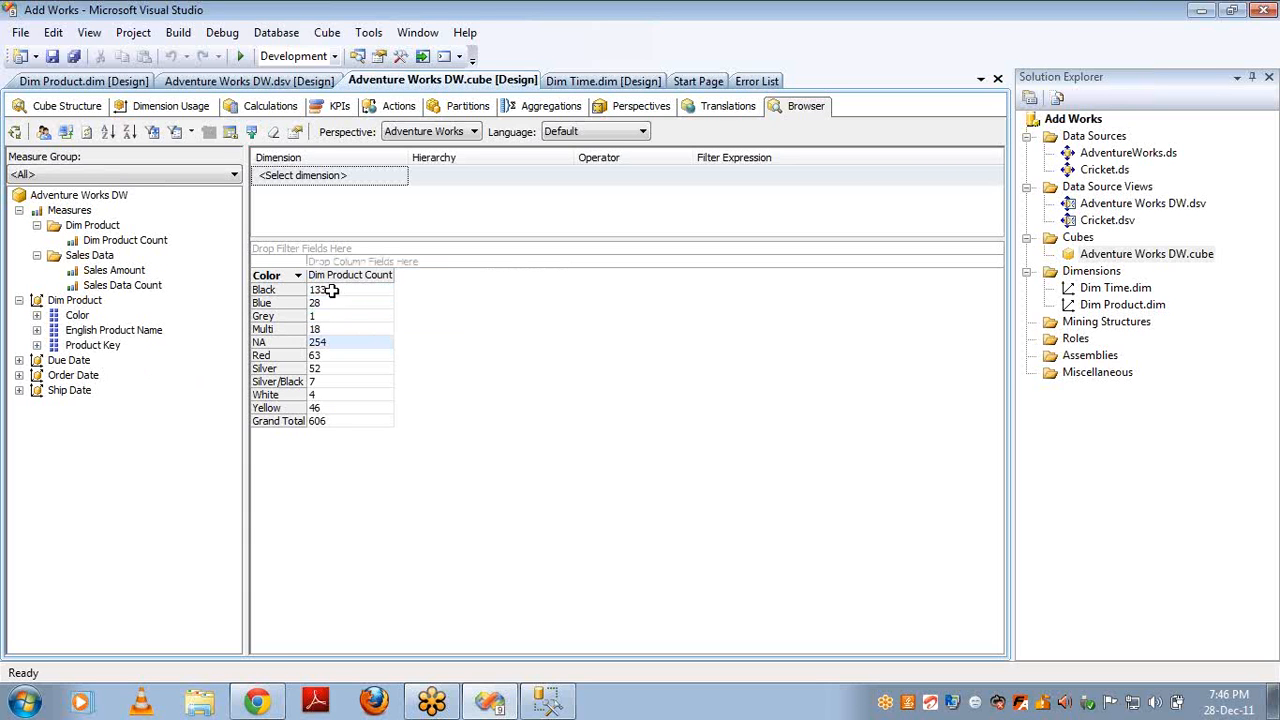
click(329, 423)
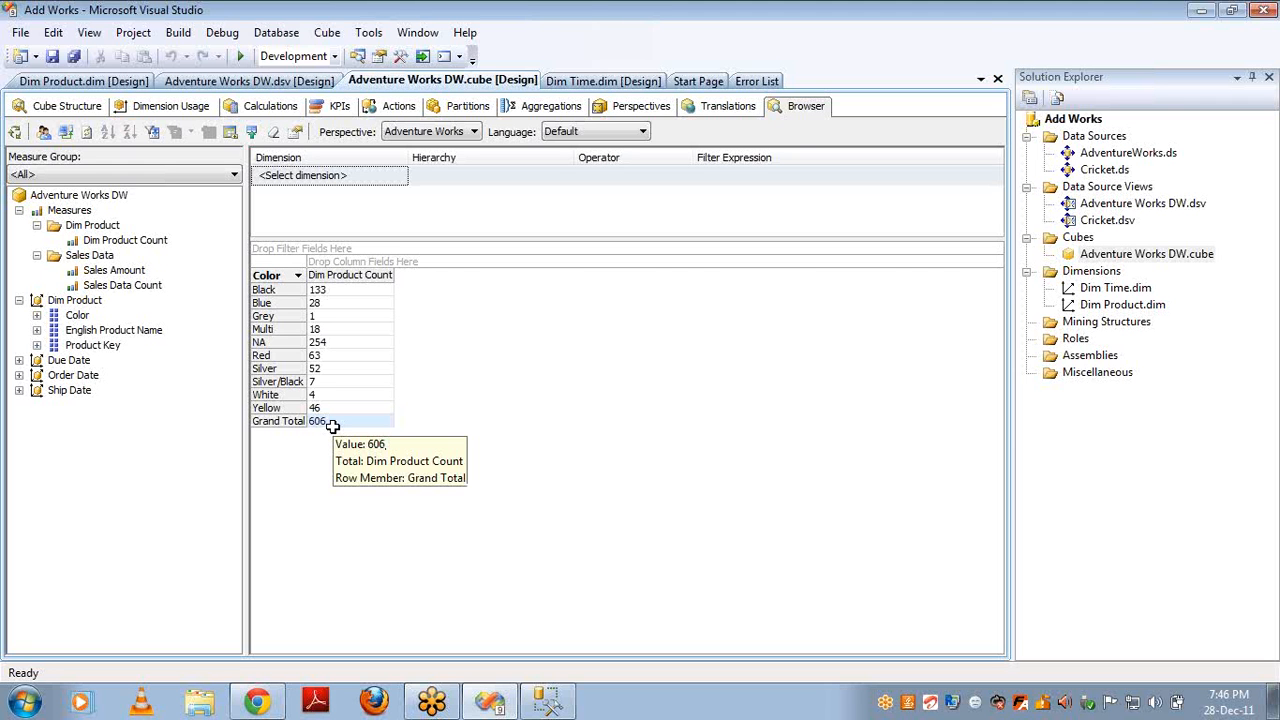
- In the cube structure, start a new measure for the Sales Data measure group
click(72, 108)
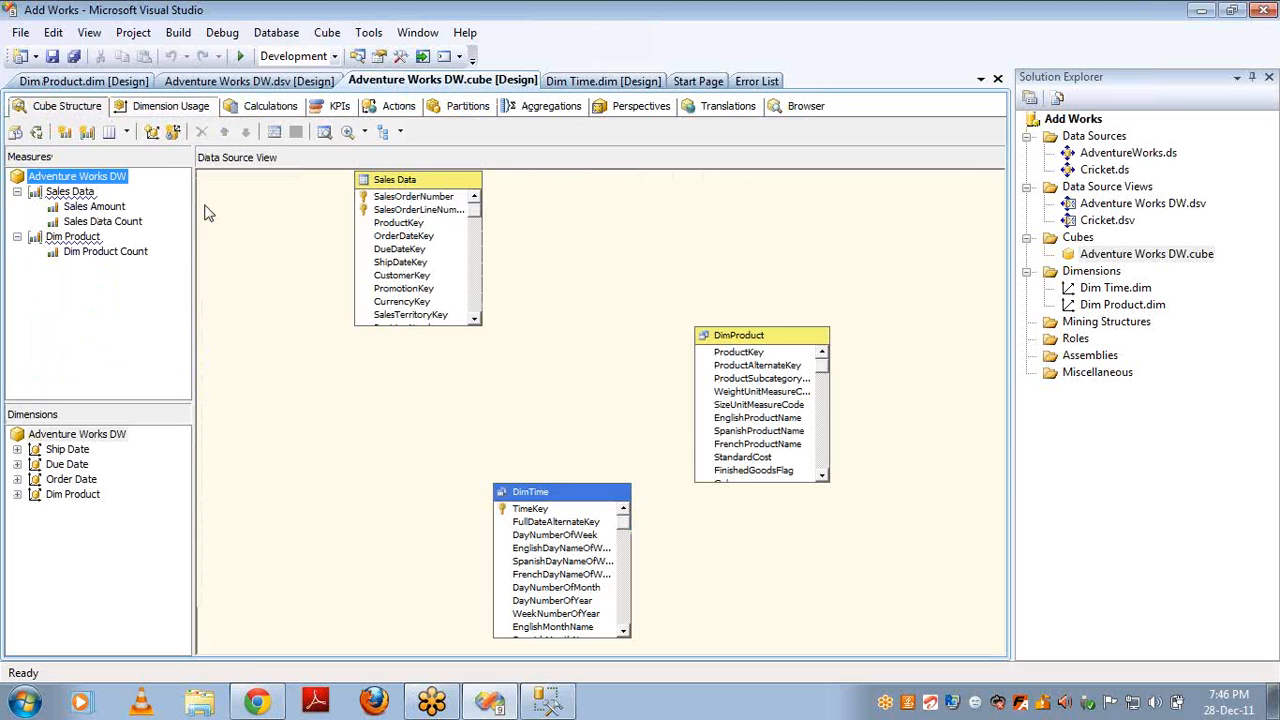
right_click(82, 194)
click(140, 211)
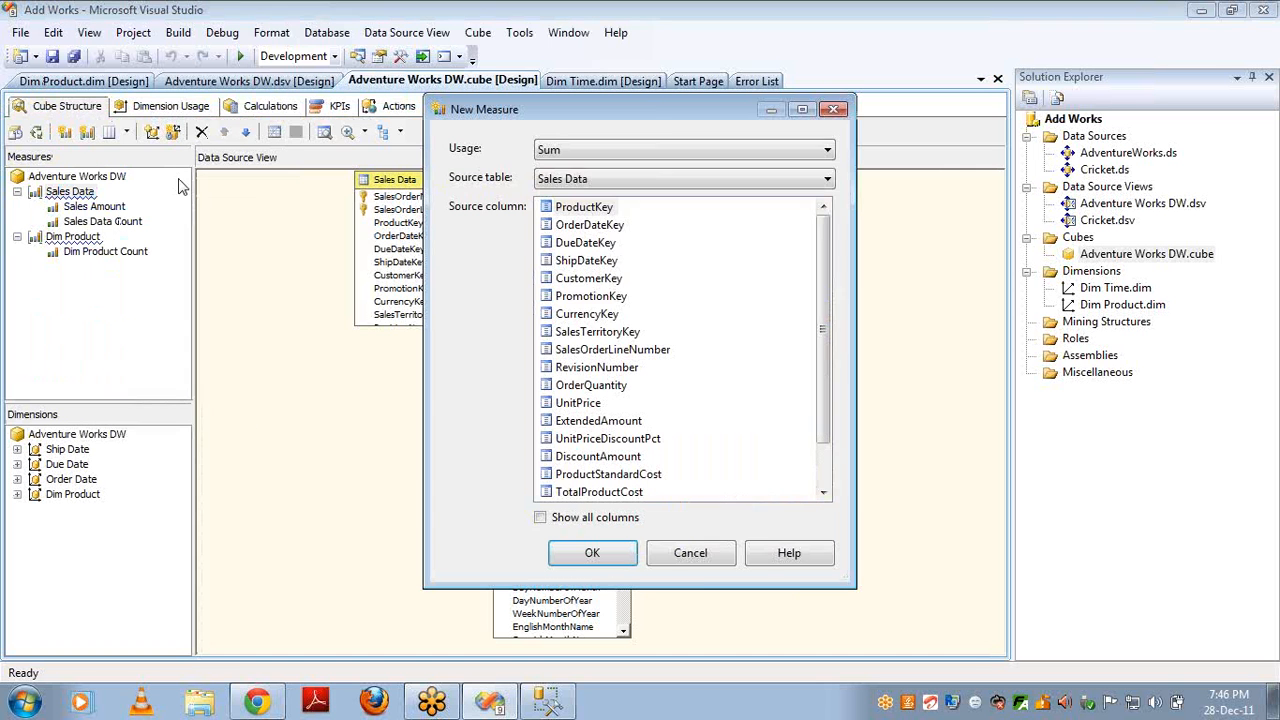
- Examine the aggregation types available as usage for the new Sales Data measure, from Sum to Last non-empty value, then cancel the measure
click(596, 149)
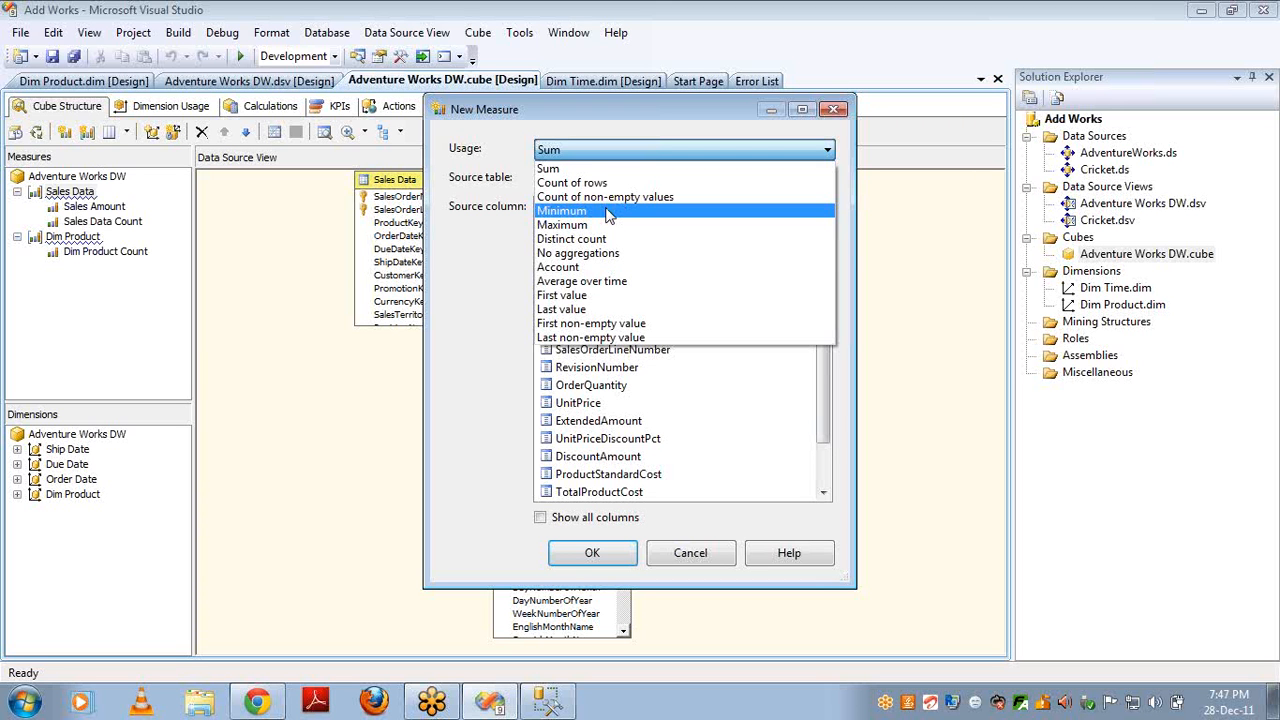
key(Down)
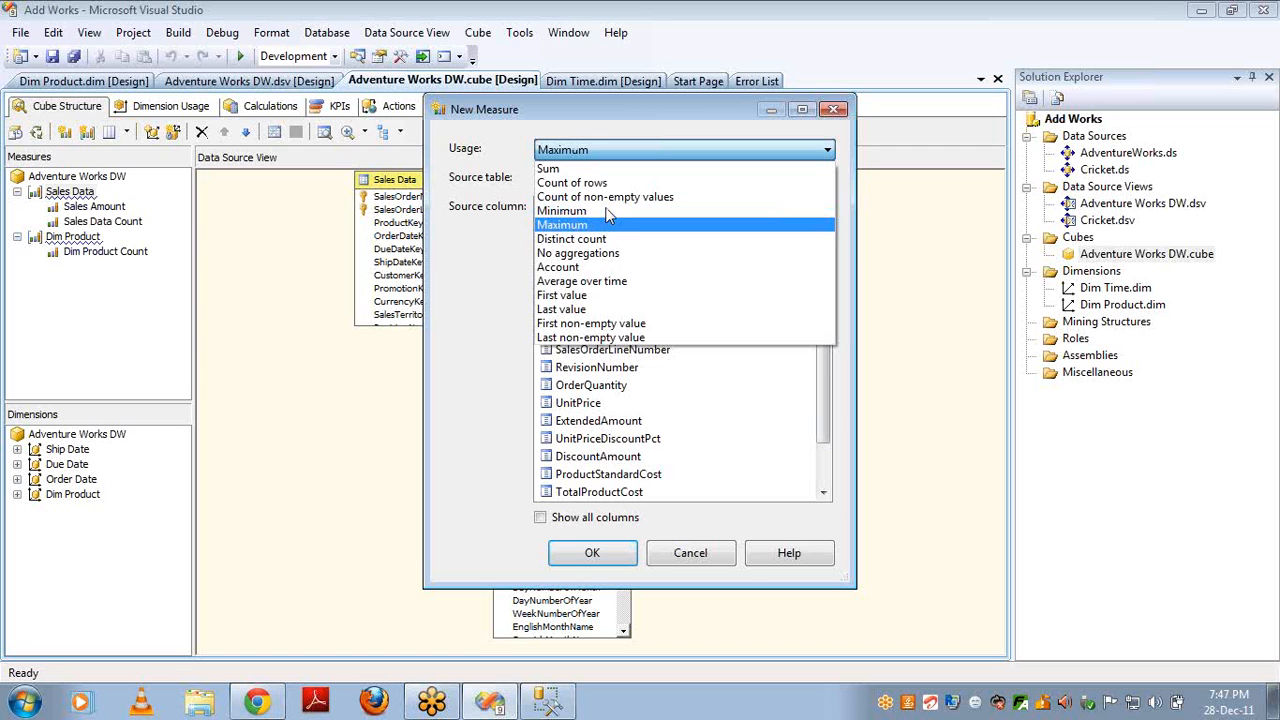
key(Down)
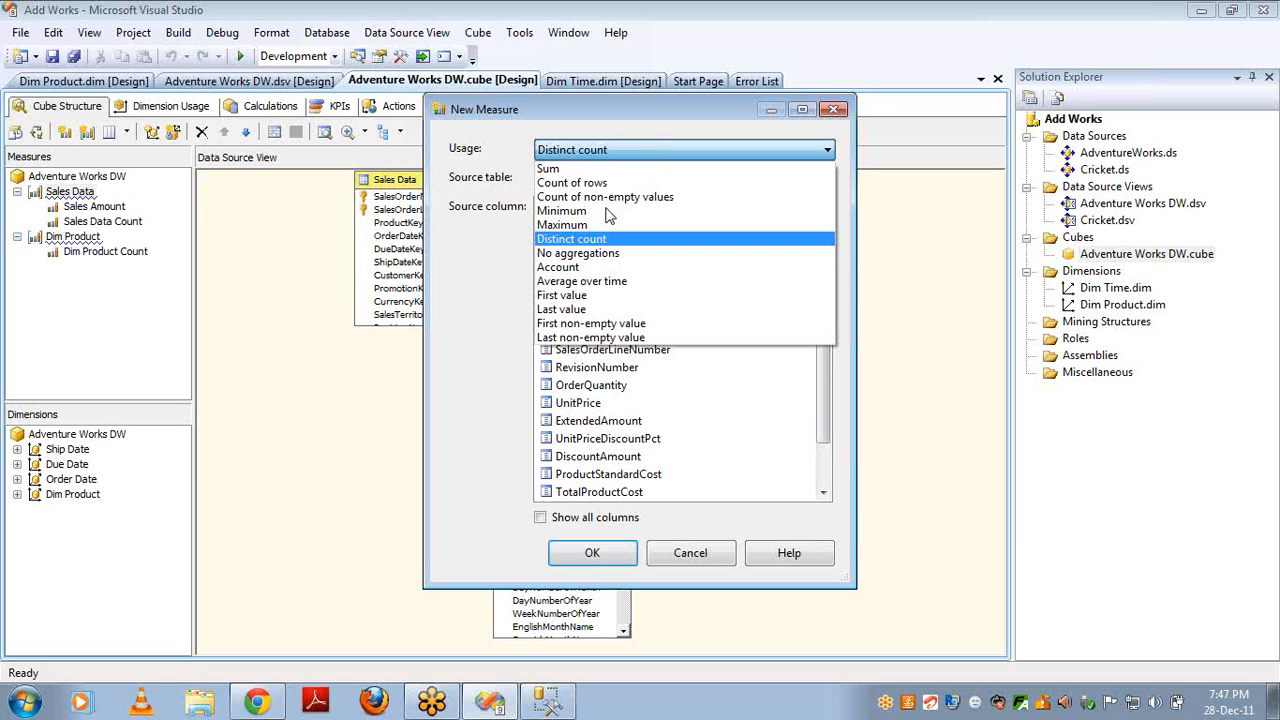
key(Down)
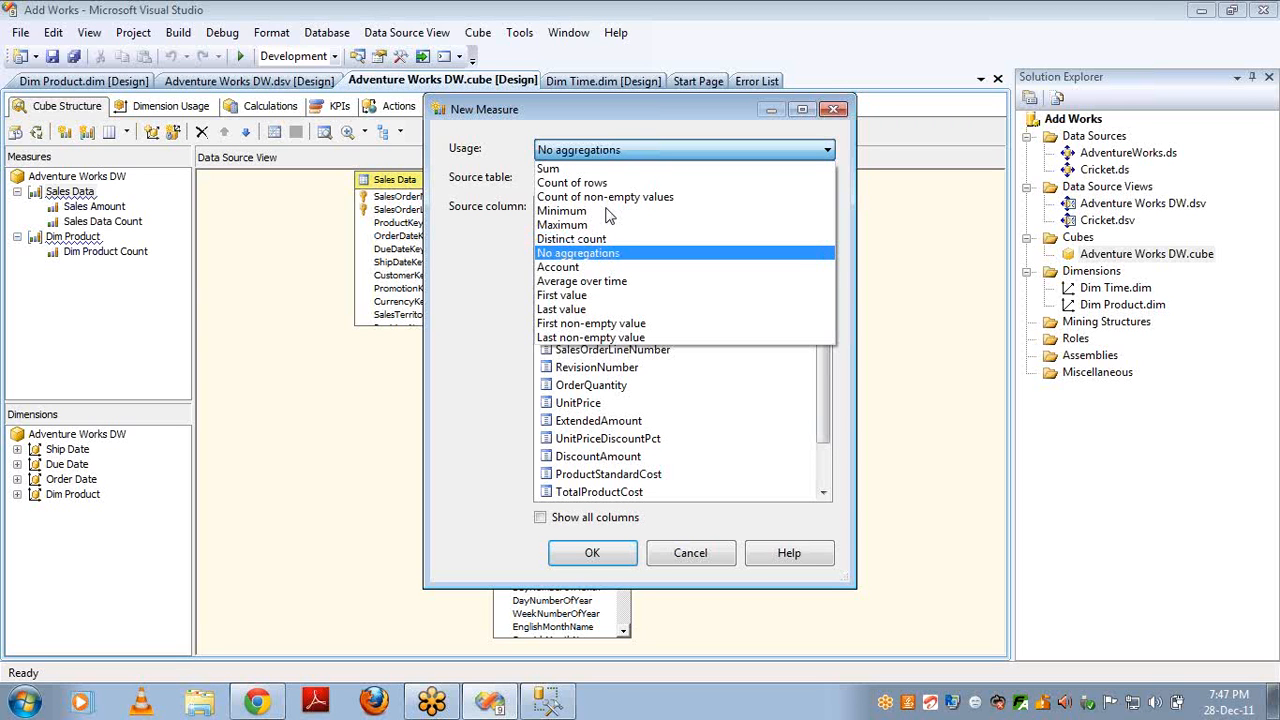
key(Down)
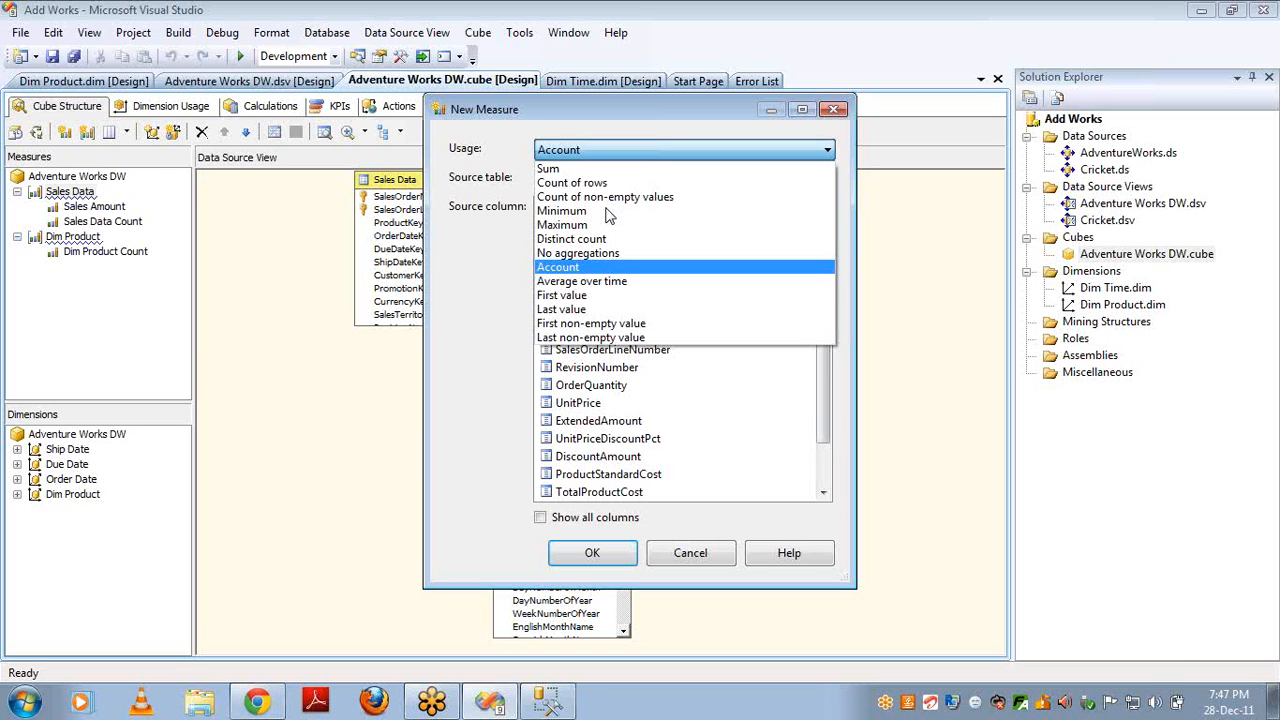
key(Down)
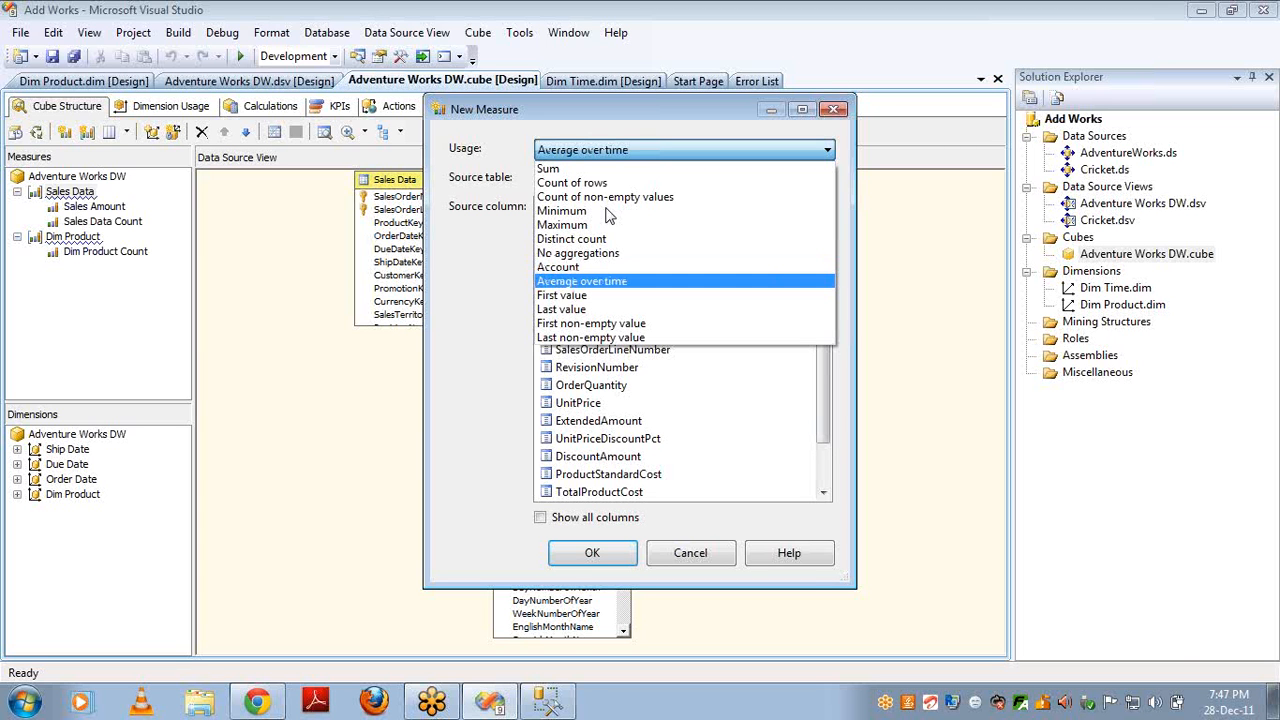
key(Down)
key(Down)
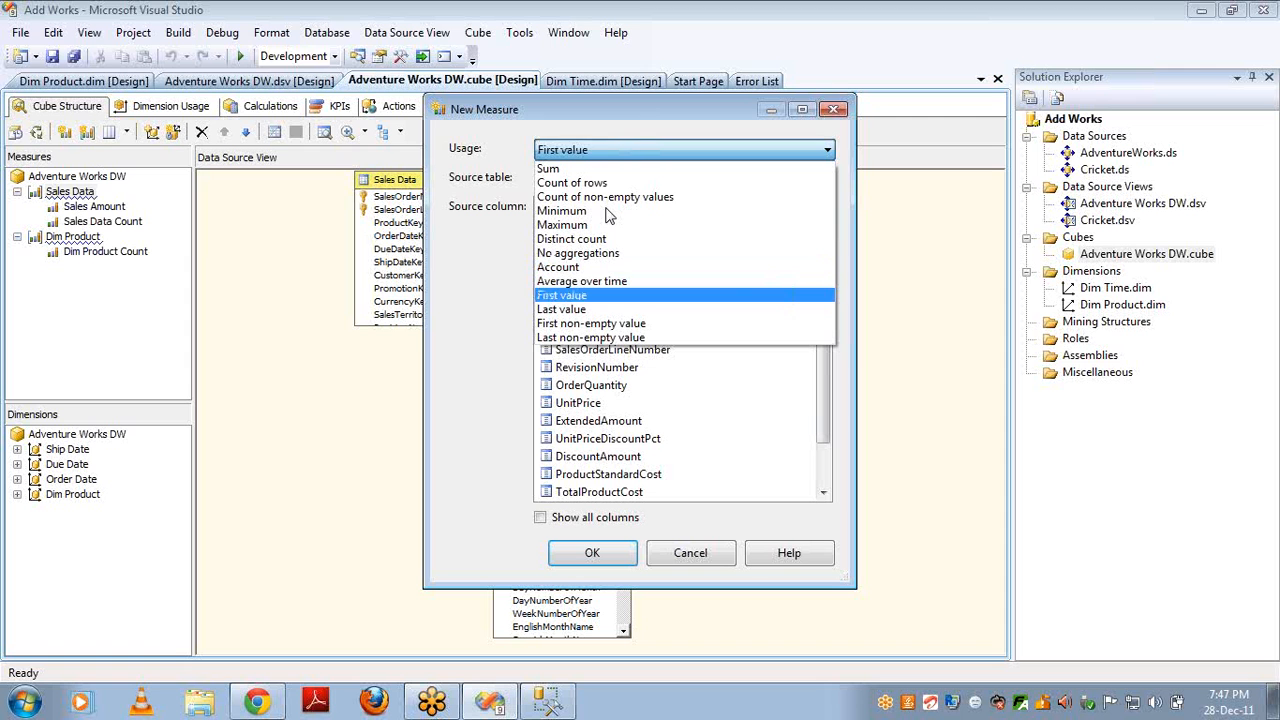
key(Down)
key(Down)
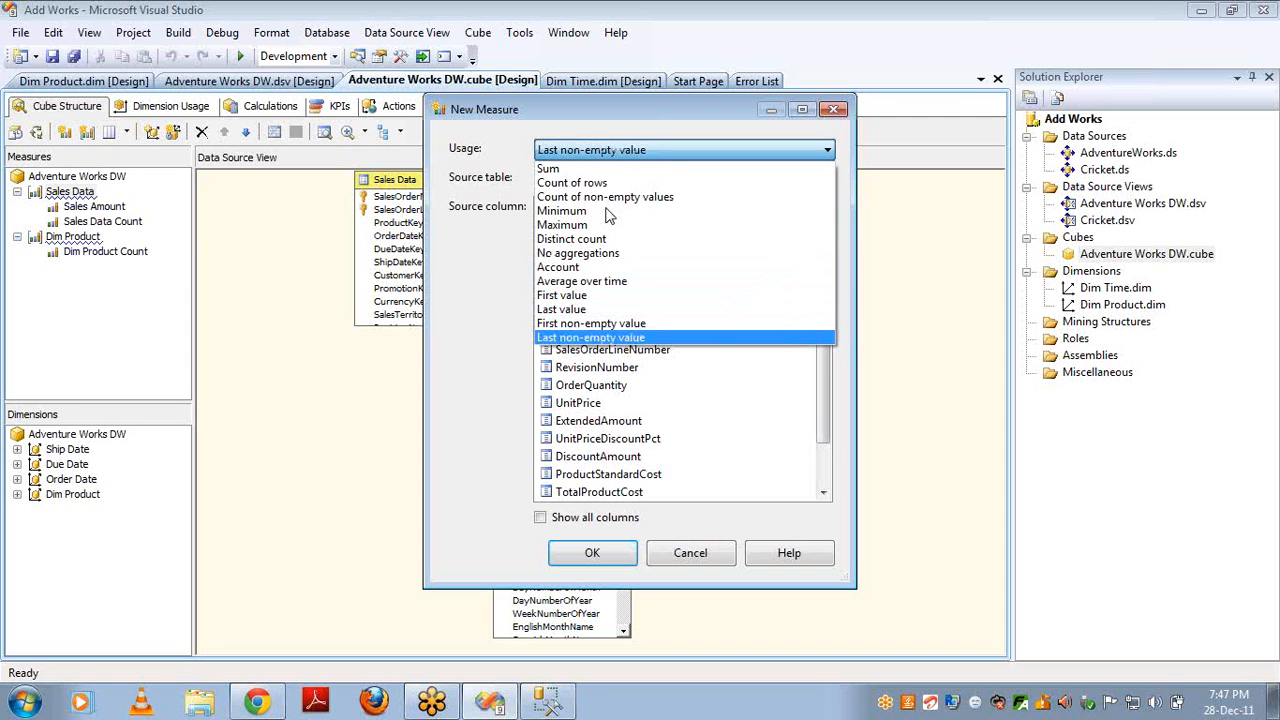
key(Up)
key(Up)
key(Up)
key(Down)
key(Down)
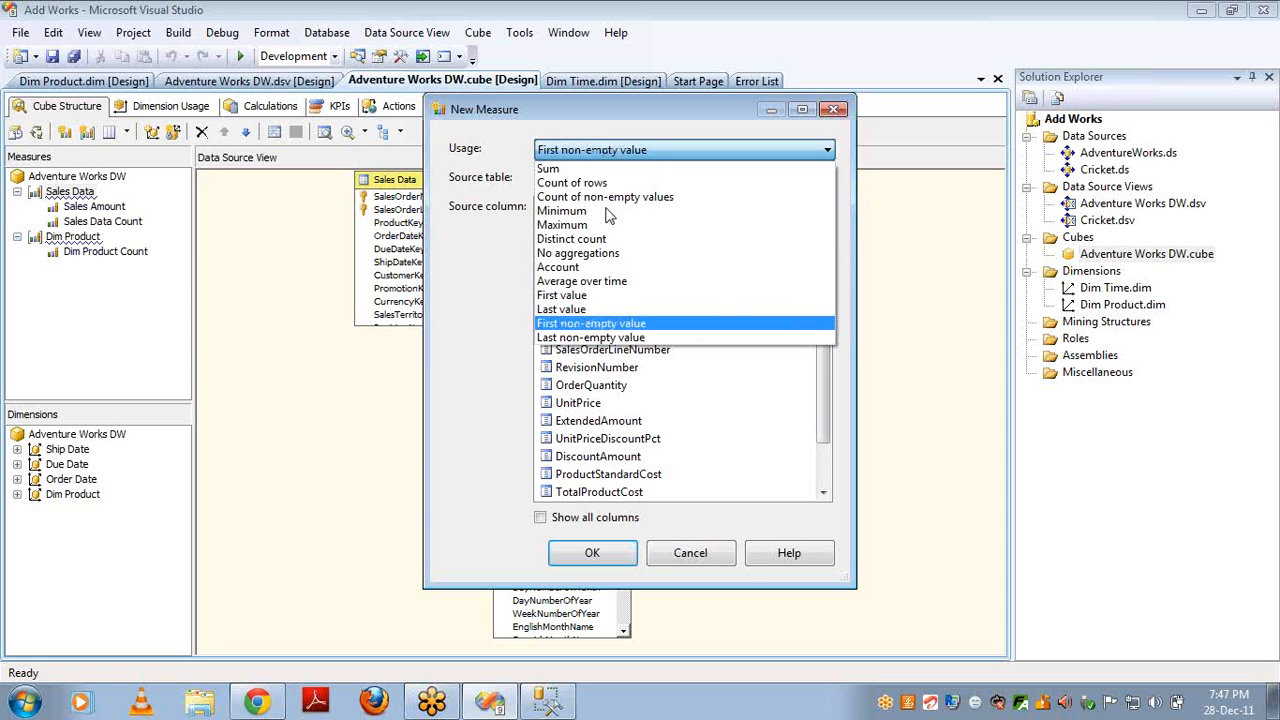
key(Down)
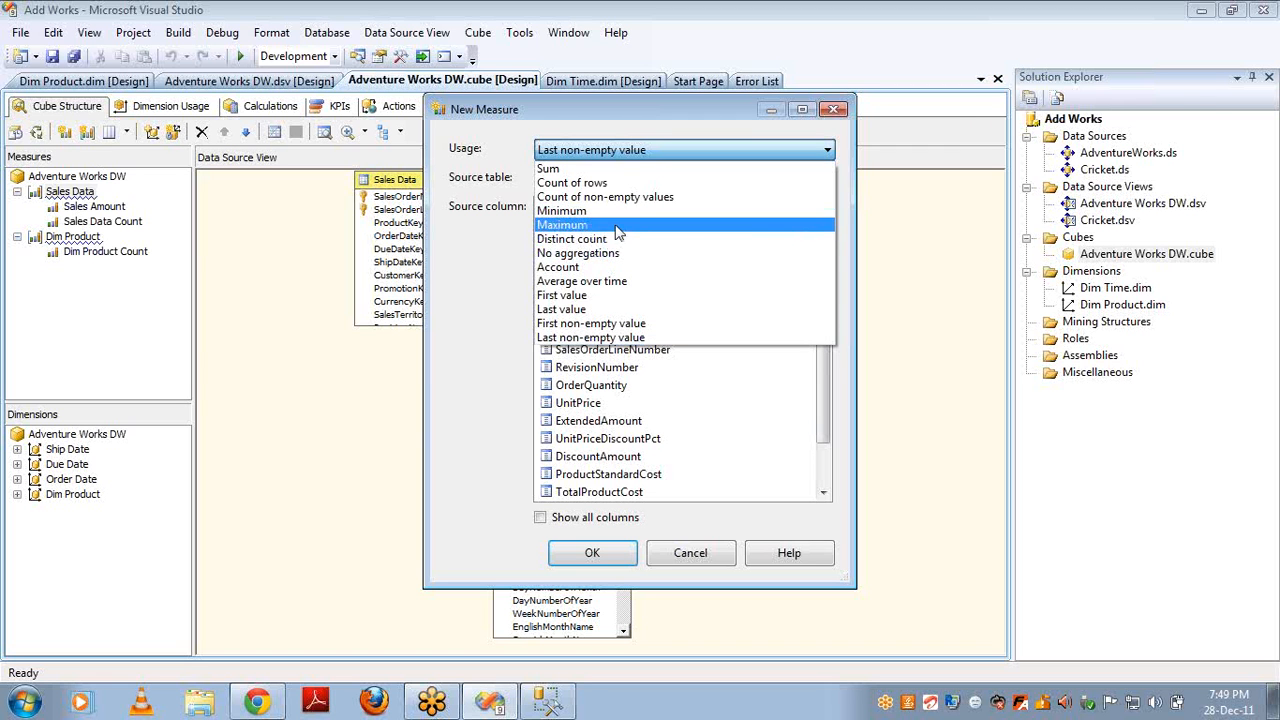
click(690, 560)
click(690, 556)
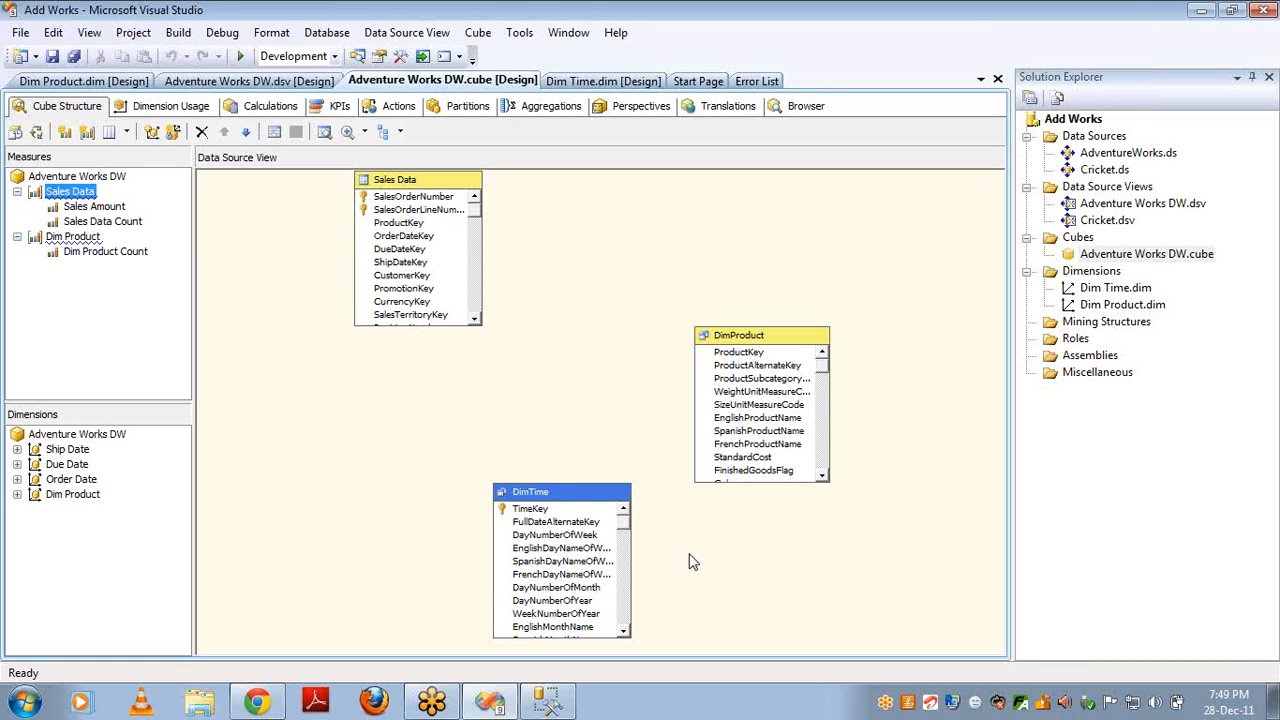
- In the cube's dimension usage, inspect the relationship between the Ship Date dimension and the Sales Data measure group, leaving it unedited
click(150, 110)
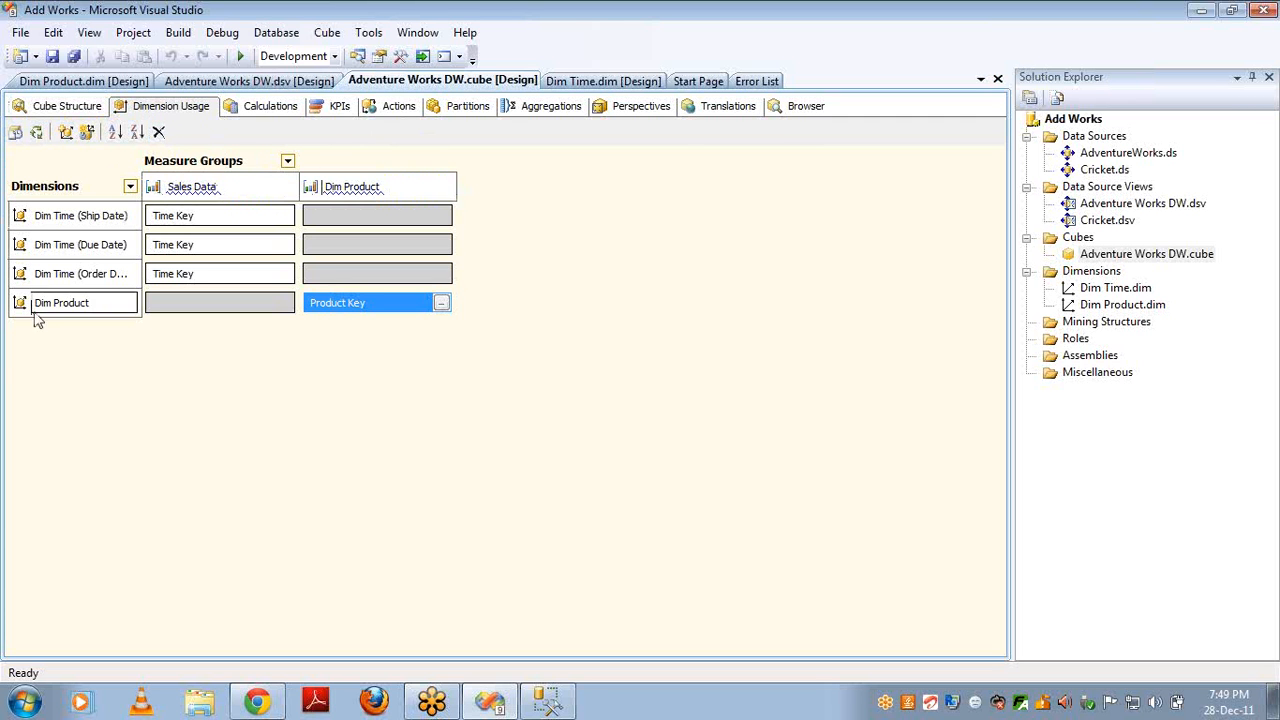
click(278, 220)
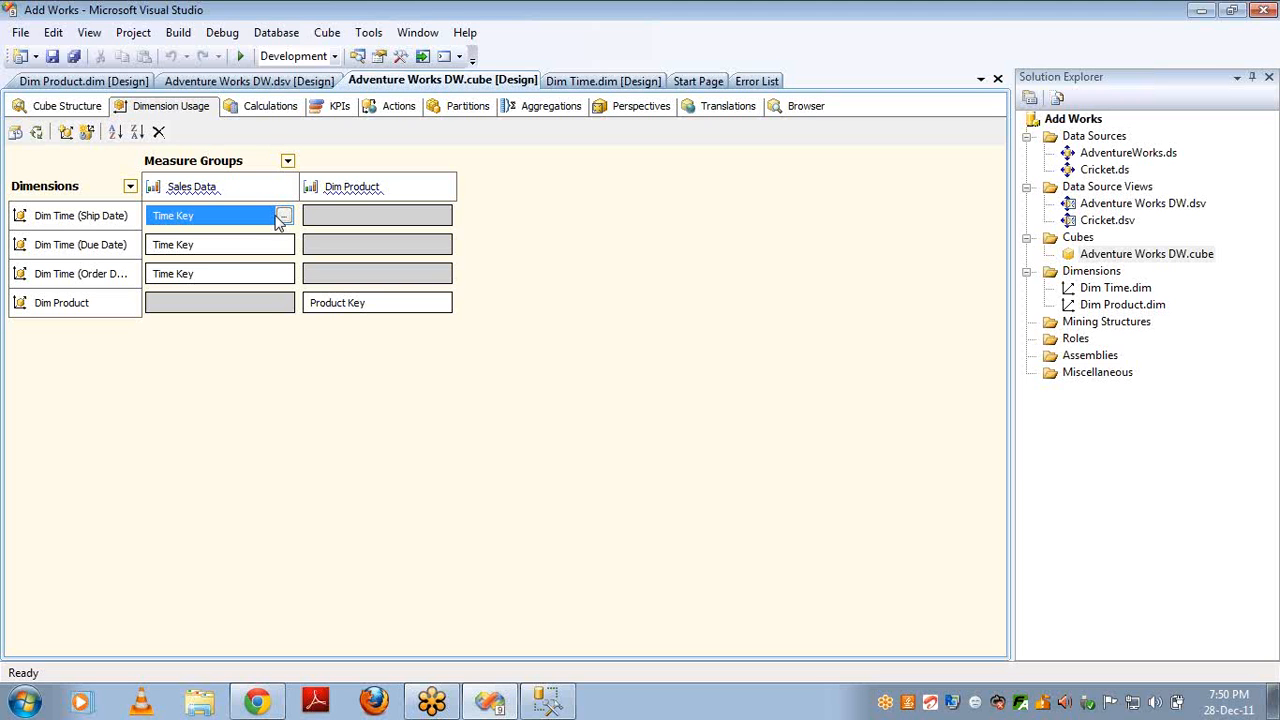
click(284, 216)
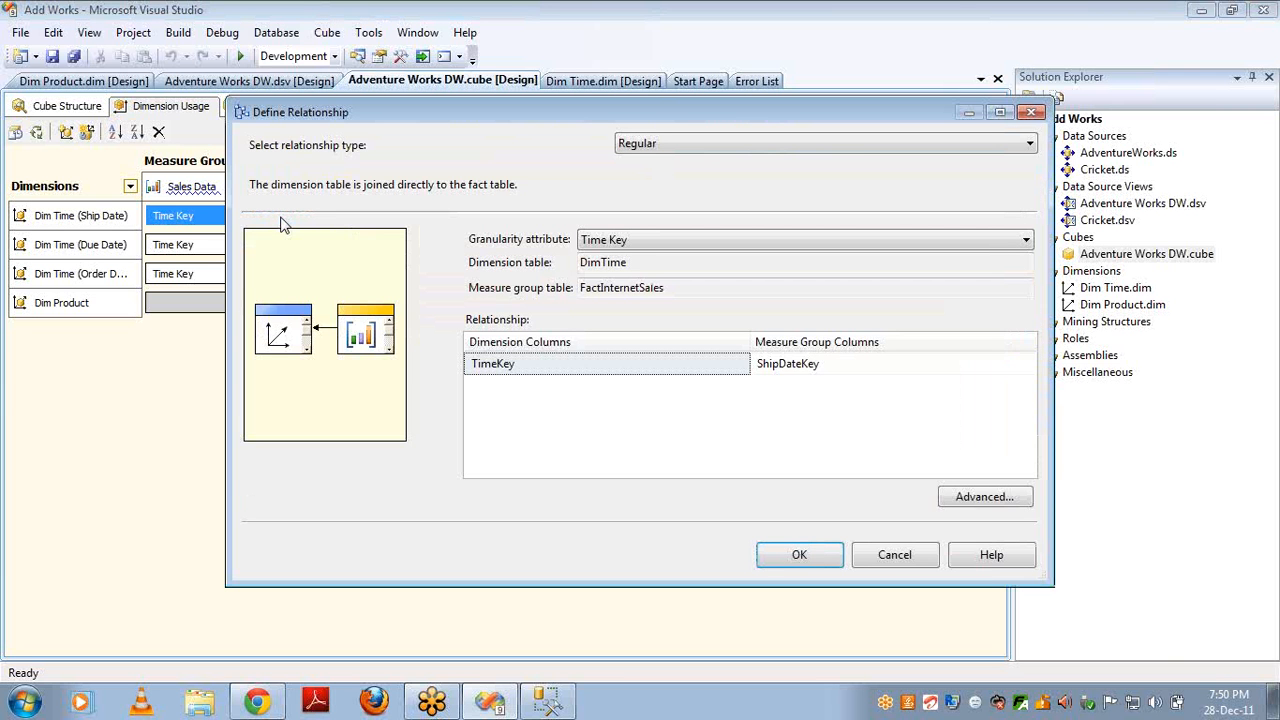
click(885, 556)
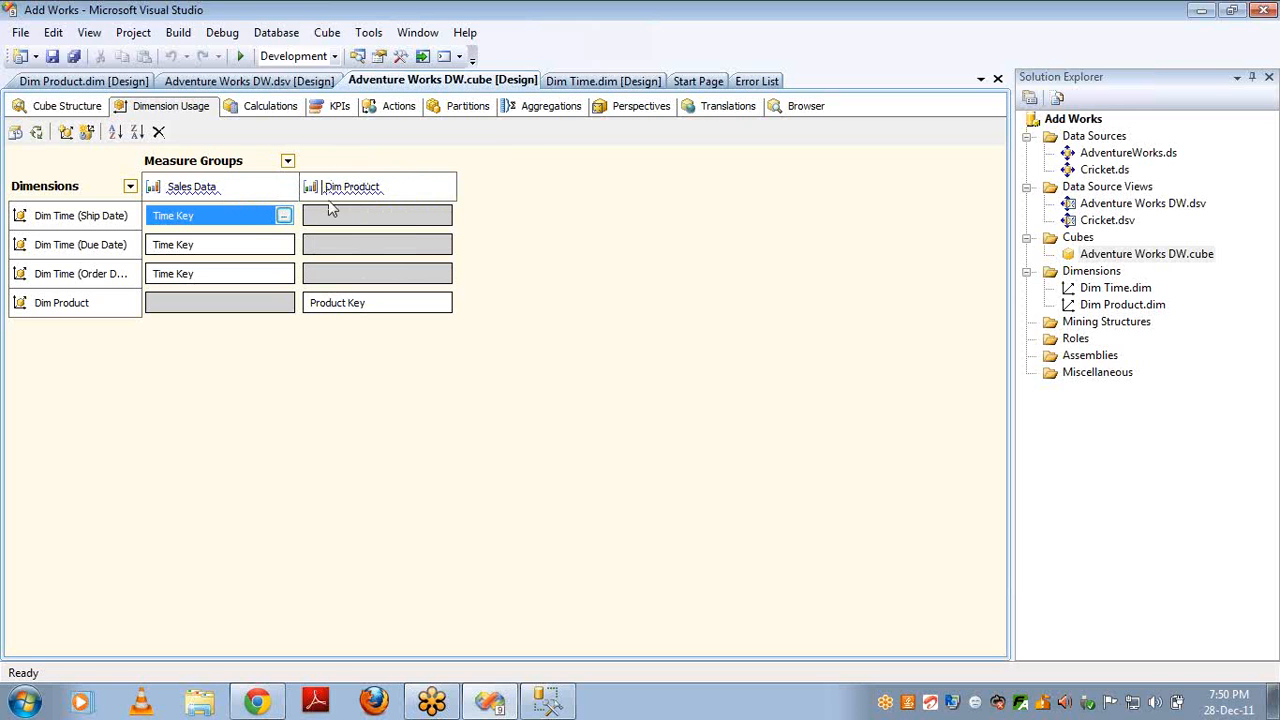
- Compare the product counts by color in the cube browser with the Dim Product dimension's relationship to the Dim Product measure group
click(378, 217)
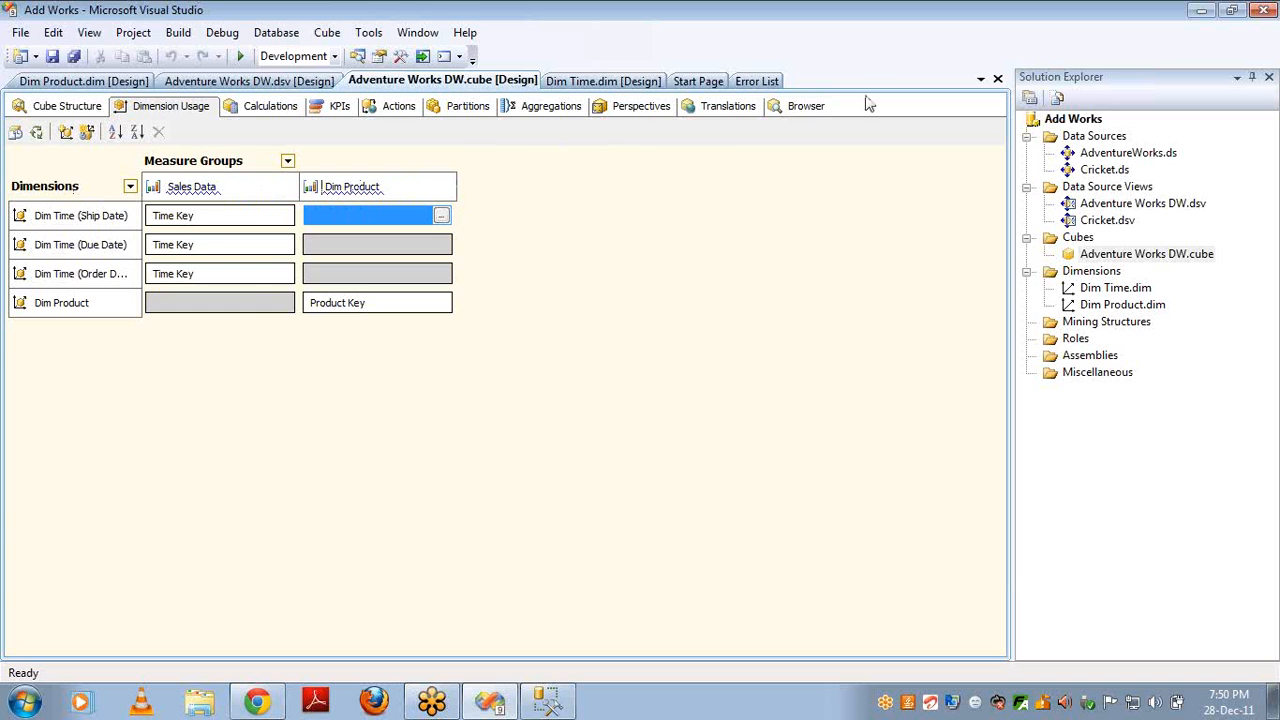
click(806, 106)
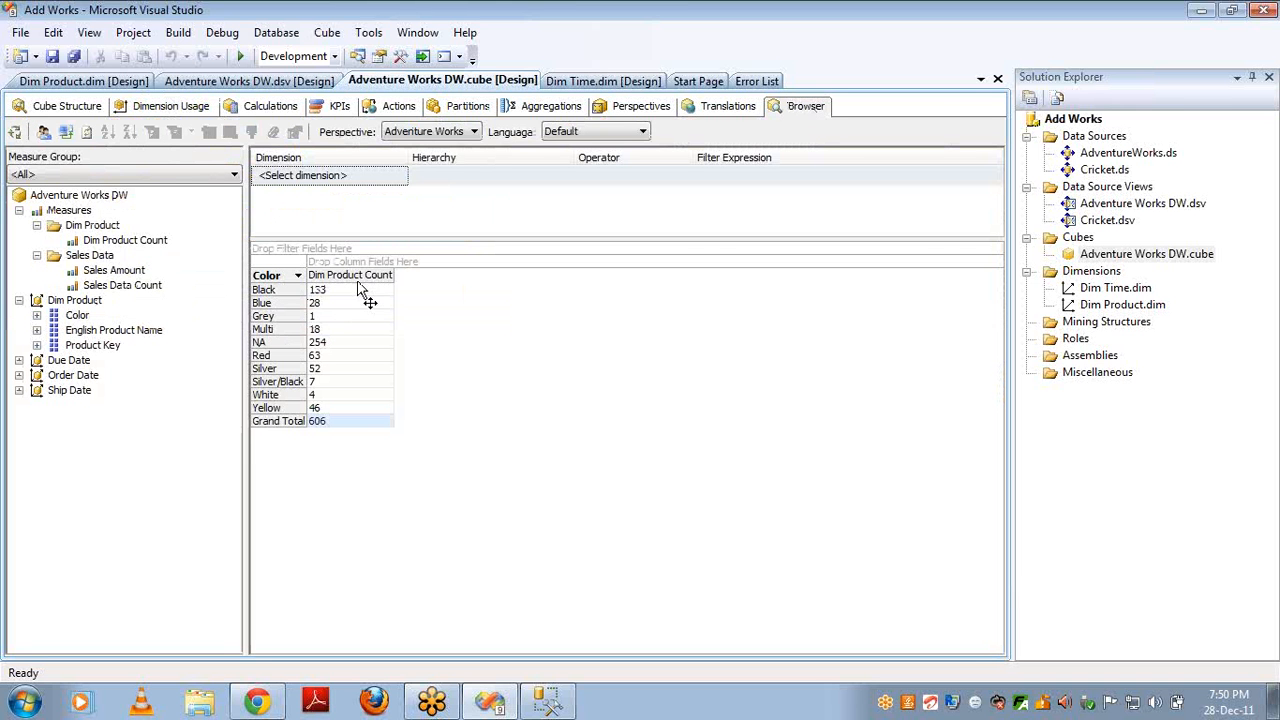
click(170, 107)
click(63, 303)
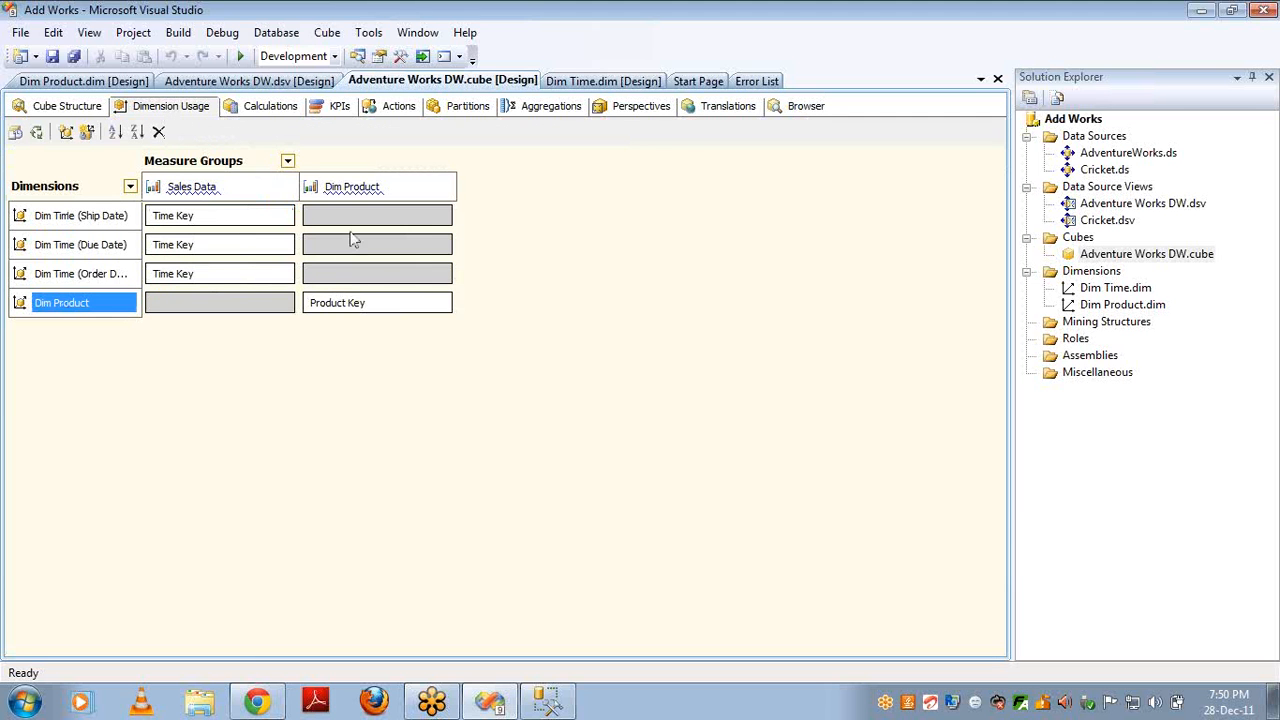
click(342, 188)
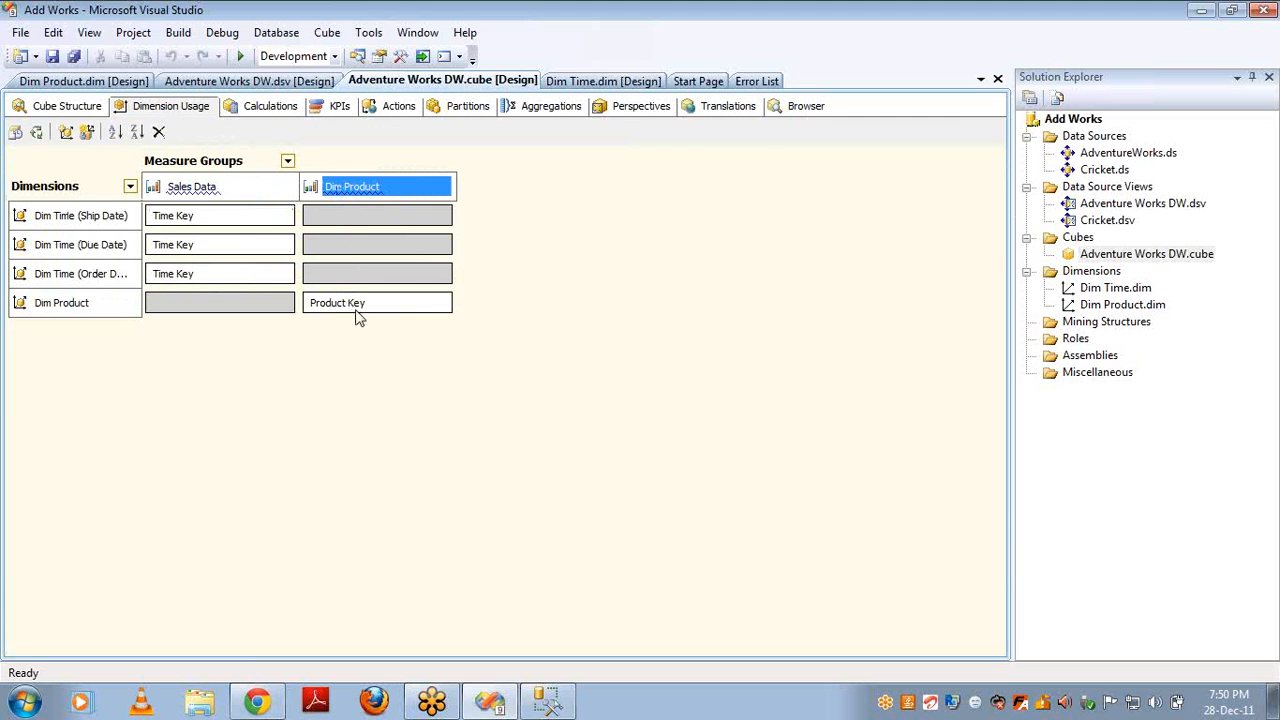
- In the cube browser, break down Dim Product Count by Due Date.Calendar Year in rows instead of Color
click(795, 106)
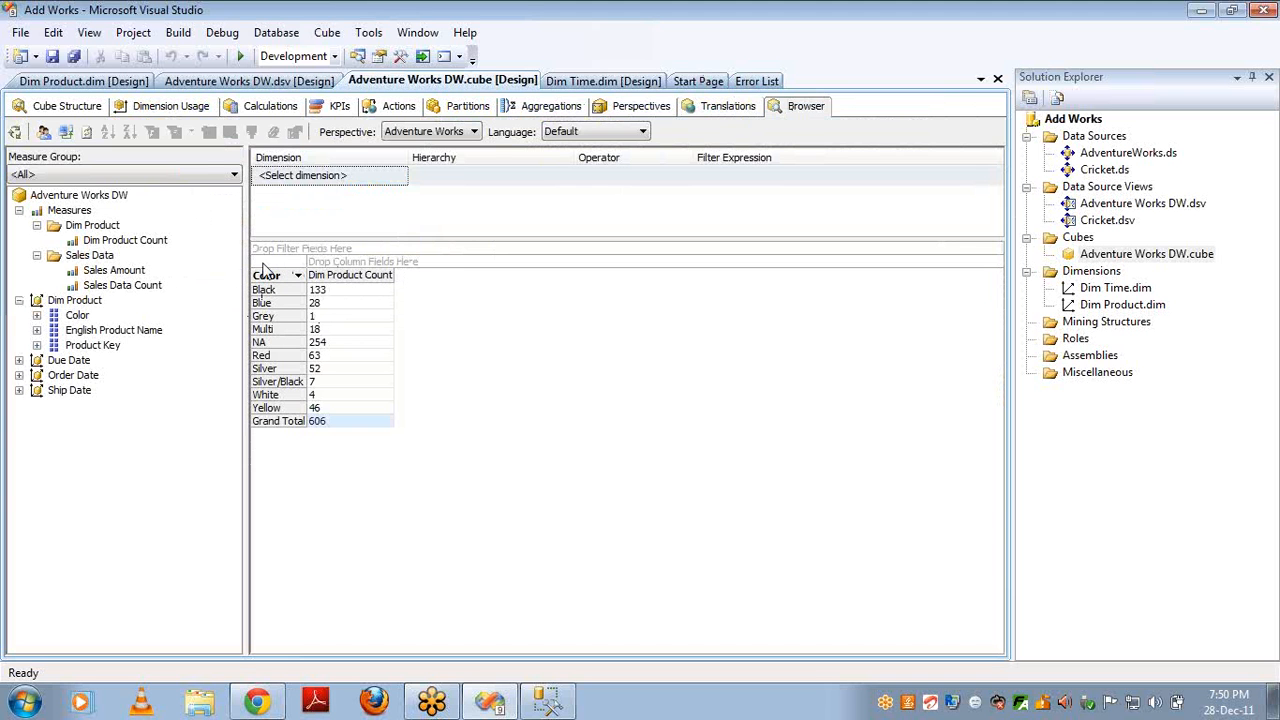
click(20, 300)
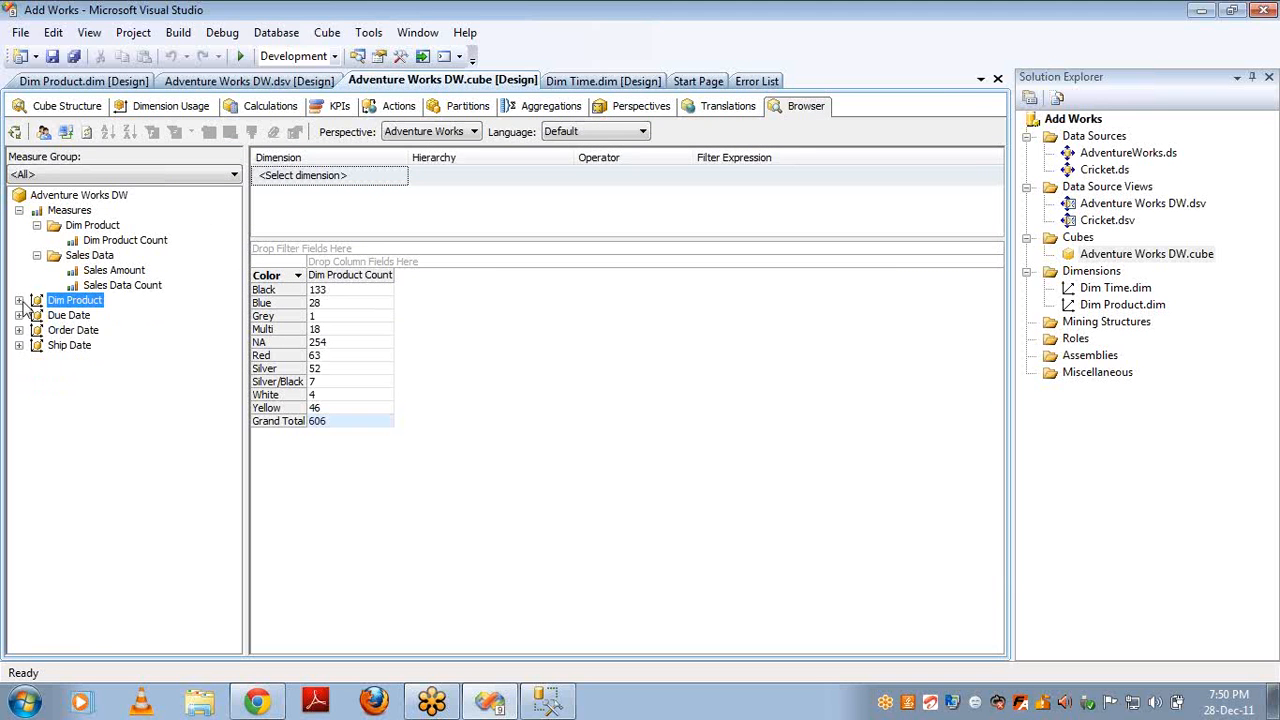
click(20, 316)
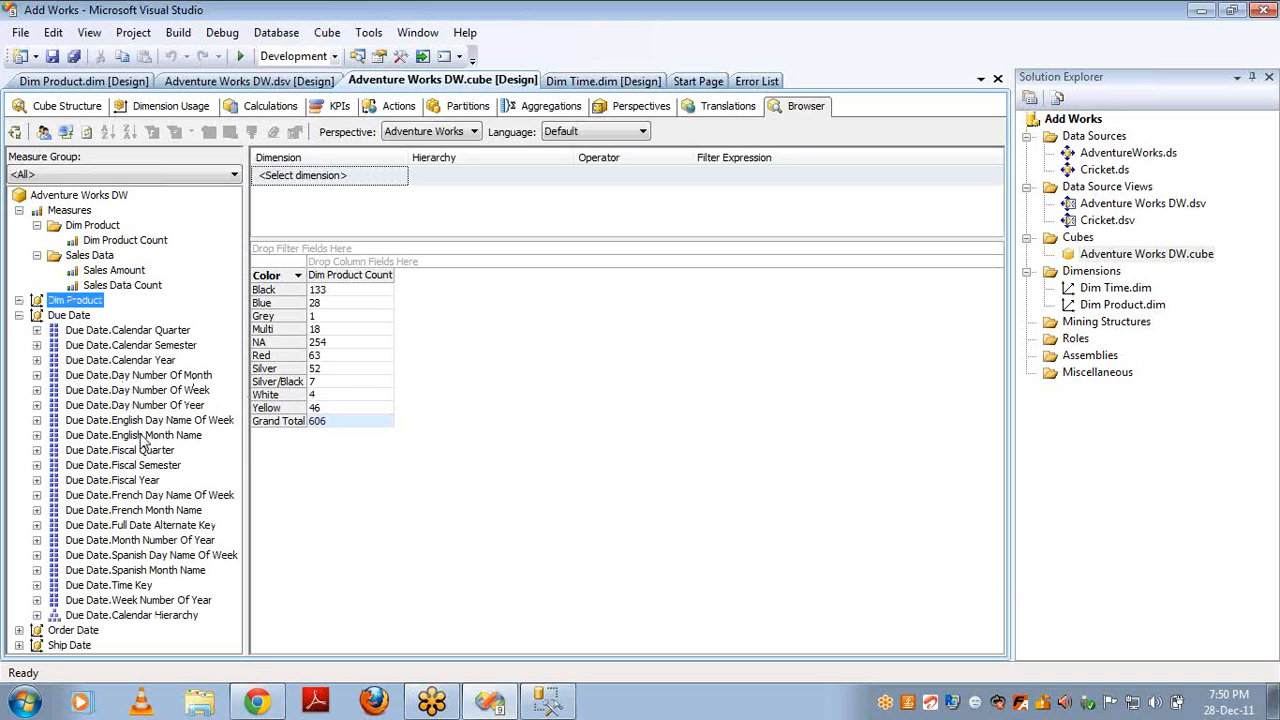
drag(137, 360, 186, 296)
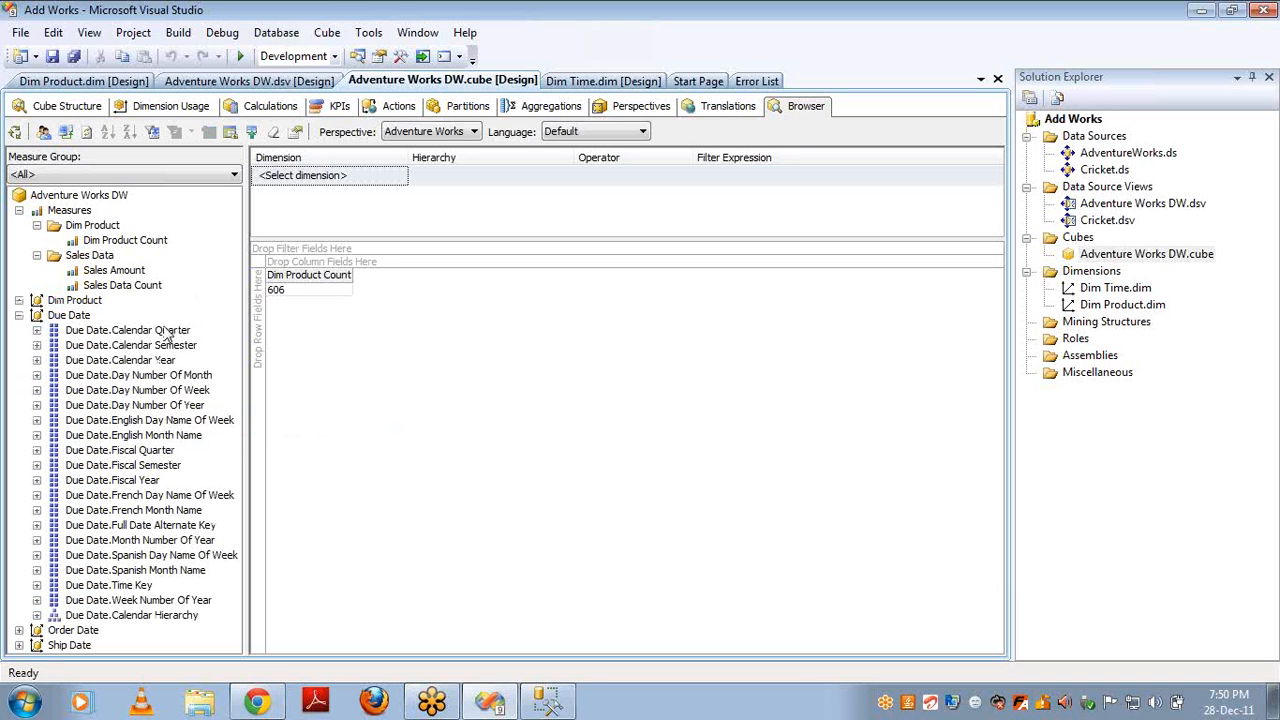
drag(162, 360, 257, 358)
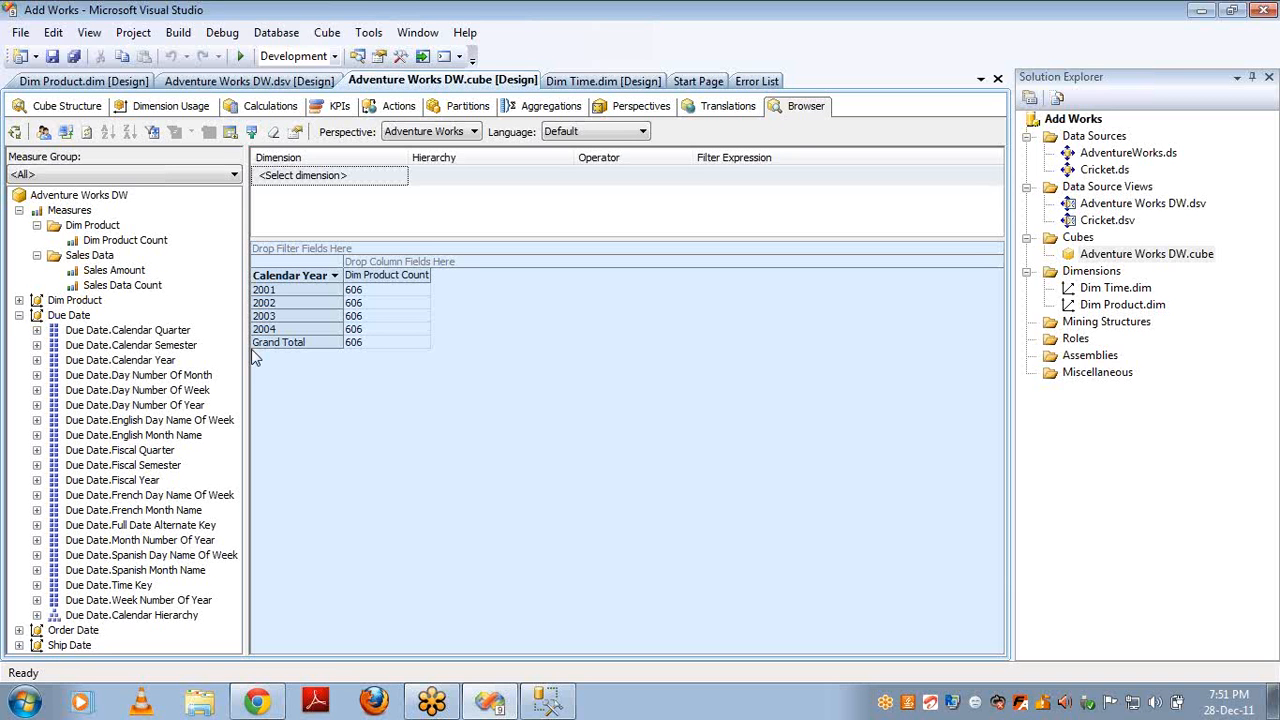
- Review the dimension usage of both measure groups and inspect the relationship between Ship Date and the Dim Product measure group
click(168, 106)
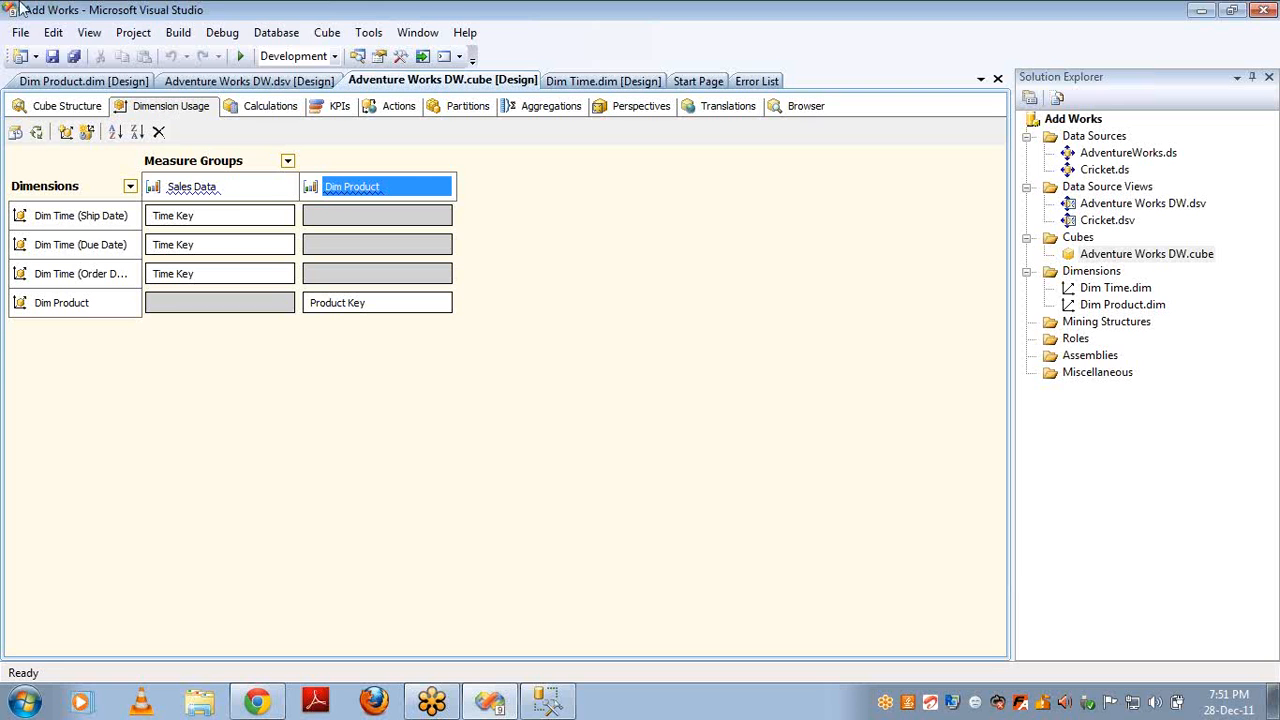
click(200, 187)
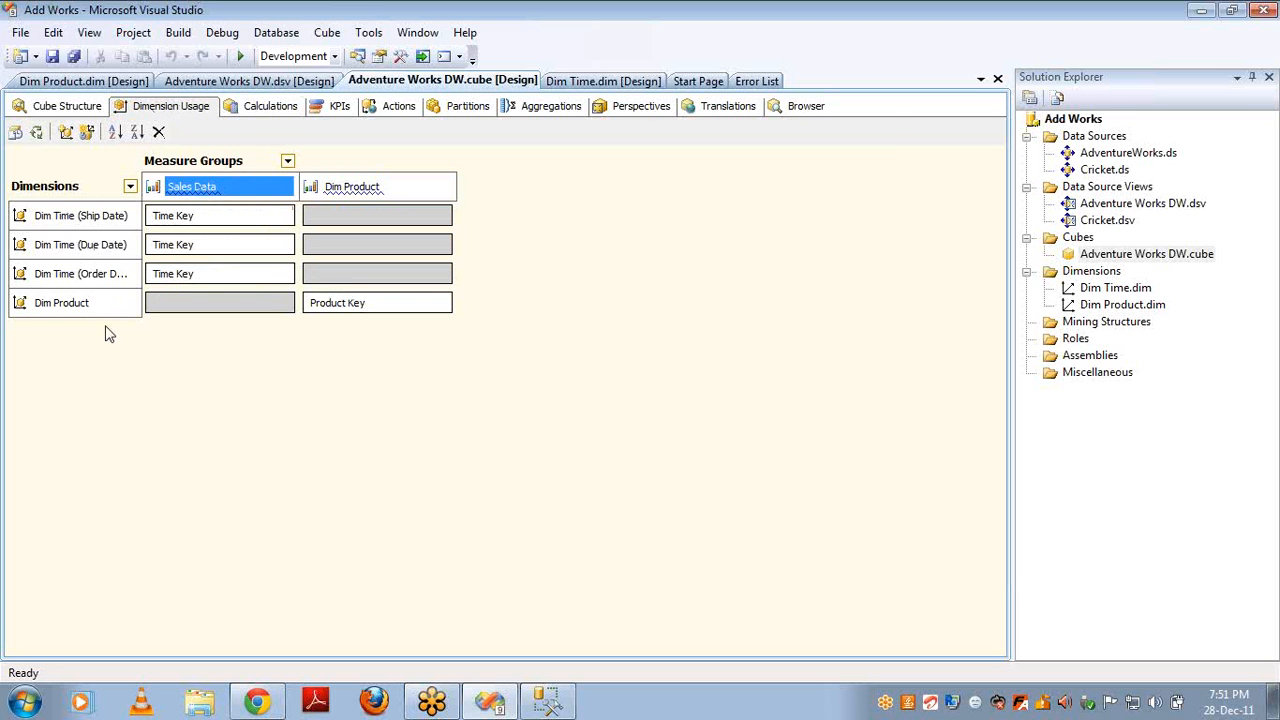
click(86, 307)
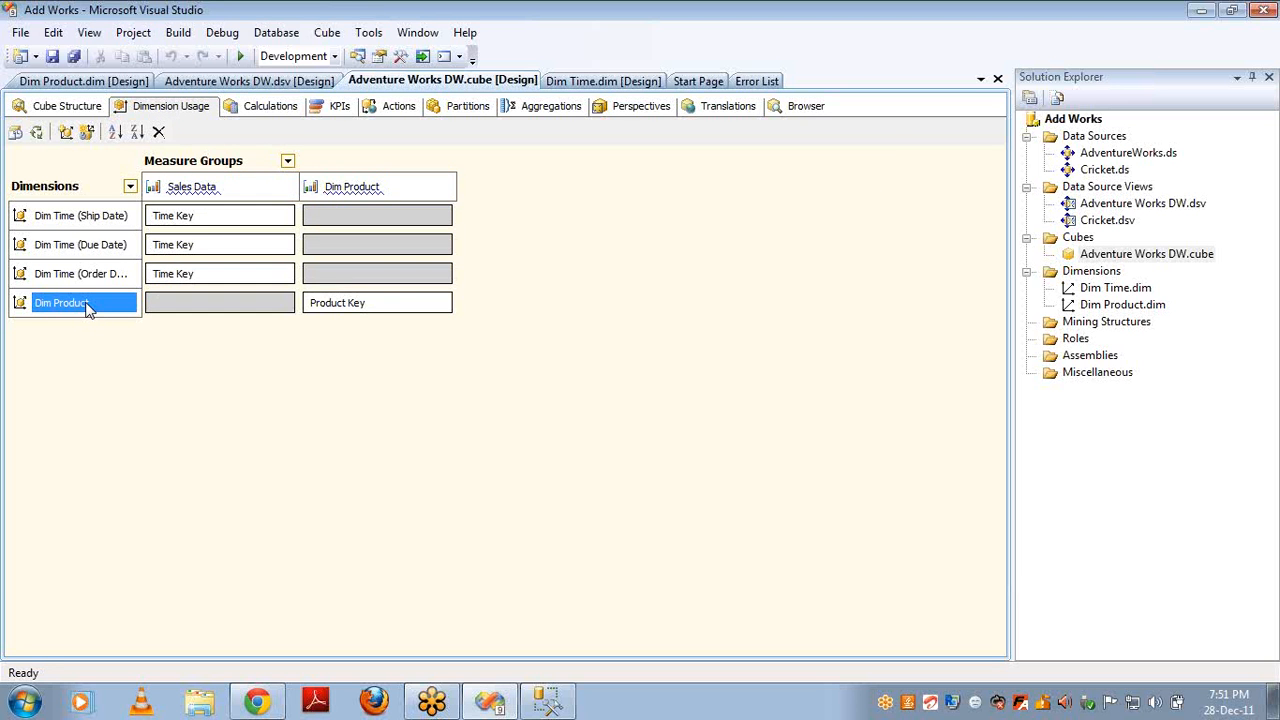
click(371, 186)
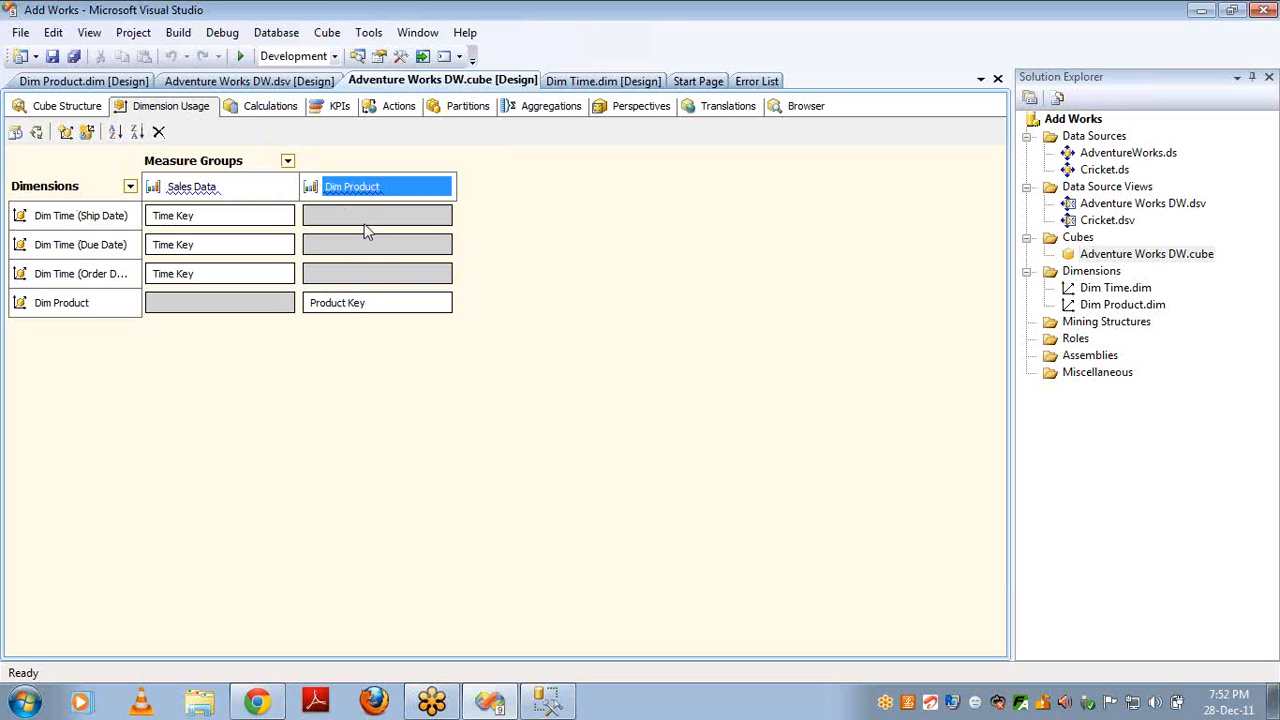
click(430, 219)
click(445, 216)
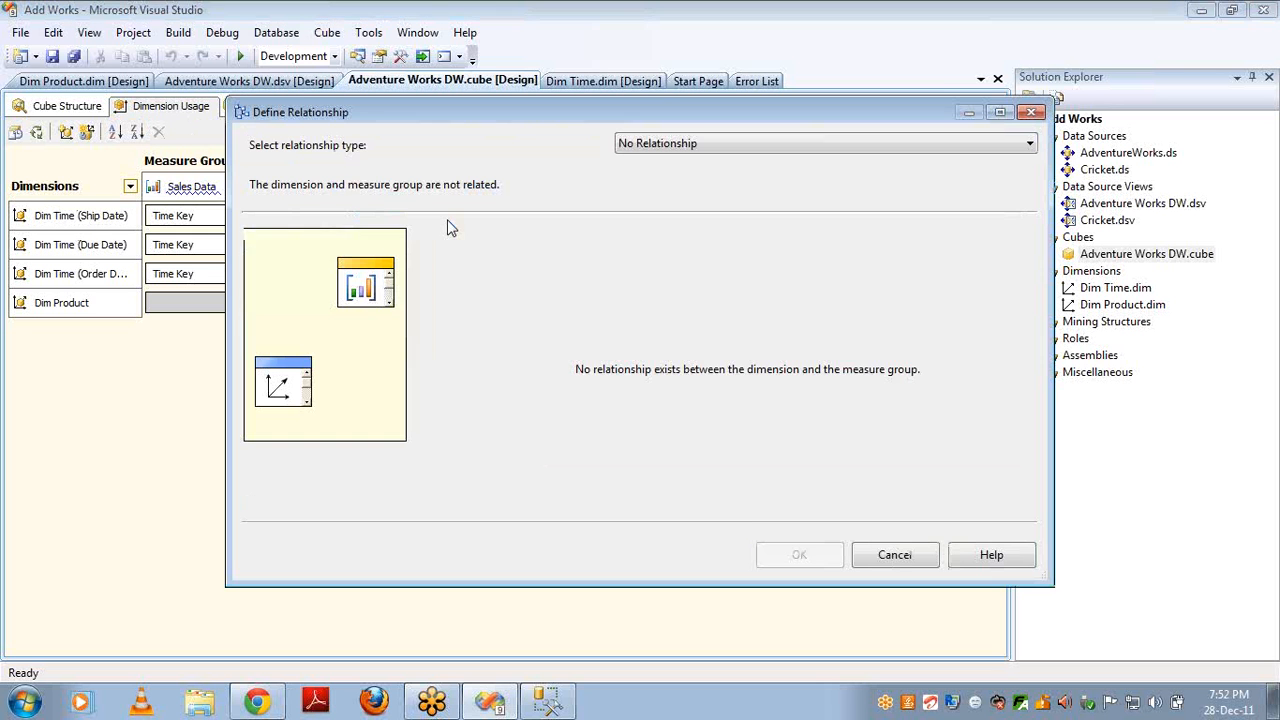
click(909, 555)
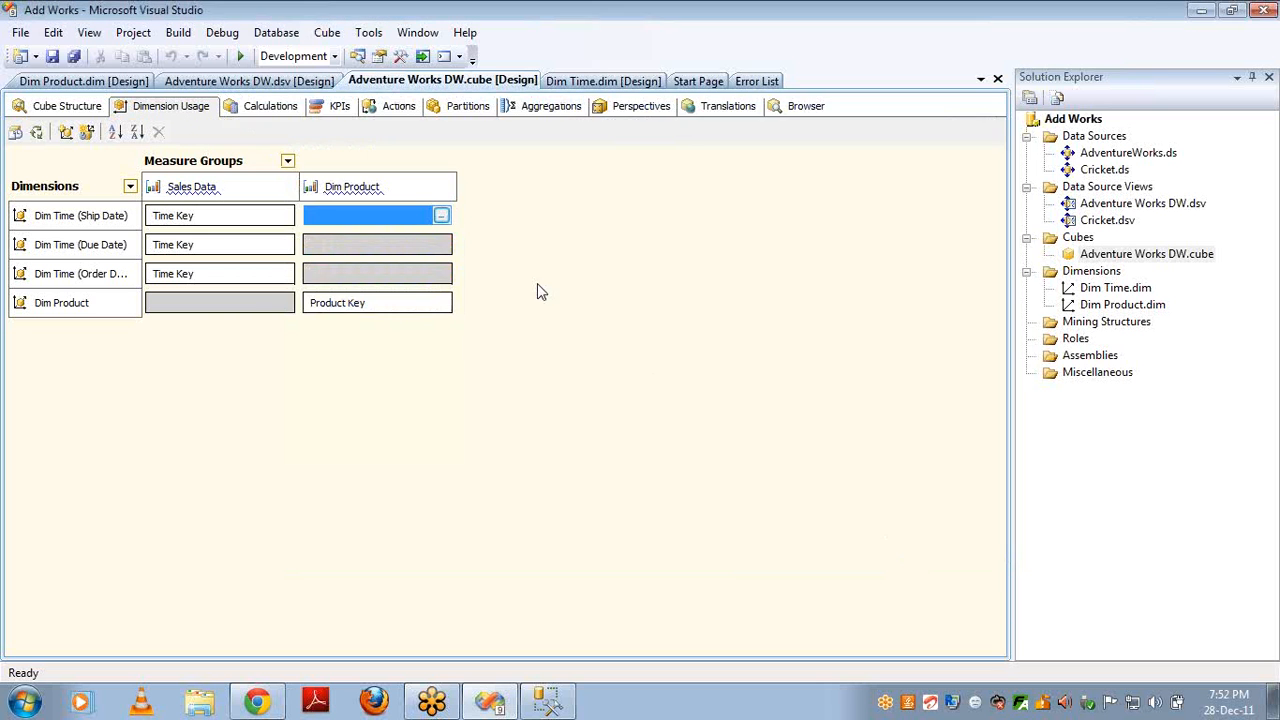
- Set the relationship type between the Ship Date dimension and the Dim Product measure group to No Relationship
click(441, 218)
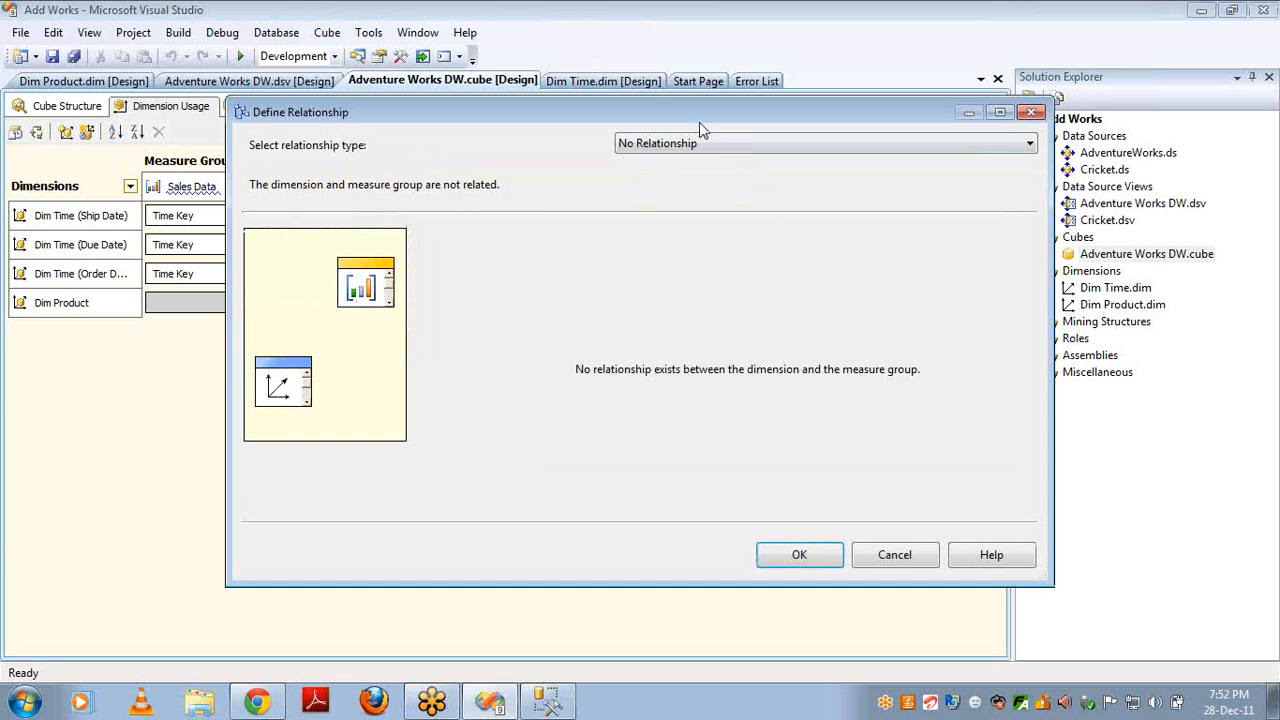
click(712, 146)
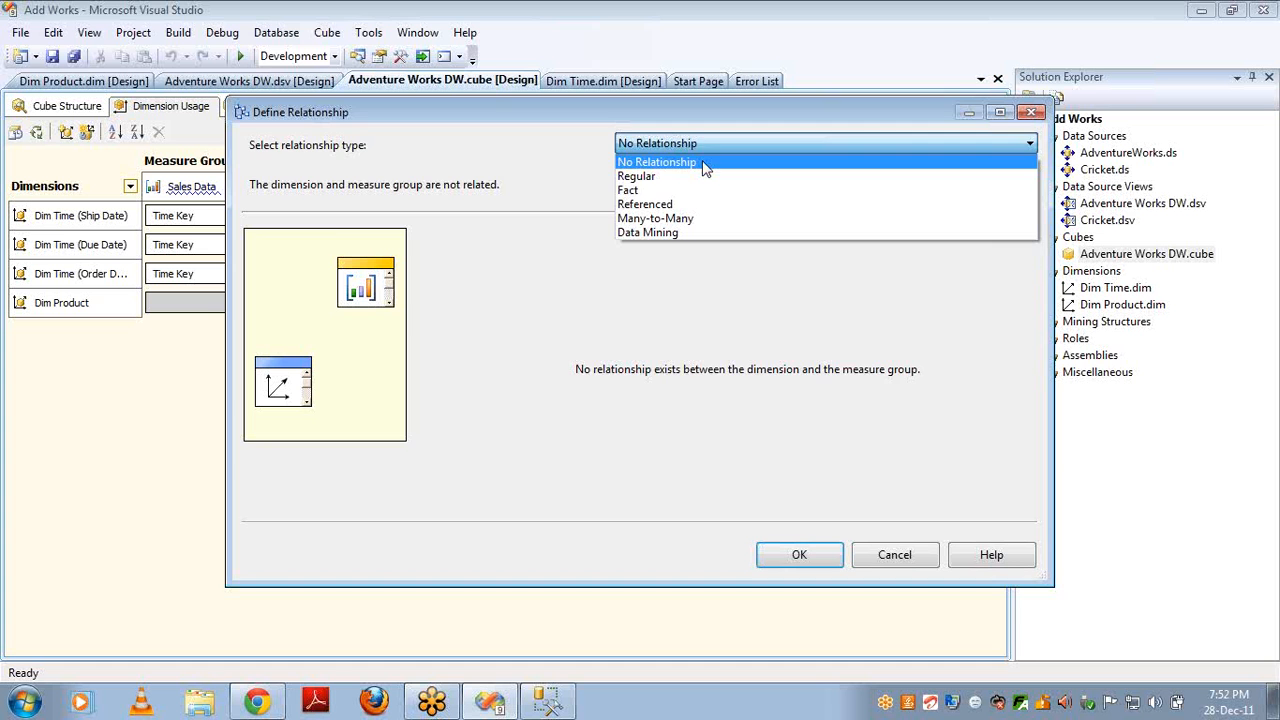
click(705, 168)
click(800, 560)
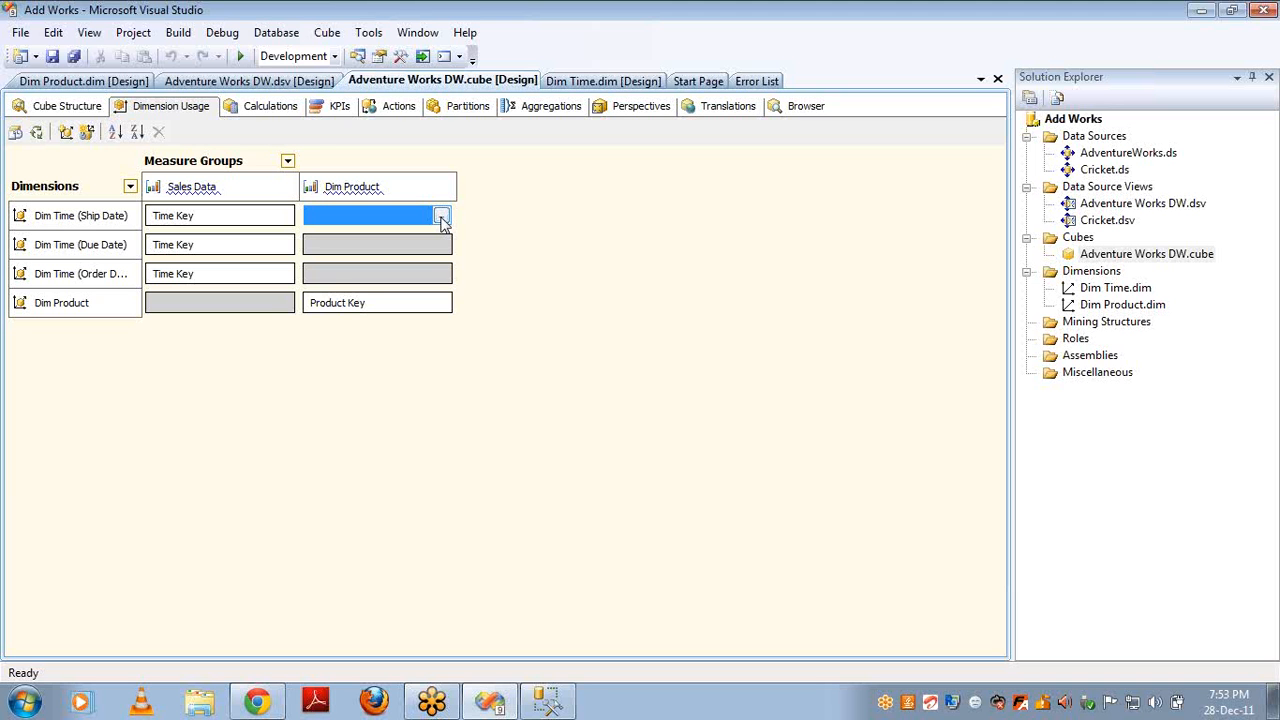
- Review the relationship types offered for Ship Date and the Dim Product measure group, from Regular to Data Mining, and cancel the definition
click(441, 217)
click(737, 146)
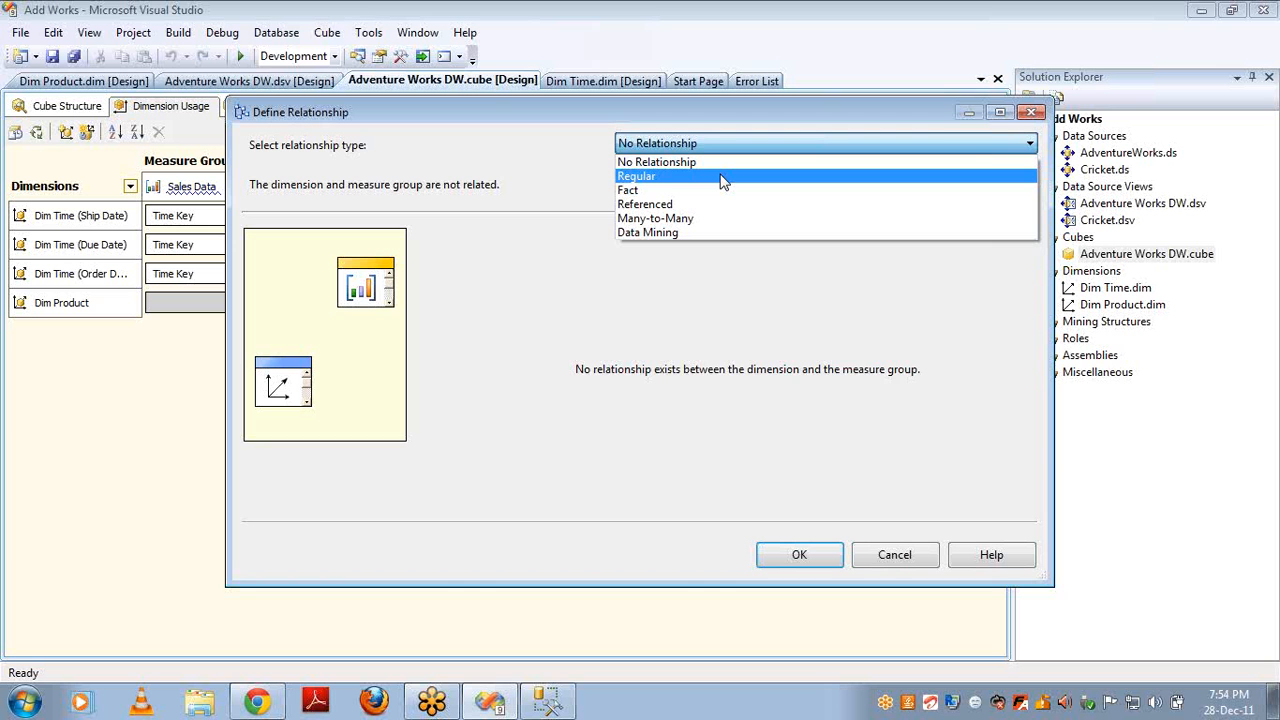
click(892, 552)
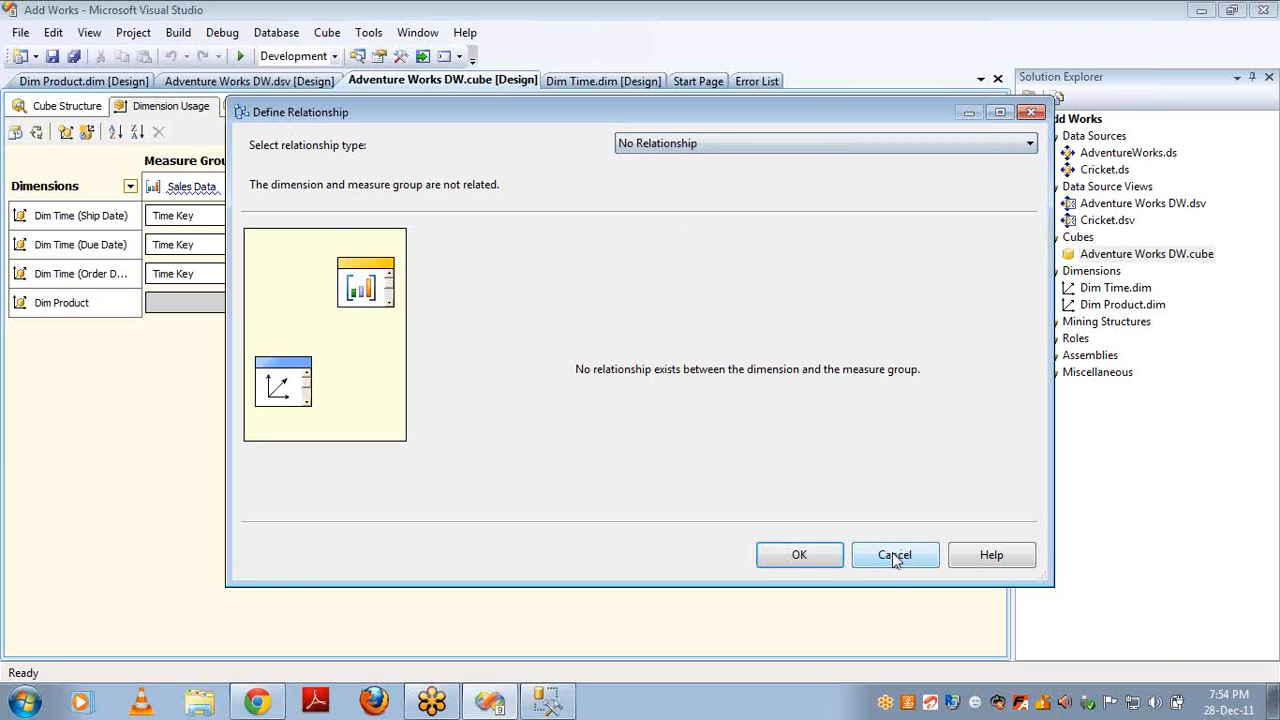
- Leave the relationship definition and review the Dim Product measure group and dimension in the cube structure
click(891, 565)
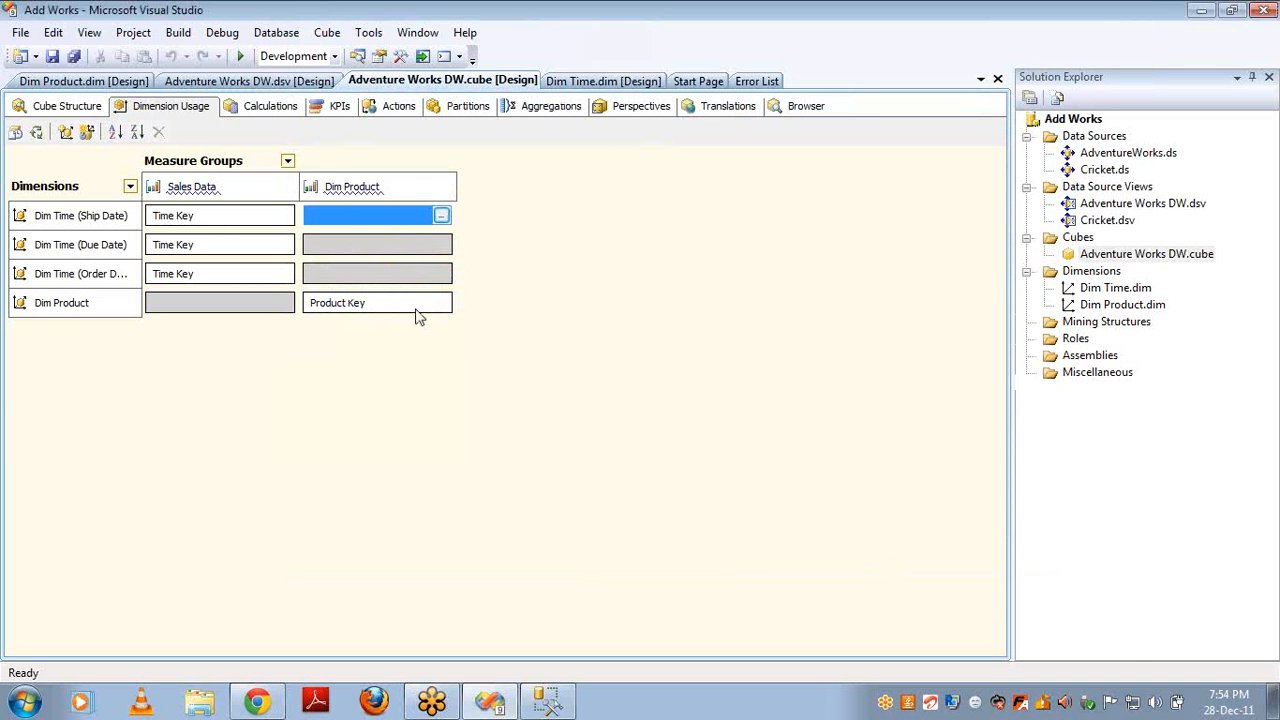
click(67, 108)
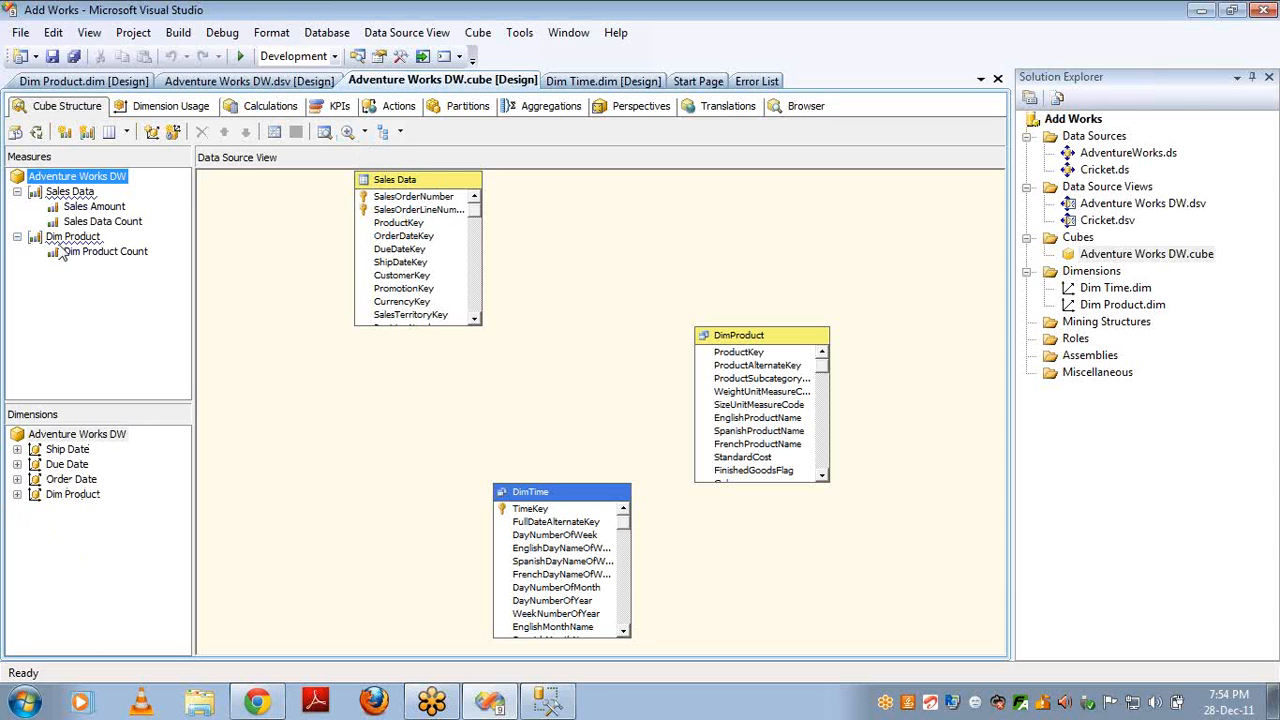
click(18, 238)
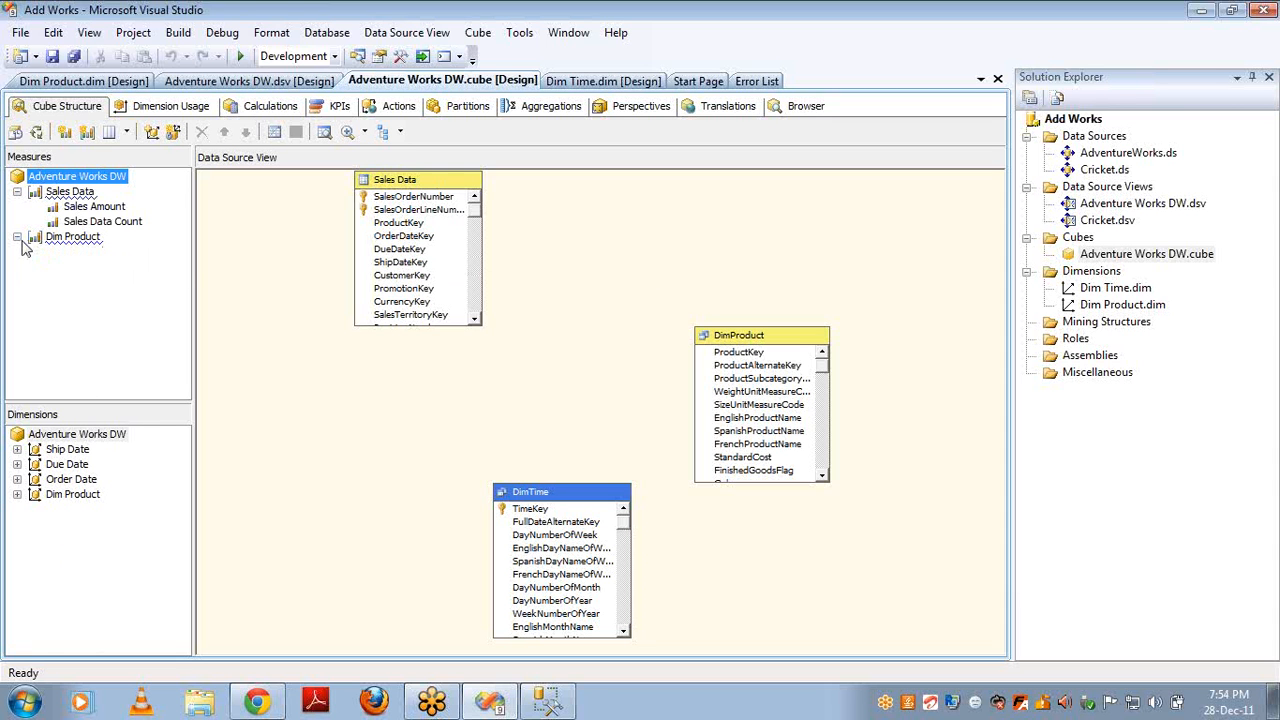
click(56, 496)
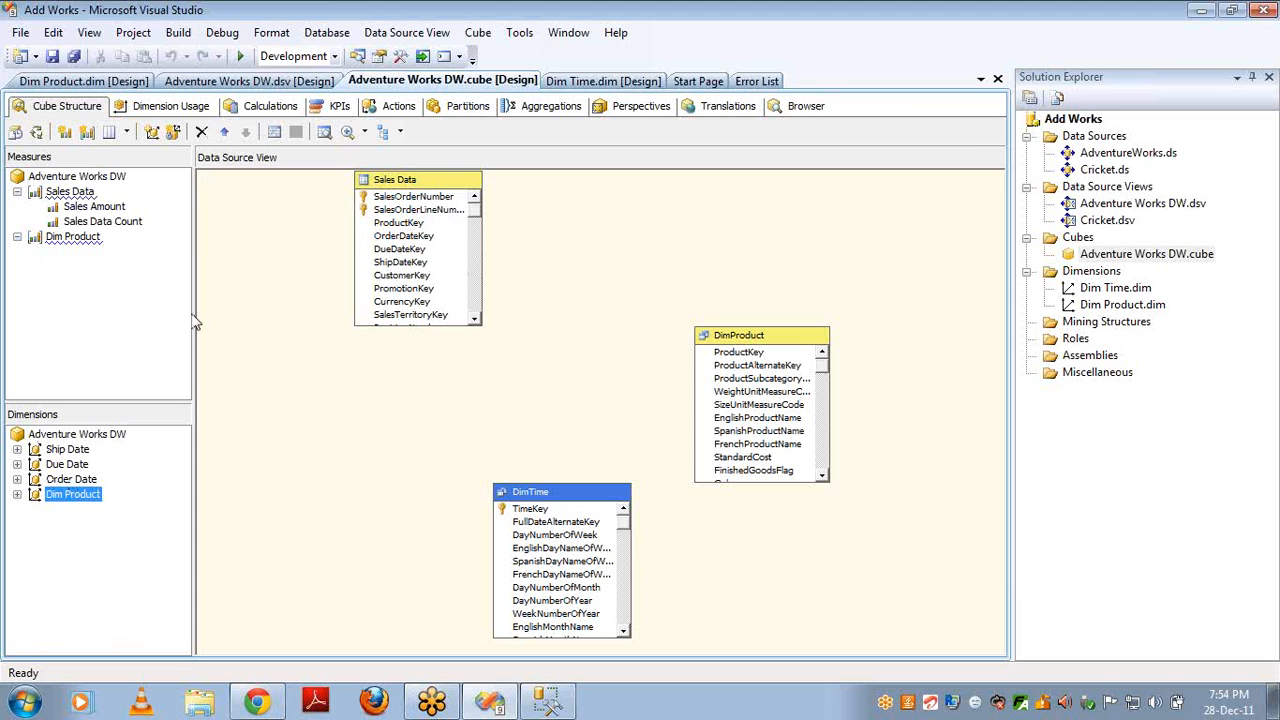
- Inspect the relationship defined between the Dim Product dimension and the Dim Product measure group in the dimension usage
click(157, 108)
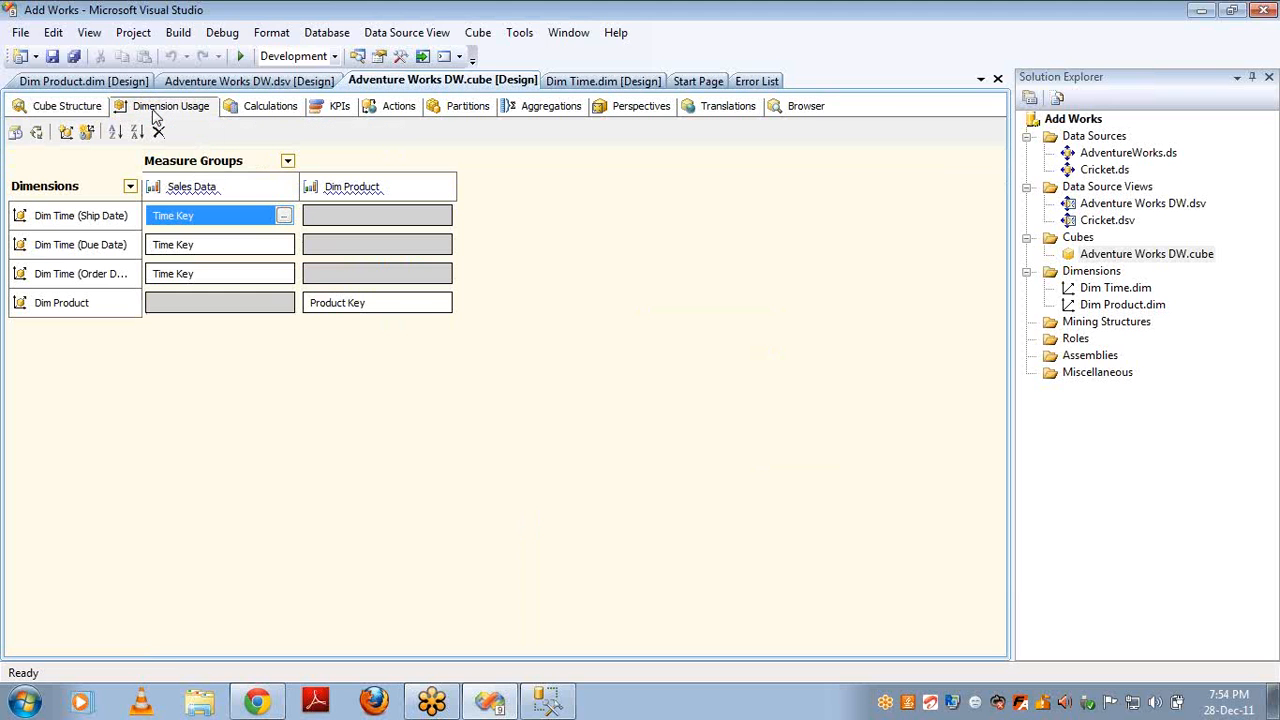
click(448, 308)
click(441, 303)
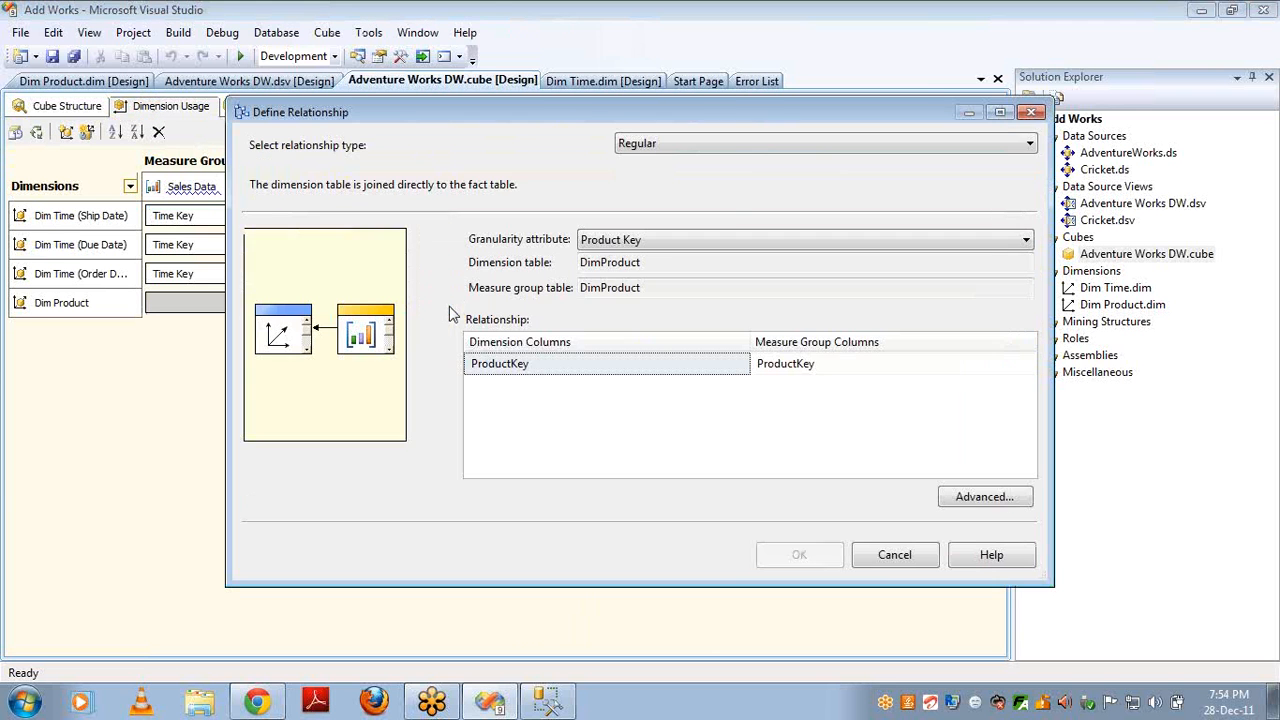
click(887, 555)
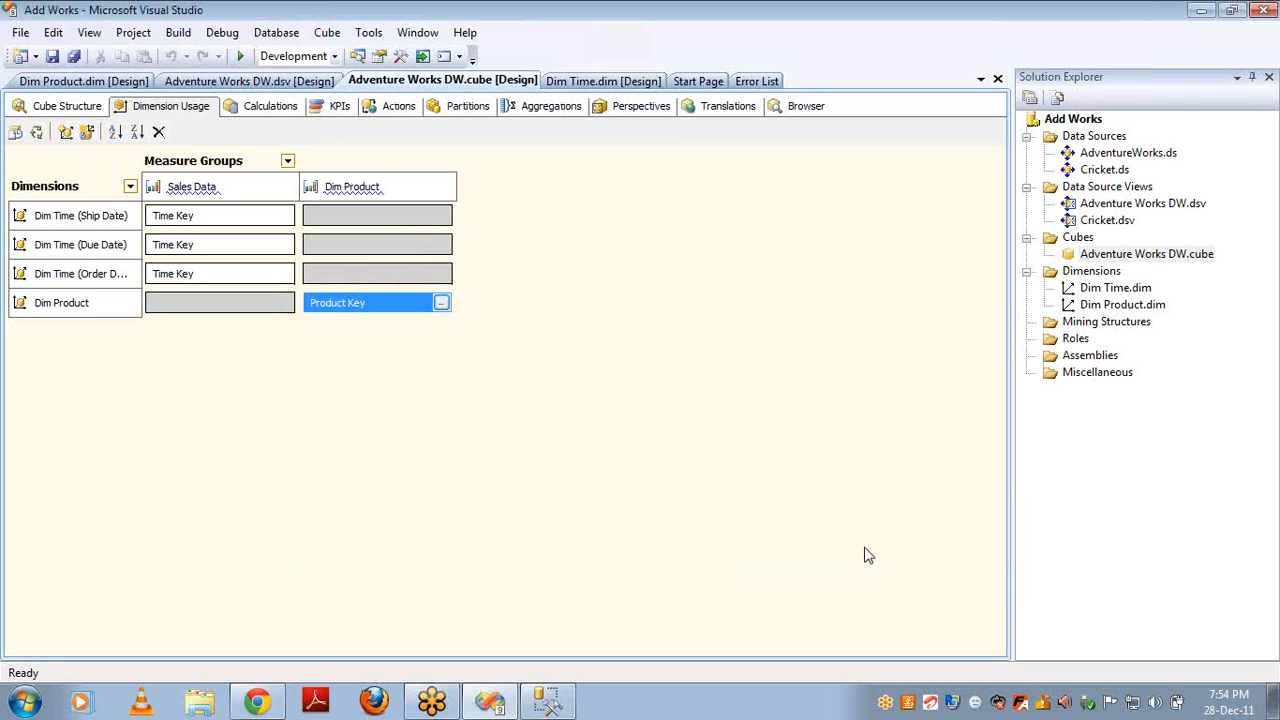
- Review the relationship type choices for Ship Date and the Dim Product measure group once more, and cancel the definition
double_click(444, 216)
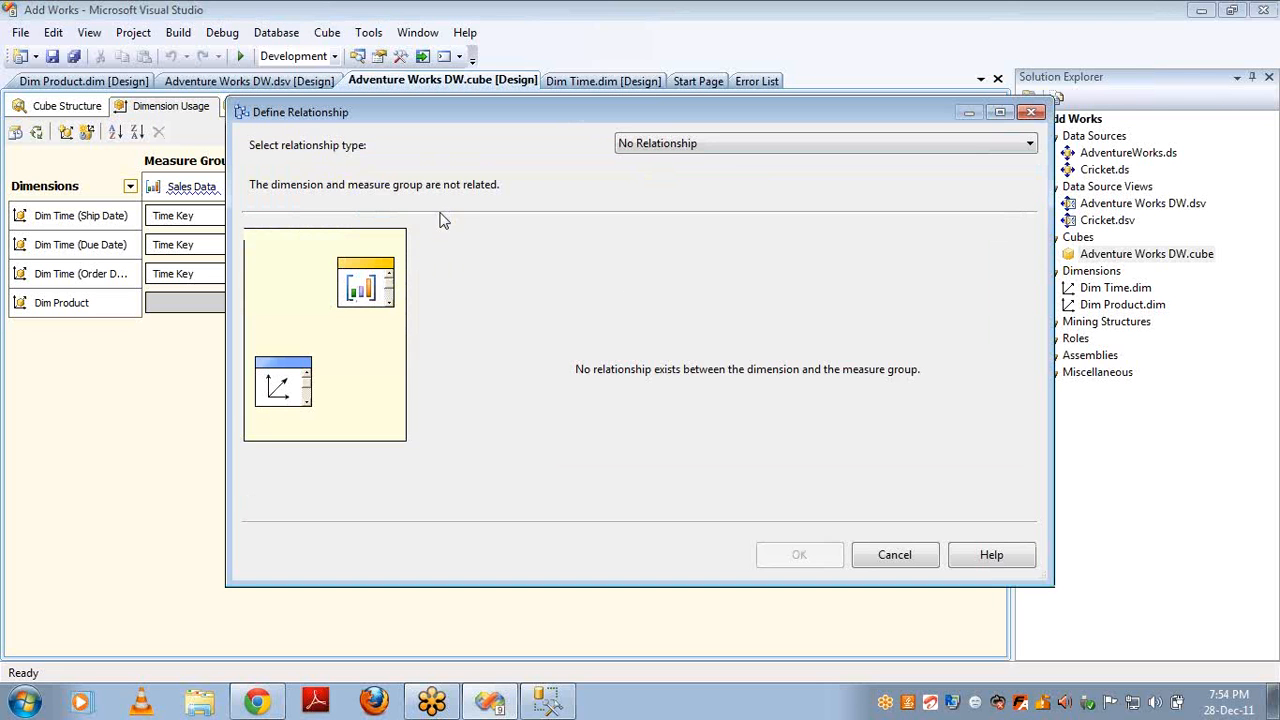
click(726, 145)
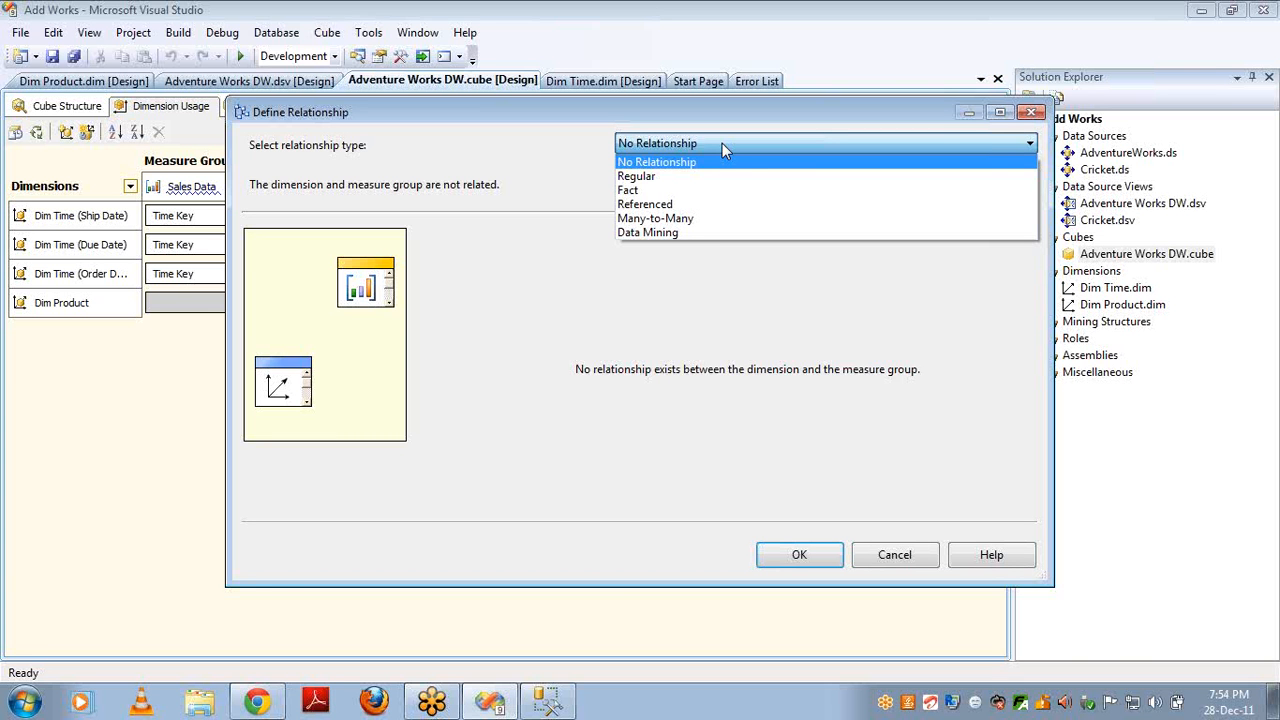
click(895, 554)
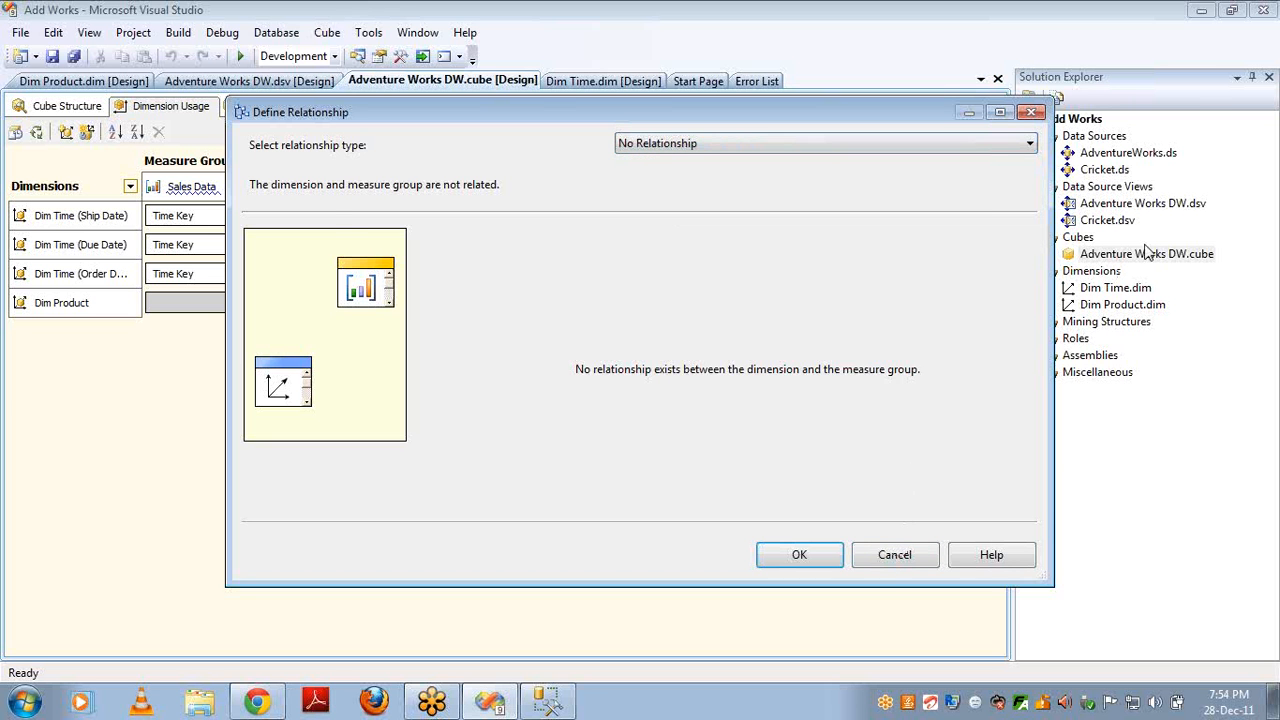
click(905, 552)
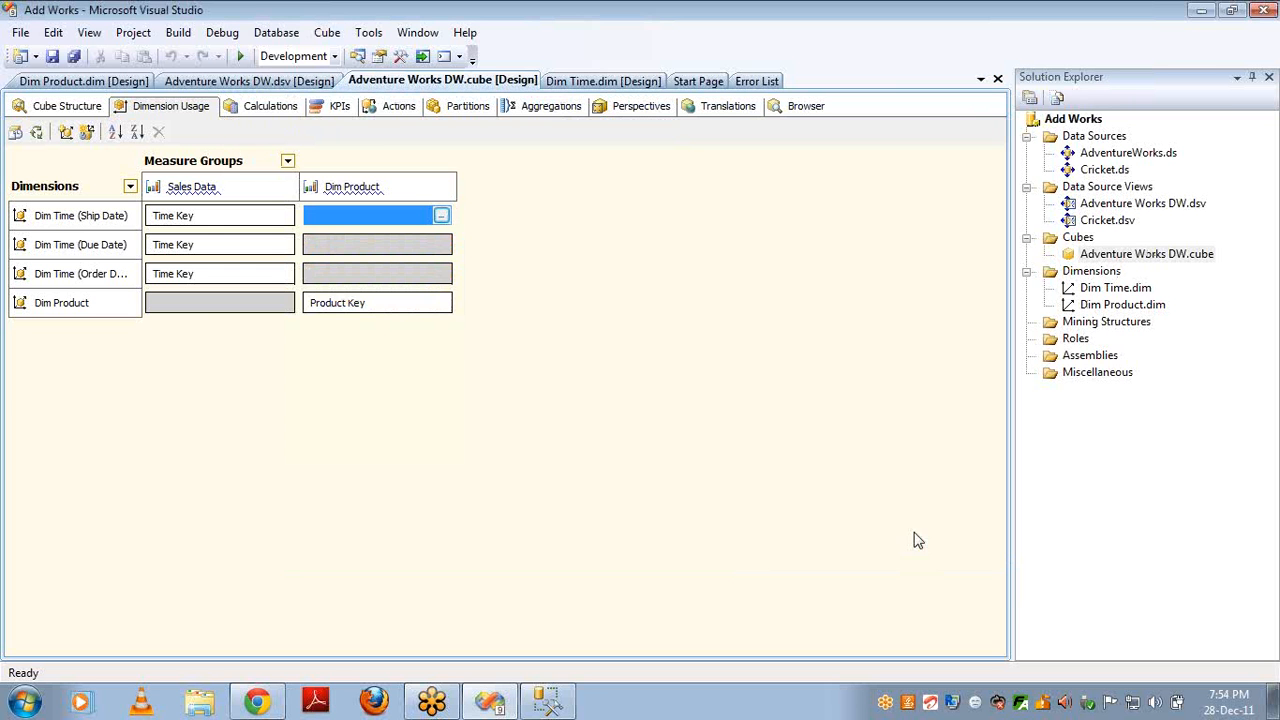
- Open the Cricket data source view and examine how the Match and MatchBatsmanFact tables are linked
double_click(1100, 224)
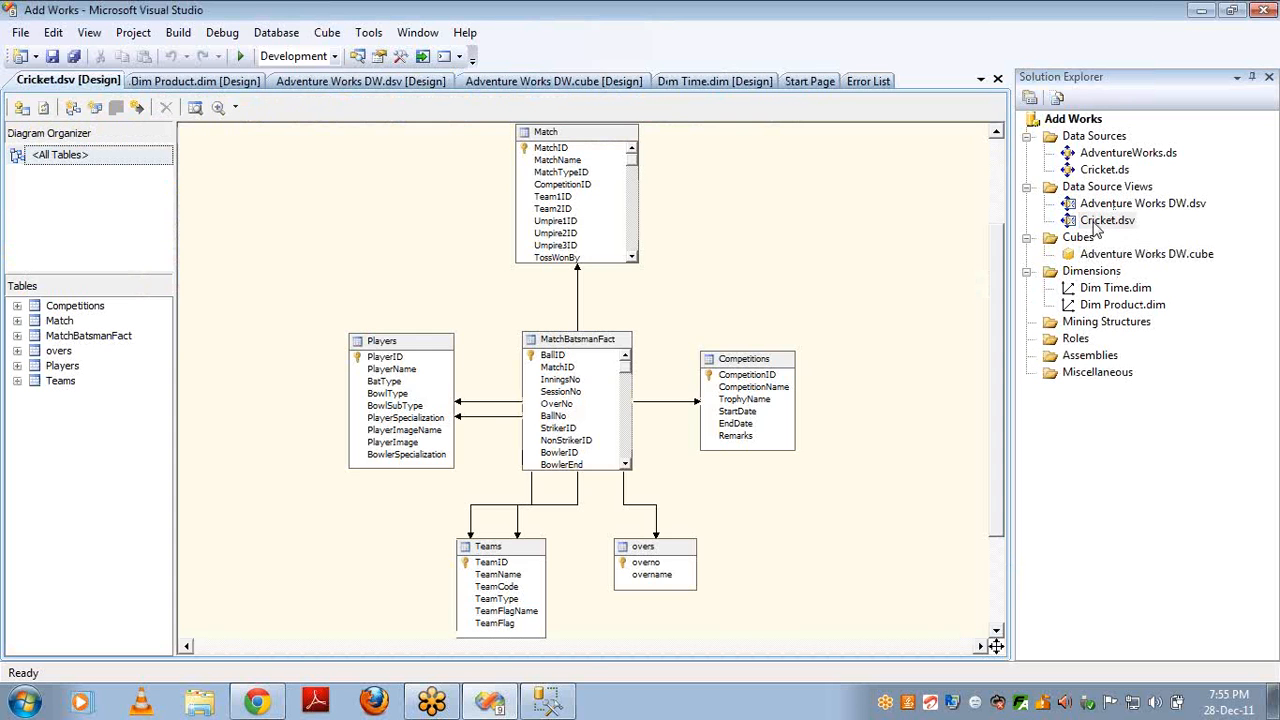
click(575, 148)
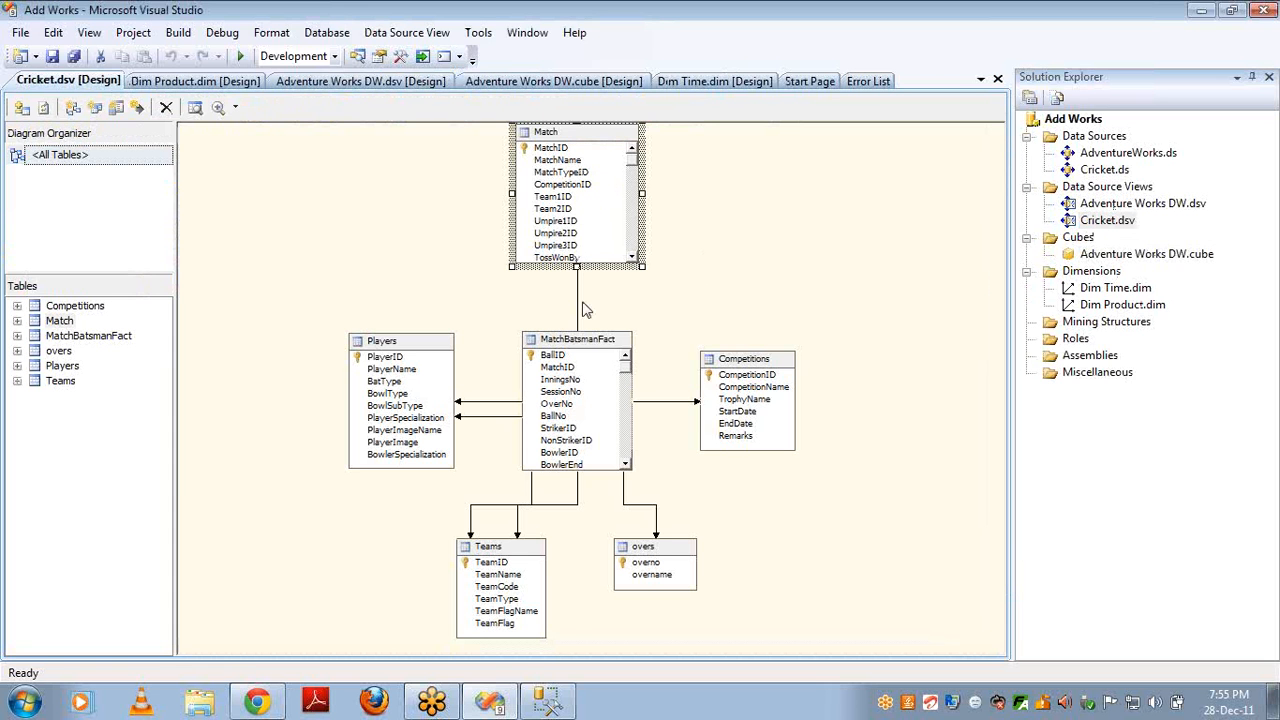
click(584, 345)
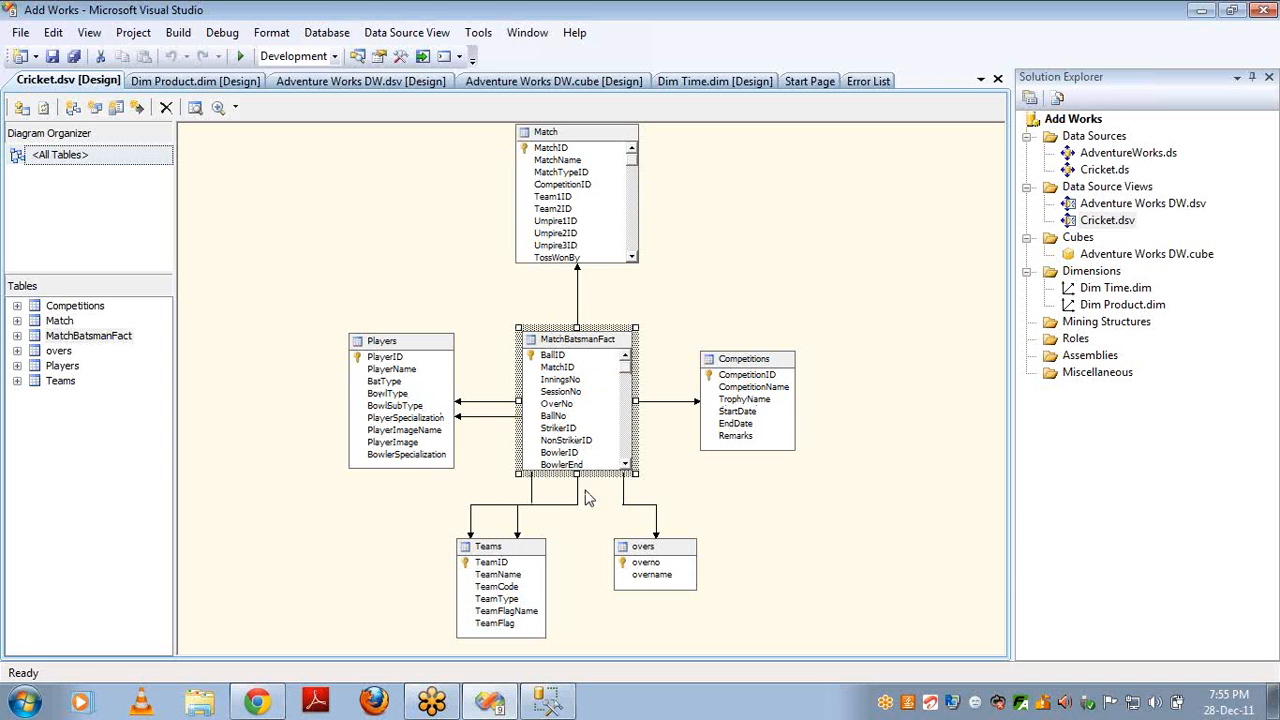
- Remove the Competitions table from the included objects of the Cricket data source view
right_click(654, 289)
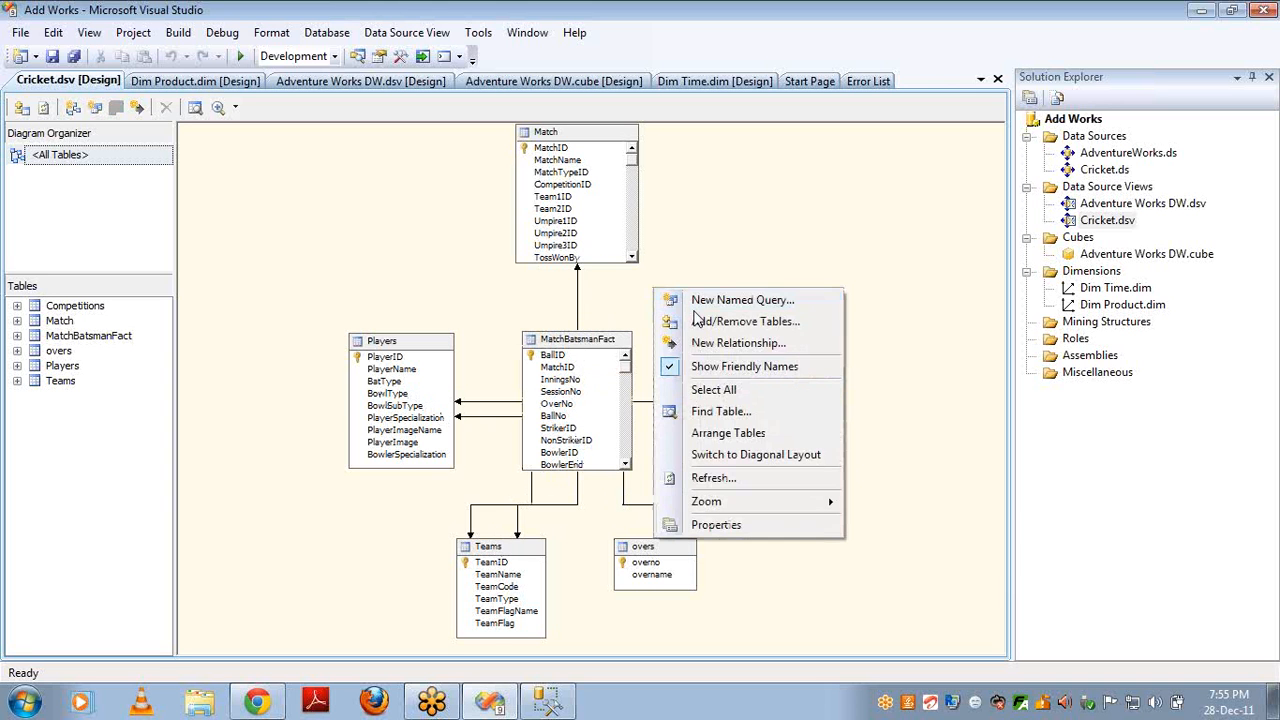
click(697, 320)
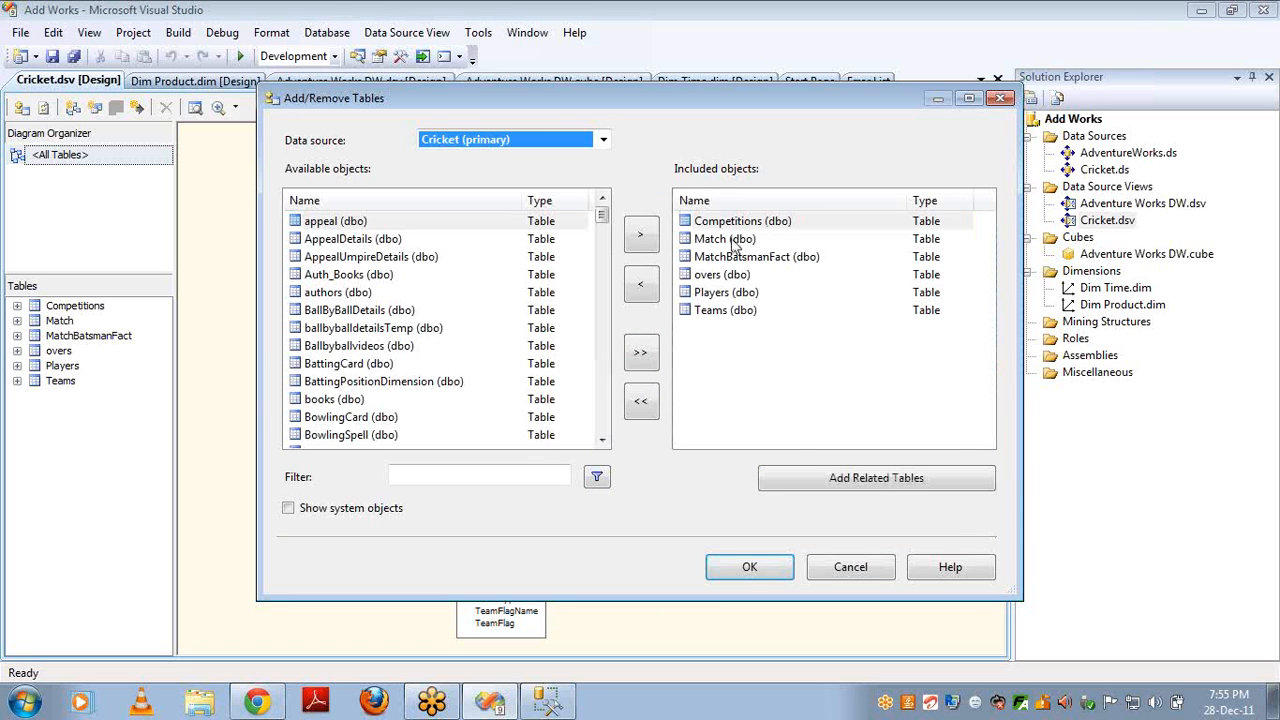
click(729, 280)
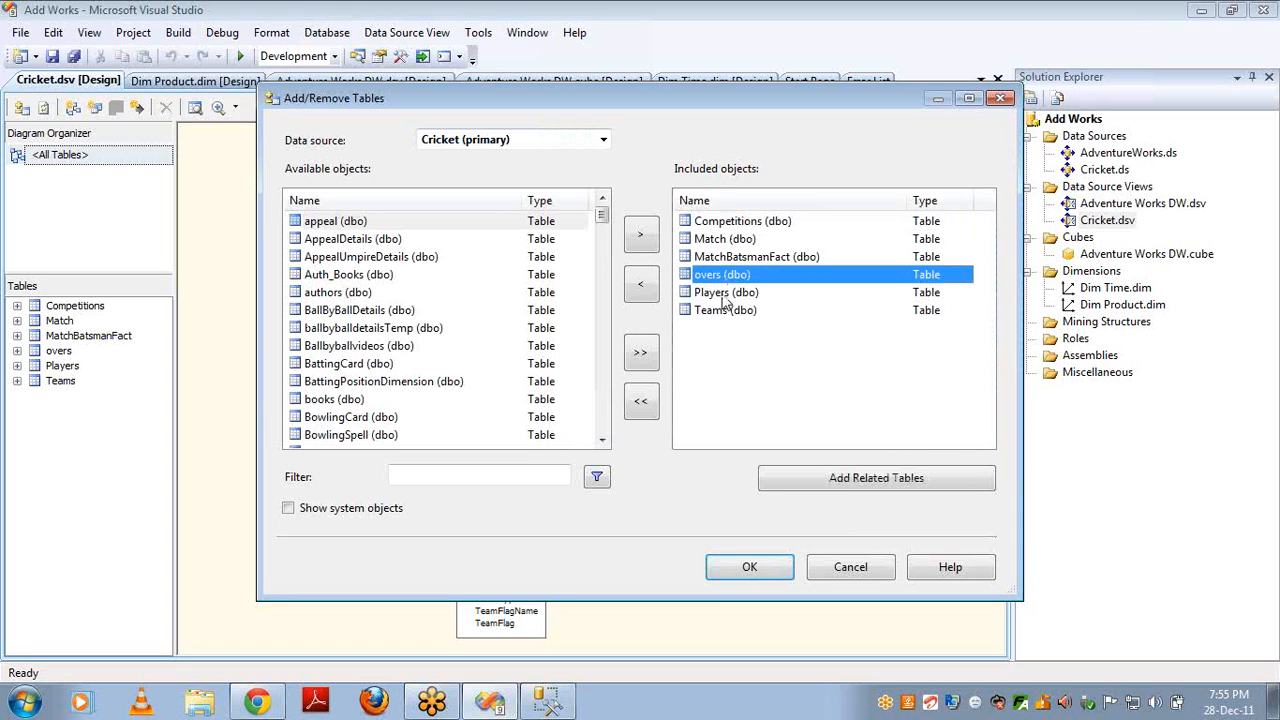
shift+click(726, 292)
shift+click(722, 310)
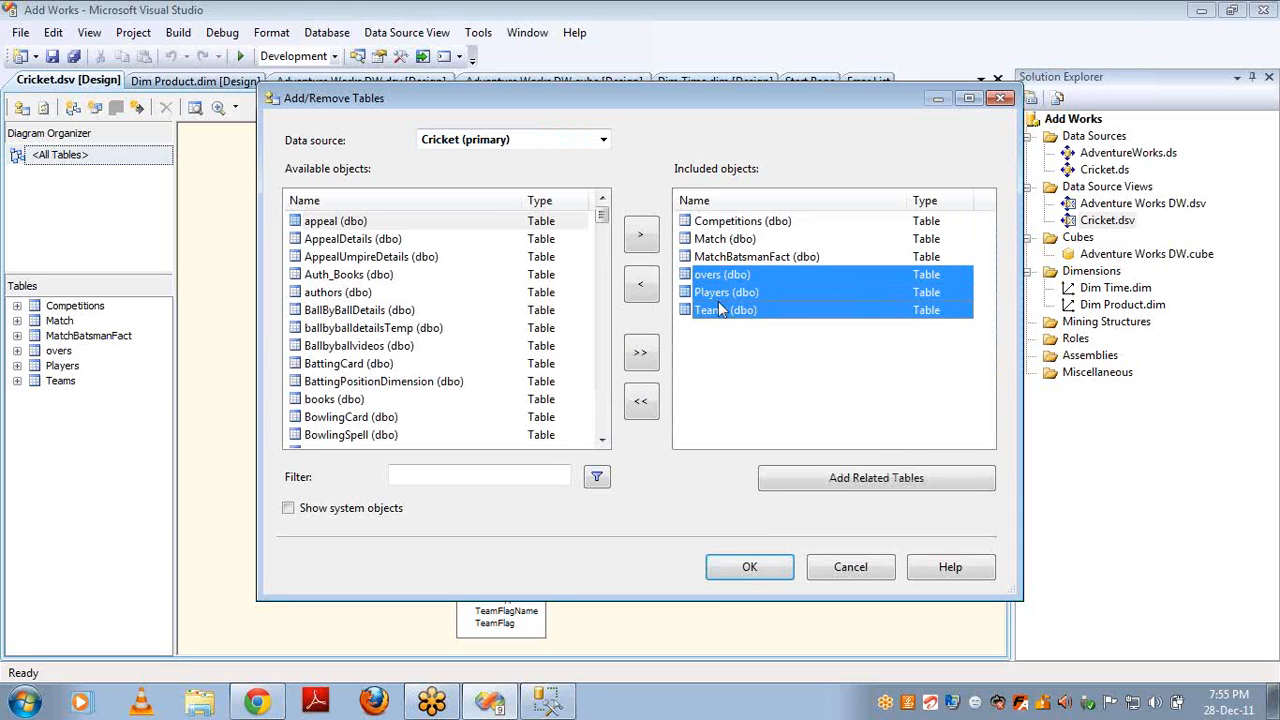
shift+click(726, 238)
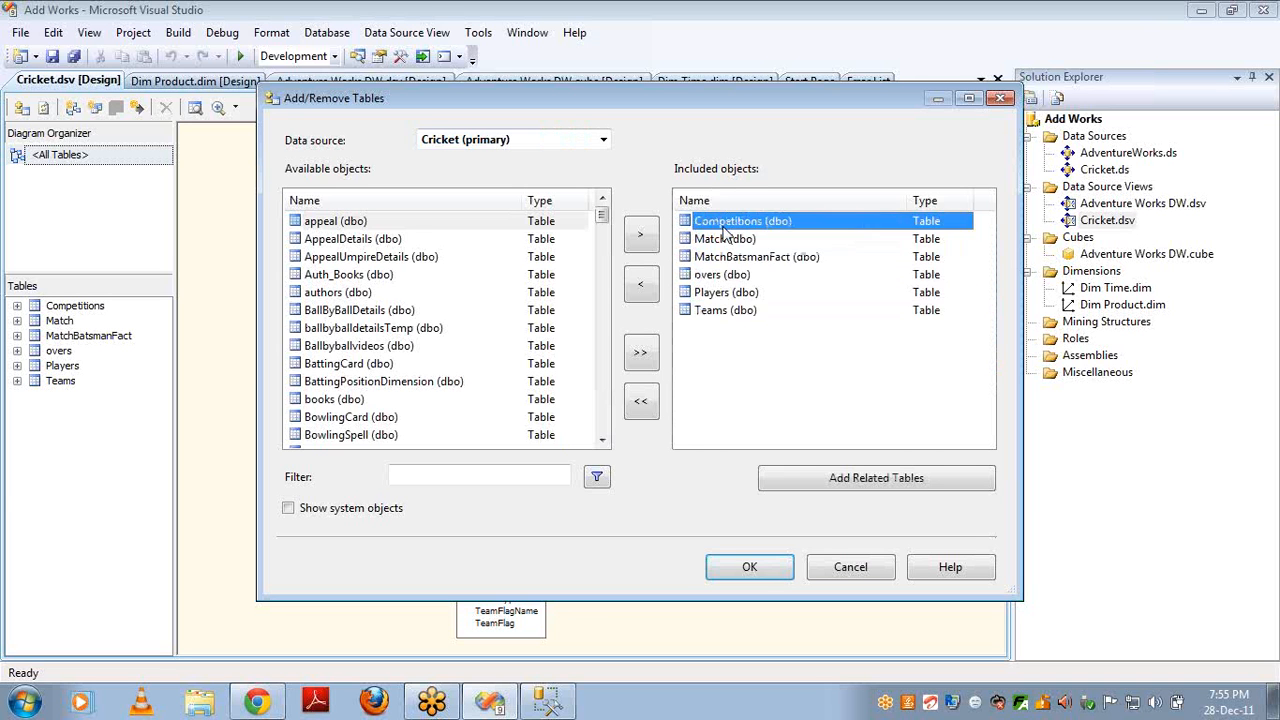
double_click(724, 224)
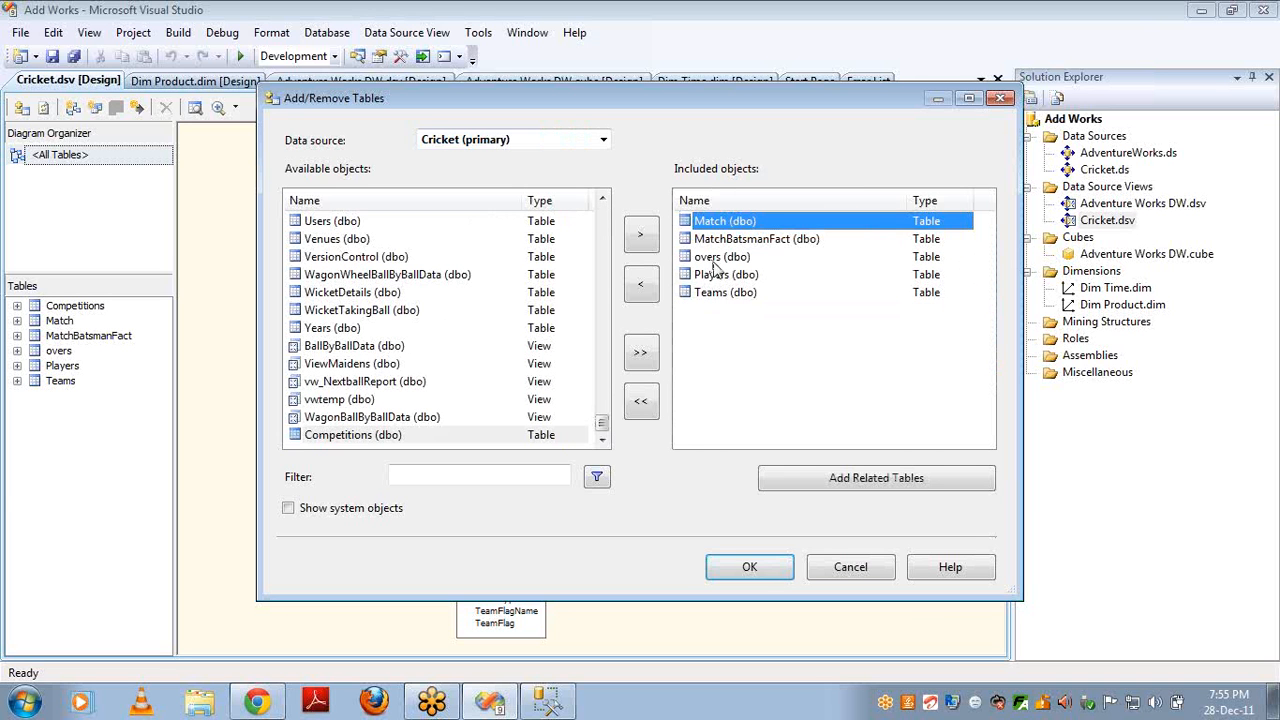
- Add the tables related to Match, overs, Players and Teams to the Cricket data source view, and arrange the diagram's tables
ctrl+click(718, 259)
ctrl+click(716, 276)
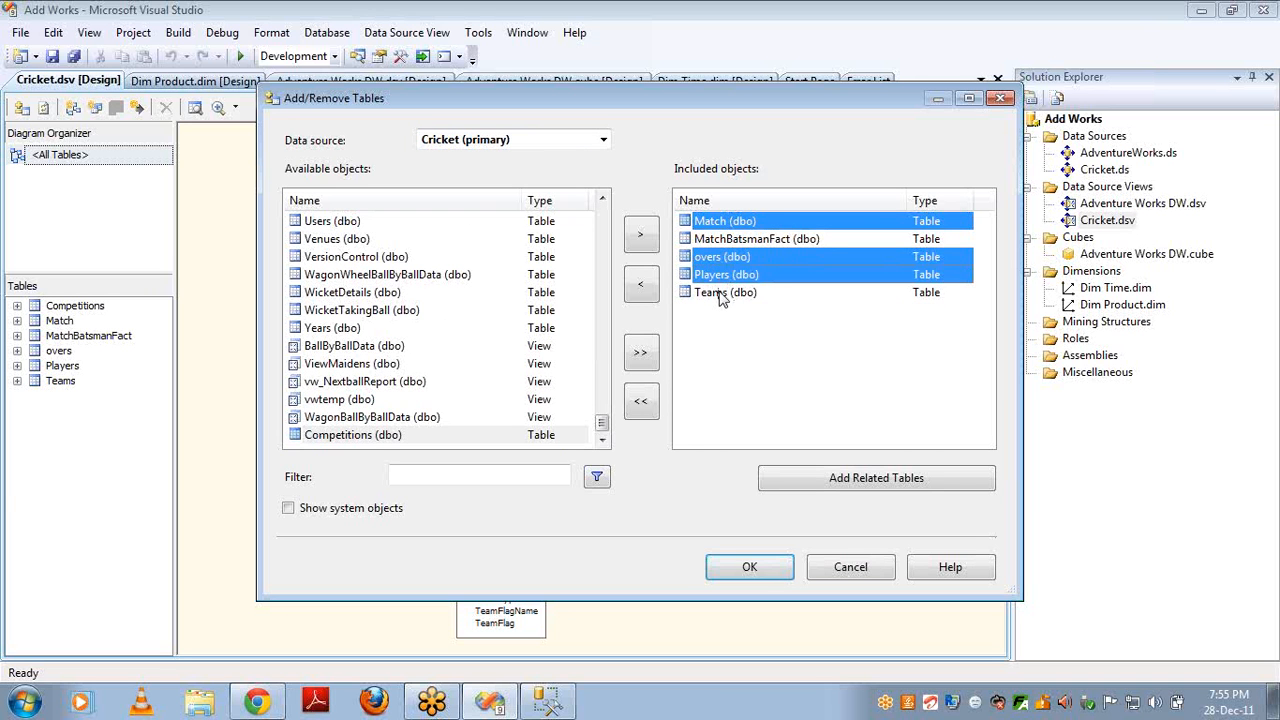
ctrl+click(720, 293)
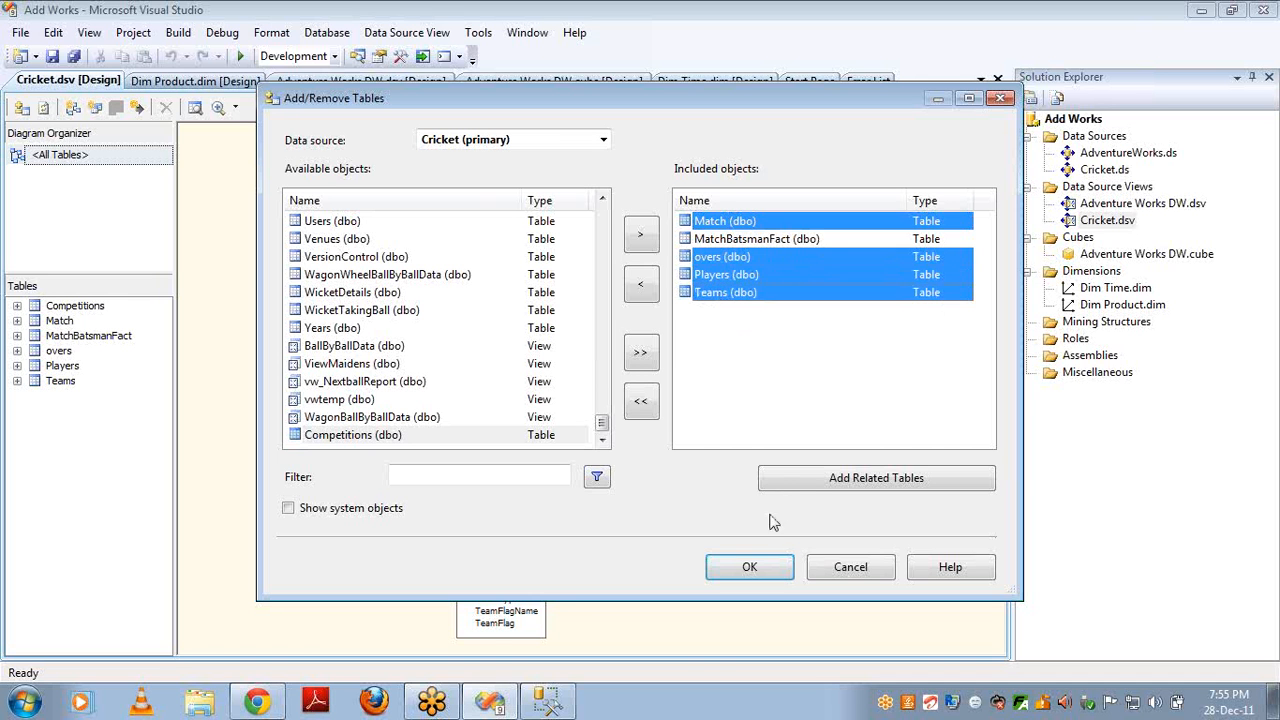
click(810, 482)
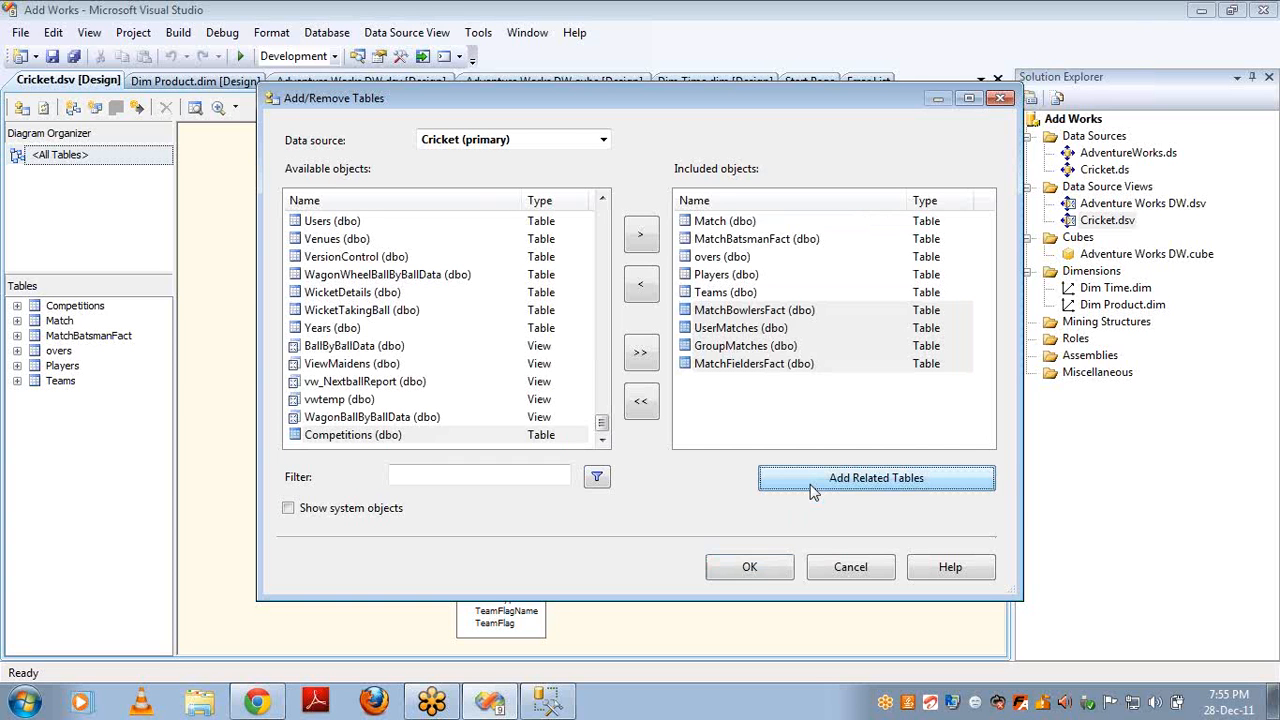
click(764, 565)
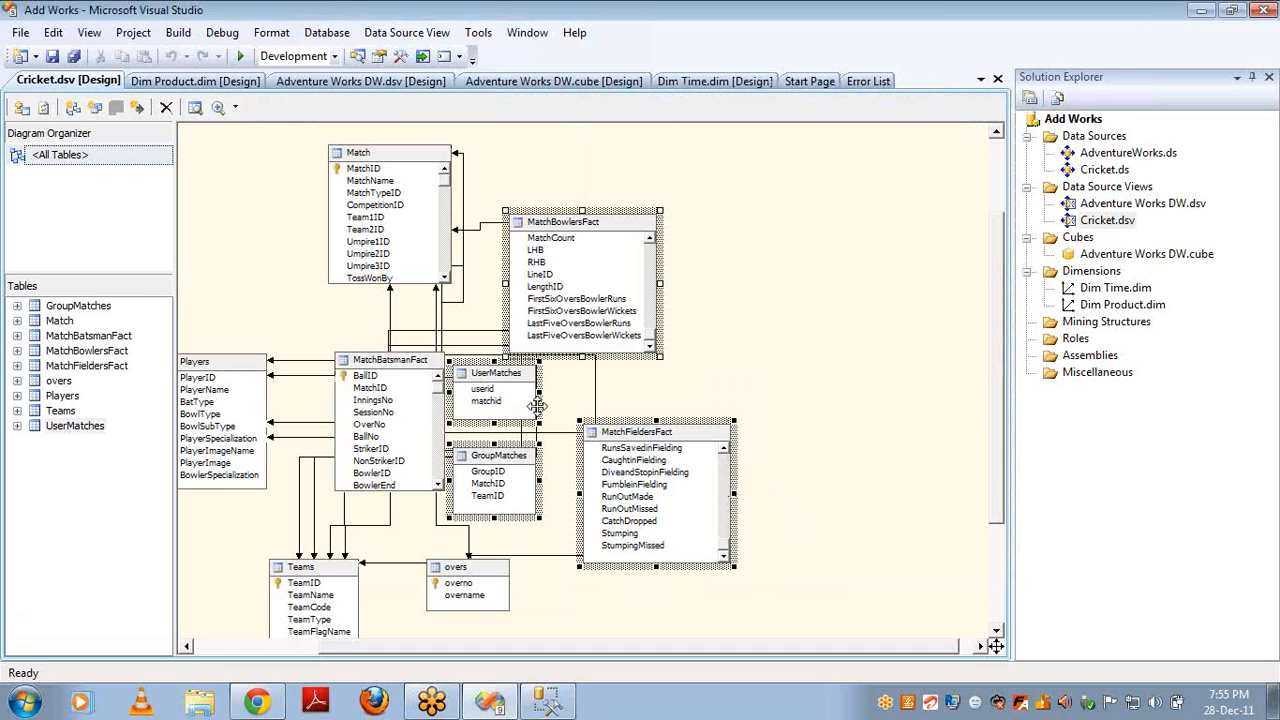
right_click(728, 292)
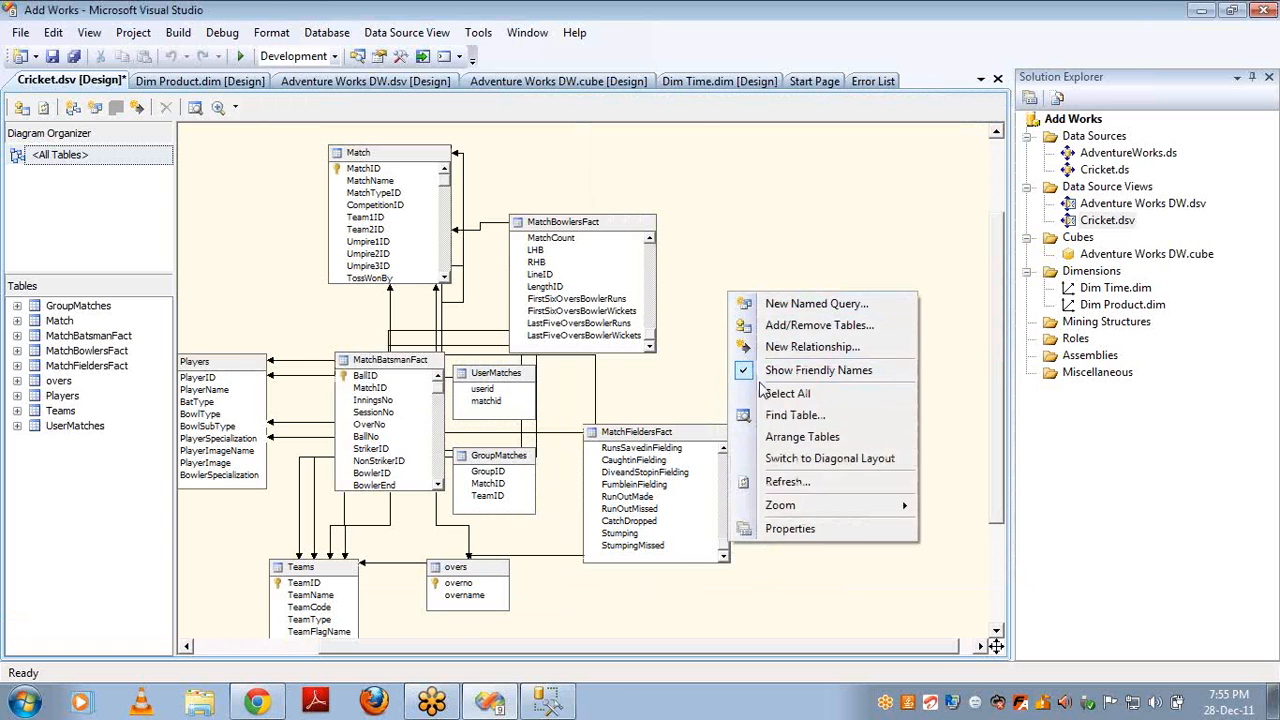
click(787, 447)
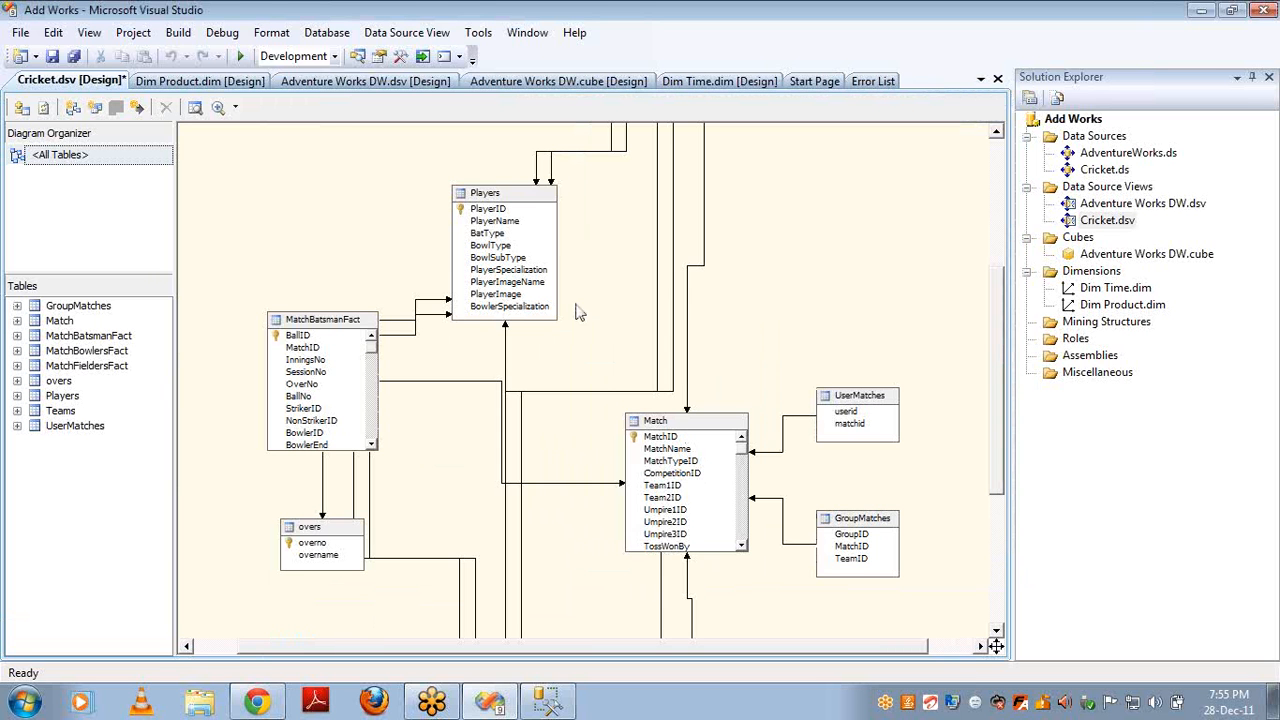
- Examine how the MatchBatsmanFact and MatchBowlersFact tables link to the Players table in the Cricket diagram
click(348, 327)
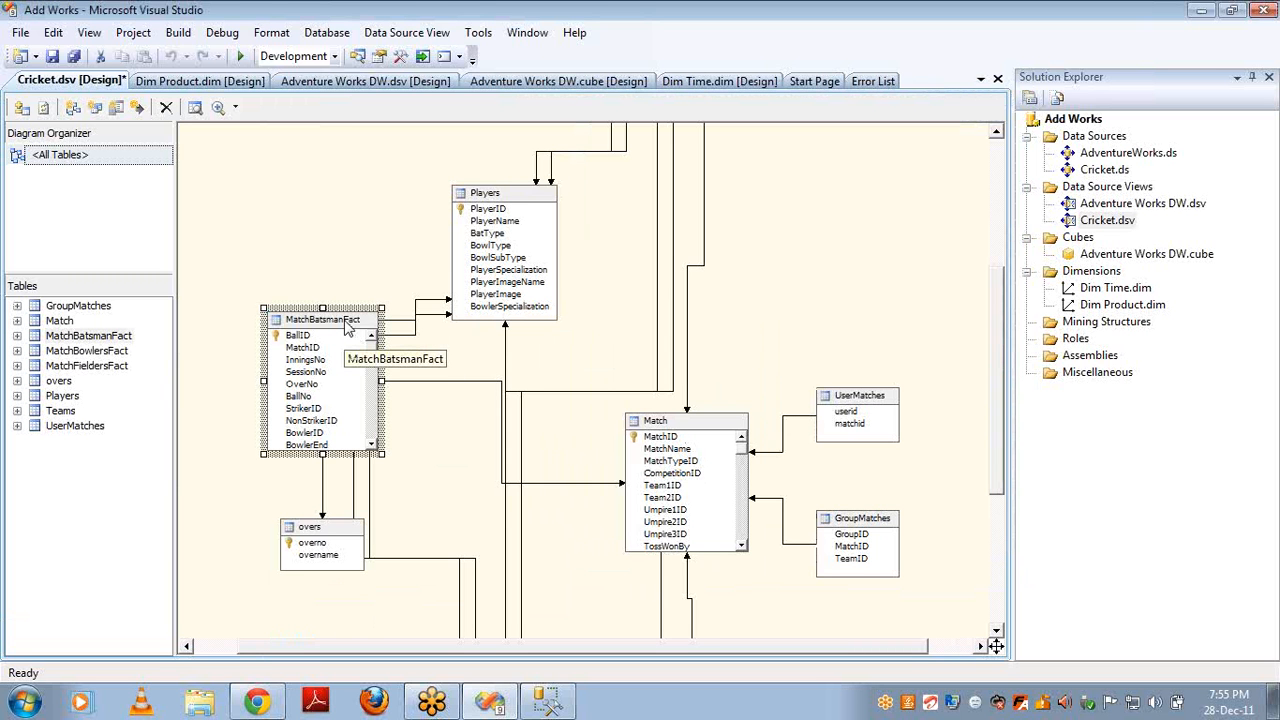
click(495, 199)
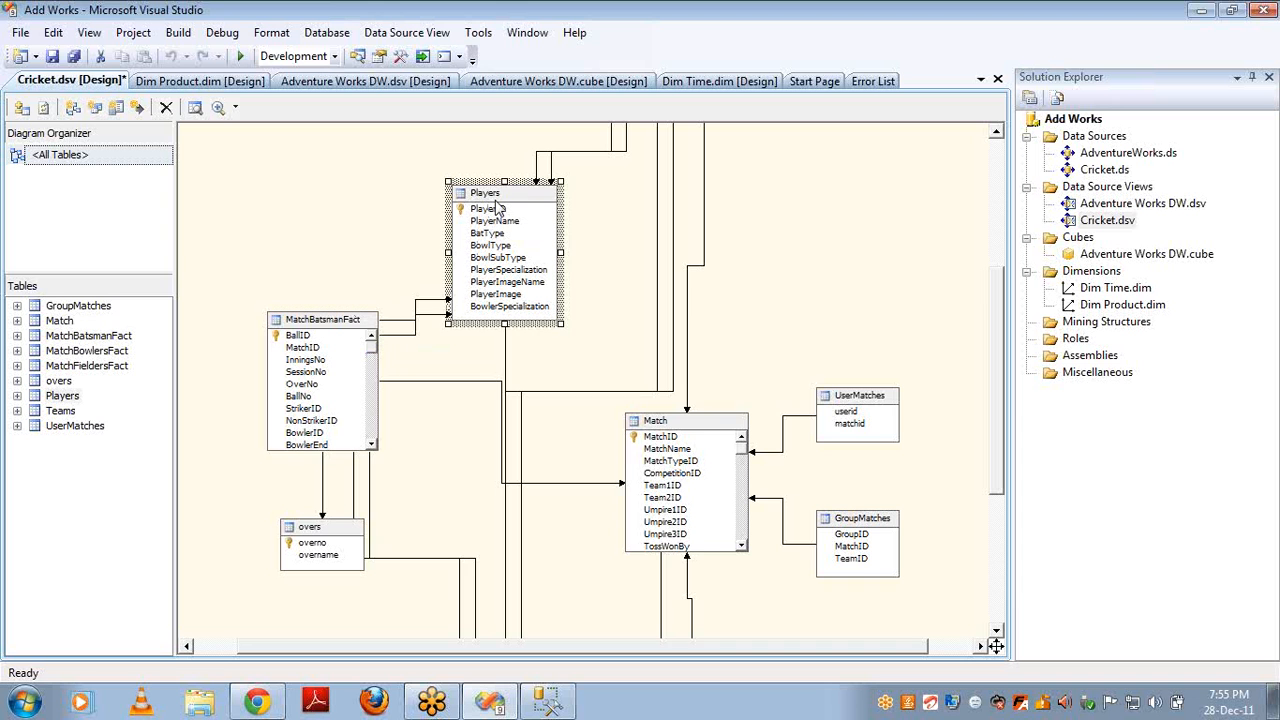
click(996, 134)
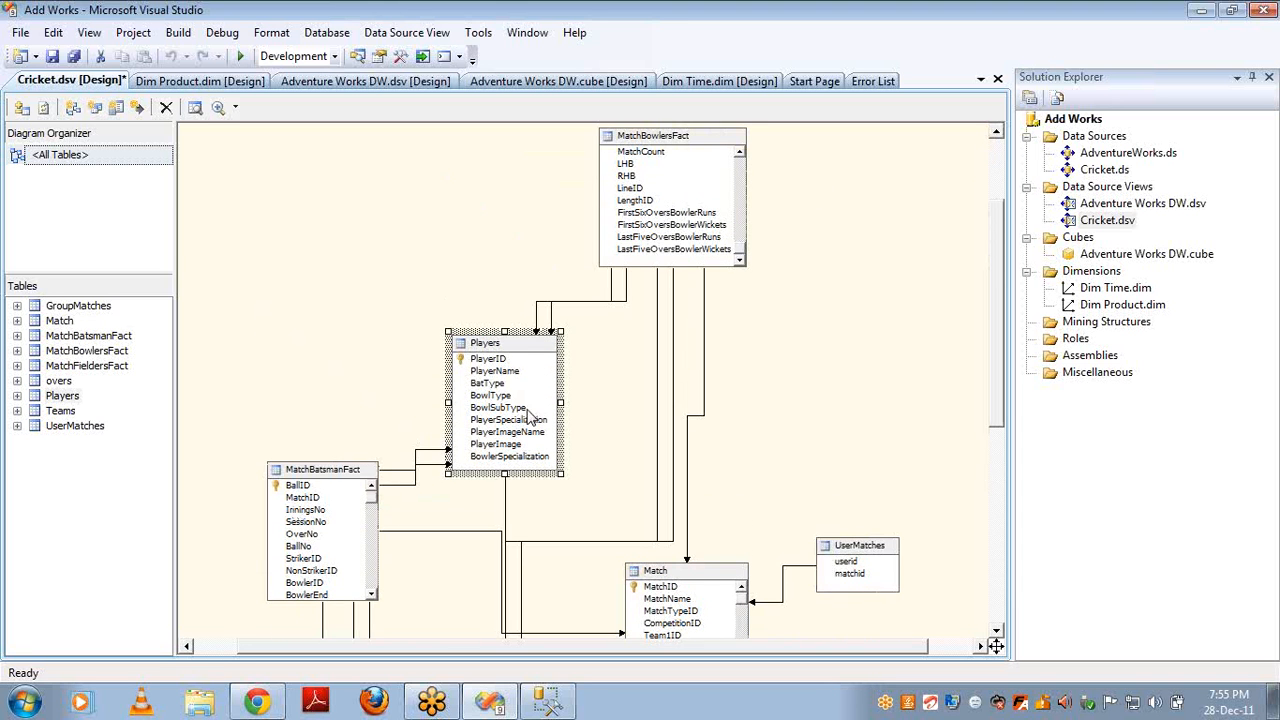
click(665, 150)
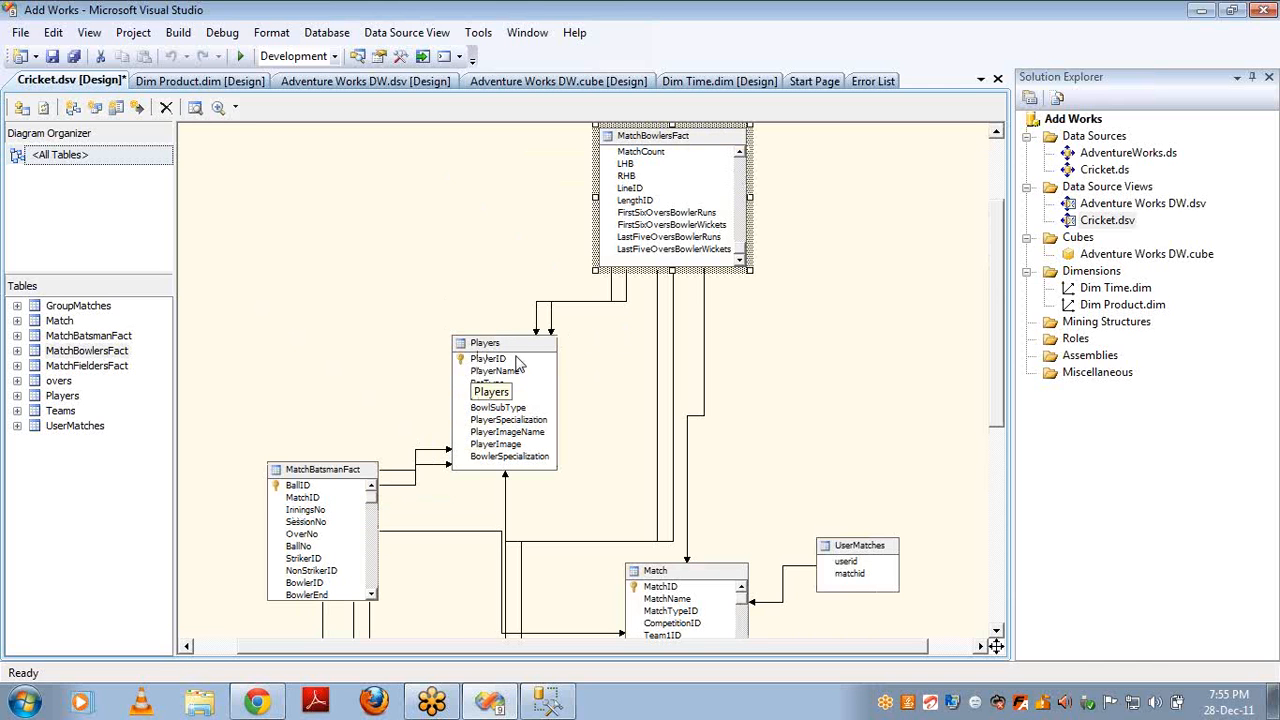
- Open the Adventure Works DW data source view, check its table selection without changes, and inspect the ProductKey column of FactInternetSales
double_click(1096, 206)
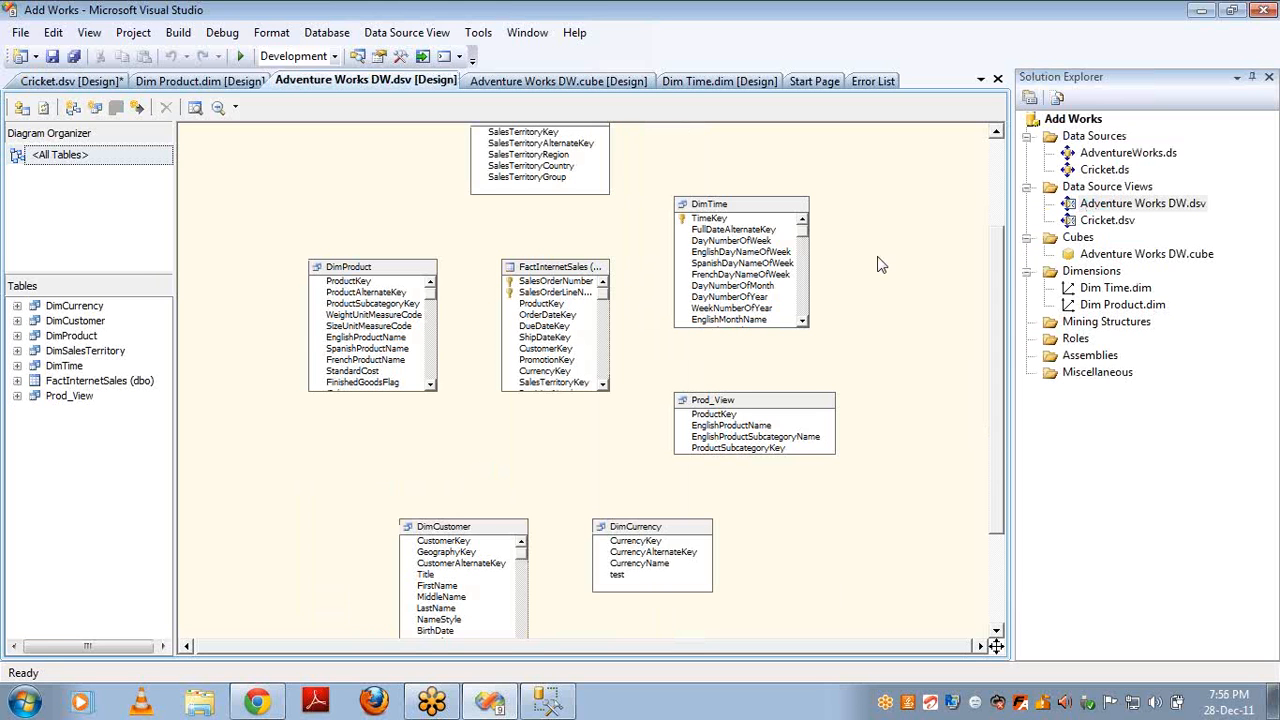
right_click(624, 196)
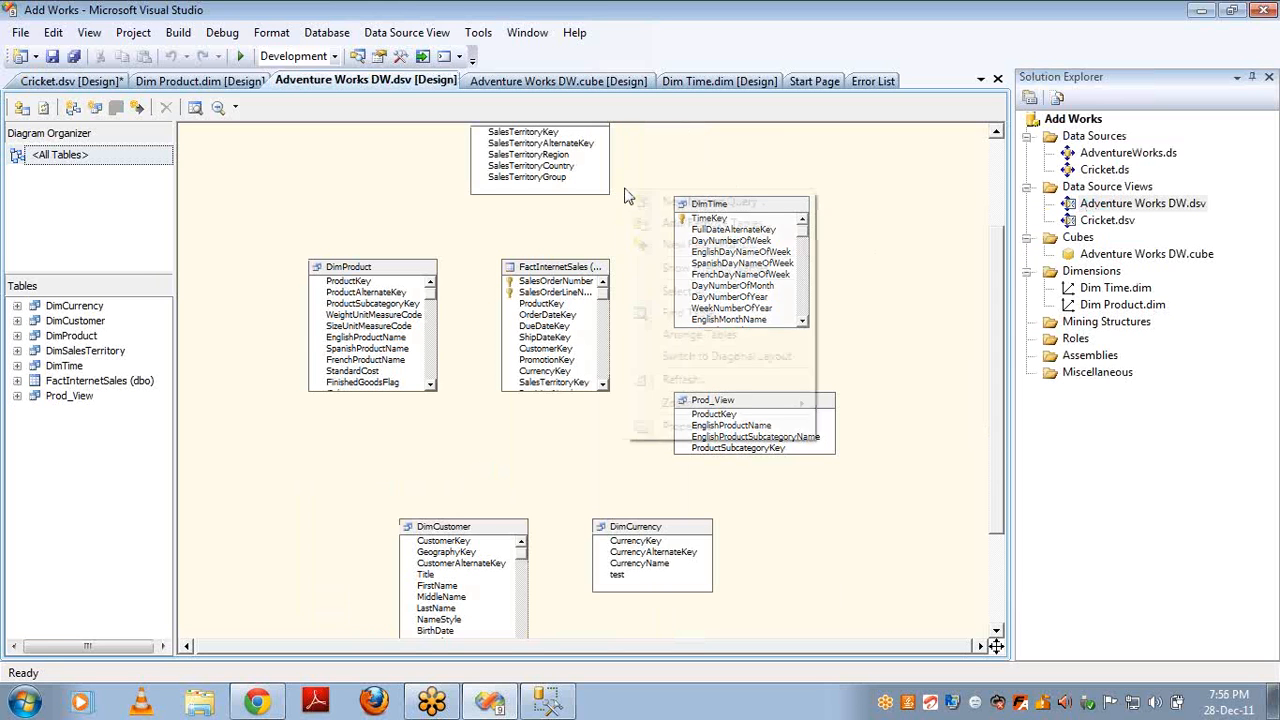
click(657, 224)
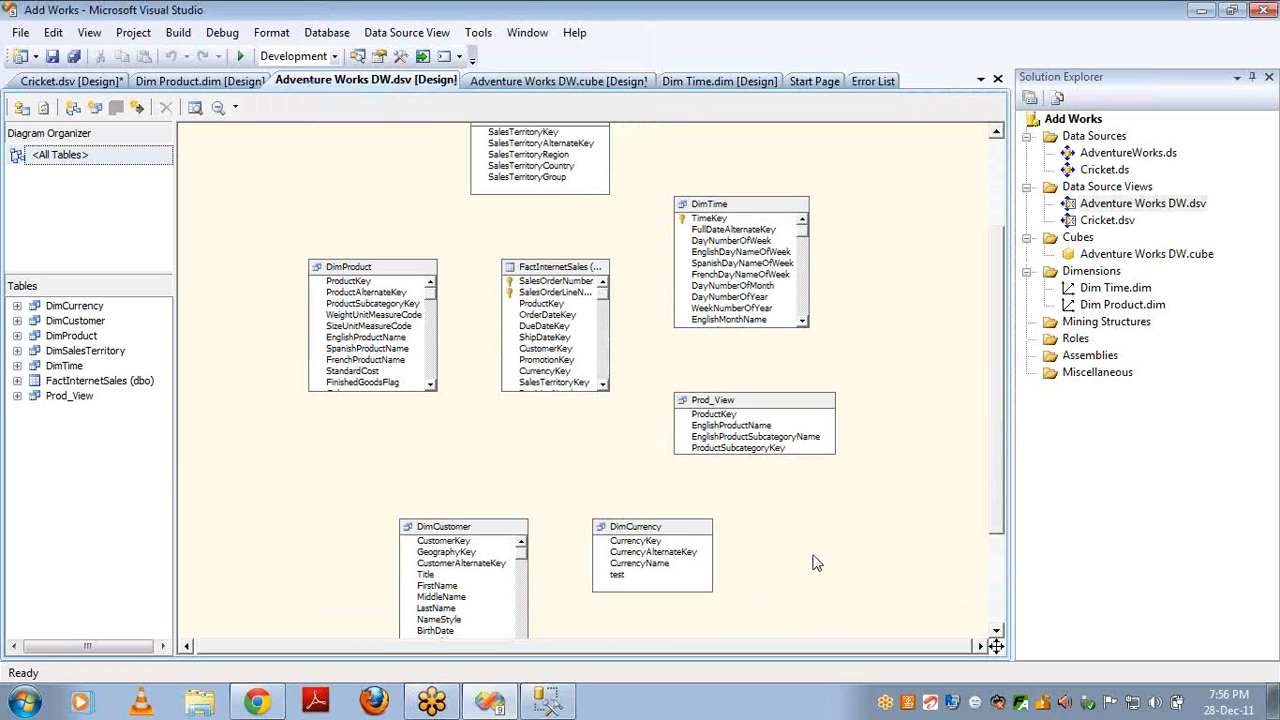
click(843, 568)
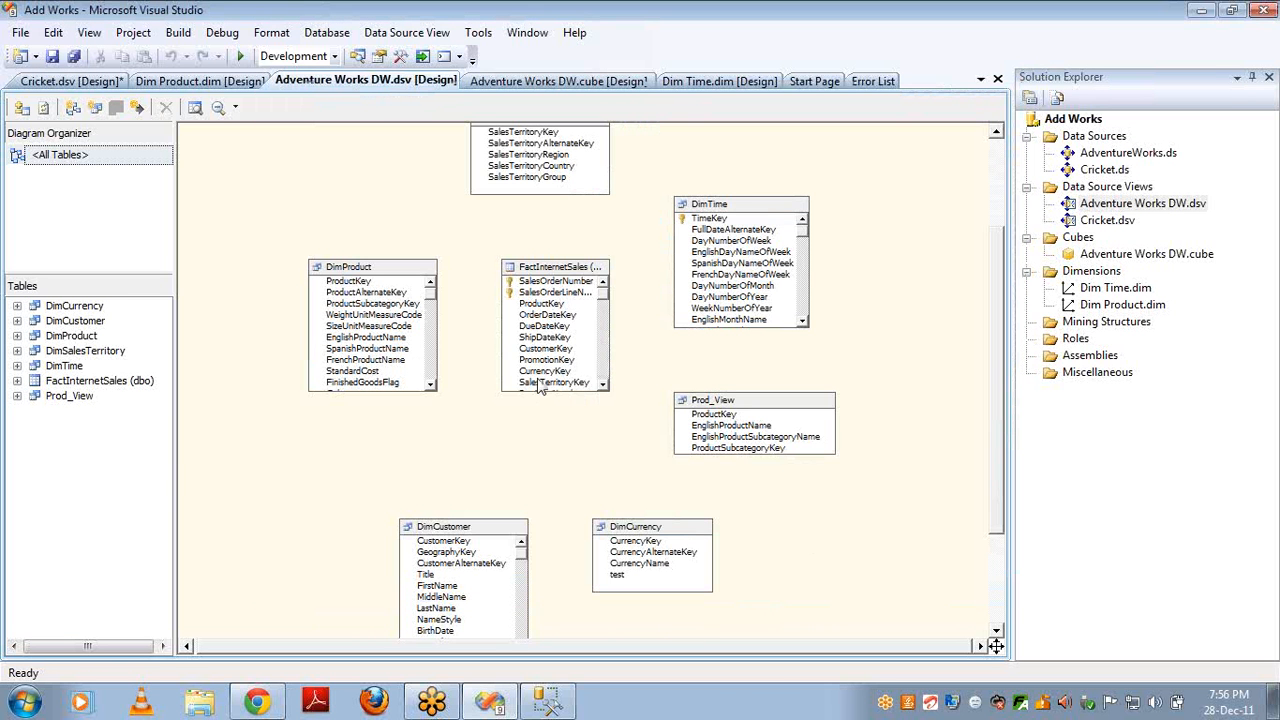
click(562, 307)
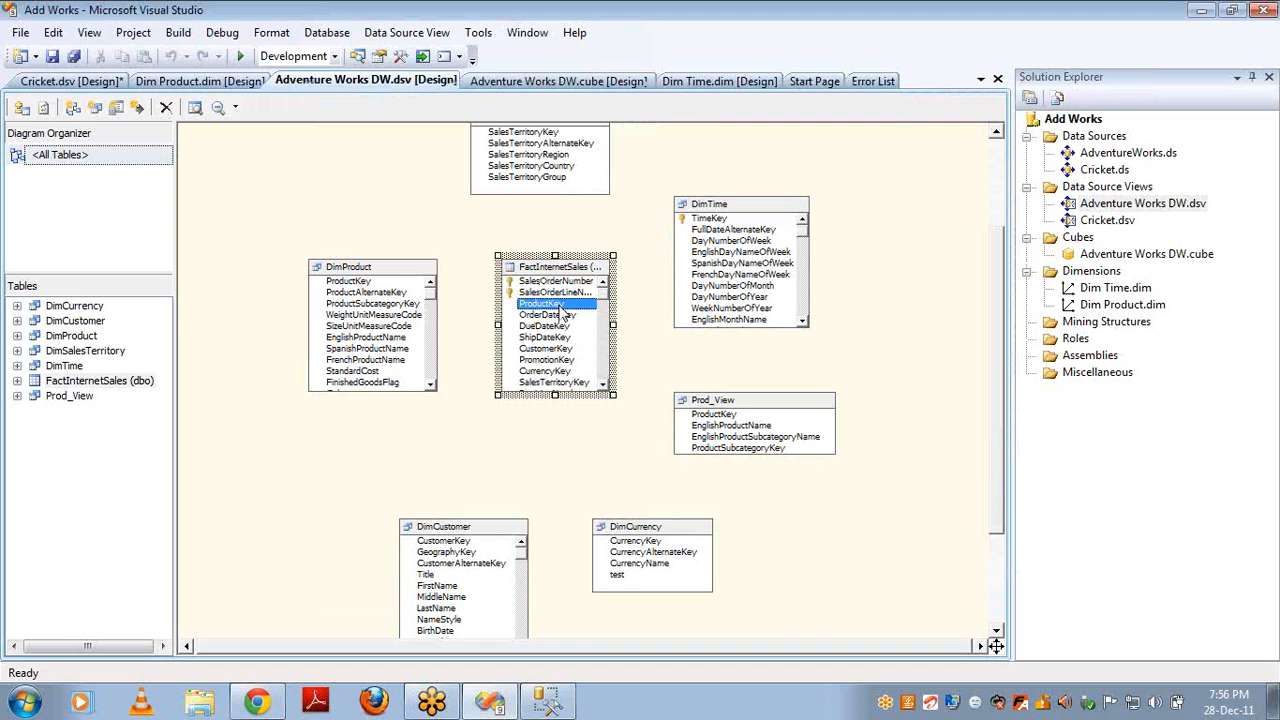
- Relate ProductKey of FactInternetSales to ProductKey of DimProduct, defining a logical primary key on DimProduct
drag(565, 313, 348, 290)
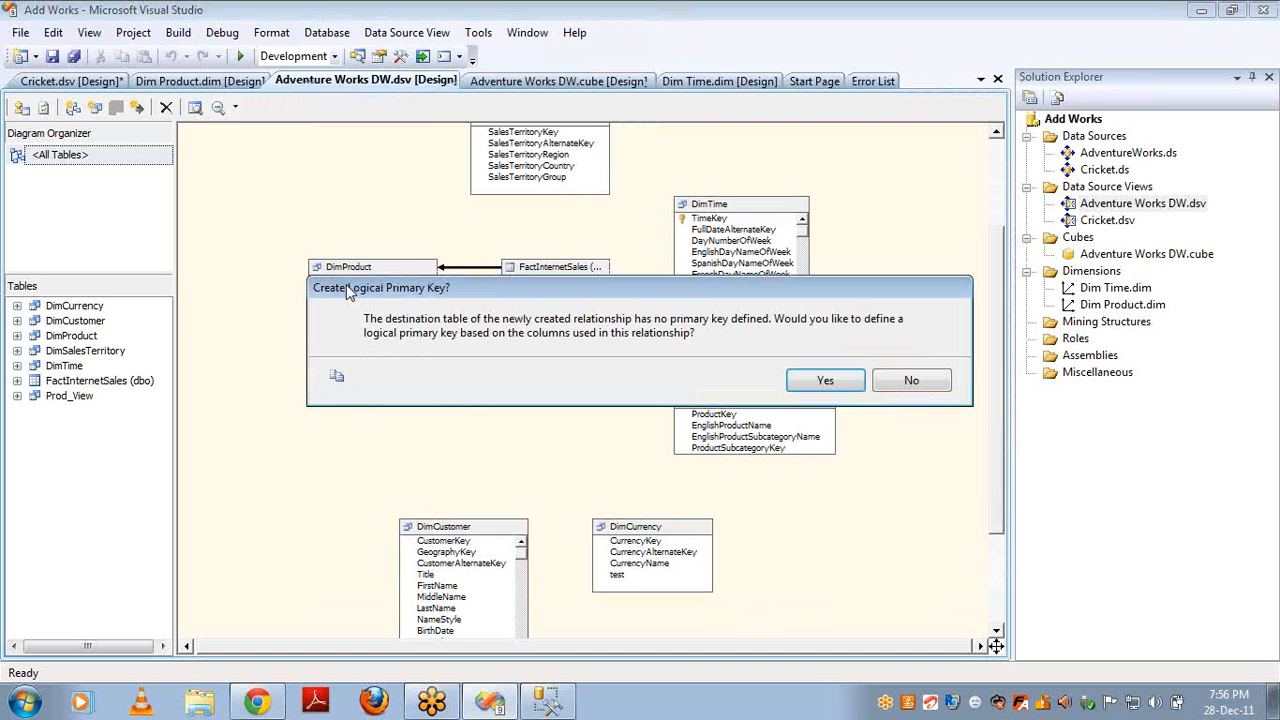
click(826, 380)
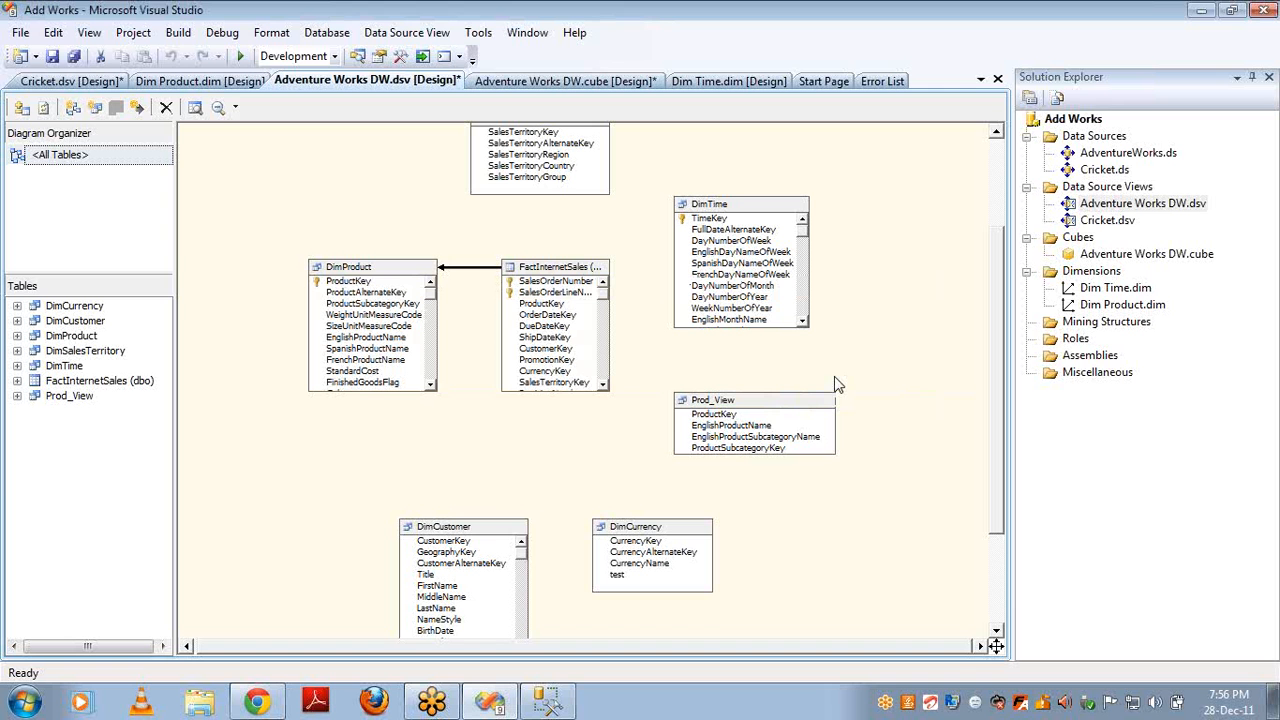
- Add the DimProductSubcategory table to the Adventure Works DW data source view
right_click(522, 227)
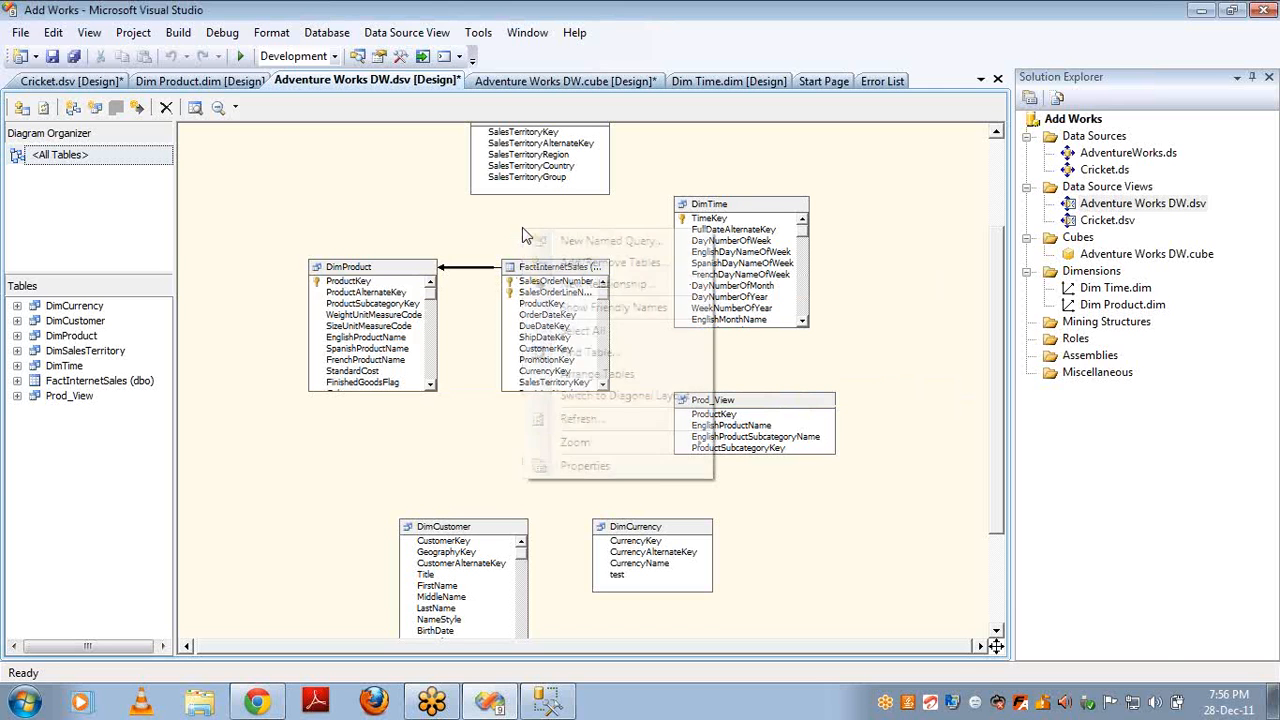
click(578, 261)
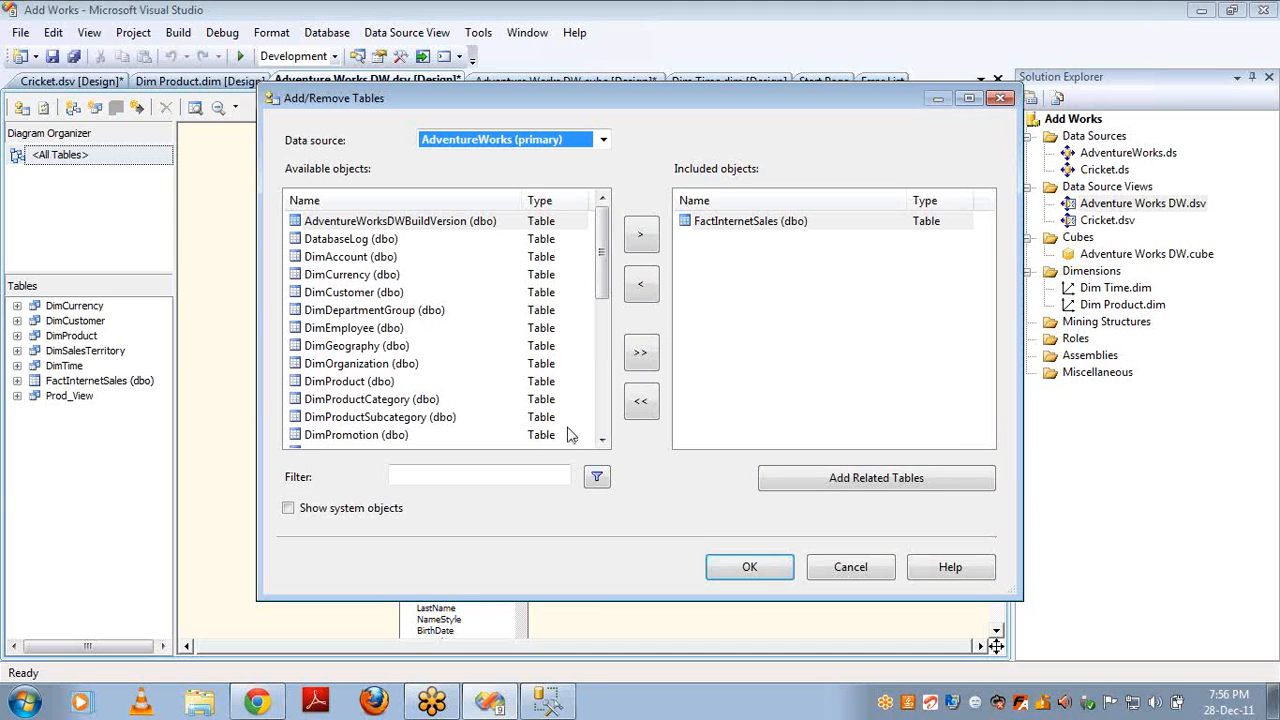
click(368, 401)
click(373, 418)
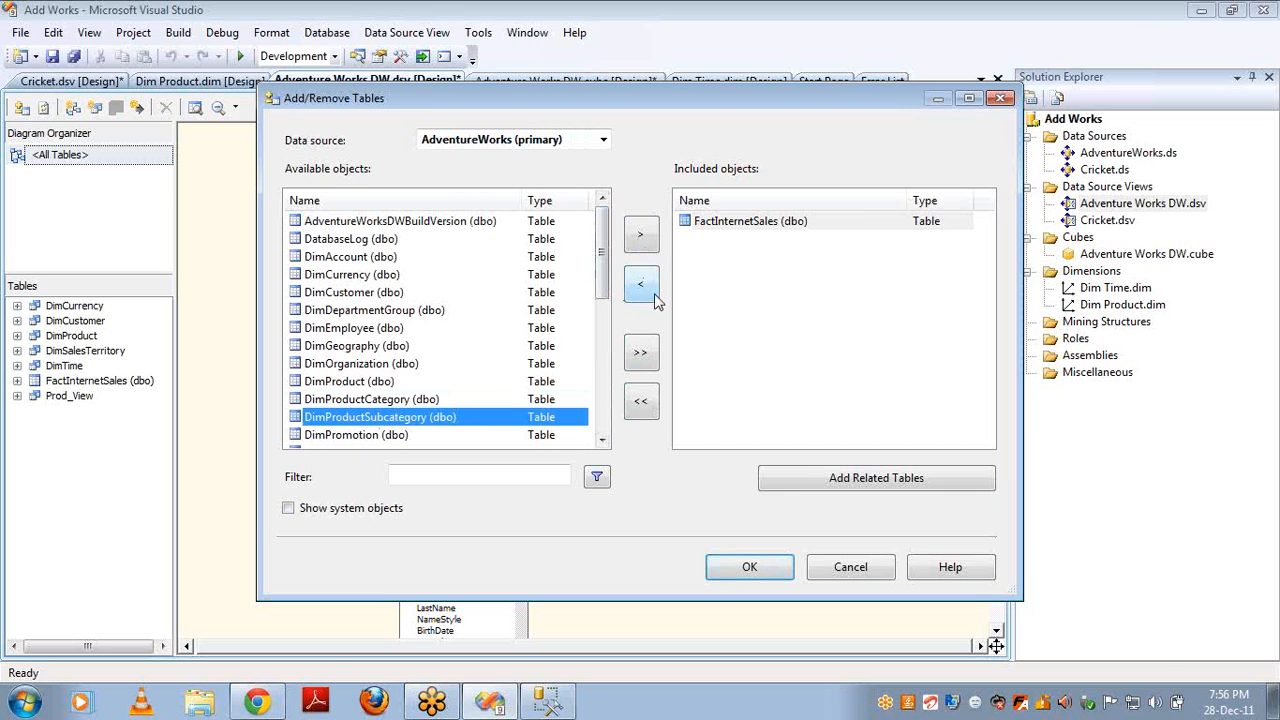
click(641, 237)
click(752, 567)
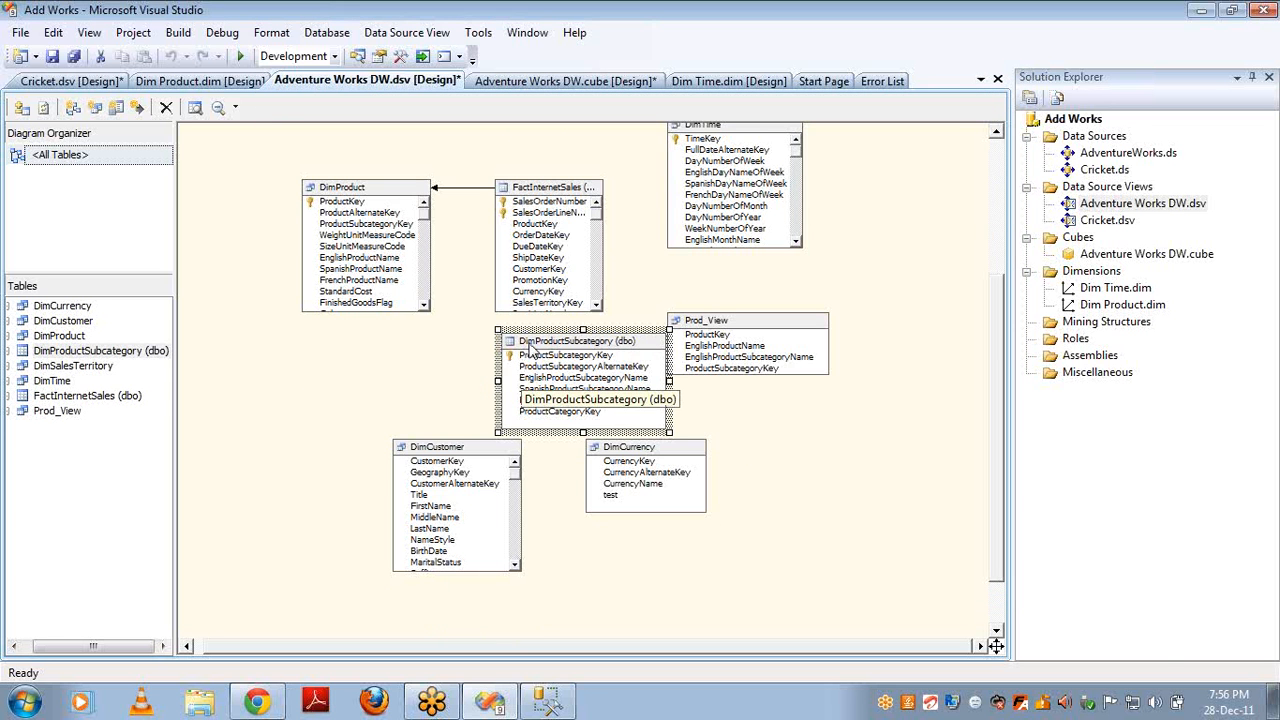
- Place DimProductSubcategory below DimProduct and relate DimProduct's ProductSubcategoryKey to the subcategory table's ProductSubcategoryKey
drag(426, 345, 289, 358)
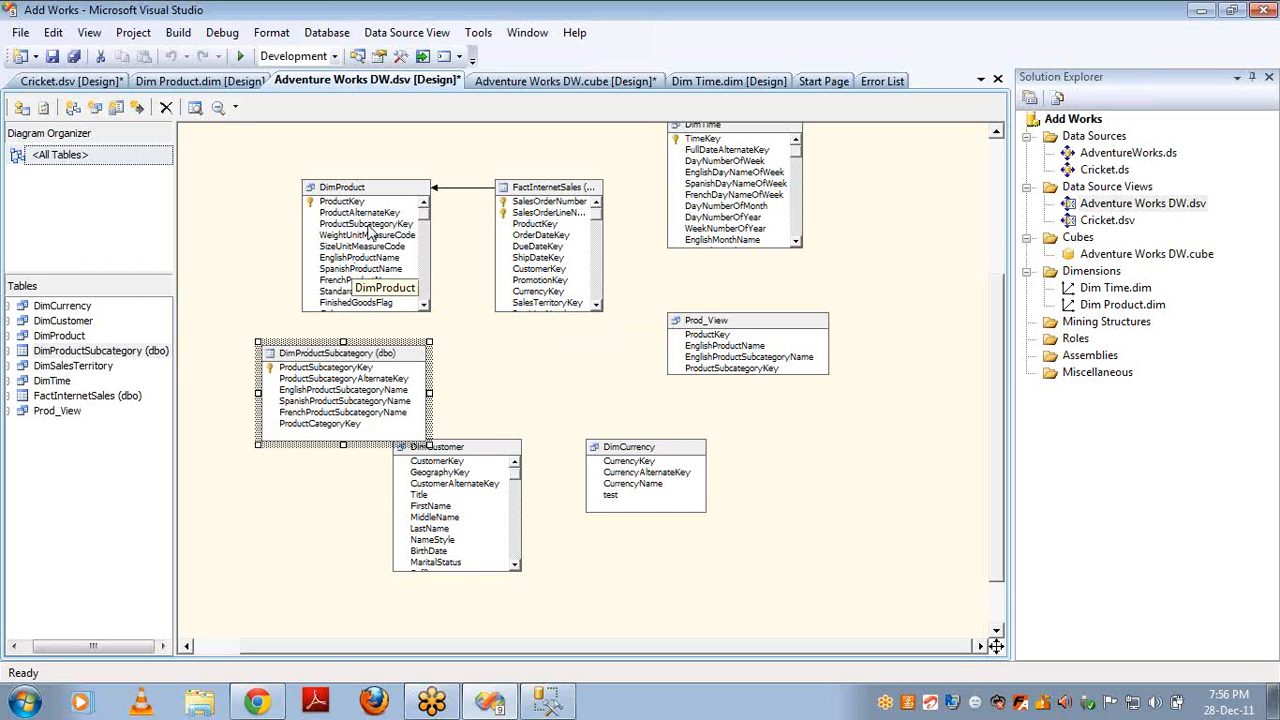
drag(370, 232, 338, 375)
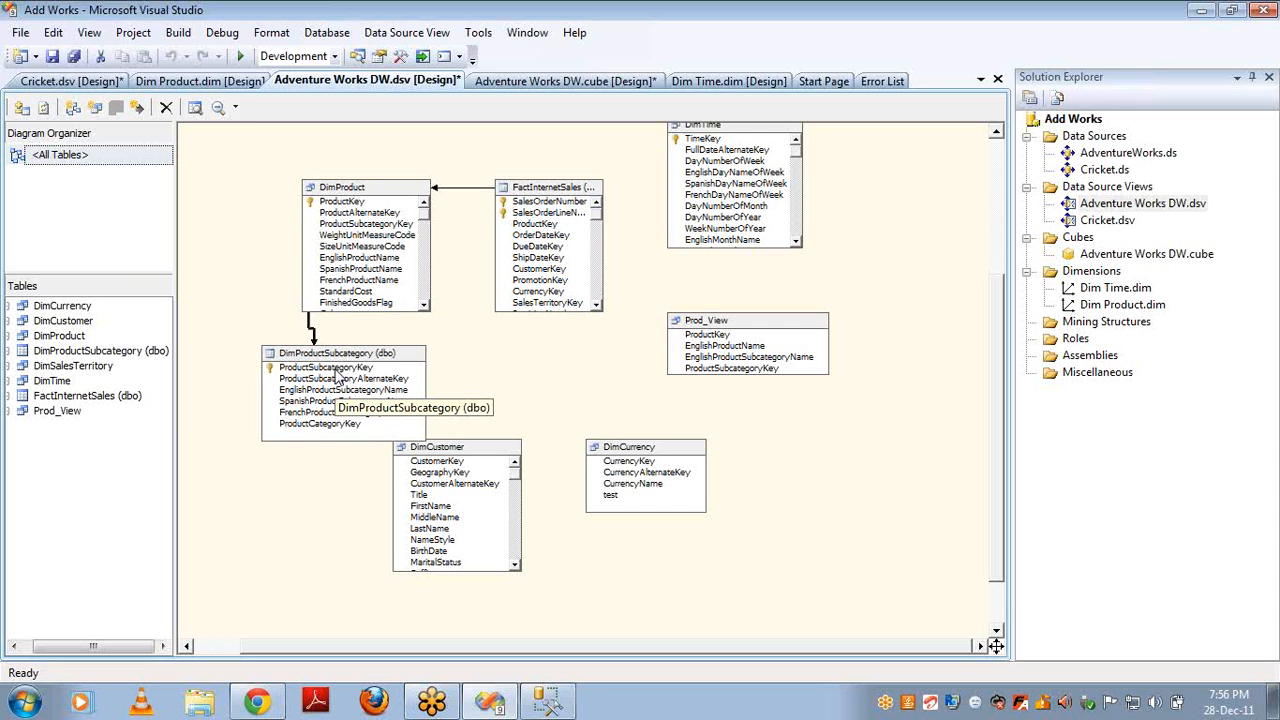
- Examine how FactInternetSales reaches DimProductSubcategory through the DimProduct table in the diagram
click(547, 192)
click(403, 200)
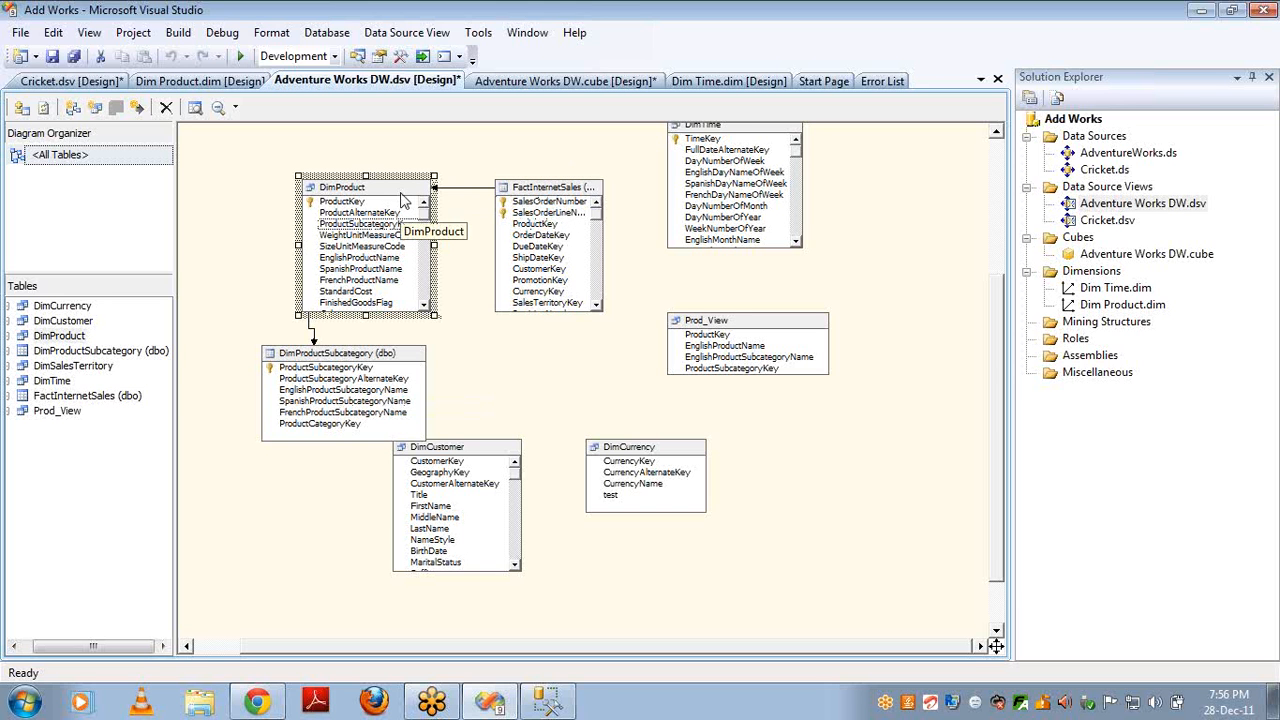
click(358, 360)
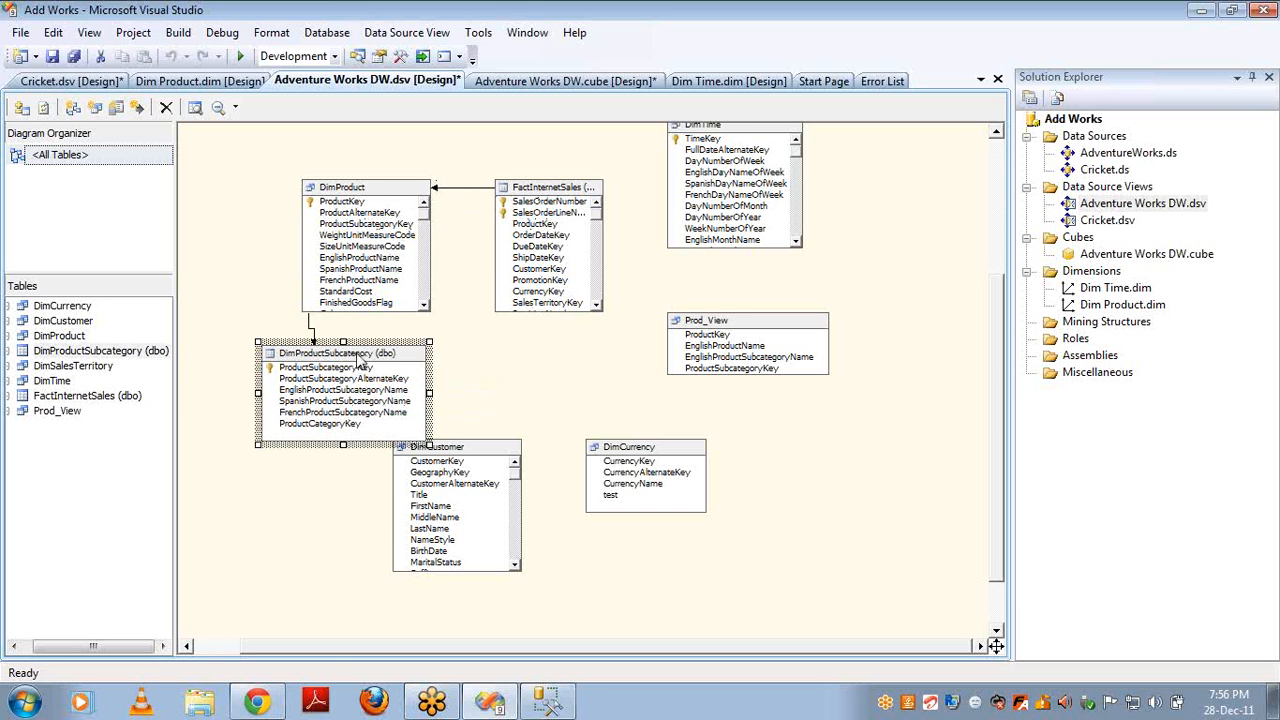
click(537, 190)
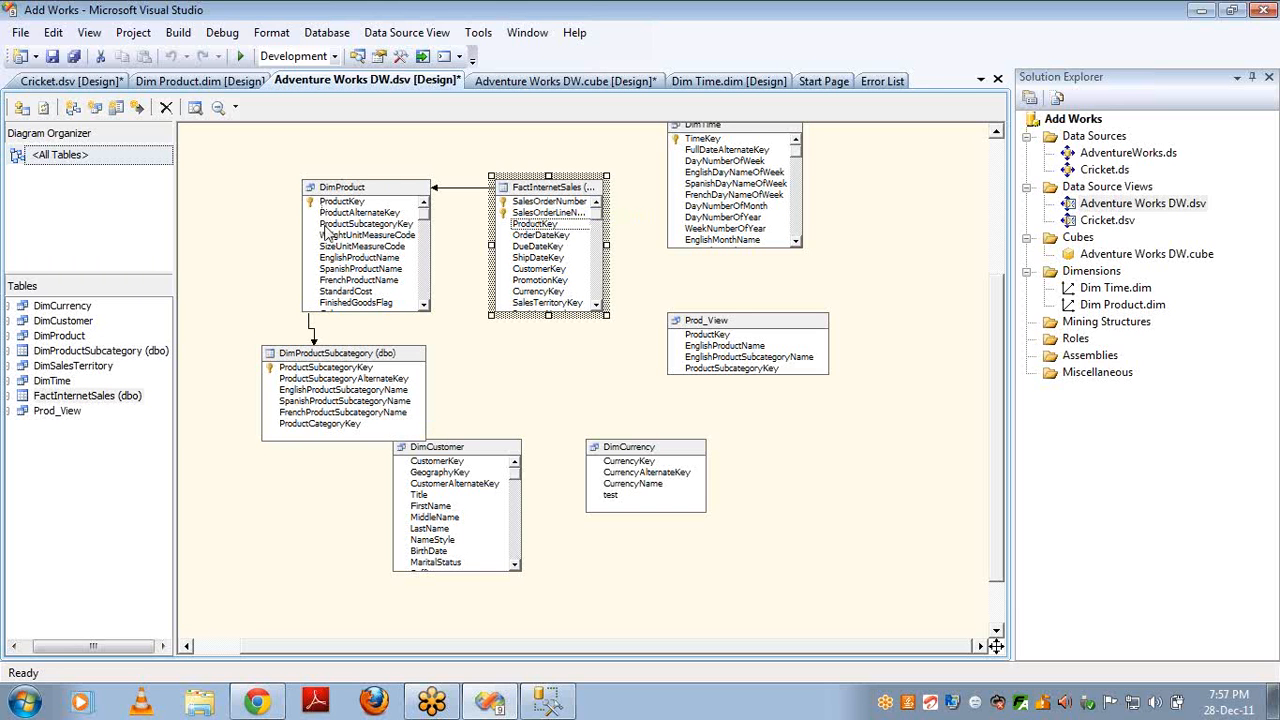
click(343, 190)
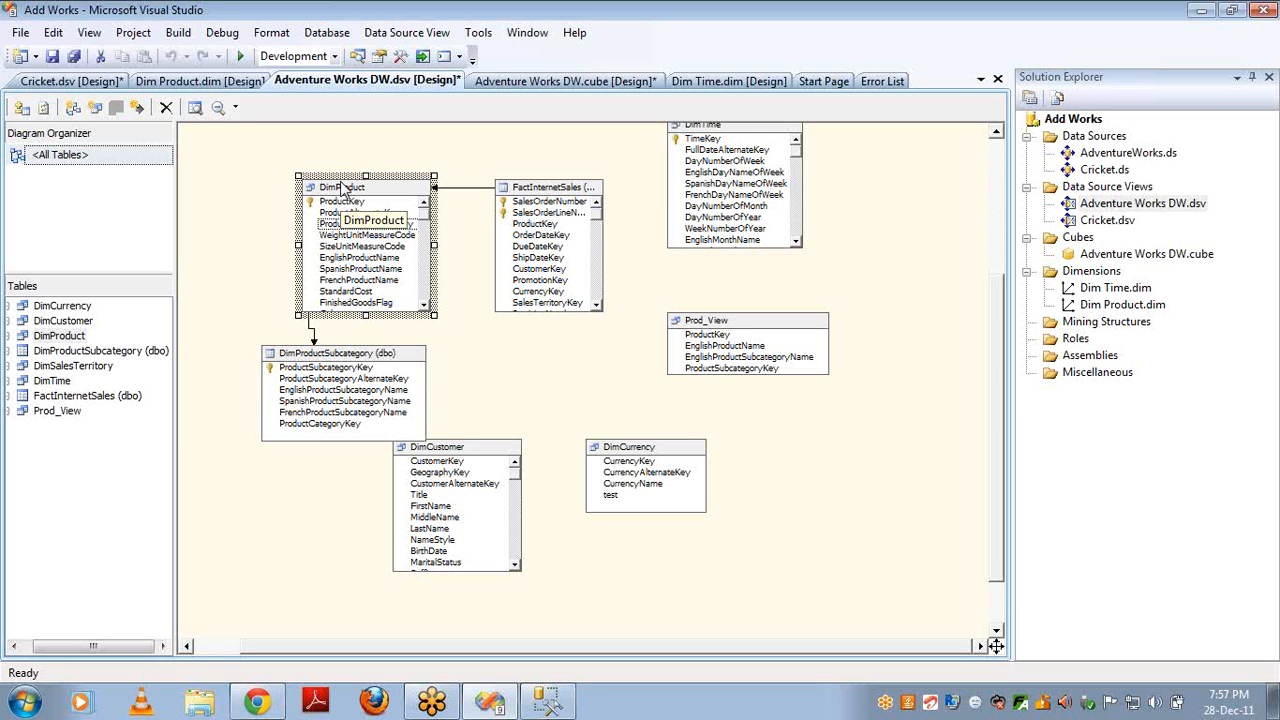
click(340, 352)
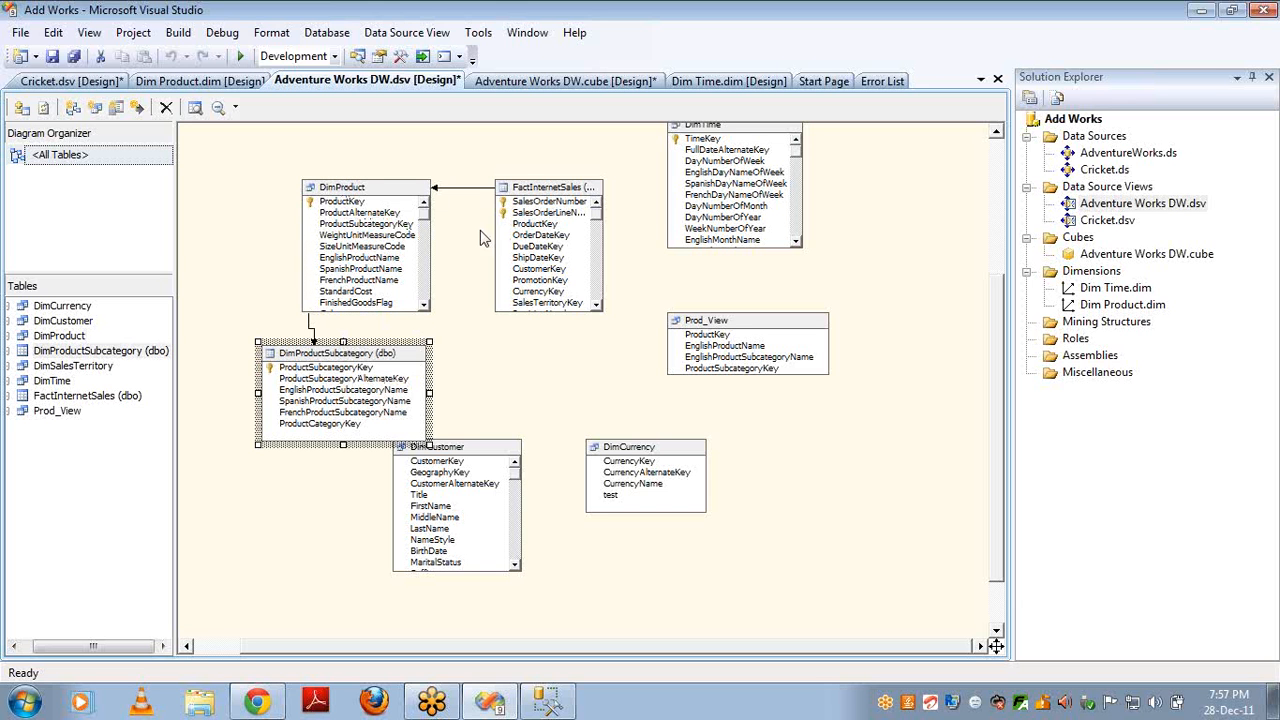
click(540, 188)
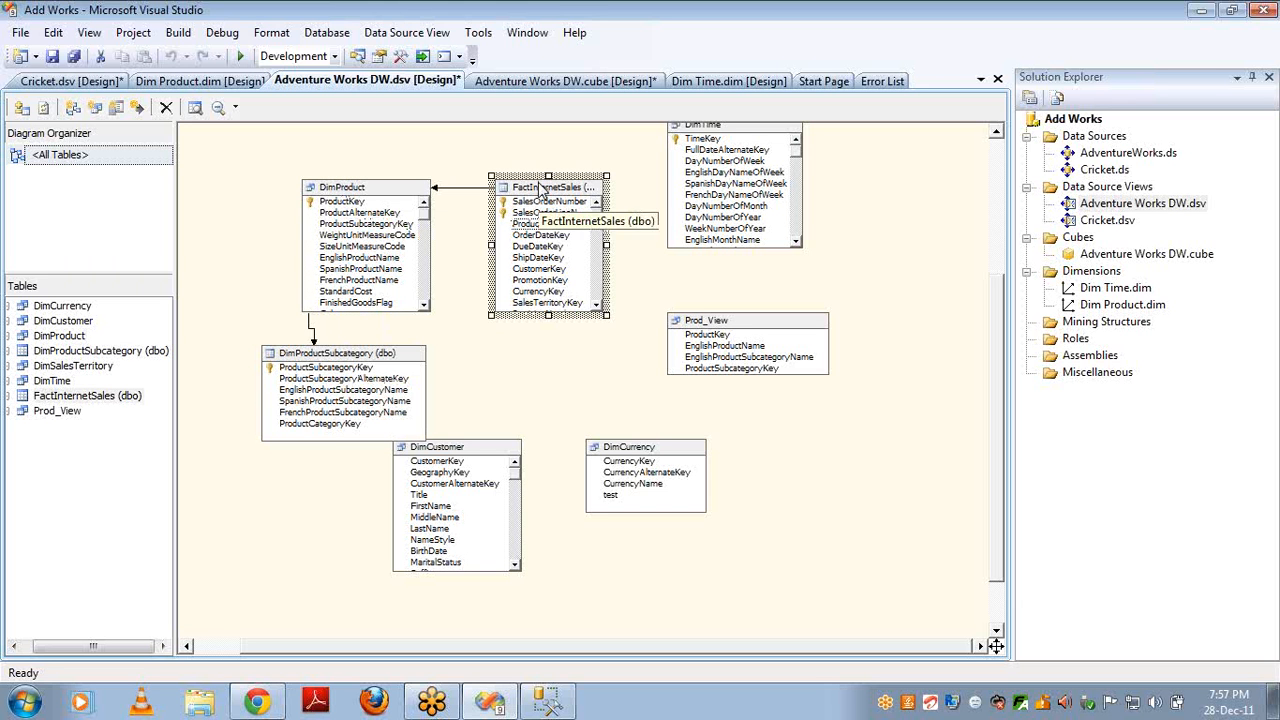
click(393, 190)
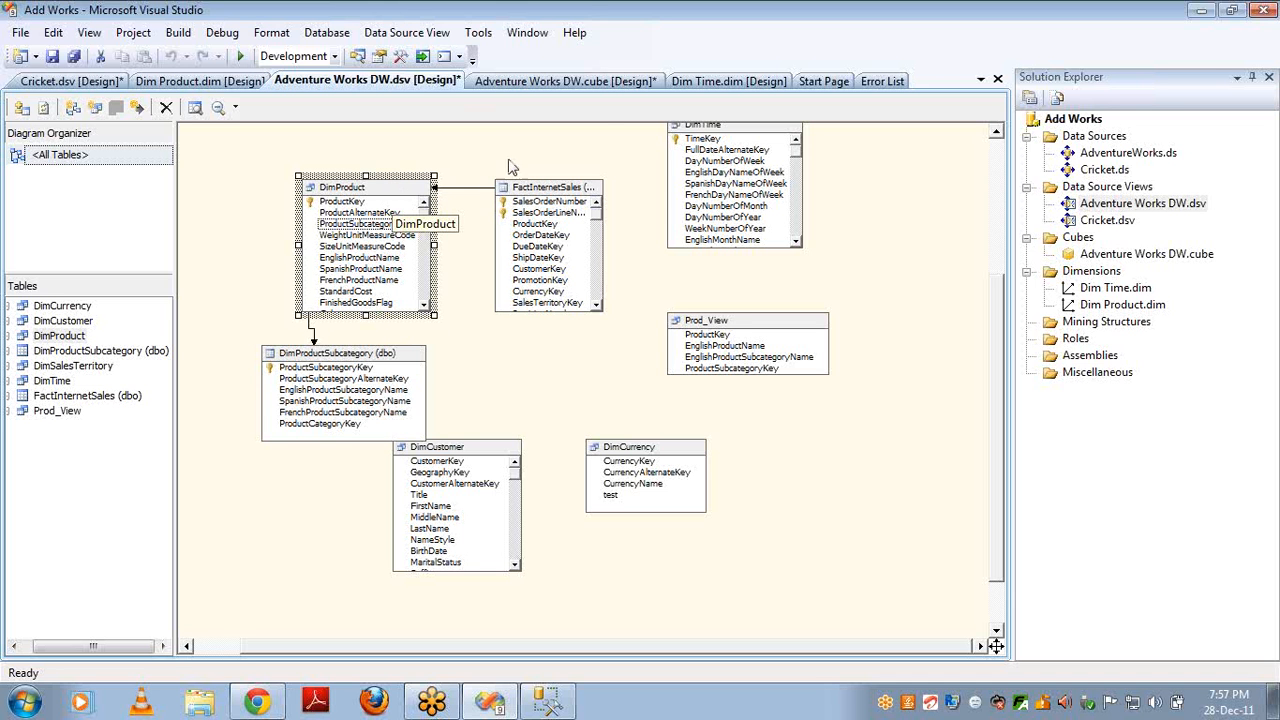
- Open the Adventure Works DW cube and review the relationship types available between Dim Time (Ship Date) and the Dim Product measure group, without changes
double_click(1117, 255)
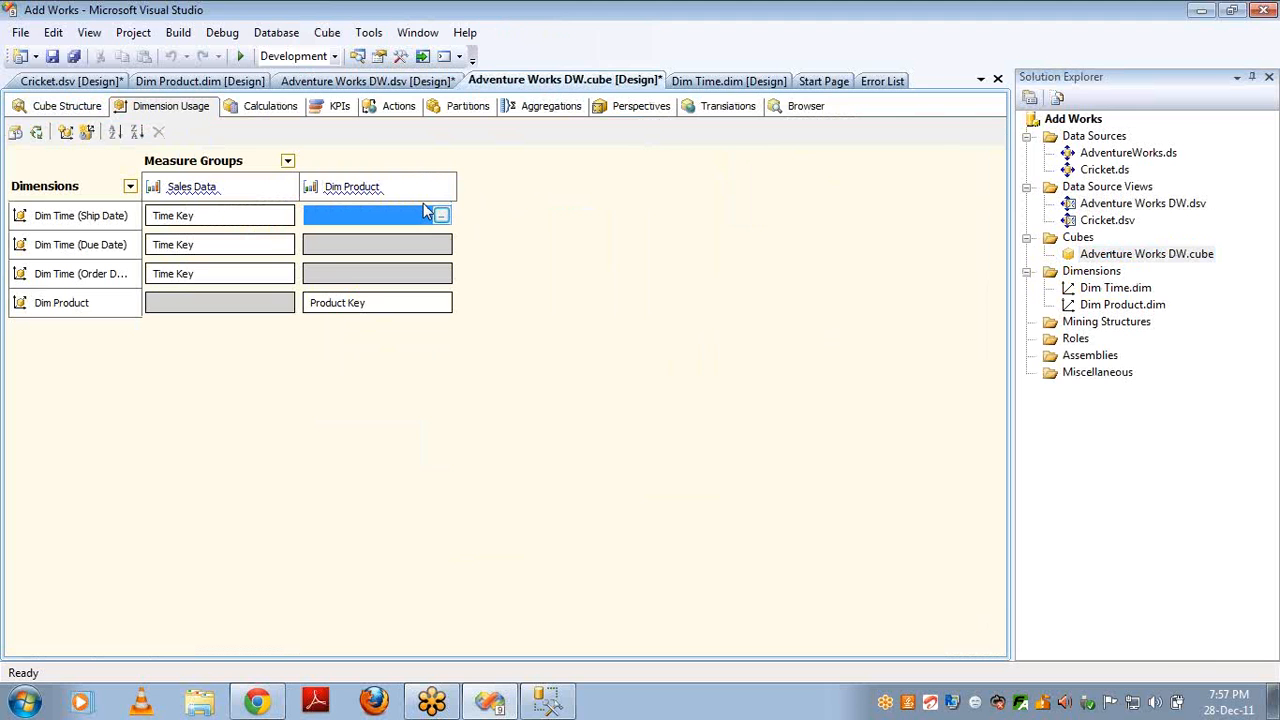
click(440, 215)
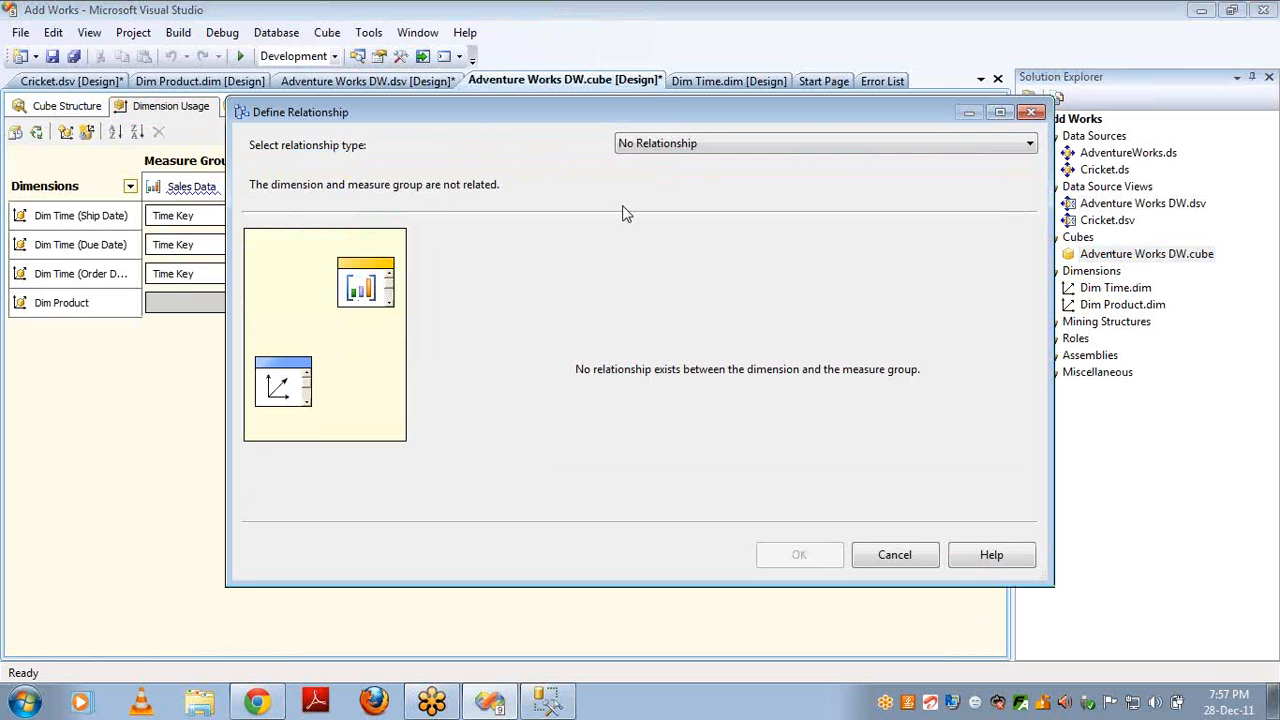
click(689, 151)
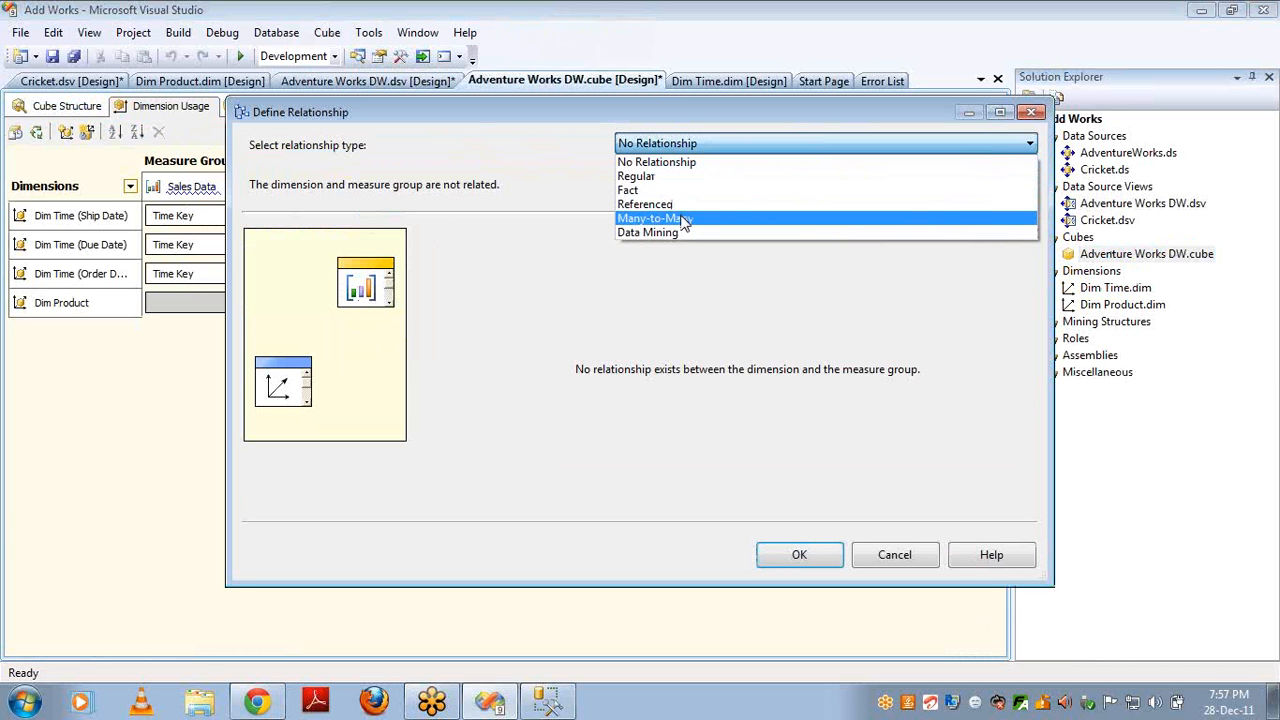
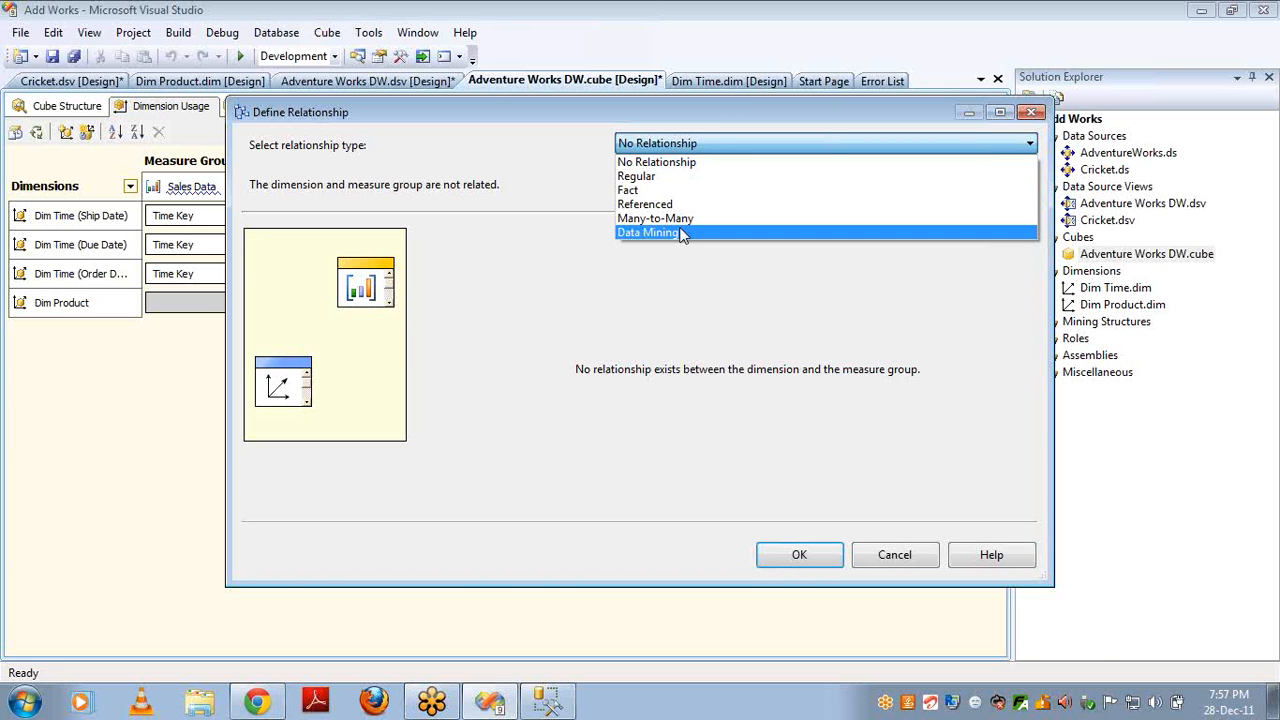
click(898, 566)
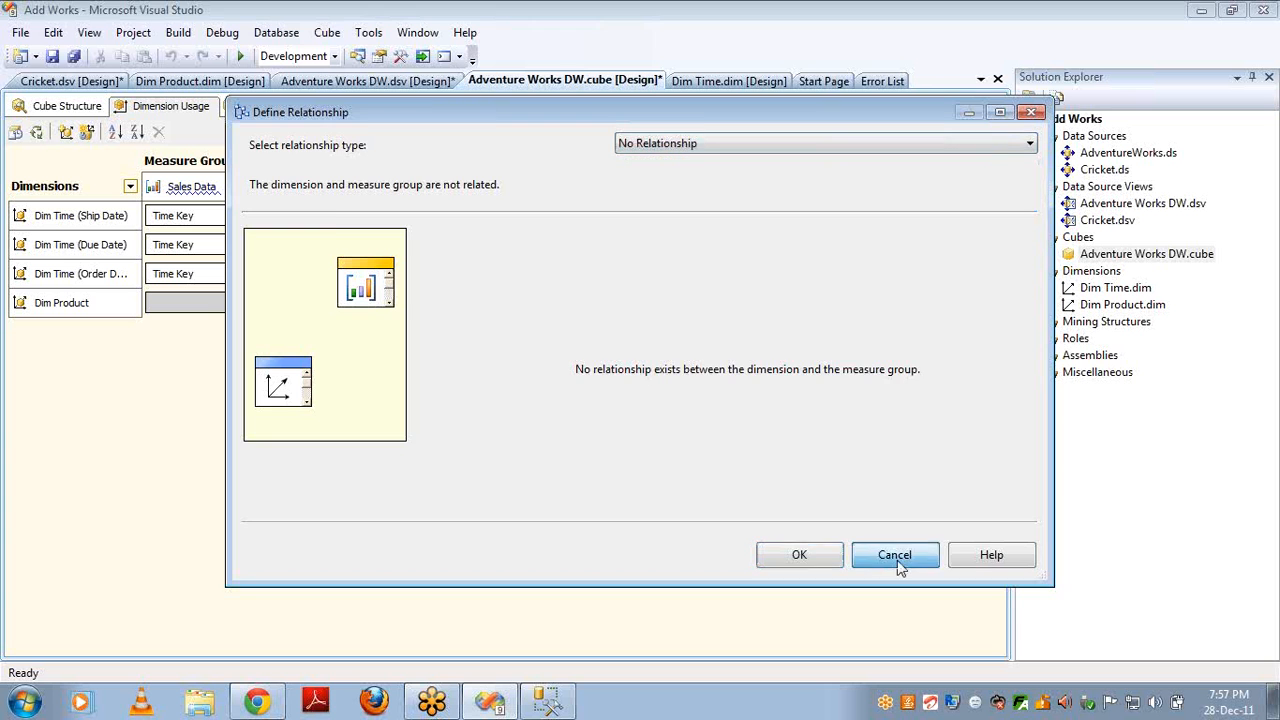
click(895, 560)
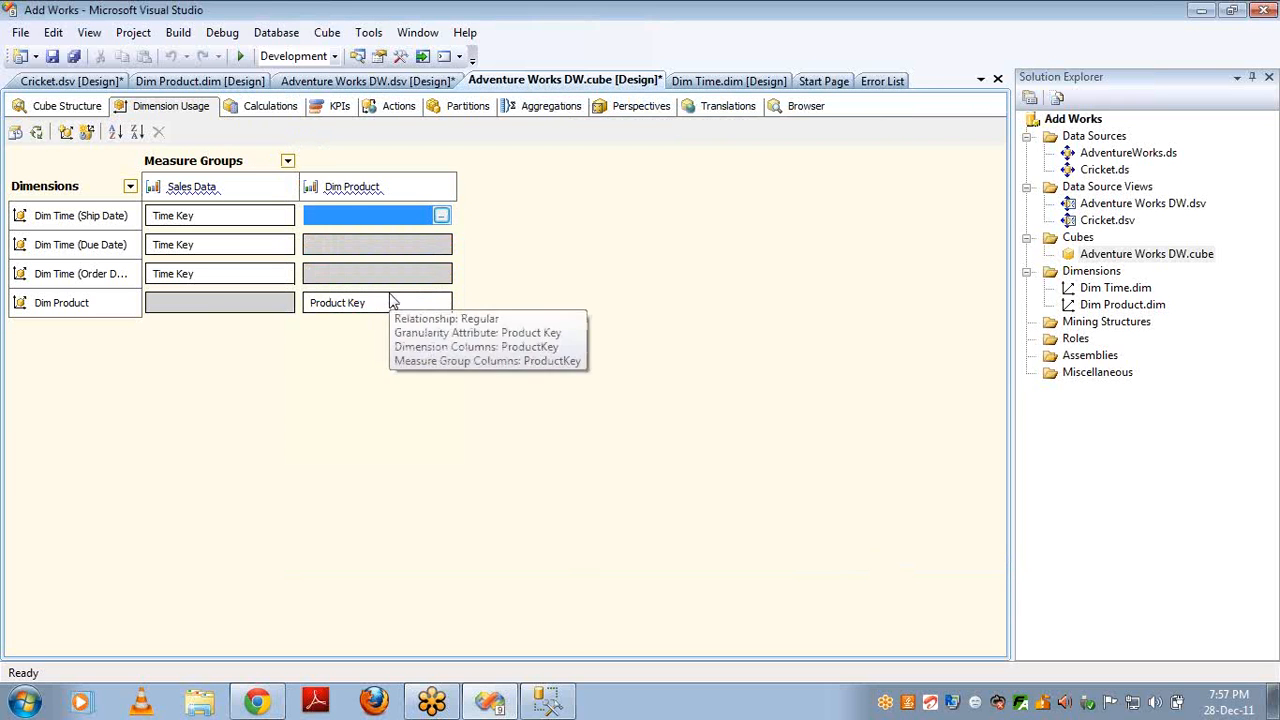
click(441, 218)
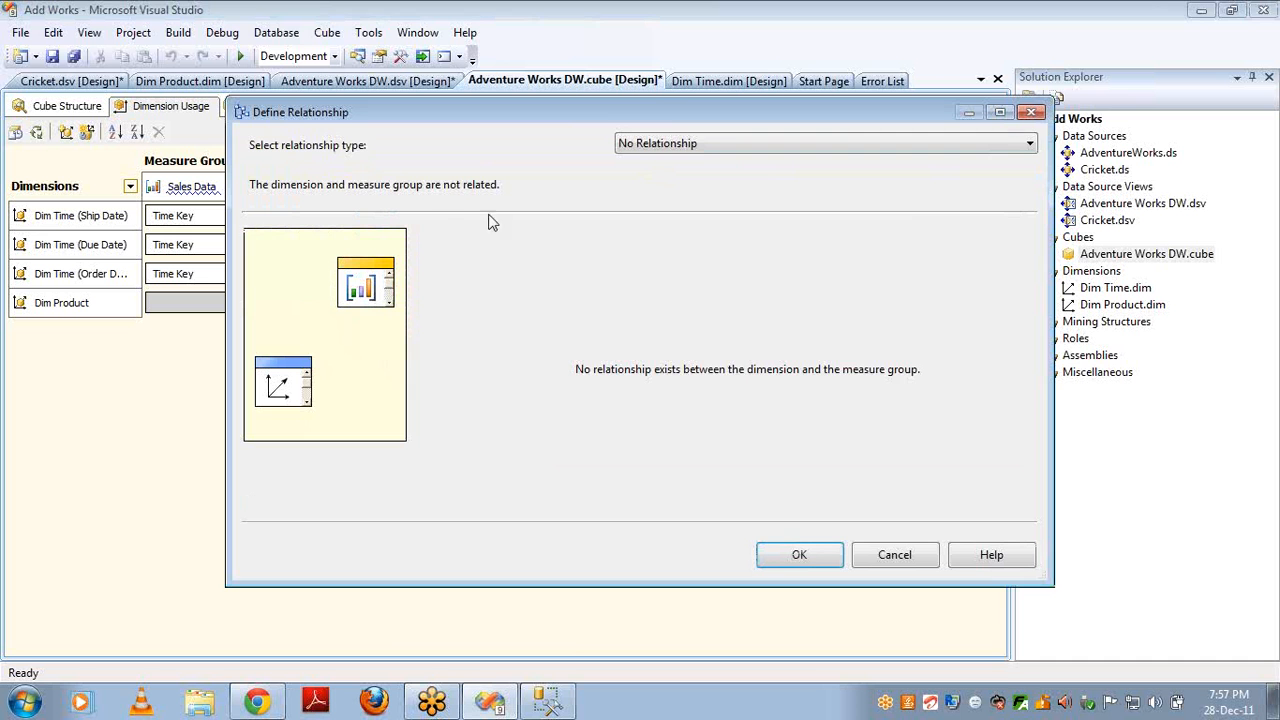
click(1033, 114)
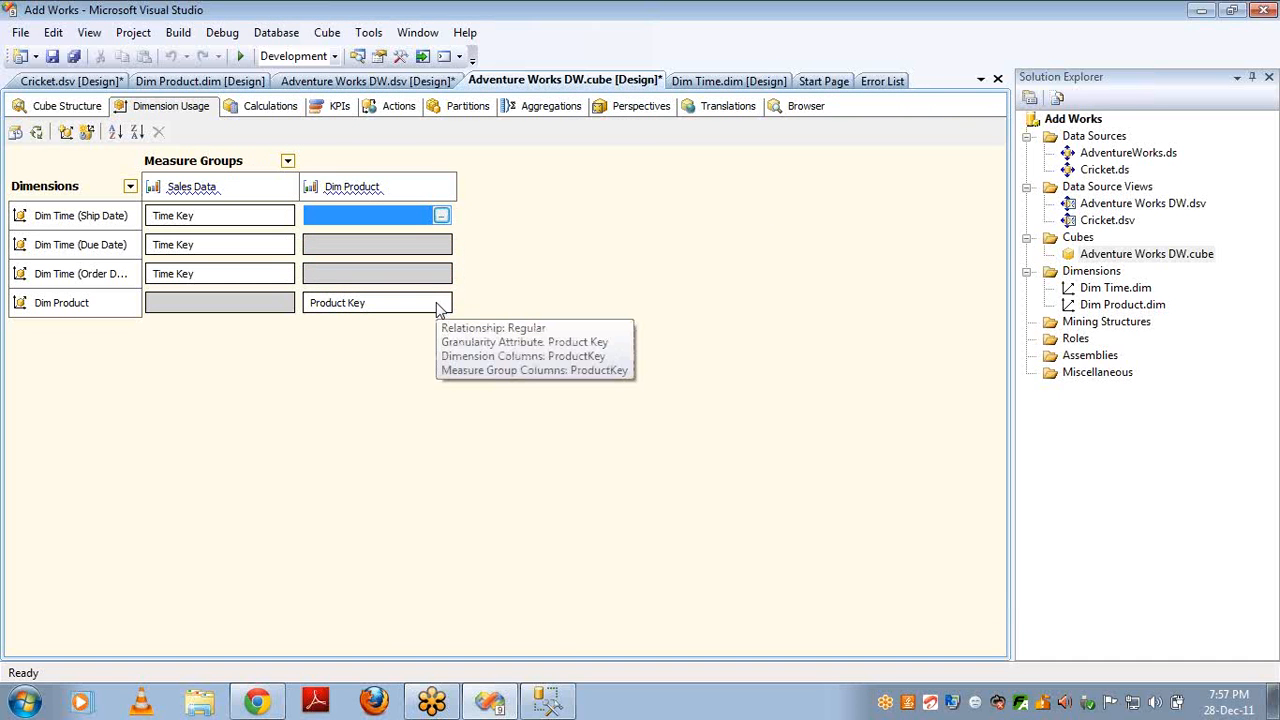
- Inspect the relationship definition between the Dim Product dimension and the Dim Product measure group, leaving it unchanged
click(74, 302)
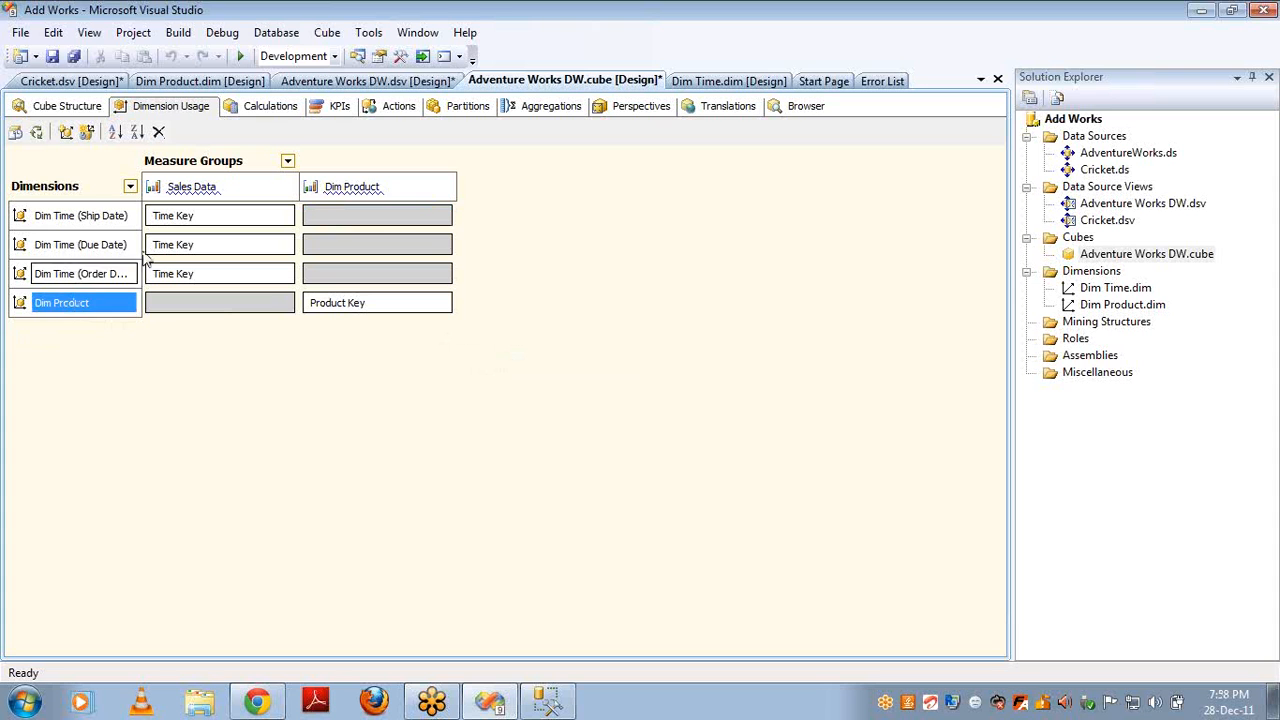
click(338, 196)
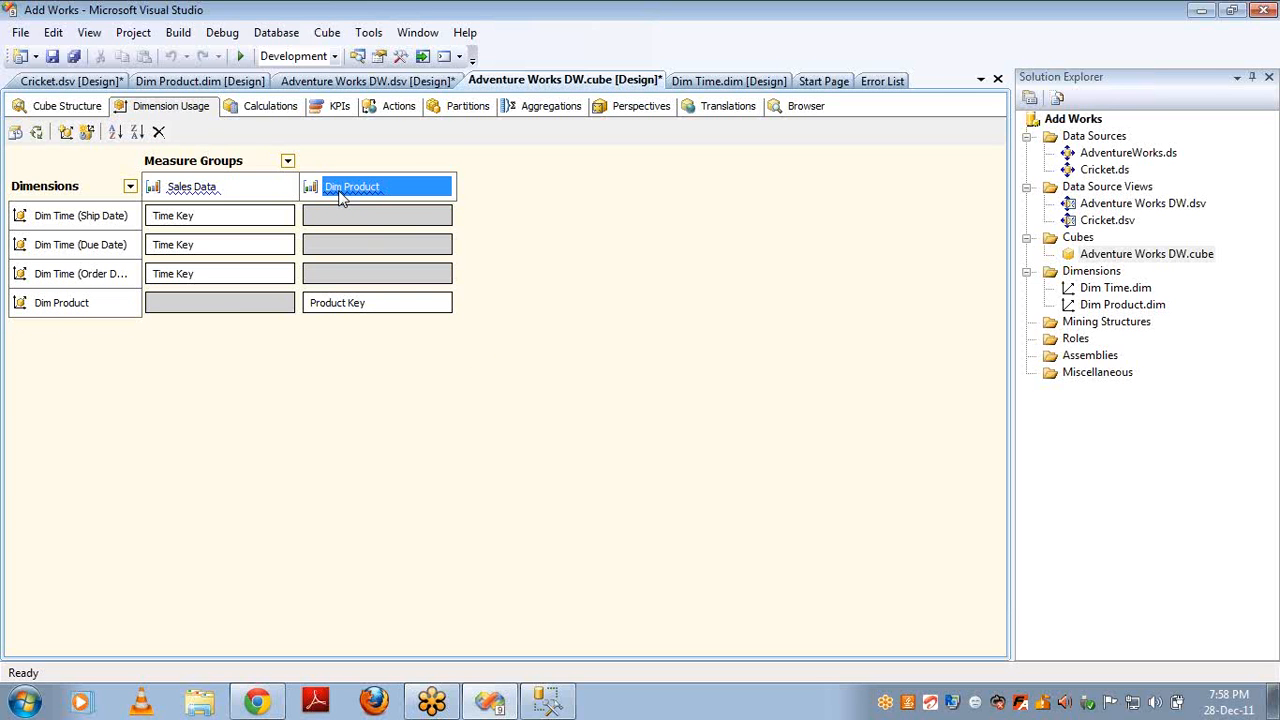
click(443, 305)
click(441, 303)
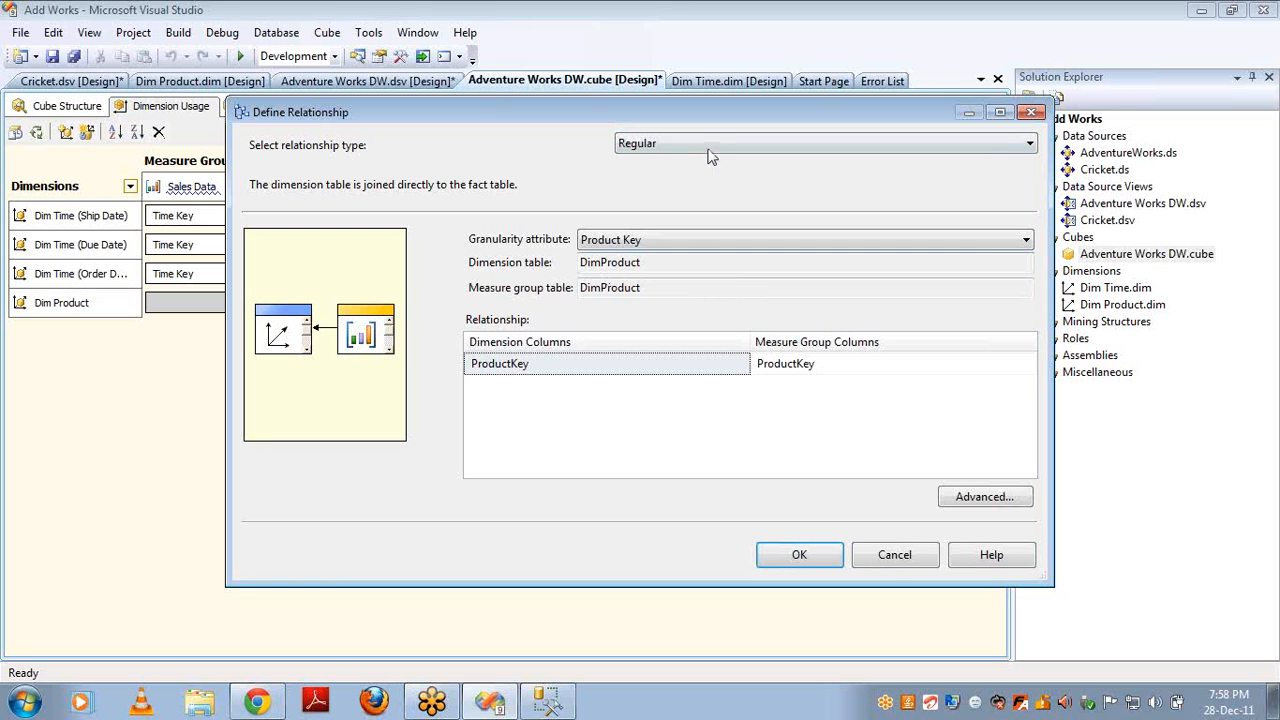
click(890, 562)
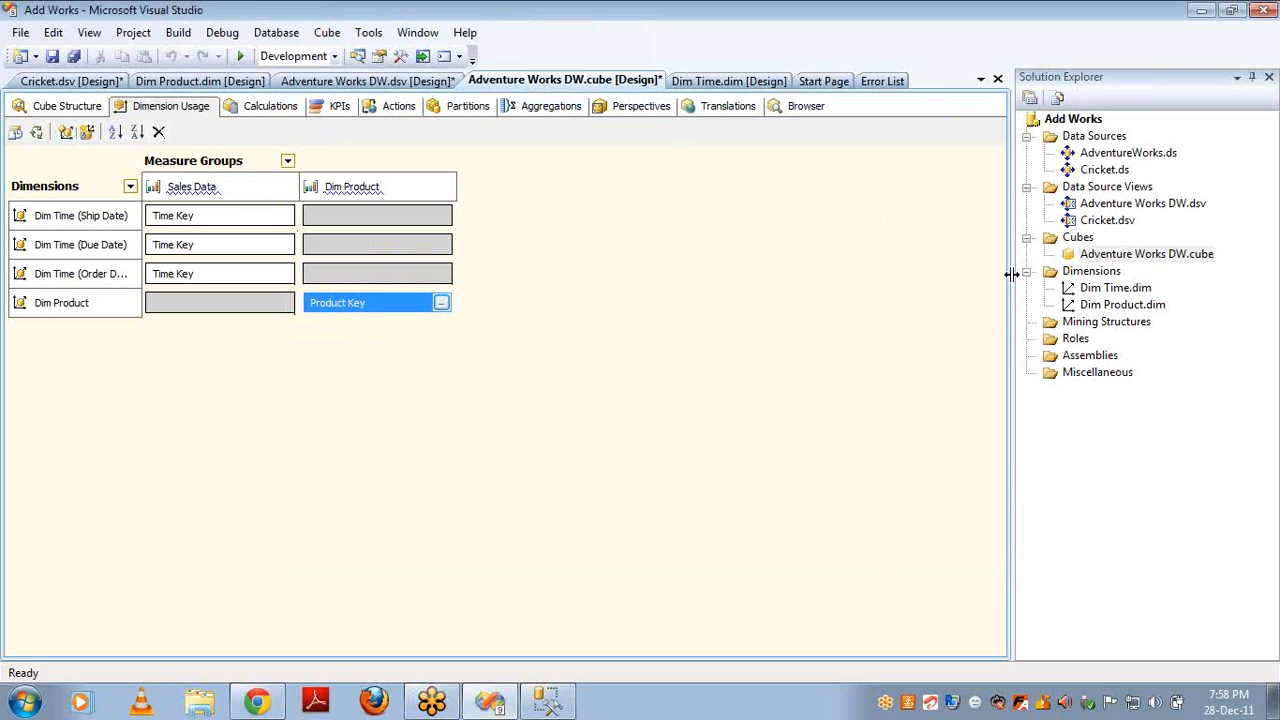
- Set the Ship Date, Due Date and Order Date time dimensions to No Relationship with the Sales Data measure group
click(285, 222)
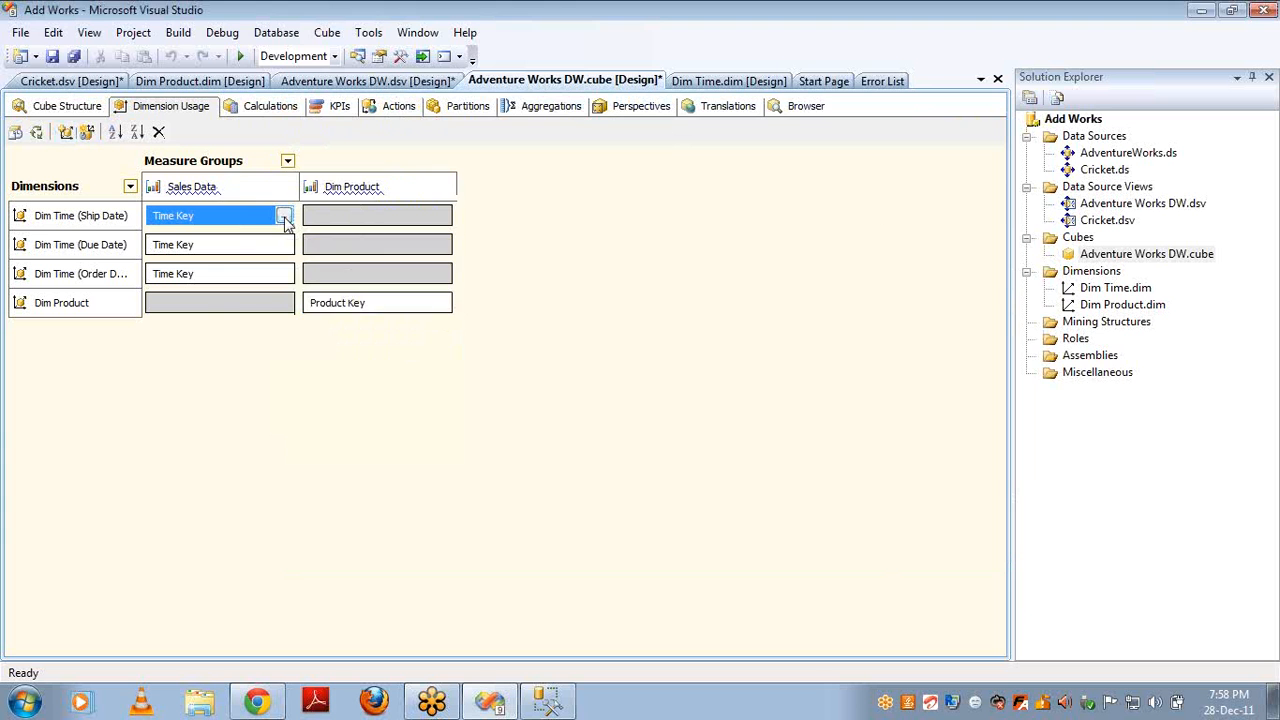
click(290, 219)
key(Up)
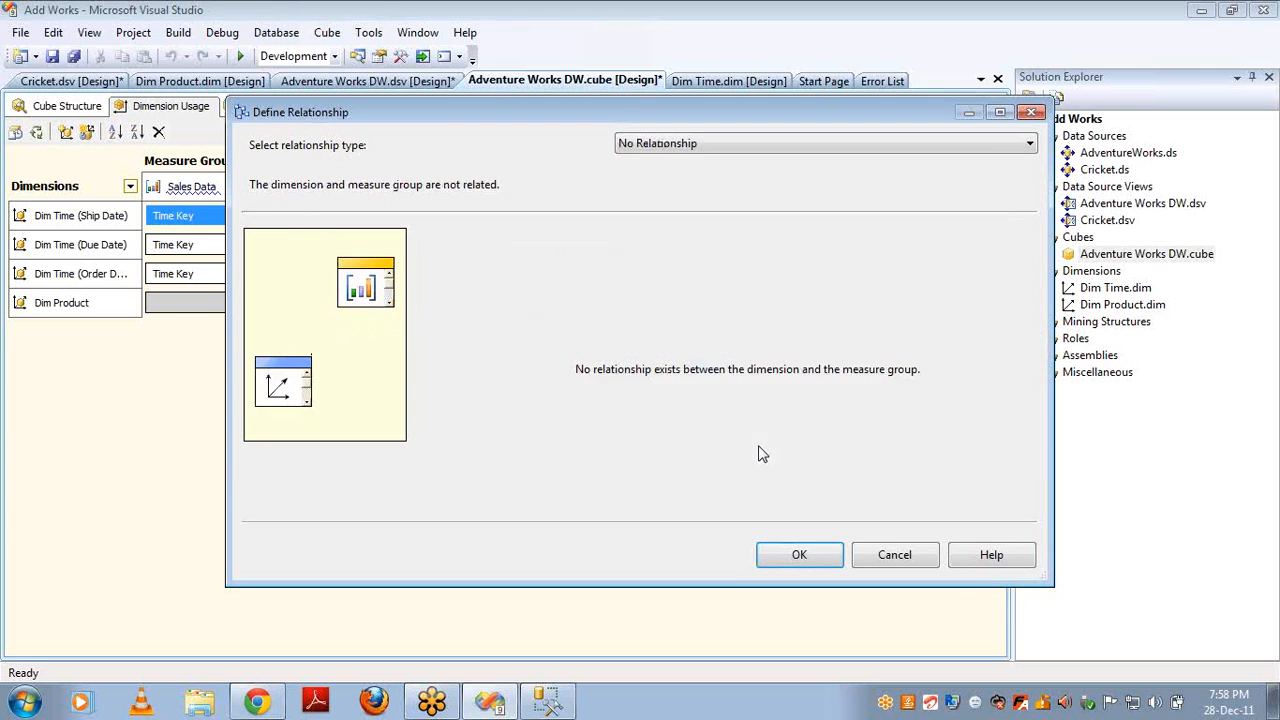
key(Return)
click(283, 253)
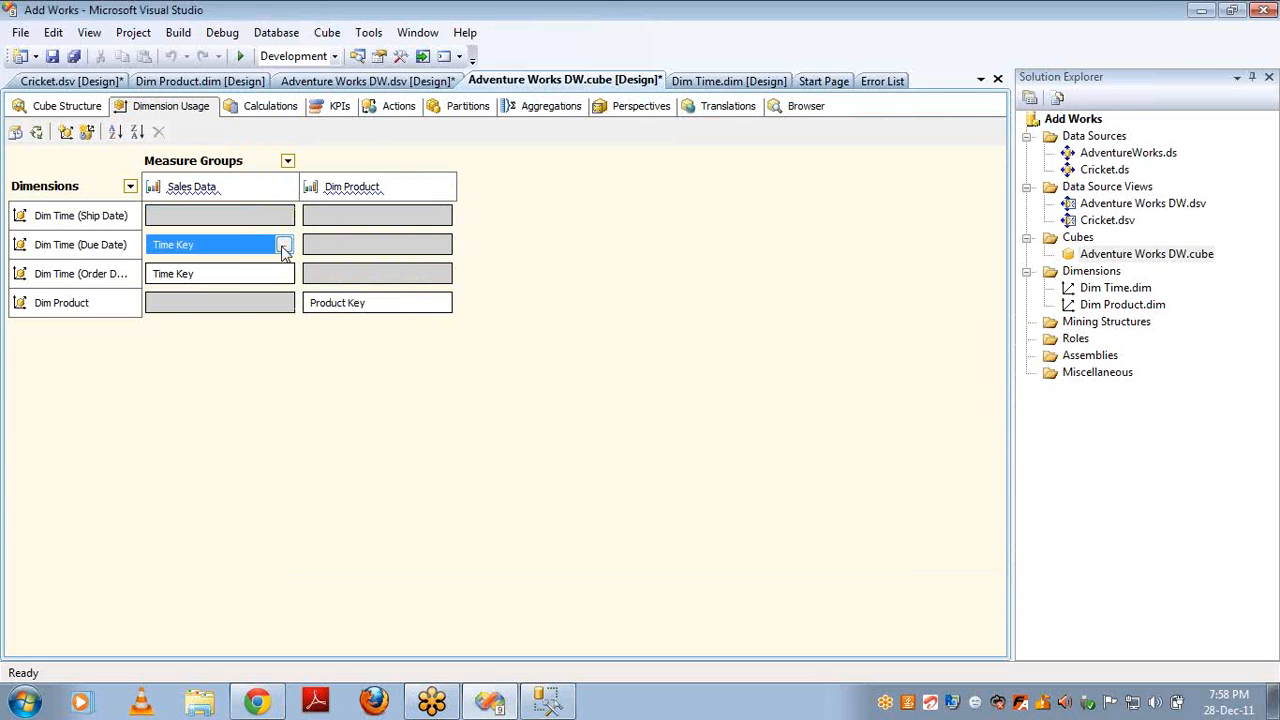
click(285, 249)
key(Up)
key(Return)
click(284, 276)
click(285, 275)
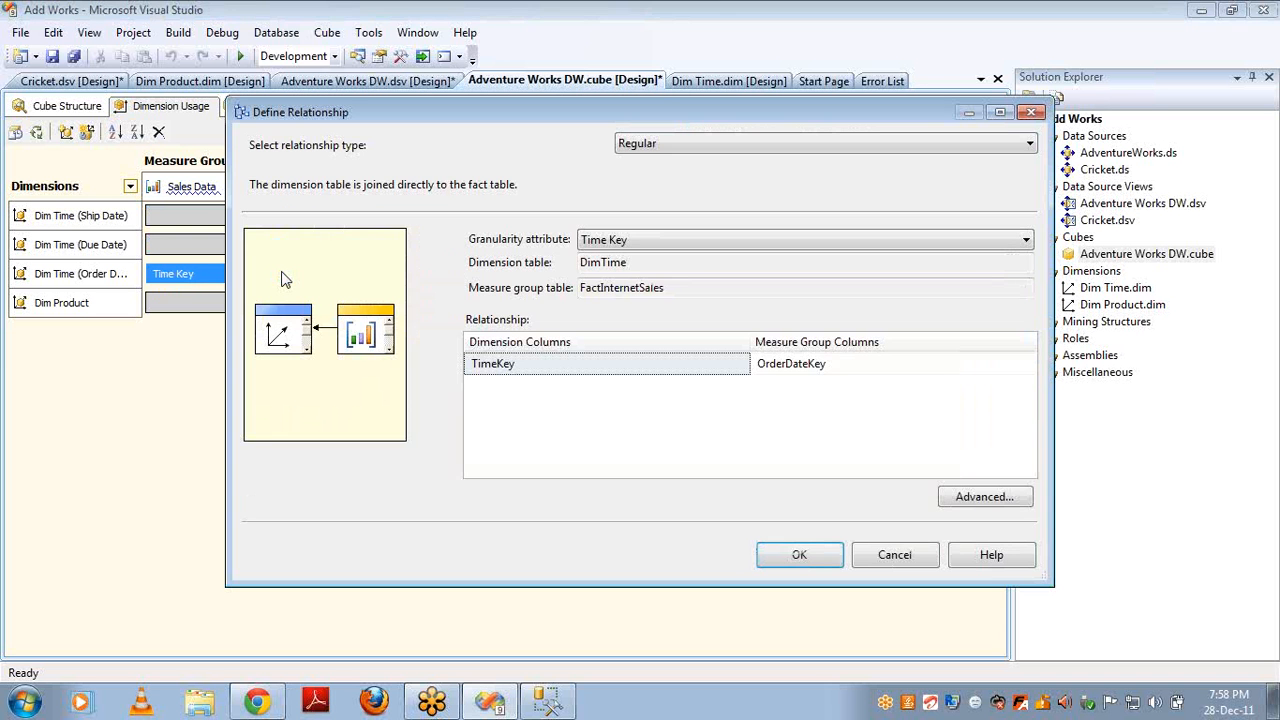
key(Up)
key(Return)
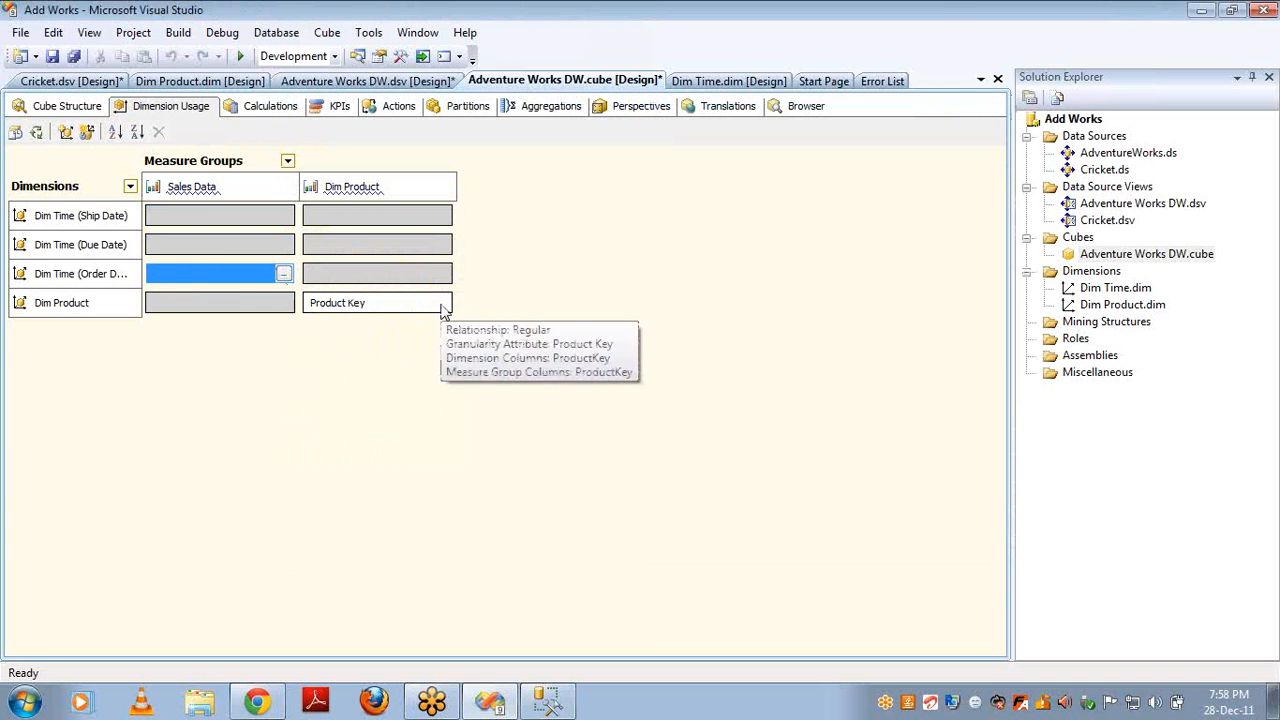
- Set the Dim Product dimension to No Relationship with the Dim Product measure group
click(443, 304)
click(442, 303)
key(Up)
key(Return)
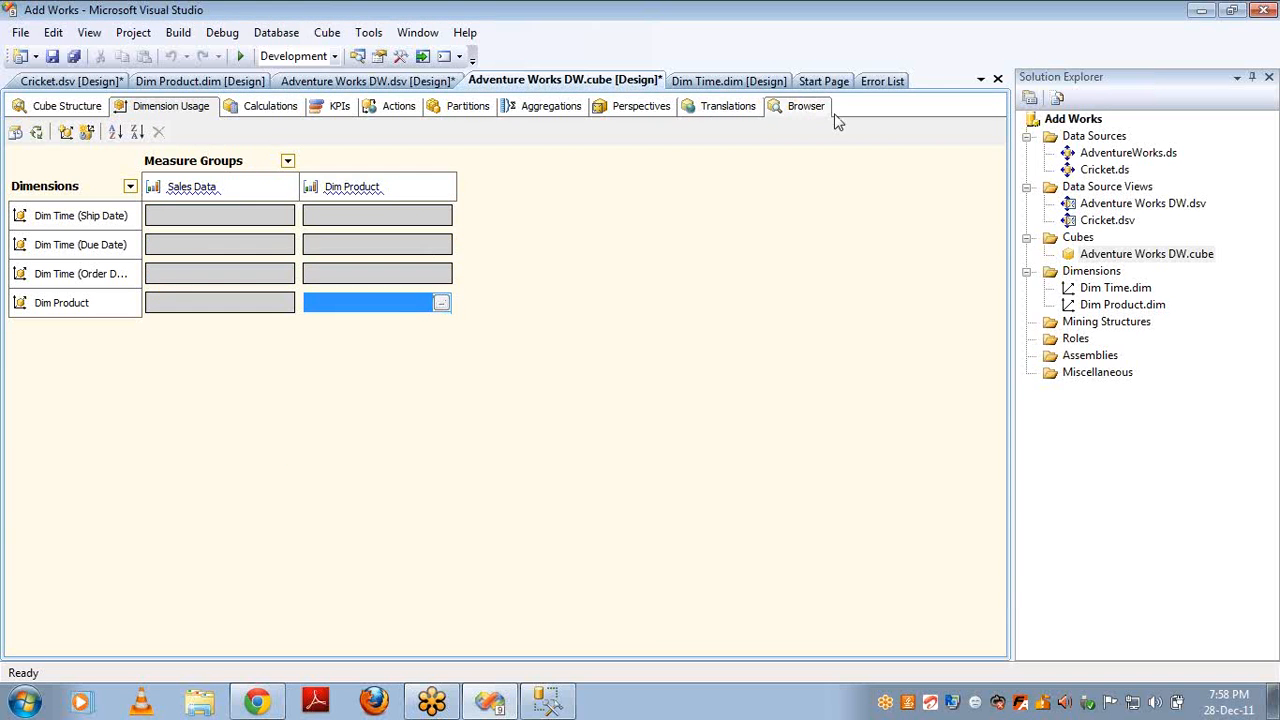
- Start a new dimension from the existing DimSalesTerritory table, using SalesTerritoryKey as both key column and name column
click(1095, 276)
right_click(1097, 284)
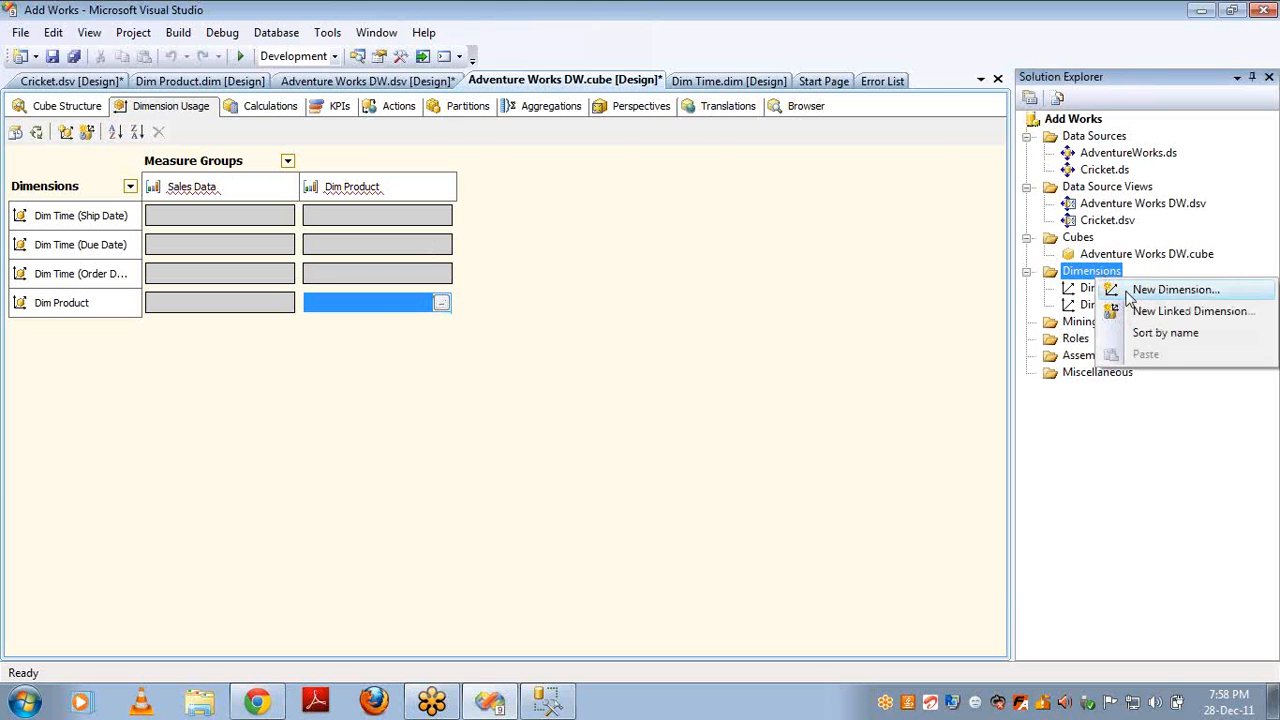
click(1135, 288)
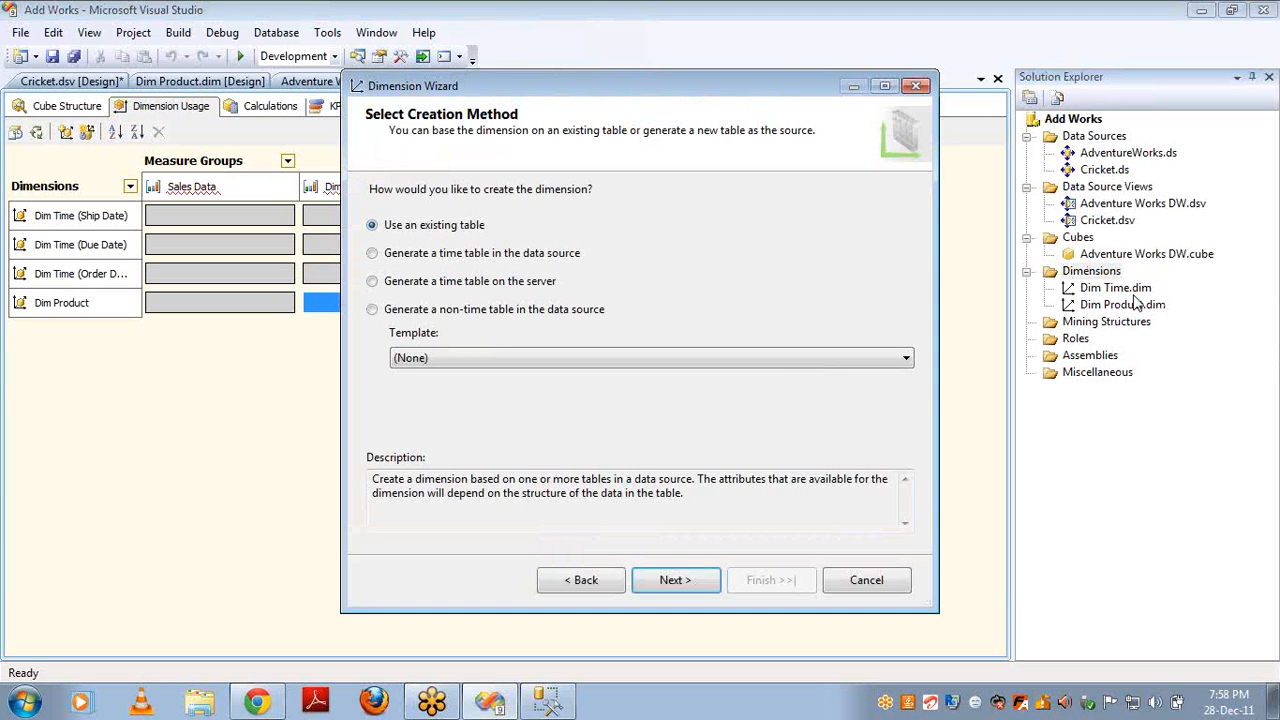
click(672, 580)
click(480, 268)
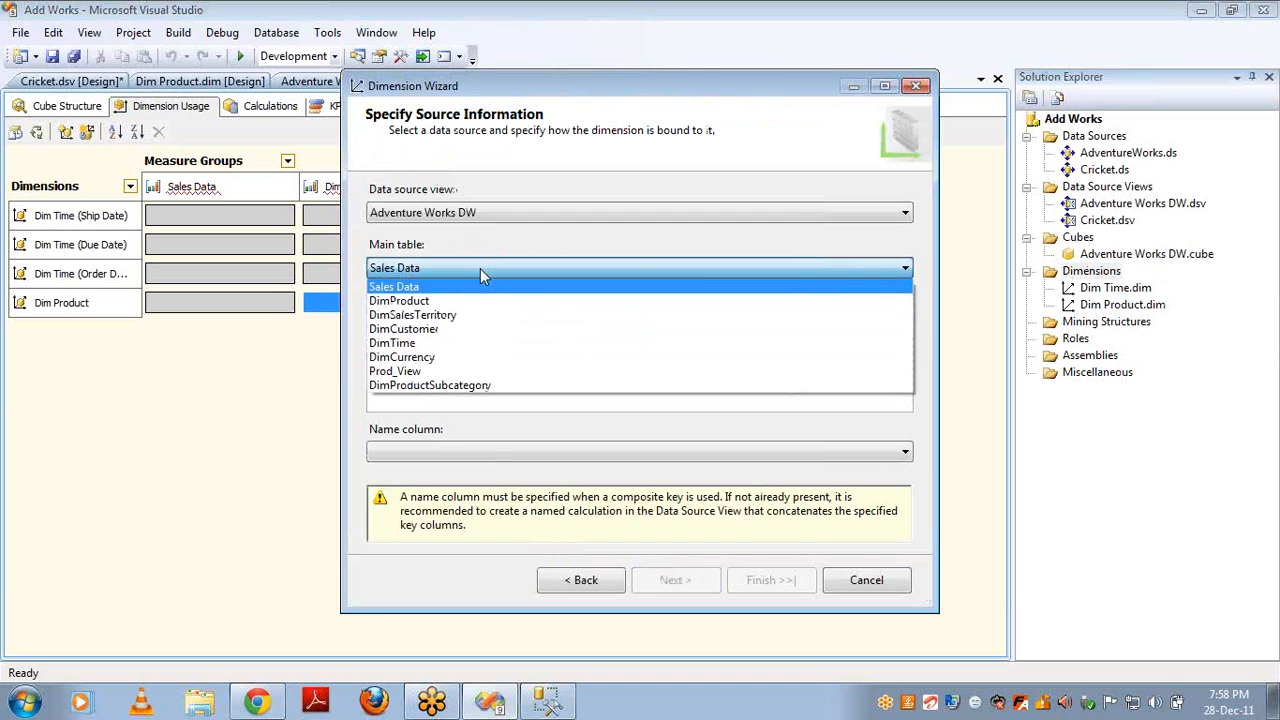
click(455, 316)
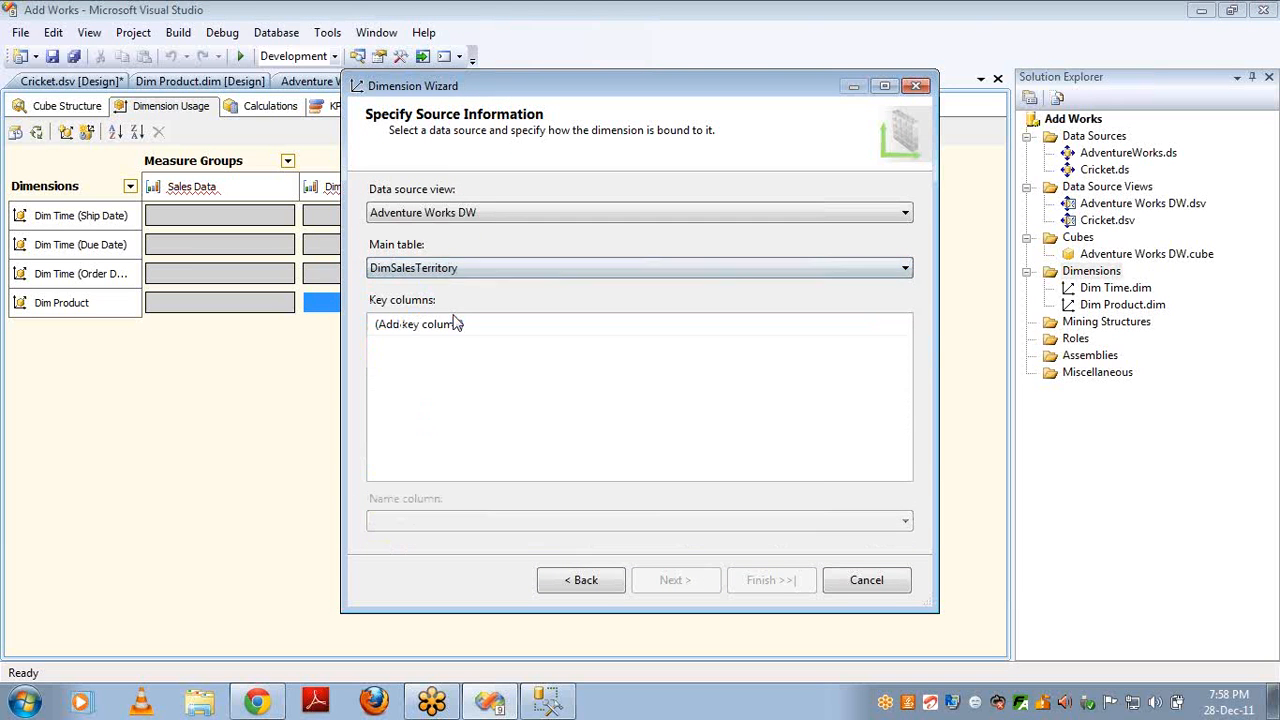
click(906, 326)
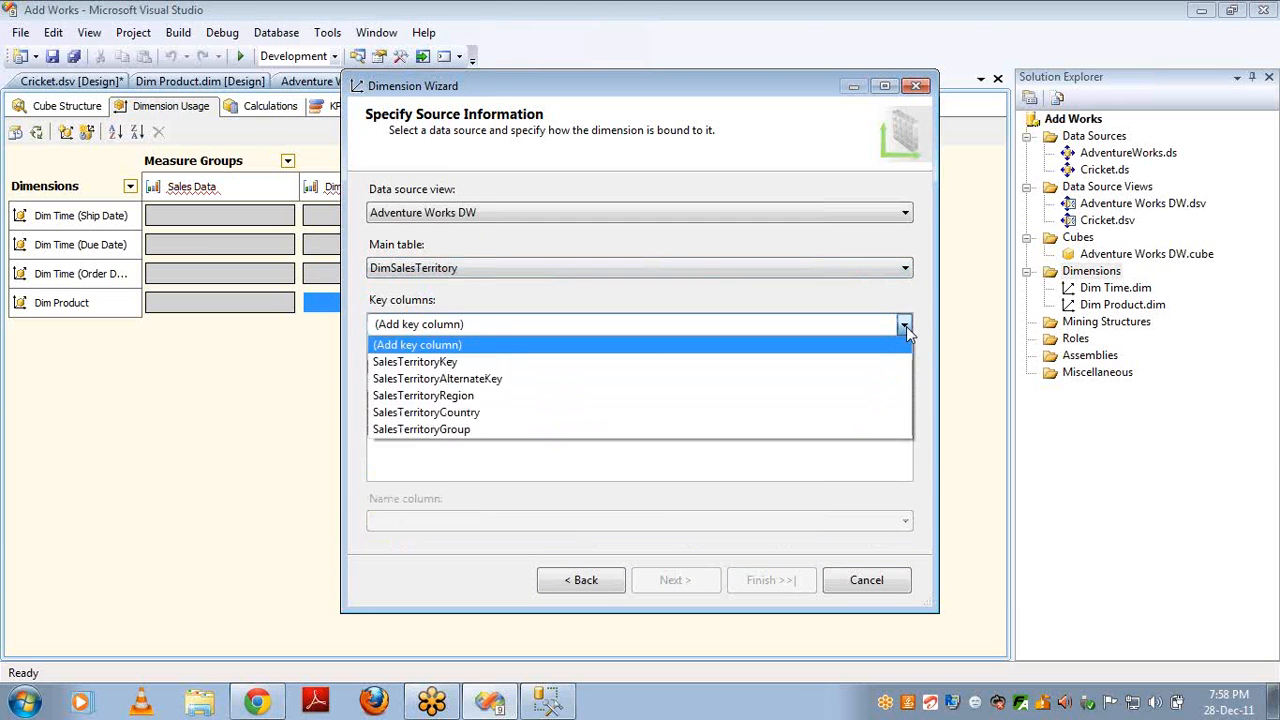
click(531, 364)
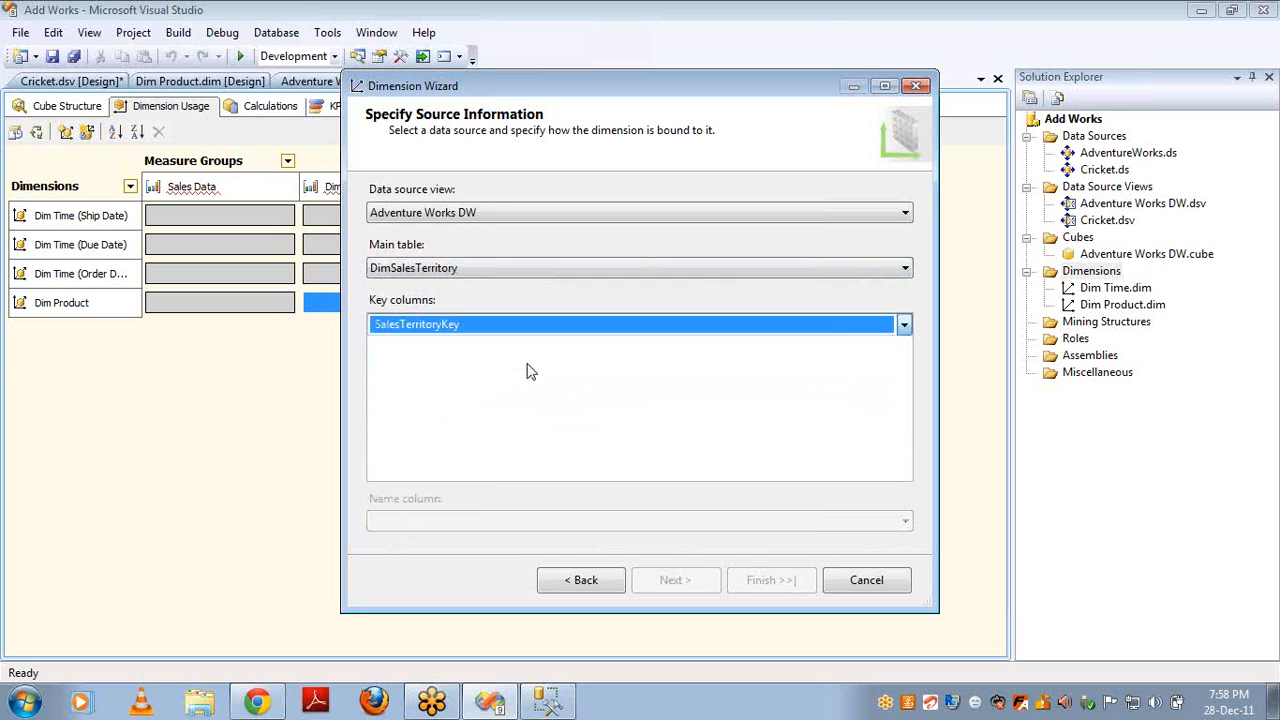
click(884, 524)
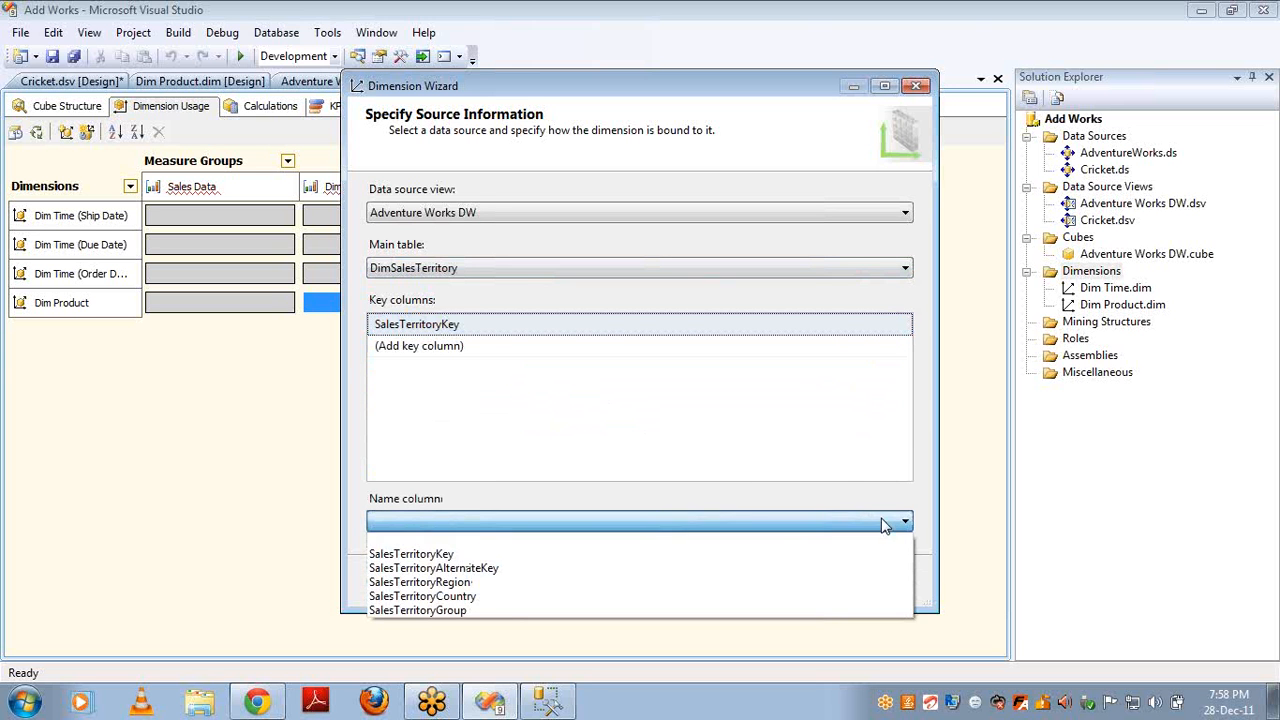
click(624, 551)
click(662, 579)
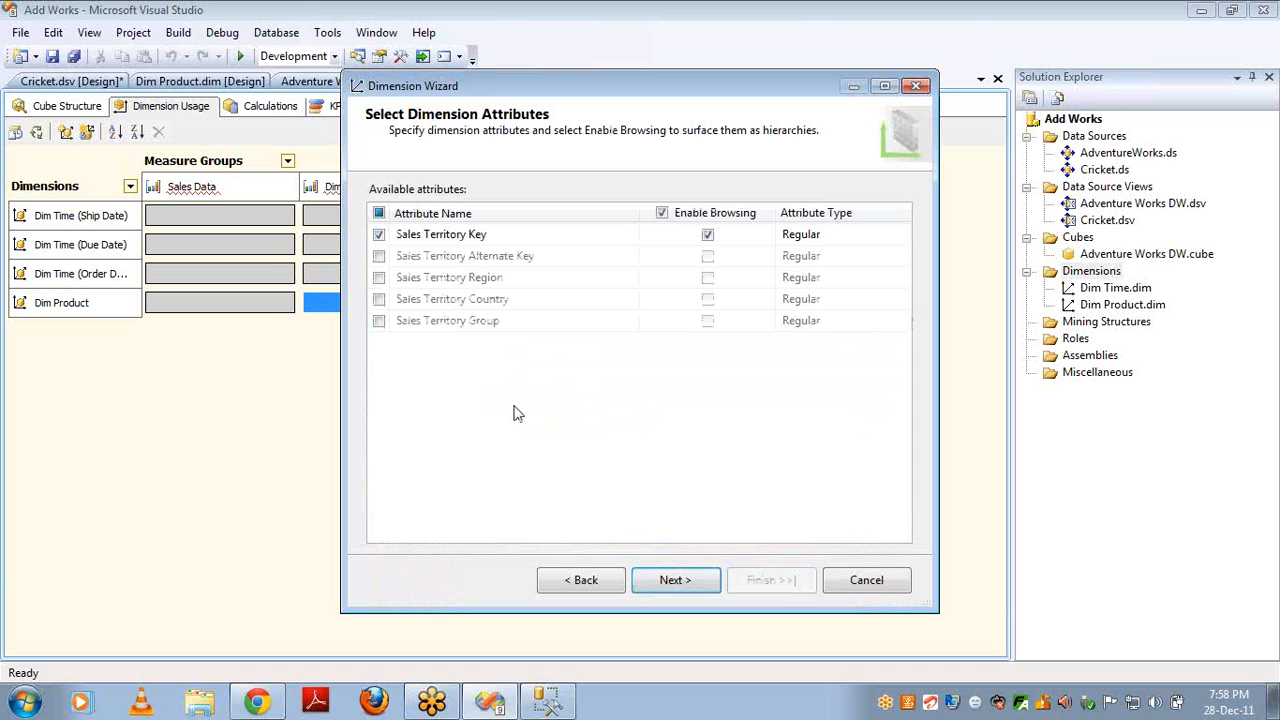
- Include the Sales Territory Region, Country and Group attributes and finish creating the sales territory dimension
click(379, 277)
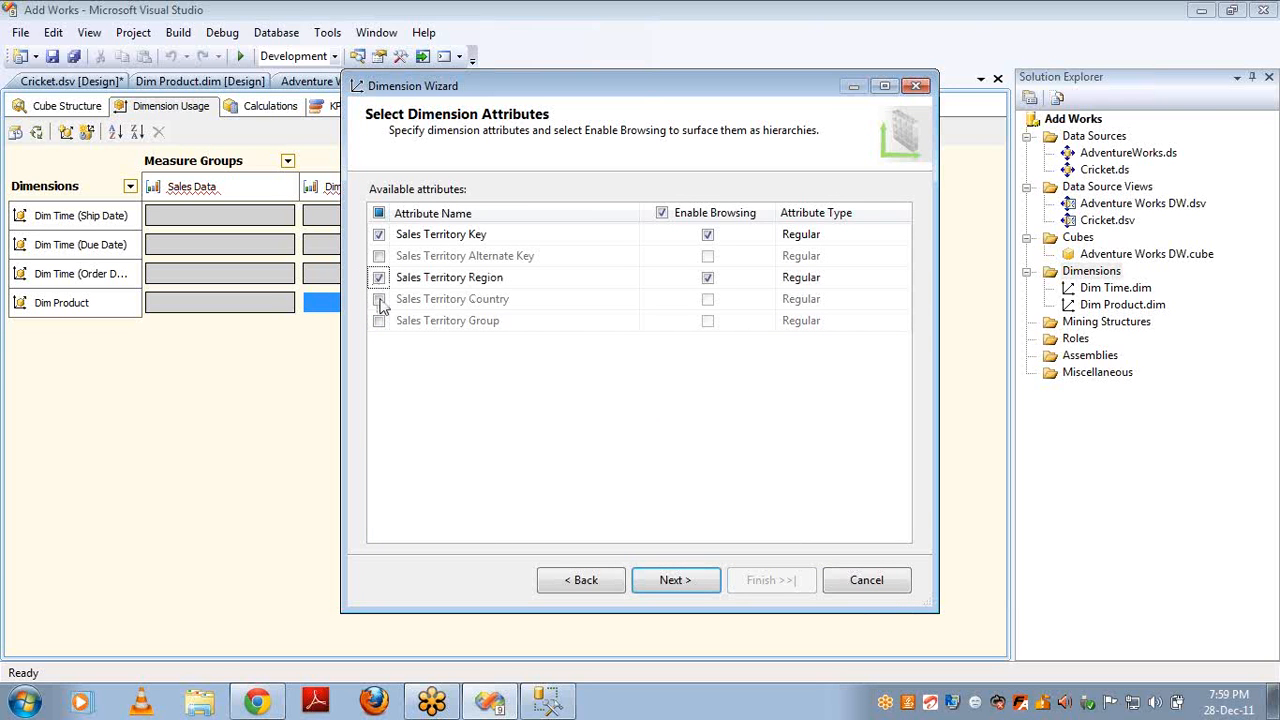
click(379, 299)
click(379, 320)
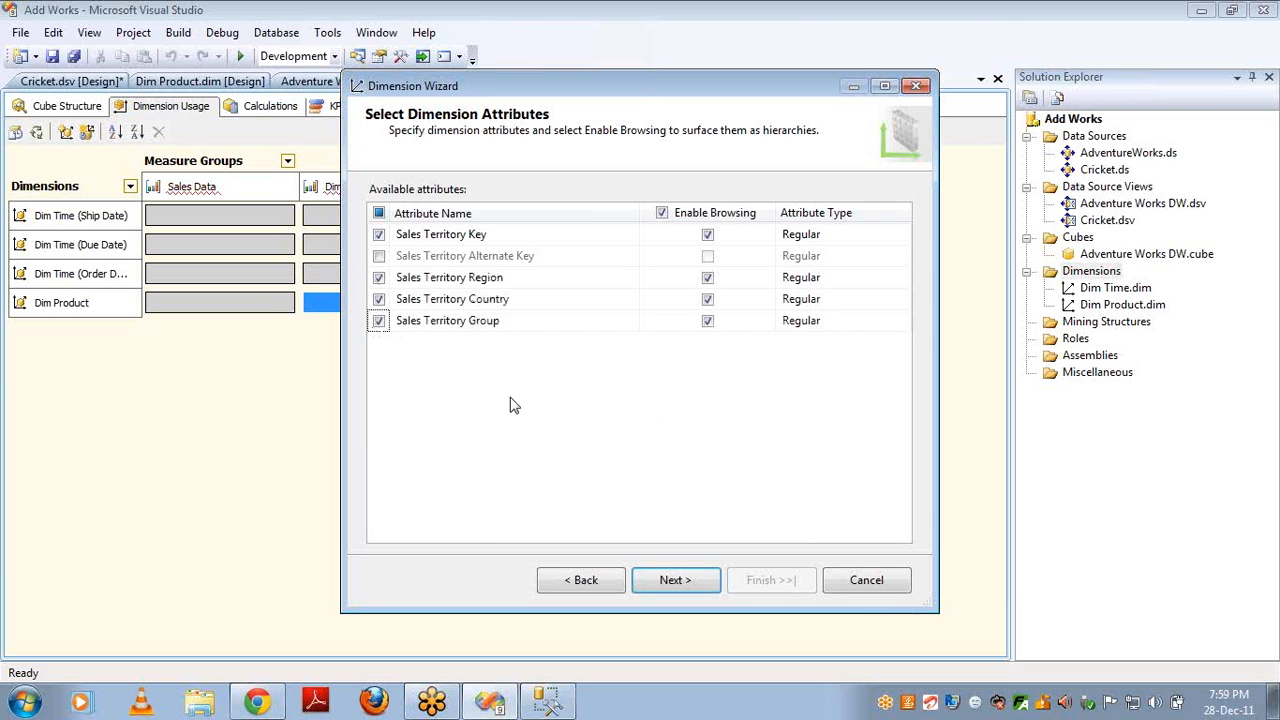
click(701, 582)
click(753, 588)
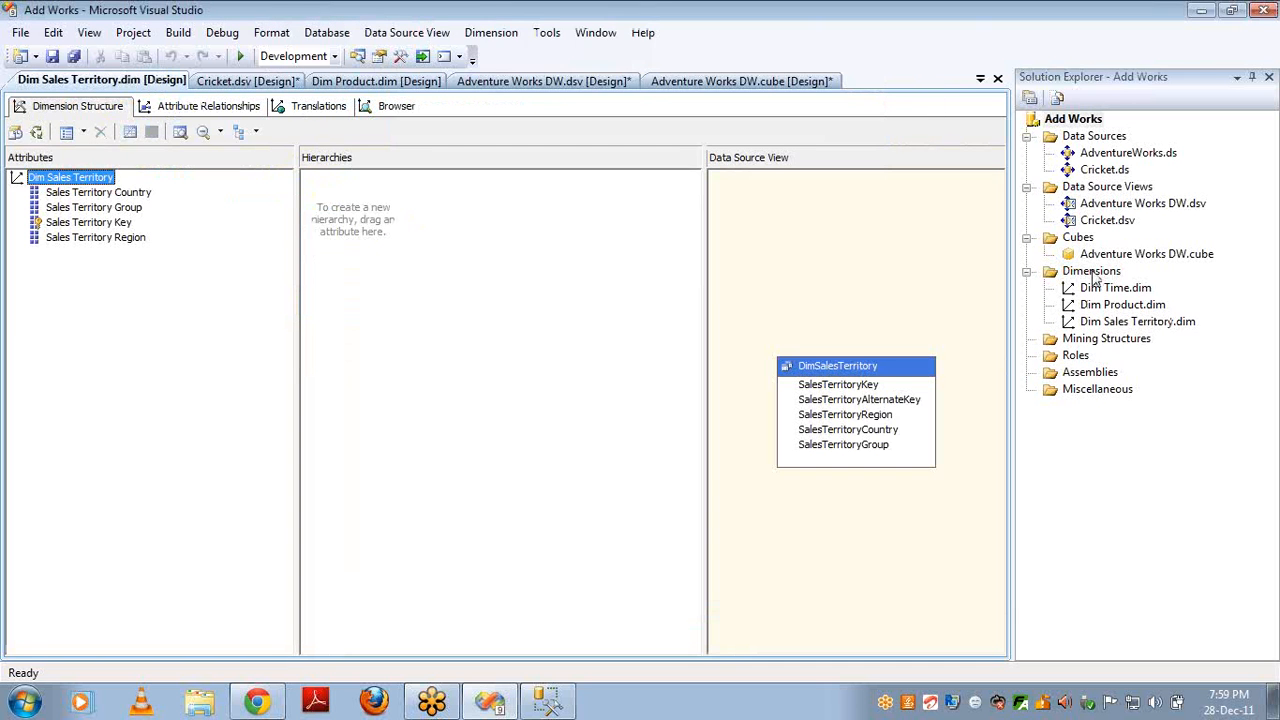
- Start another dimension from the existing DimCustomer table, using CustomerKey as both key column and name column
right_click(1095, 276)
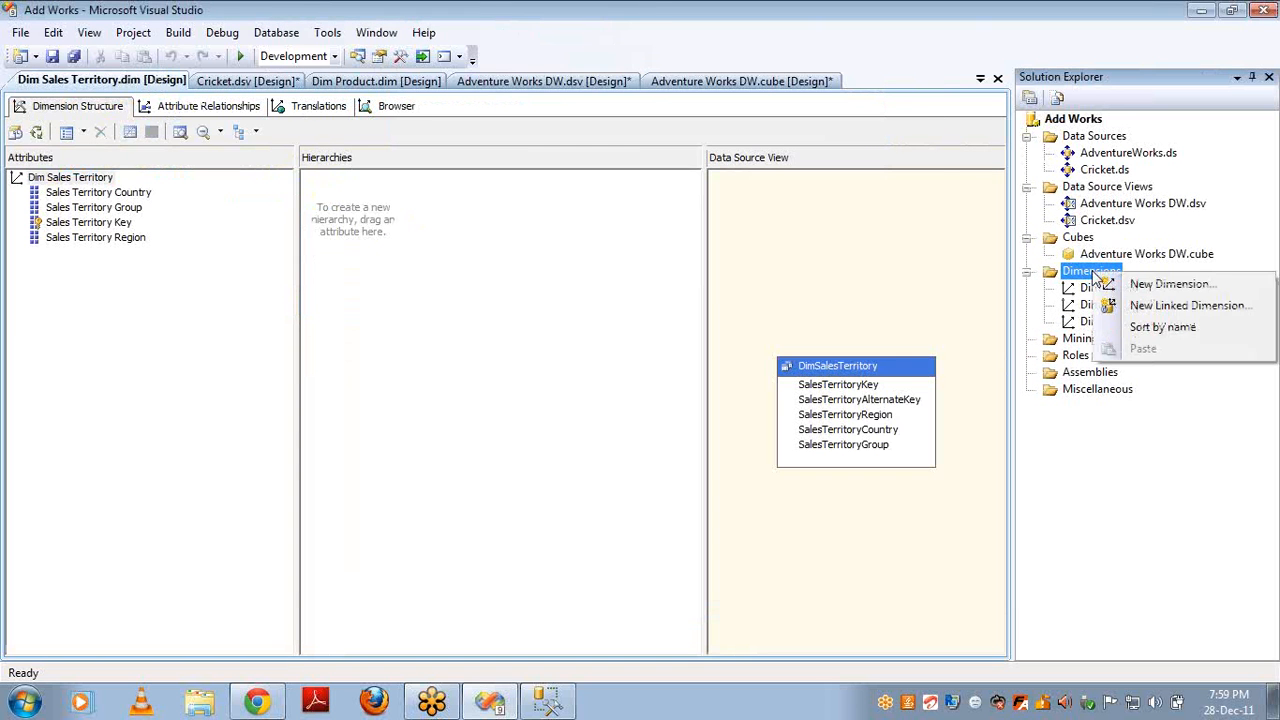
click(1135, 283)
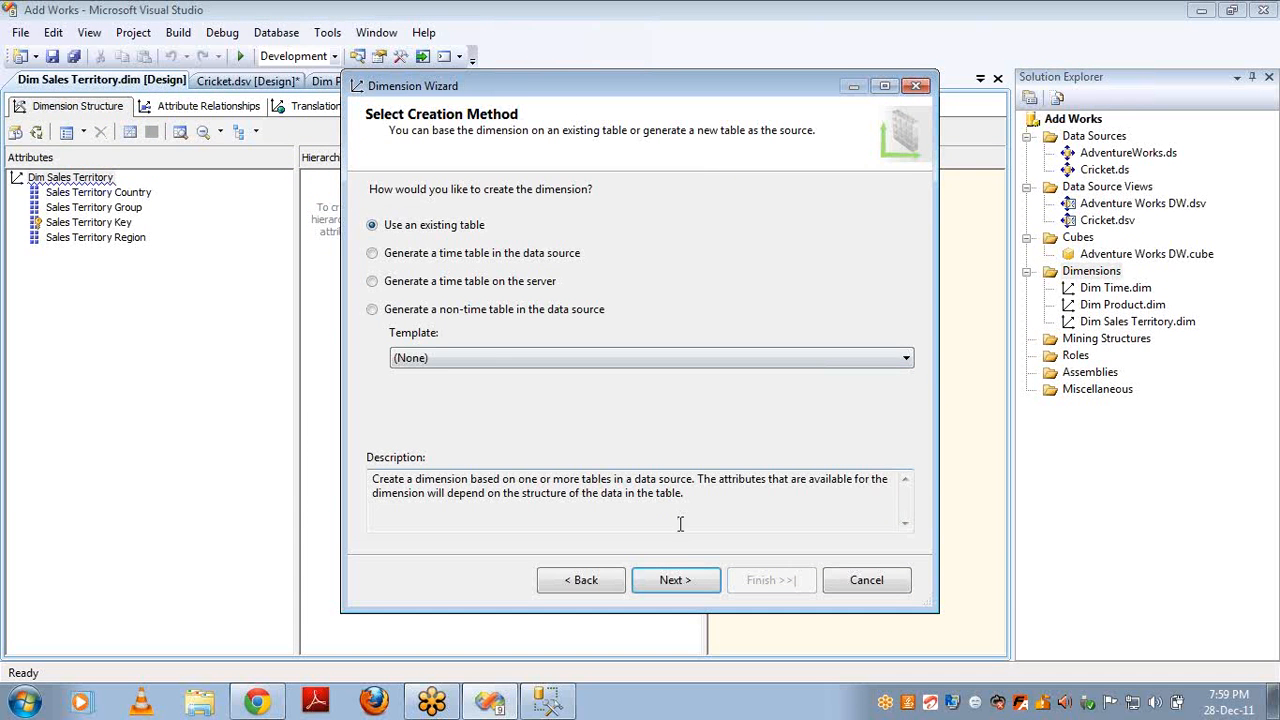
click(675, 579)
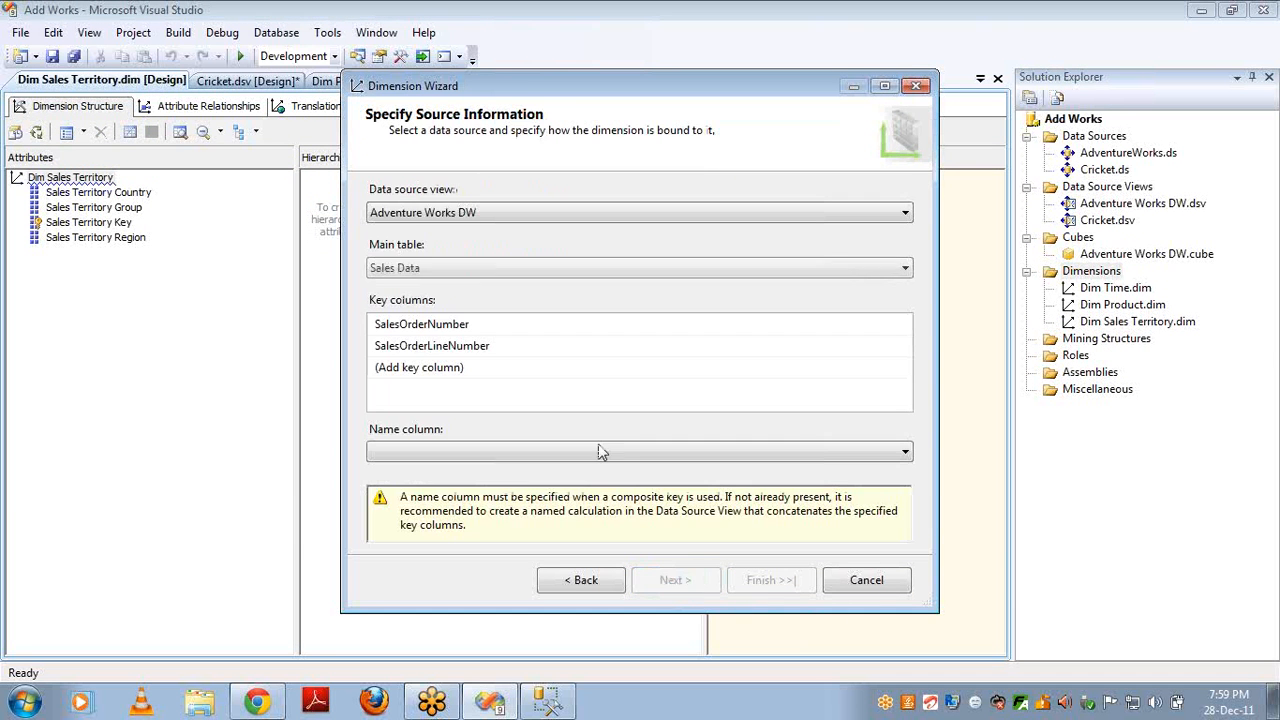
click(548, 266)
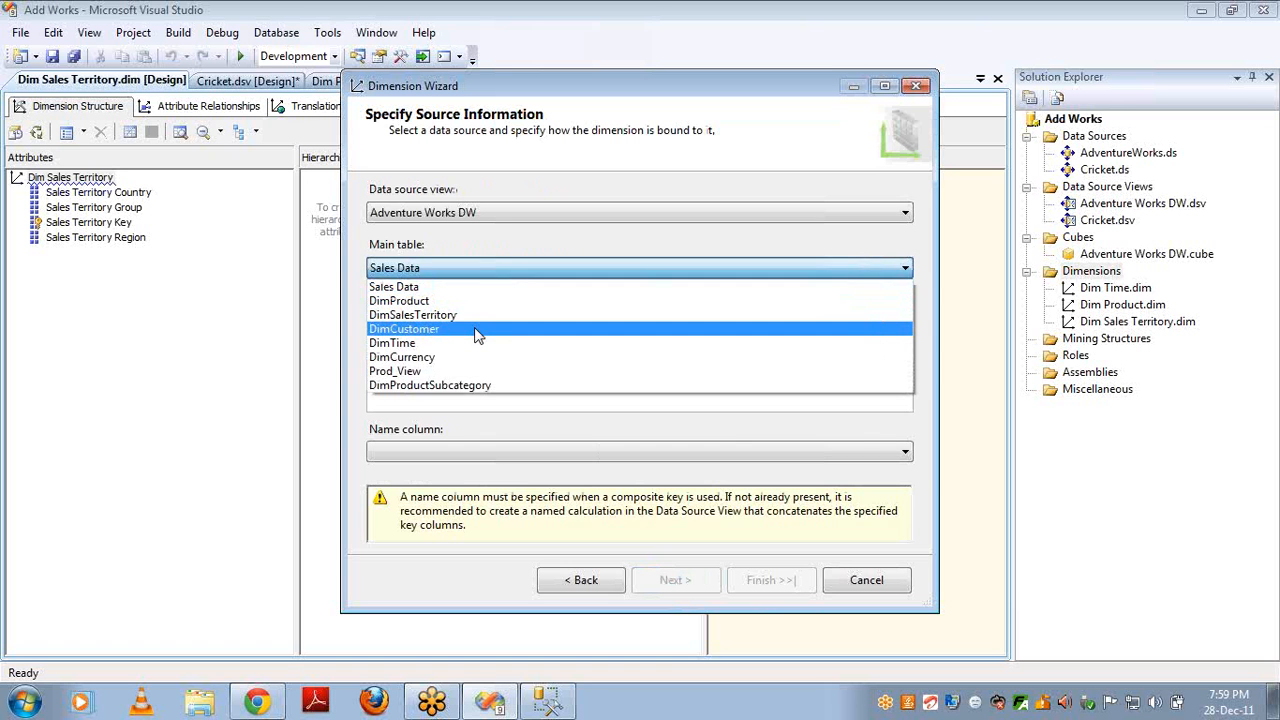
click(476, 333)
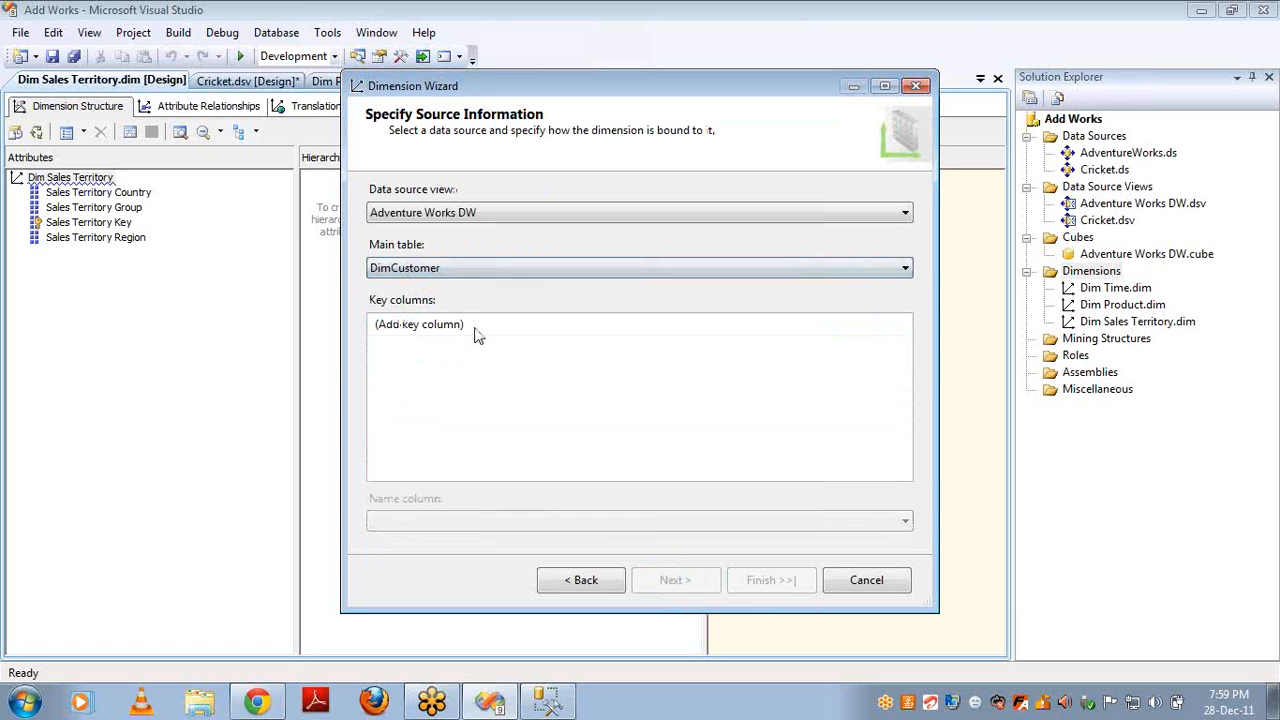
click(903, 330)
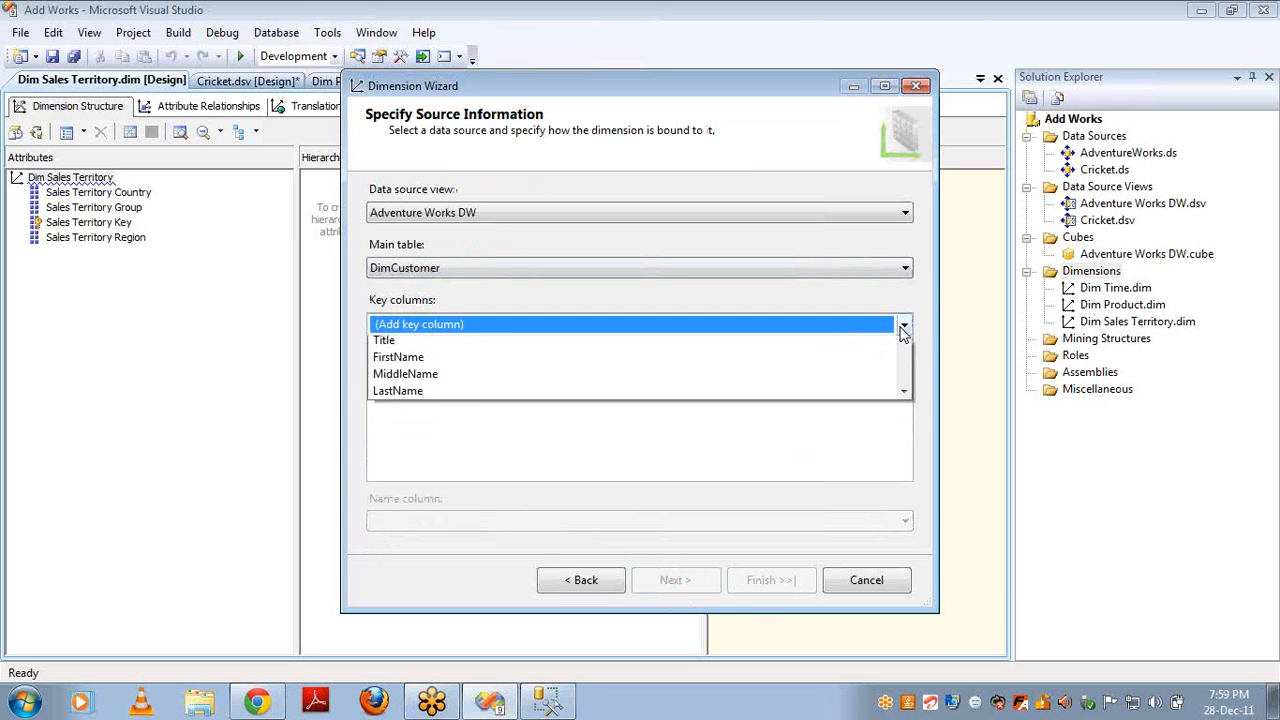
click(674, 363)
click(666, 451)
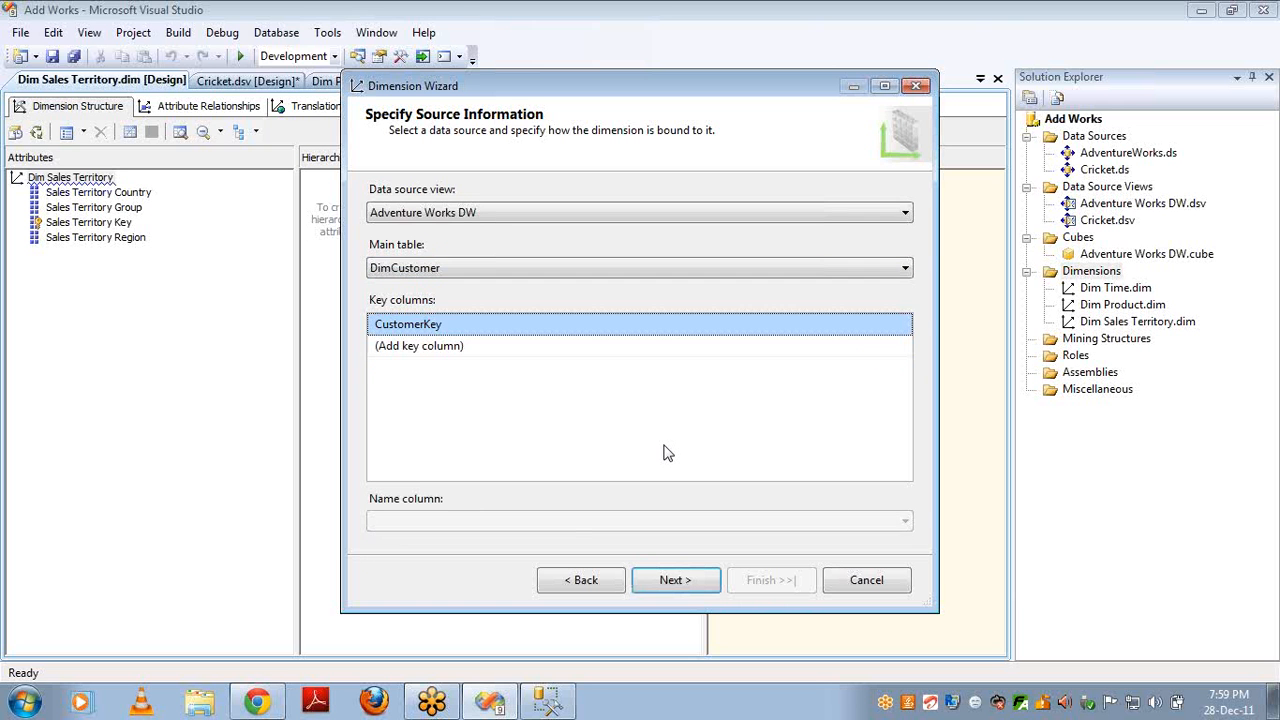
click(900, 523)
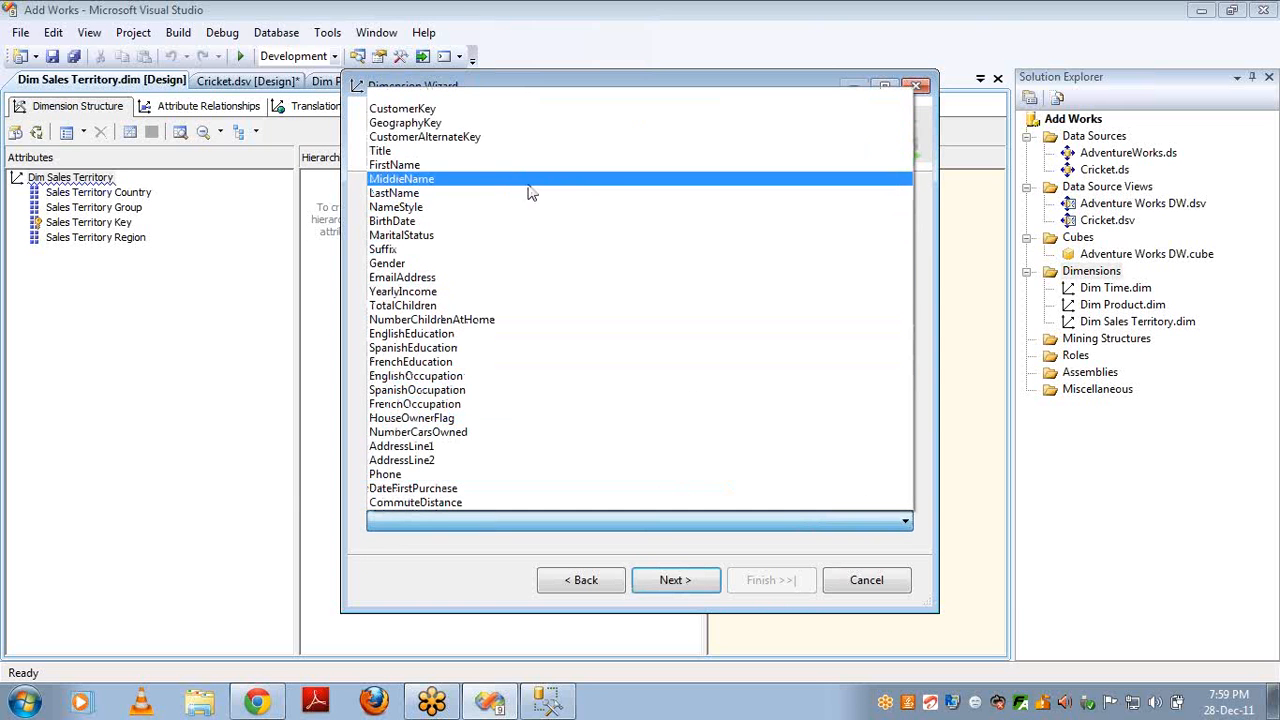
click(491, 114)
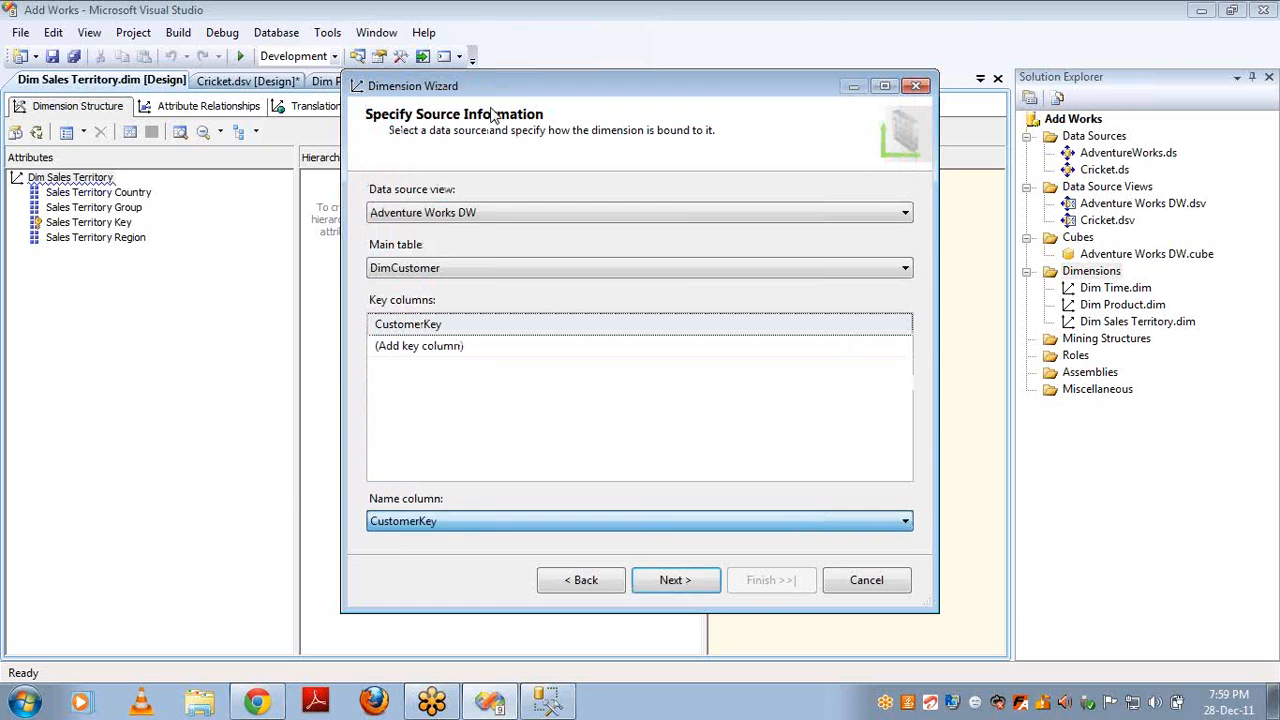
click(673, 581)
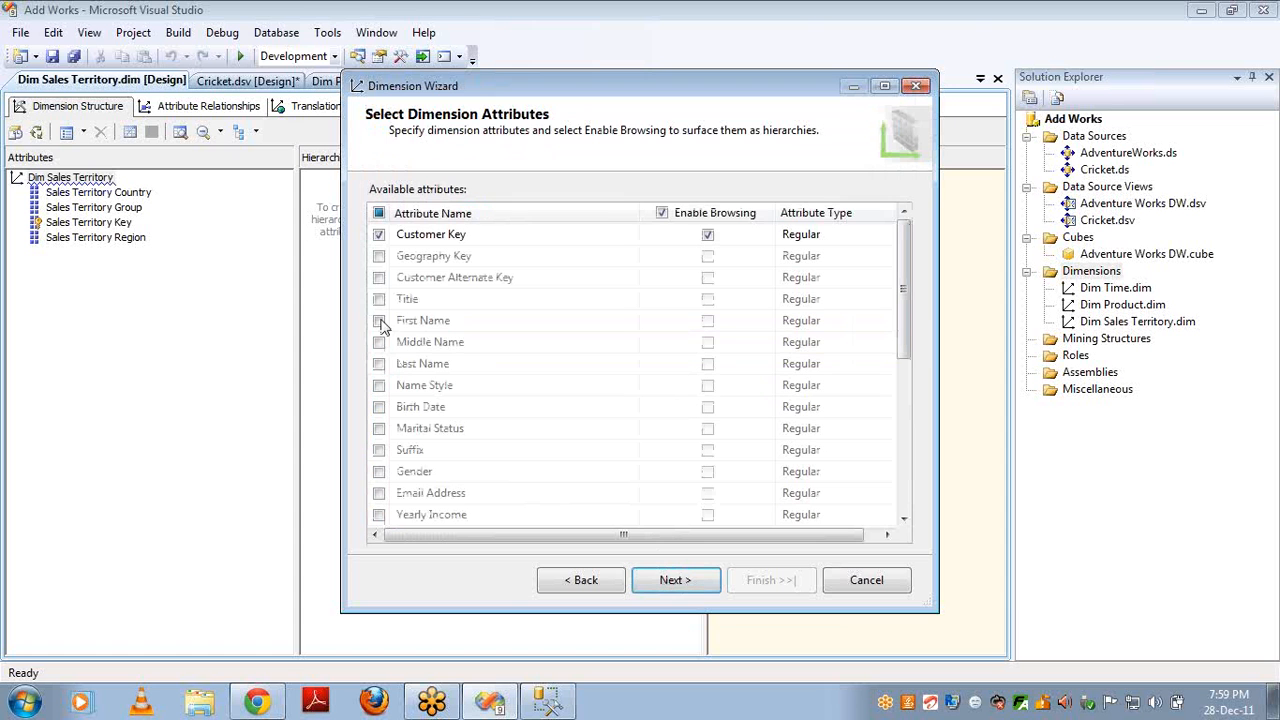
- Include the First Name, Middle Name and Last Name attributes and finish creating the customer dimension
click(379, 320)
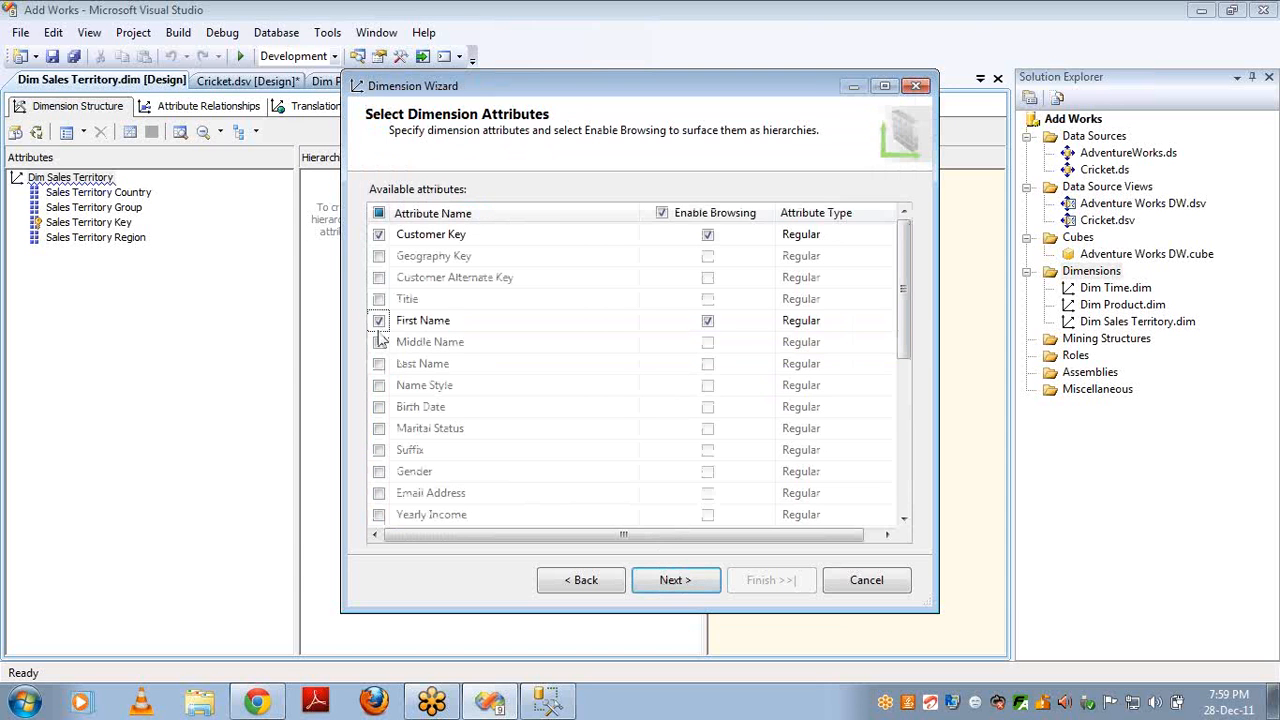
click(379, 342)
click(379, 363)
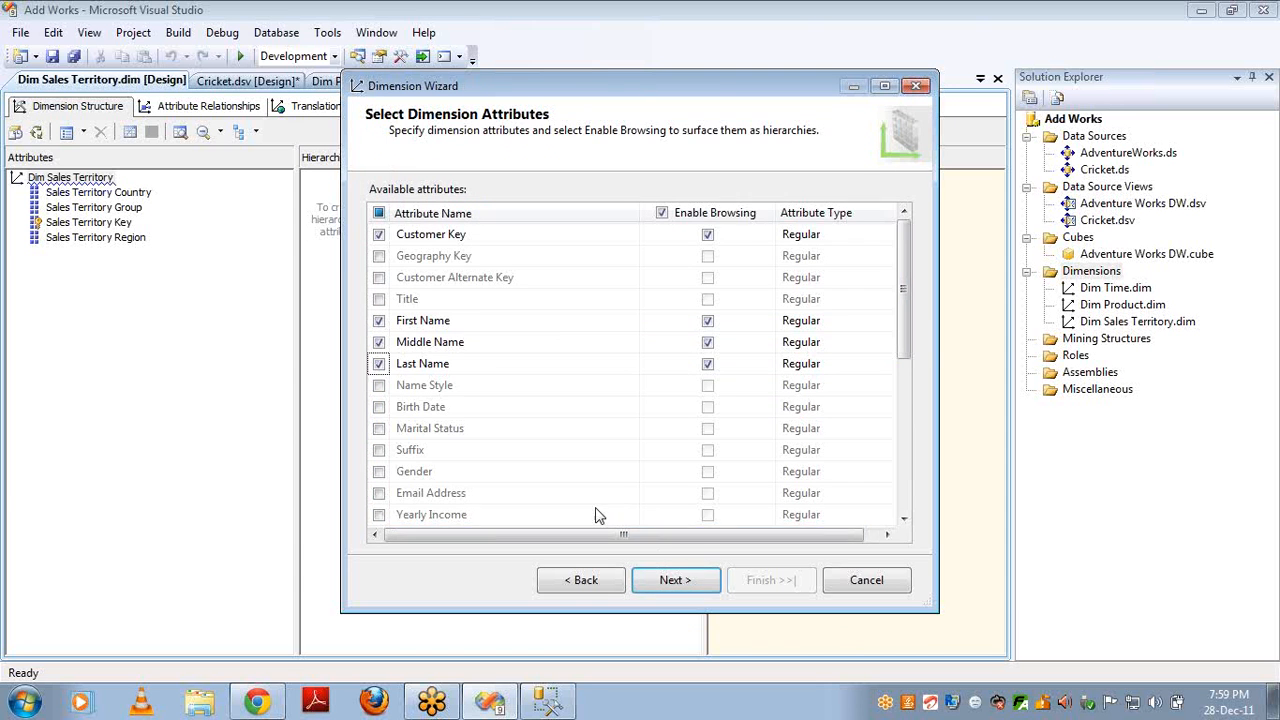
click(675, 581)
click(768, 588)
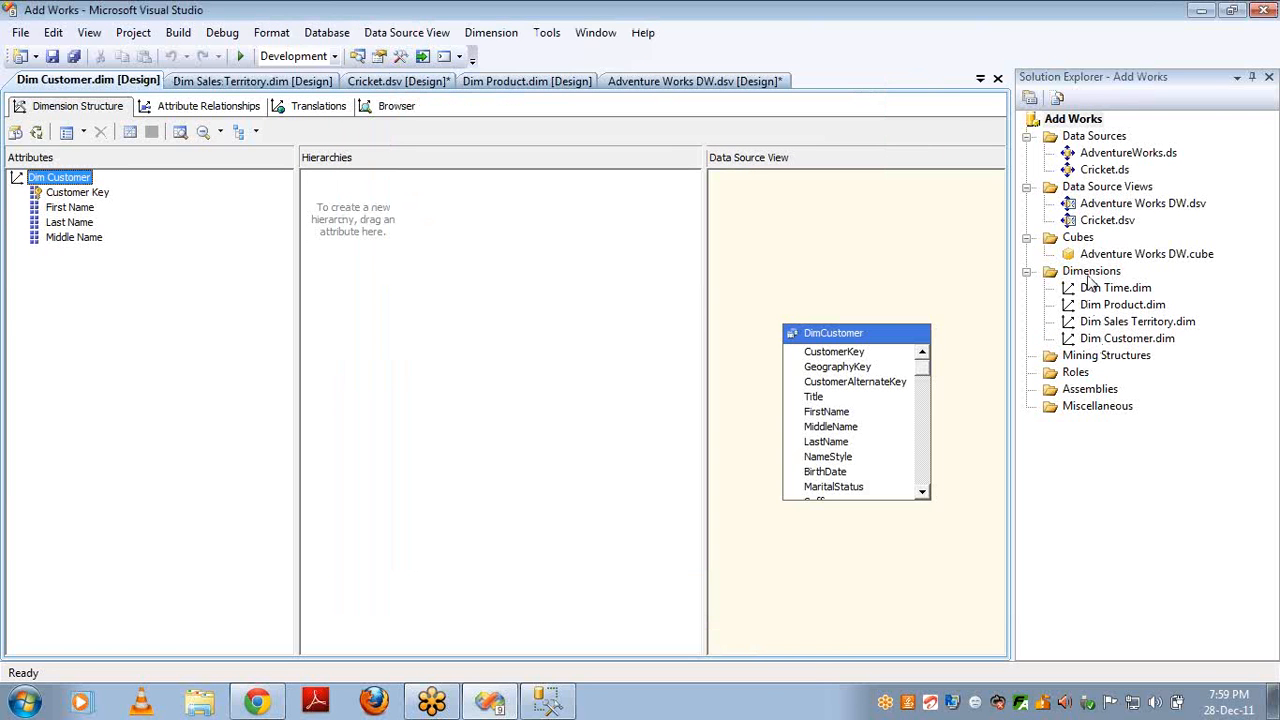
- Create a dimension from the existing DimCurrency table, with CurrencyKey as key column and CurrencyName as name column
right_click(1090, 272)
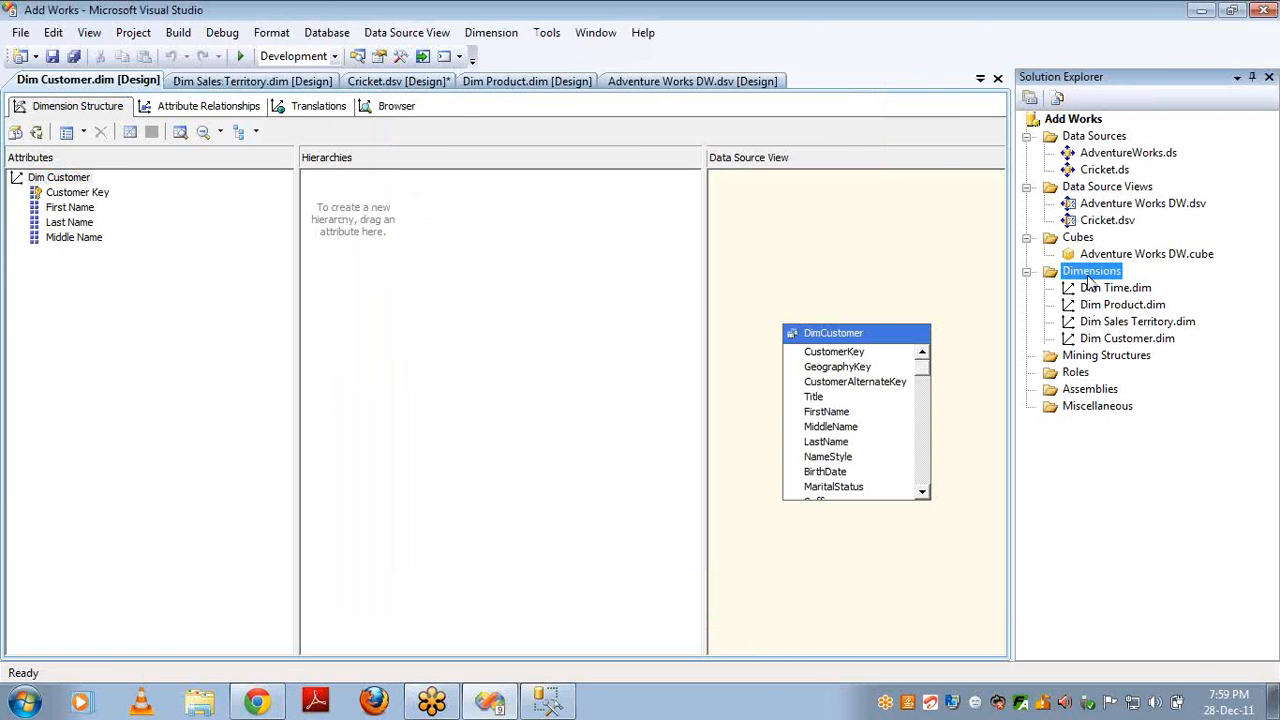
click(1105, 287)
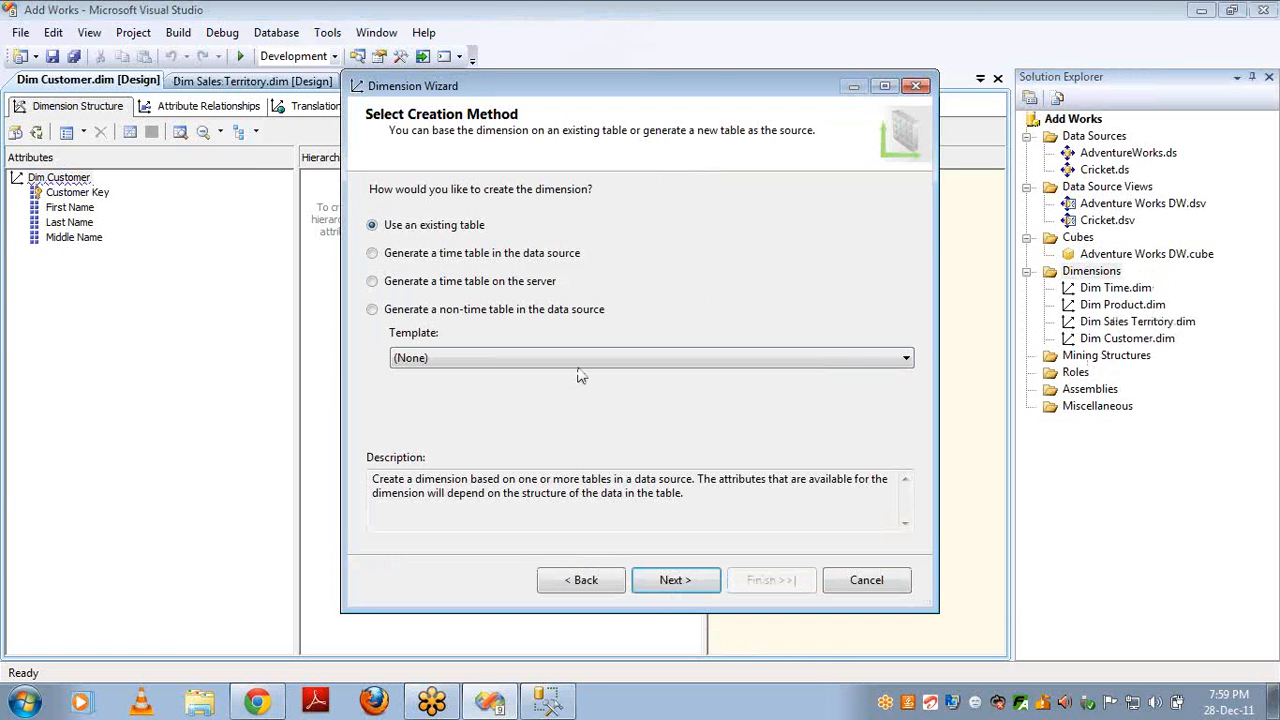
click(674, 582)
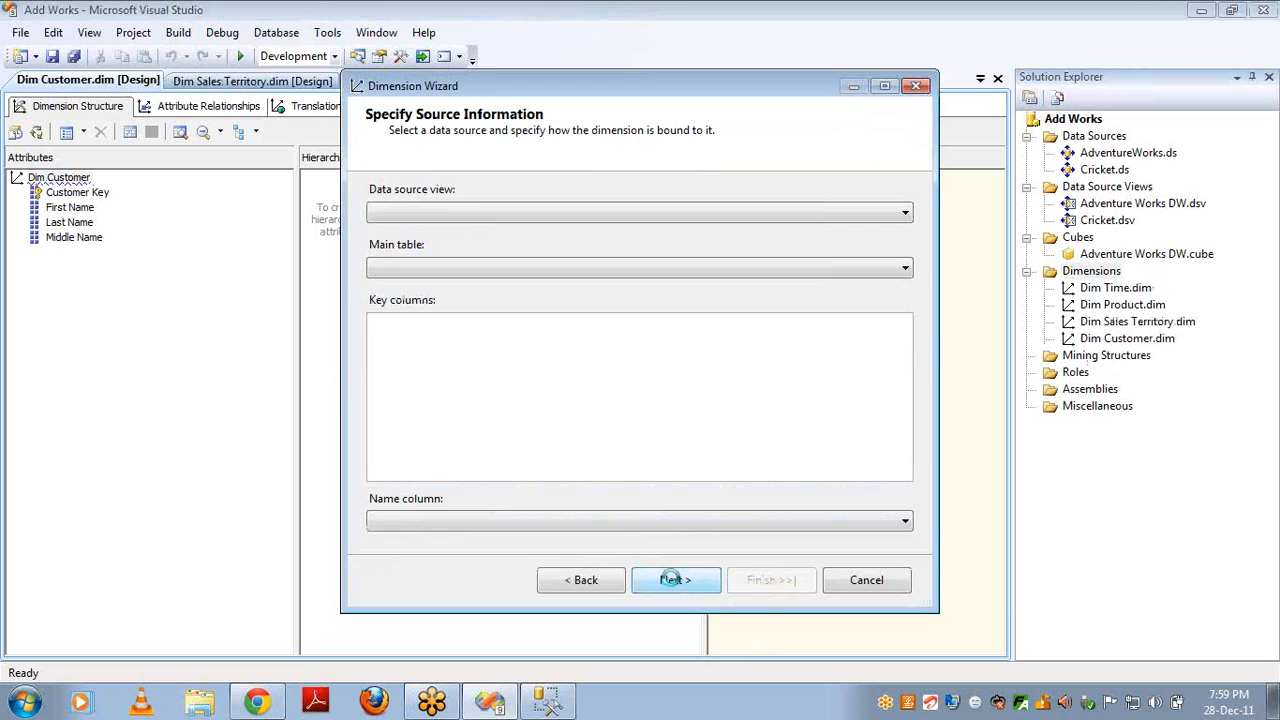
click(553, 269)
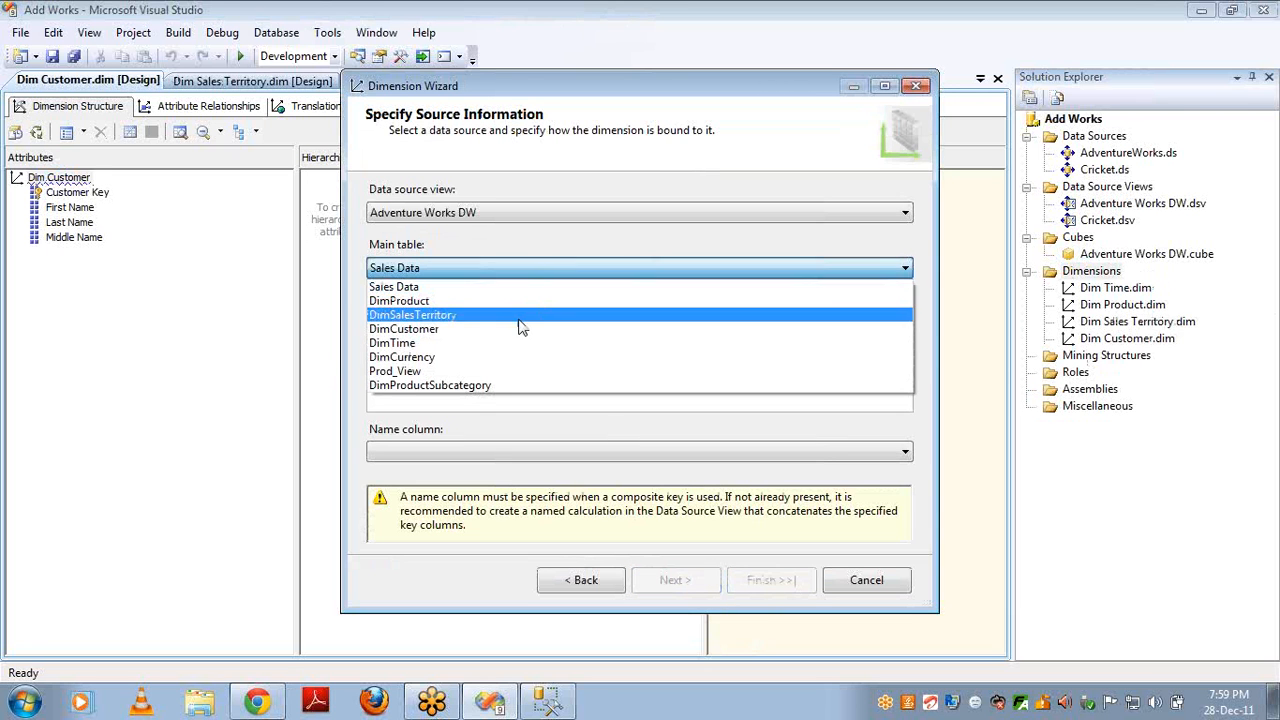
click(502, 360)
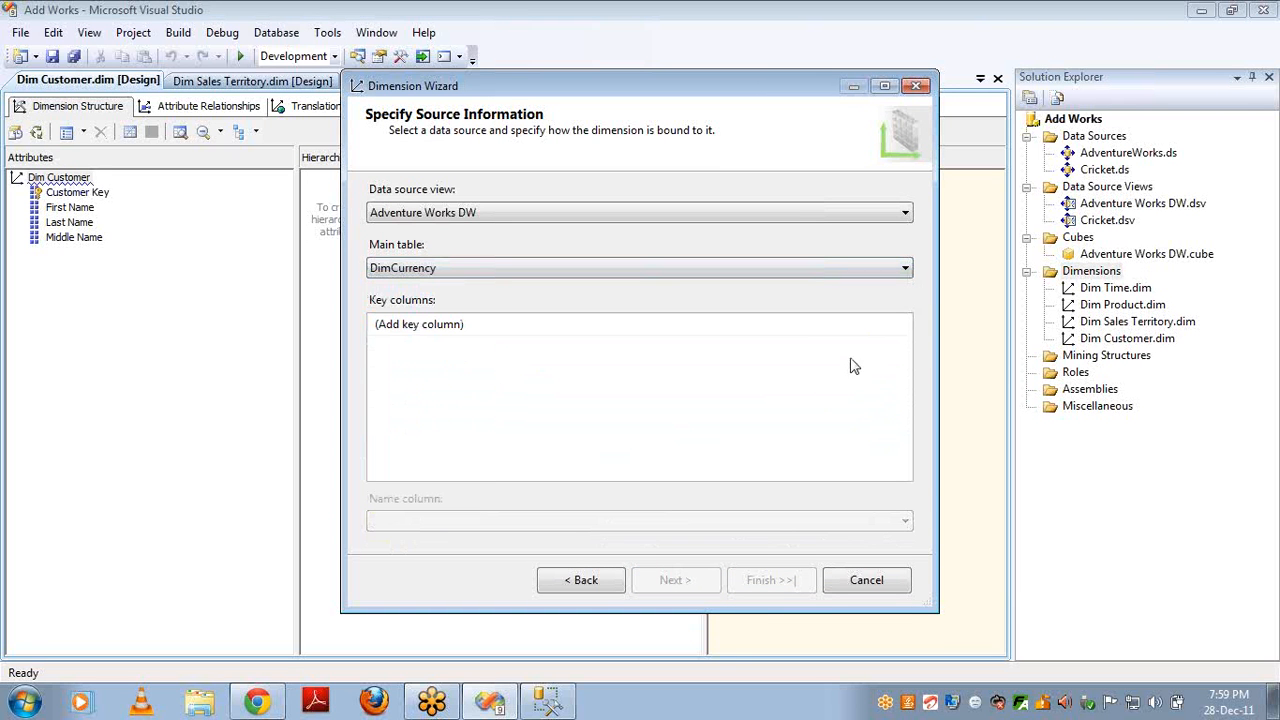
click(890, 327)
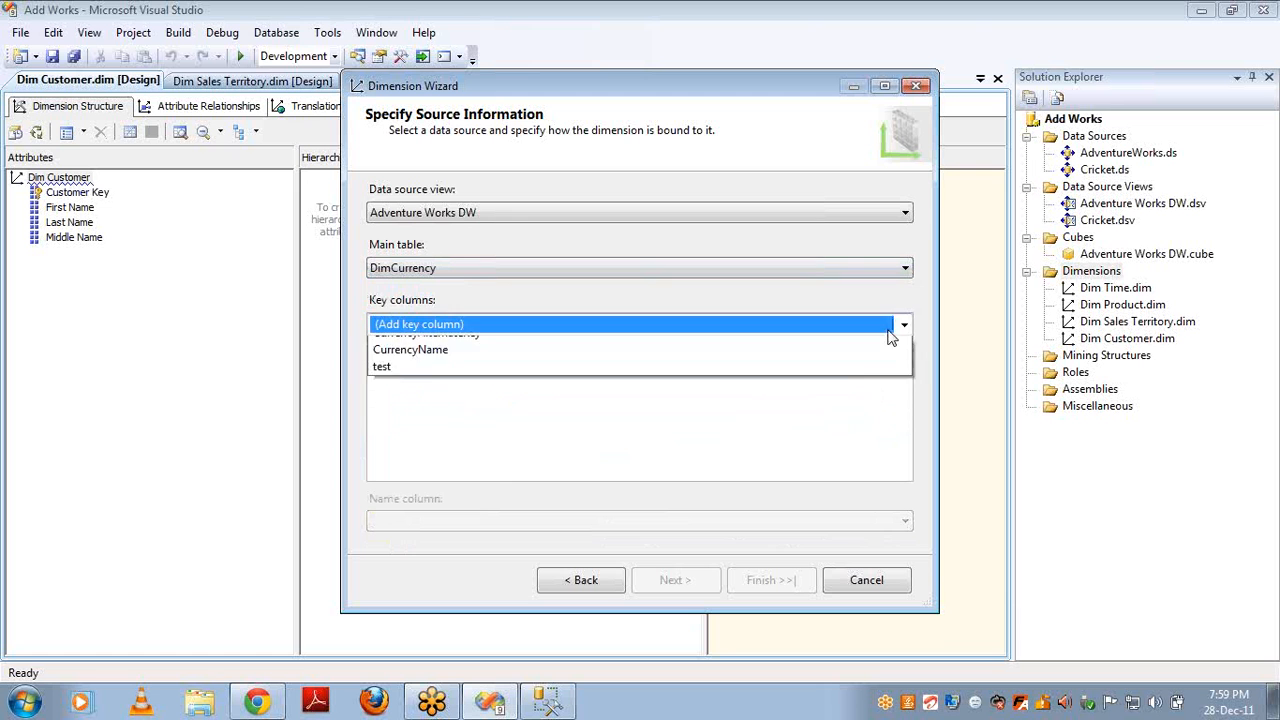
click(709, 363)
click(703, 423)
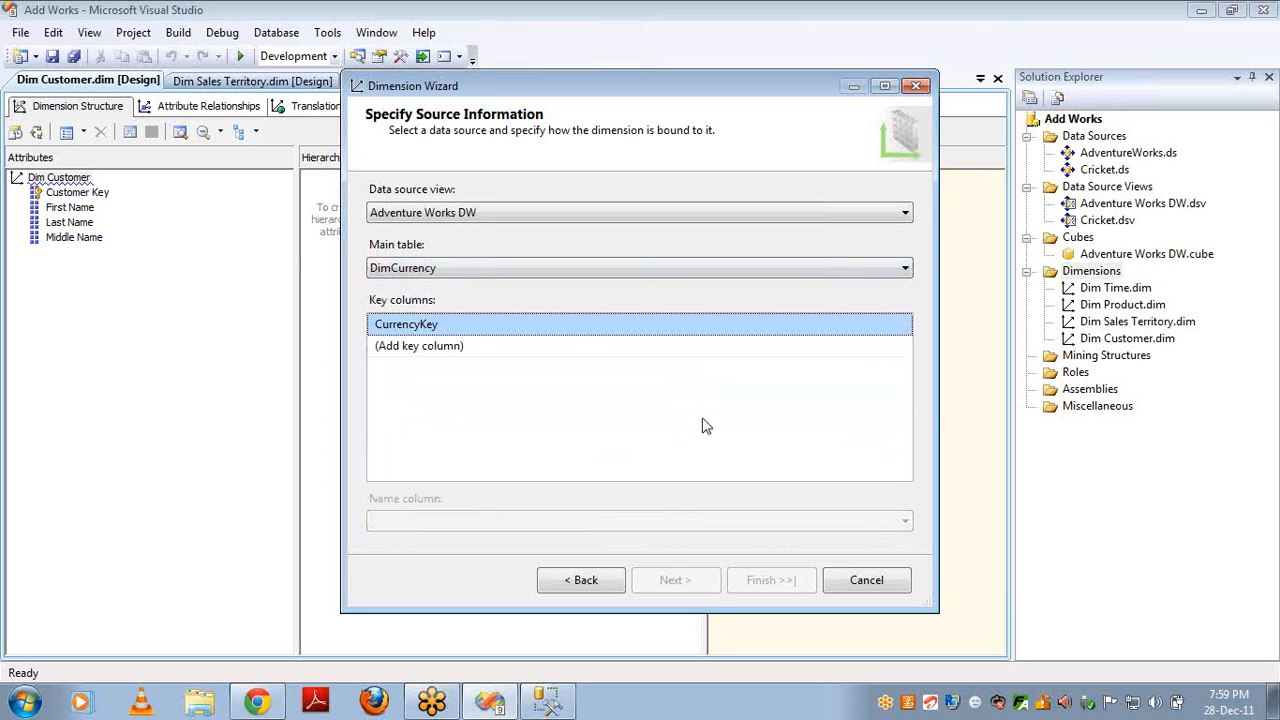
click(836, 524)
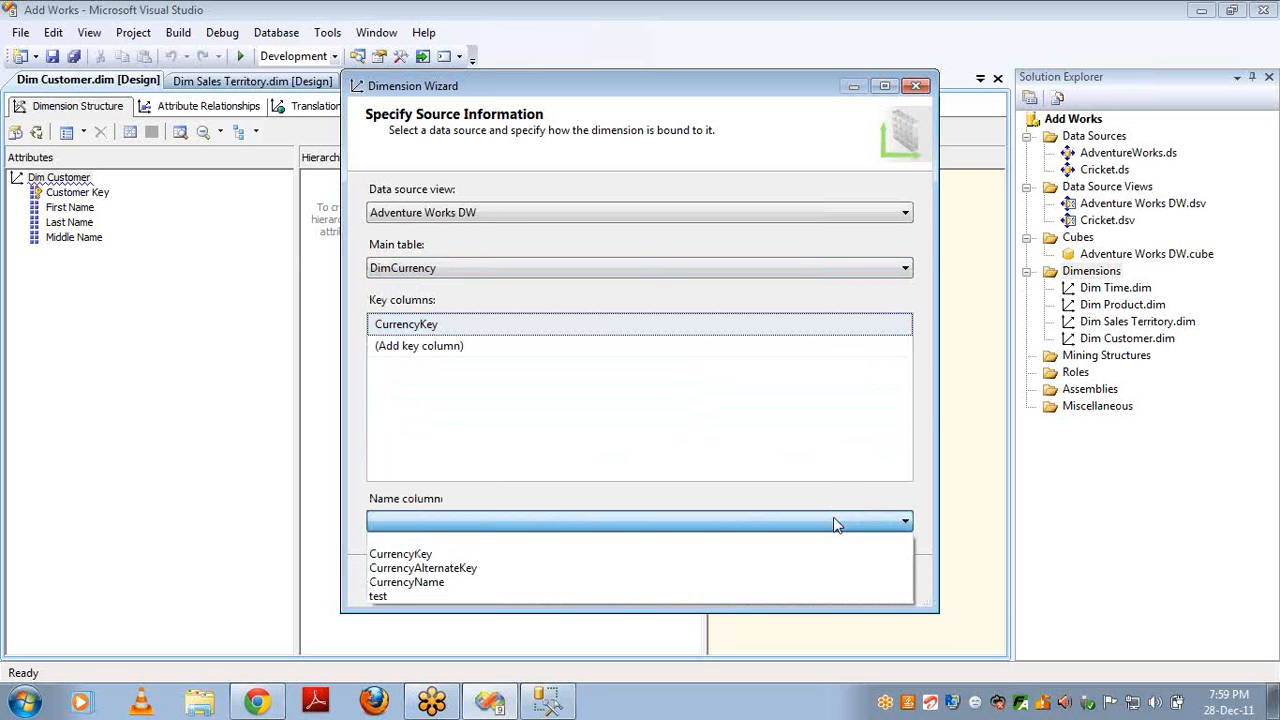
click(706, 582)
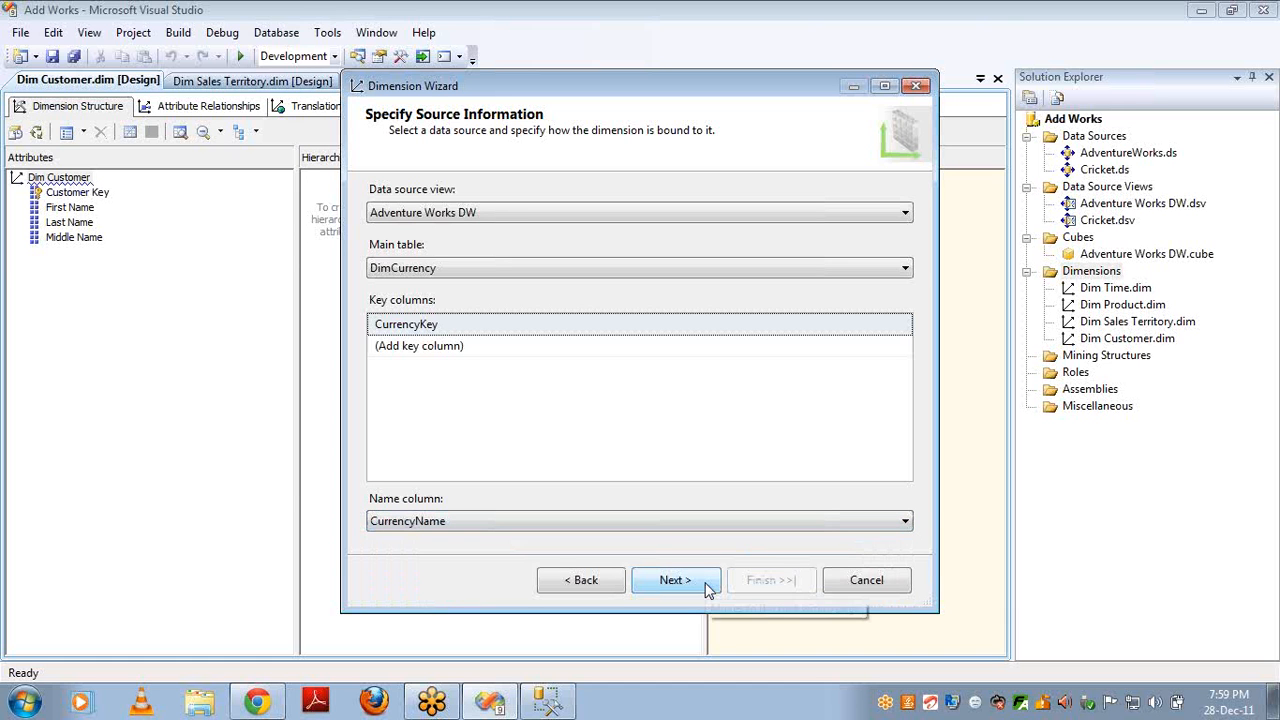
click(706, 588)
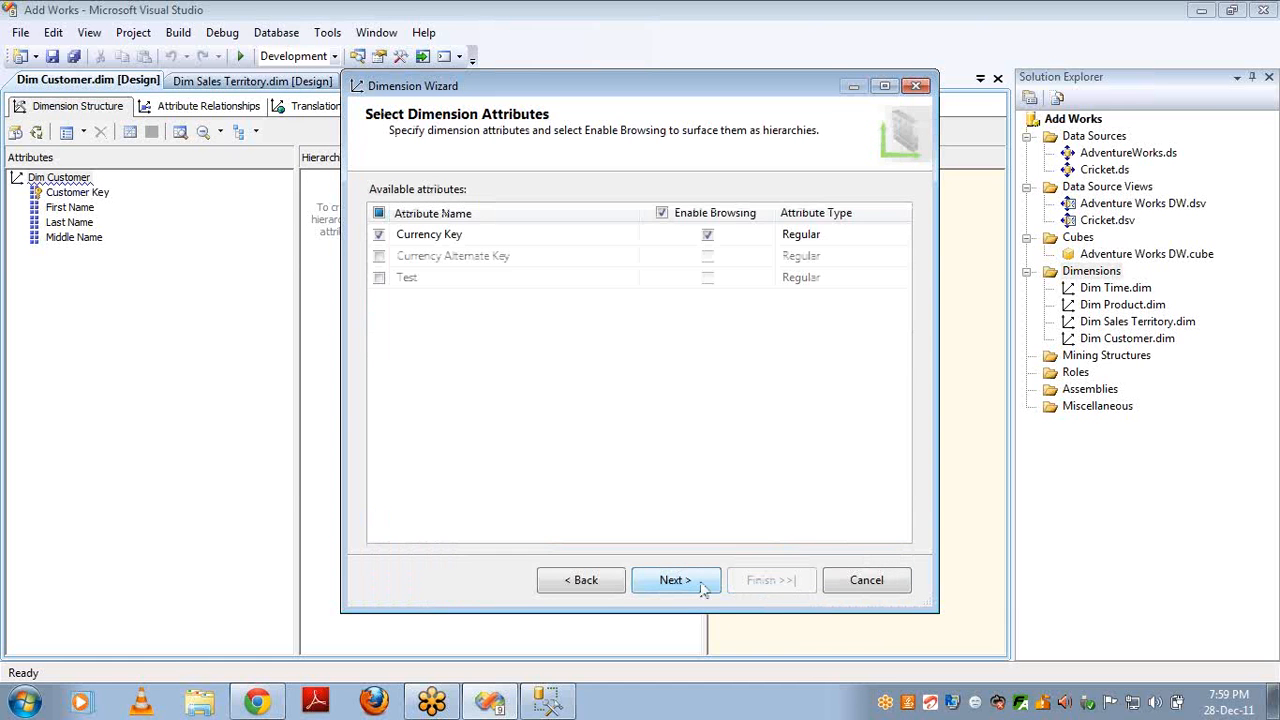
click(704, 588)
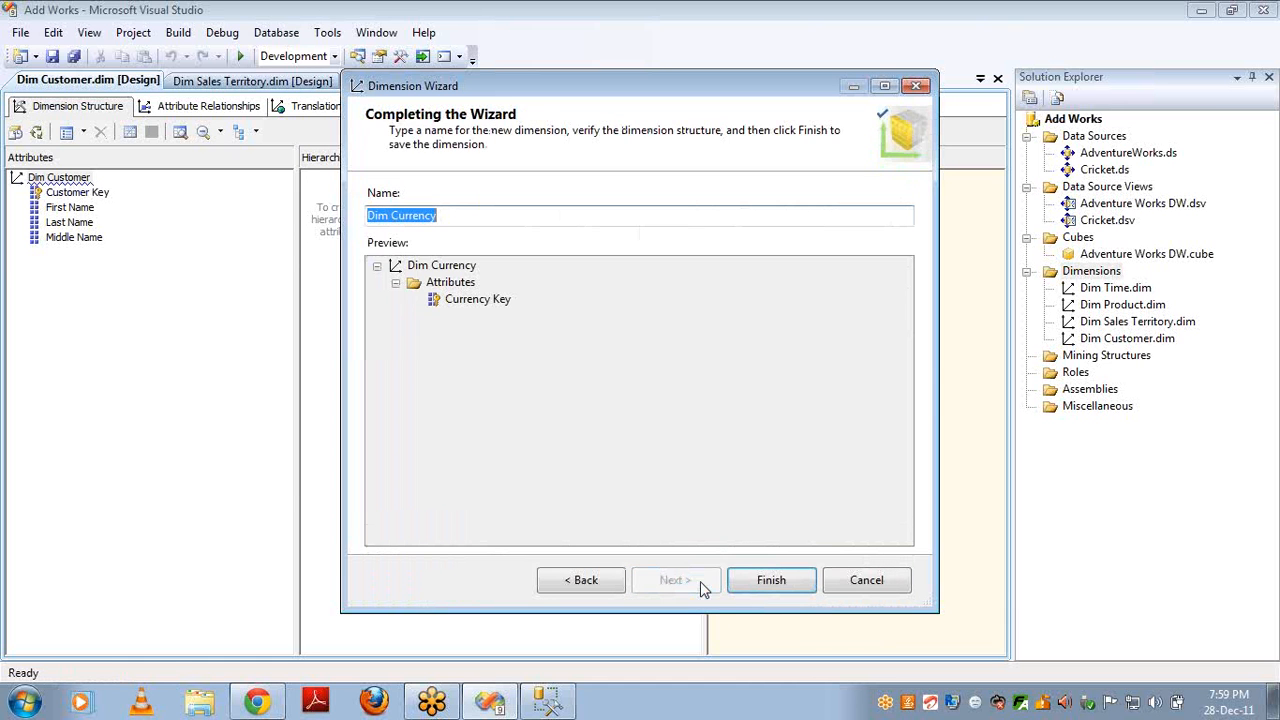
click(754, 580)
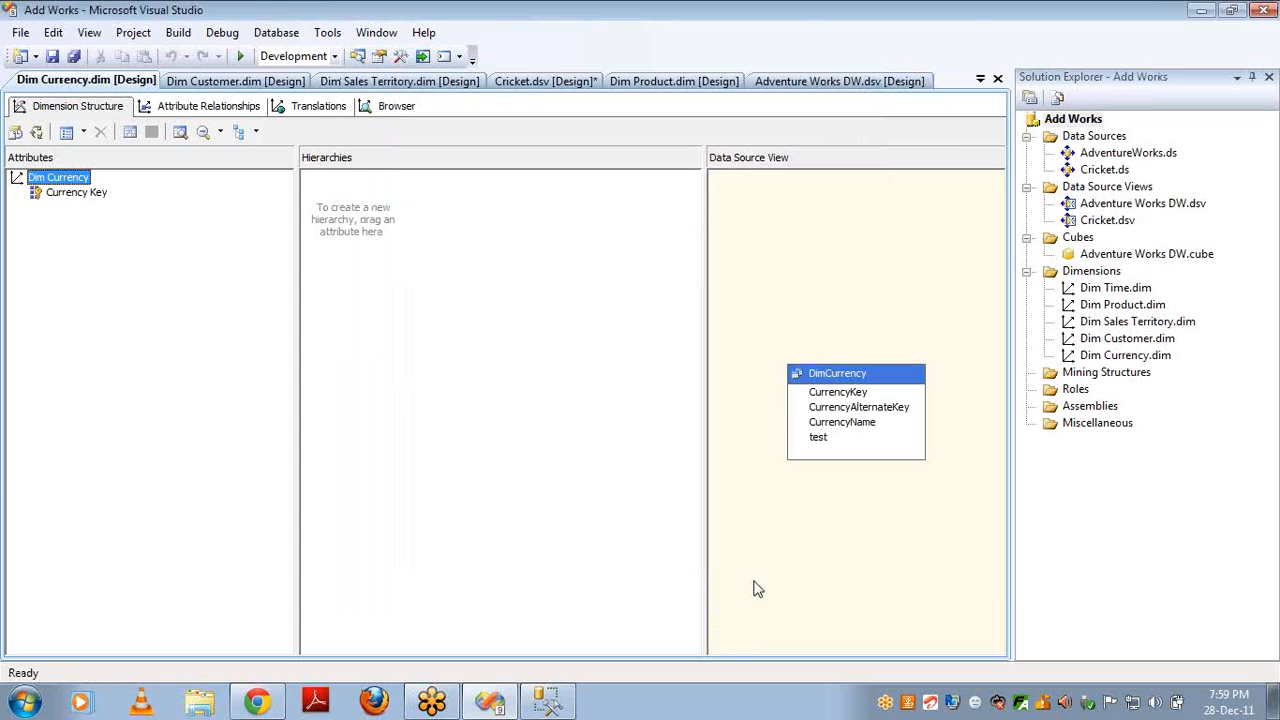
- Rename the Currency Key attribute of the currency dimension to Currency Name
right_click(72, 195)
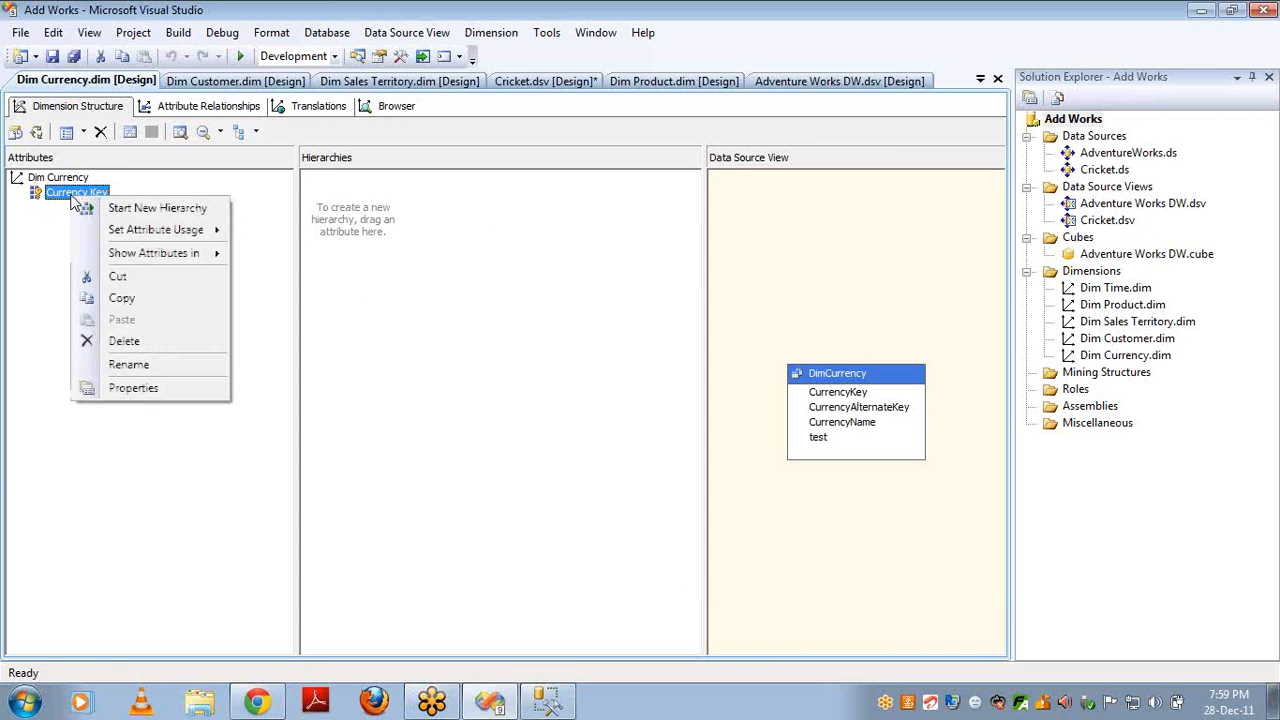
click(127, 365)
key(End)
key(ctrl+shift+Left)
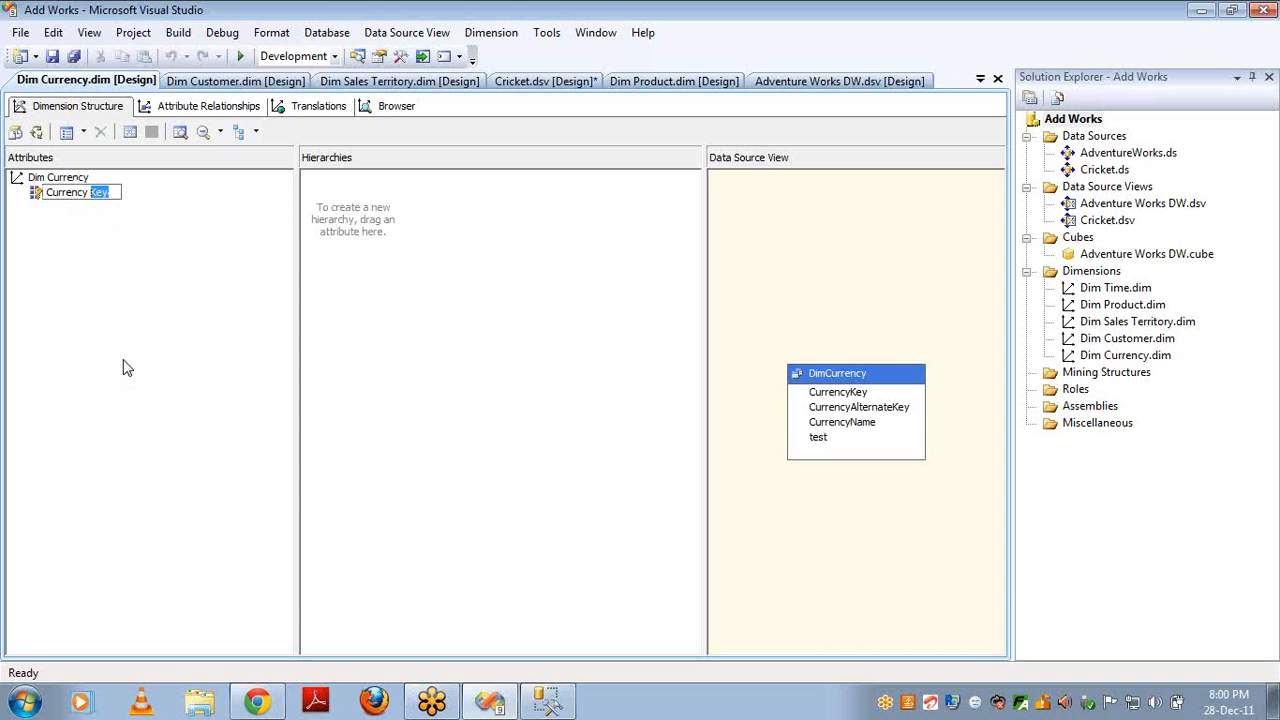
text(Name)
key(Return)
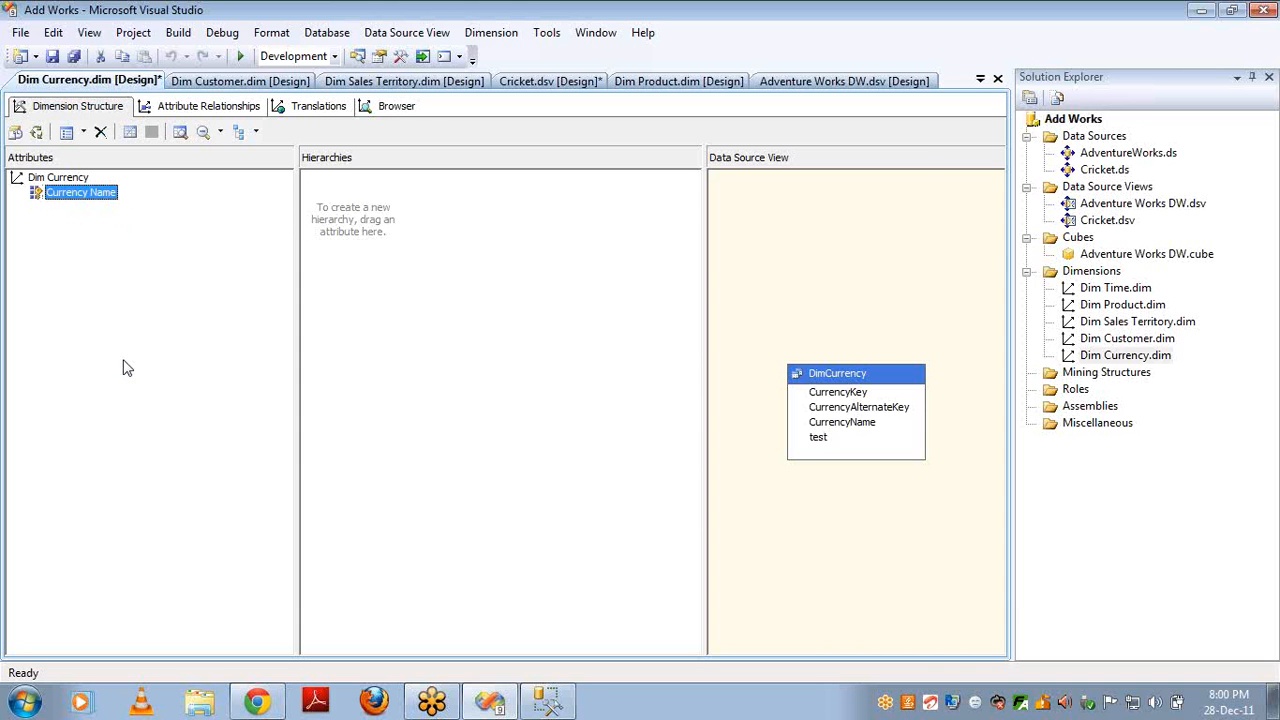
- Create a dimension from the existing DimProductSubcategory table, including the English Product Subcategory Name attribute
right_click(1110, 275)
click(1140, 287)
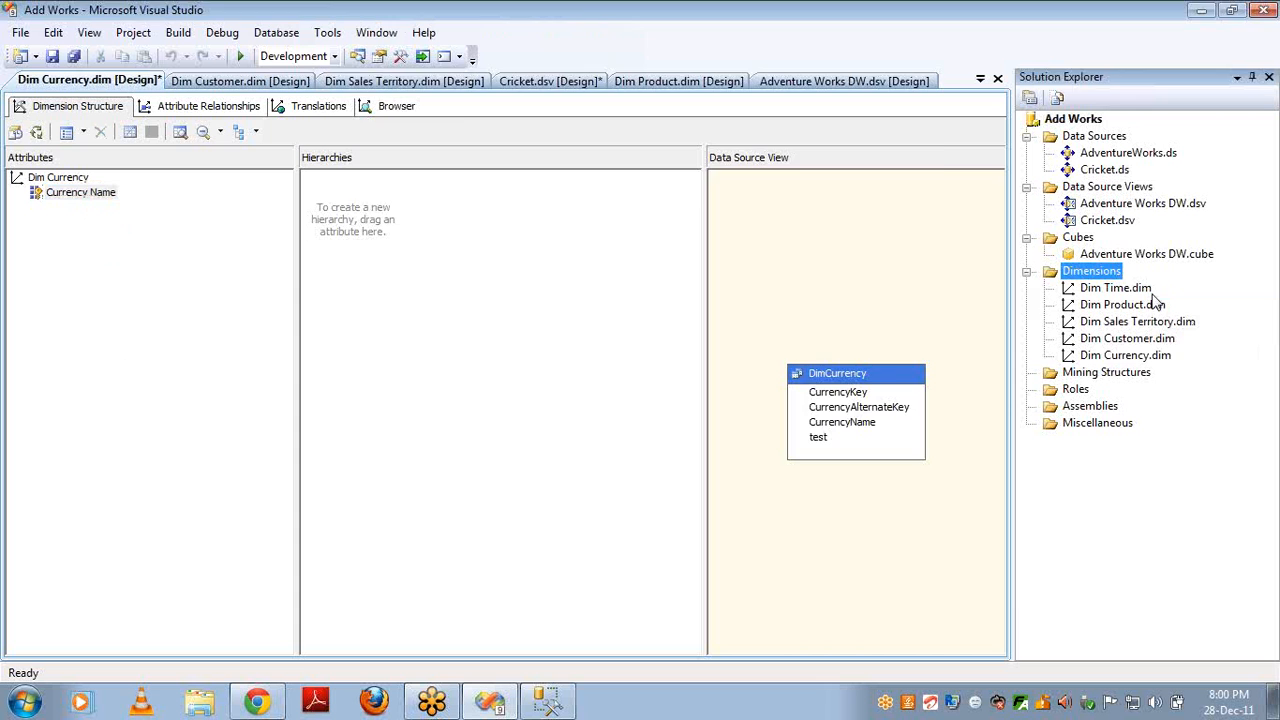
click(660, 578)
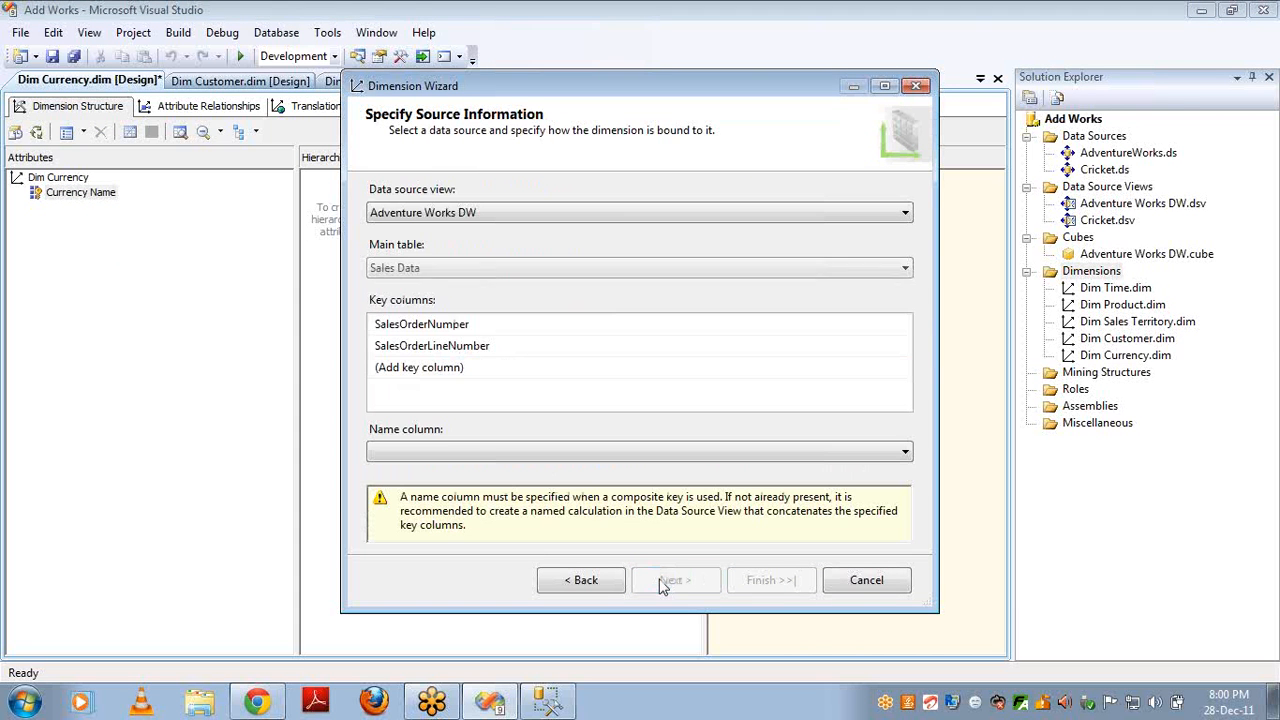
click(574, 270)
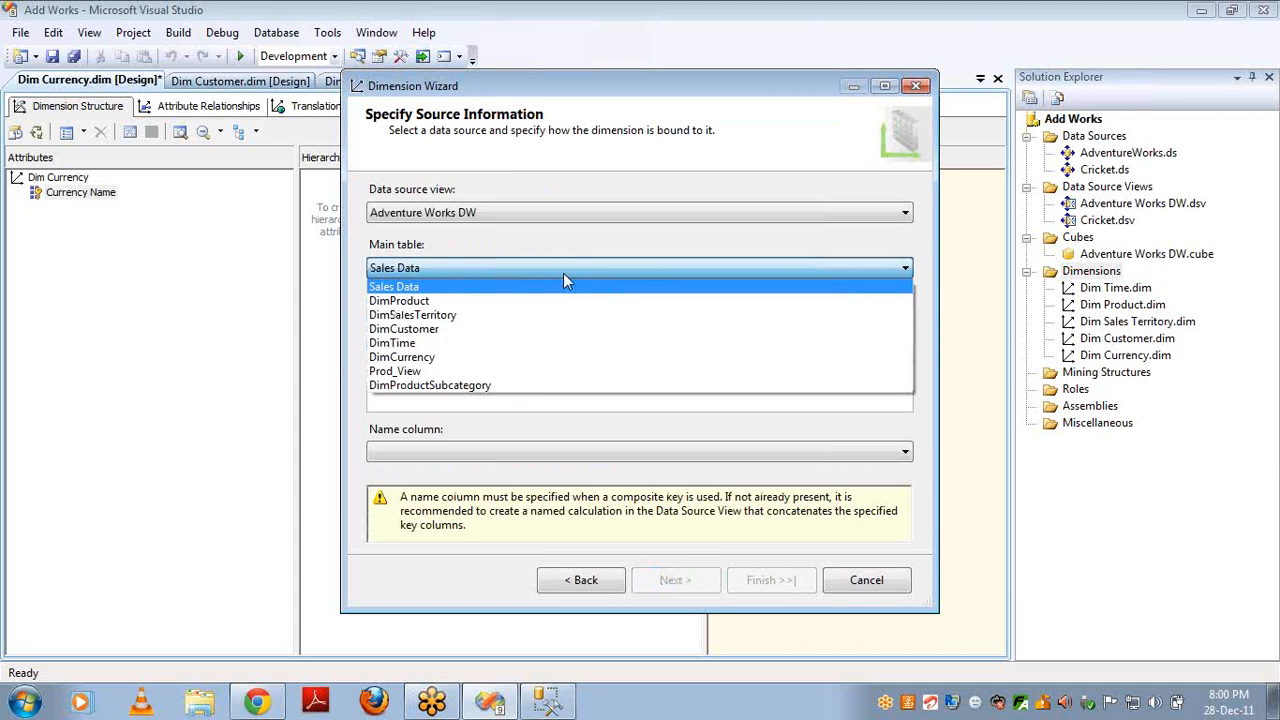
click(534, 388)
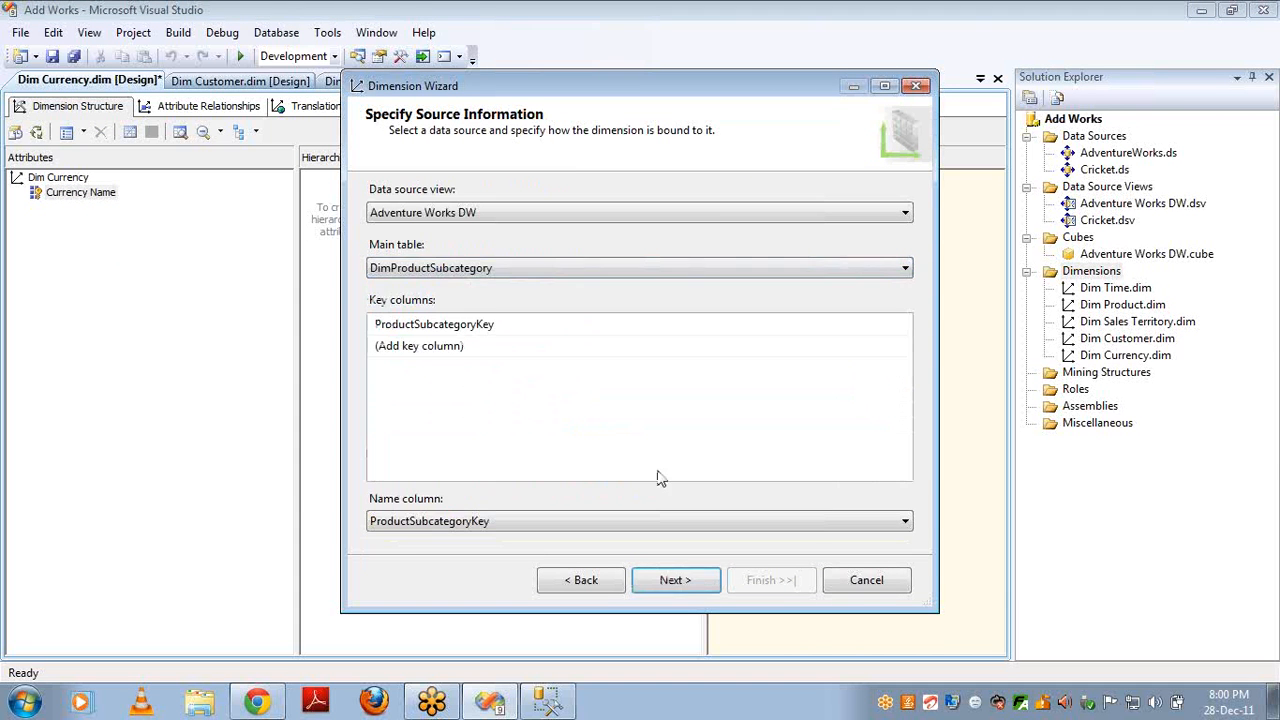
click(675, 580)
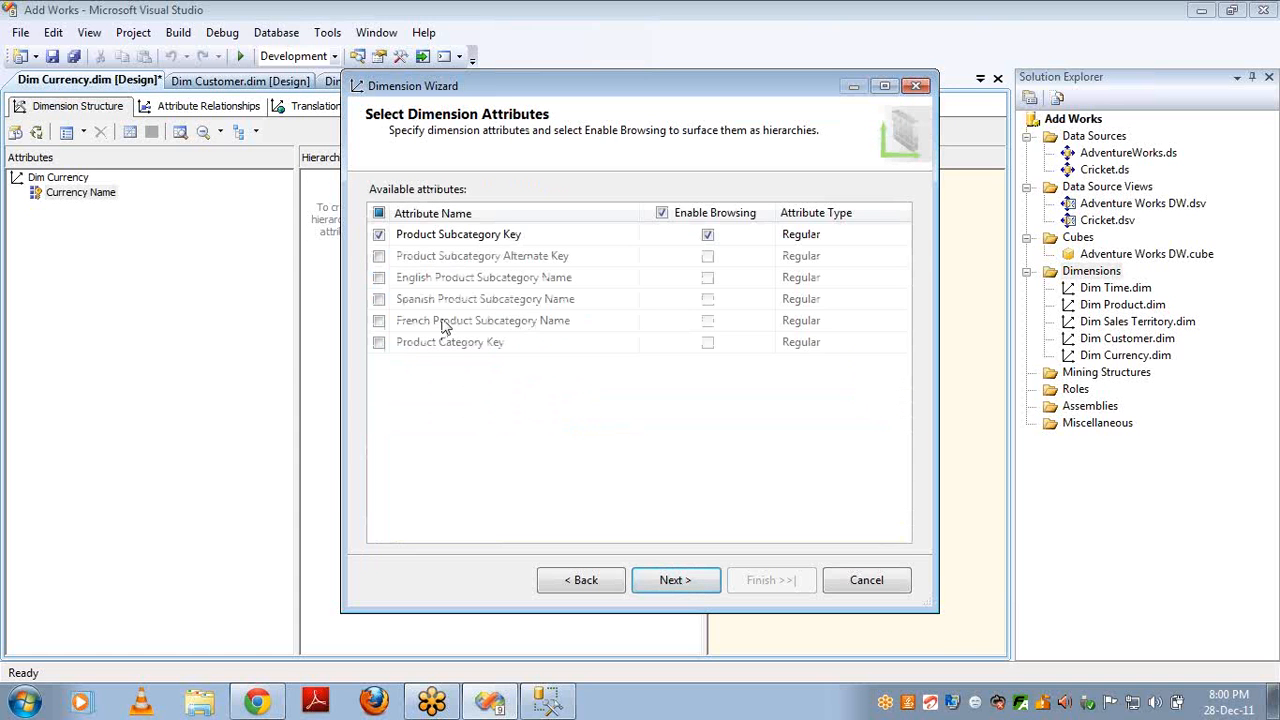
click(379, 277)
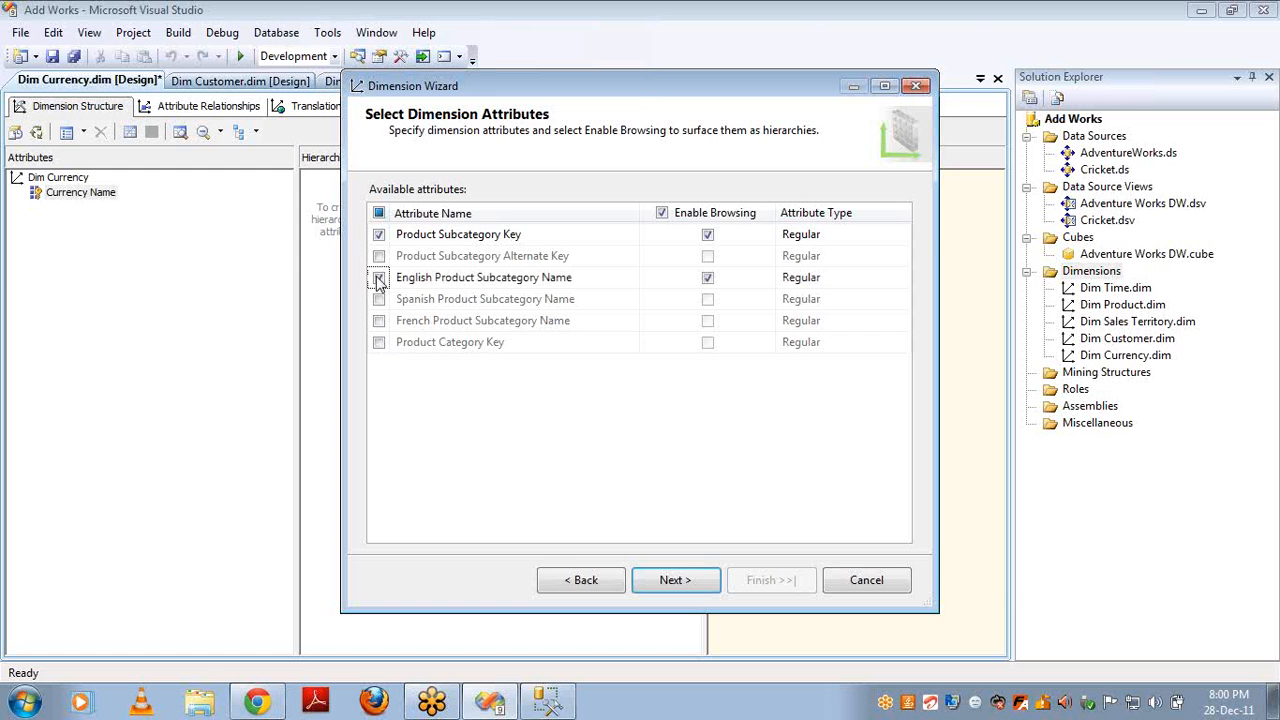
click(707, 581)
click(745, 580)
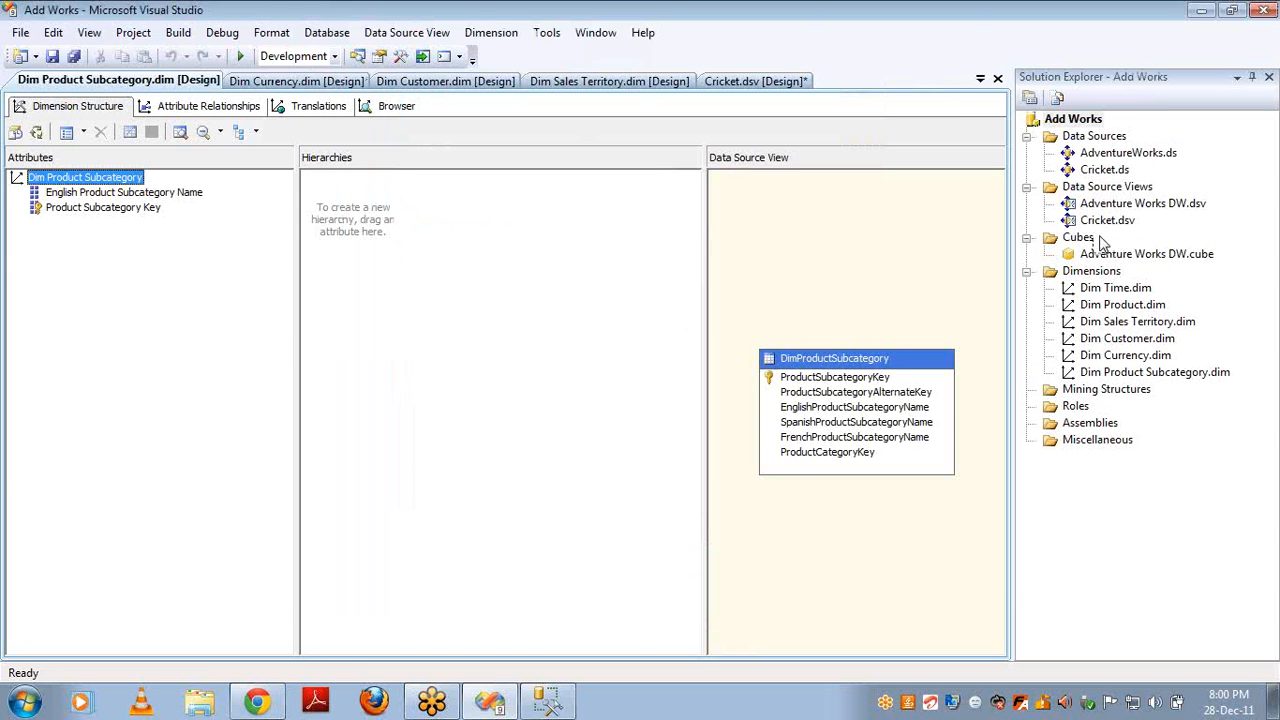
- Add the Dim Currency, Dim Customer, Dim Product Subcategory and Dim Sales Territory dimensions to the Adventure Works DW cube
double_click(1110, 254)
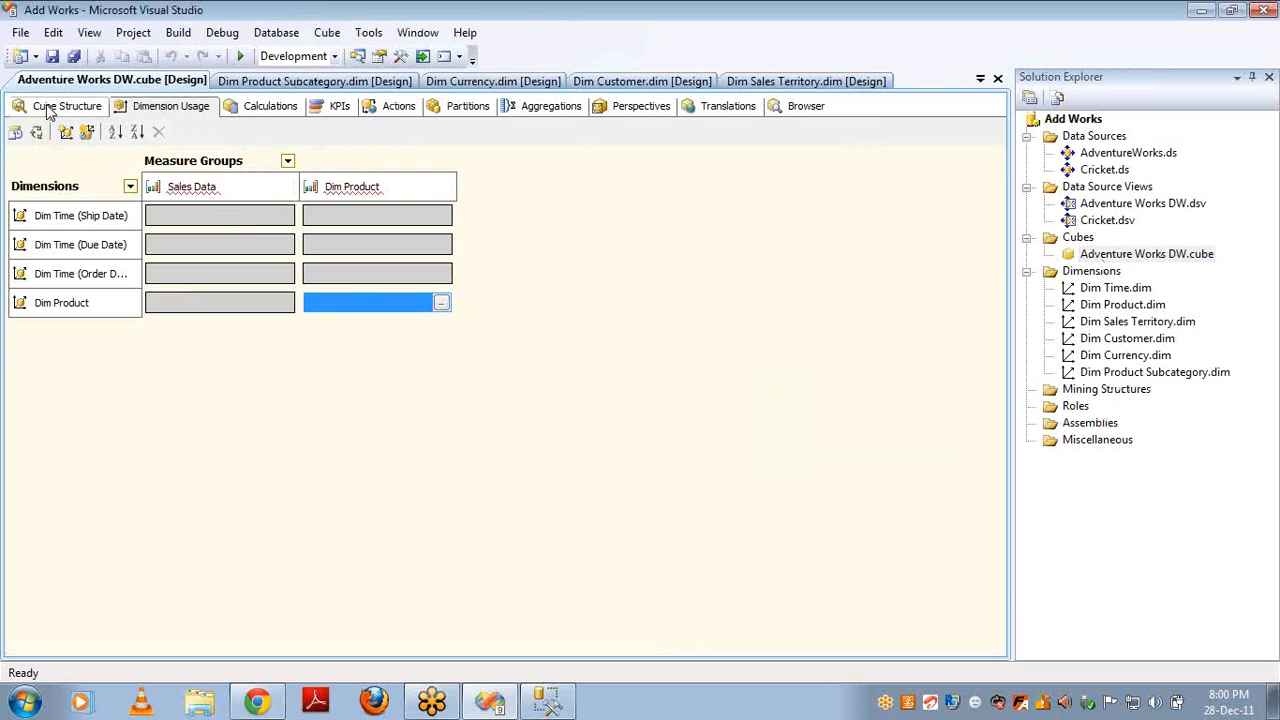
click(62, 106)
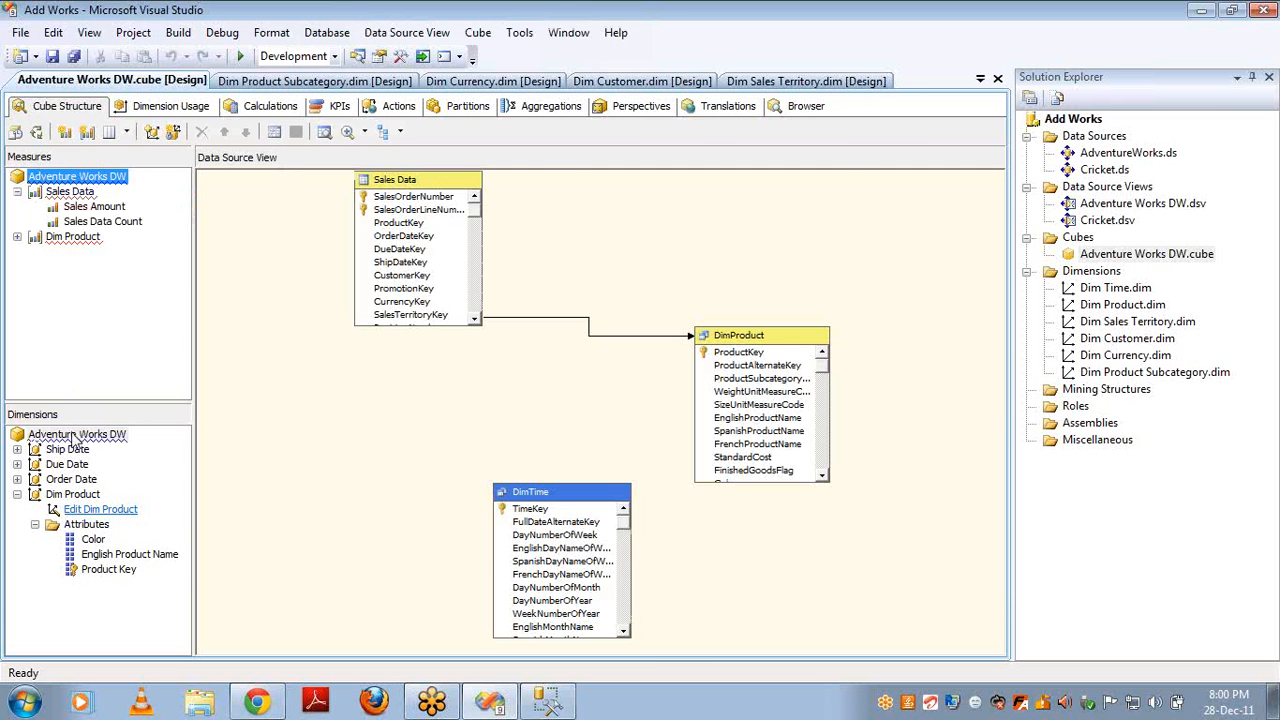
right_click(75, 440)
click(110, 447)
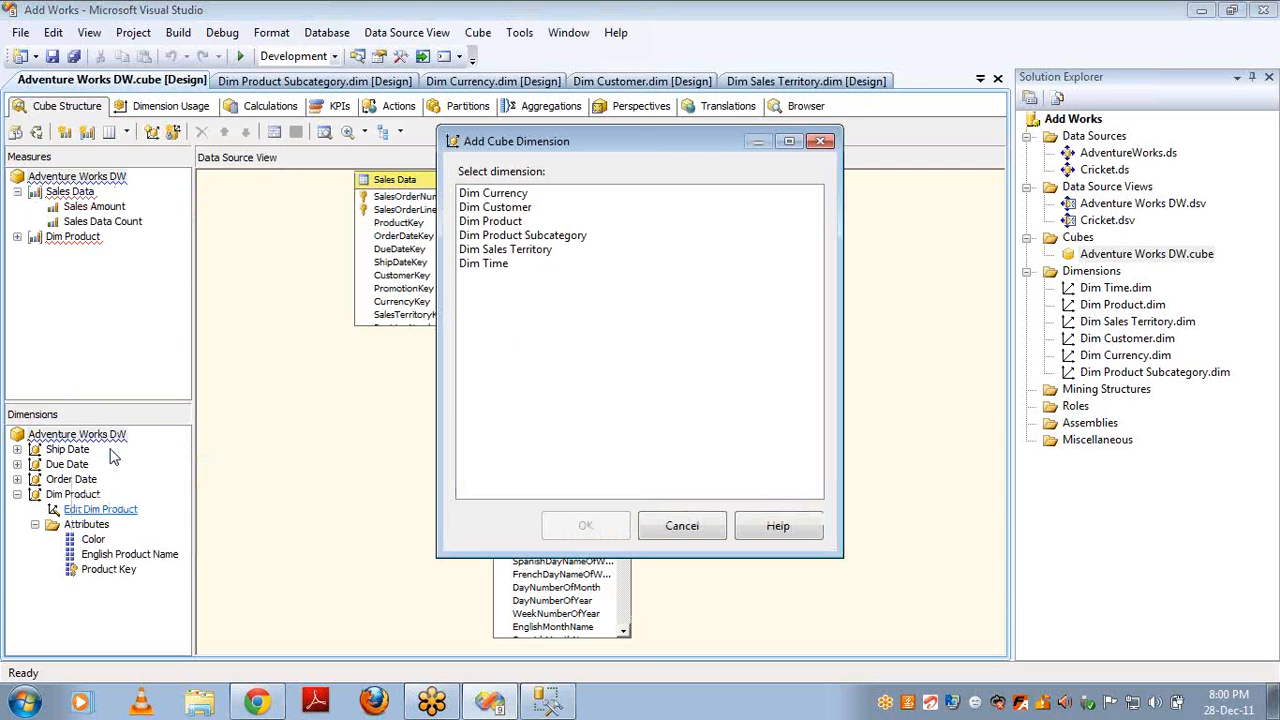
click(491, 194)
ctrl+click(494, 207)
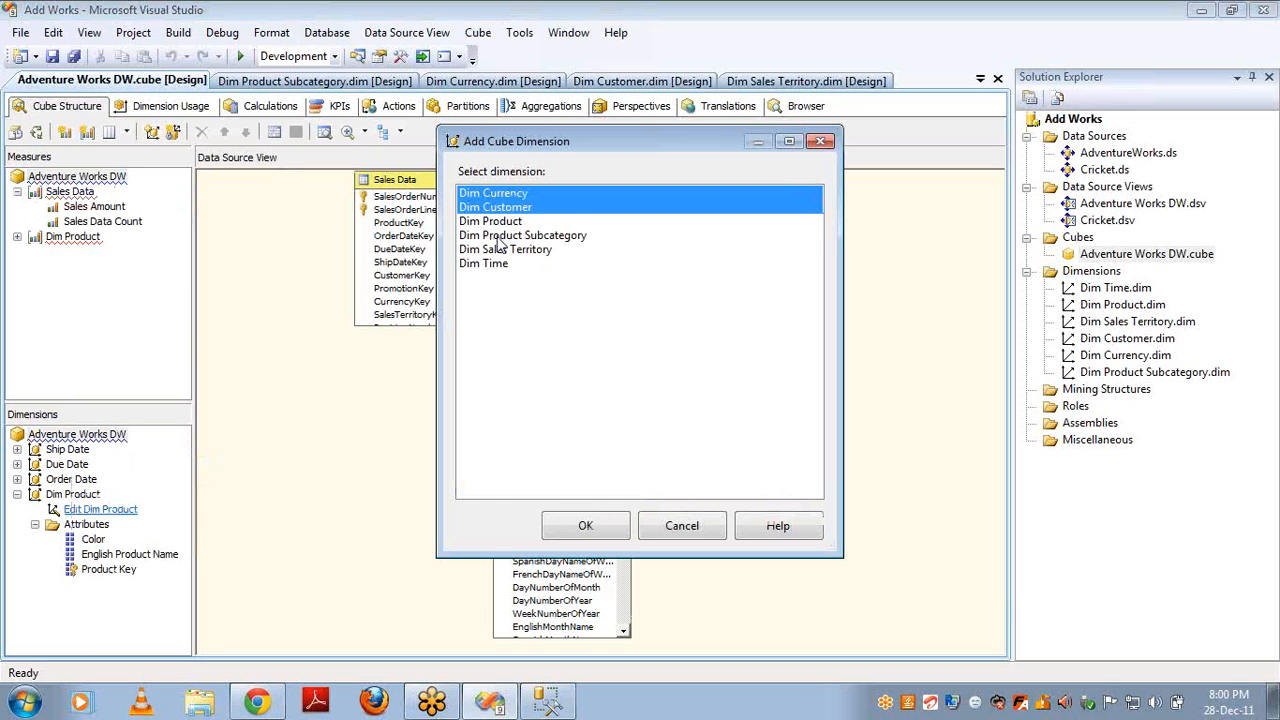
ctrl+click(498, 237)
ctrl+click(501, 250)
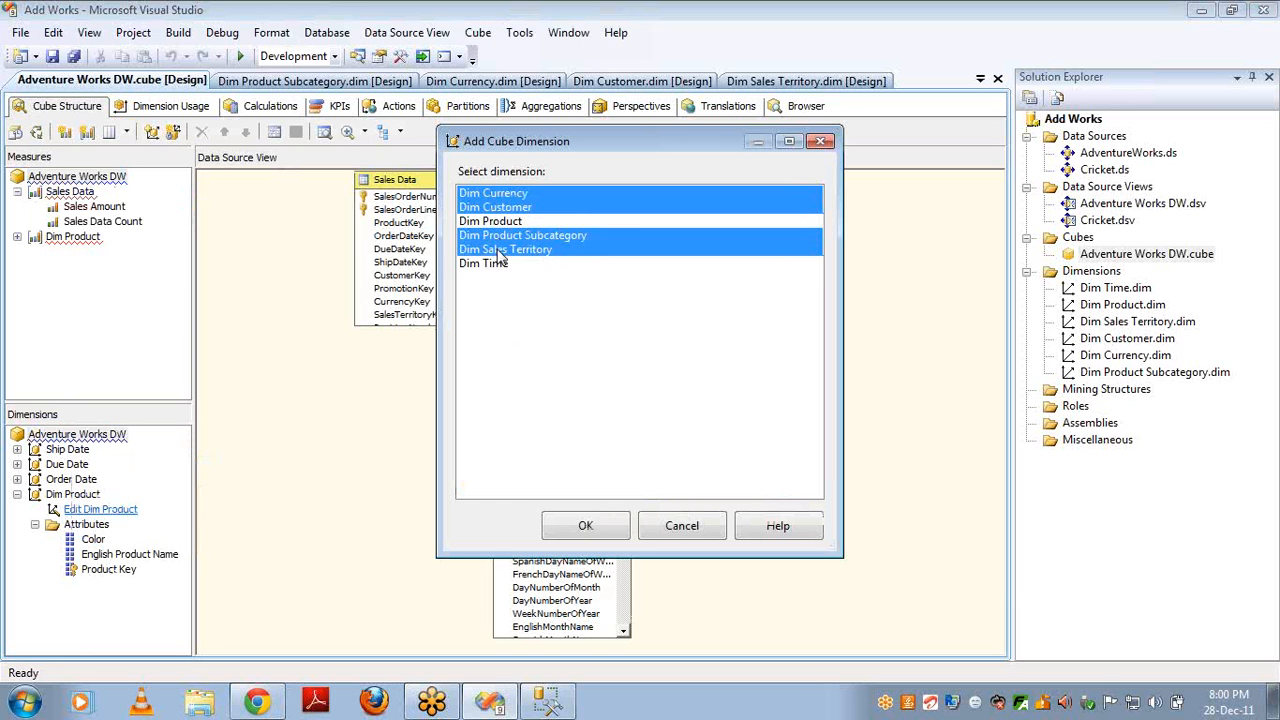
click(585, 527)
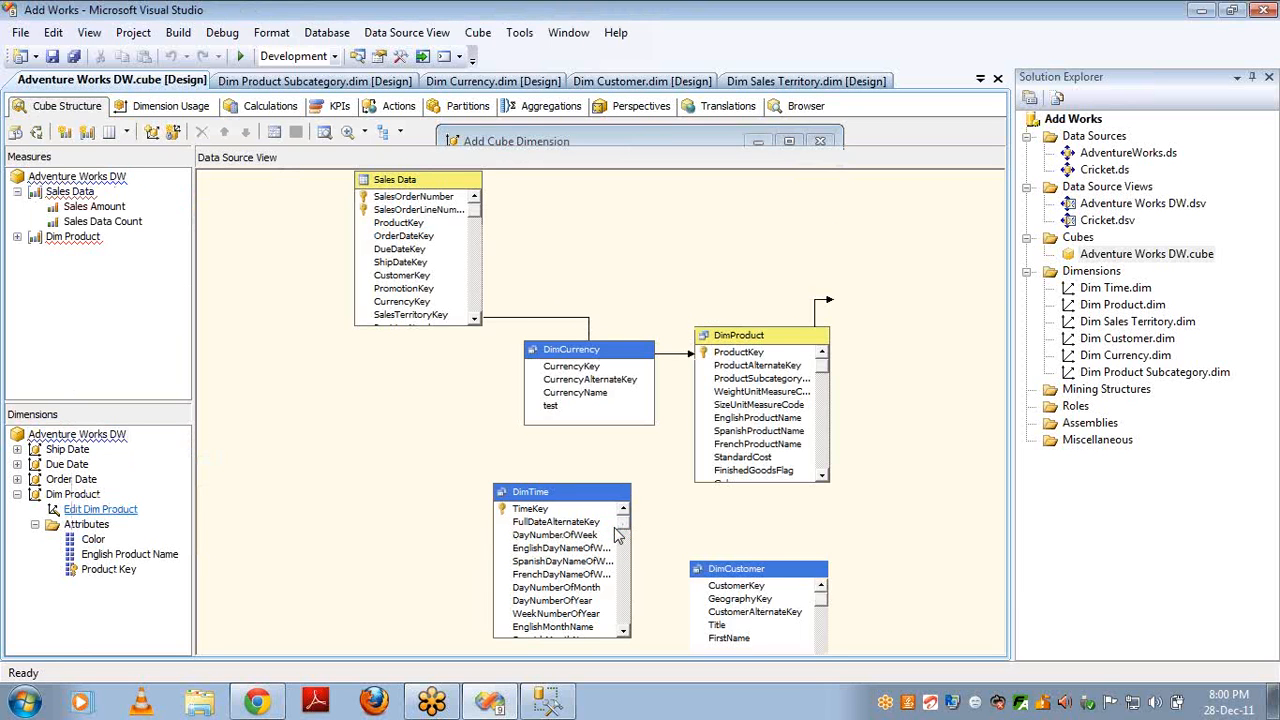
- In the cube's dimension usage, remove the relationship between Dim Product Subcategory and the Dim Product measure group
click(146, 108)
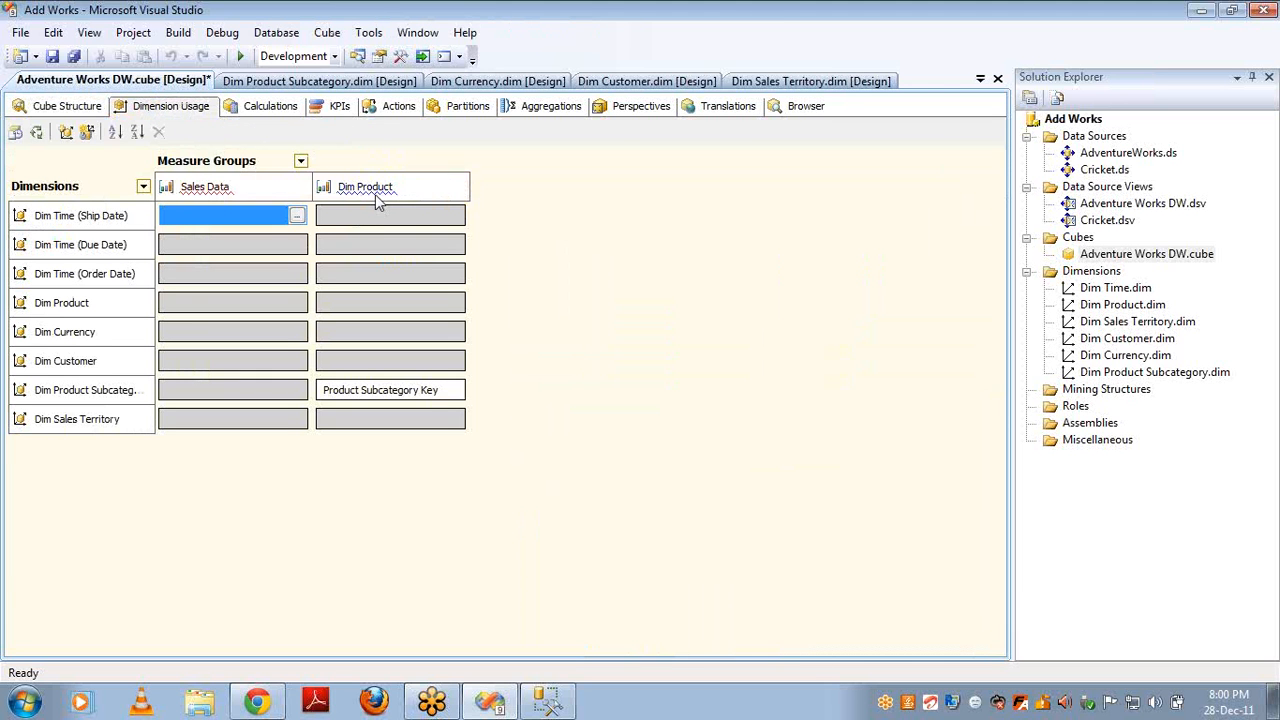
click(447, 394)
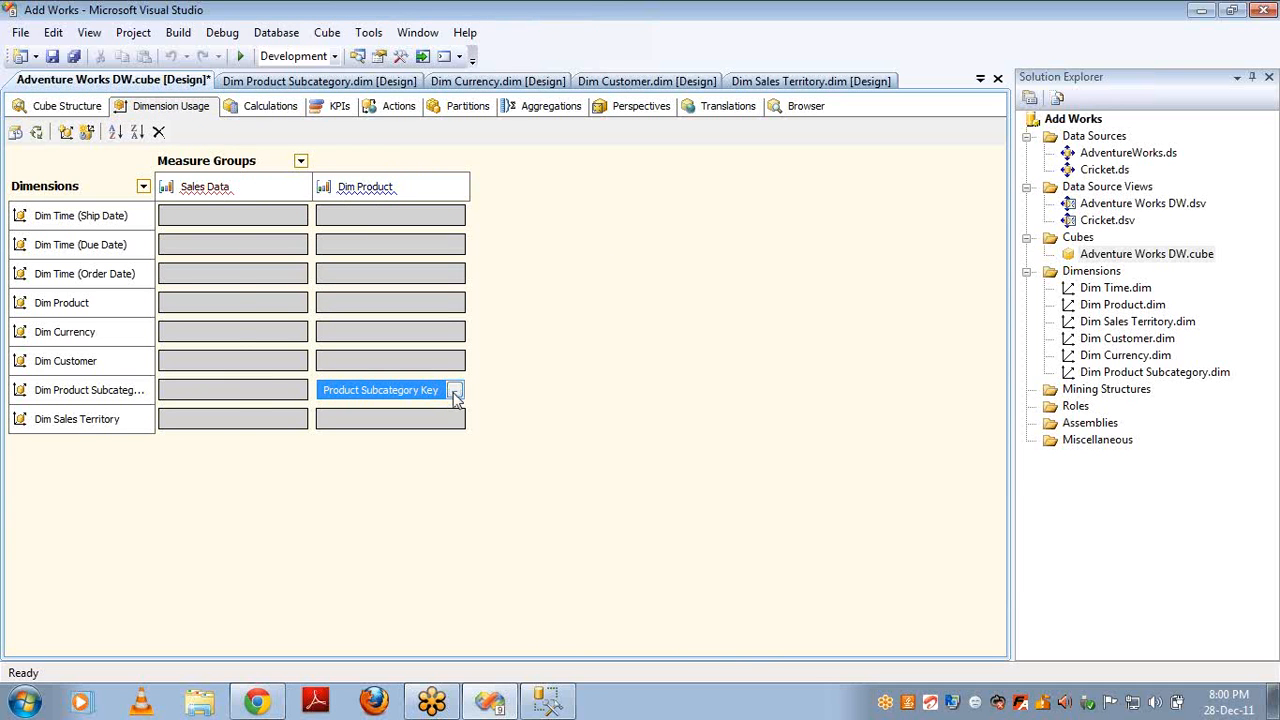
click(453, 392)
key(Escape)
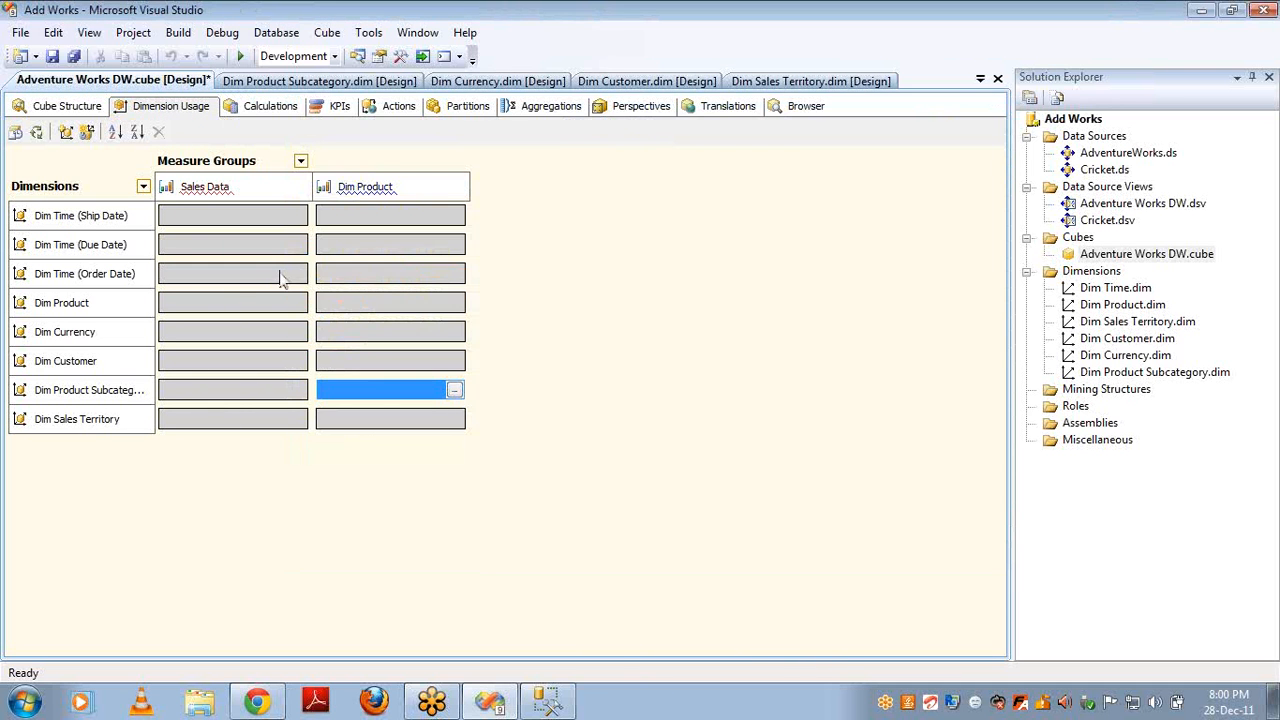
- Define a Regular relationship between Dim Time (Ship Date) and Sales Data, with Time Key as granularity attribute and ShipDateKey as measure group column
click(292, 222)
click(297, 216)
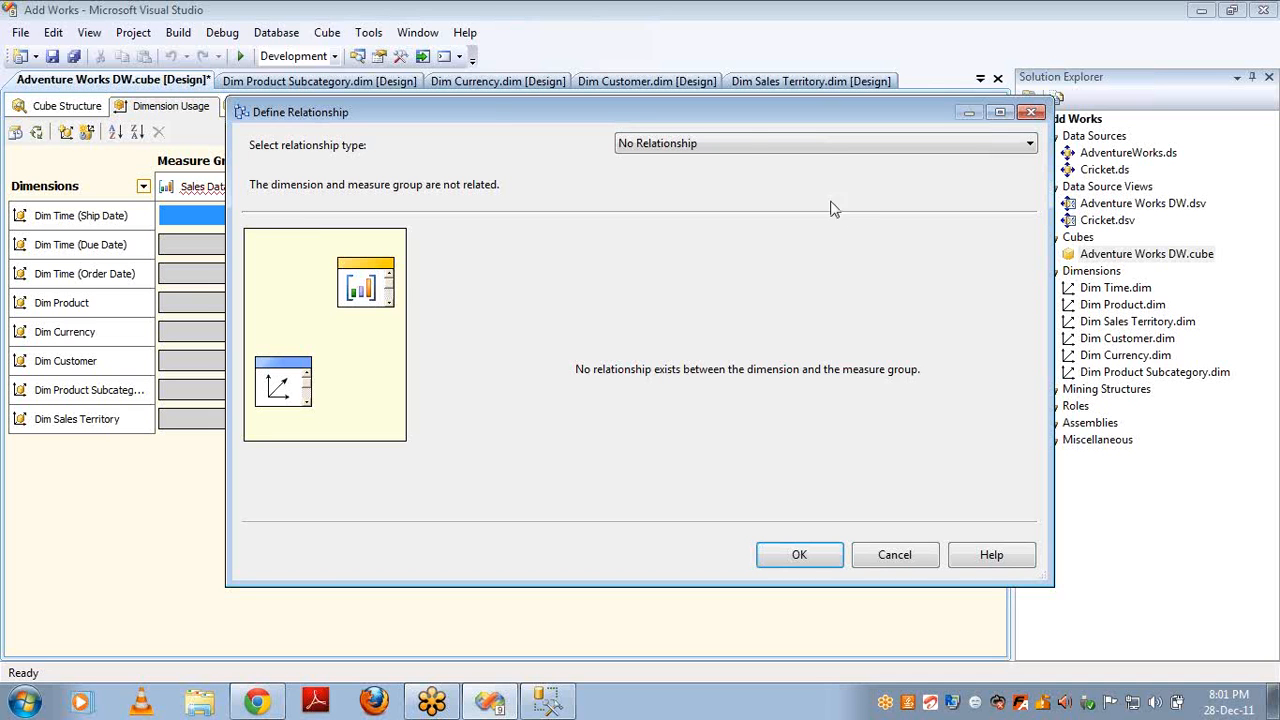
click(826, 144)
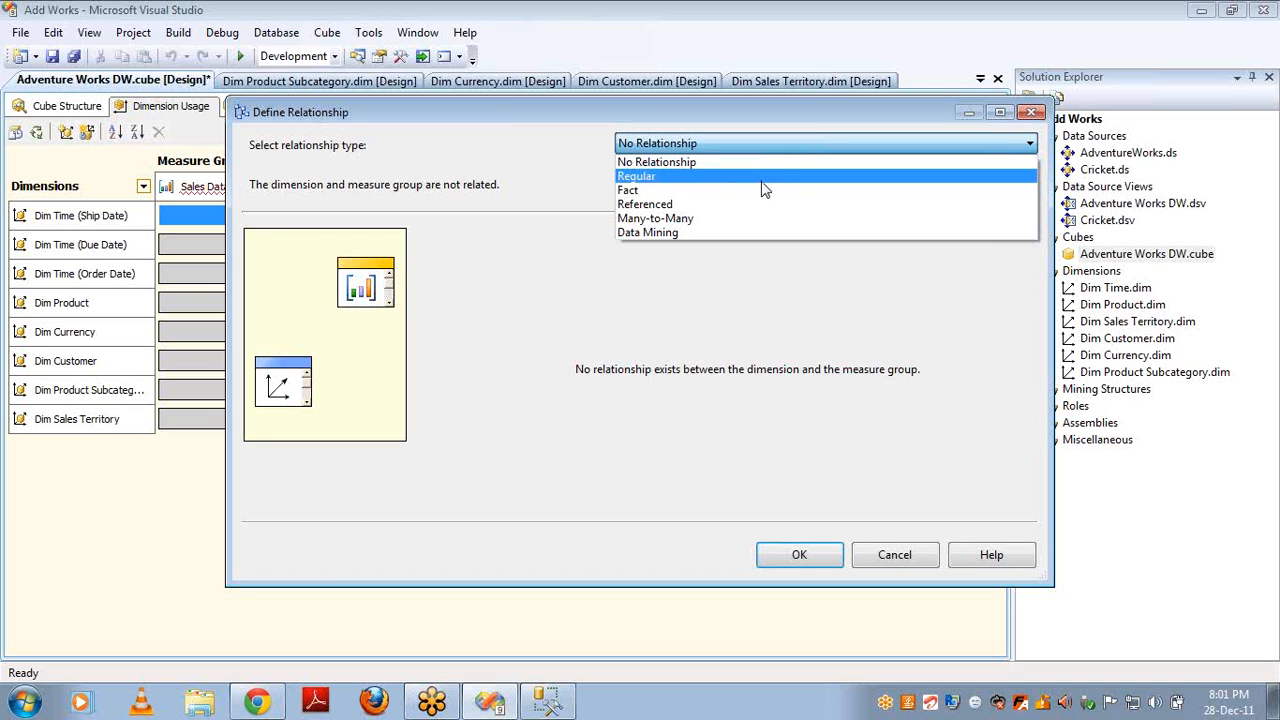
click(761, 177)
click(716, 239)
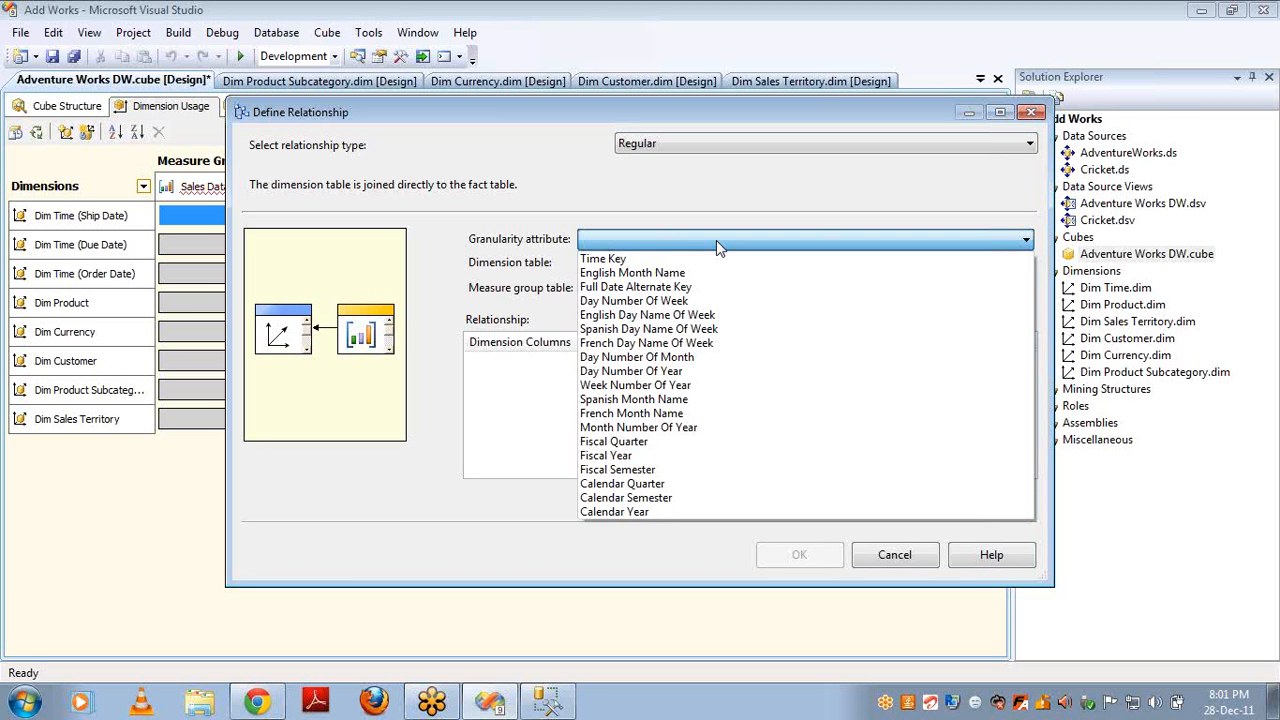
click(706, 259)
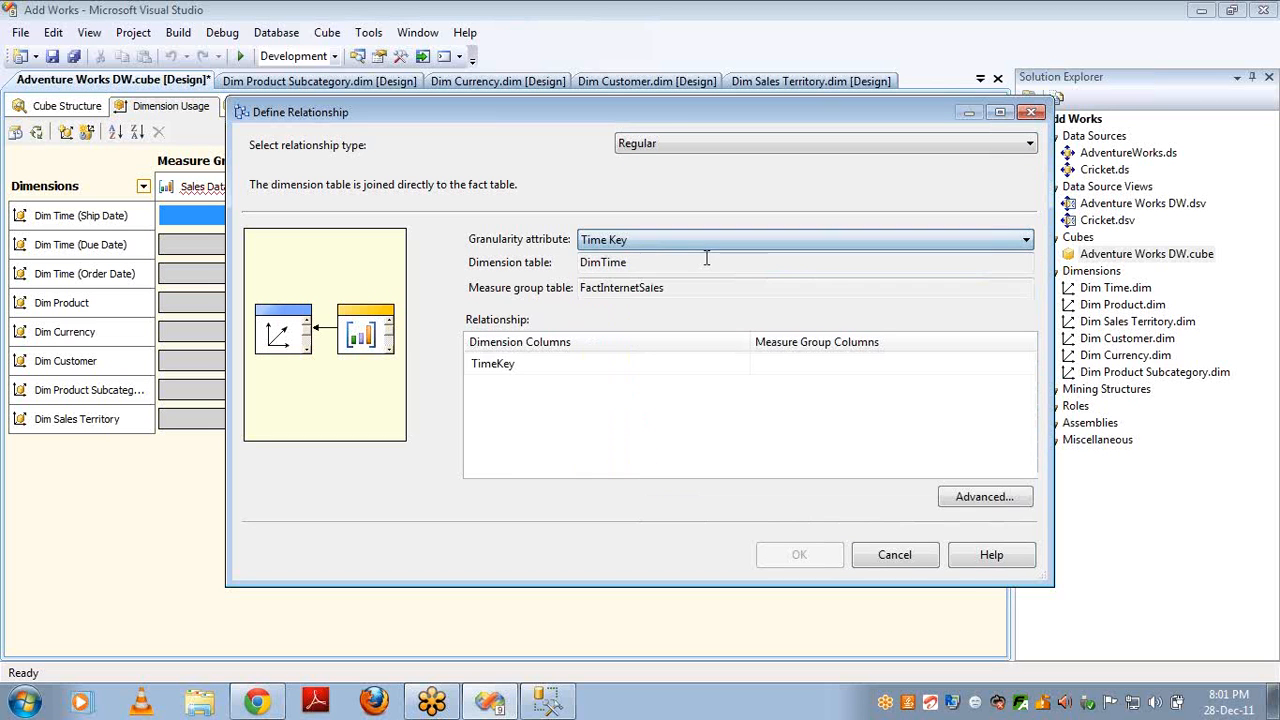
click(814, 362)
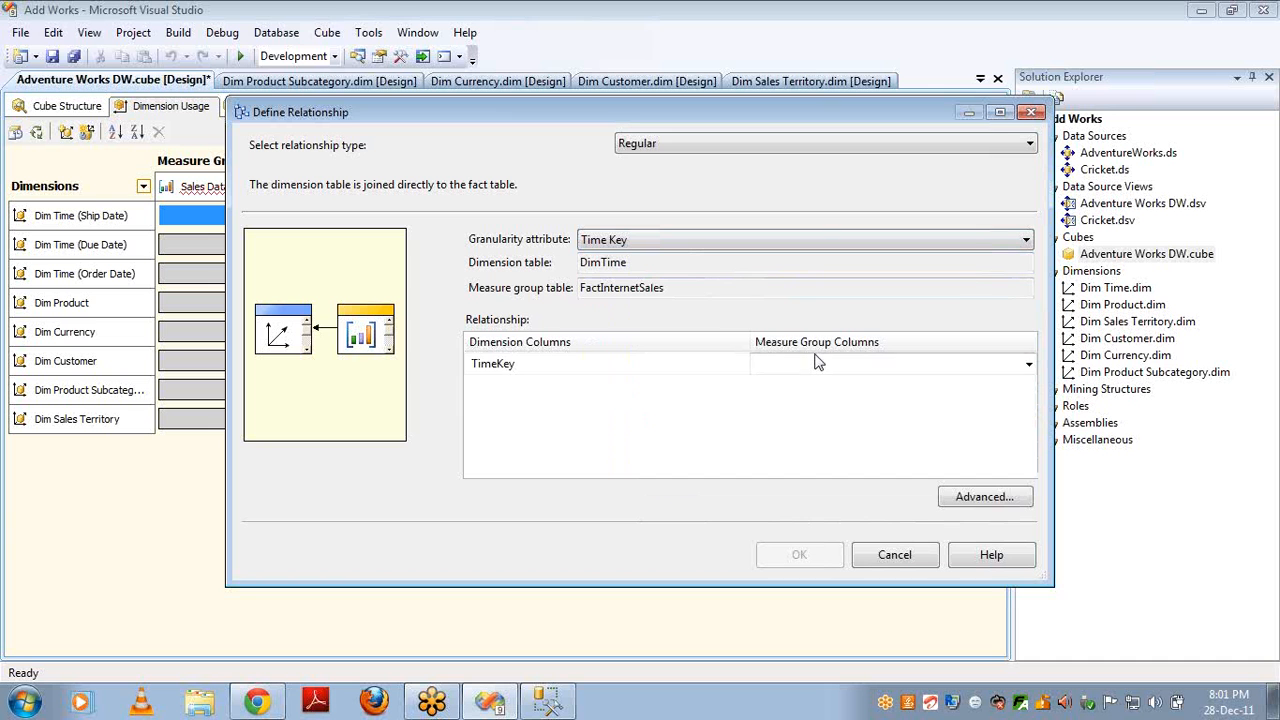
click(1029, 368)
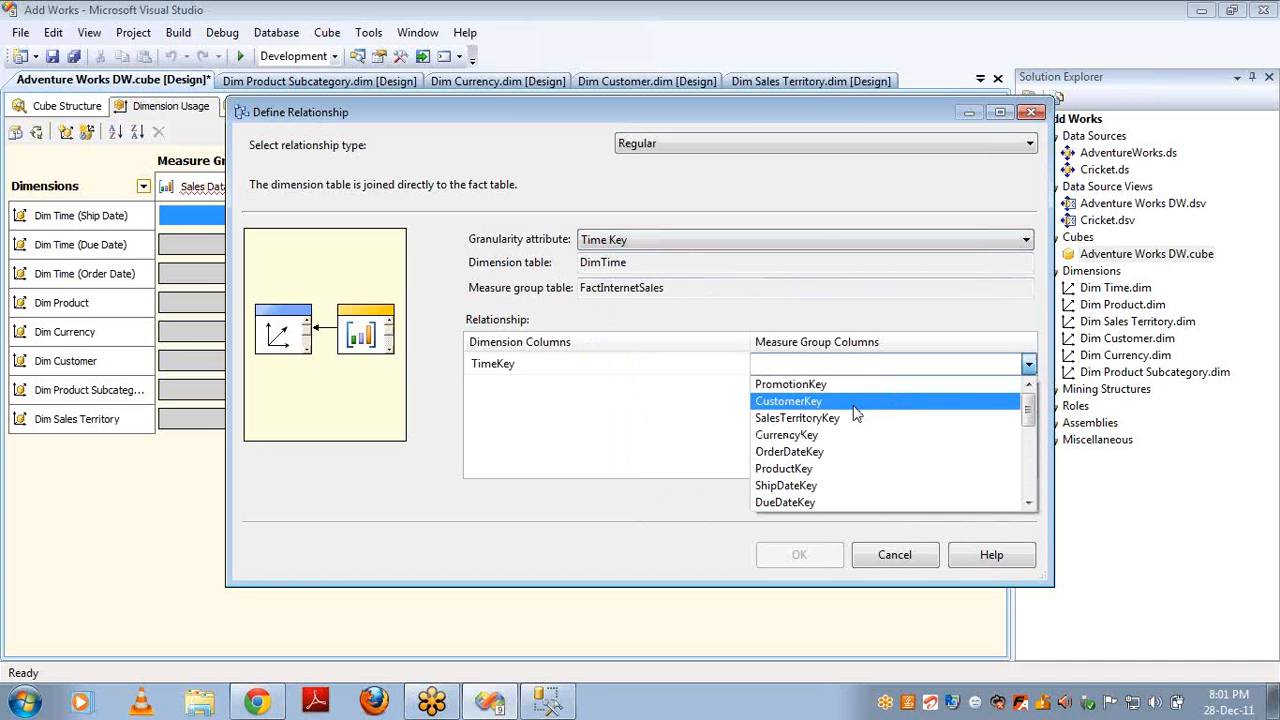
click(814, 487)
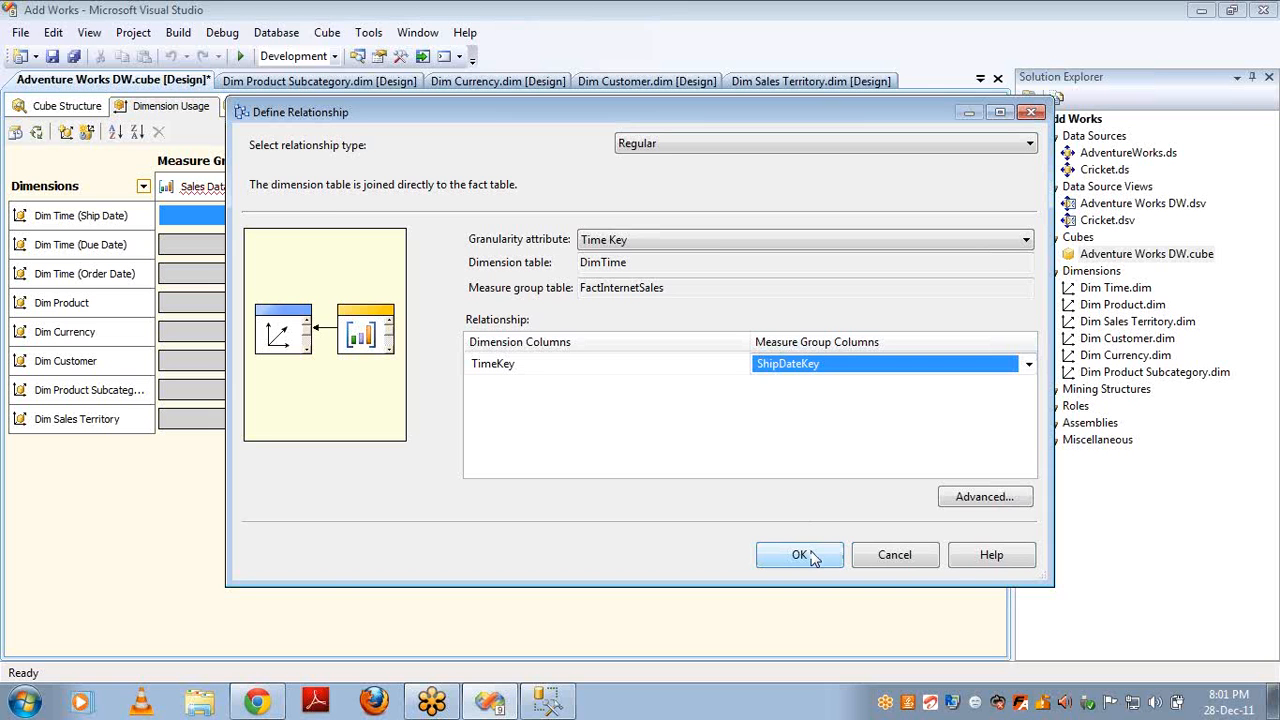
click(800, 555)
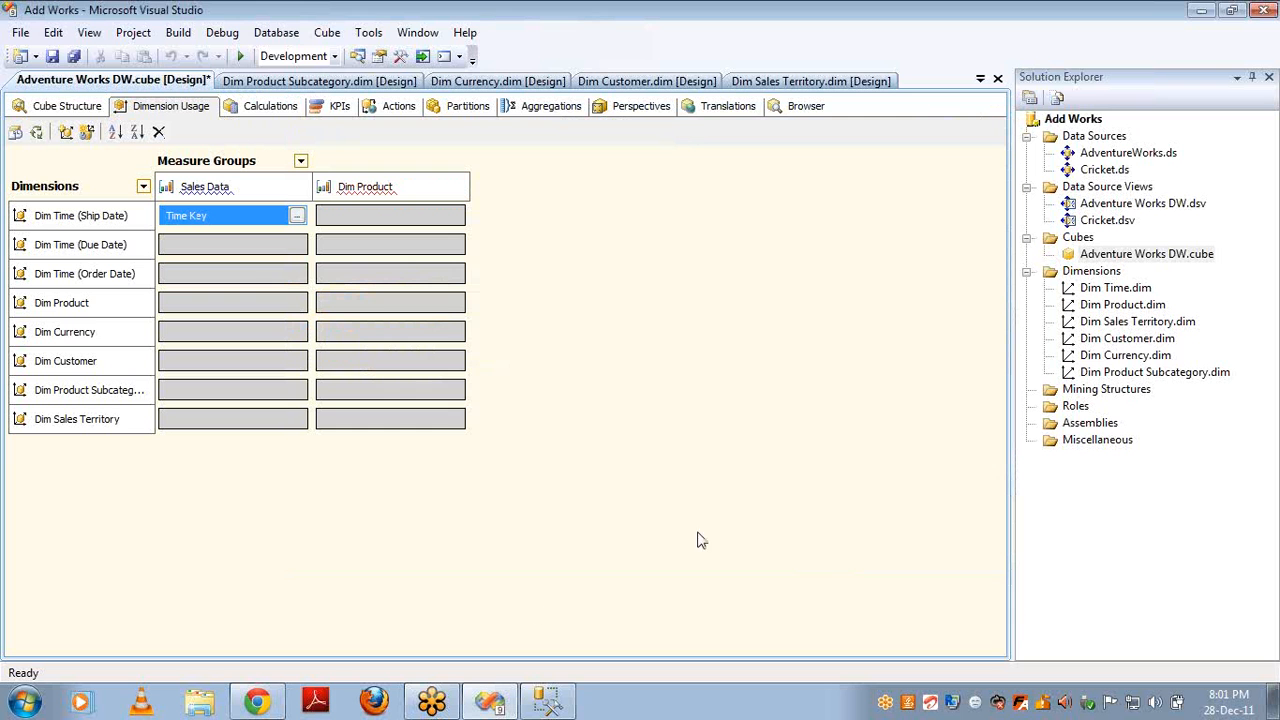
- Switch to SQL Server Management Studio and replace the existing query text with "select * from FactInternetSales"
click(548, 710)
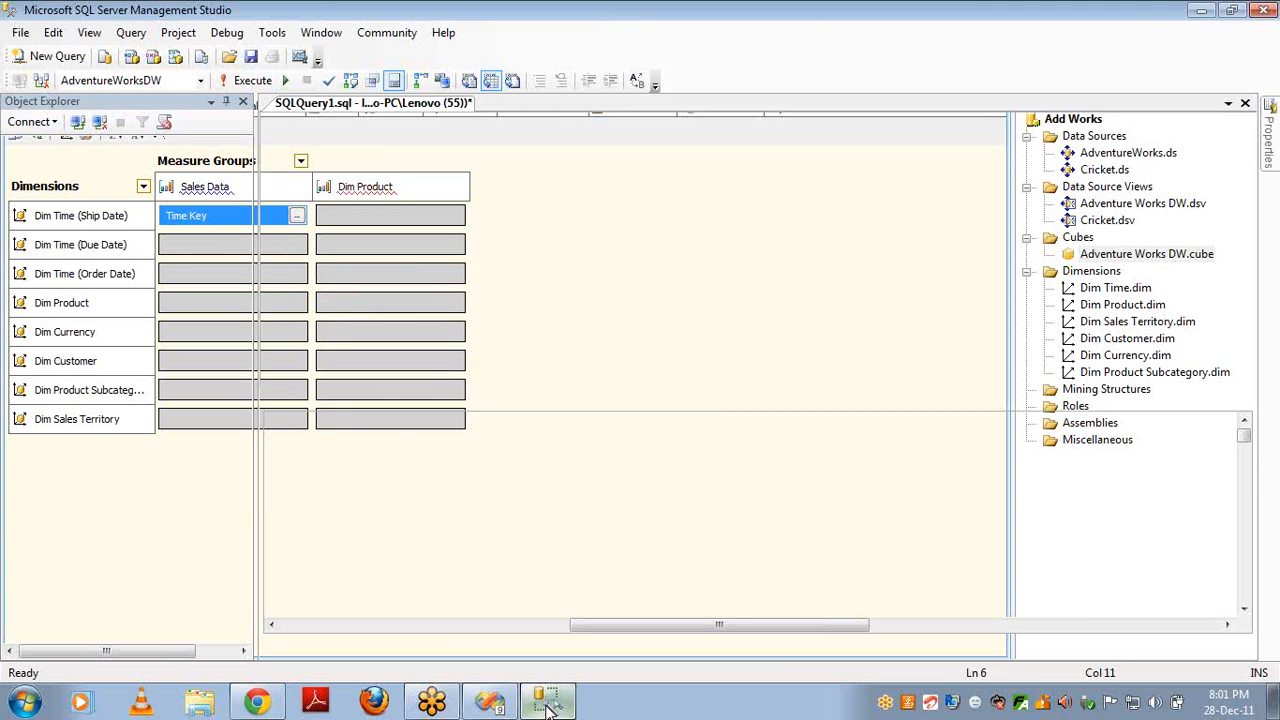
key(ctrl+a)
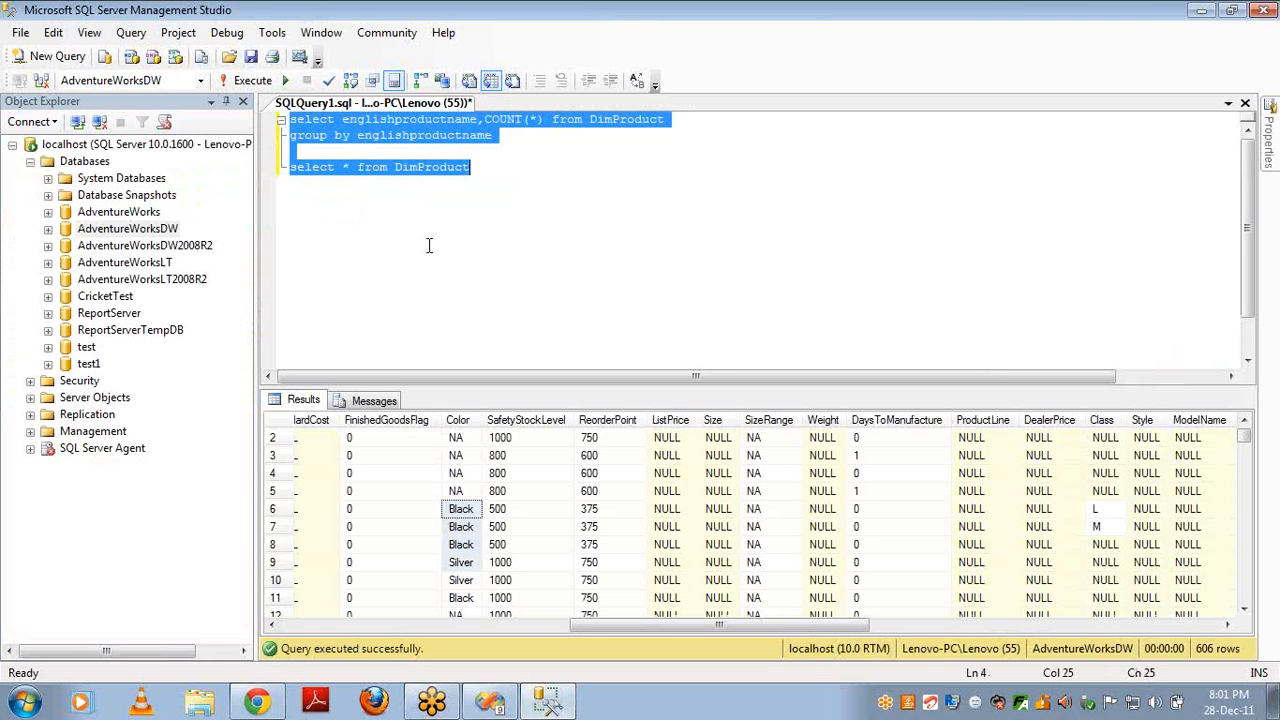
text(sele)
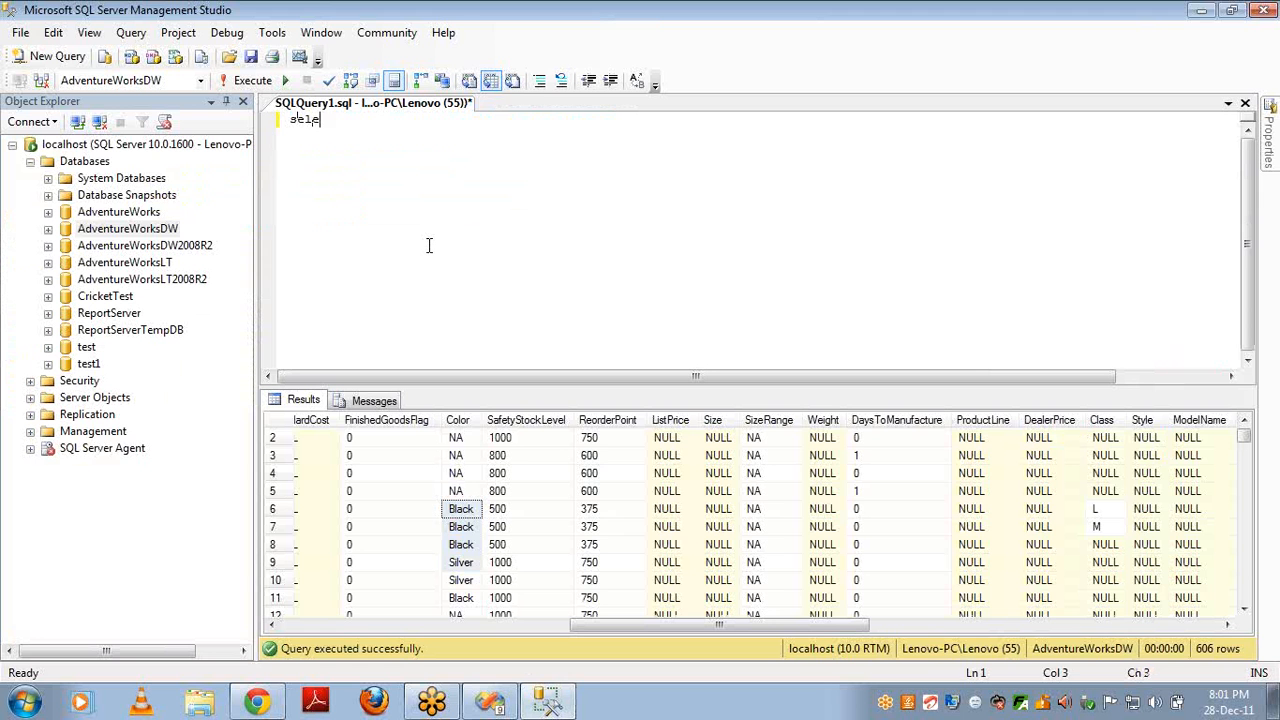
text(ct * from fact)
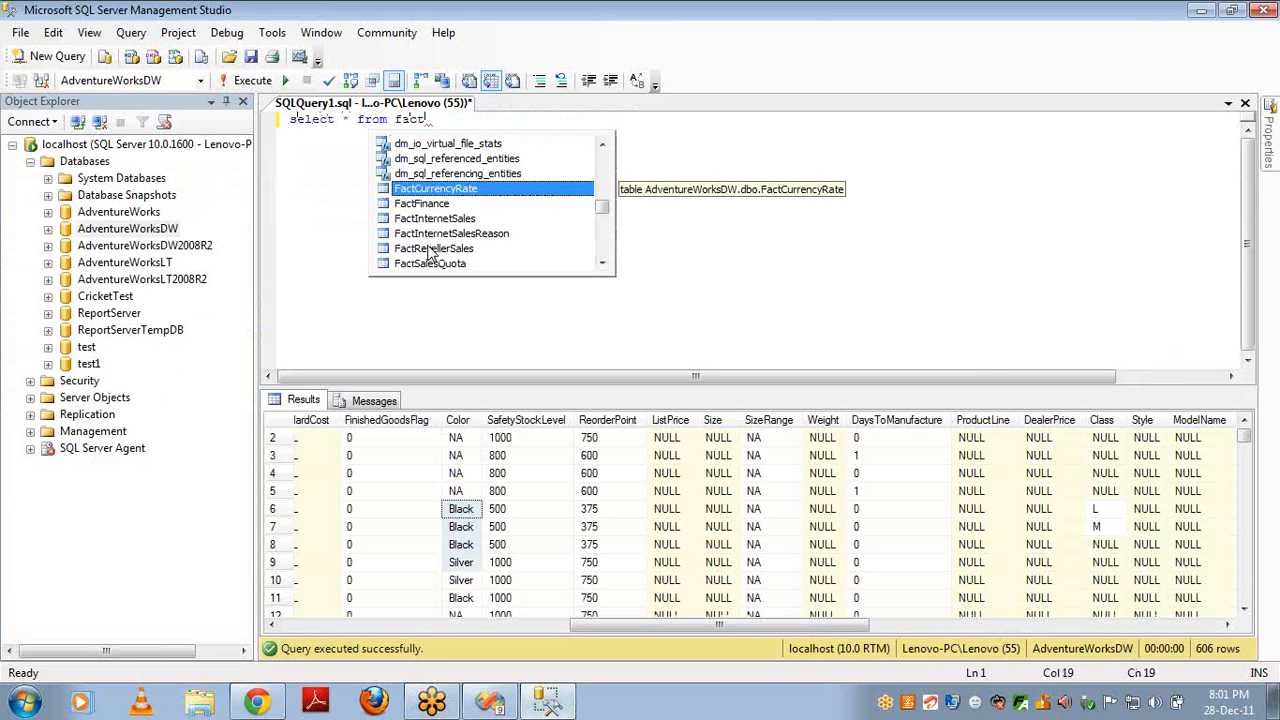
text(int)
key(Return)
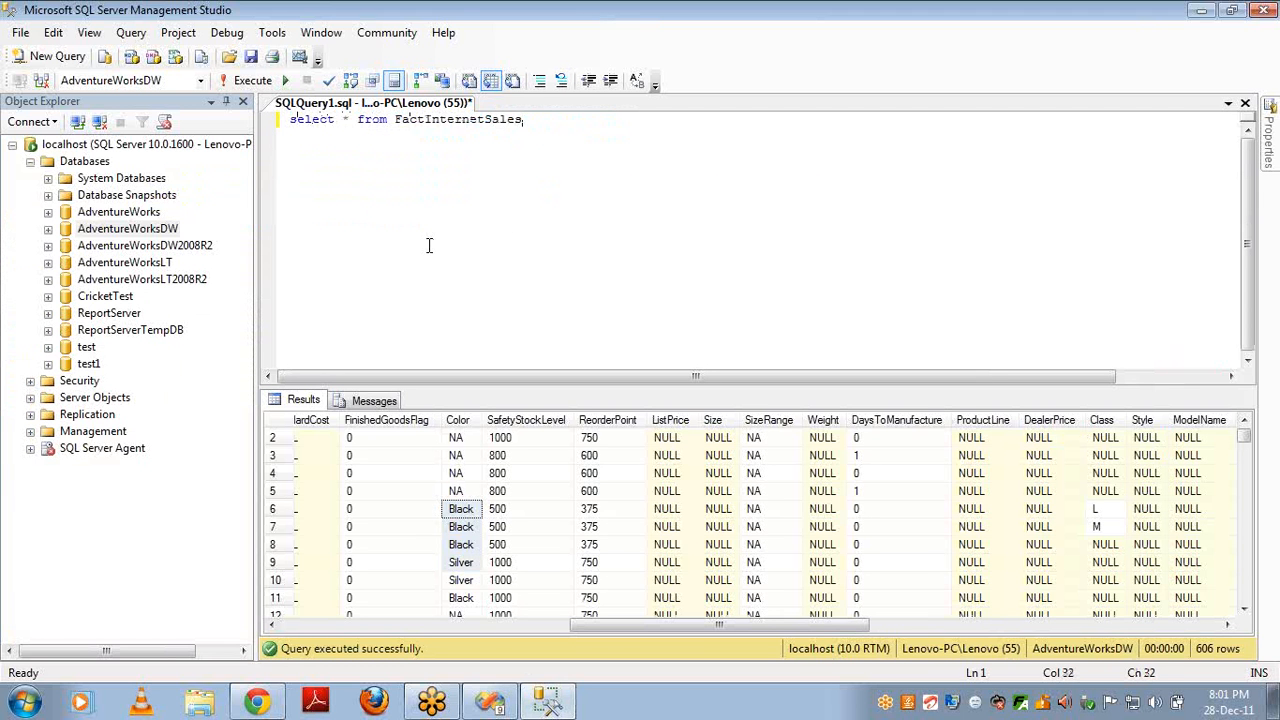
- Add a second query line joining DimTime on DimTime.TimeKey = FactInternetSales.ShipDateKey
key(Return)
text(inne join)
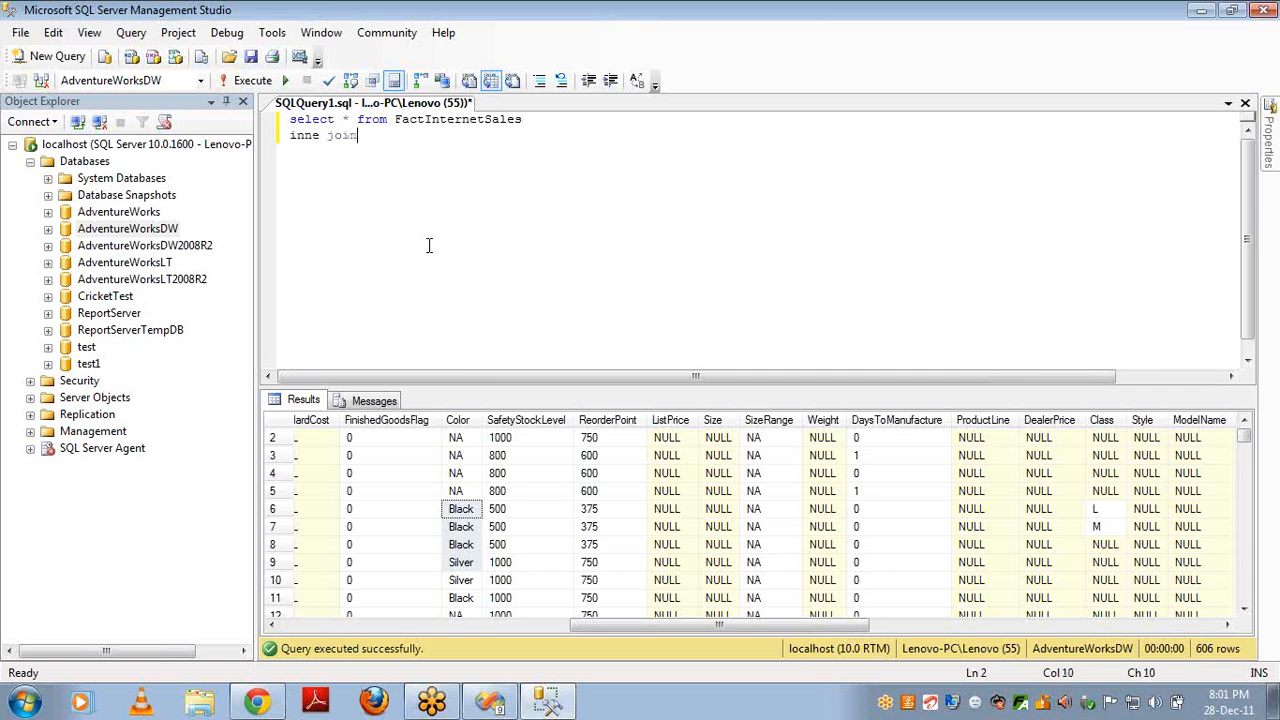
text( dimtim)
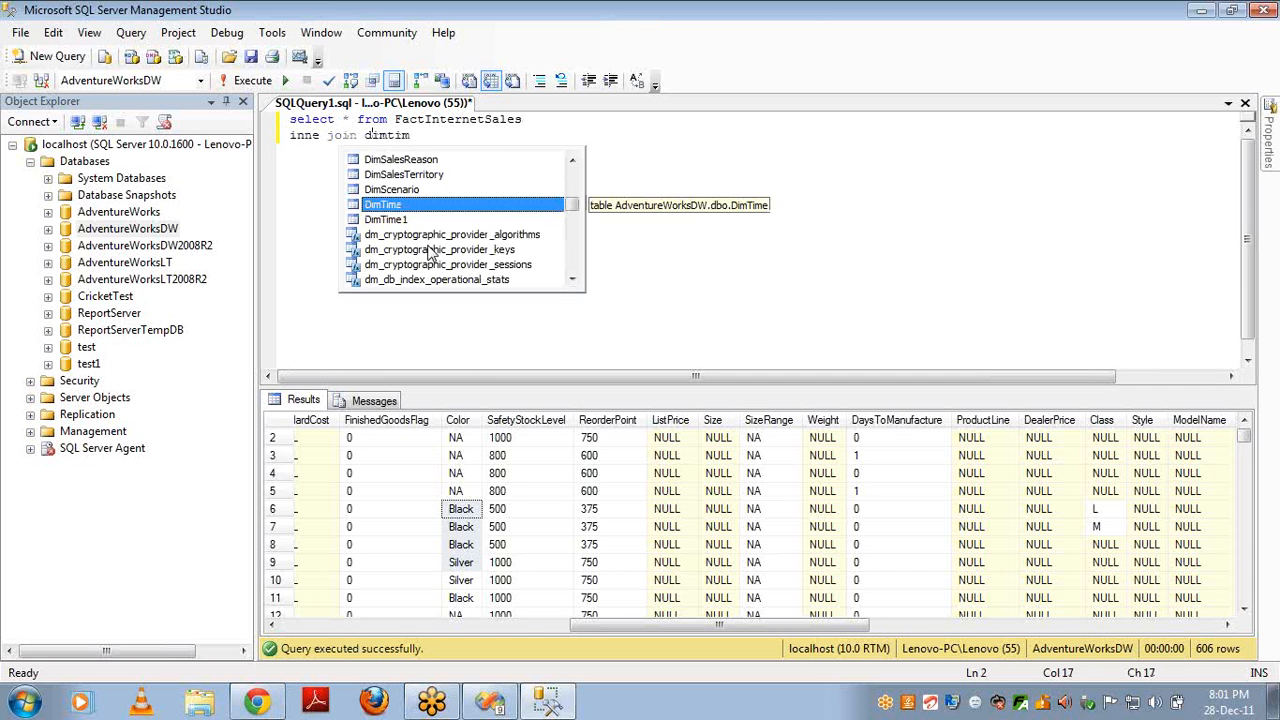
text( on )
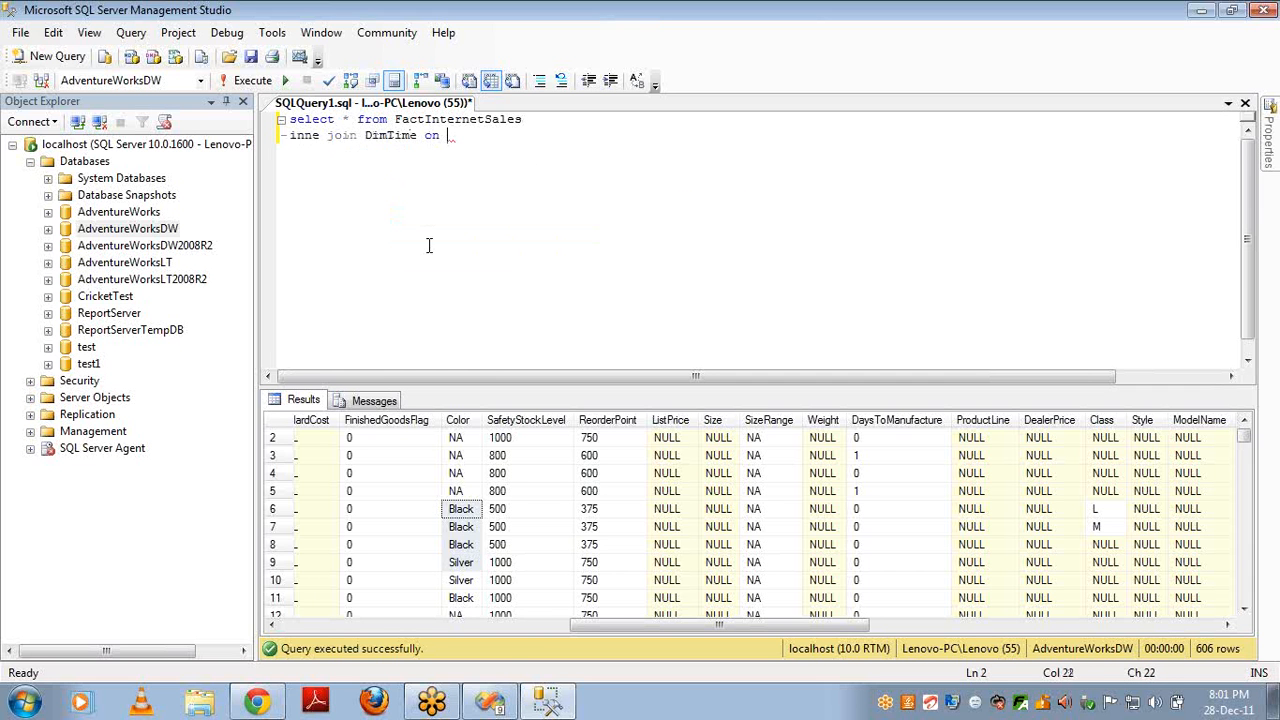
text(dimt)
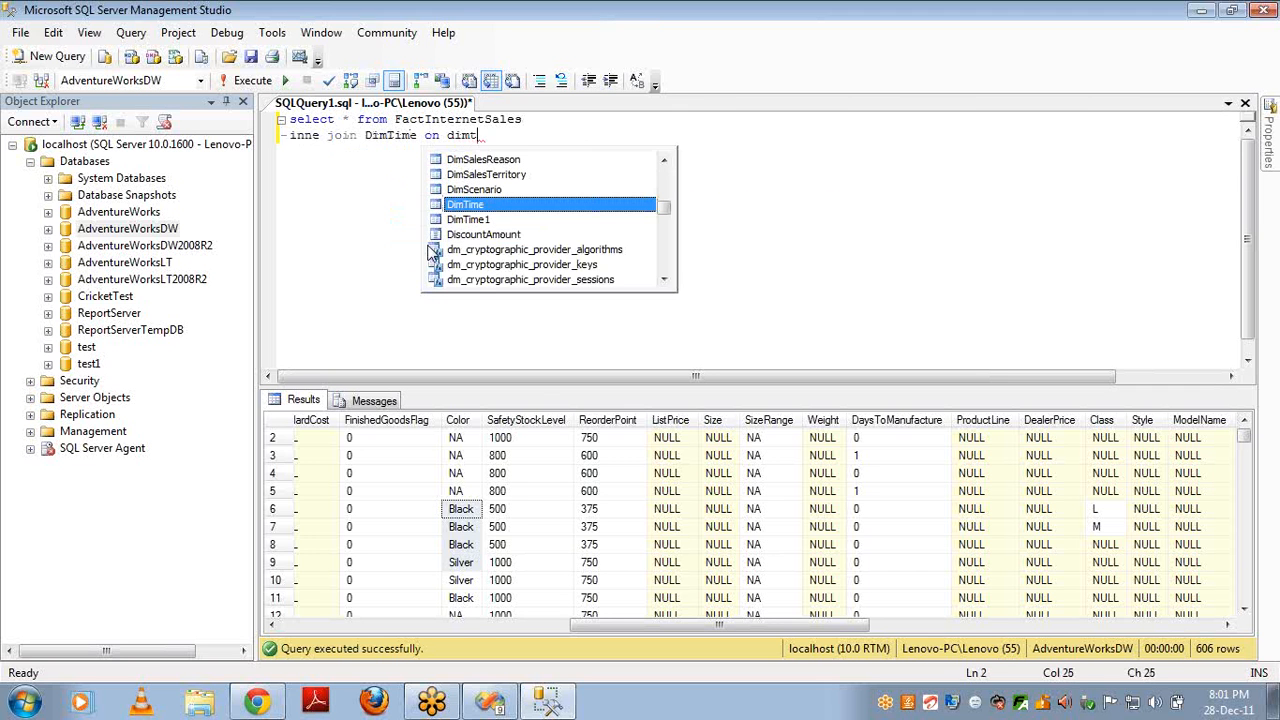
text(im.)
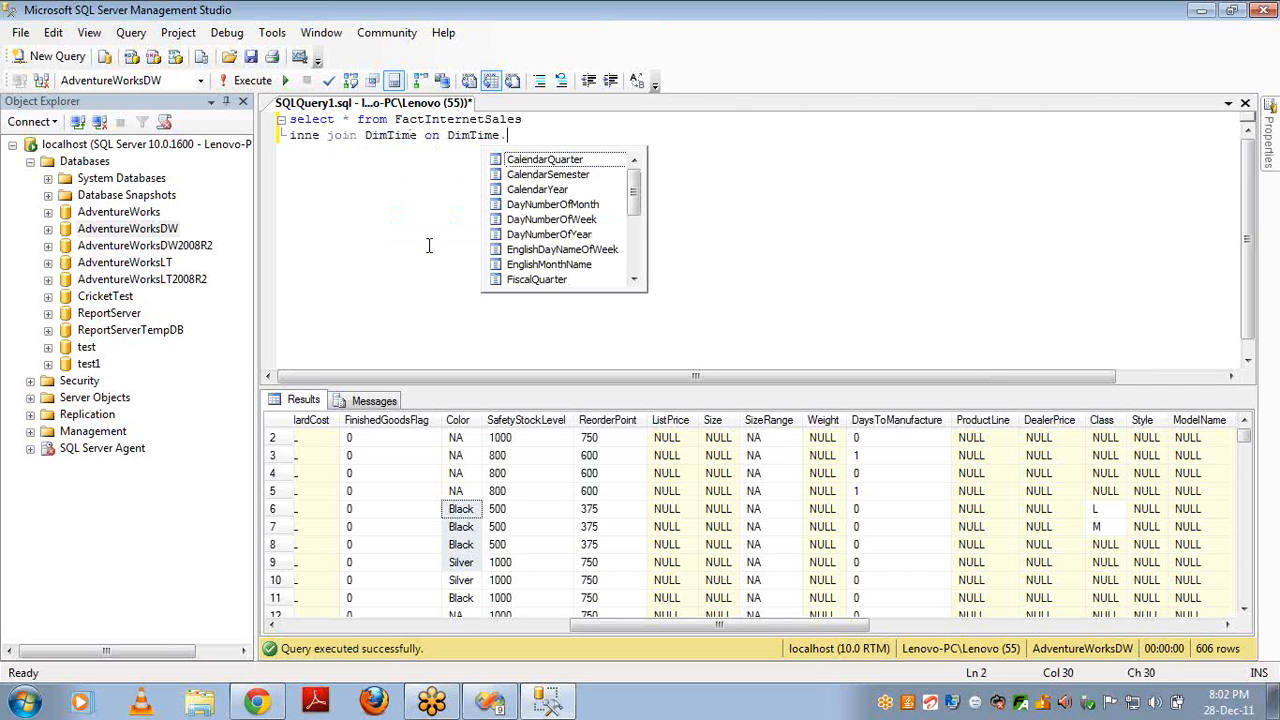
text(TimeKey = )
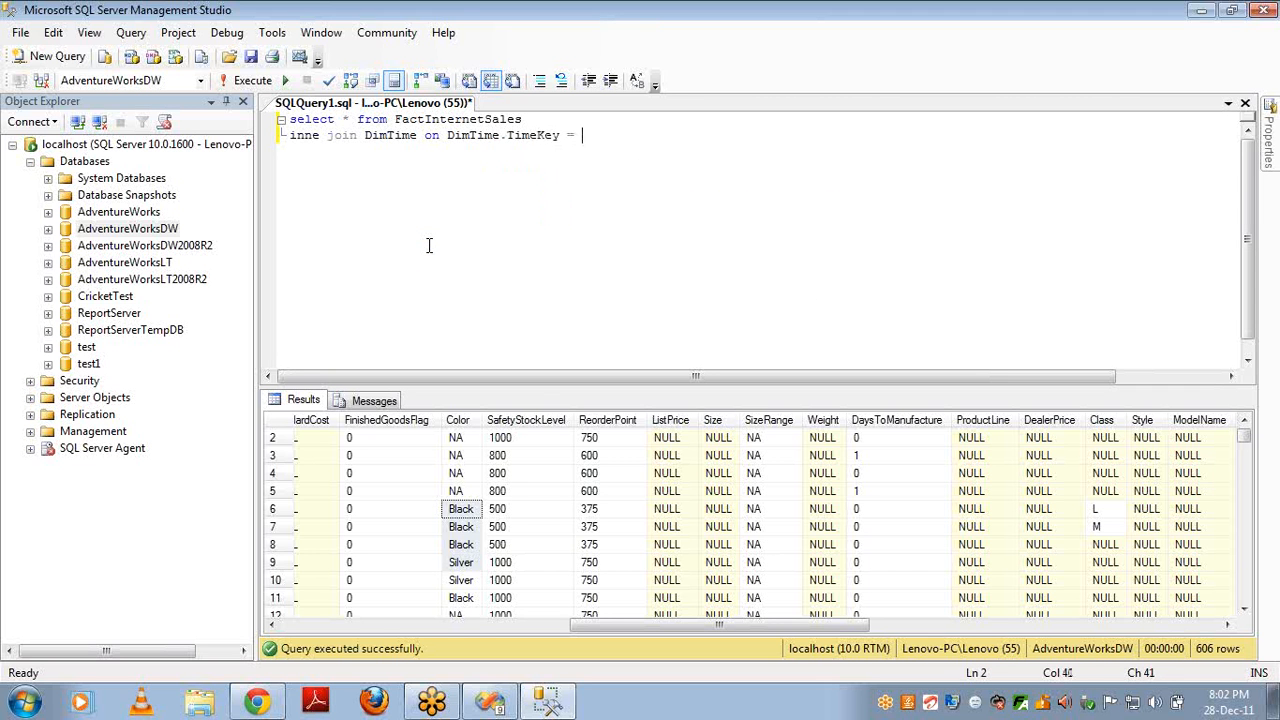
text(fact)
key(Down)
key(Down)
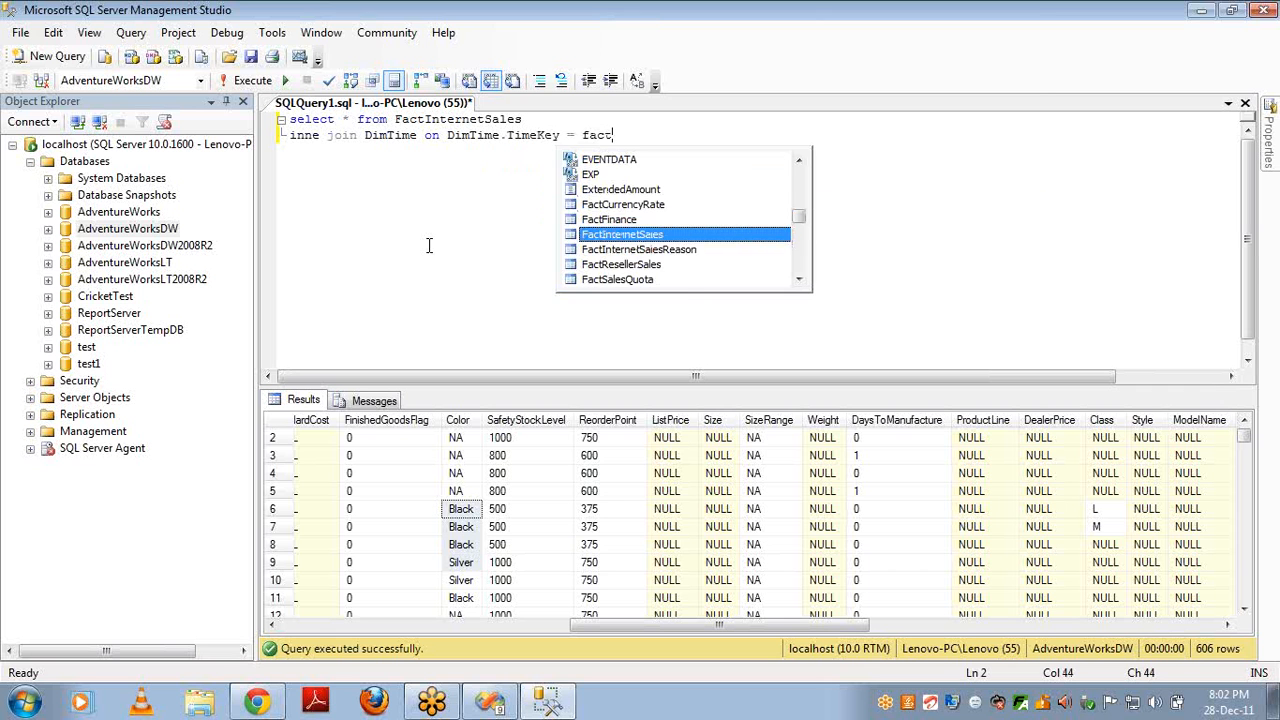
text(.sh)
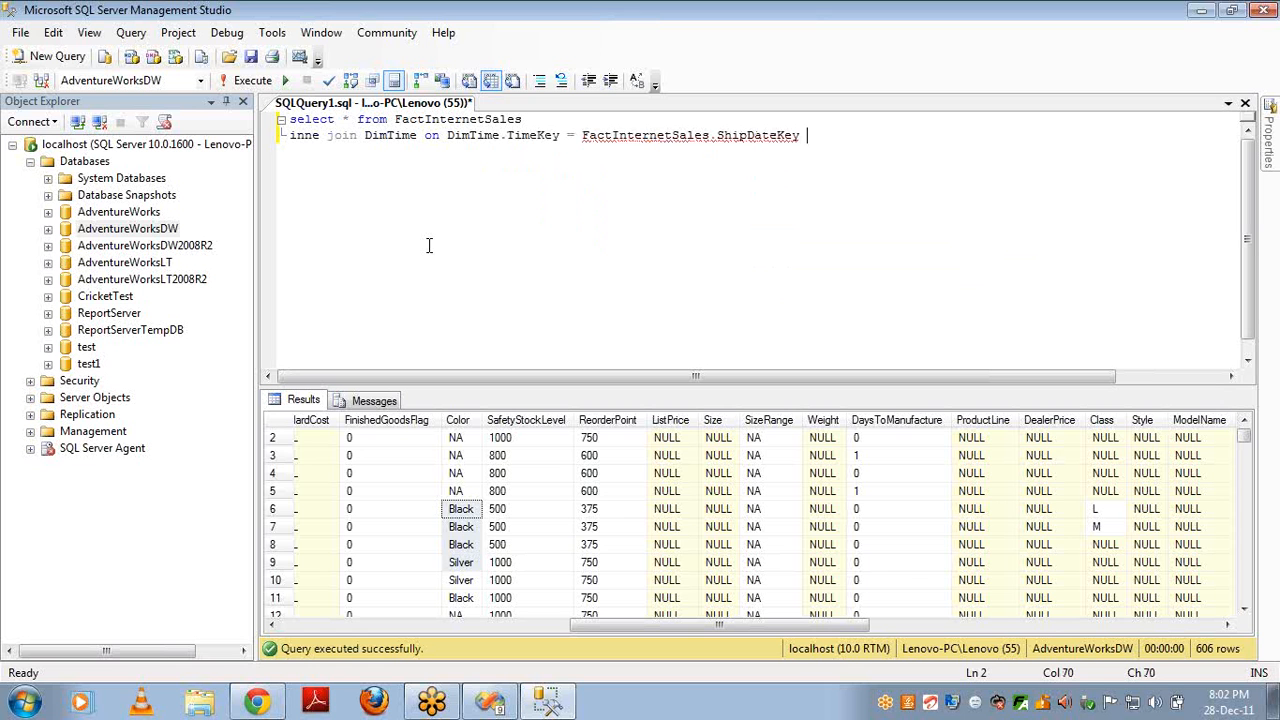
- Examine the fact table, the dimension table and the join condition in the query
key(Up)
double_click(430, 118)
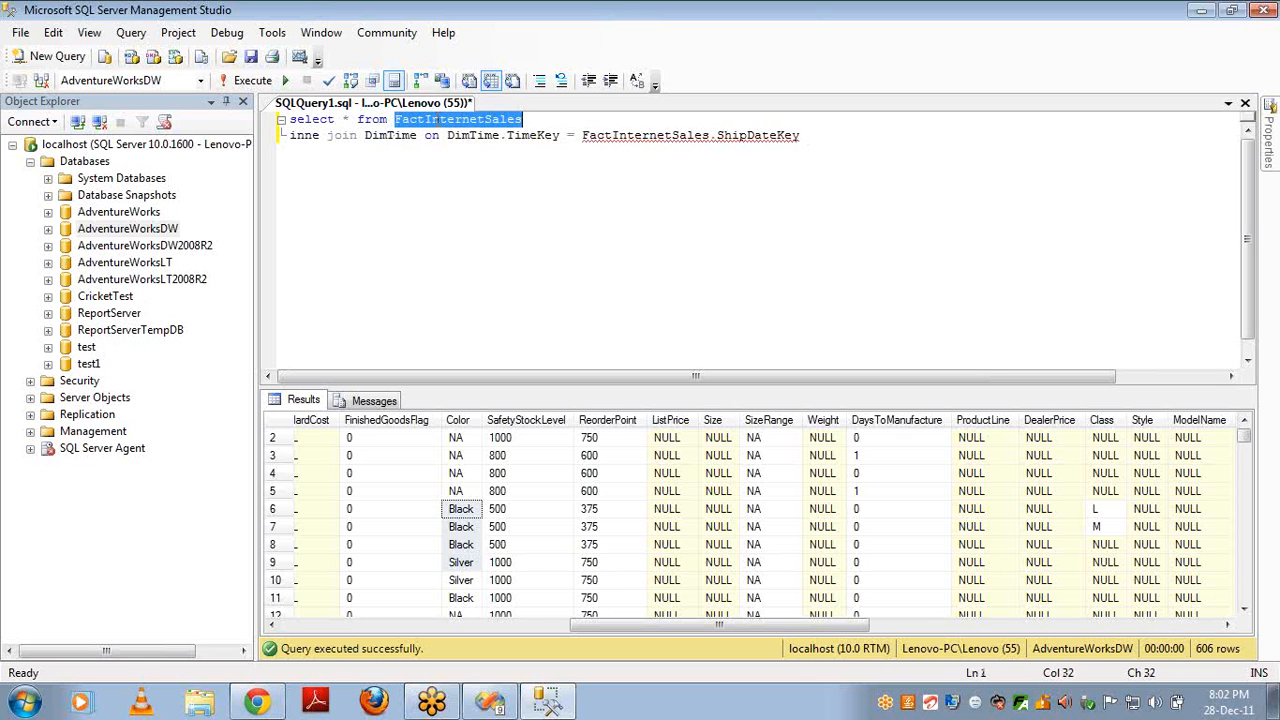
click(404, 134)
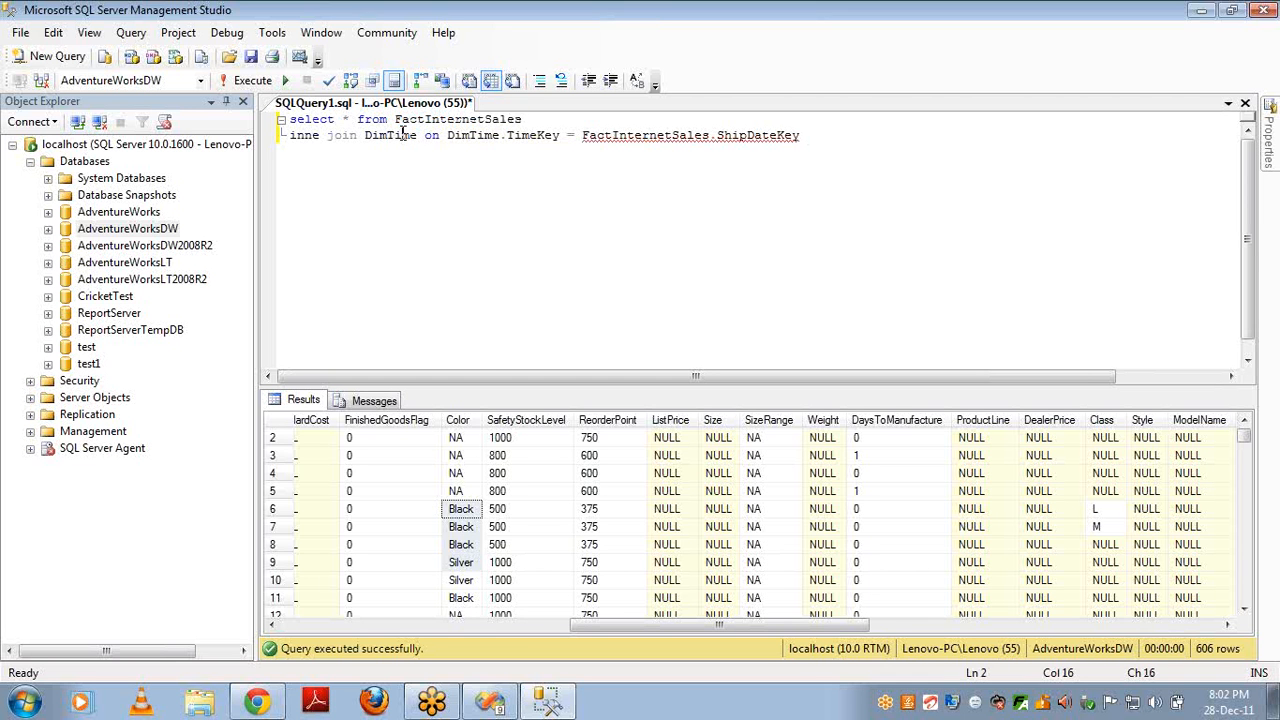
click(811, 133)
key(shift+Home)
- Switch back to Visual Studio and compare the Ship Date relationship's tables and key columns for Sales Data with the SQL join query
key(alt+Tab)
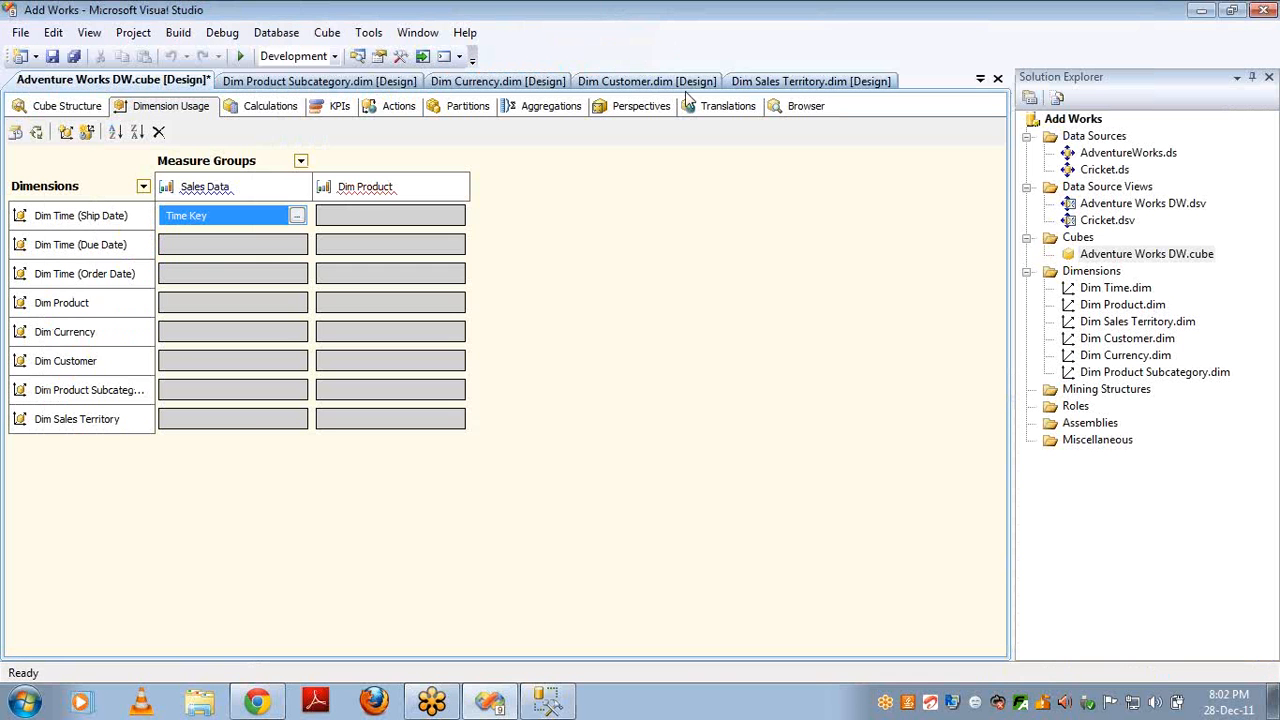
click(298, 216)
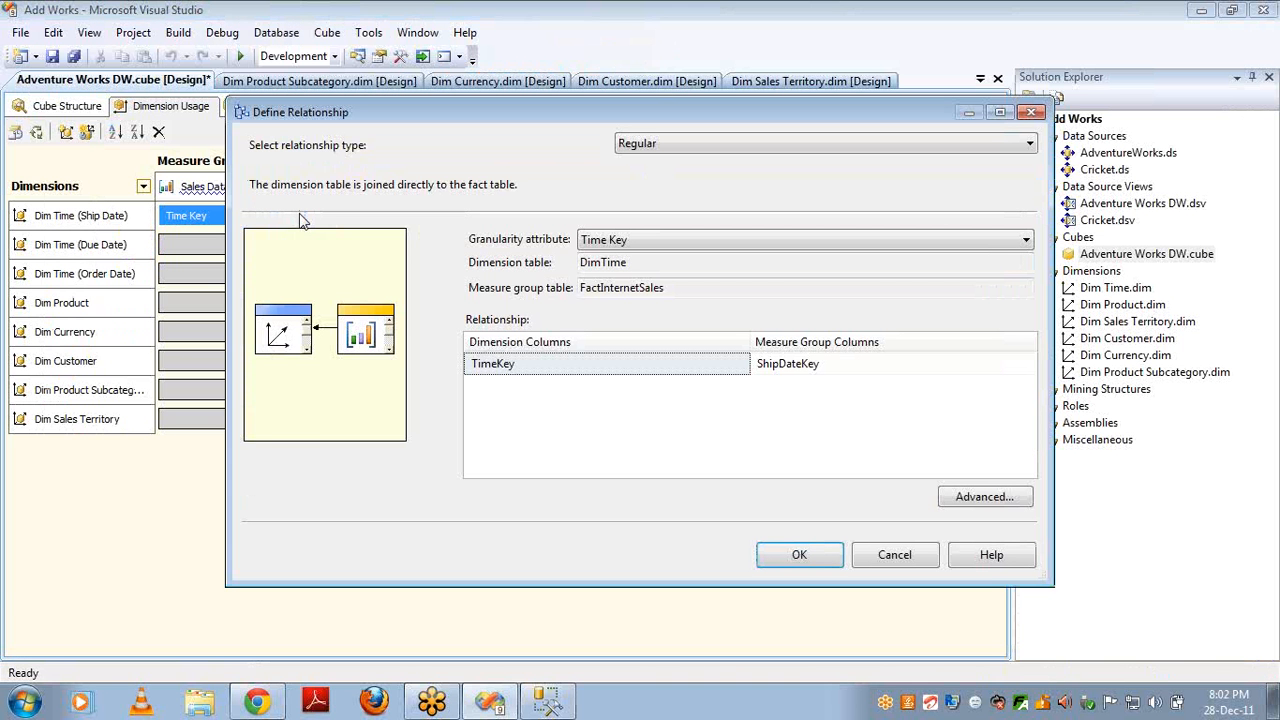
double_click(611, 260)
double_click(617, 288)
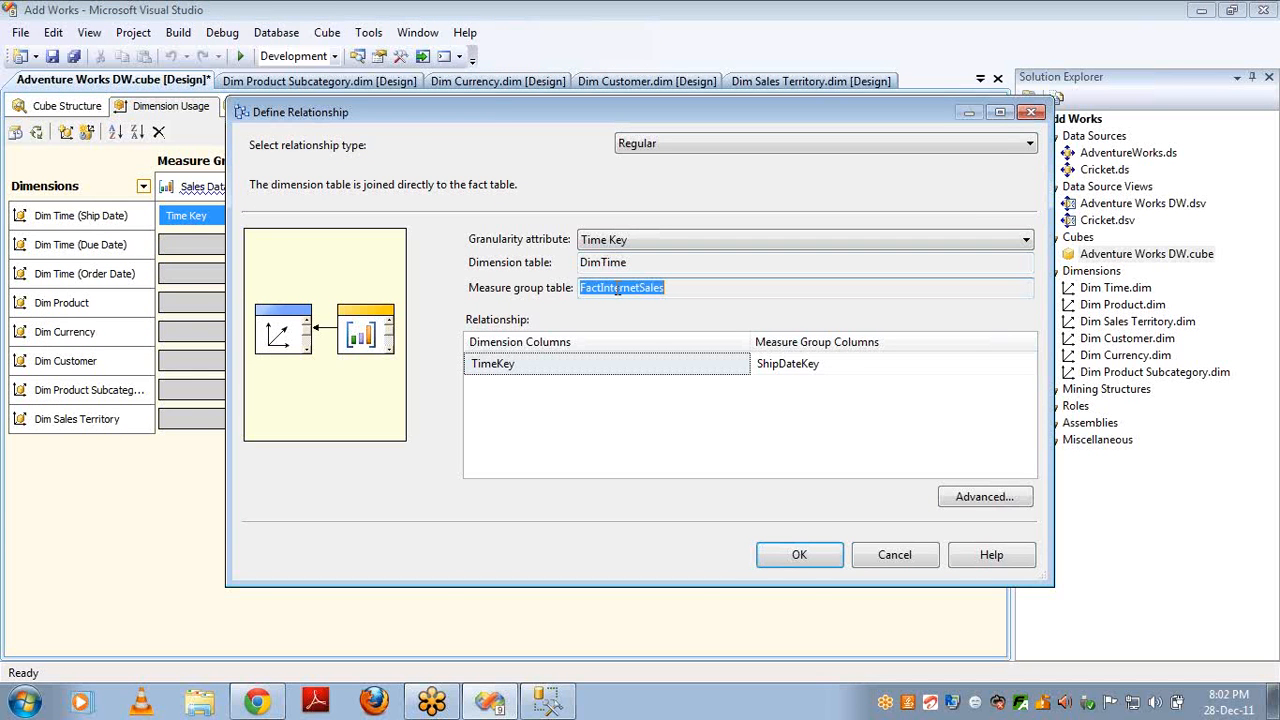
key(alt+Tab)
click(475, 120)
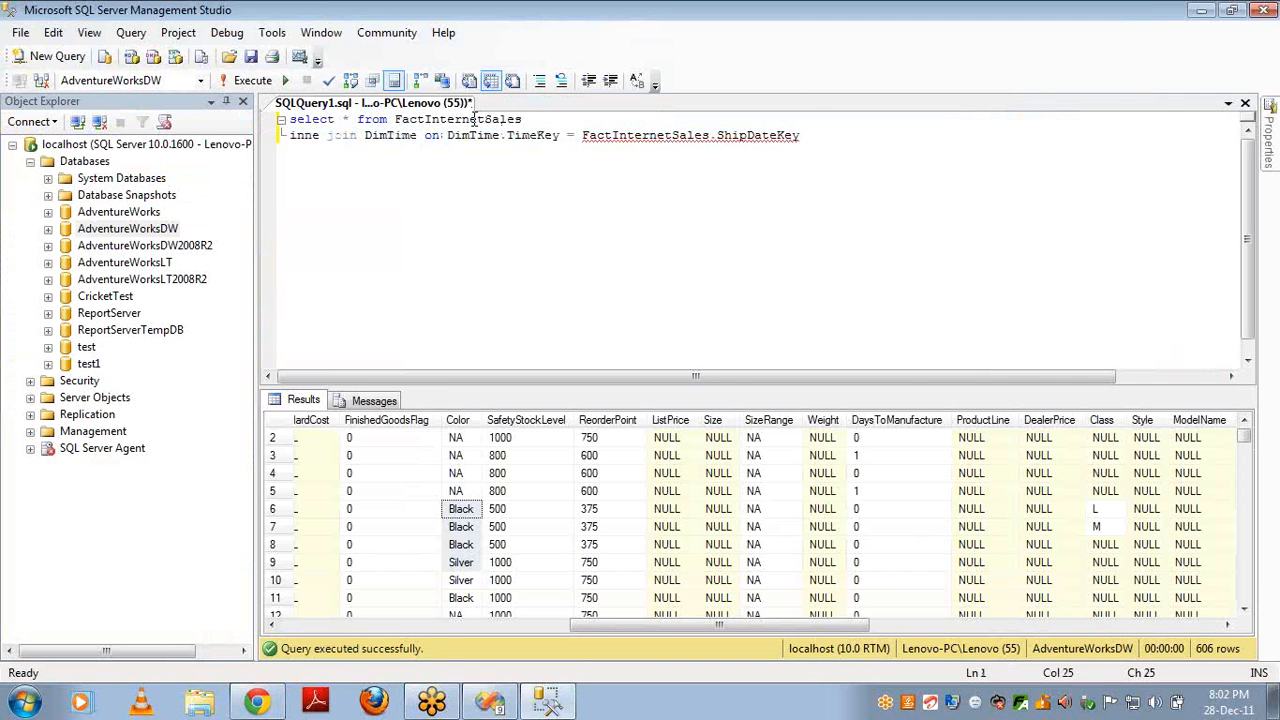
key(alt+Tab)
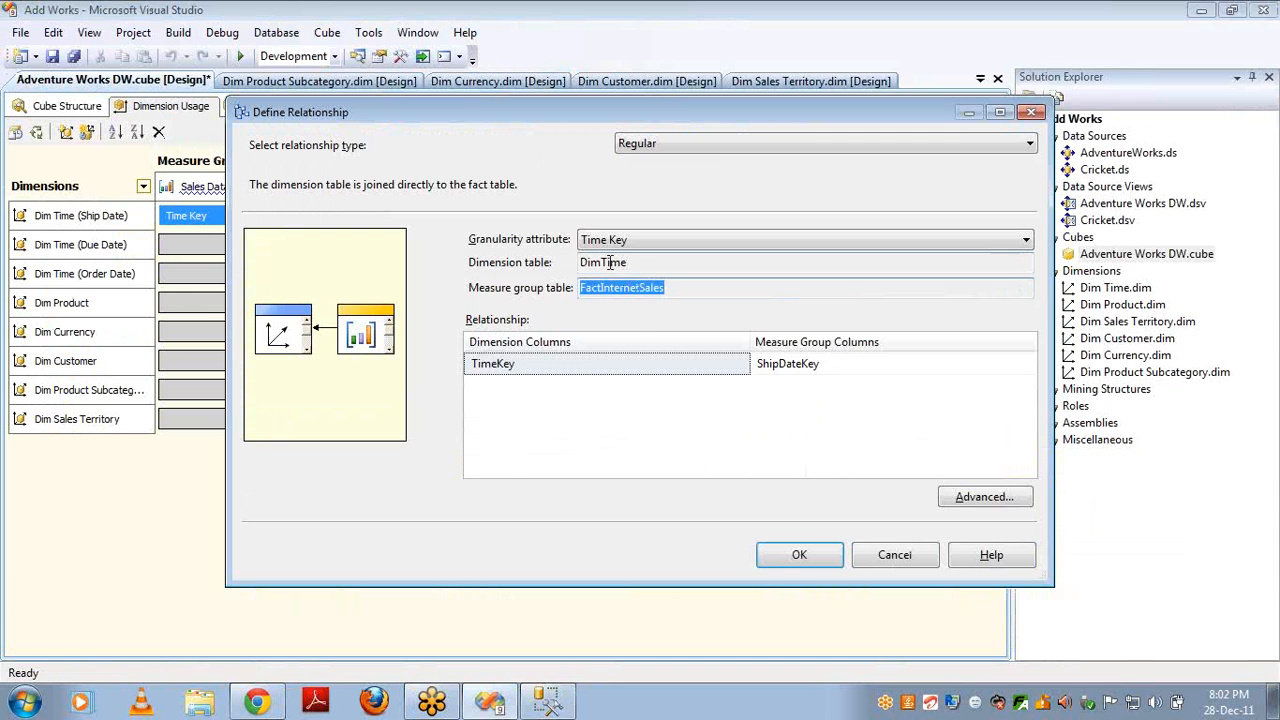
double_click(606, 261)
key(alt+Tab)
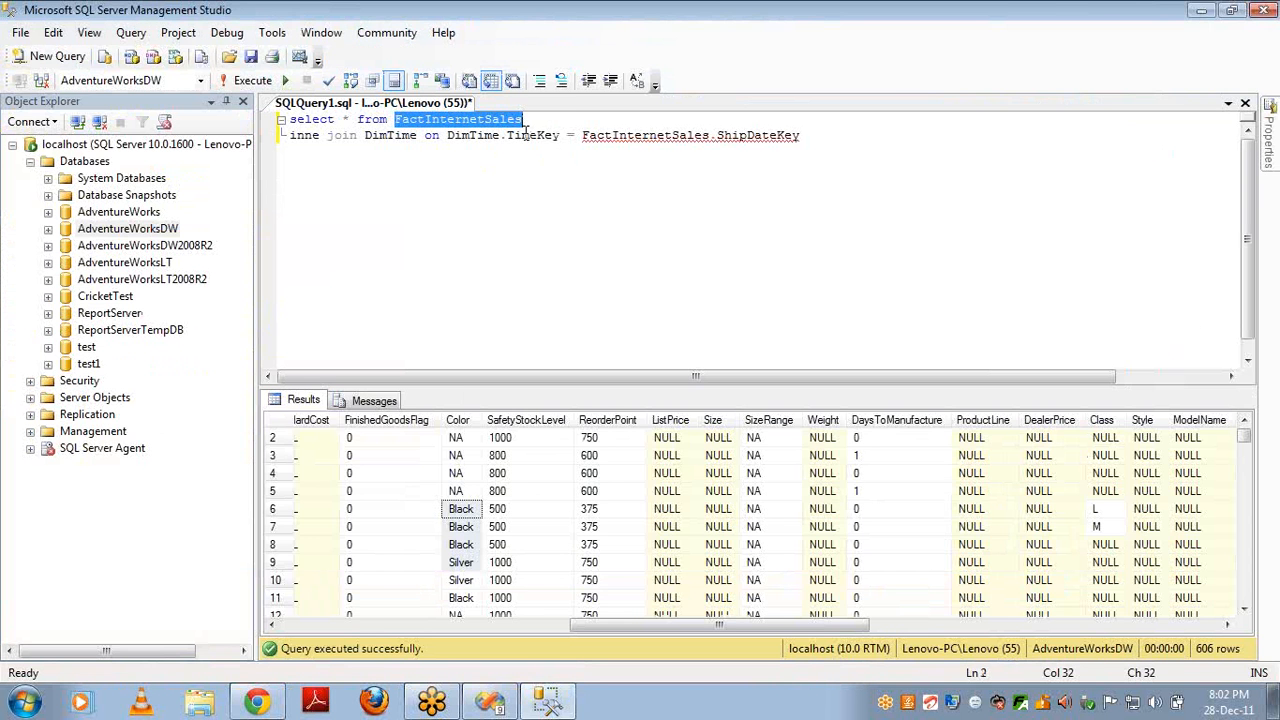
double_click(534, 136)
key(alt+Tab)
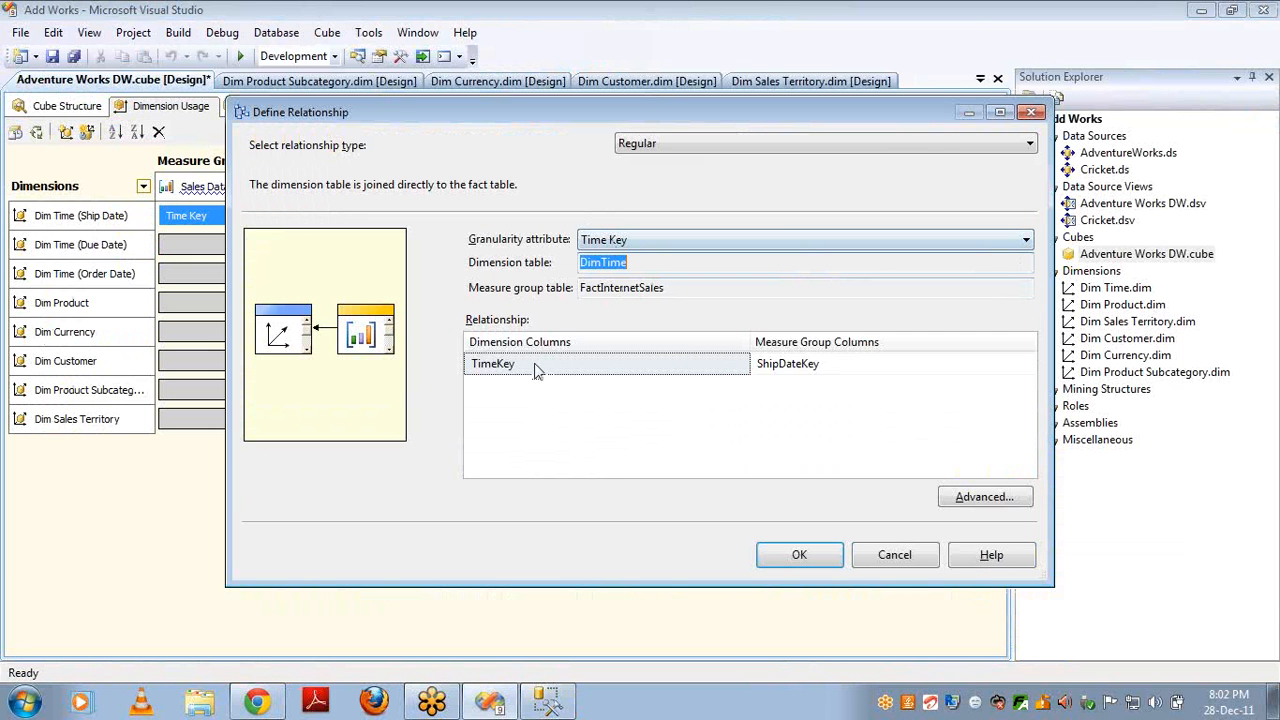
click(527, 369)
key(alt+Tab)
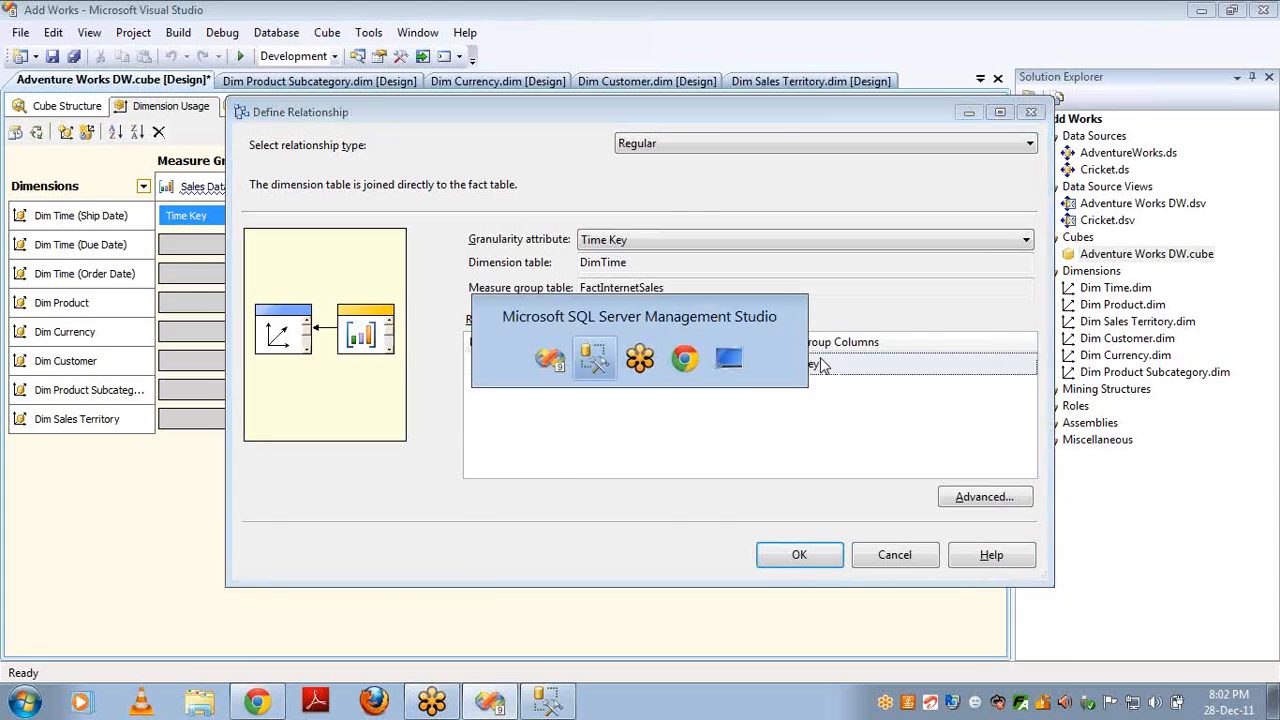
double_click(757, 136)
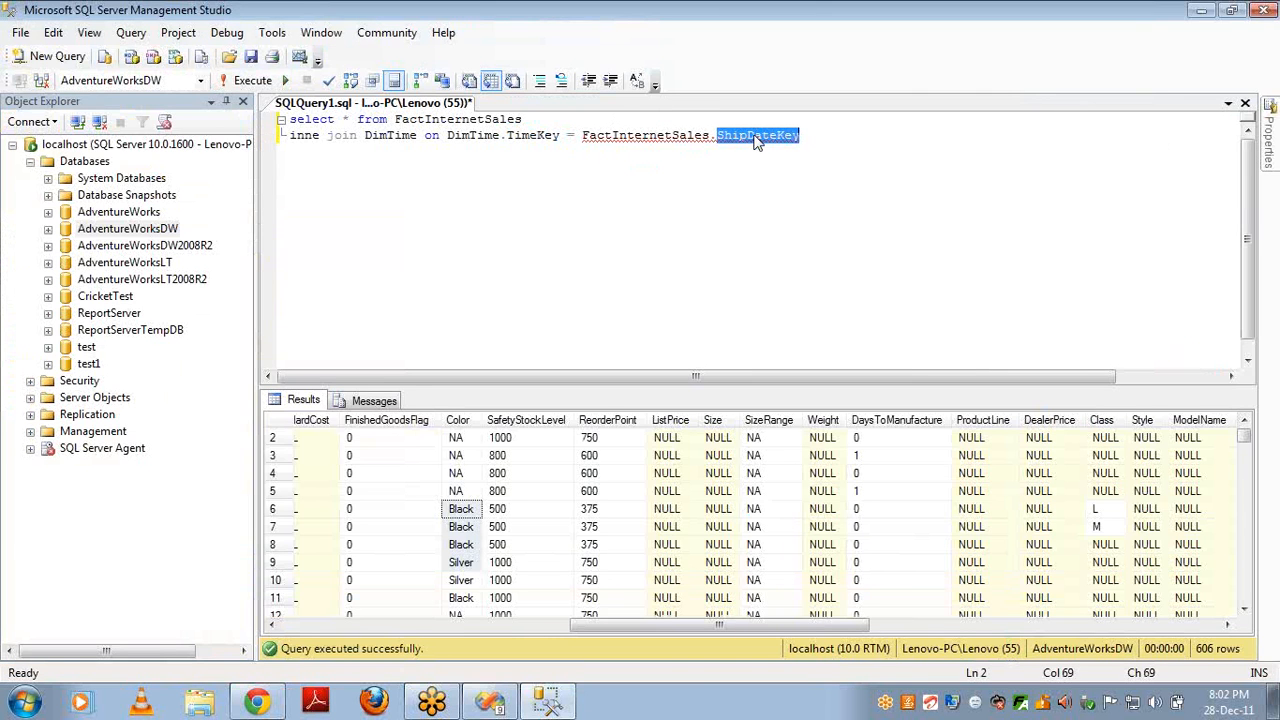
key(alt+Tab)
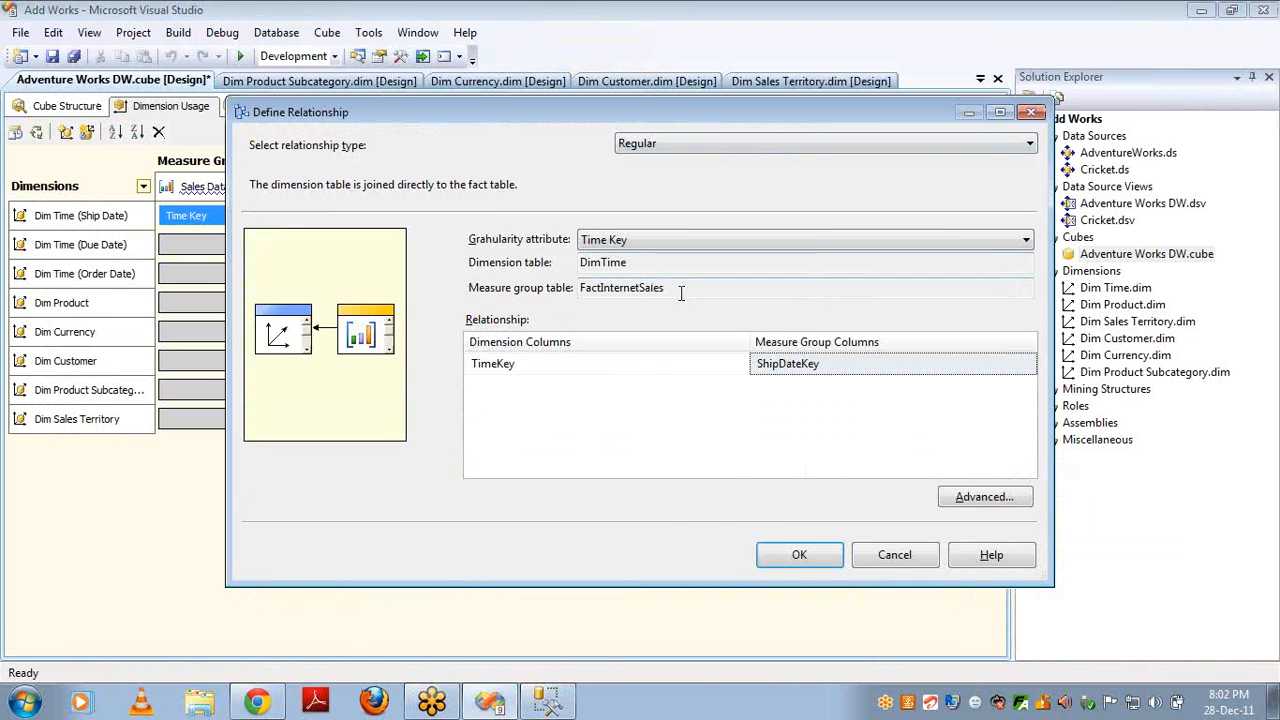
key(alt+Tab)
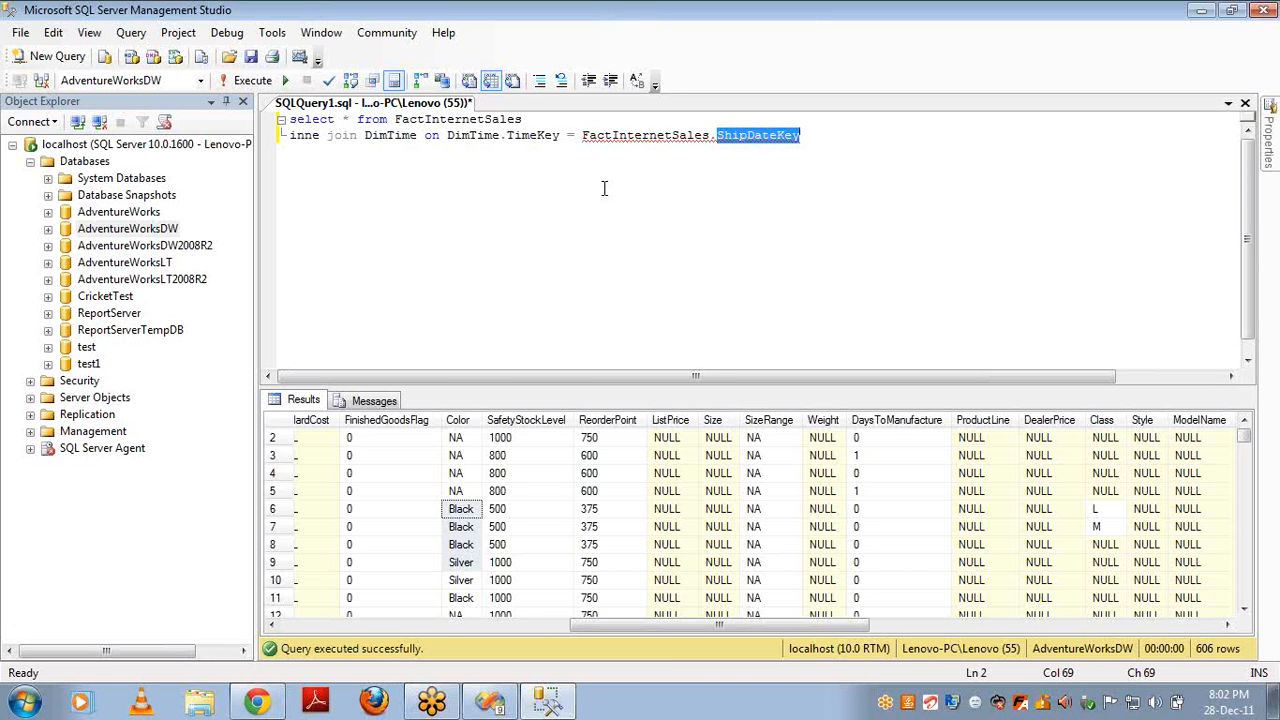
click(1264, 50)
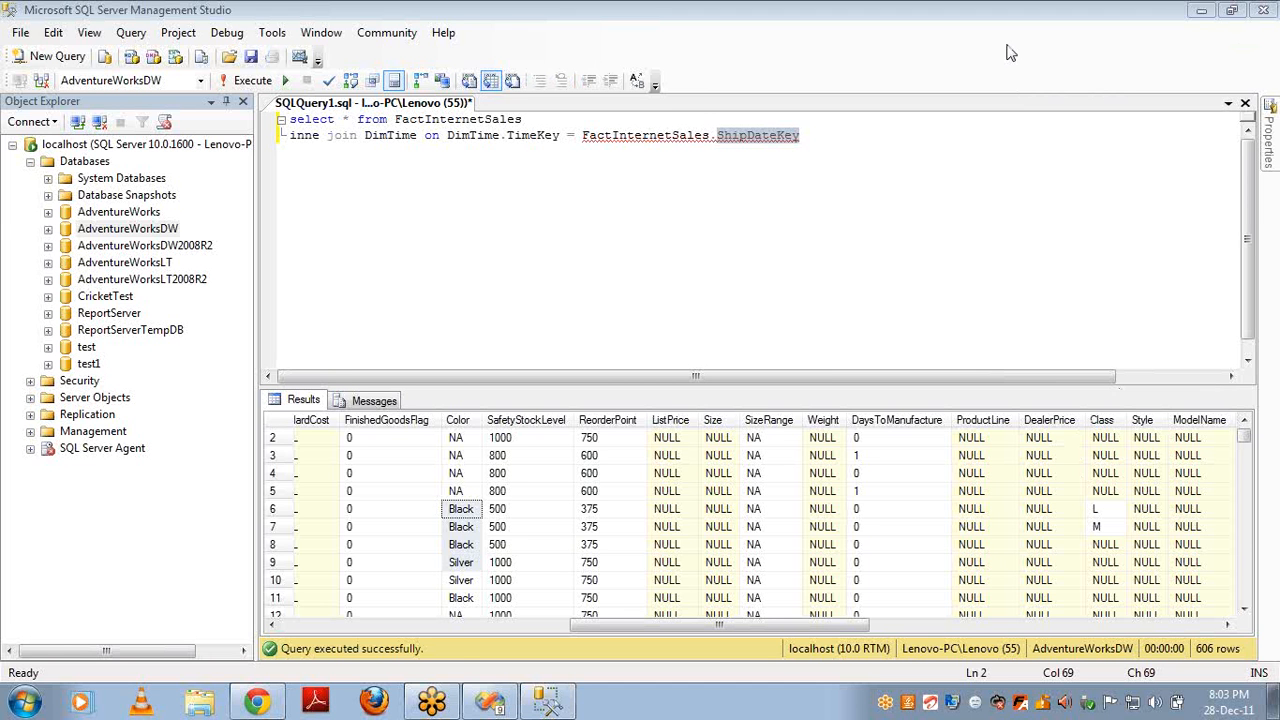
- Switch to Visual Studio and accept the regular Ship Date relationship for Sales Data
key(alt+Tab)
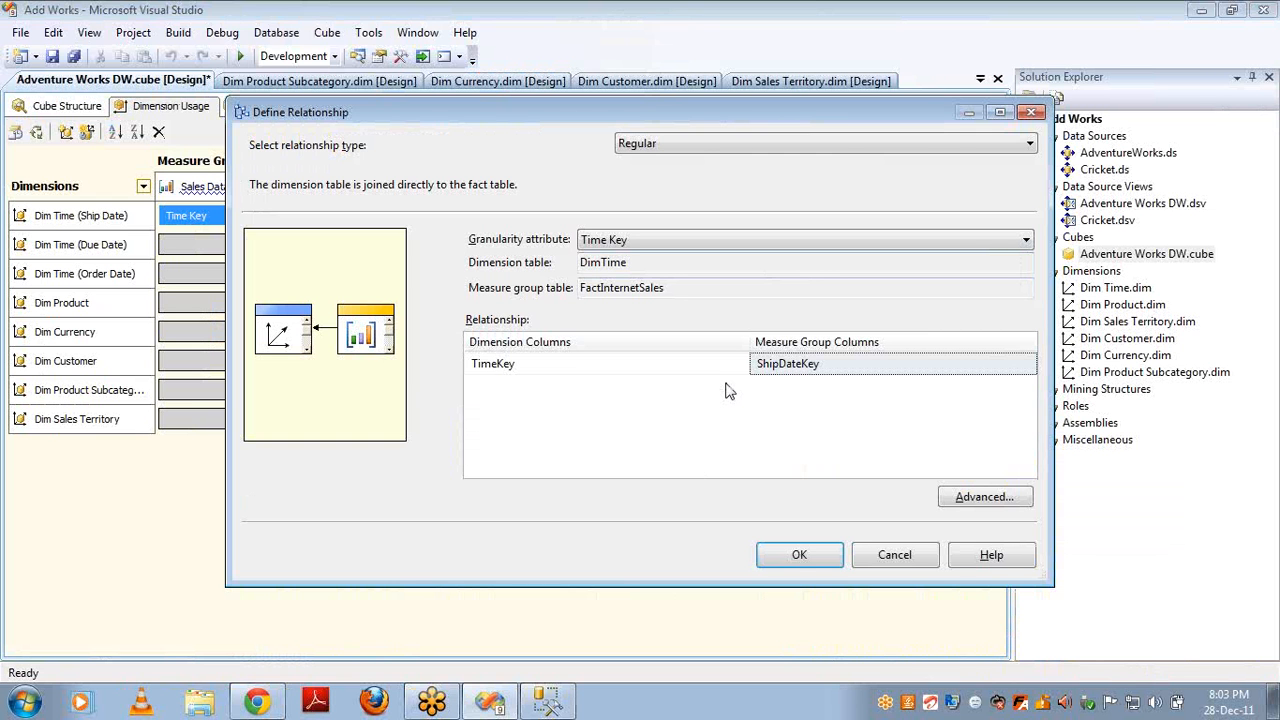
click(799, 554)
- Switch to SQL Server Management Studio and replace the joined table DimTime with DimProduct in the query's second line
key(alt+Tab)
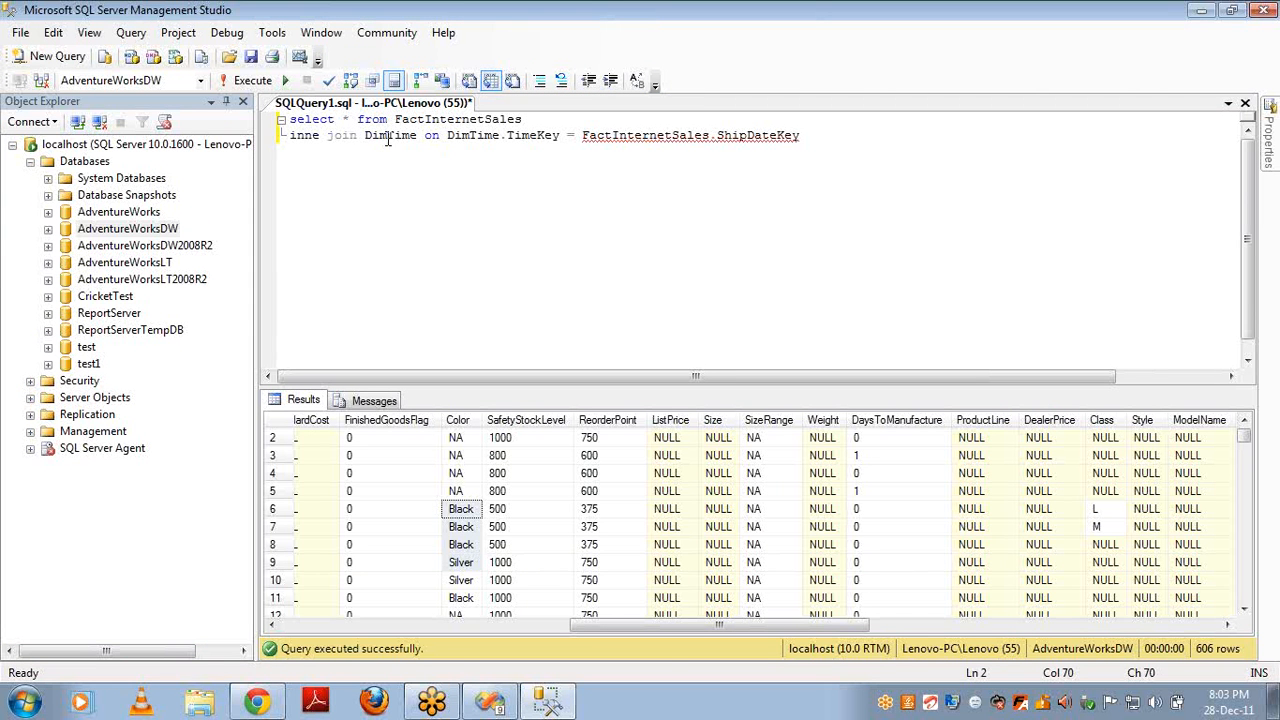
mouse_move(389, 135)
double_click(372, 135)
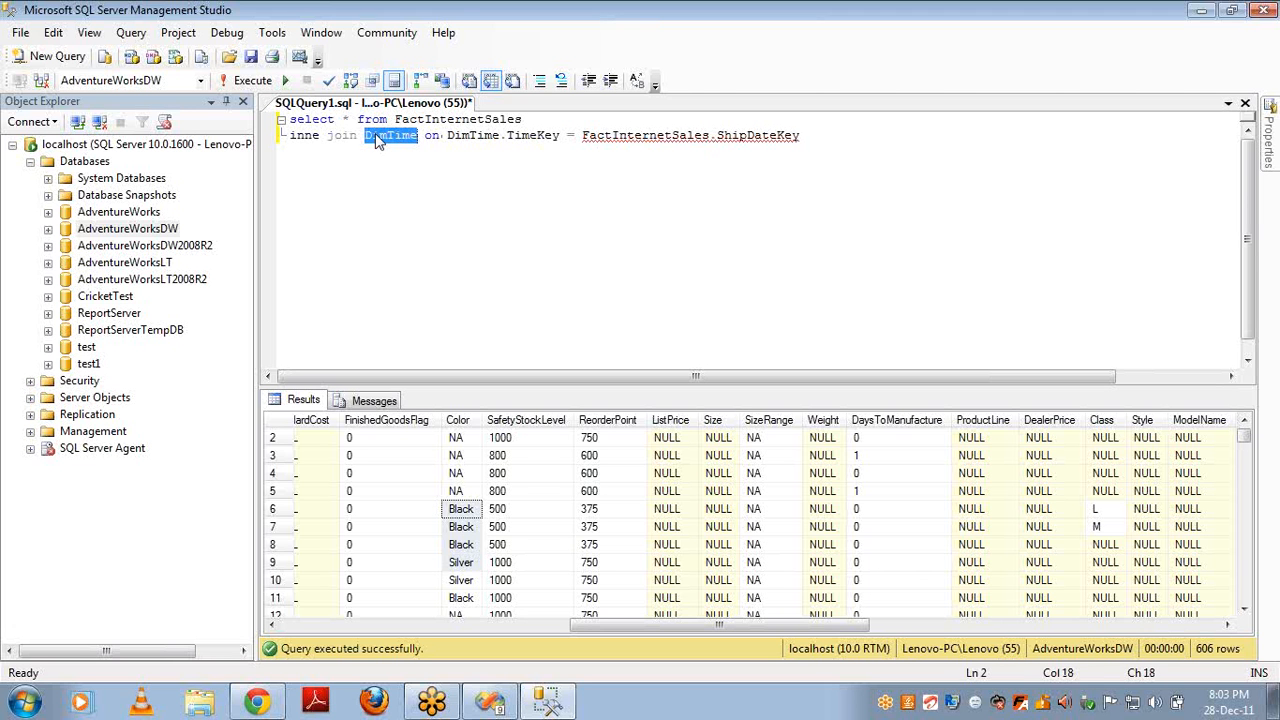
text(dimpro)
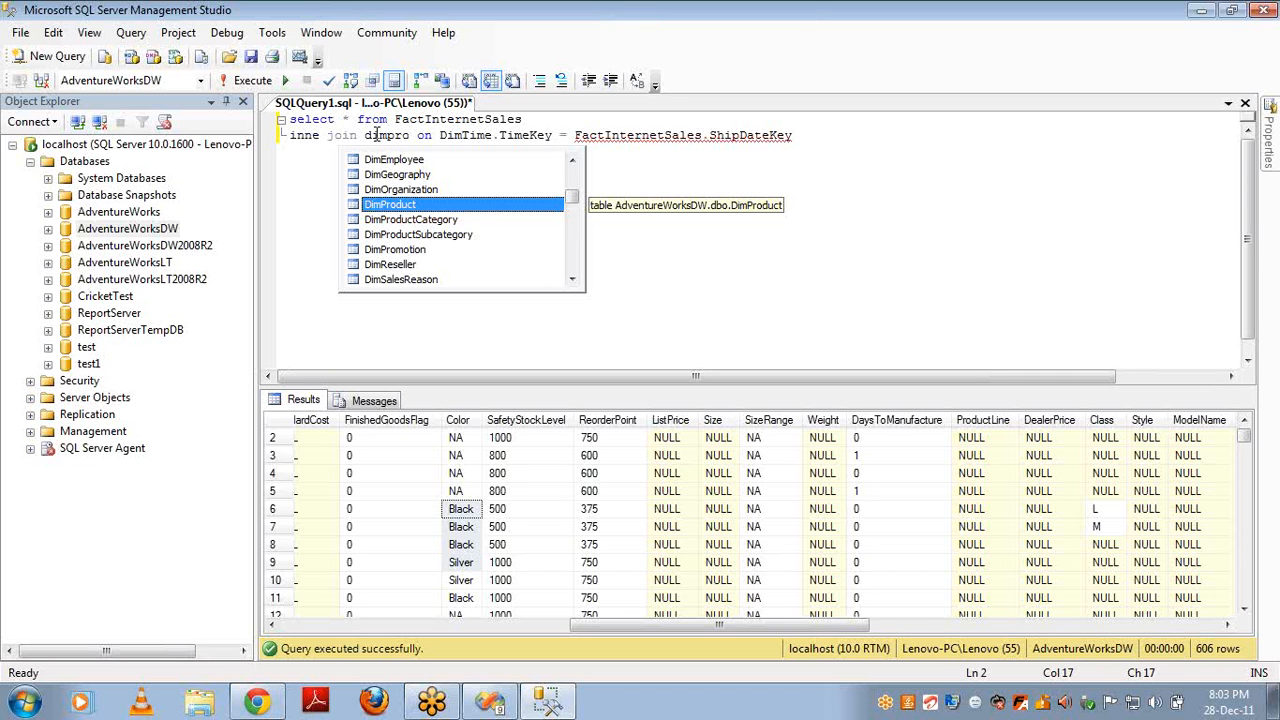
key(Tab)
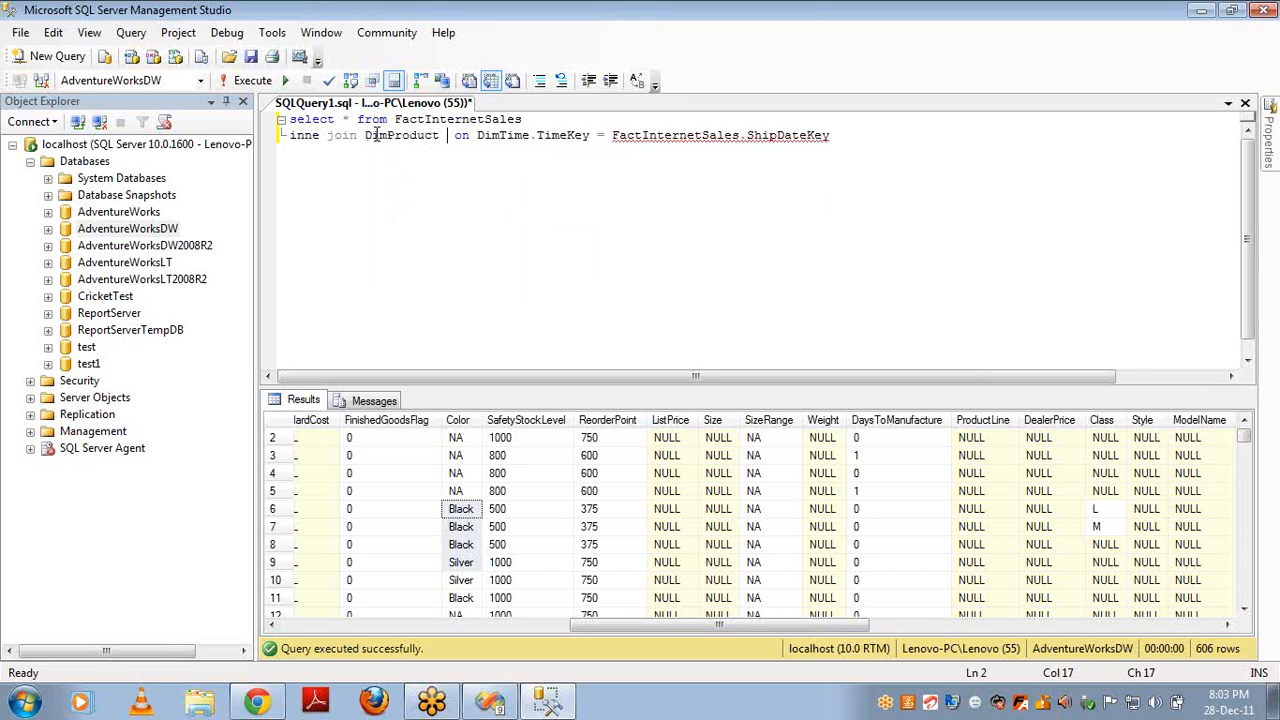
- Change the first side of the join condition from DimTime's key to DimProduct.ProductKey
key(ctrl+Right)
key(ctrl+Right)
key(ctrl+Right)
key(ctrl+Left)
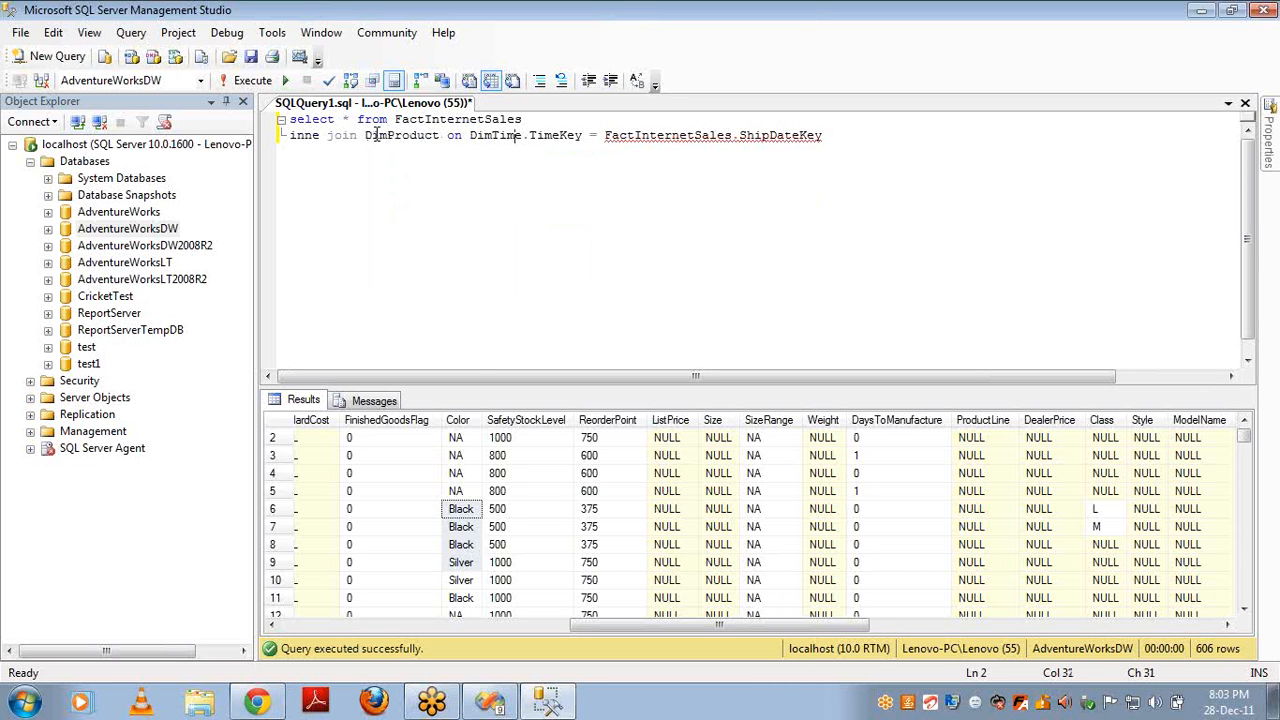
key(ctrl+shift+Right)
text(dimpro)
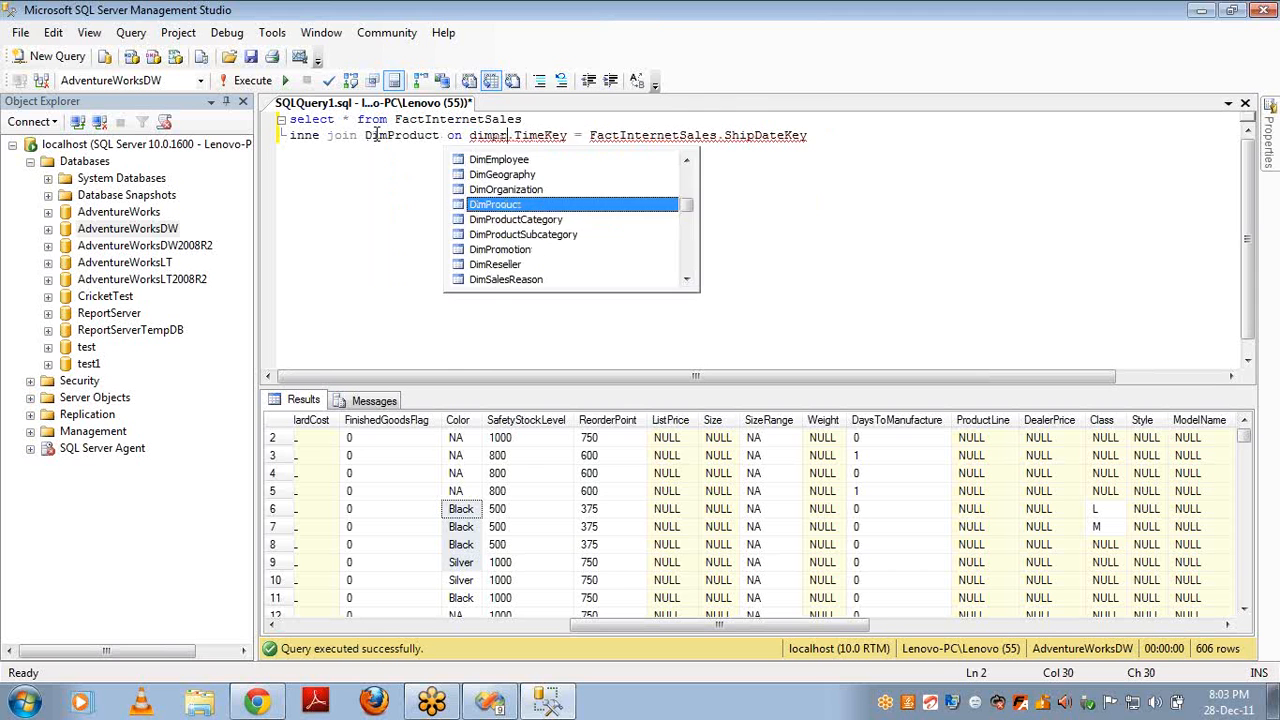
key(Tab)
key(ctrl+Right)
key(ctrl+shift+Right)
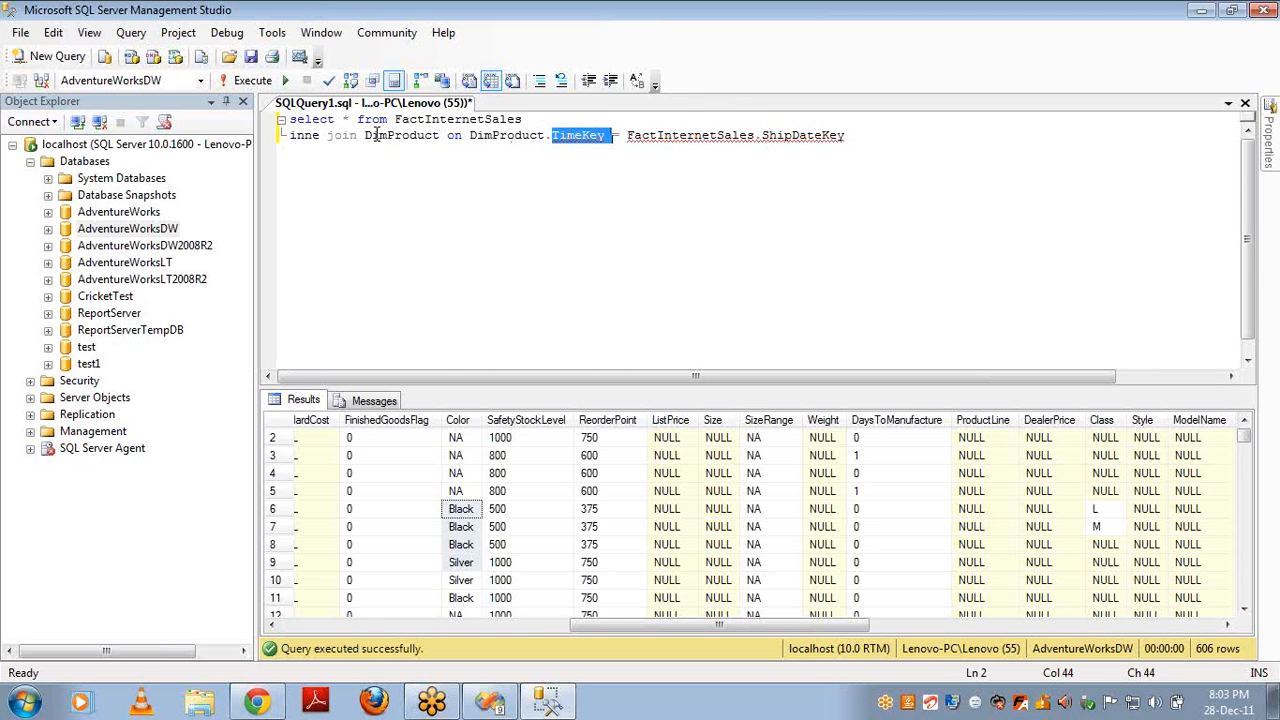
text(produ)
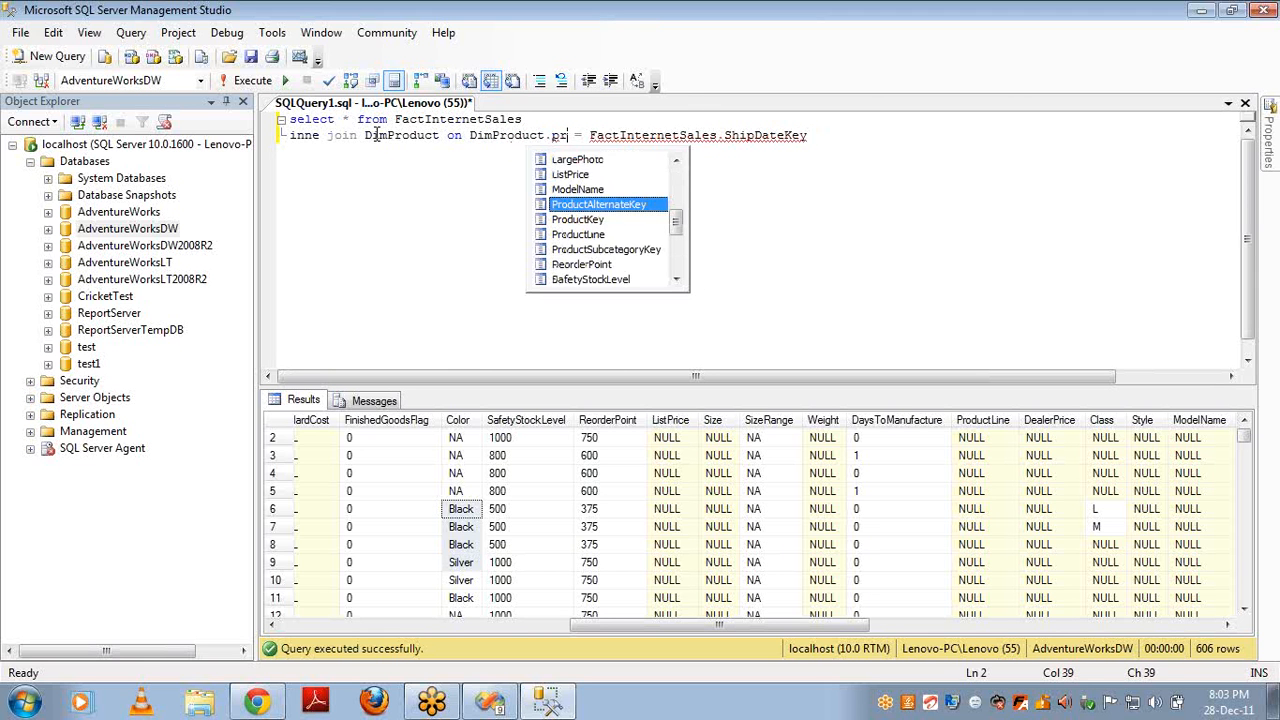
key(Down)
key(Tab)
- Change the fact table's column in the join condition to FactInternetSales.ProductKey
key(ctrl+Right)
key(ctrl+Right)
key(ctrl+Right)
key(ctrl+Right)
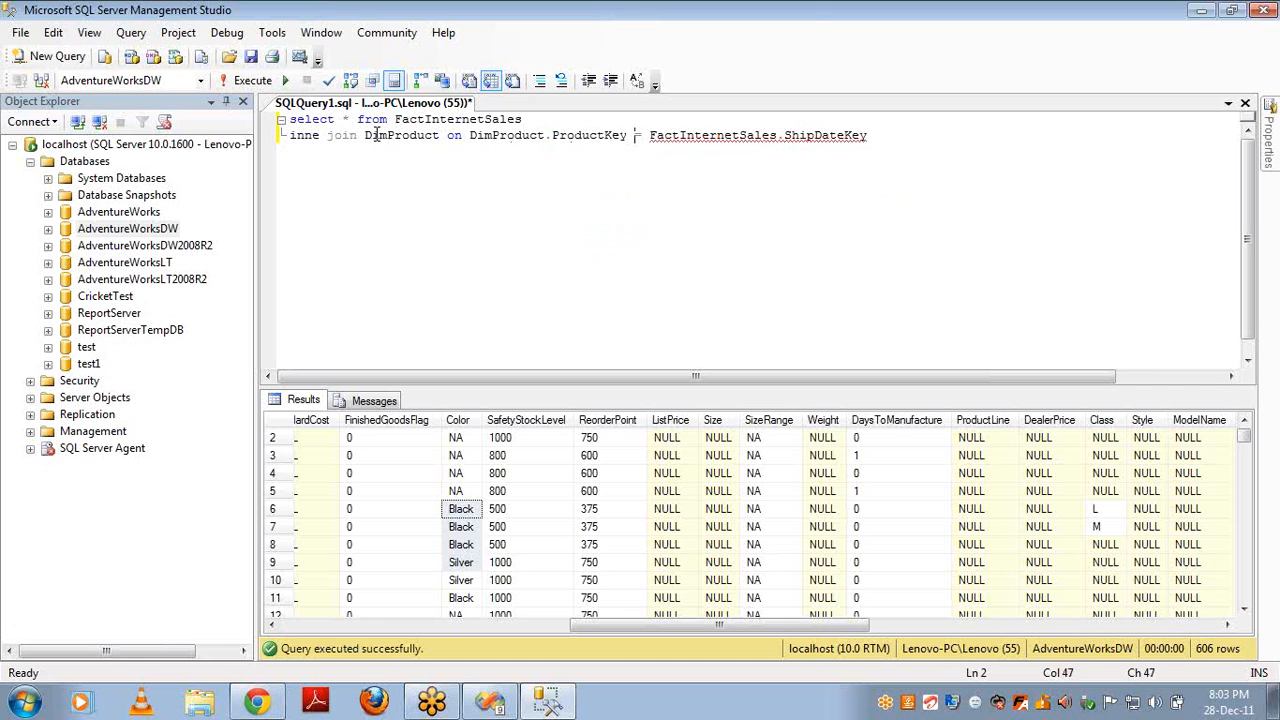
key(ctrl+shift+Right)
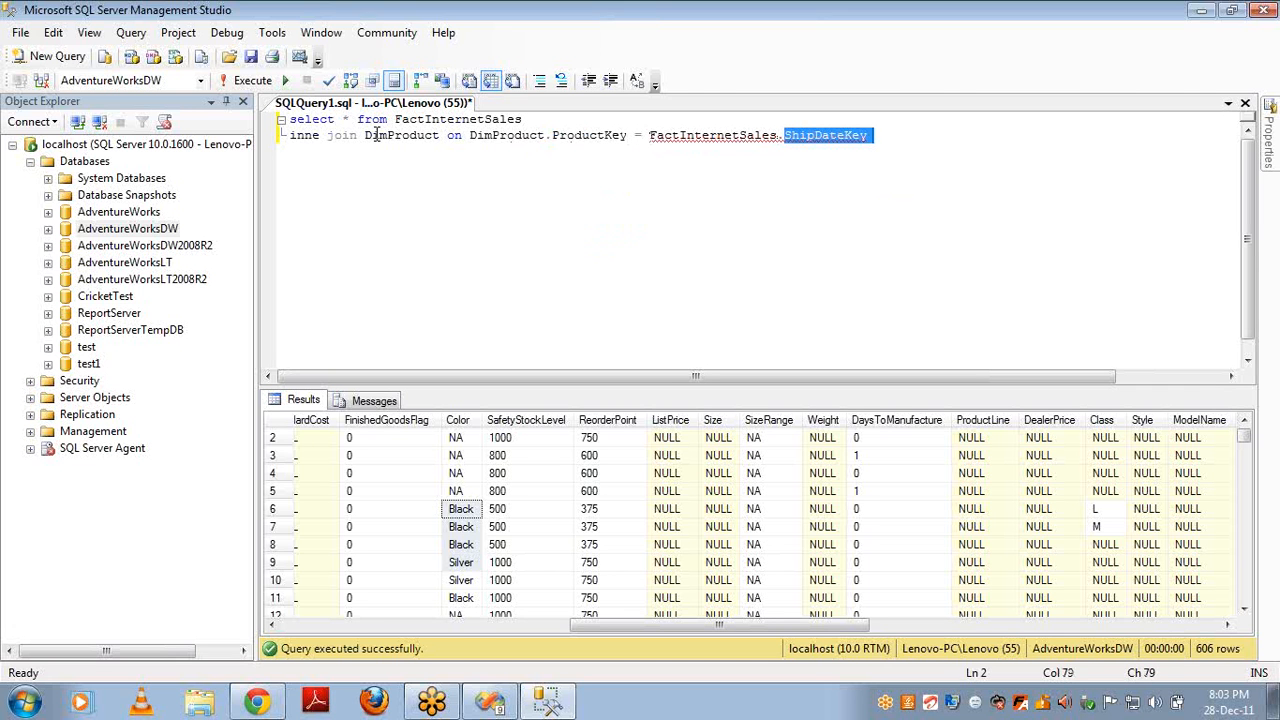
text(pro)
key(Tab)
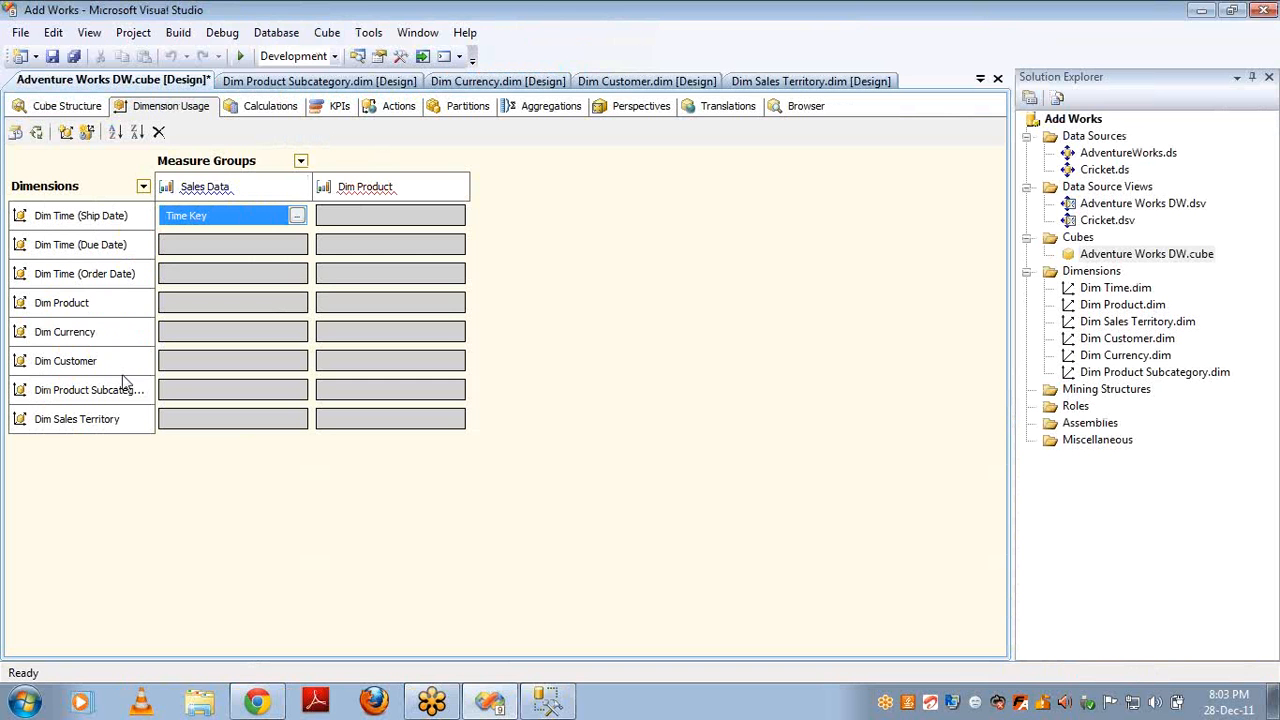
- In Visual Studio, define a Regular relationship between Dim Product and Sales Data with Product Key as the granularity attribute
click(66, 304)
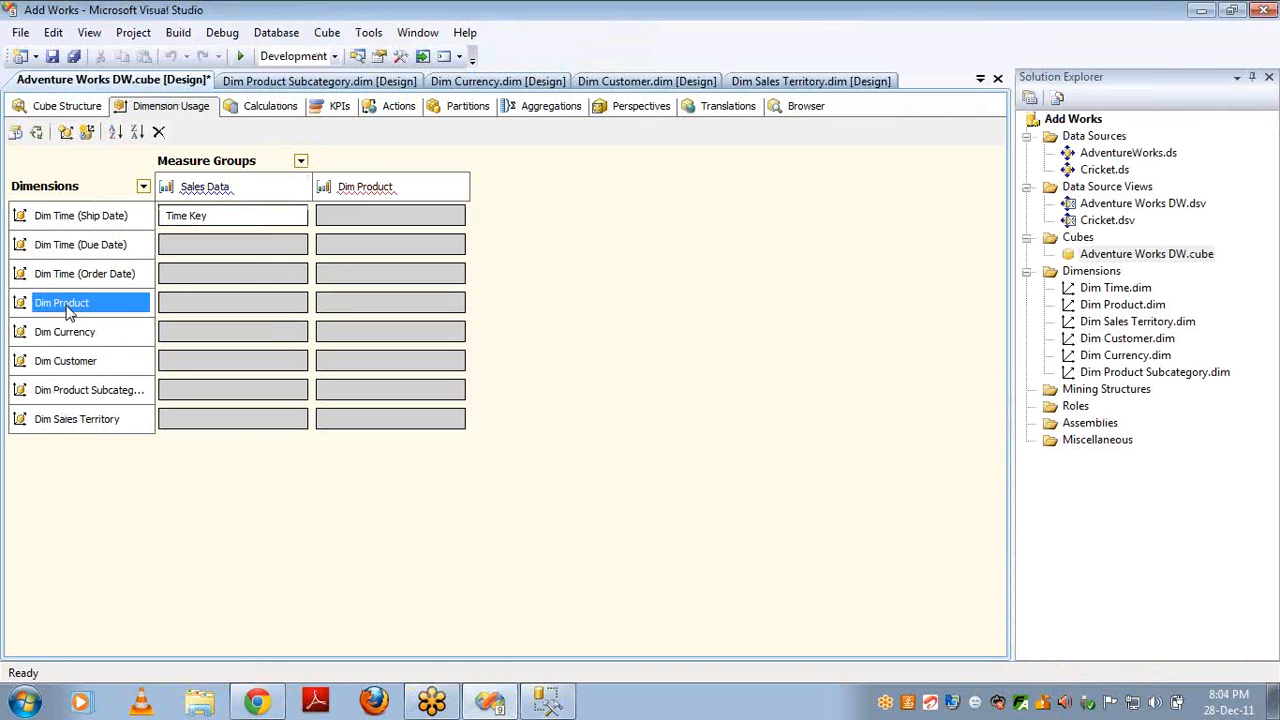
click(212, 195)
click(298, 306)
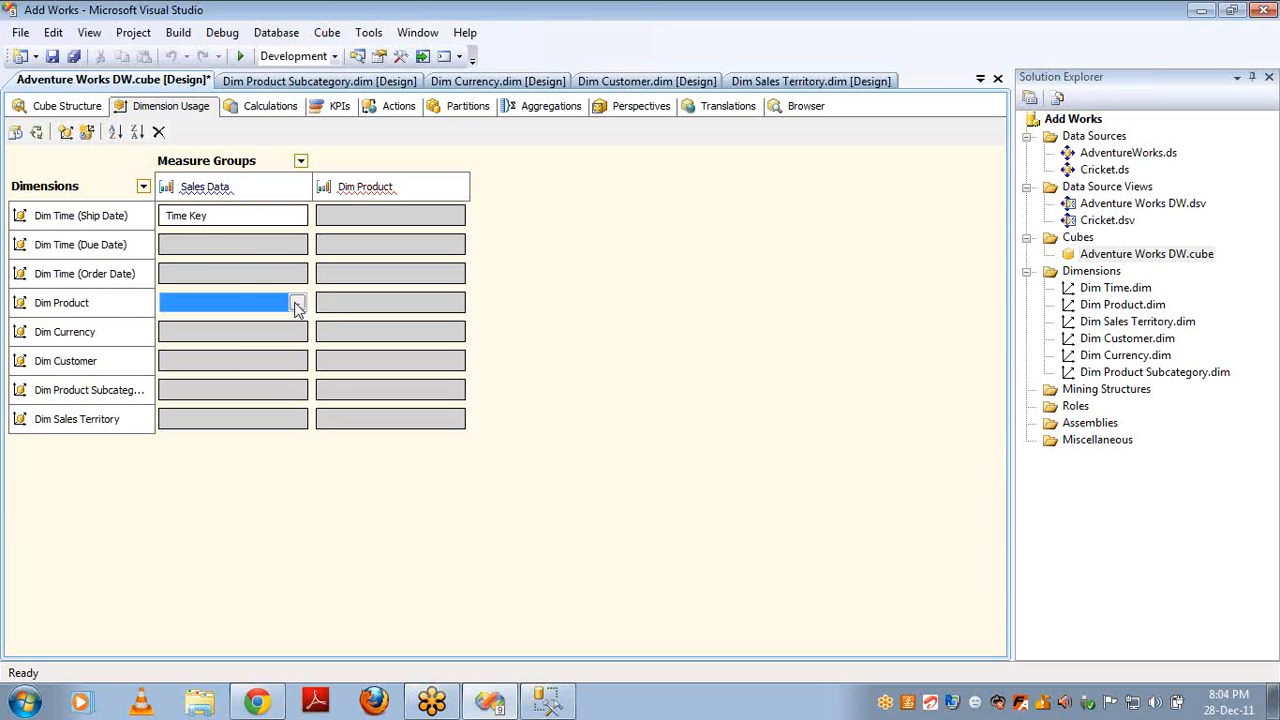
click(297, 304)
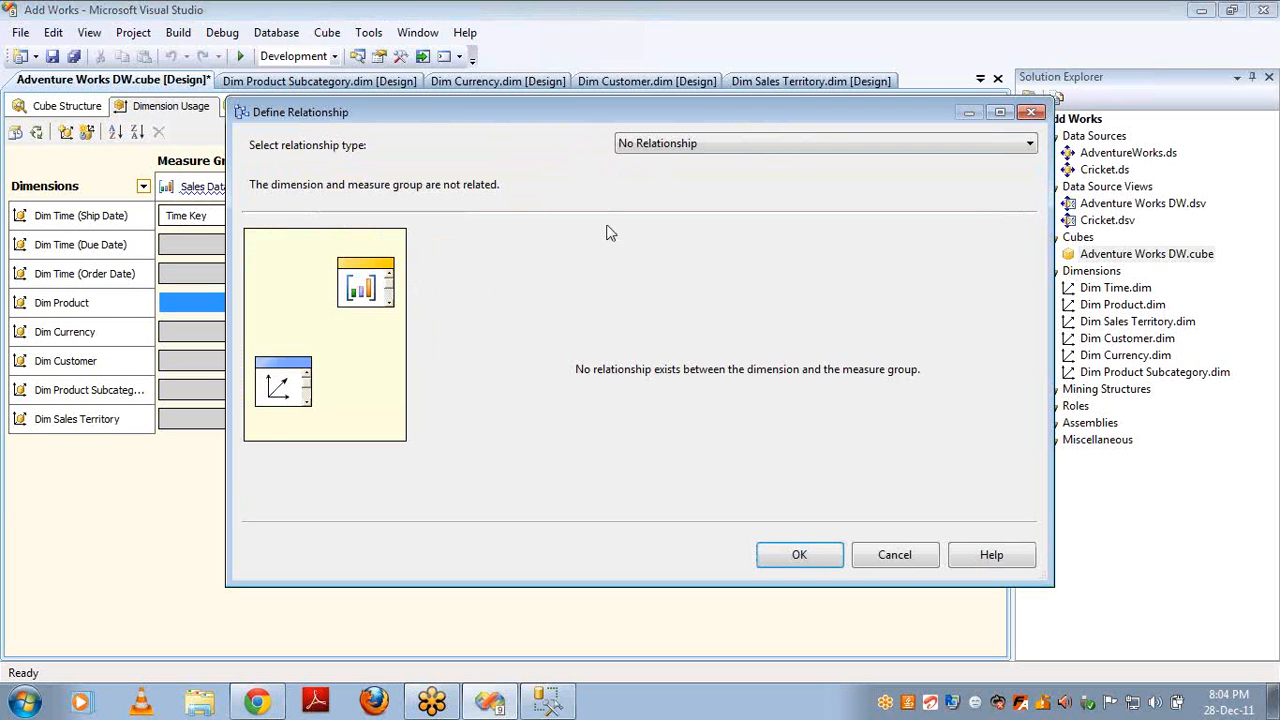
key(Down)
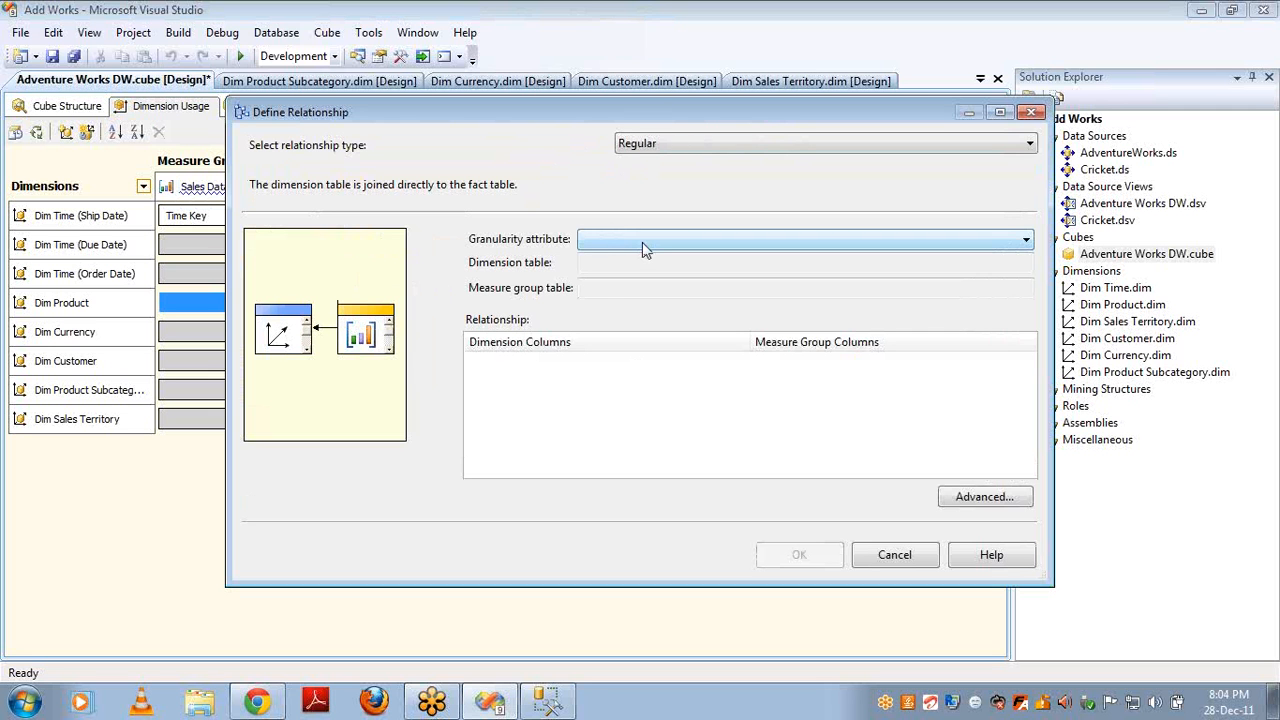
click(644, 245)
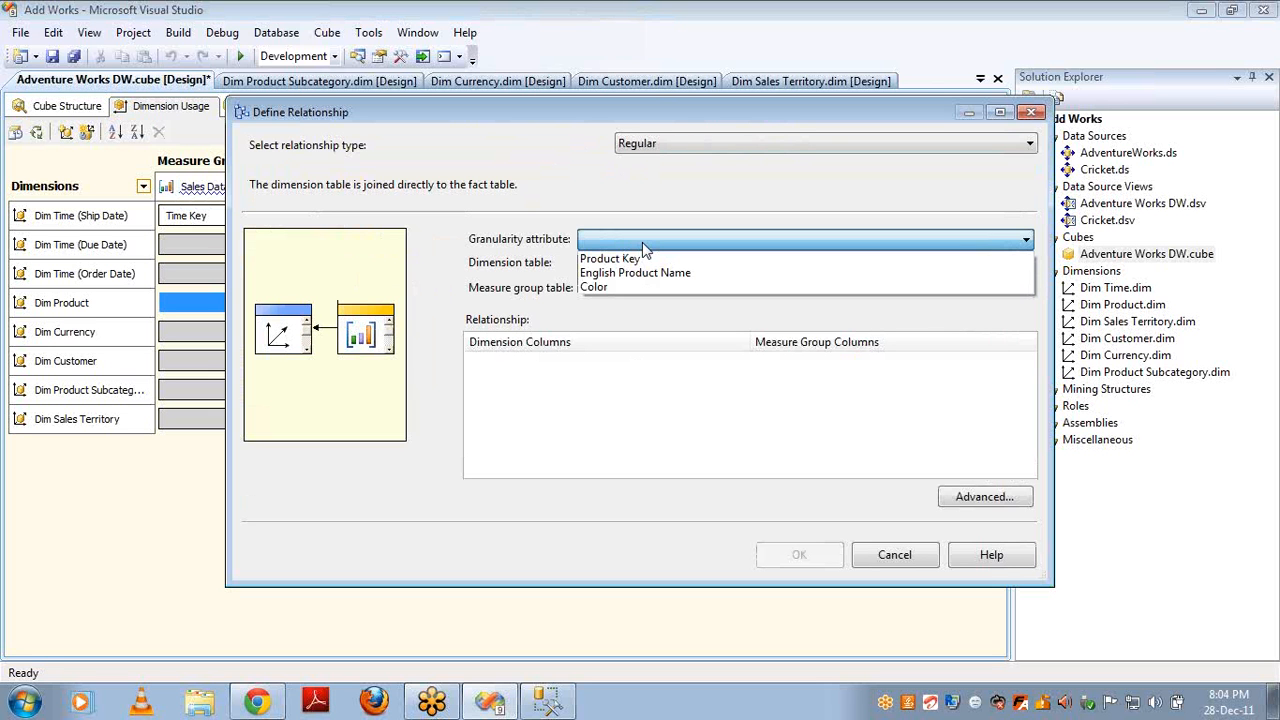
click(625, 258)
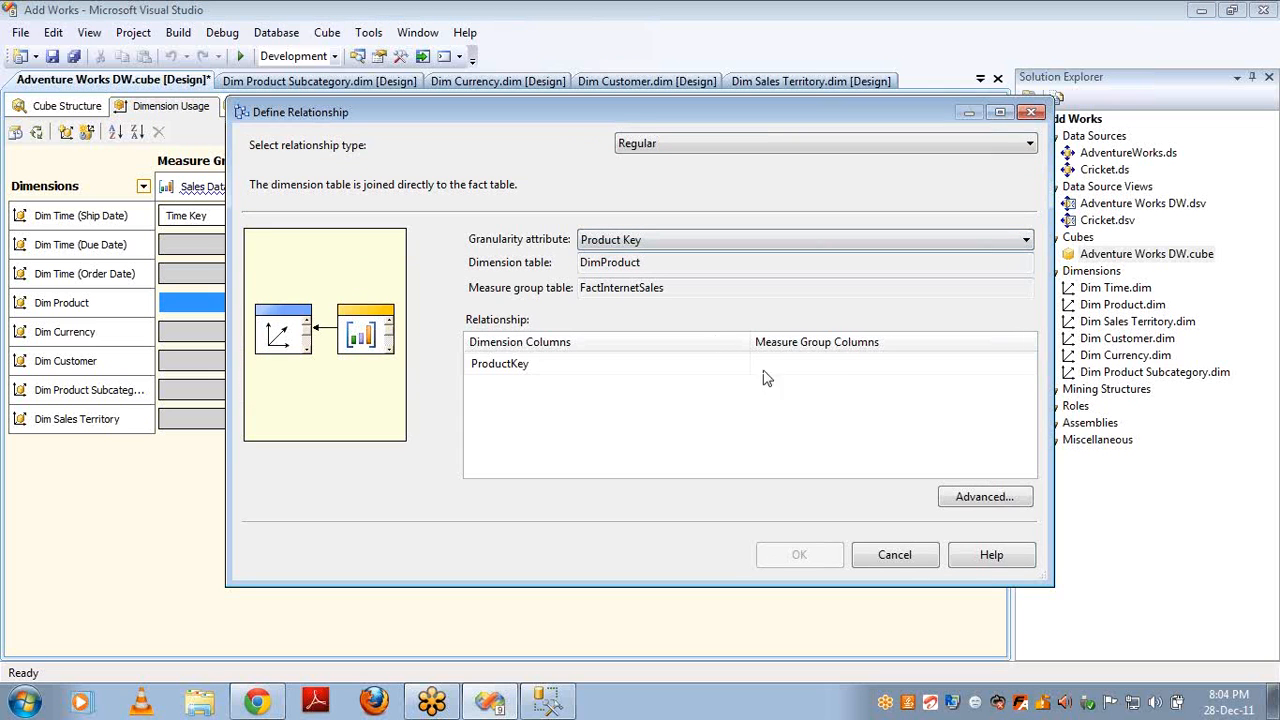
- Map the ProductKey dimension column to the measure group's ProductKey column and accept the relationship
click(836, 366)
click(1030, 367)
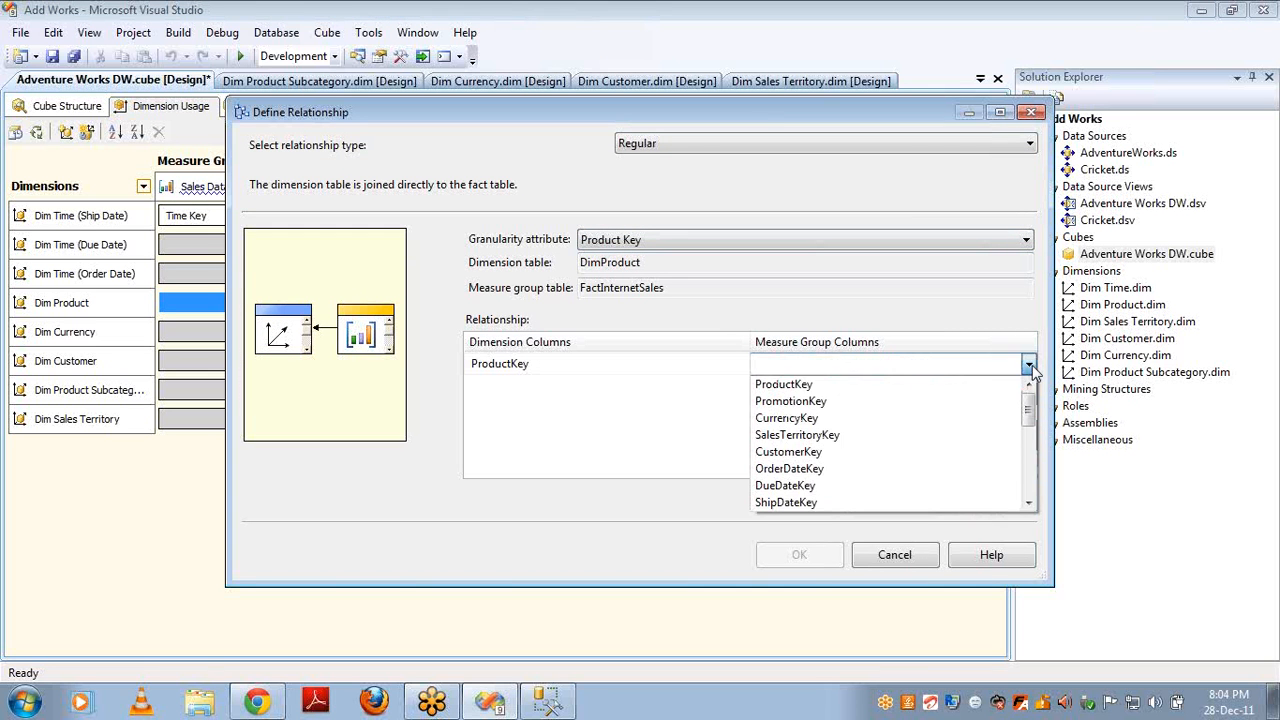
click(903, 386)
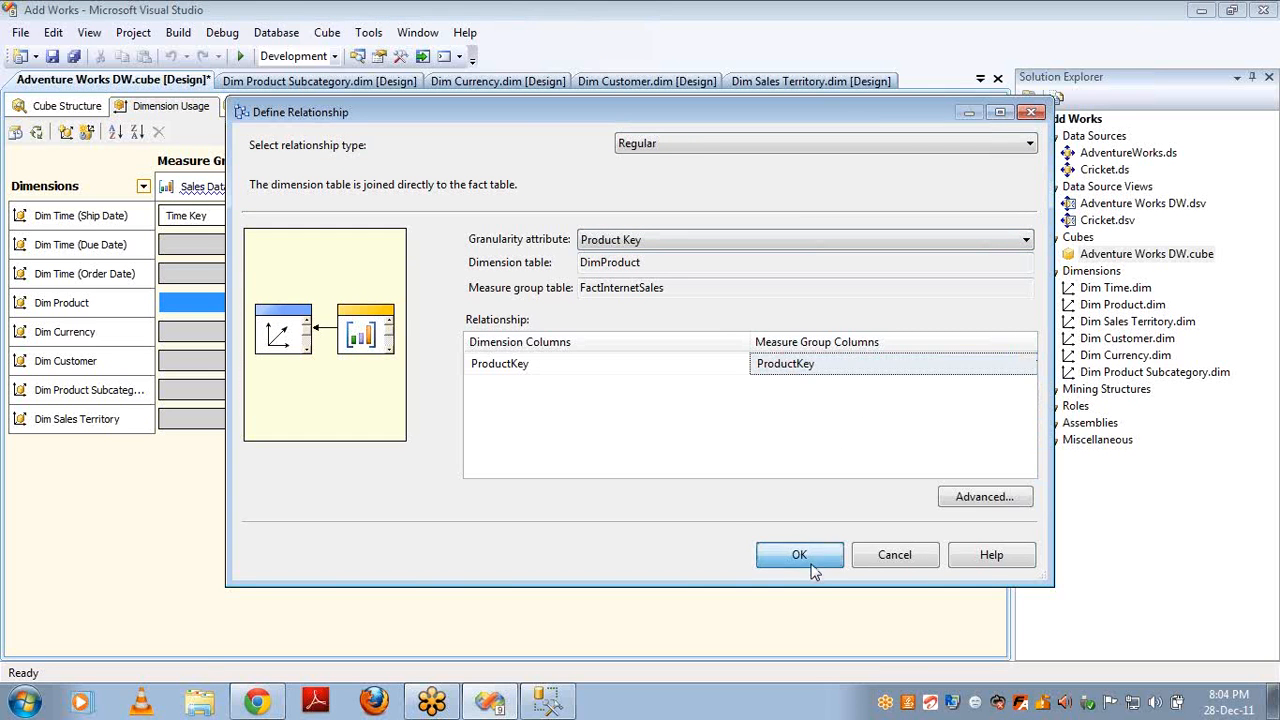
click(800, 556)
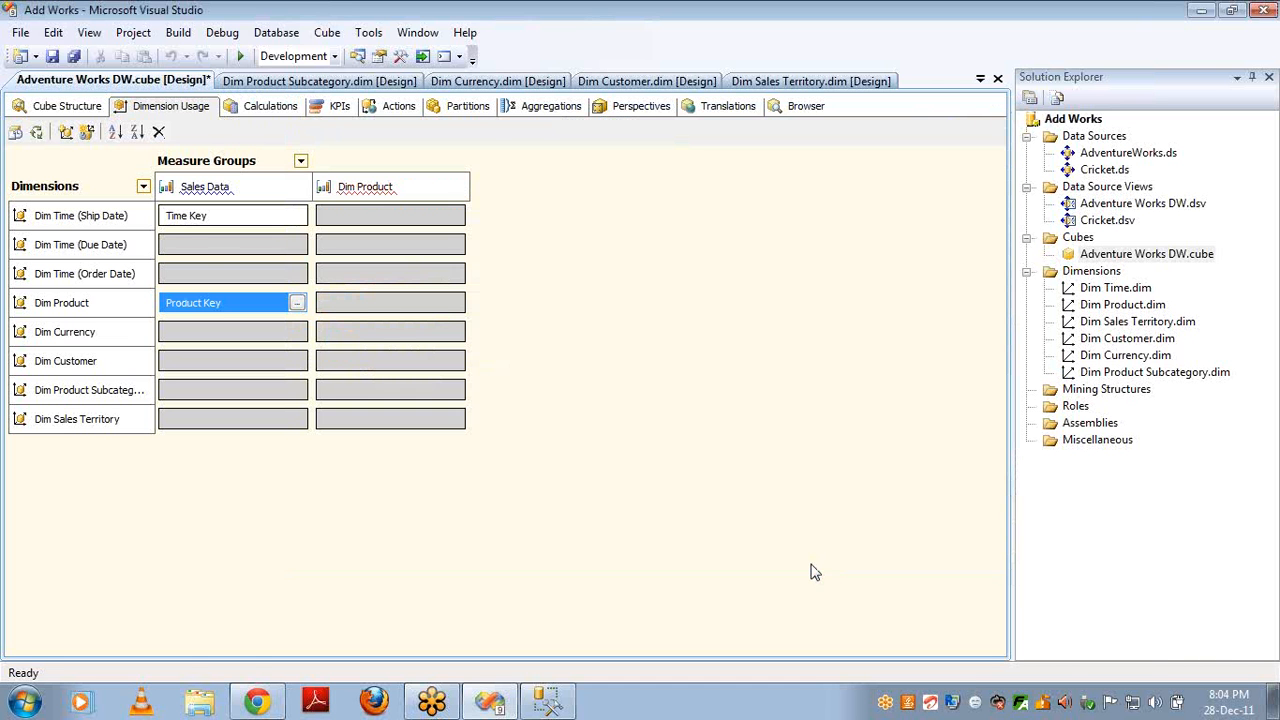
- Switch to SQL Server Management Studio and start a third query line with "inner join DimProductSubcategory on"
key(alt+Tab)
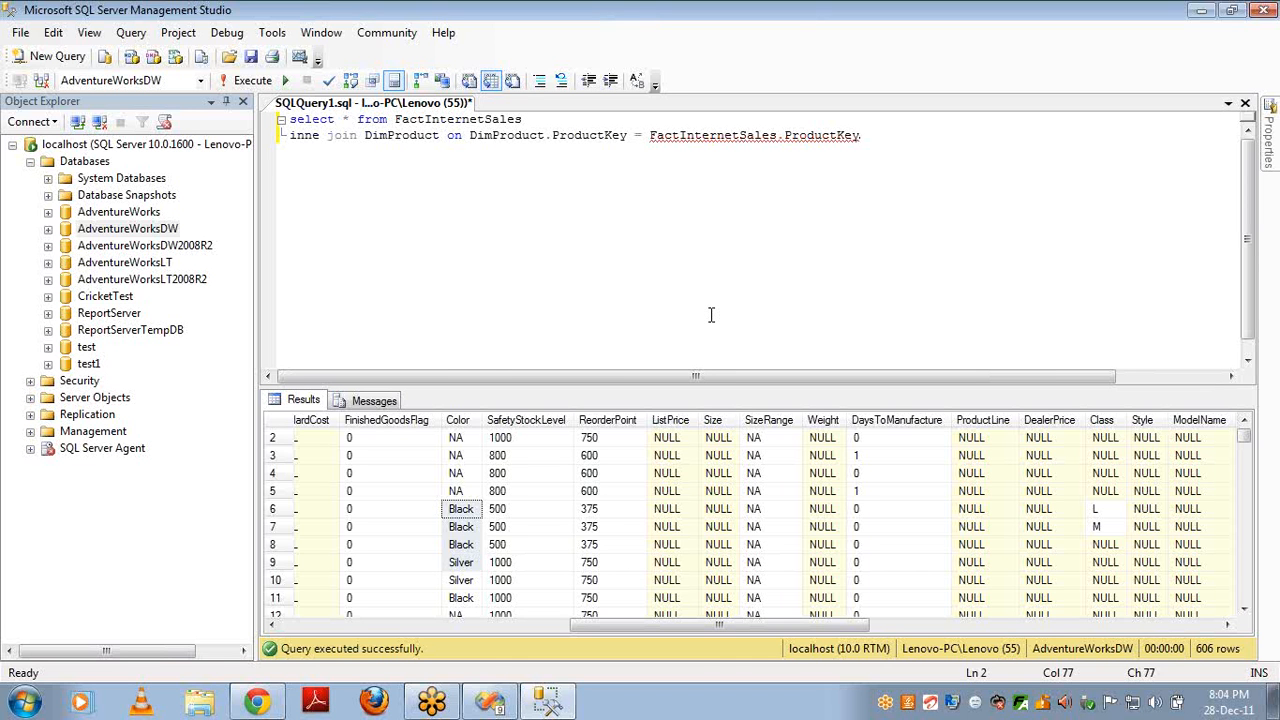
key(Return)
text(inner join dimpro)
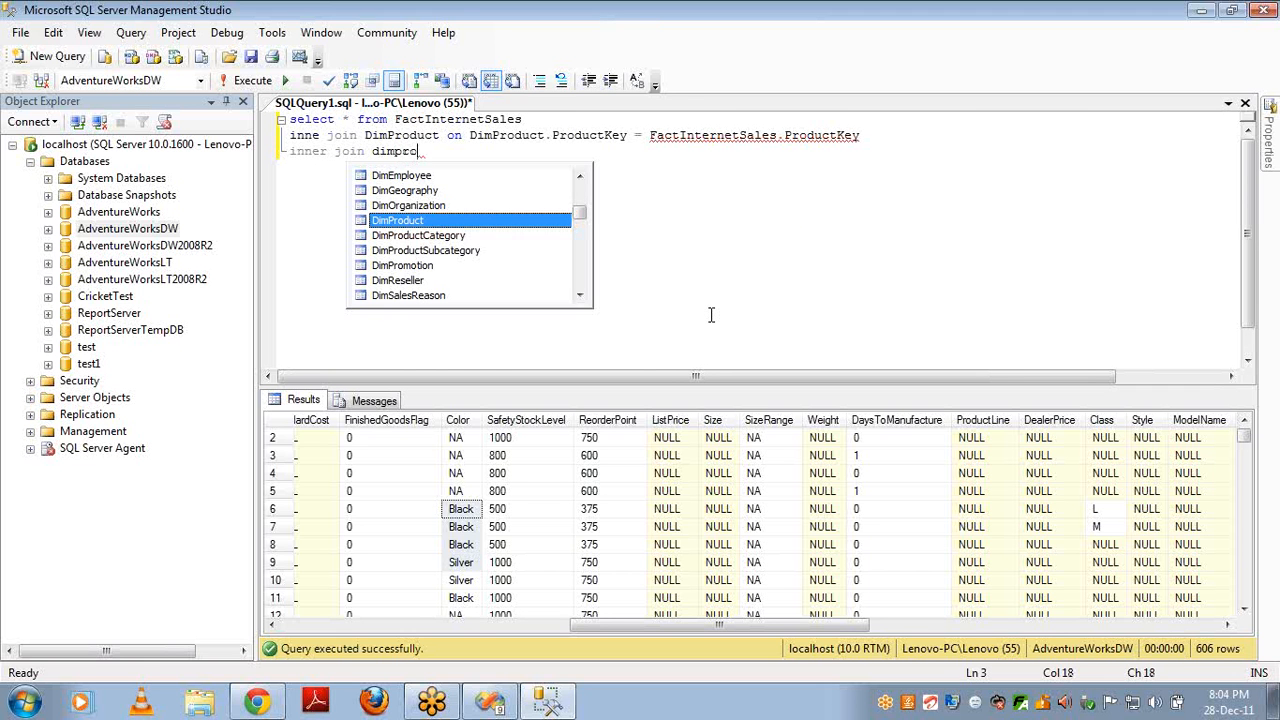
key(Down)
text(on )
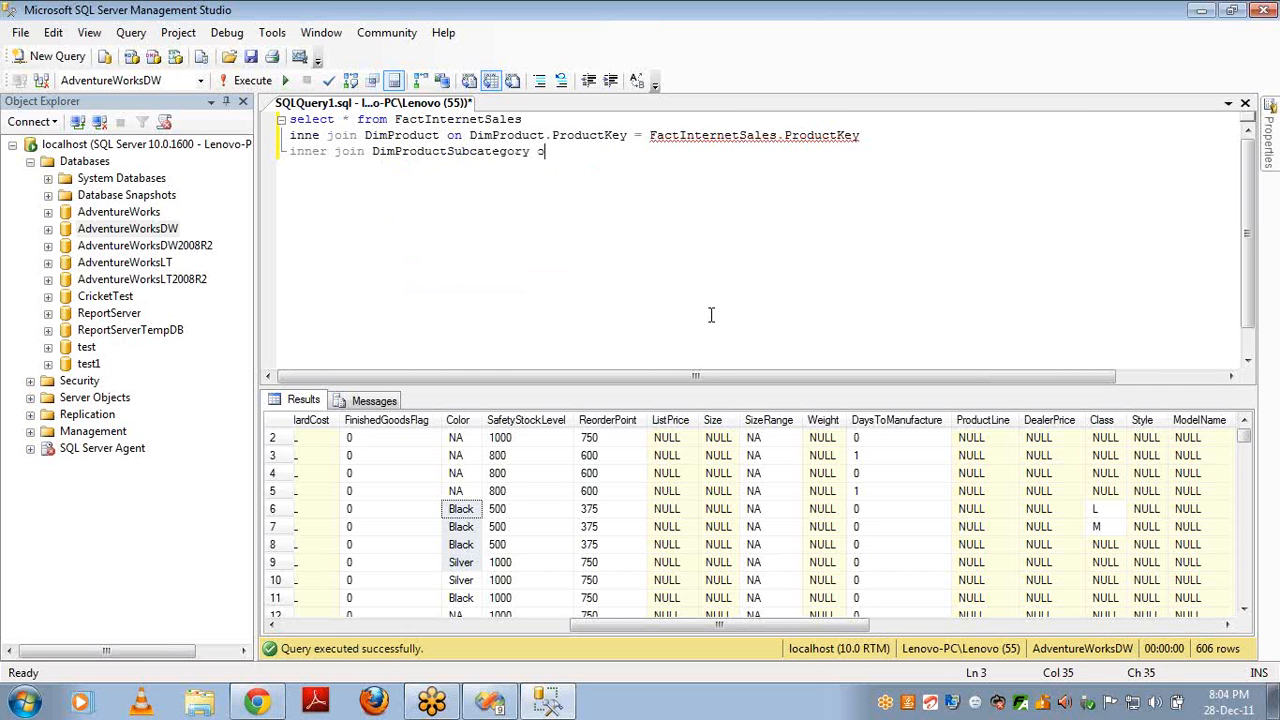
- Enter DimProductSubcategory.ProductSubcategoryKey as the first side of the new join condition
text(dim)
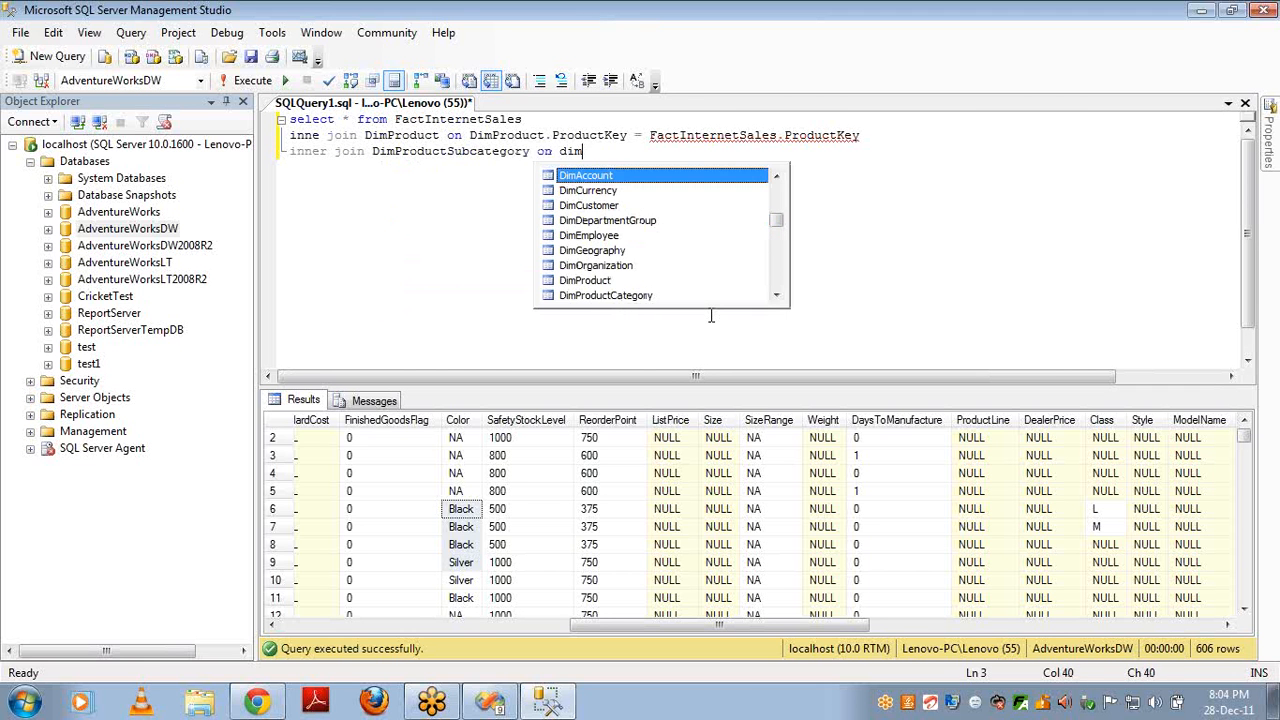
text(pr)
key(Down)
key(Down)
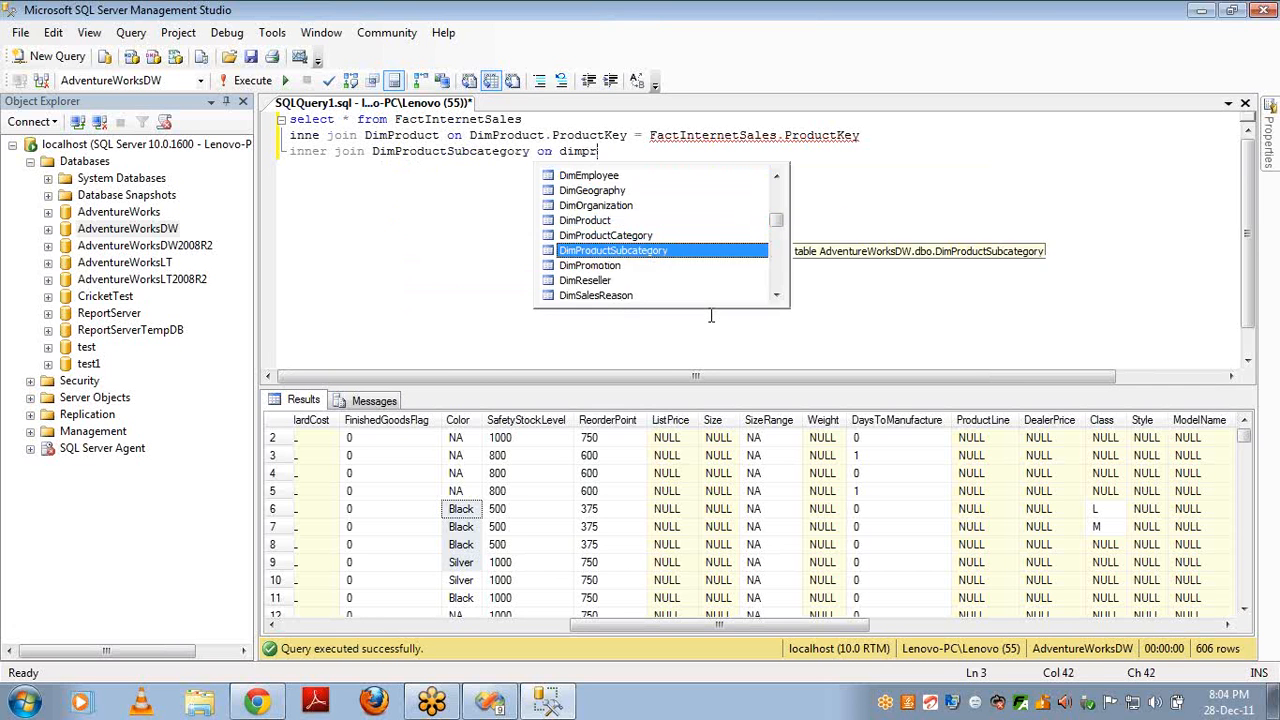
text(.sub)
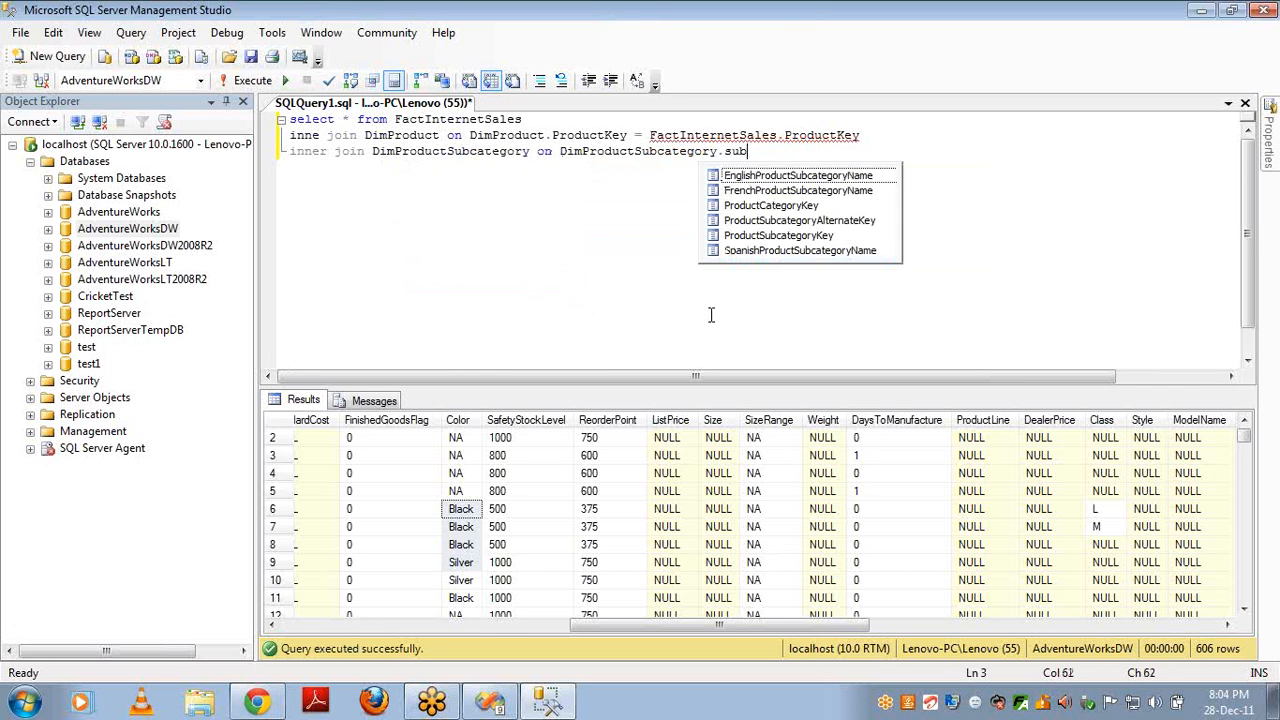
key(BackSpace)
key(BackSpace)
key(BackSpace)
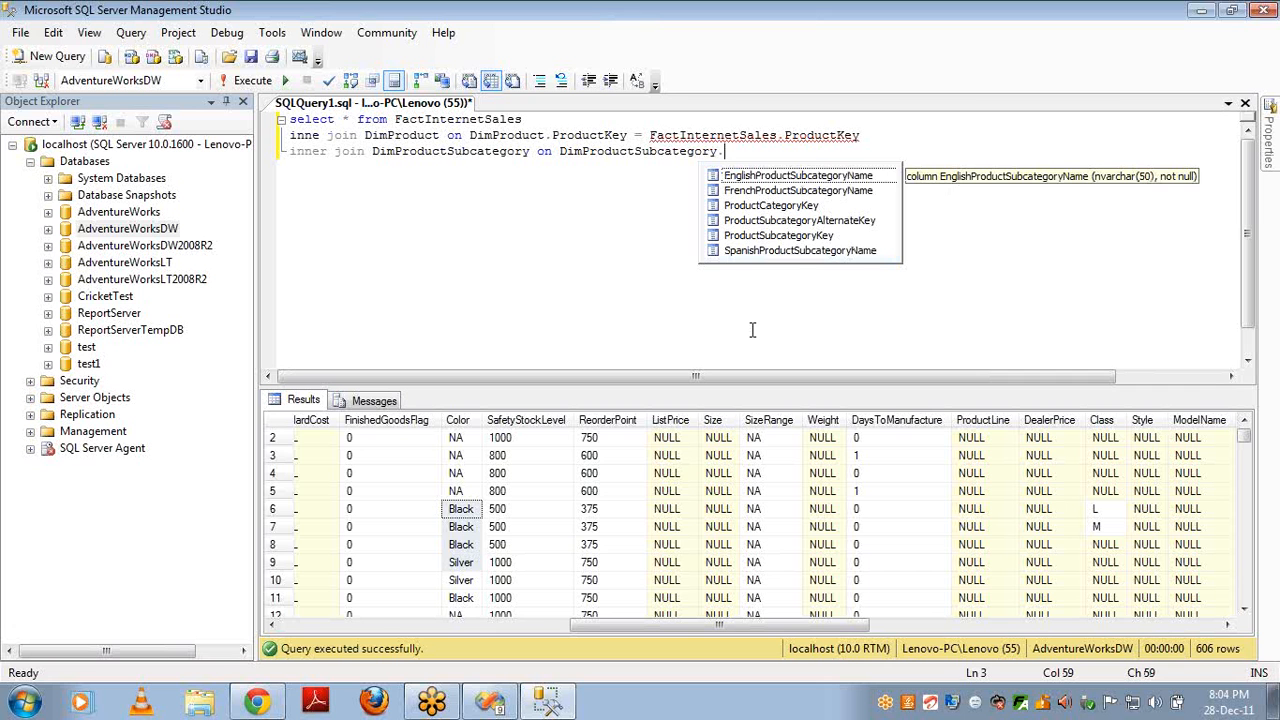
click(797, 236)
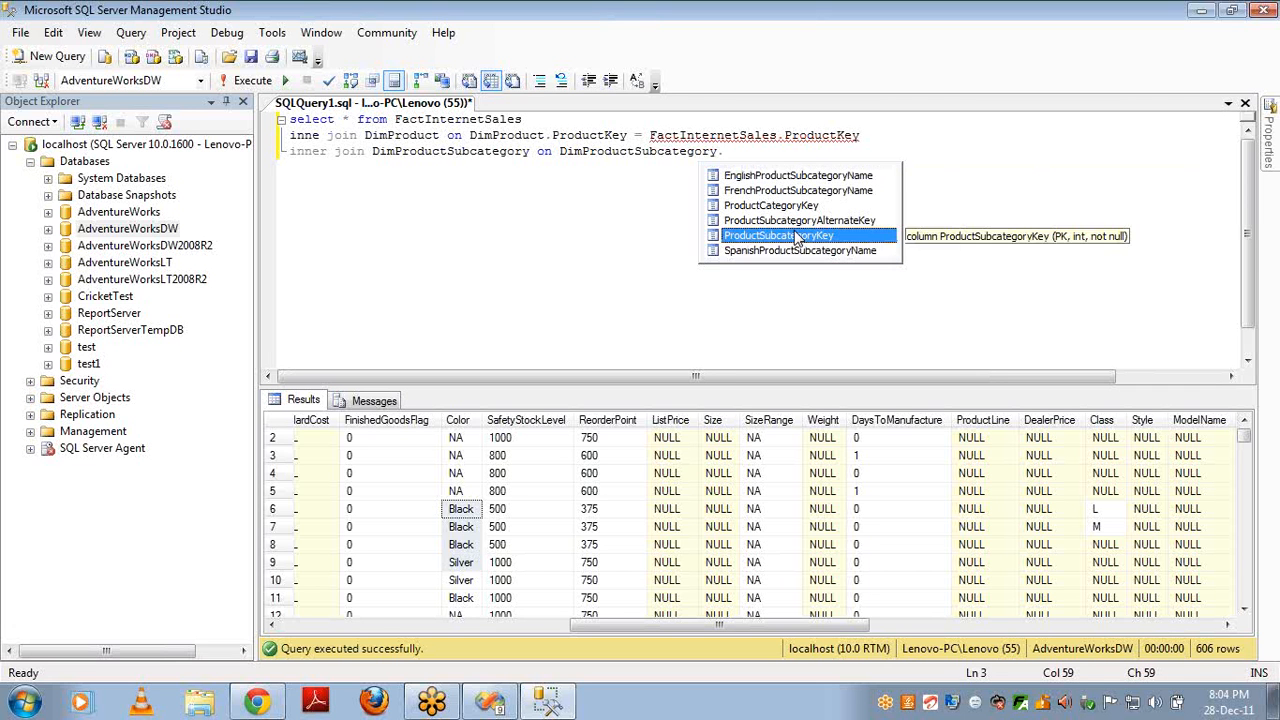
double_click(797, 236)
- Complete the subcategory join condition with "= DimProduct.ProductSubcategoryKey"
text(= d)
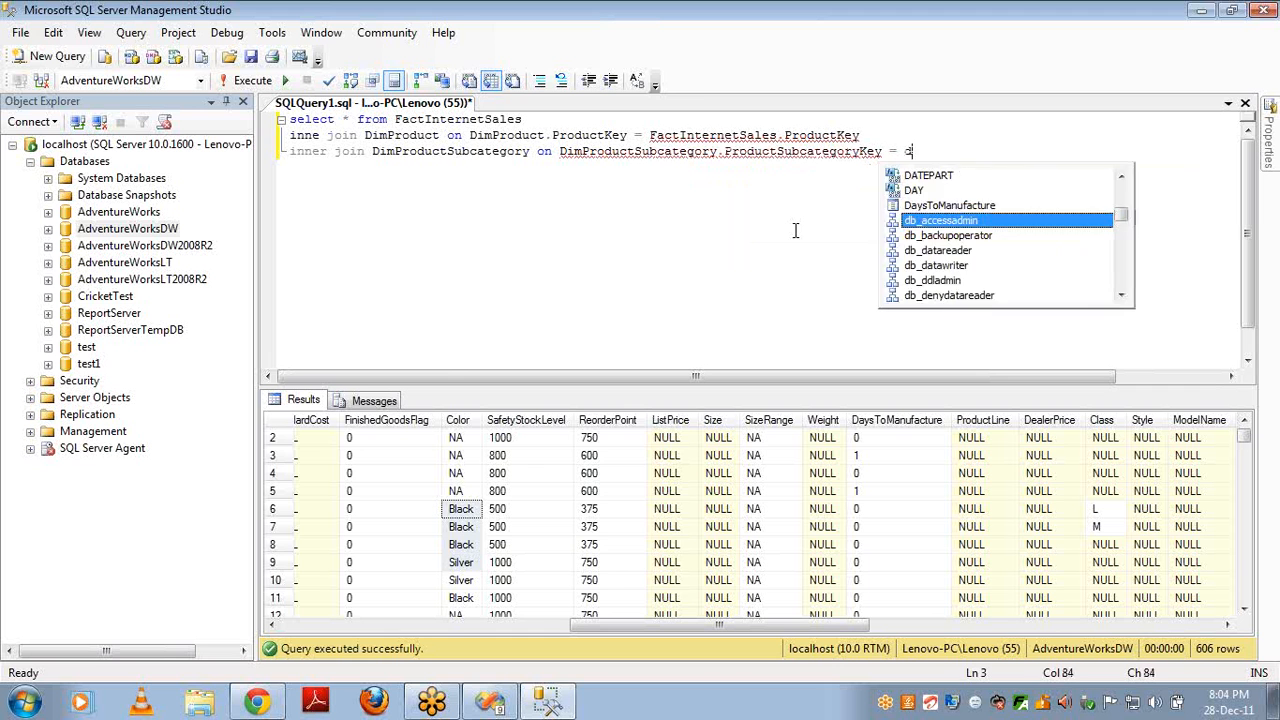
text(imprc)
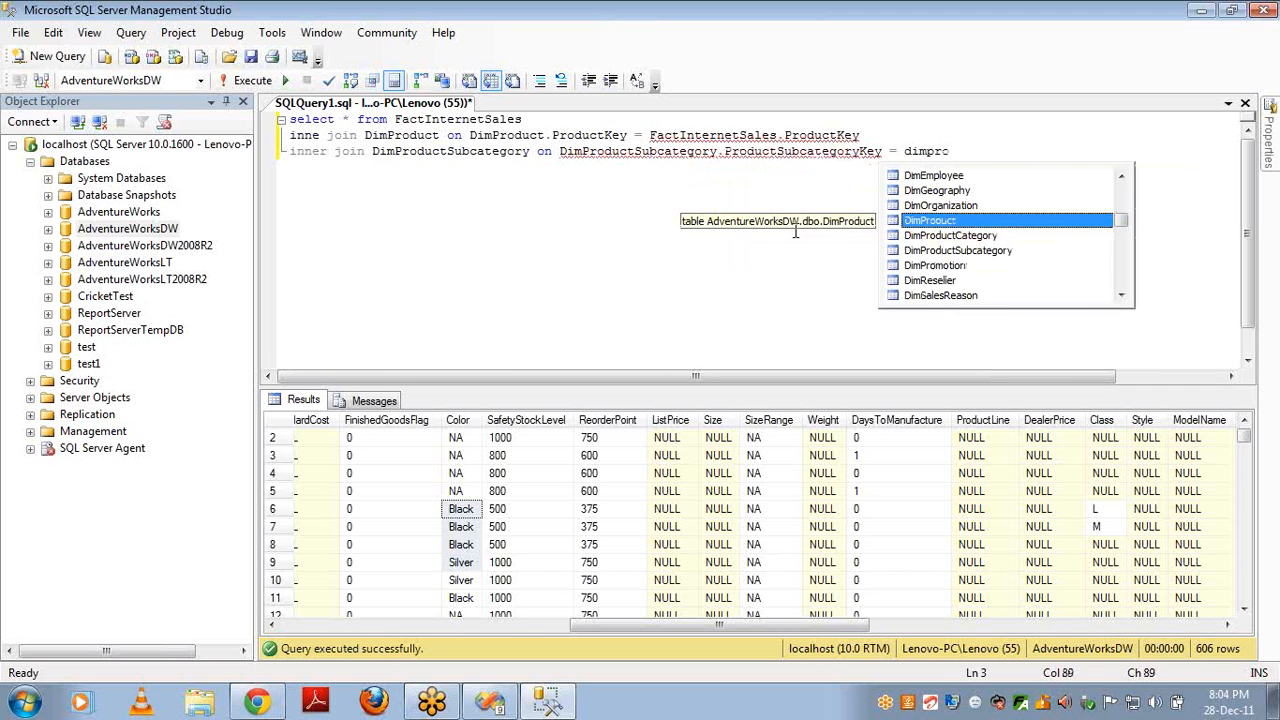
text(.pro)
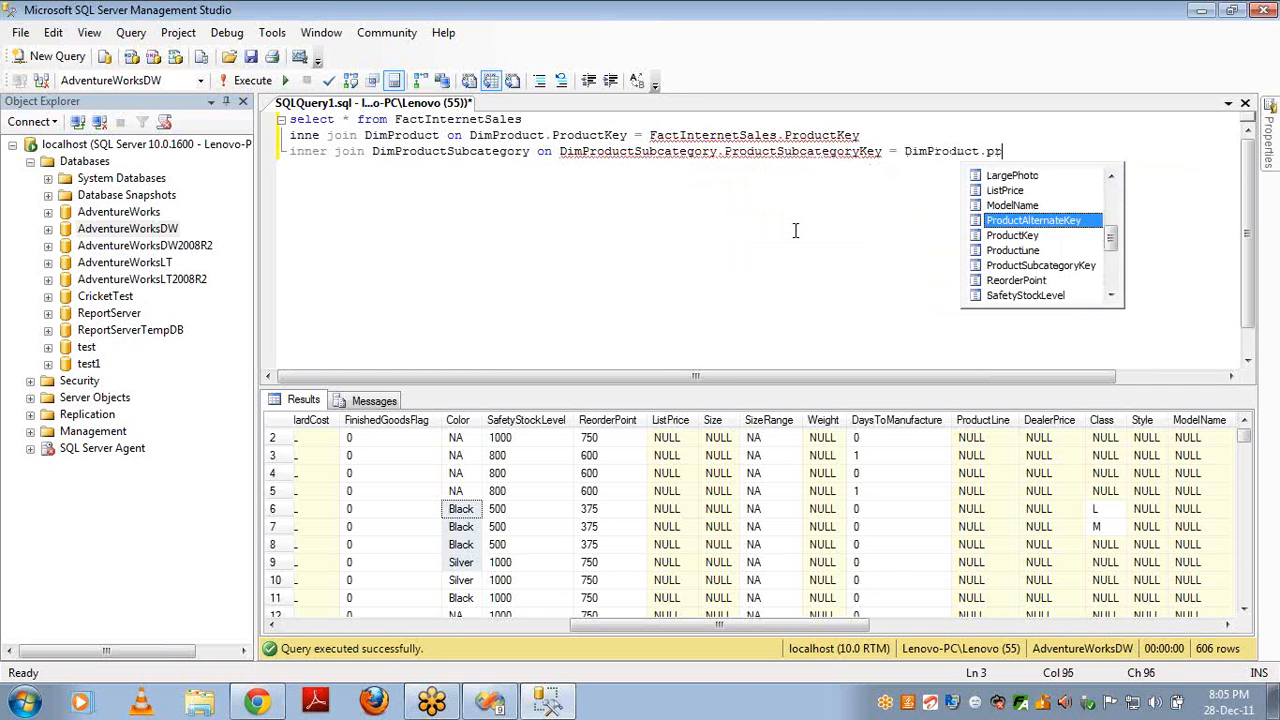
key(Down)
key(Down)
key(Tab)
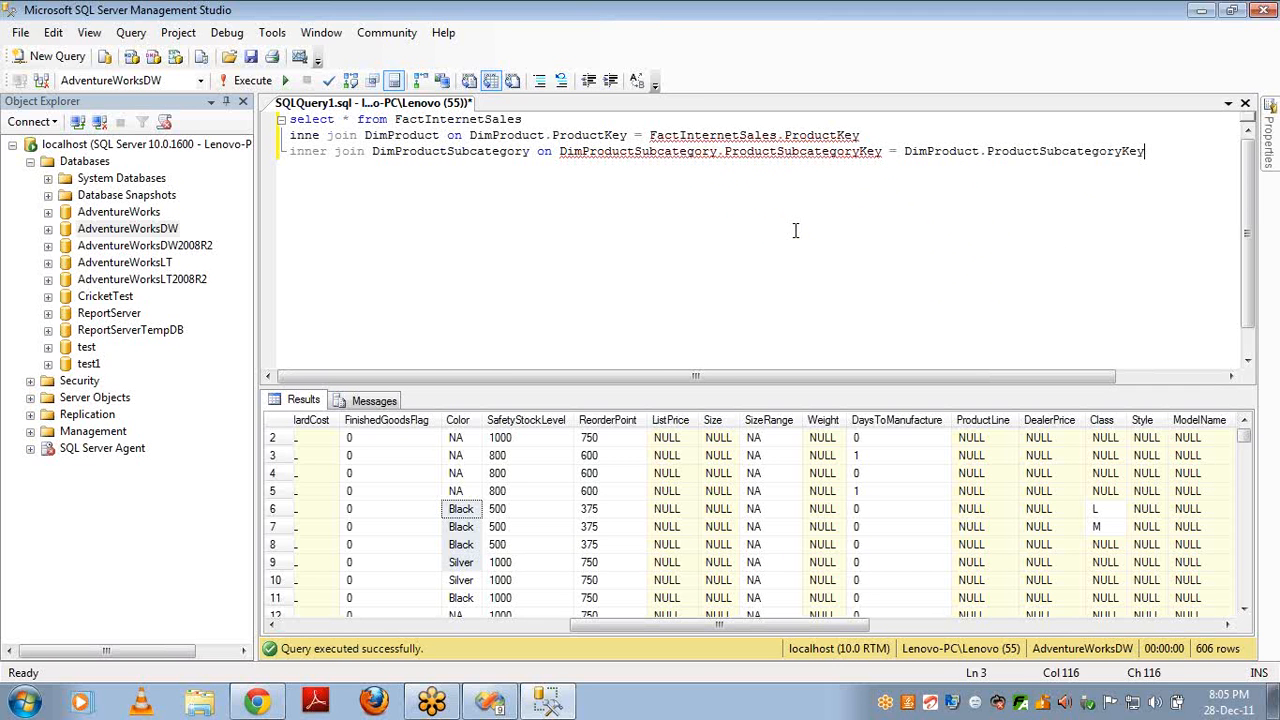
- Review the FactInternetSales, DimProduct and DimProductSubcategory tables joined in the query
double_click(426, 135)
double_click(437, 121)
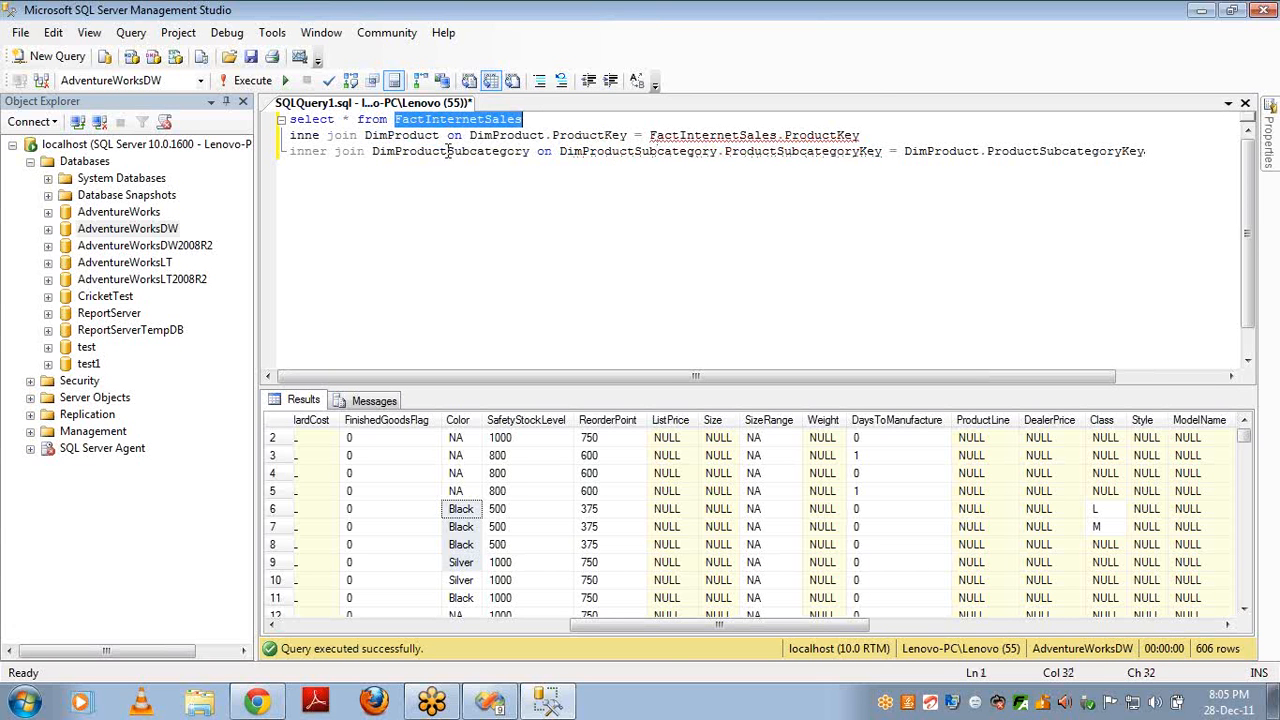
double_click(449, 152)
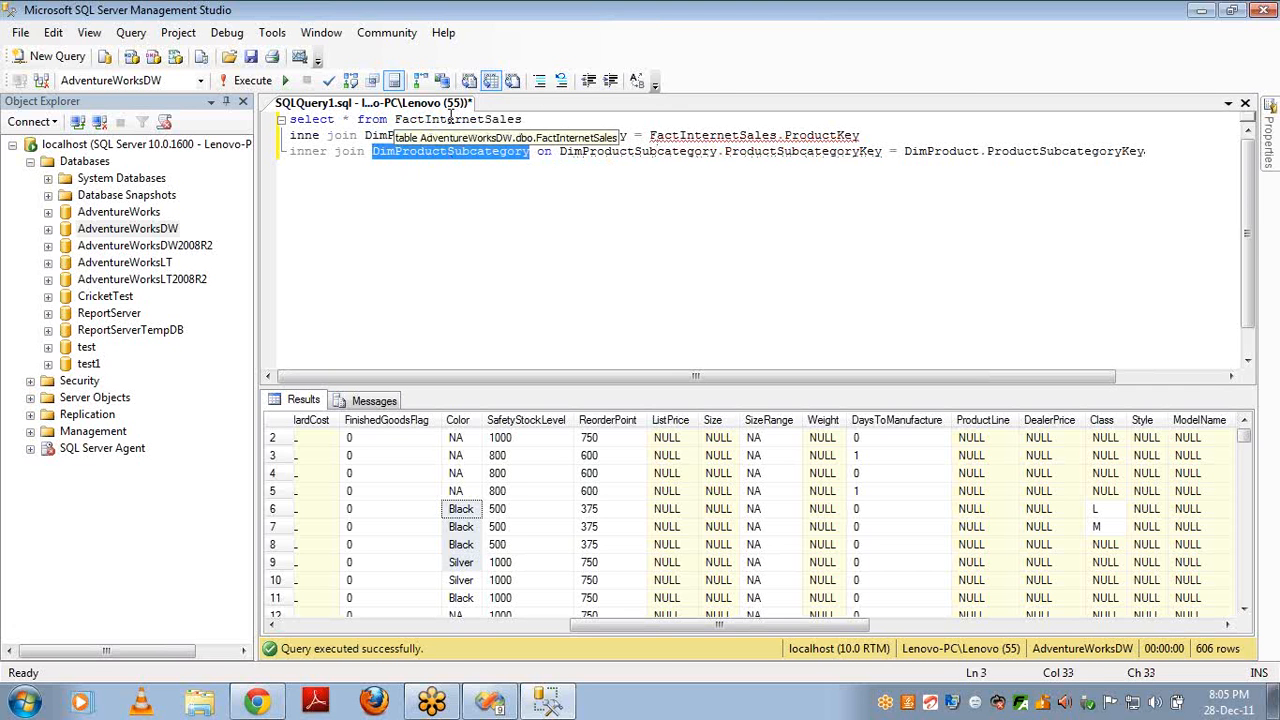
double_click(452, 120)
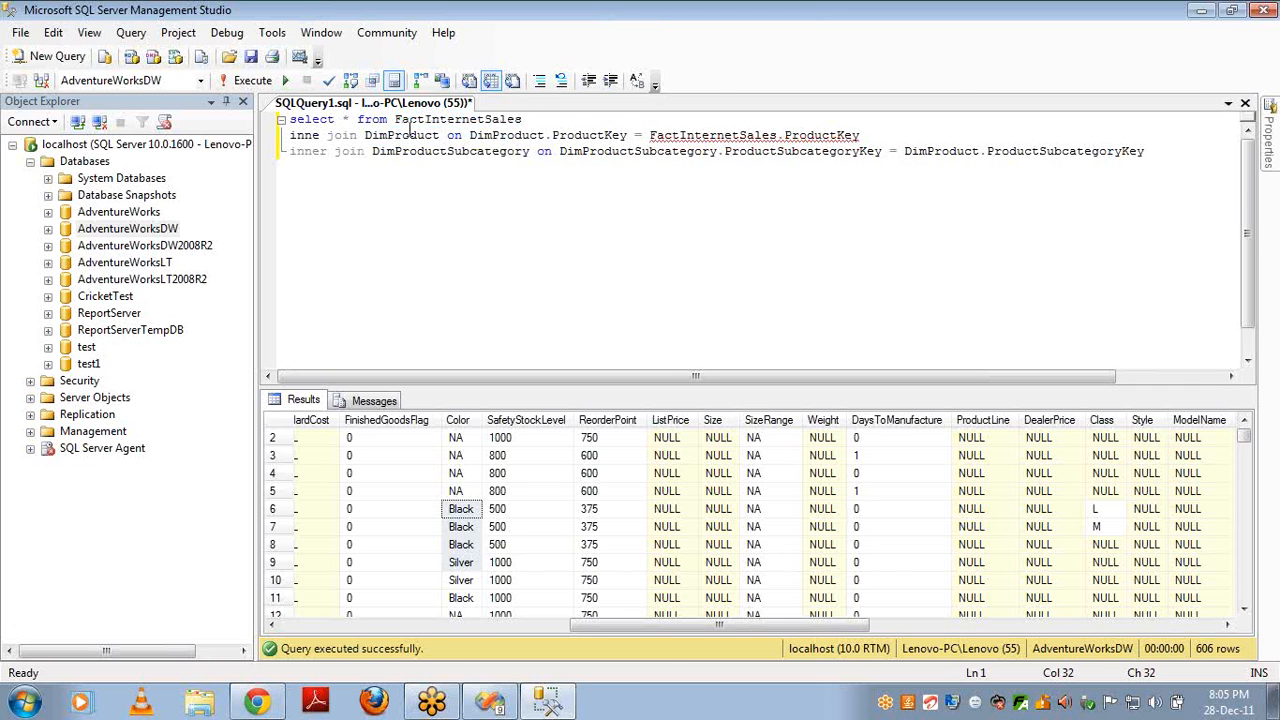
double_click(409, 135)
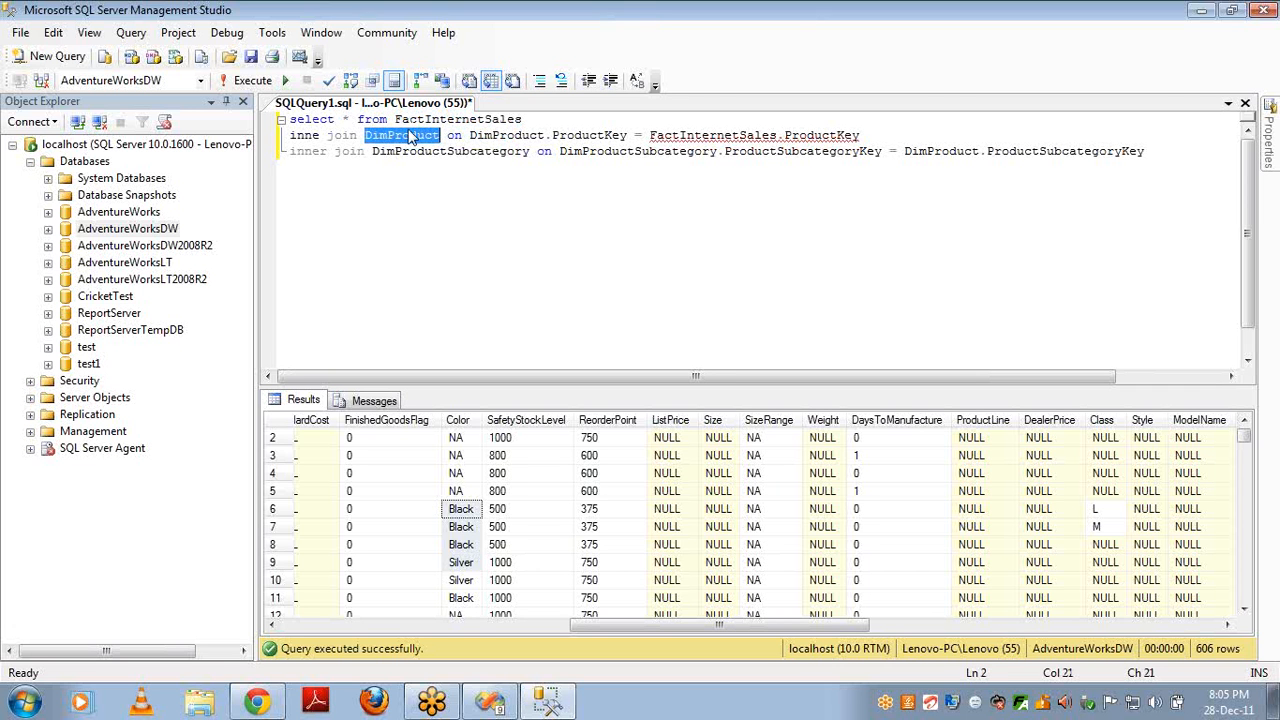
- Temporarily comment out the DimProduct join line in the query and uncomment it again
key(Up)
key(Down)
key(Home)
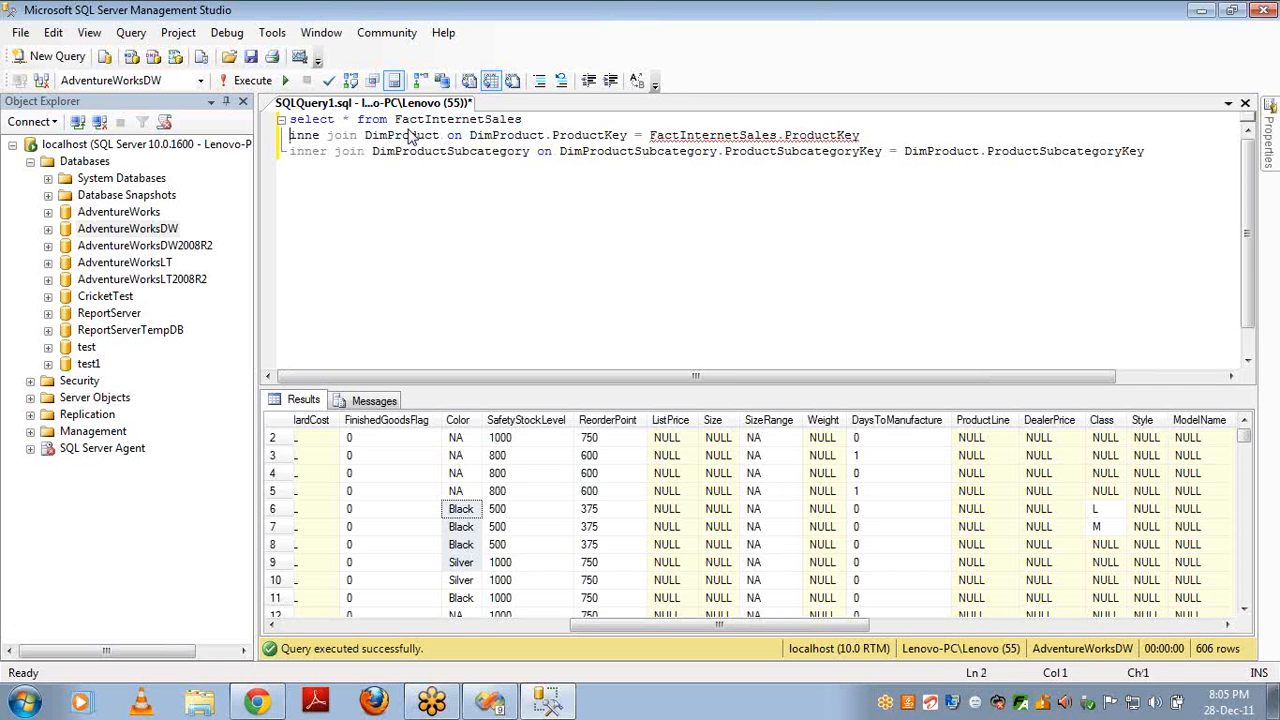
text(--)
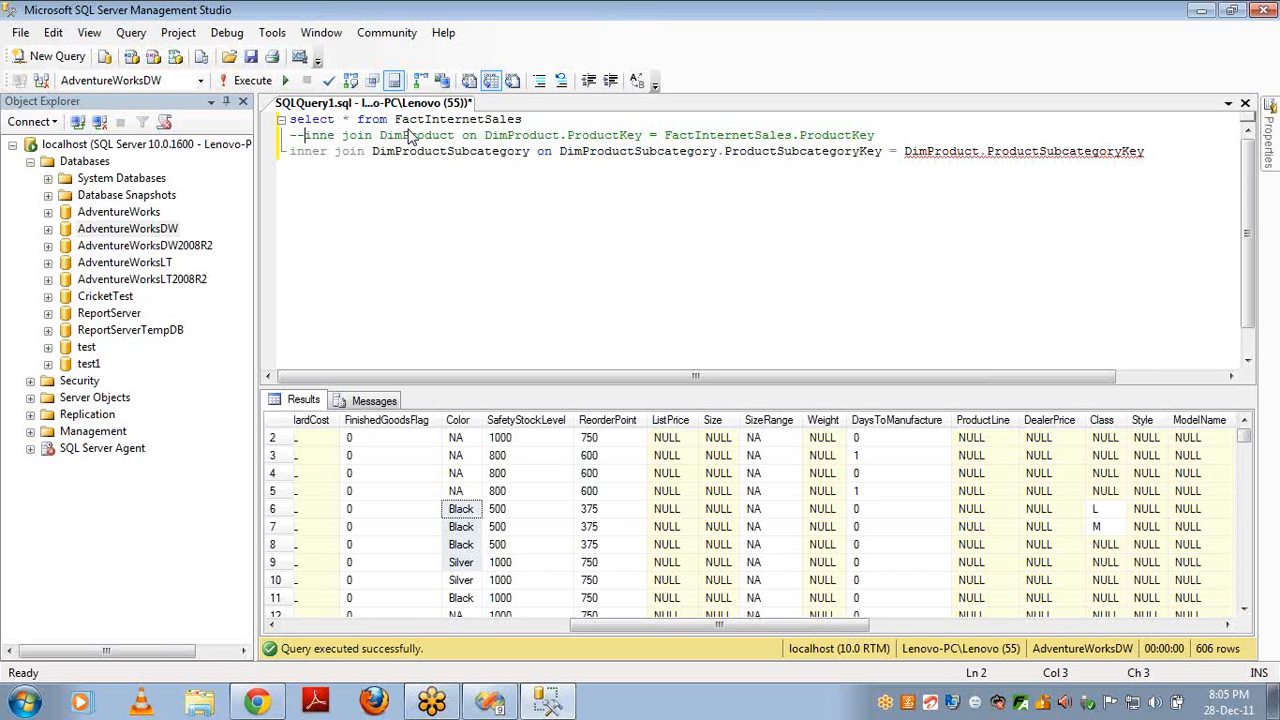
click(484, 201)
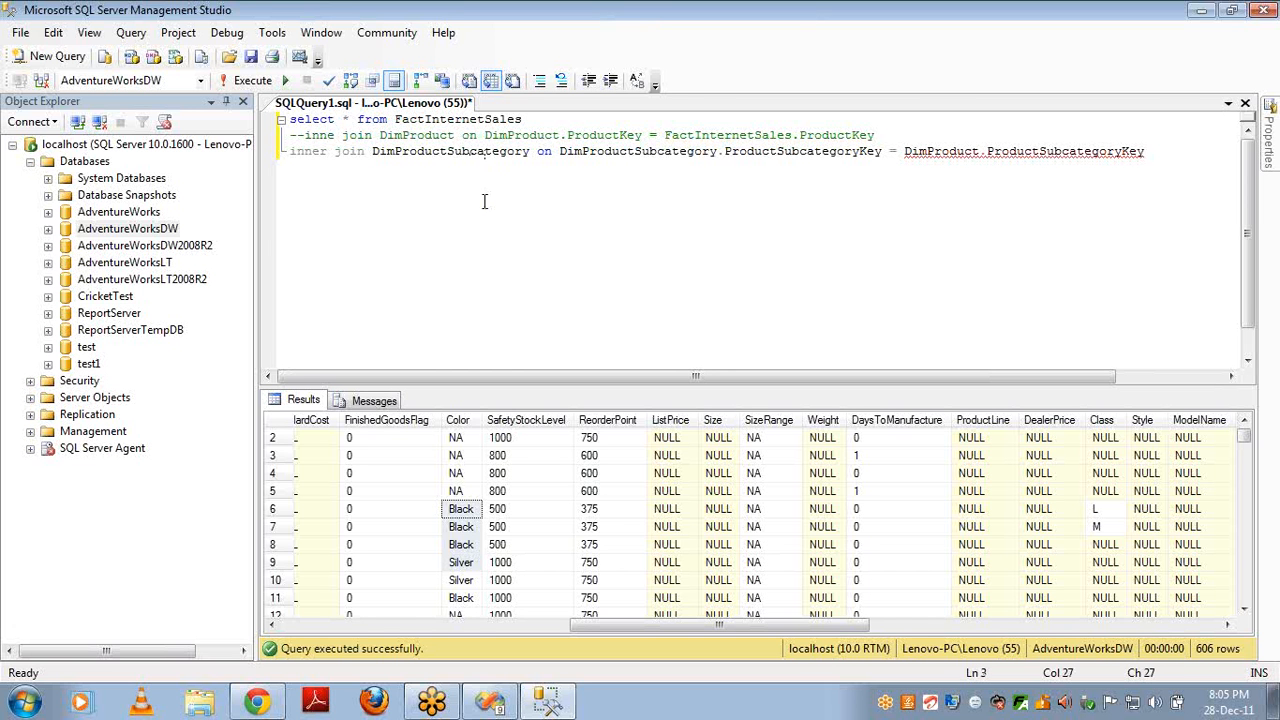
double_click(424, 140)
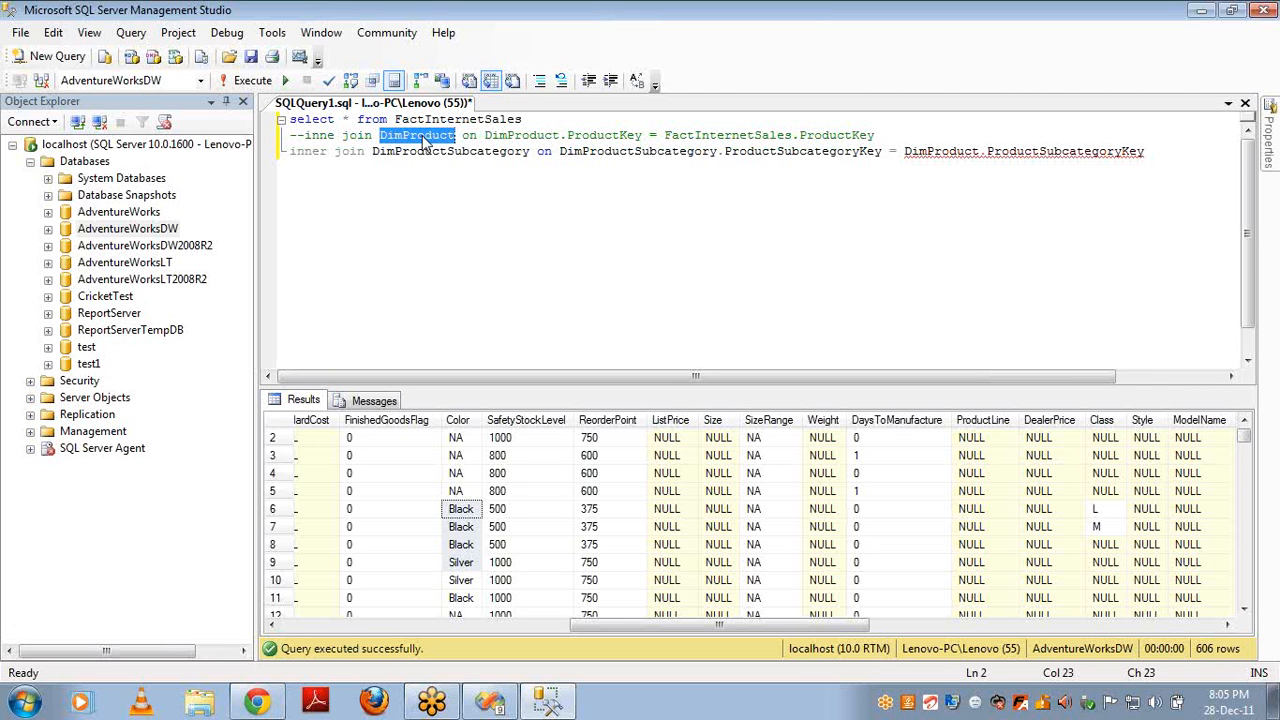
click(303, 136)
key(BackSpace)
key(BackSpace)
- Correct the misspelled join keyword in the DimProduct line to "inner"
key(Right)
key(Right)
key(Right)
key(Right)
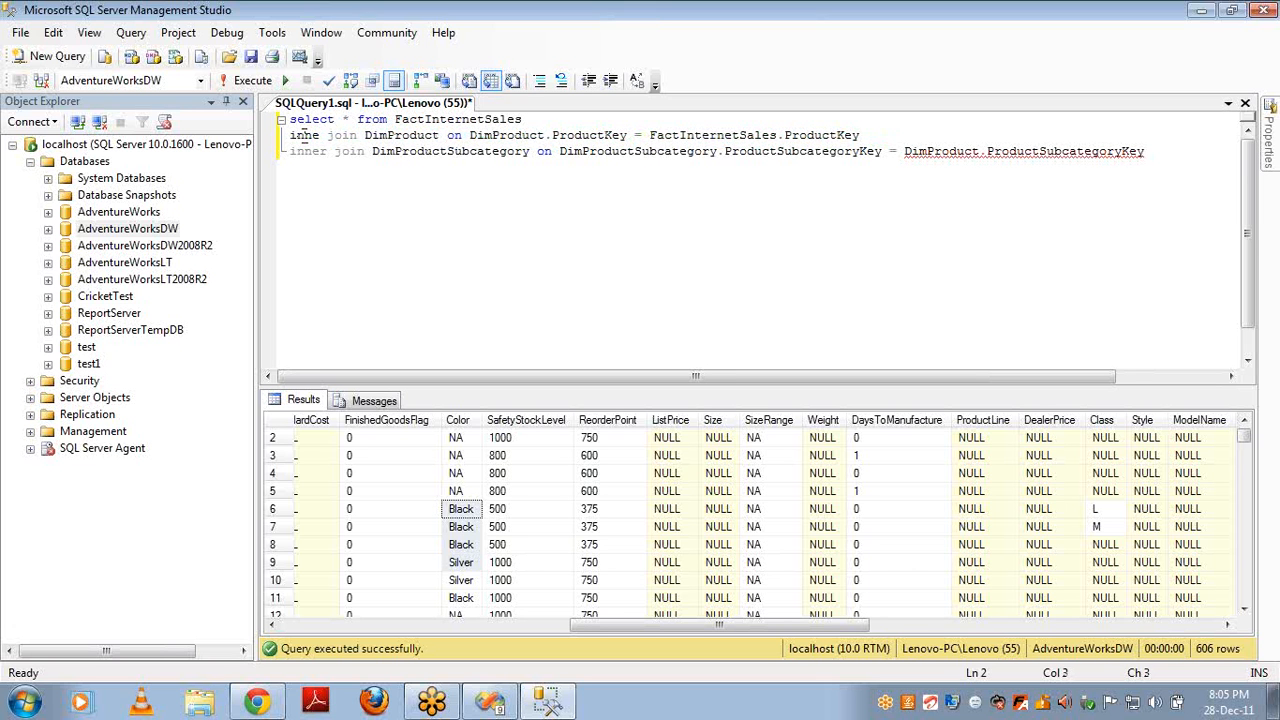
text(r)
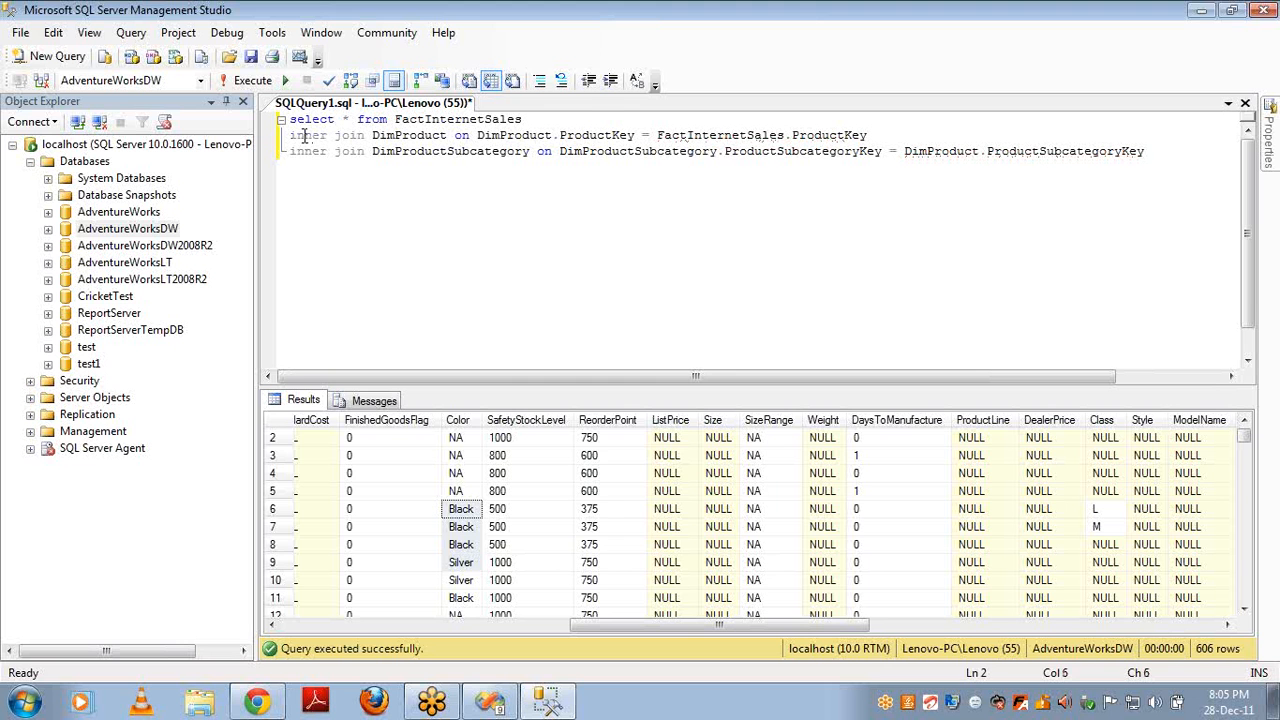
- Switch to Visual Studio and try a Referenced relationship from Dim Product Subcategory to Sales Data with Dim Product as intermediate dimension
key(alt+Tab)
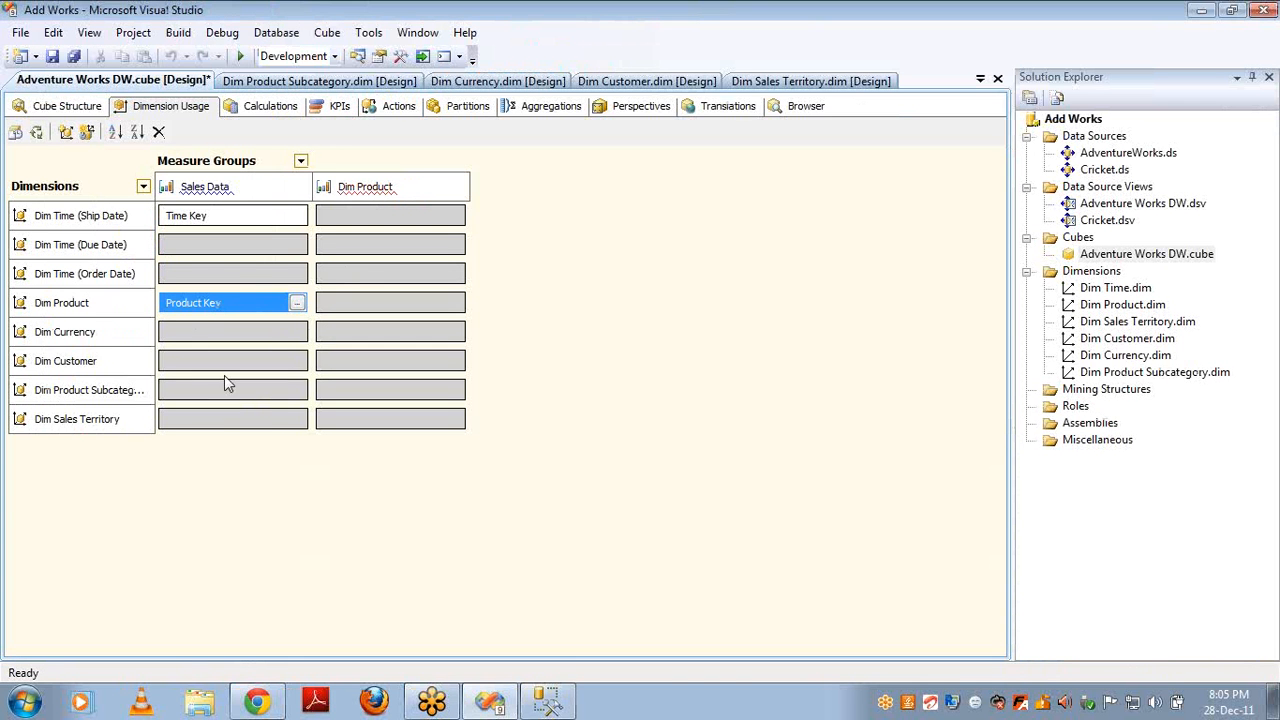
click(254, 394)
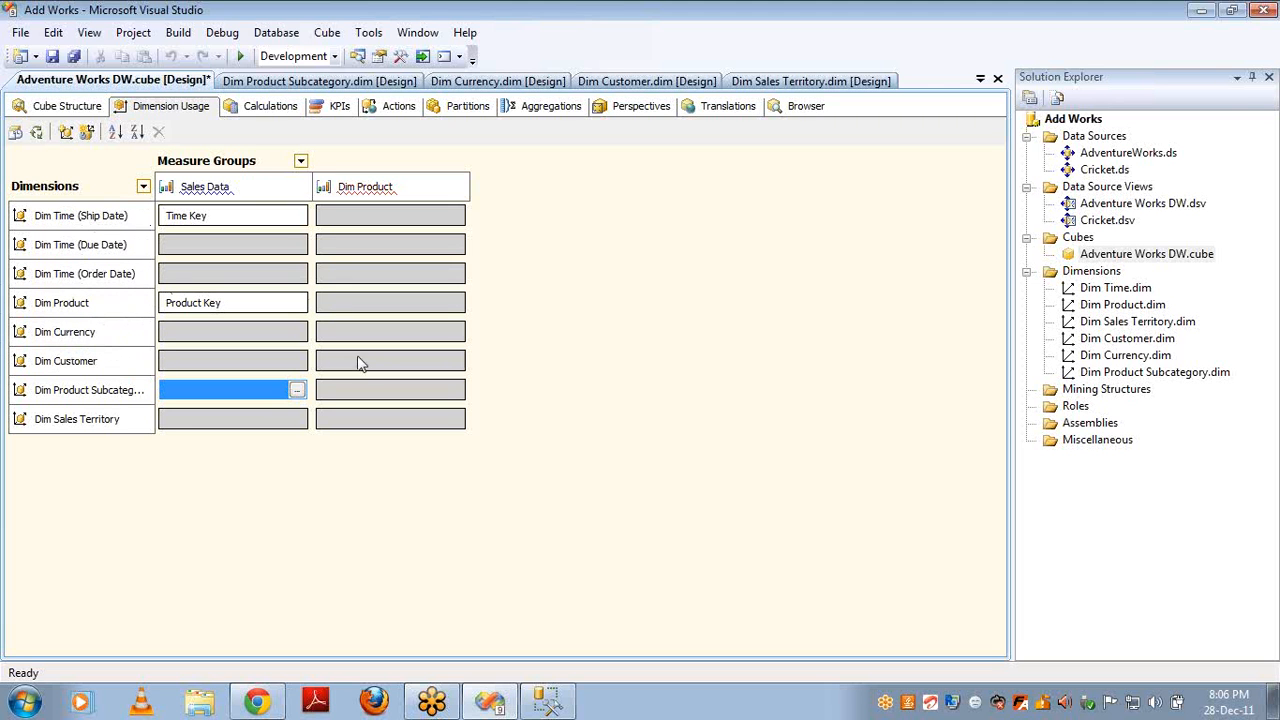
click(298, 391)
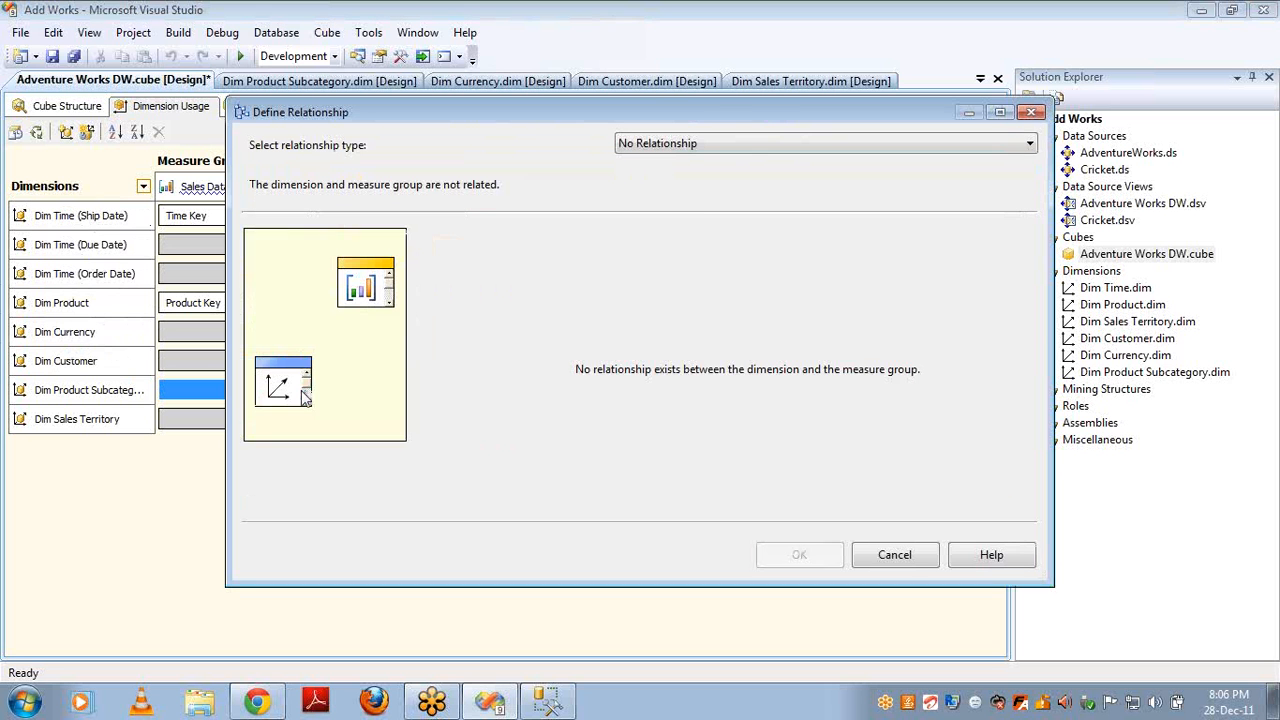
click(703, 146)
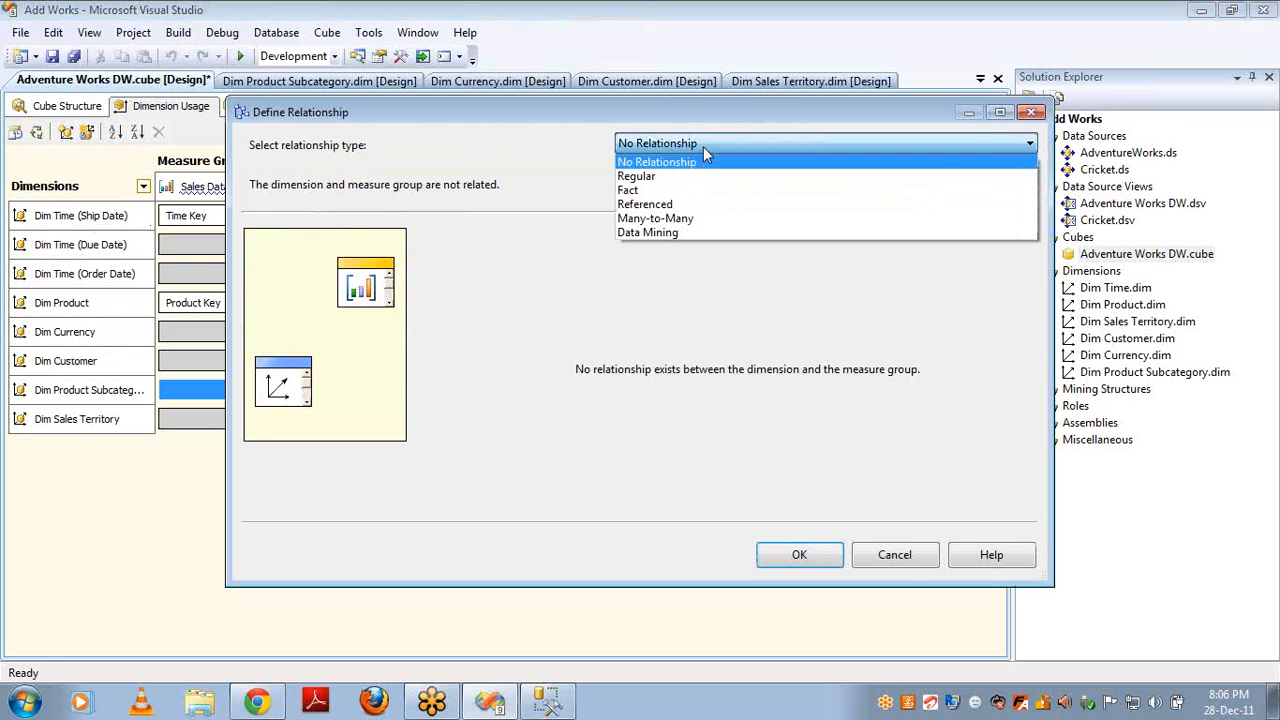
click(683, 203)
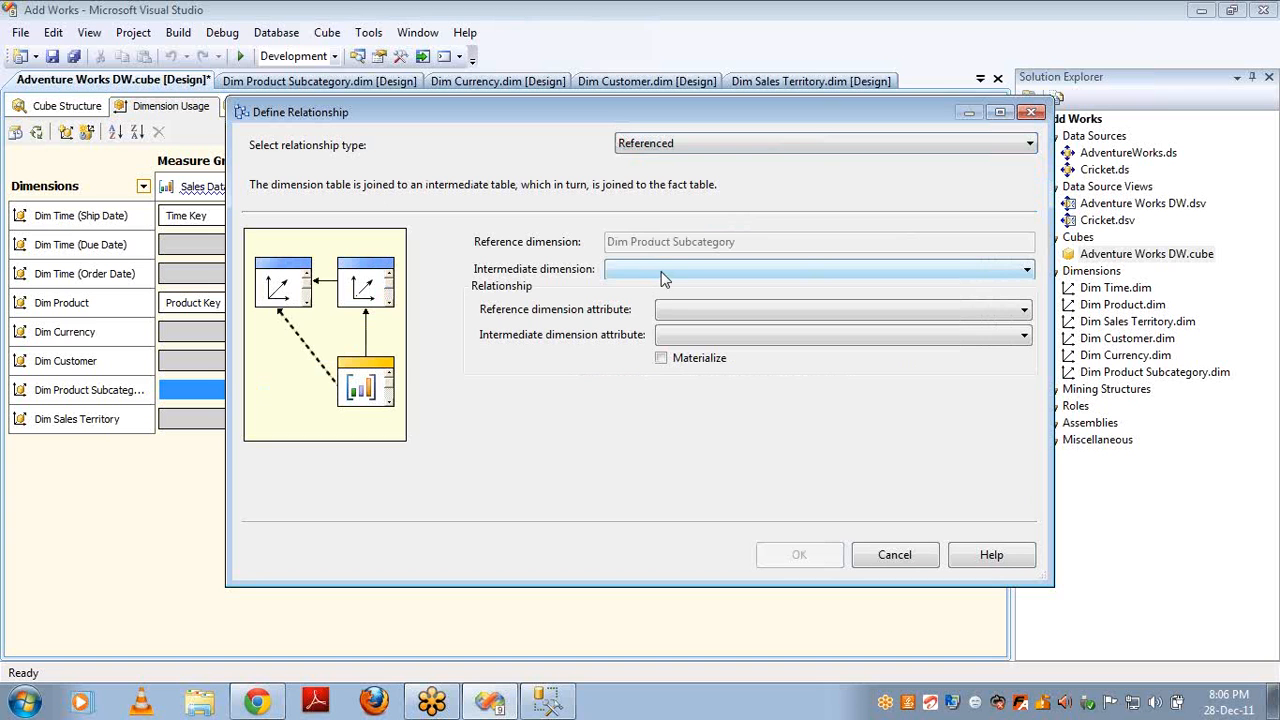
click(662, 272)
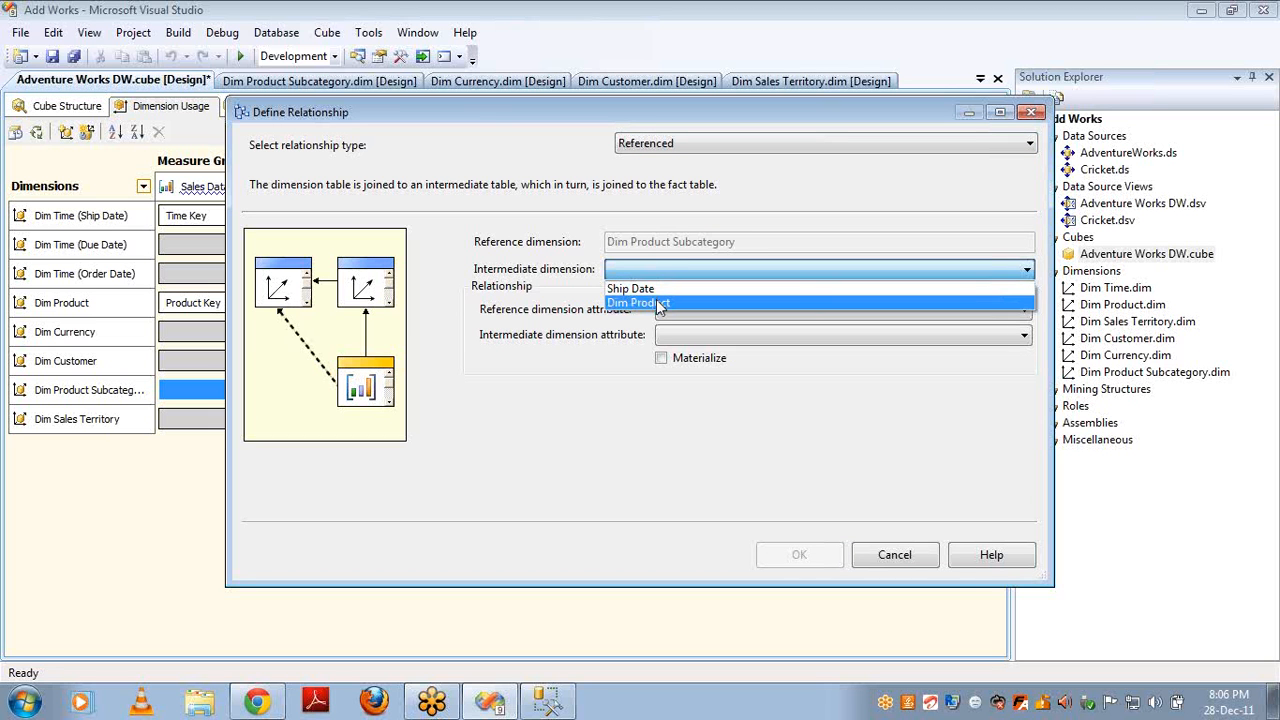
click(660, 303)
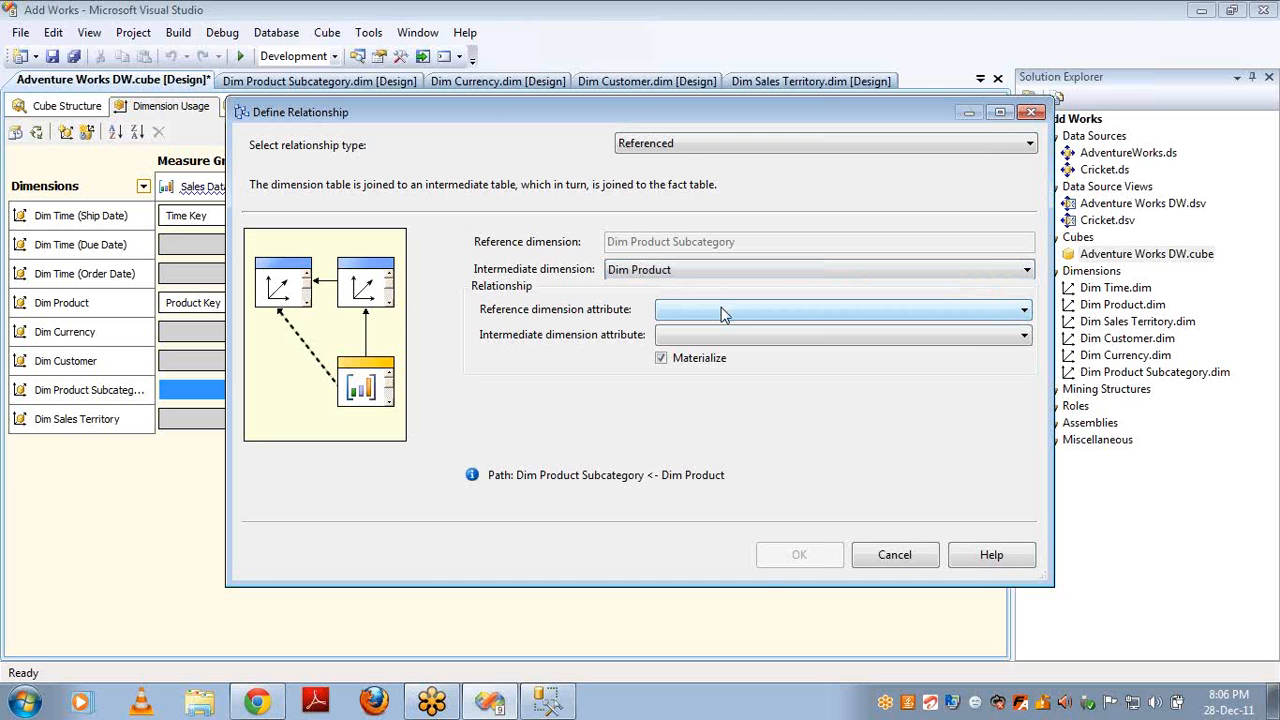
- Check the DimProductSubcategory and DimProduct join lines in the Management Studio query and return to the relationship definition in Visual Studio
key(alt+Tab)
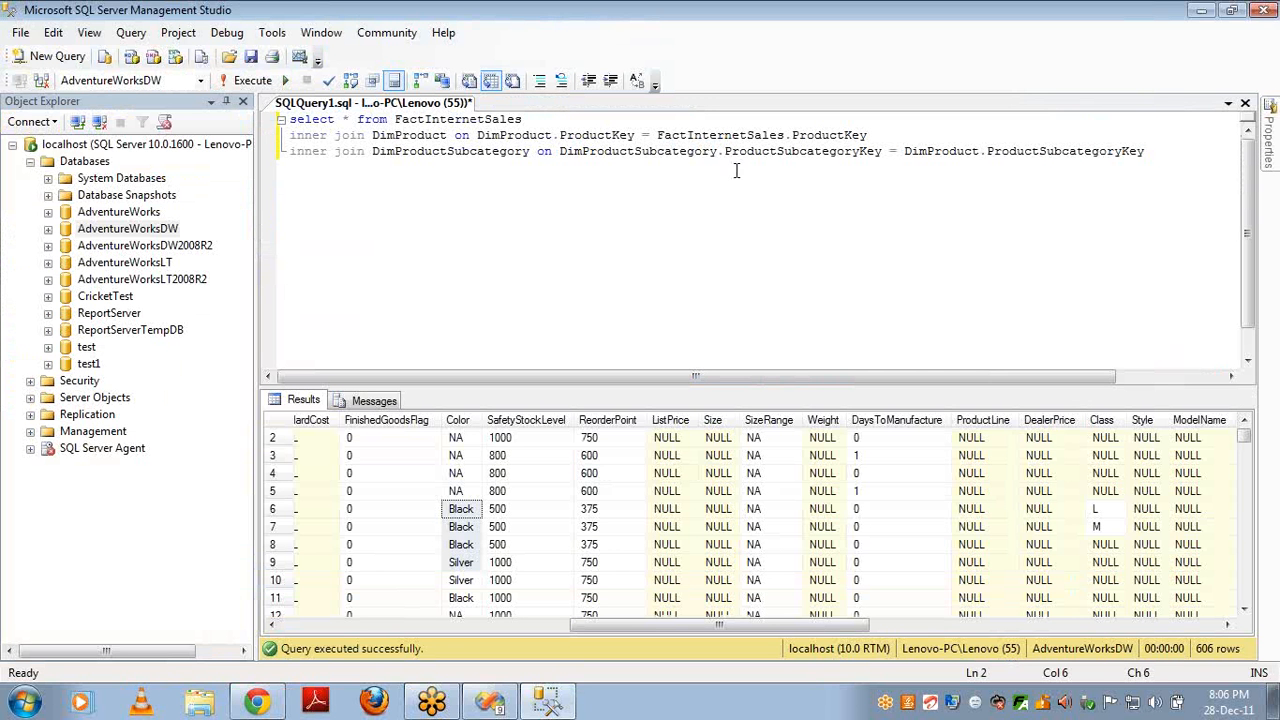
click(1165, 151)
key(shift+Home)
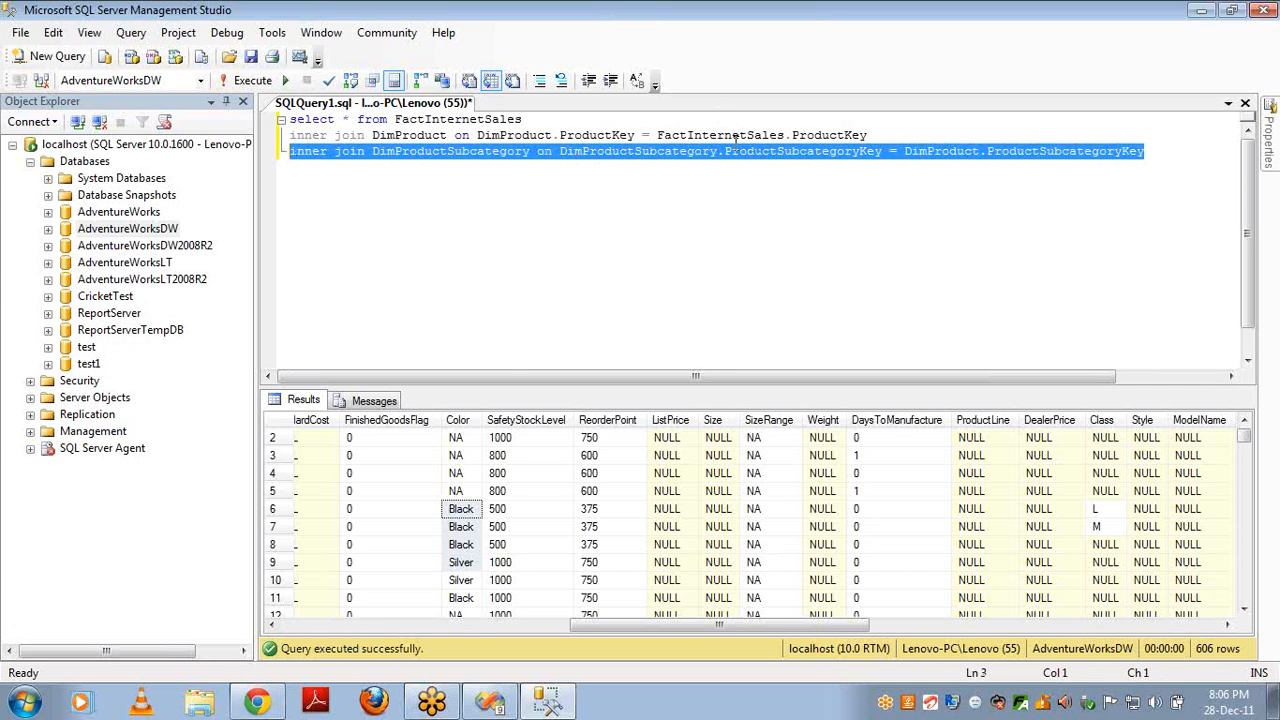
double_click(404, 136)
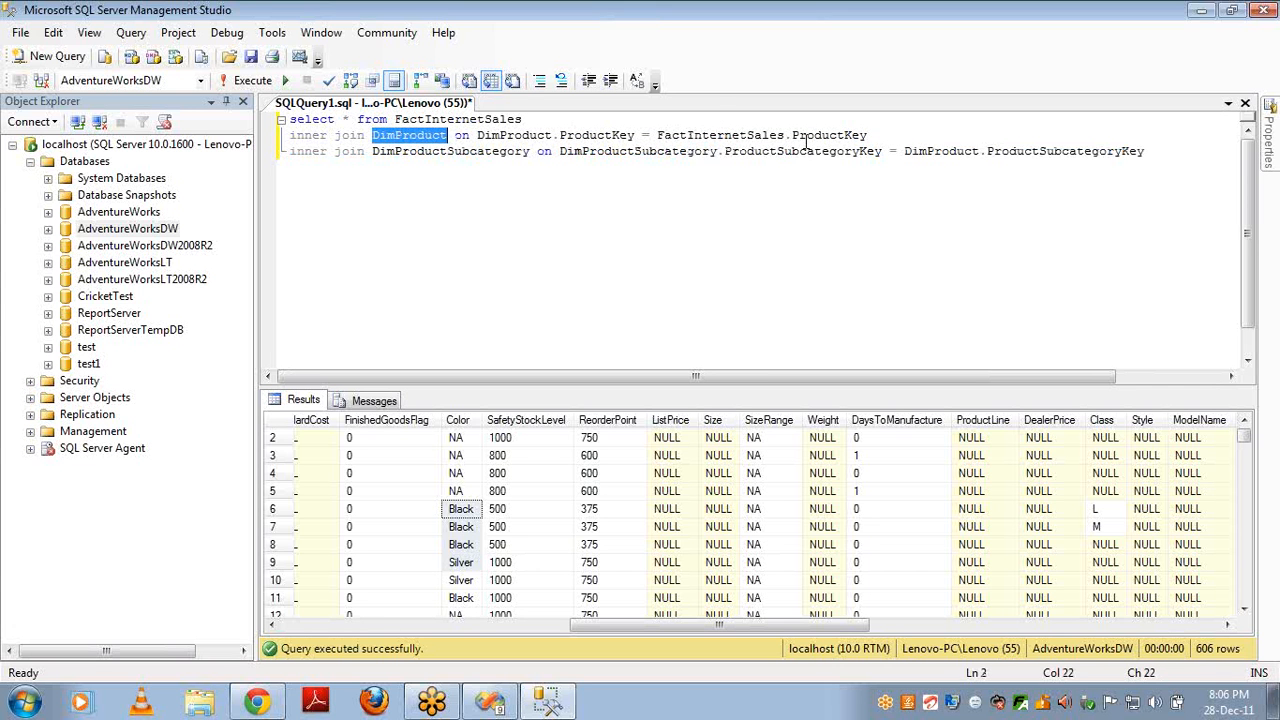
key(alt+Tab)
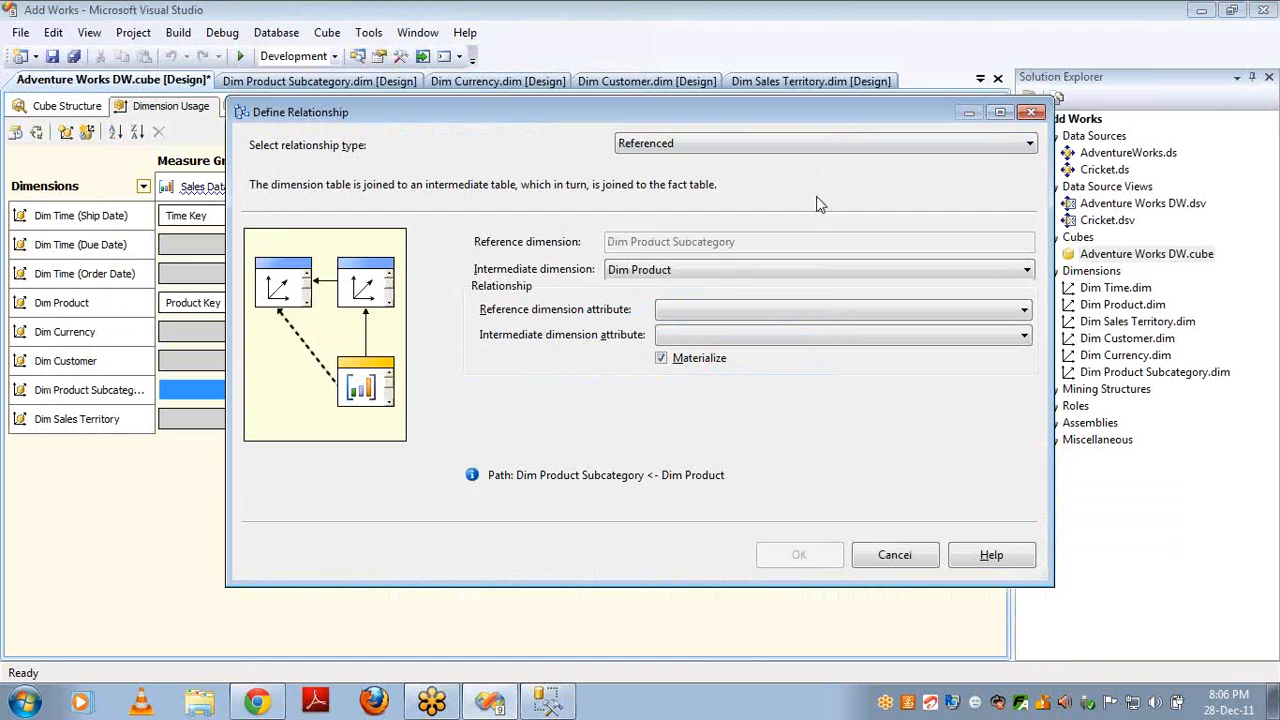
- Try Product Subcategory Key as reference attribute and Product Key as intermediate attribute, and cancel the relationship definition
click(722, 316)
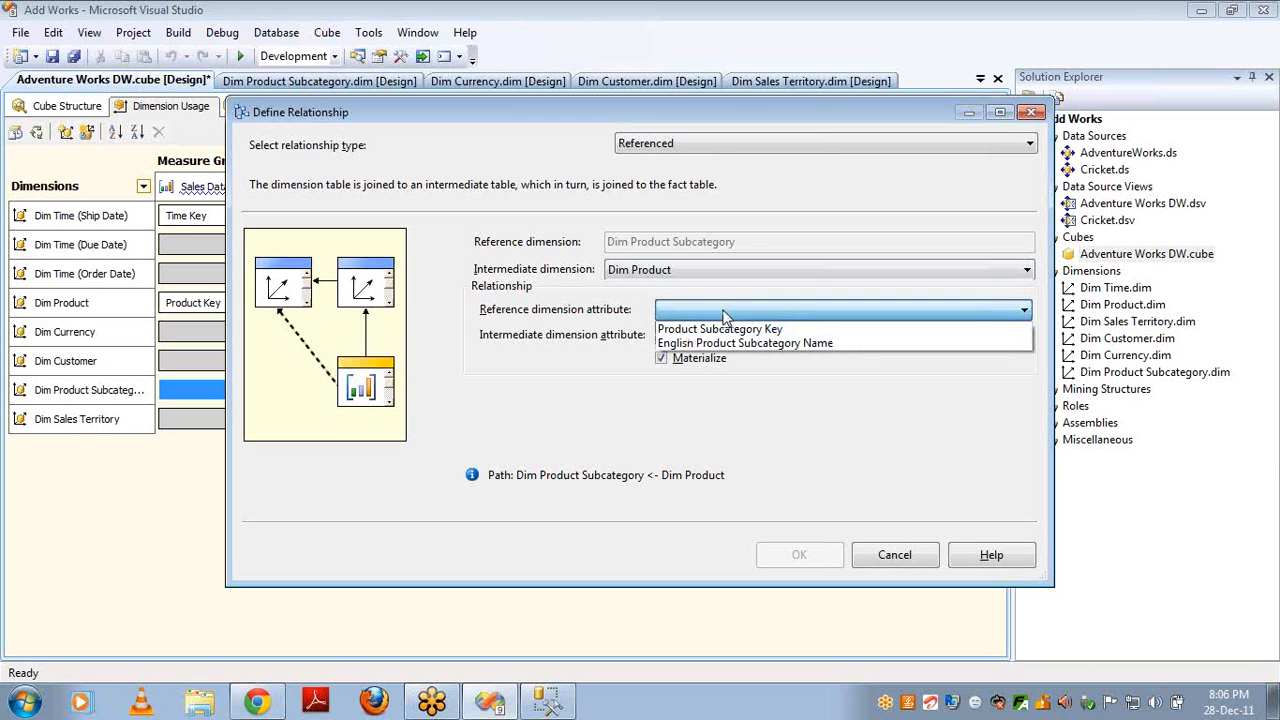
click(733, 330)
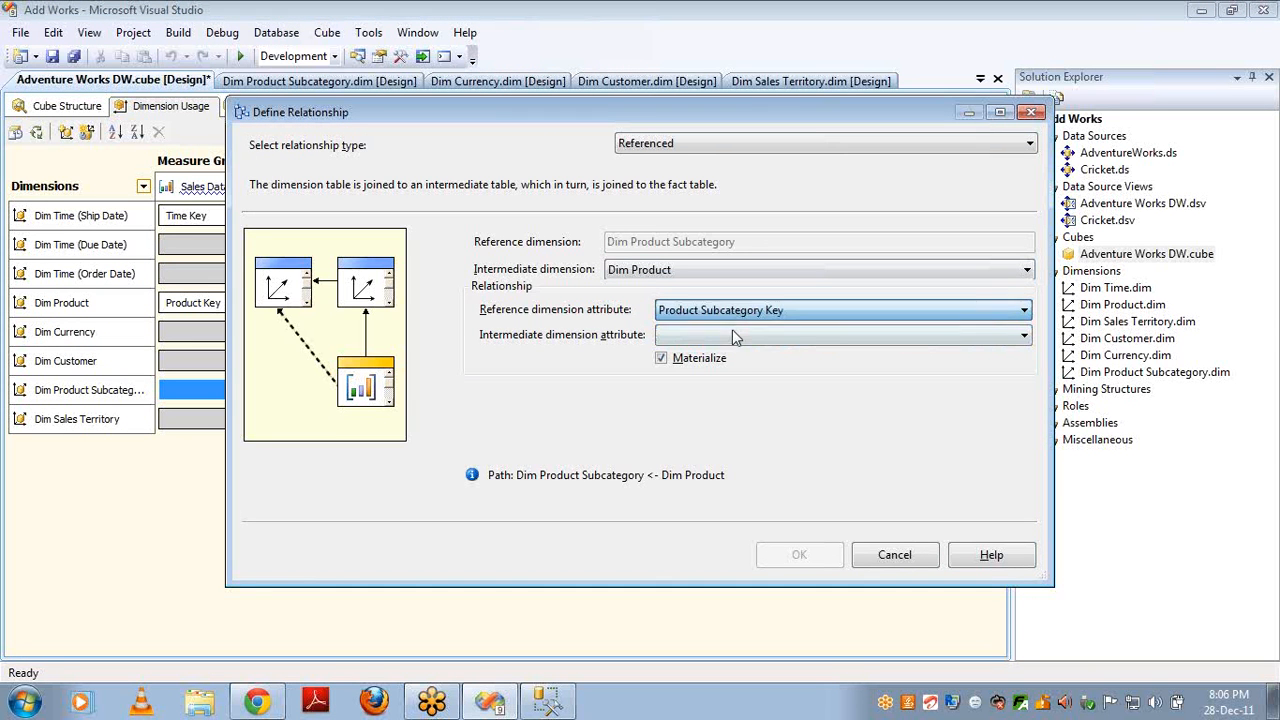
click(734, 339)
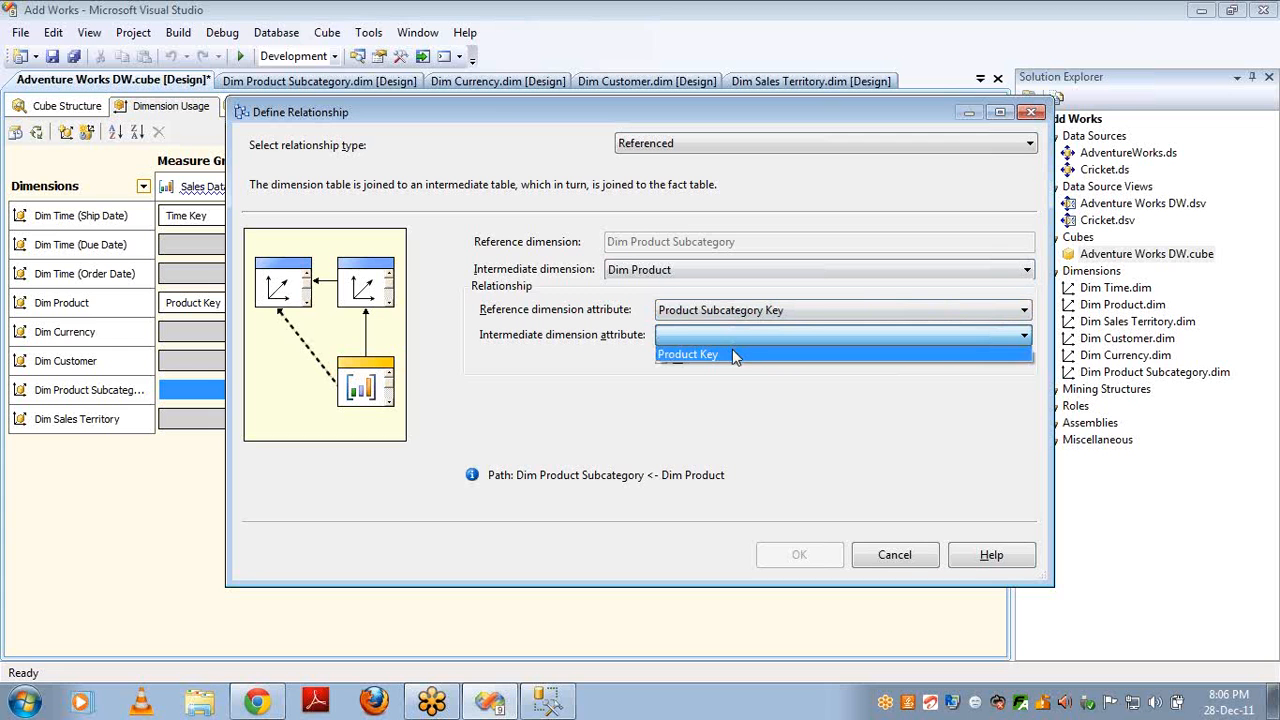
click(732, 354)
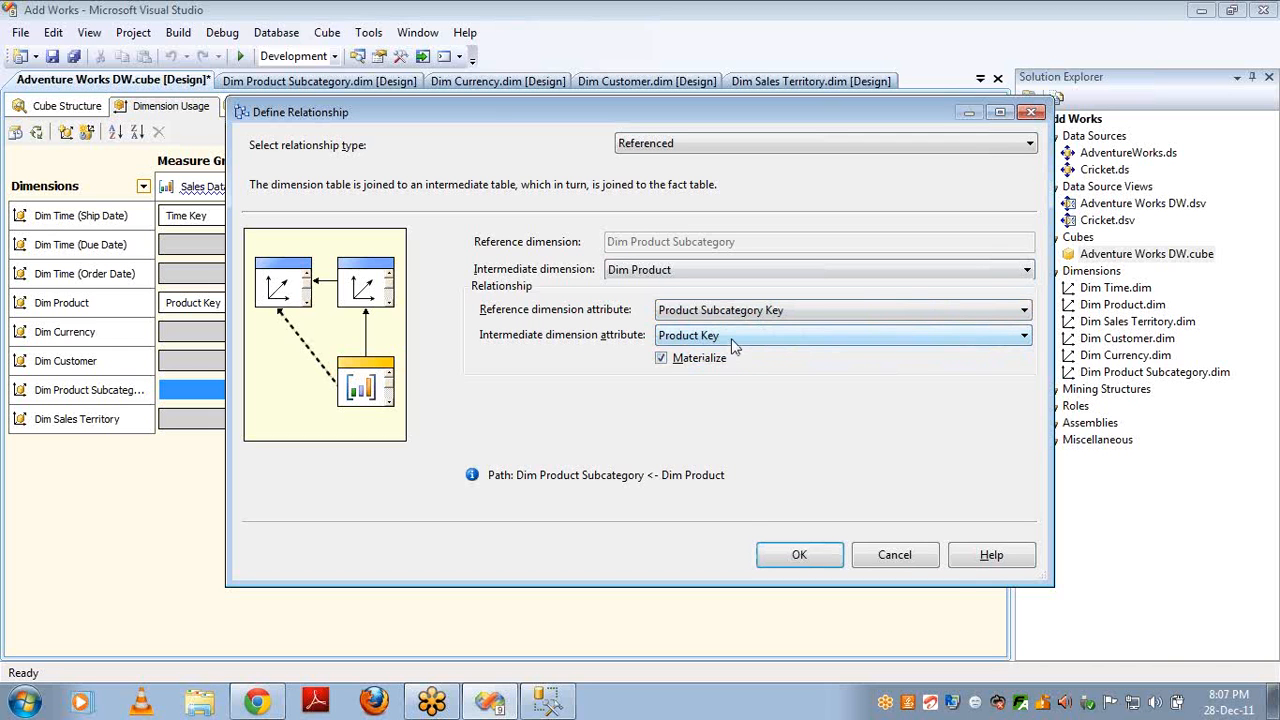
click(733, 338)
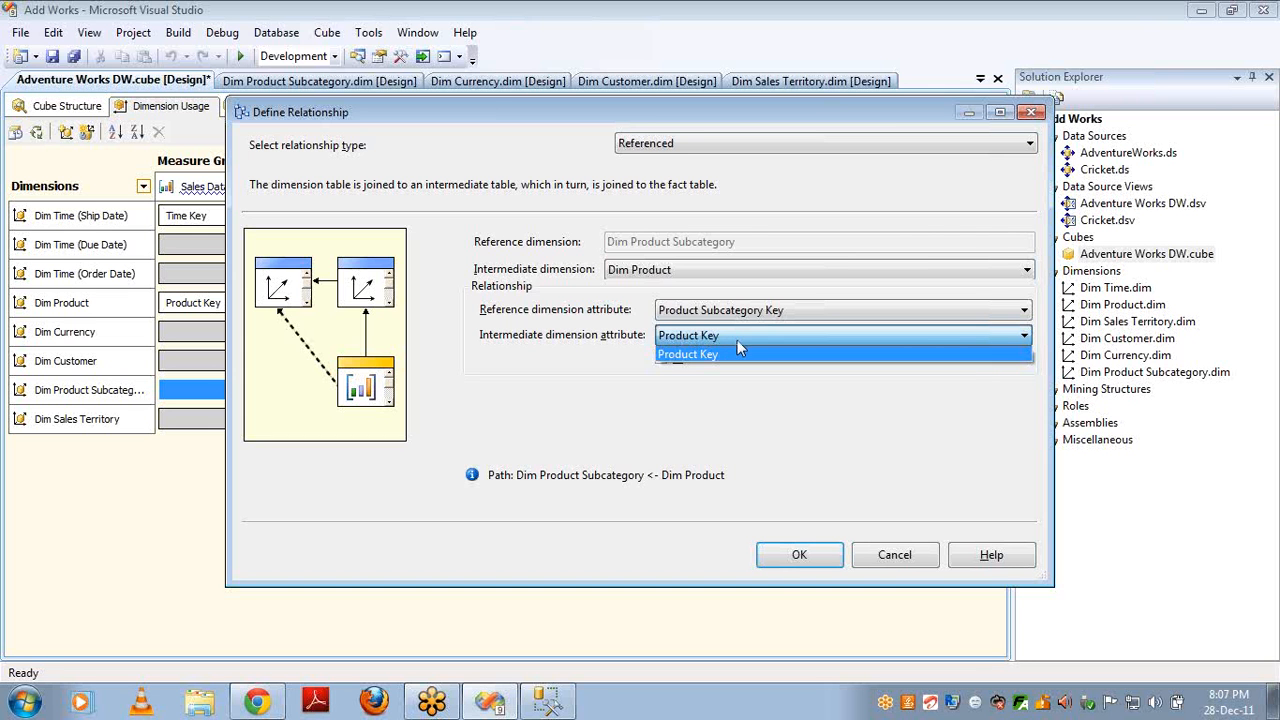
click(893, 556)
click(895, 560)
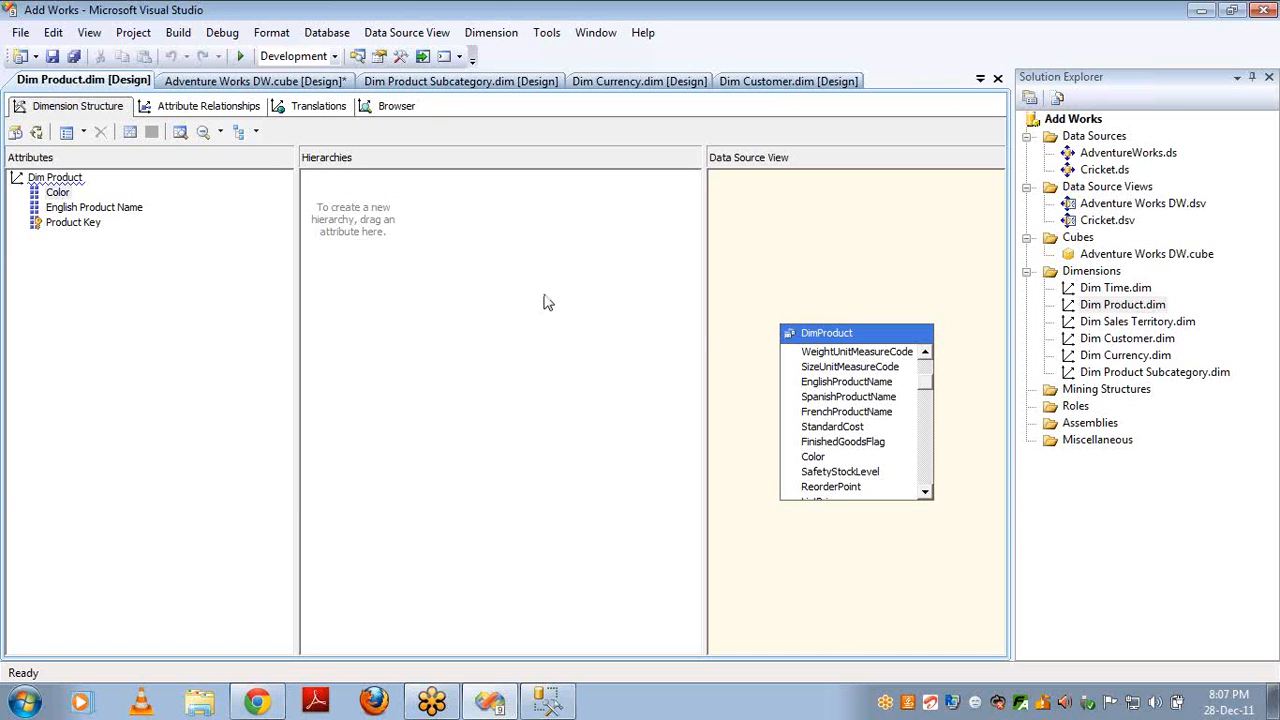
- In the Dim Product dimension, add the ProductSubcategoryKey column of the DimProduct table as an attribute
click(837, 358)
key(Up)
key(Up)
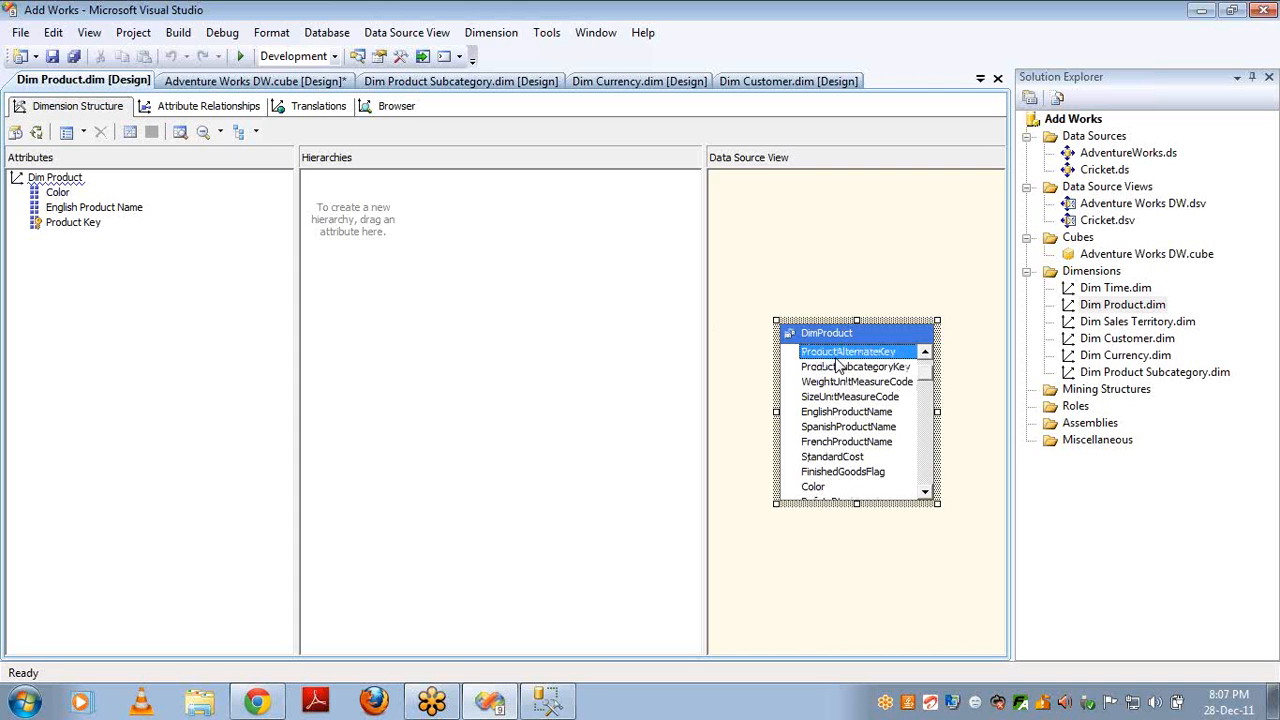
scroll(850, 400, up, 1)
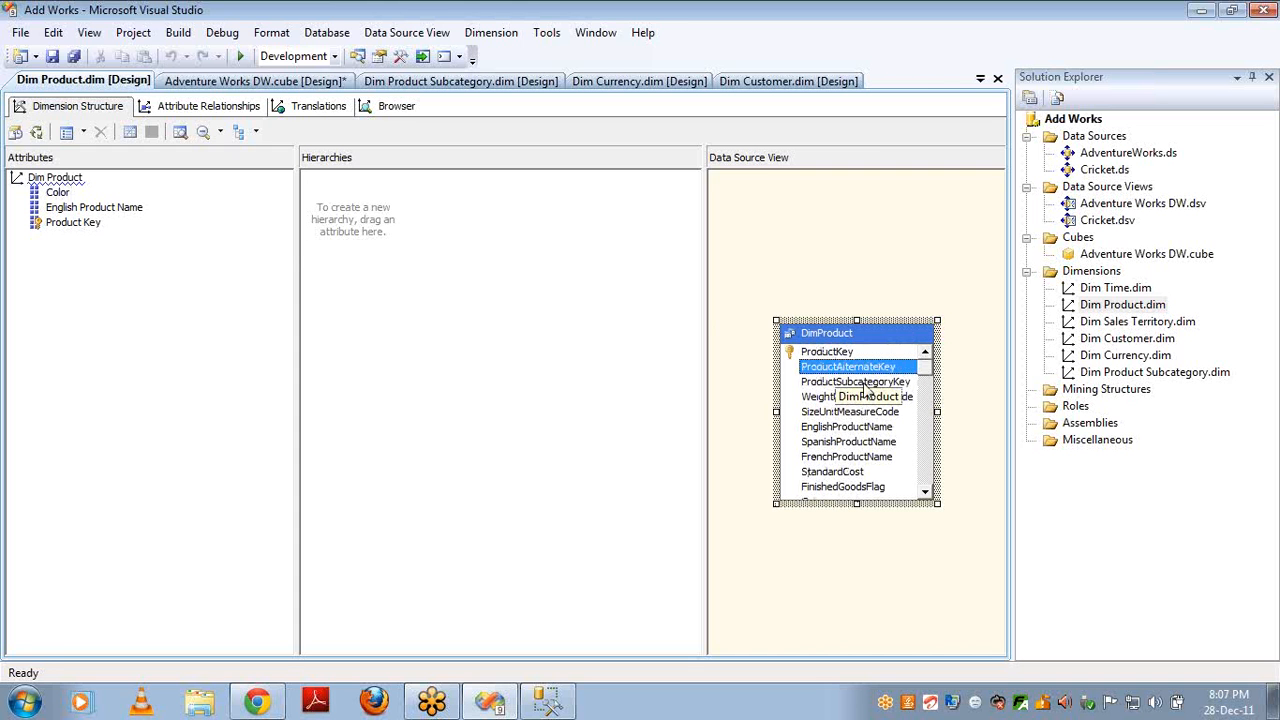
click(866, 386)
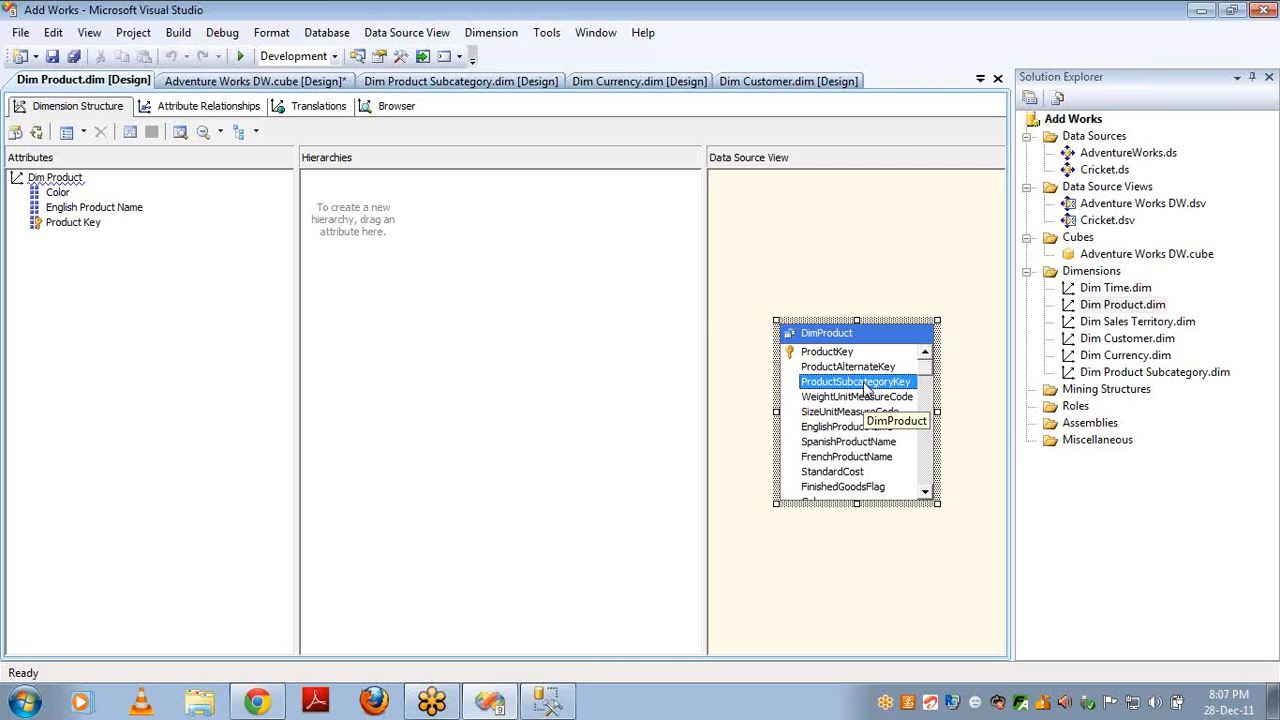
drag(866, 388, 129, 340)
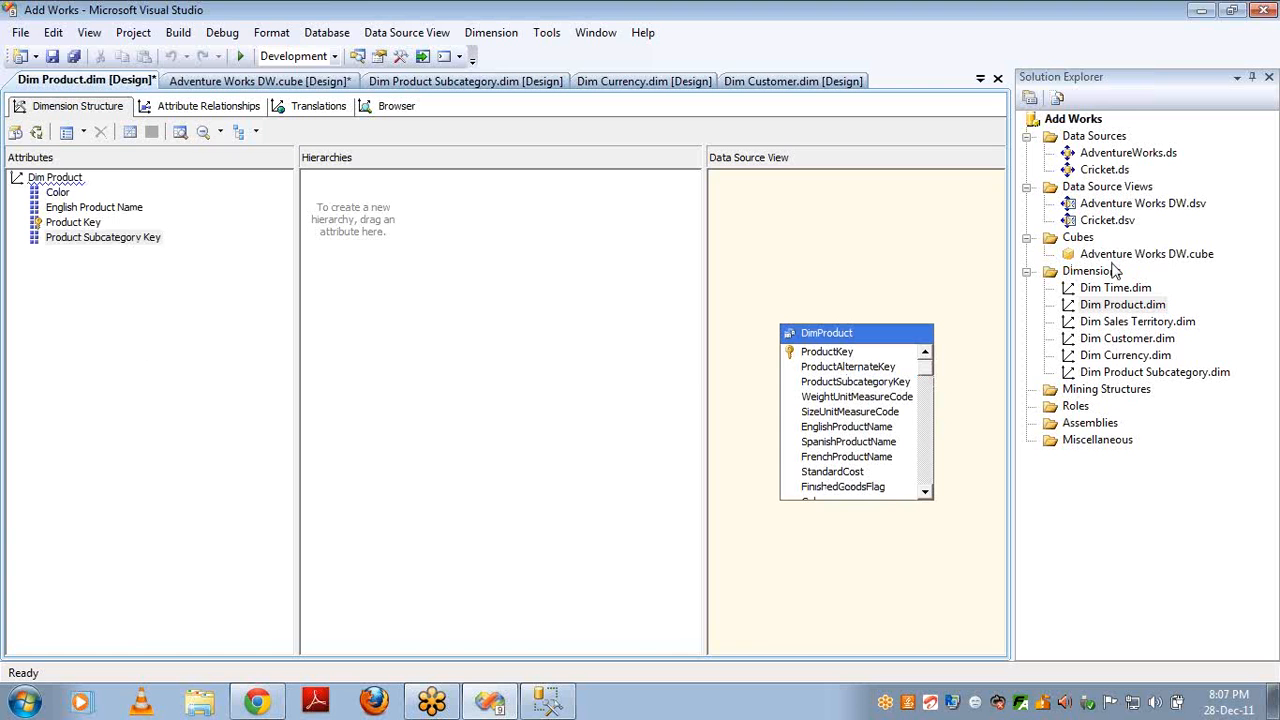
- In the Adventure Works DW cube, set a Referenced relationship from Dim Product Subcategory to Sales Data with Dim Product as intermediate dimension
double_click(1116, 256)
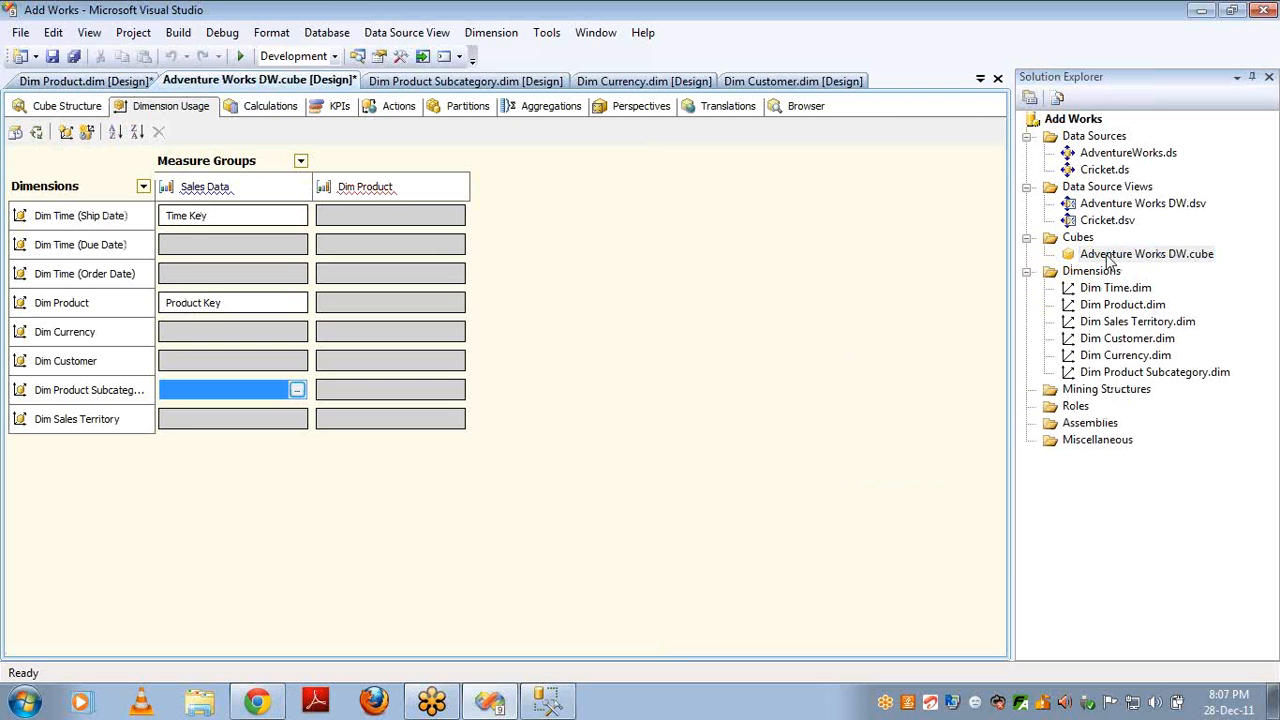
click(297, 391)
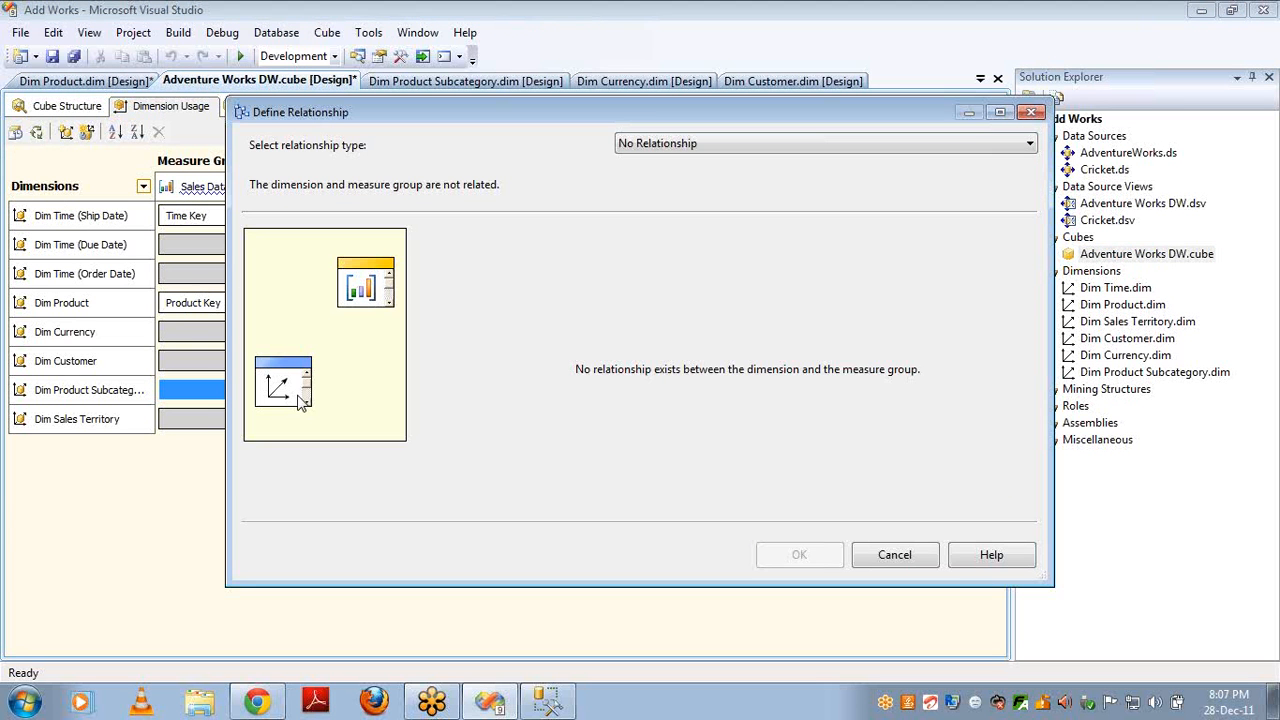
key(Down)
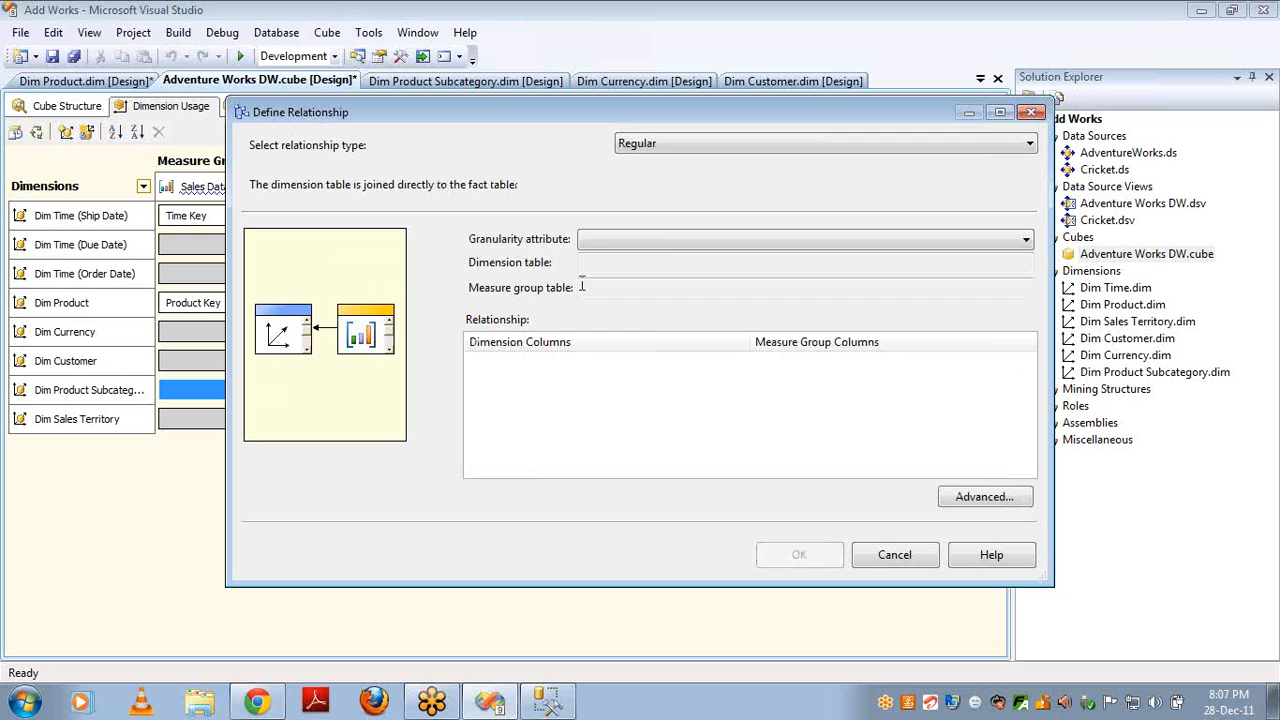
scroll(687, 148, down, 1)
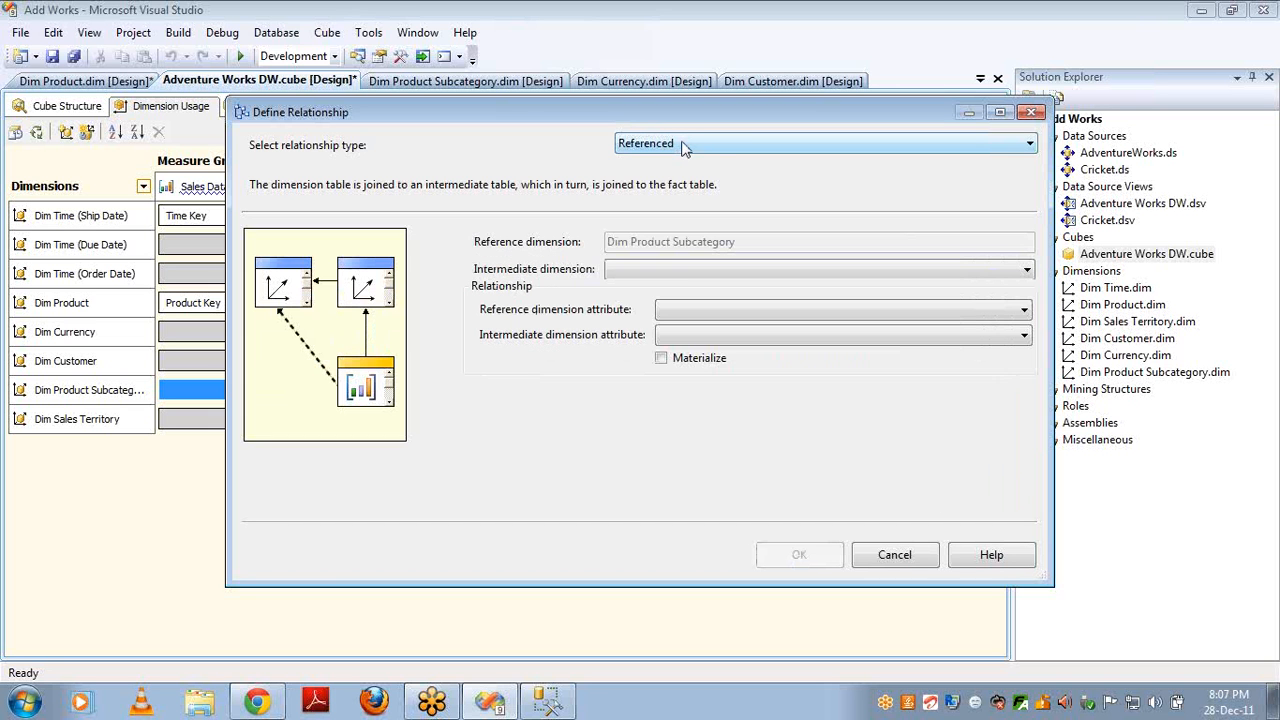
click(676, 268)
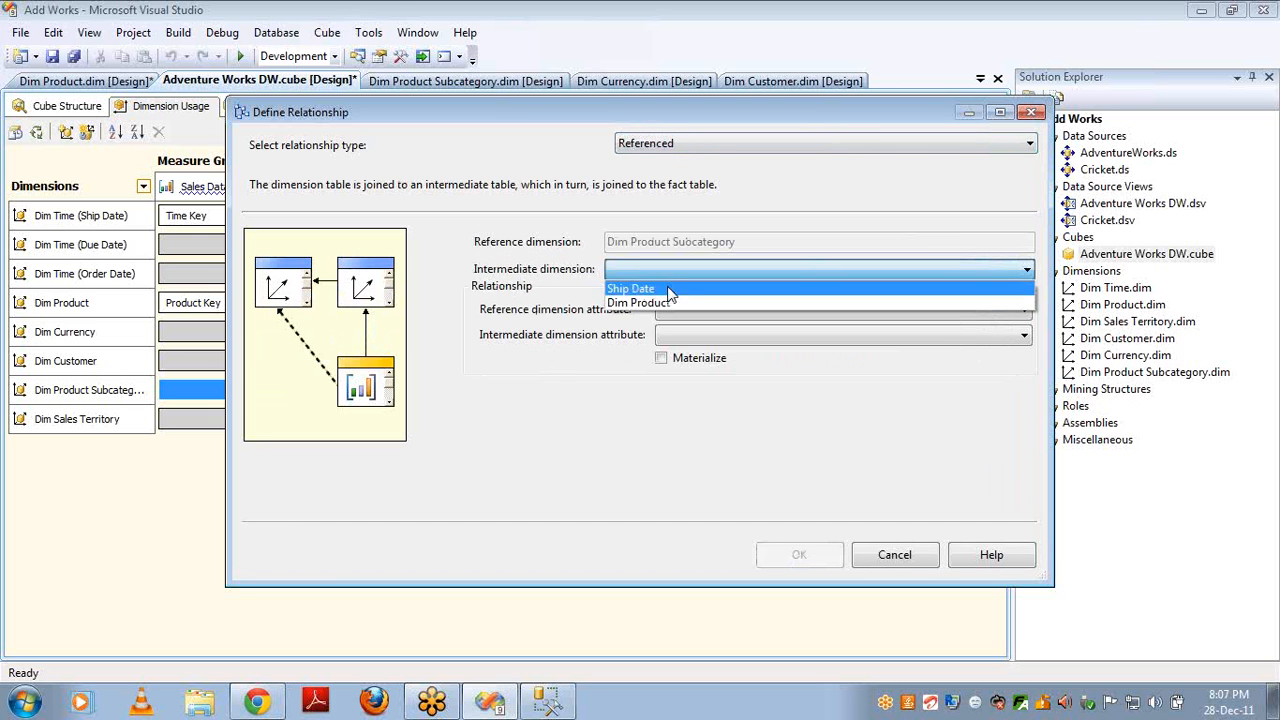
click(665, 308)
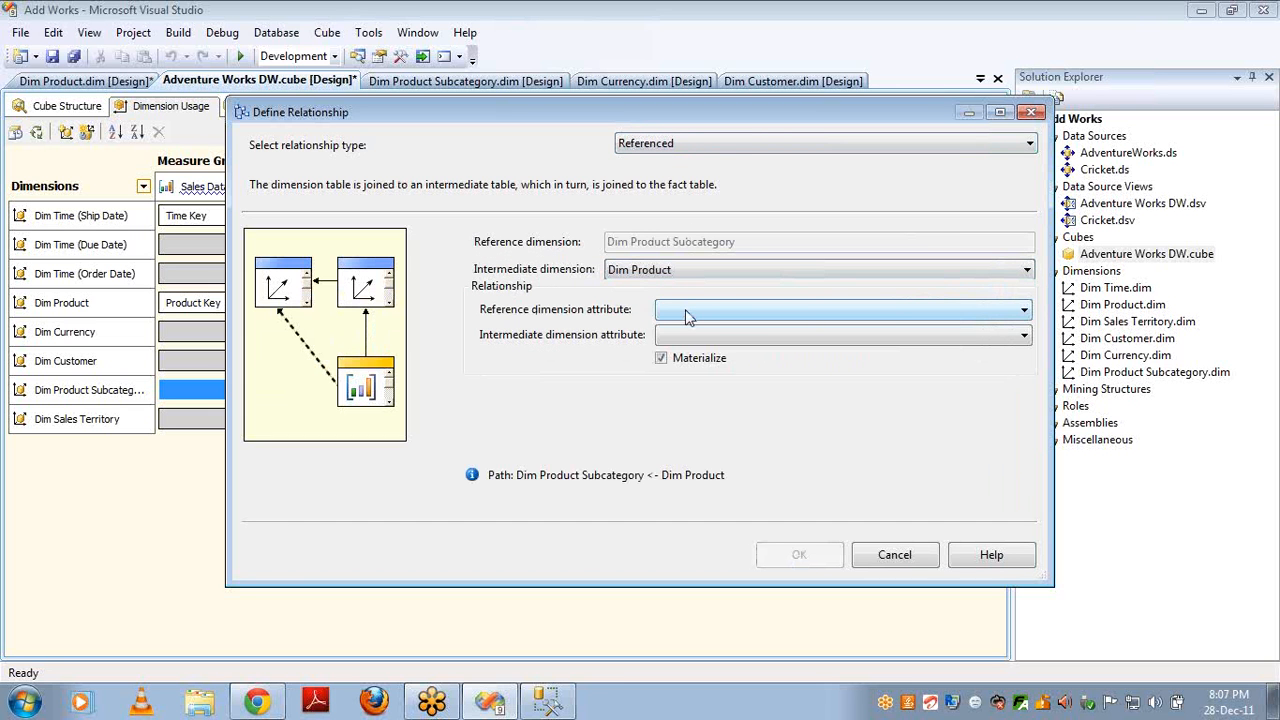
- Use Product Subcategory Key as both the reference and the intermediate dimension attribute, and accept the relationship
click(686, 310)
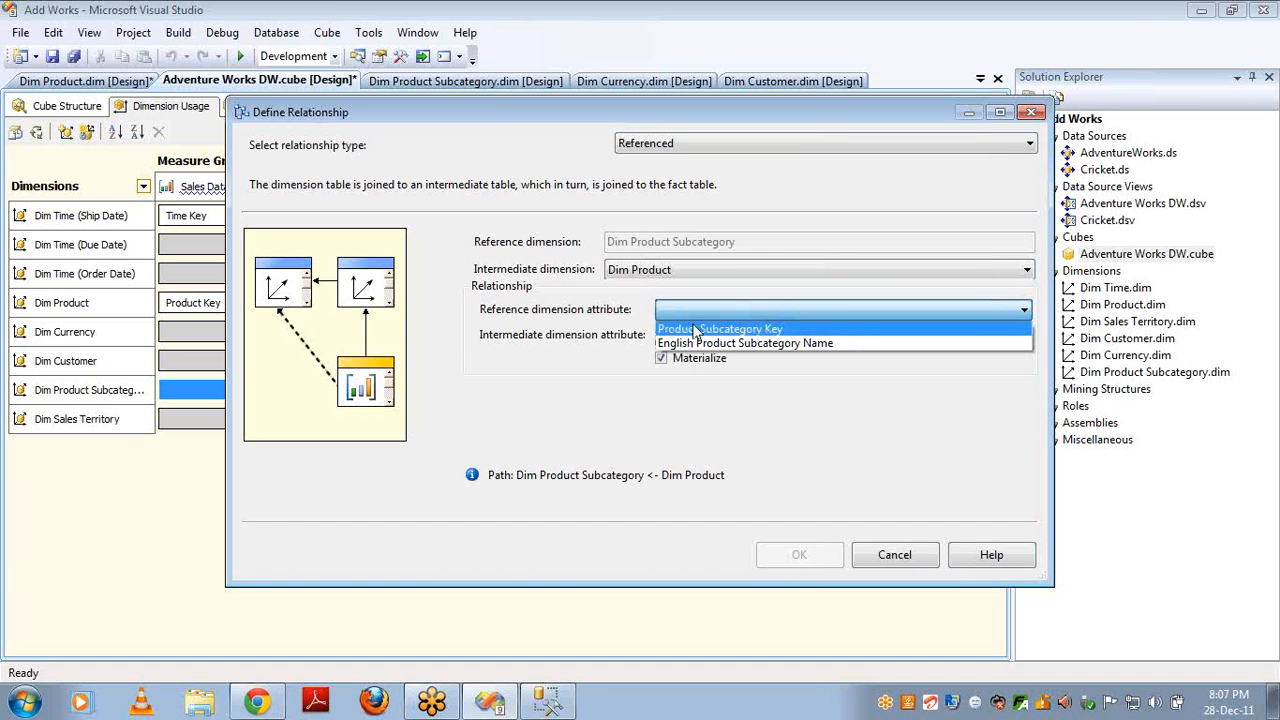
click(695, 330)
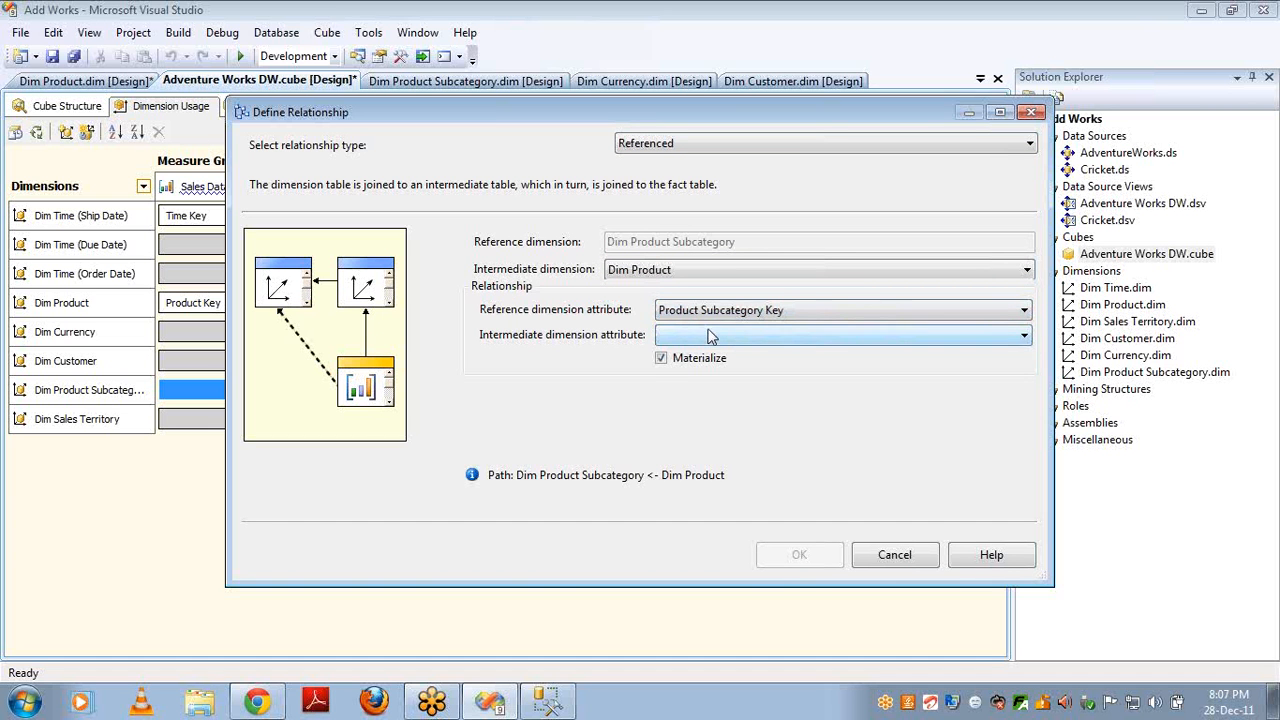
click(708, 336)
click(714, 369)
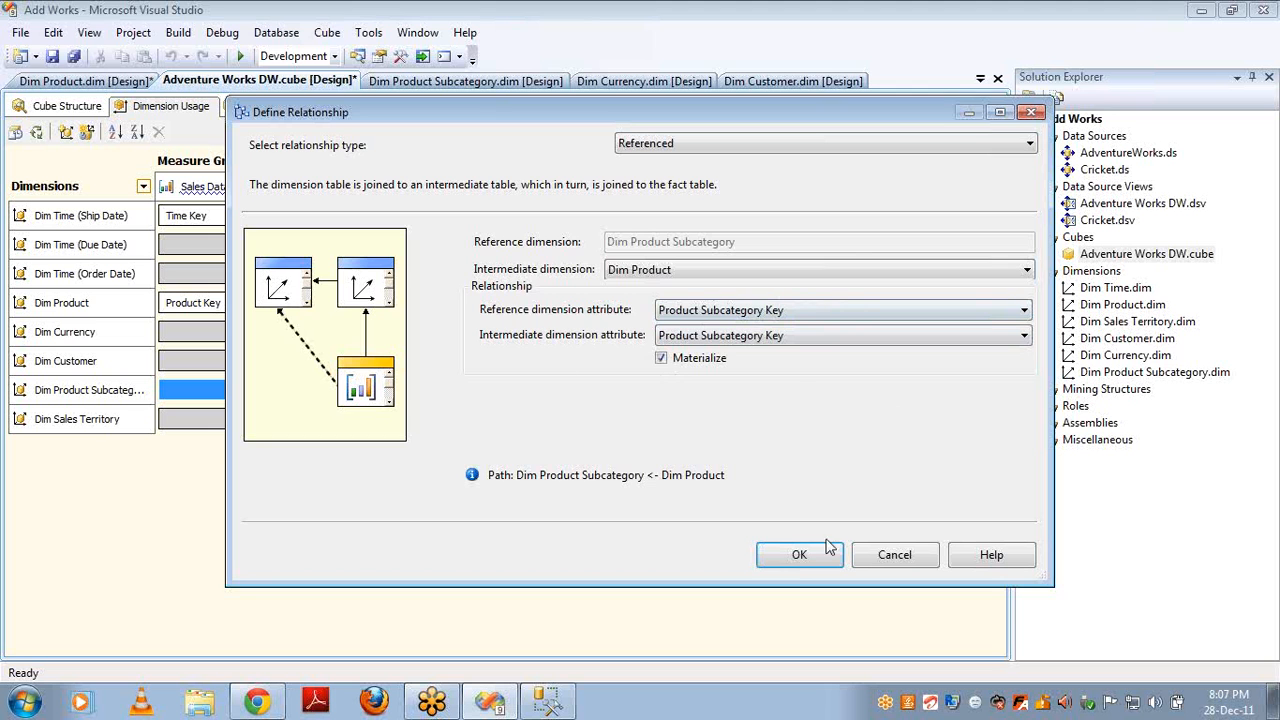
click(795, 566)
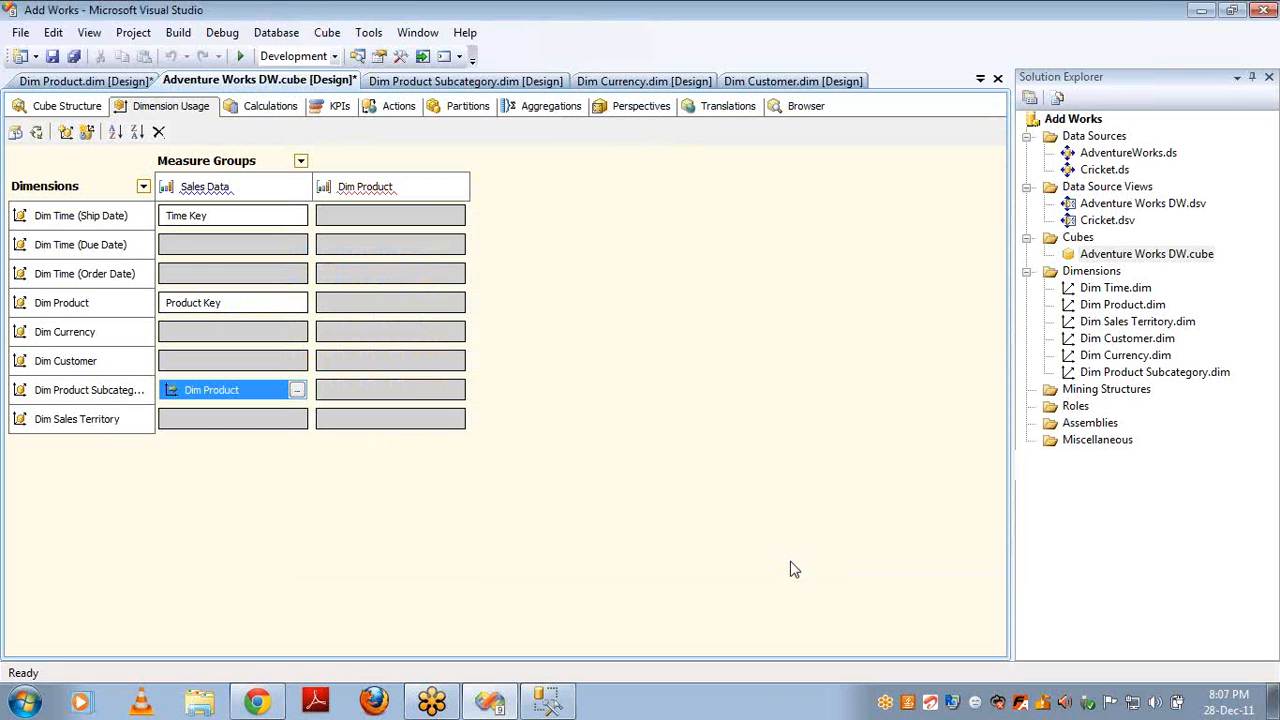
- Review how Dim Product and Dim Product Subcategory relate to the Sales Data measure group
click(212, 419)
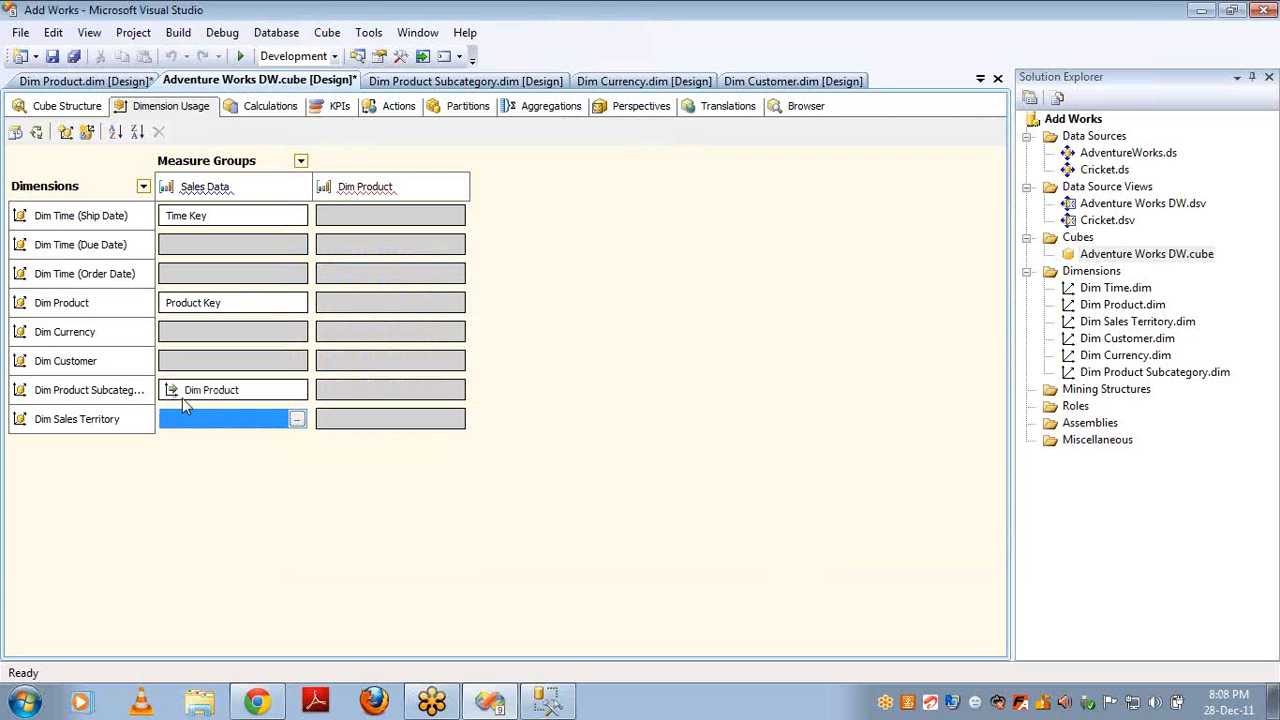
mouse_move(200, 393)
mouse_move(178, 313)
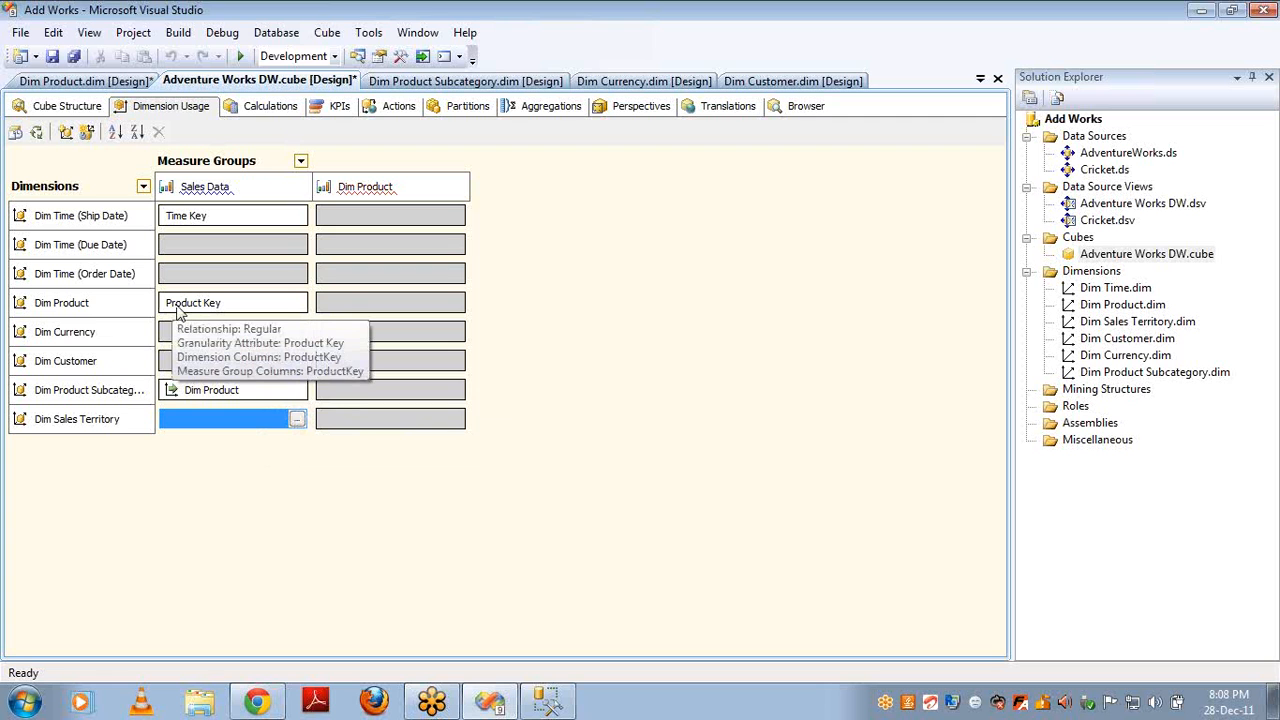
click(102, 390)
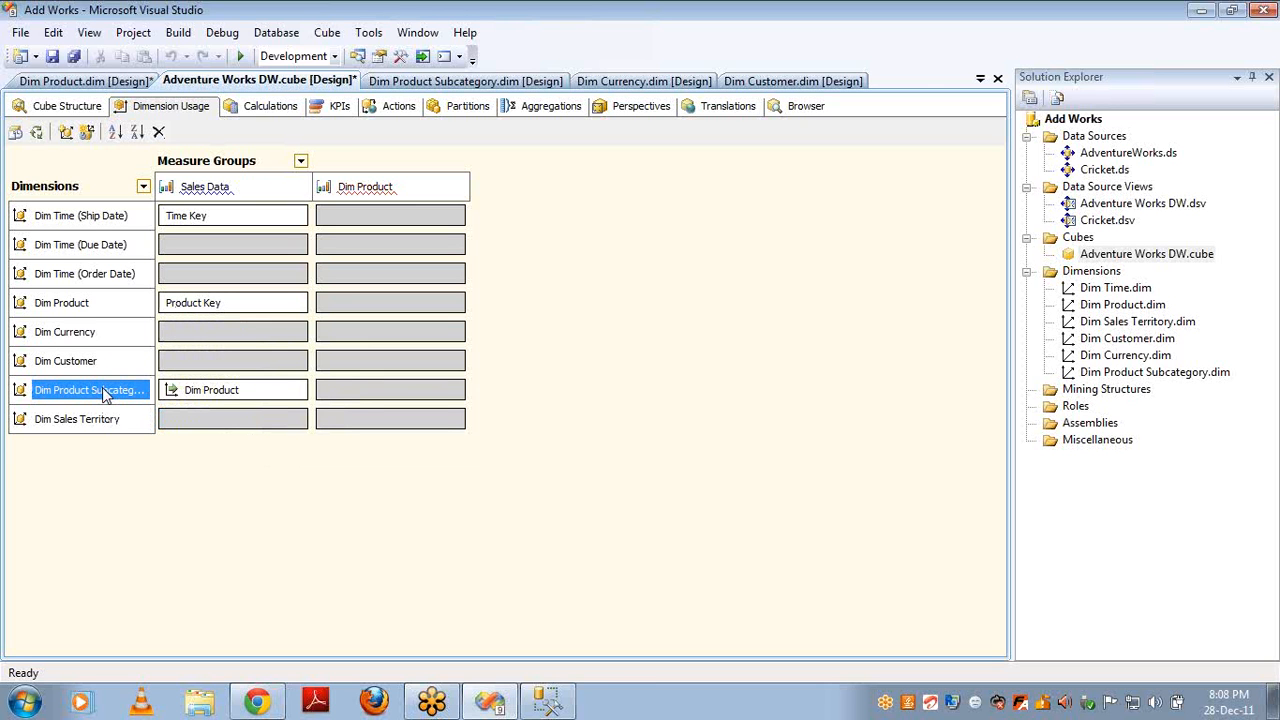
click(222, 192)
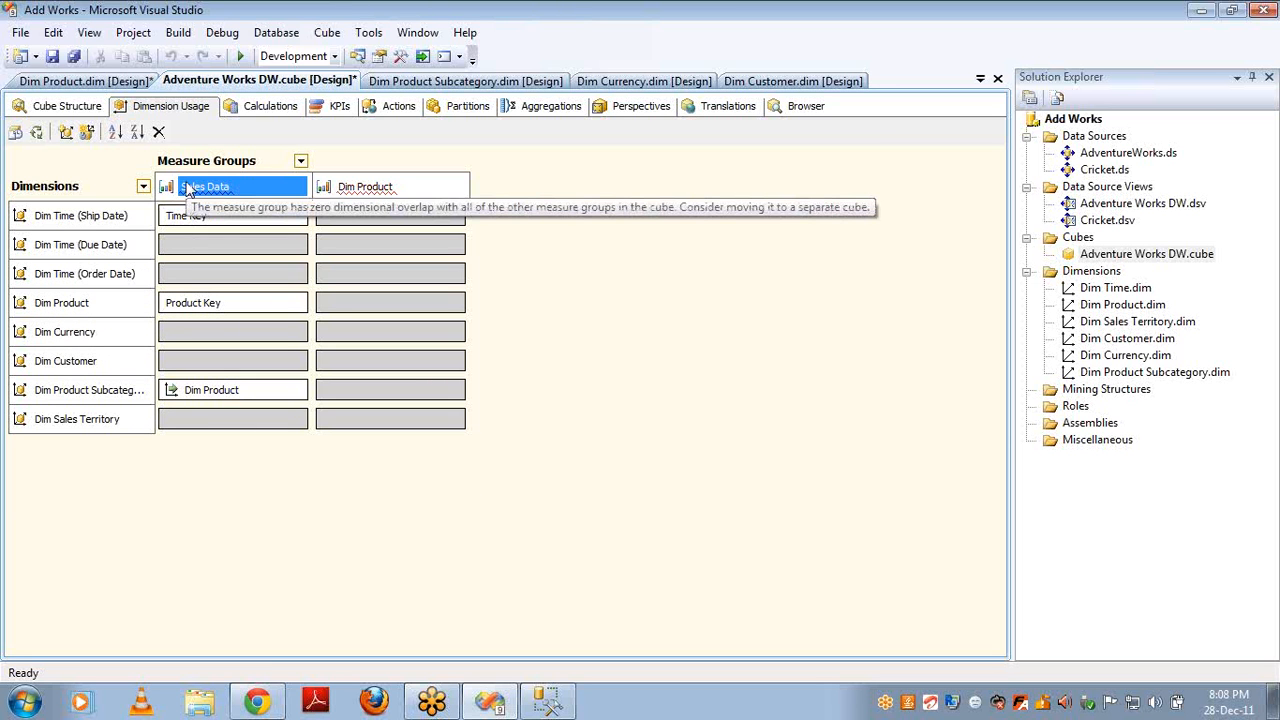
- Switch to Management Studio and replace the asterisk in the query with EnglishProductSubcategoryName and SUM(salesamount)
key(alt+Tab)
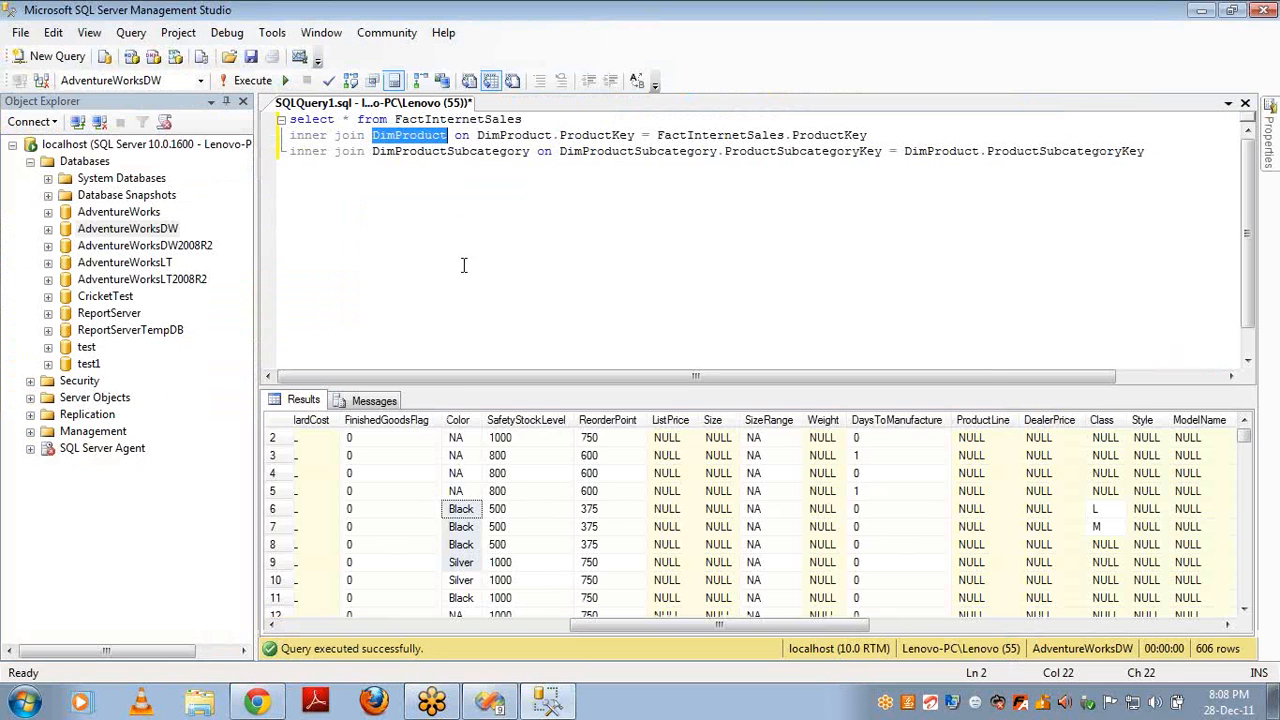
click(537, 167)
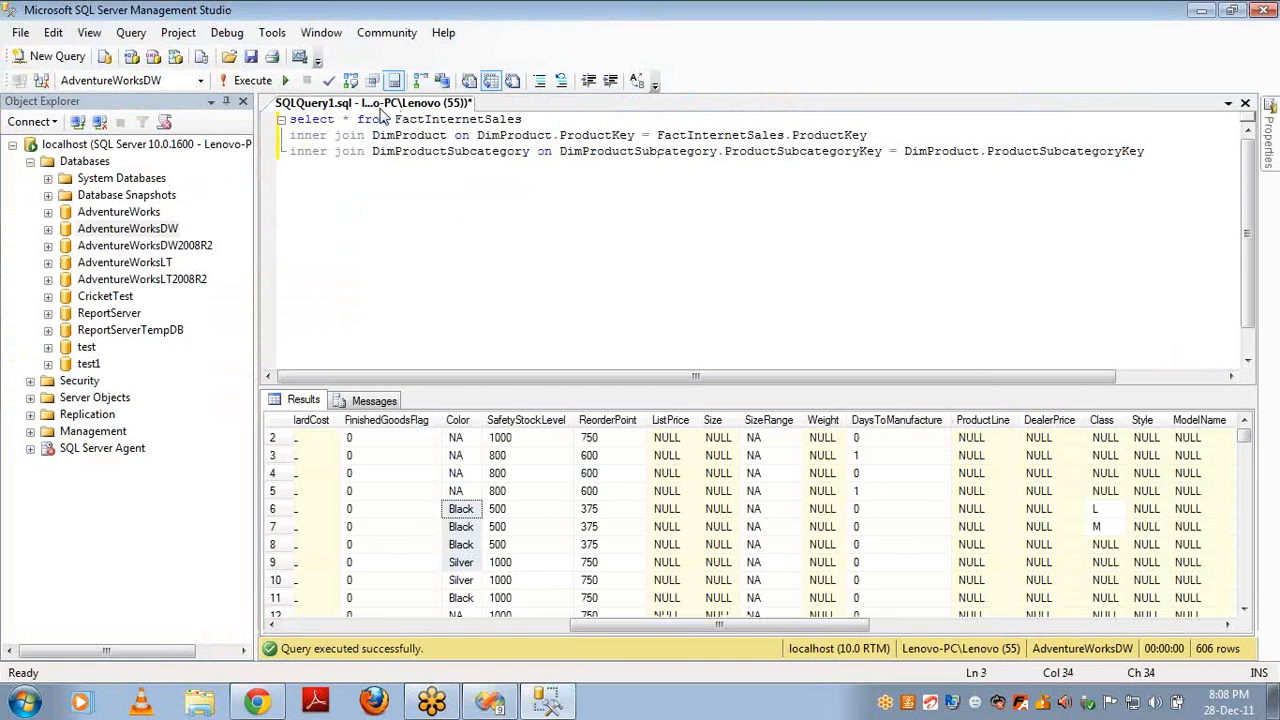
click(350, 119)
key(BackSpace)
text(en)
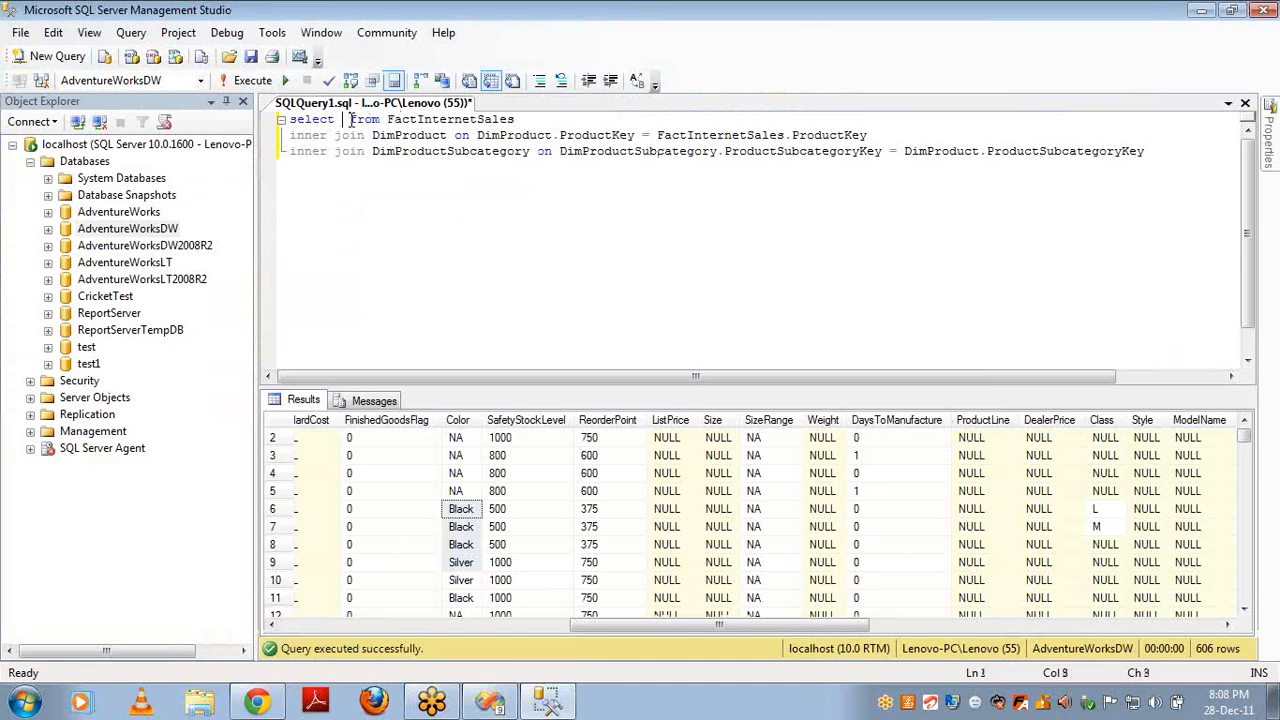
text(glish)
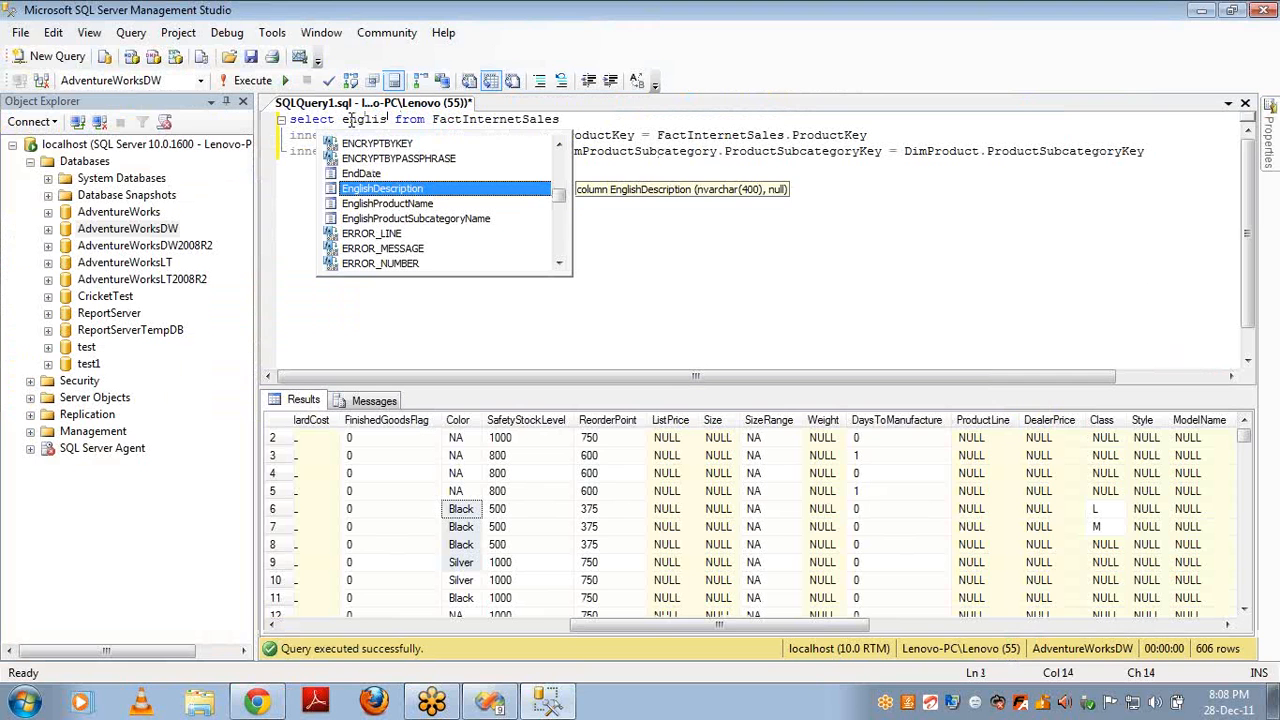
text(pro)
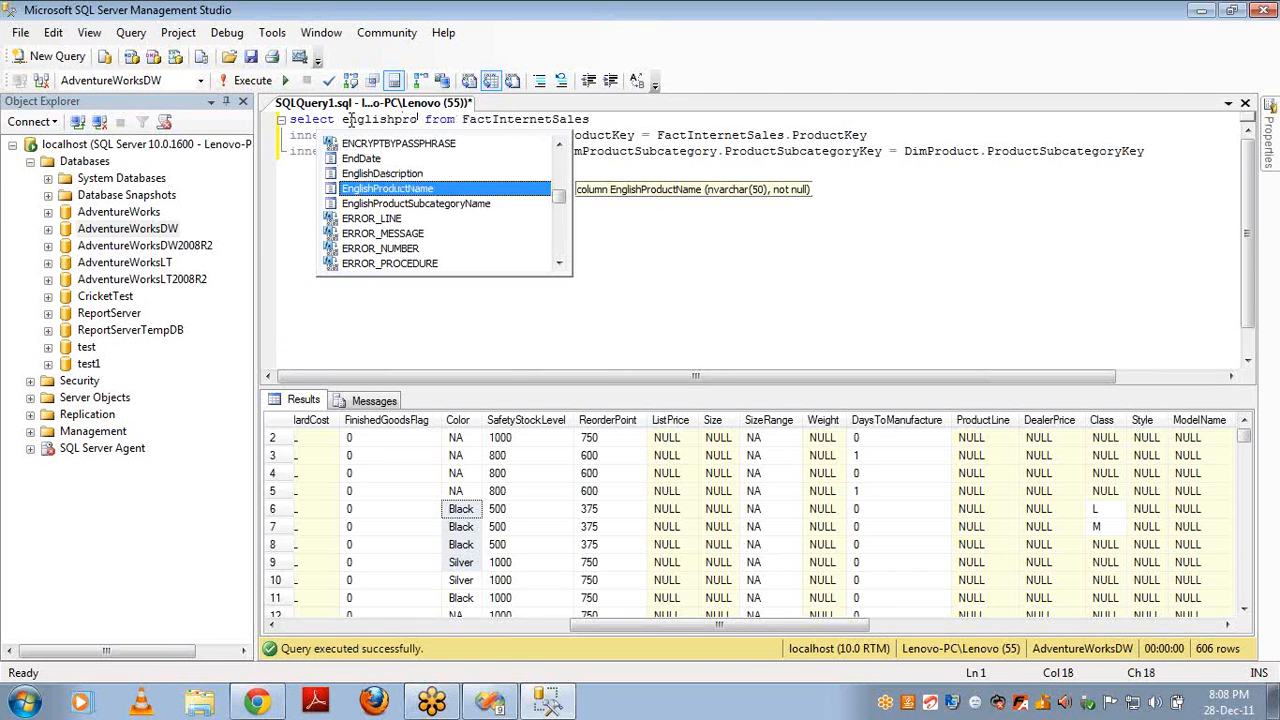
key(Down)
text(,sum)
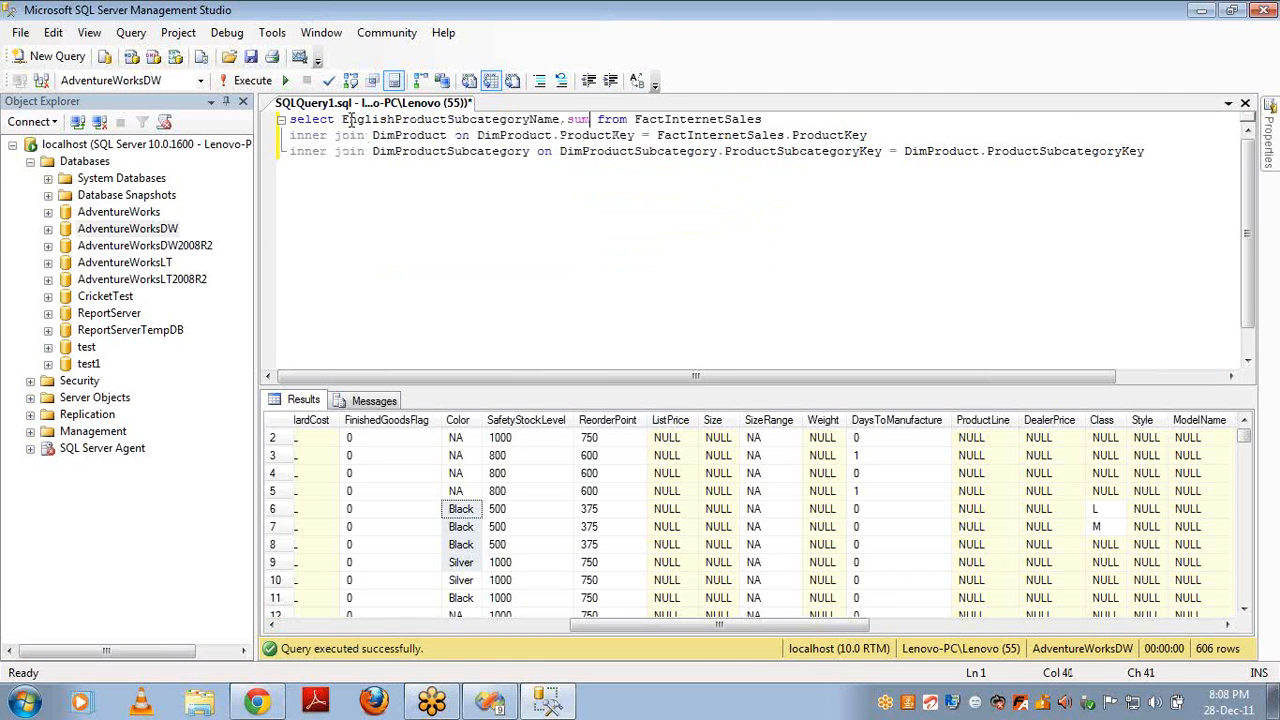
text((salesam)
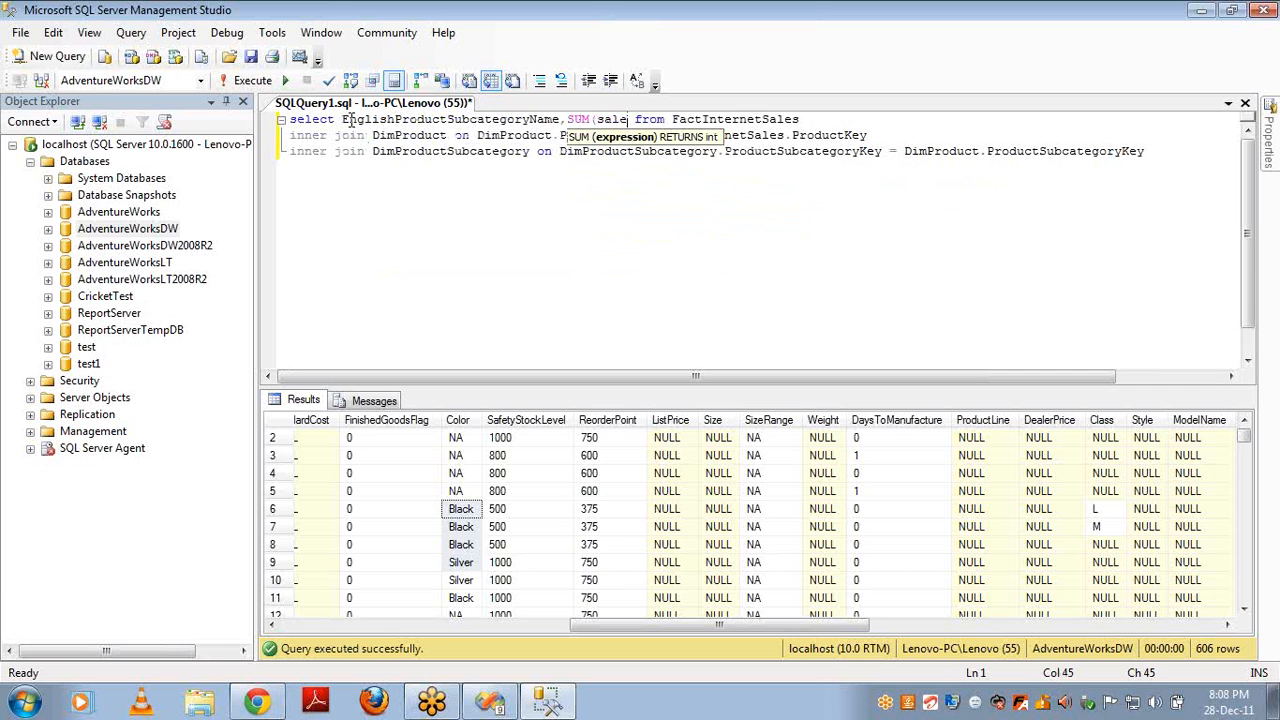
text(ount))
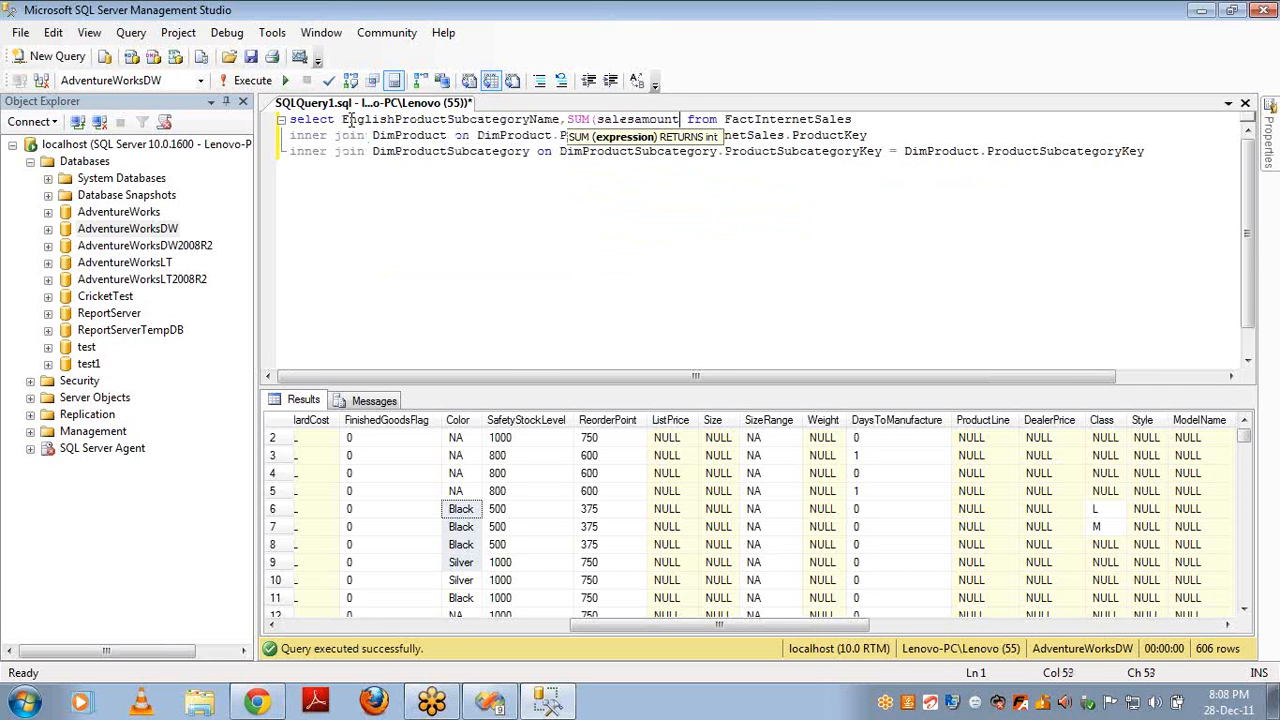
- Append a group by clause on EnglishProductSubcategoryName to the end of the query and execute it
key(ctrl+Left)
key(ctrl+Left)
key(ctrl+Left)
key(ctrl+Left)
key(ctrl+Left)
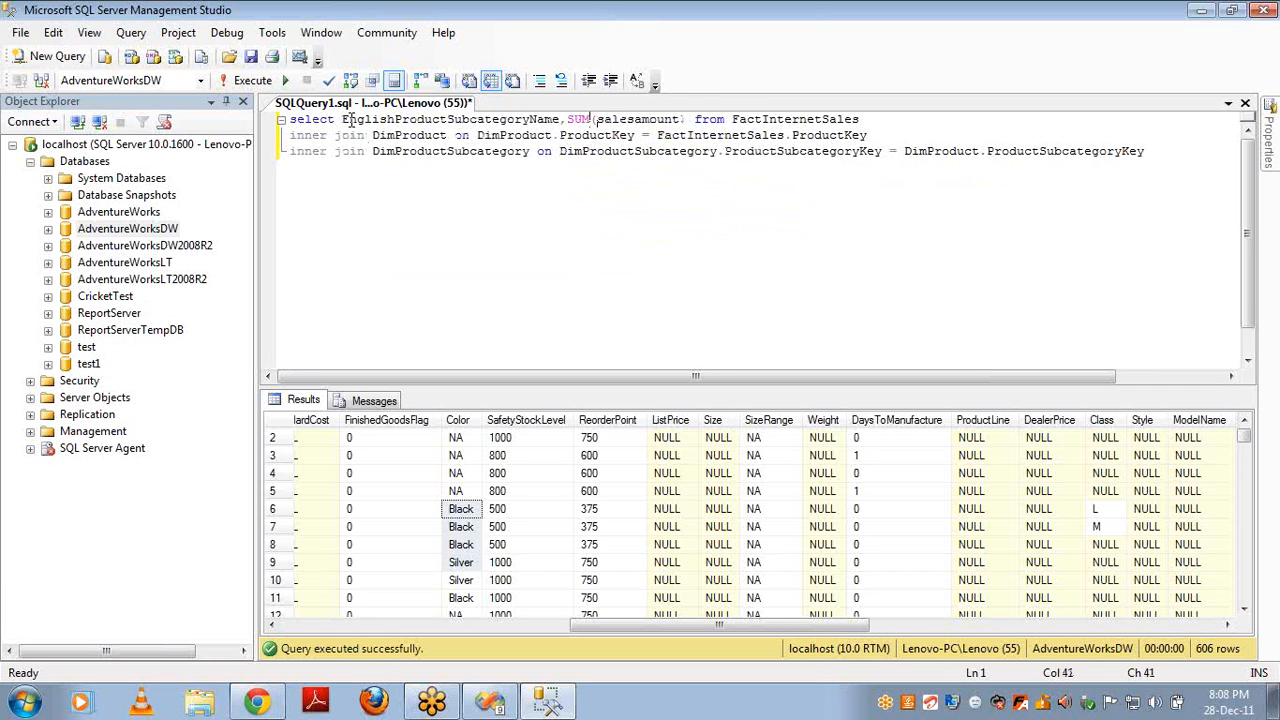
key(ctrl+shift+Left)
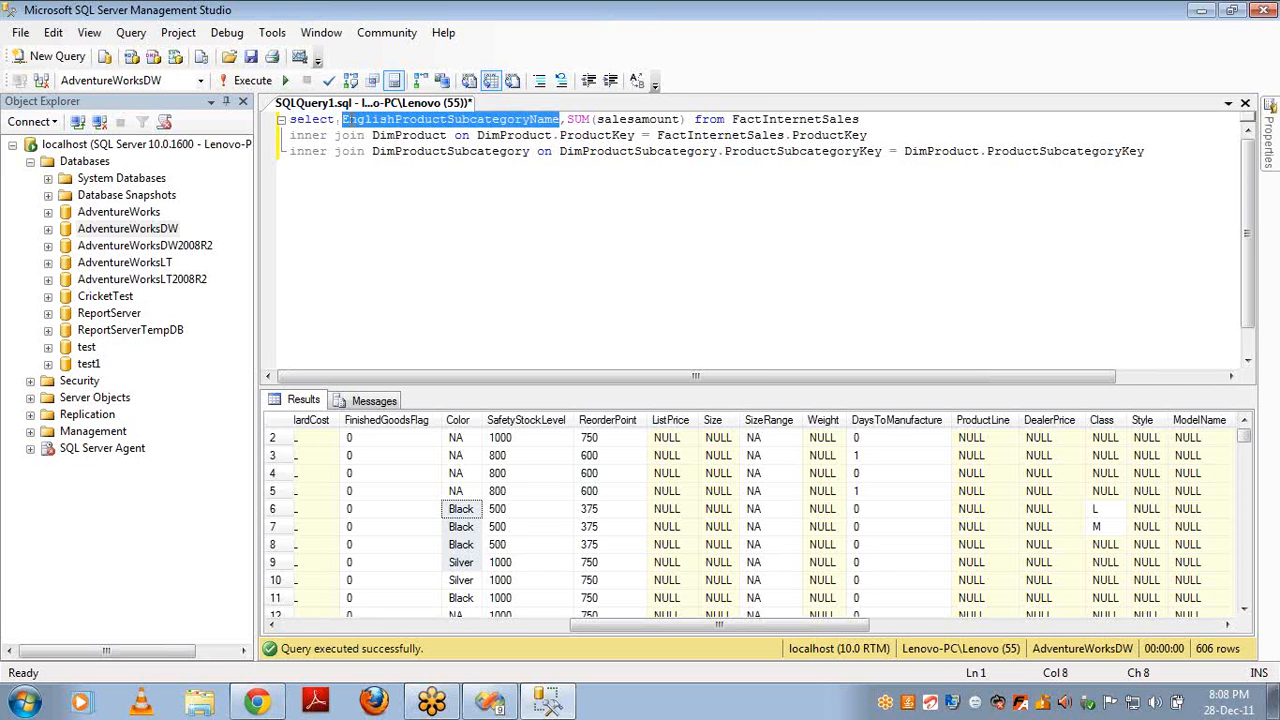
key(ctrl+End)
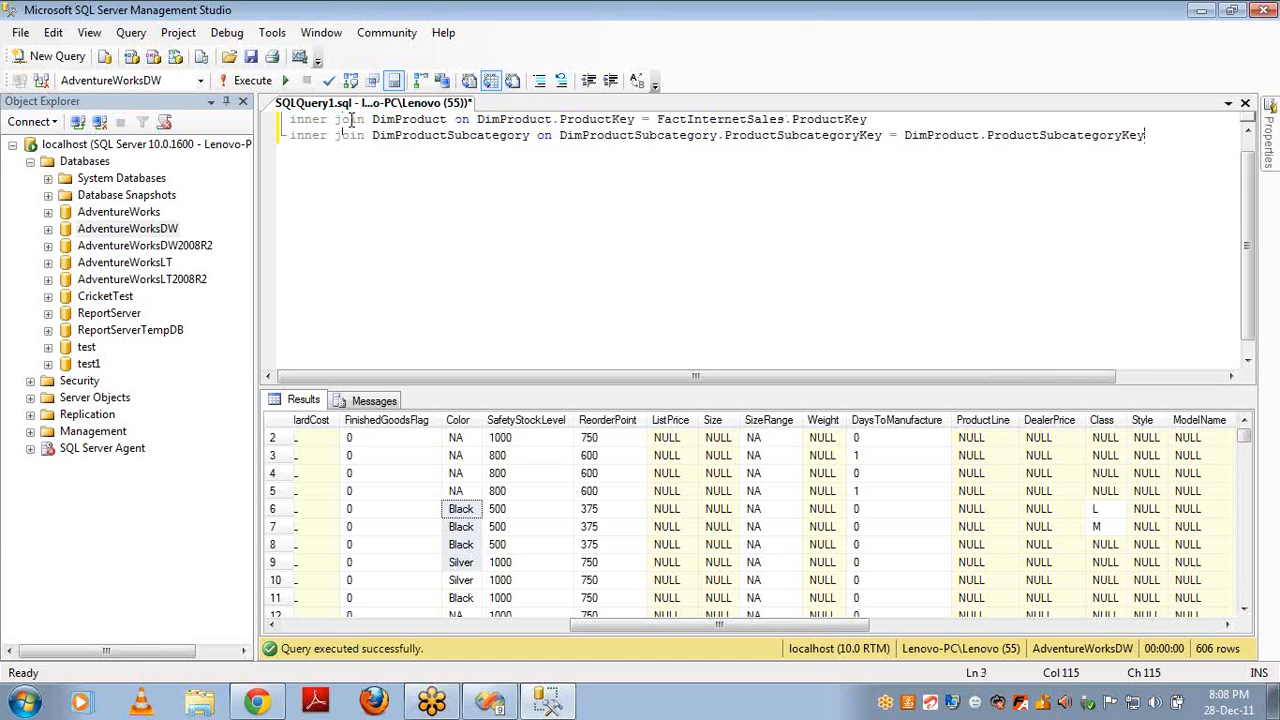
key(Return)
text(groupo)
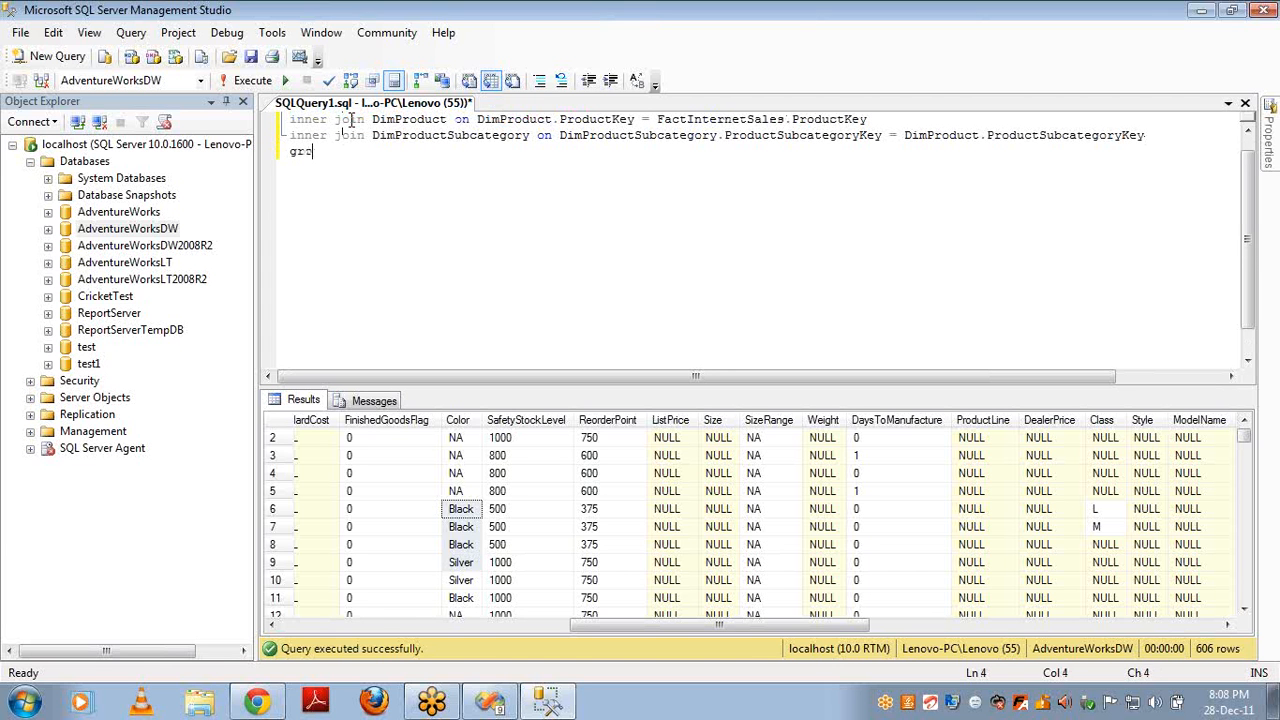
key(BackSpace)
key(BackSpace)
text(by EnglishProductSubcategoryName)
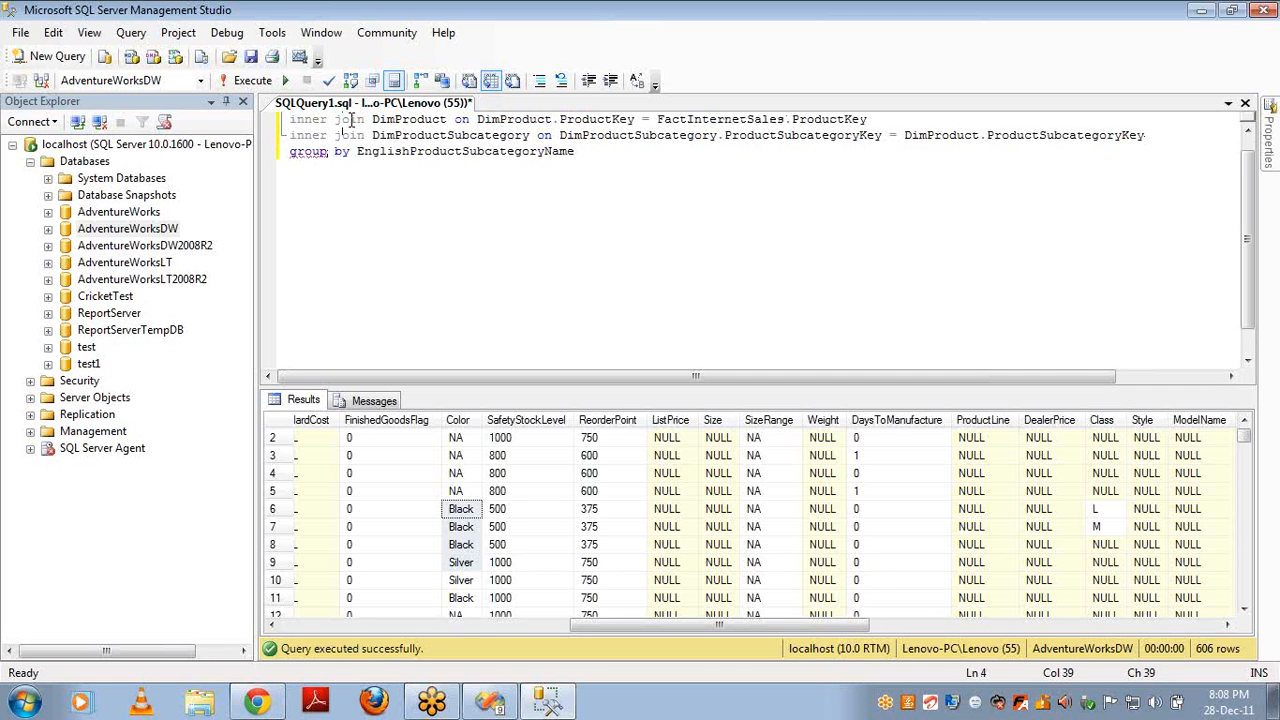
key(F5)
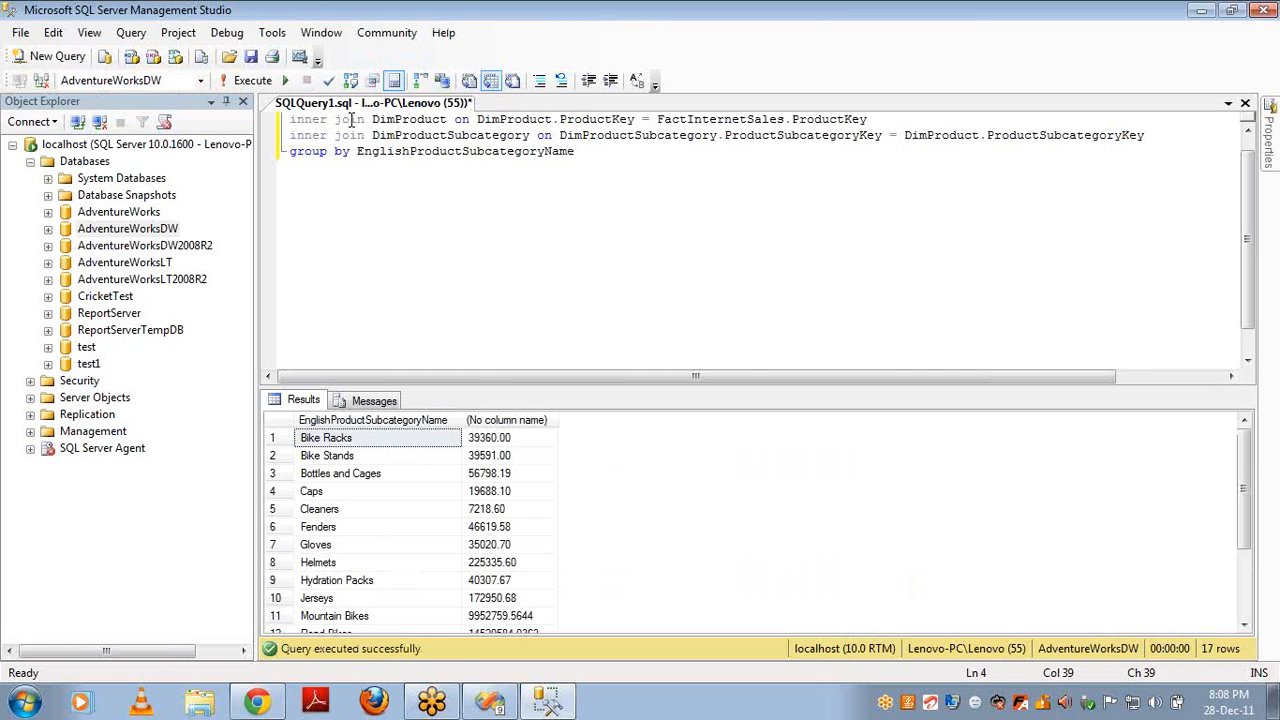
- Examine the query's subcategory name column and its DimProductSubcategory and DimProduct joins
click(340, 119)
key(Home)
key(Up)
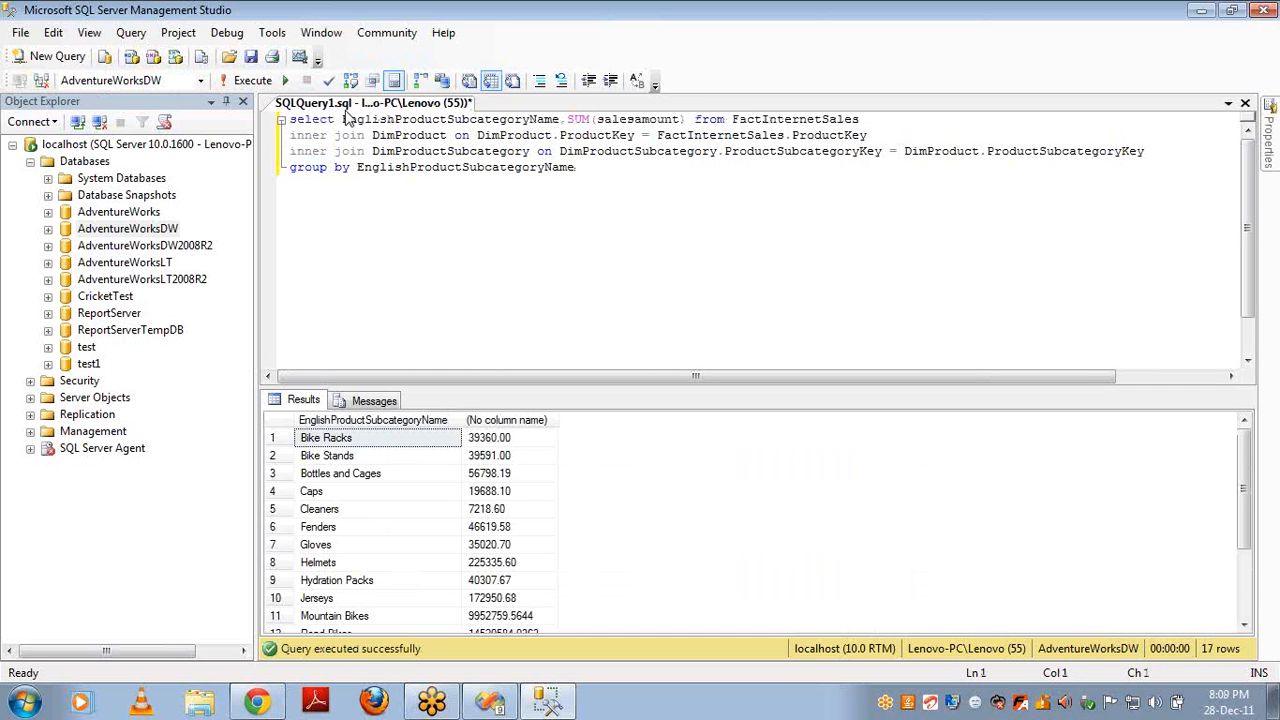
mouse_move(561, 119)
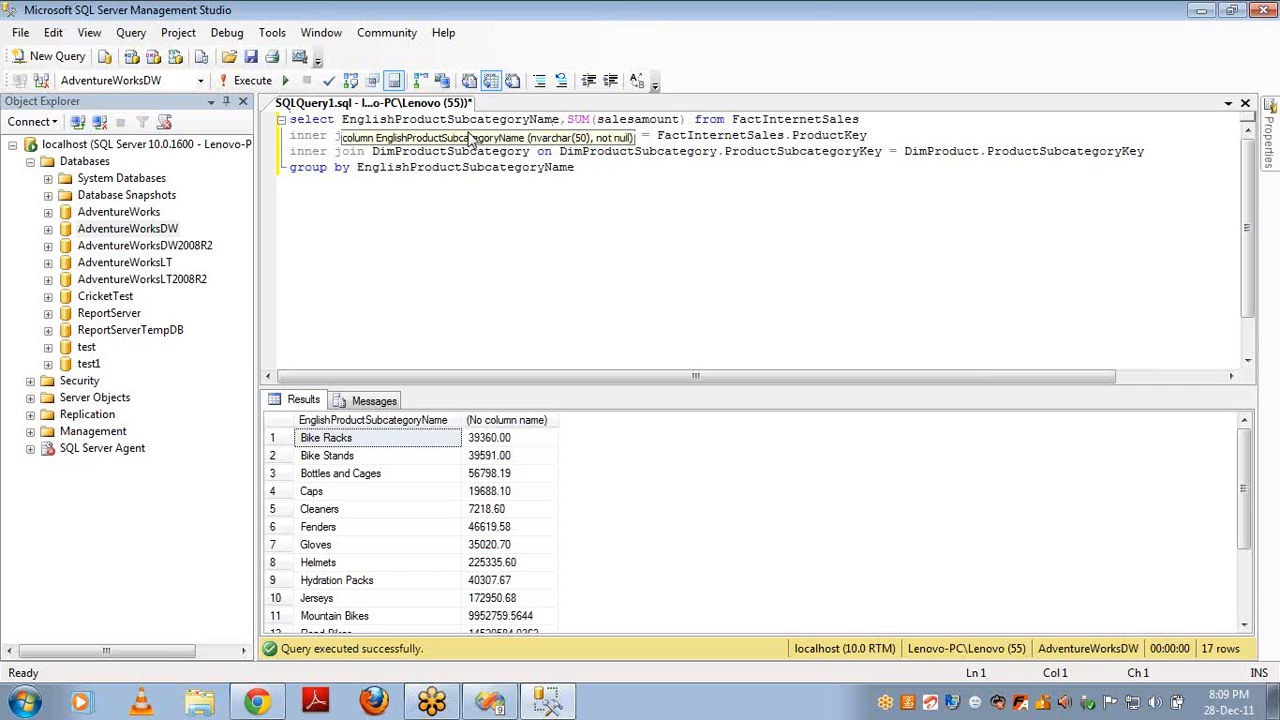
double_click(646, 151)
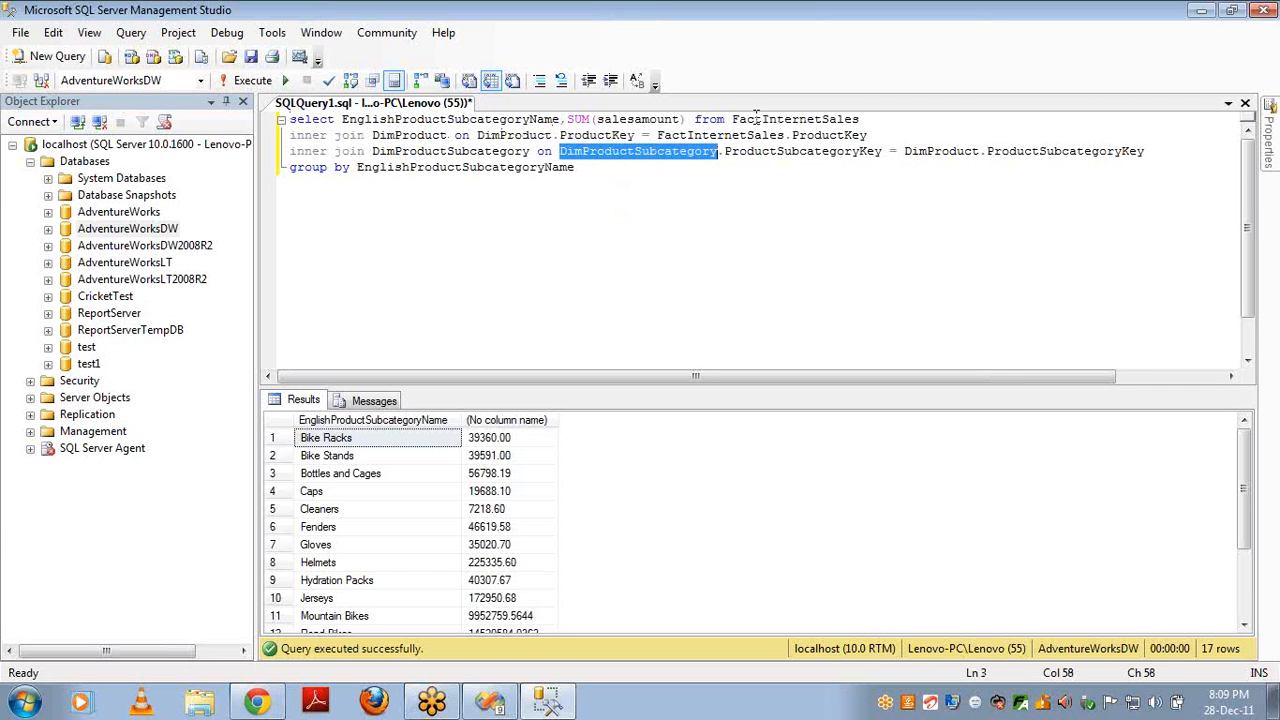
double_click(428, 136)
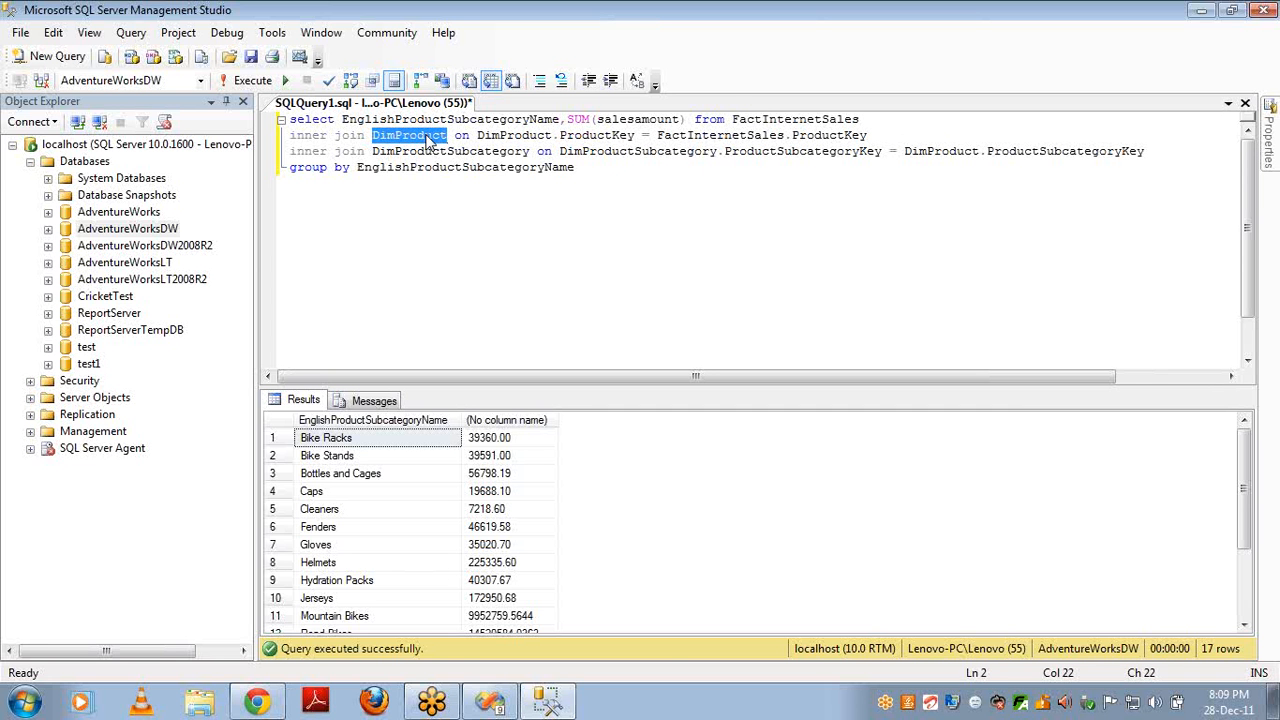
- Back in Visual Studio, turn off Materialize in the Dim Product Subcategory relationship to Sales Data and accept the definition
key(alt+Tab)
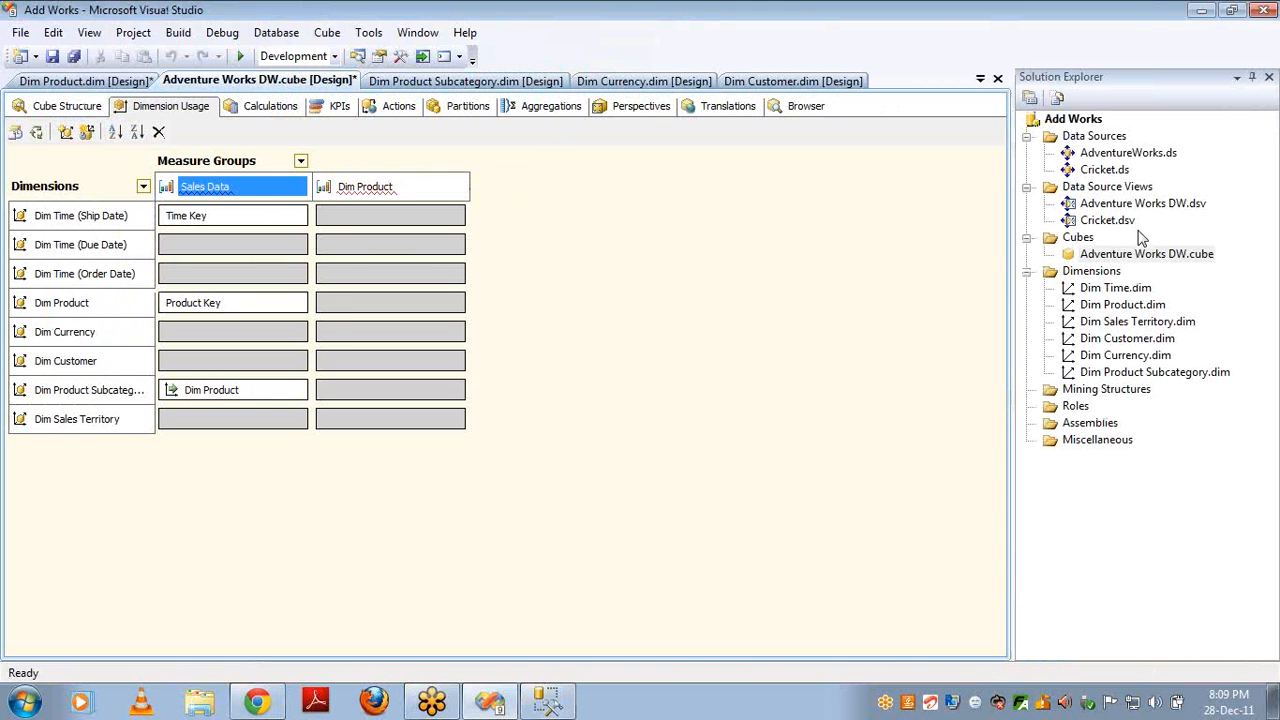
click(292, 398)
click(296, 391)
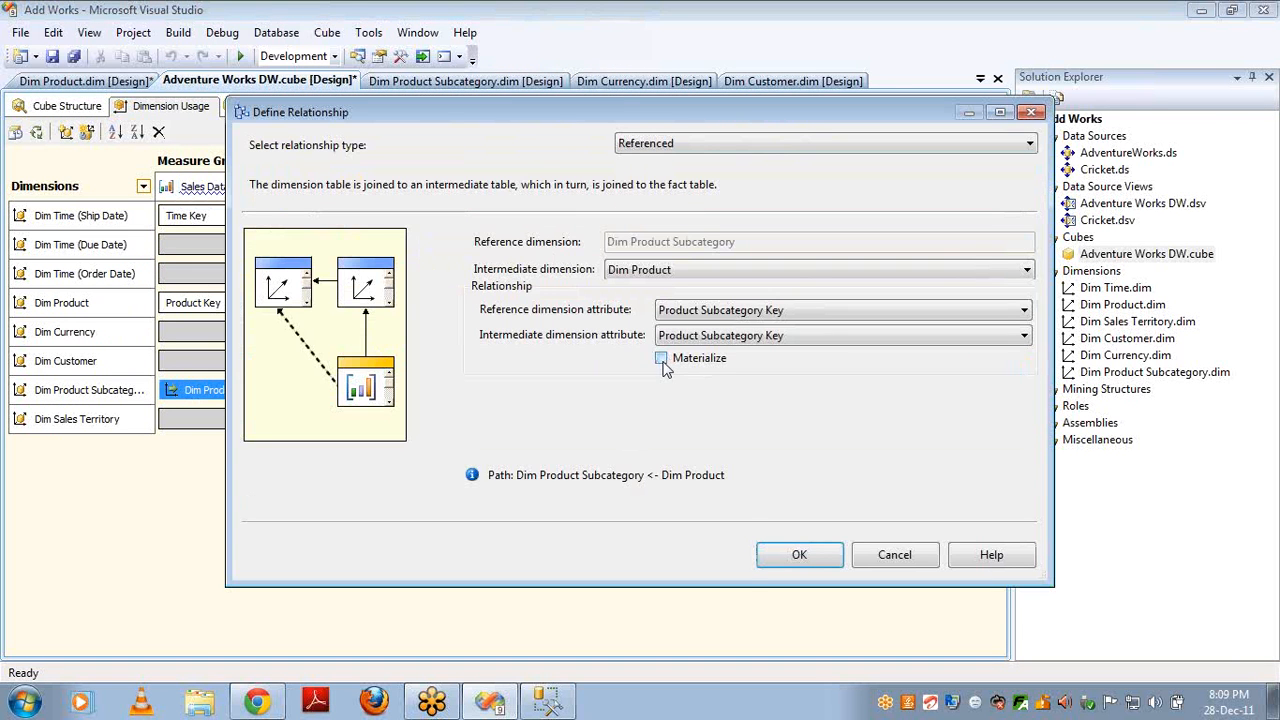
click(803, 555)
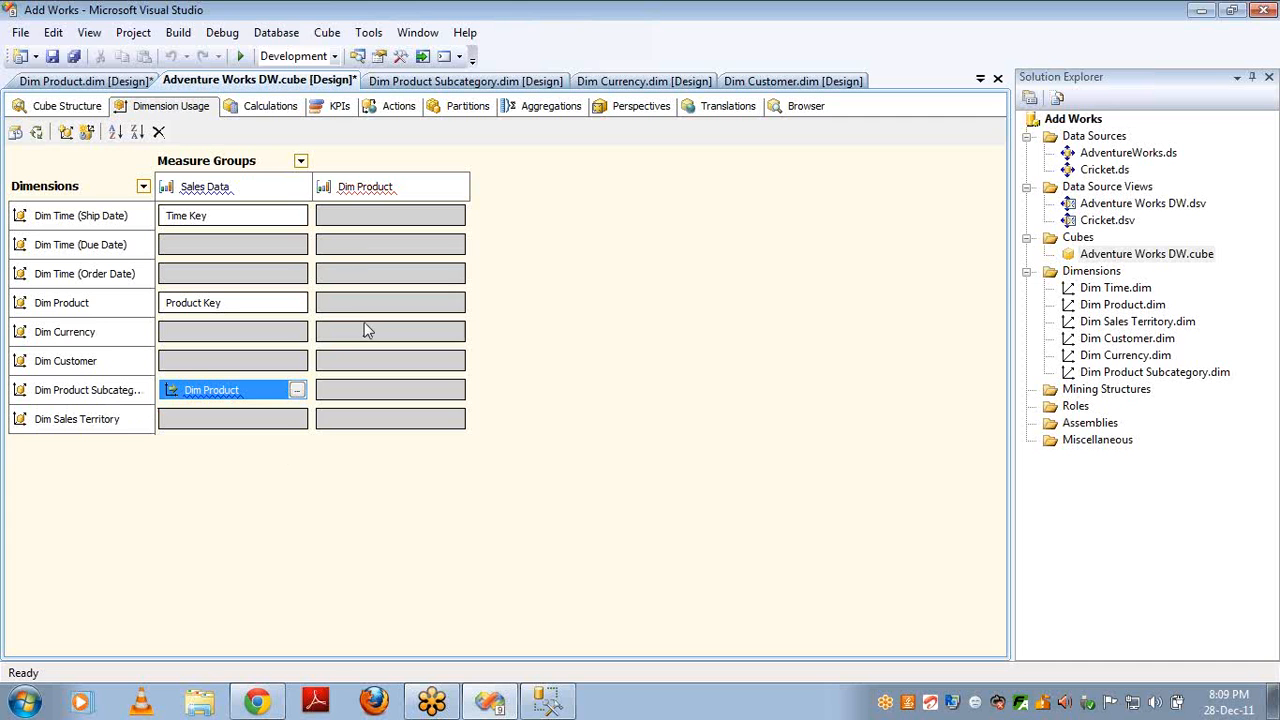
- Define a Fact relationship between the Dim Product dimension and the Dim Product measure group and accept it
click(368, 188)
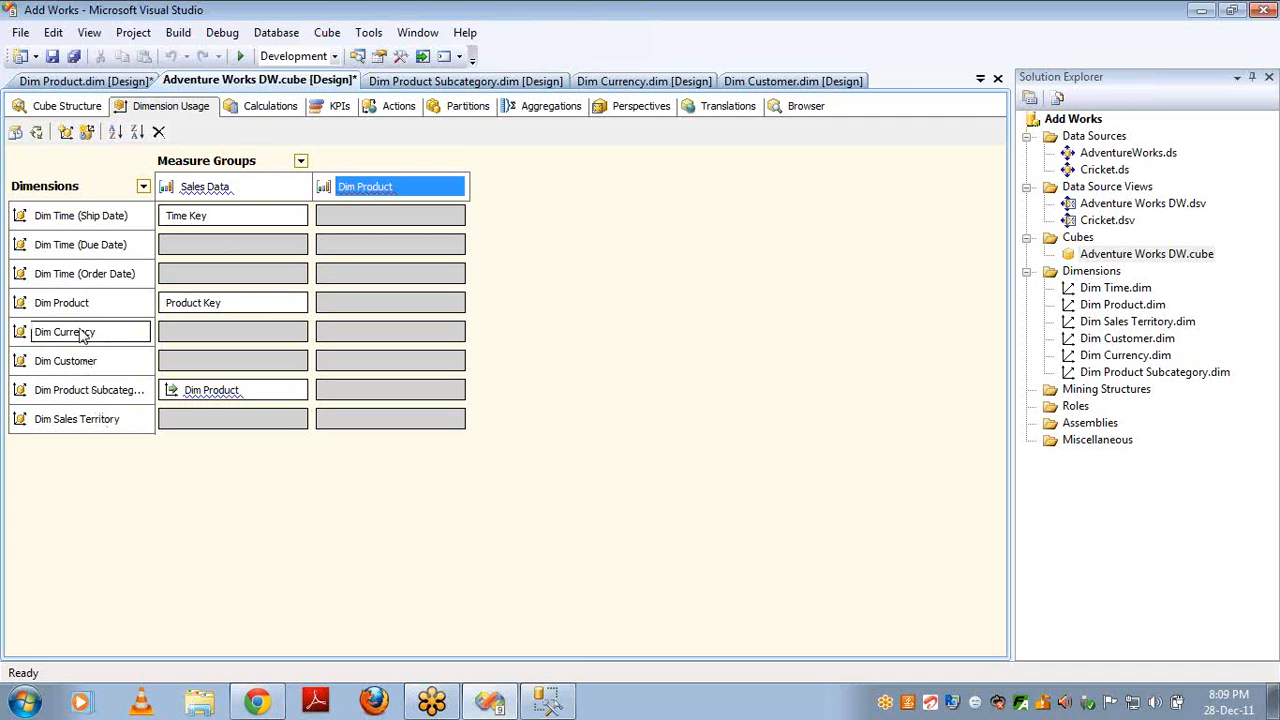
click(81, 307)
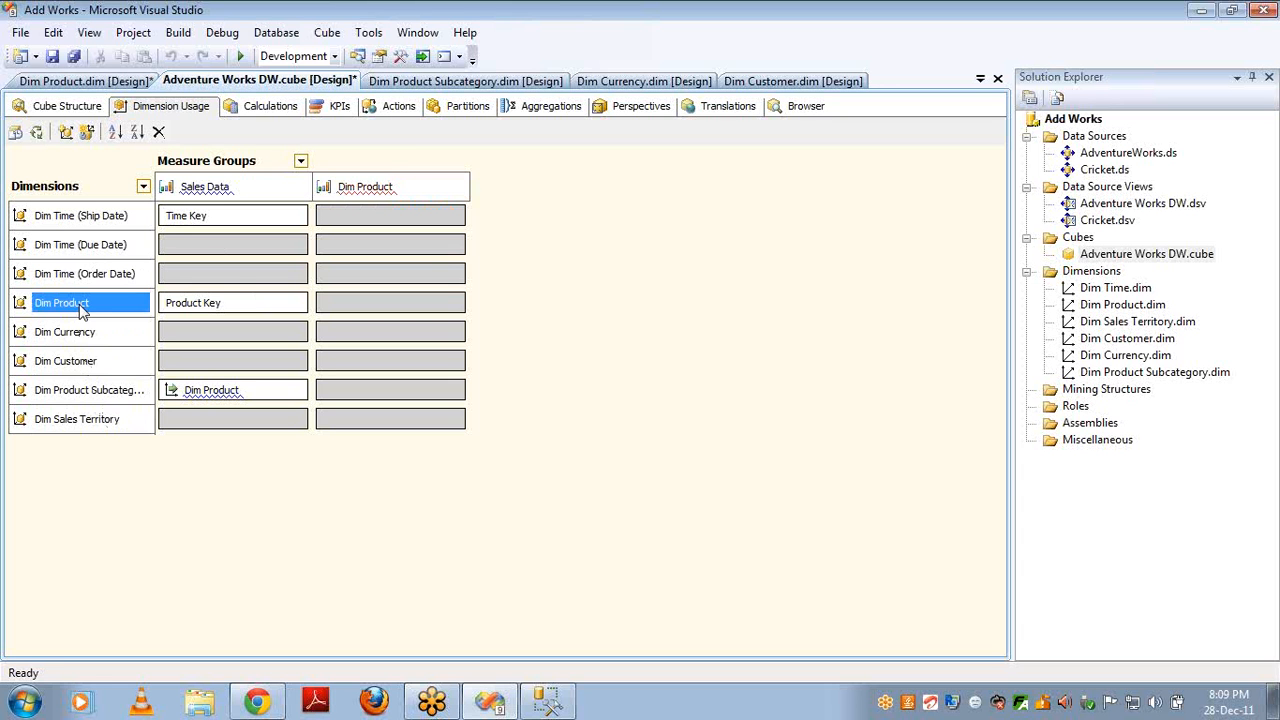
click(463, 310)
click(460, 305)
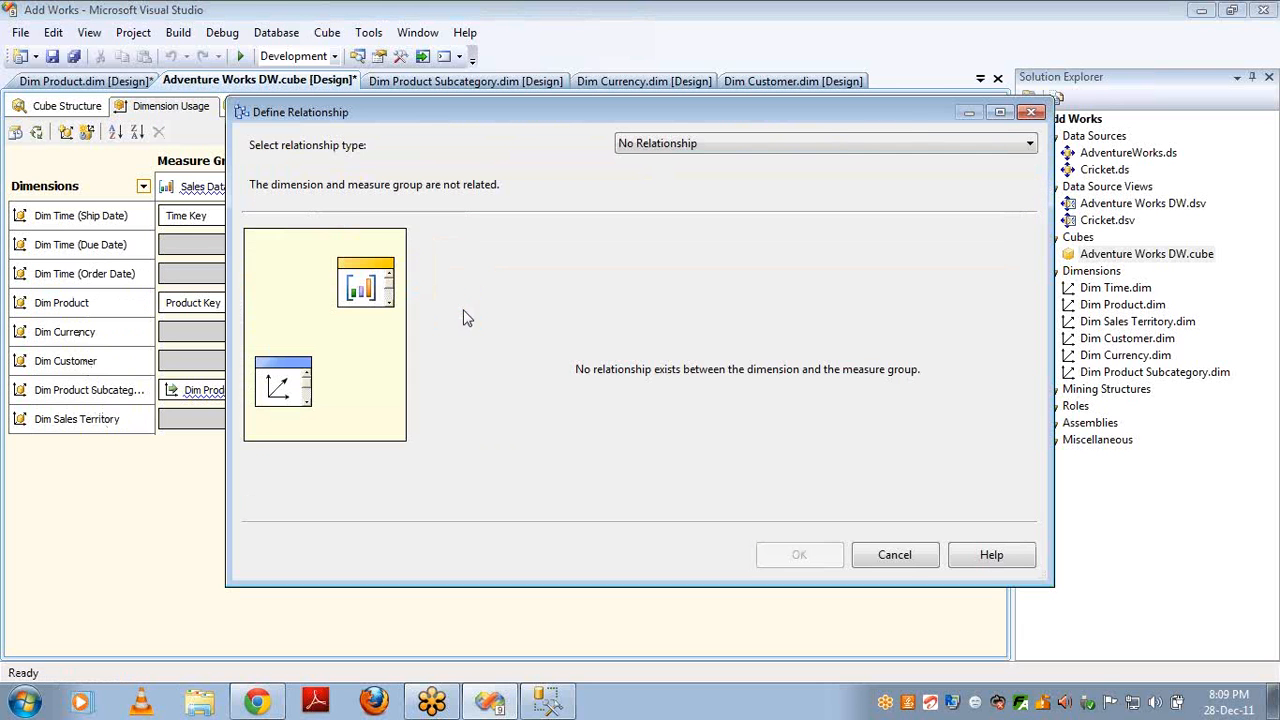
scroll(828, 143, down, 2)
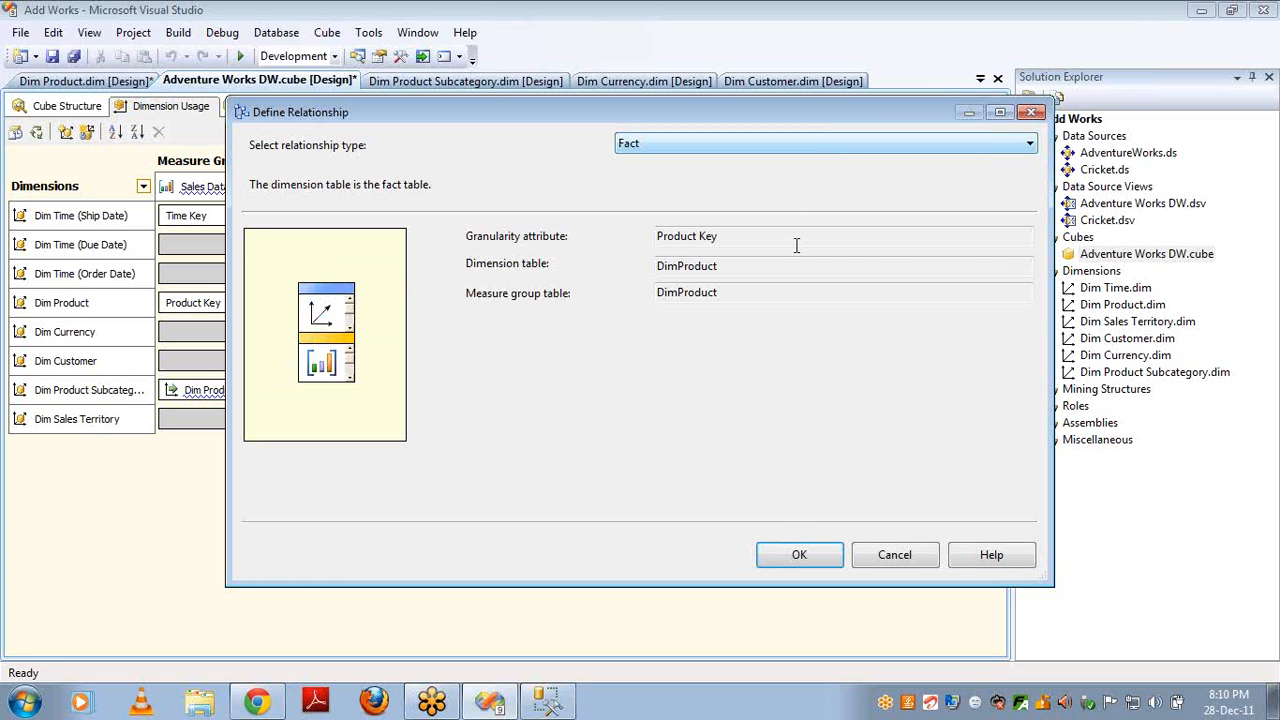
double_click(681, 264)
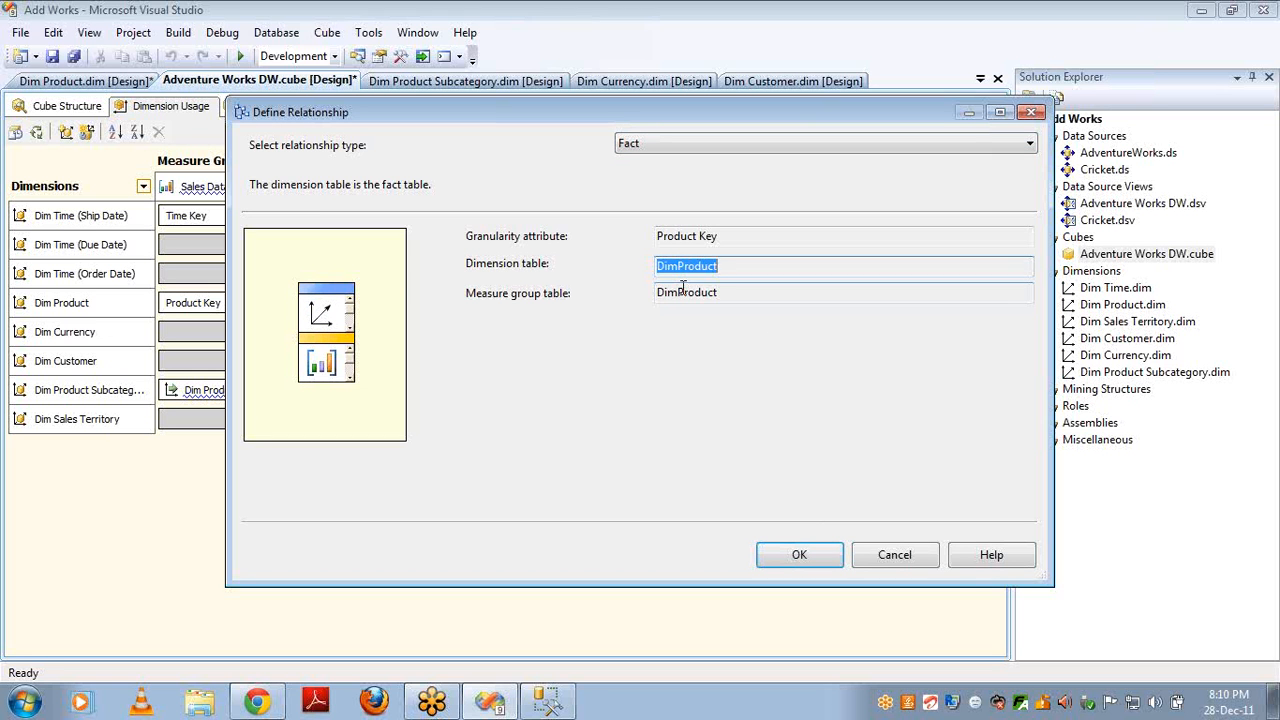
double_click(683, 289)
drag(722, 236, 380, 266)
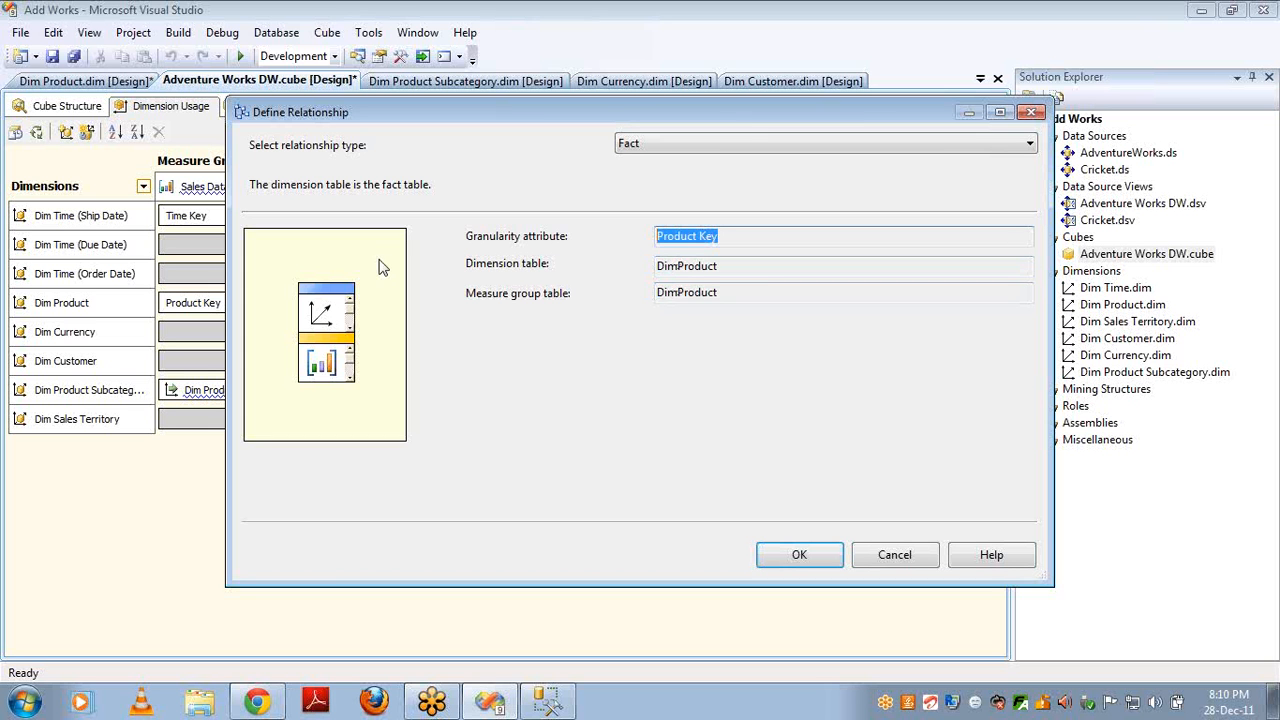
click(797, 555)
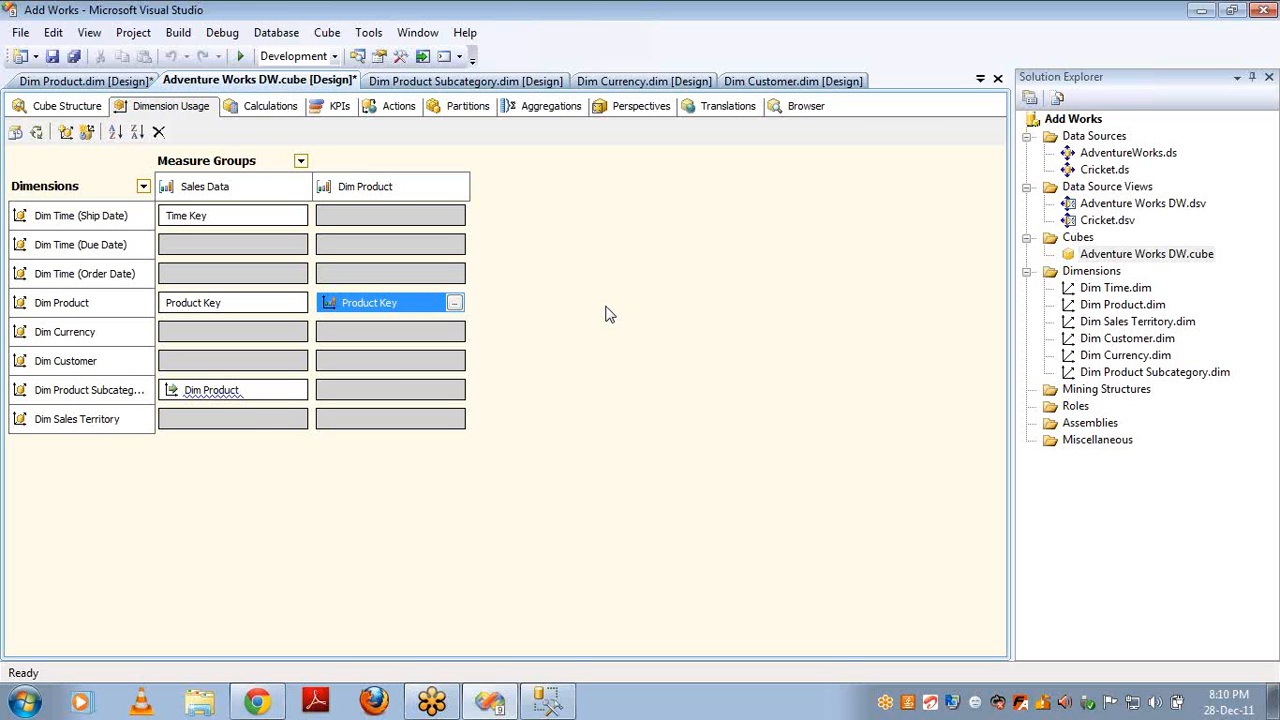
- Build and deploy the project, then run Process Full on the Adventure Works DW cube
mouse_move(233, 402)
click(35, 133)
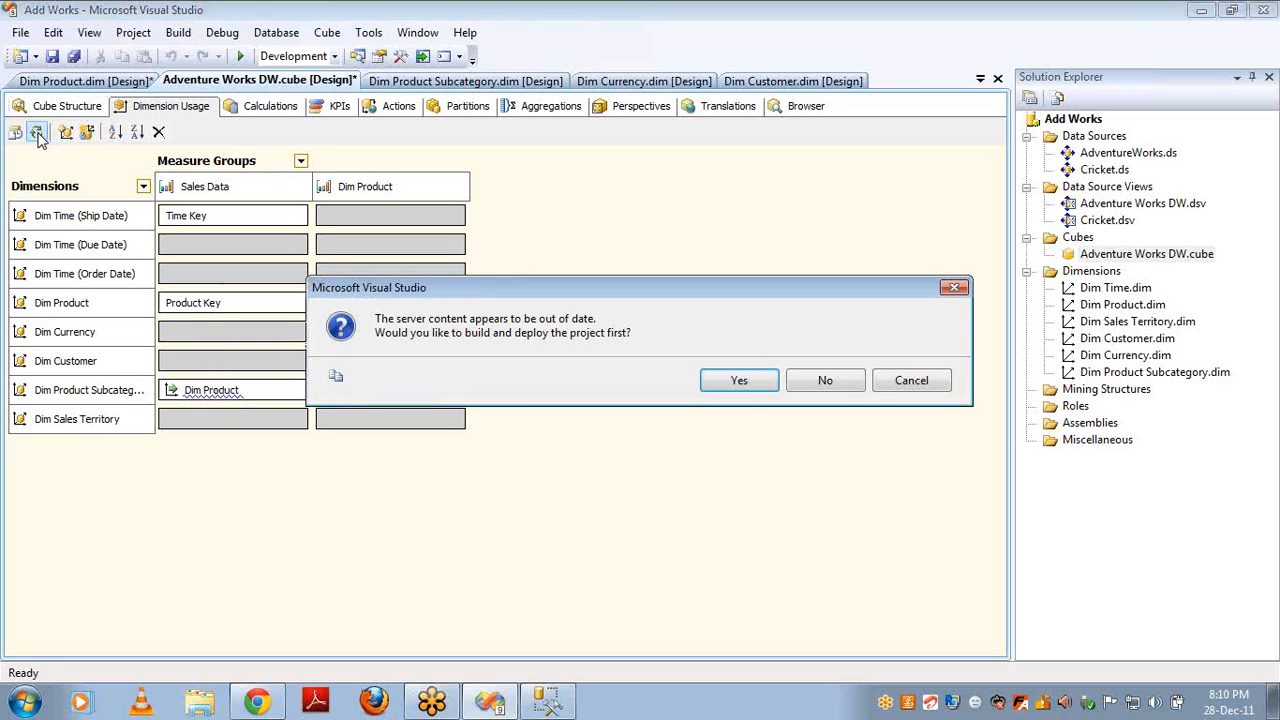
key(Escape)
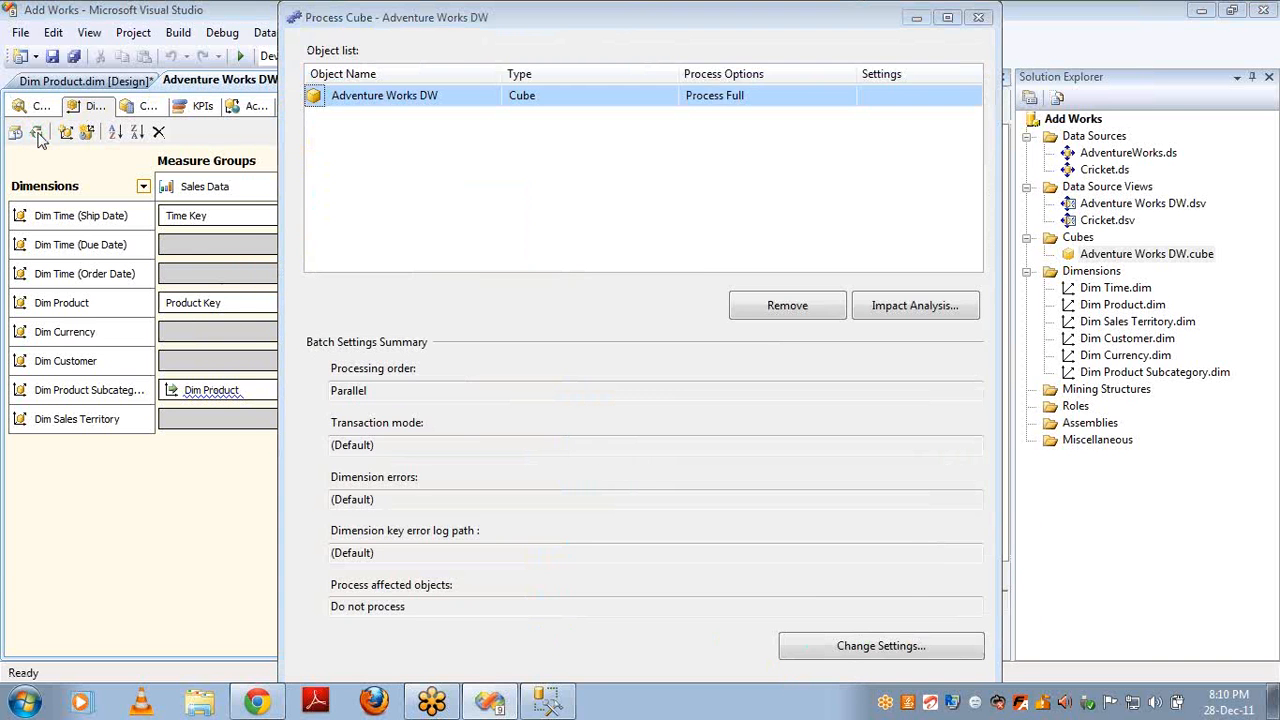
key(Return)
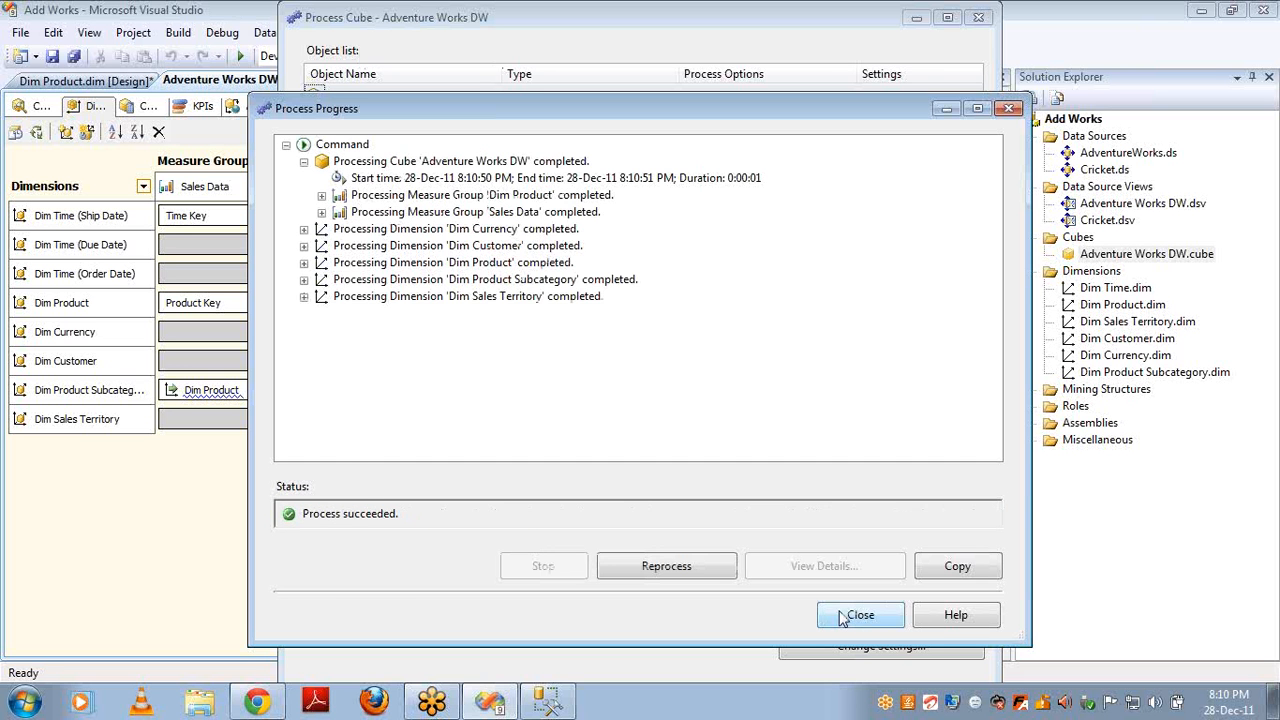
click(860, 615)
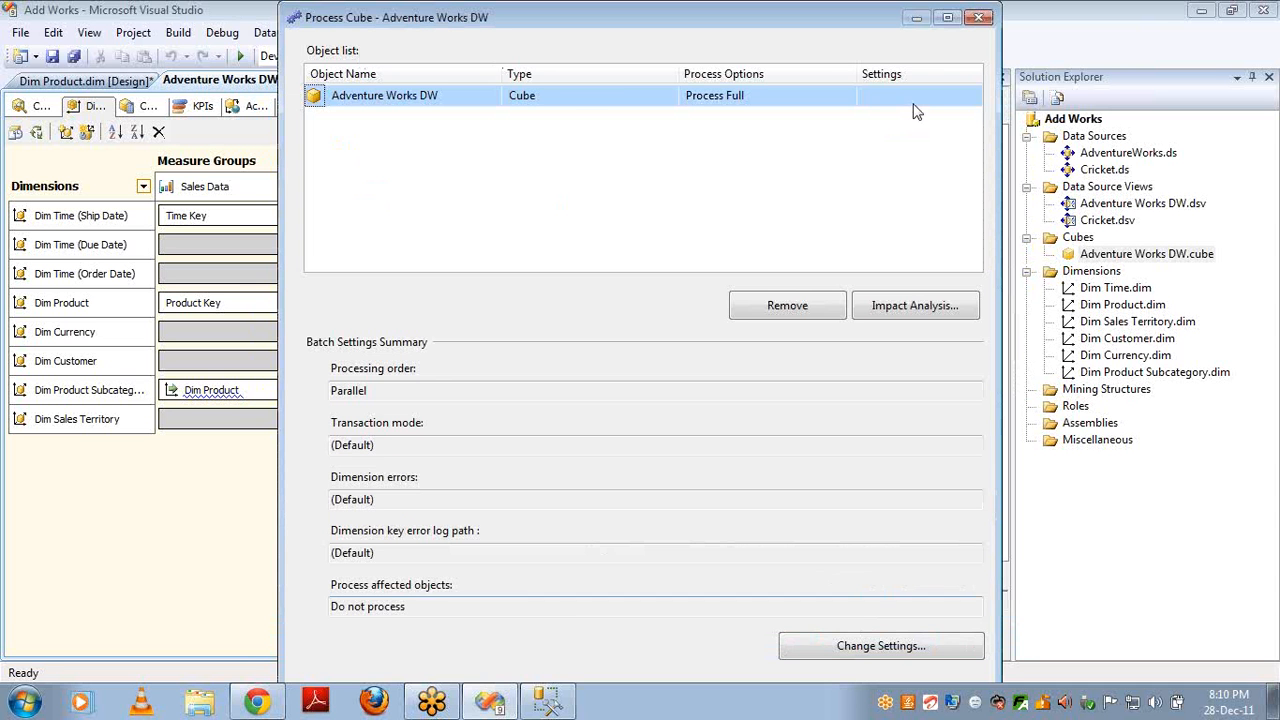
click(978, 17)
- Reconnect the cube browser to the reprocessed cube and remove Calendar Year from the pivot rows
click(512, 106)
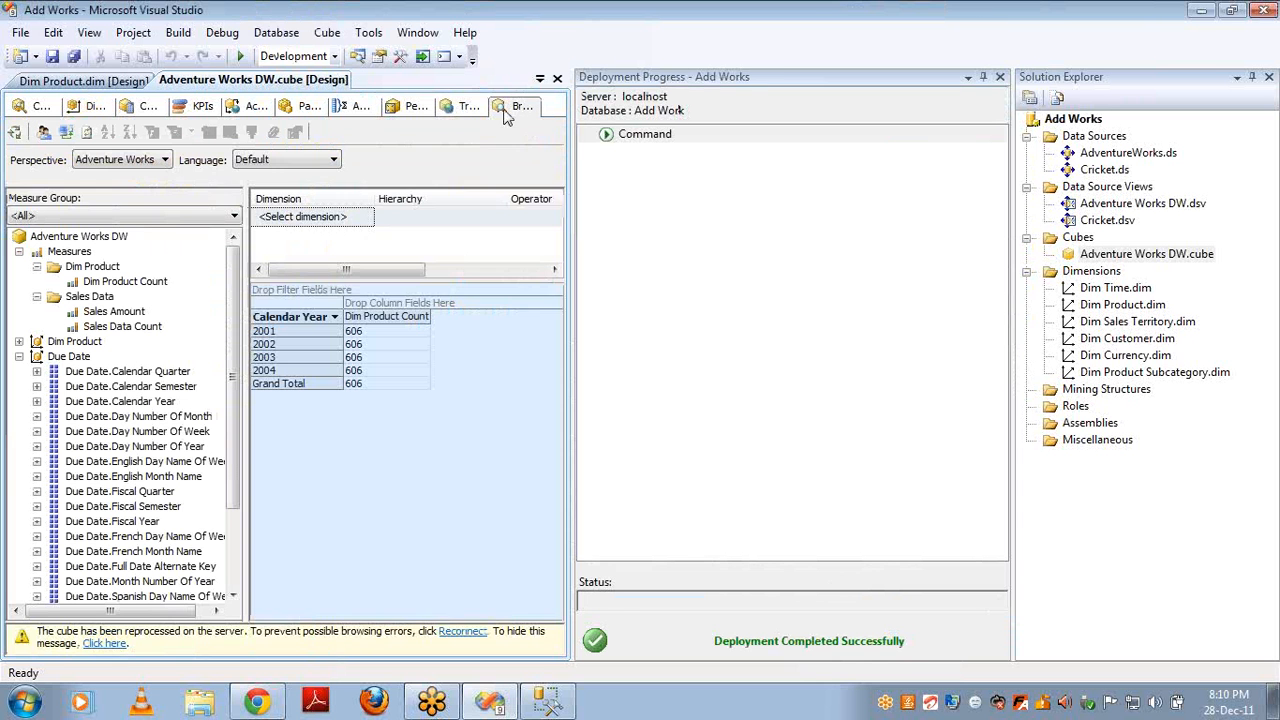
click(999, 76)
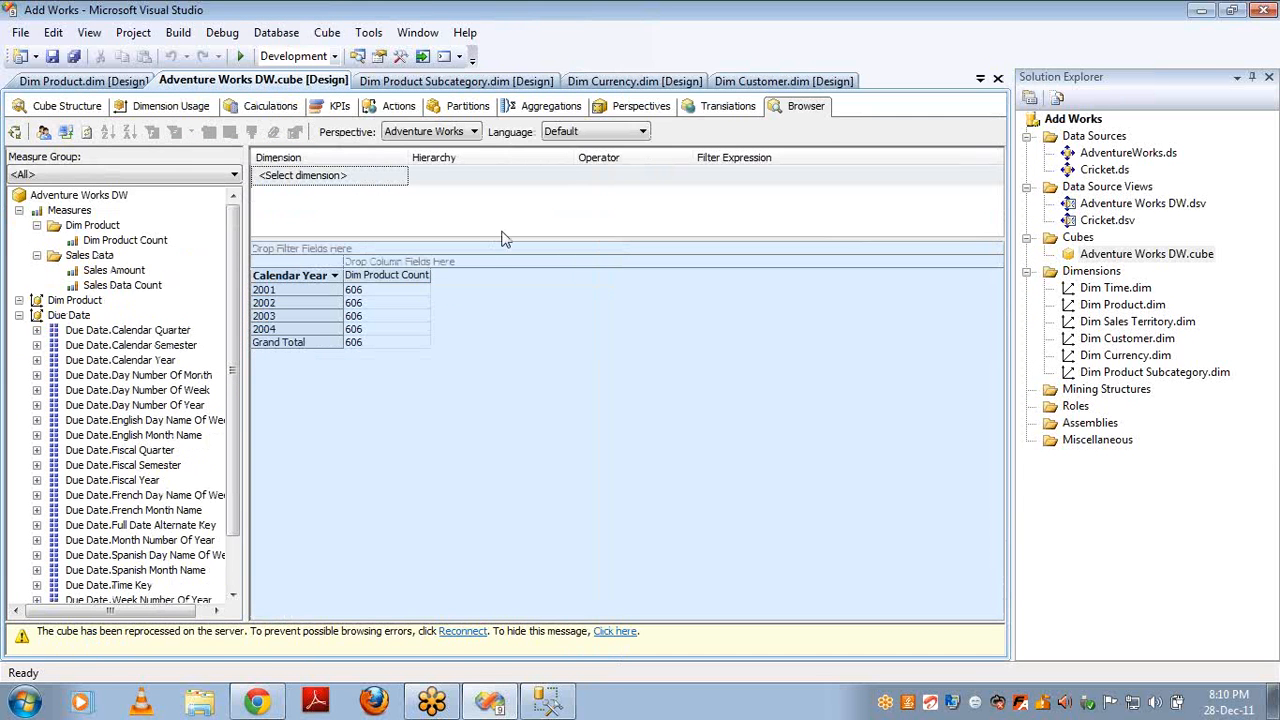
click(65, 132)
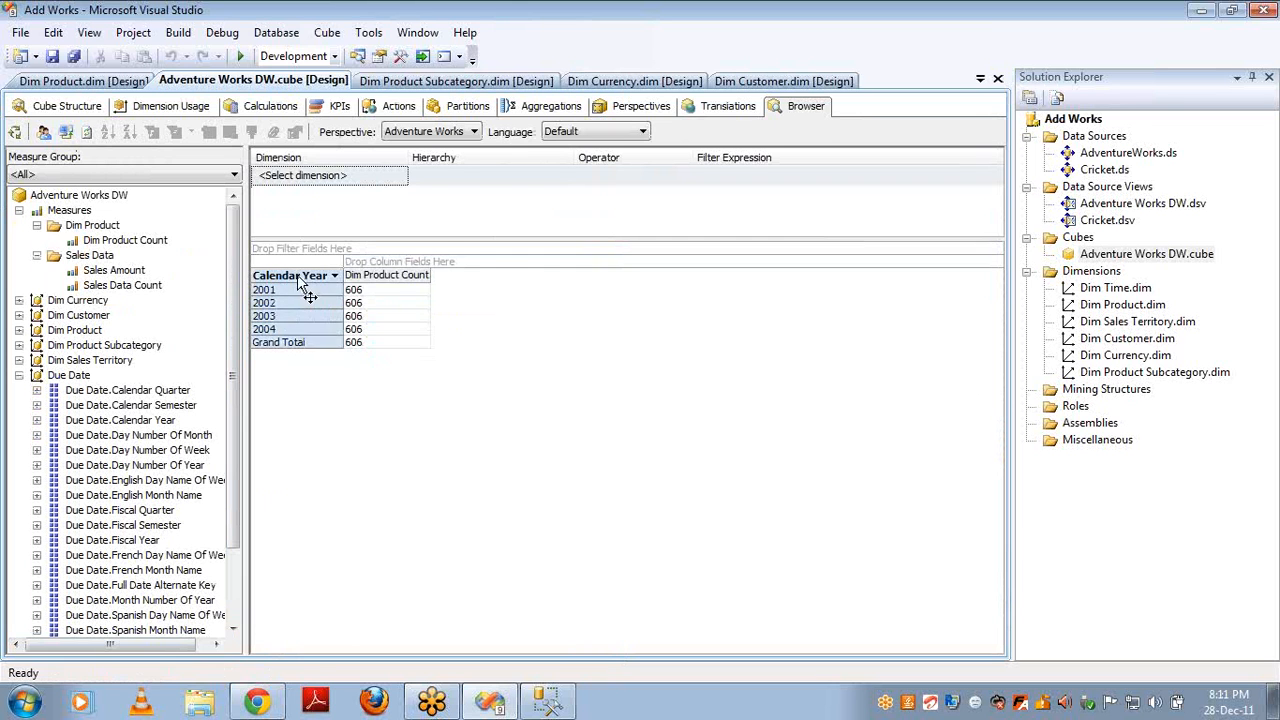
click(19, 375)
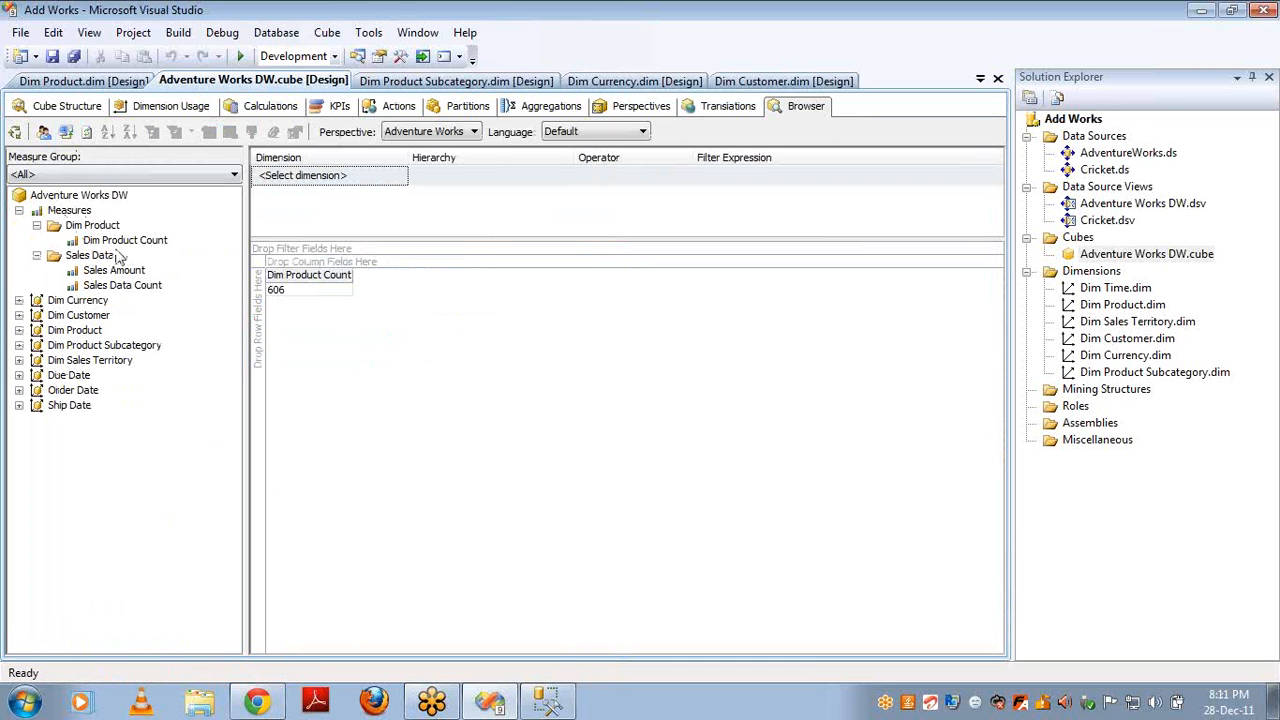
- Place Dim Product's Color on the rows and show Sales Amount in place of Dim Product Count
click(20, 331)
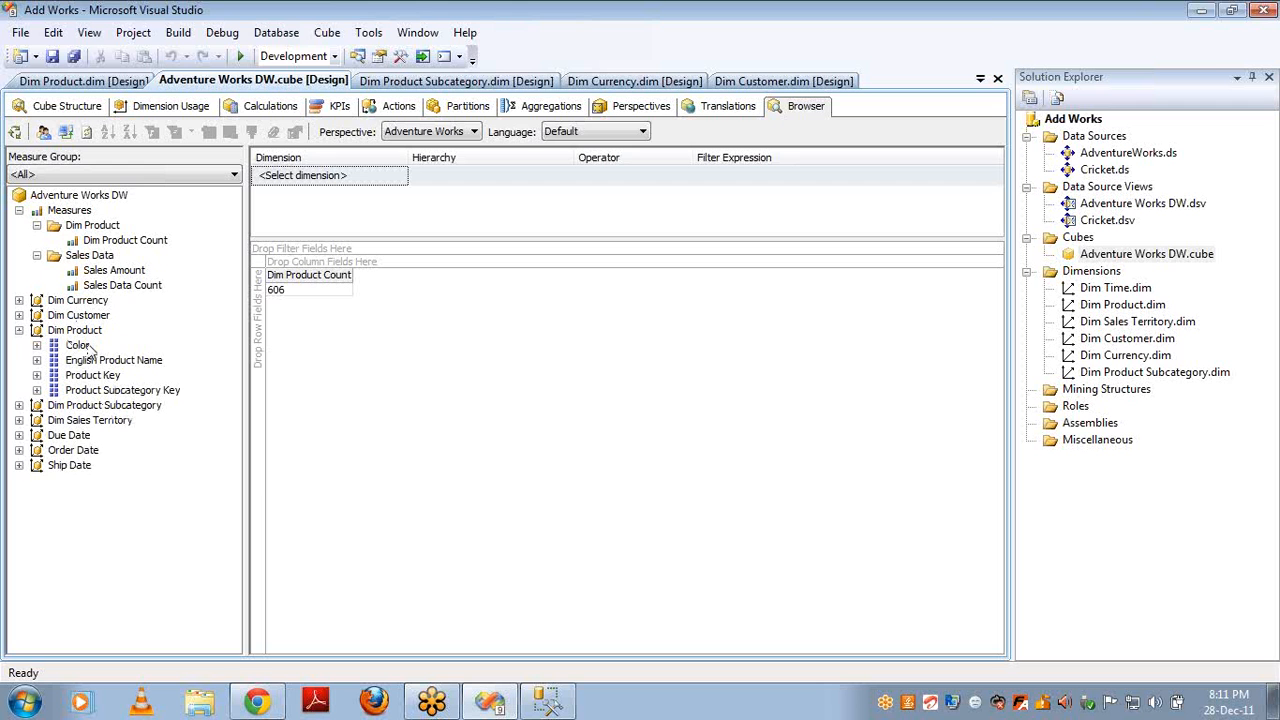
drag(78, 345, 264, 366)
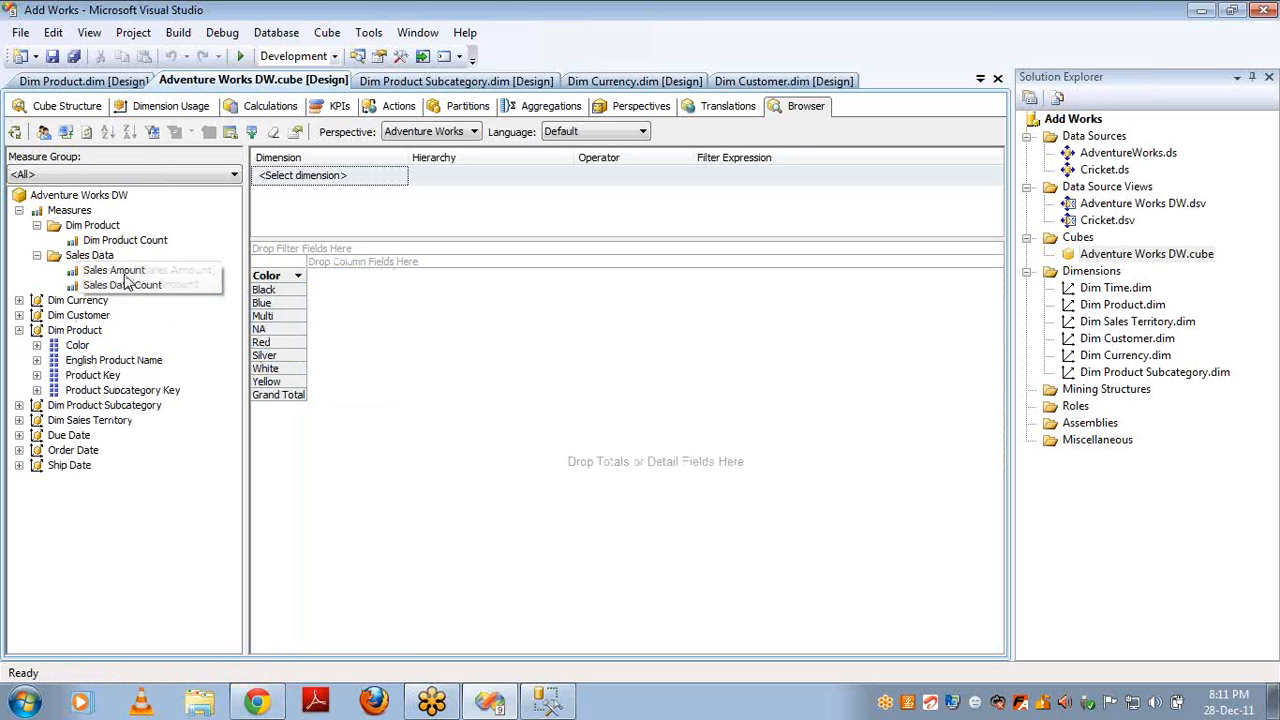
drag(114, 270, 379, 344)
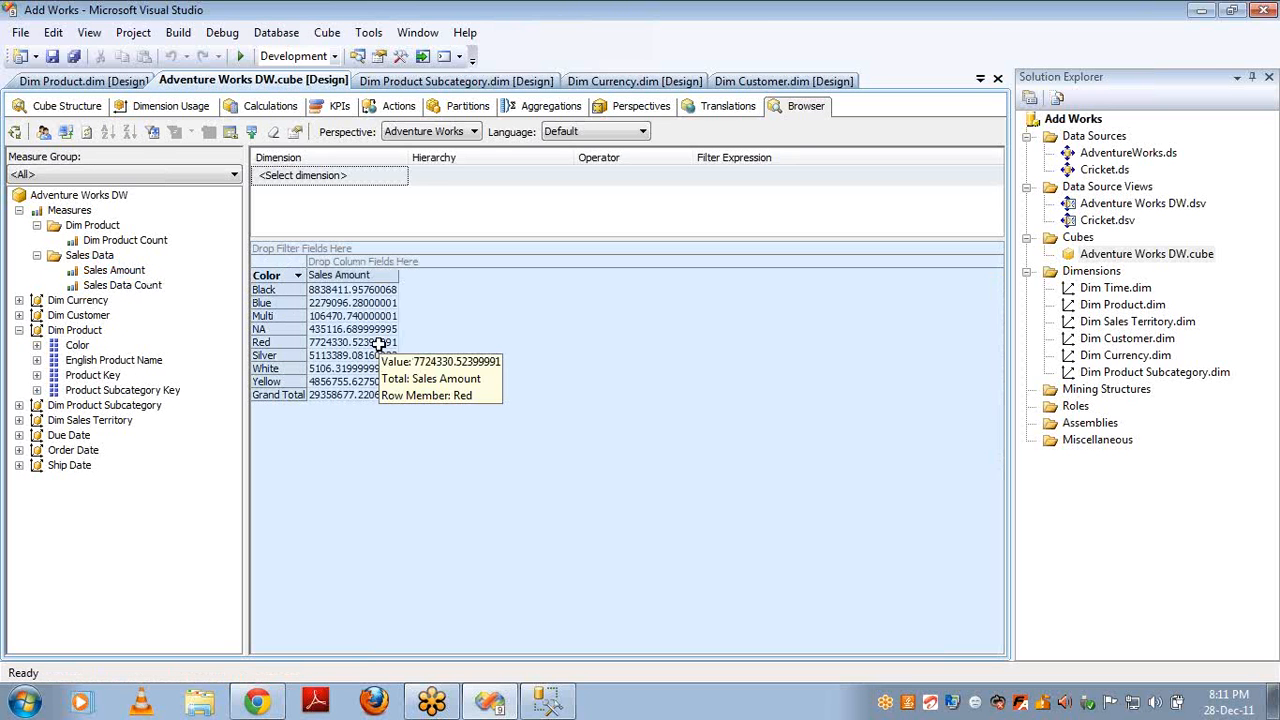
- Replace Color on the rows with English Product Subcategory Name from Dim Product Subcategory
drag(266, 278, 242, 300)
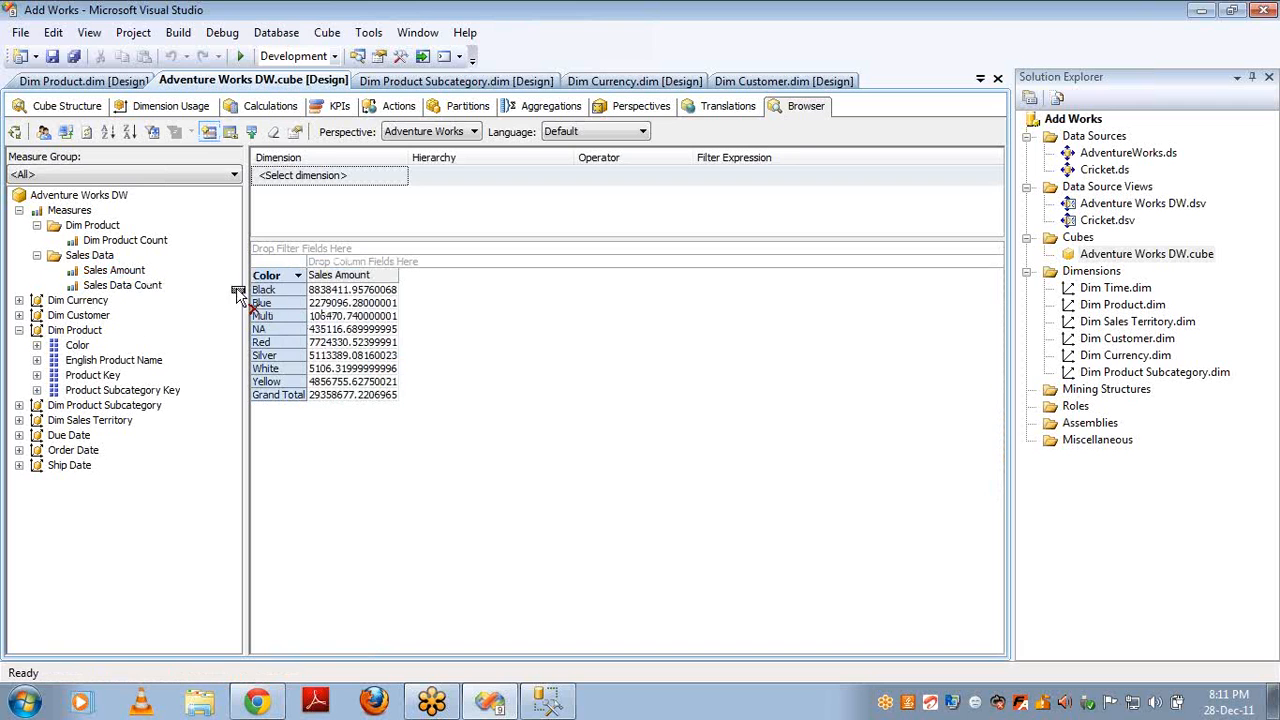
click(19, 406)
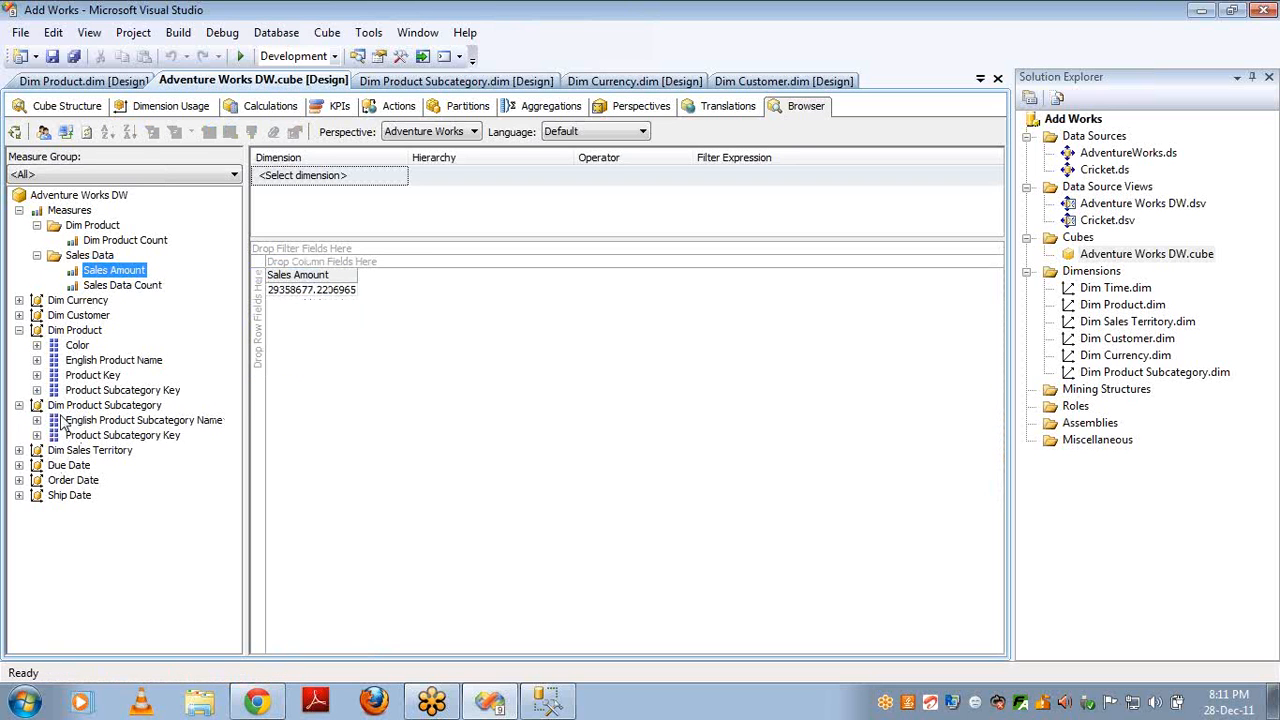
click(126, 421)
drag(126, 425, 268, 415)
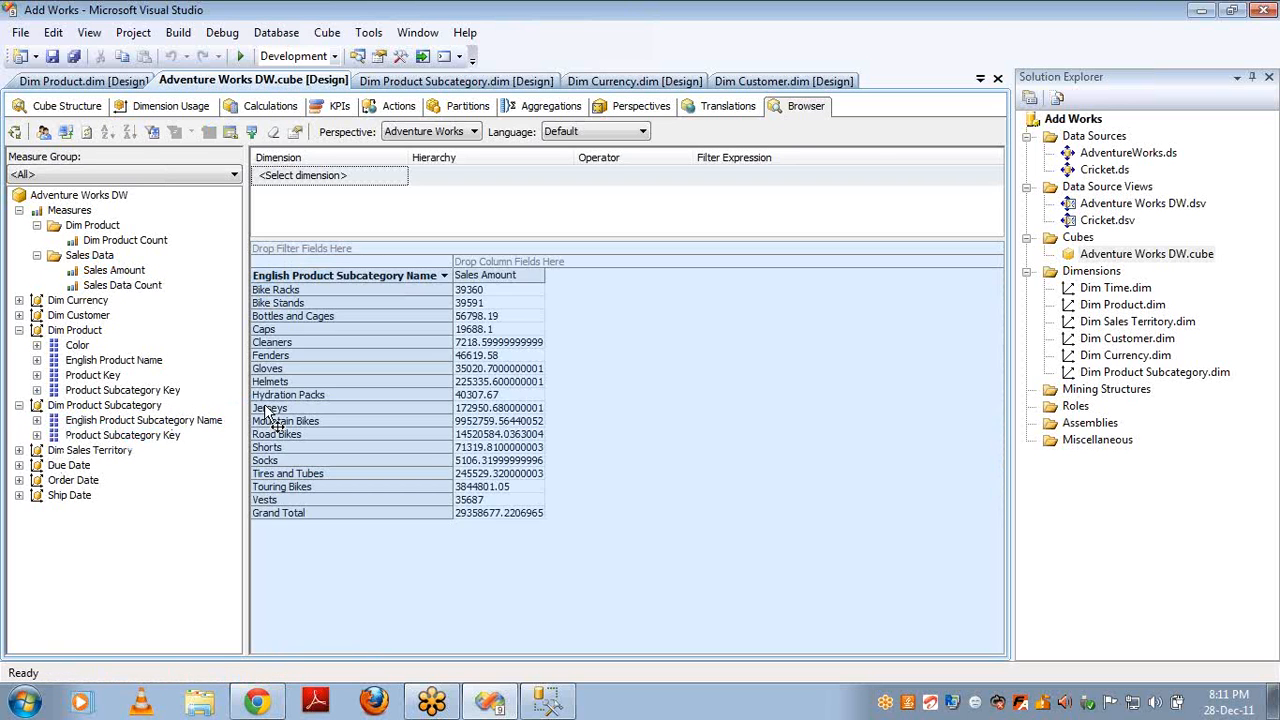
key(alt+Tab)
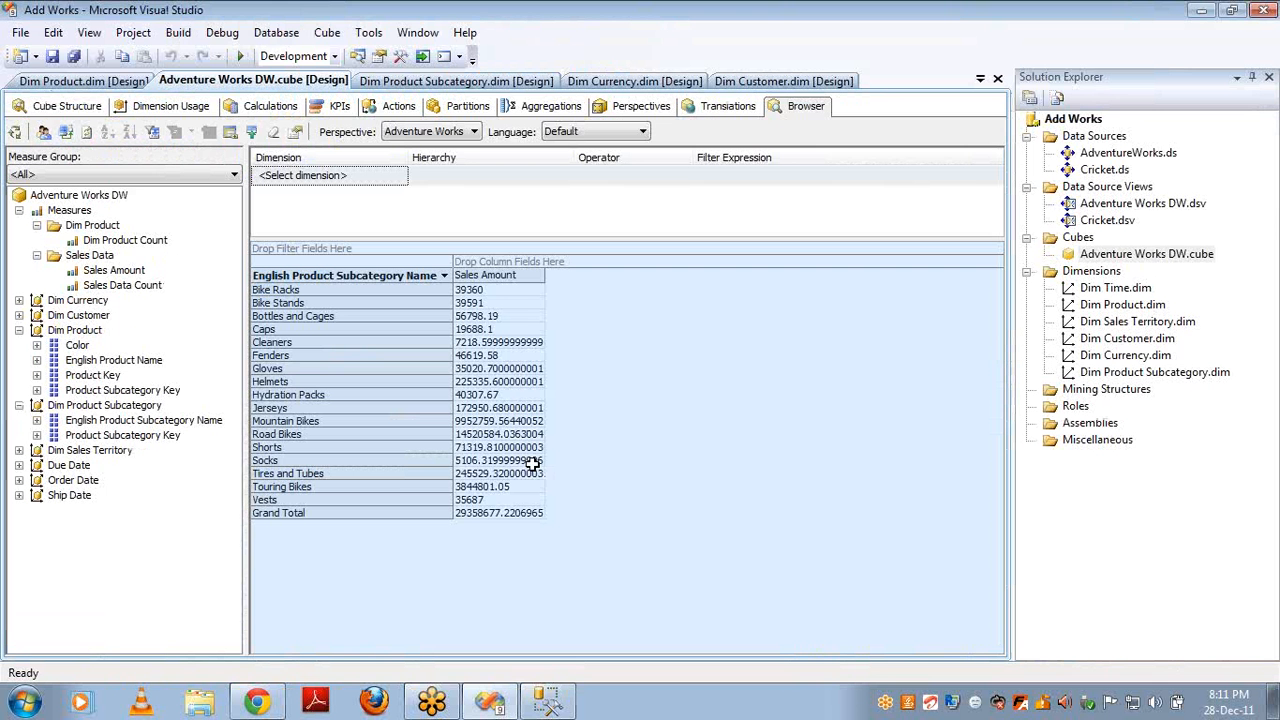
key(alt+Tab)
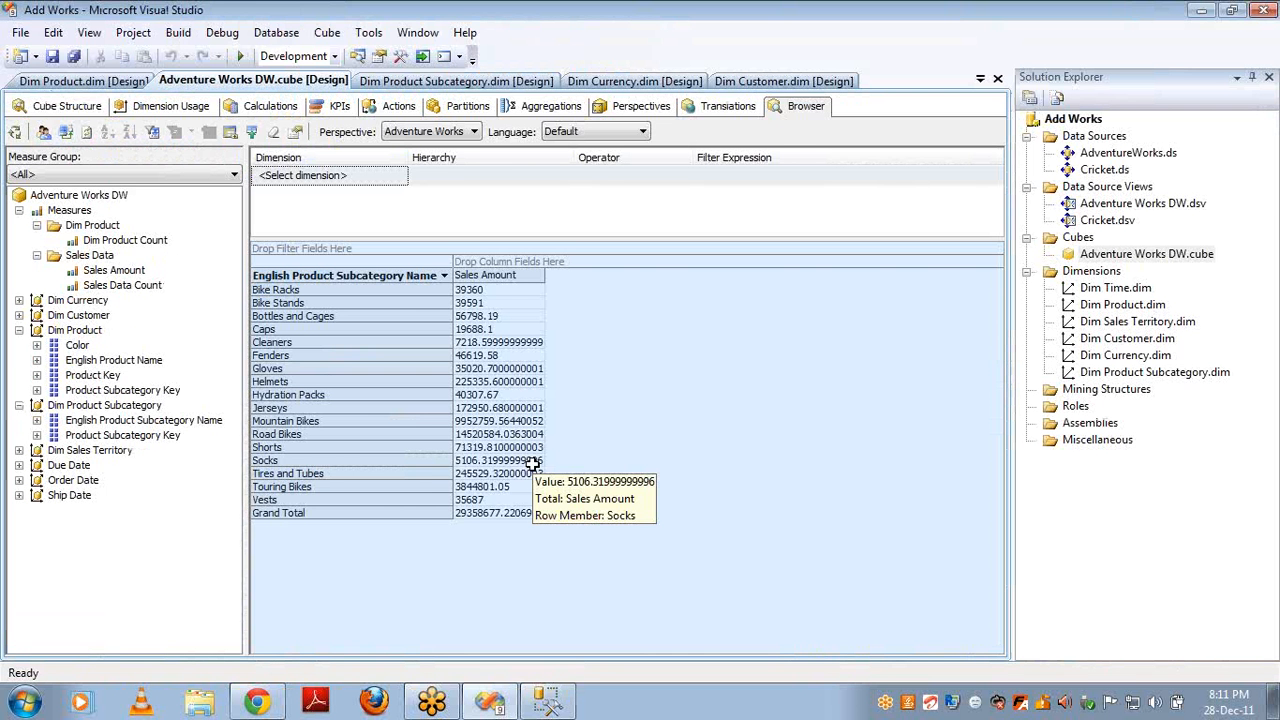
- In the Adventure Works DW data source view, add the tables related to DimProductSubcategory to the included objects
double_click(1115, 207)
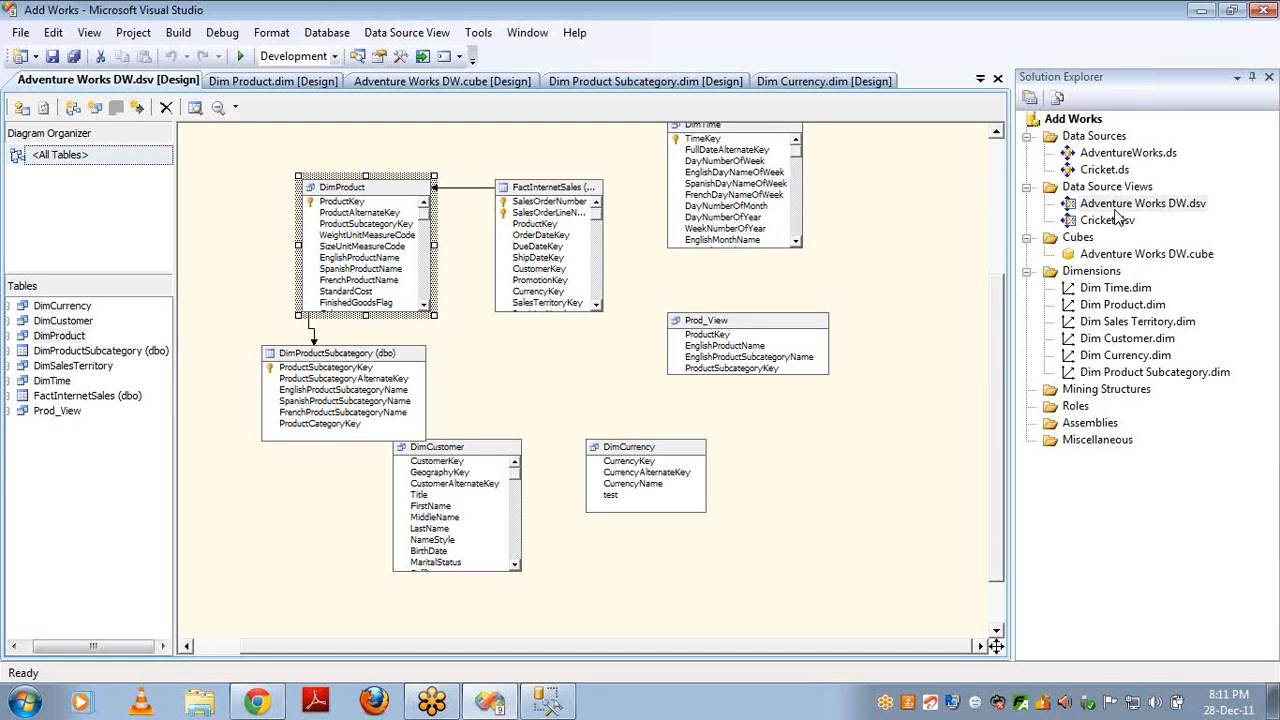
right_click(520, 386)
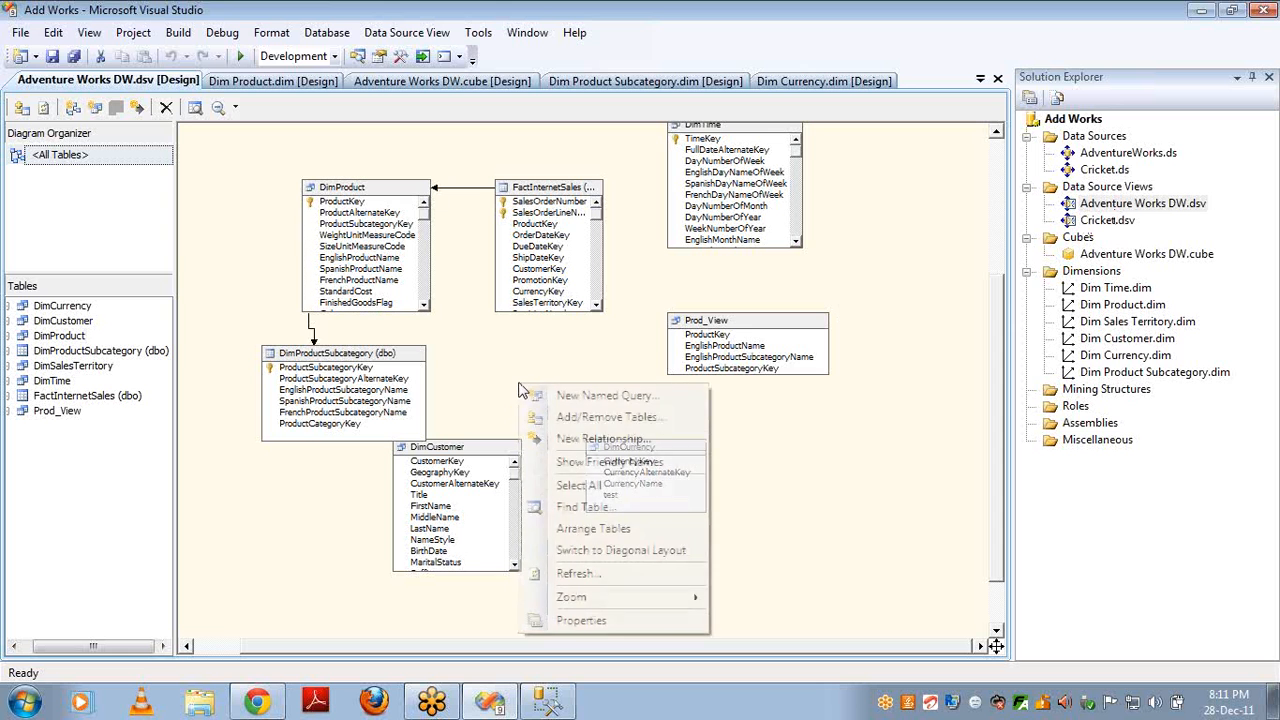
click(577, 418)
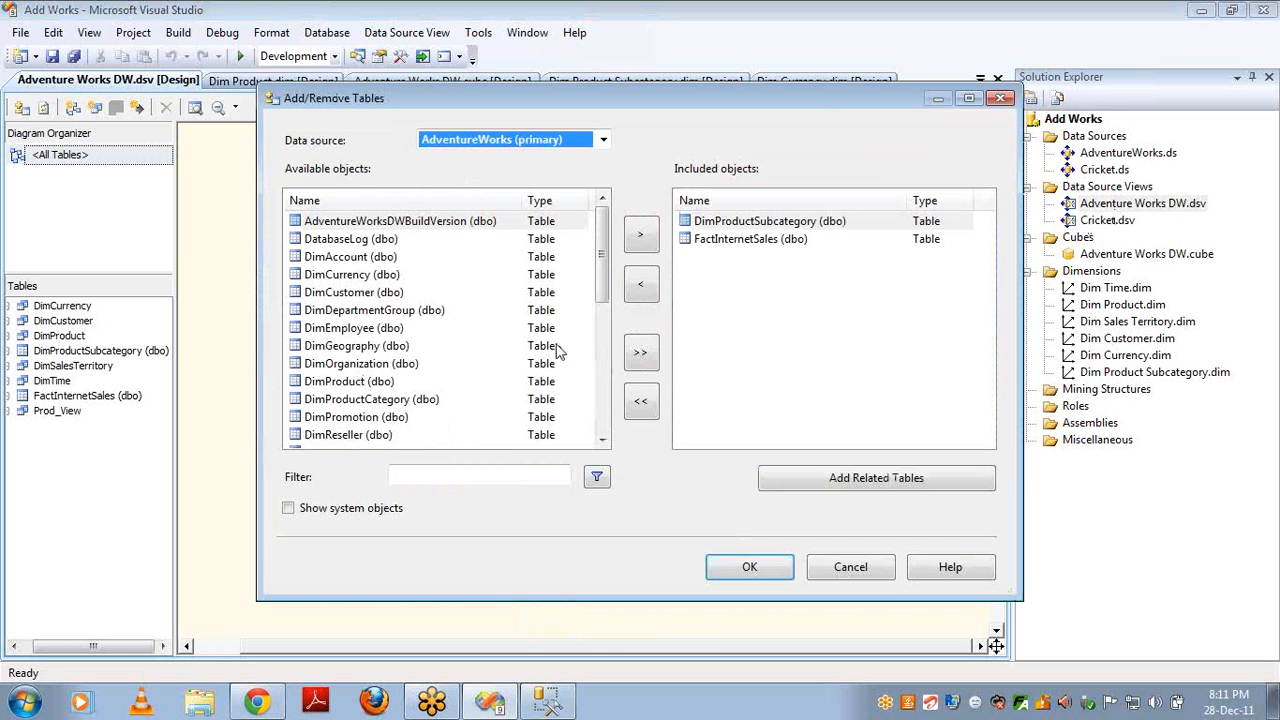
click(731, 226)
click(875, 481)
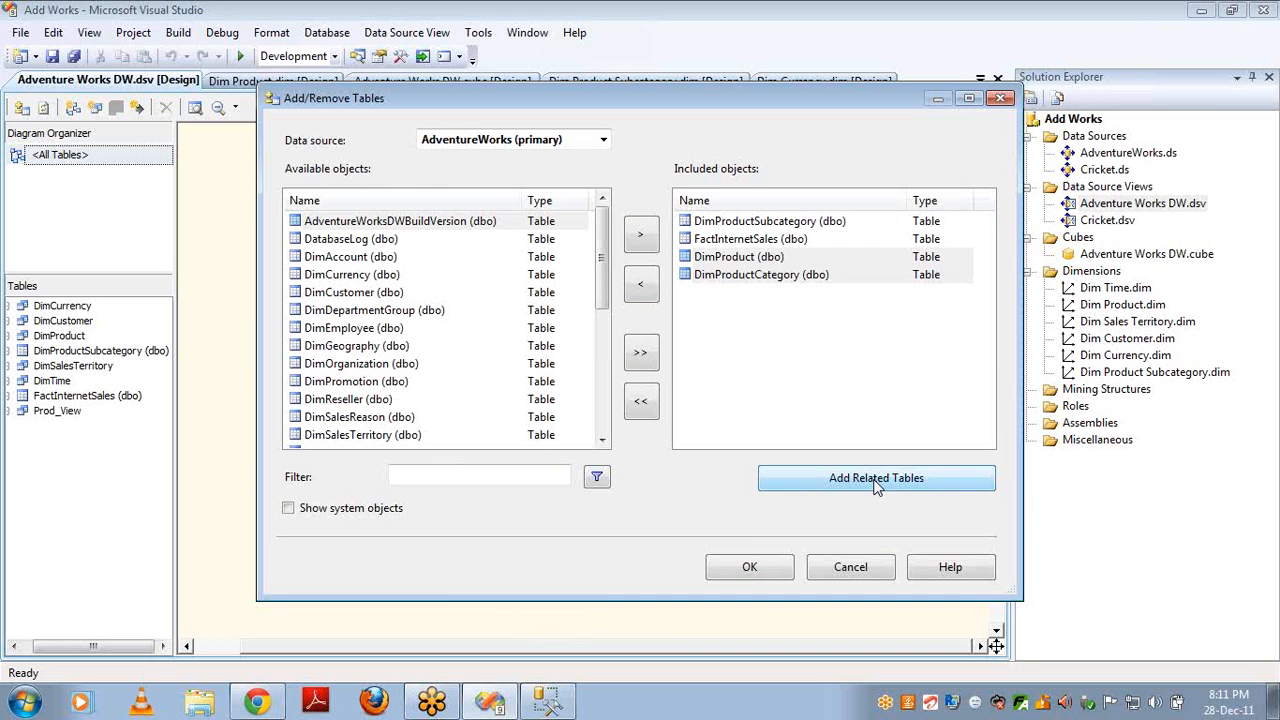
- Exclude the DimProduct table, accept the table selection, and place DimProductCategory below DimProductSubcategory in the diagram
click(718, 258)
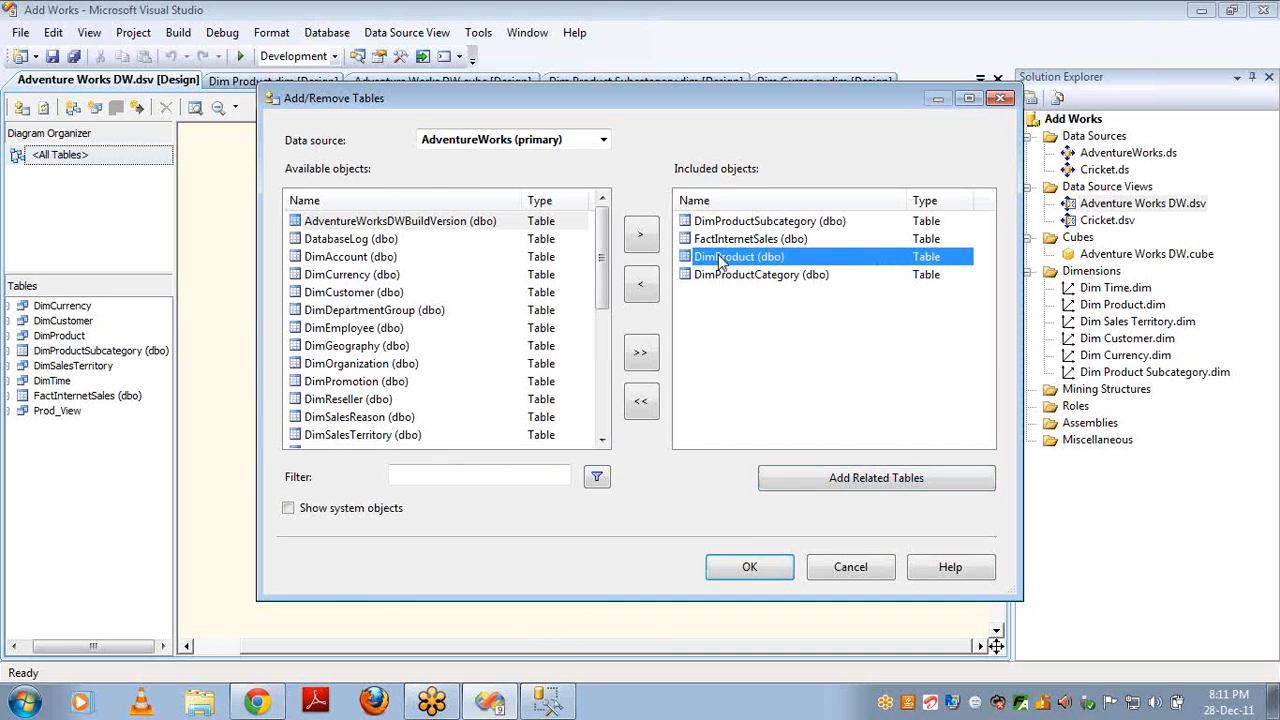
click(645, 285)
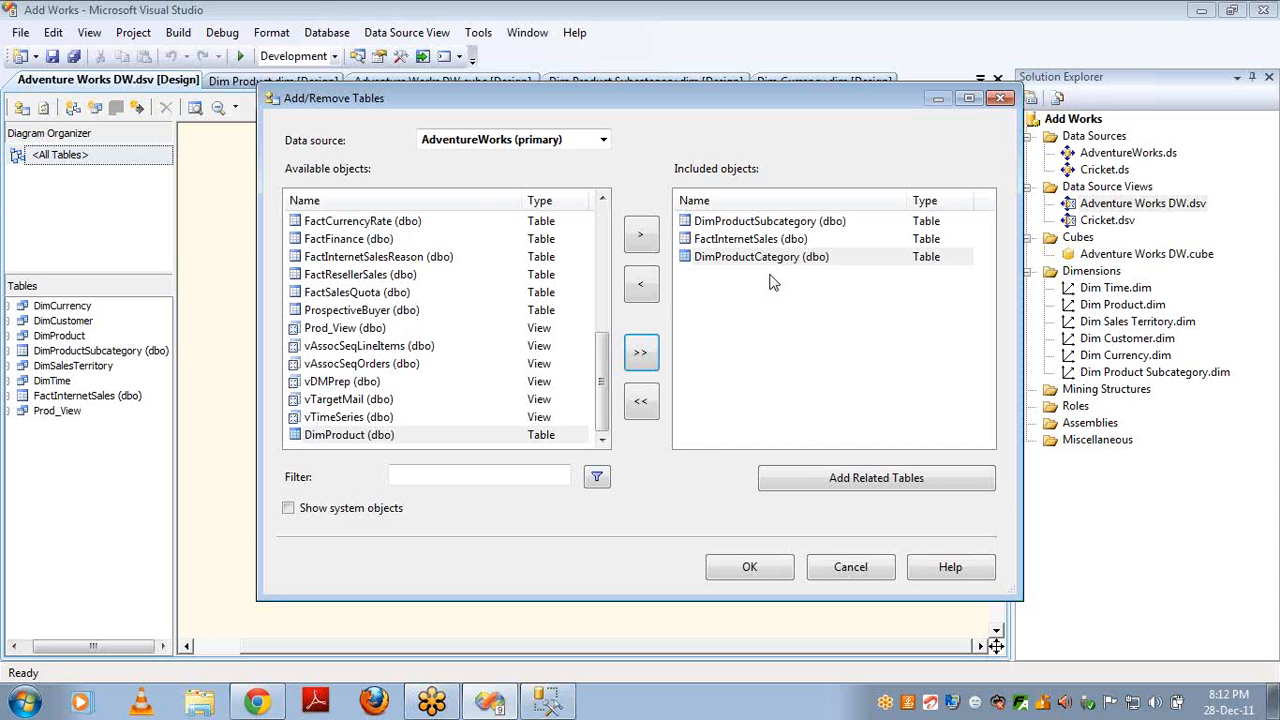
click(750, 568)
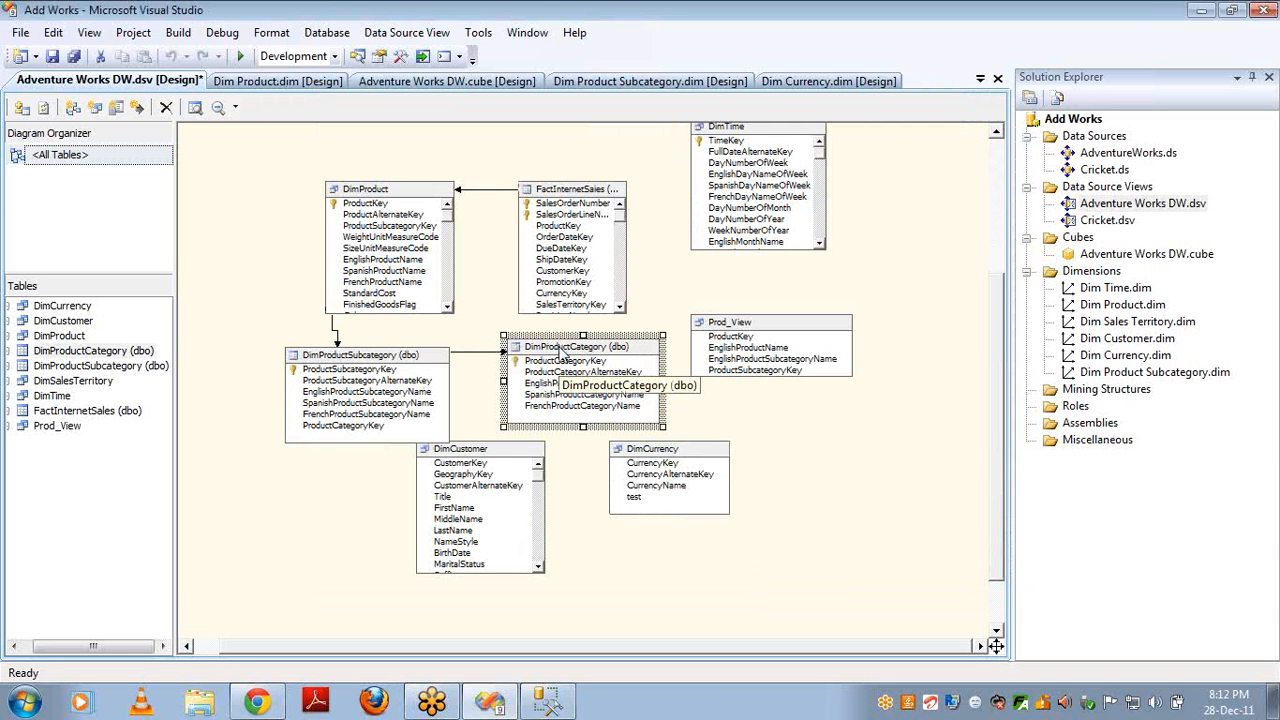
drag(560, 352, 310, 492)
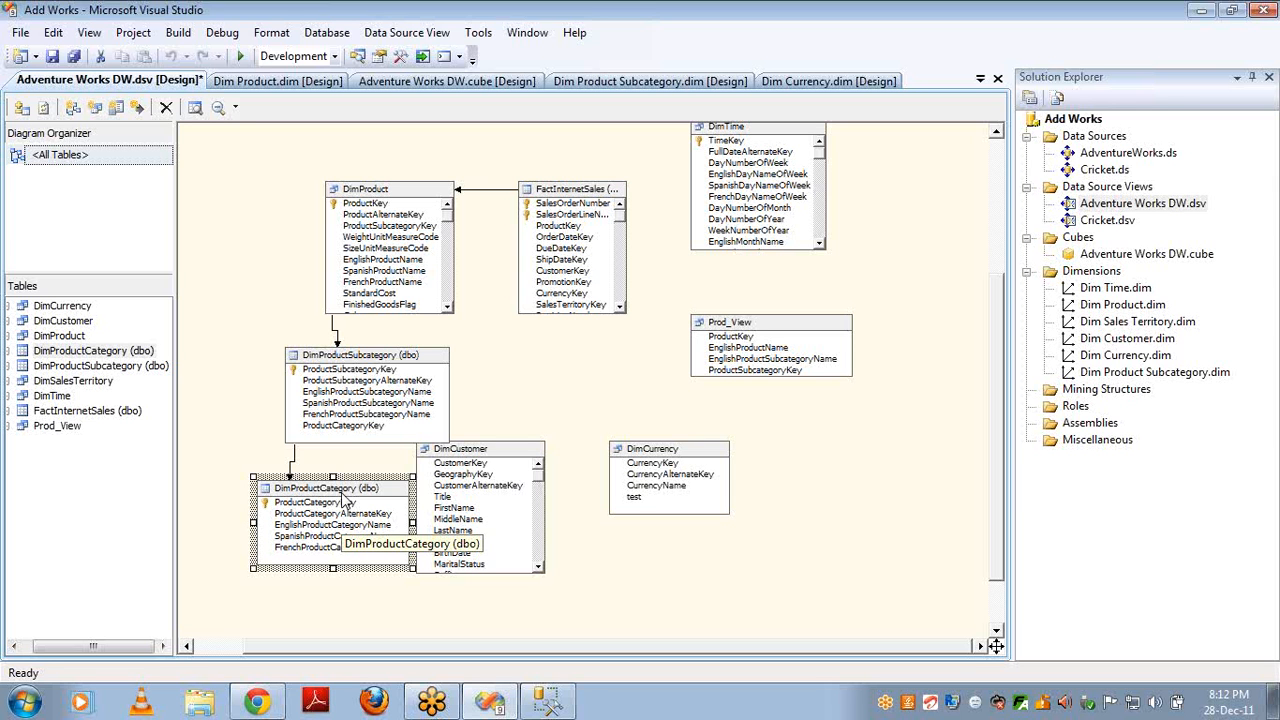
- Start a new dimension based on the Adventure Works DW data source view with DimProductCategory as its main table
right_click(1095, 277)
click(1140, 282)
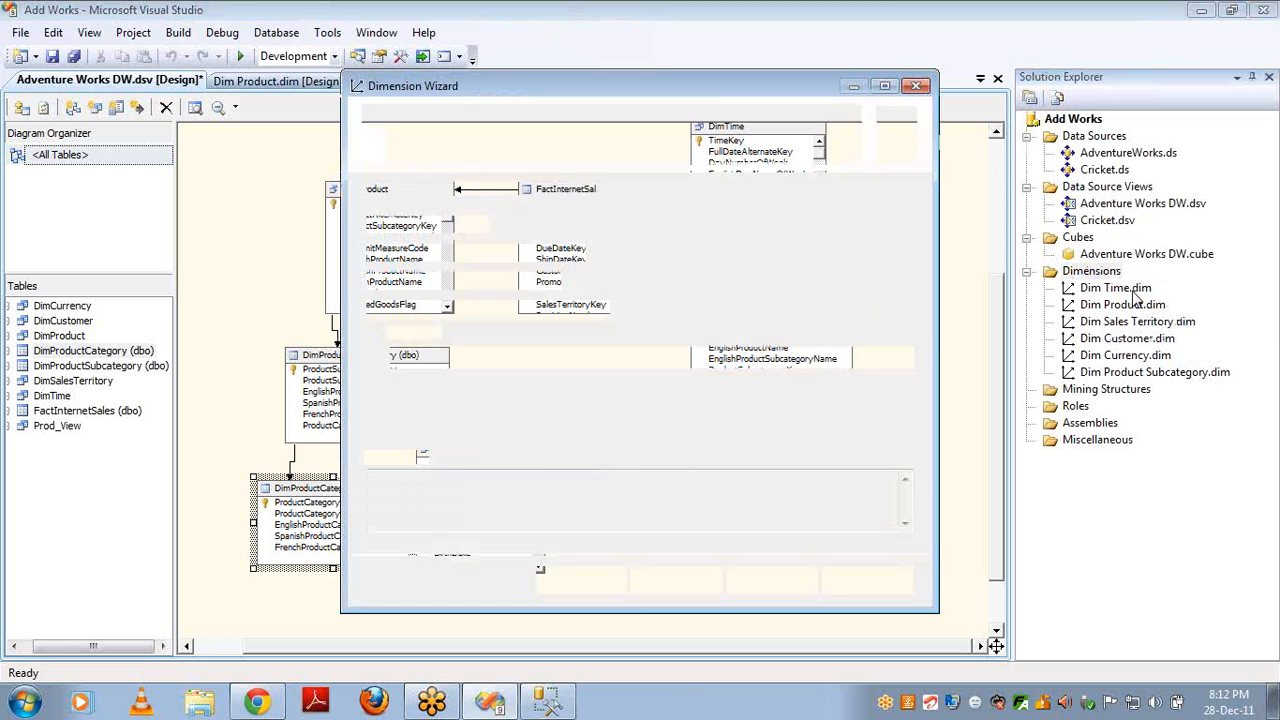
click(662, 584)
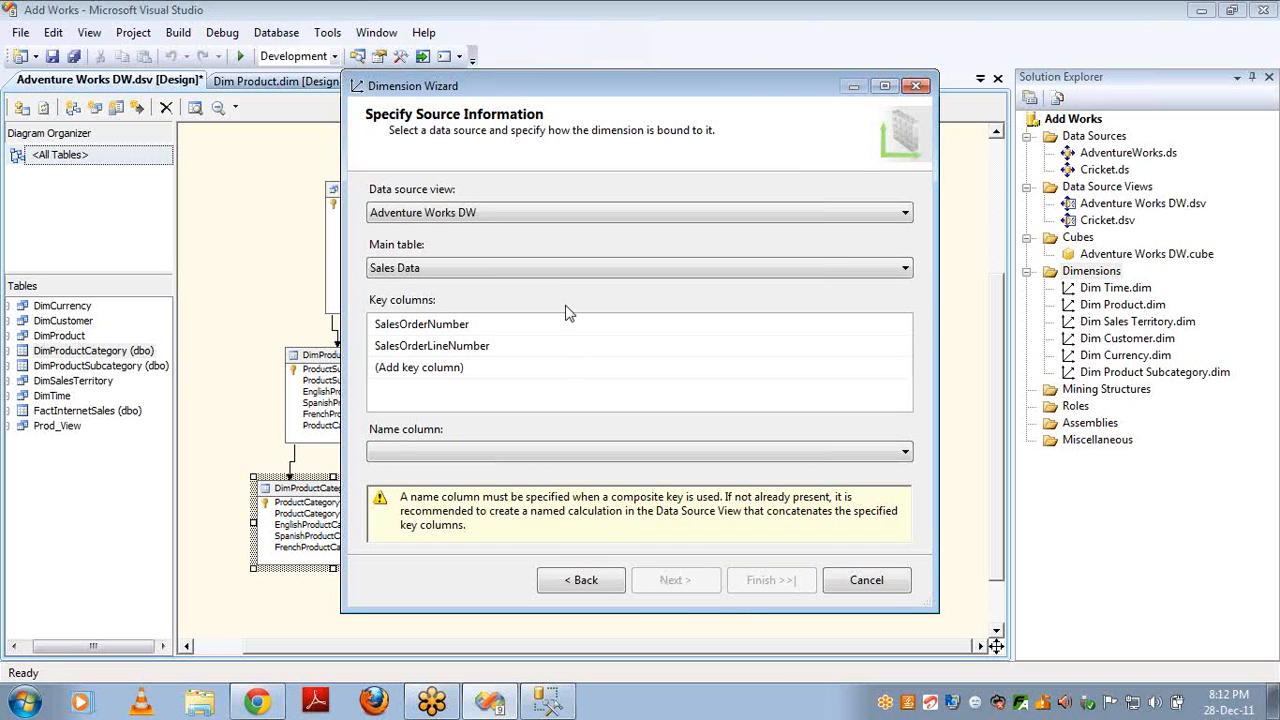
click(565, 270)
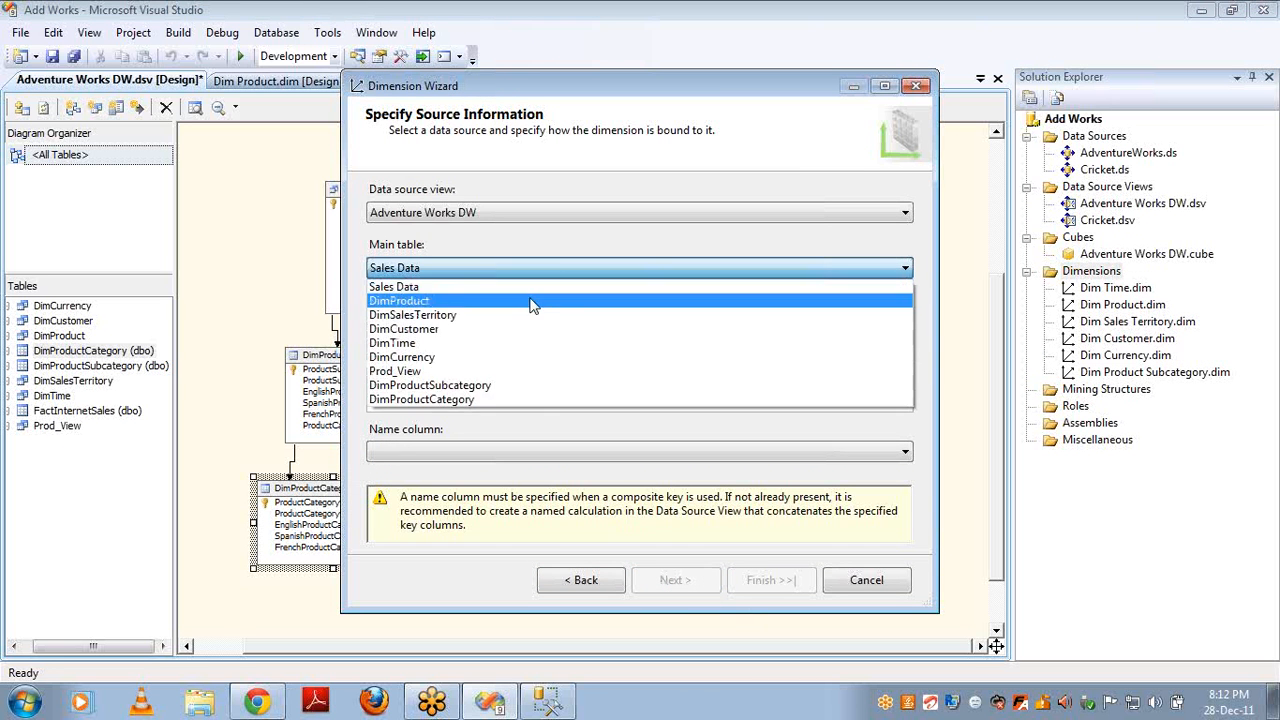
click(500, 400)
click(669, 581)
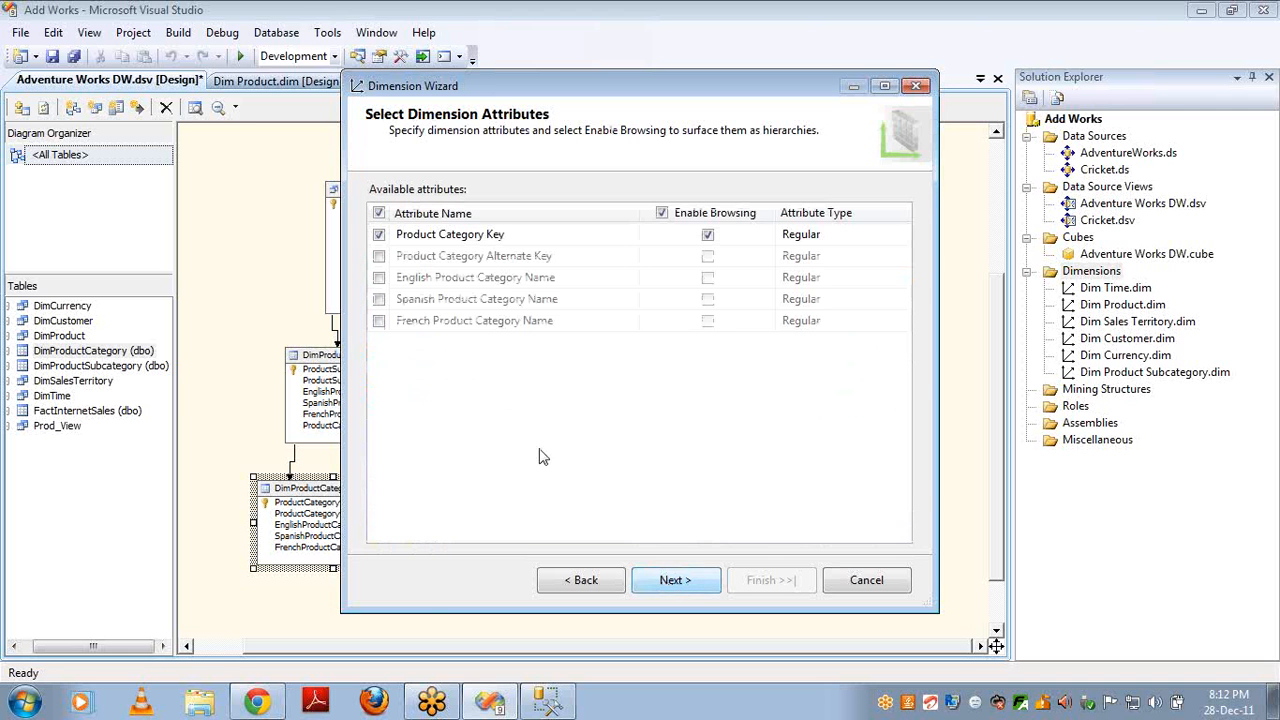
- Include the English Product Category Name attribute and finish creating the dimension as Dim Product Category
click(379, 277)
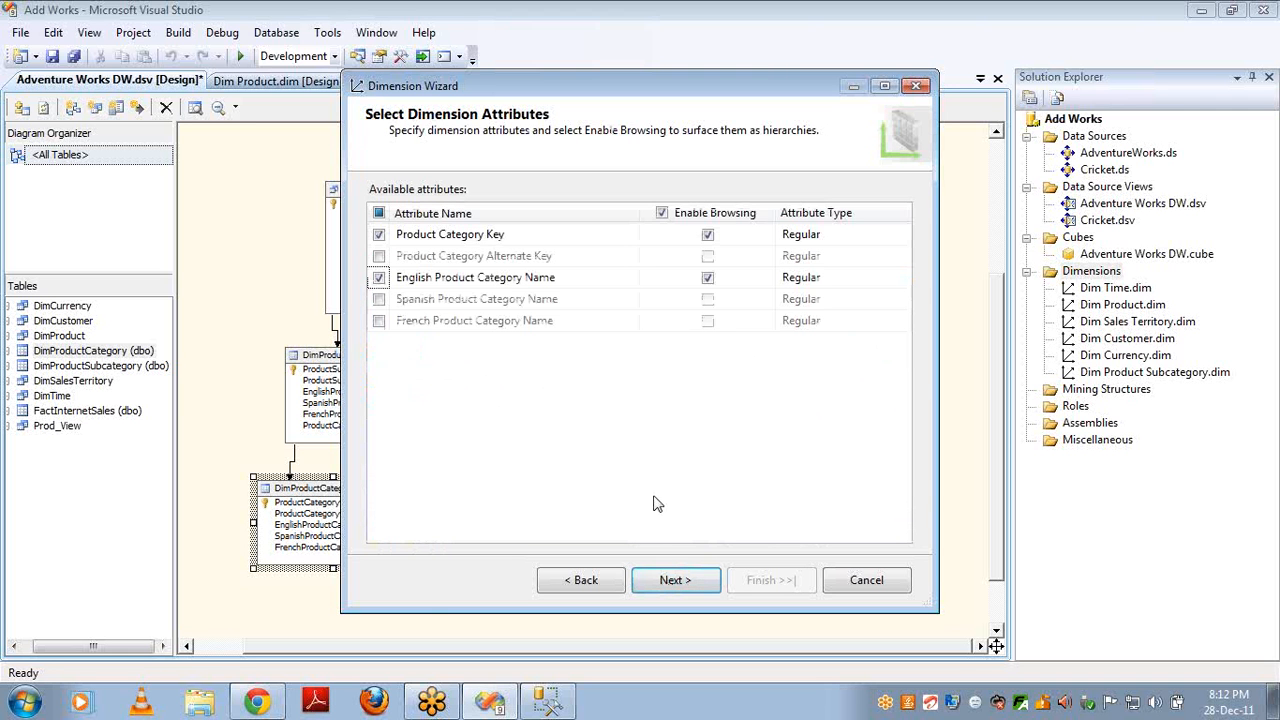
click(674, 580)
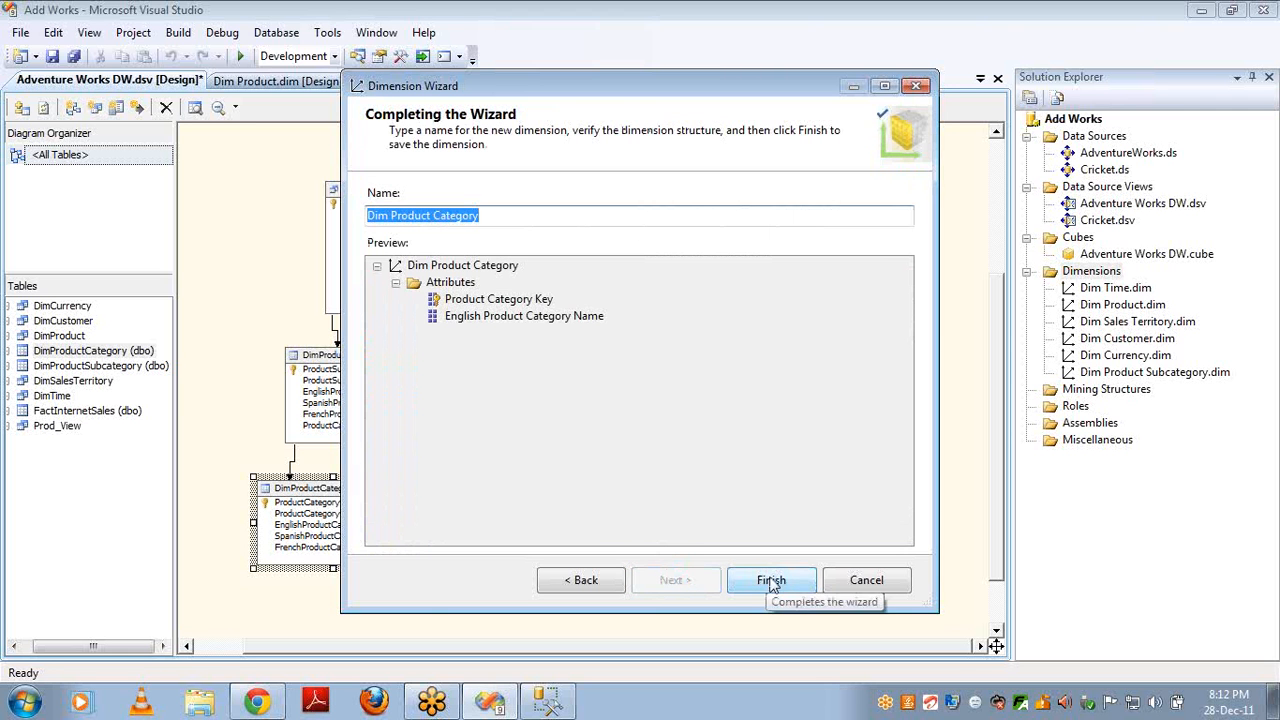
click(771, 582)
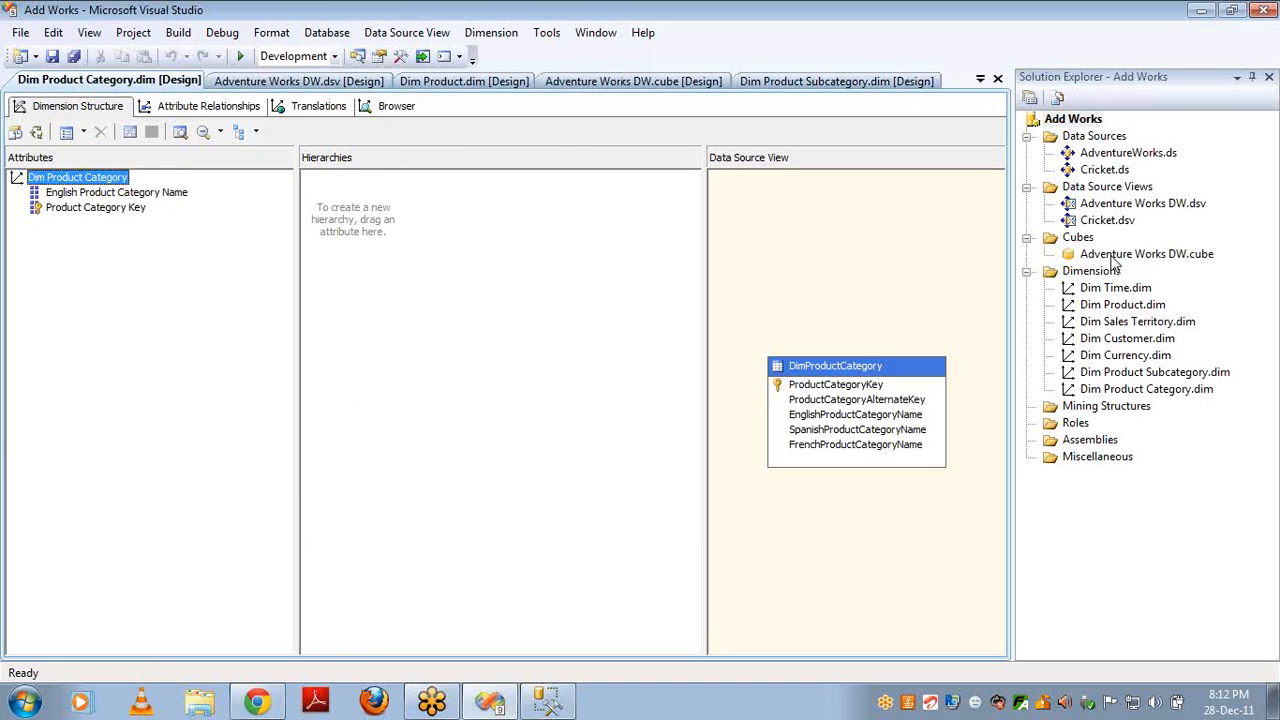
- Add the Dim Product Category dimension to the structure of the Adventure Works DW cube
double_click(1112, 256)
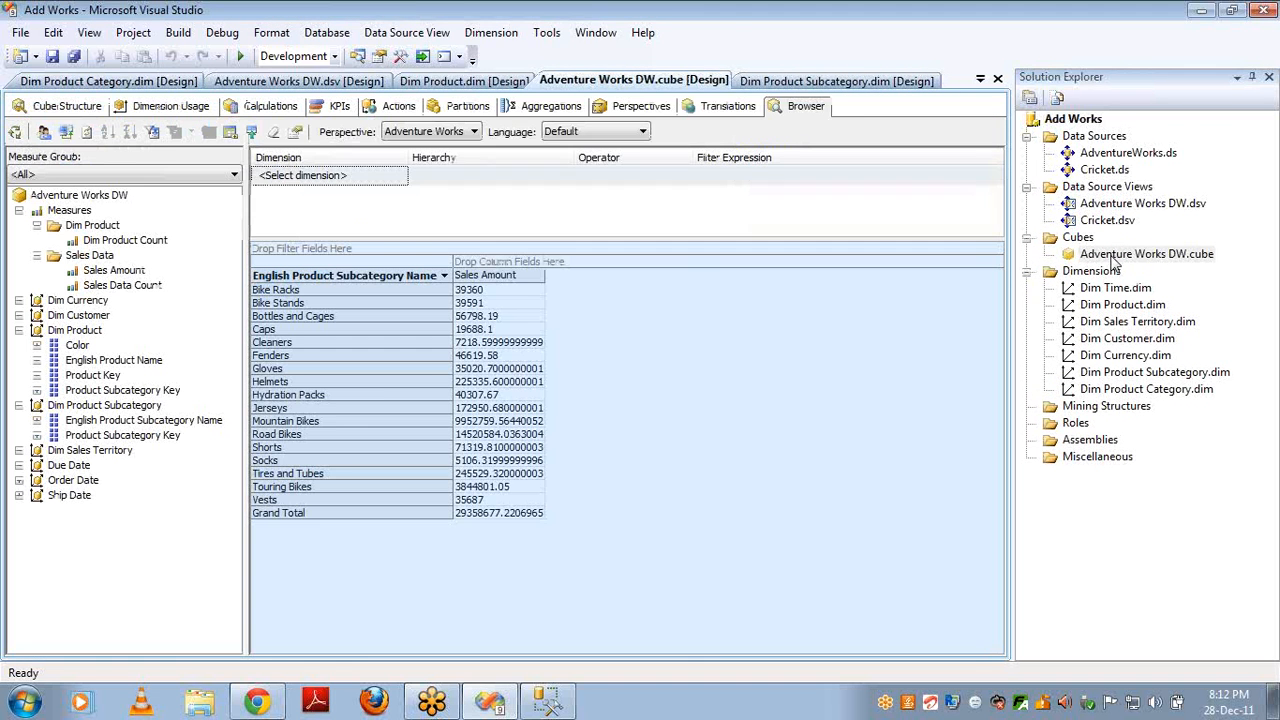
click(62, 106)
right_click(87, 438)
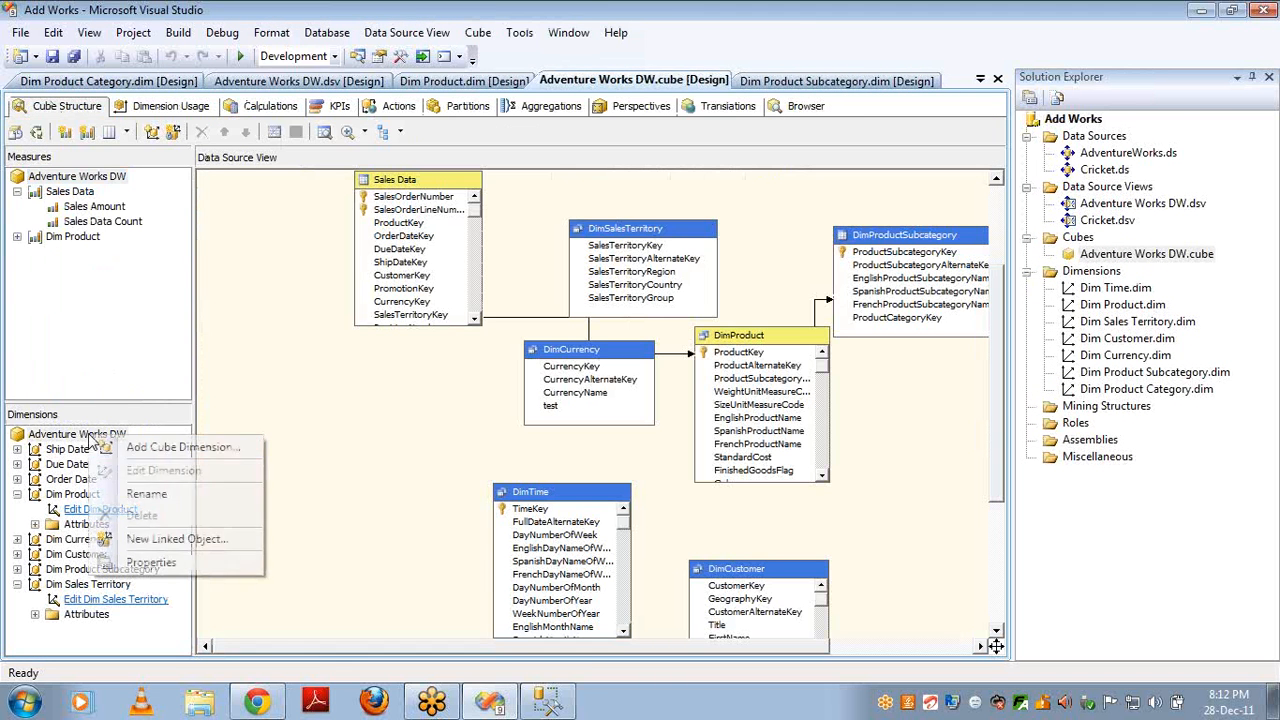
click(150, 448)
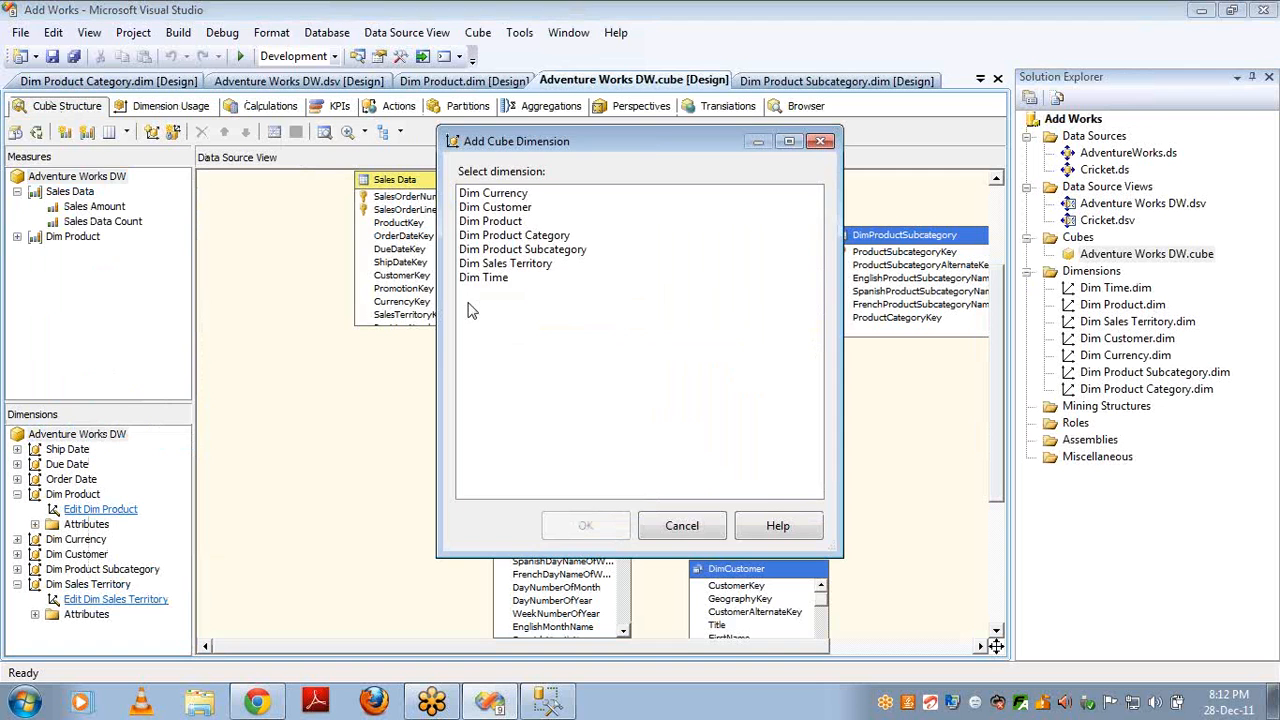
double_click(548, 243)
- In the cube's dimension usage, open the relationship definition between Dim Product Category and the Sales Data measure group
click(170, 105)
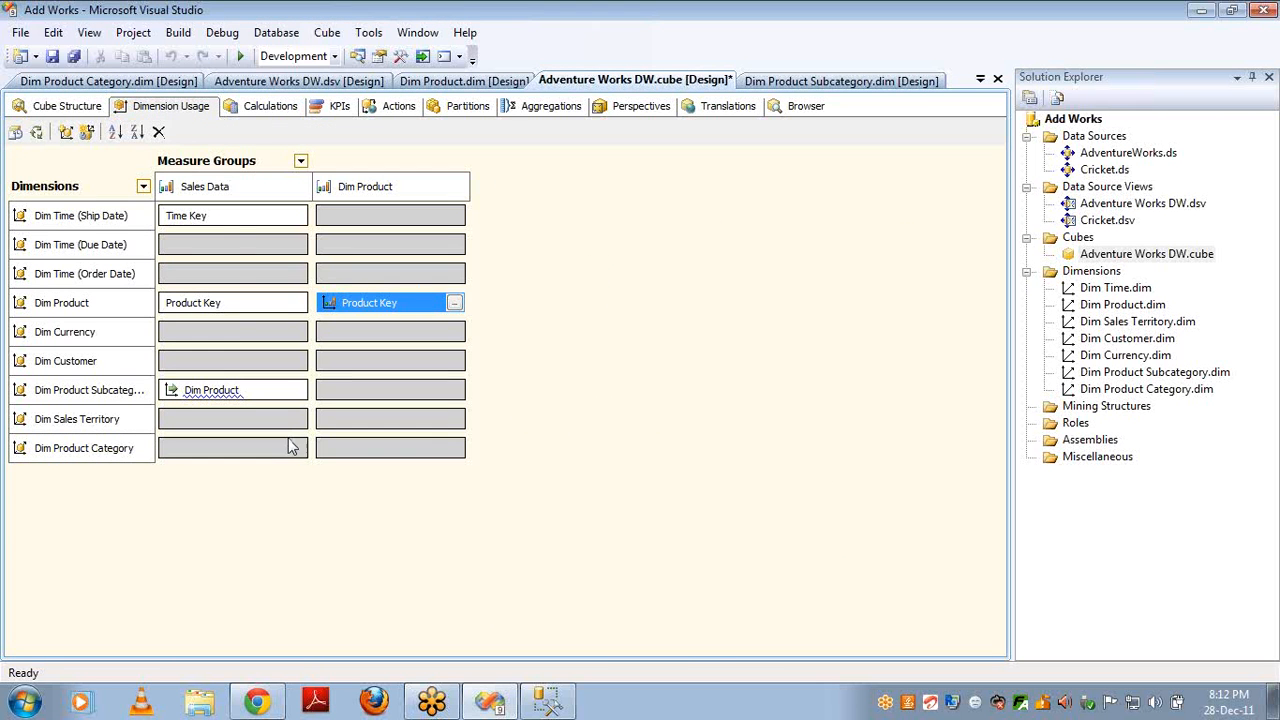
click(288, 440)
click(300, 449)
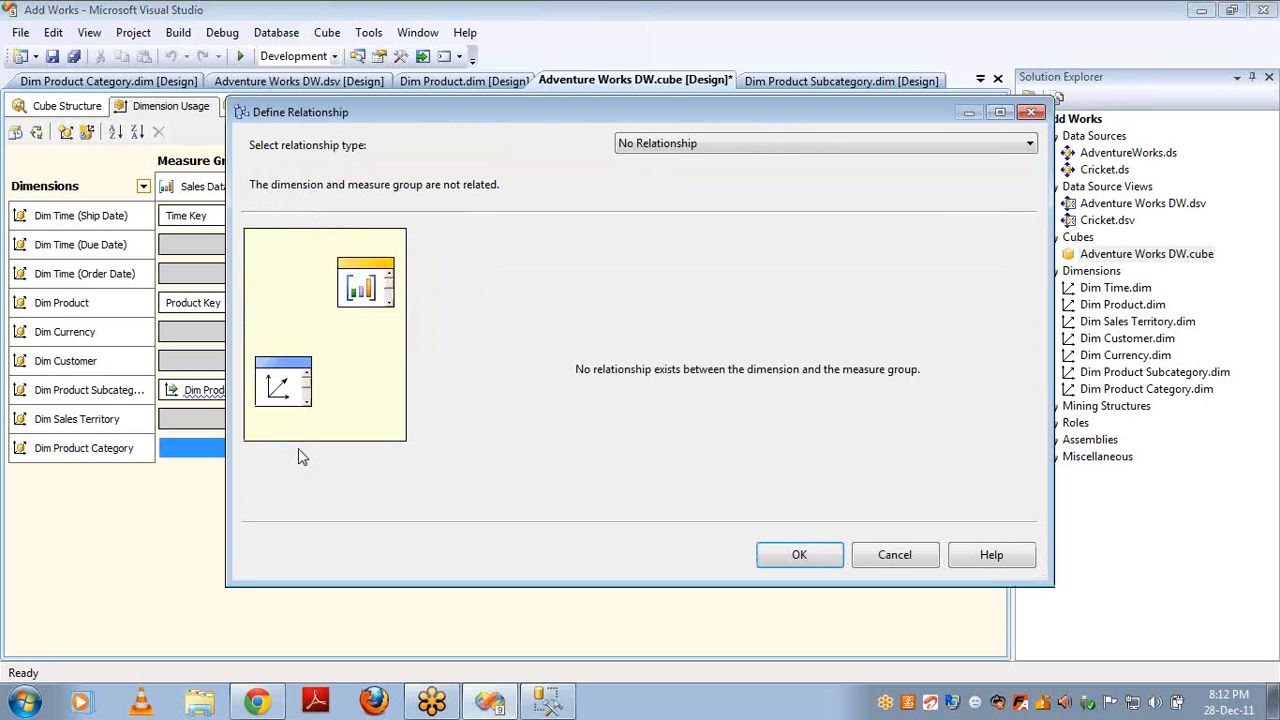
- Switch to SQL Server Management Studio and duplicate the query's DimProductSubcategory inner join line directly below itself
click(553, 706)
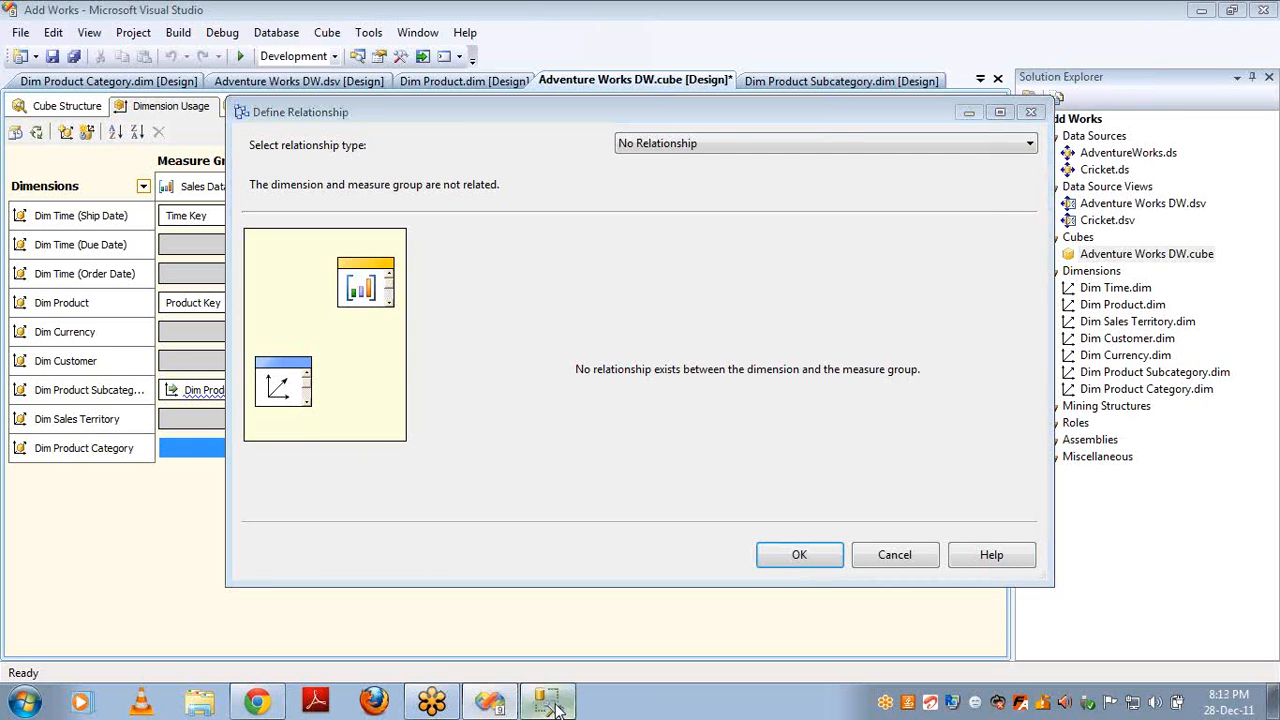
click(797, 152)
key(End)
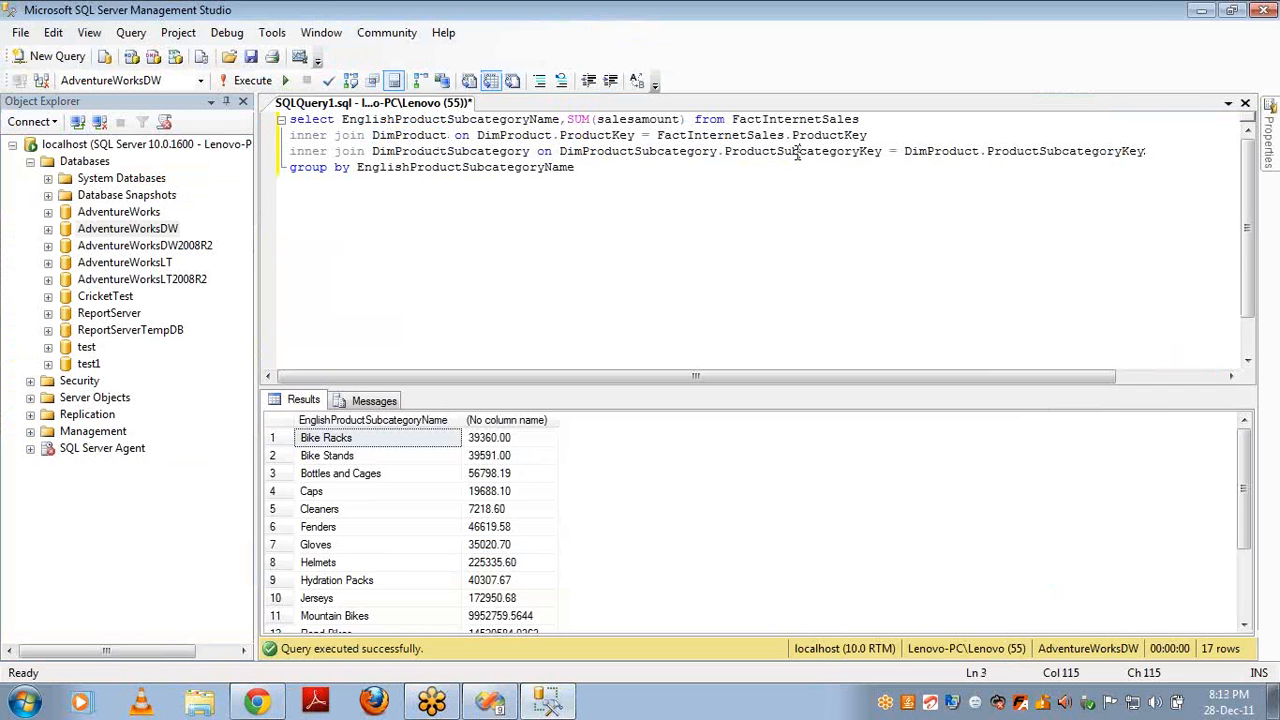
key(shift+Home)
key(ctrl+c)
key(End)
key(Return)
key(ctrl+v)
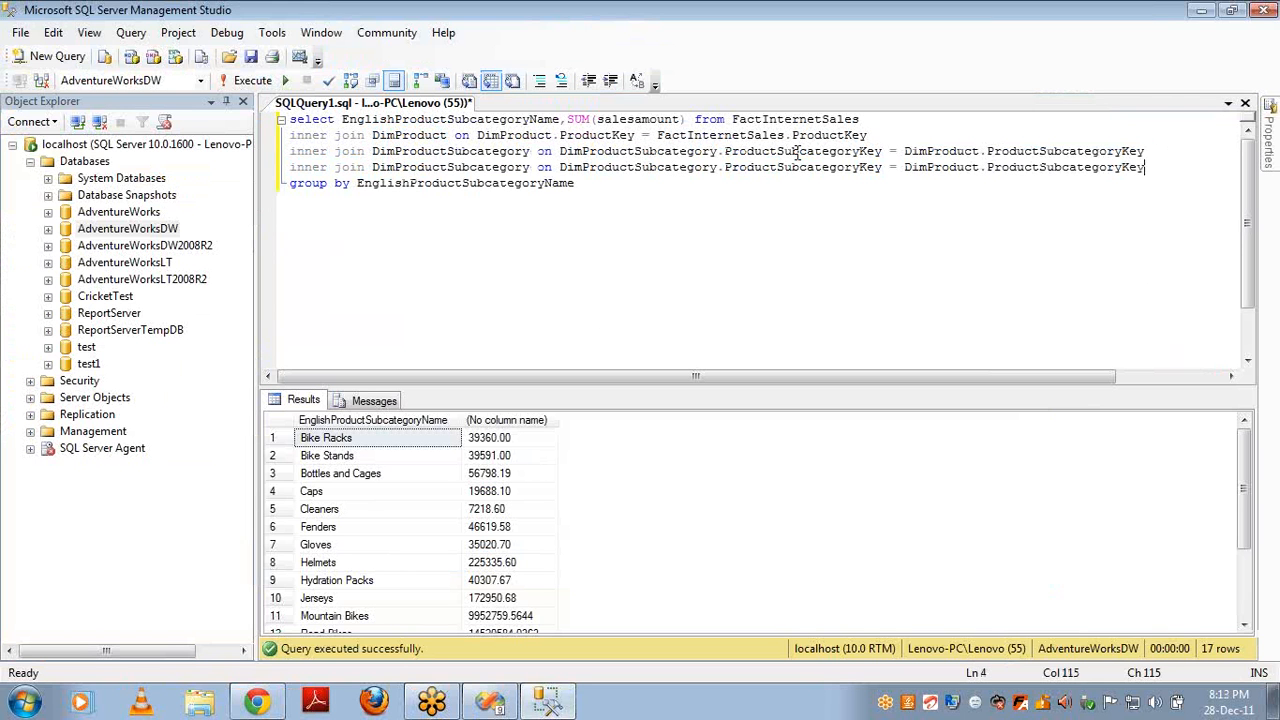
- Change the joined table in the duplicated inner join line to DimProductcategory and copy that table name
click(533, 167)
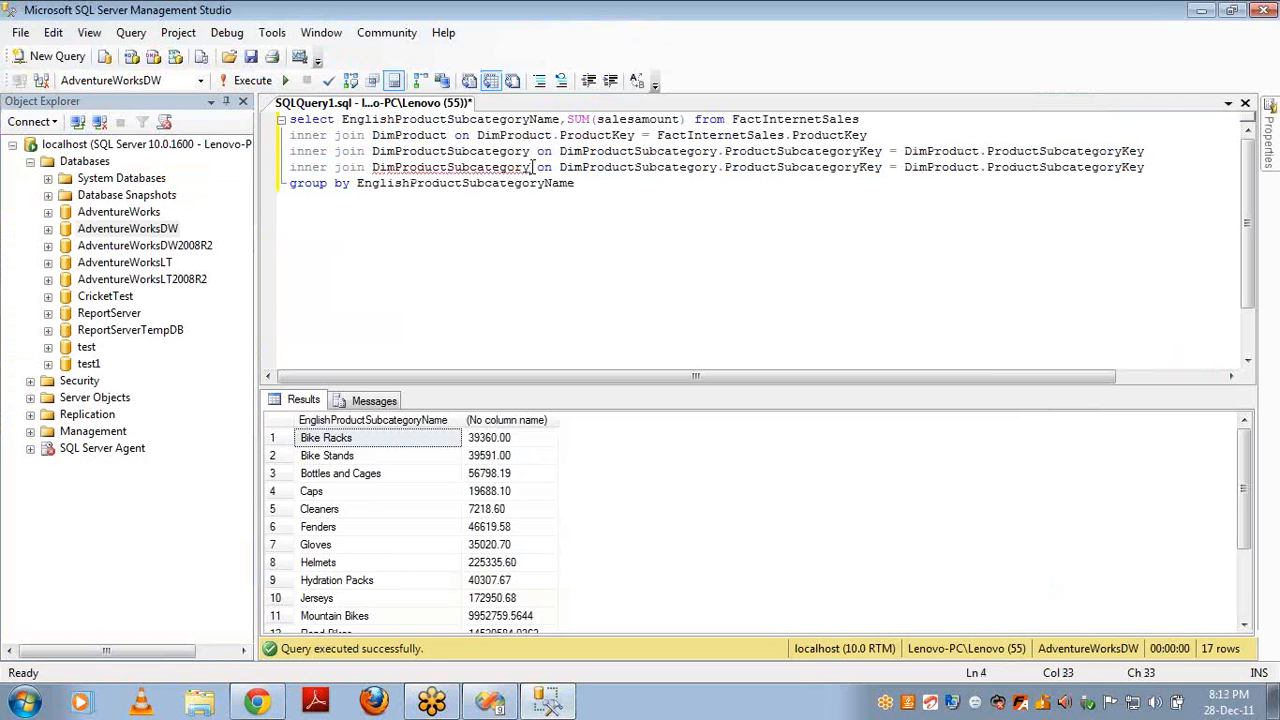
key(Left)
key(Left)
key(Left)
key(Left)
key(Left)
key(Left)
key(Left)
key(Left)
key(BackSpace)
key(BackSpace)
key(BackSpace)
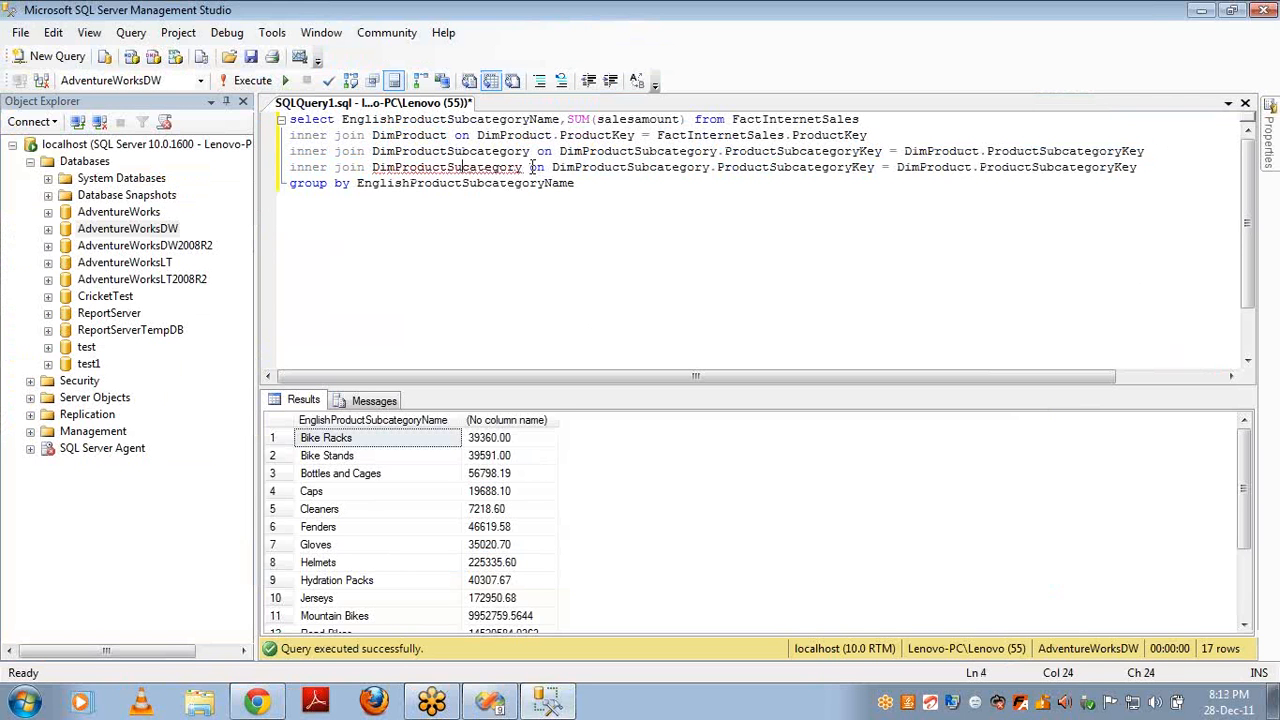
key(ctrl+Right)
key(ctrl+shift+Left)
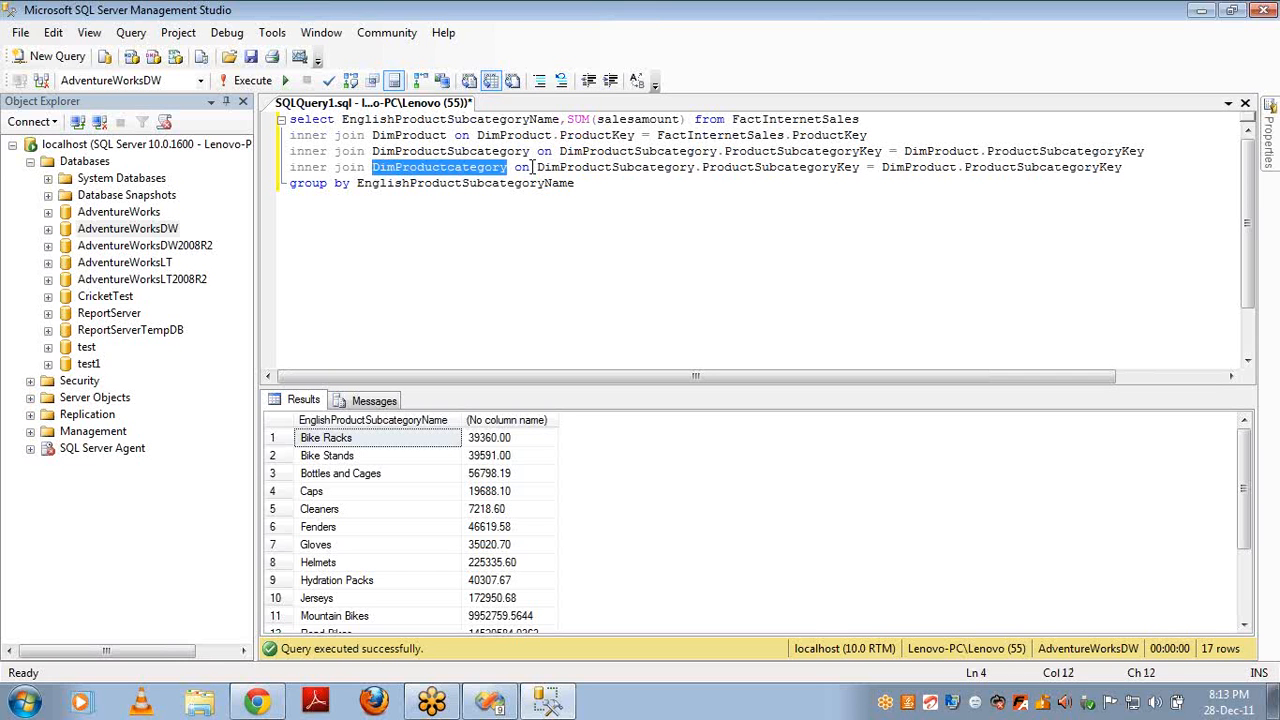
- Try to replace the DimProductSubcategory table before the equals sign in the new join condition with DimProductcategory
key(ctrl+Right)
key(ctrl+Right)
key(ctrl+shift+Right)
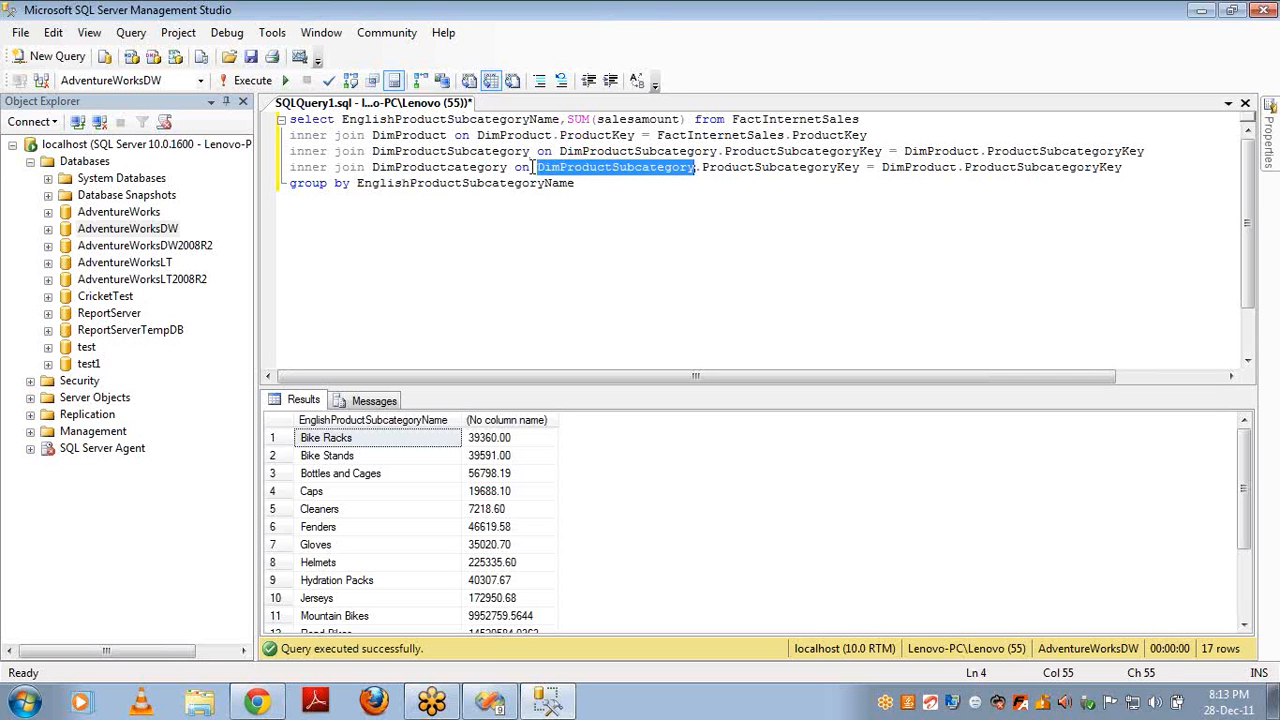
key(ctrl+v)
key(ctrl+Right)
key(ctrl+Right)
key(ctrl+shift+Right)
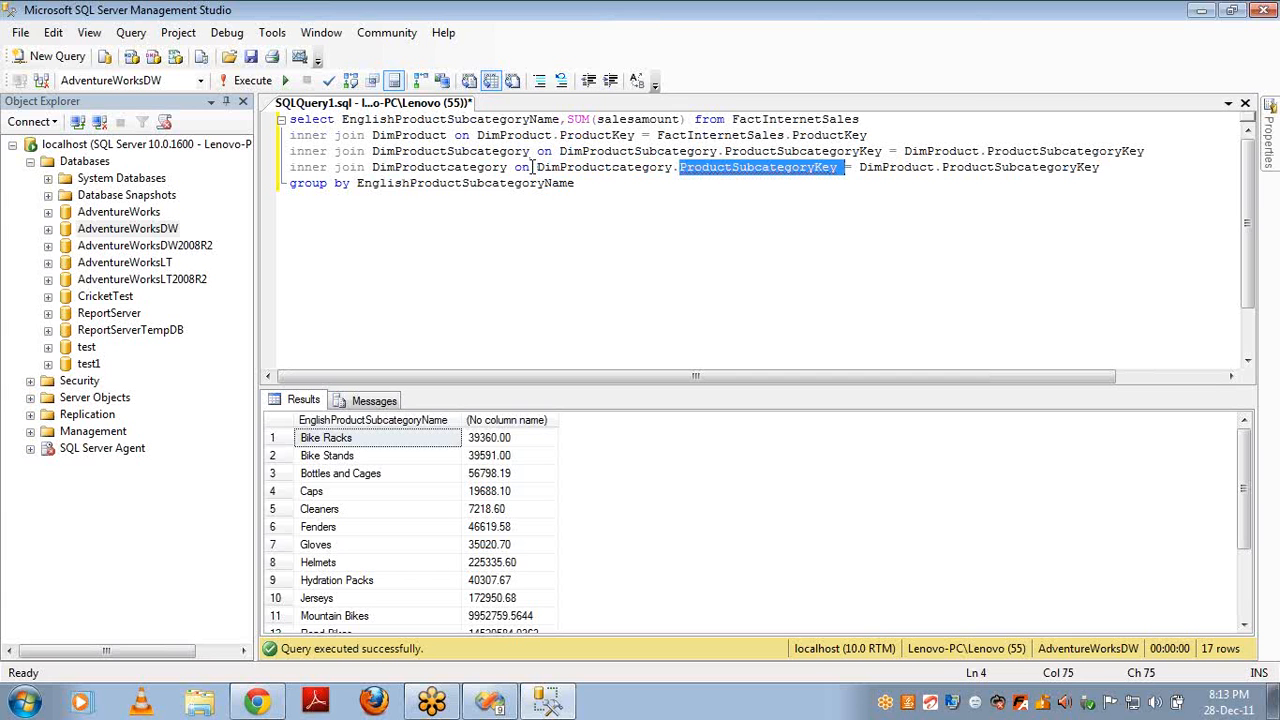
key(ctrl+z)
- Replace the DimProduct table after the equals sign in the new join condition with DimProductcategory
key(ctrl+Right)
key(ctrl+shift+Right)
key(Right)
key(ctrl+Right)
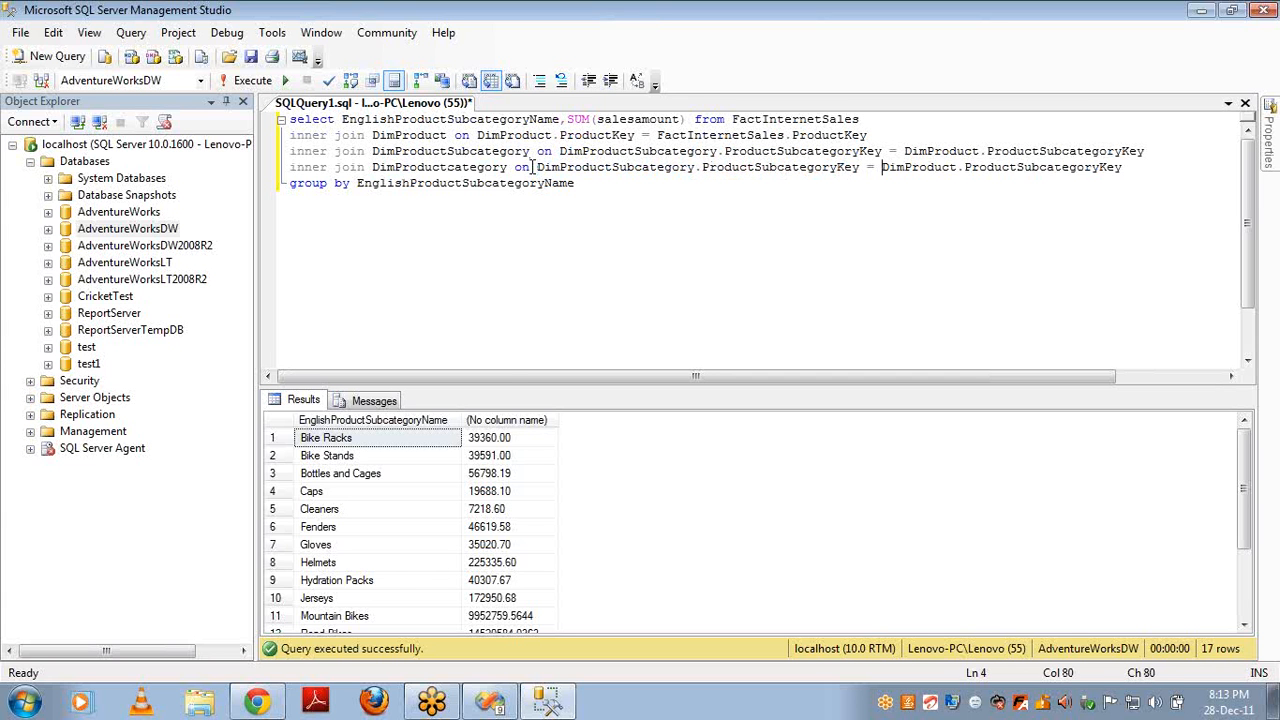
key(ctrl+shift+Right)
key(ctrl+v)
key(ctrl+Left)
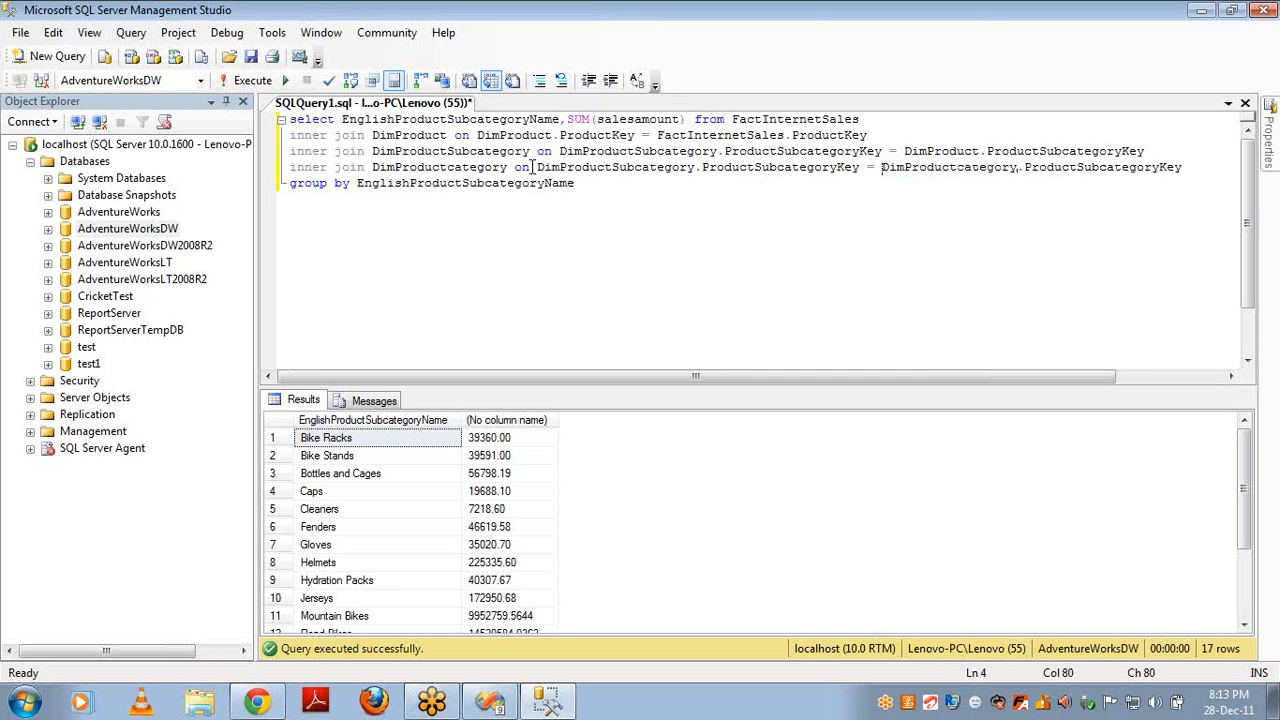
- Set the DimProductSubcategory column in the new join condition to ProductCategoryKey
key(Left)
key(Left)
key(Left)
key(ctrl+shift+Left)
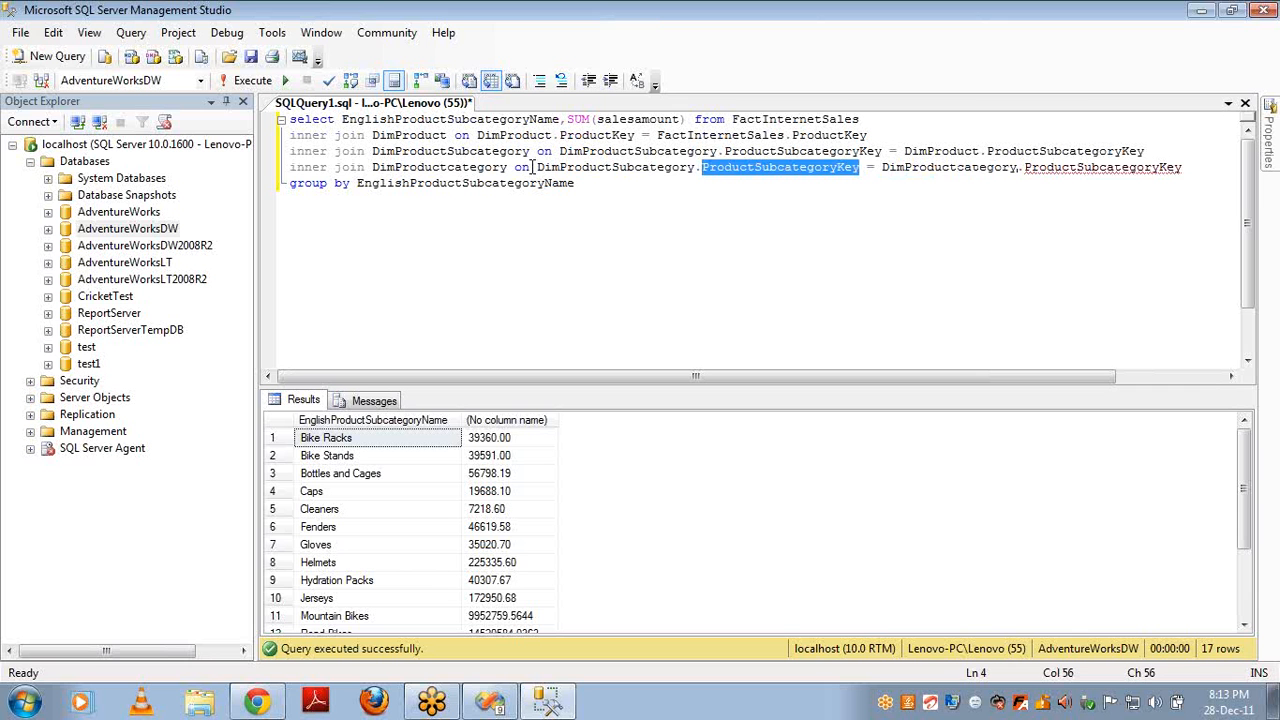
text(pro)
key(Tab)
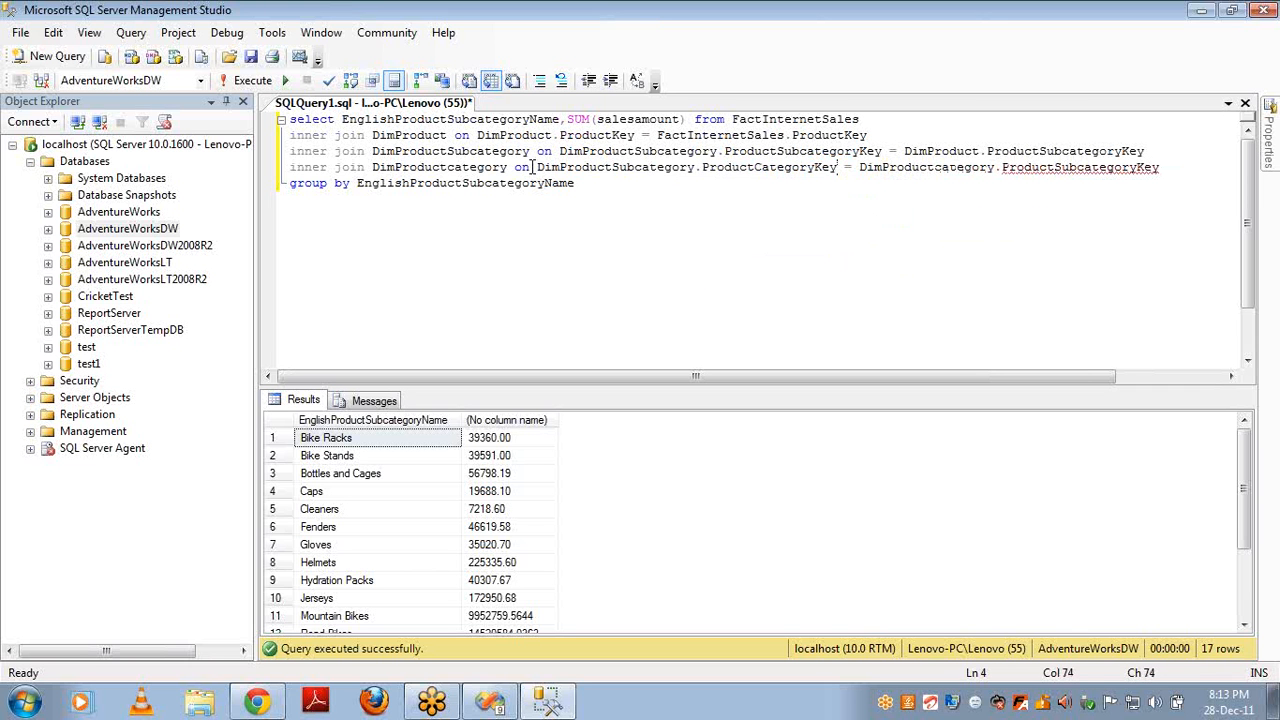
- Copy ProductCategoryKey over the DimProductcategory column at the end of the new join condition
key(ctrl+shift+Left)
key(Right)
key(Right)
key(Right)
key(Right)
key(Right)
key(Right)
key(Right)
key(ctrl+Right)
key(ctrl+Right)
key(ctrl+shift+Right)
key(ctrl+v)
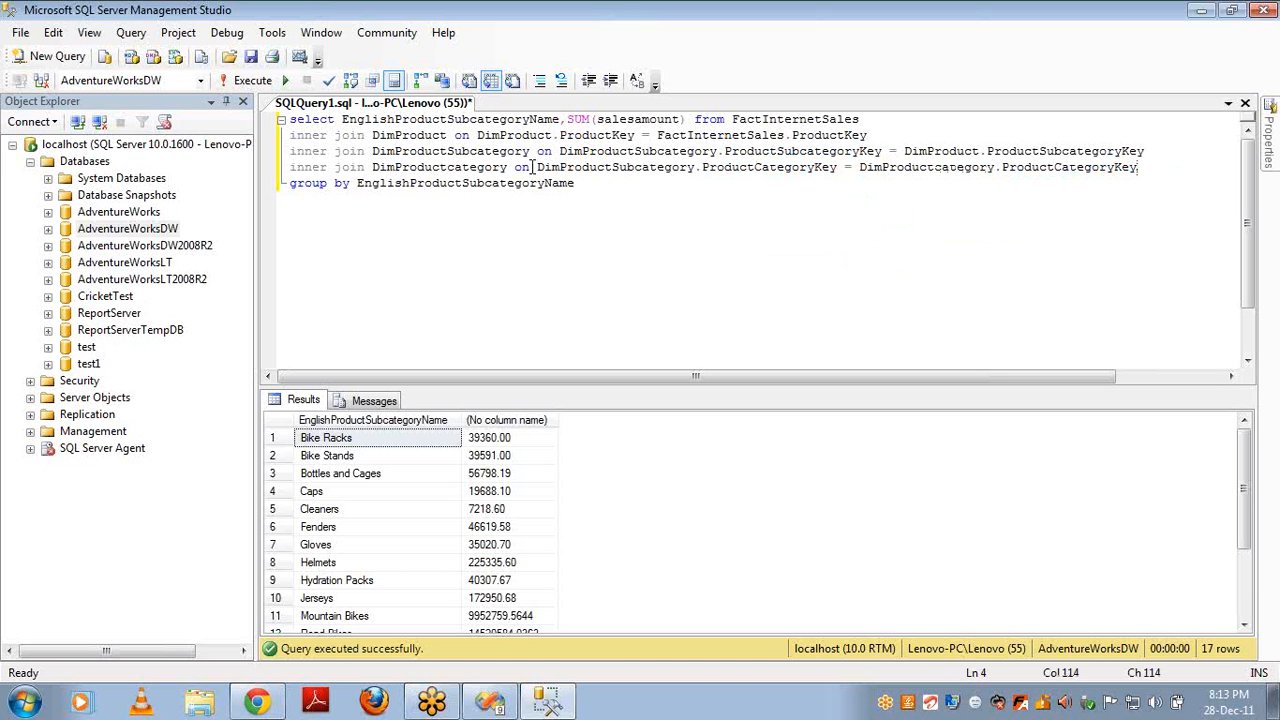
- Change the column in the query's group by clause to EnglishProductcategoryName
key(Down)
key(Left)
key(Left)
key(Left)
key(Left)
key(Left)
key(Left)
key(Left)
key(Left)
key(Left)
key(Left)
key(Left)
key(Left)
key(BackSpace)
key(BackSpace)
key(BackSpace)
key(End)
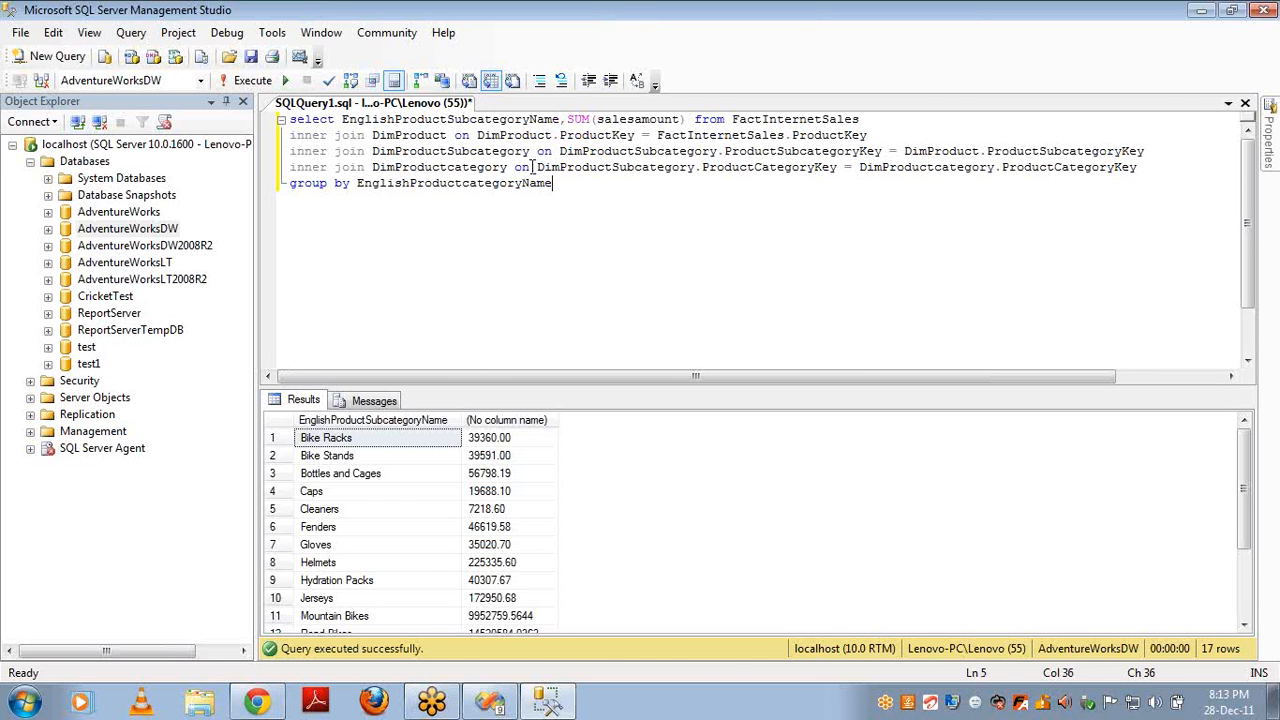
- Replace the selected subcategory name column with EnglishProductcategoryName and run the query
key(ctrl+shift+Left)
key(Up)
key(ctrl+Left)
key(ctrl+shift+Right)
key(ctrl+v)
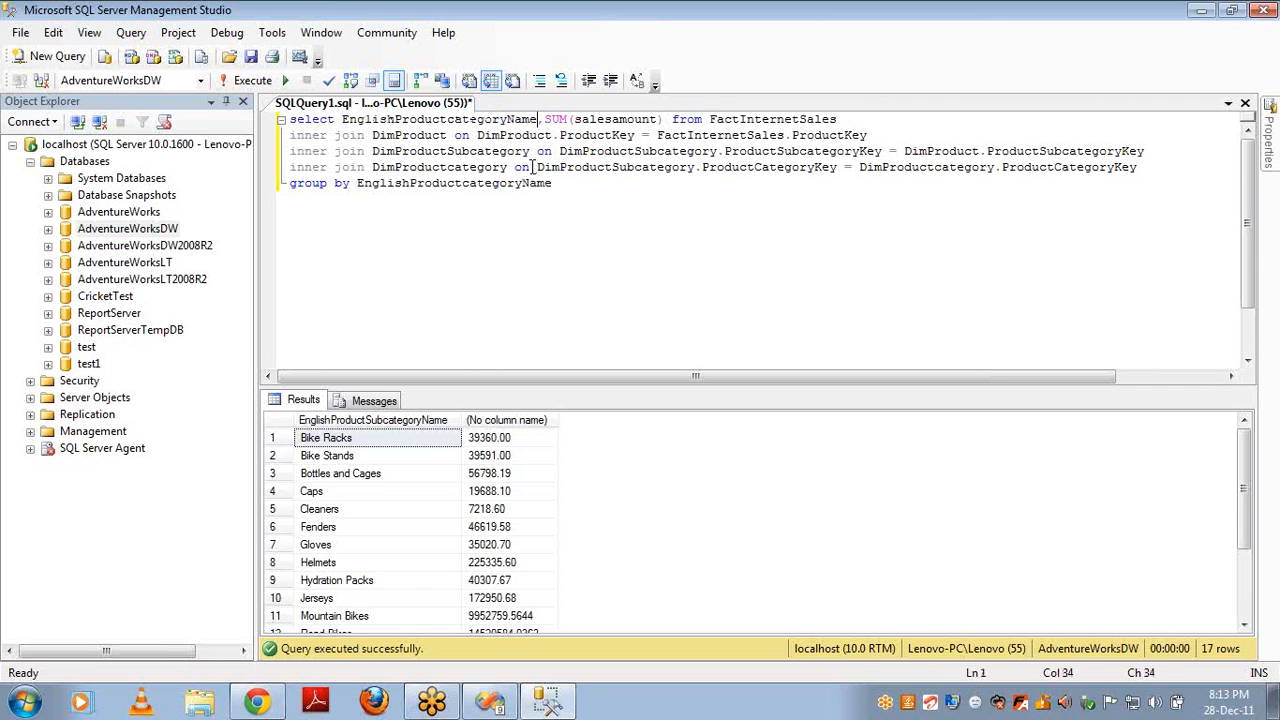
key(F5)
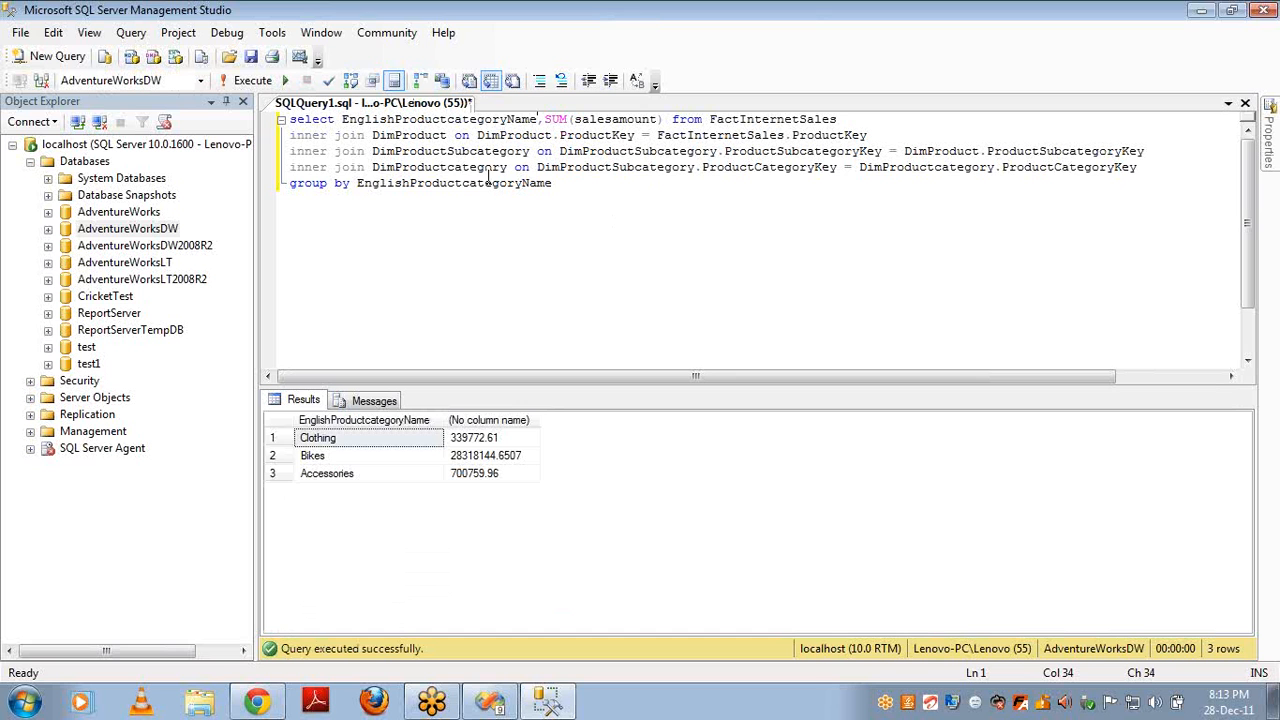
double_click(486, 172)
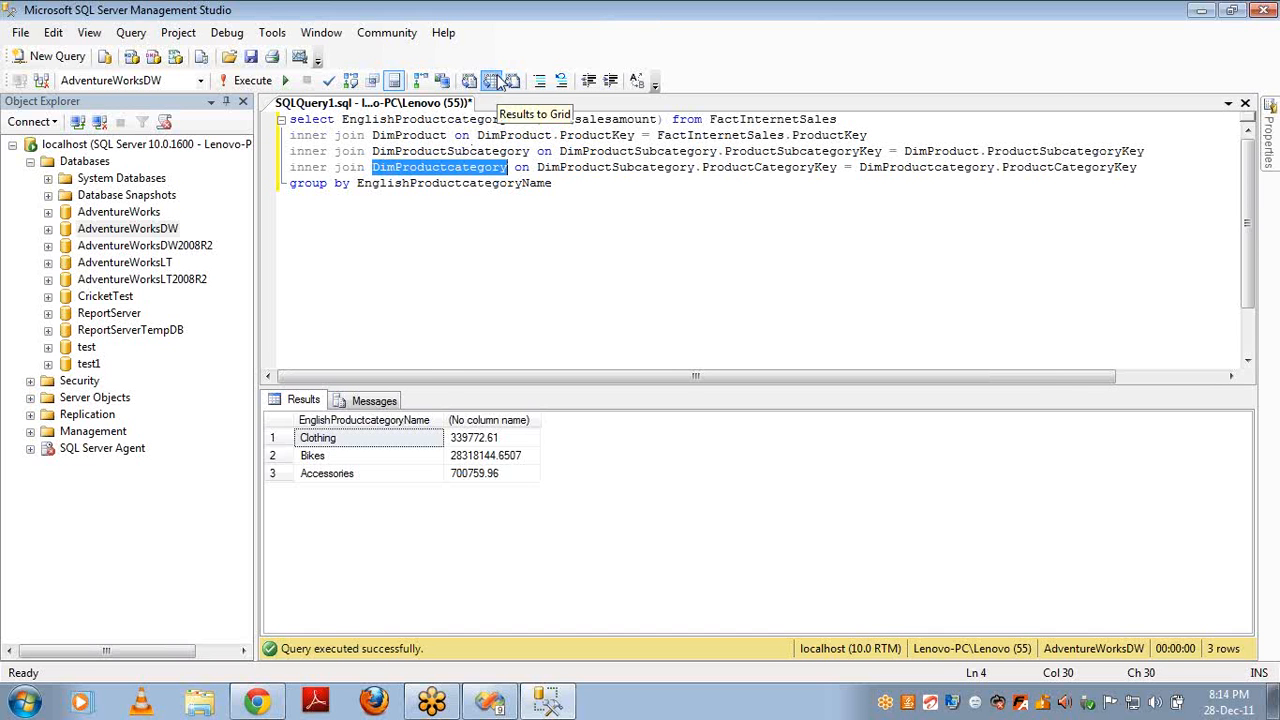
- Back in Visual Studio, try to define a Referenced relationship for Dim Product Category with Dim Product Subcategory as the intermediate dimension
key(alt+Tab)
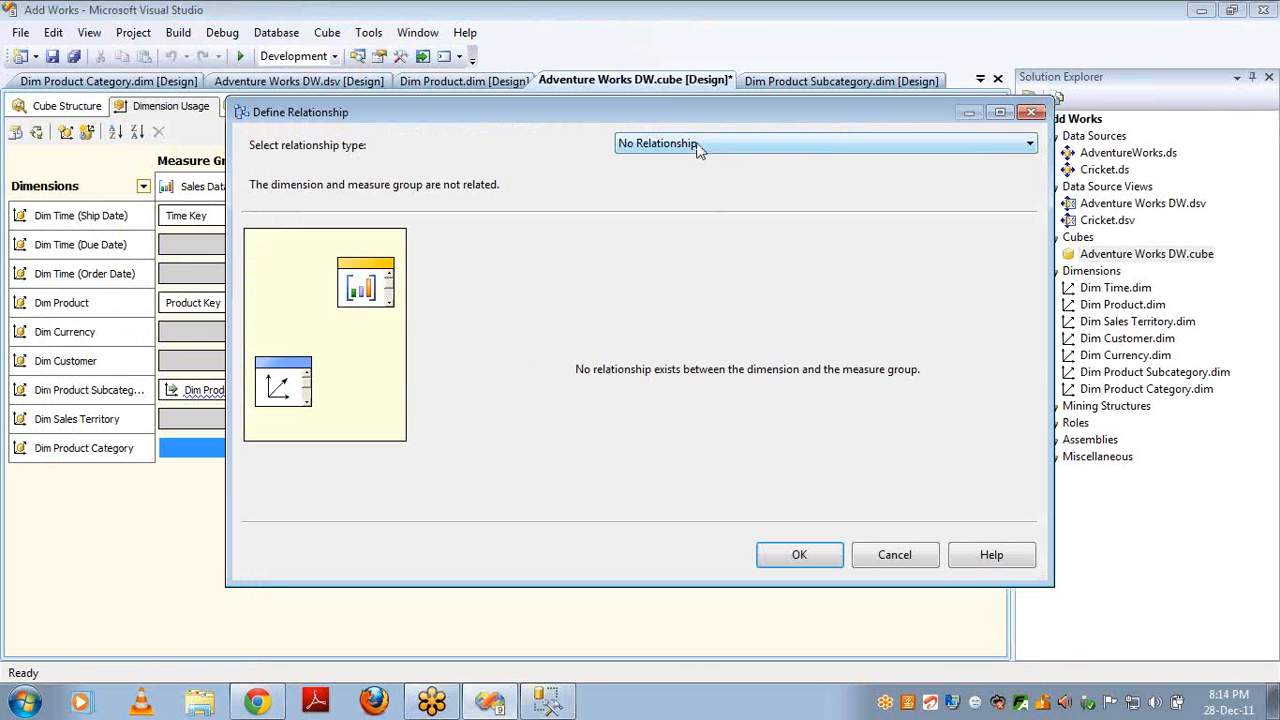
click(700, 145)
click(687, 211)
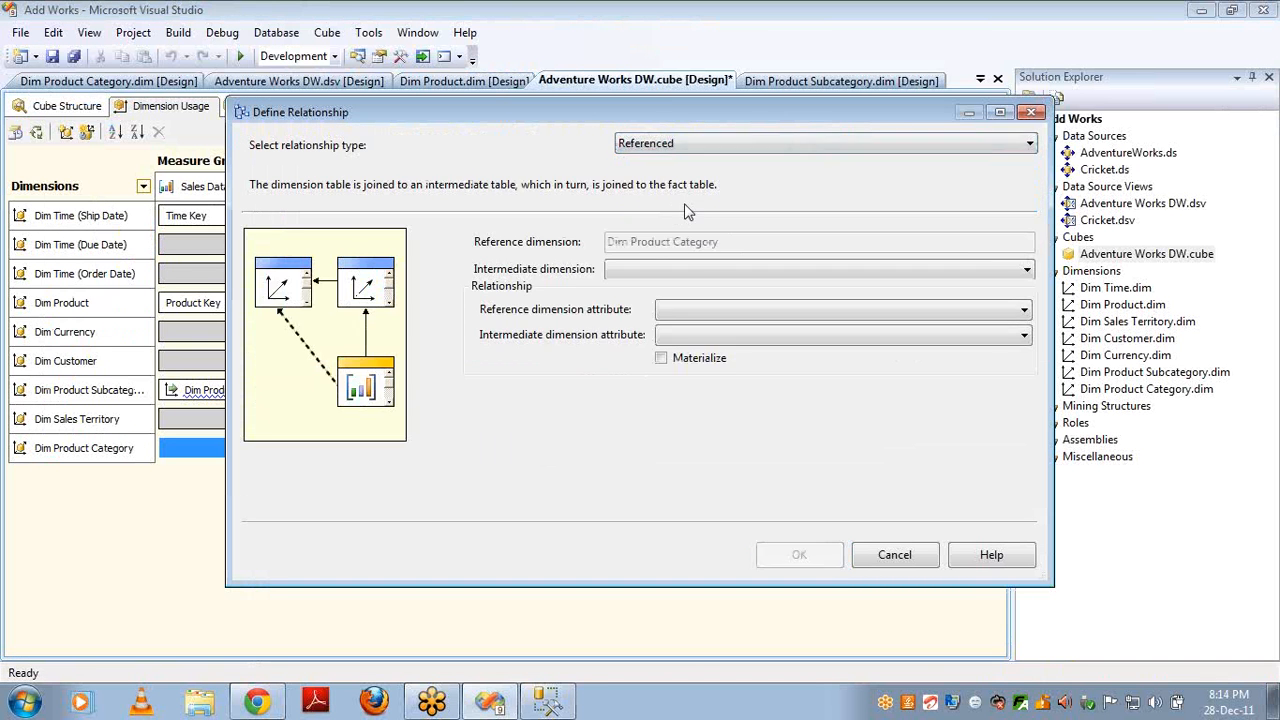
click(684, 267)
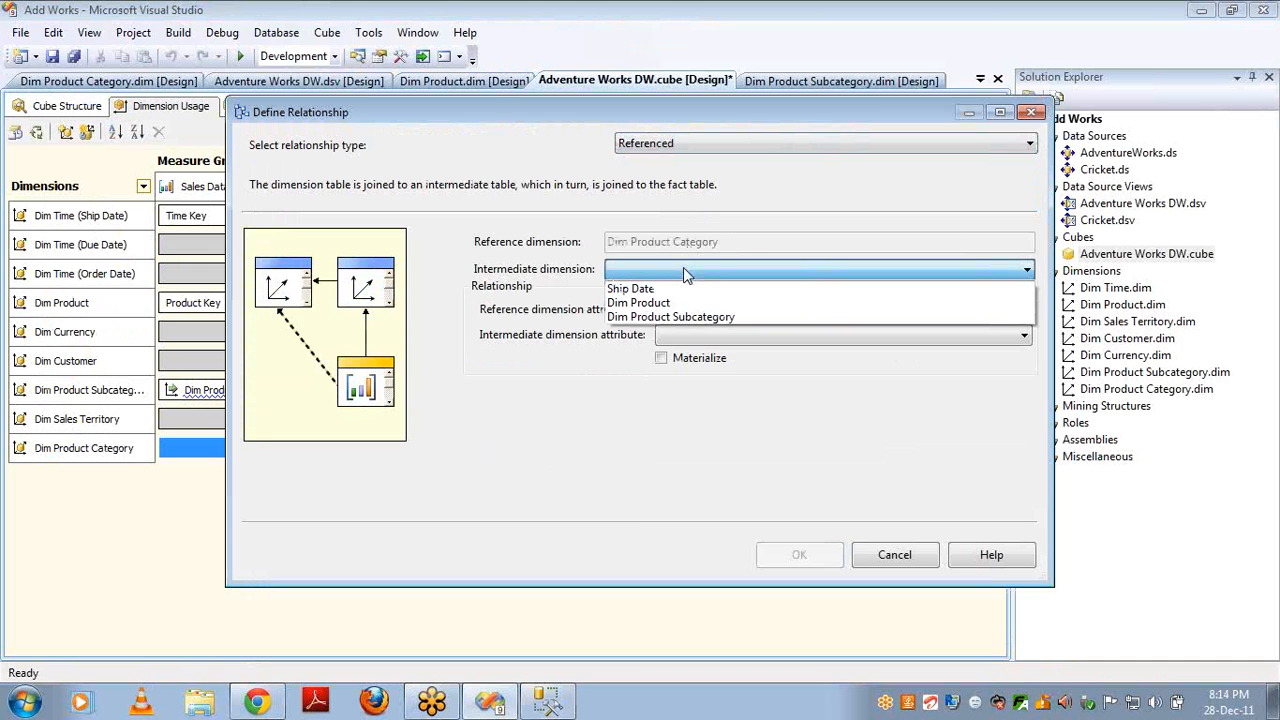
click(682, 316)
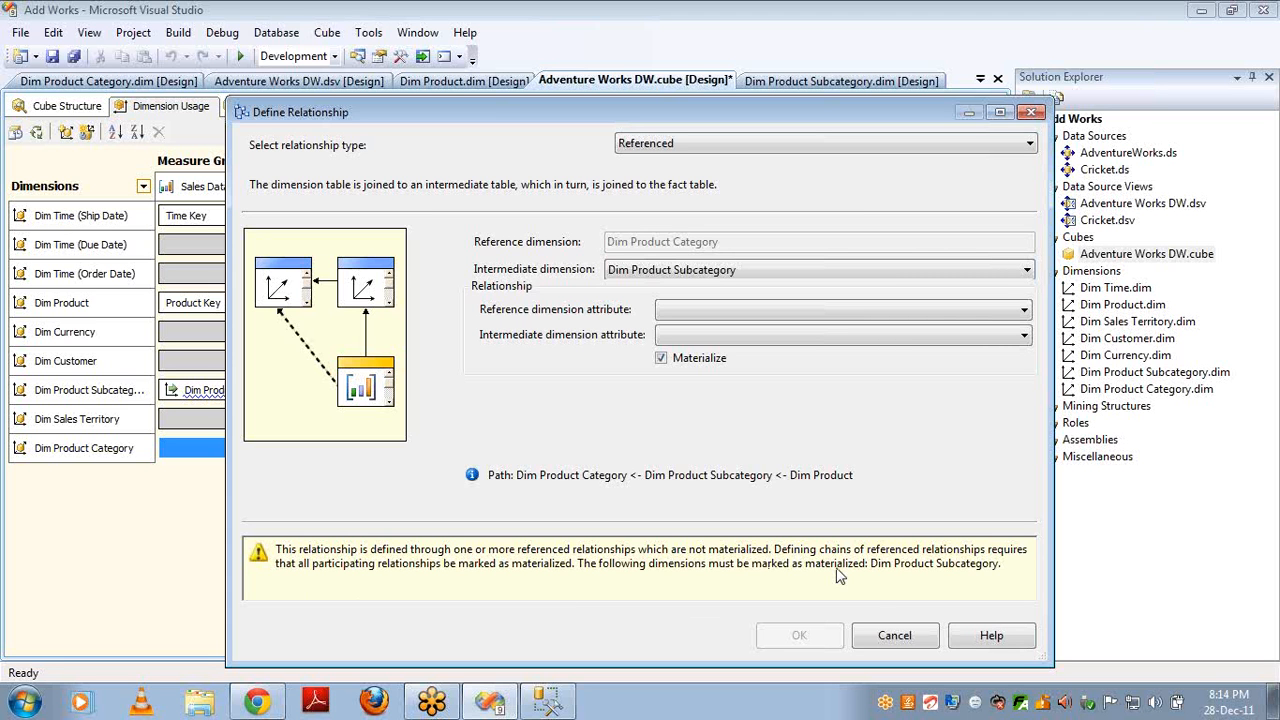
click(909, 638)
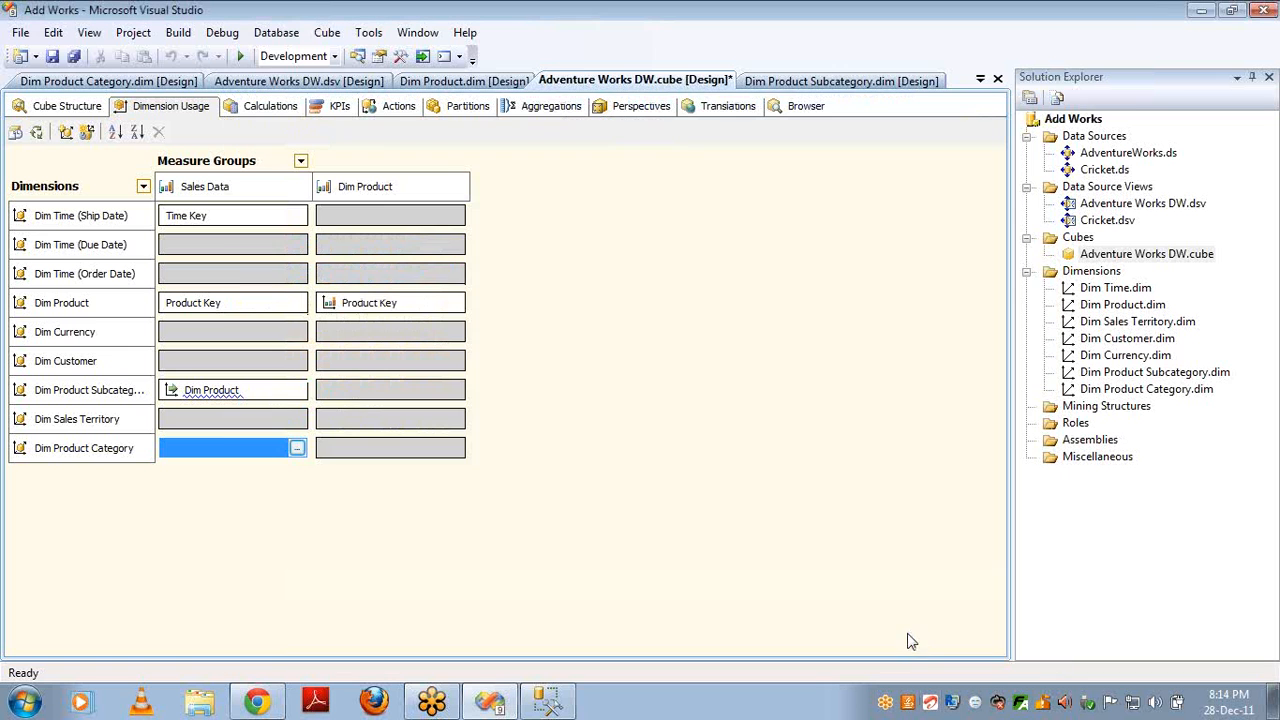
- Enable Materialize for the referenced relationship between Dim Product Subcategory and the Sales Data measure group
click(82, 310)
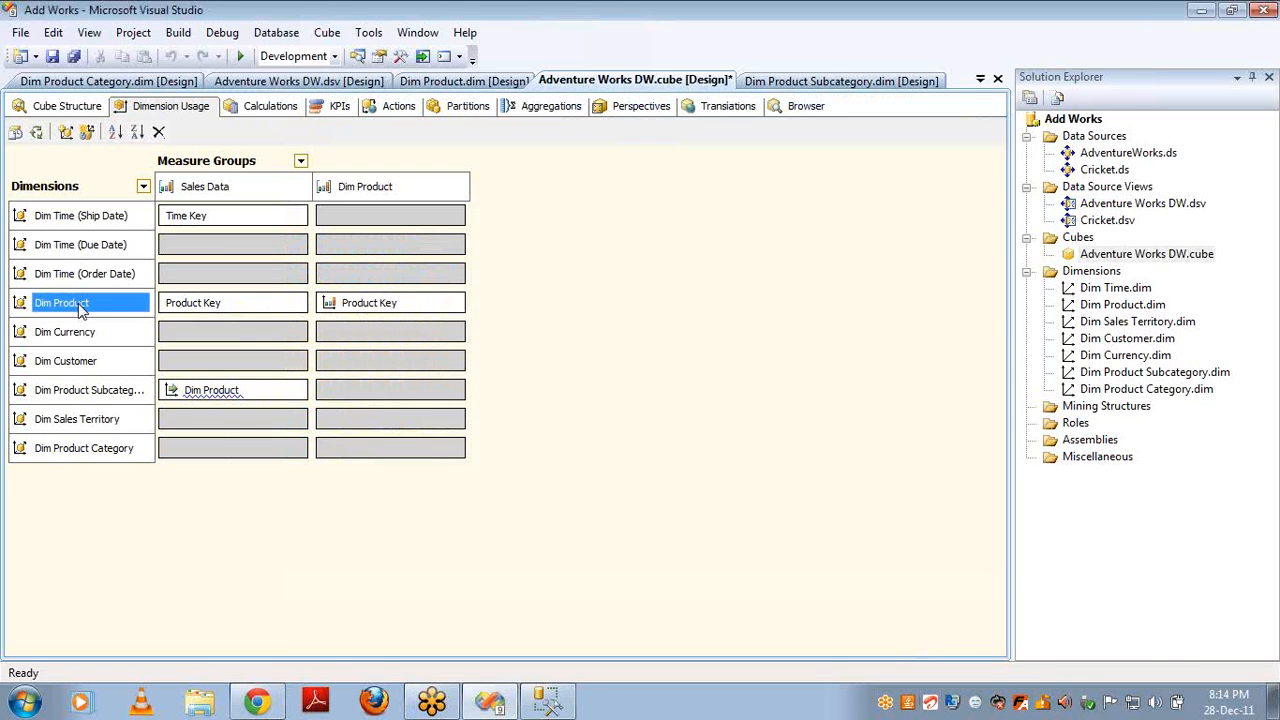
click(103, 400)
mouse_move(212, 390)
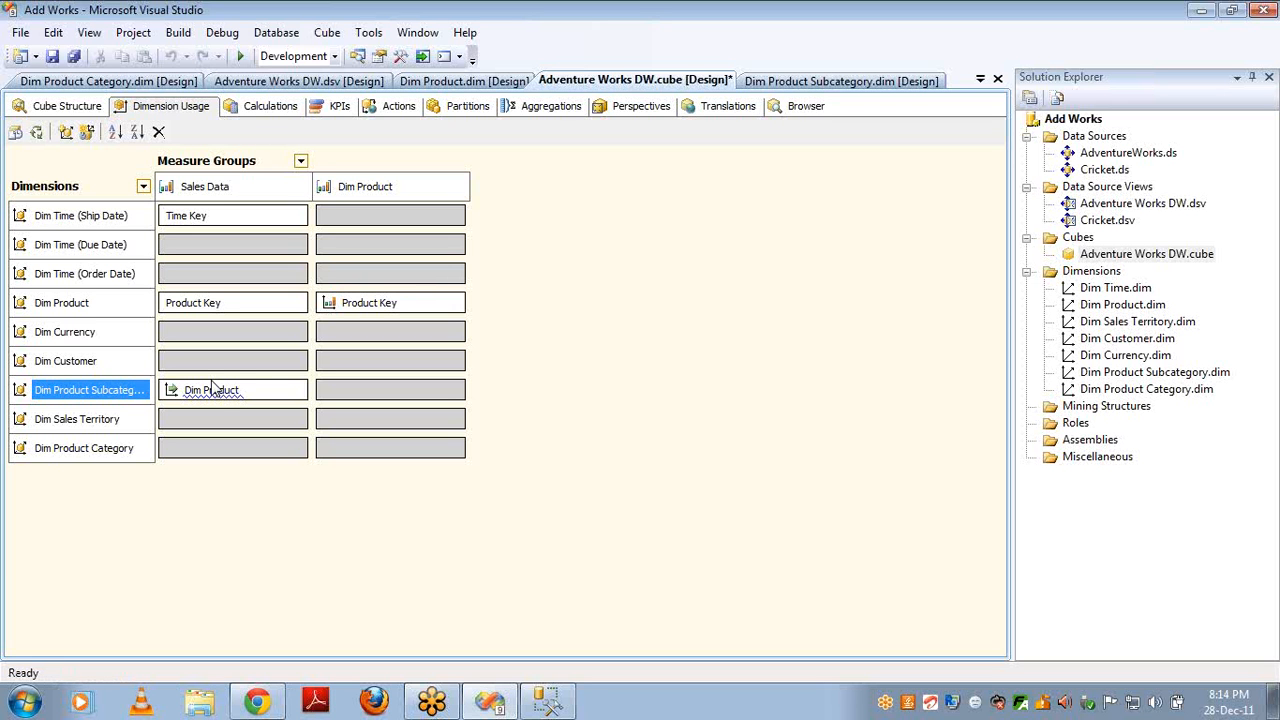
click(299, 392)
click(301, 391)
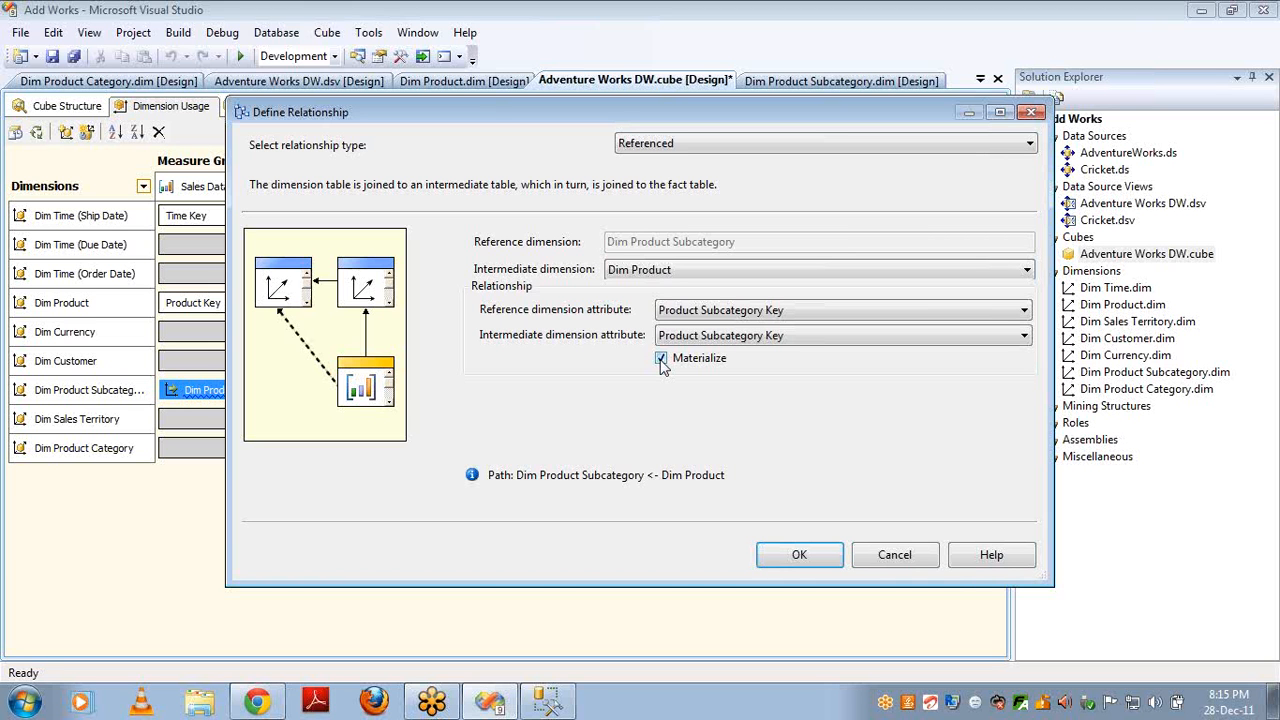
click(800, 556)
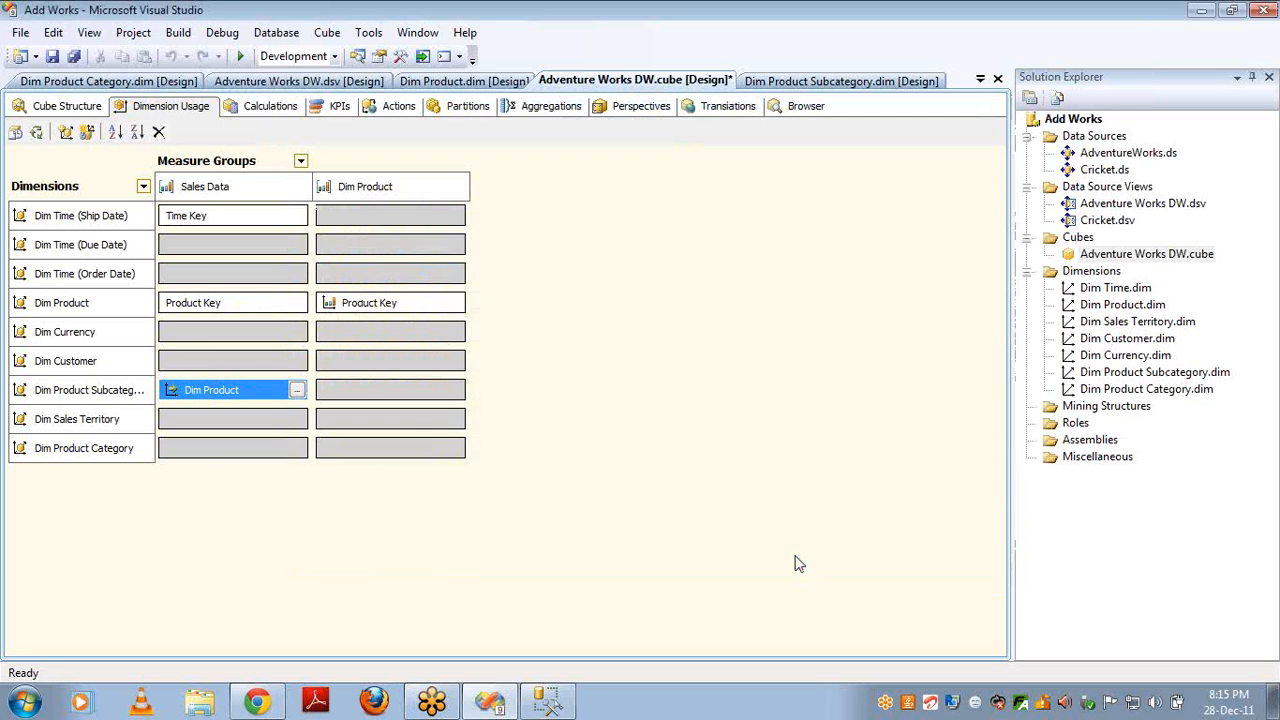
click(297, 453)
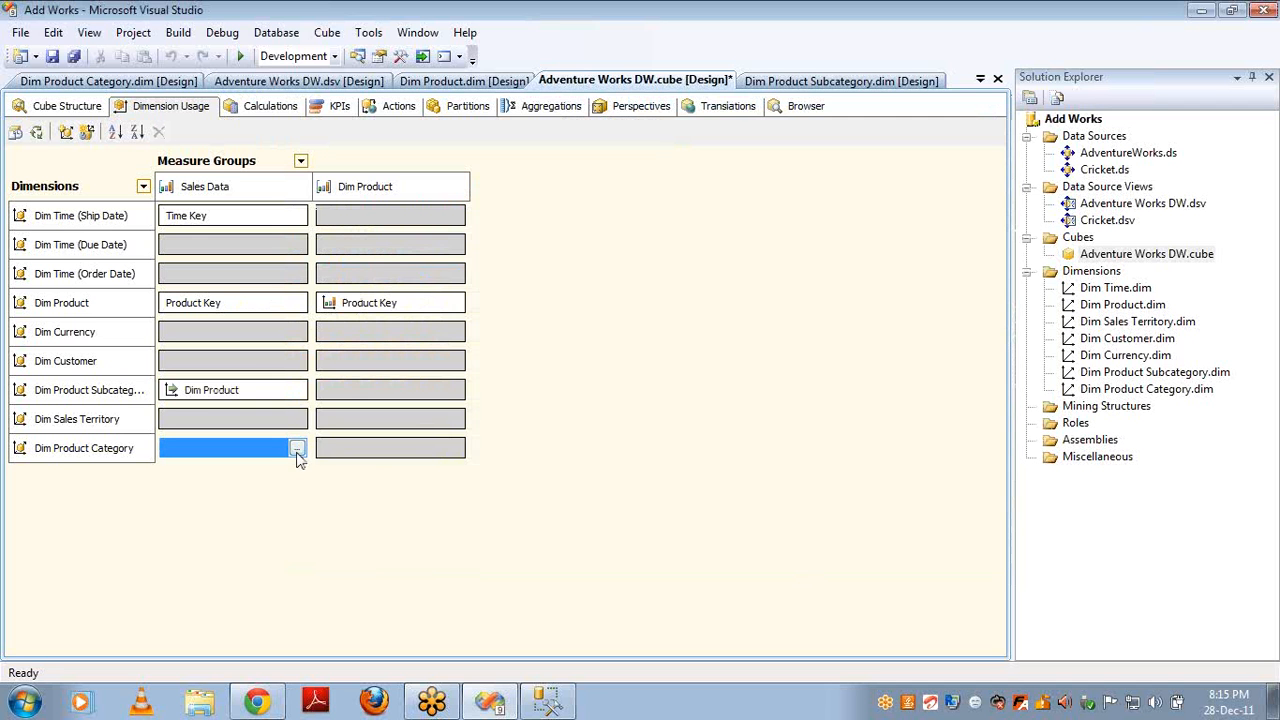
click(297, 453)
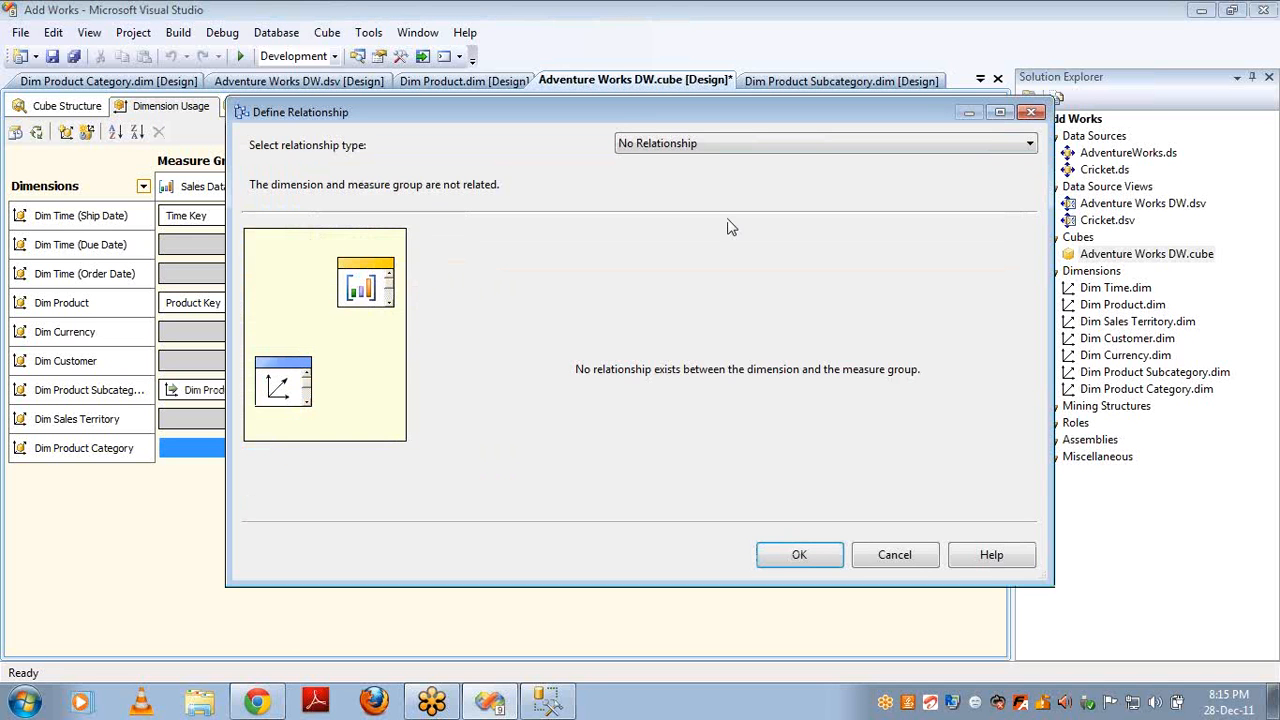
scroll(727, 221, down, 3)
click(688, 267)
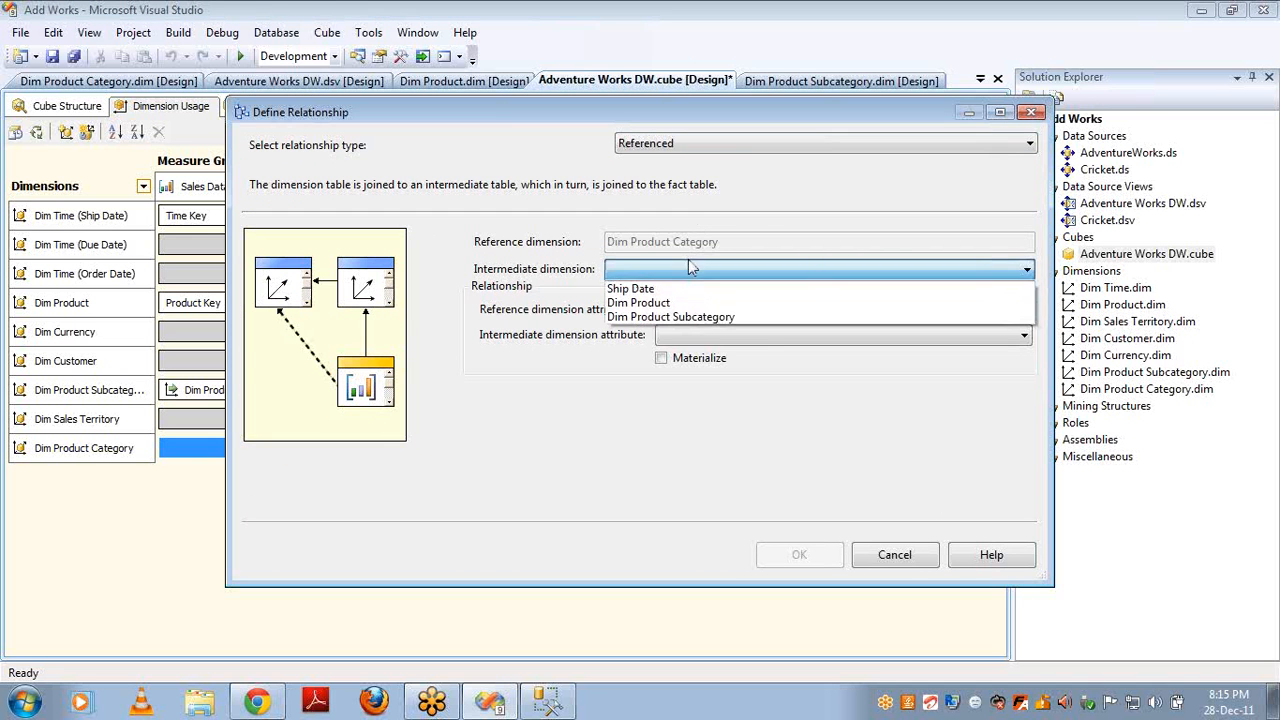
click(677, 317)
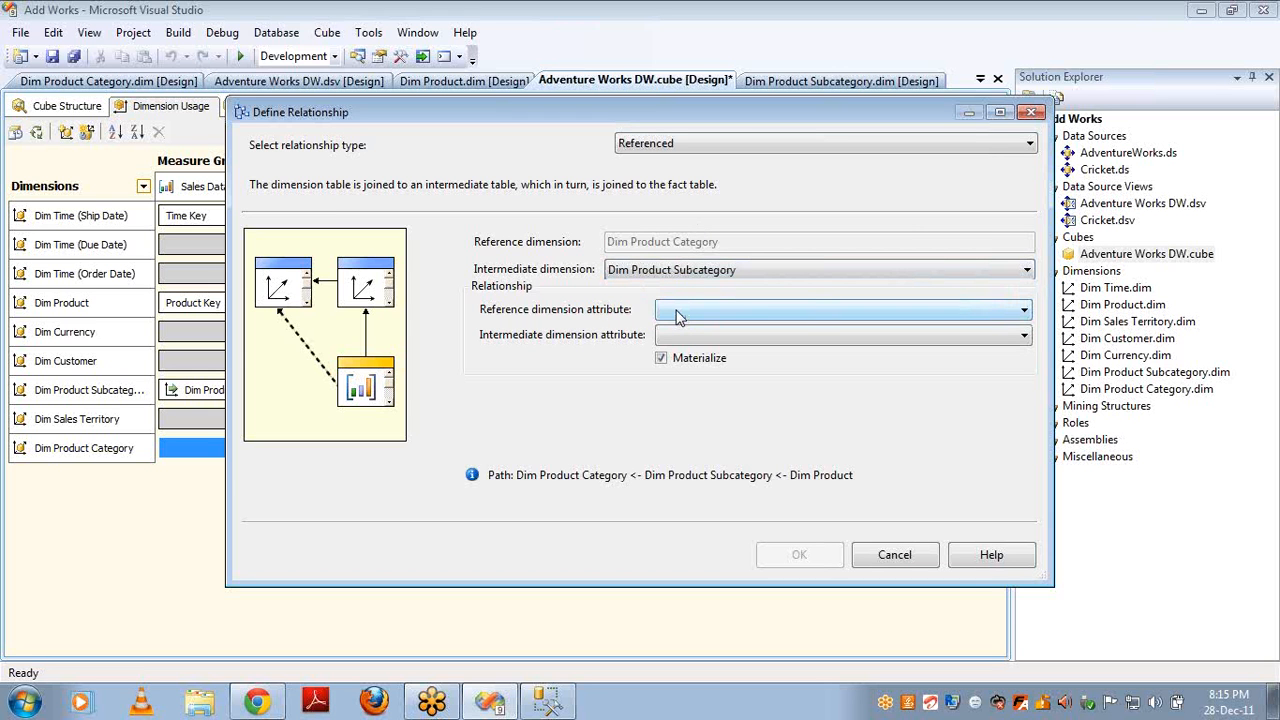
click(686, 313)
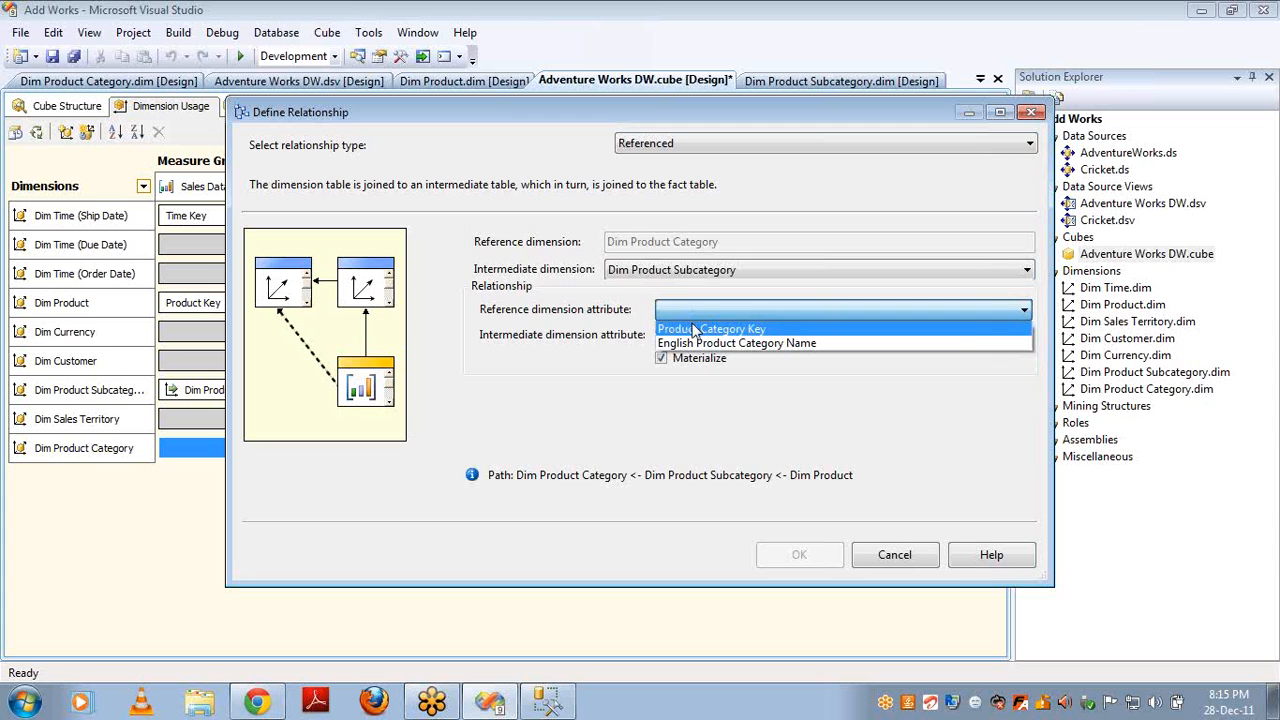
click(694, 330)
click(712, 338)
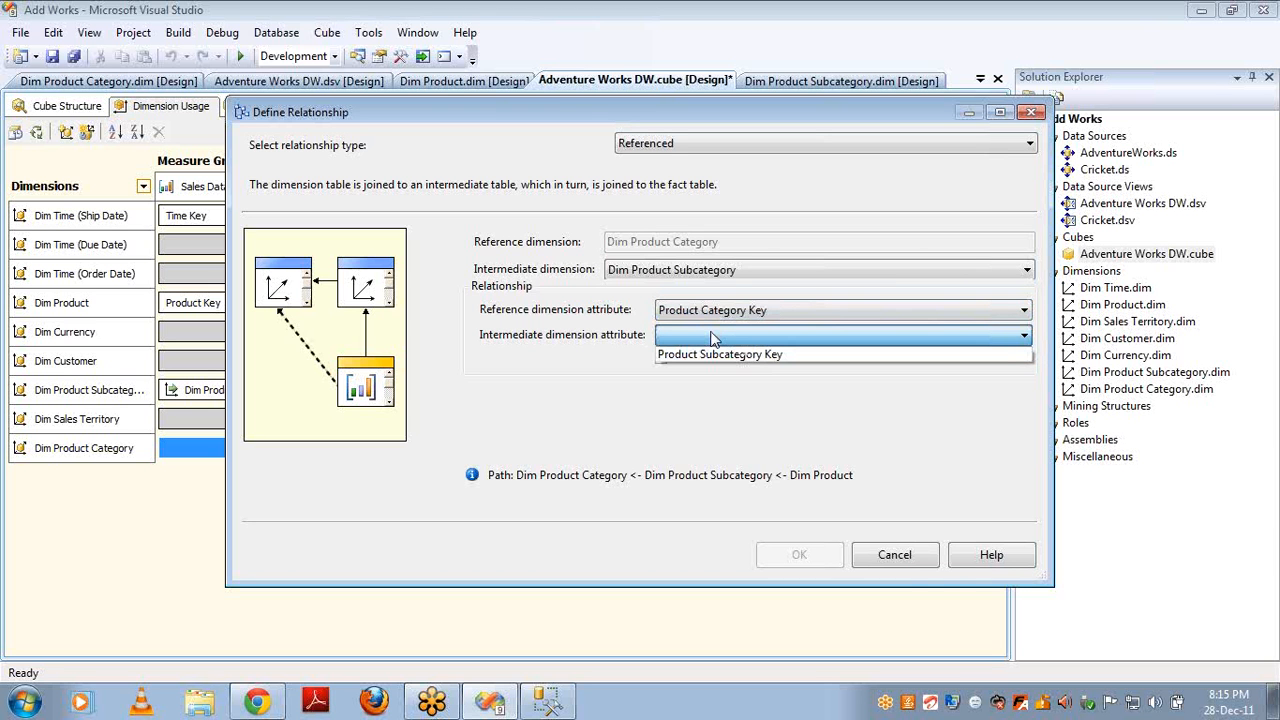
click(908, 568)
click(908, 568)
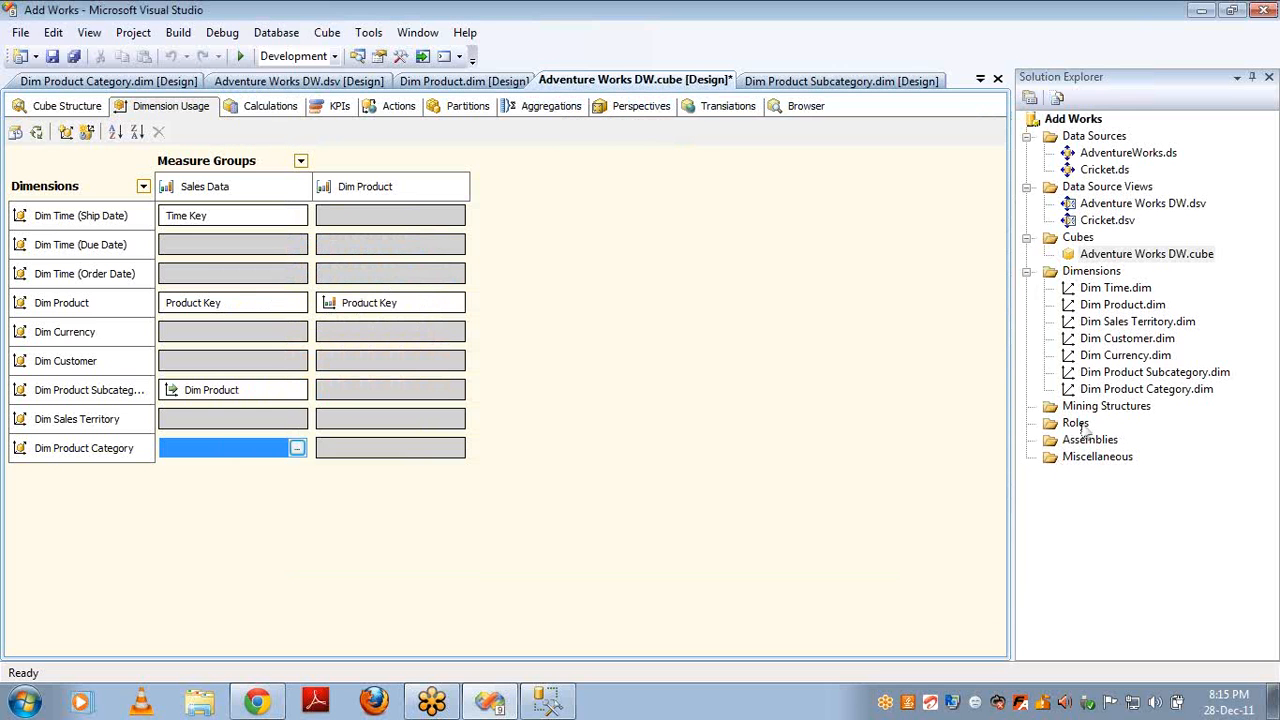
- Add ProductCategoryKey as an attribute of the Dim Product Subcategory dimension and return to the Adventure Works DW cube
double_click(1102, 372)
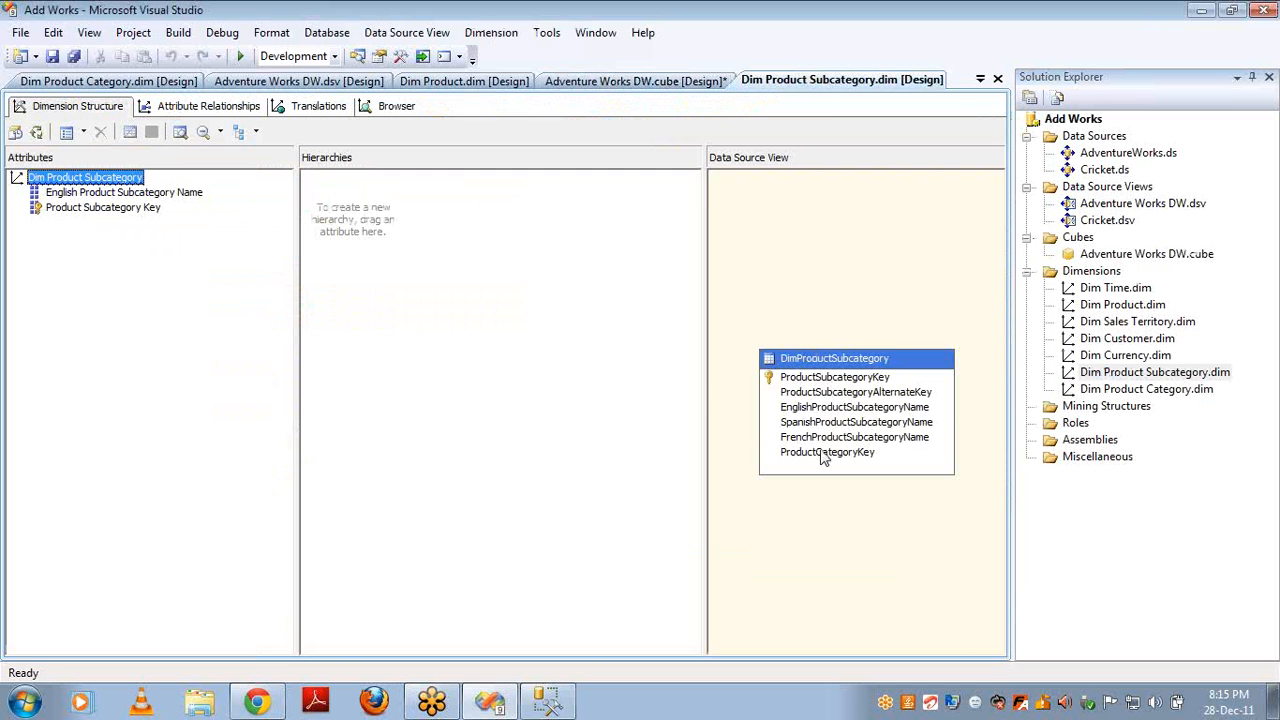
drag(825, 453, 166, 349)
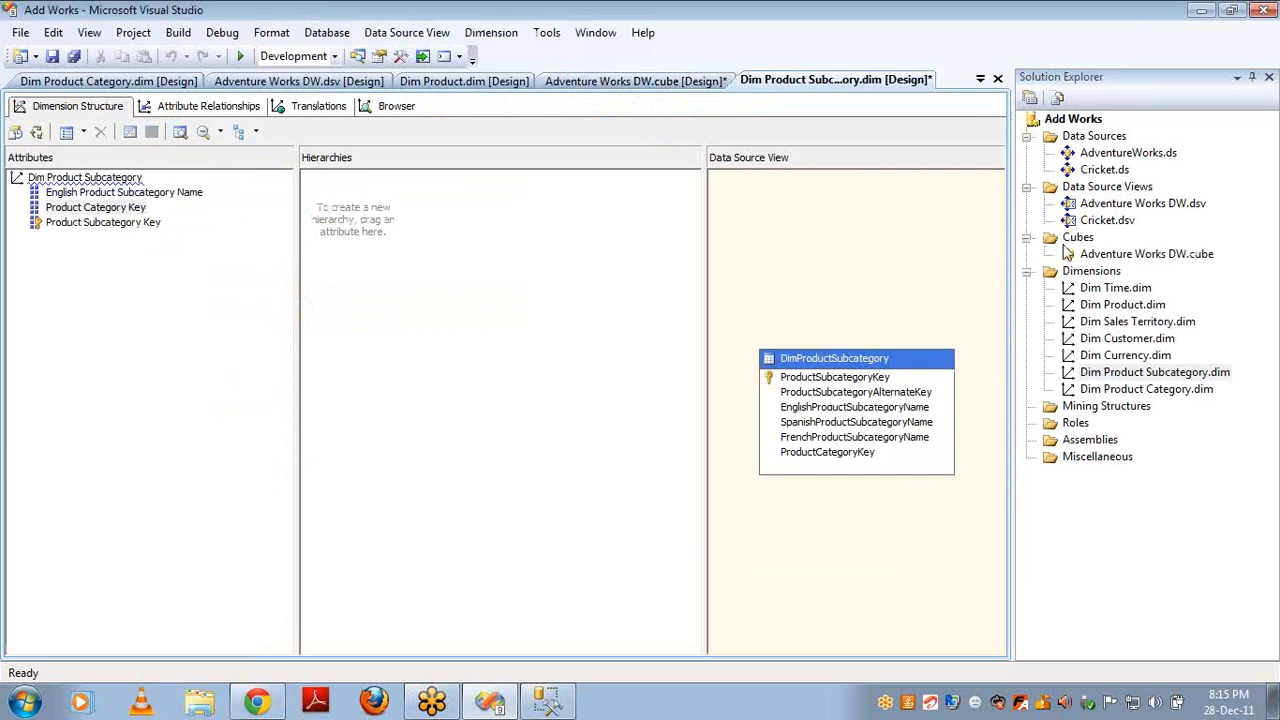
click(1092, 258)
double_click(1092, 258)
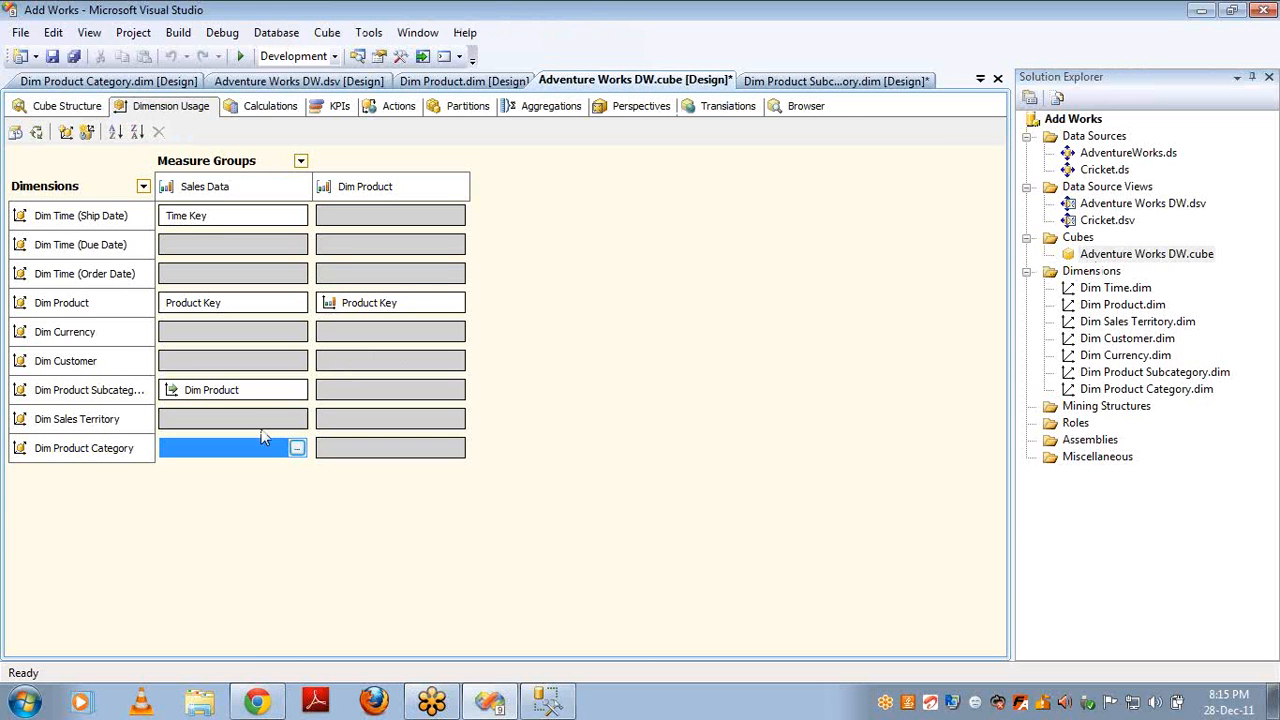
- Define a materialized Referenced relationship between Dim Product Category and Sales Data through Dim Product Subcategory, using Product Category Key for both attributes
click(297, 450)
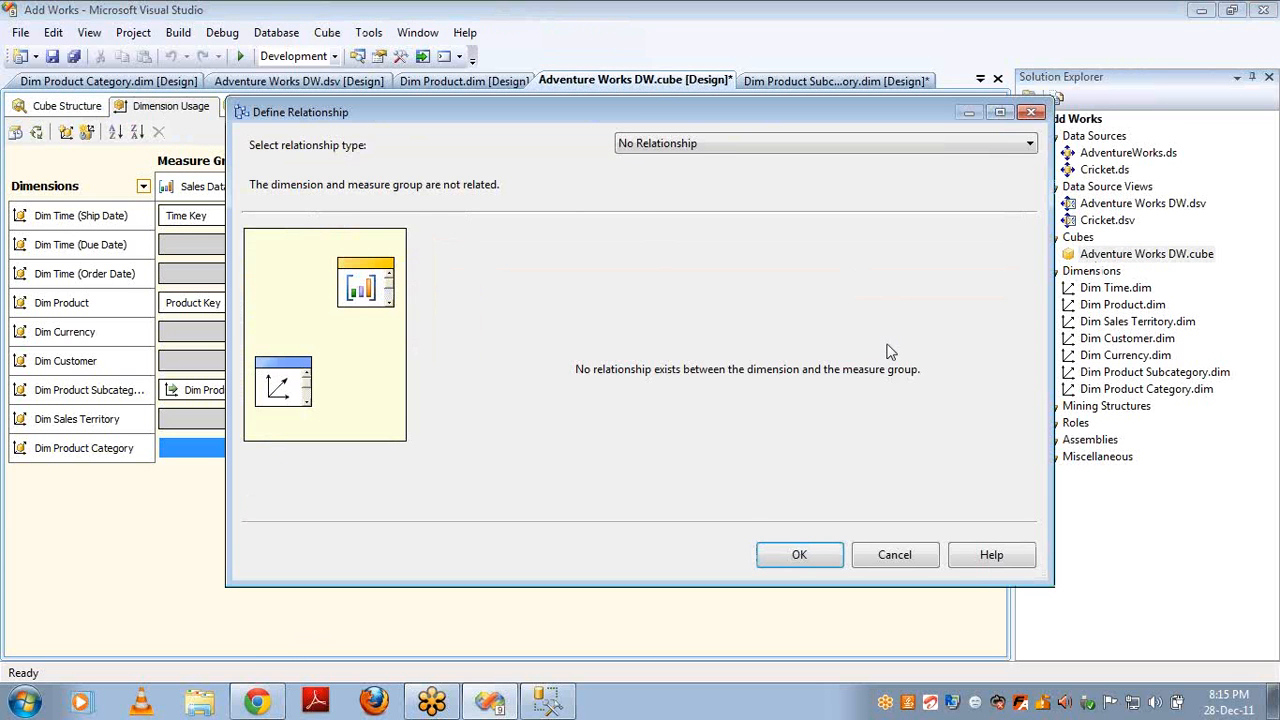
click(792, 137)
click(716, 207)
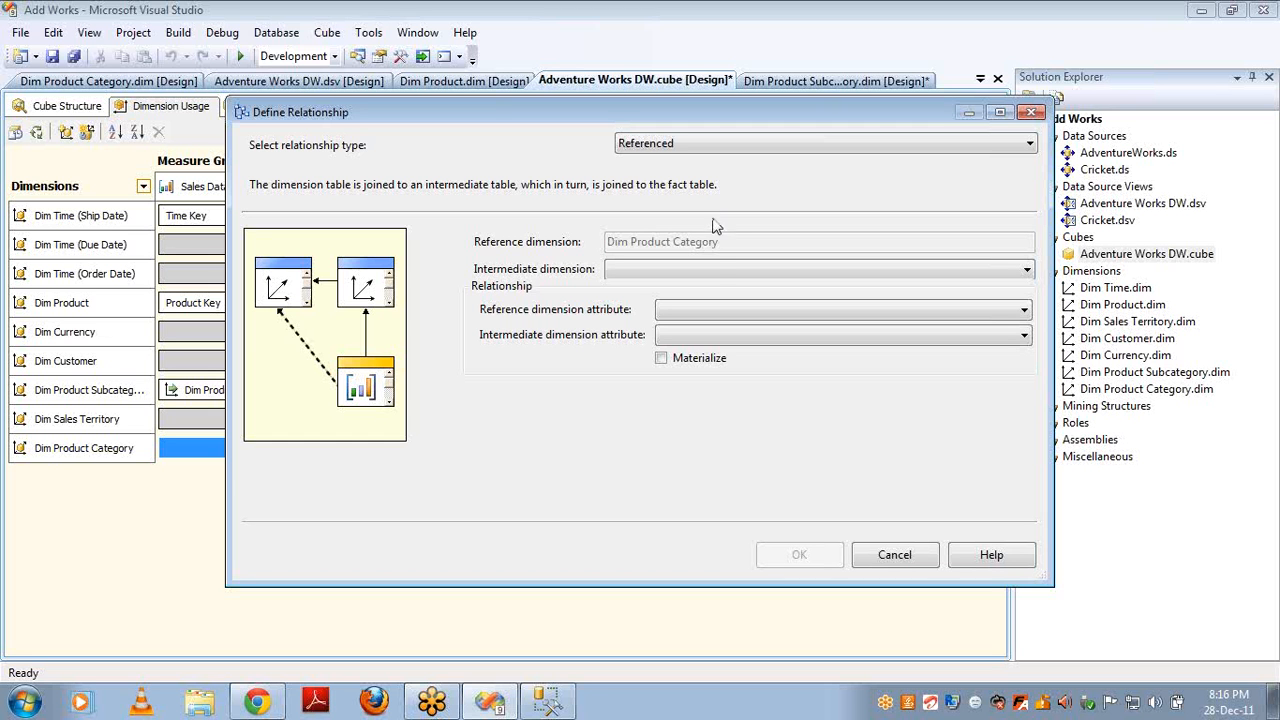
click(708, 272)
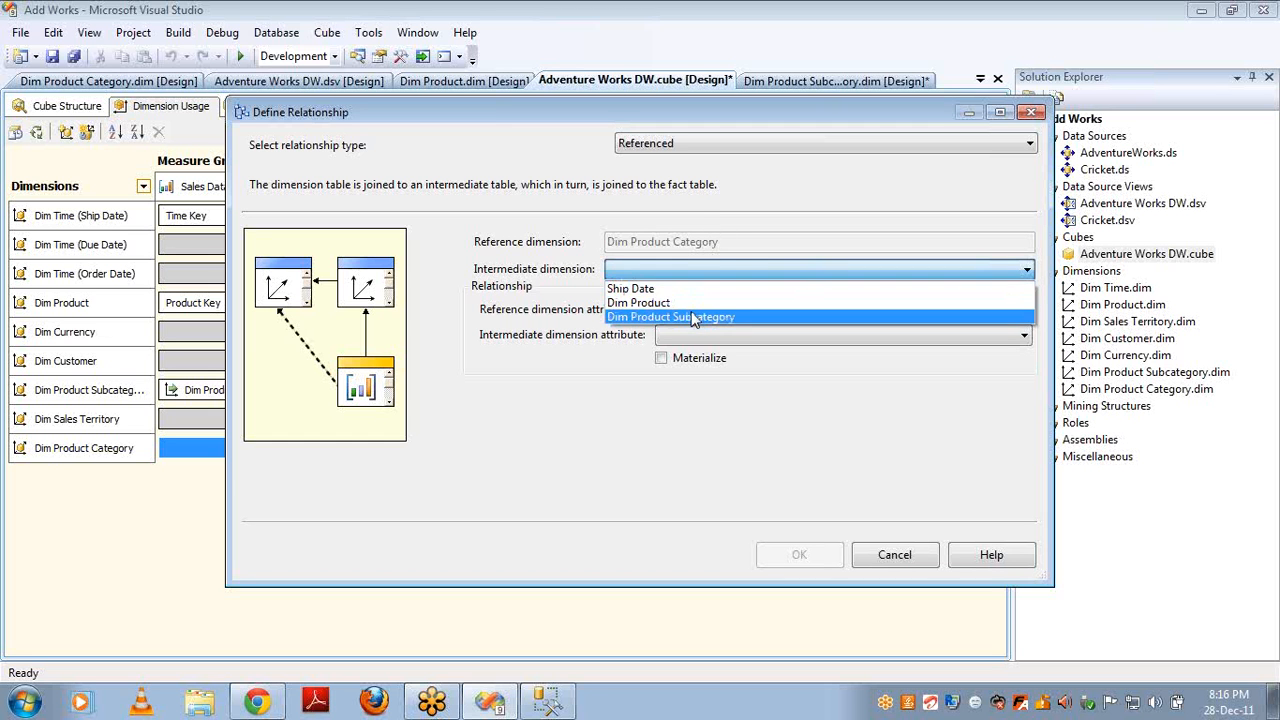
click(697, 317)
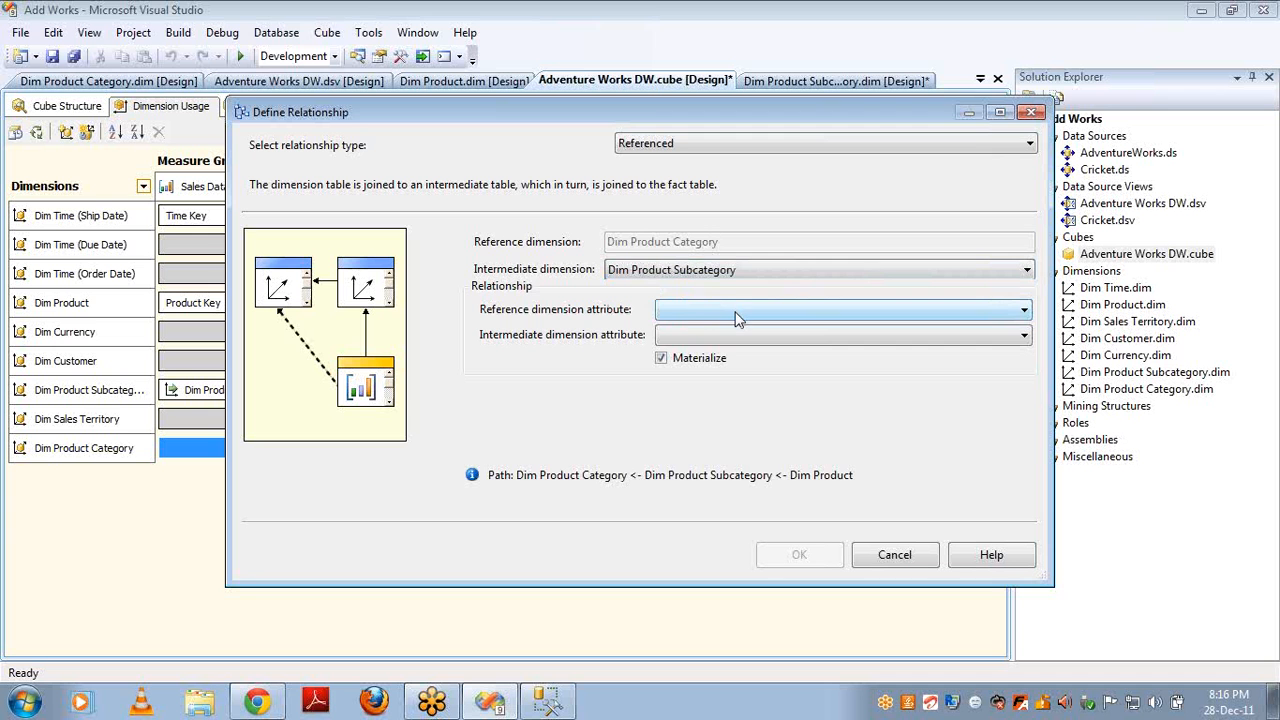
click(735, 316)
click(725, 333)
click(729, 336)
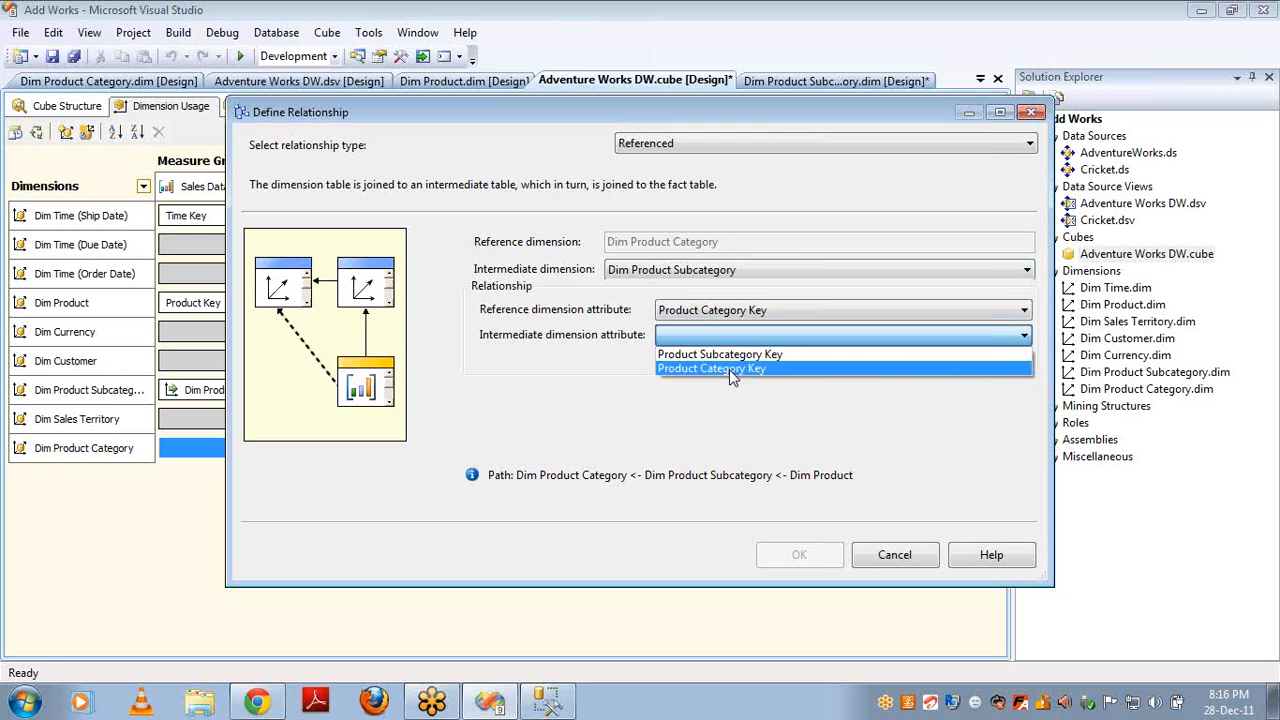
click(729, 369)
click(662, 359)
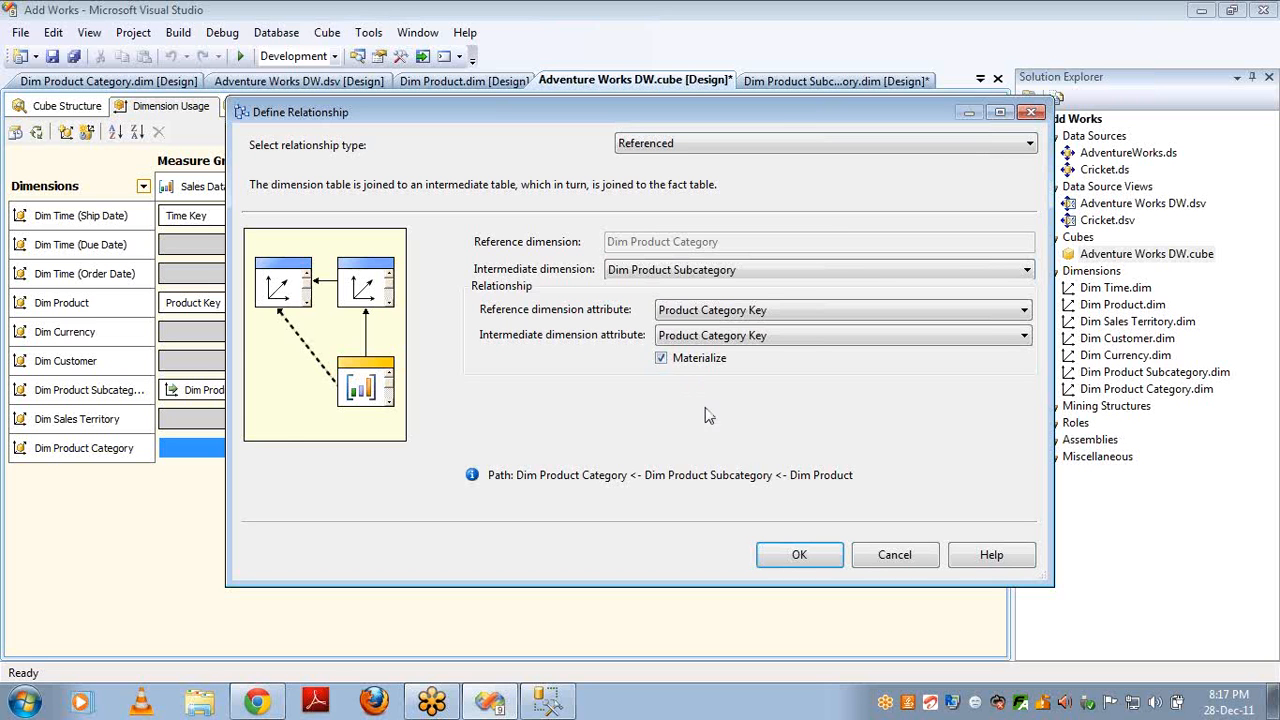
click(808, 556)
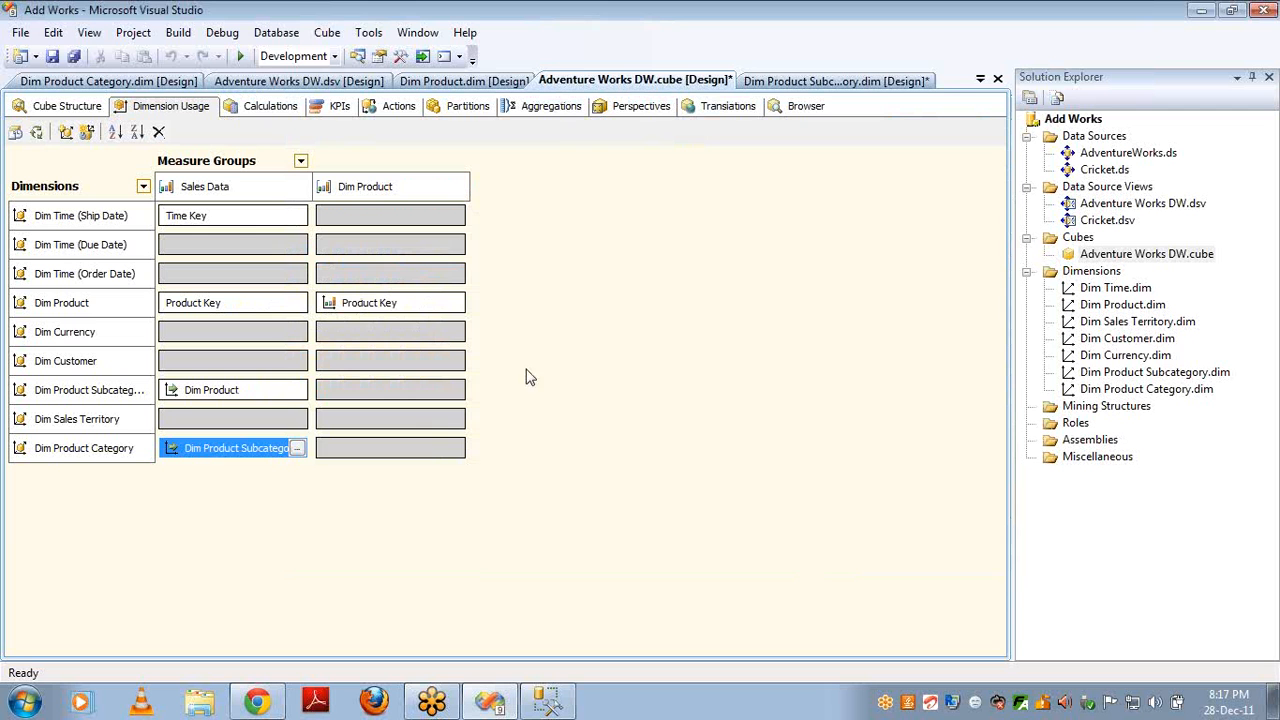
- Define a Regular relationship between Dim Time (Due Date) and Sales Data with Time Key granularity and the DueDateKey measure group column
click(302, 250)
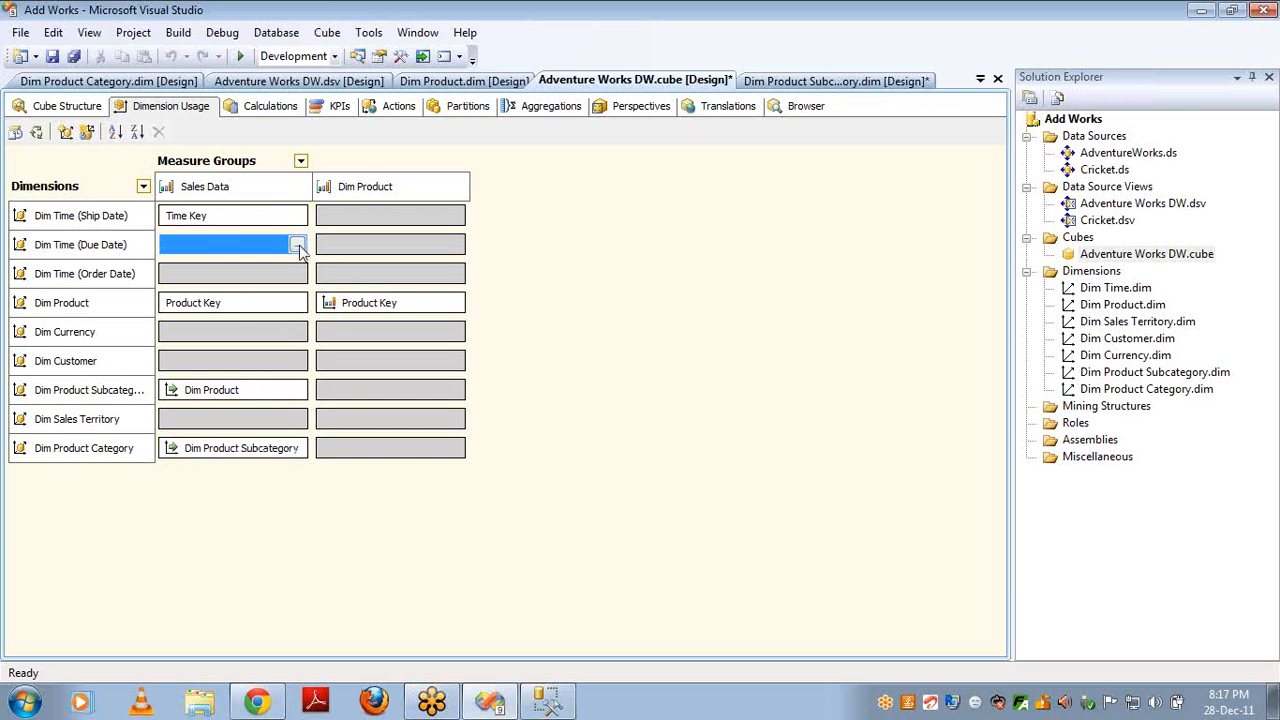
click(298, 249)
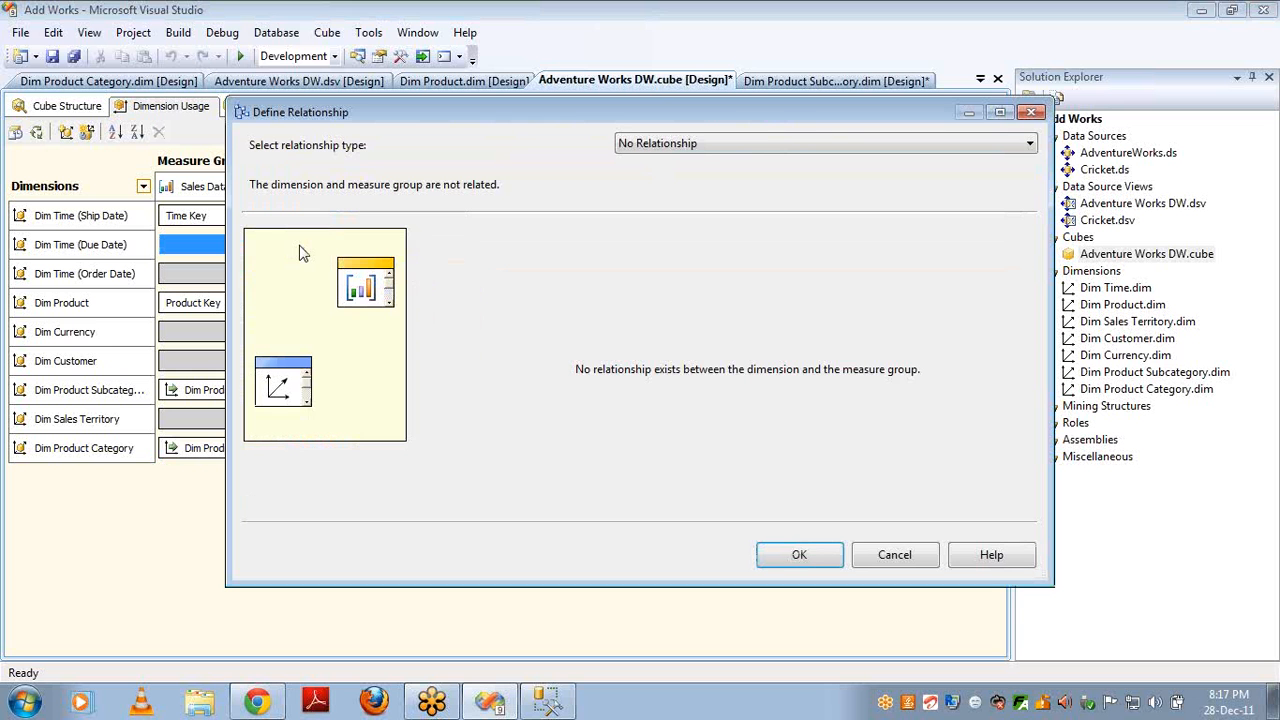
key(Down)
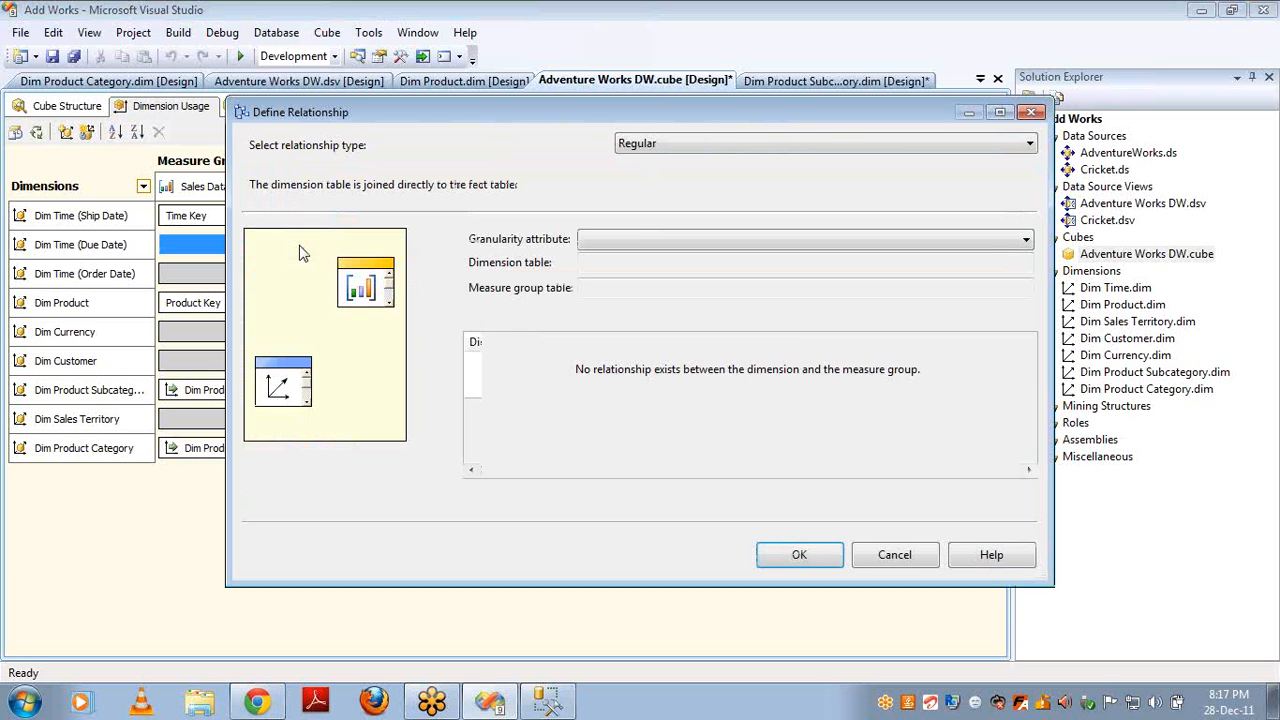
click(642, 237)
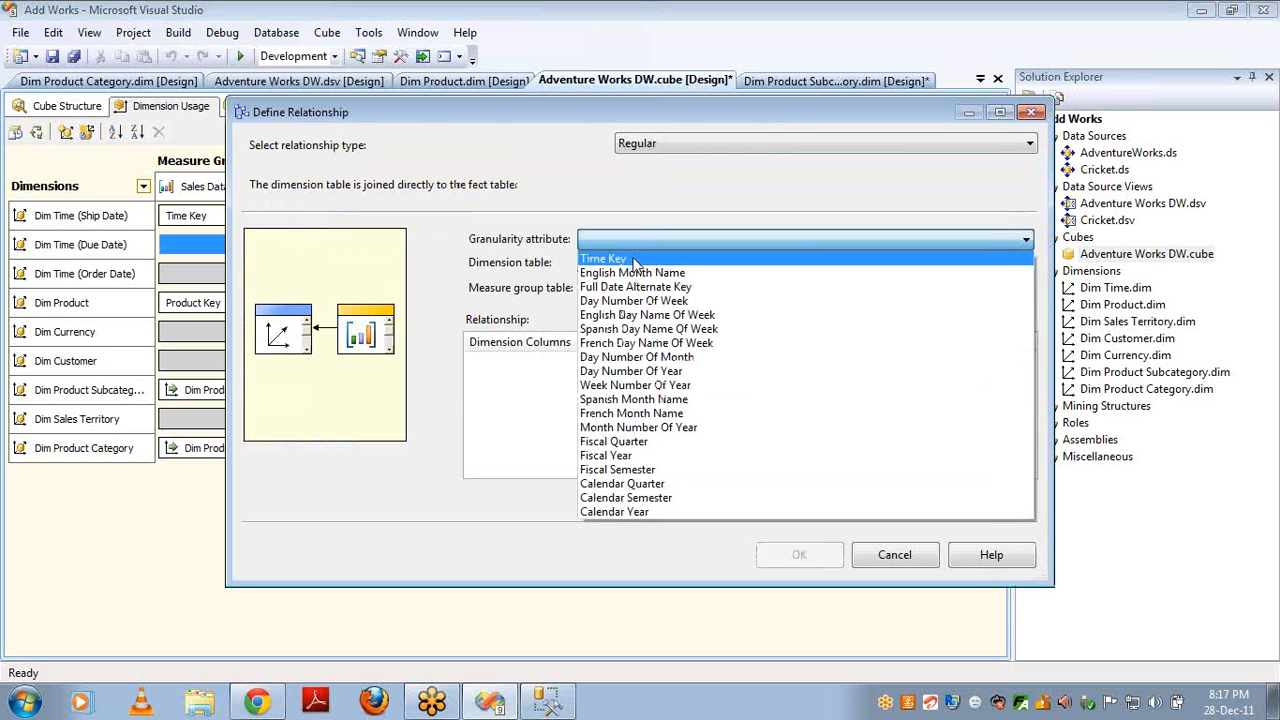
click(640, 258)
click(855, 370)
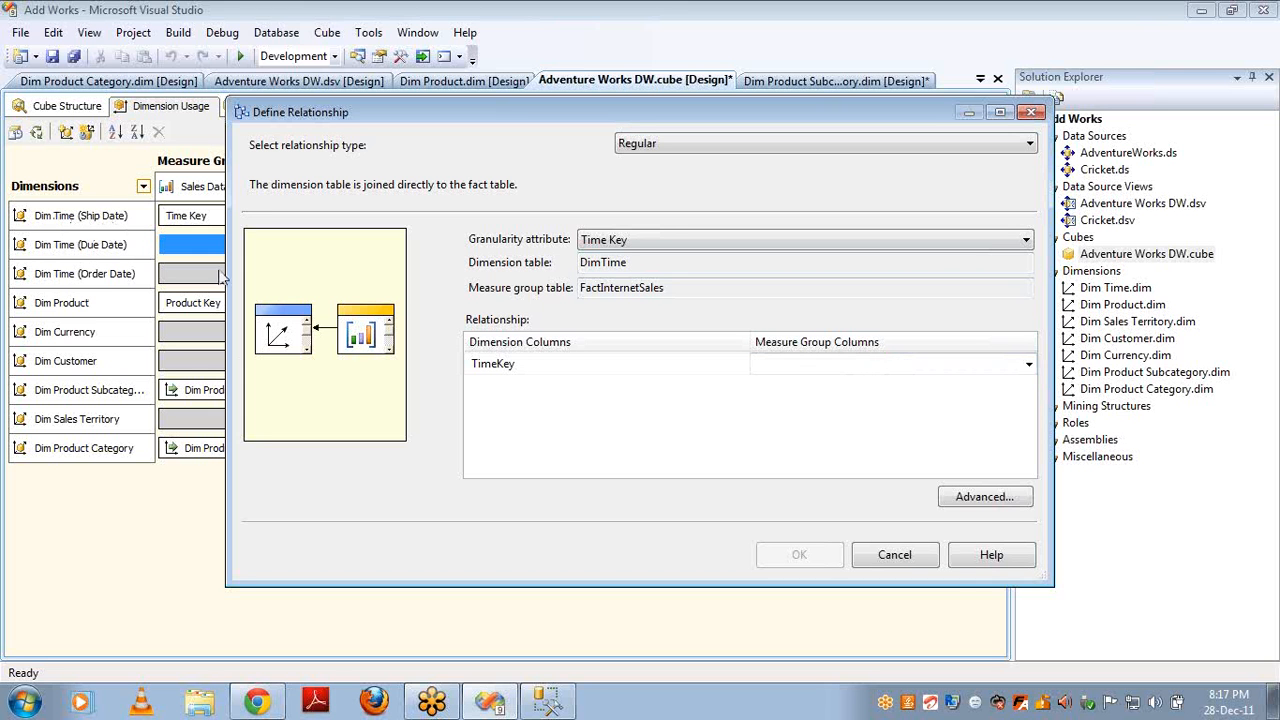
click(1029, 366)
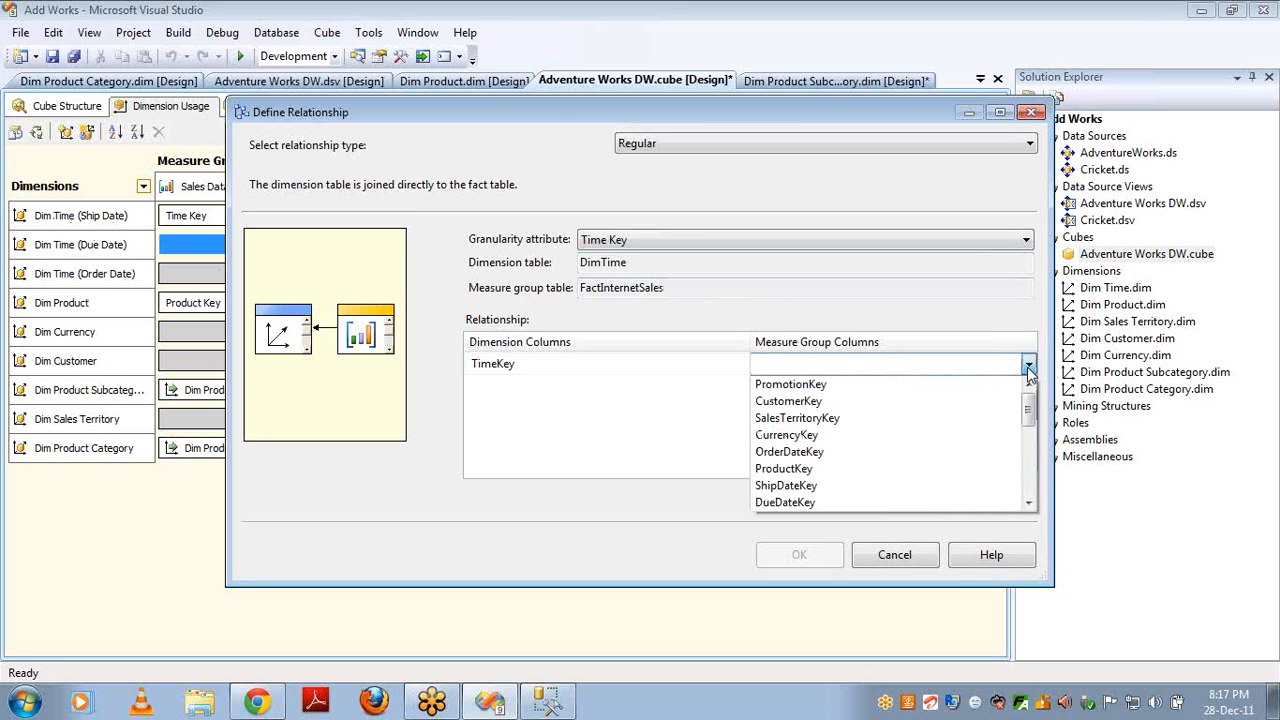
click(876, 500)
click(803, 557)
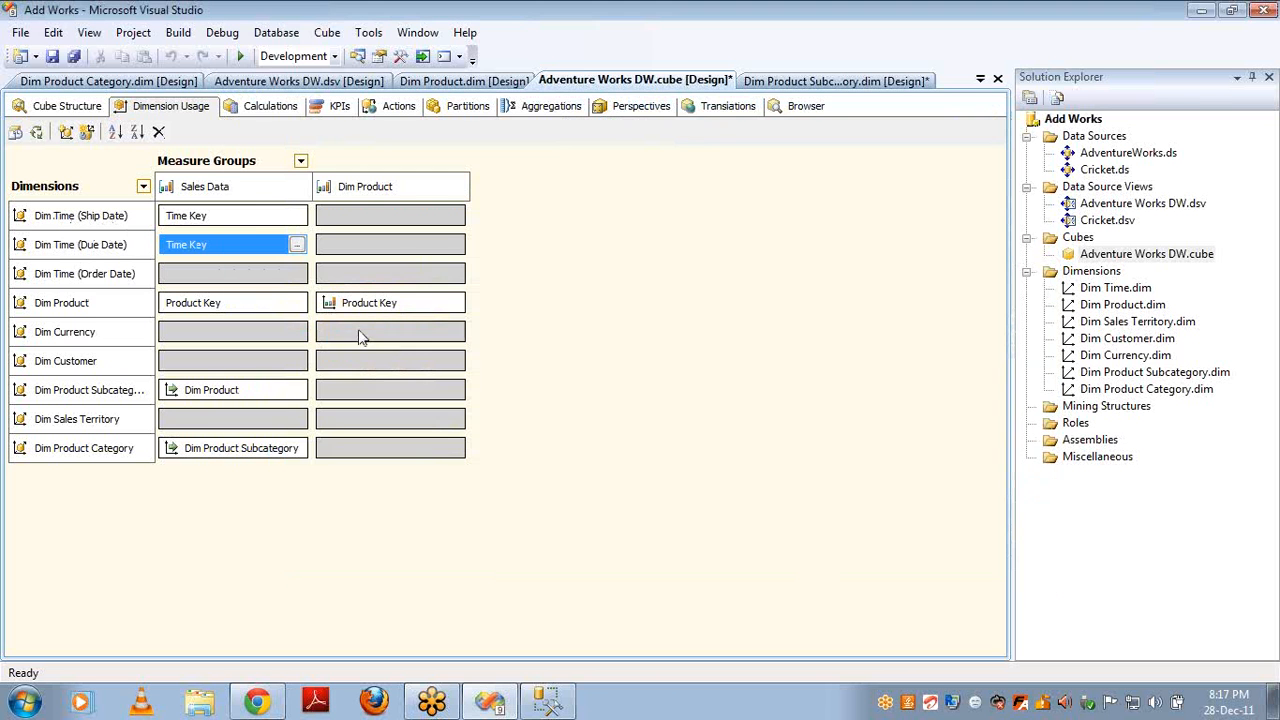
- Define a Regular relationship between Dim Time (Order Date) and Sales Data with Time Key granularity and the OrderDateKey measure group column
double_click(300, 276)
key(Down)
key(Down)
key(Down)
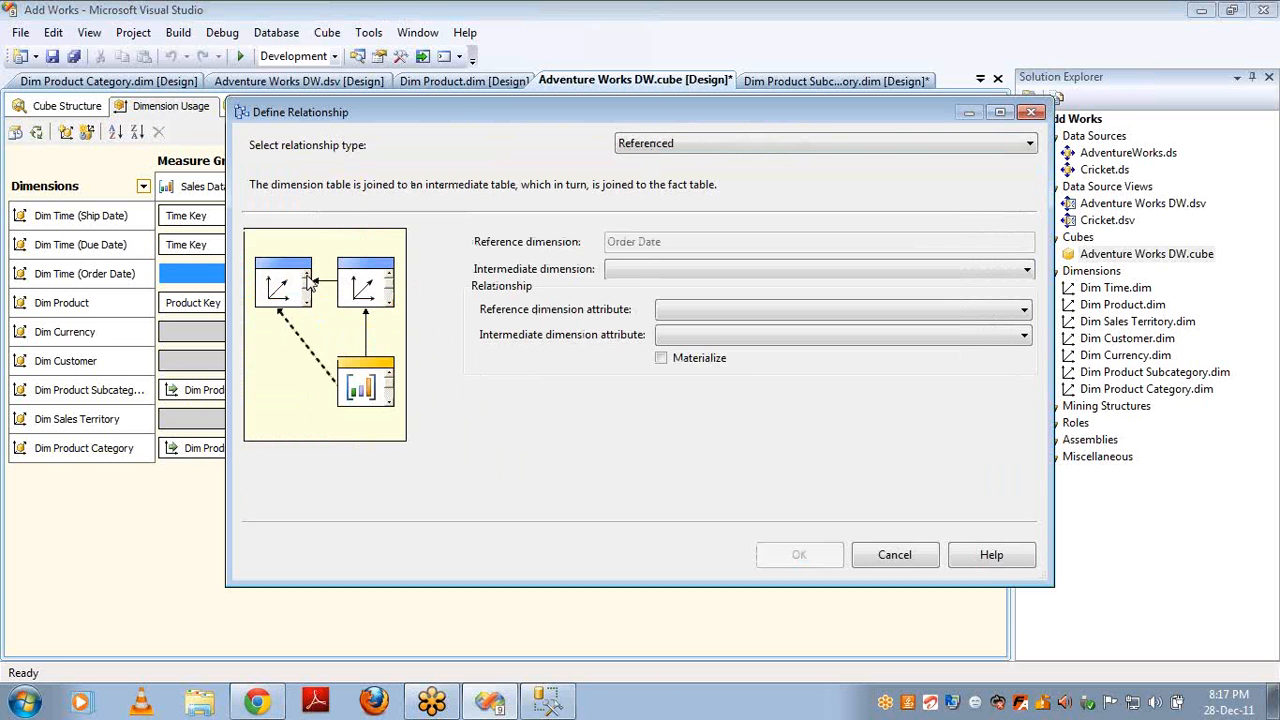
click(632, 270)
click(634, 281)
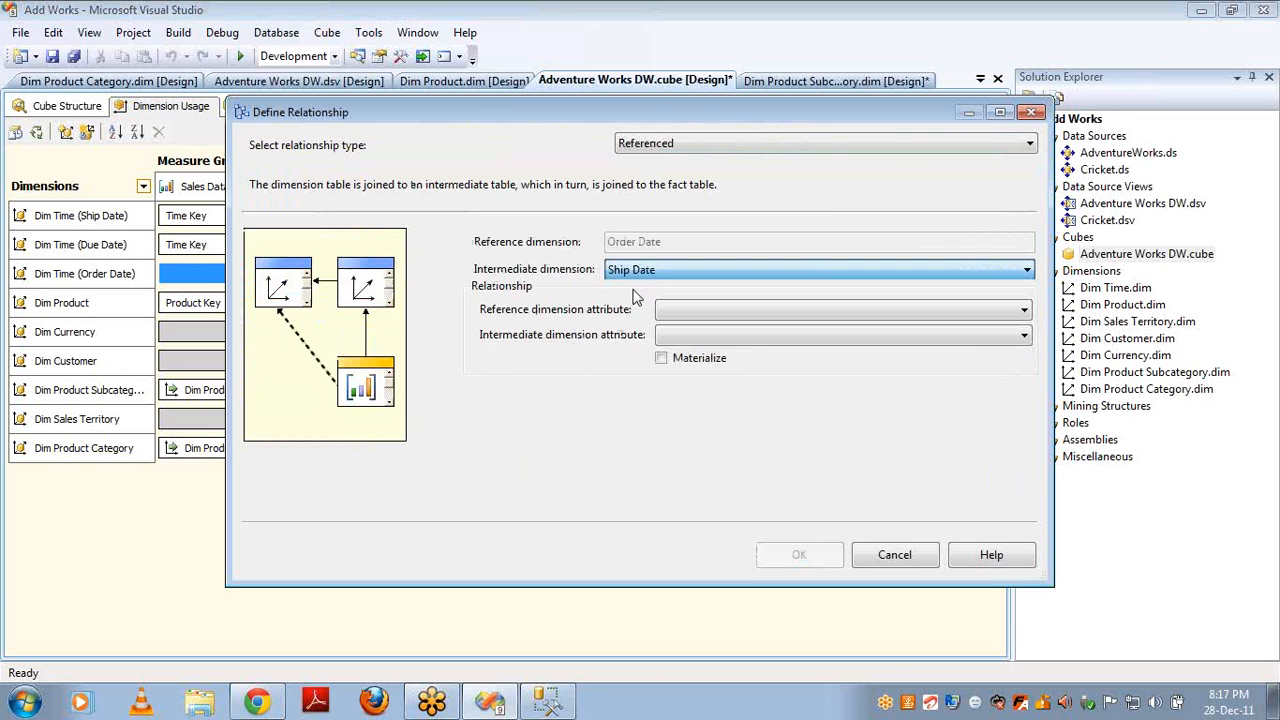
click(686, 140)
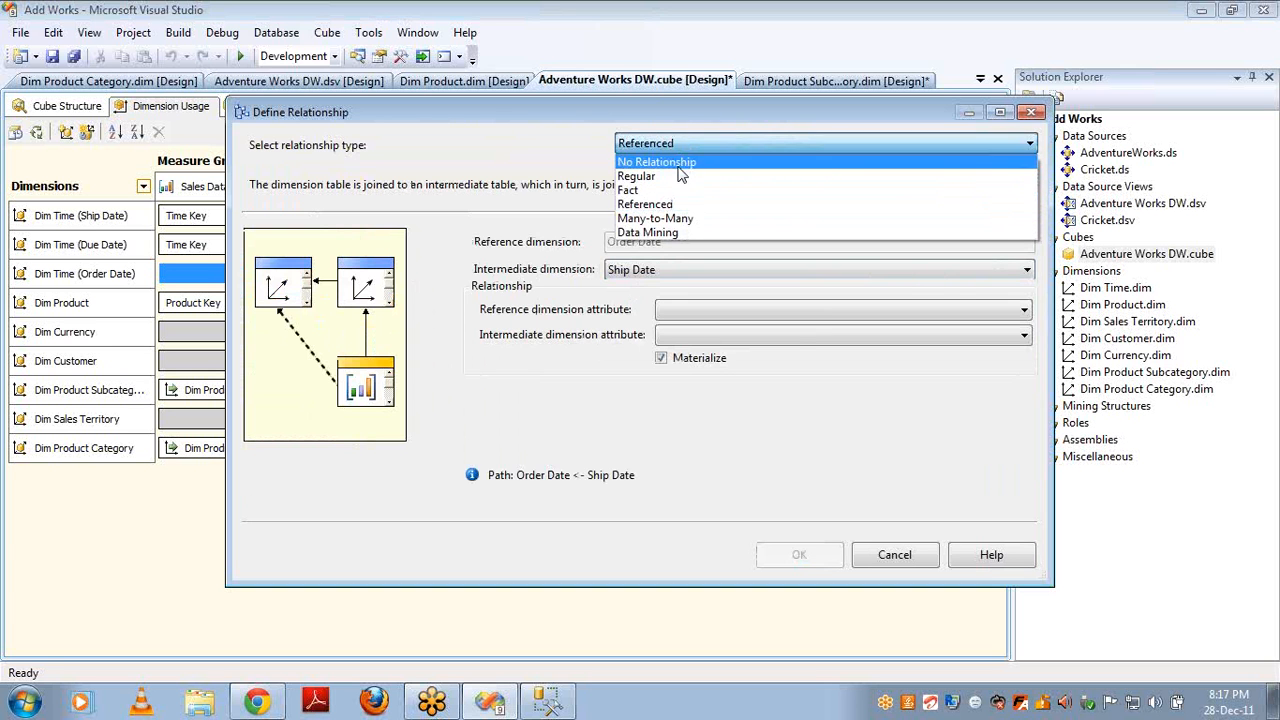
click(677, 176)
click(669, 238)
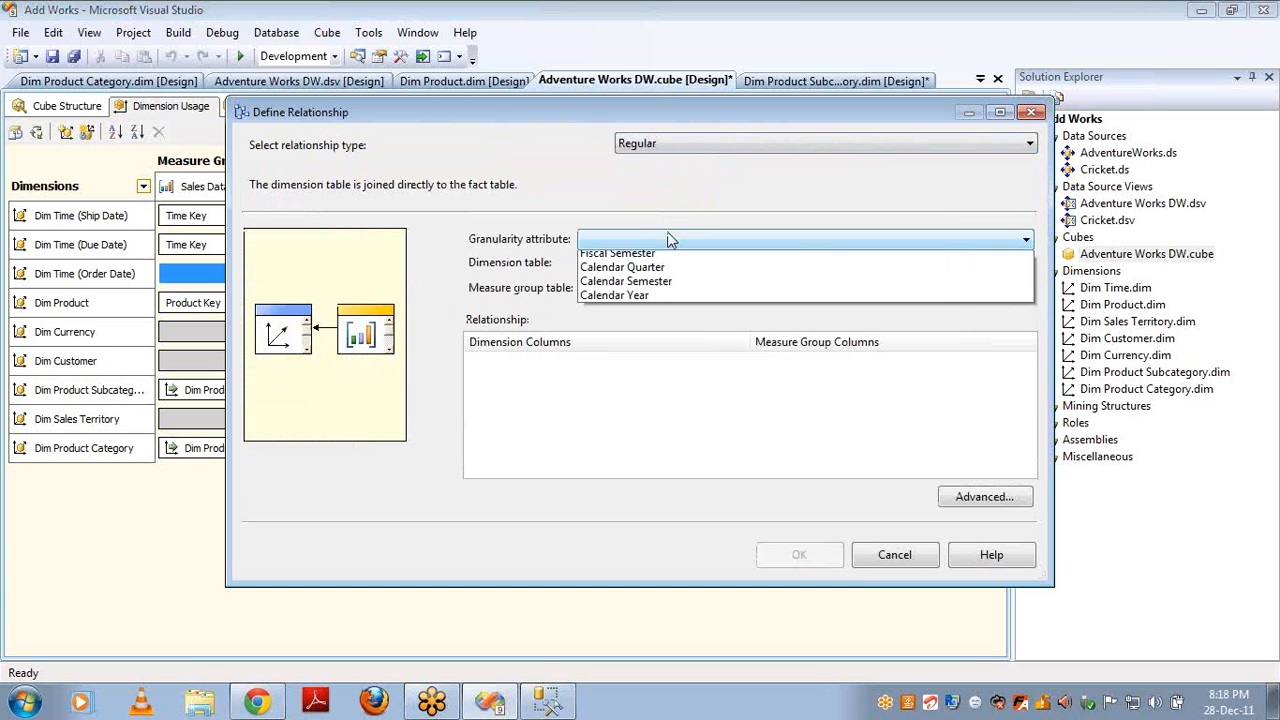
click(648, 244)
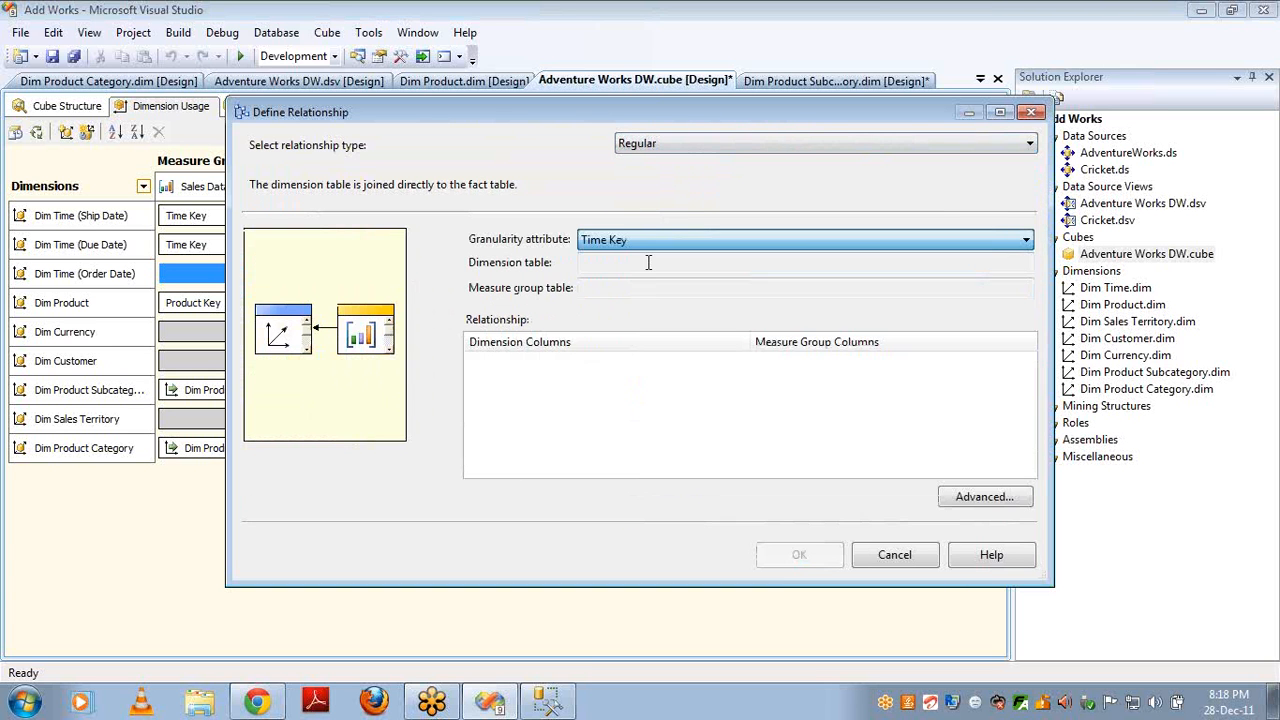
click(1018, 375)
click(1026, 366)
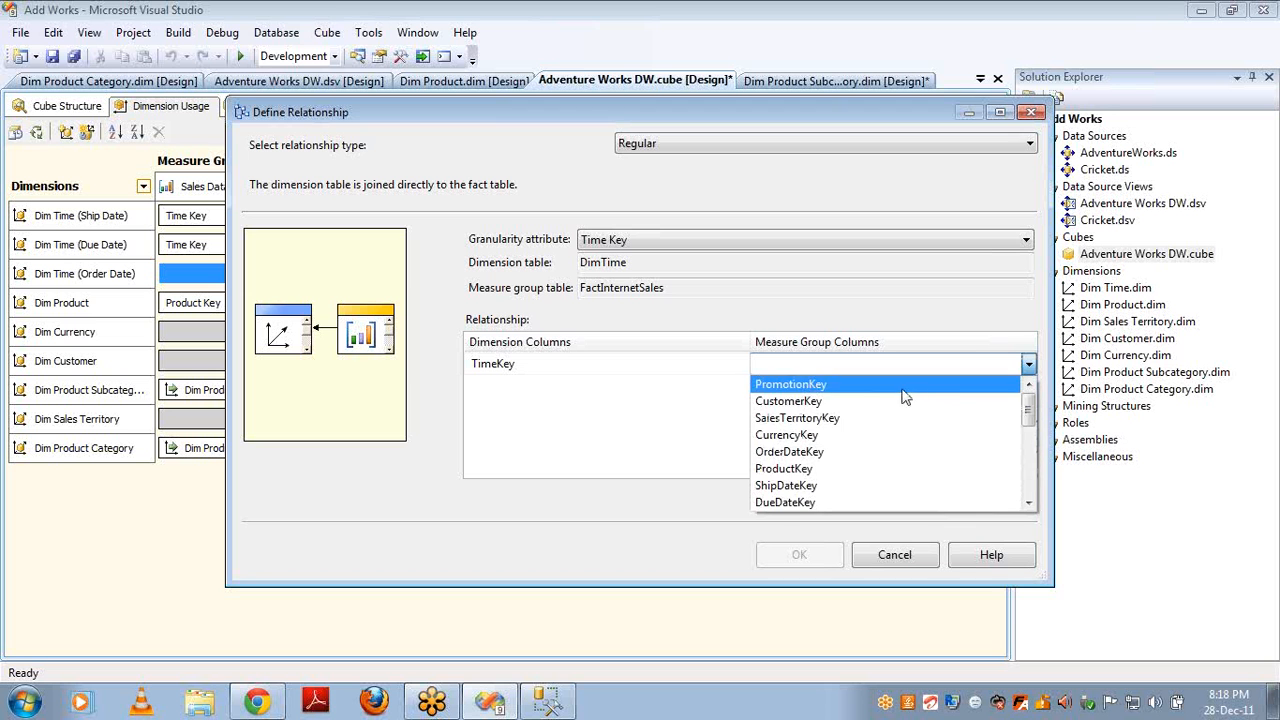
click(841, 459)
click(820, 557)
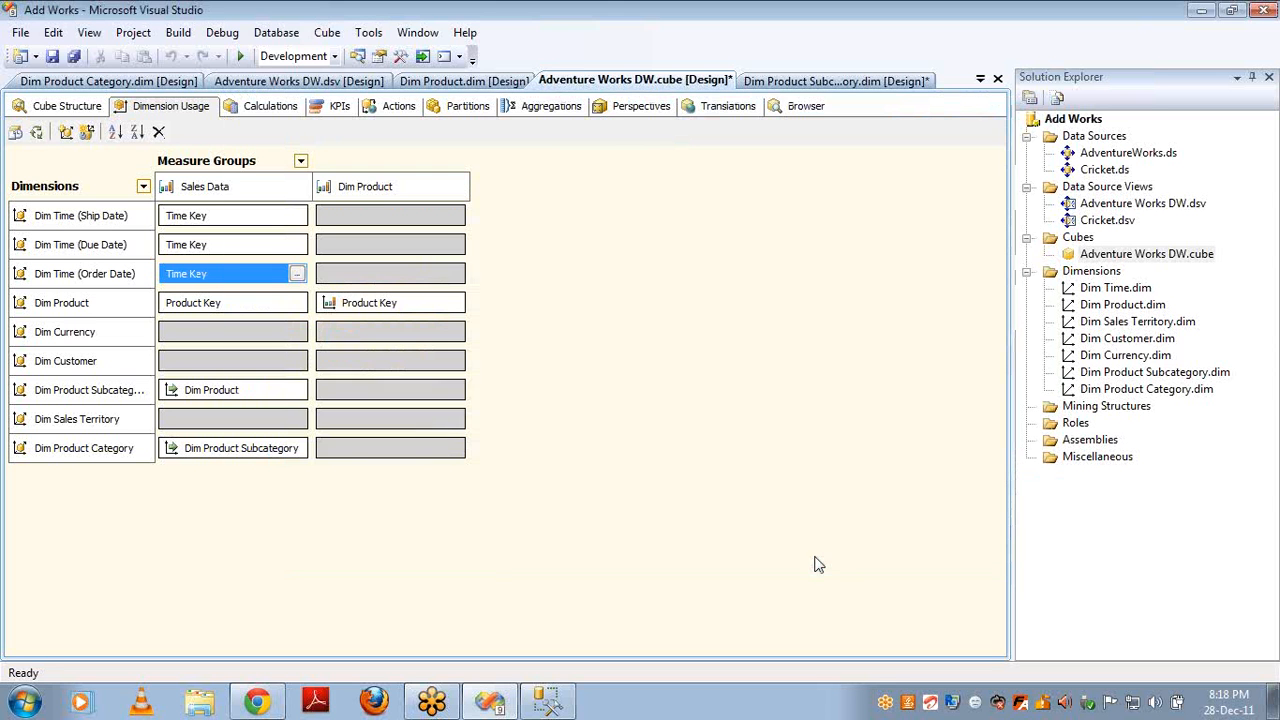
- Define a Regular relationship between Dim Currency and Sales Data with Currency Name granularity and the CurrencyKey measure group column
click(296, 333)
click(297, 332)
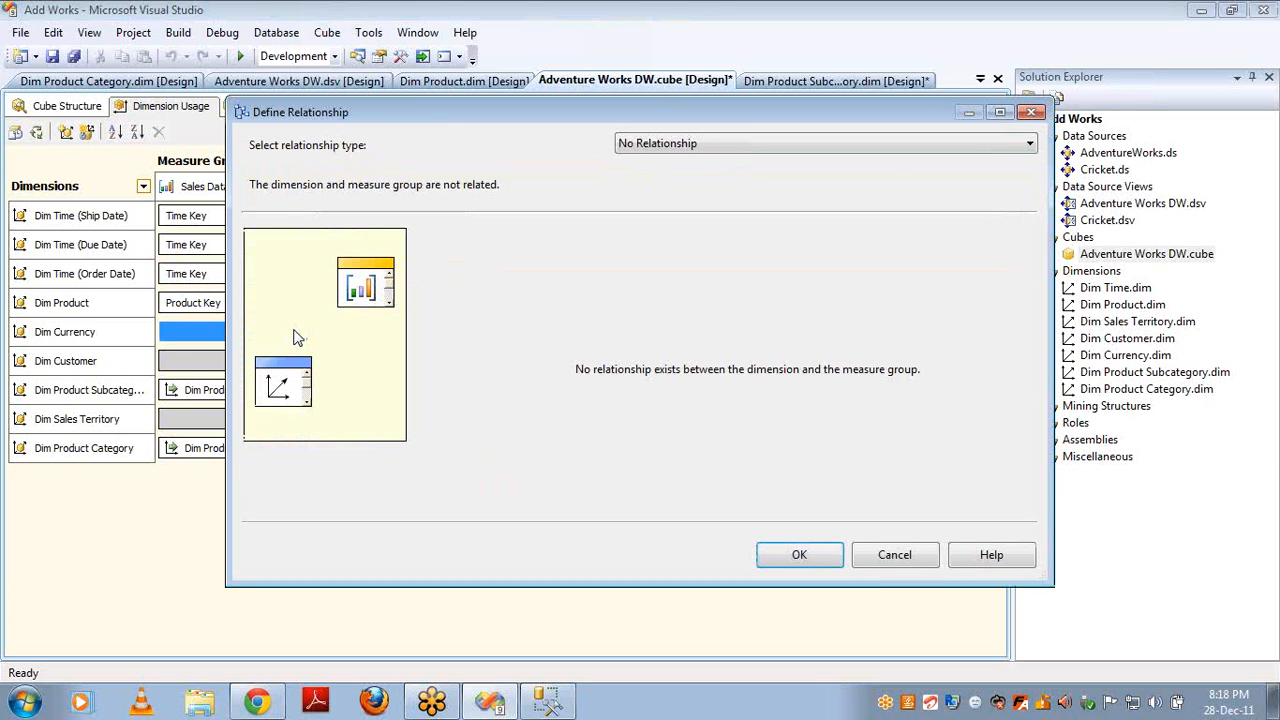
key(Down)
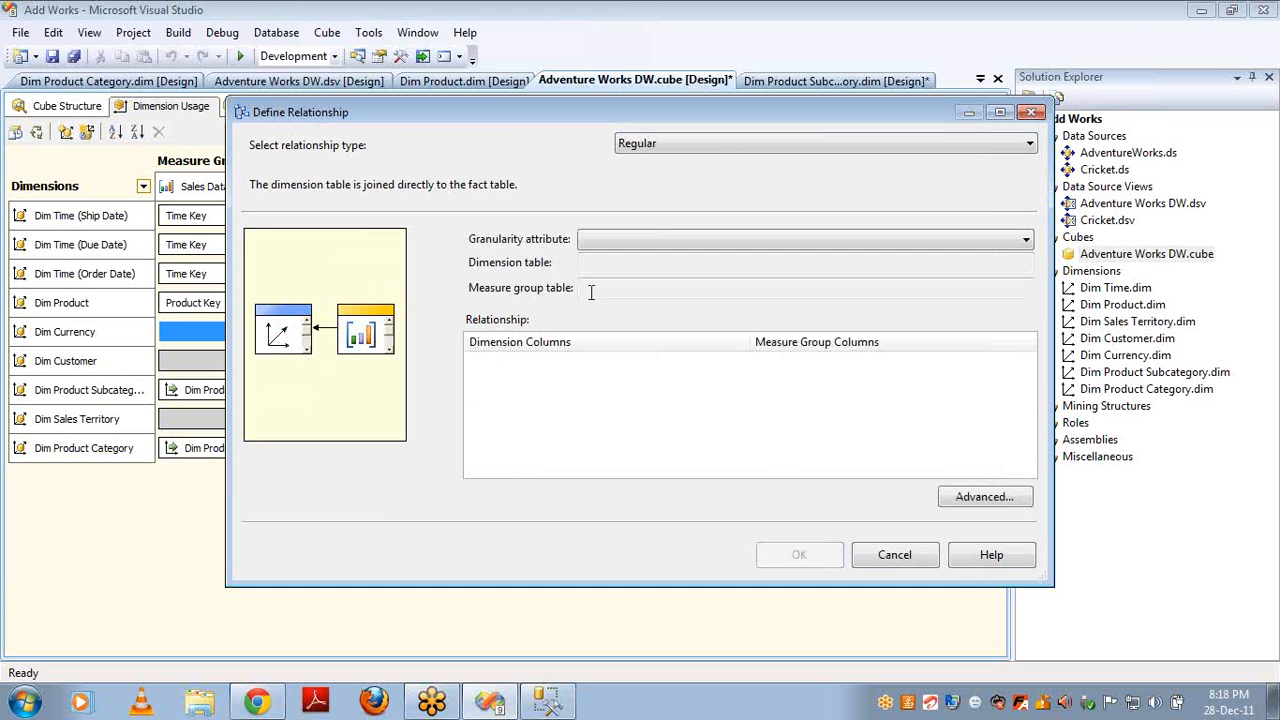
click(655, 238)
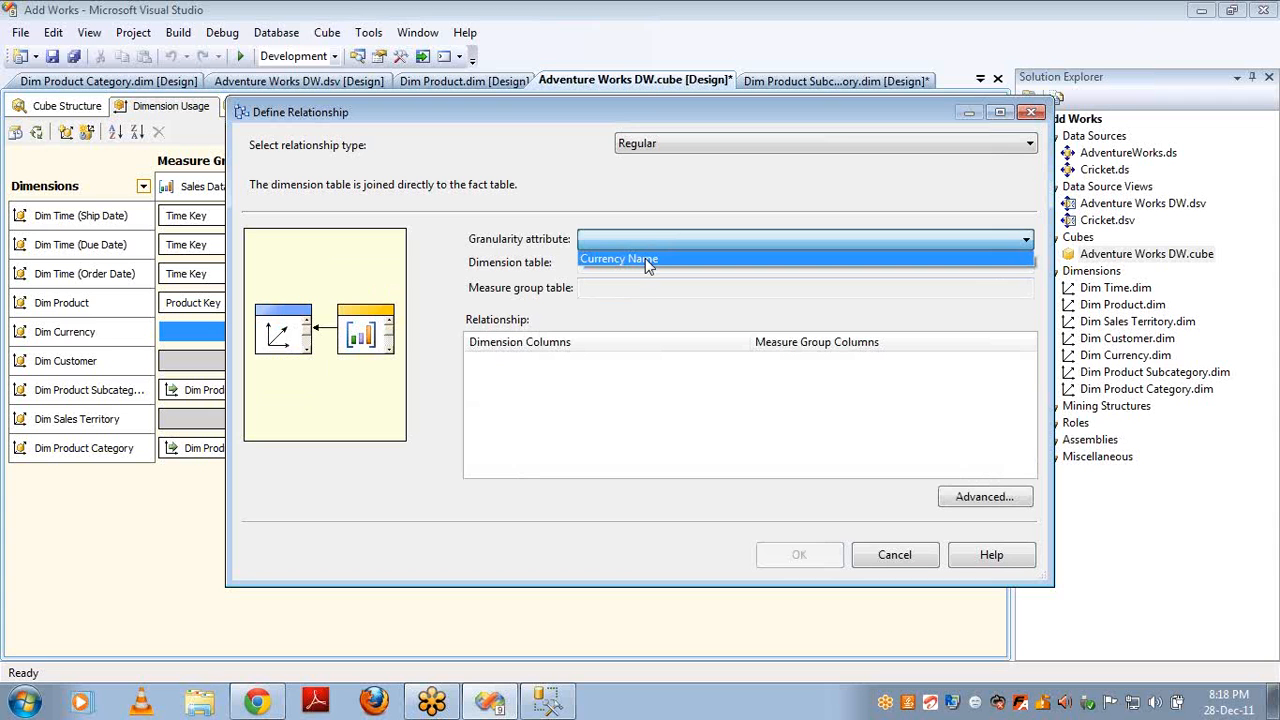
click(645, 258)
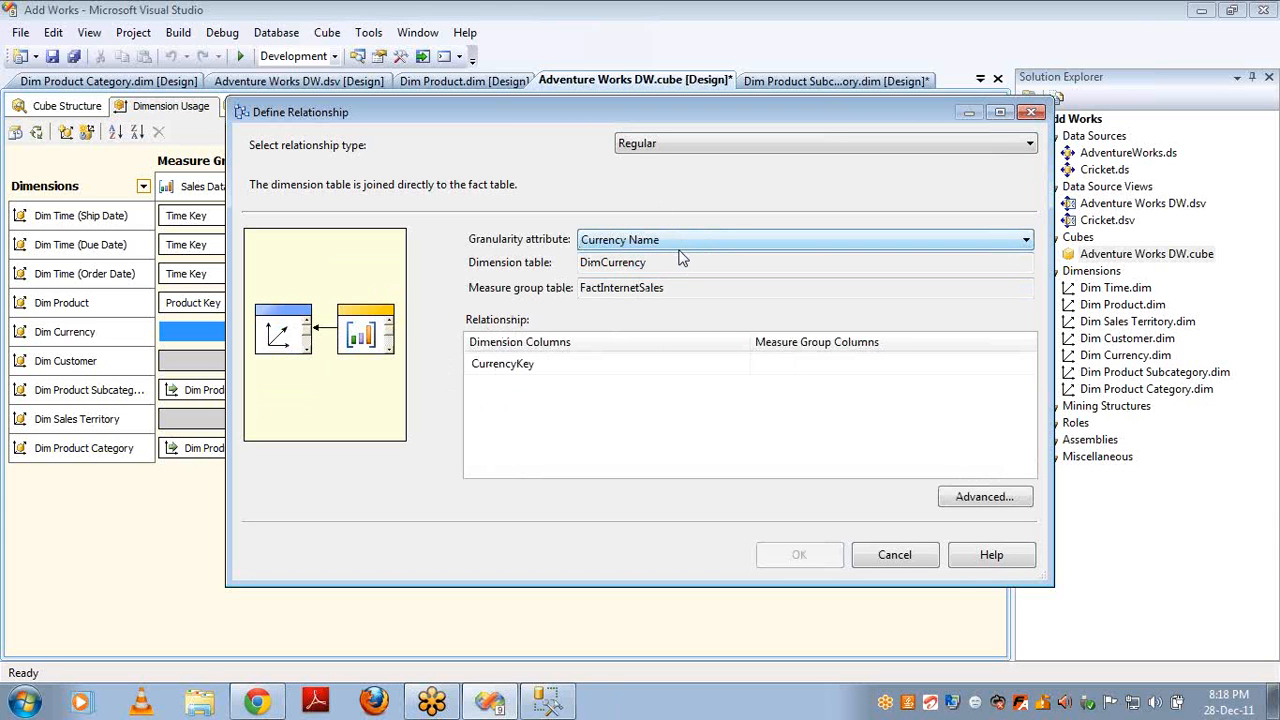
click(917, 364)
click(1029, 368)
click(916, 386)
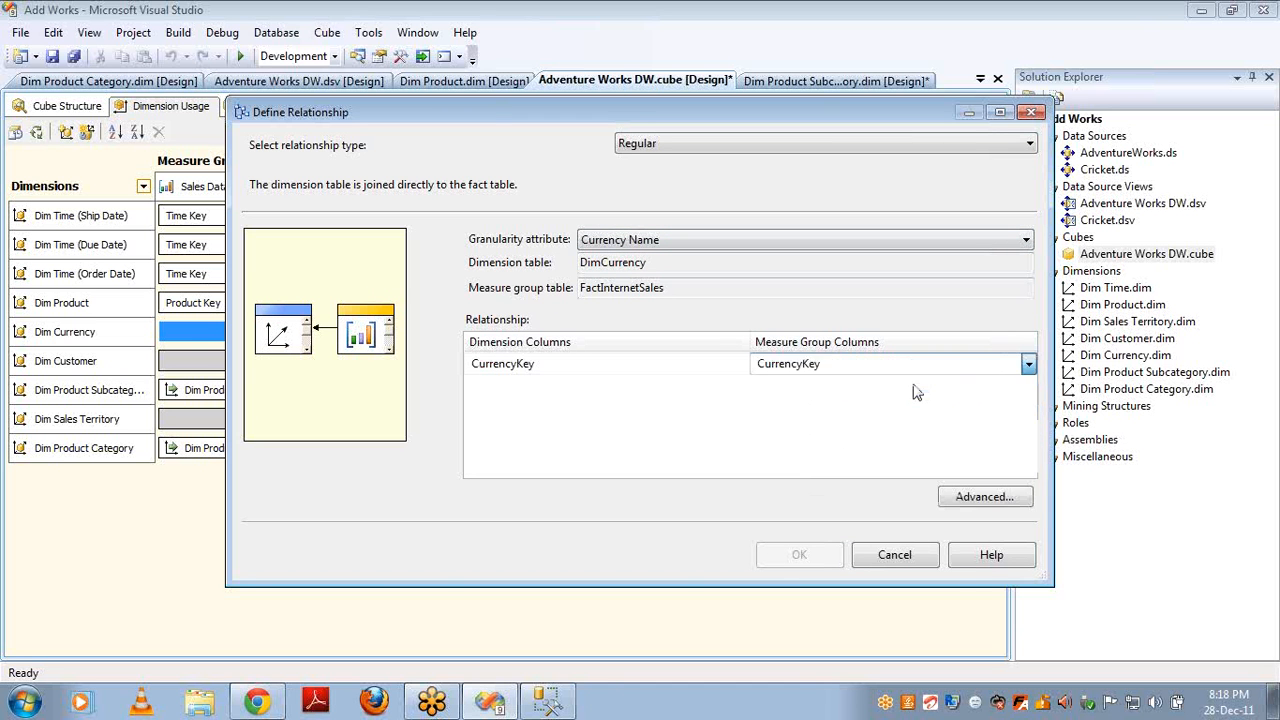
click(826, 555)
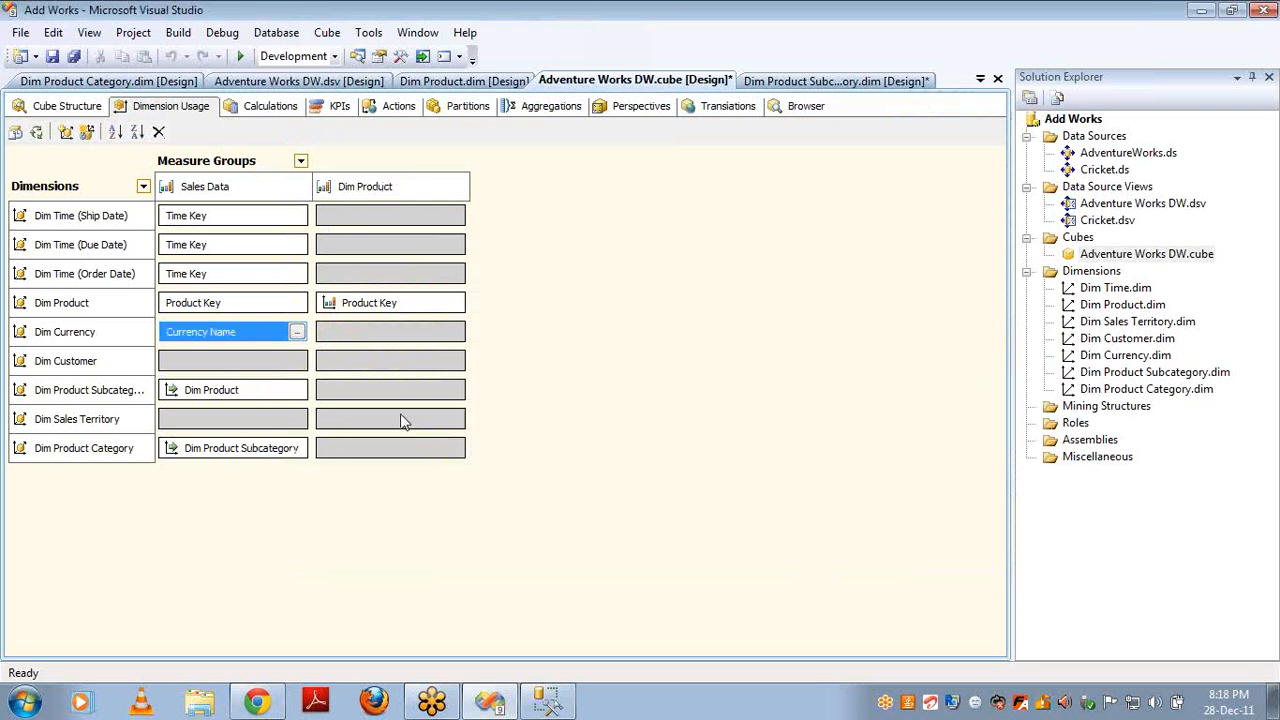
- Define a Regular relationship between Dim Customer and Sales Data with Customer Key granularity and the CustomerKey measure group column
click(298, 365)
click(297, 365)
key(Down)
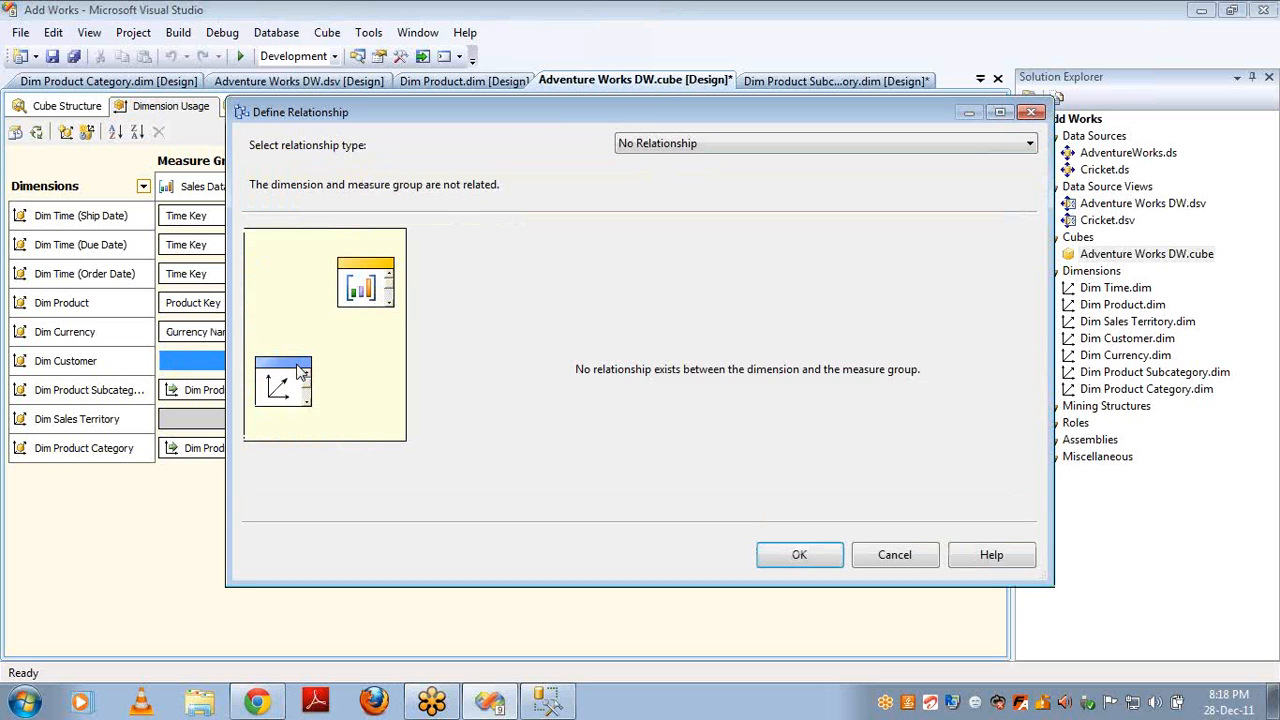
click(641, 238)
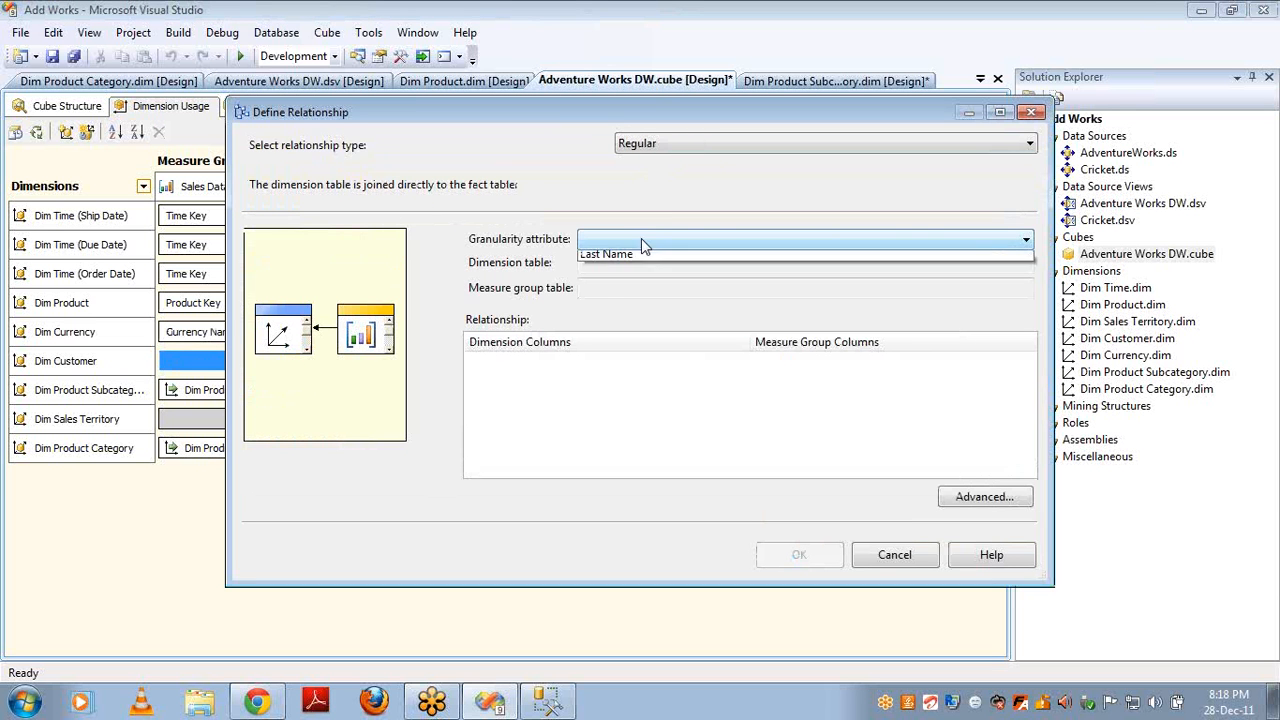
click(632, 260)
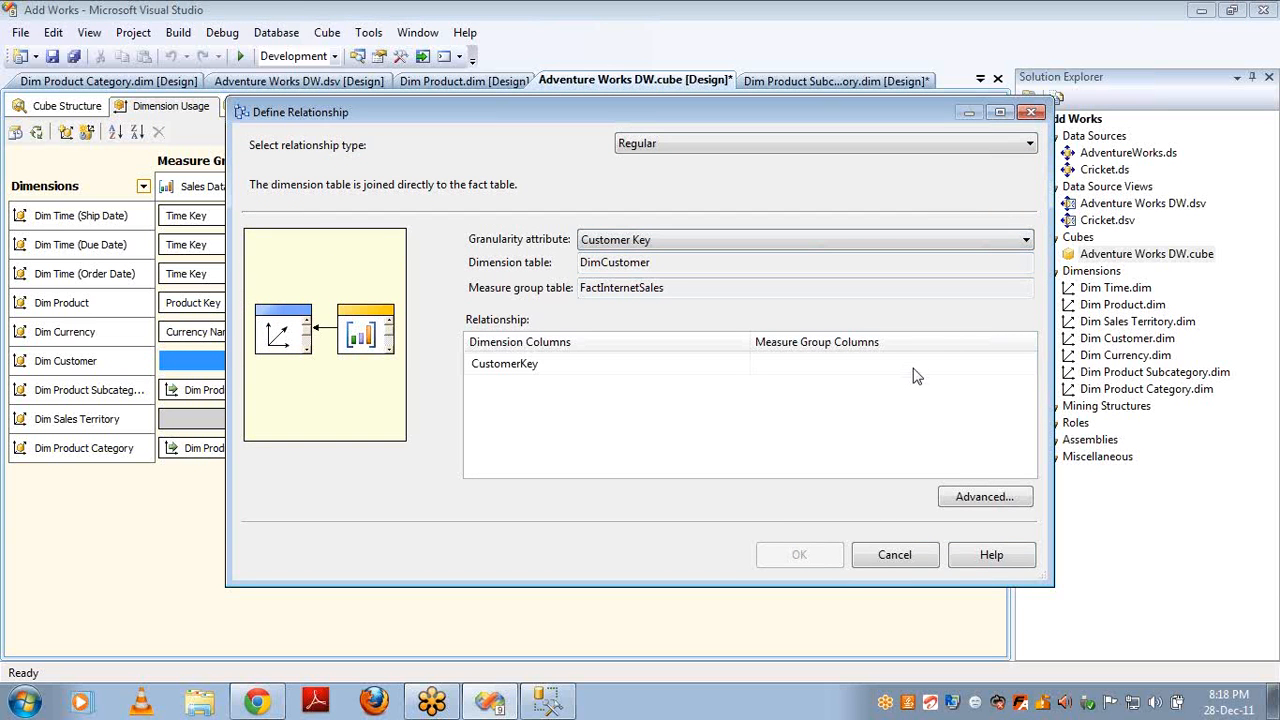
click(963, 372)
click(1029, 364)
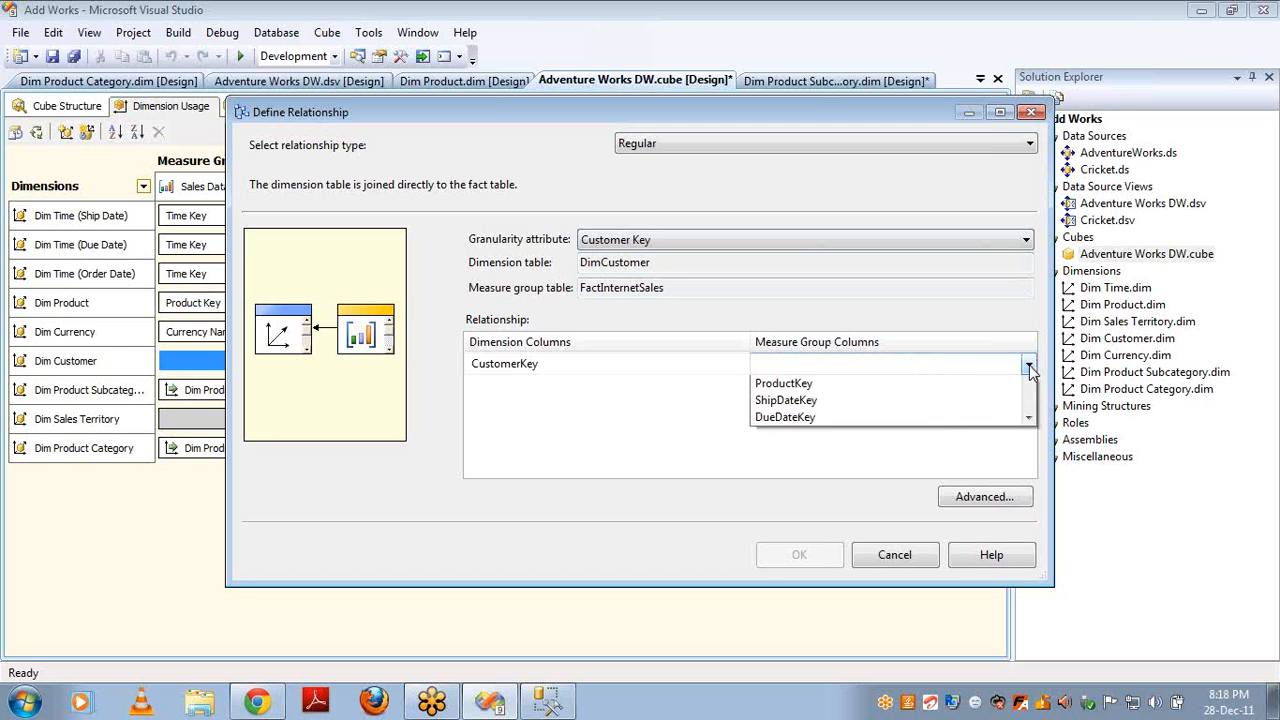
click(950, 390)
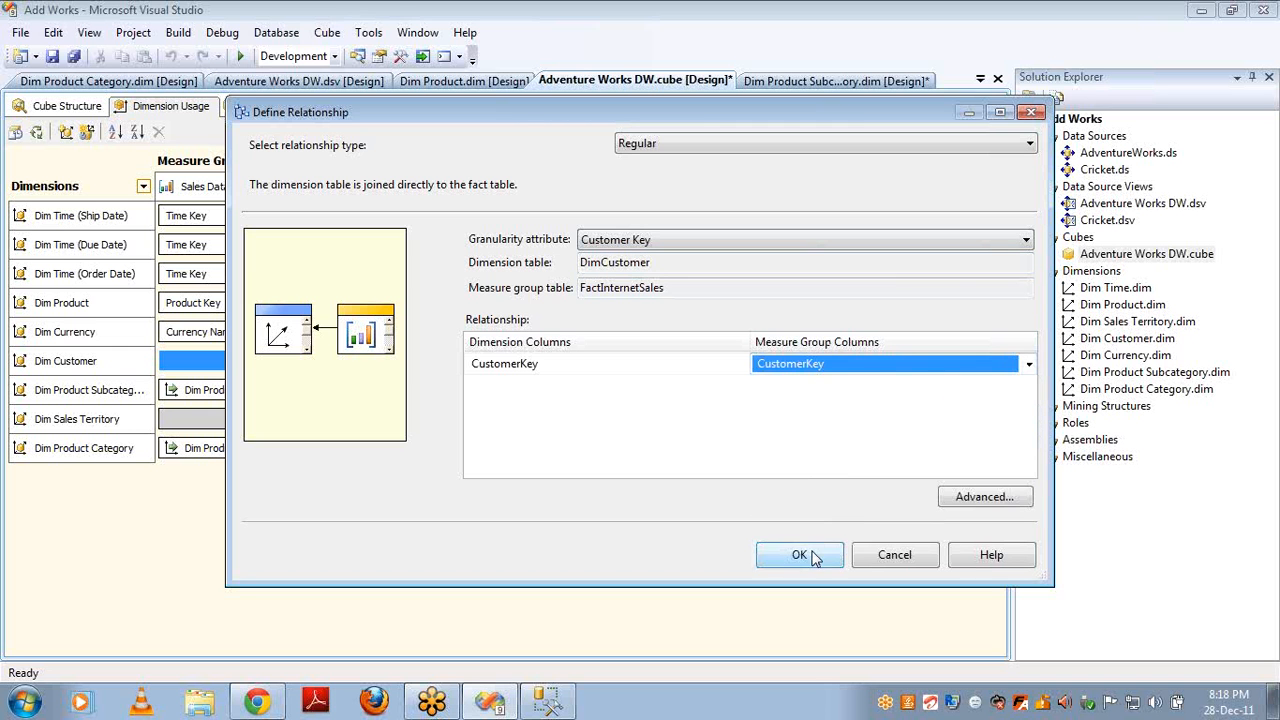
click(812, 556)
- Define a Regular relationship between Dim Sales Territory and Sales Data with Sales Territory Key granularity and the SalesTerritoryKey measure group column
click(291, 418)
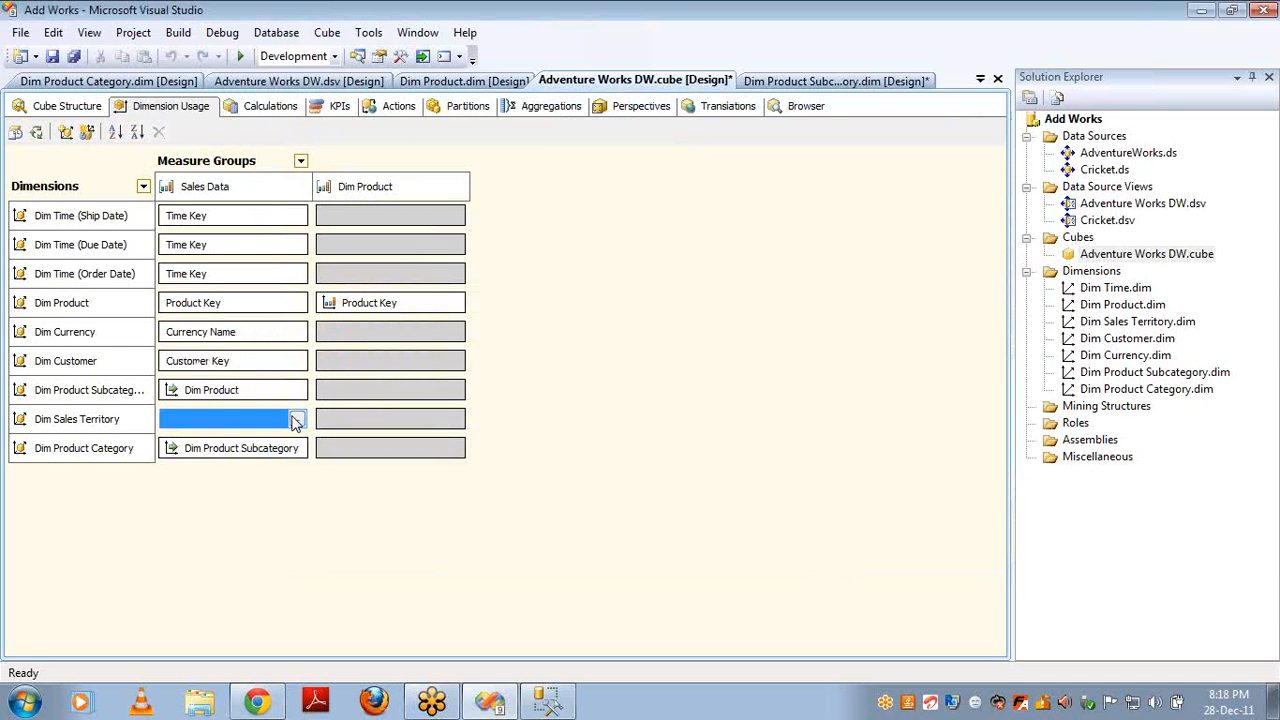
click(297, 419)
key(Down)
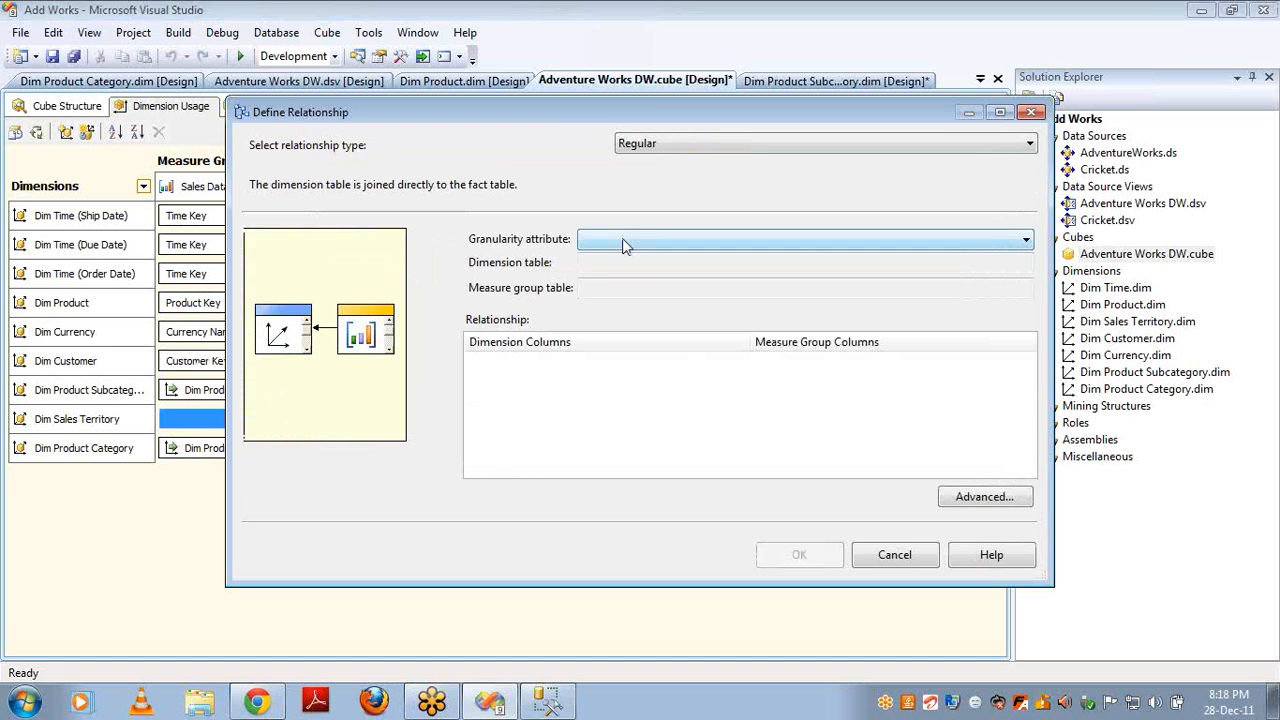
click(624, 240)
click(624, 258)
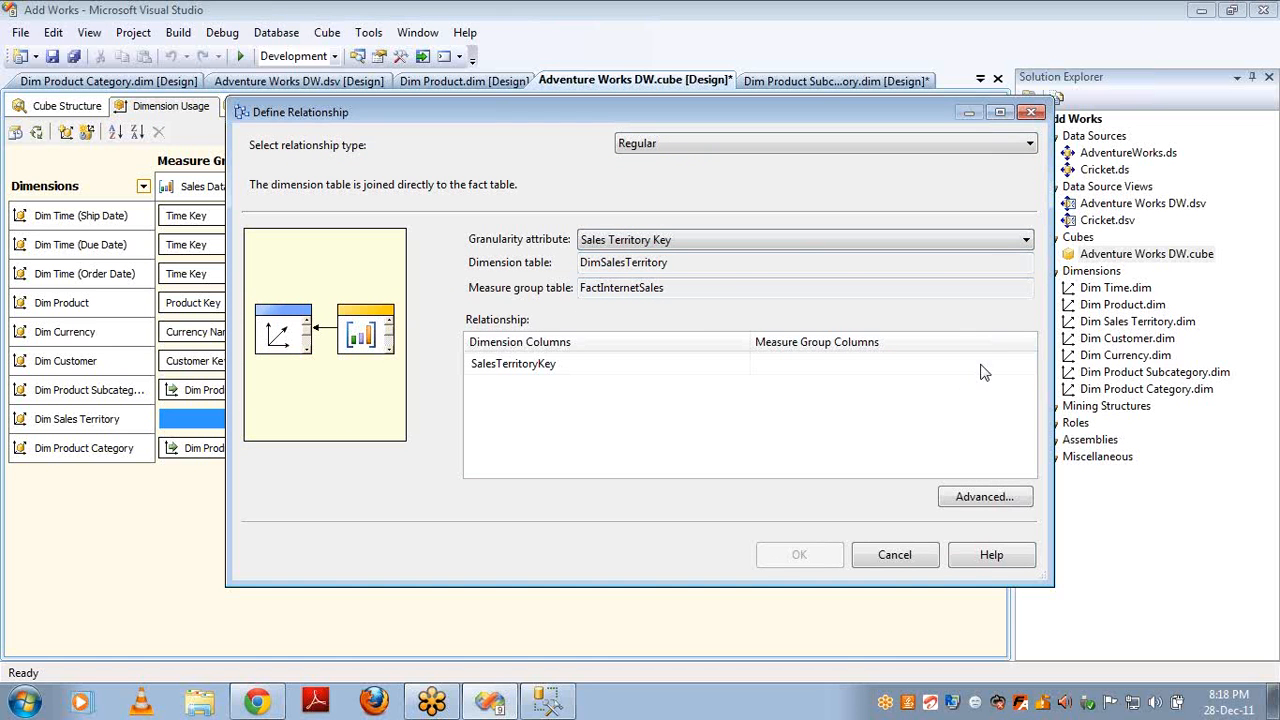
click(985, 368)
click(1028, 365)
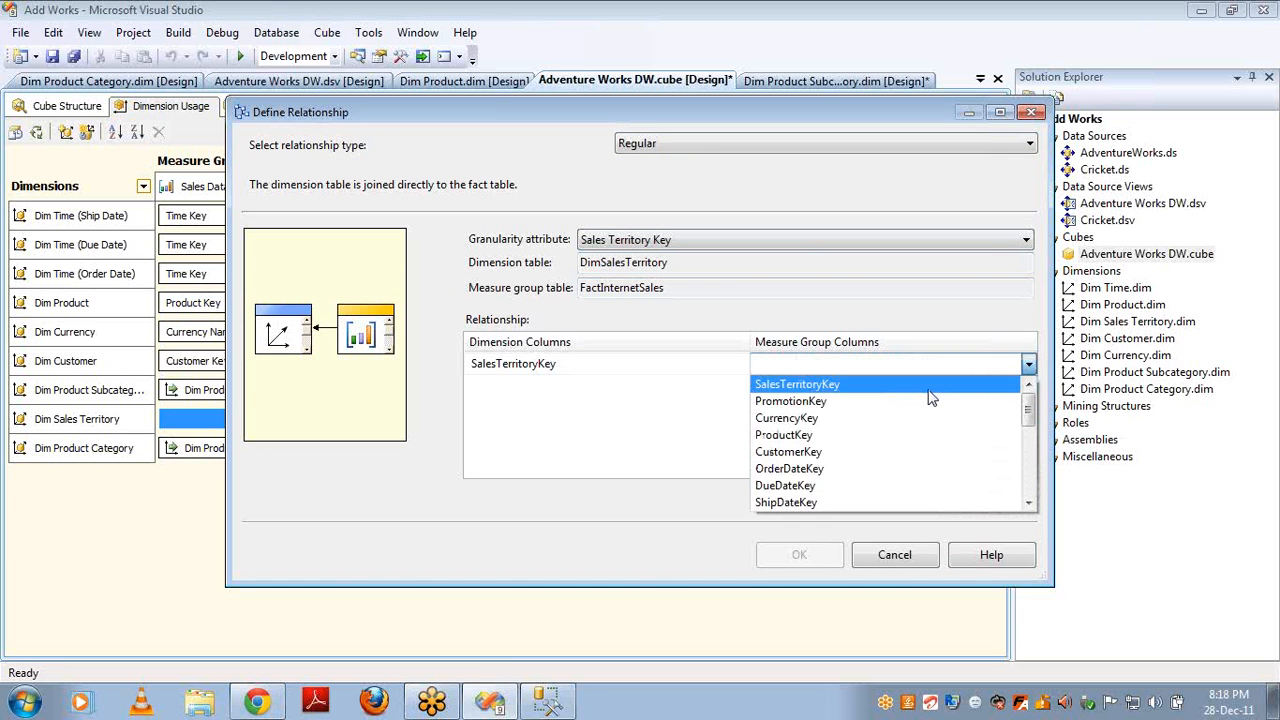
click(933, 386)
click(803, 553)
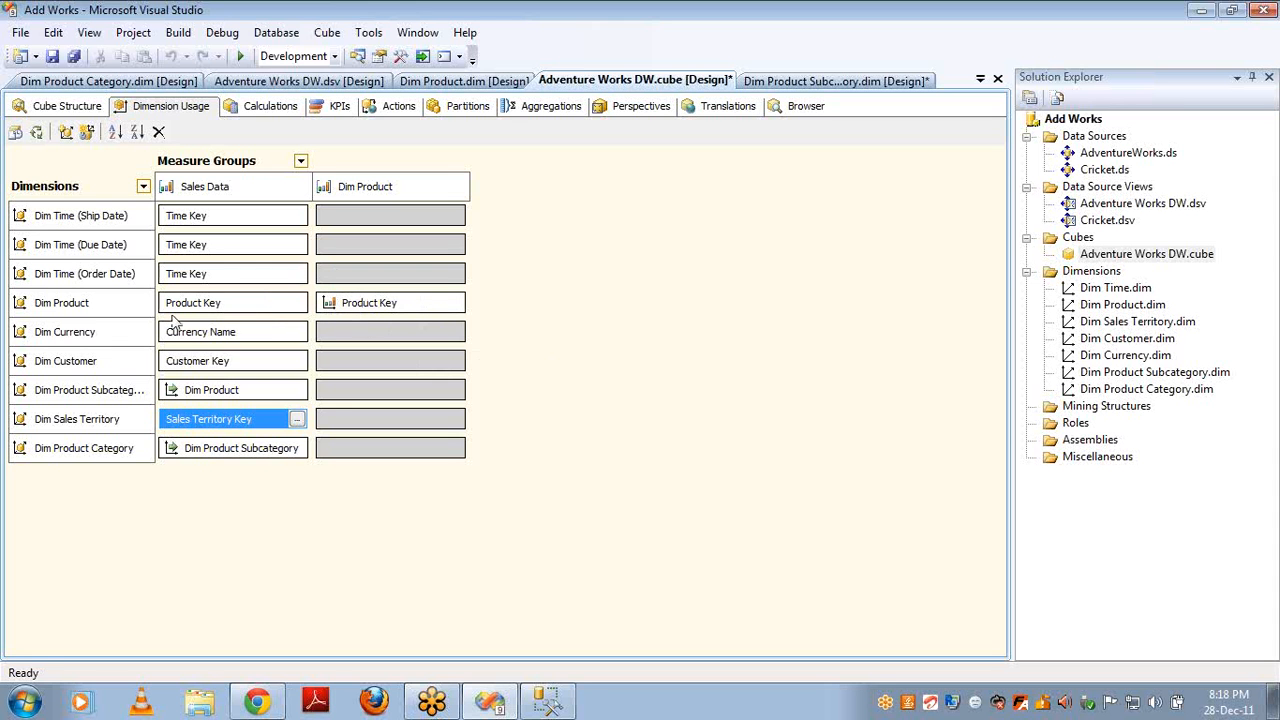
- Define a materialized Referenced relationship between Dim Product Subcategory and the Dim Product measure group through Dim Product, using Product Subcategory Key for both attributes
click(87, 306)
click(106, 391)
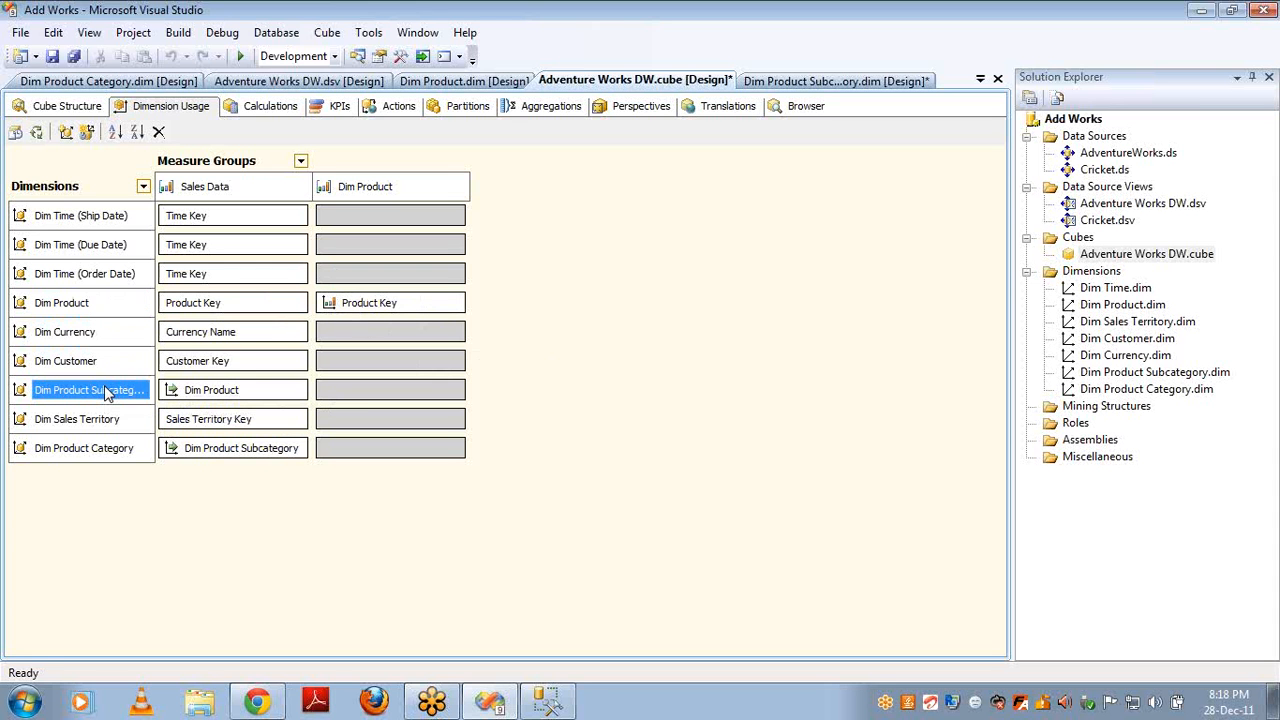
click(424, 398)
click(459, 394)
key(r)
key(r)
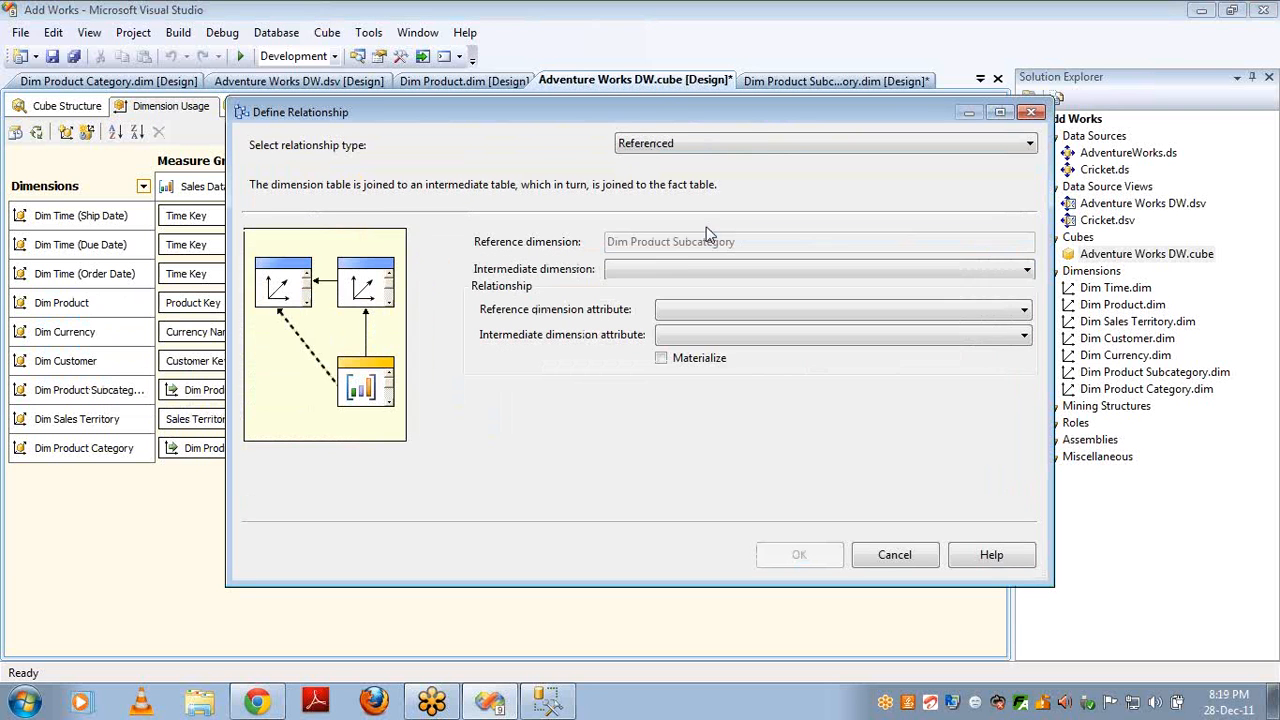
click(672, 270)
click(660, 288)
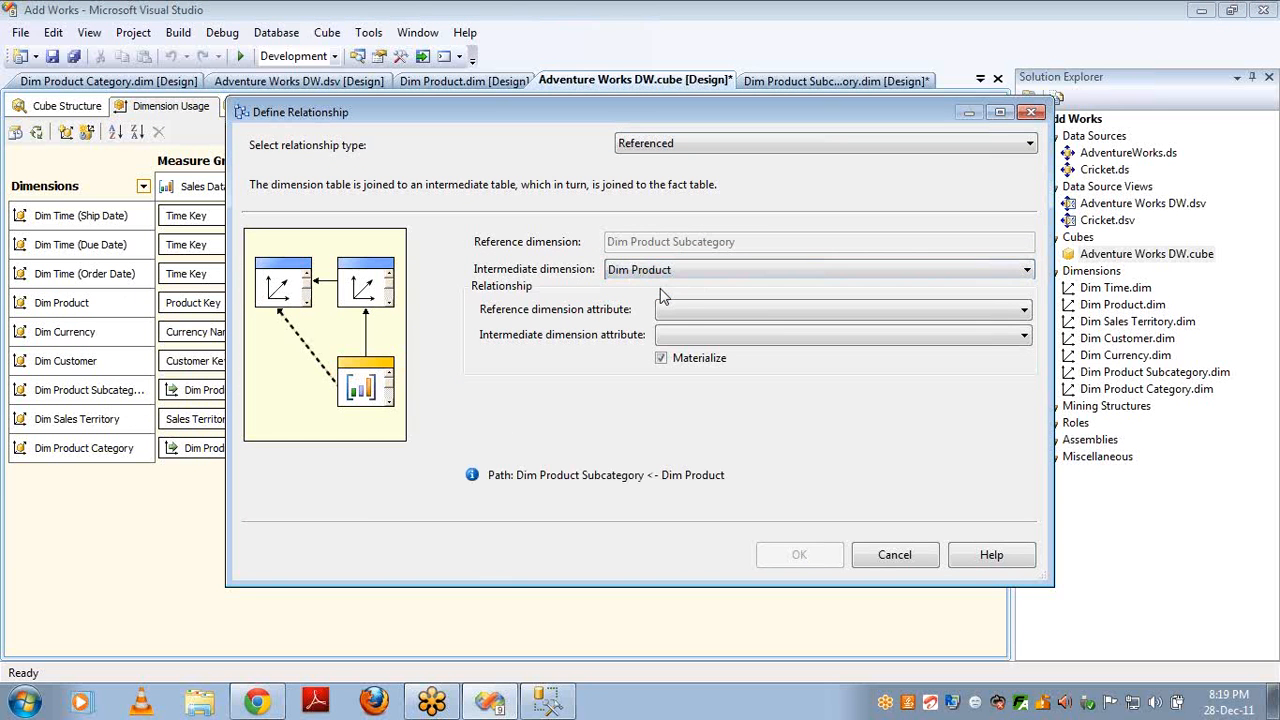
click(678, 314)
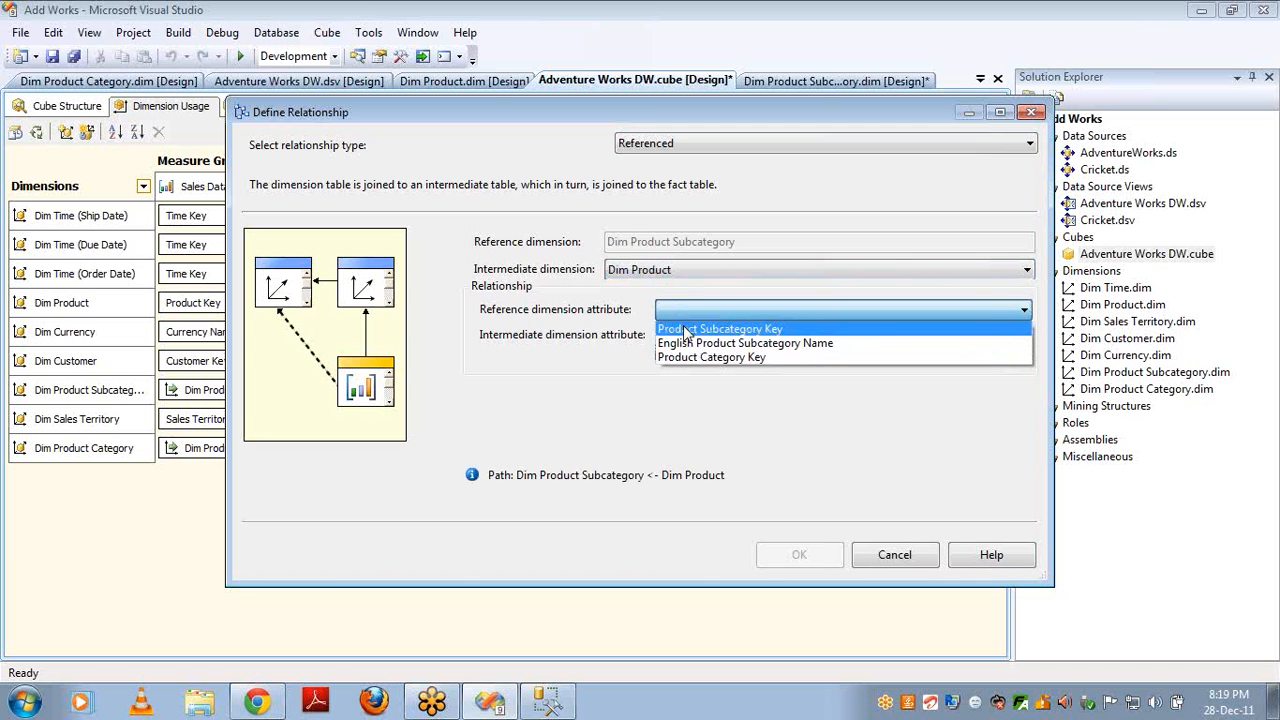
click(683, 328)
click(688, 335)
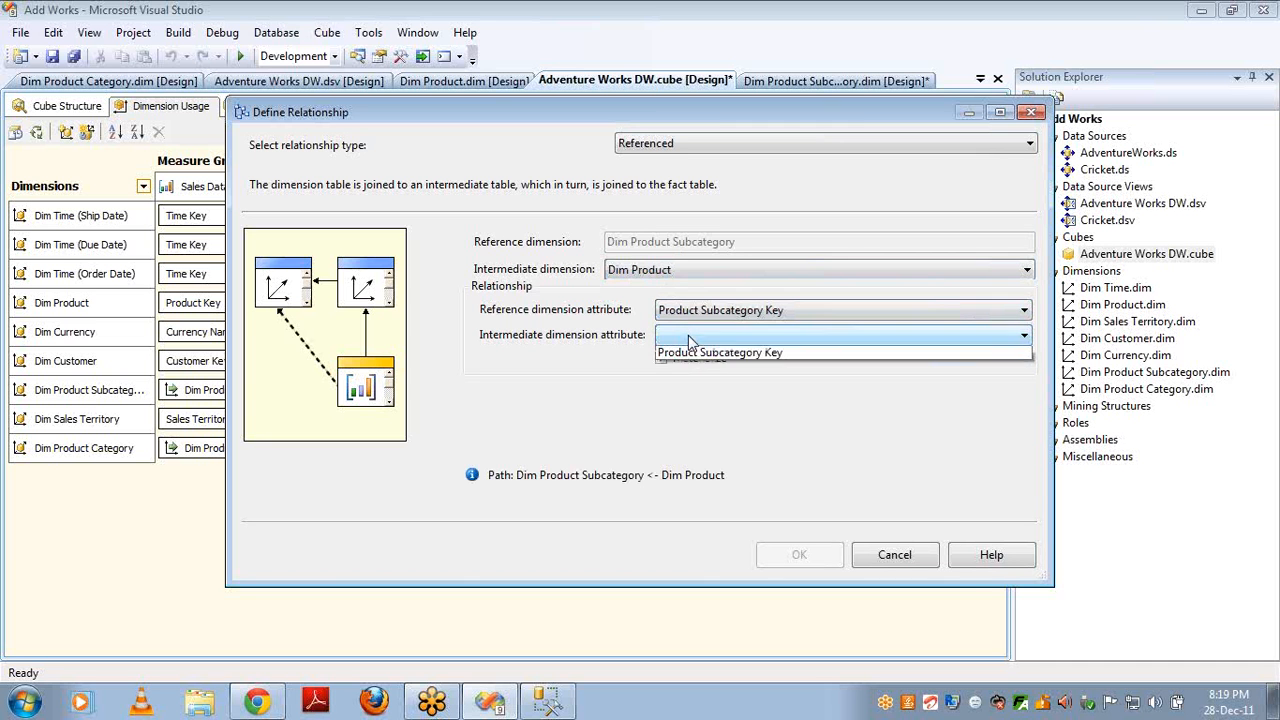
click(694, 368)
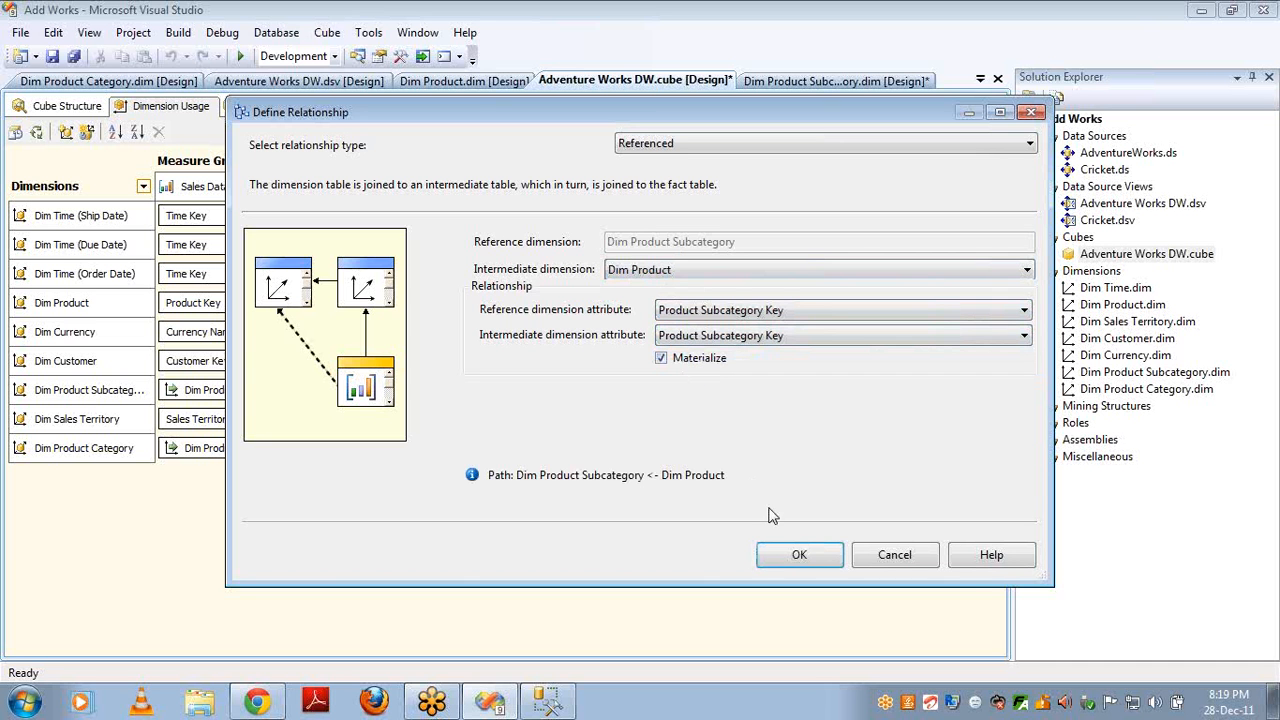
click(808, 553)
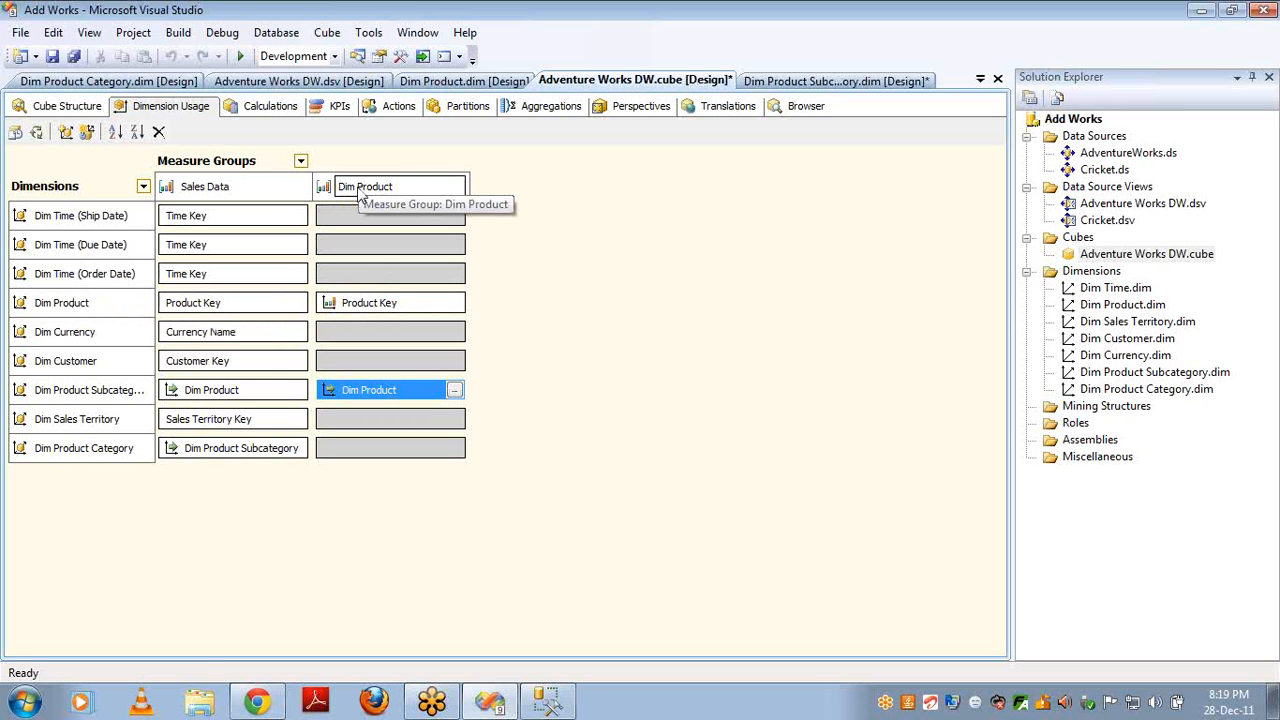
- Examine how the Dim Product and Dim Product Subcategory dimensions relate to the Dim Product measure group
mouse_move(422, 399)
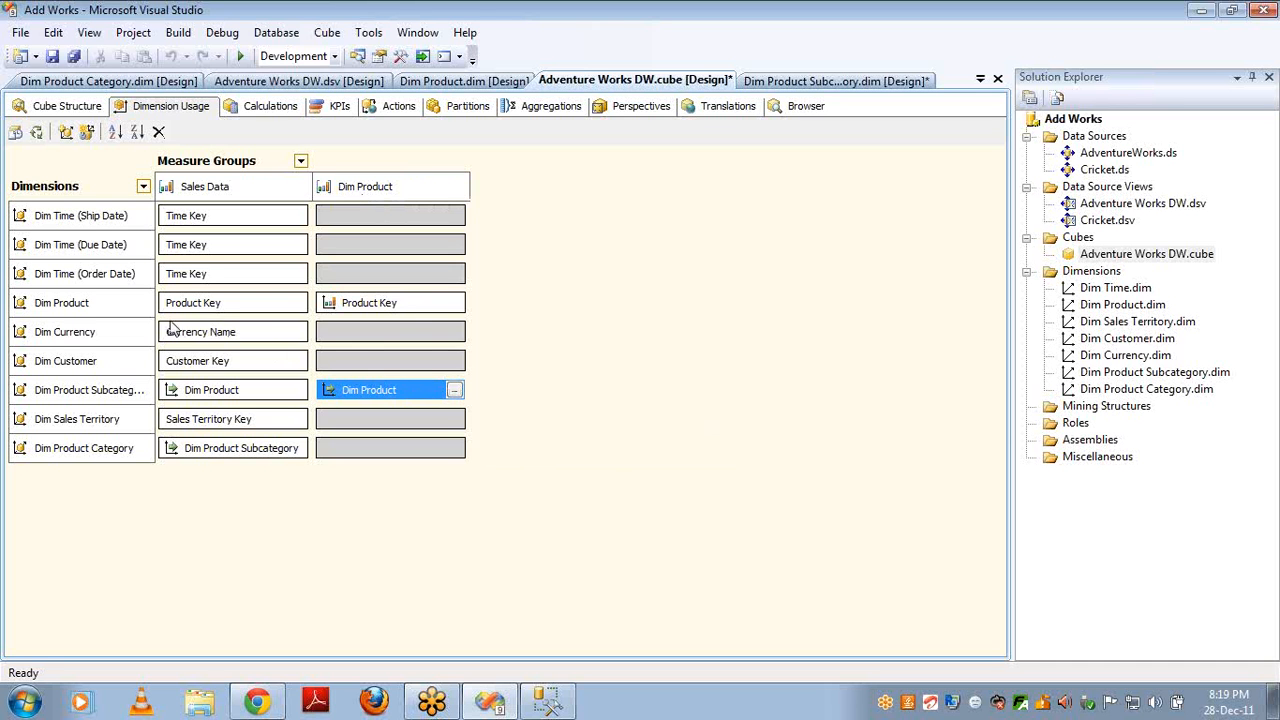
mouse_move(210, 306)
mouse_move(385, 308)
click(88, 310)
click(107, 390)
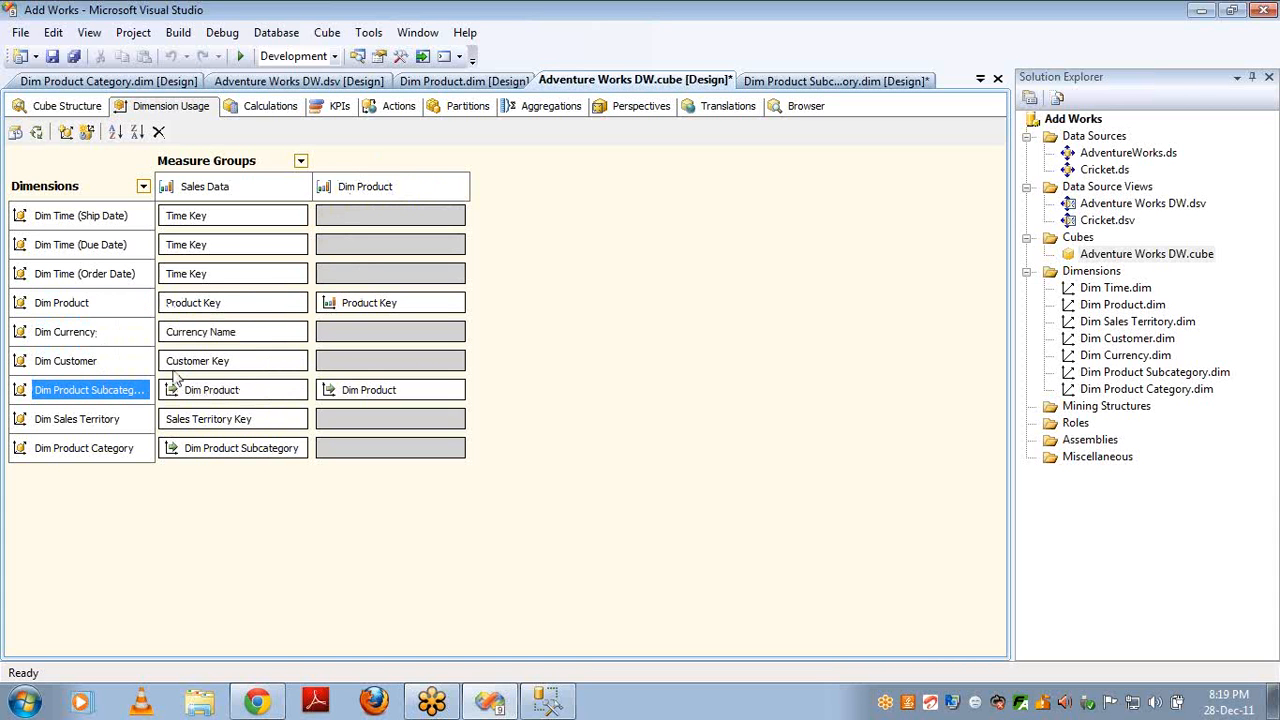
click(73, 309)
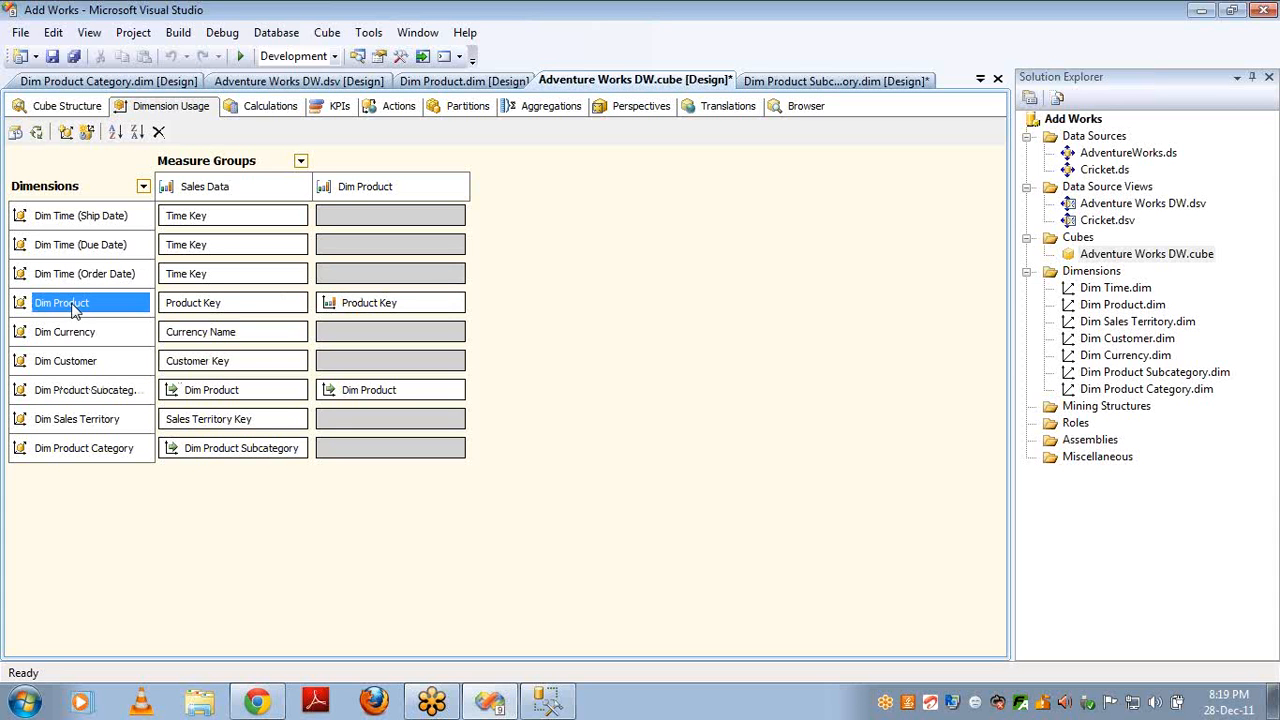
click(375, 189)
click(375, 189)
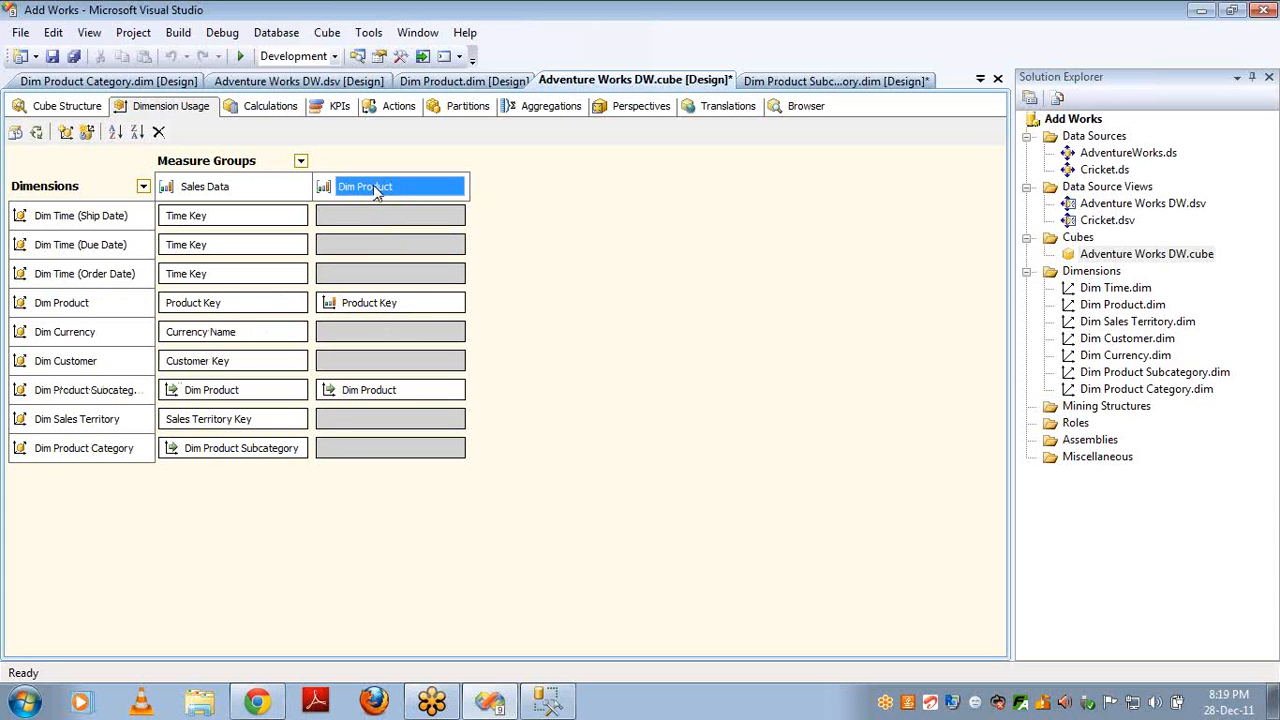
click(411, 310)
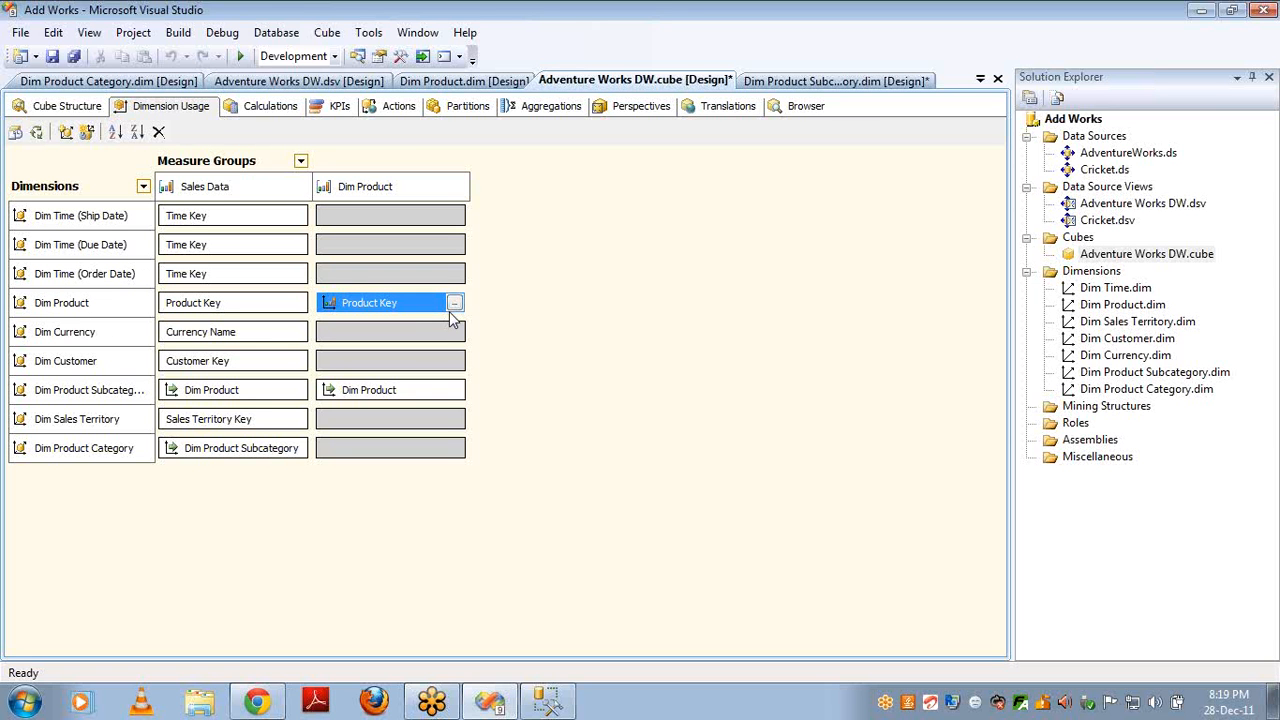
click(110, 392)
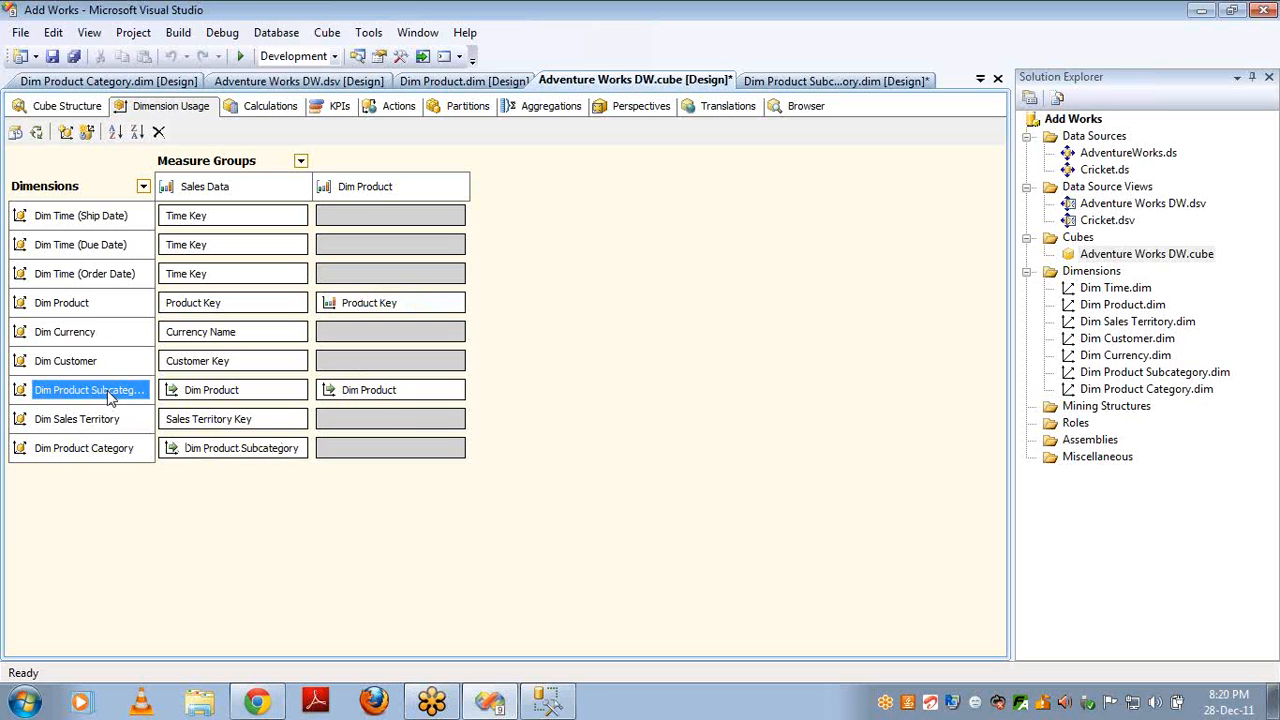
click(84, 310)
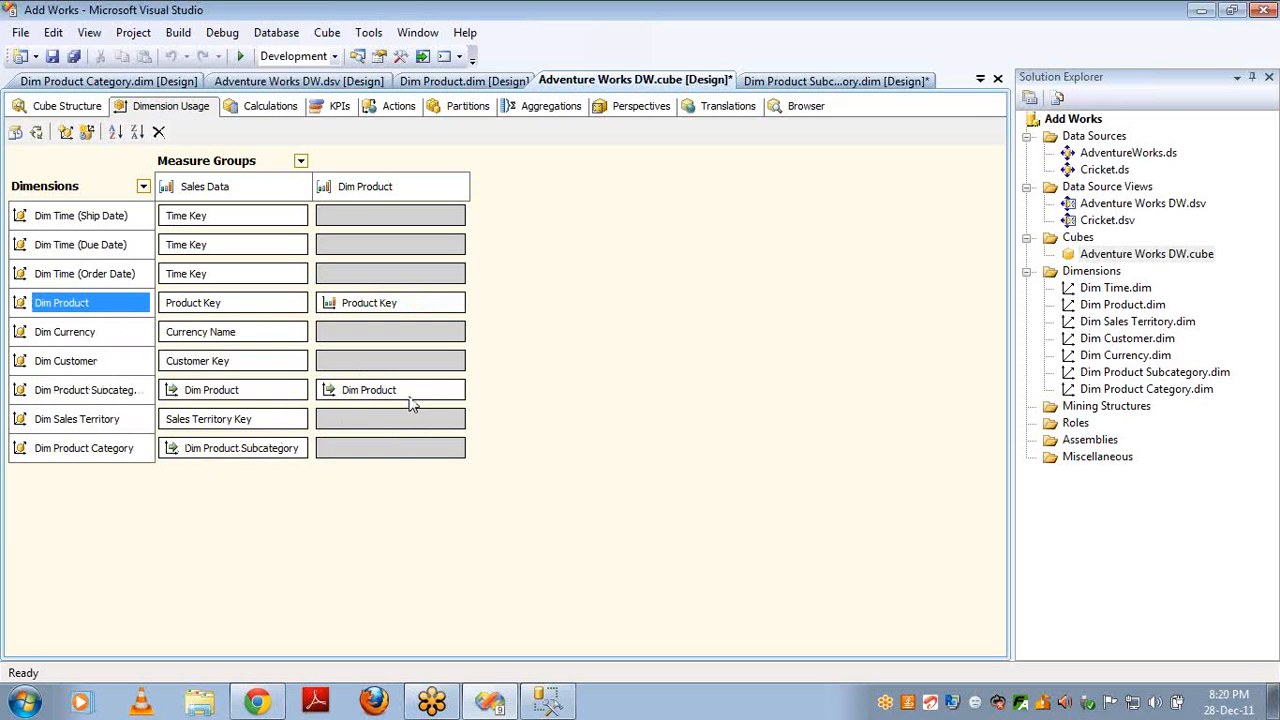
- Define a materialized Referenced relationship between Dim Product Category and the Dim Product measure group through Dim Product Subcategory, using Product Category Key for both attributes
click(419, 446)
click(452, 450)
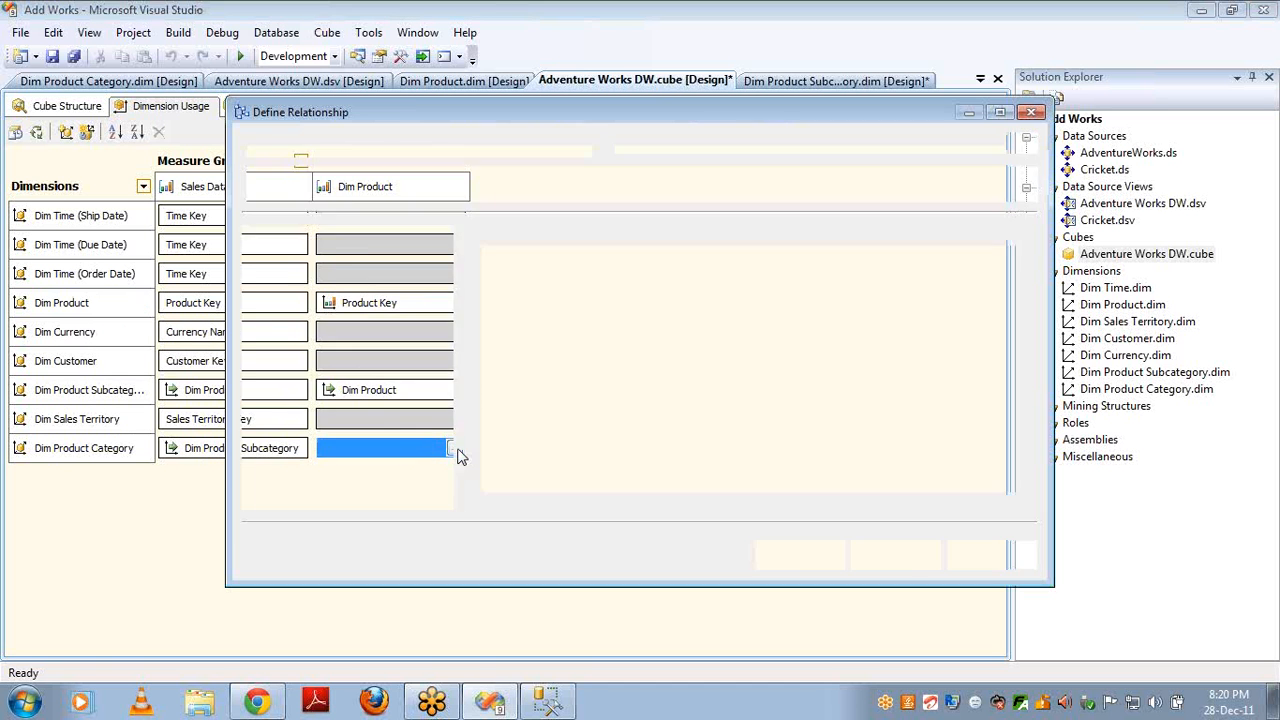
key(r)
key(r)
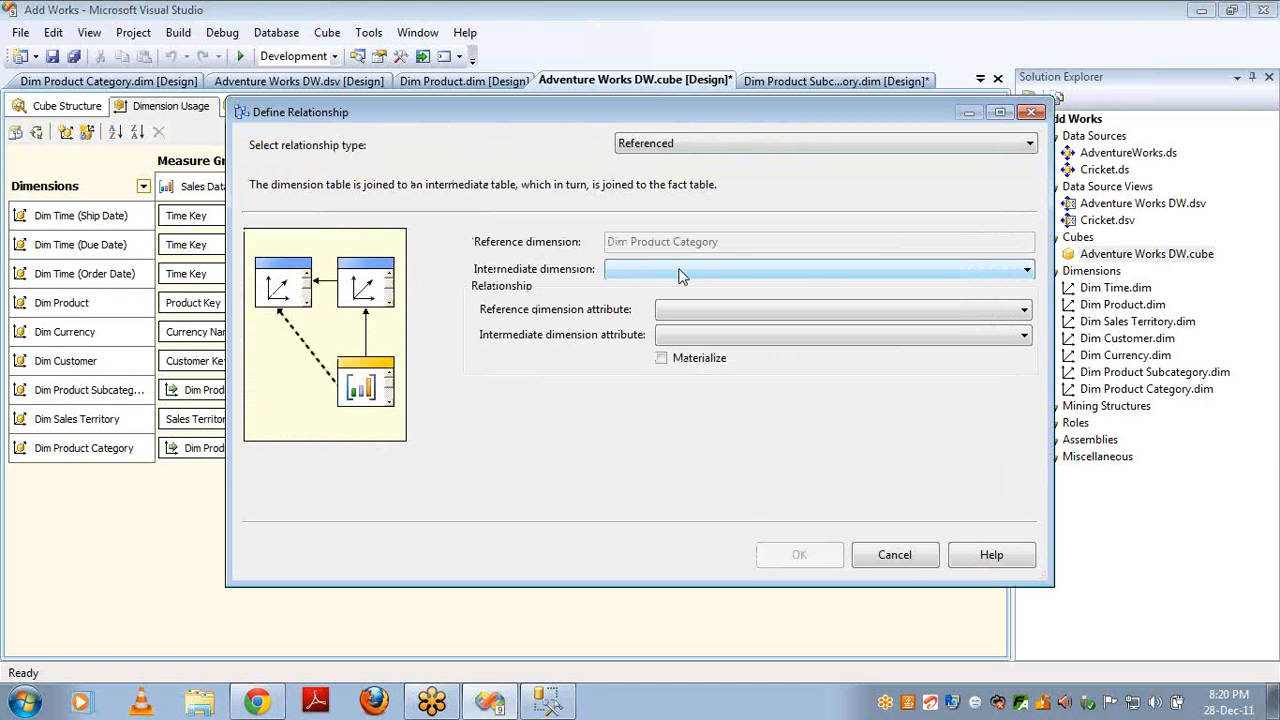
click(679, 273)
click(672, 303)
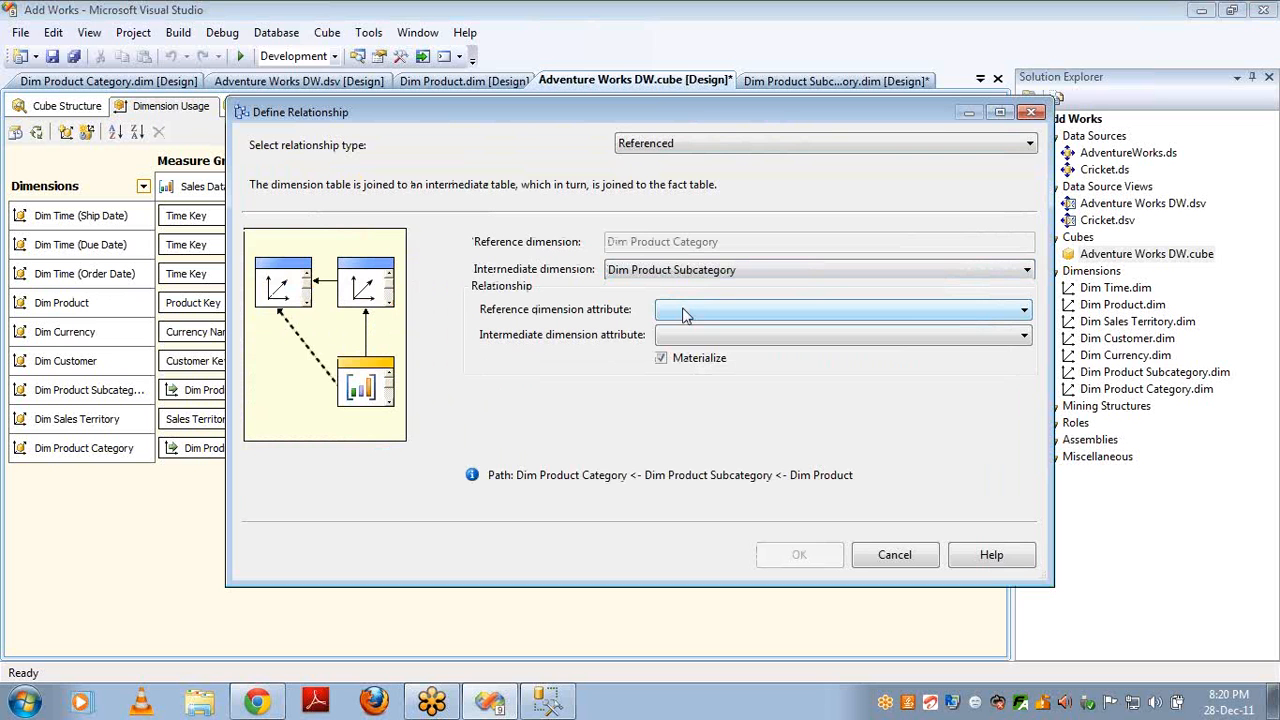
click(686, 315)
click(688, 330)
click(700, 336)
click(698, 369)
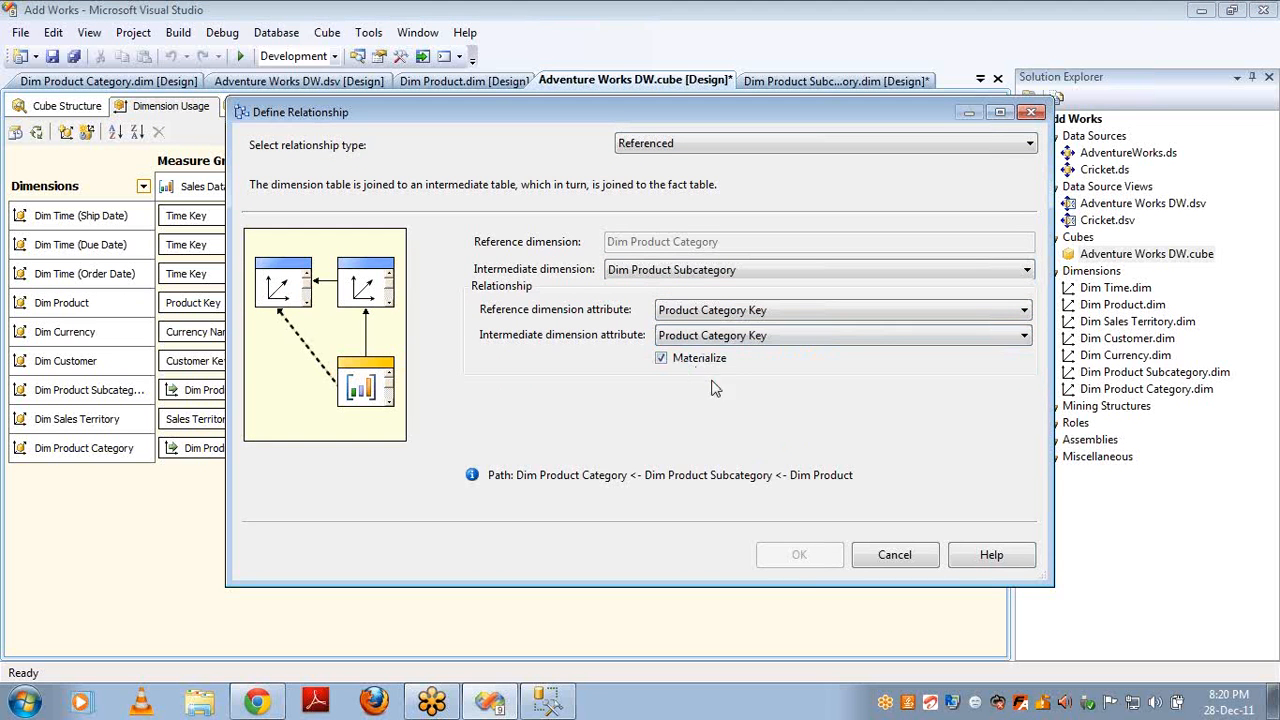
click(799, 555)
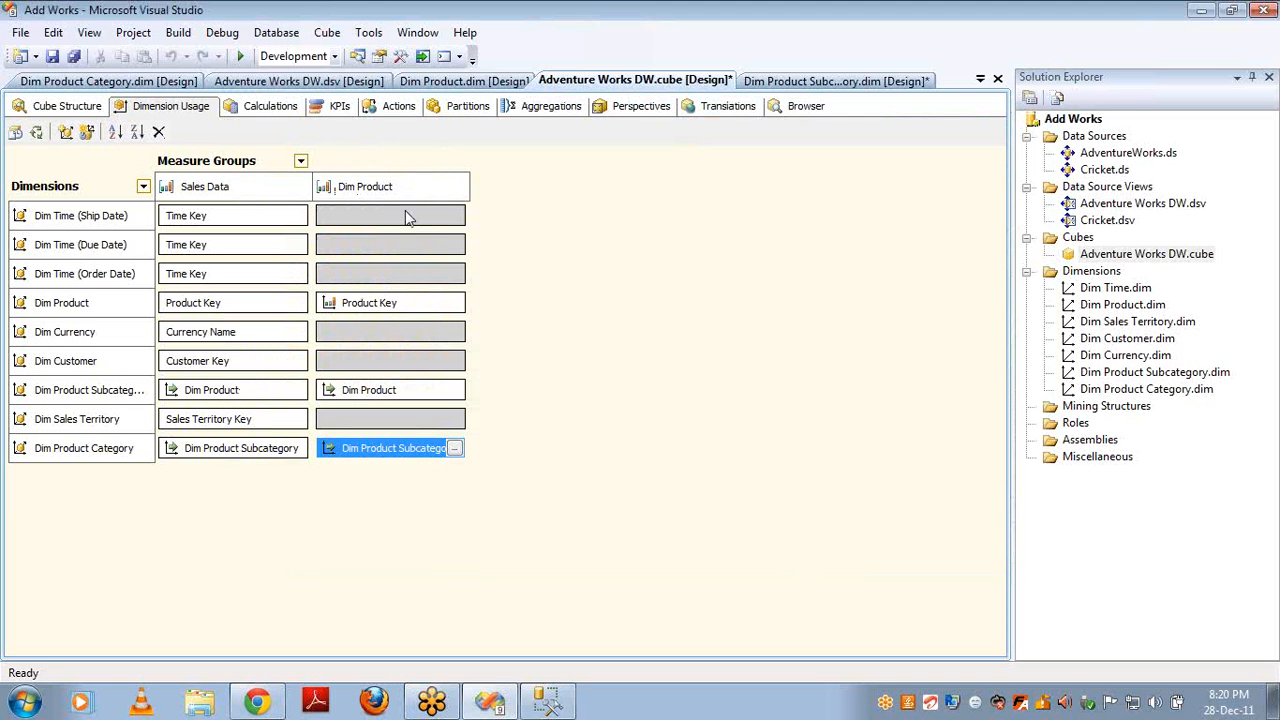
- Build and deploy the project, and process the Adventure Works DW cube with the Process Full option
click(36, 134)
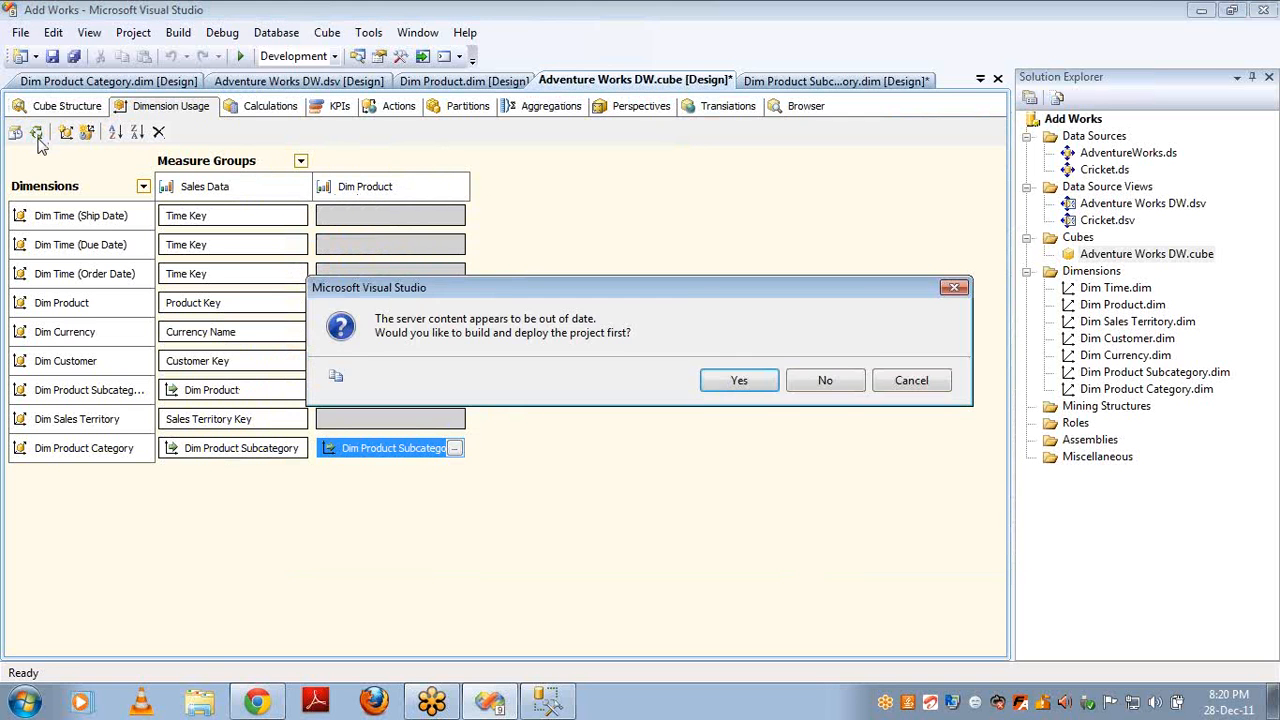
key(Return)
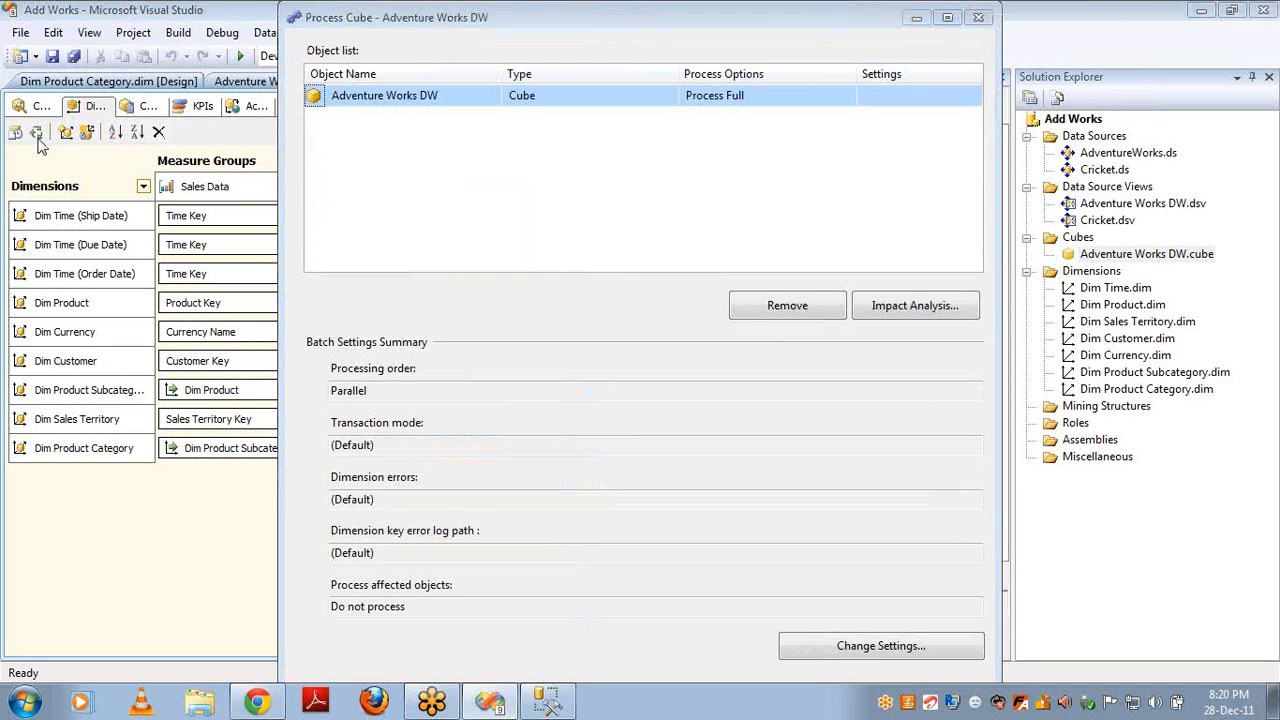
key(Return)
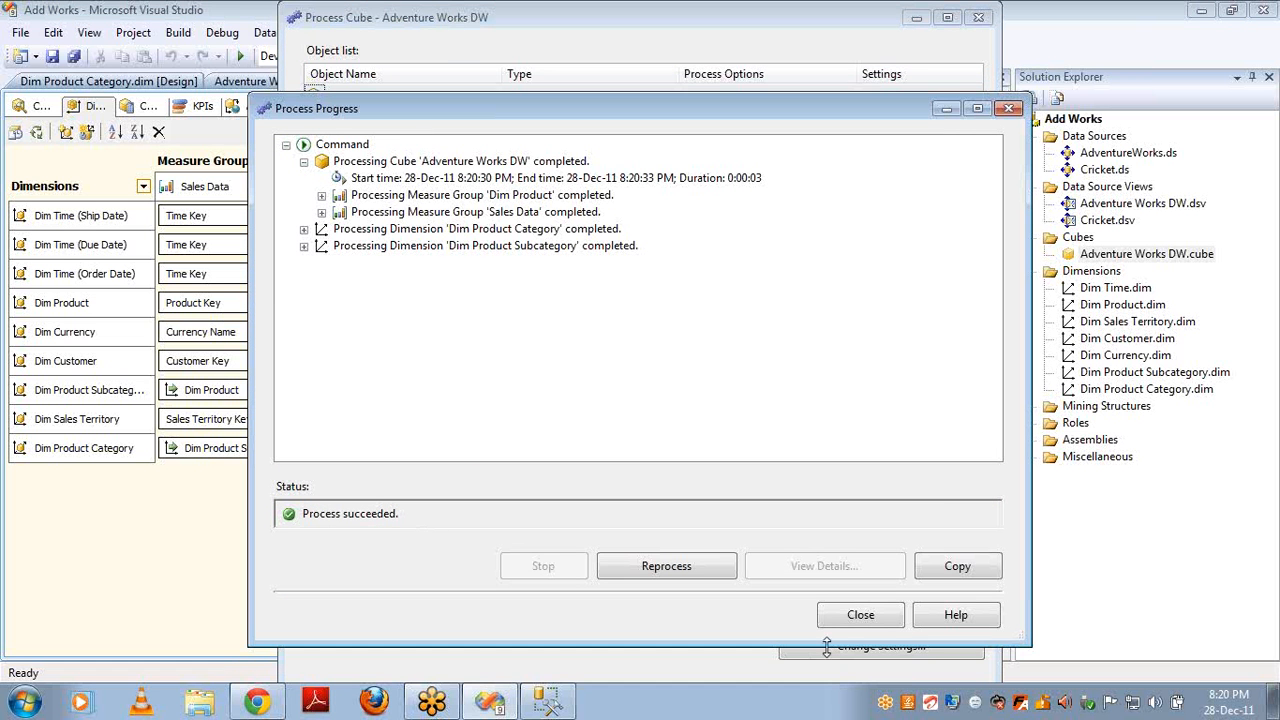
click(861, 615)
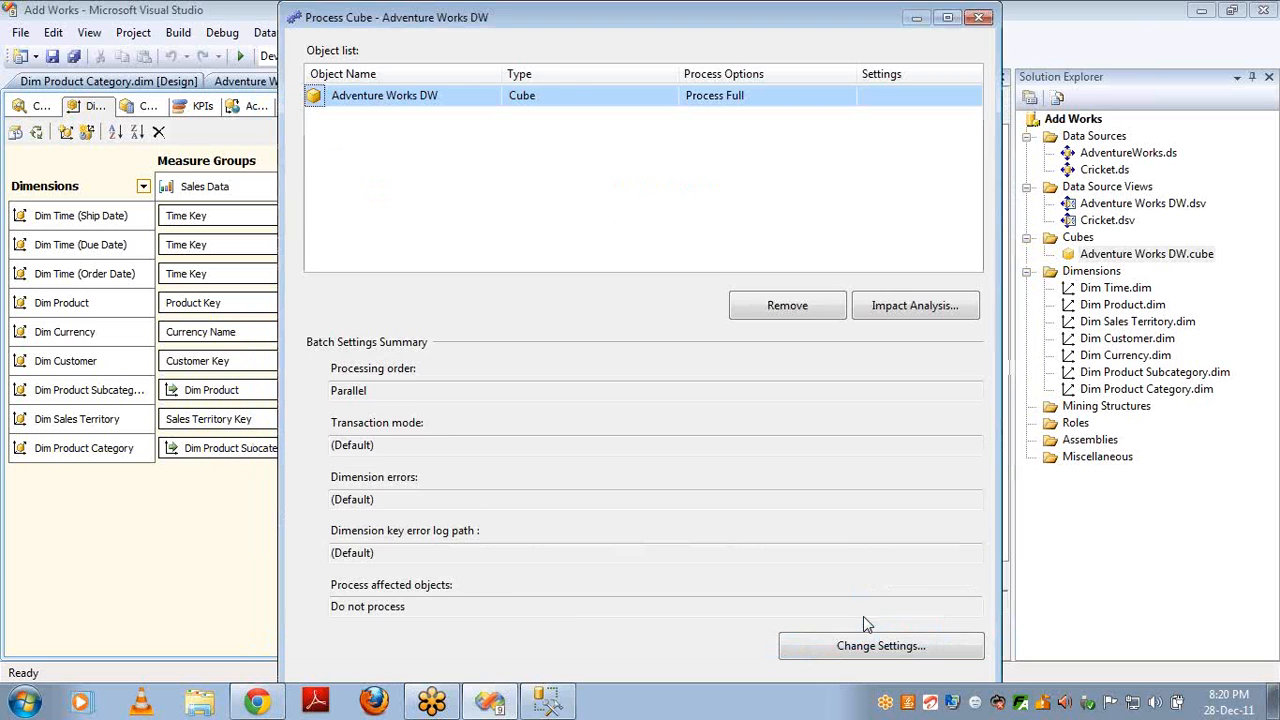
click(979, 18)
- Open the cube browser, reconnect it to the reprocessed cube and clear the earlier Sales Amount results
click(508, 106)
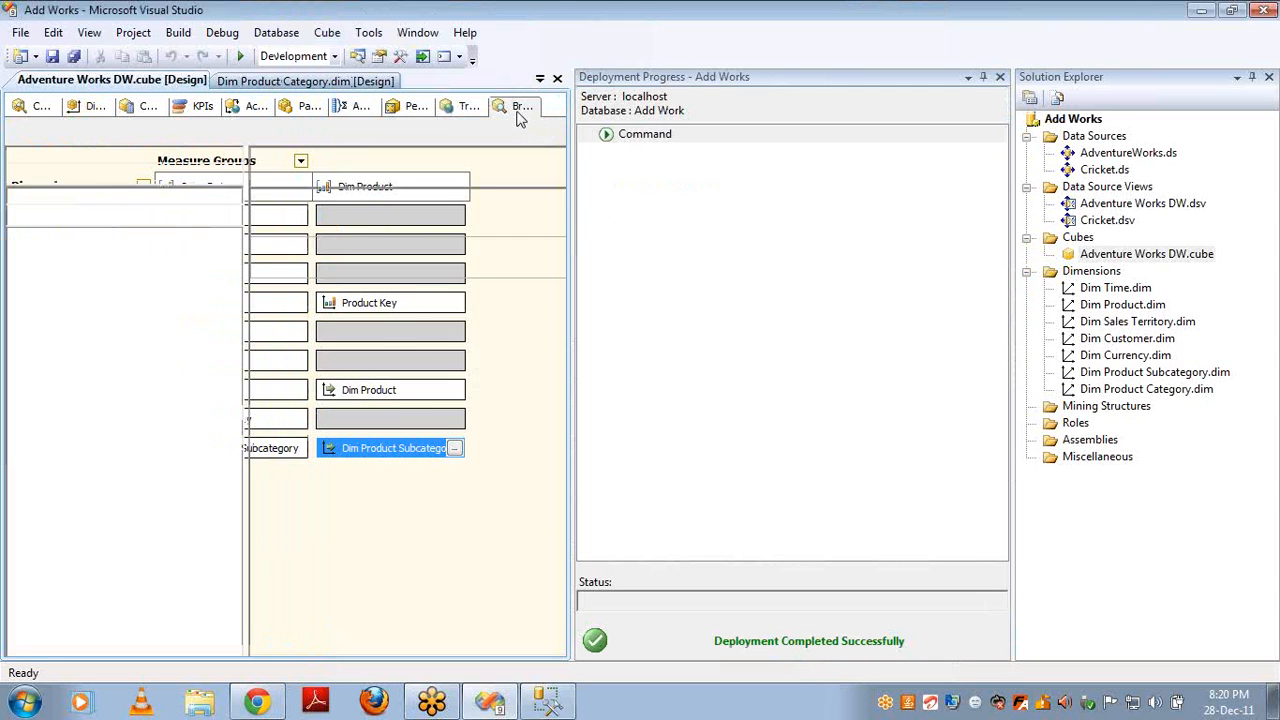
click(1000, 76)
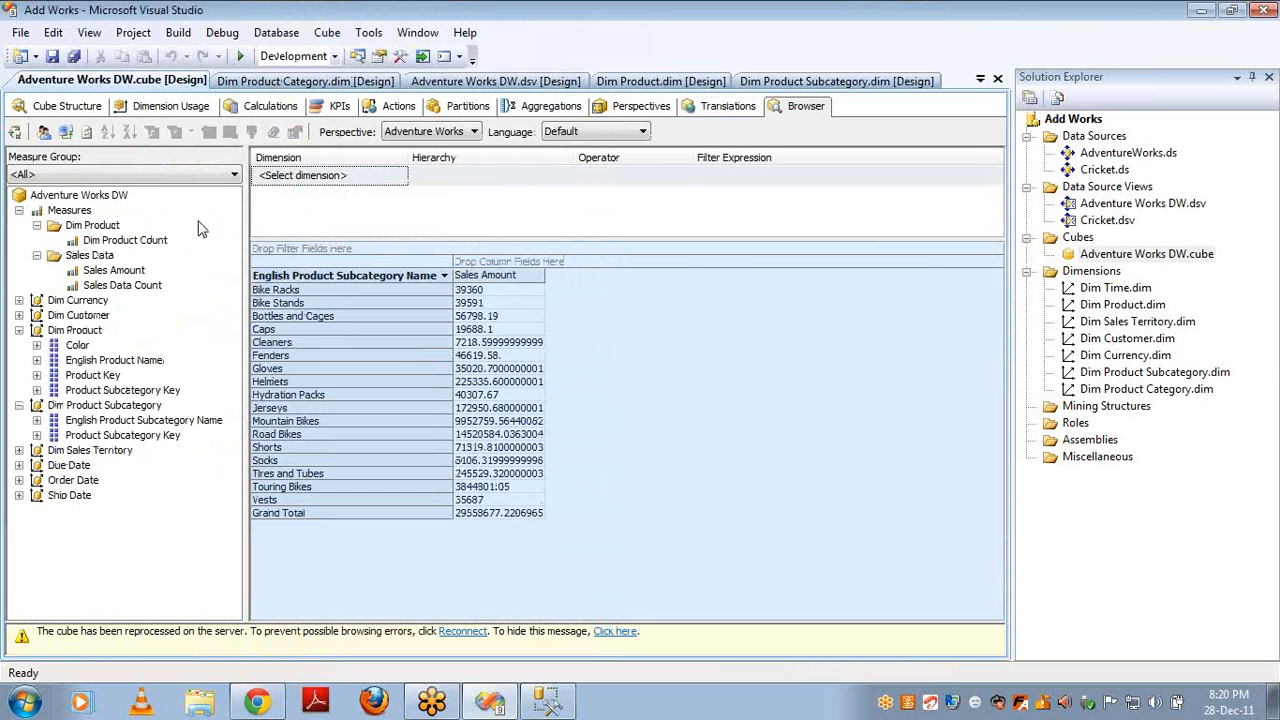
click(65, 132)
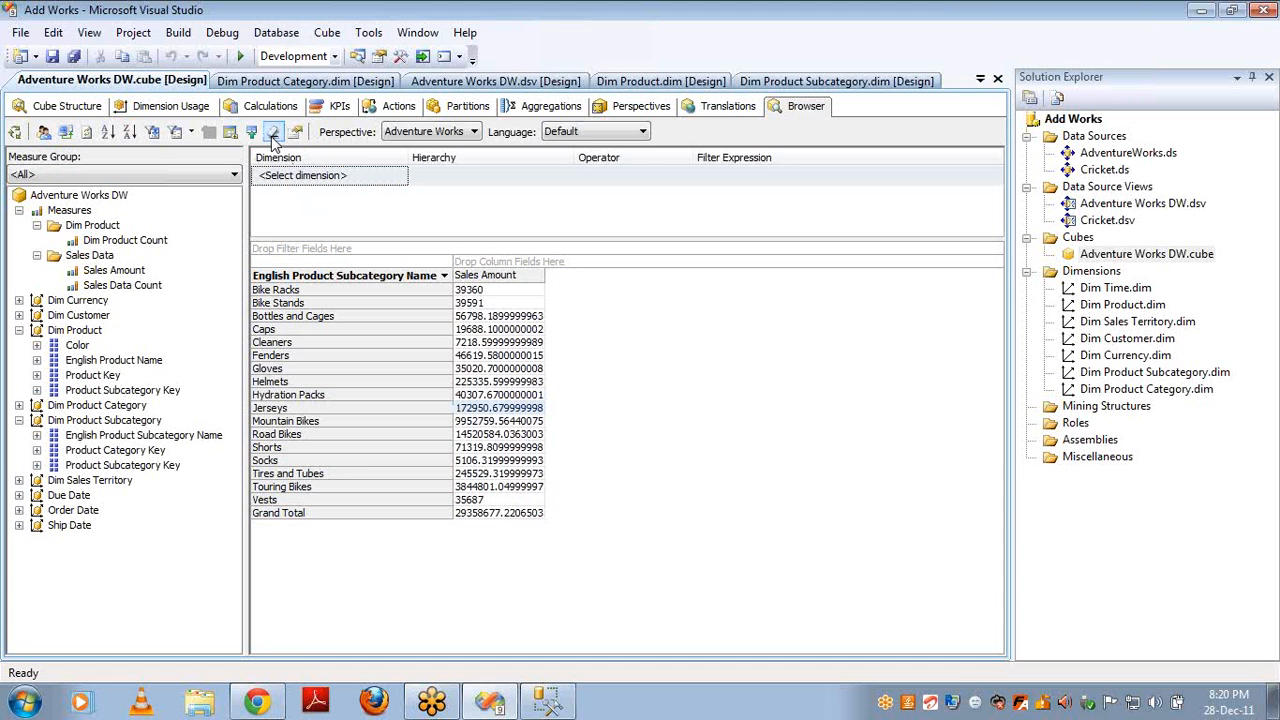
click(273, 133)
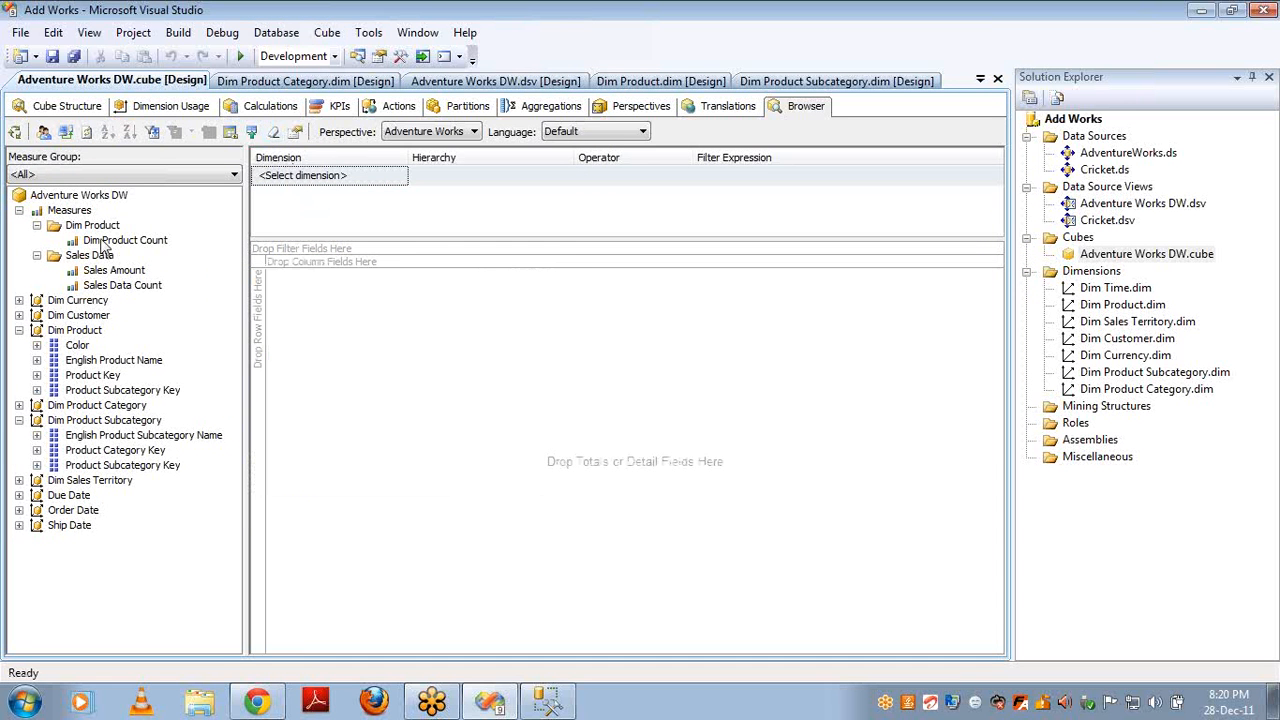
- Show Dim Product Count in the cube browser with English Product Name as the row field
drag(120, 240, 358, 318)
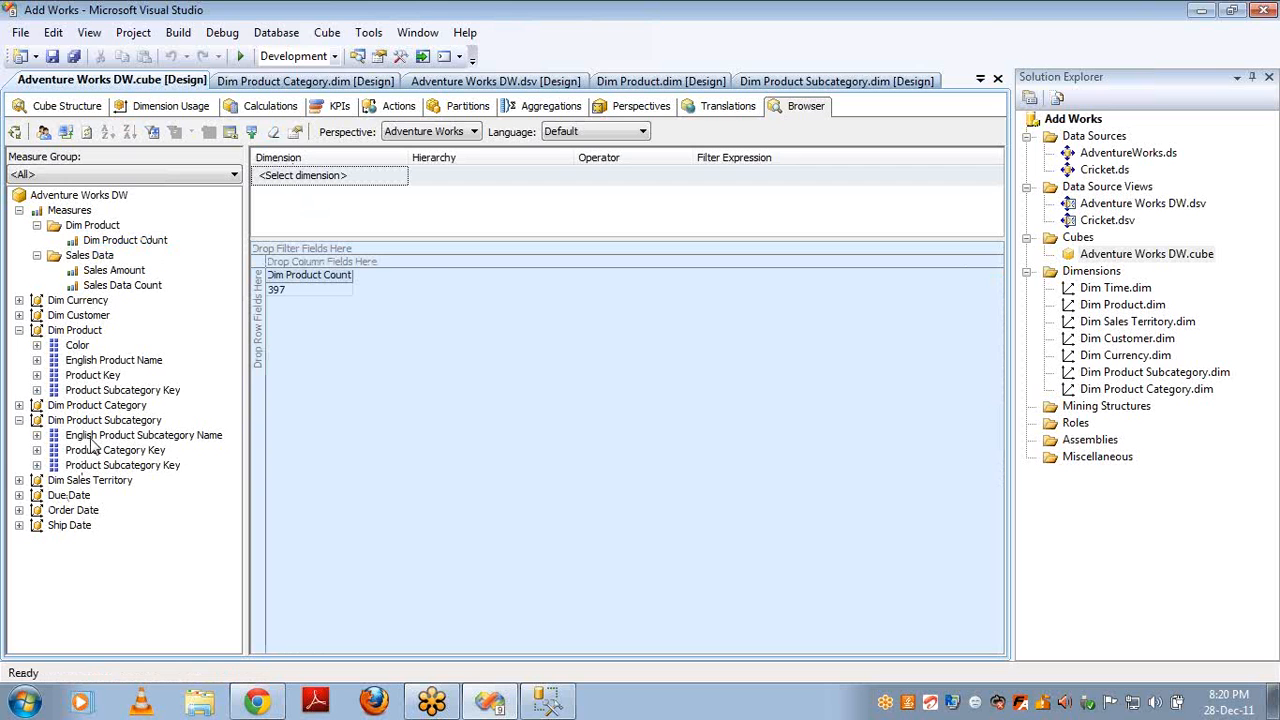
drag(77, 362, 253, 368)
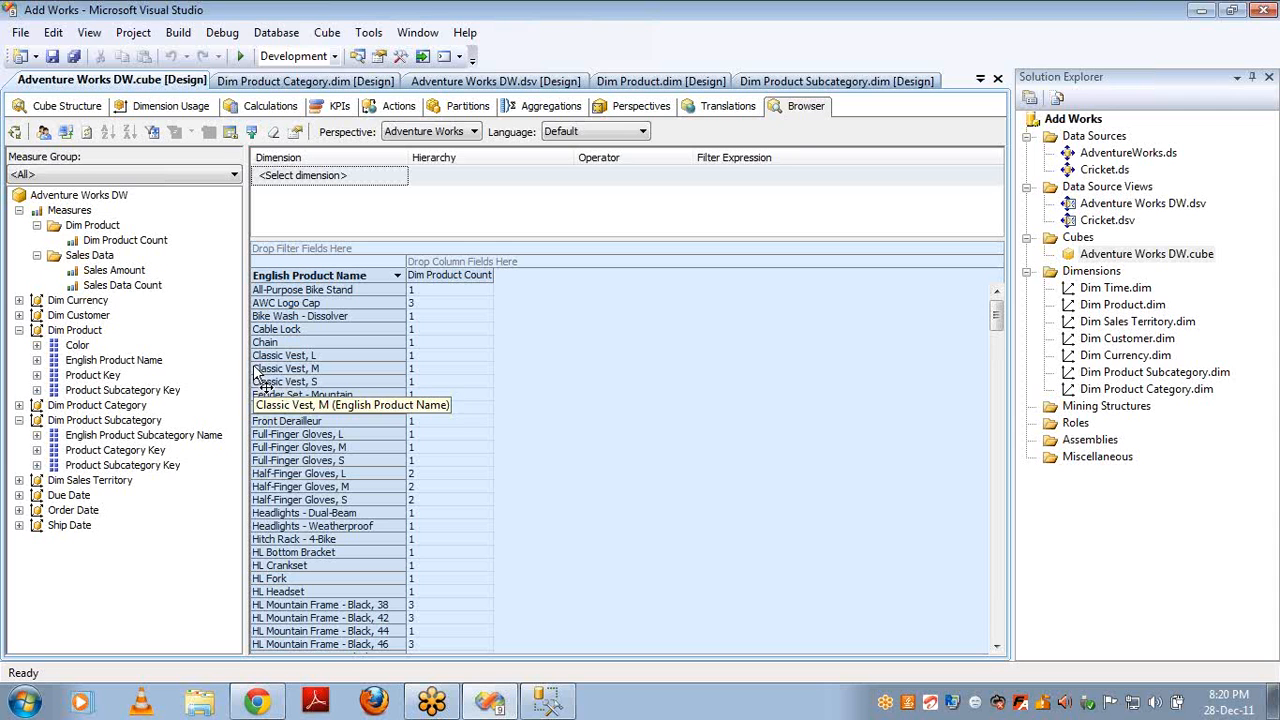
click(352, 280)
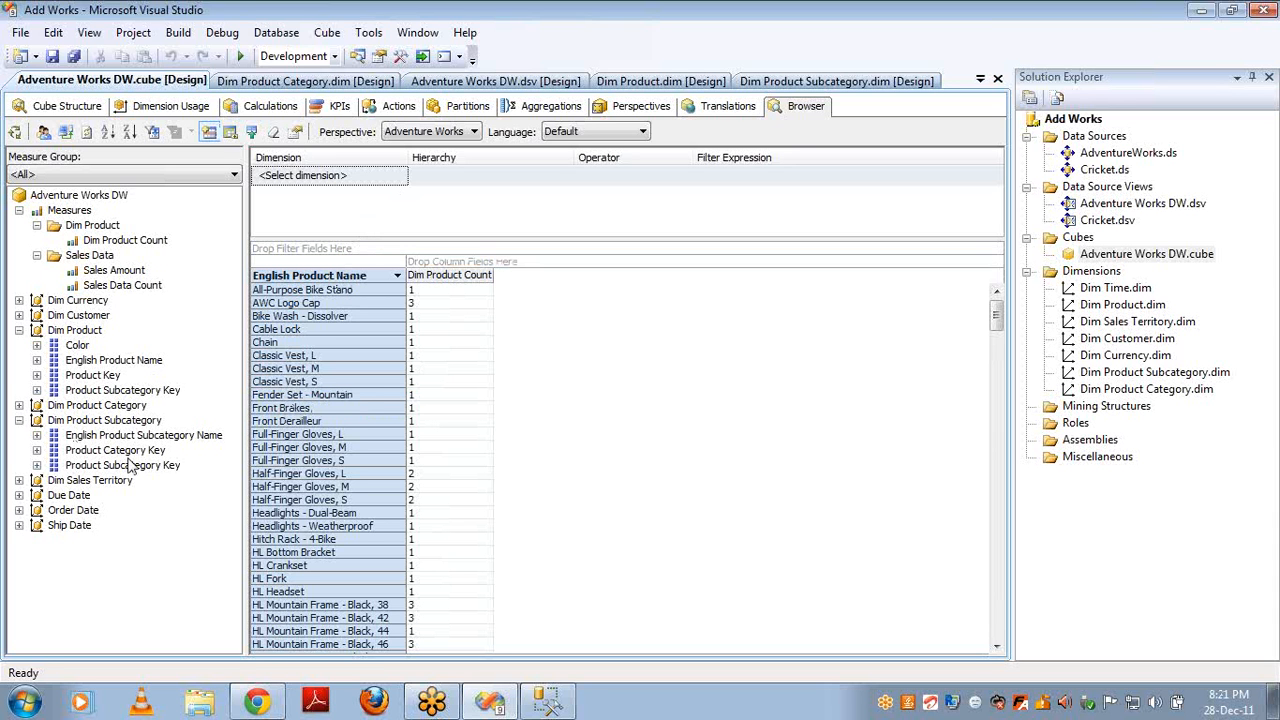
- Replace the English Product Name row field with English Product Subcategory Name, and that in turn with English Product Category Name
drag(120, 438, 280, 400)
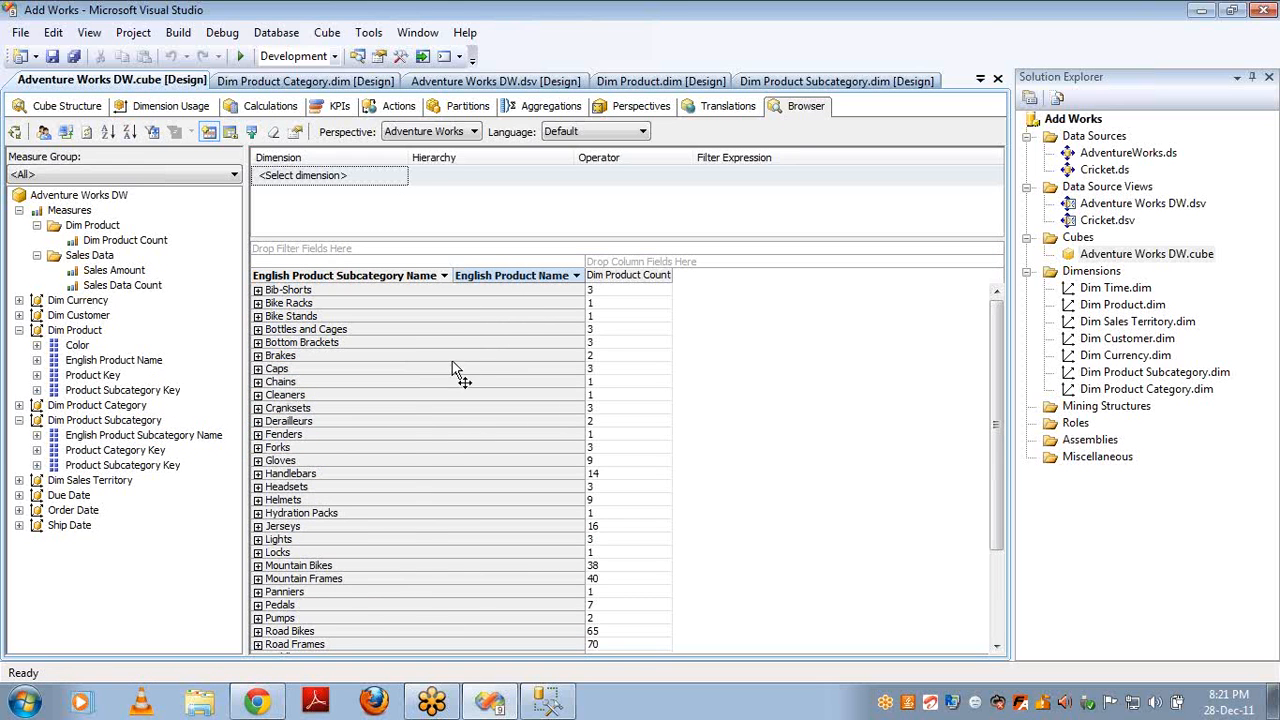
drag(500, 285, 122, 372)
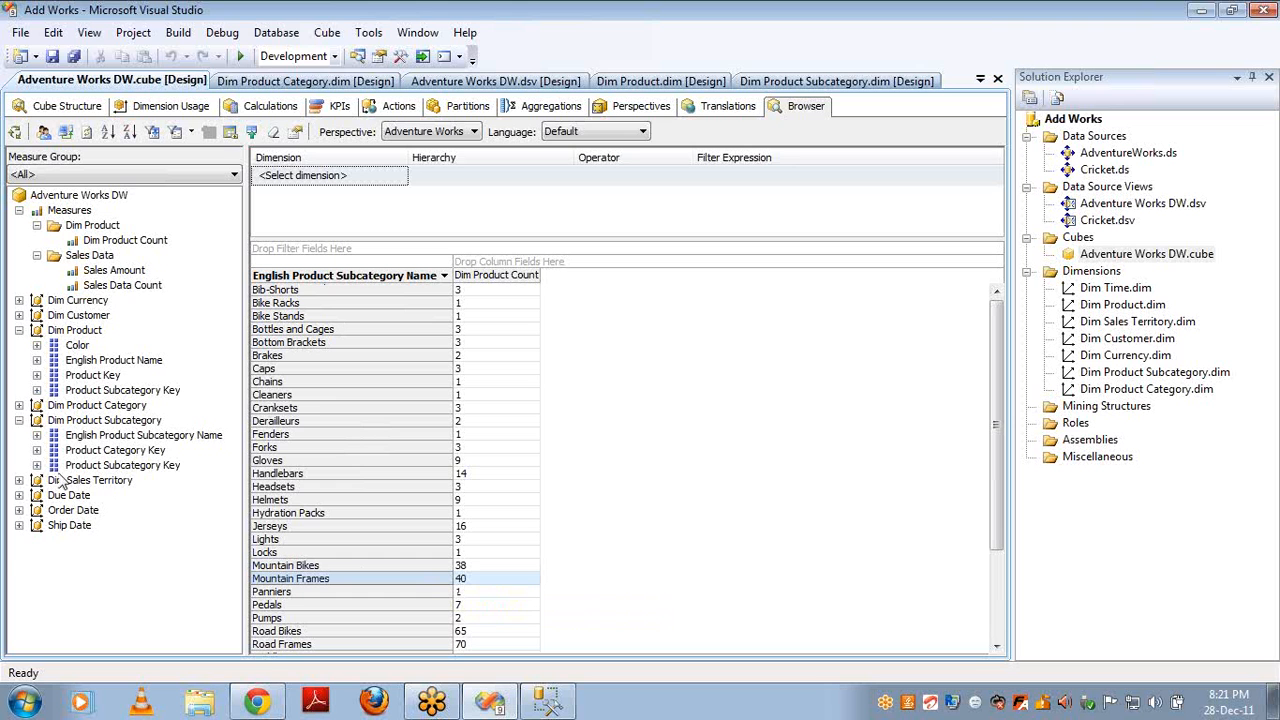
click(19, 406)
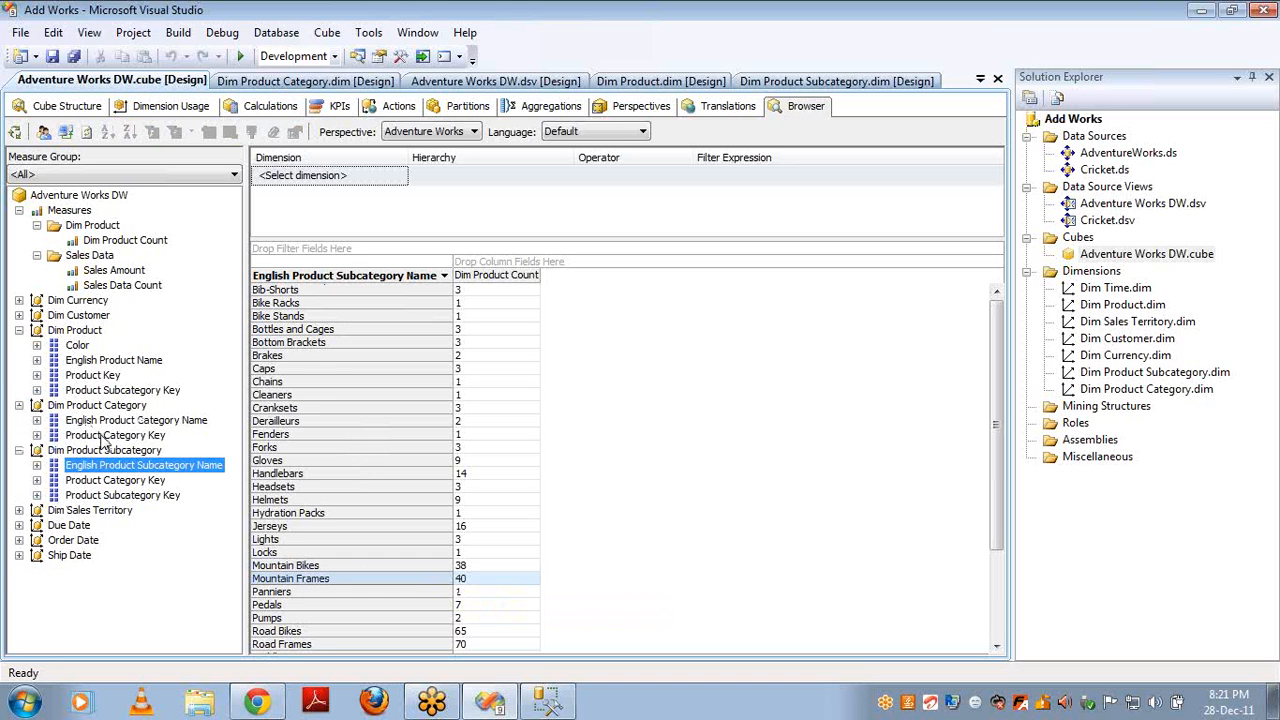
drag(110, 421, 258, 420)
drag(478, 285, 207, 352)
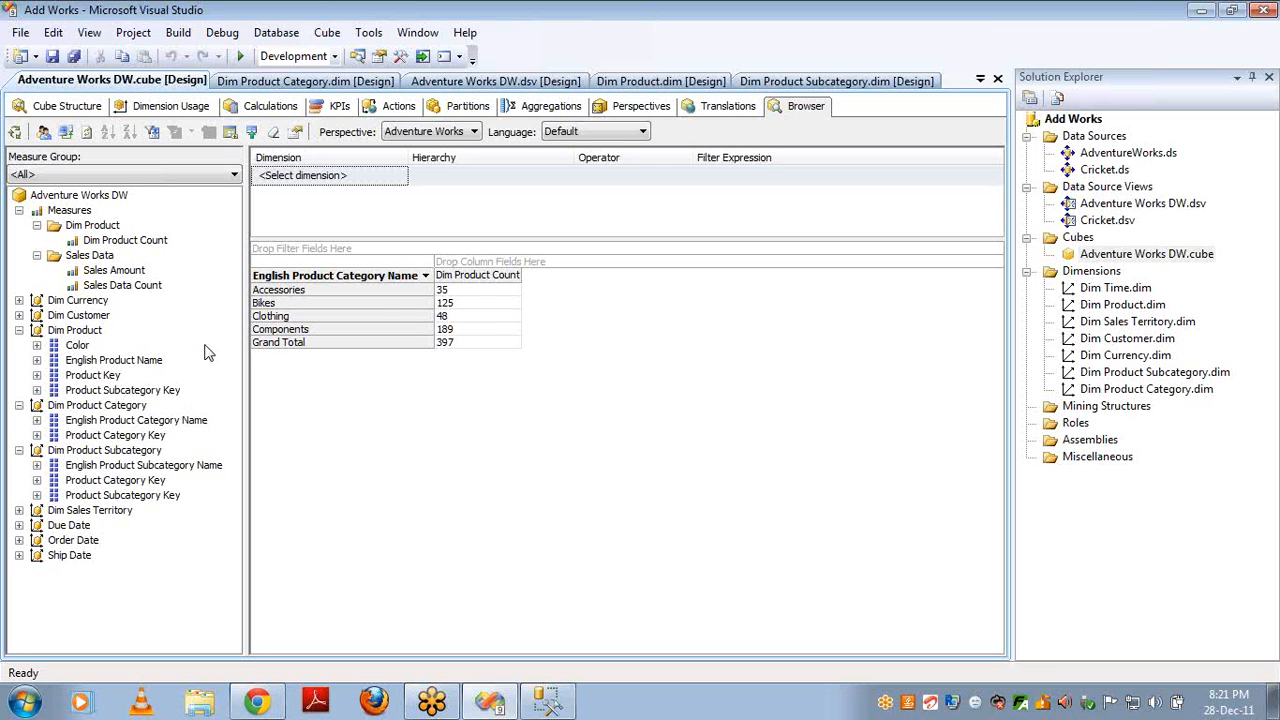
click(462, 277)
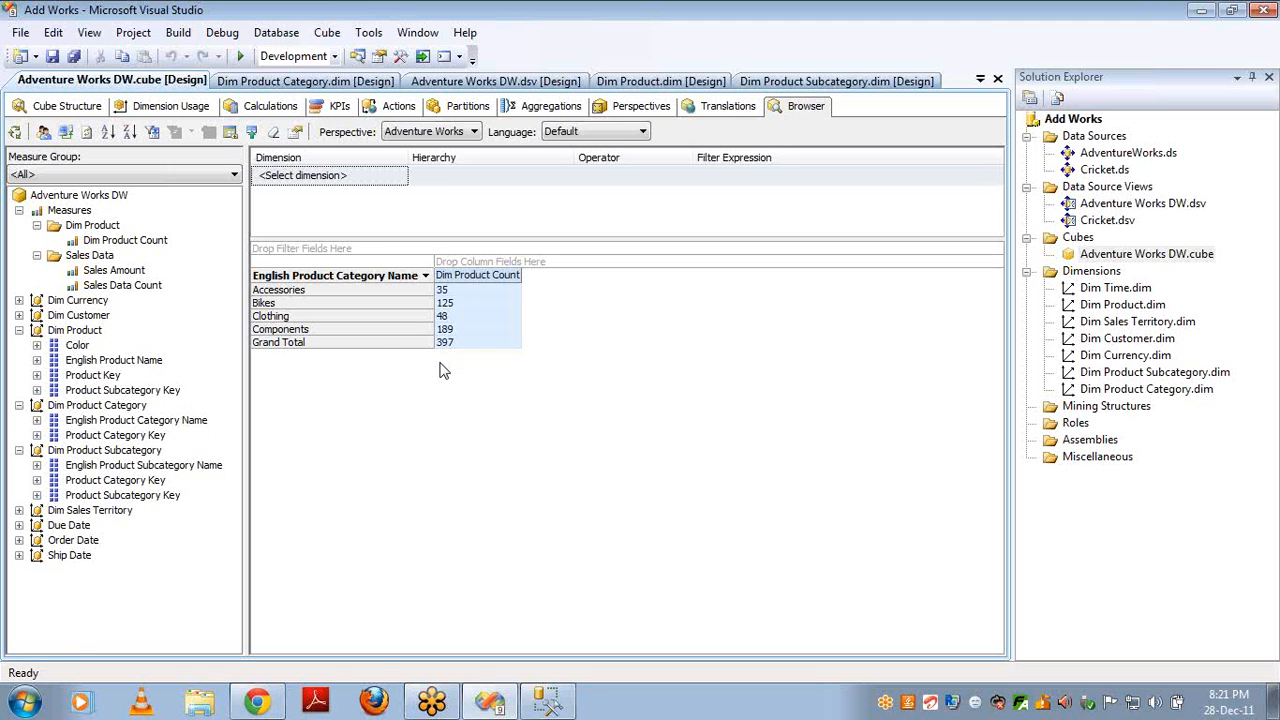
click(25, 701)
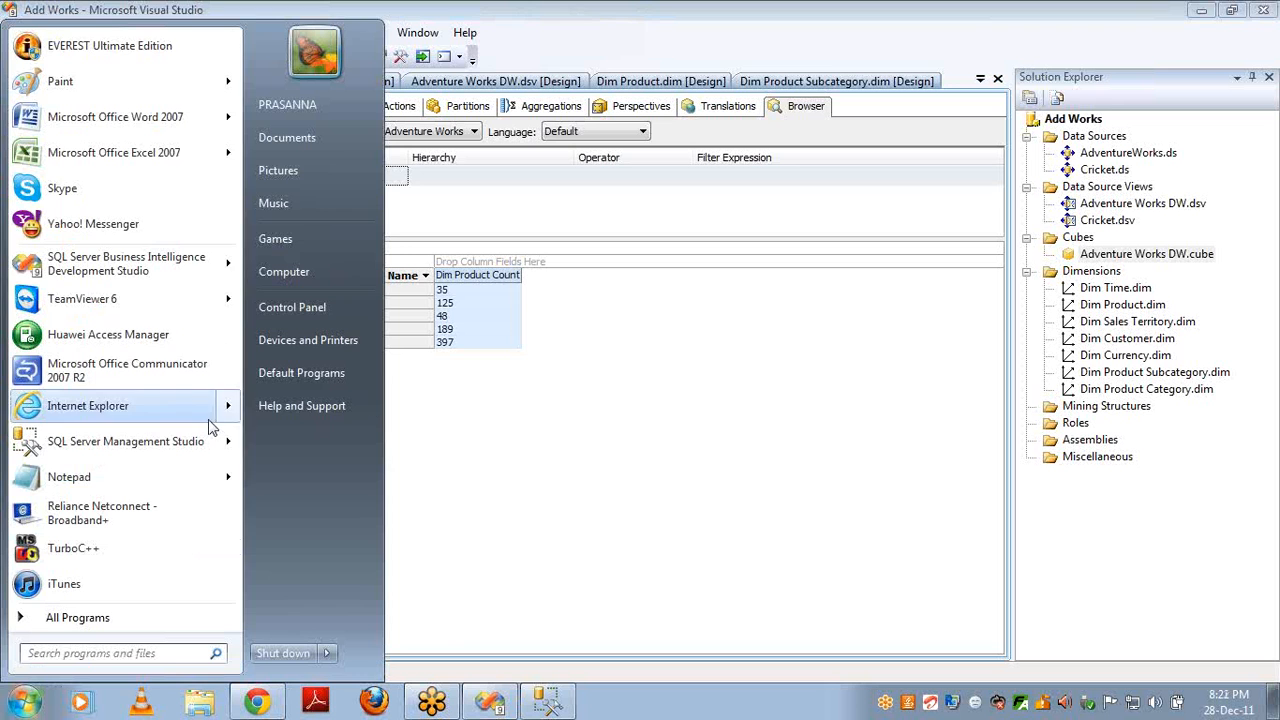
click(825, 431)
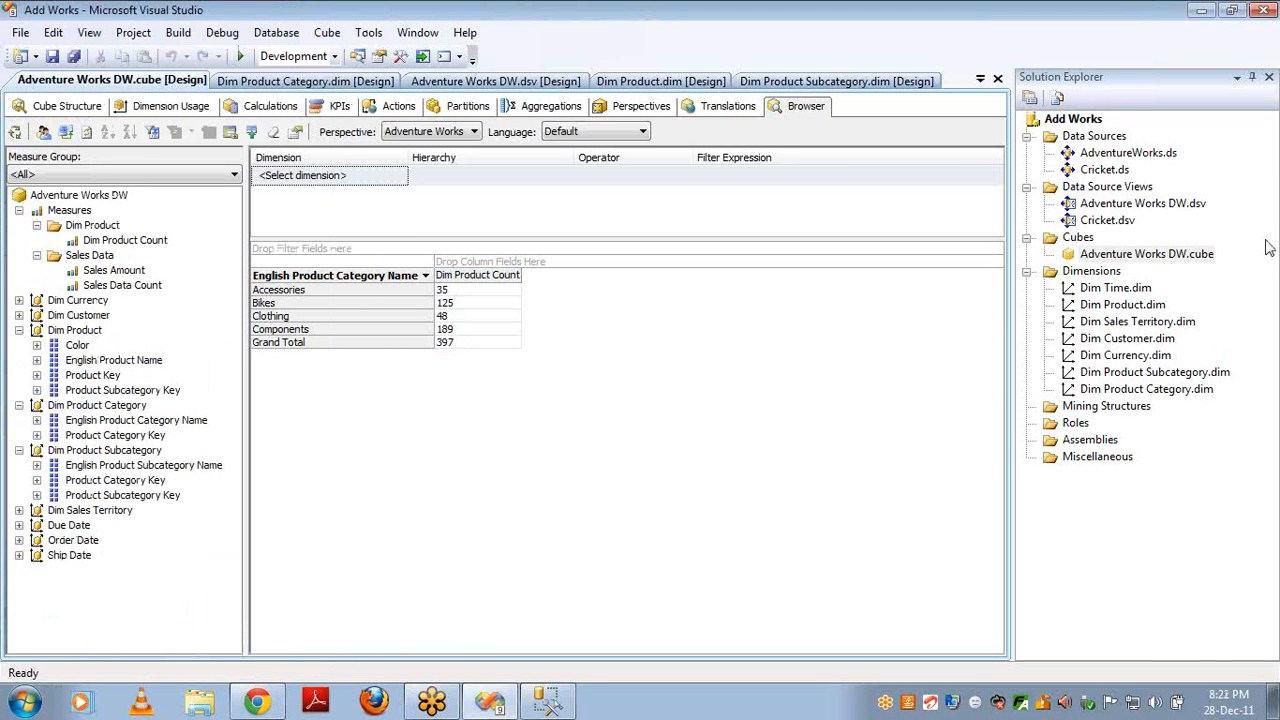
click(1147, 290)
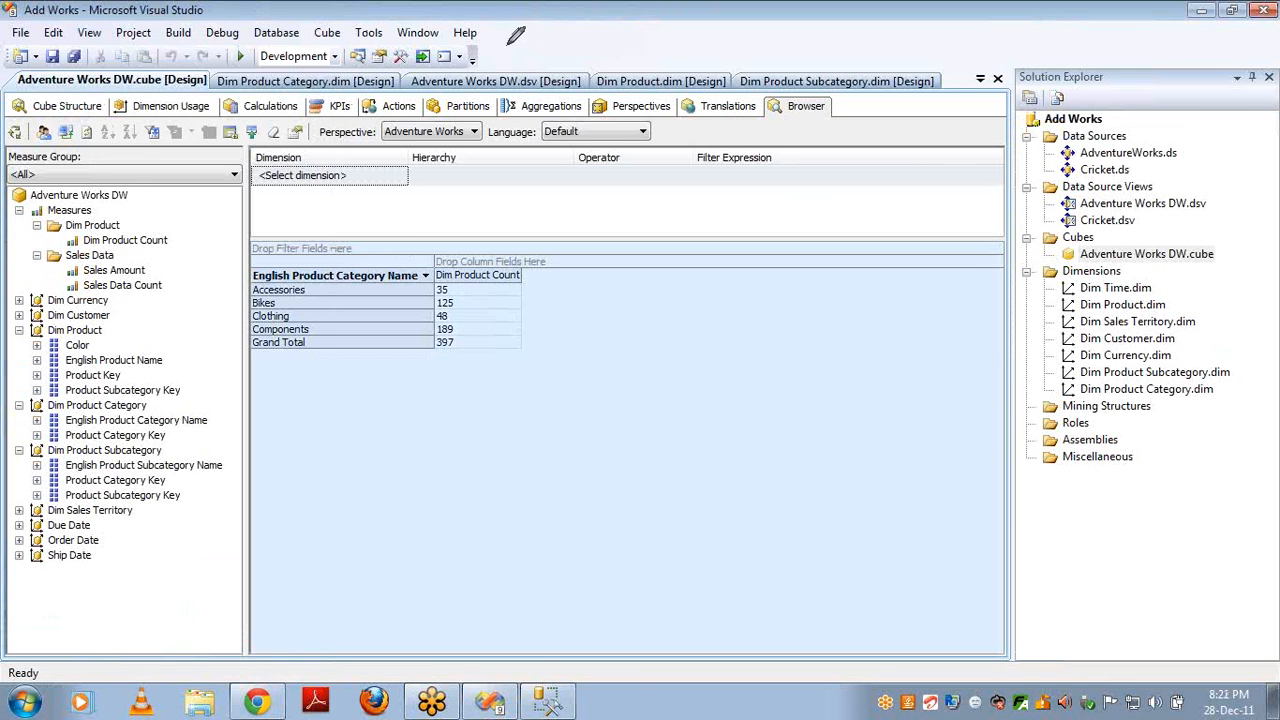
mouse_move(510, 43)
mouse_down()
mouse_move(484, 46)
mouse_move(496, 126)
mouse_move(562, 60)
mouse_move(505, 48)
mouse_up()
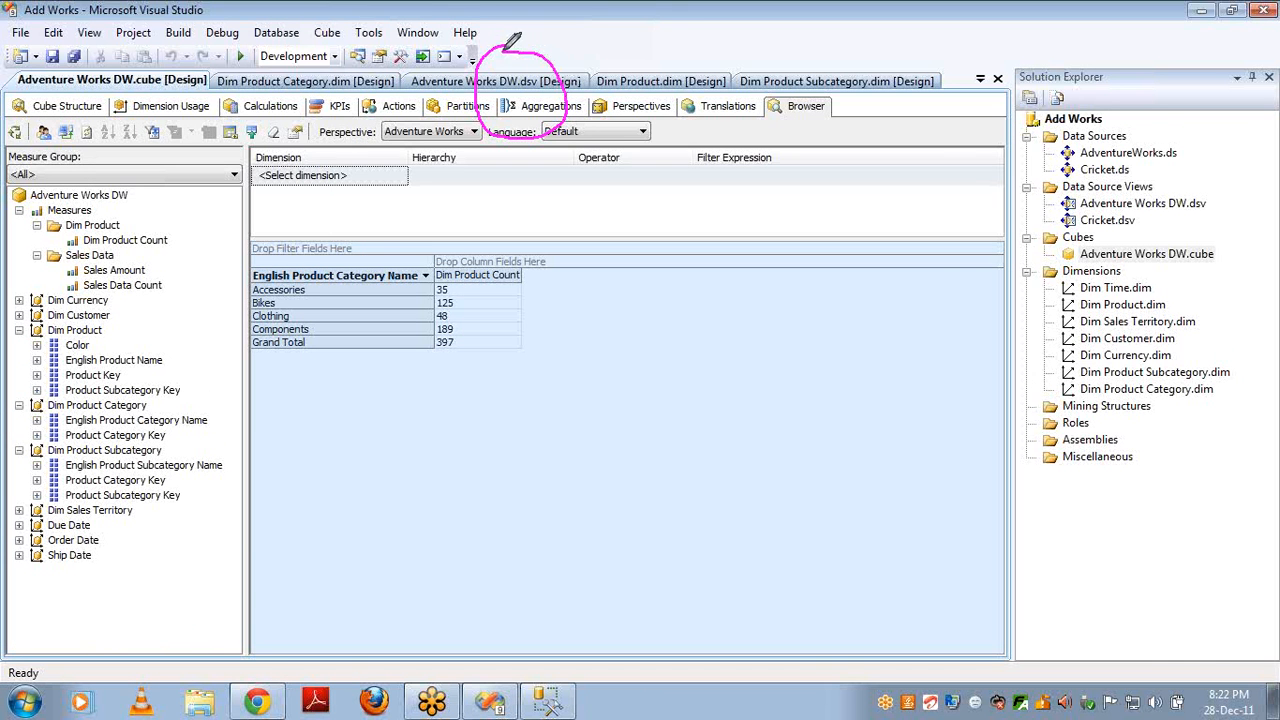
mouse_move(685, 46)
mouse_down()
mouse_move(643, 77)
mouse_move(733, 98)
mouse_move(672, 46)
mouse_up()
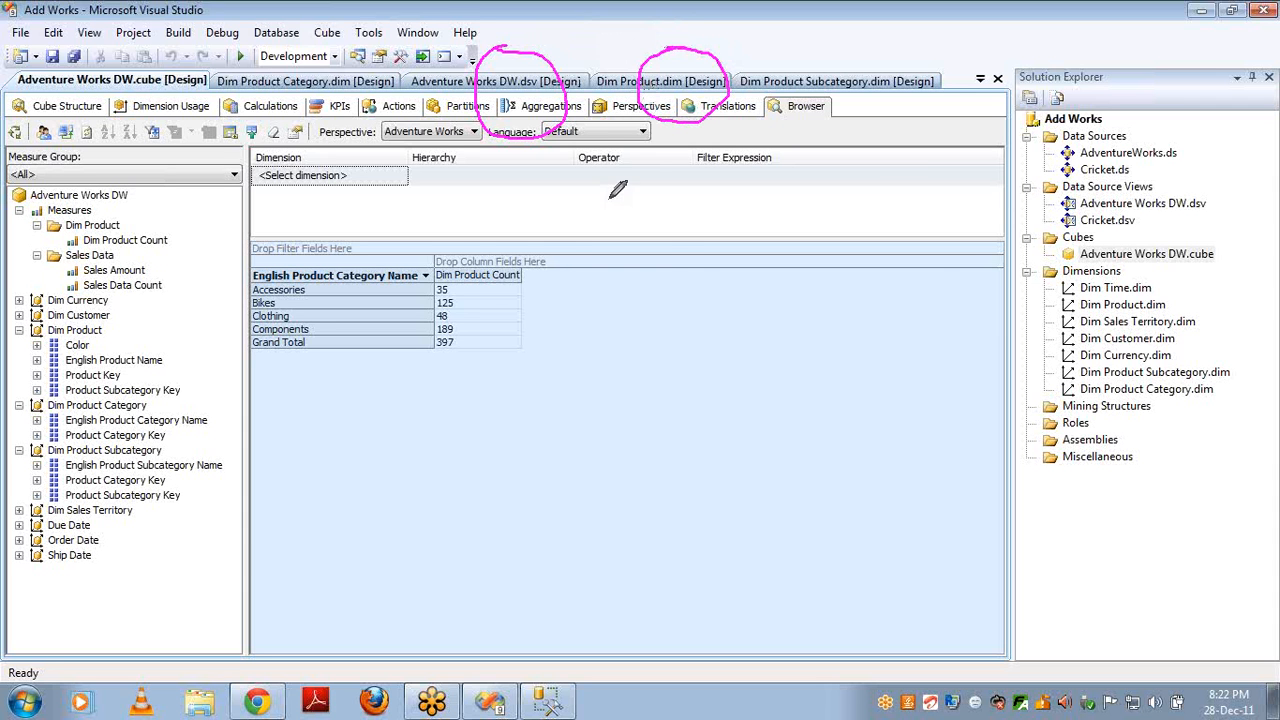
mouse_move(608, 200)
mouse_down()
mouse_move(566, 236)
mouse_move(657, 280)
mouse_move(584, 194)
mouse_up()
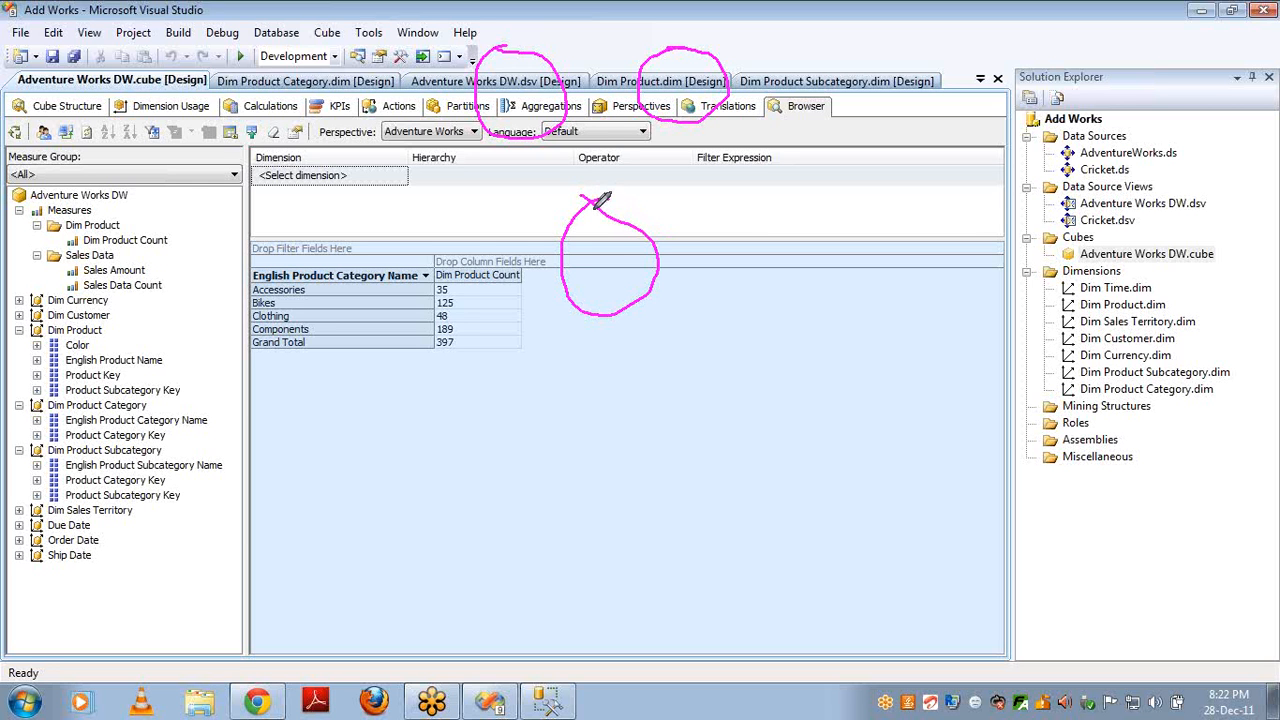
mouse_move(596, 202)
mouse_down()
mouse_move(586, 240)
mouse_move(611, 222)
mouse_move(603, 258)
mouse_move(618, 272)
mouse_up()
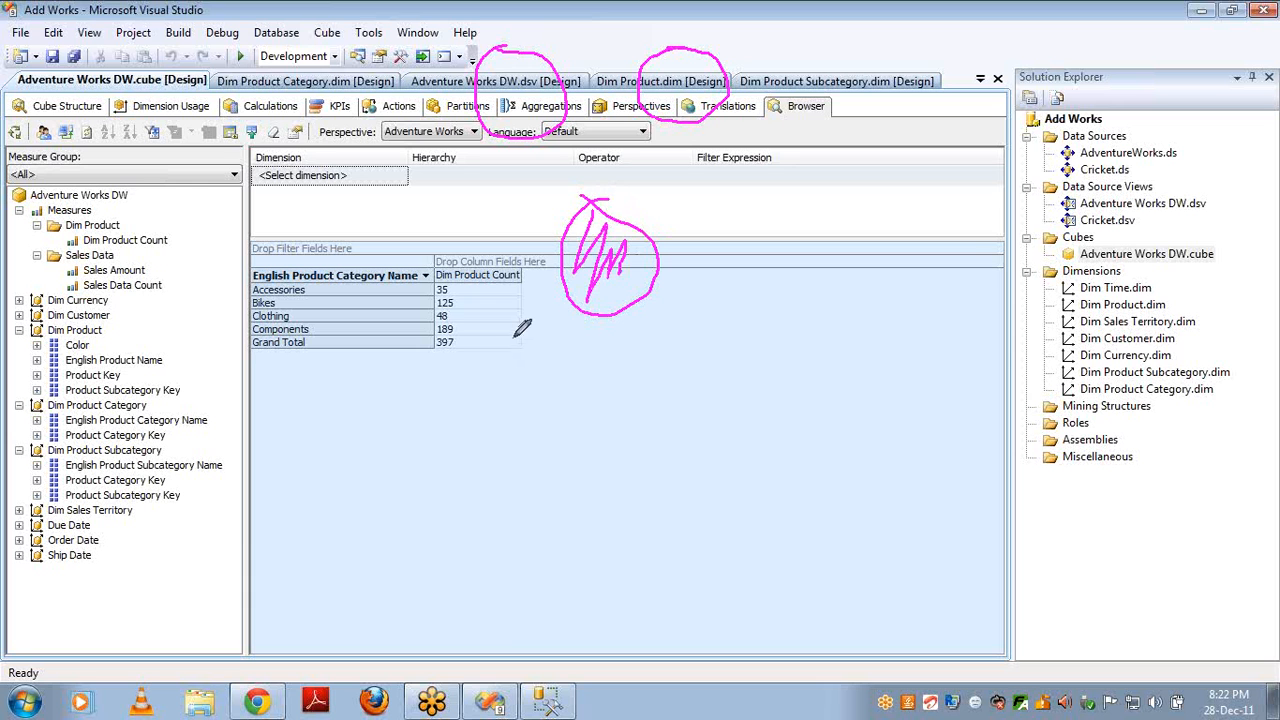
mouse_move(514, 338)
mouse_down()
mouse_move(520, 405)
mouse_move(536, 348)
mouse_up()
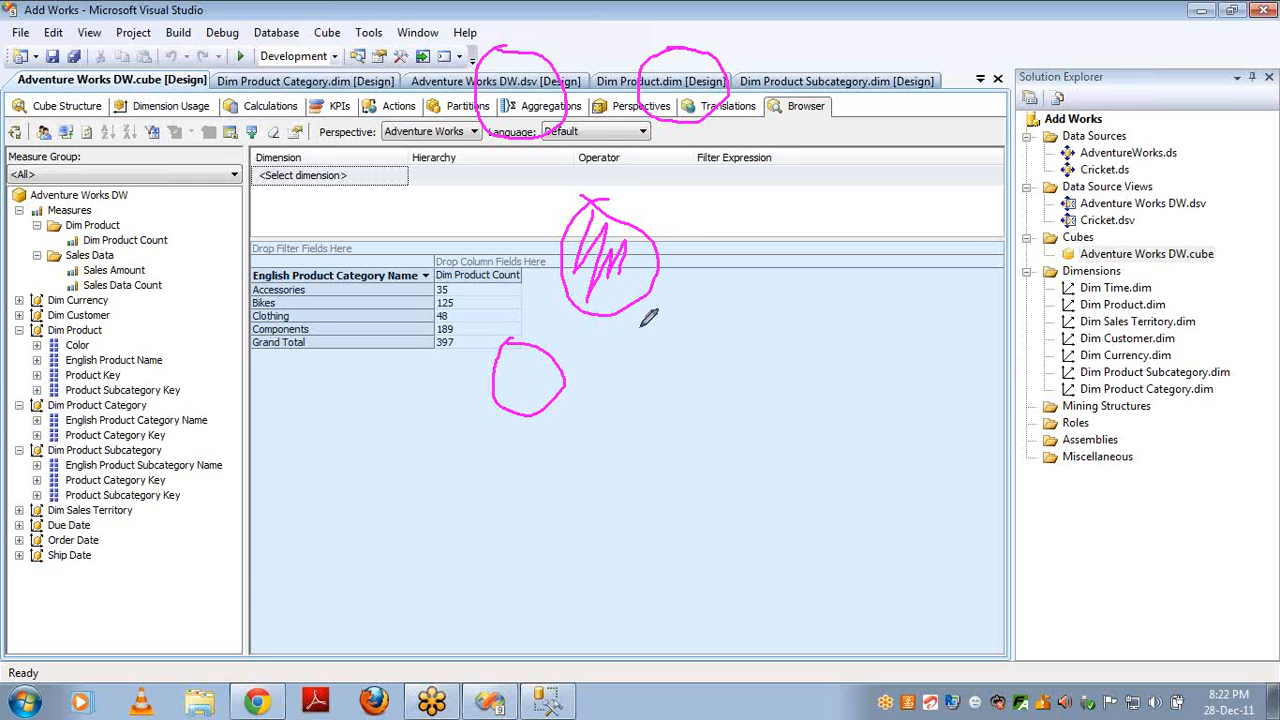
mouse_move(664, 350)
mouse_down()
mouse_move(700, 394)
mouse_move(686, 347)
mouse_up()
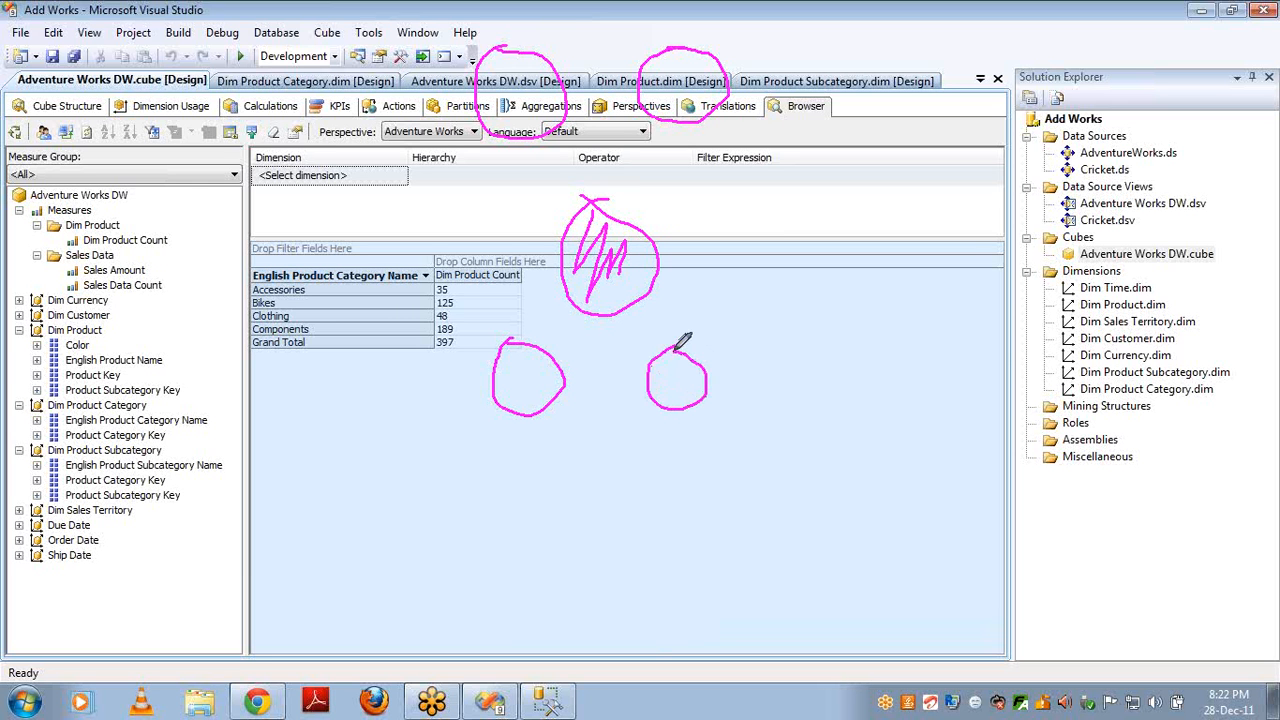
drag(565, 378, 648, 372)
mouse_move(541, 490)
mouse_down()
mouse_move(518, 552)
mouse_move(566, 508)
mouse_move(533, 492)
mouse_up()
mouse_move(672, 470)
mouse_down()
mouse_move(668, 523)
mouse_move(663, 470)
mouse_up()
mouse_move(374, 506)
mouse_down()
mouse_move(403, 560)
mouse_move(378, 508)
mouse_up()
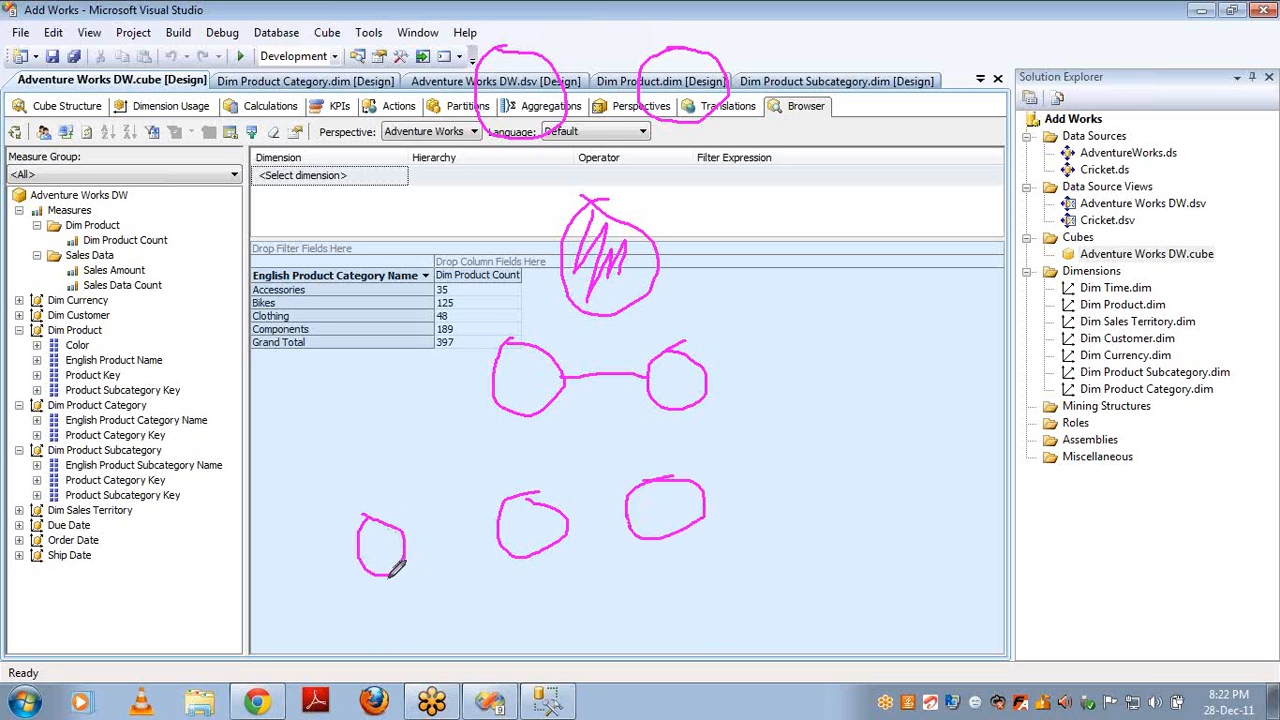
mouse_move(387, 570)
mouse_down()
mouse_move(430, 630)
mouse_move(690, 595)
mouse_move(676, 548)
mouse_up()
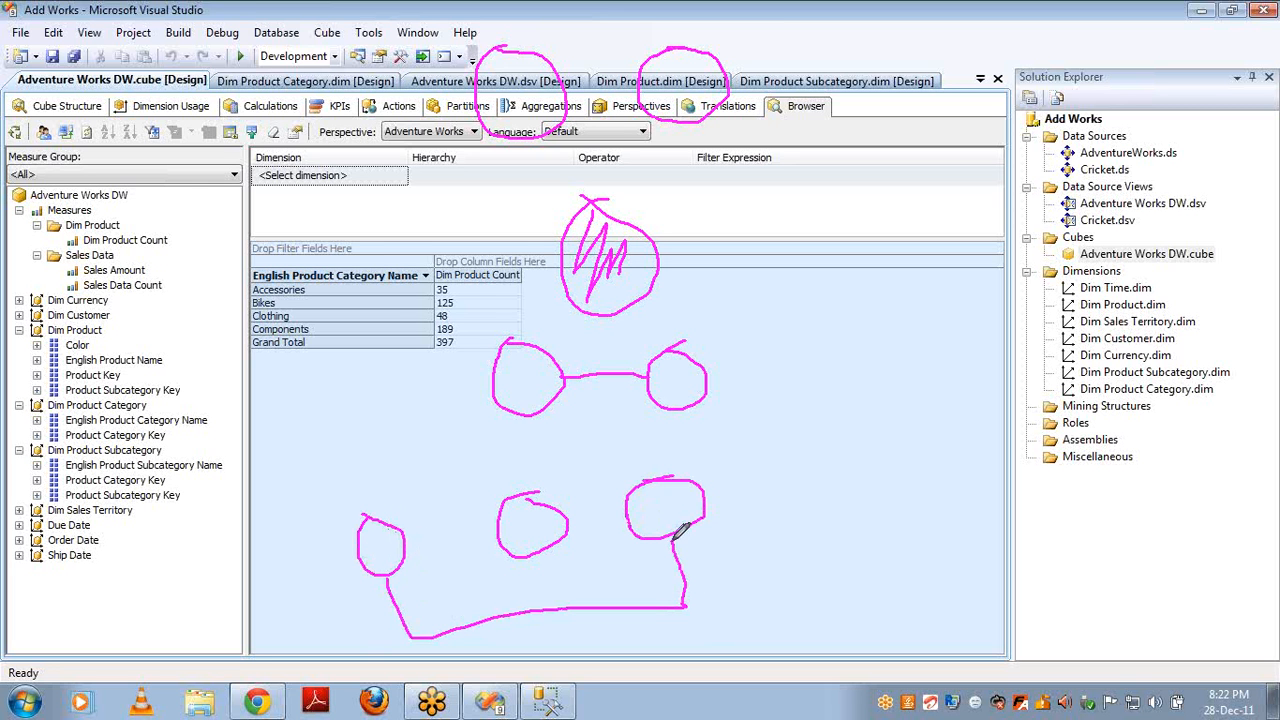
drag(408, 541, 490, 522)
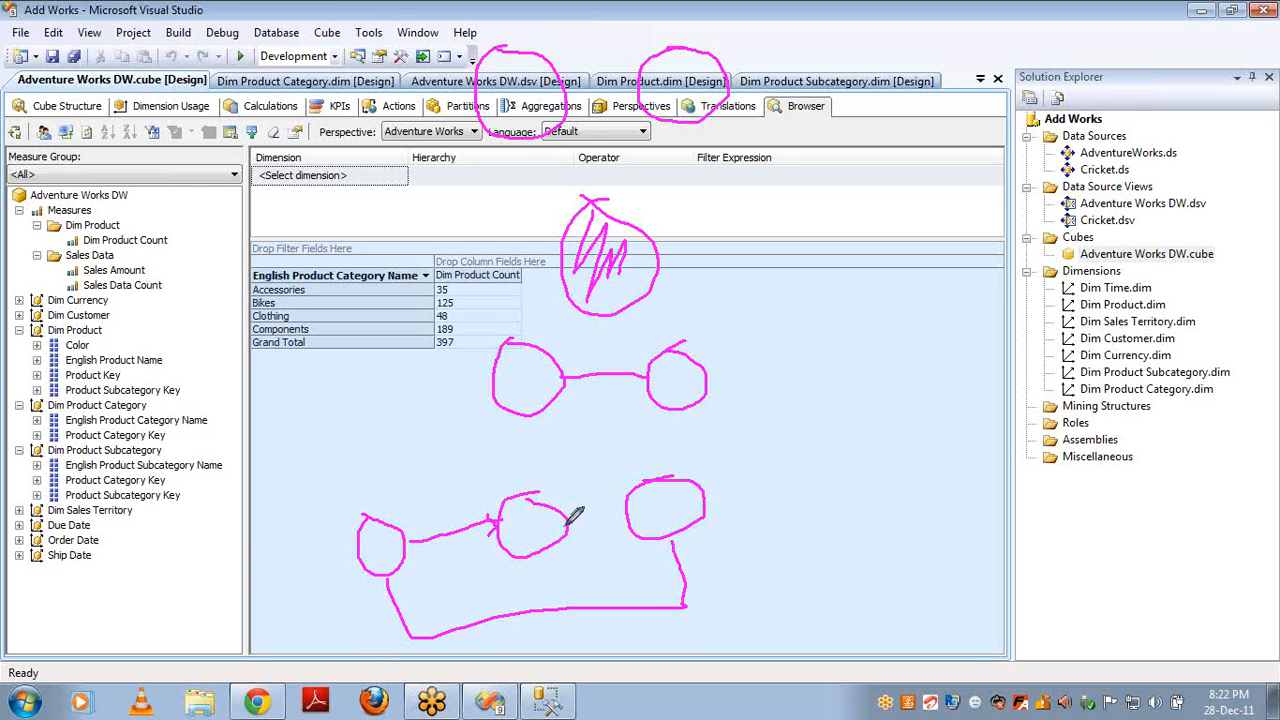
mouse_move(571, 517)
mouse_down()
mouse_move(628, 503)
mouse_move(628, 521)
mouse_up()
mouse_move(237, 521)
mouse_down()
mouse_move(246, 586)
mouse_move(246, 523)
mouse_move(232, 526)
mouse_move(350, 554)
mouse_up()
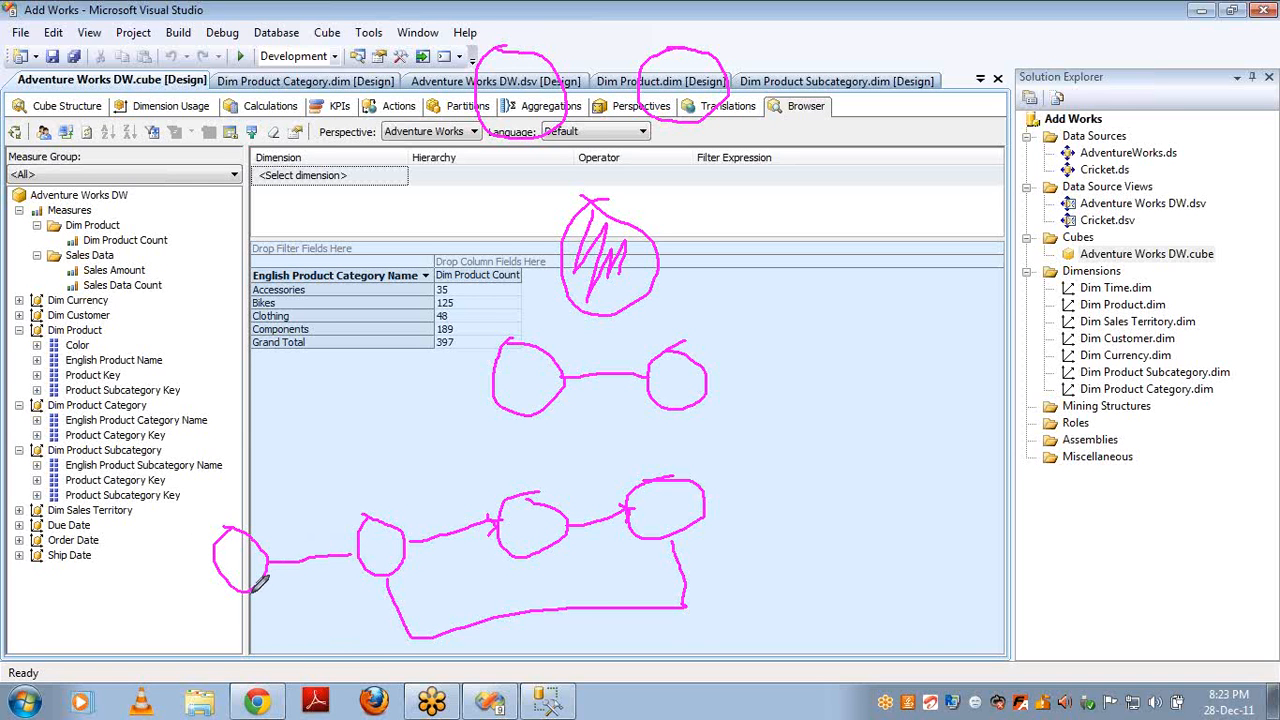
mouse_move(252, 588)
mouse_down()
mouse_move(524, 608)
mouse_move(742, 572)
mouse_move(690, 524)
mouse_up()
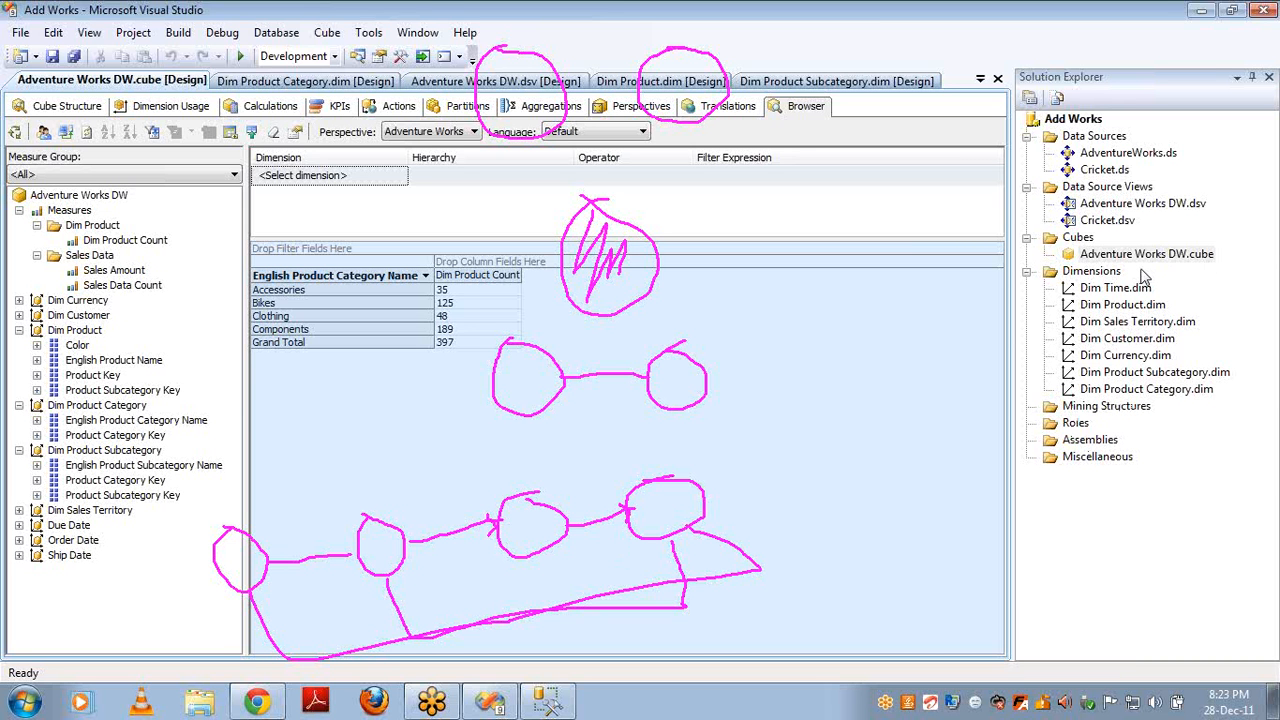
- Launch Microsoft Excel with a blank workbook
key(super)
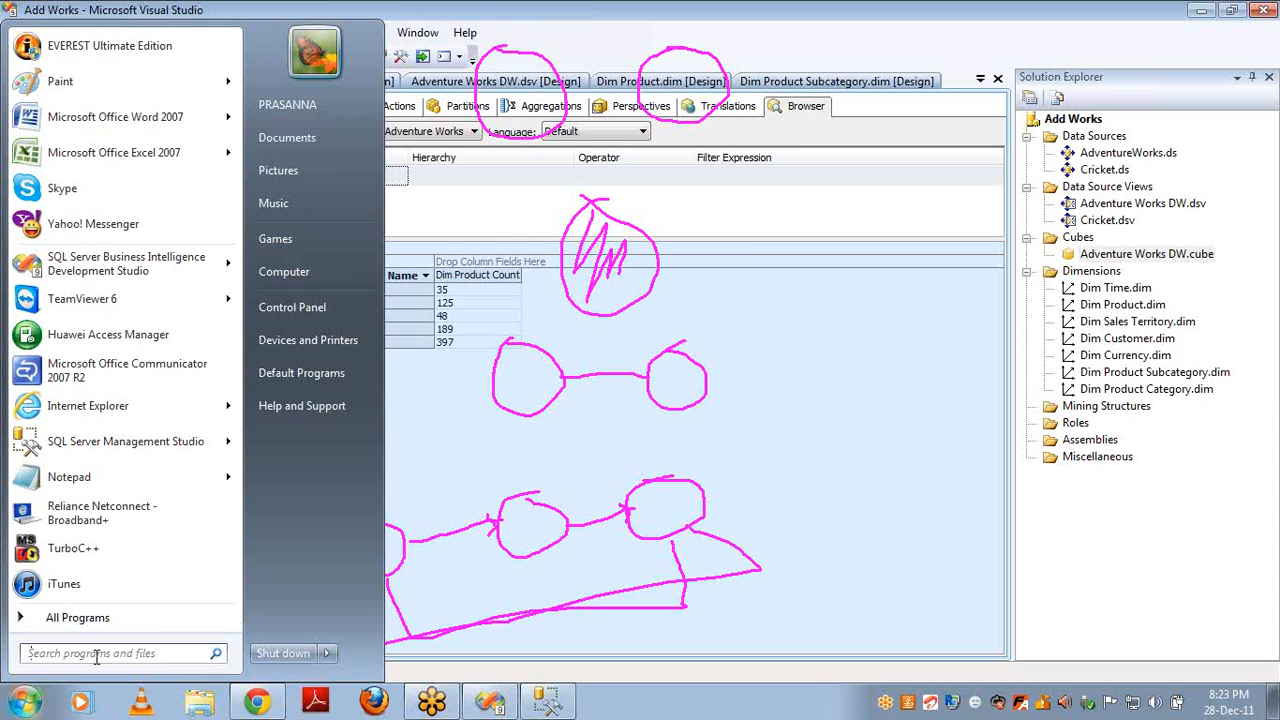
text(excel)
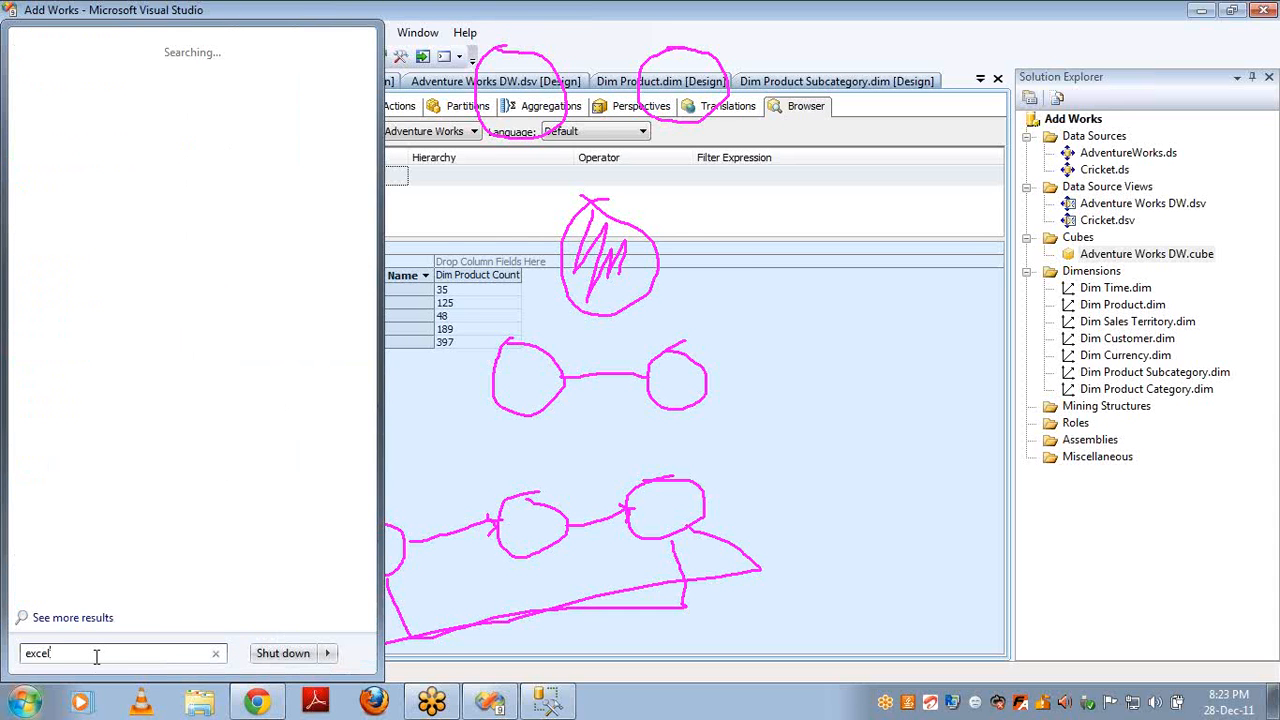
key(Return)
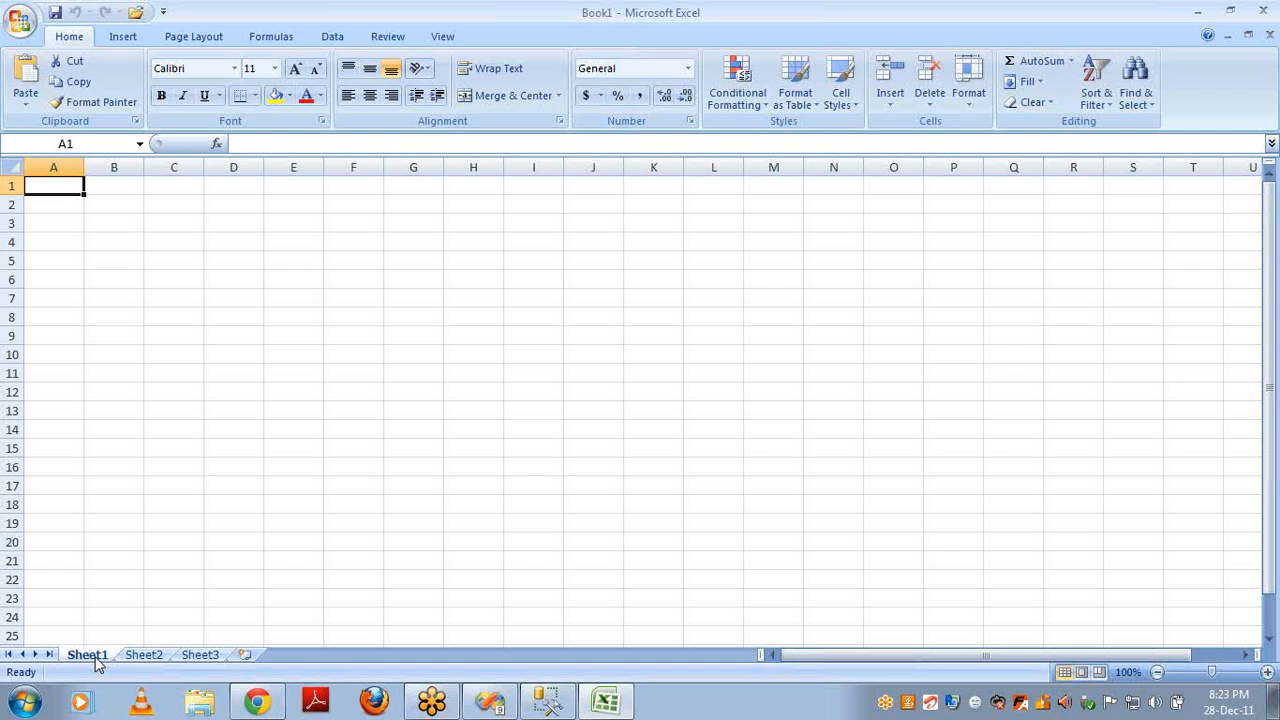
- Enter the column header id in cell A1 of Sheet1
text(id name)
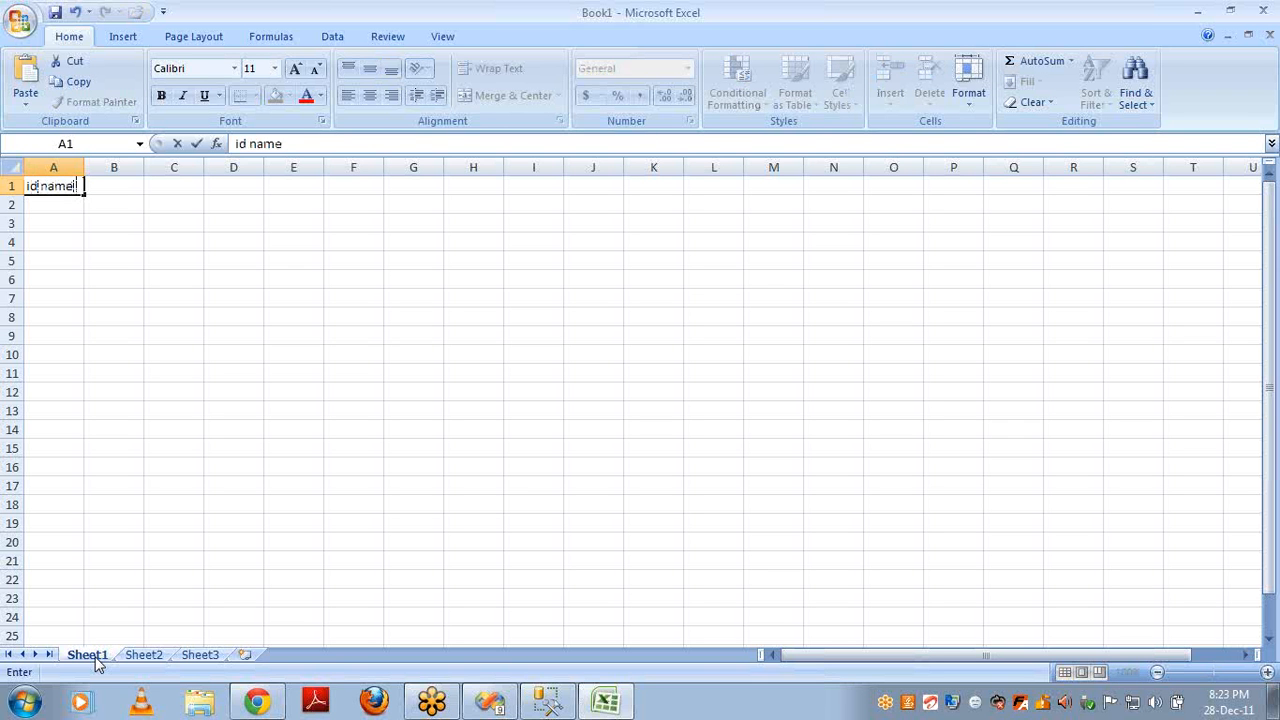
key(BackSpace)
key(BackSpace)
key(BackSpace)
key(BackSpace)
key(BackSpace)
key(Return)
key(Up)
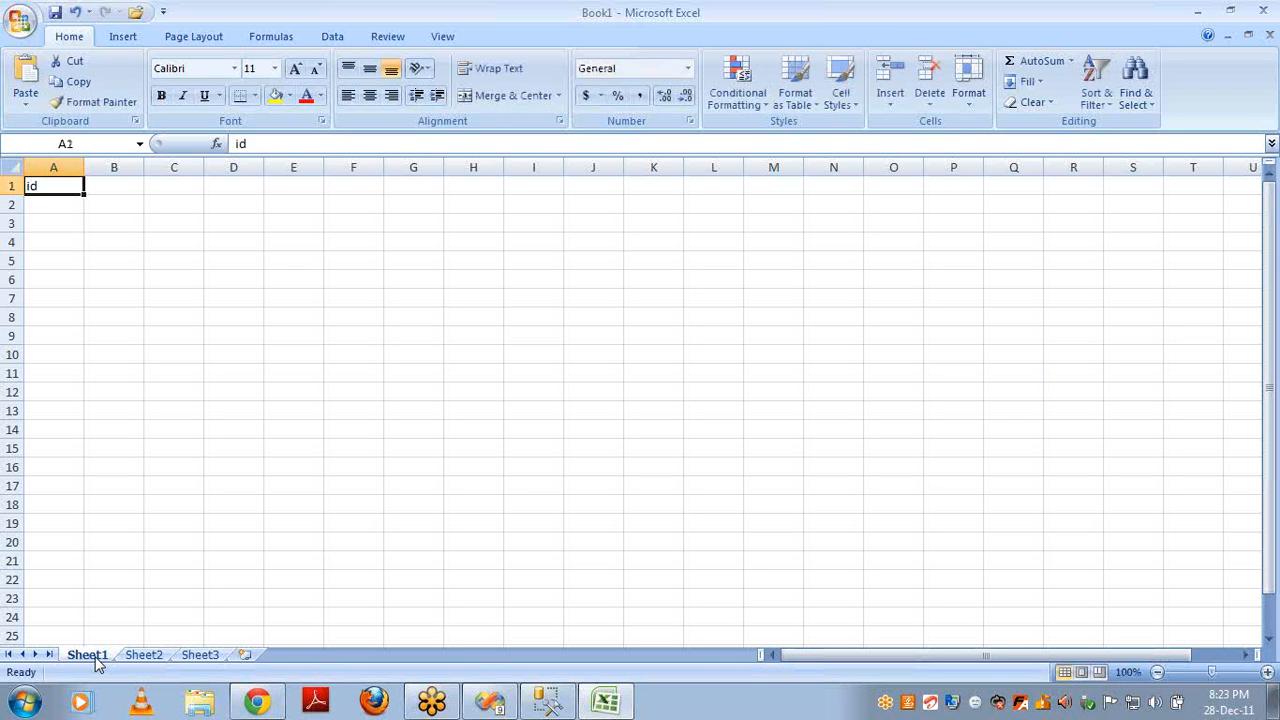
- Add the column headers name and marks in cells B1 and C1, beside id
key(Tab)
text(name)
key(Tab)
text(m)
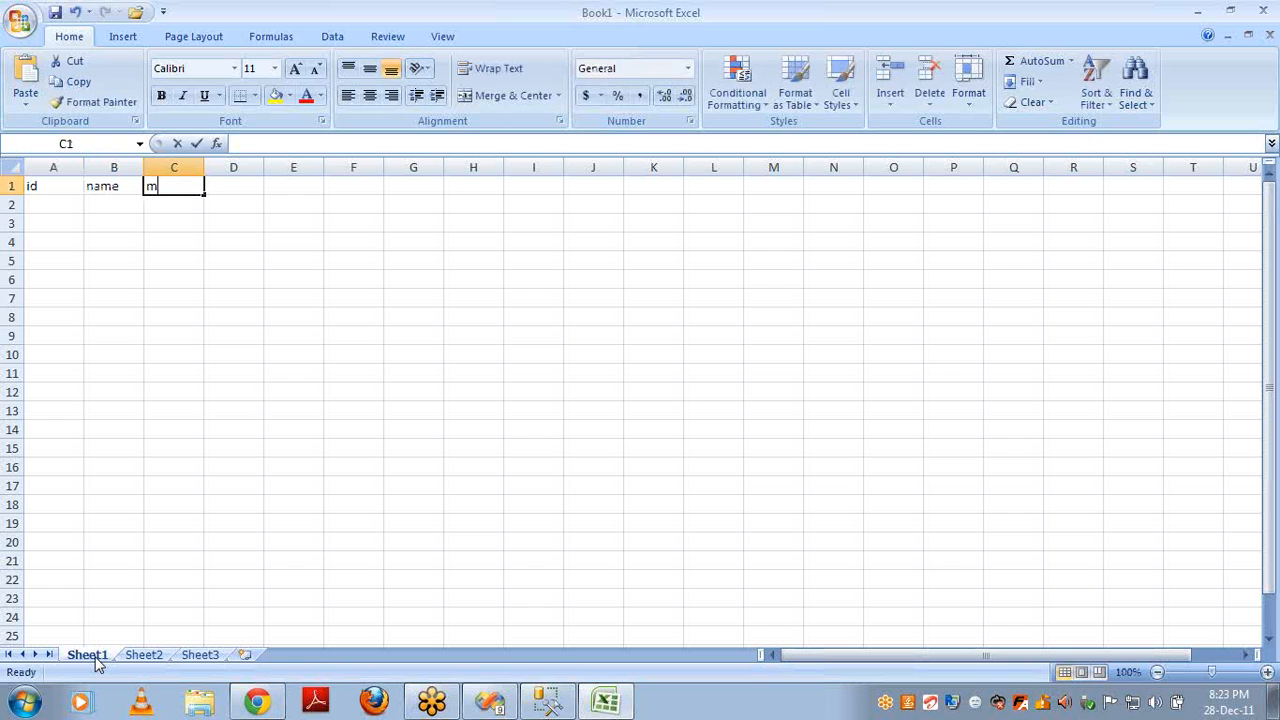
text(arks)
key(Return)
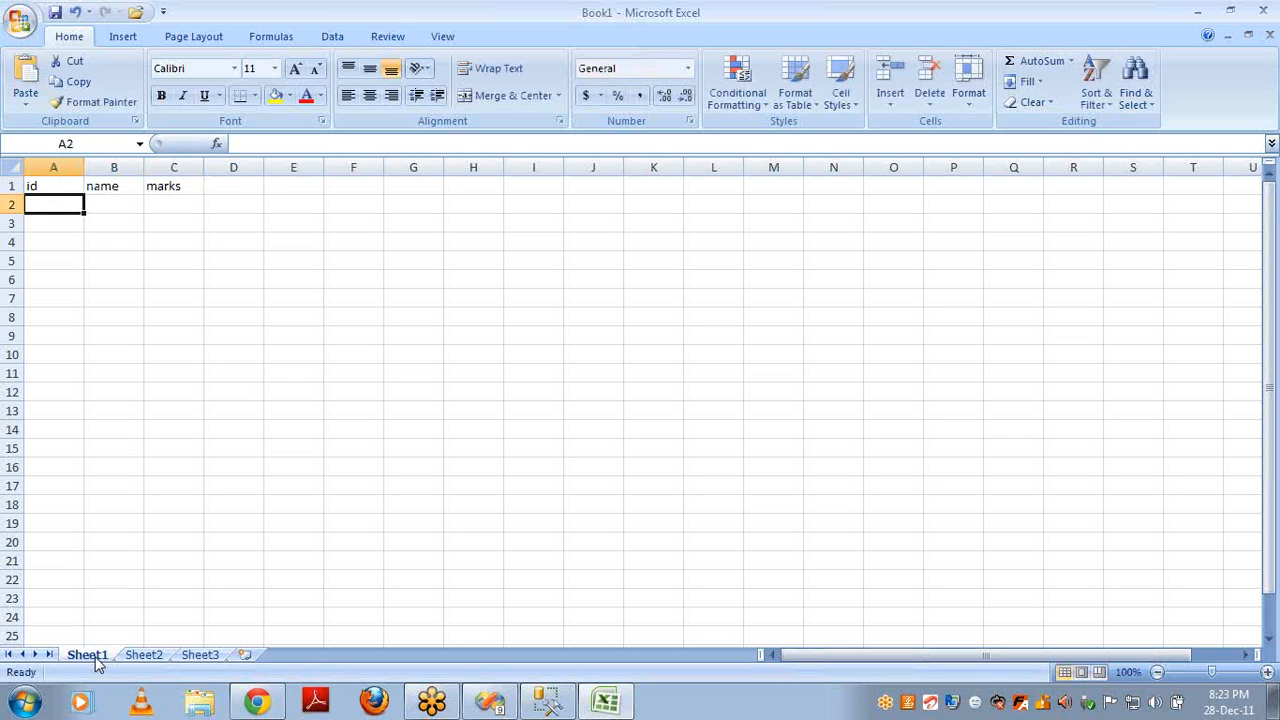
- Fill the id column with the values 1 through 5 in cells A2 to A6
text(1)
key(Return)
text(2)
key(Return)
text(3)
key(Return)
text(4 5)
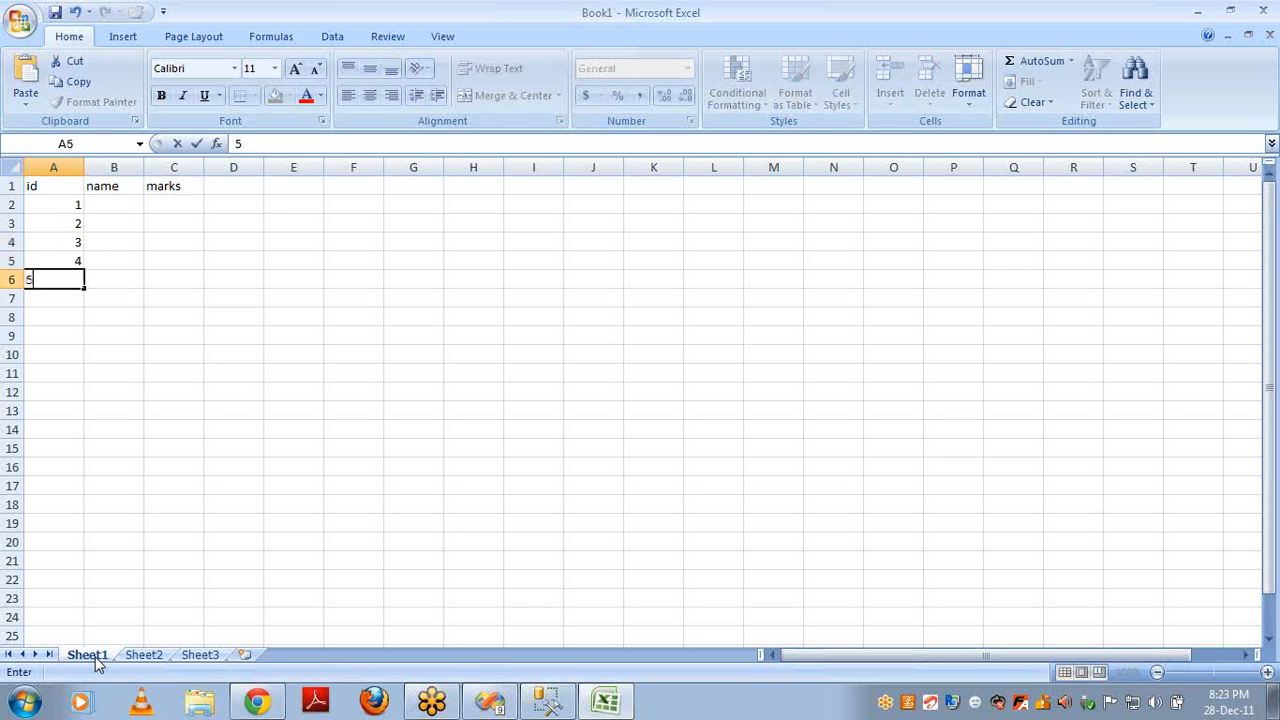
- Enter a different person's first name for each of the five ids in cells B2 to B6
key(Up)
key(Up)
key(Up)
key(Up)
key(Right)
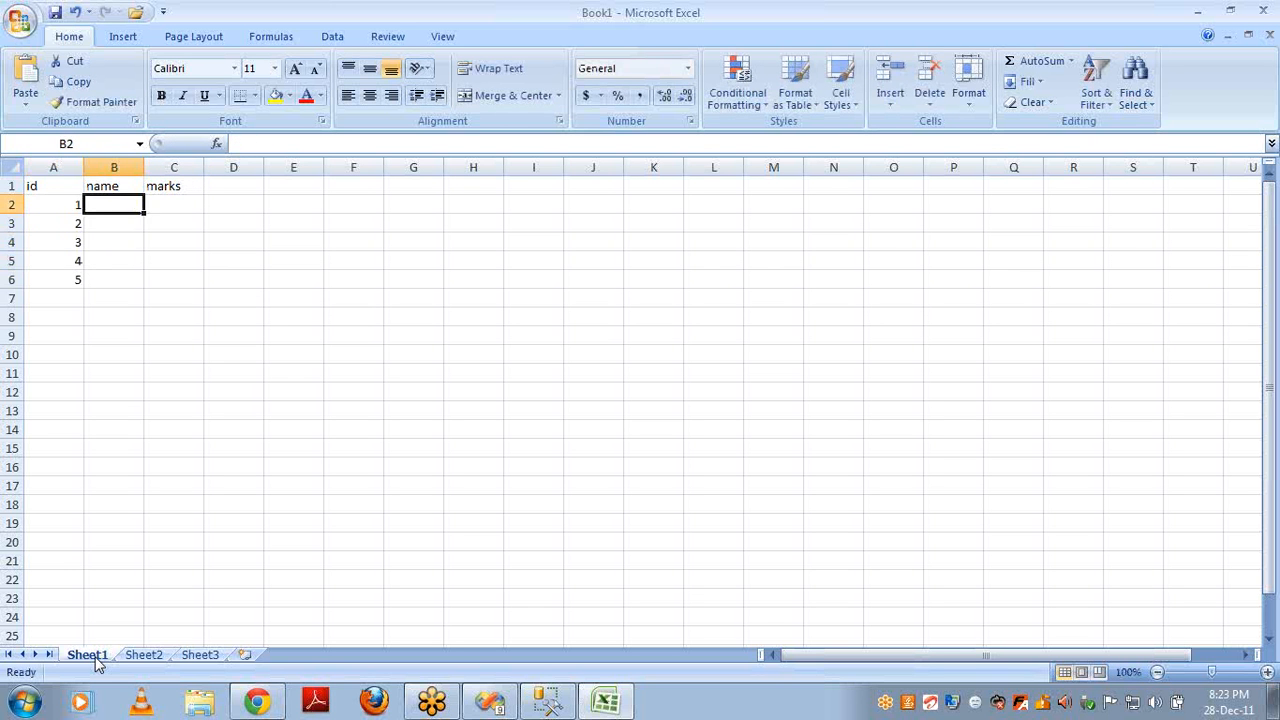
text(roopesh)
key(Return)
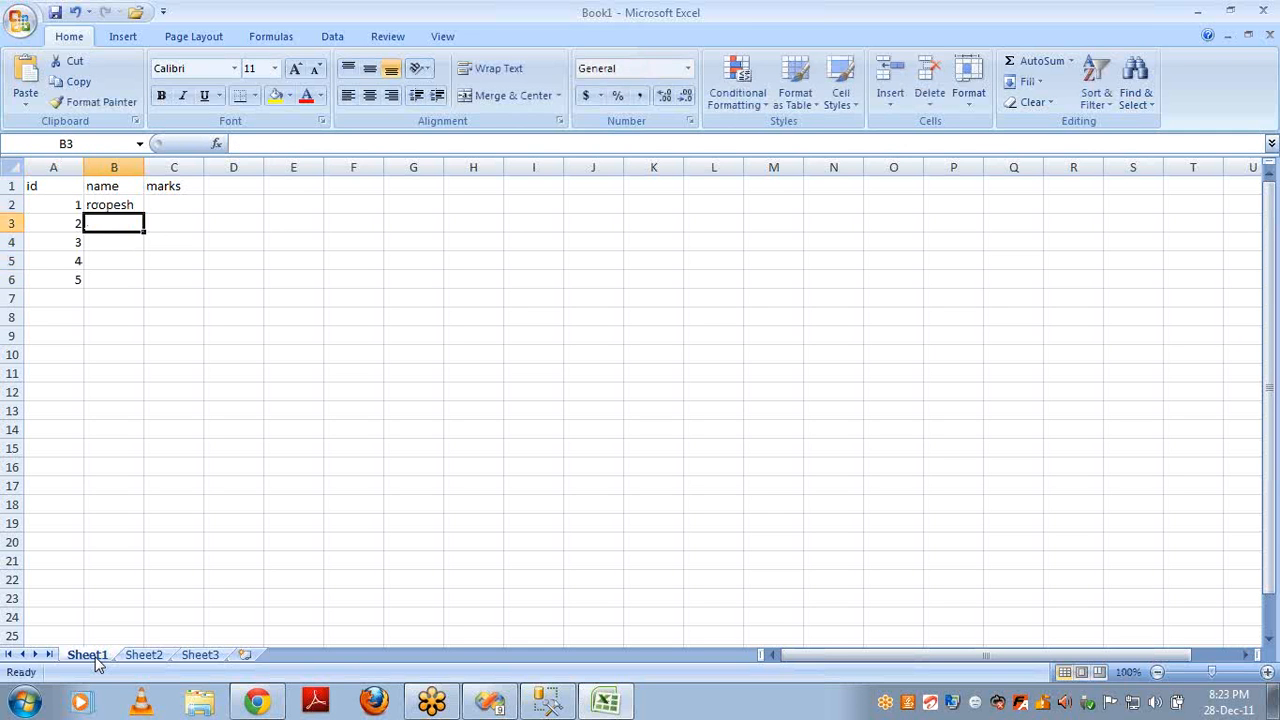
text(lokesh)
key(Return)
text(vinay)
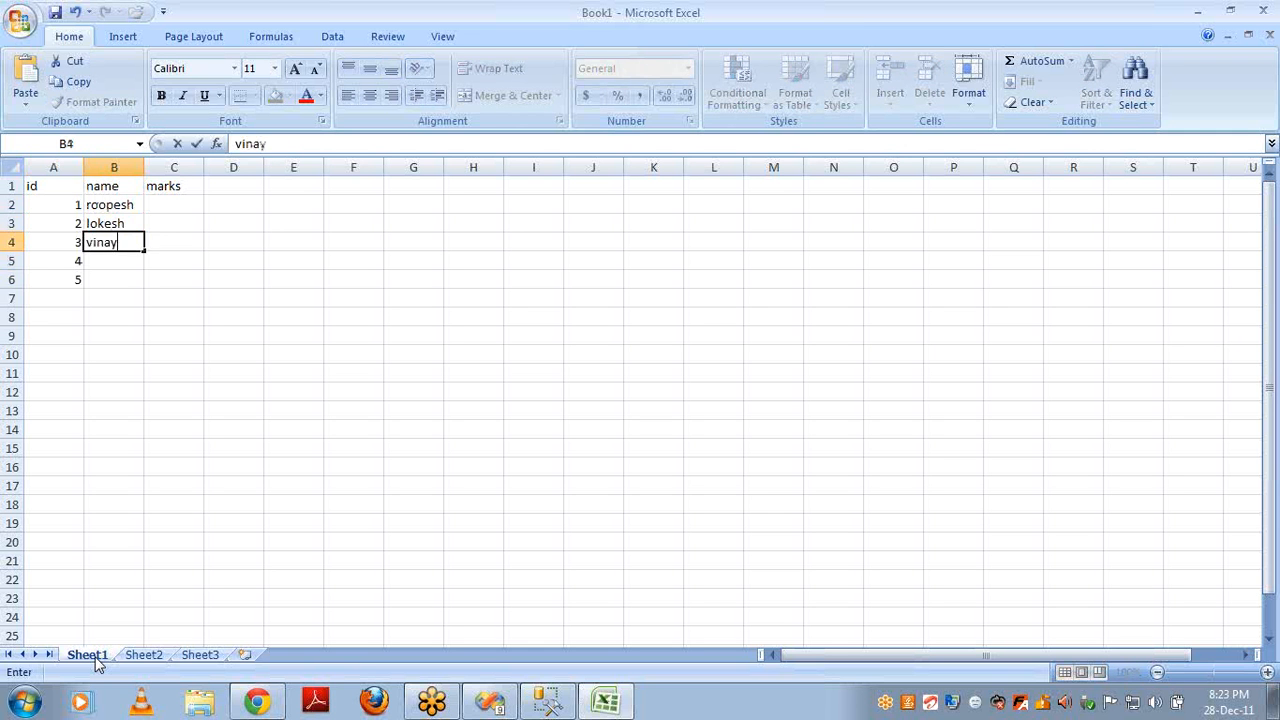
key(Return)
text(babu)
key(Return)
text(bab)
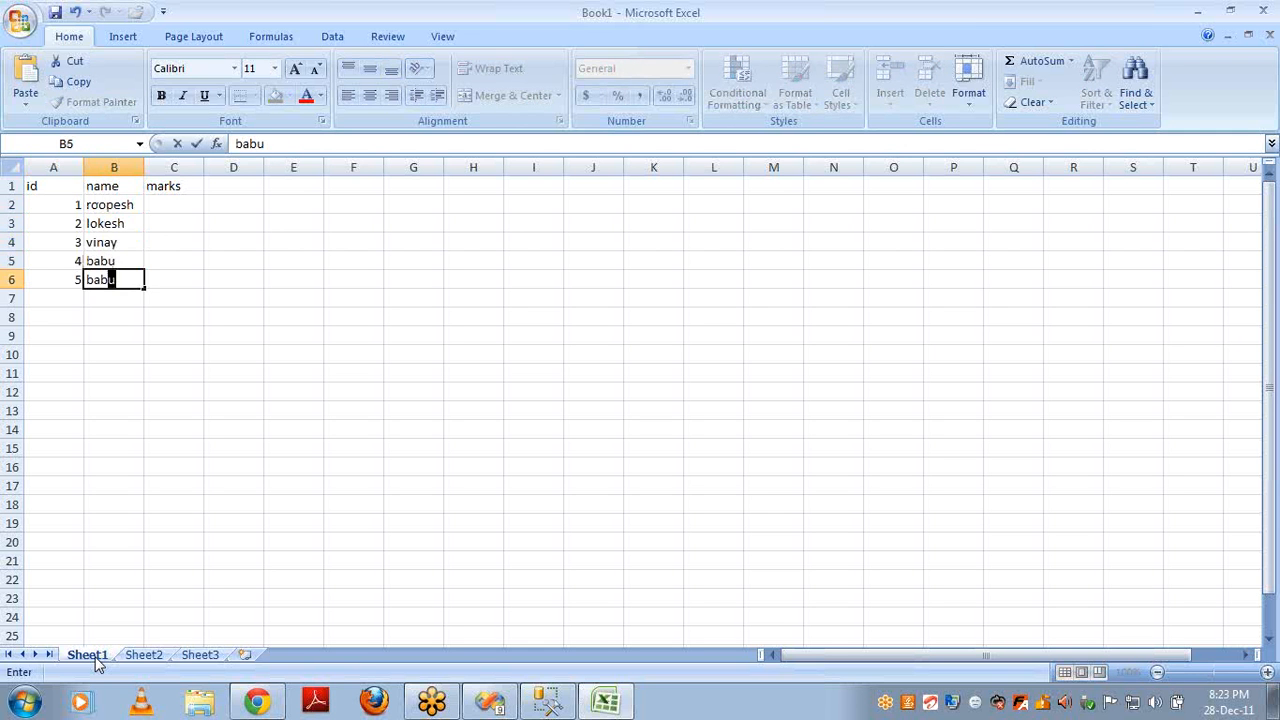
text(y)
- Fill the marks column with 45, 45, 45, 56 and 56 in cells C2 to C6
key(Up)
key(Up)
key(Up)
key(Up)
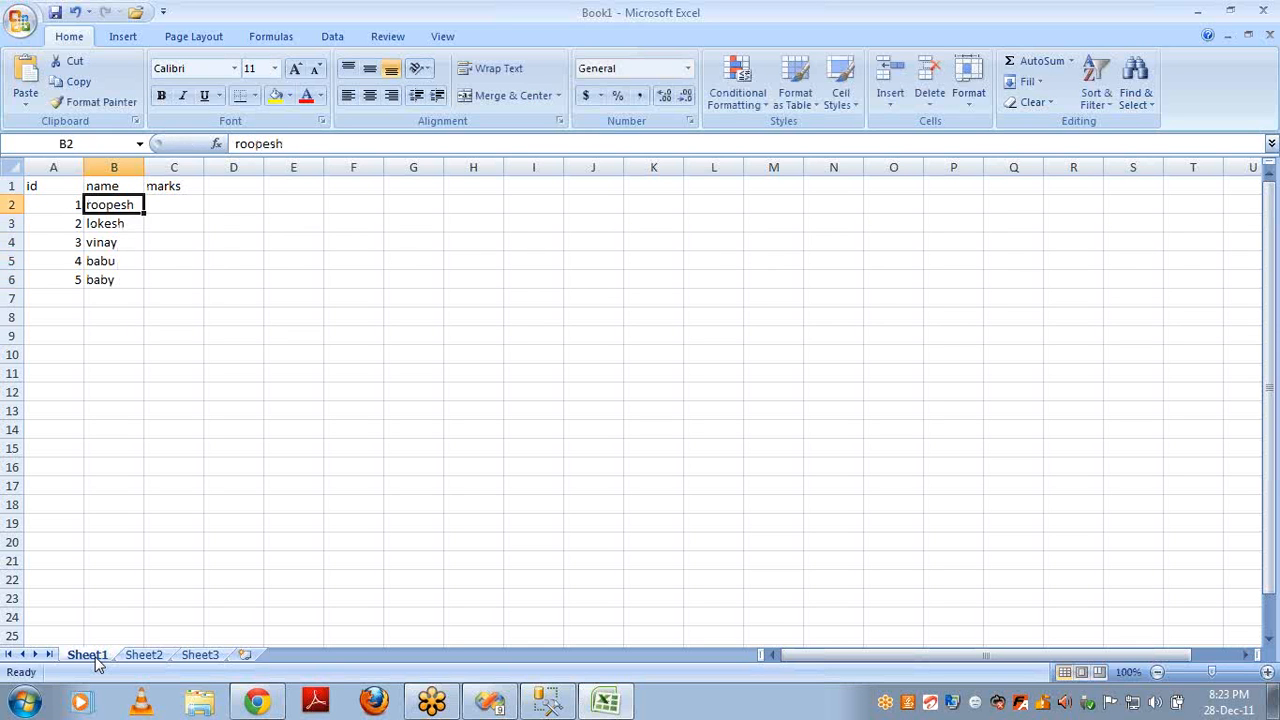
key(Right)
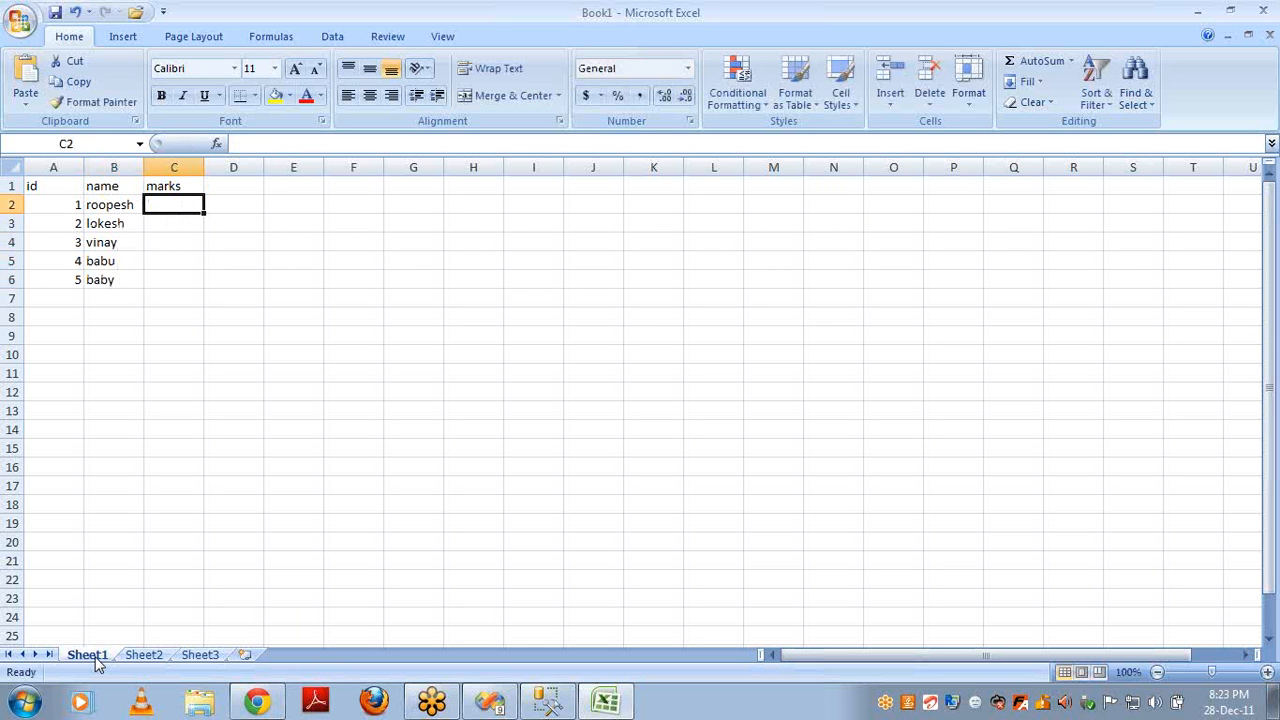
text(45)
key(Return)
text(4)
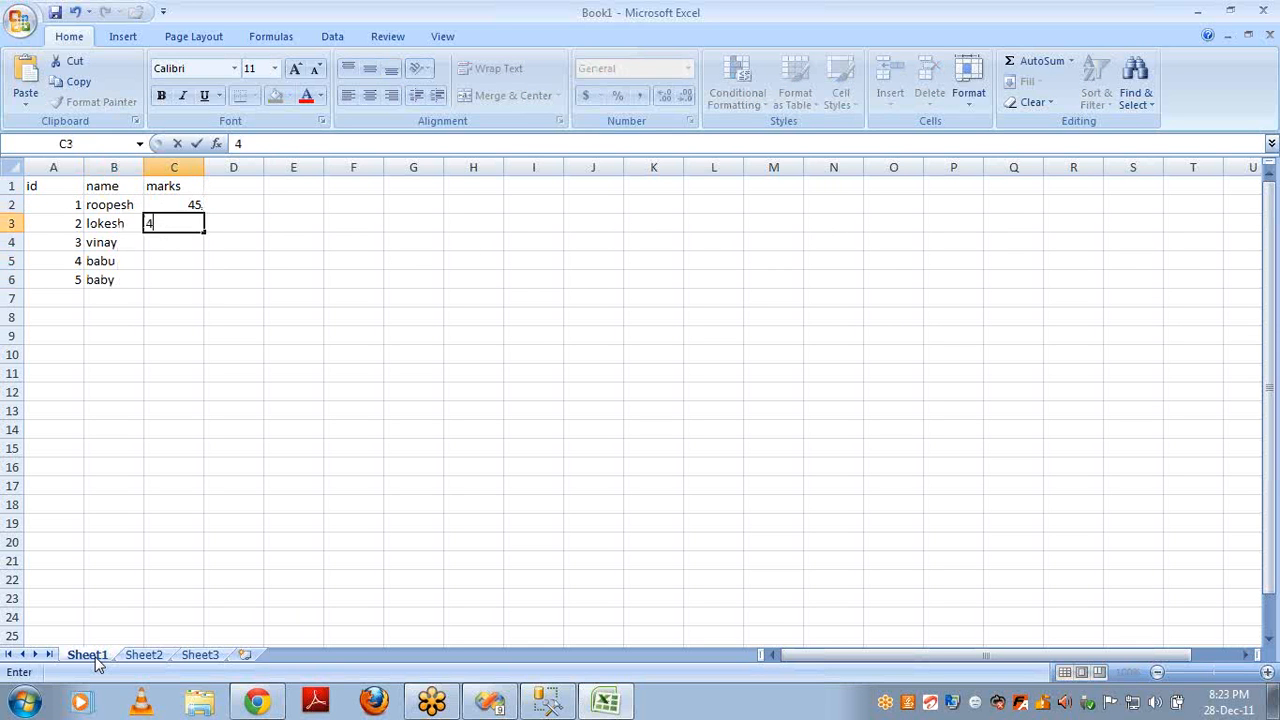
text(5)
key(Return)
text(45)
key(Return)
text(56)
key(Return)
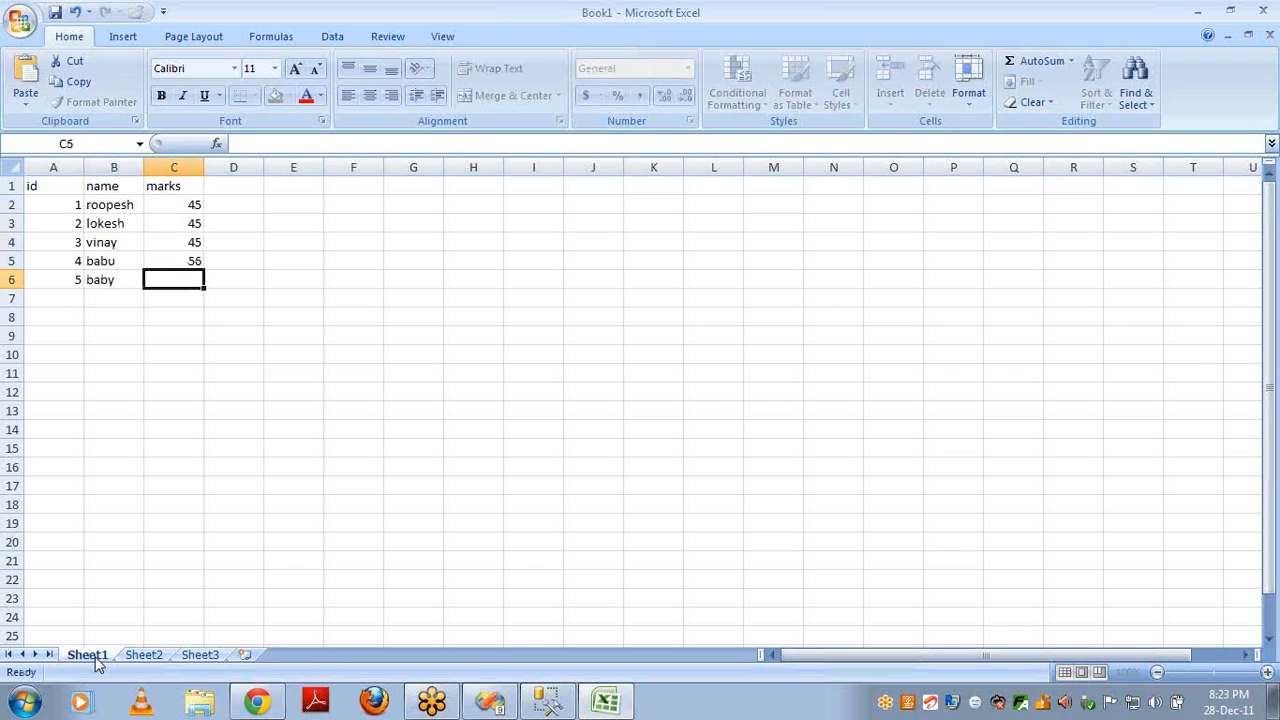
text(56)
key(Return)
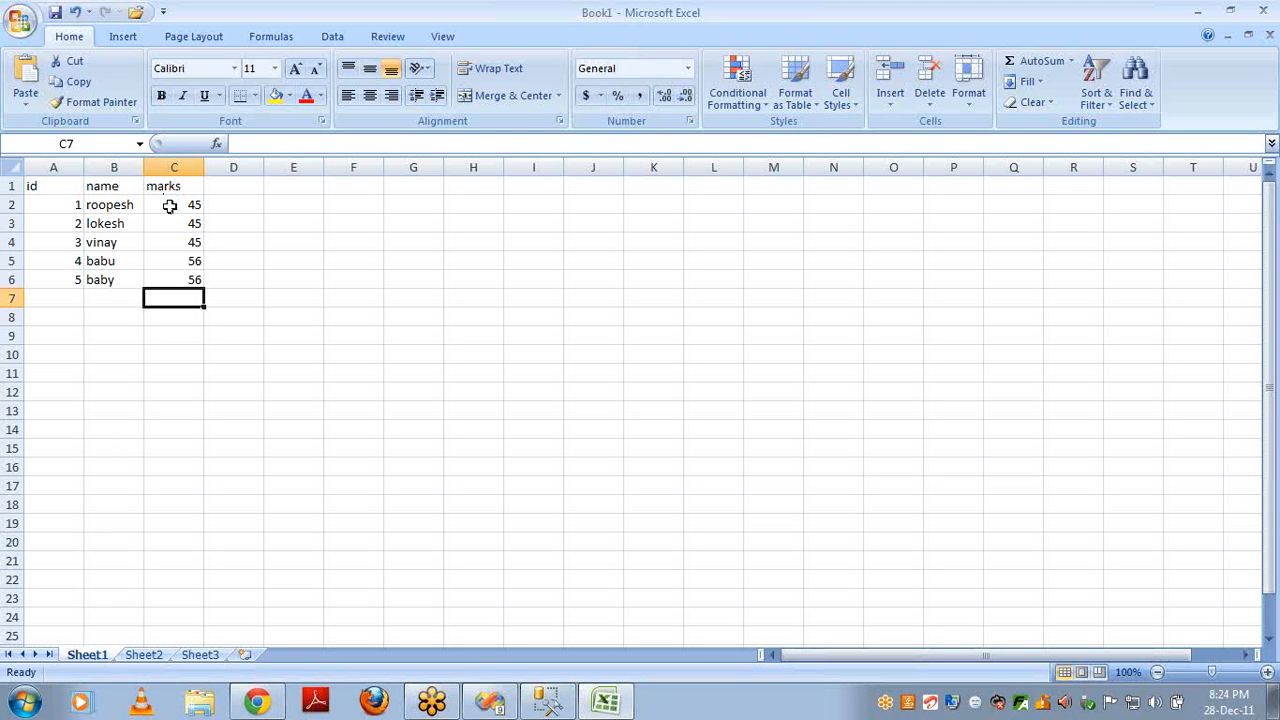
- Clear the marks header and all its values from cells C1 to C6
drag(170, 204, 180, 282)
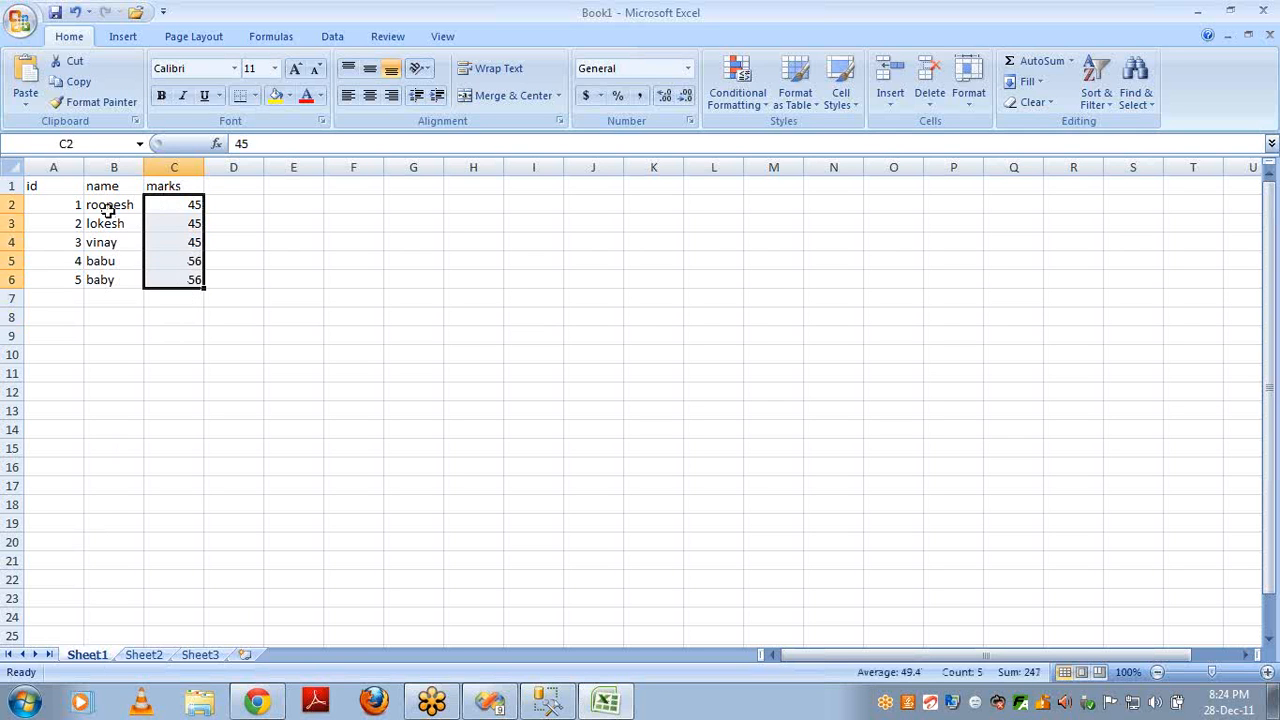
drag(109, 205, 112, 283)
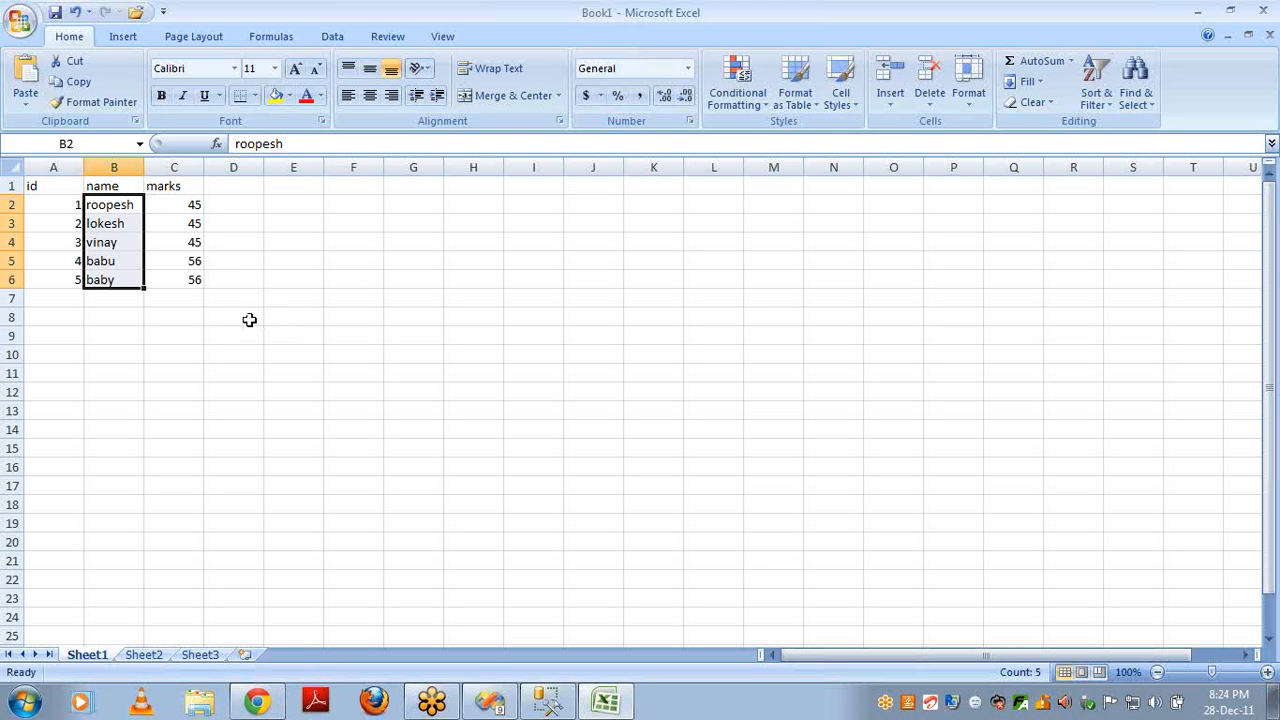
click(164, 188)
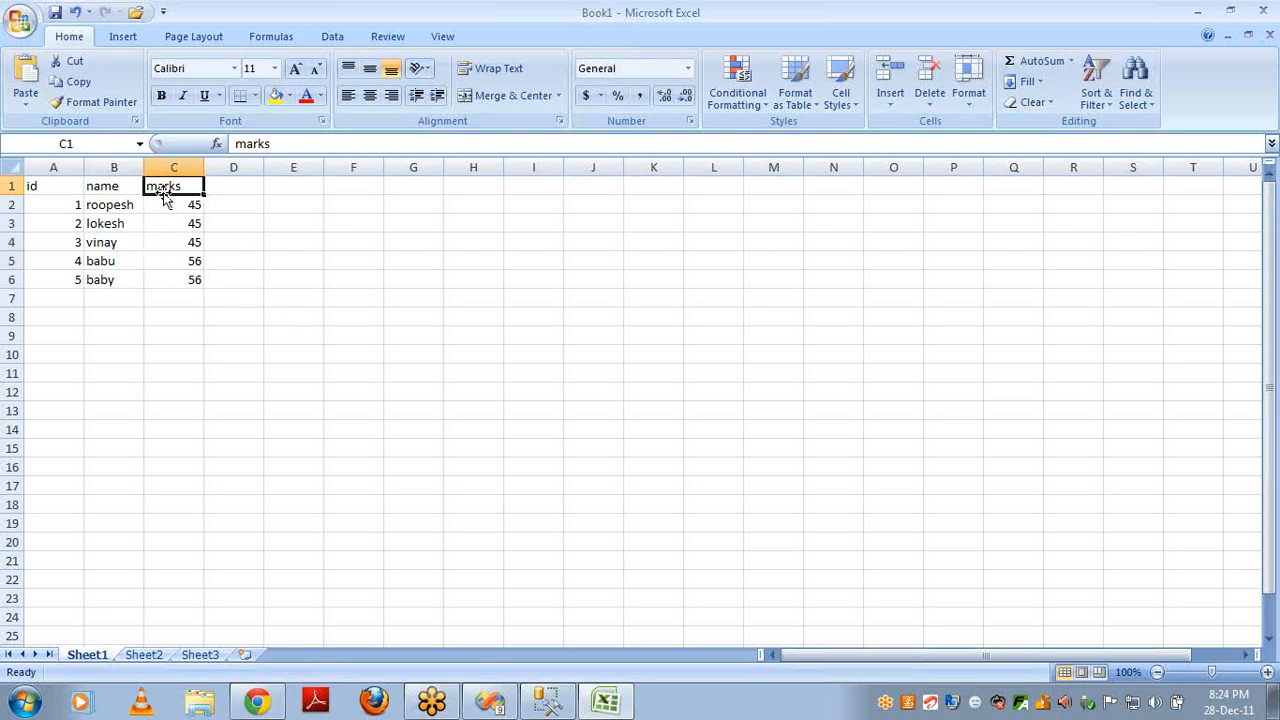
key(shift+Down)
key(shift+Down)
key(shift+Down)
key(shift+Down)
key(shift+Down)
key(Delete)
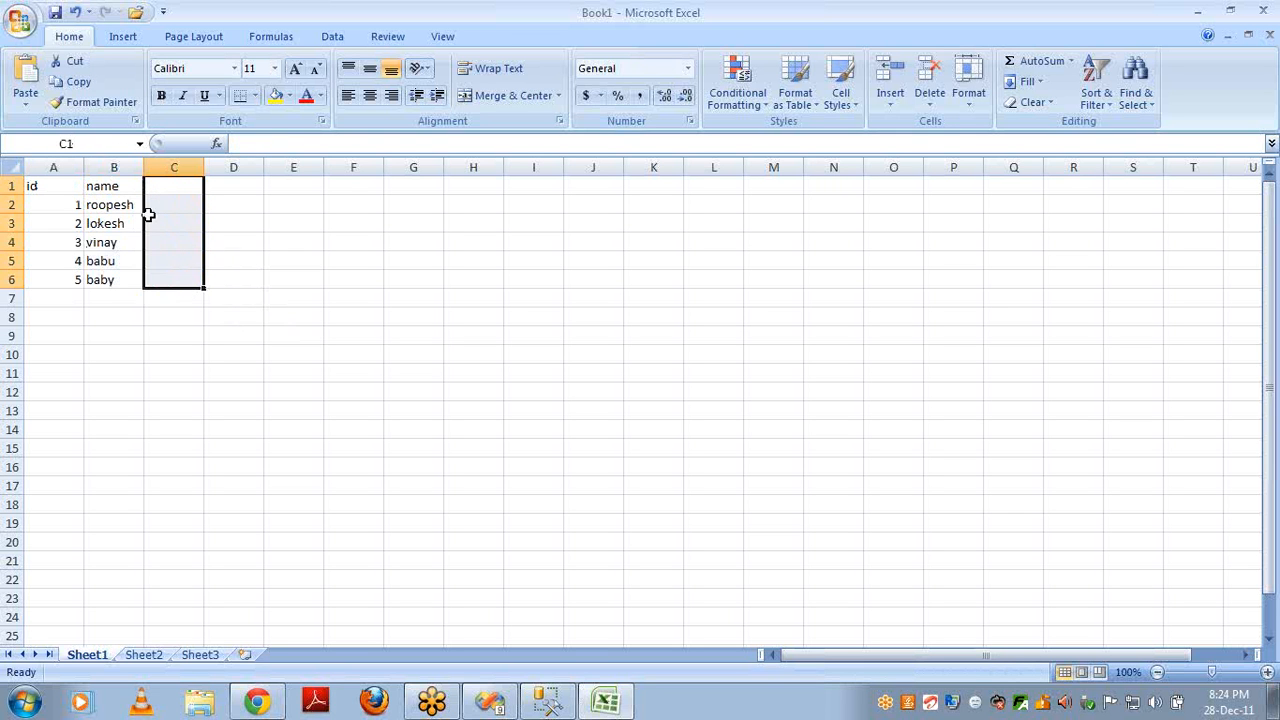
- Start a second table with the headers id, marks and subid in cells F8 to H8
click(367, 319)
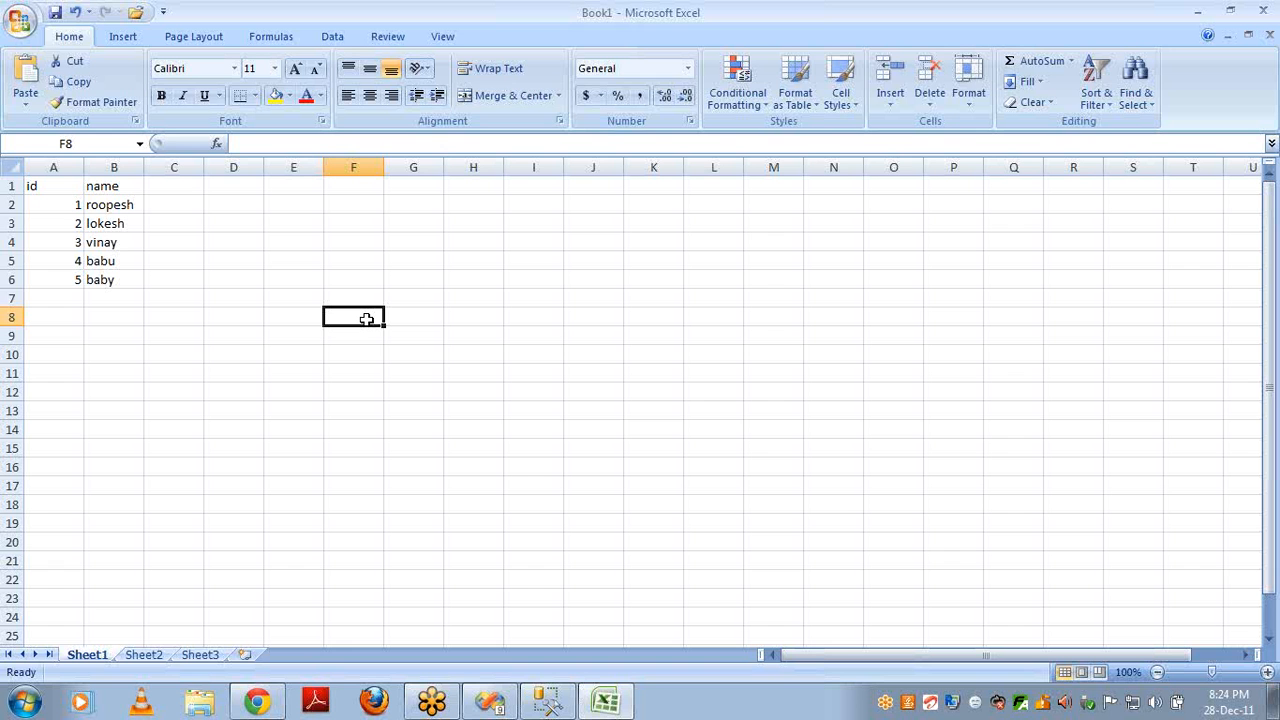
text(id)
key(Tab)
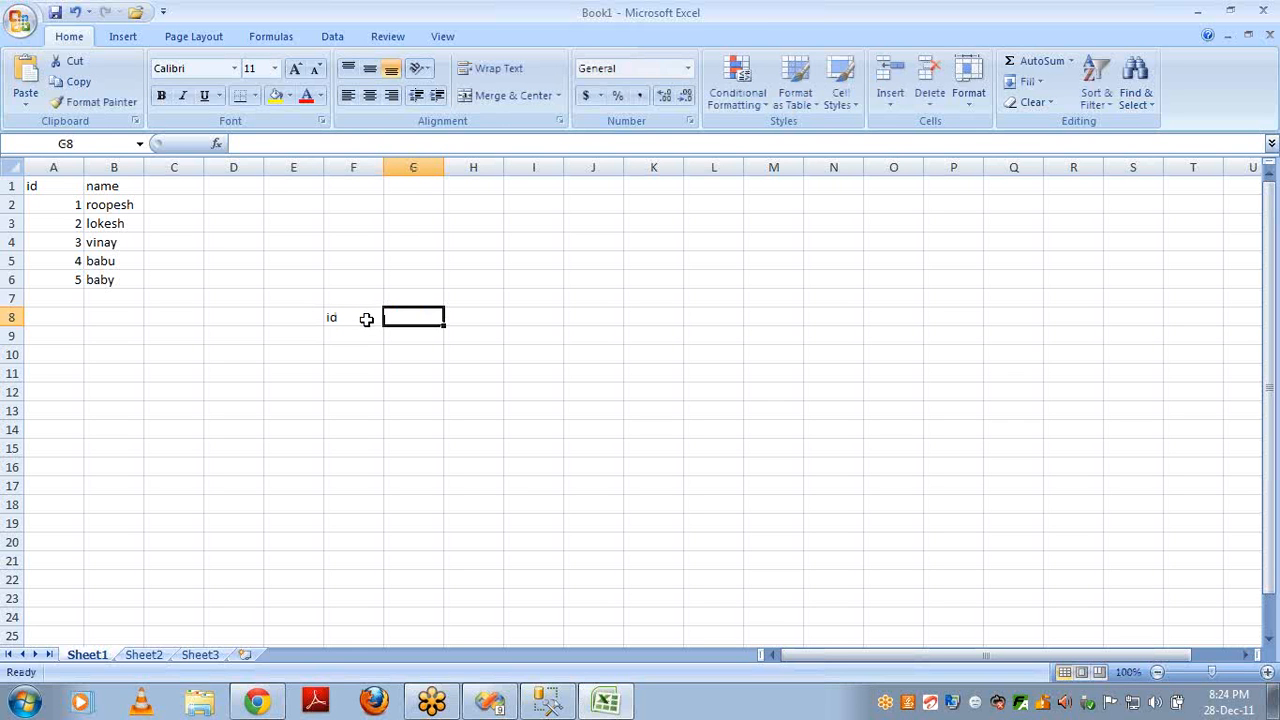
text(marks)
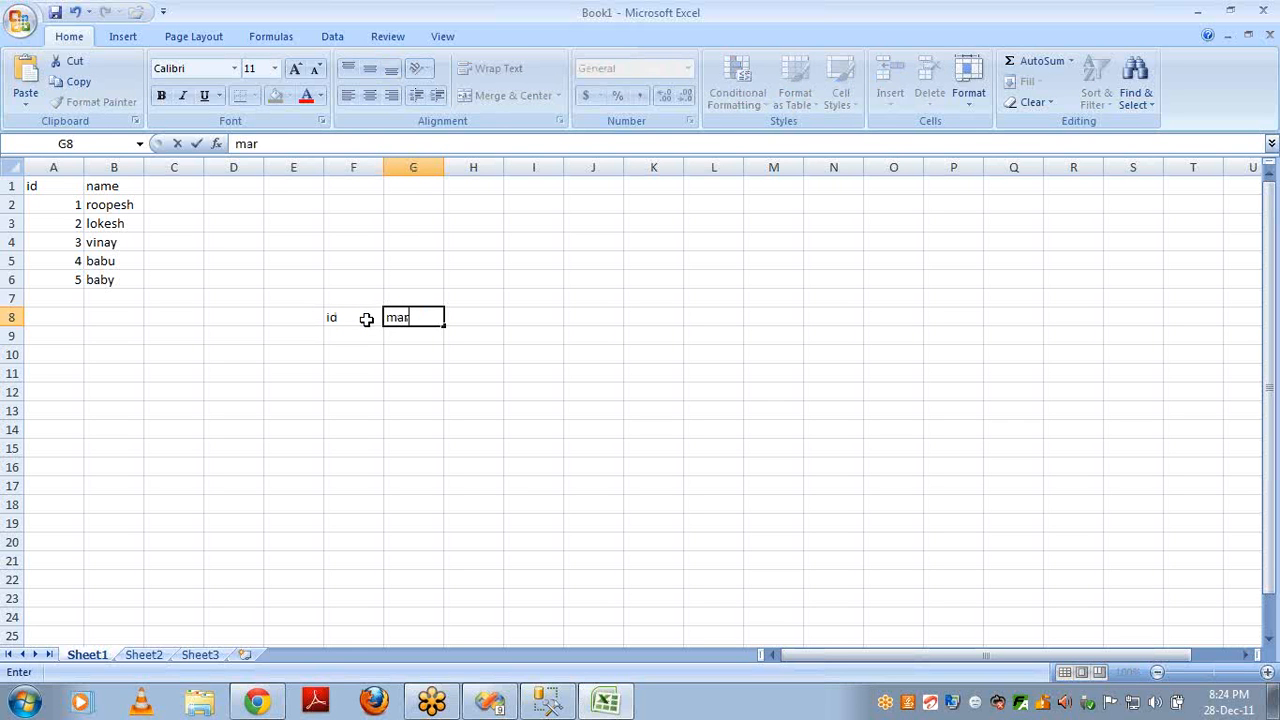
key(Tab)
text(subid)
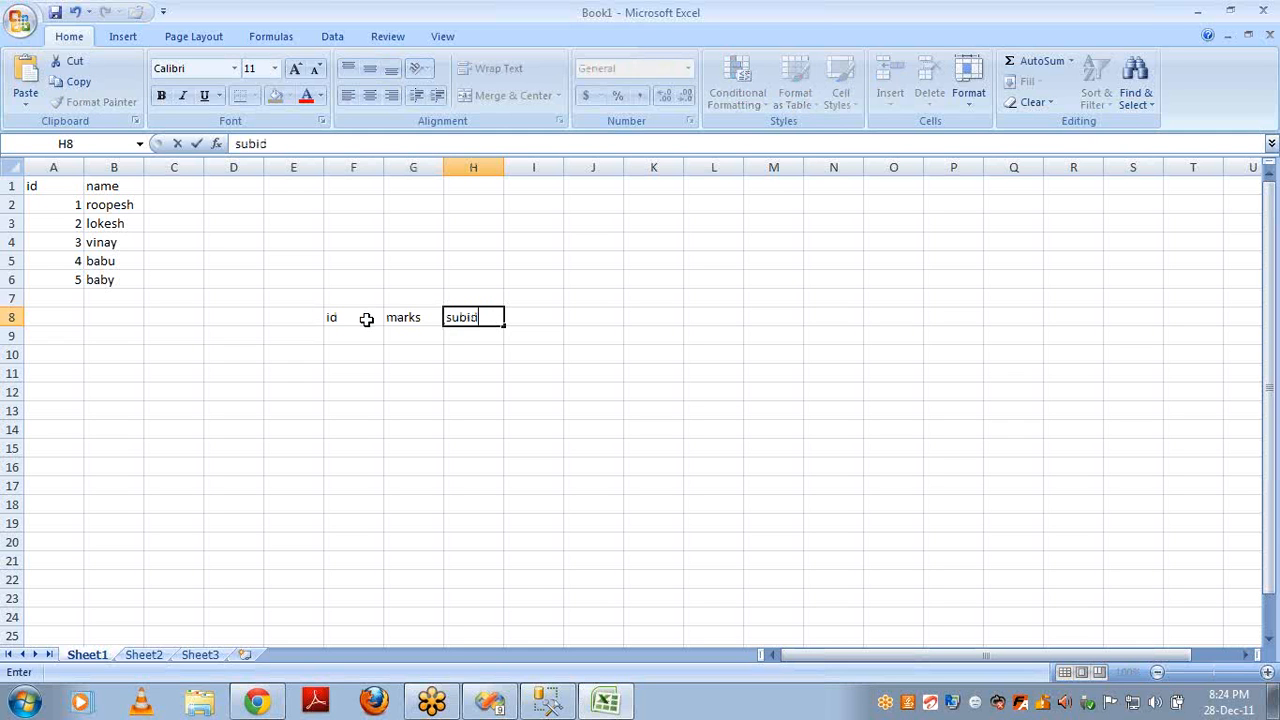
- Enter the id 1 in all six rows of the second table, cells F9 to F14
click(366, 319)
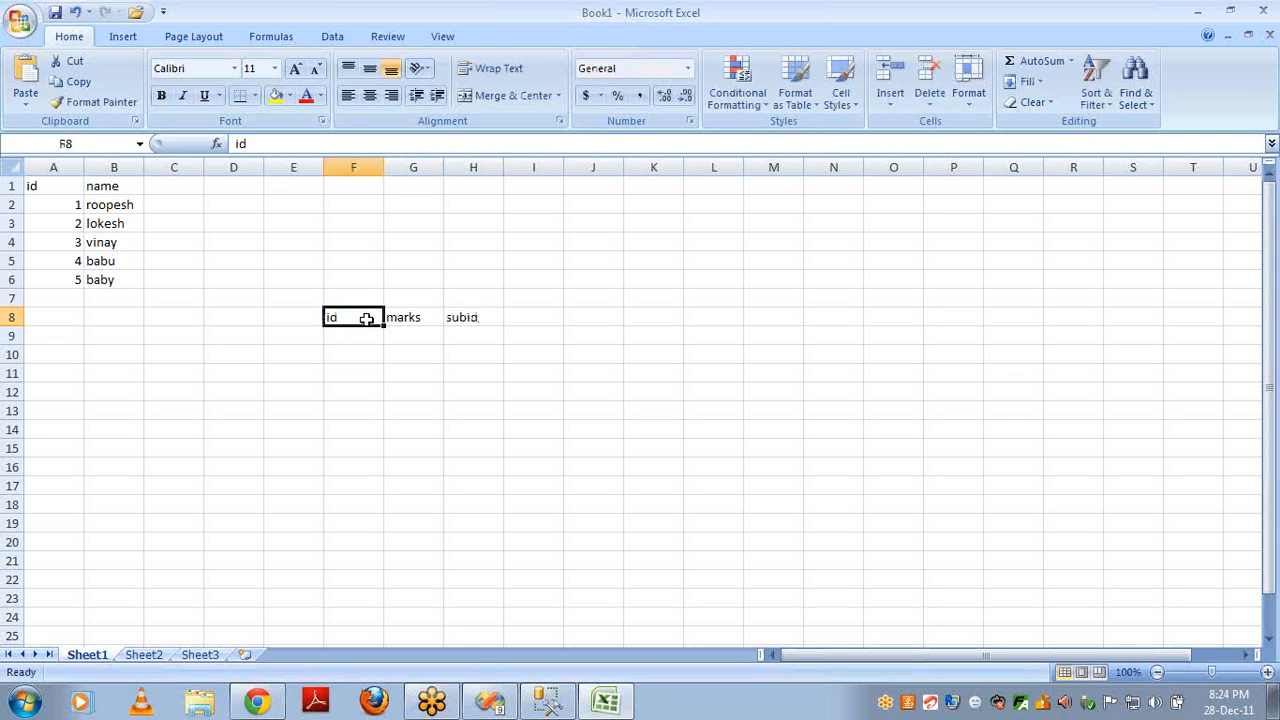
key(Return)
text(1)
key(Return)
text(1)
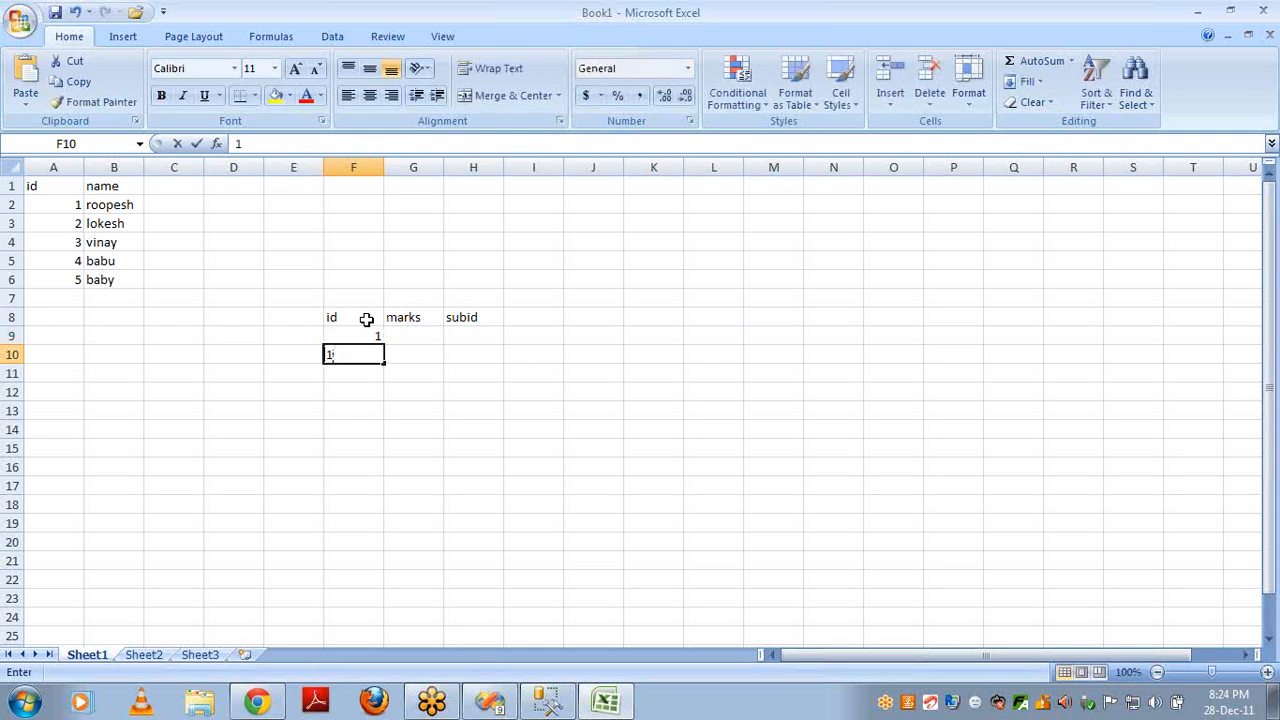
key(Return)
text(1)
key(Return)
text(1 1)
key(Return)
text(1)
key(Return)
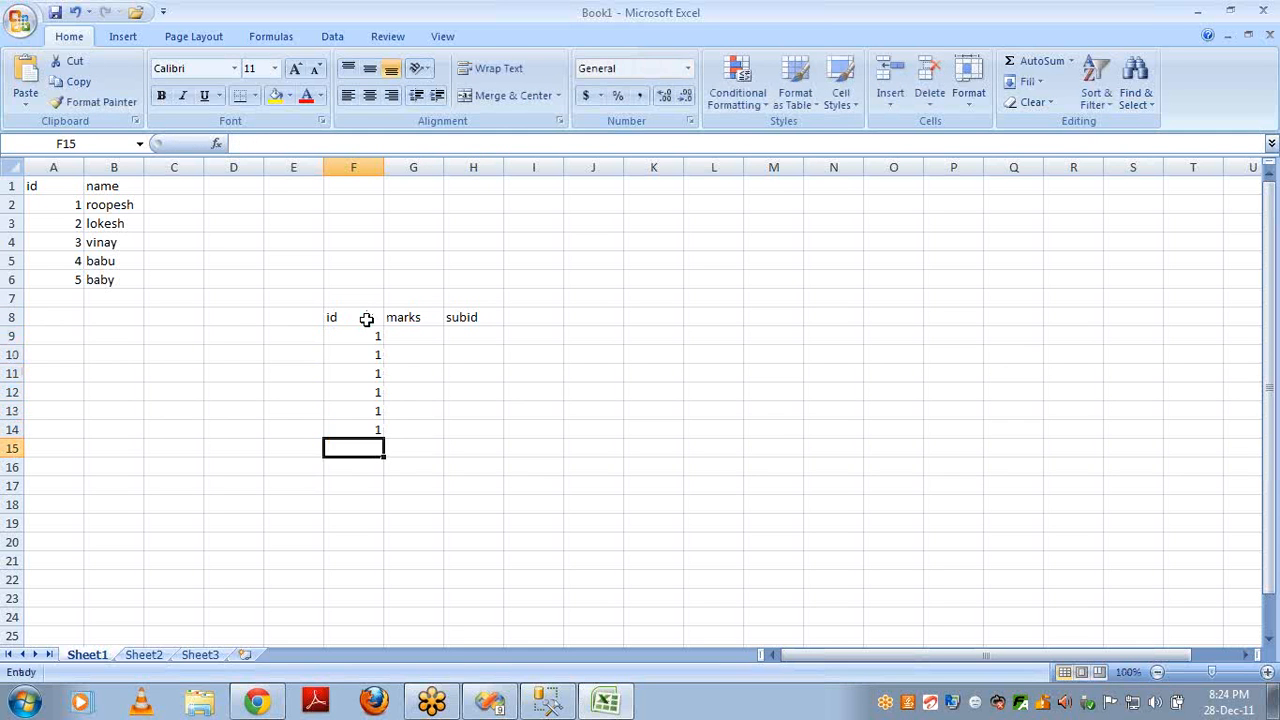
- Number the subid column of the second table from 1 to 6 in cells H9 to H14
key(Up)
key(Up)
key(Up)
key(Up)
key(Up)
key(Up)
key(Right)
key(Right)
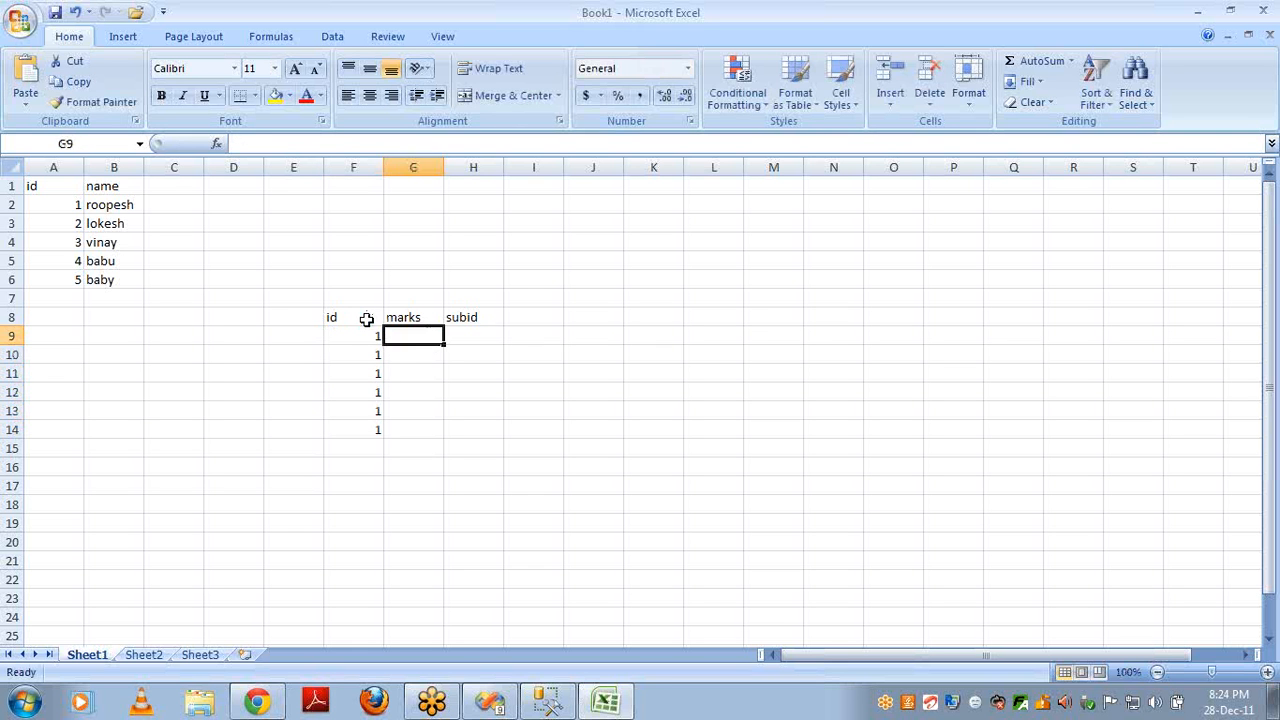
text(1)
key(Return)
text(2)
key(Return)
text(3)
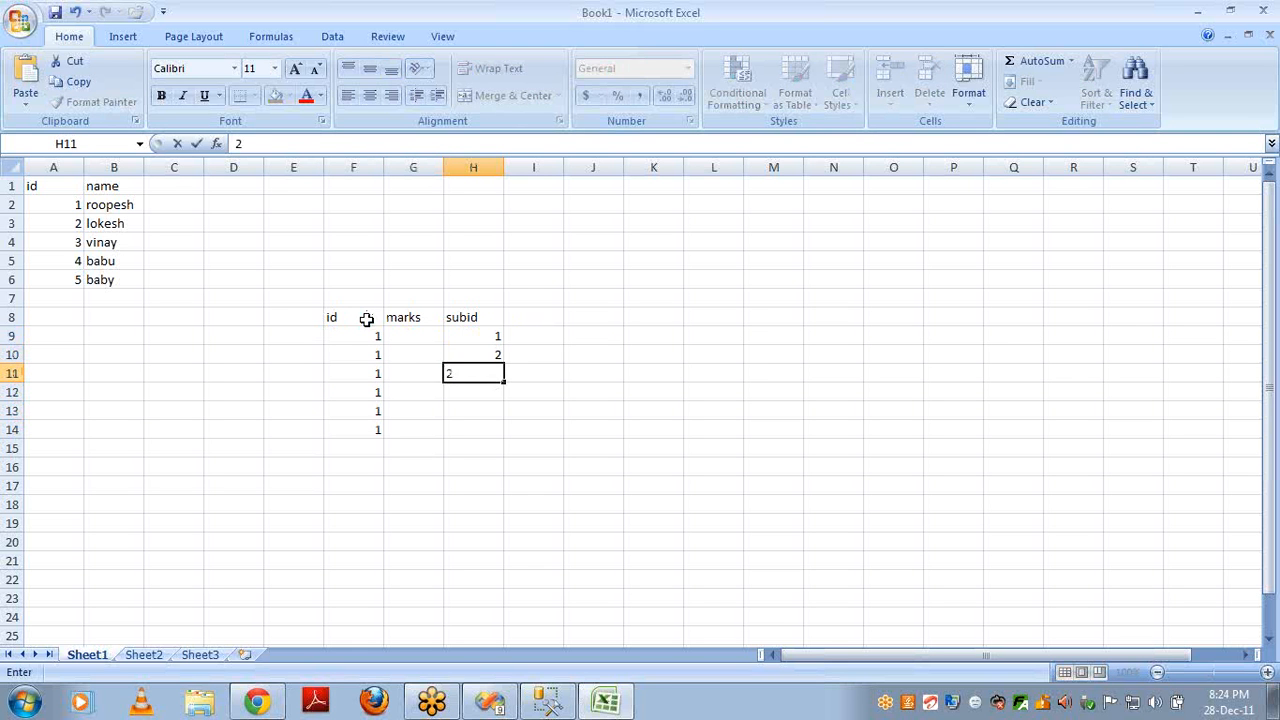
key(Return)
text(4)
key(Return)
text(5)
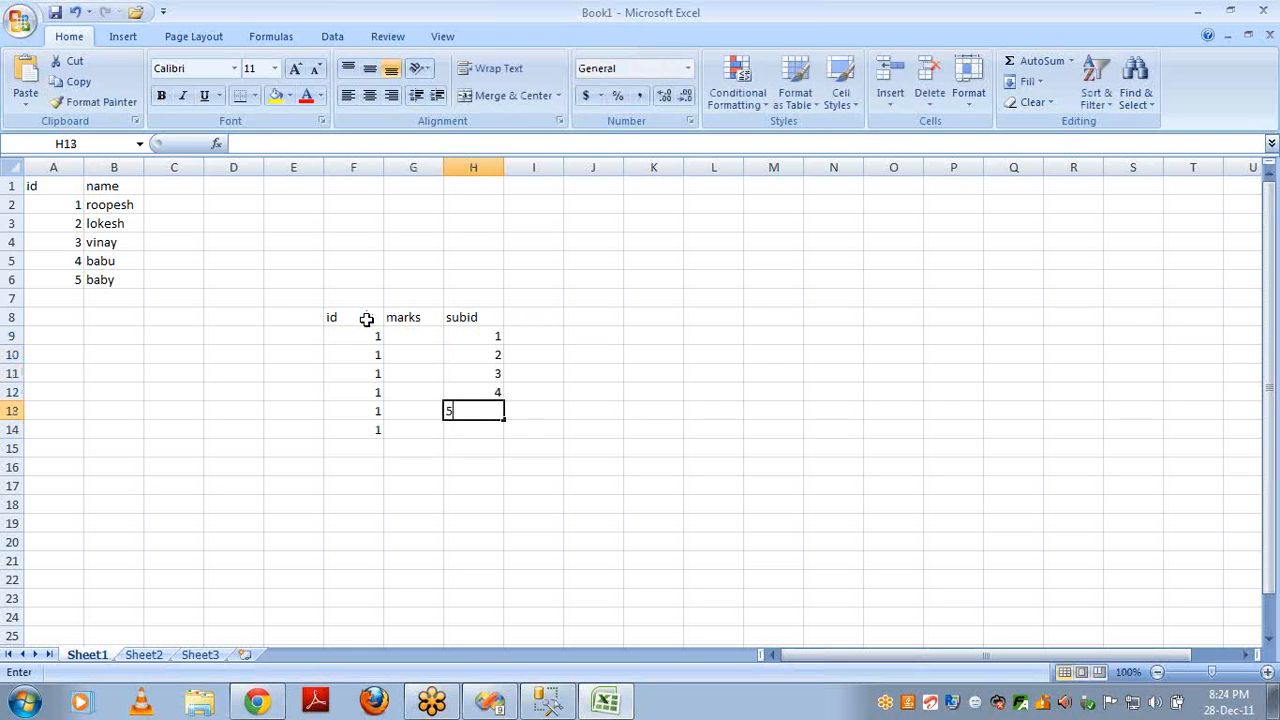
key(Return)
text(6)
- Fill the second table's marks column with 54, 23, 45, 67, 78 and 89 in cells G9 to G14
key(Up)
key(Up)
key(Up)
key(Up)
key(Up)
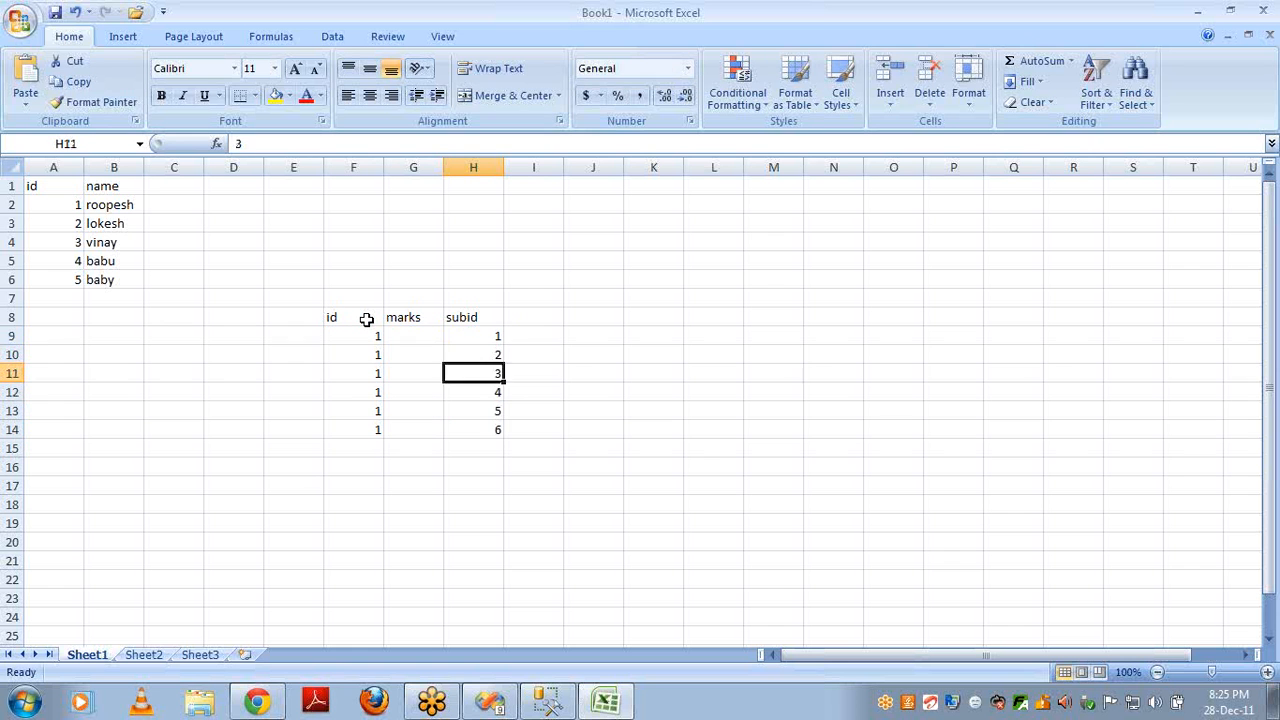
key(Left)
text(54)
key(Return)
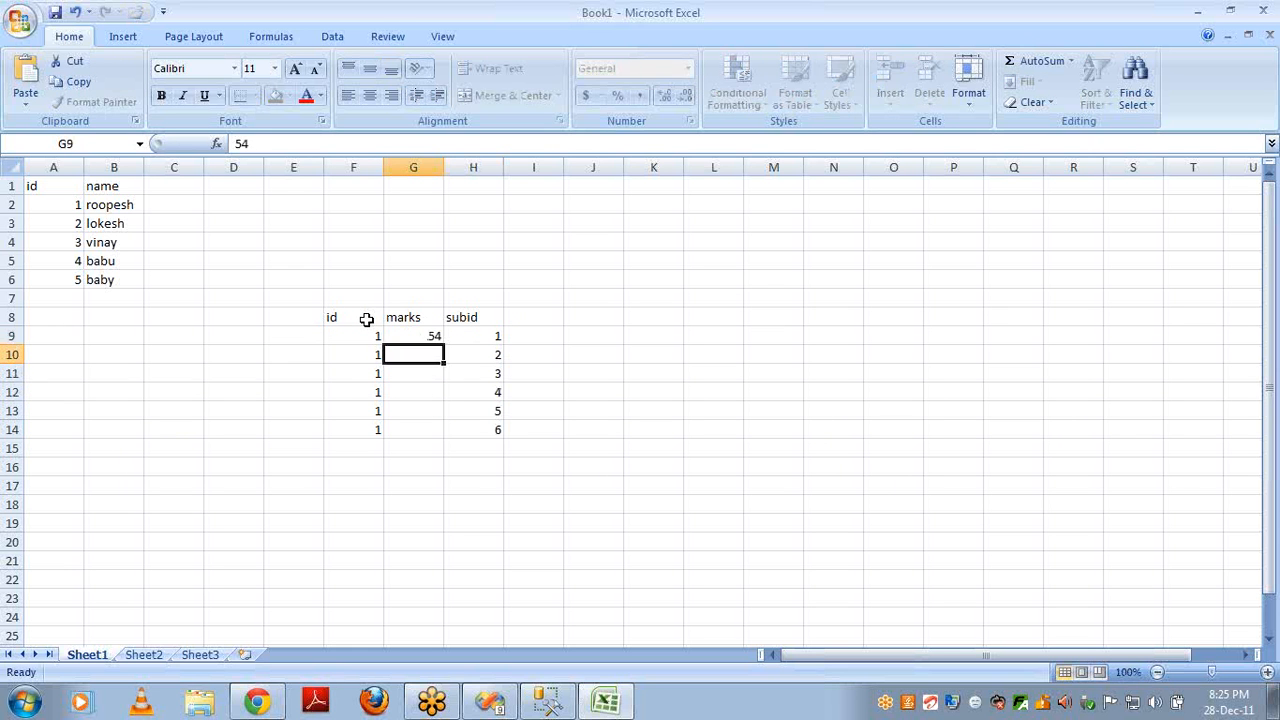
text(23)
key(Left)
key(Down)
key(Right)
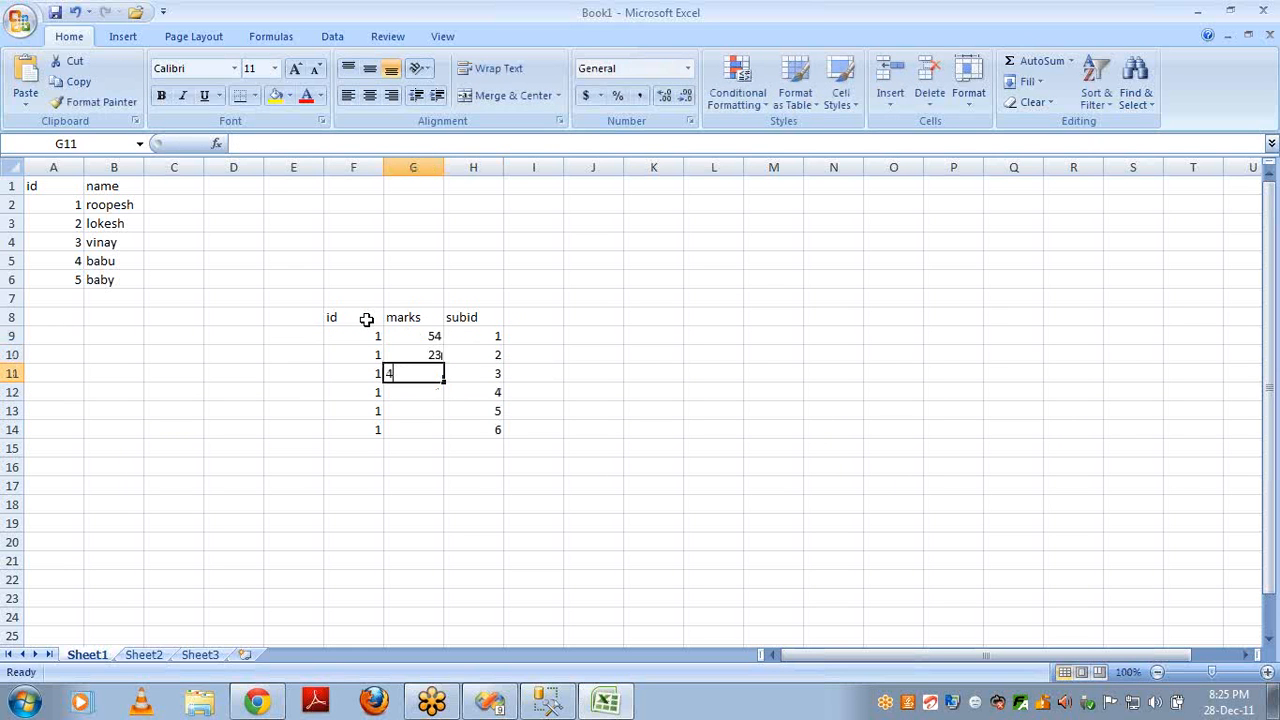
text(45)
key(Return)
key(Right)
key(Left)
text(67)
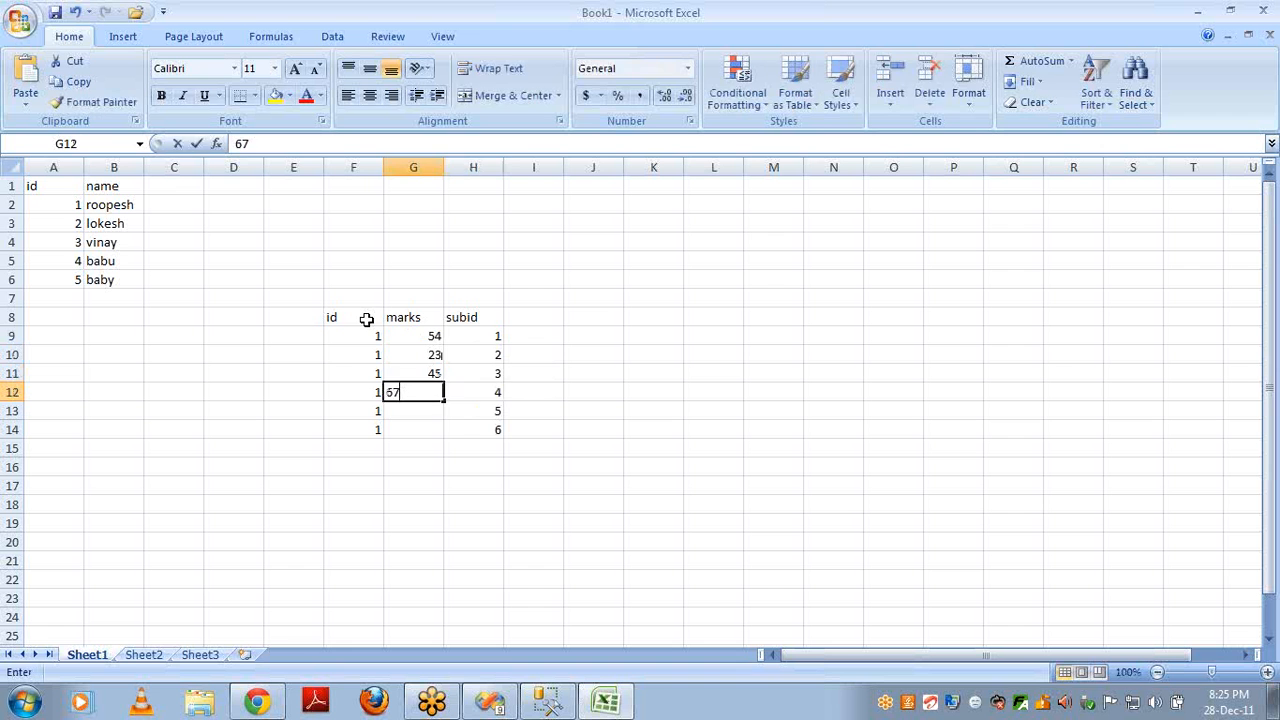
key(Right)
key(Down)
key(Down)
key(Up)
key(Left)
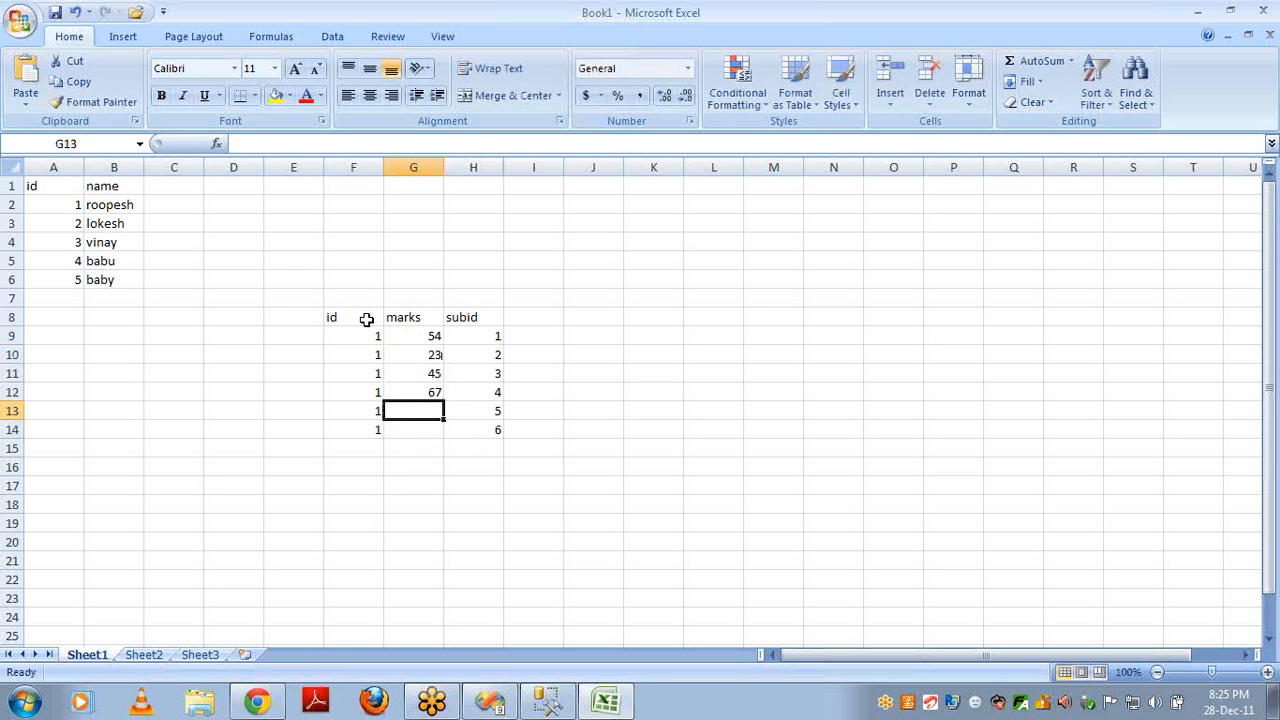
text(78)
key(Return)
text(89)
key(Return)
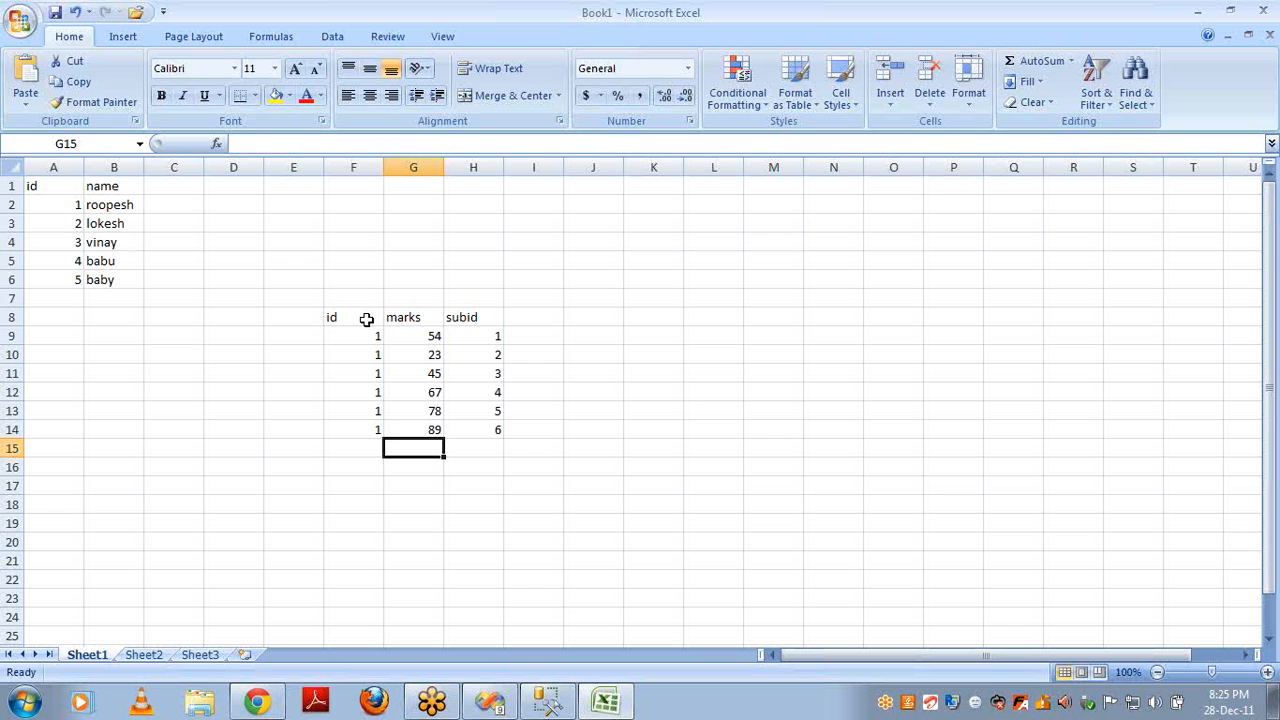
- Compare the first record of the name table with the matching id entry in the marks table
click(93, 200)
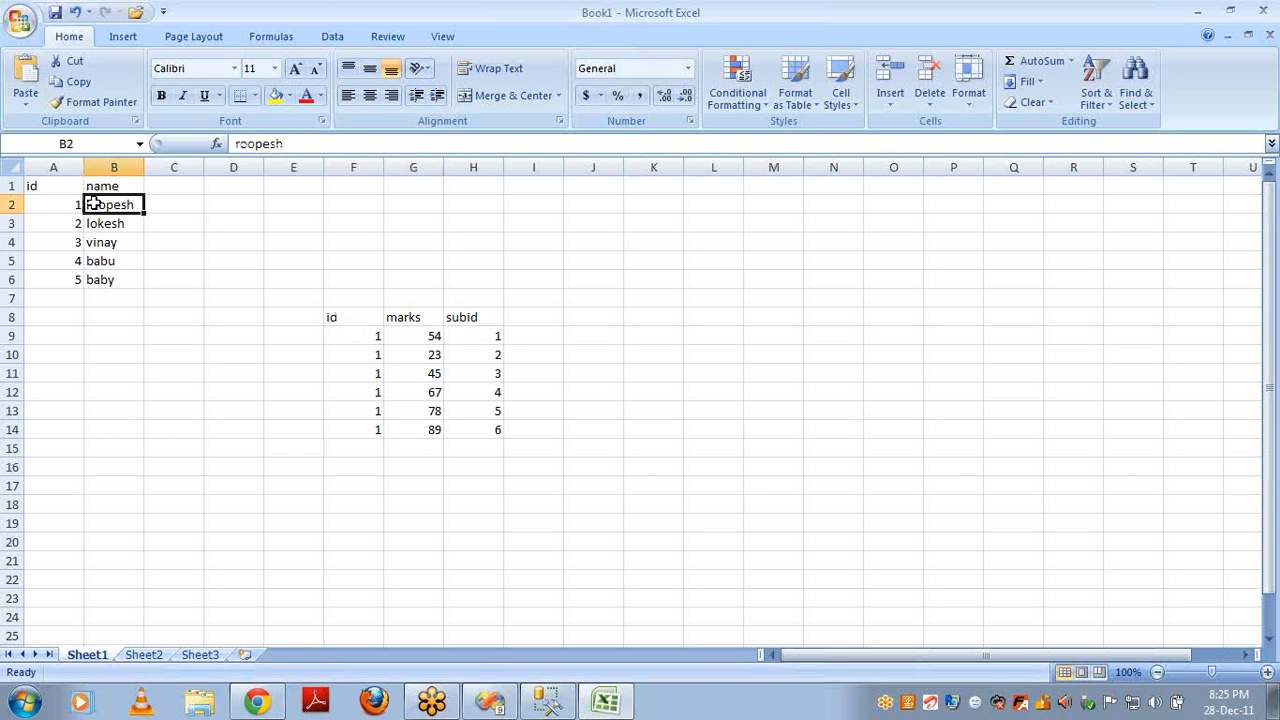
click(352, 336)
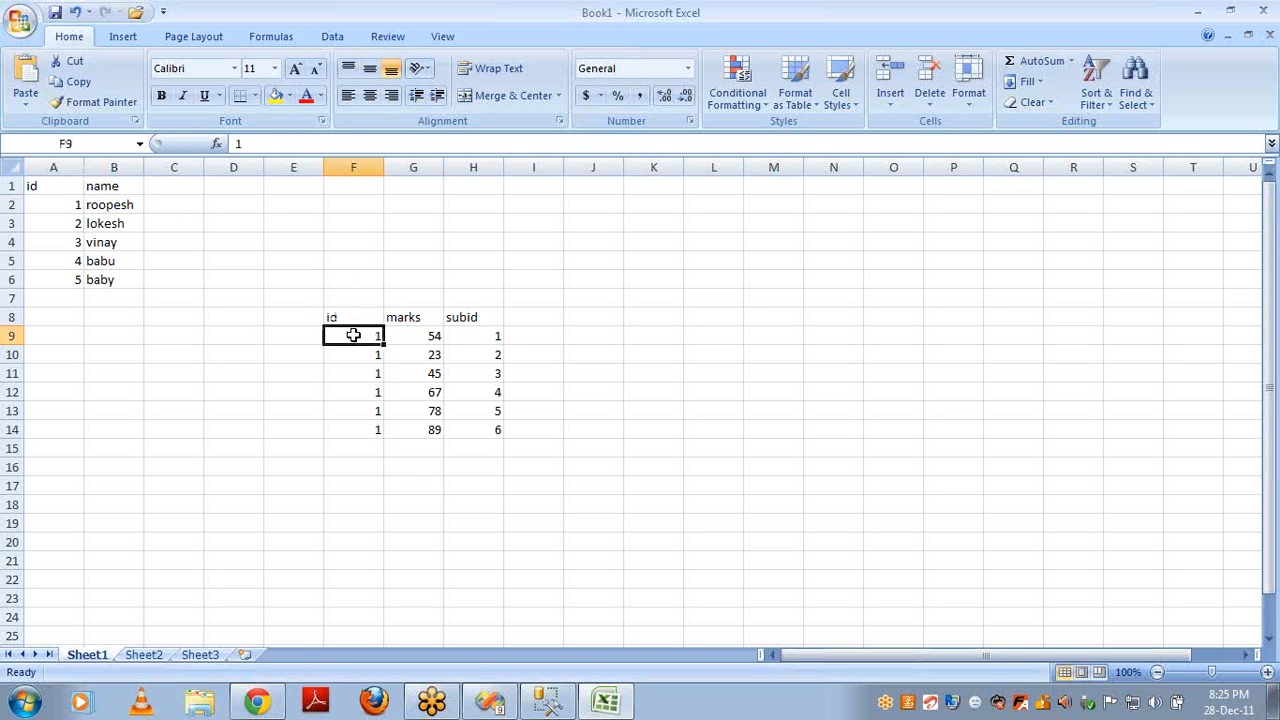
click(72, 205)
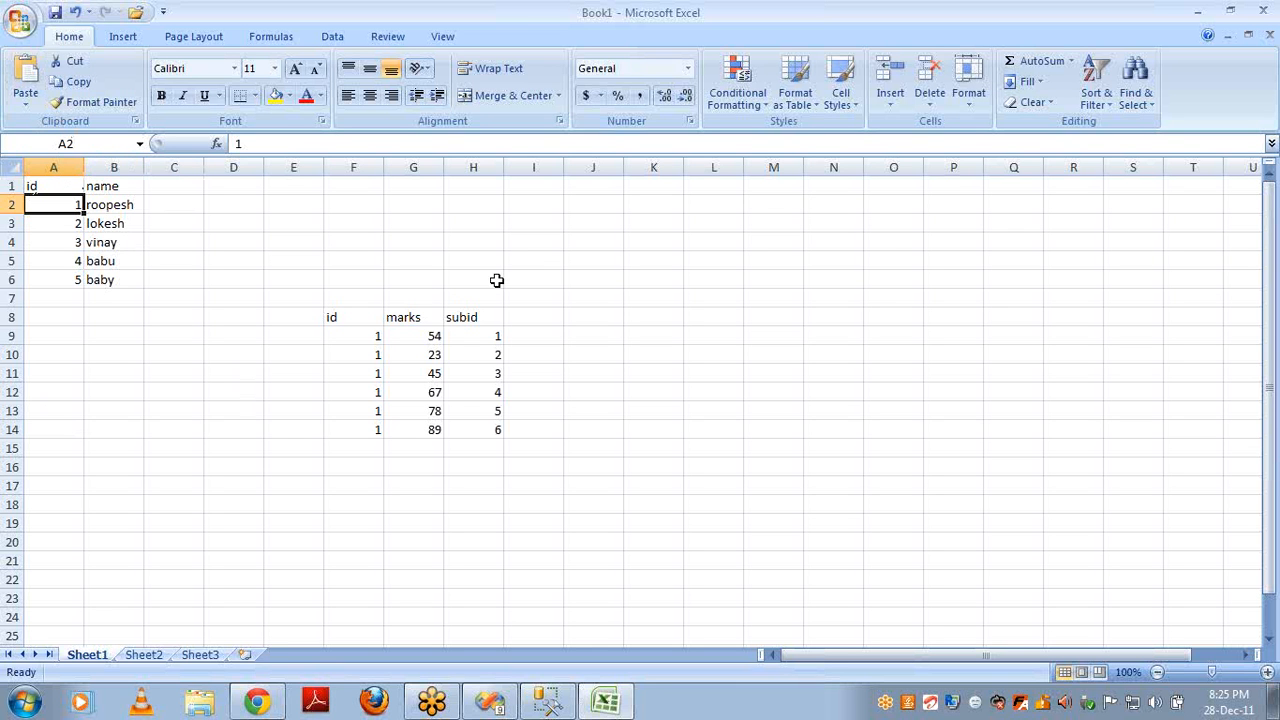
- Start a third table in cells N3 and O3 with the headers id and student type
click(831, 224)
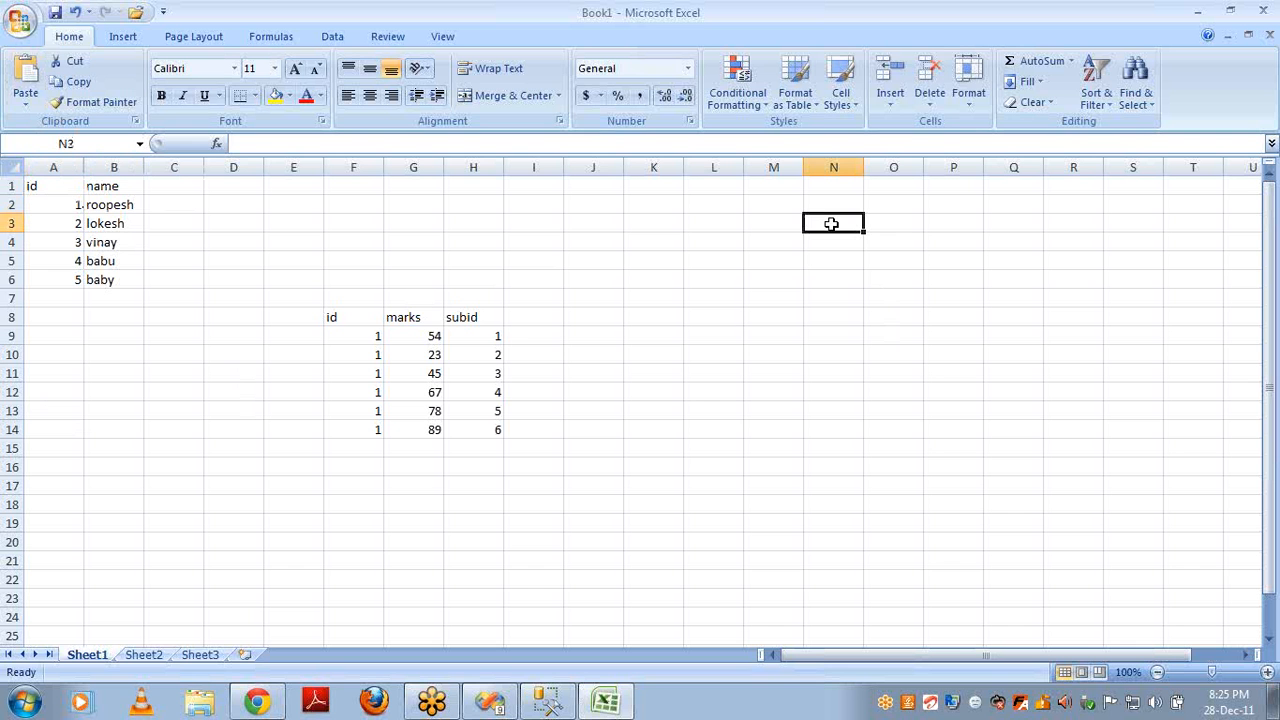
text(id)
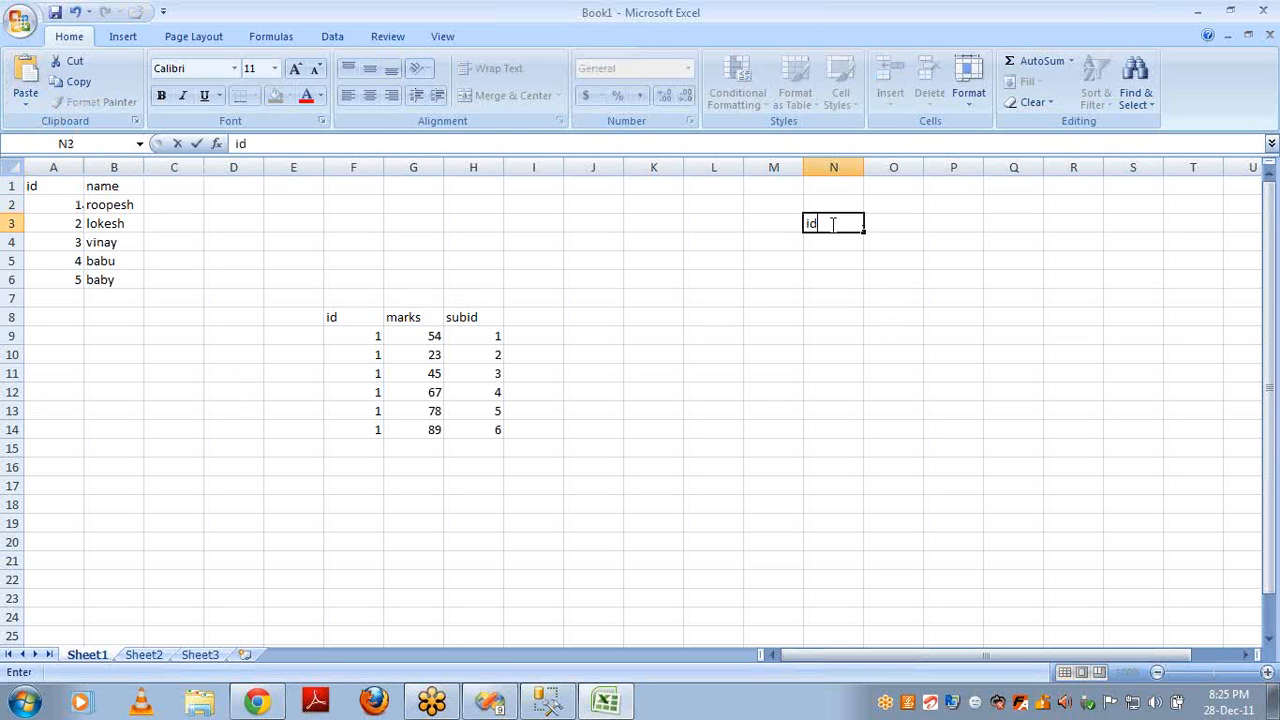
key(Tab)
text(stu)
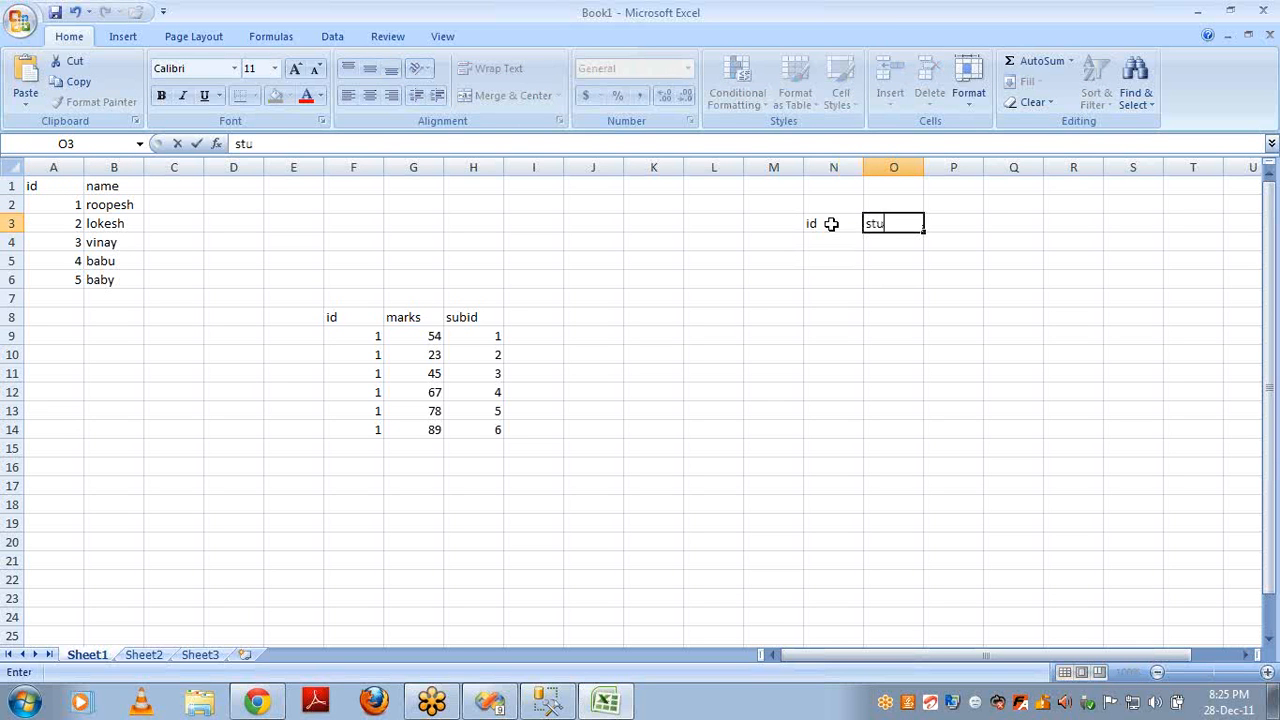
text(dent type)
key(Return)
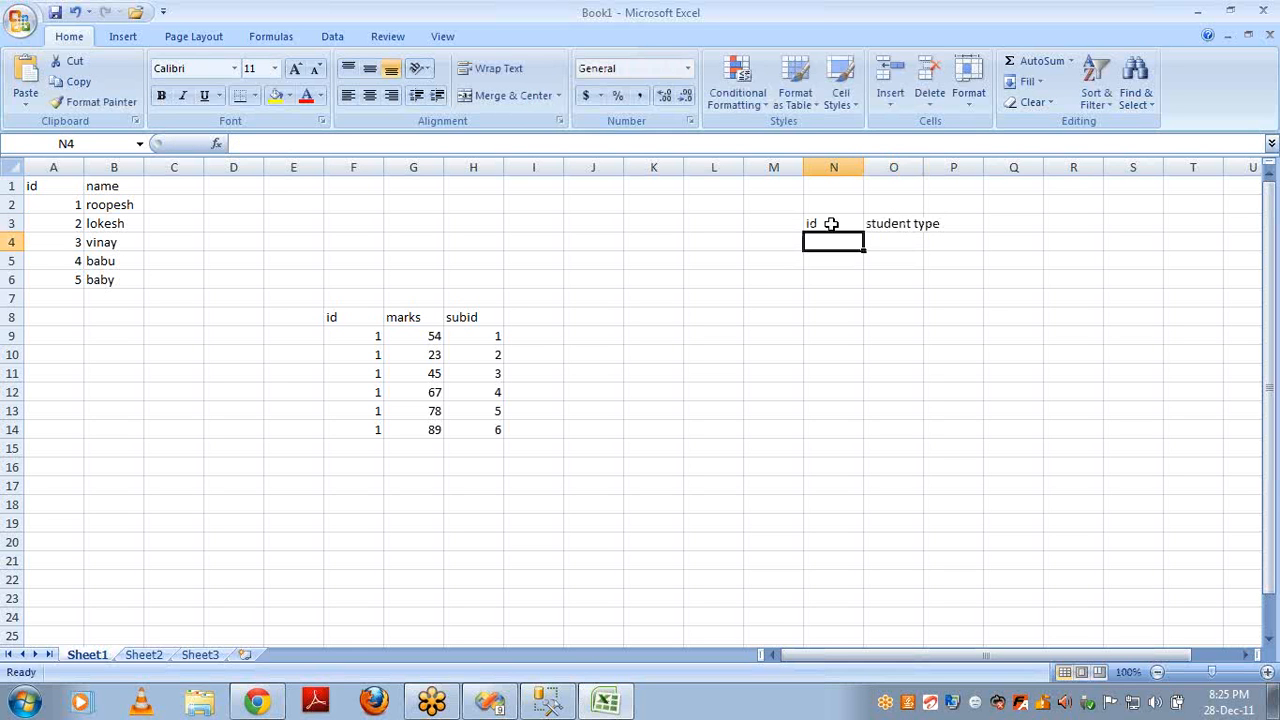
- Fill the student type table with rows 1, grade A and 2, grade b in cells N4 to O5
text(1)
key(Tab)
text(grade A)
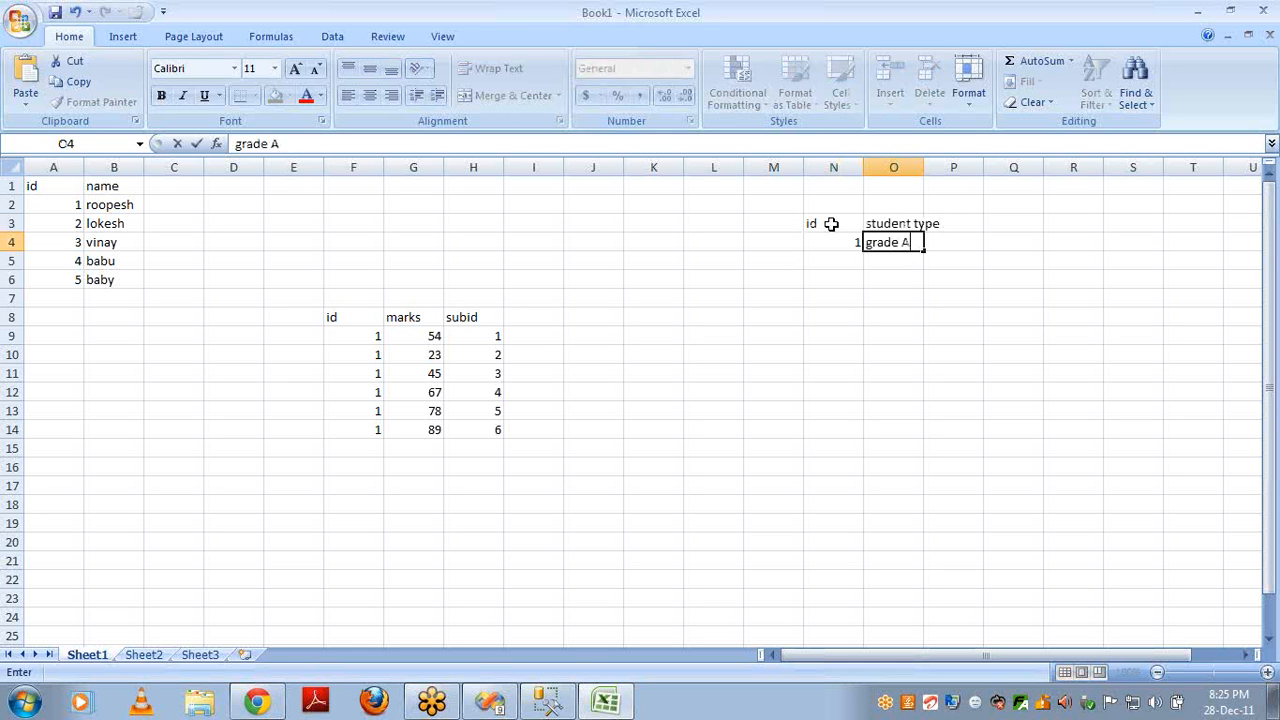
key(Return)
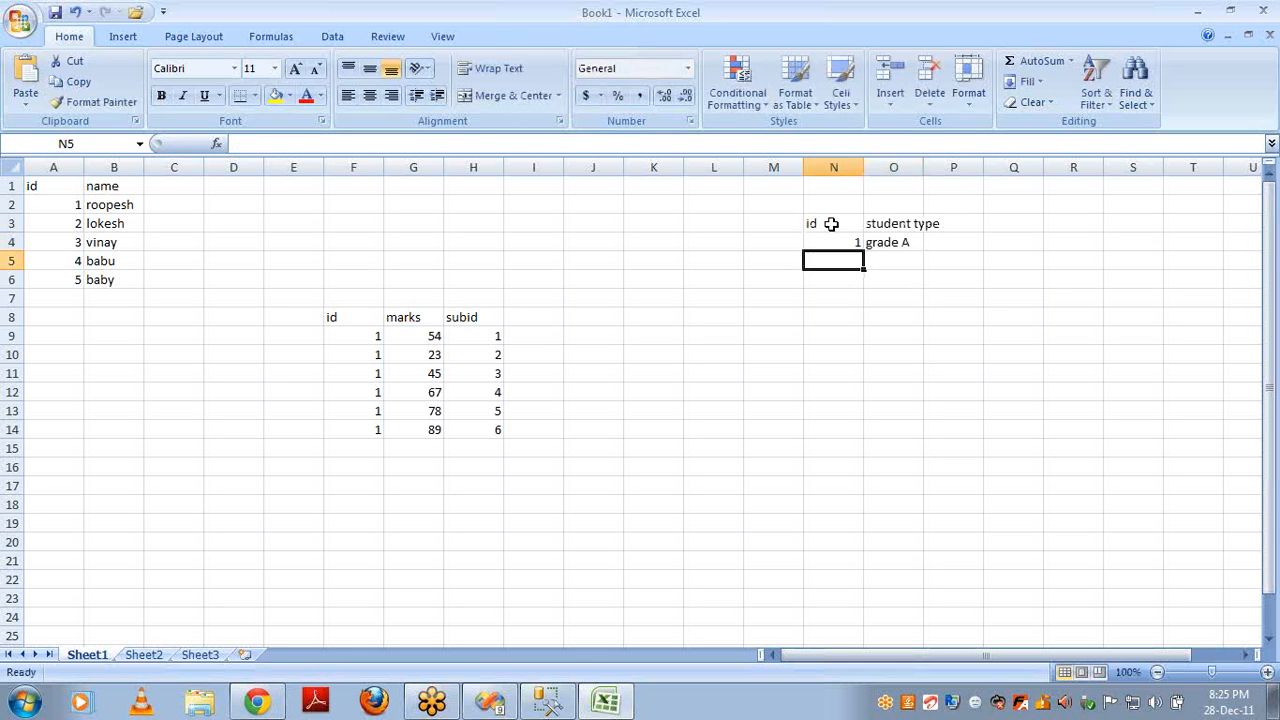
text(2)
key(Tab)
text(grade b)
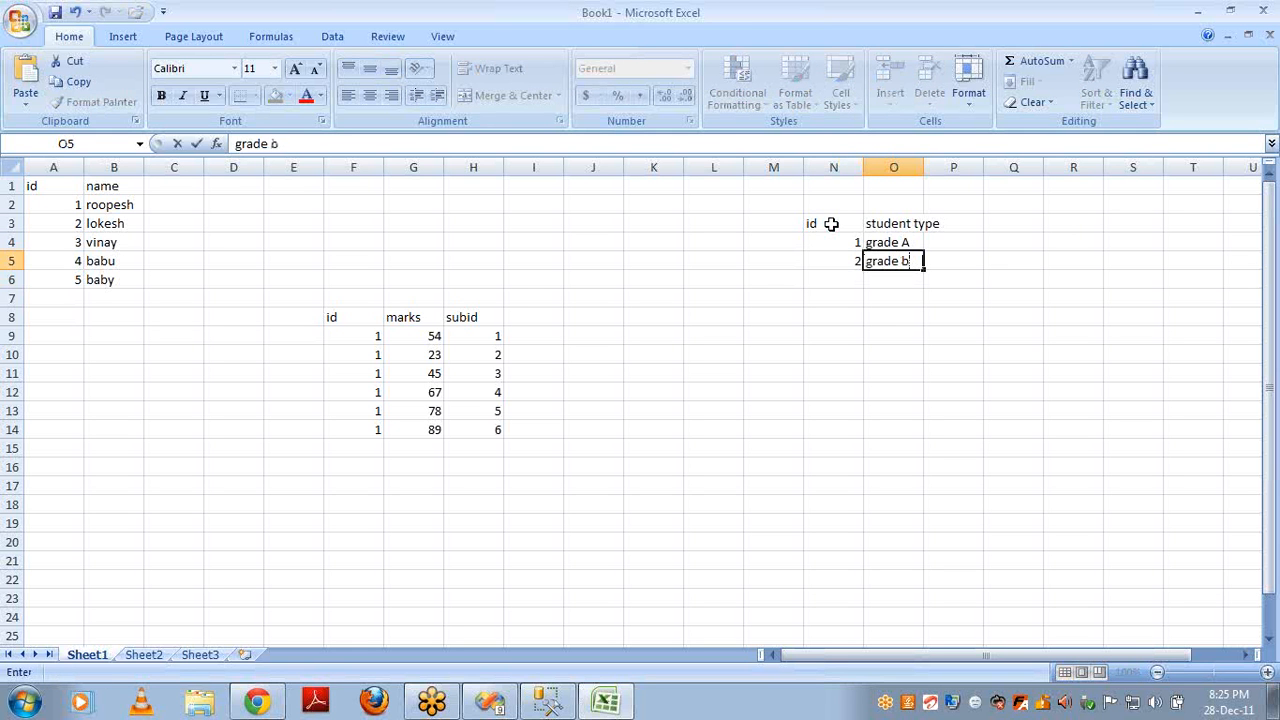
key(Return)
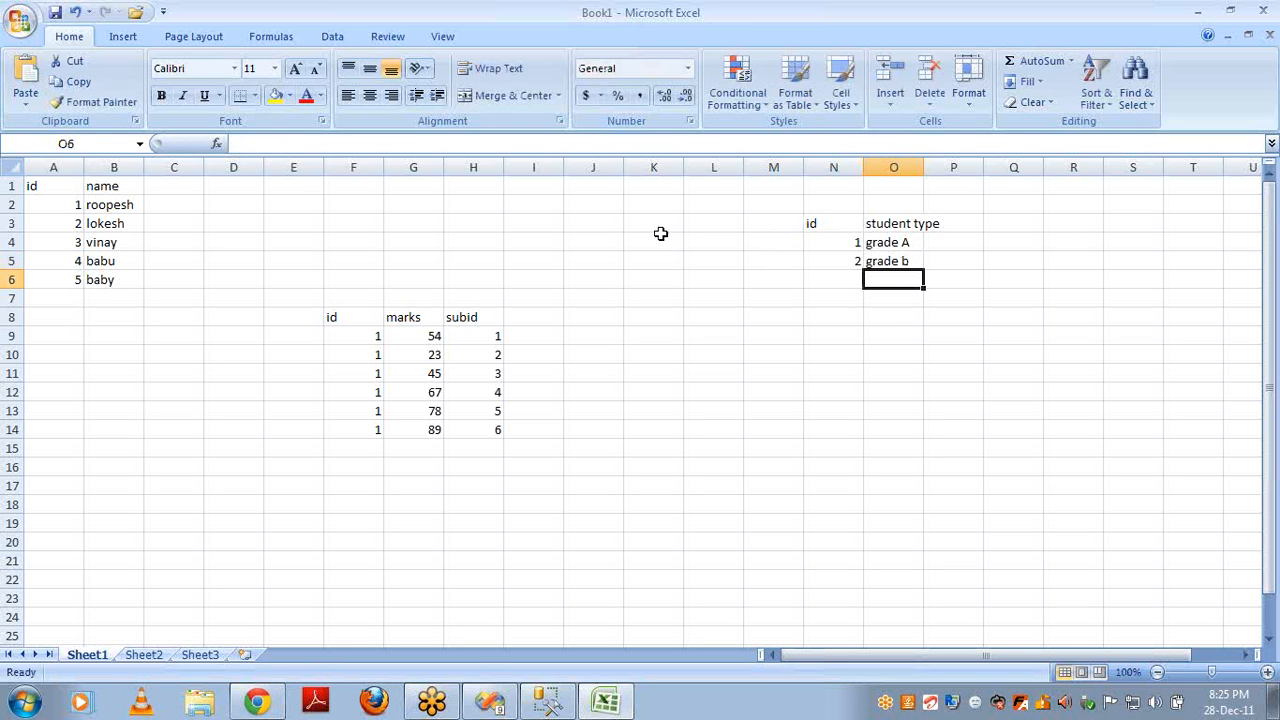
- Add a column header stu type id to the name table in cell C1
click(165, 190)
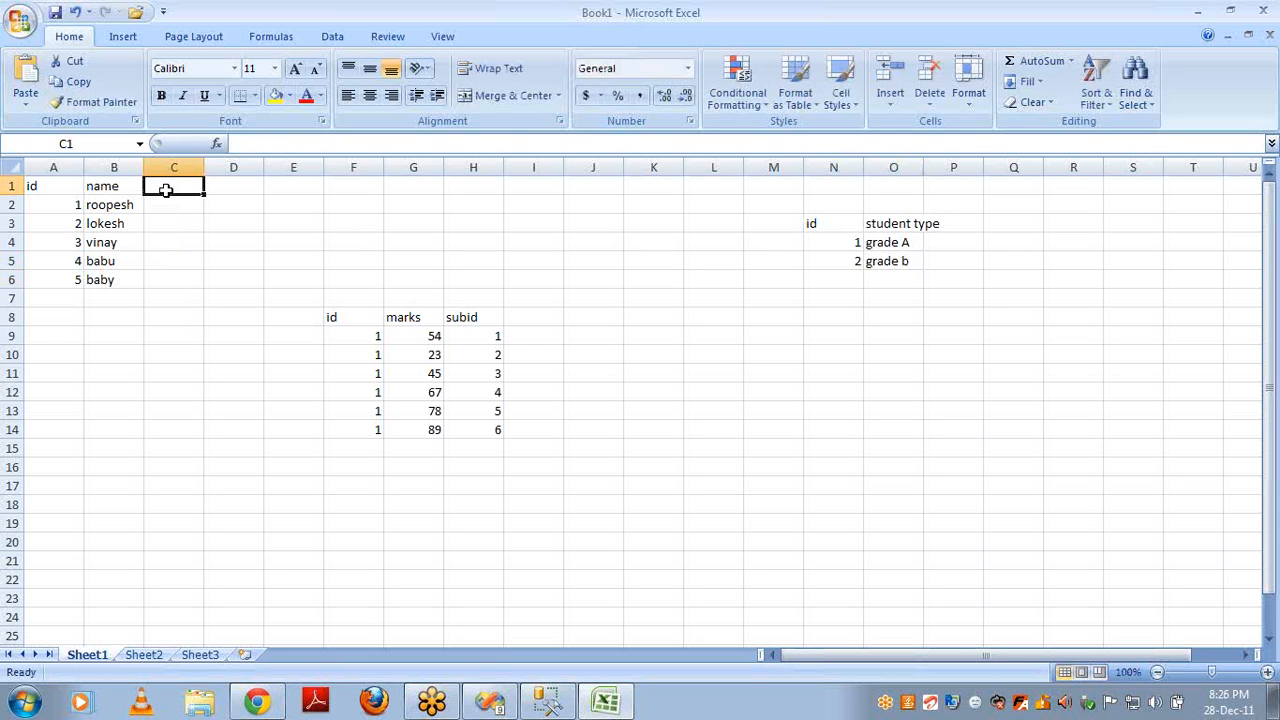
text(stu t)
text(ype id)
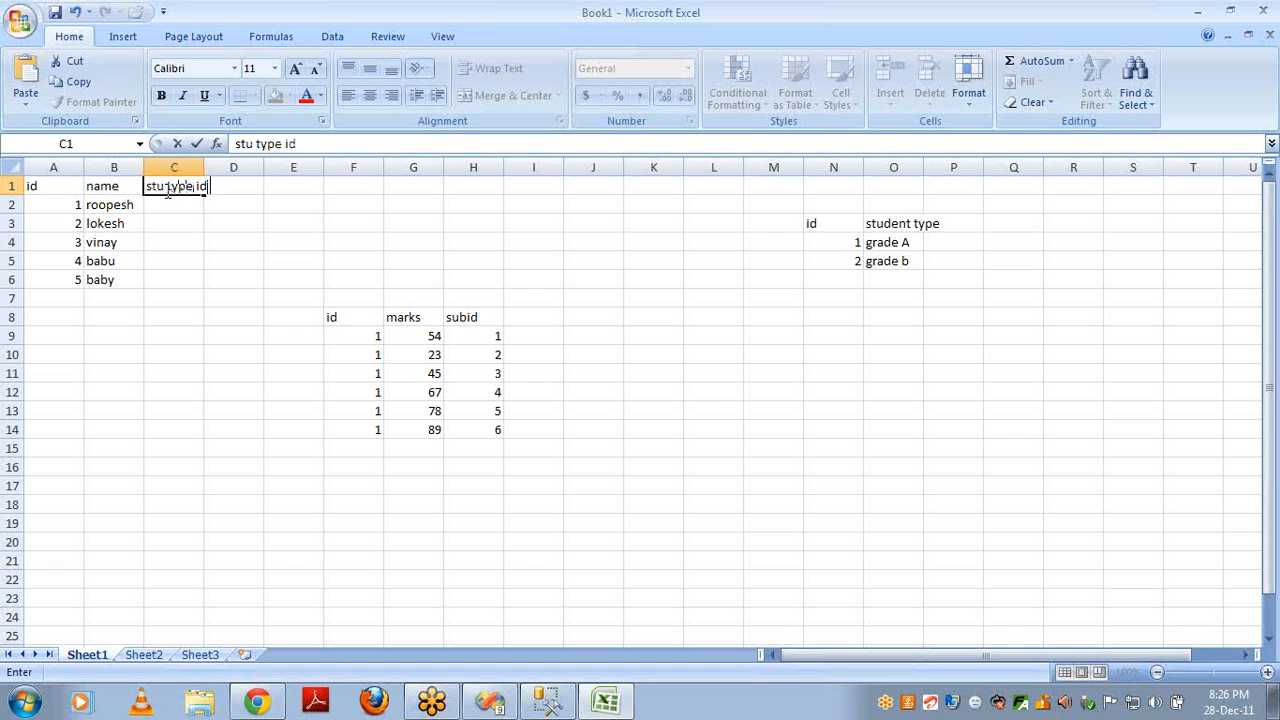
click(168, 194)
- Fill the stu type id column in cells C2 to C6 with 1, 1, 2, 2 and 2
click(157, 203)
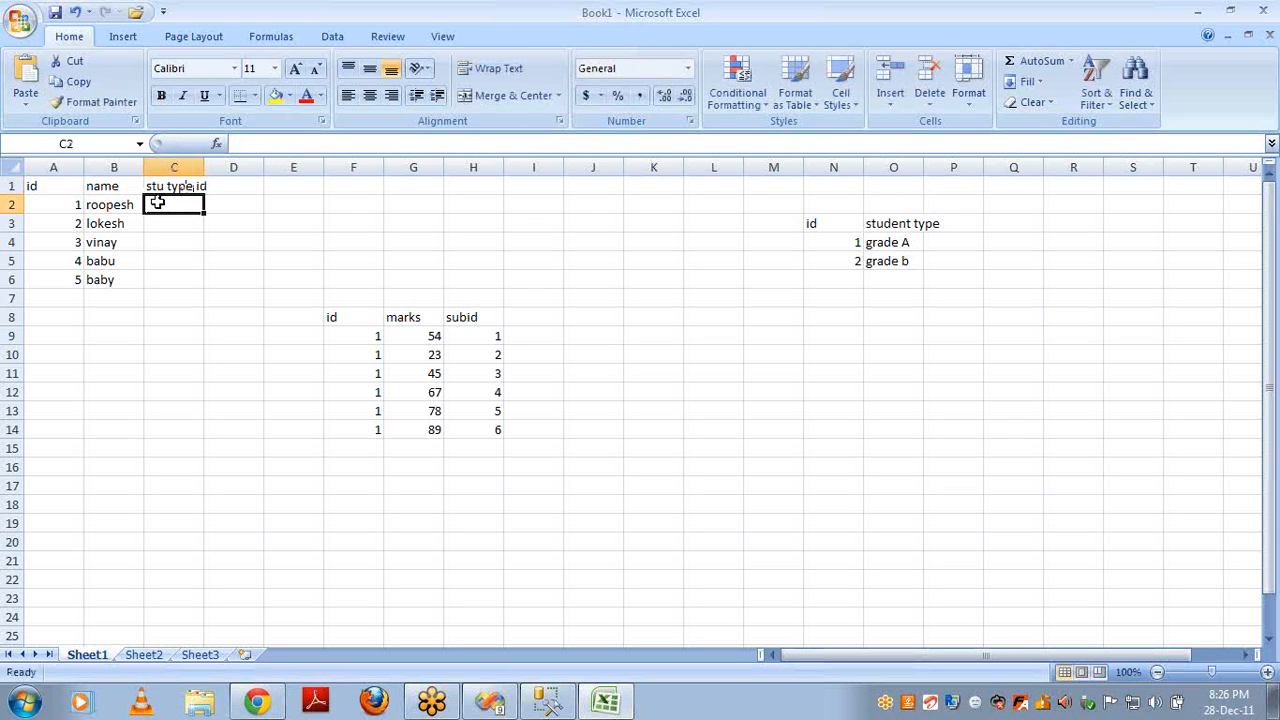
text(1)
key(Return)
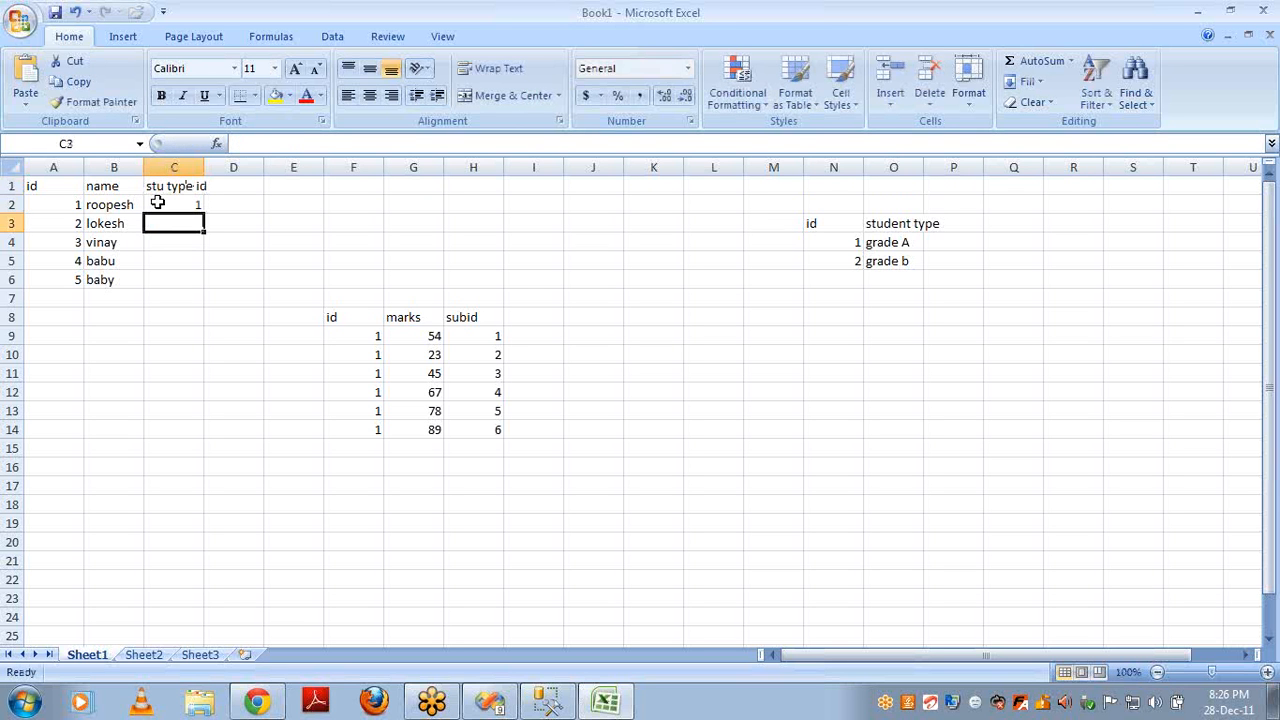
text(1)
key(Return)
text(2)
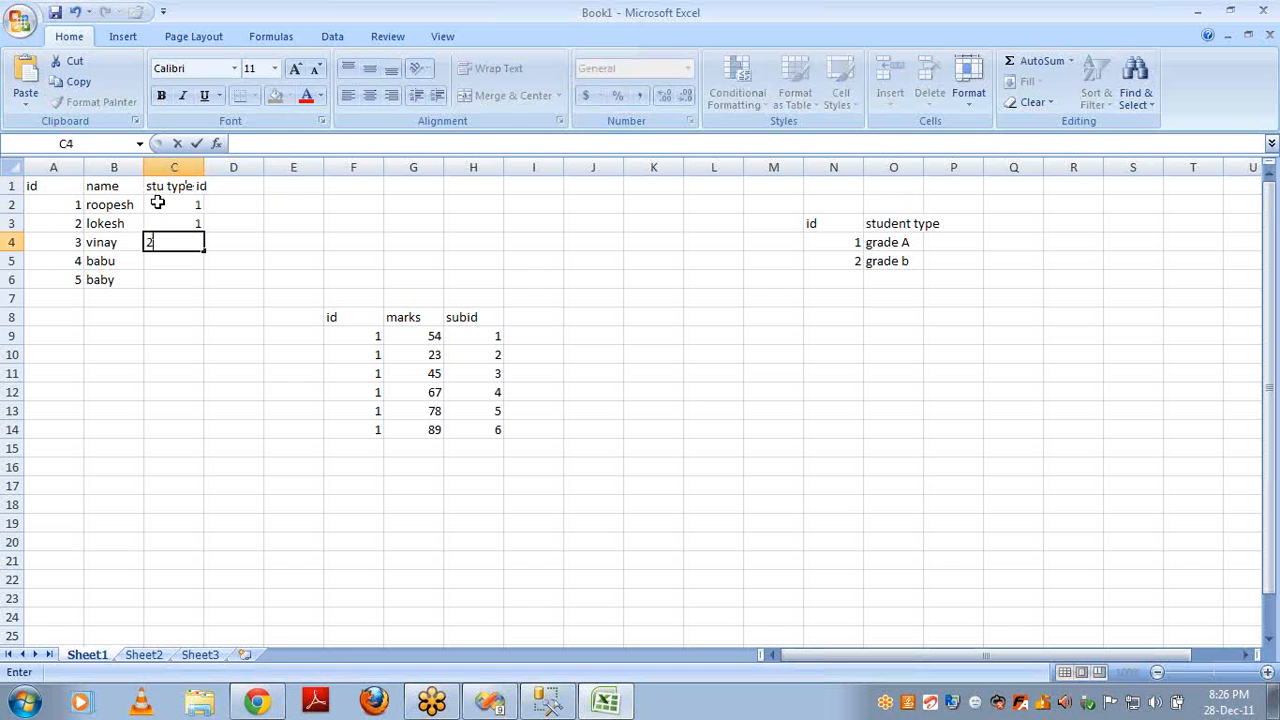
key(Return)
text(2)
key(Return)
text(2)
key(Return)
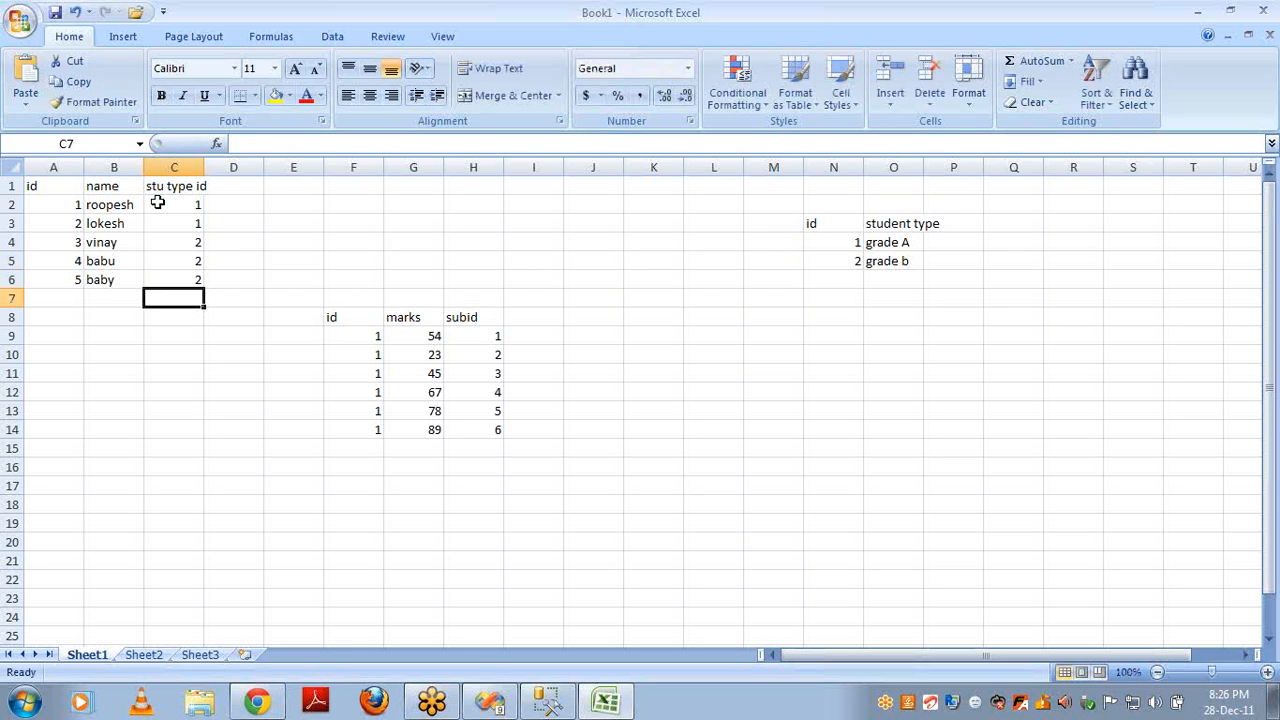
- Compare the marks table, the student type entries and the stu type id column of the name table
click(486, 353)
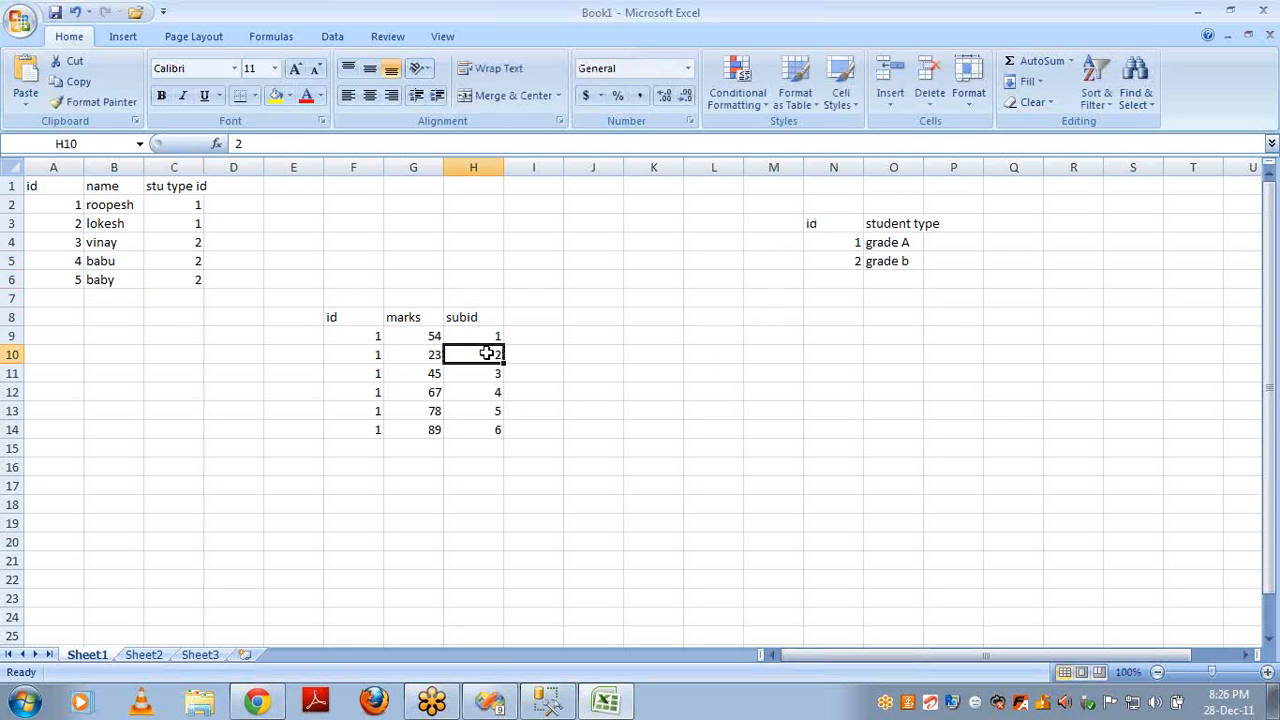
click(884, 238)
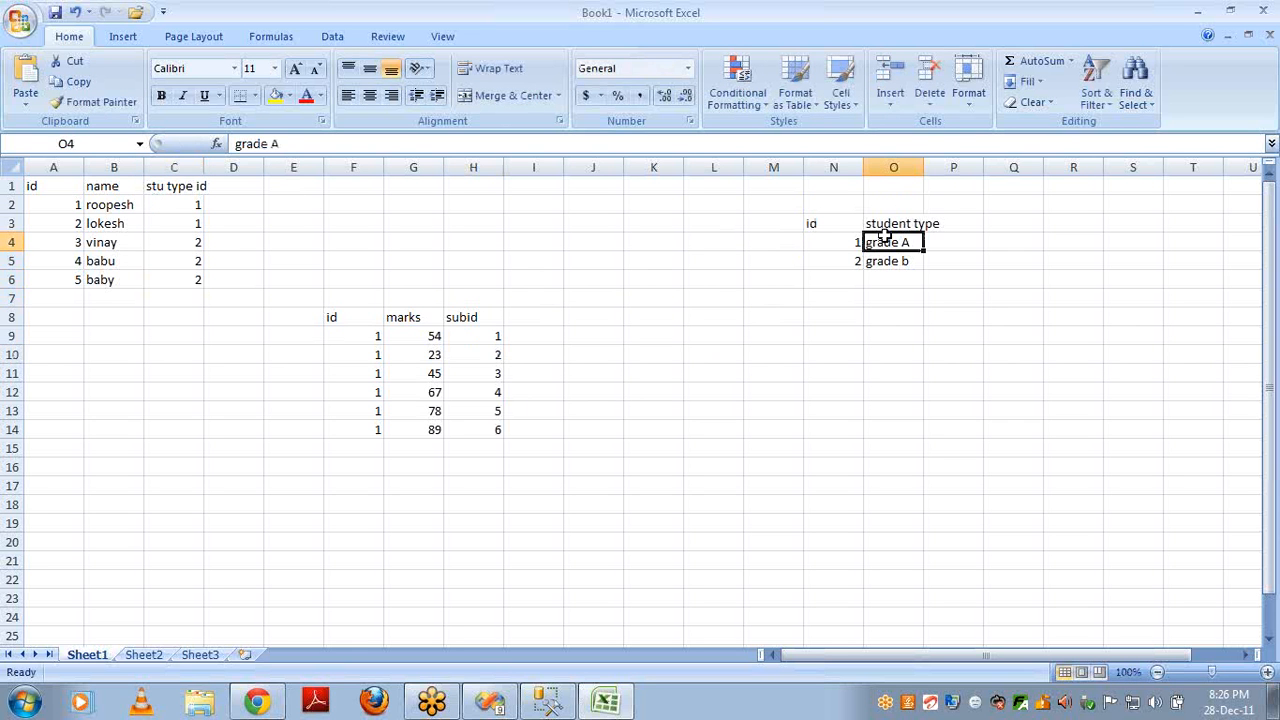
click(181, 218)
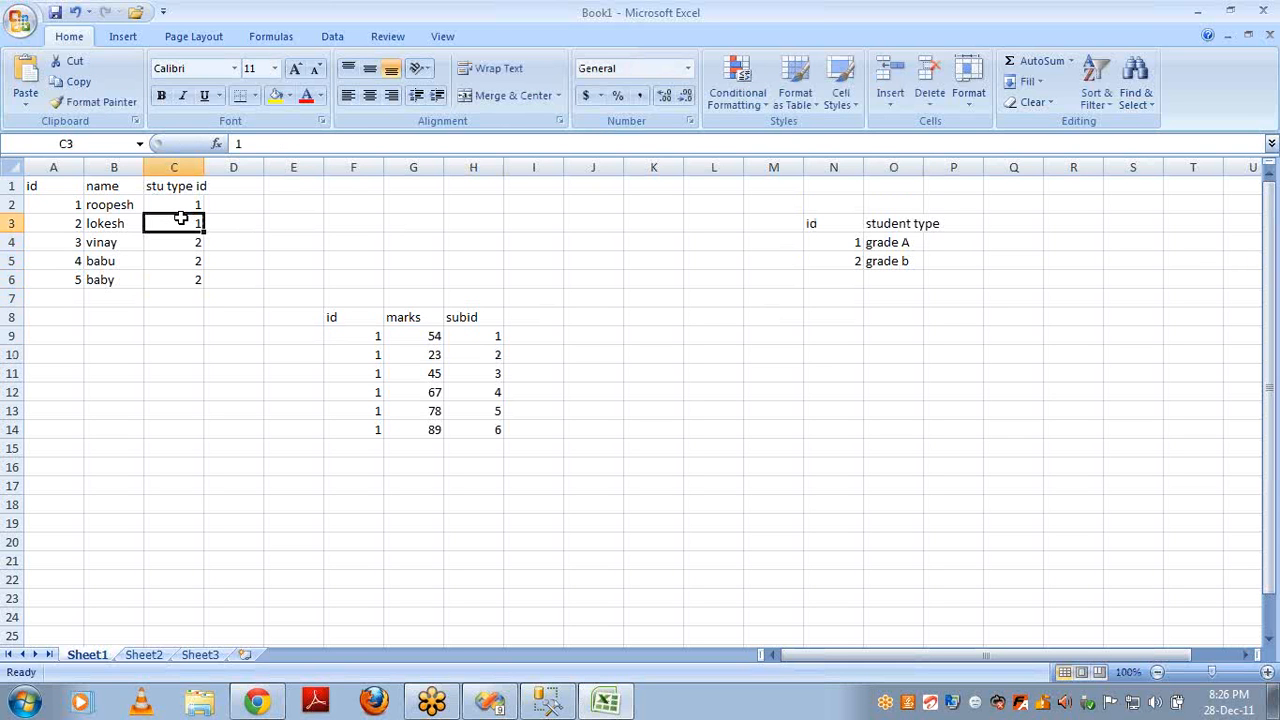
- Circle the marks table with the annotation pen, and draw links from it to the name table and from the student type table toward it
click(1274, 256)
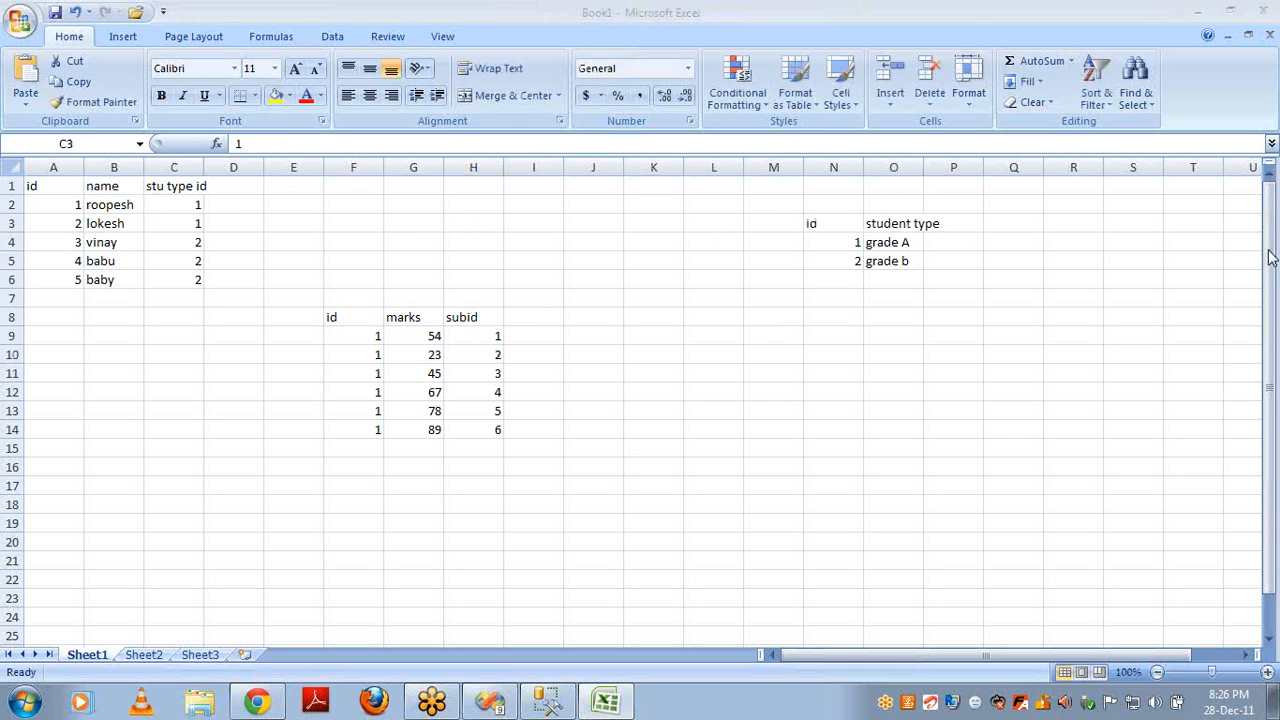
click(1153, 277)
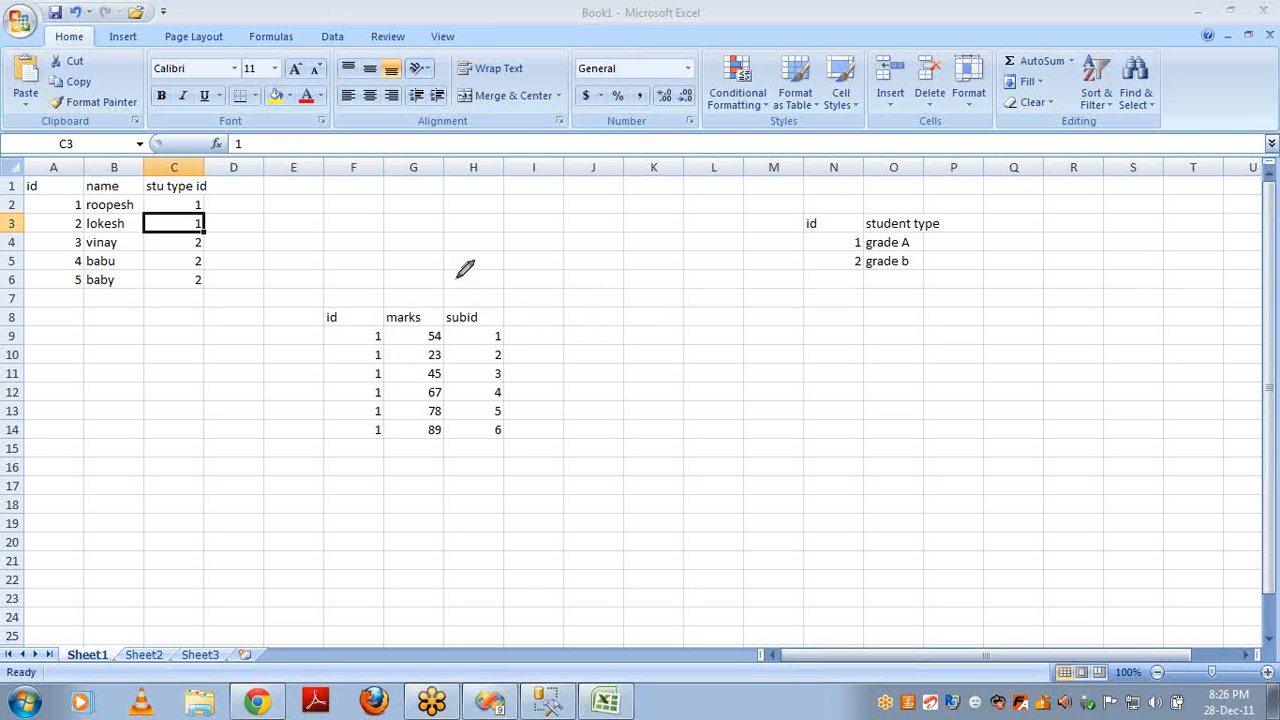
mouse_move(456, 279)
mouse_down()
mouse_move(443, 279)
mouse_move(423, 483)
mouse_move(517, 297)
mouse_move(383, 256)
mouse_up()
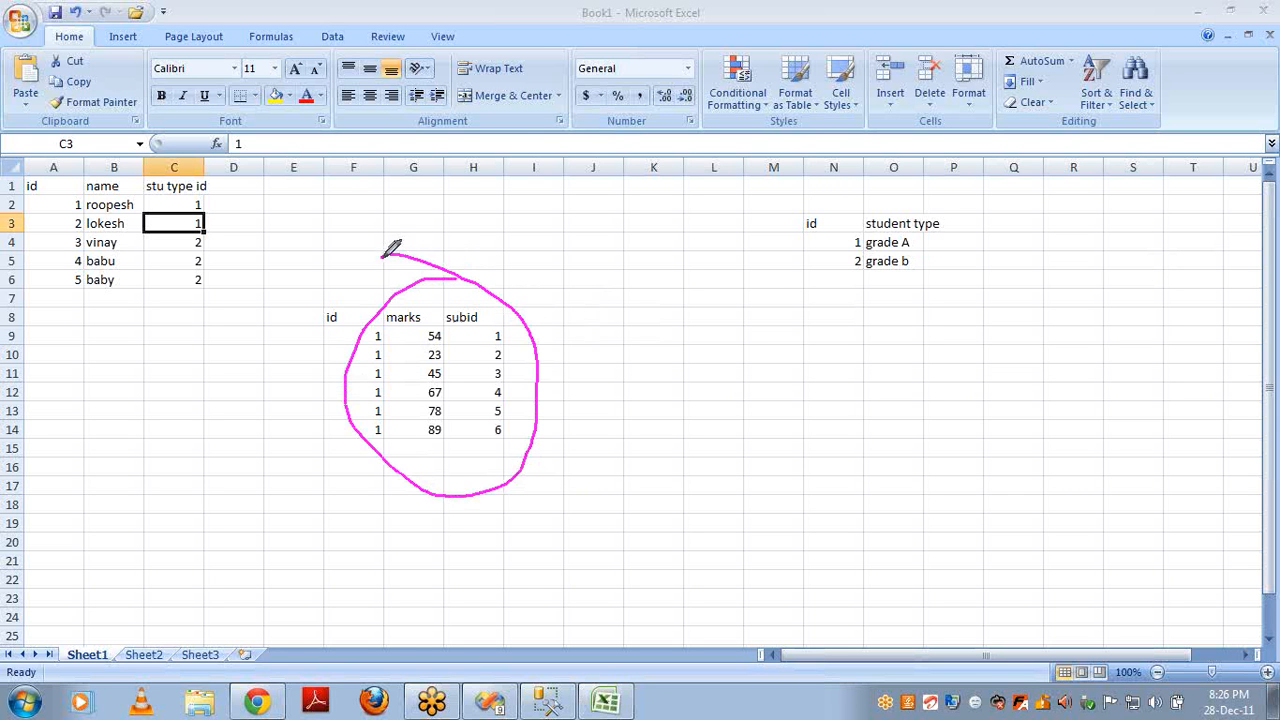
mouse_move(366, 326)
mouse_down()
mouse_move(243, 263)
mouse_move(242, 290)
mouse_move(243, 262)
mouse_move(256, 264)
mouse_up()
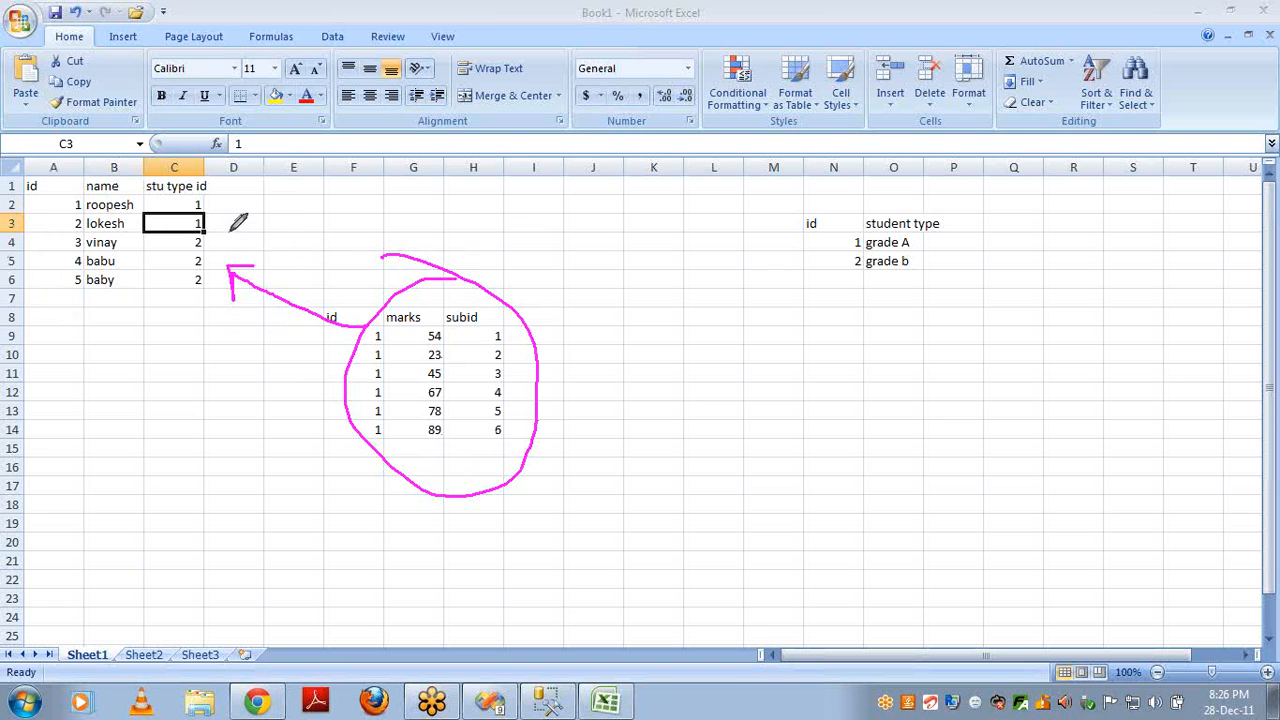
mouse_move(815, 281)
mouse_down()
mouse_move(577, 405)
mouse_move(606, 424)
mouse_up()
mouse_move(788, 251)
mouse_down()
mouse_move(563, 258)
mouse_move(330, 224)
mouse_move(200, 246)
mouse_move(240, 252)
mouse_move(333, 347)
mouse_move(326, 338)
mouse_up()
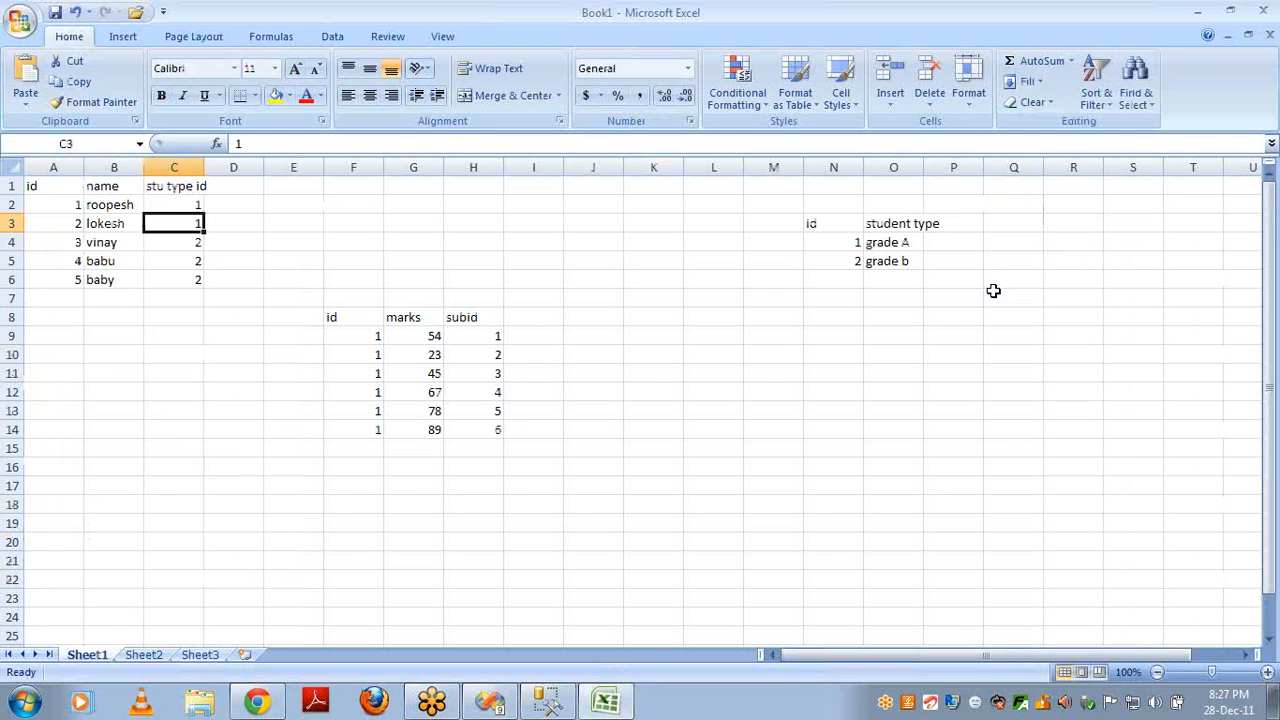
- Clear the name table in cells A1 to C6 and all remaining contents of Sheet1
key(ctrl+z)
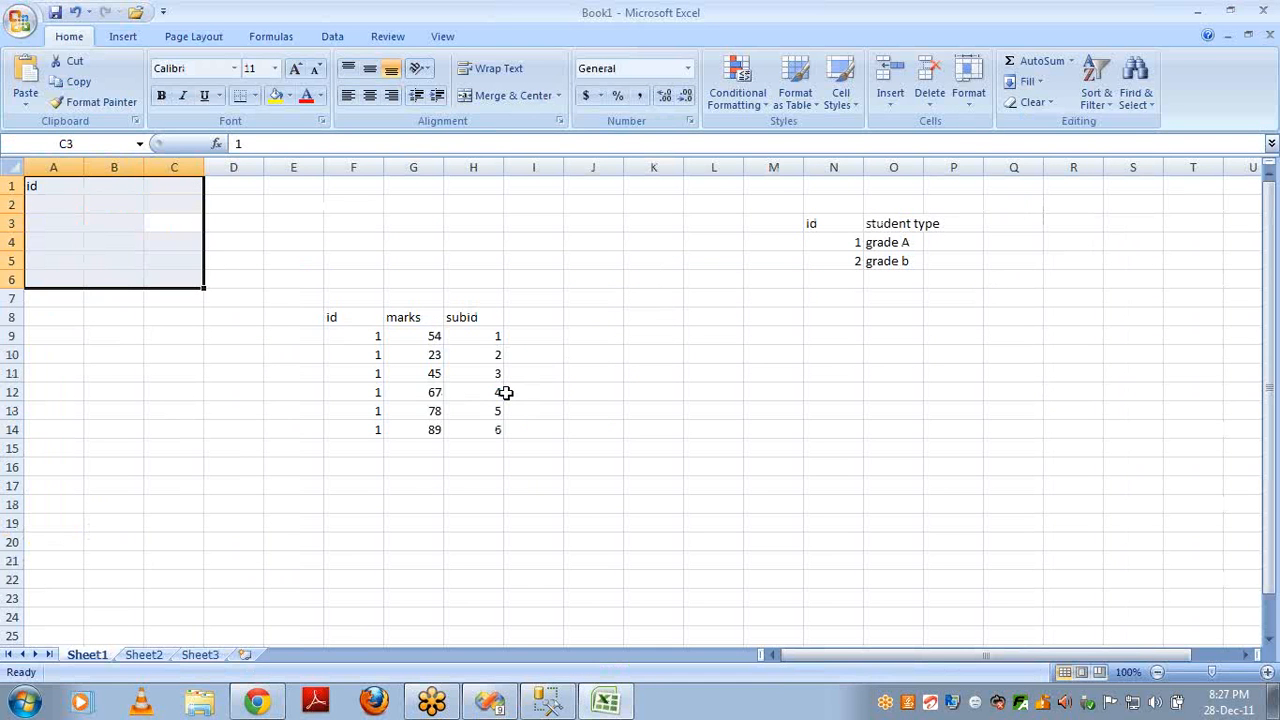
key(Left)
key(Left)
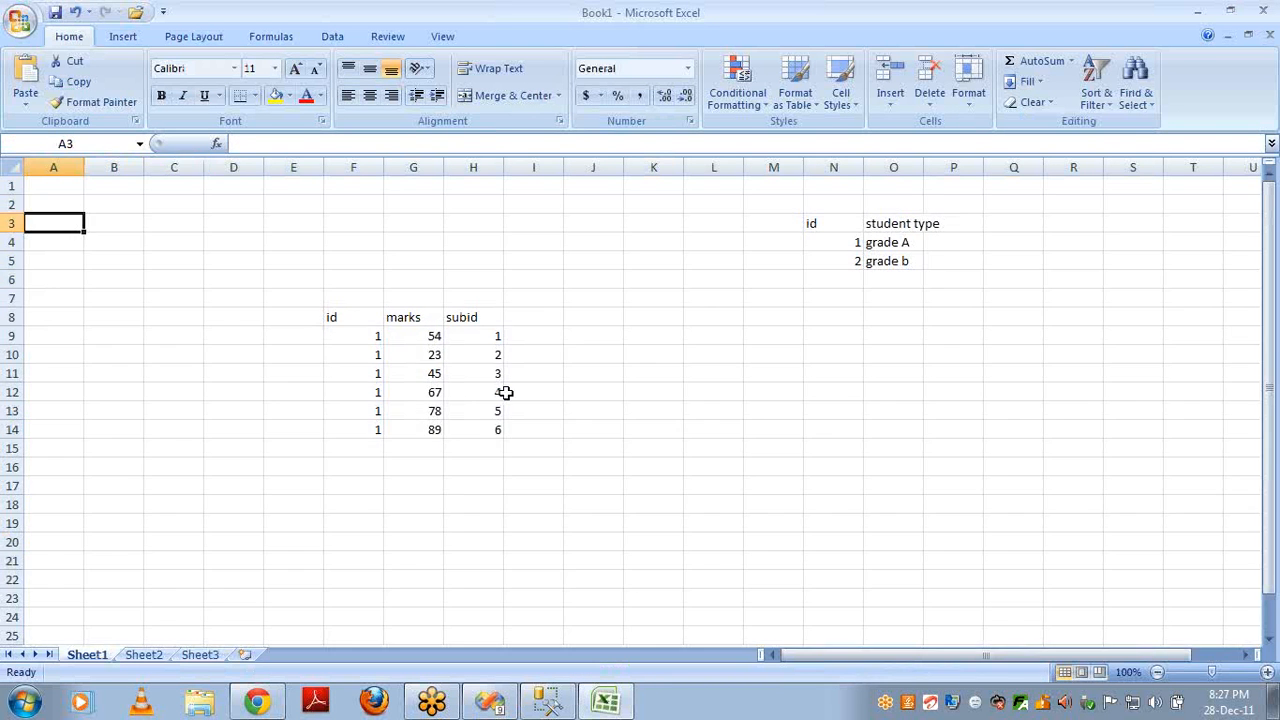
key(ctrl+z)
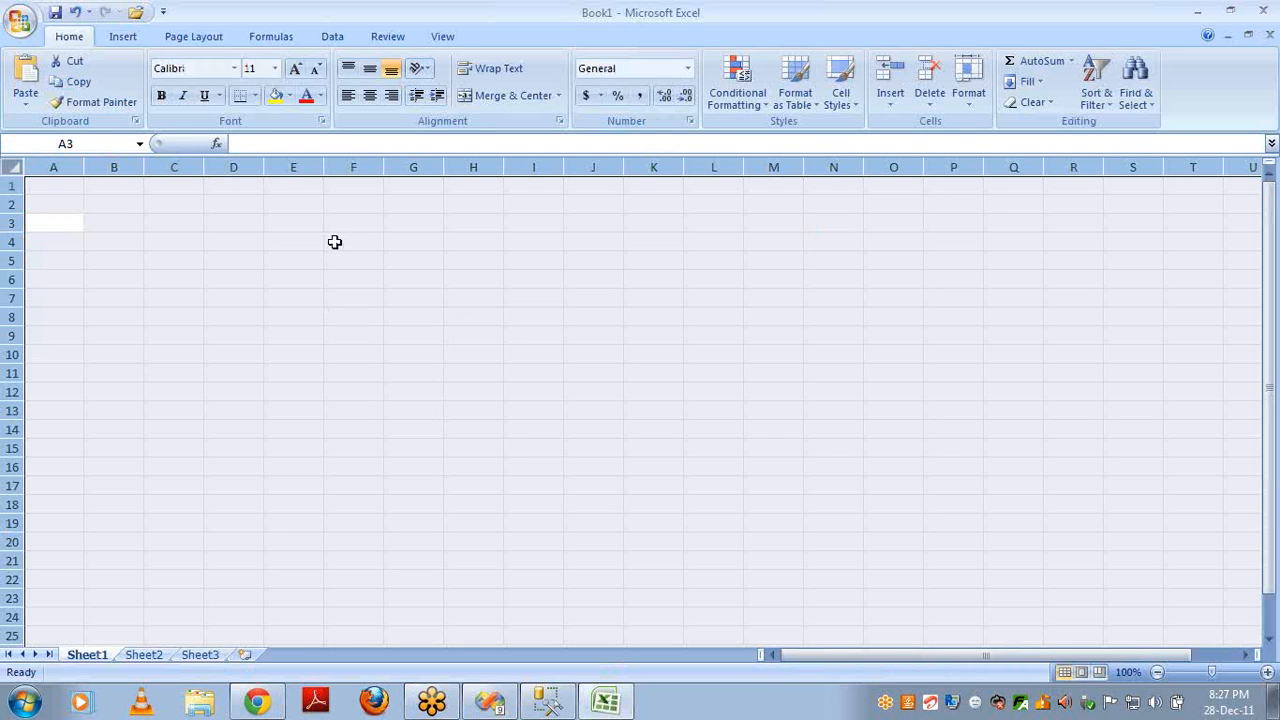
- Start a new table in cells F4 and G4 with the headers auth id and auth name
click(333, 242)
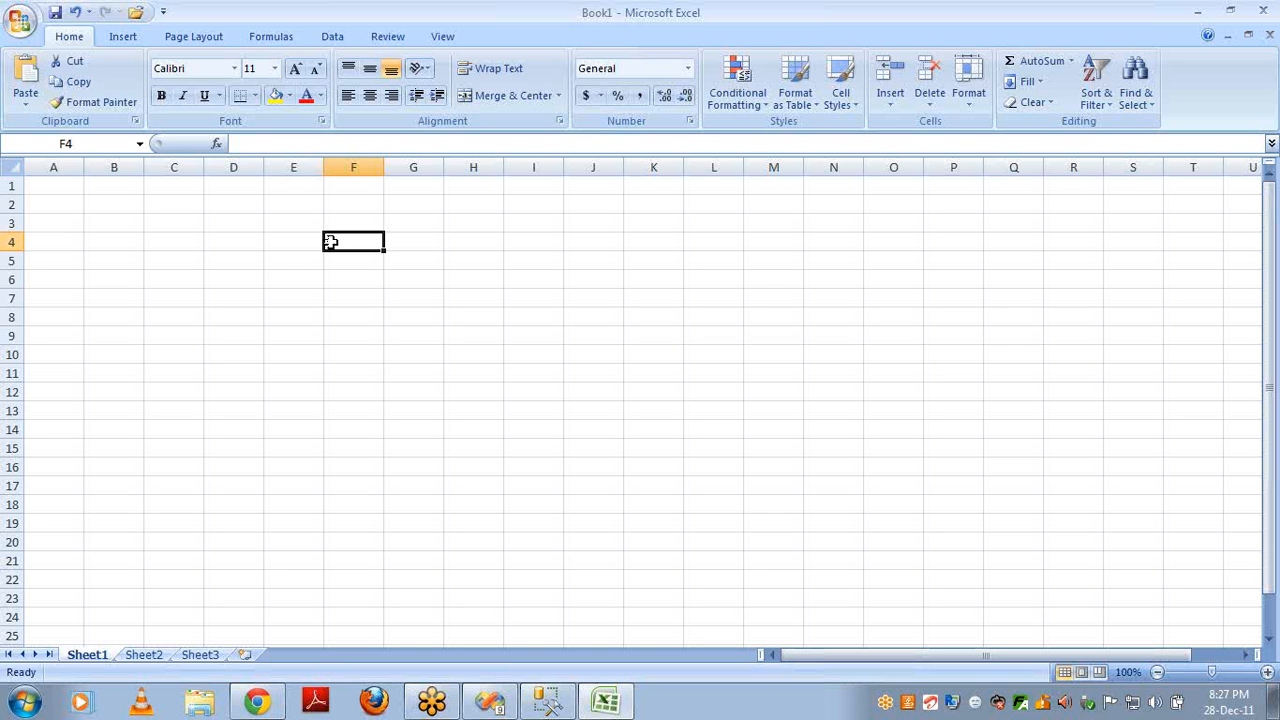
text(auth id)
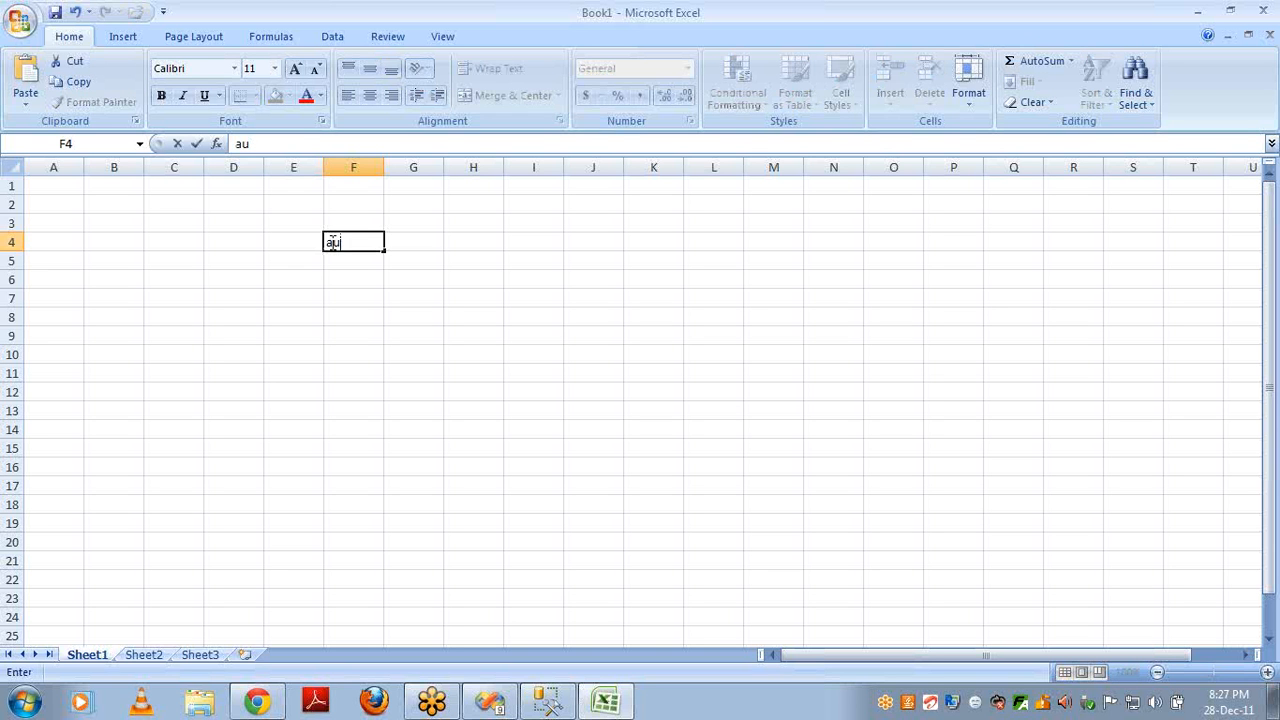
key(Tab)
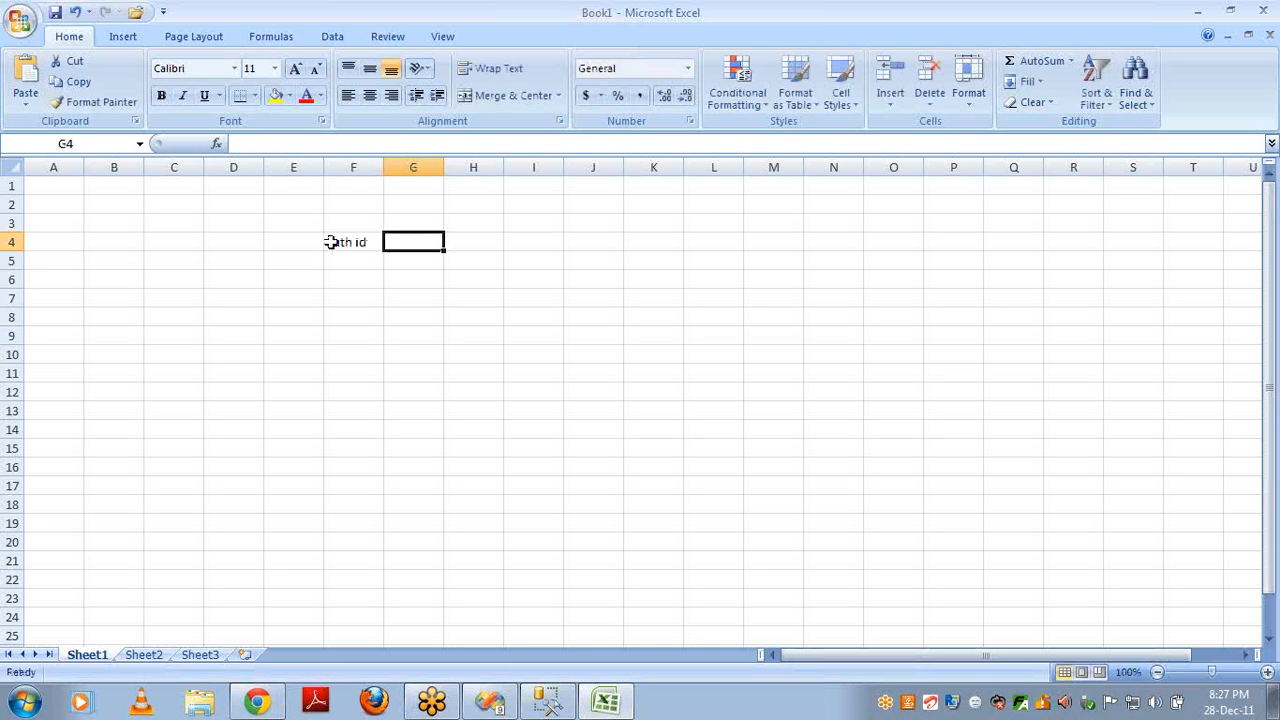
text(auth name)
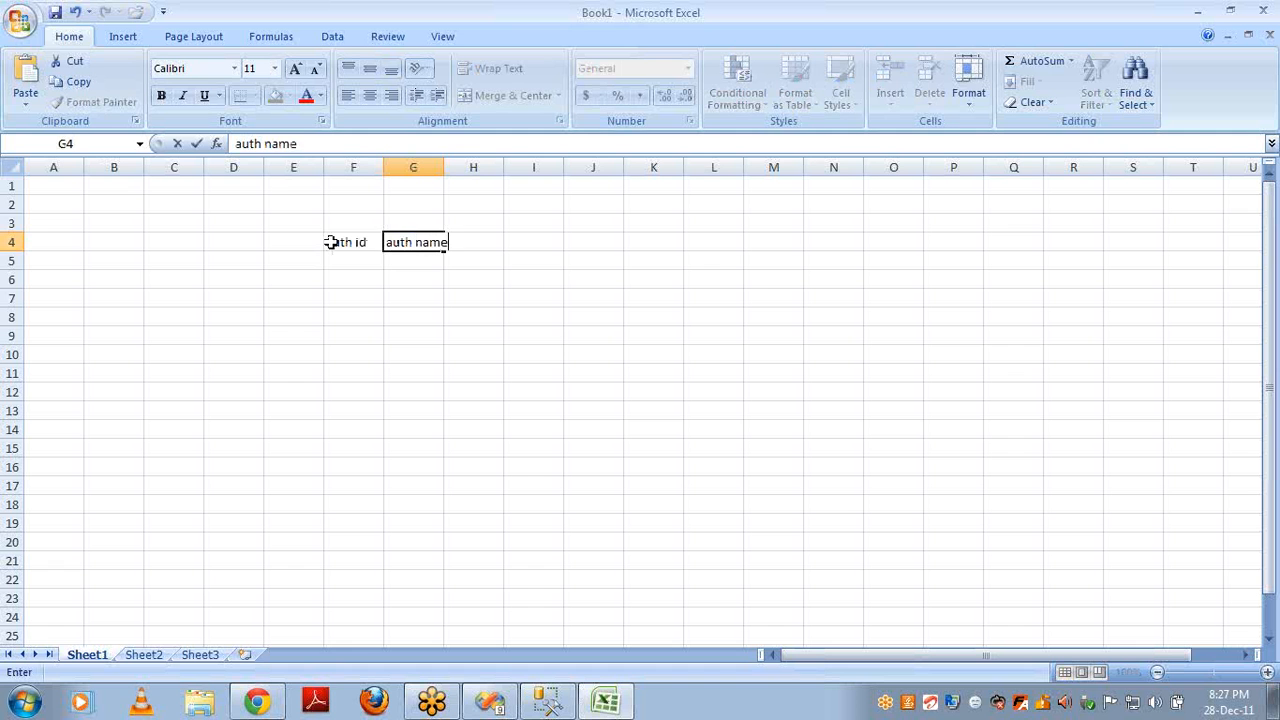
key(Return)
- Number the auth id column from 1 to 3 in cells F5 to F7
text(1)
key(Return)
text(2)
key(Return)
text(3)
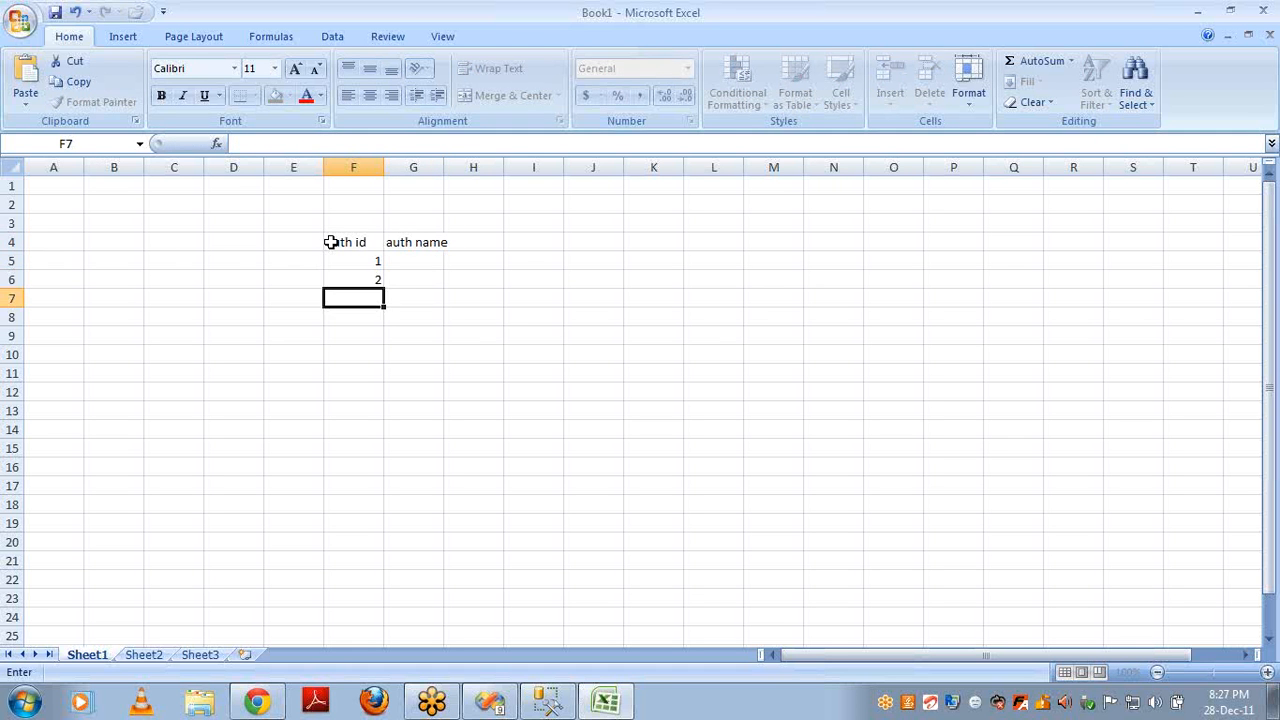
key(Return)
- Fill the auth name column with name1, name2 and name3 in cells G5 to G7
key(Up)
key(Up)
key(Up)
key(Right)
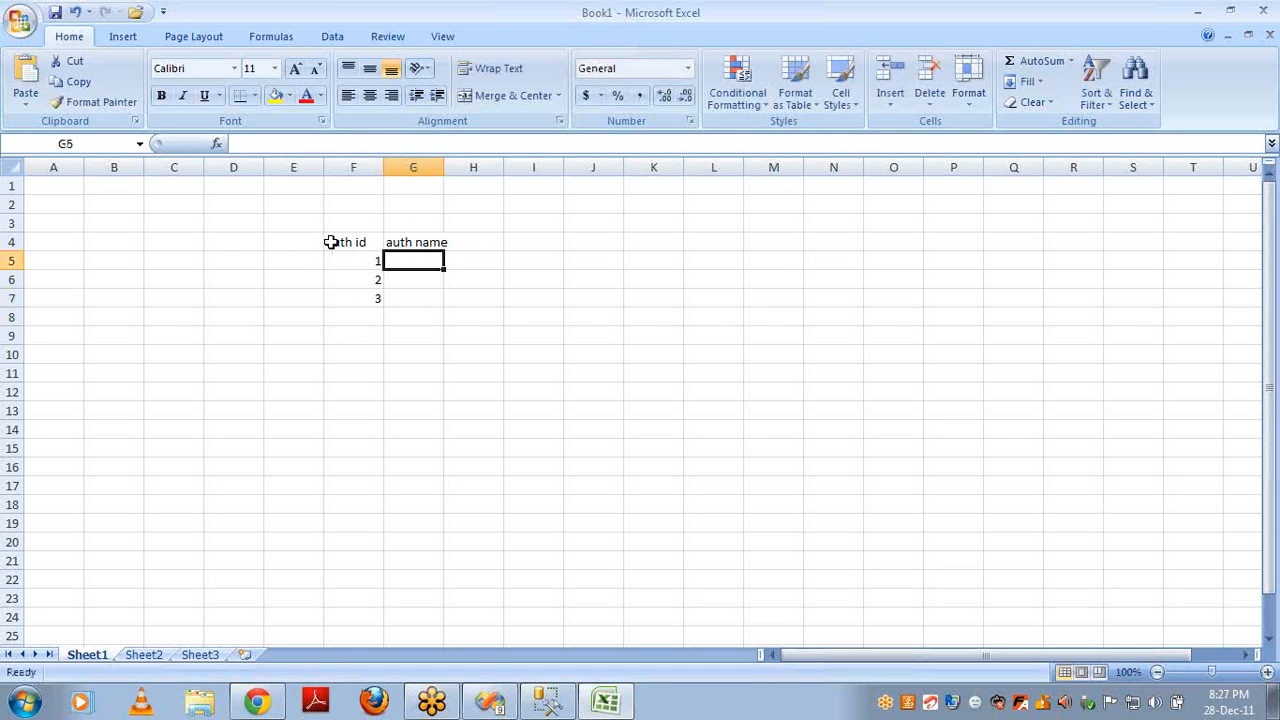
text(name1)
key(Return)
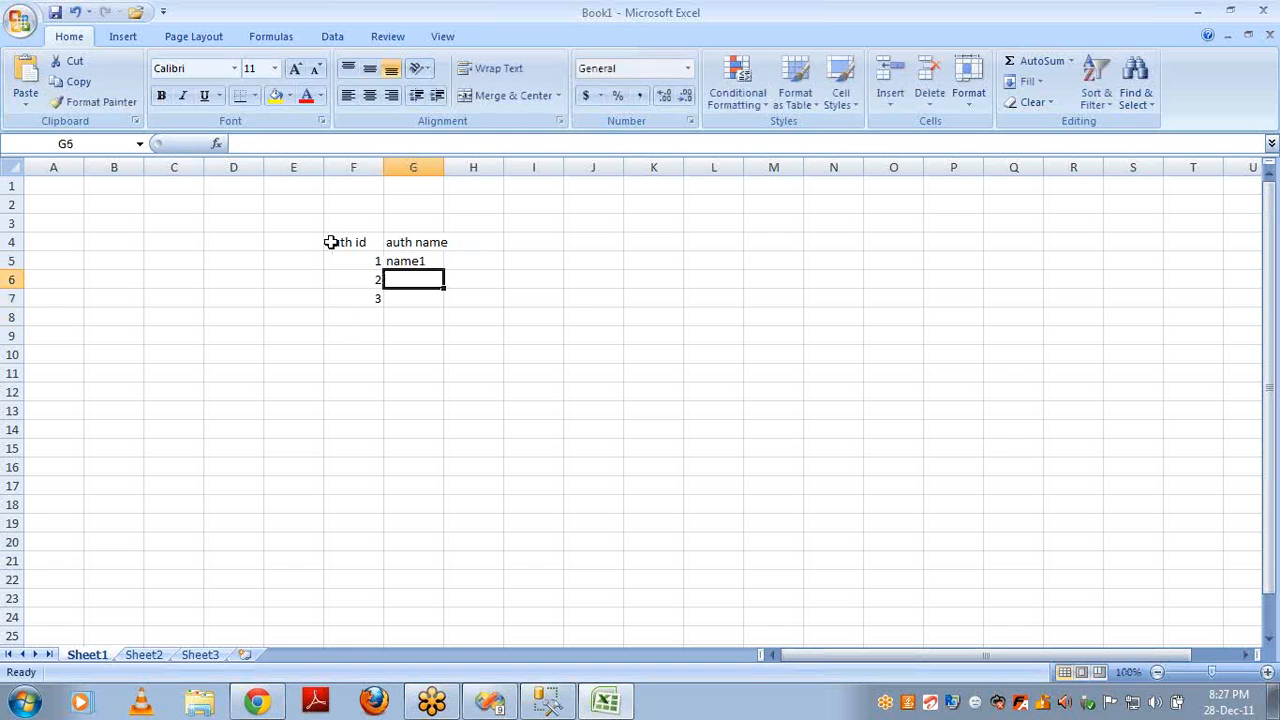
text(name2)
key(Return)
text(name3)
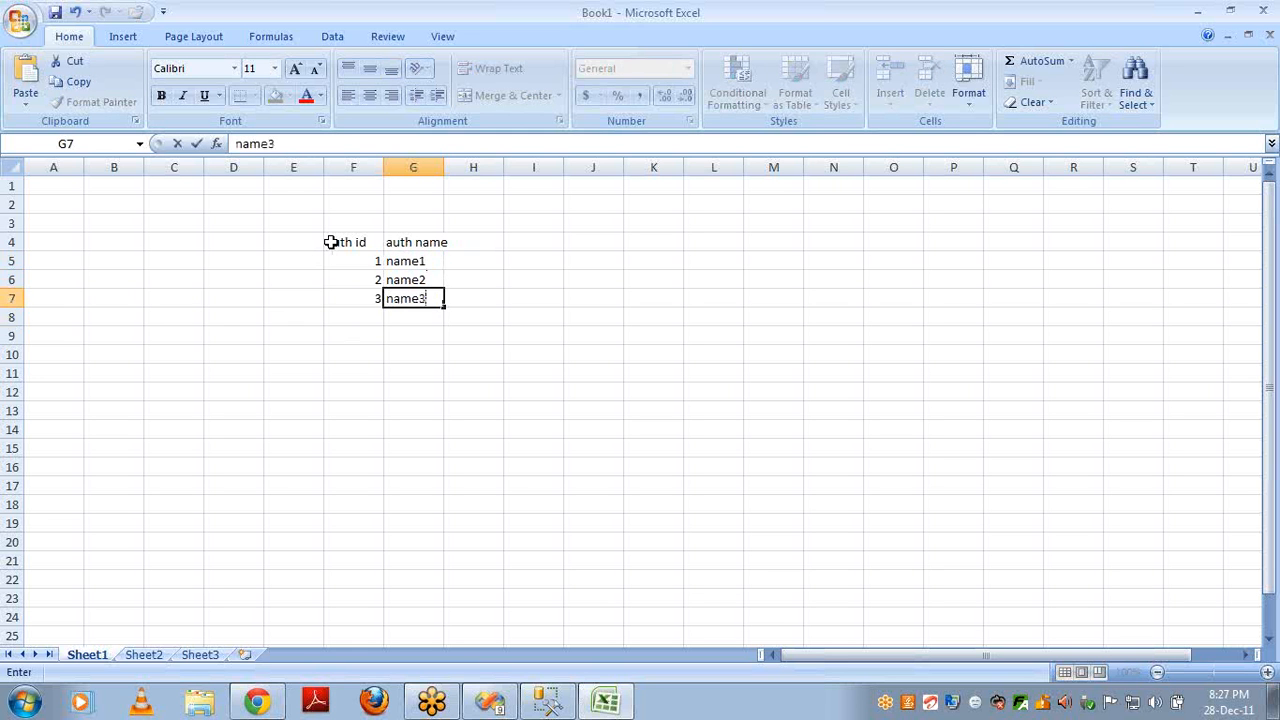
key(Return)
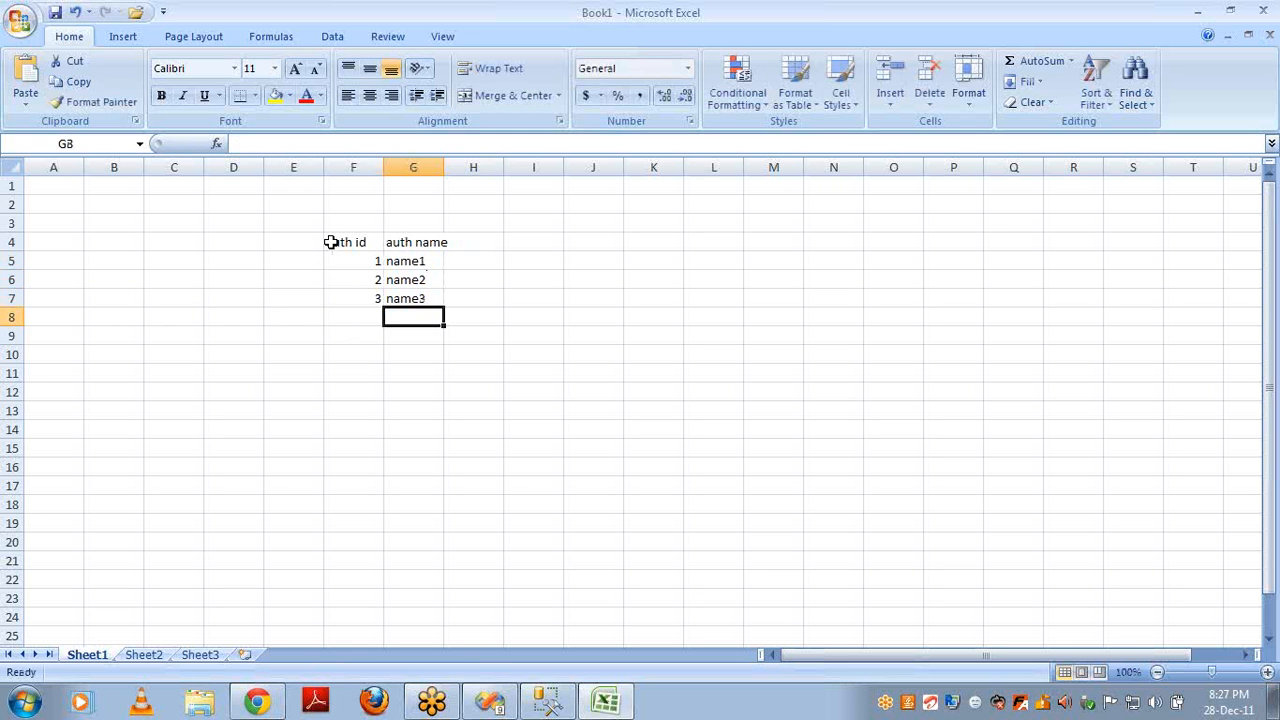
- Start a second table in cells F11 and G11 with the headers book id and book name
key(Down)
key(Down)
key(Down)
key(Left)
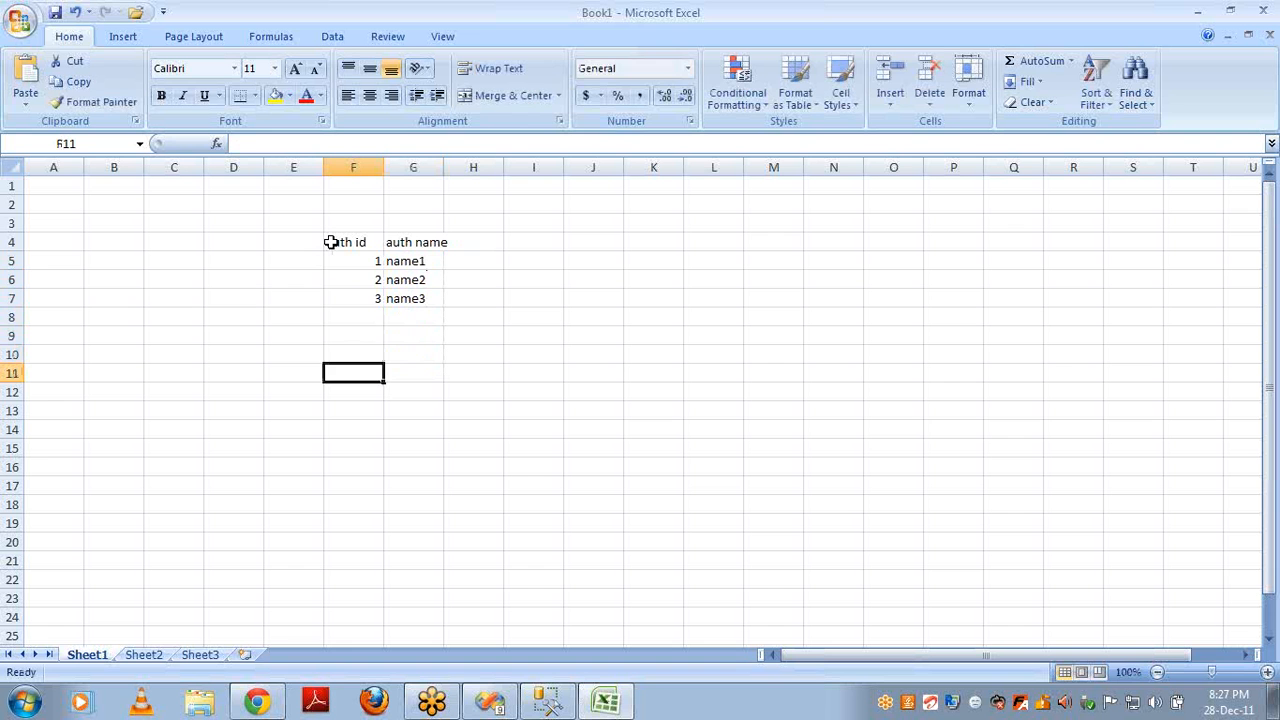
text(book i)
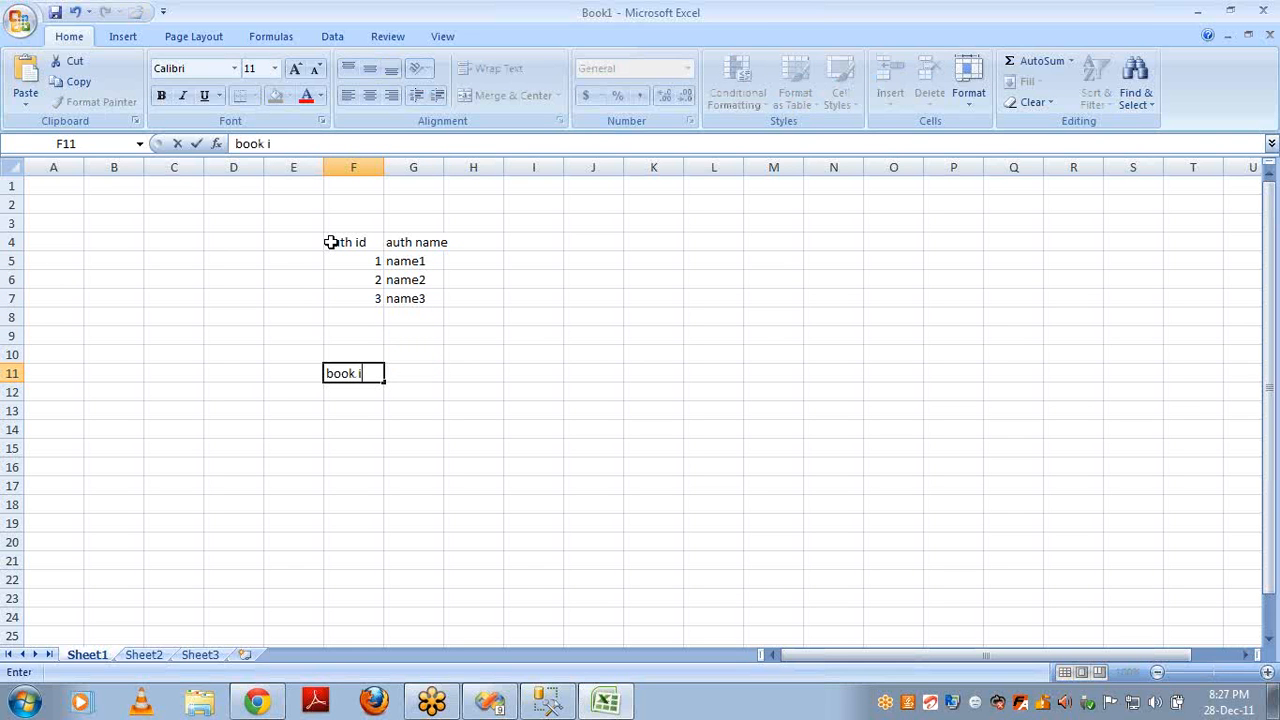
text(d)
key(Right)
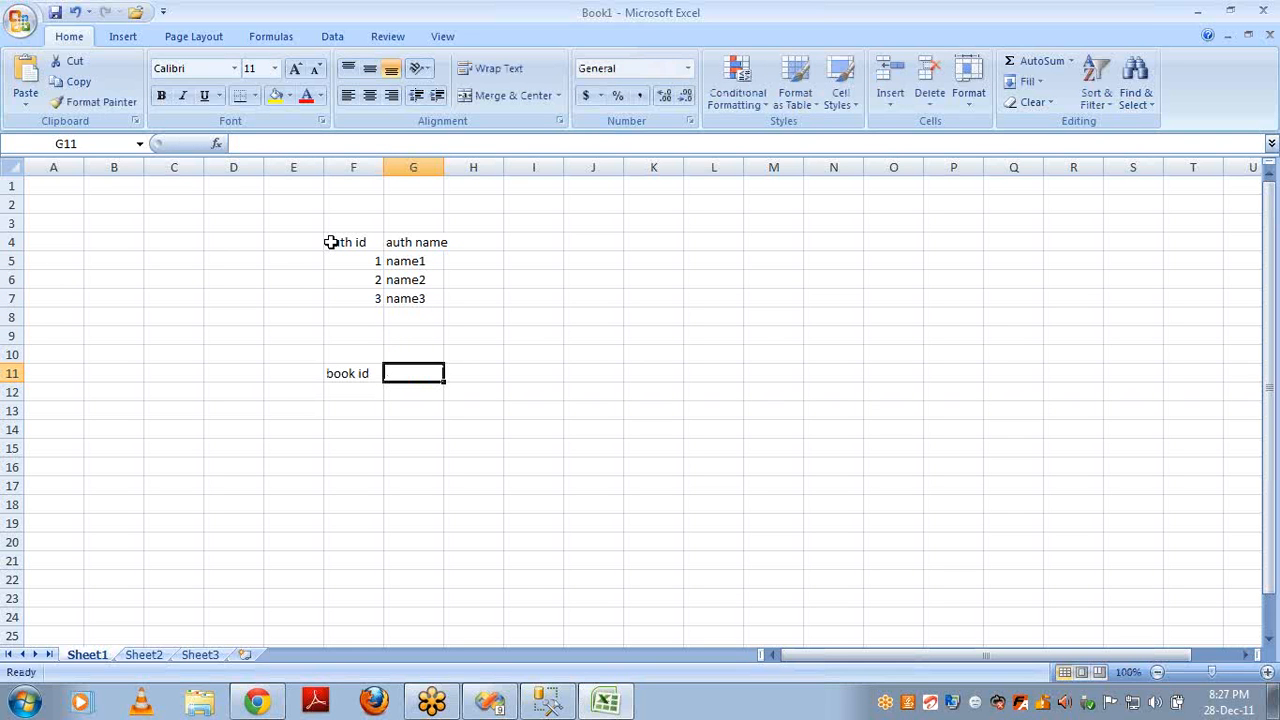
text(book name)
key(Return)
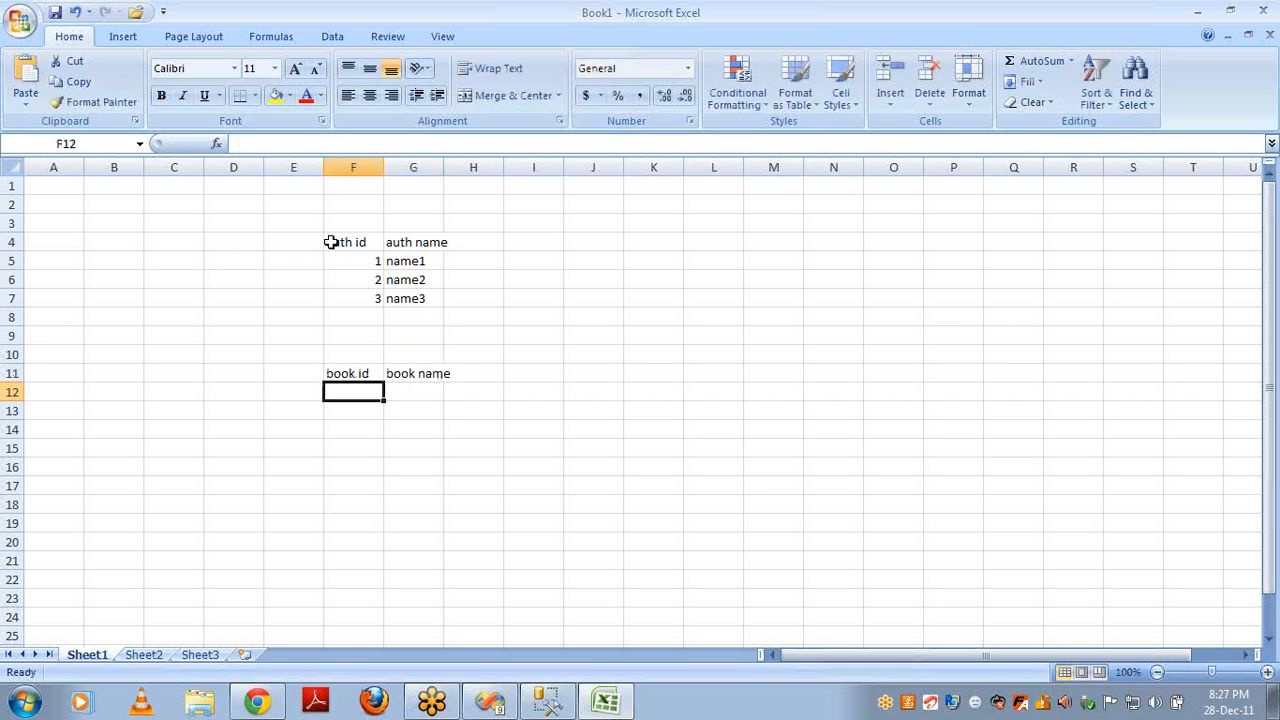
- Number the book id column from 1 to 3 in cells F12 to F14
text(1)
key(Return)
text(2)
key(Return)
text(2)
key(Return)
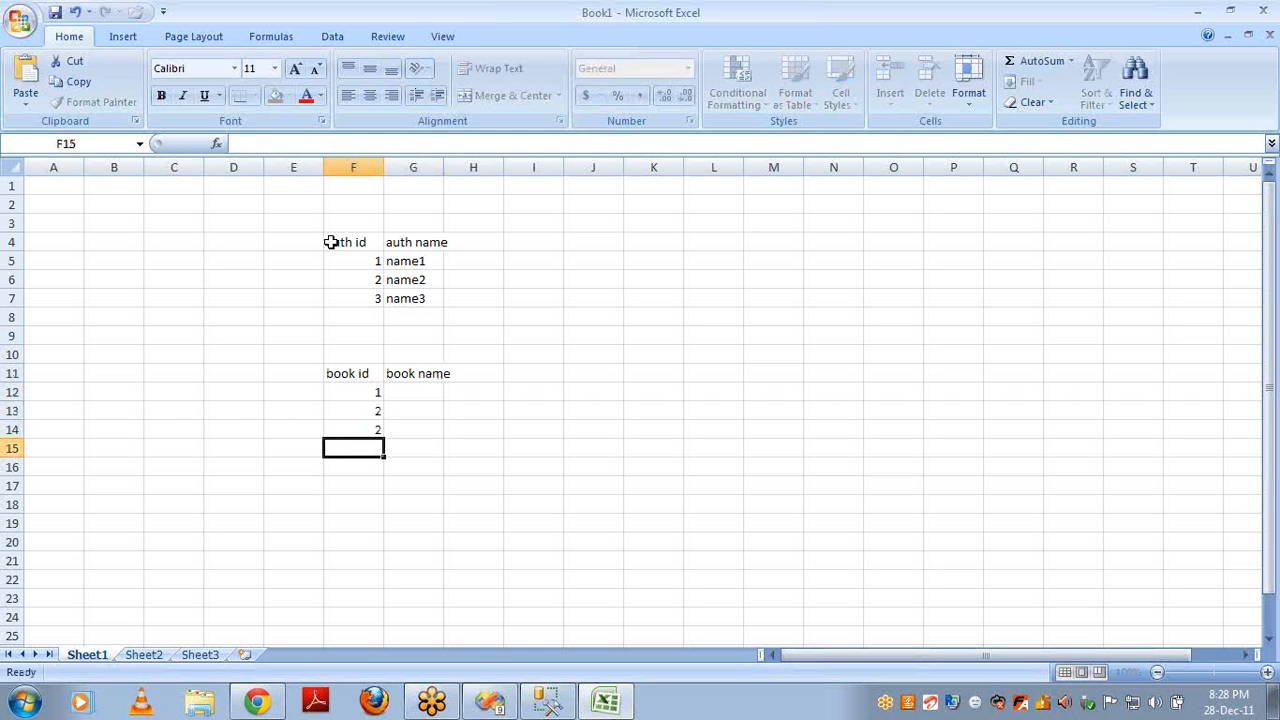
key(Up)
key(Up)
key(Down)
text(3)
key(Up)
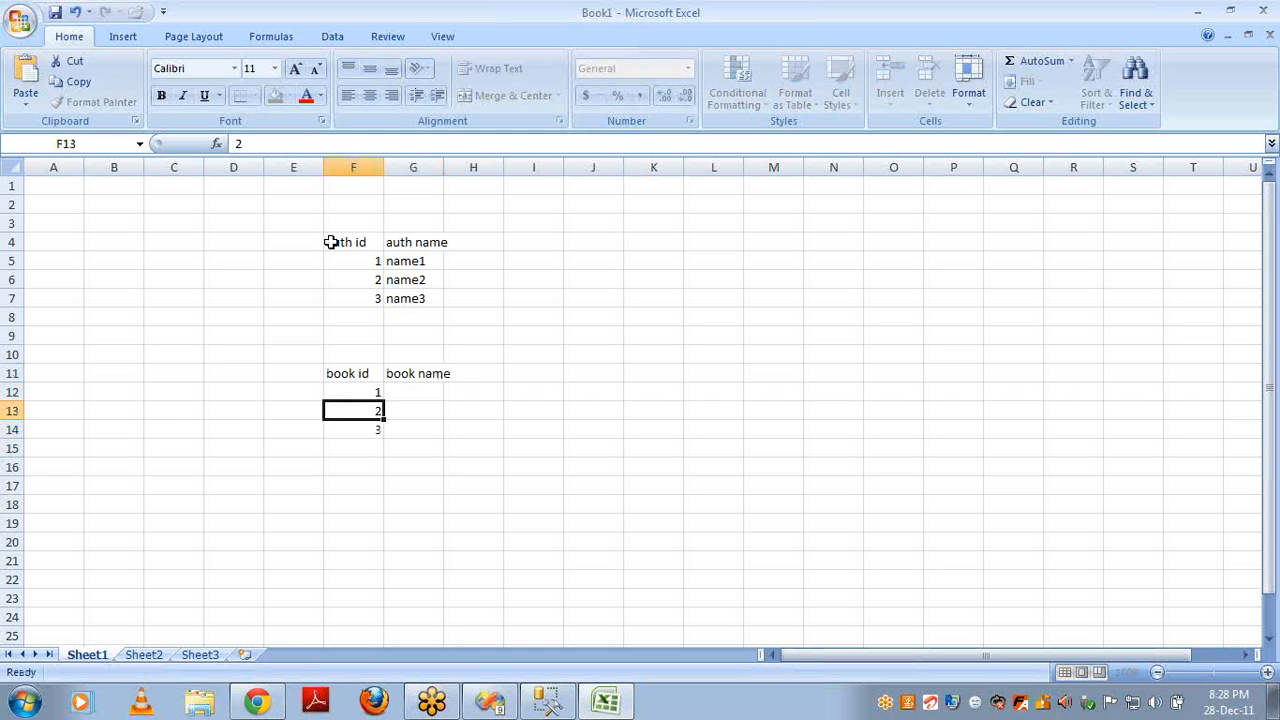
- Fill the book name column with c, c++ and java in cells G12 to G14
key(Up)
key(Right)
text(c)
key(Return)
text(c++)
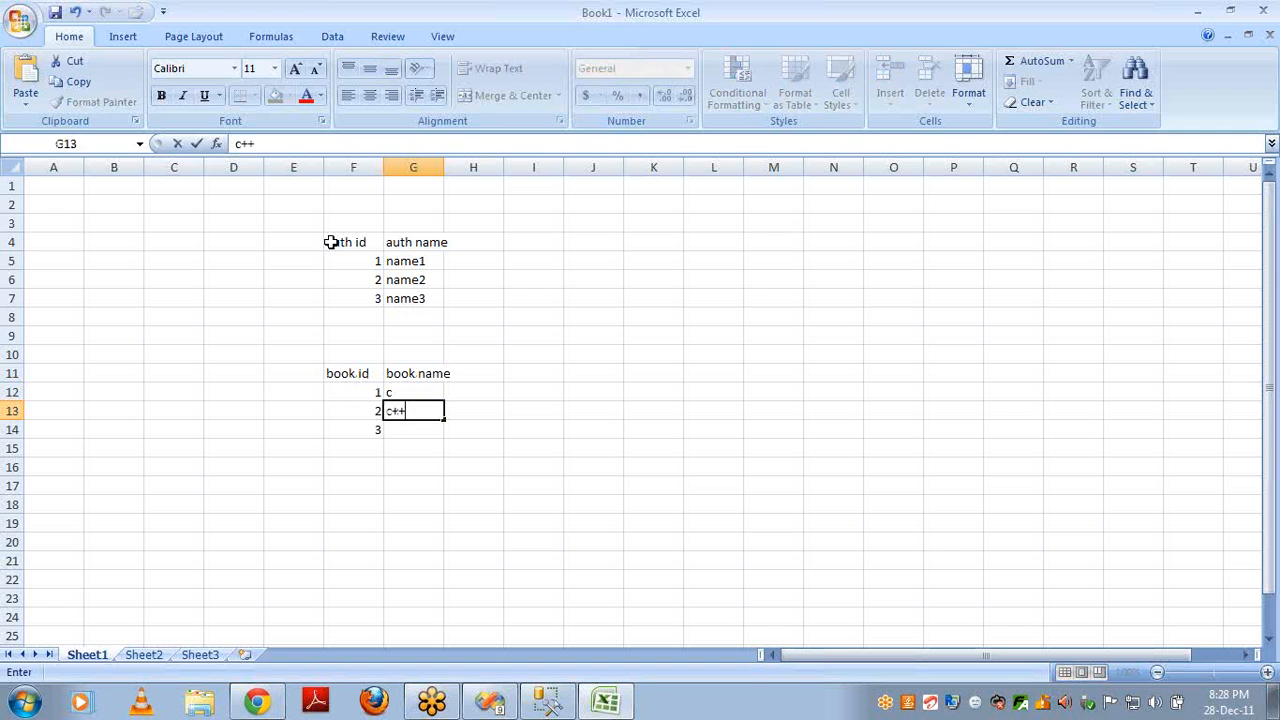
key(Return)
text(java)
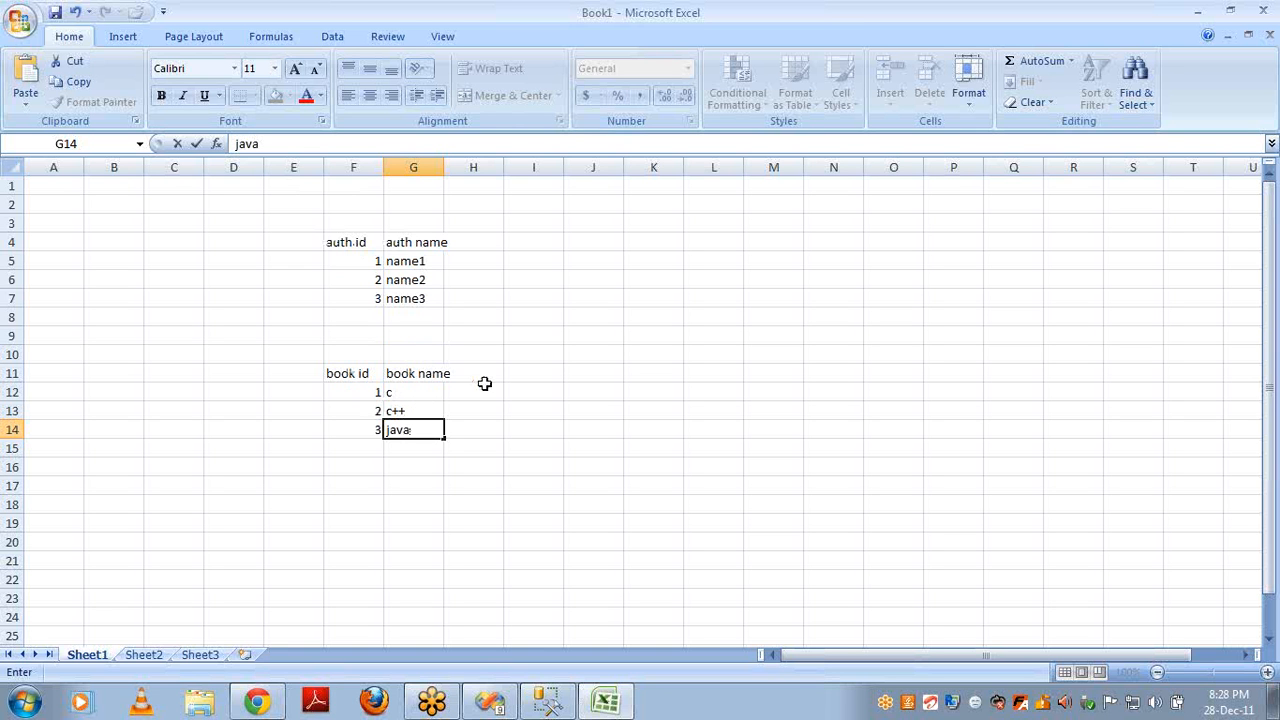
click(583, 243)
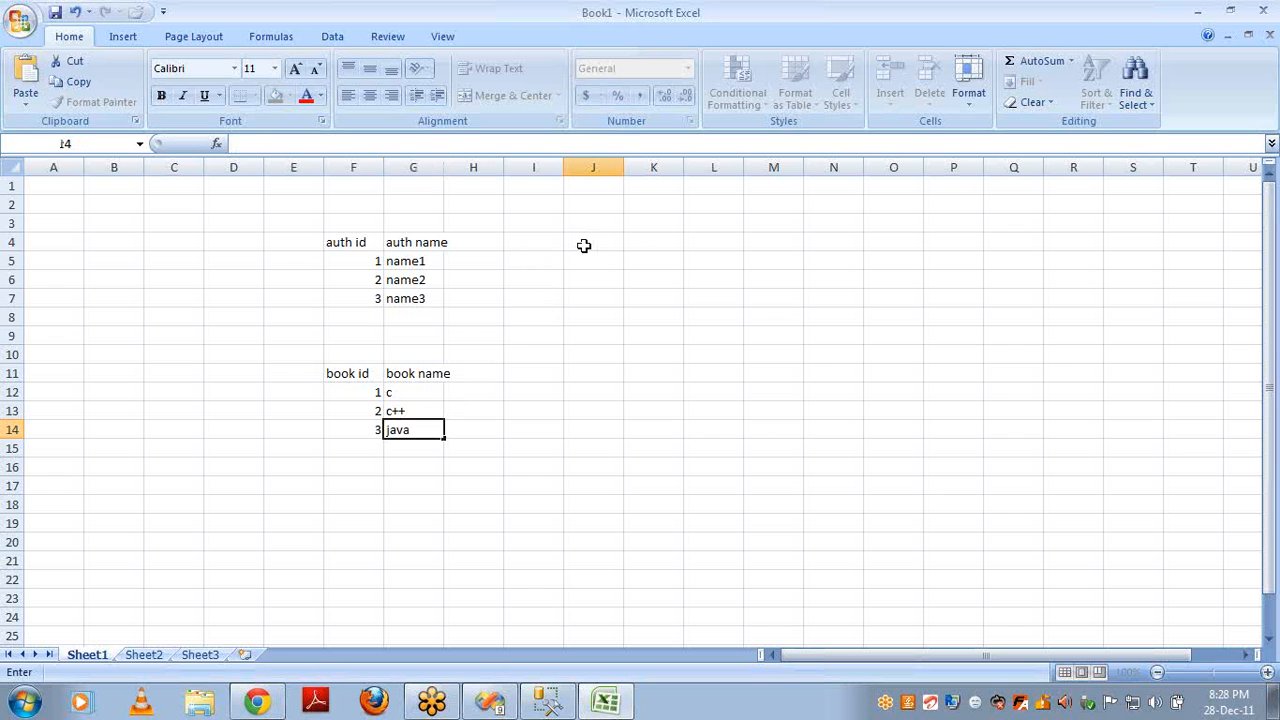
- Start a linking table in cells J5 and K5 with the headers auth id and bookid
click(397, 258)
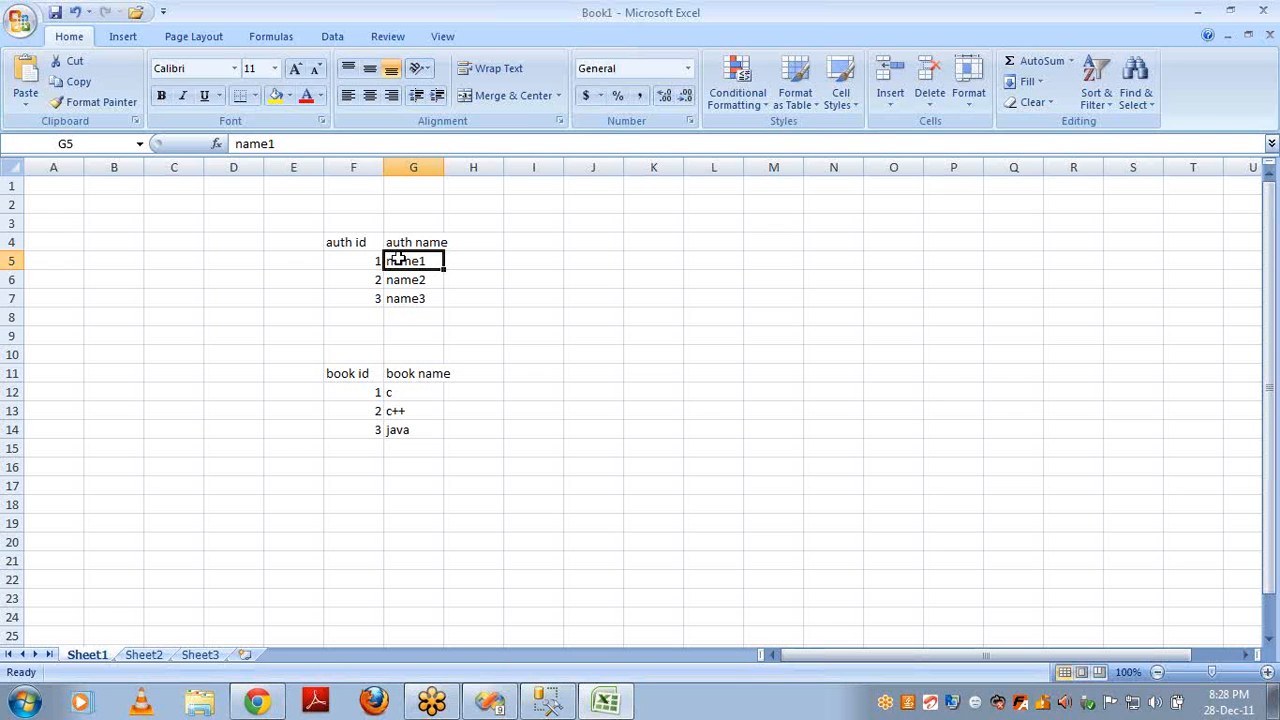
click(603, 268)
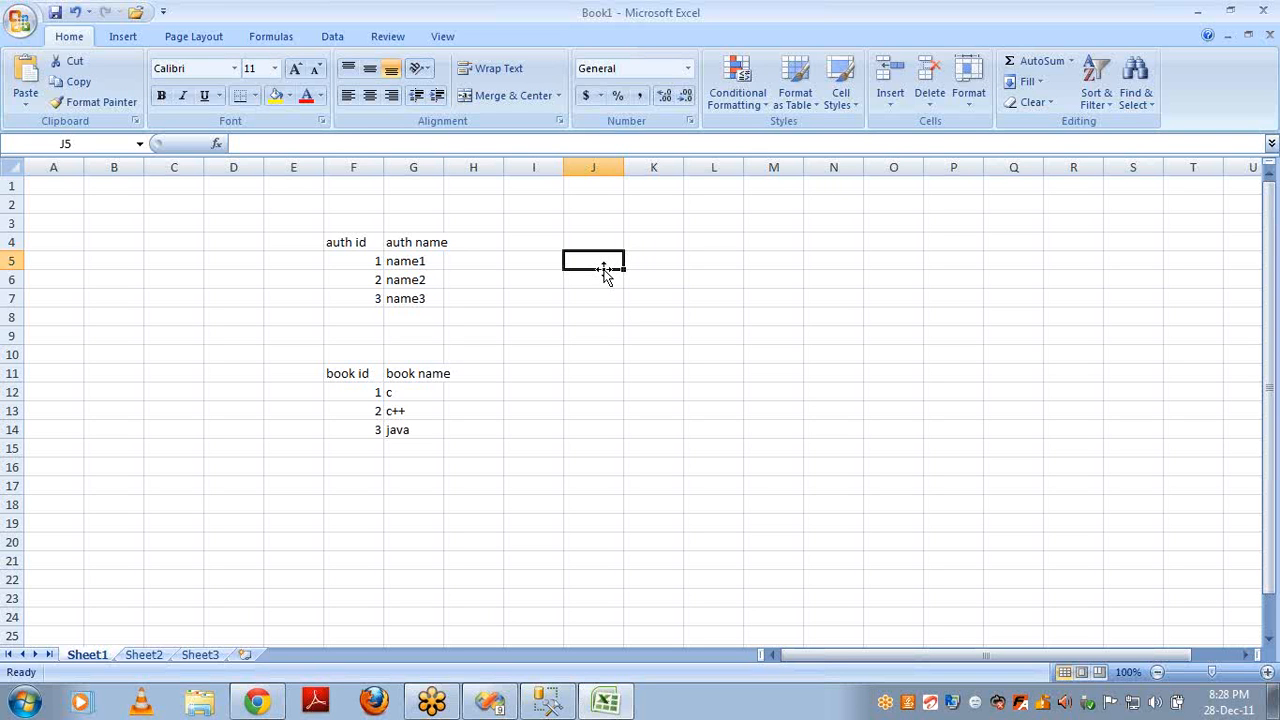
text(auth id)
key(Tab)
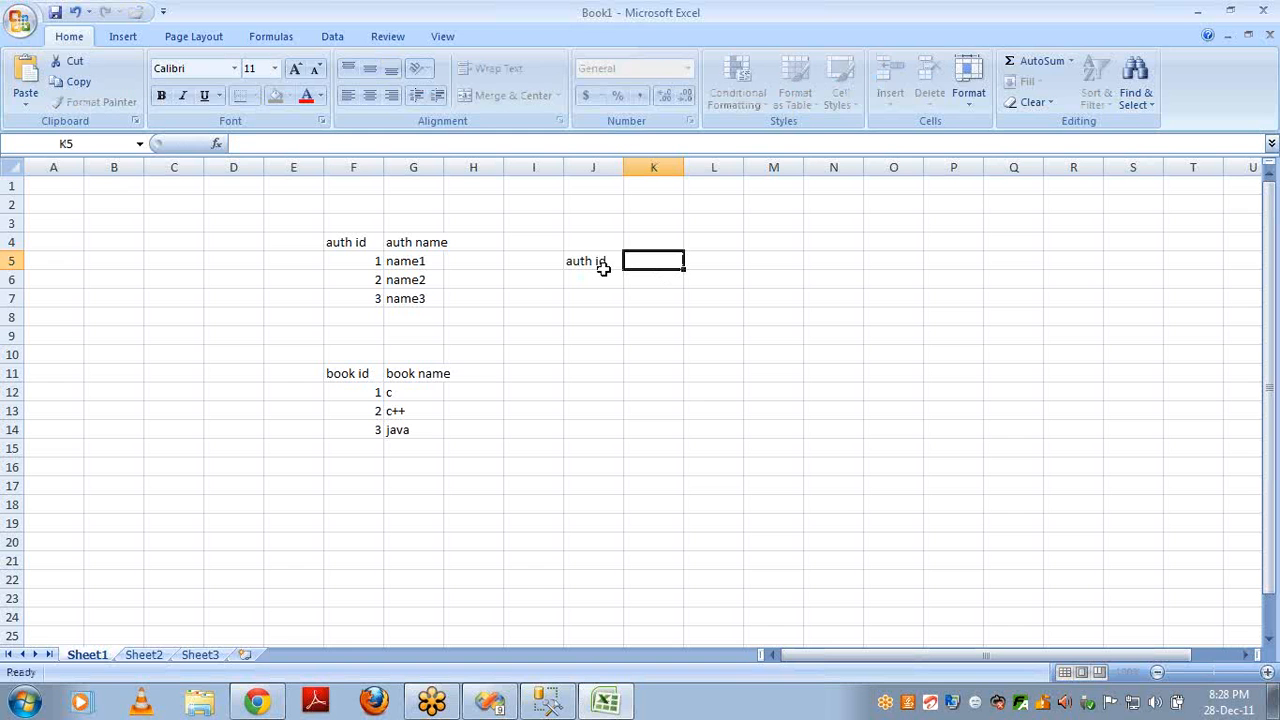
text(bookid)
key(Return)
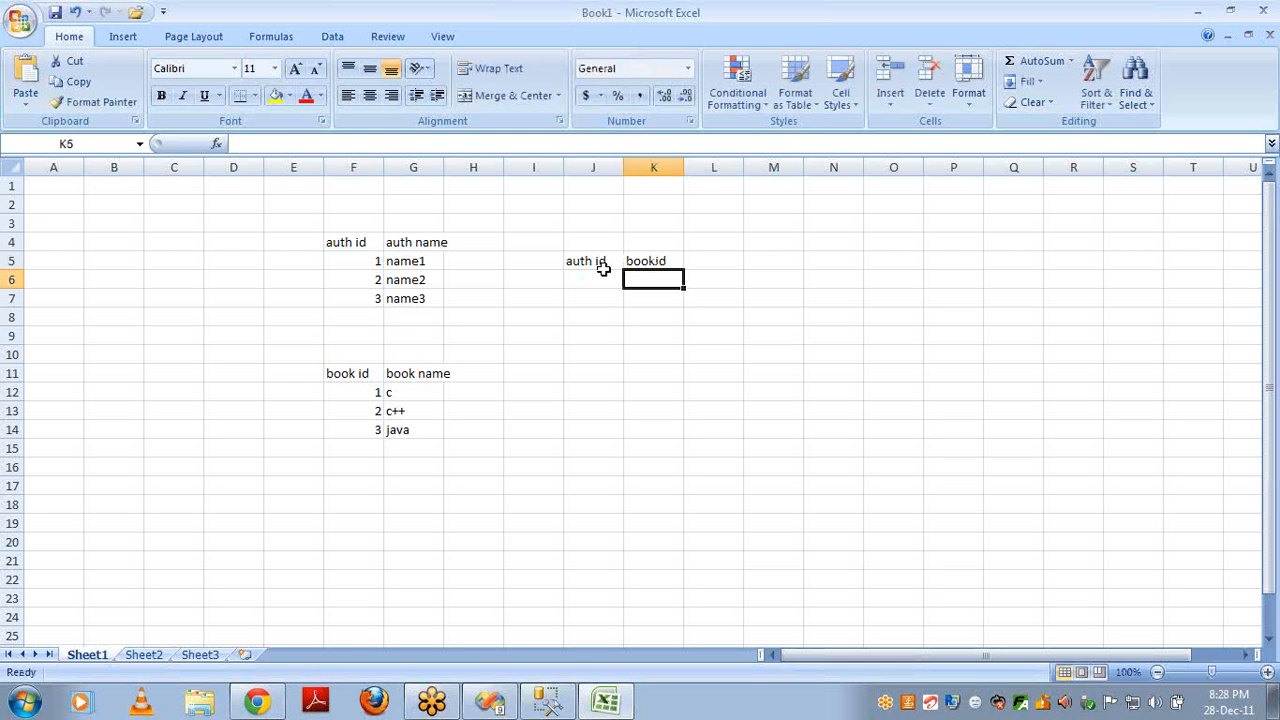
- Link author 1 to books 1 and 2 in rows 6 and 7 of the auth id and bookid table
click(603, 270)
text(1)
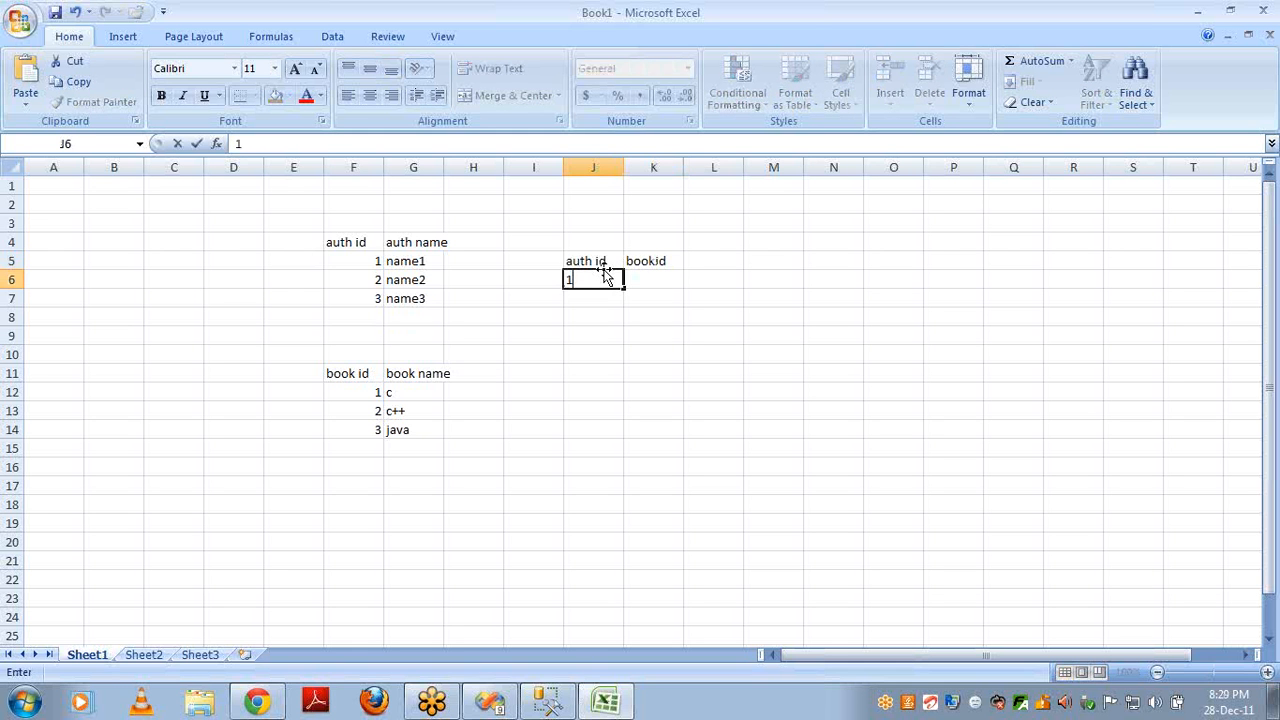
key(Return)
key(Up)
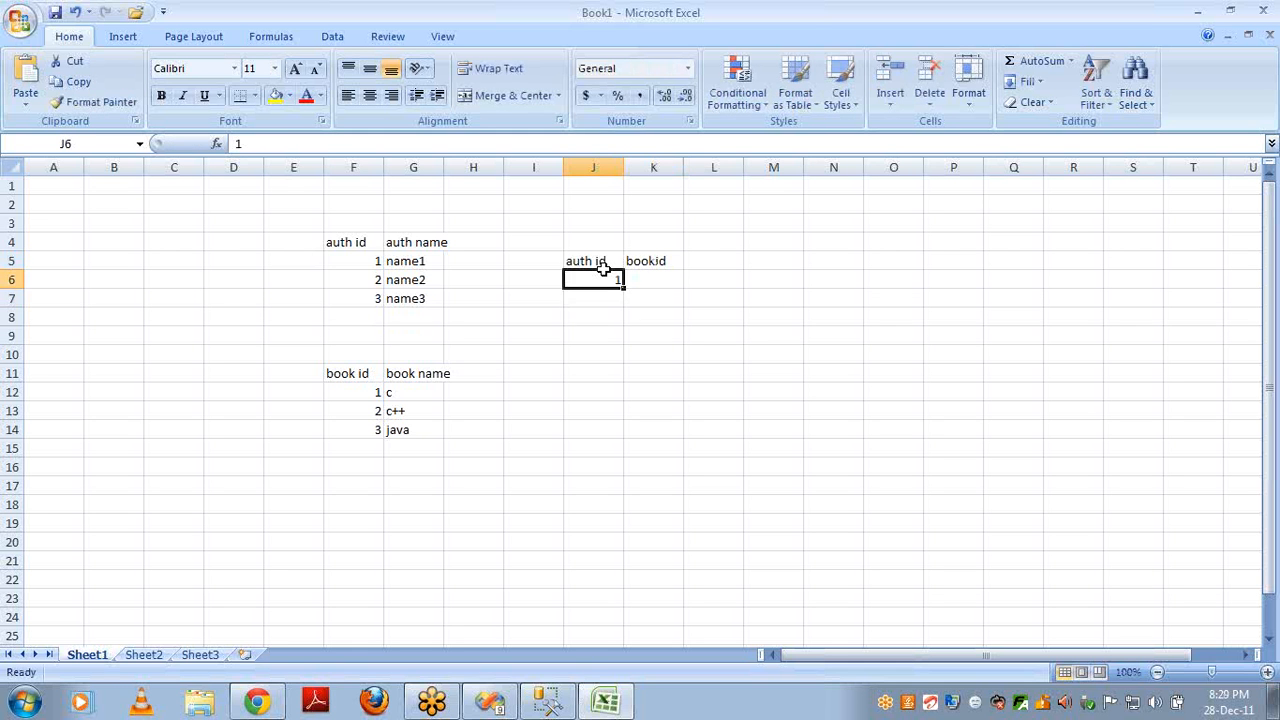
key(Right)
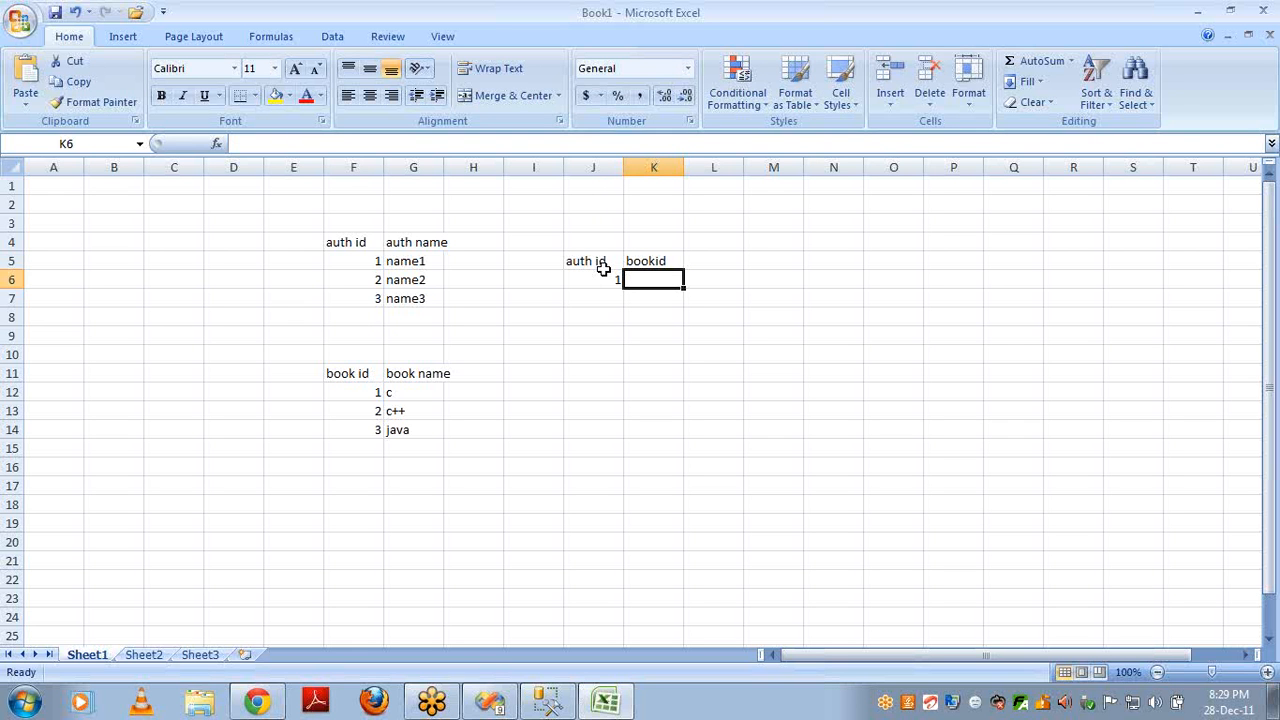
text(1)
key(Return)
key(Left)
text(1)
key(Tab)
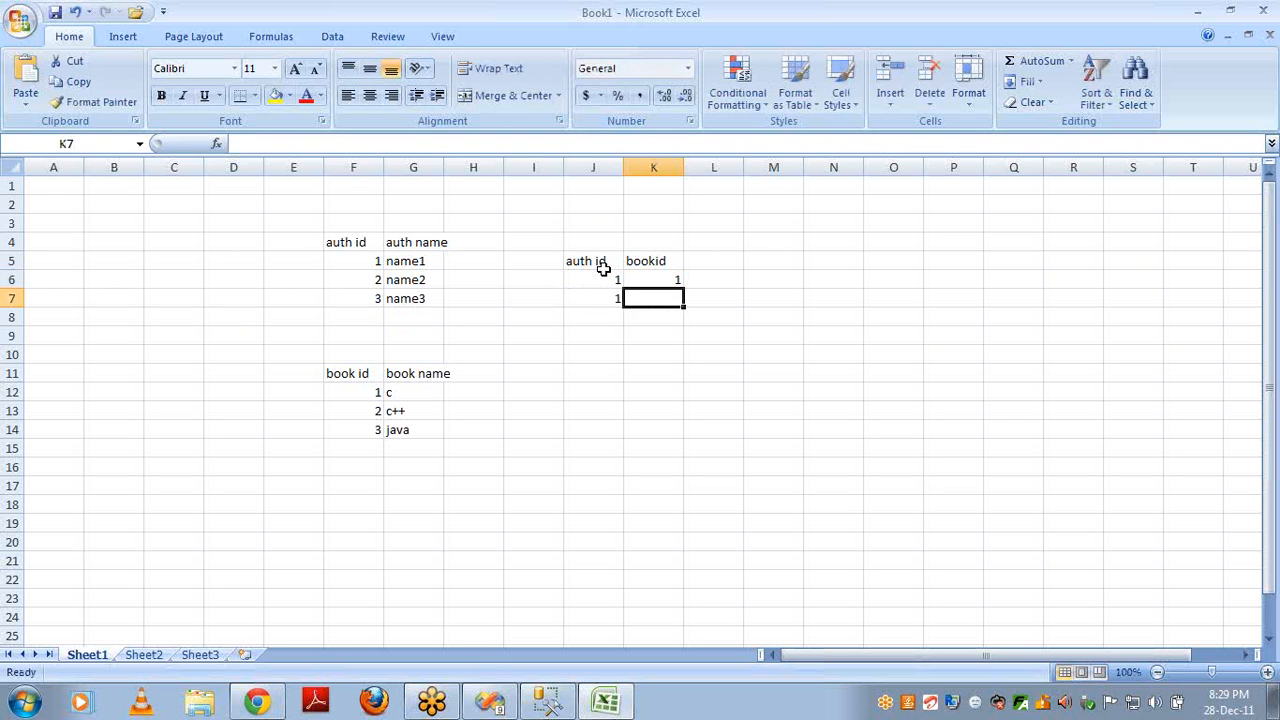
text(2)
key(Return)
key(Left)
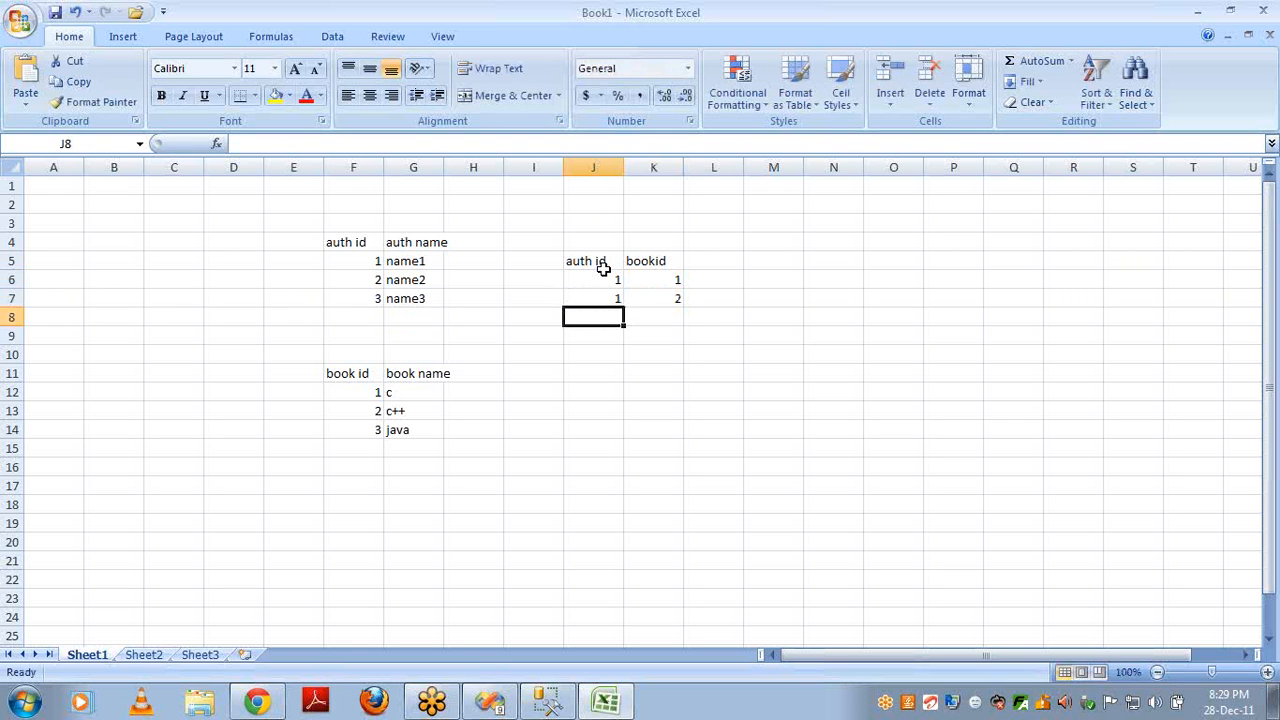
- Continue the linking table's auth id column with 2, 2, 3 and 3 in cells J8 to J11
text(2)
key(Return)
text(3)
key(Return)
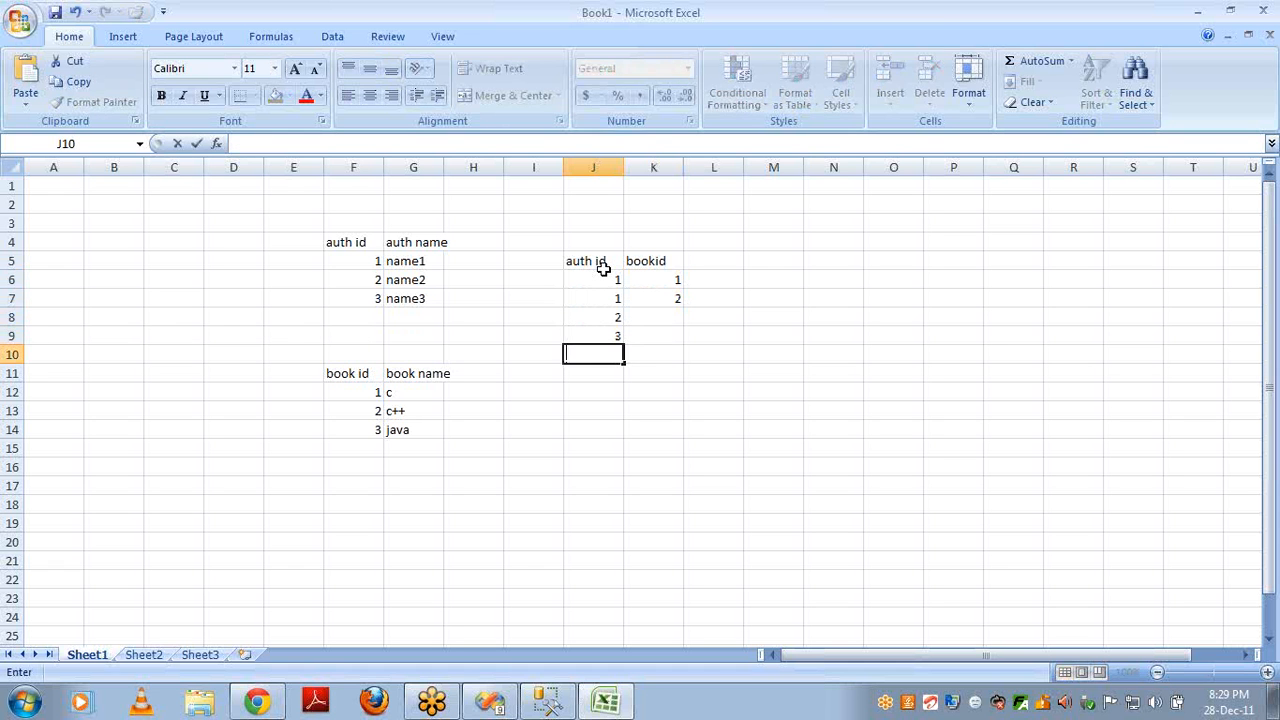
key(Up)
text(2)
key(Return)
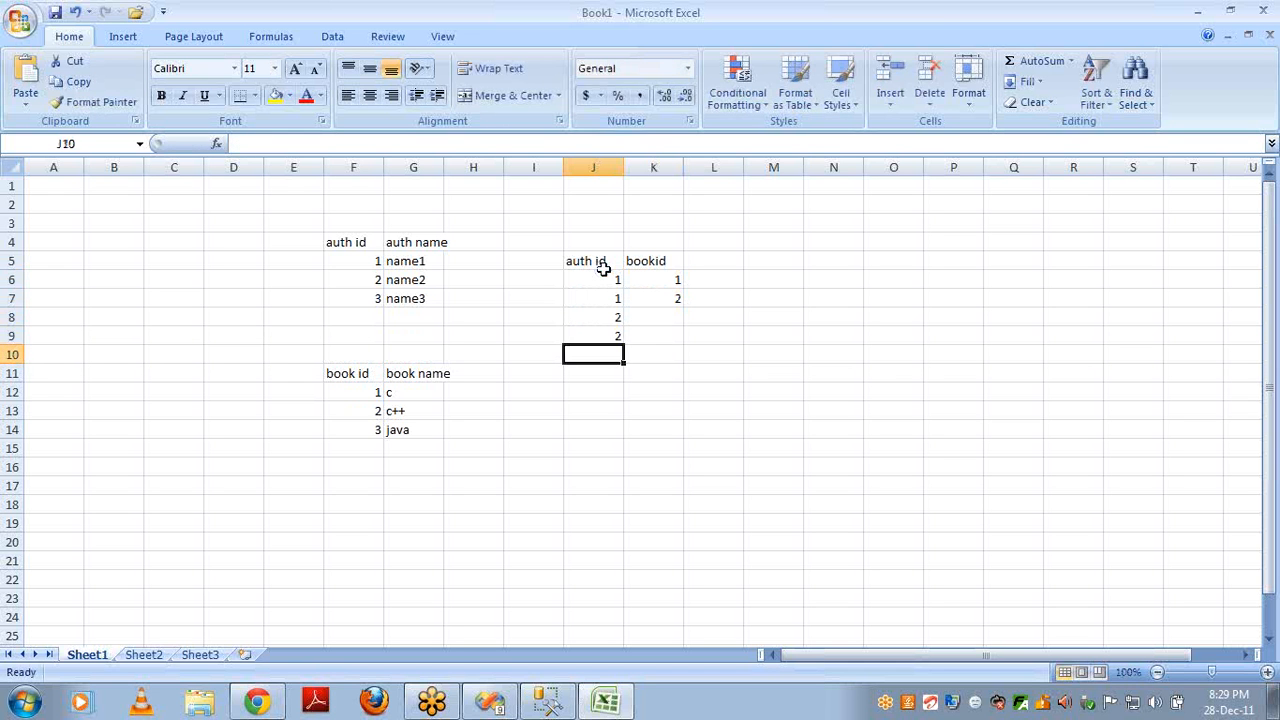
text(3)
key(Return)
text(3)
key(Return)
- Complete the bookid column with 2, 3, 3 and 1 in cells K8 to K11
key(Up)
key(Up)
key(Up)
key(Up)
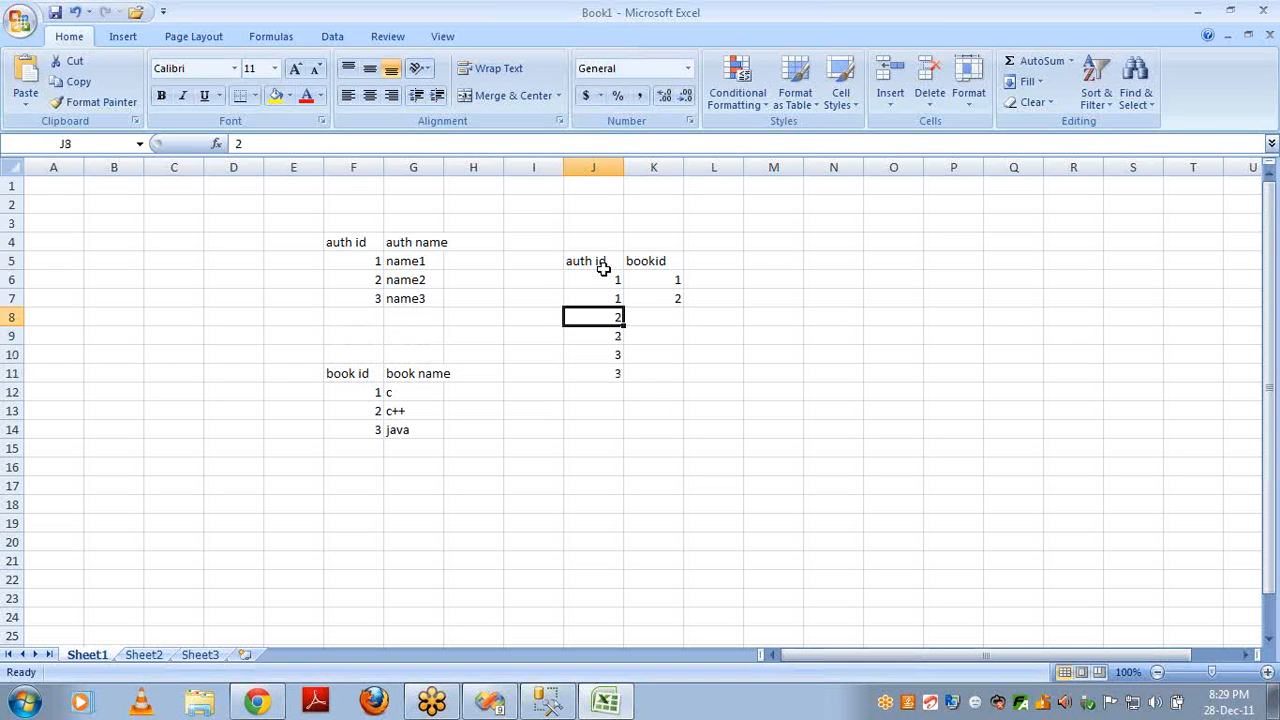
key(Right)
text(2)
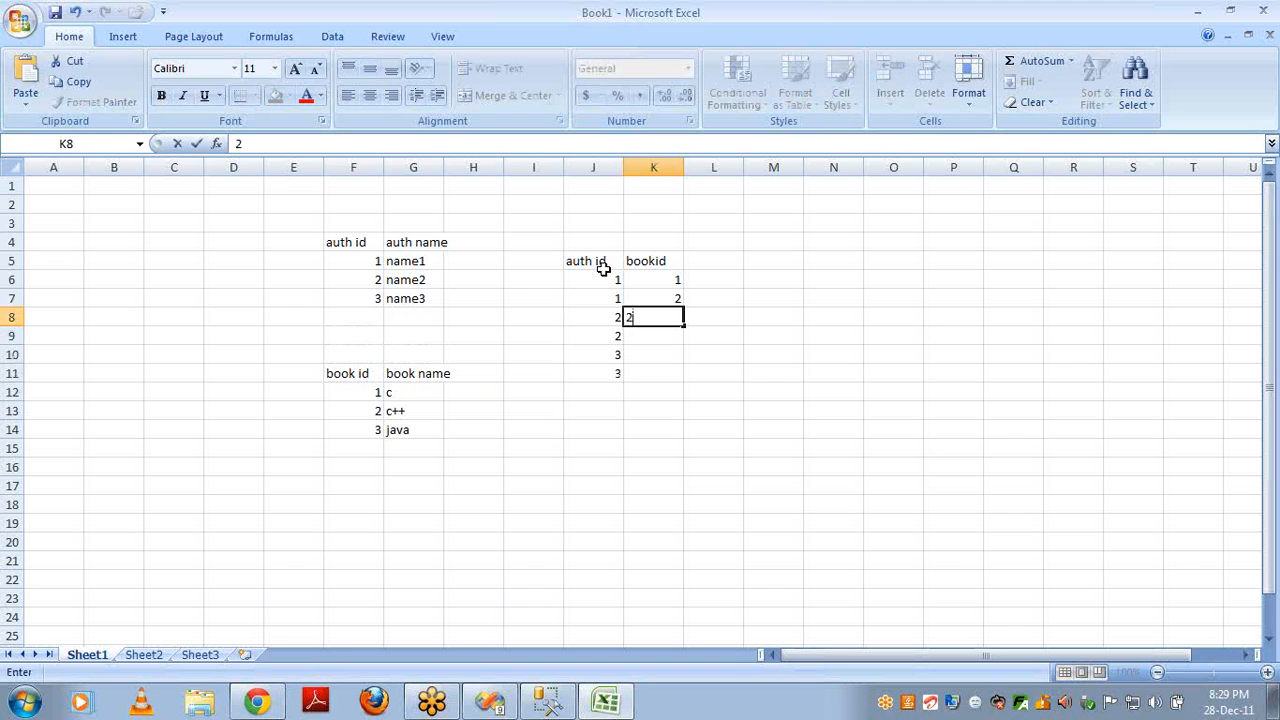
key(Return)
text(3)
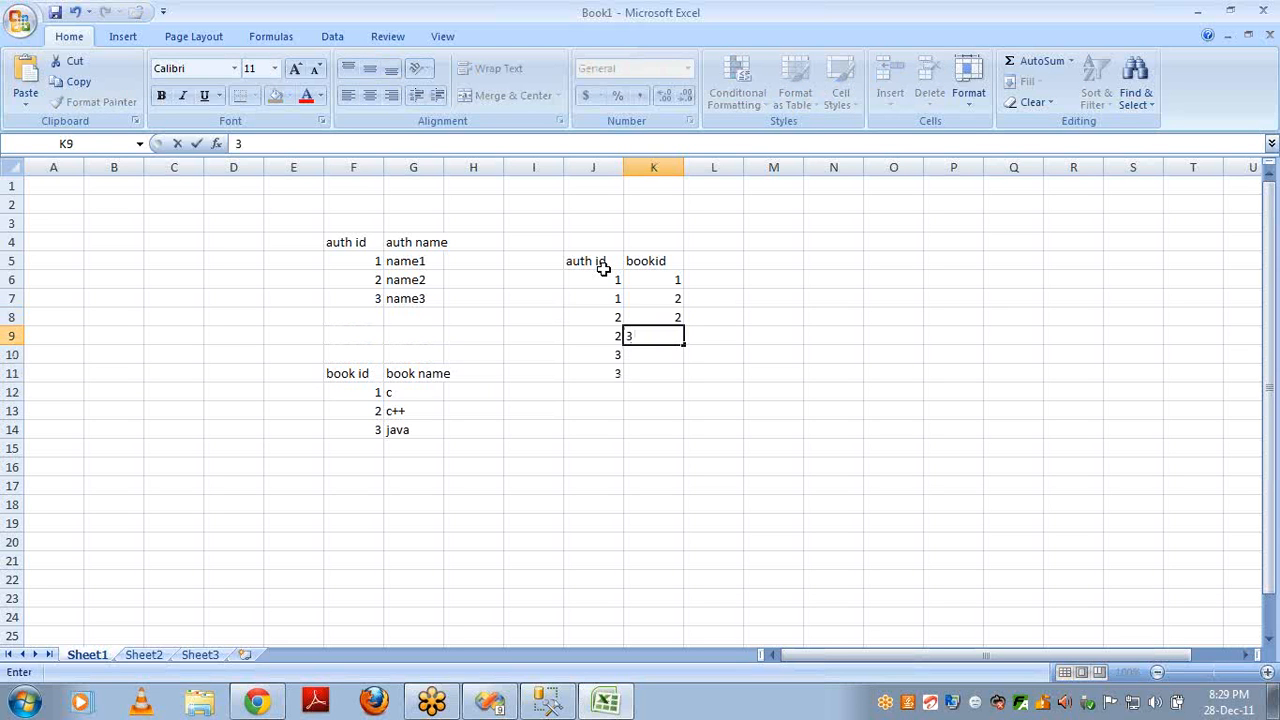
key(Return)
text(3)
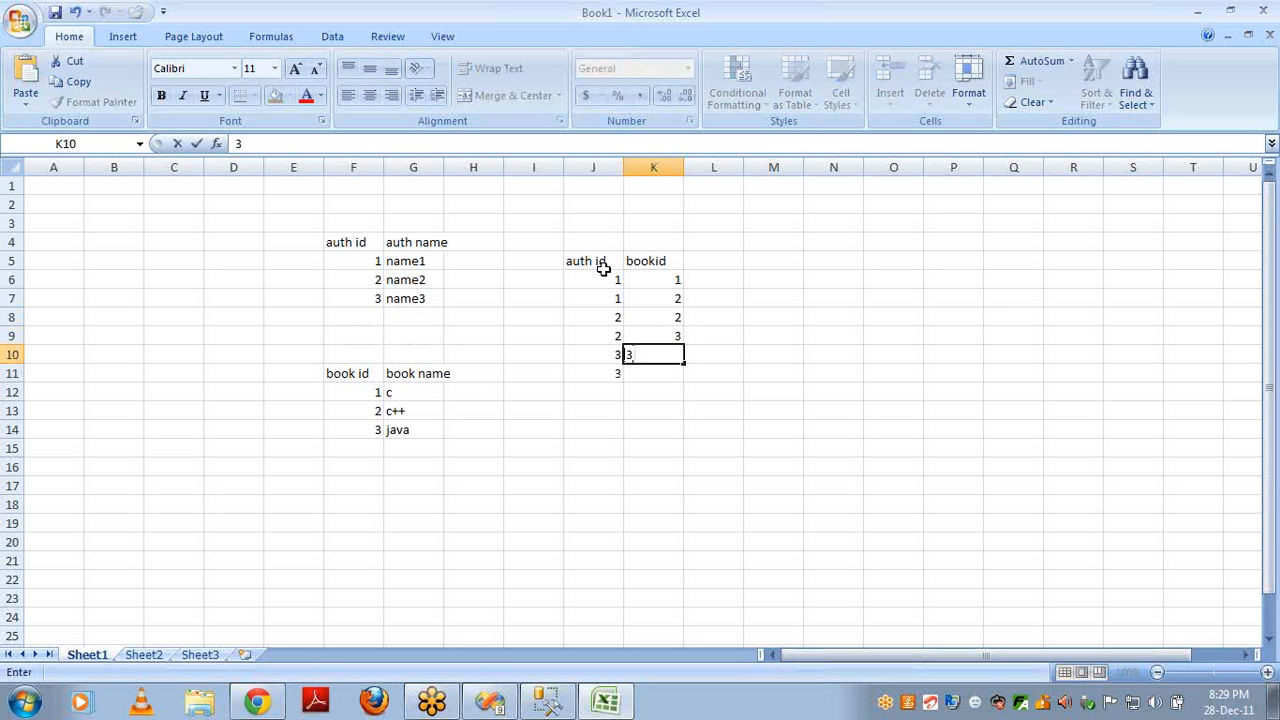
key(Return)
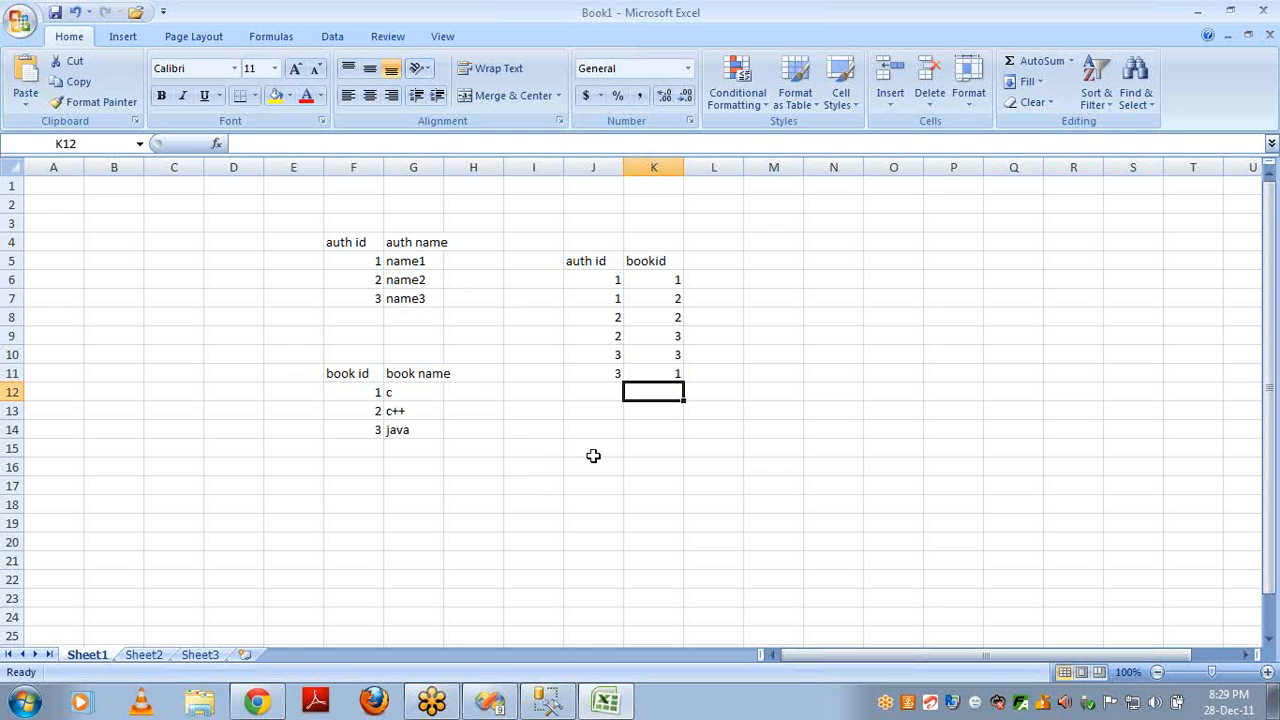
click(538, 484)
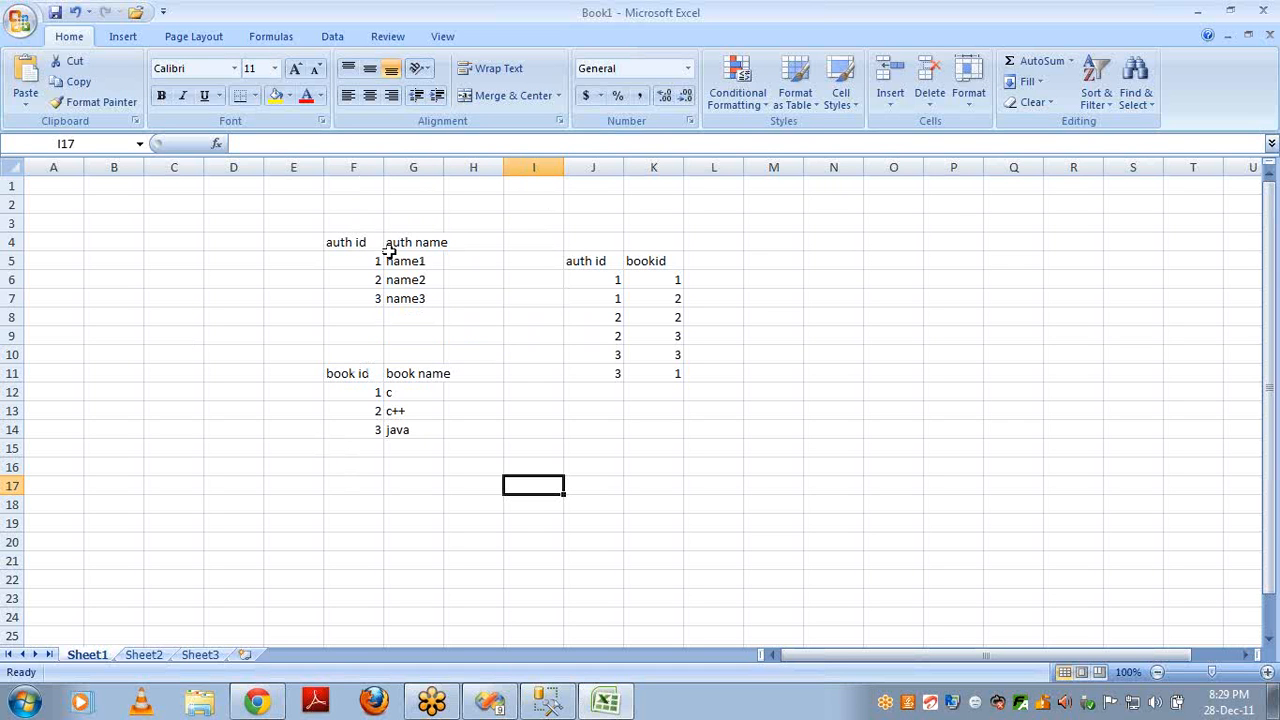
- Add the values 20, 33, 3, 45, 45 and 54 beside the linking table in cells L6 to L11
click(724, 279)
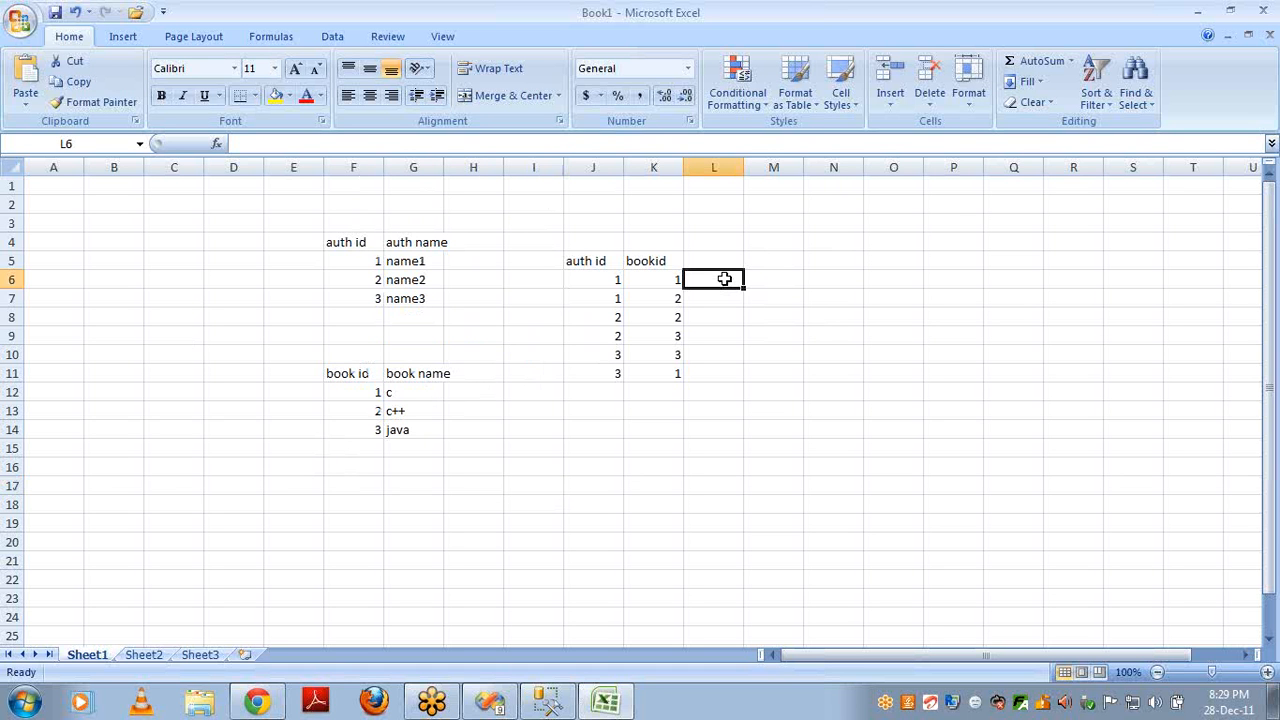
text(20)
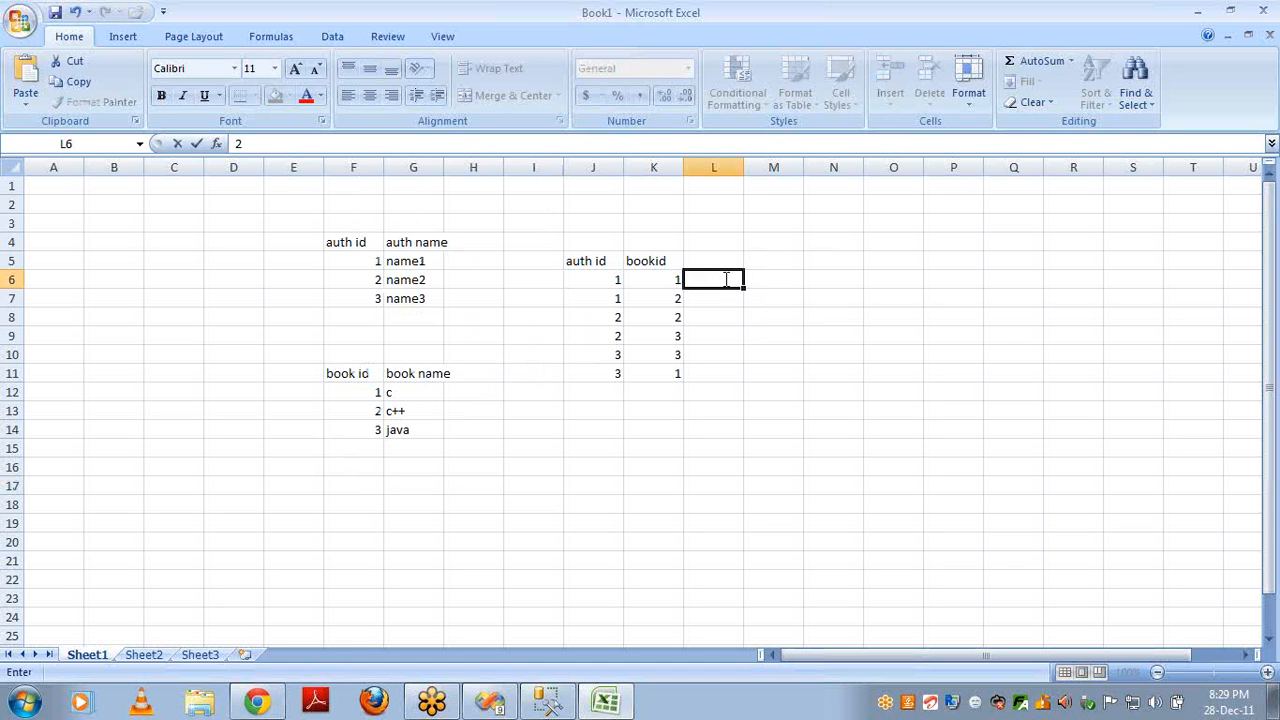
key(Return)
text(33)
key(Return)
text(3)
key(Return)
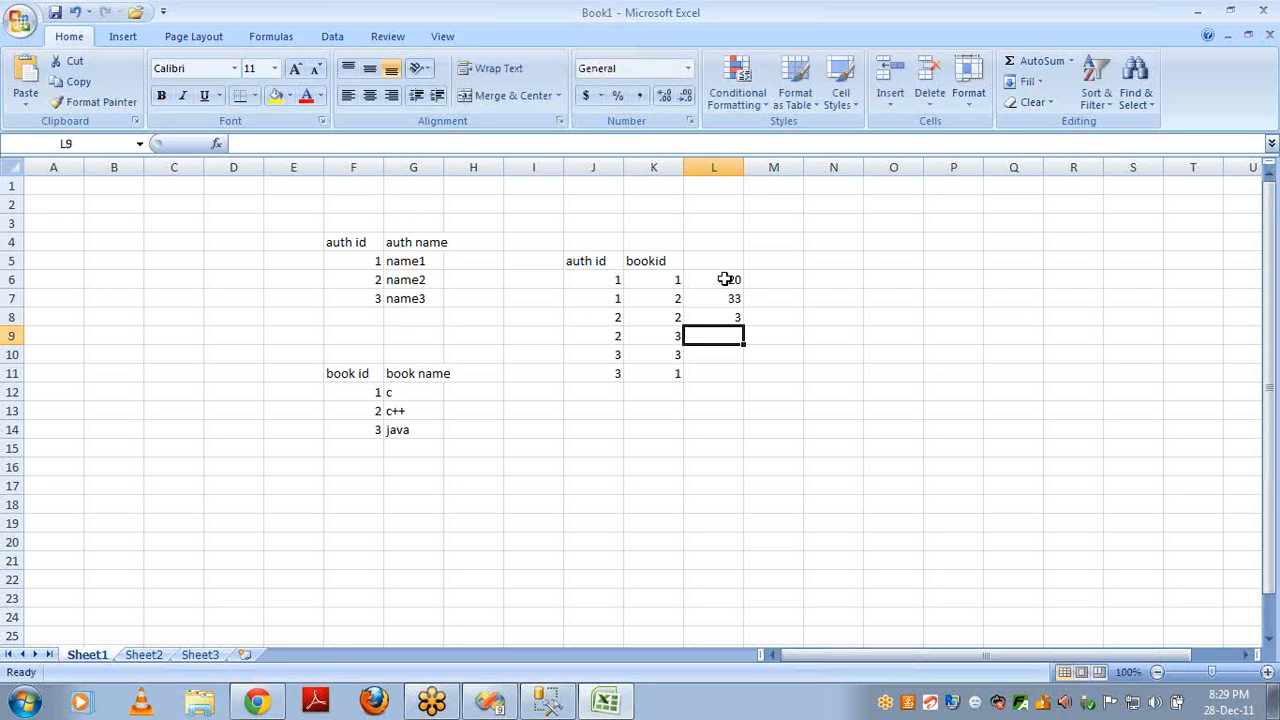
text(45)
key(Return)
key(Return)
text(54)
key(ctrl+Return)
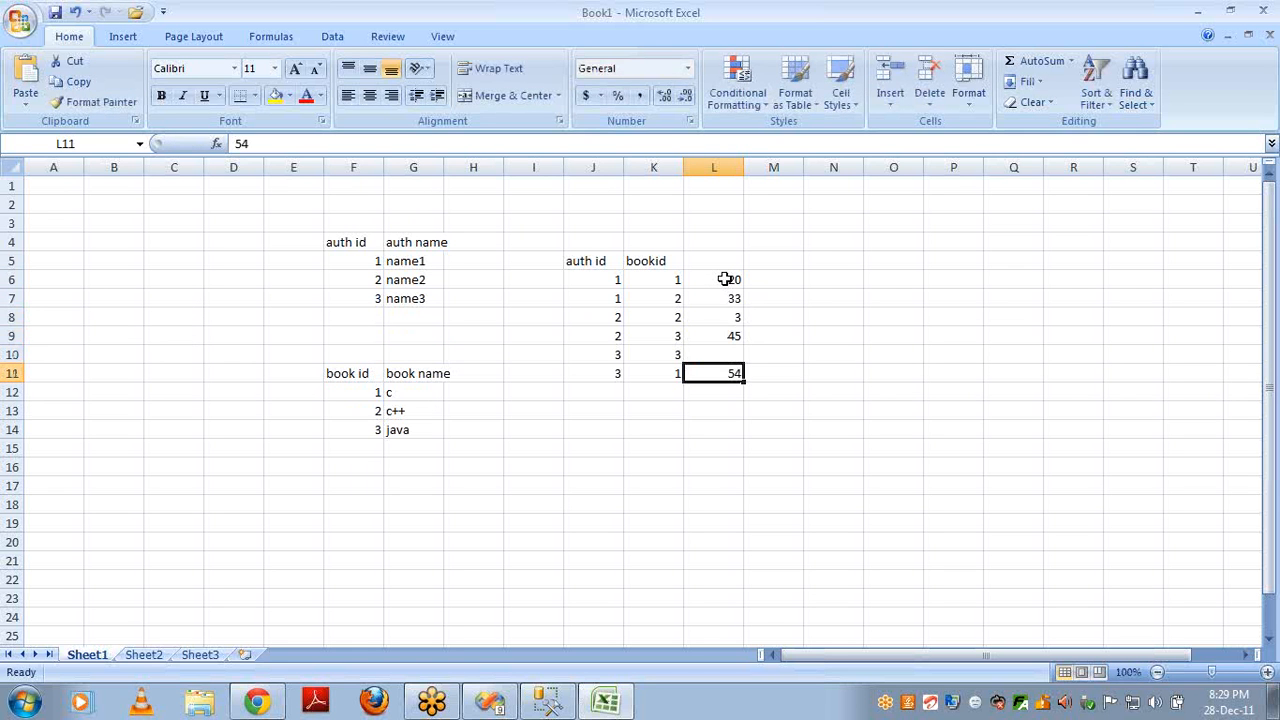
key(Up)
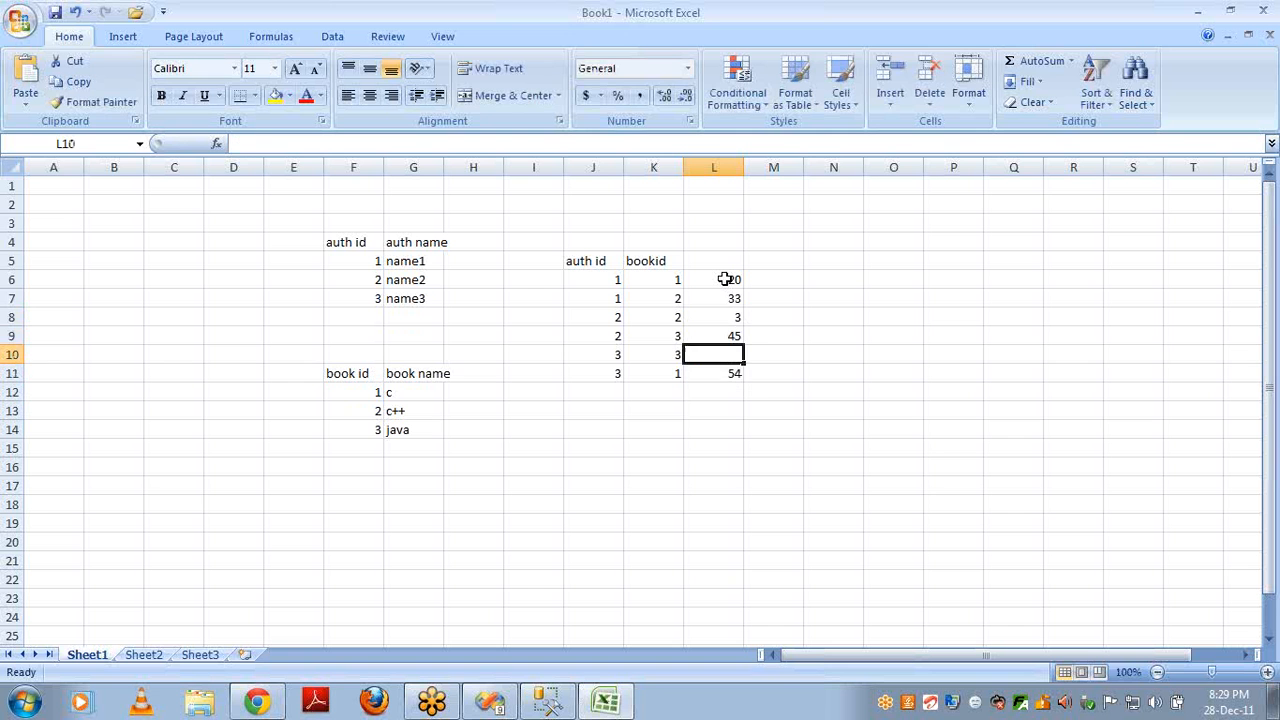
text(45)
key(Return)
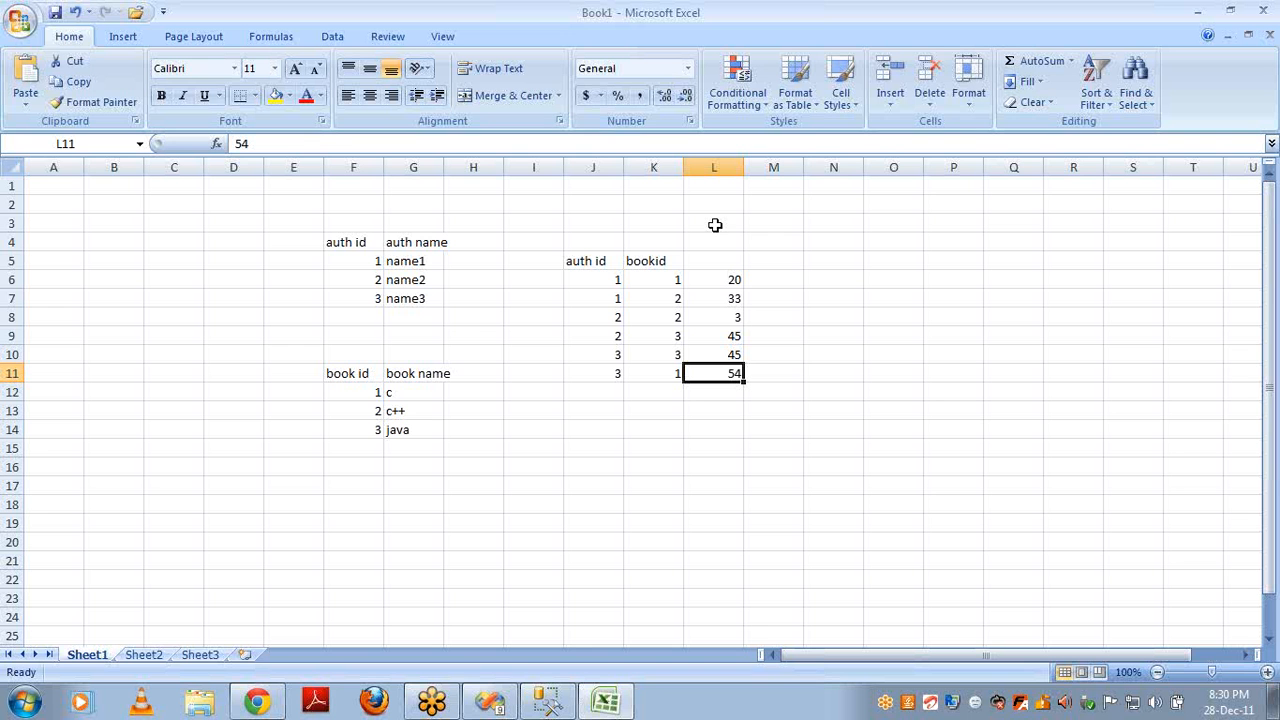
- Clear the sample values beside the linking table in cells L6 to L11
click(733, 283)
key(shift+Down)
key(shift+Down)
key(shift+Down)
key(shift+Down)
key(shift+Down)
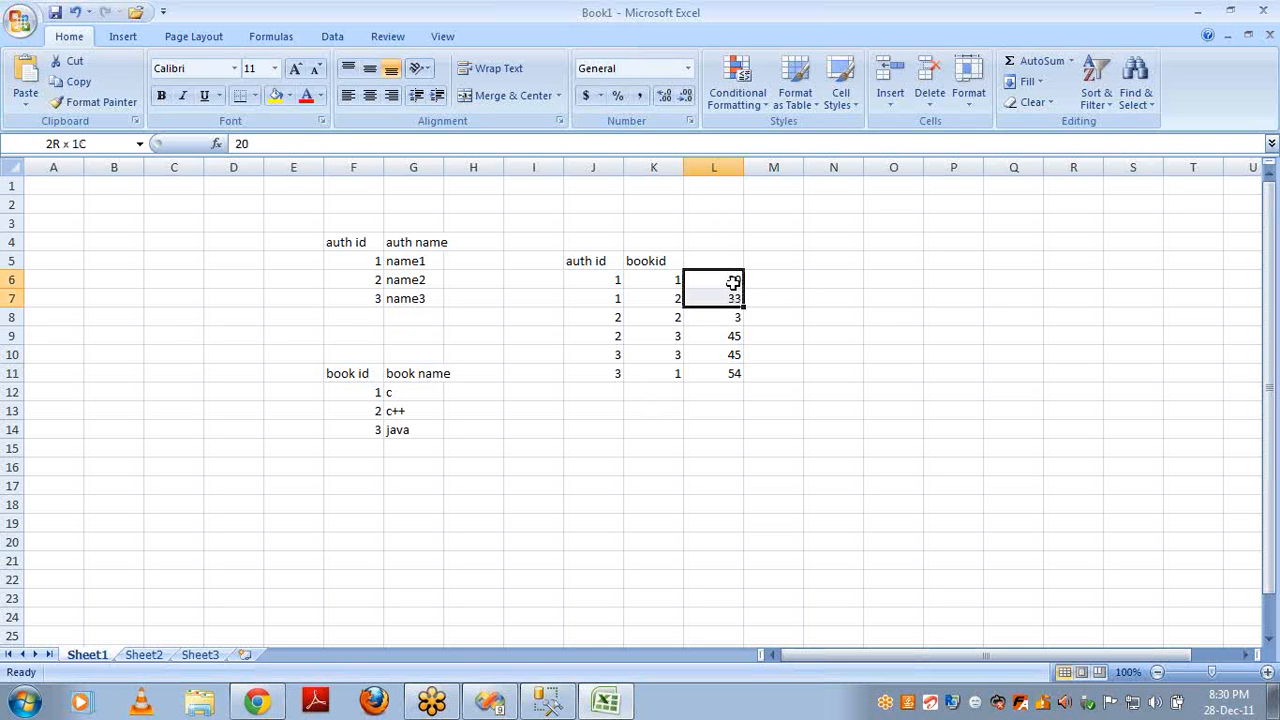
key(Delete)
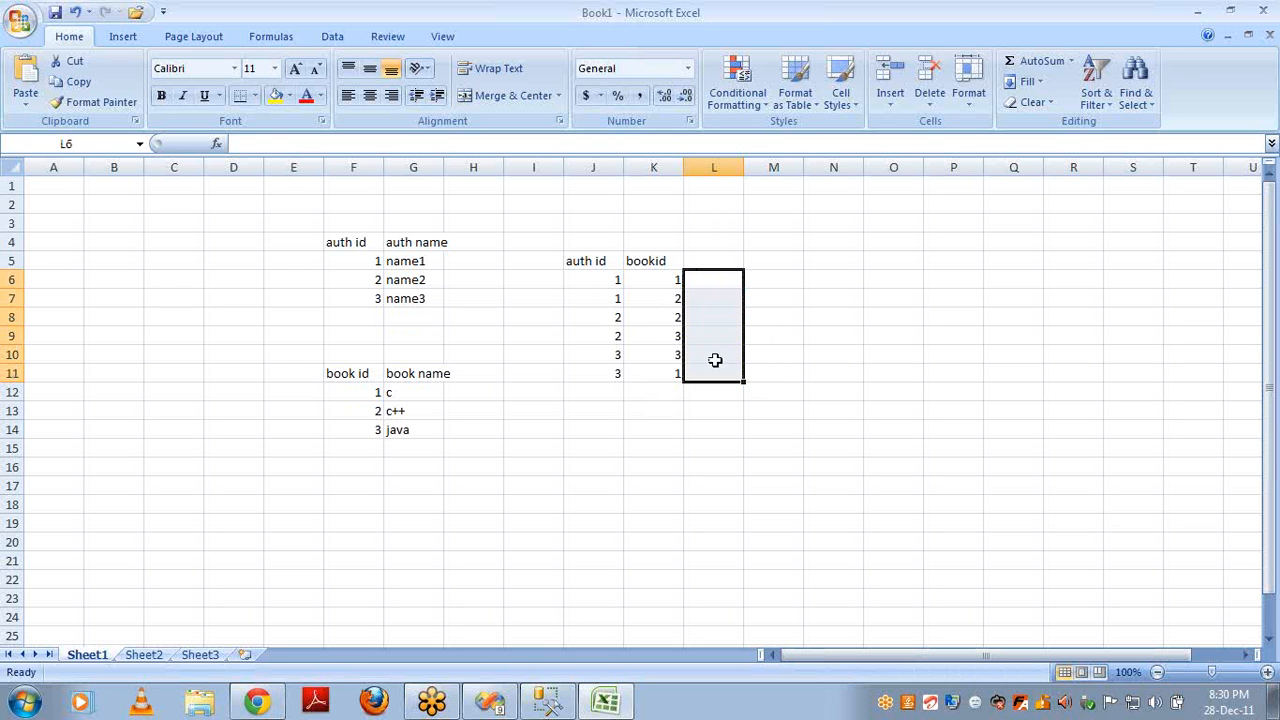
click(533, 482)
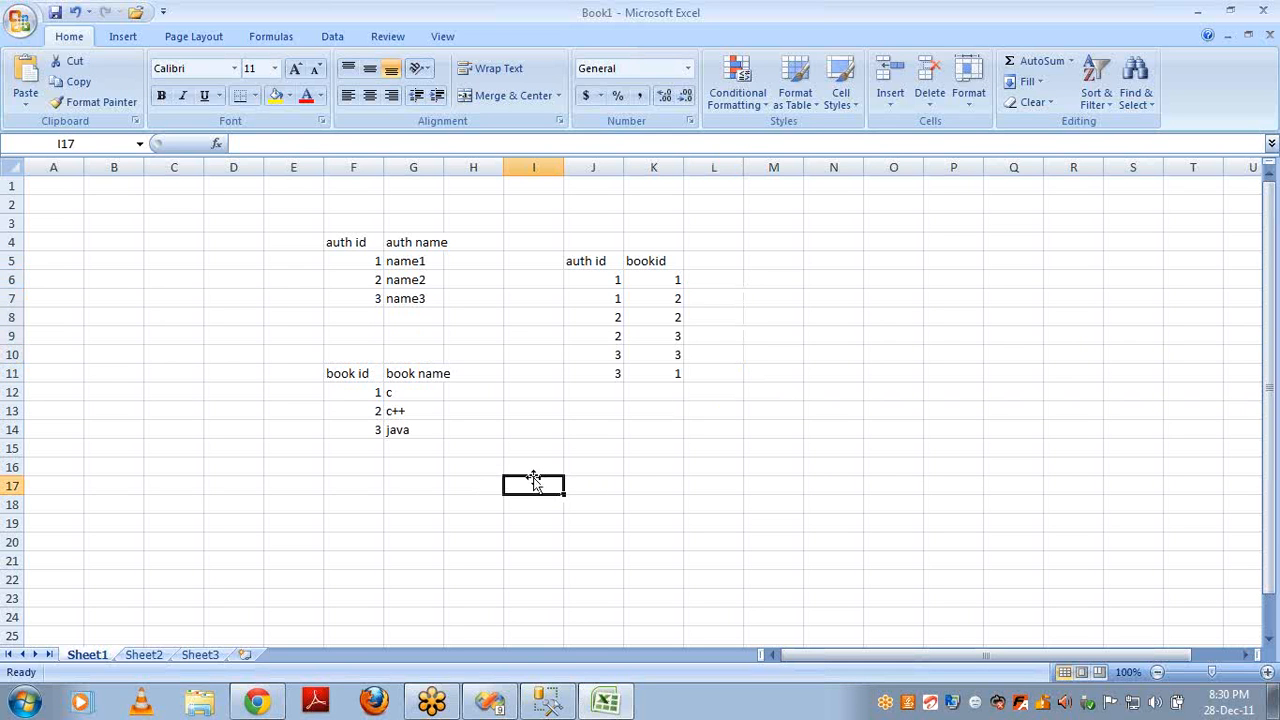
- Add the headers book id and sales amount in cells I17 and J17 for a sales table
text(boo)
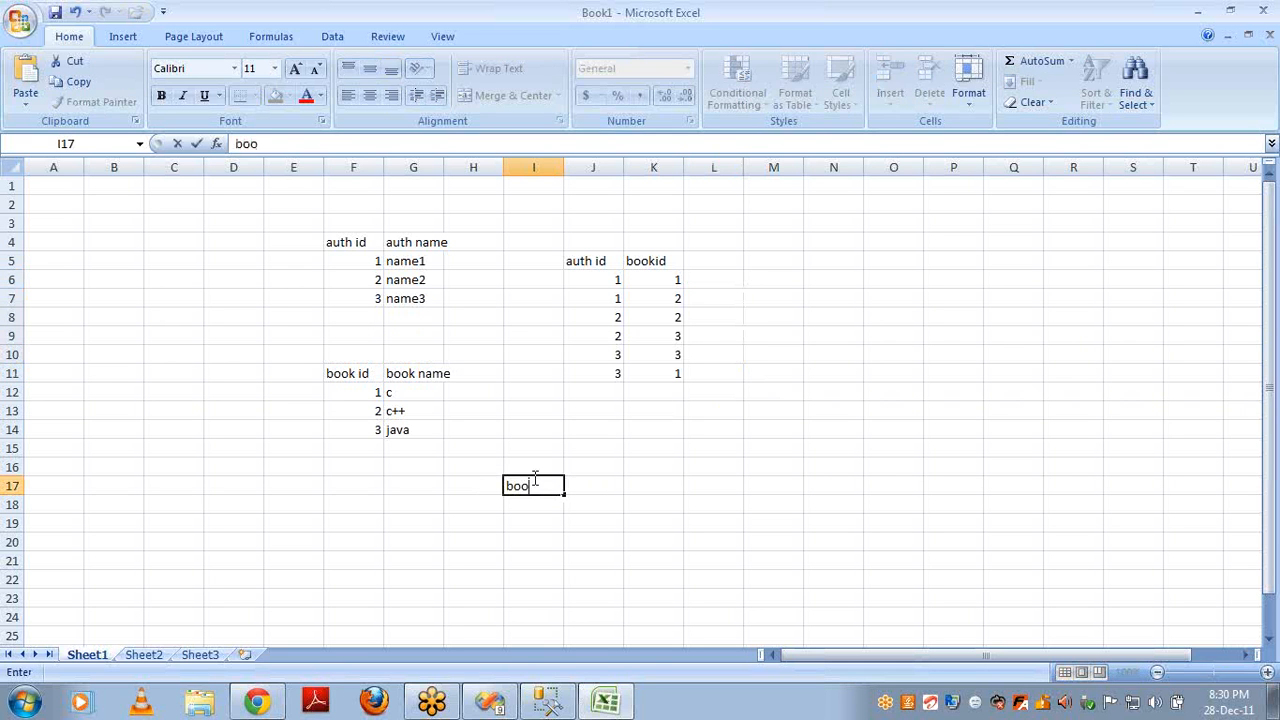
text(k id)
key(Tab)
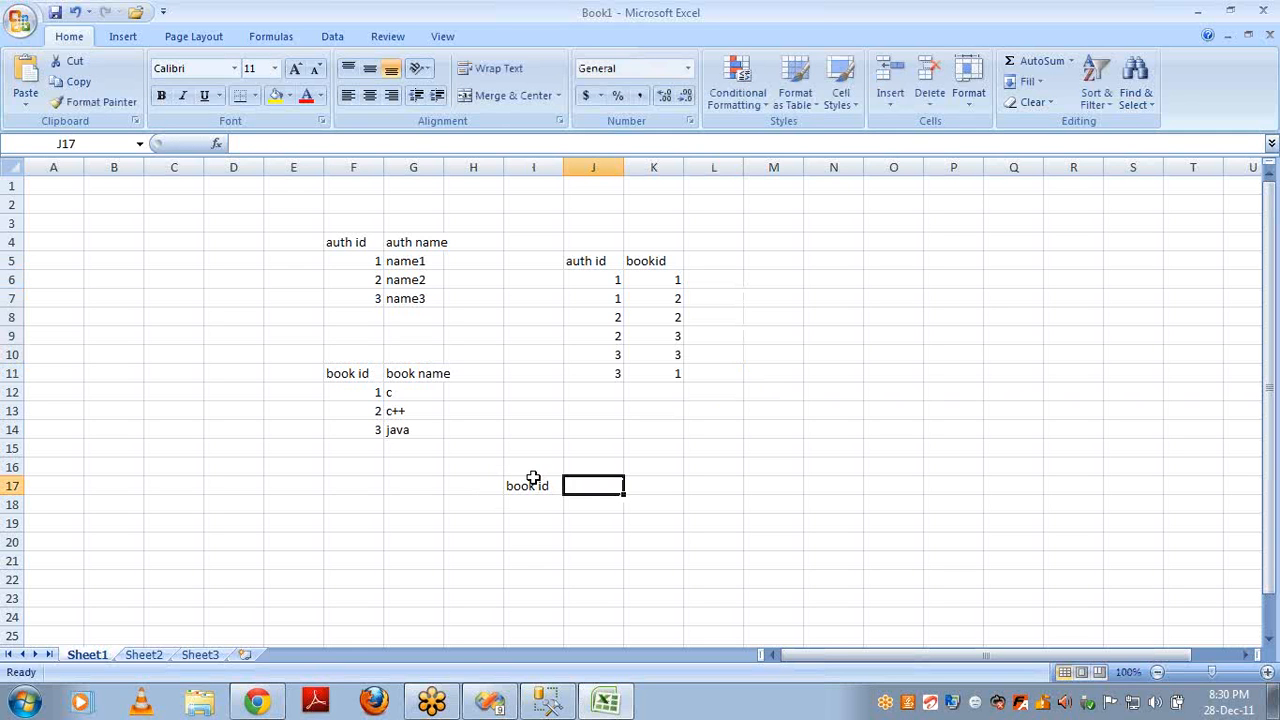
text(sales am)
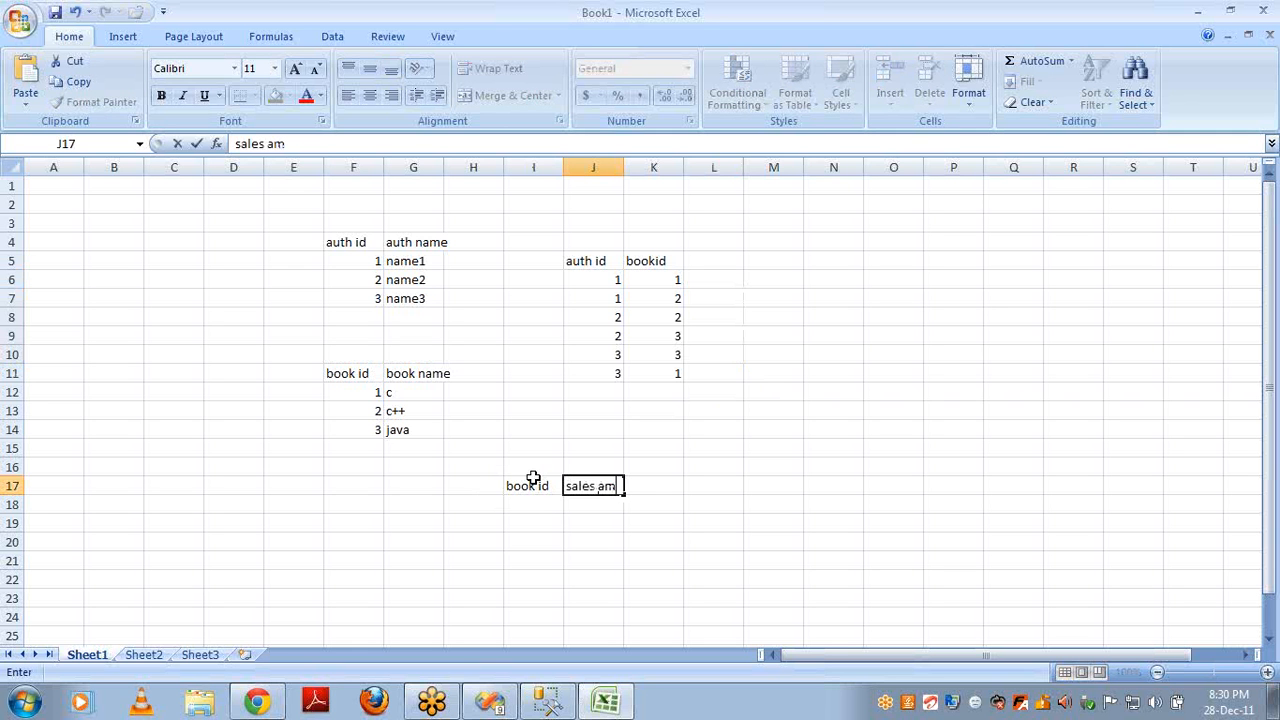
text(ount)
key(Return)
- Fill rows 18 to 20 of the sales table with book ids 1, 2 and 3 and sales amounts 200, 300 and 100
key(Left)
text(1)
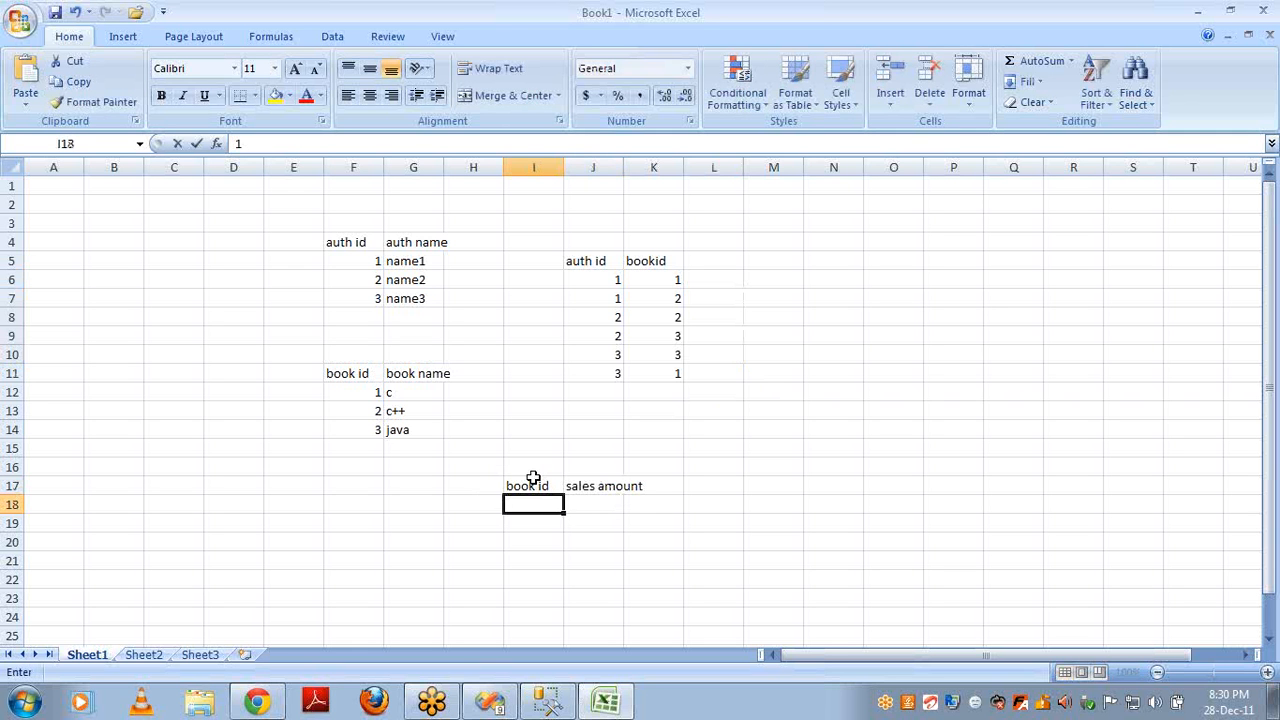
key(Tab)
text(20)
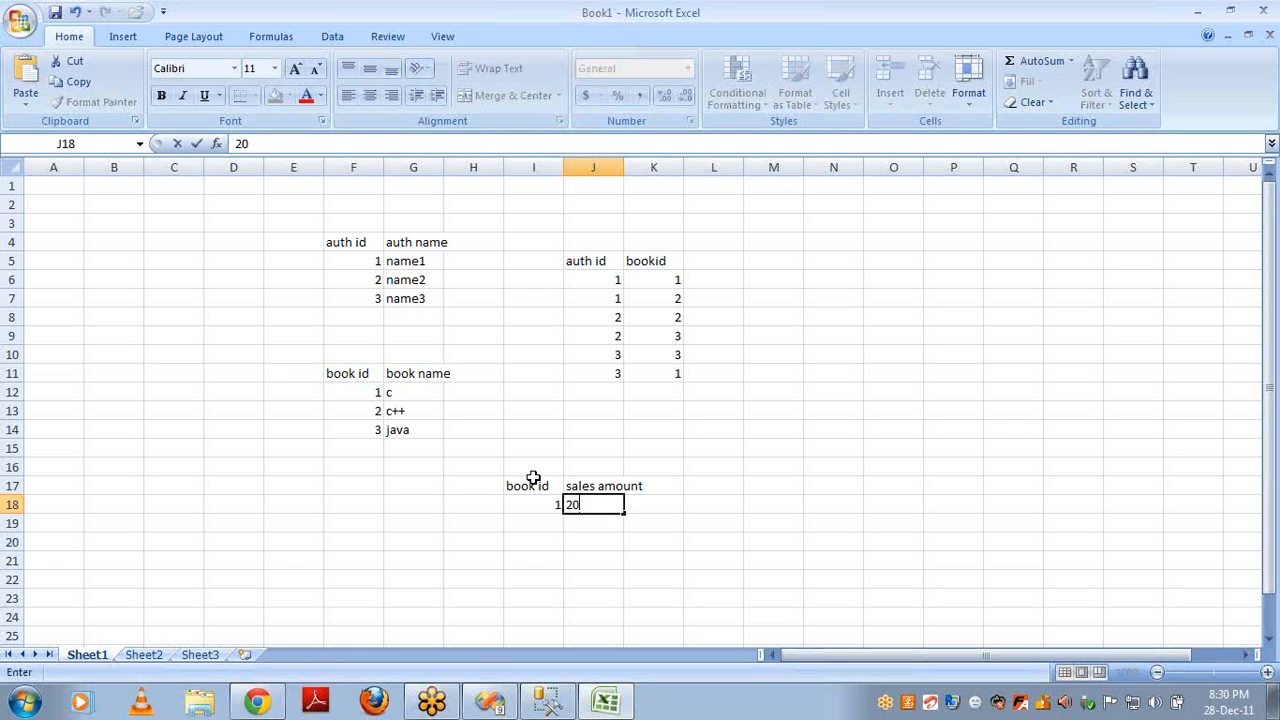
key(Return)
text(2)
key(Tab)
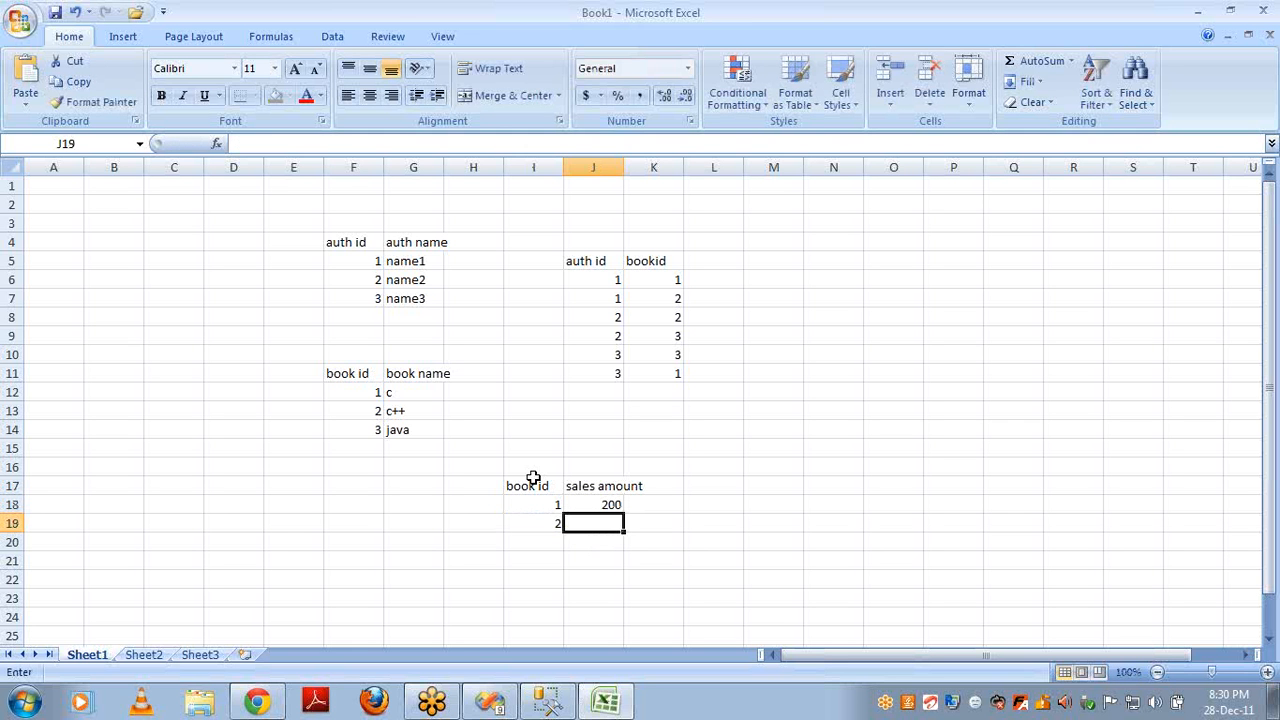
text(300)
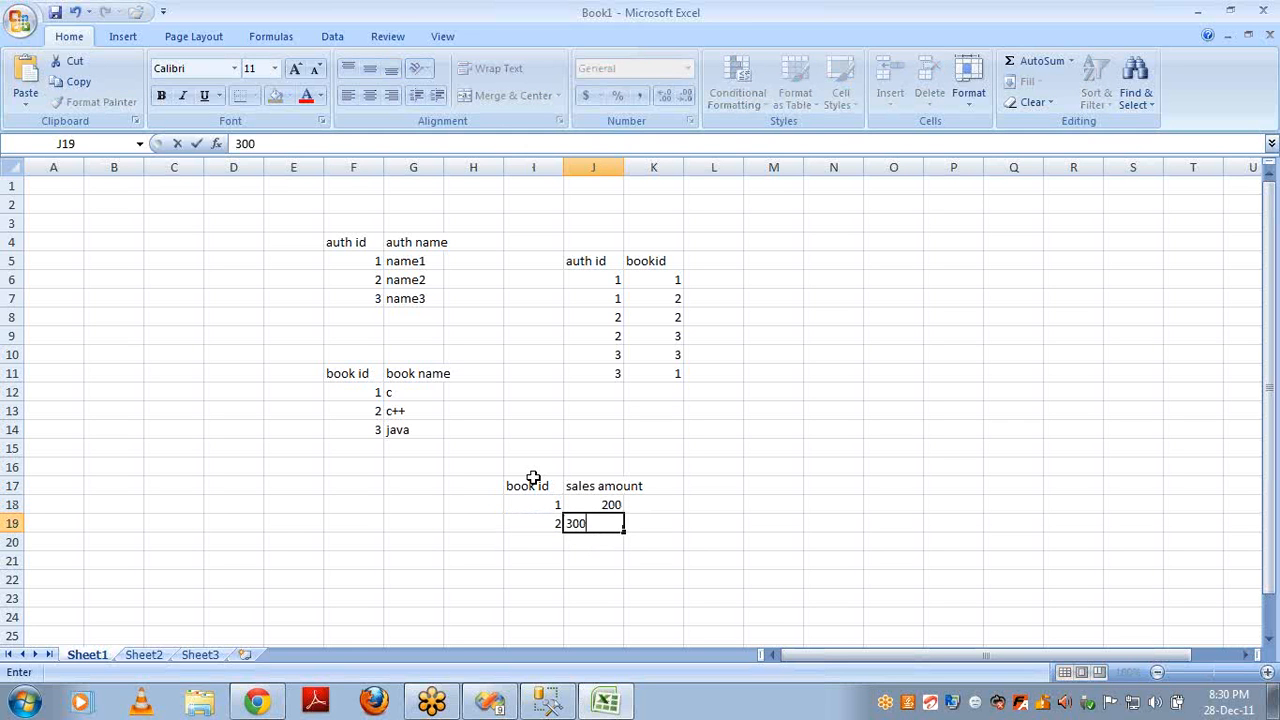
key(Return)
text(3)
key(Tab)
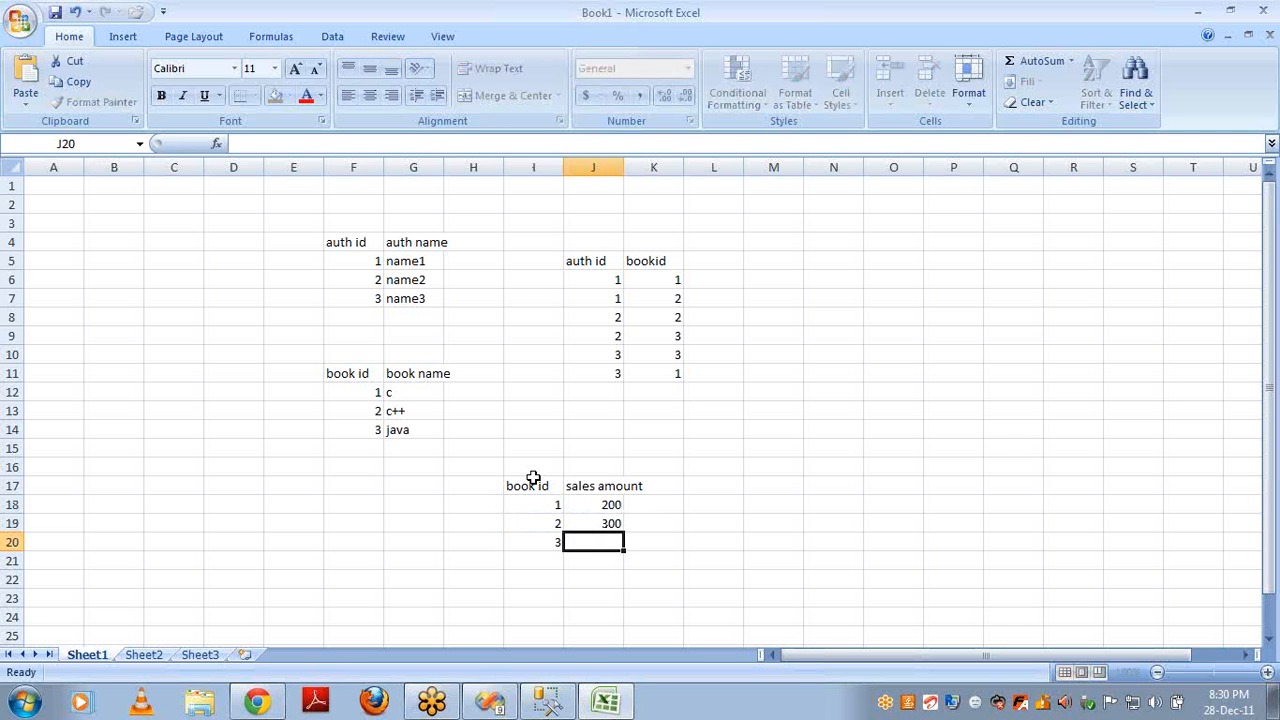
text(100)
key(Return)
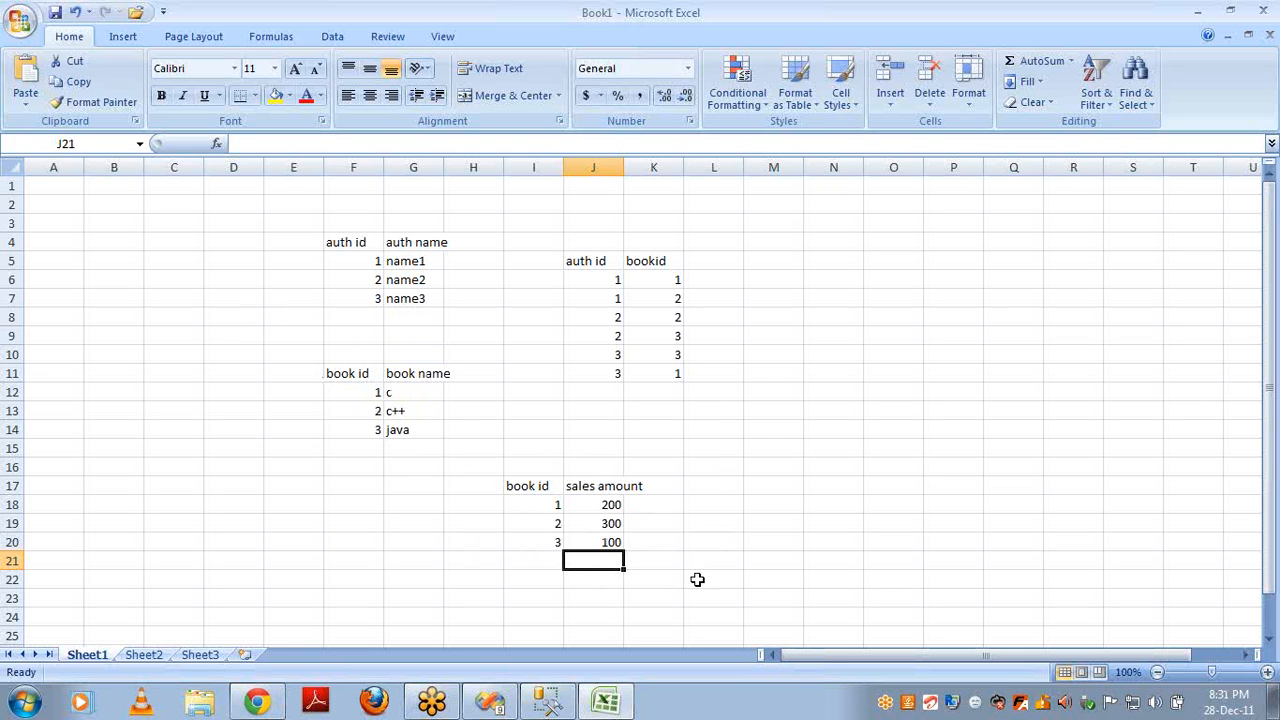
- Circle the book table, the sales amount table and the author table with the annotation pen
click(381, 393)
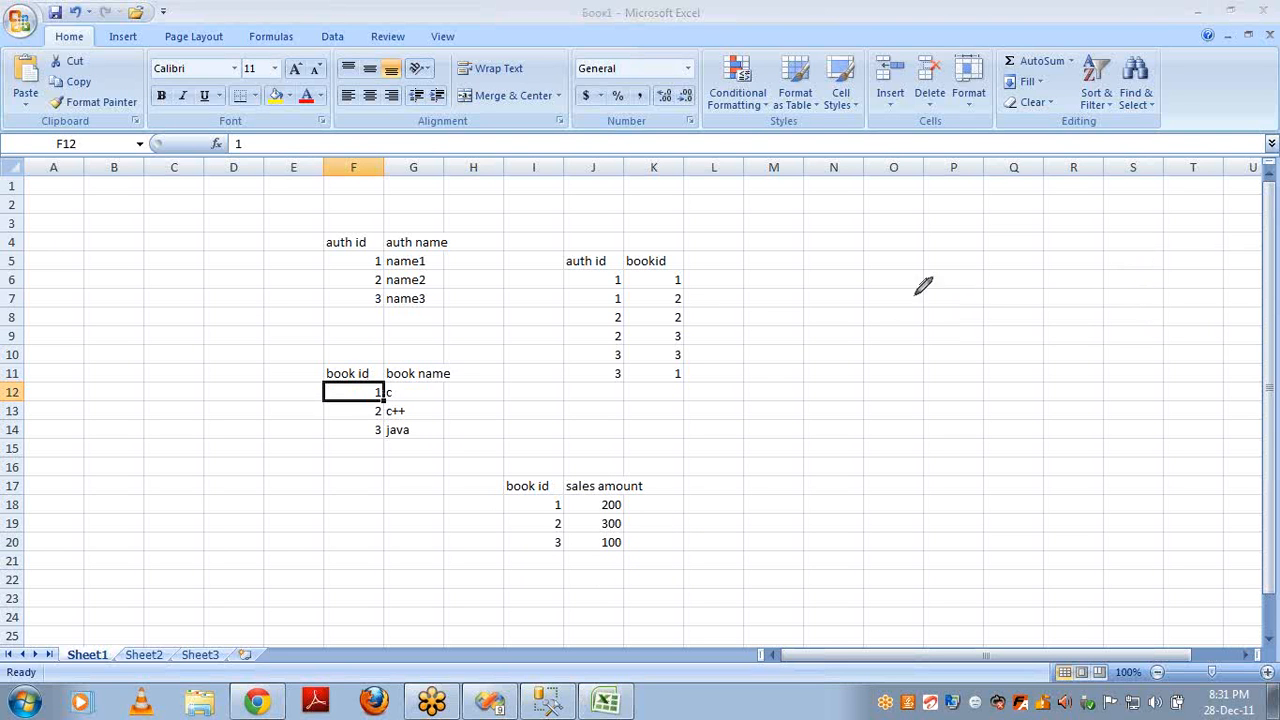
mouse_move(336, 334)
mouse_down()
mouse_move(335, 390)
mouse_move(466, 357)
mouse_move(338, 345)
mouse_up()
mouse_move(553, 465)
mouse_down()
mouse_move(490, 514)
mouse_move(680, 522)
mouse_move(516, 476)
mouse_up()
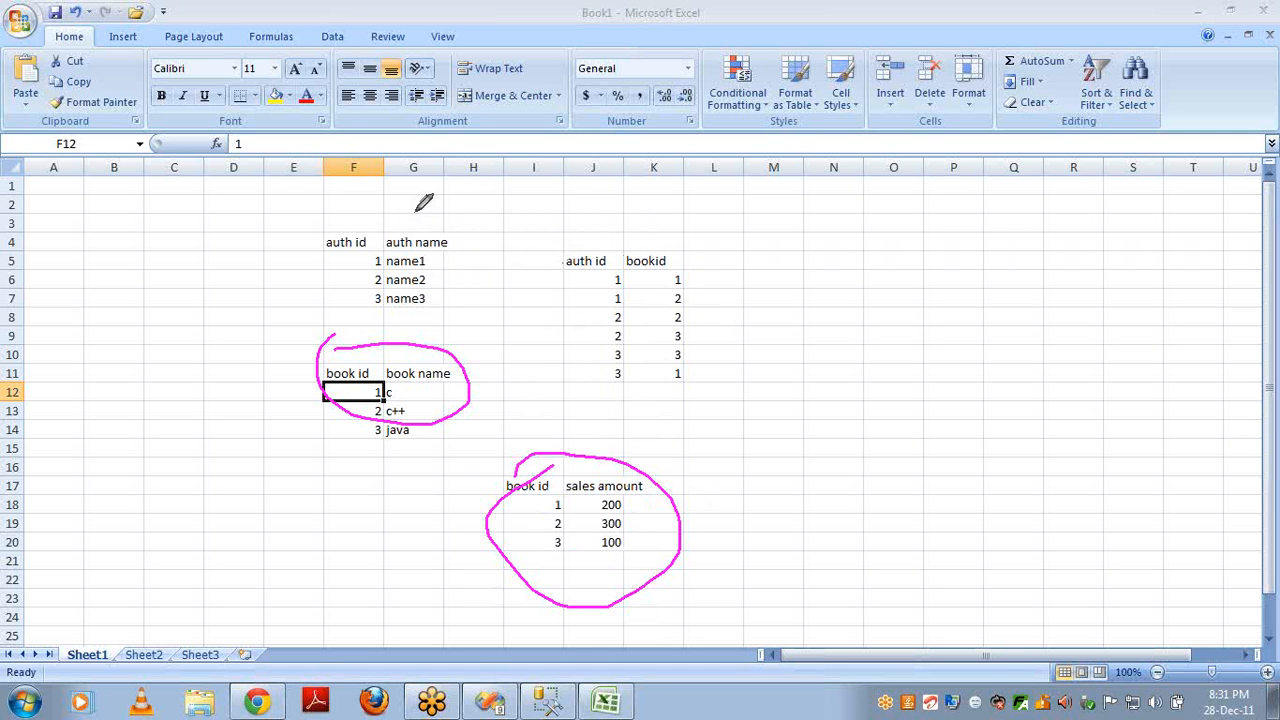
mouse_move(416, 209)
mouse_down()
mouse_move(312, 288)
mouse_move(496, 262)
mouse_move(386, 192)
mouse_up()
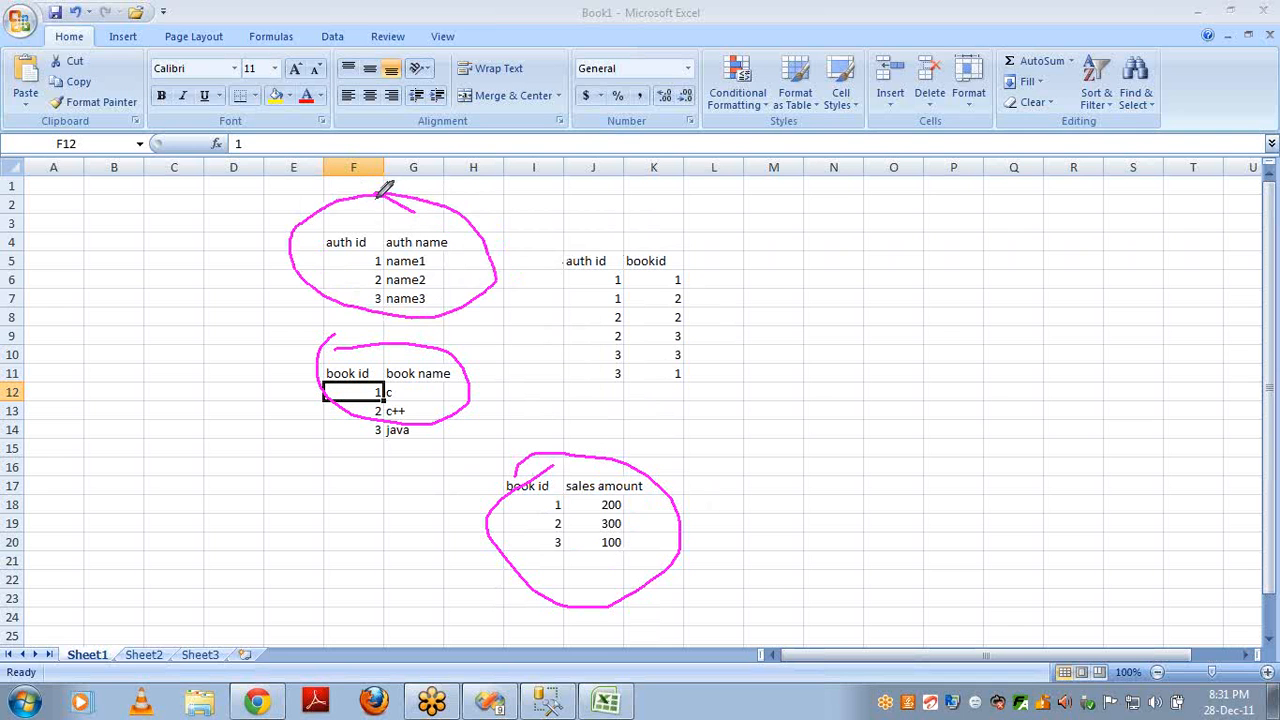
- Draw arrows from authors to sales, from authors to the linking table, from the linking table to books, and from books to sales
drag(480, 294, 558, 452)
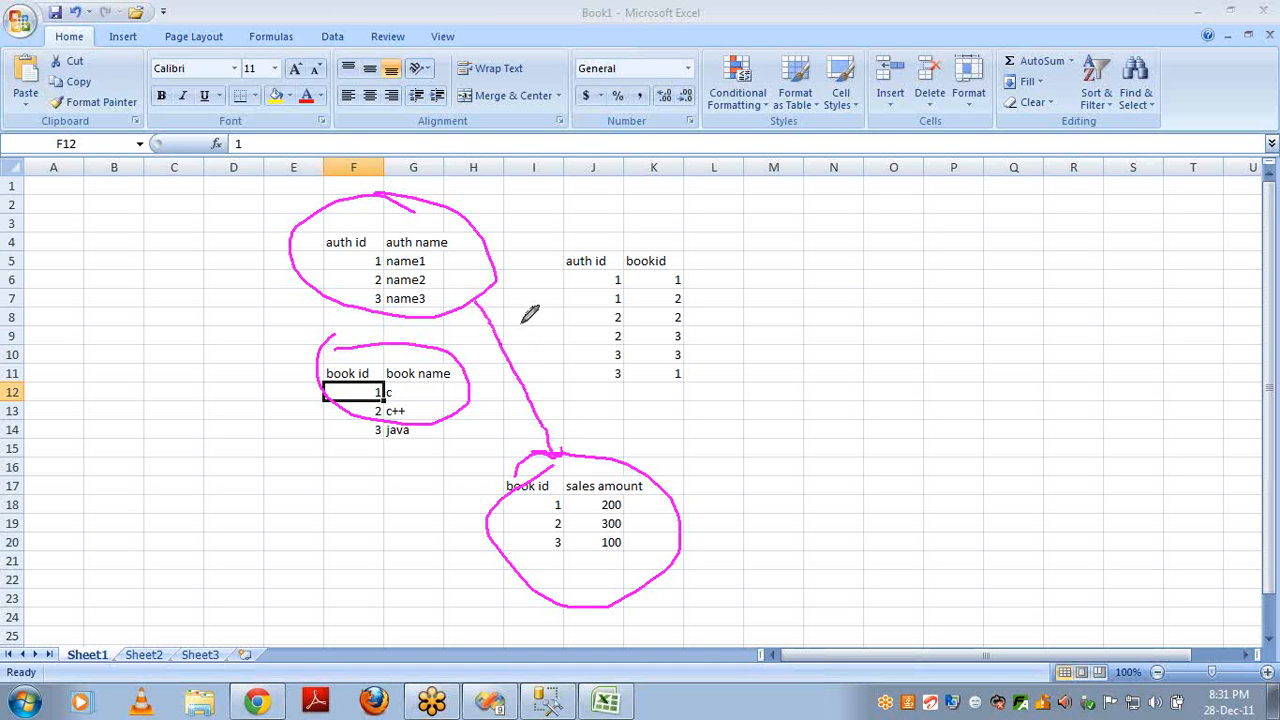
mouse_move(497, 285)
mouse_down()
mouse_move(600, 289)
mouse_move(590, 310)
mouse_up()
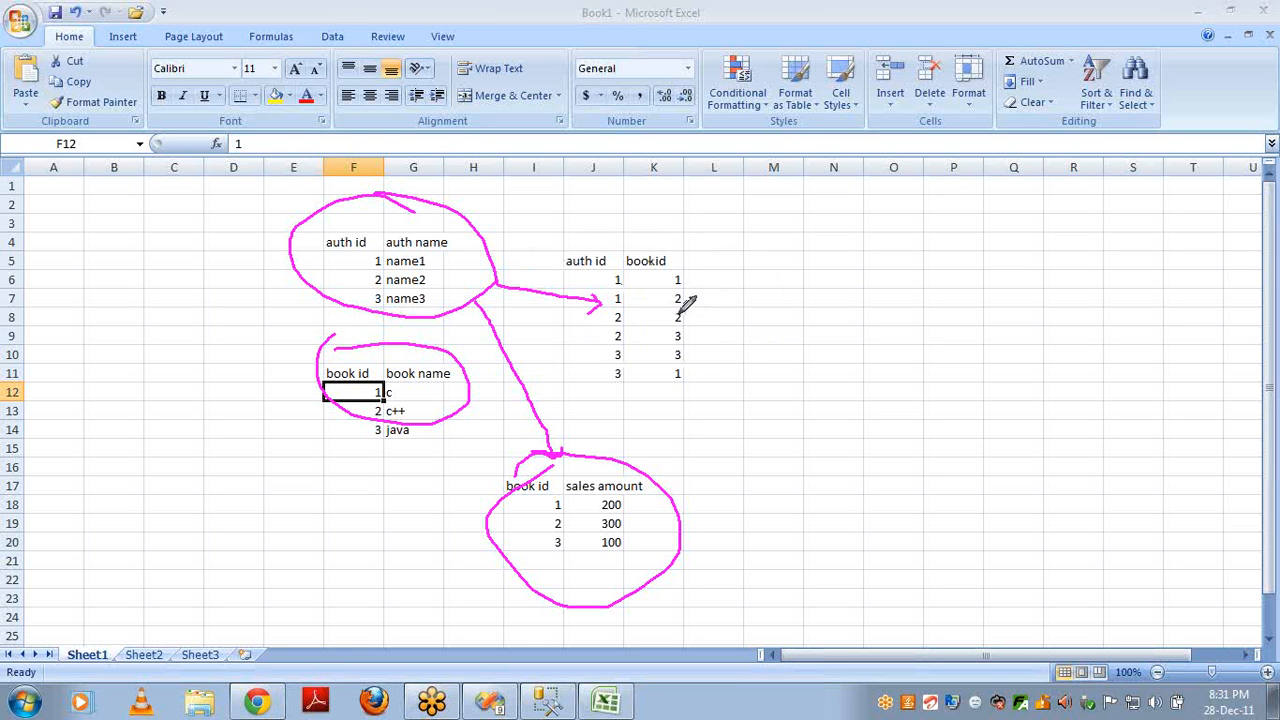
mouse_move(681, 380)
mouse_down()
mouse_move(480, 372)
mouse_move(521, 457)
mouse_up()
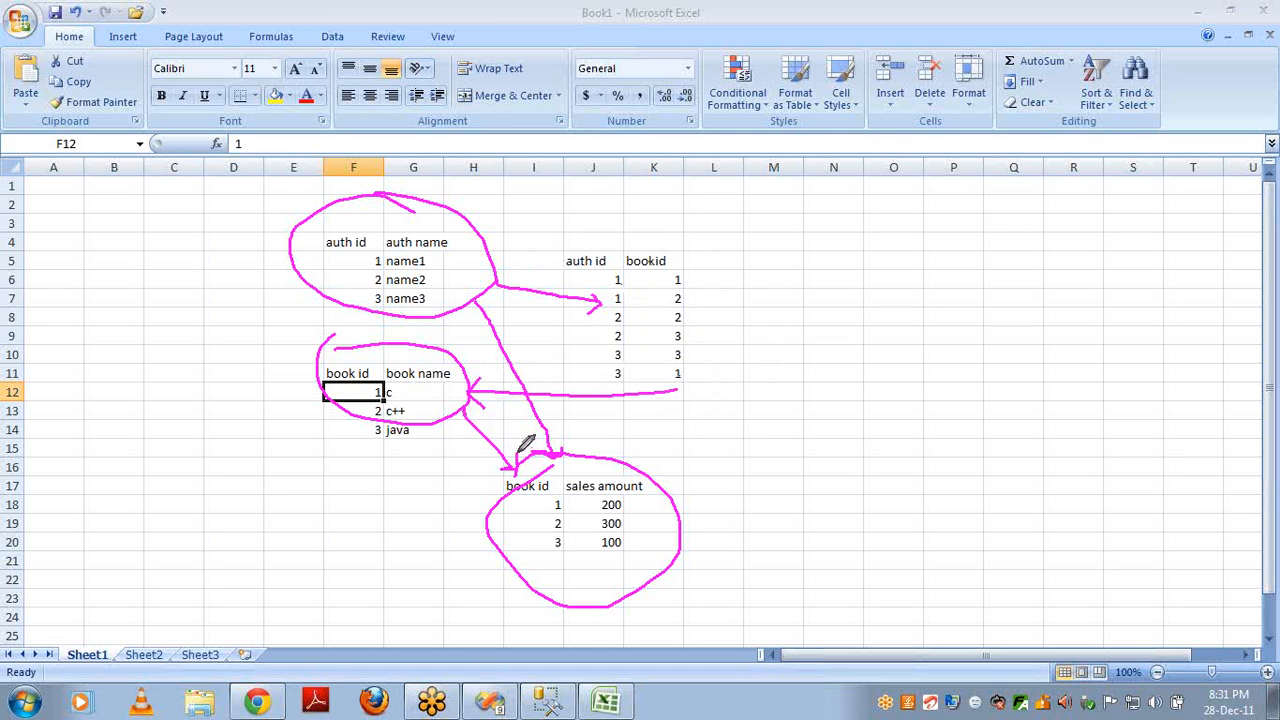
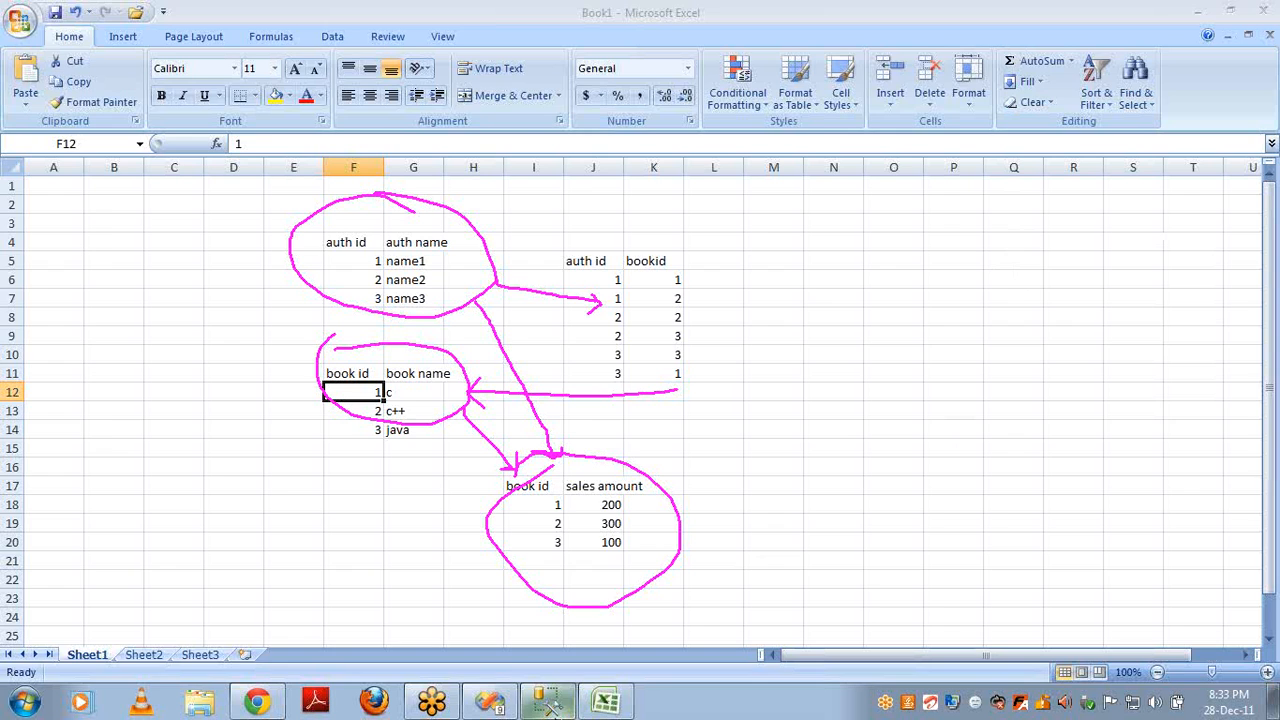
- Switch to SQL Server Management Studio, replace the existing query with "select * from books" and execute it
click(547, 700)
key(ctrl+a)
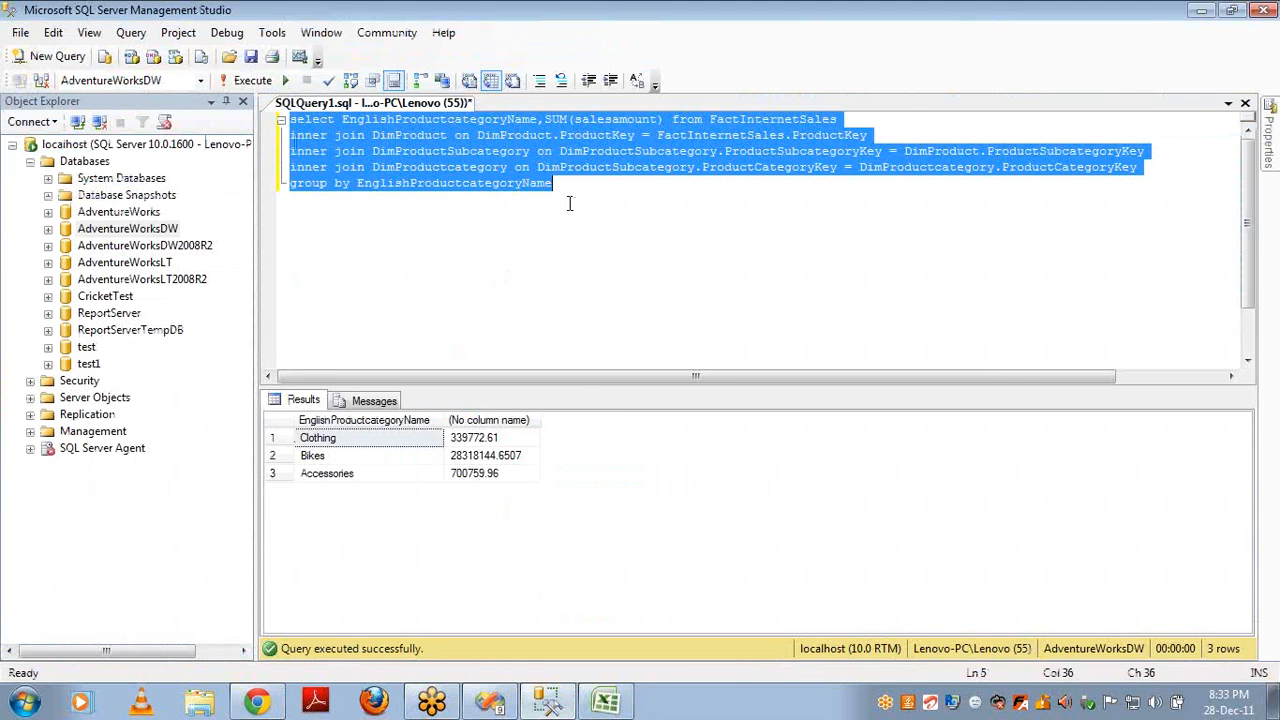
key(Delete)
text(select * from book)
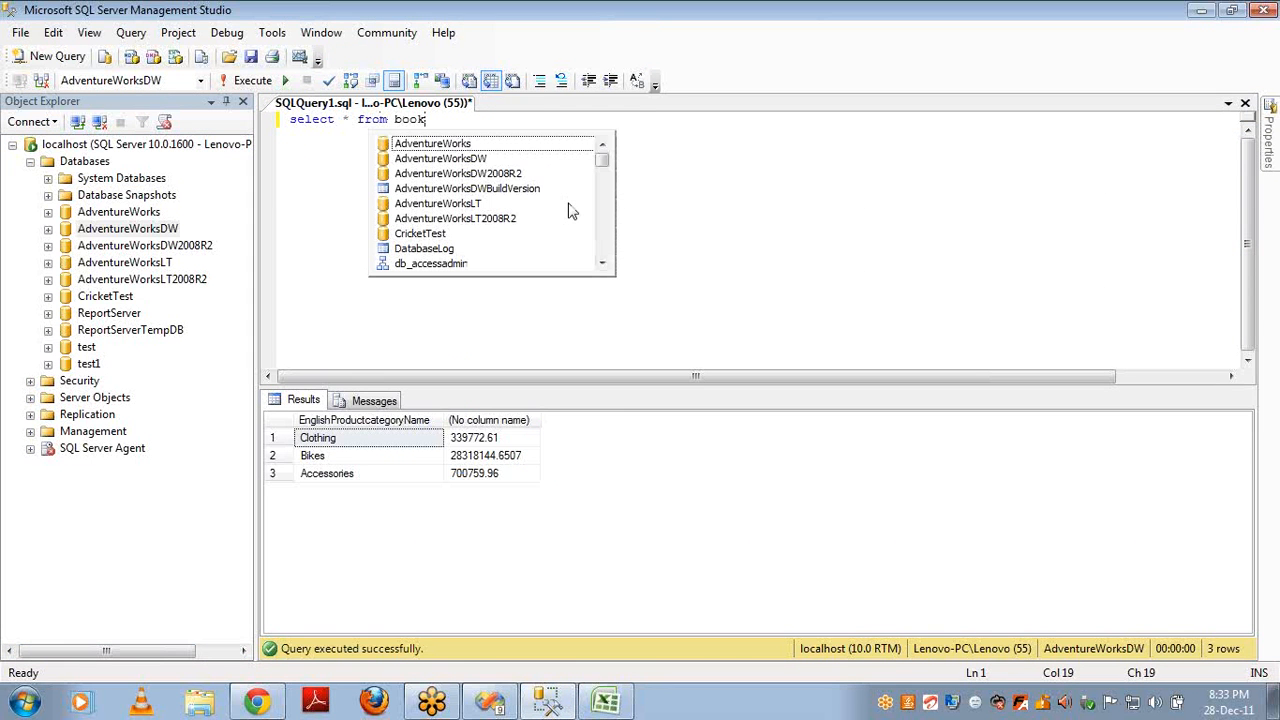
text(s)
key(F5)
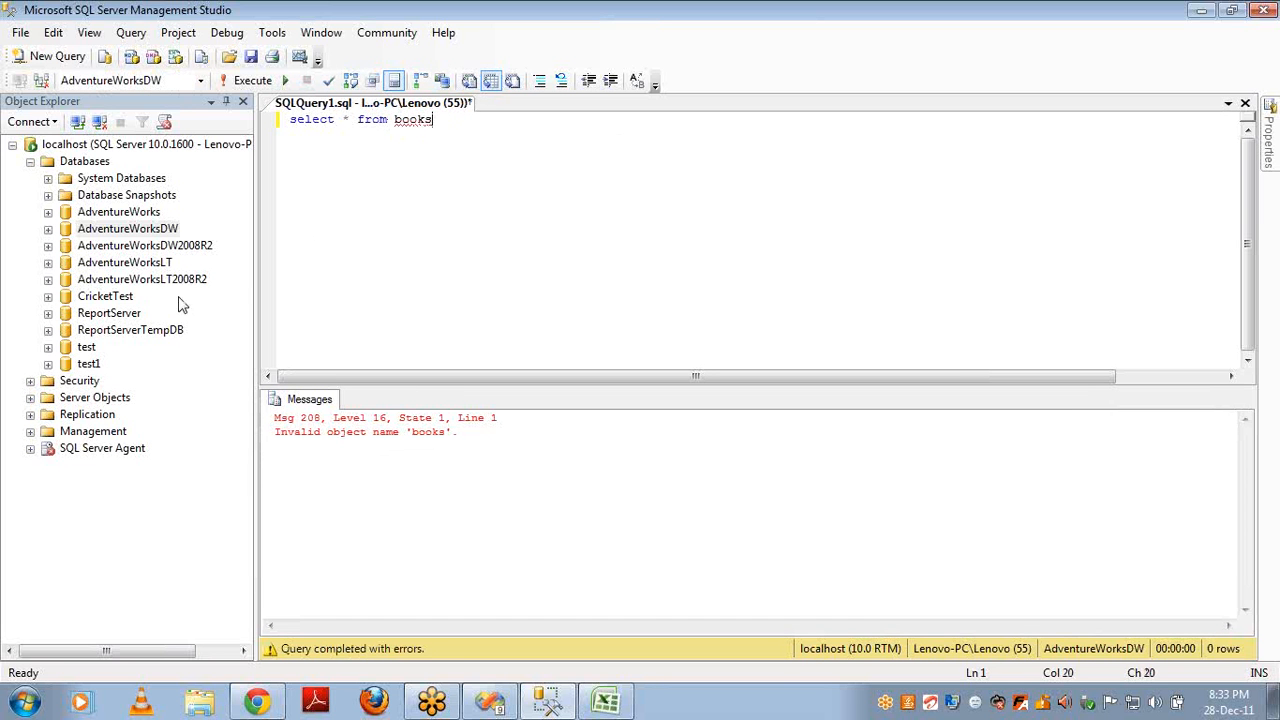
- Expand the AdventureWorksDW database's tables and look through them for a books table
click(48, 229)
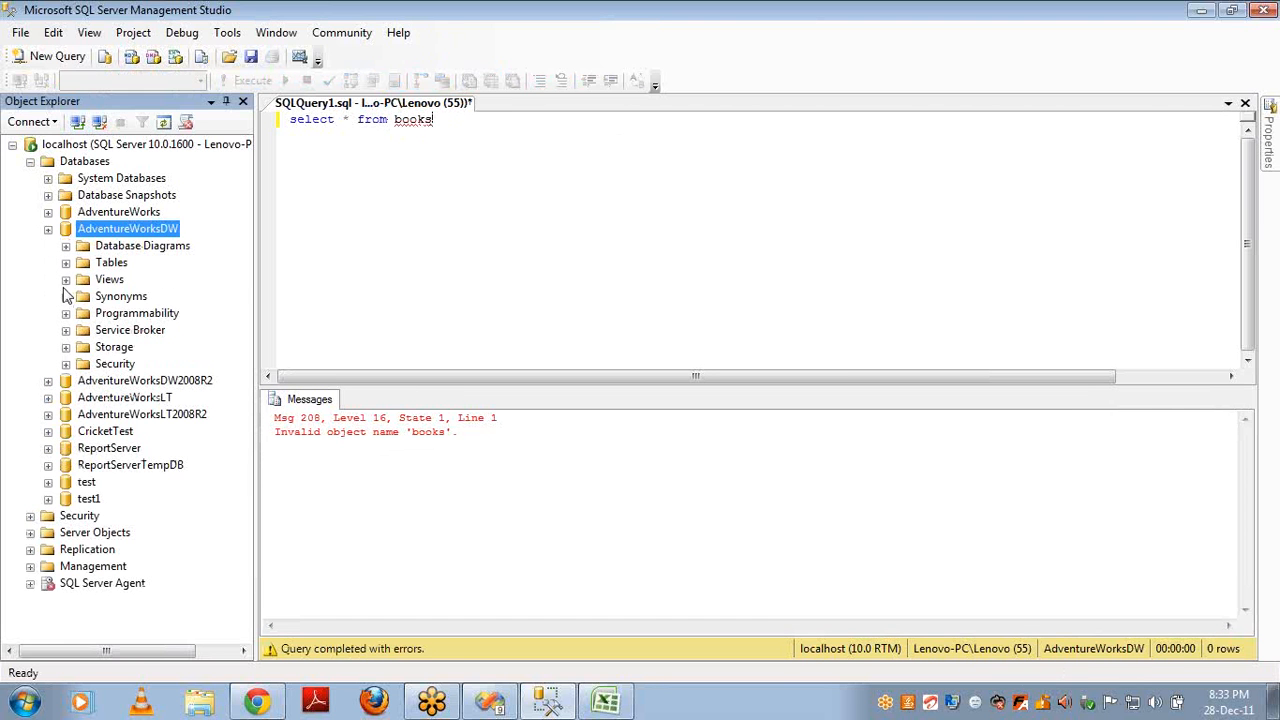
click(66, 263)
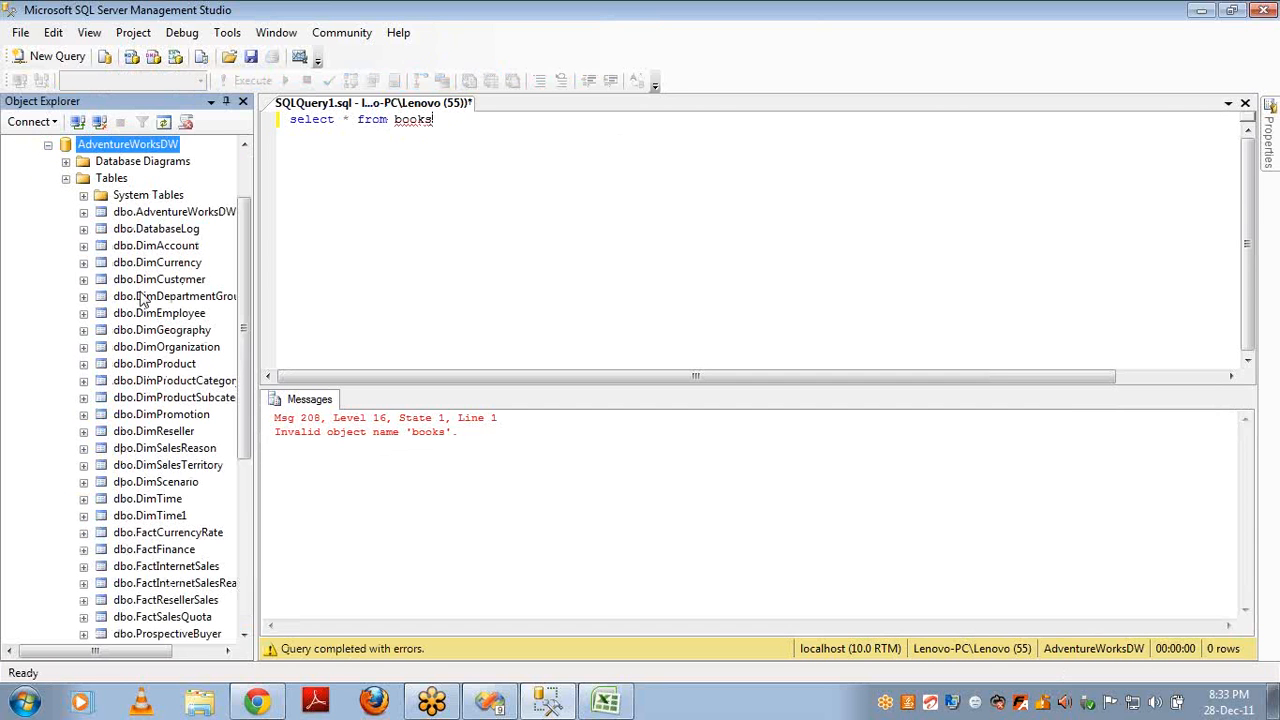
click(150, 384)
key(Down)
key(Down)
key(Down)
key(Down)
key(Down)
key(Down)
key(Down)
key(Down)
key(Down)
key(Down)
key(Down)
key(Down)
key(Down)
key(Down)
key(Down)
key(Down)
key(Down)
key(Down)
key(Down)
key(Down)
key(Down)
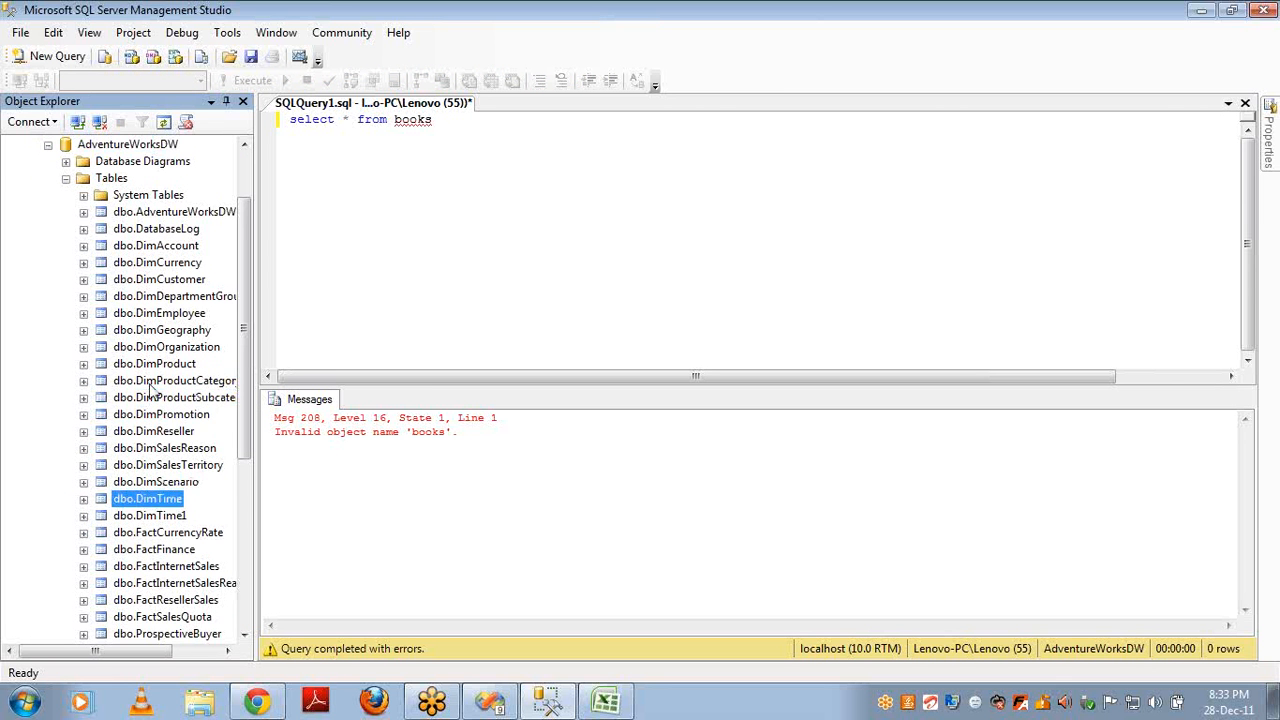
key(Down)
key(Down)
key(Down)
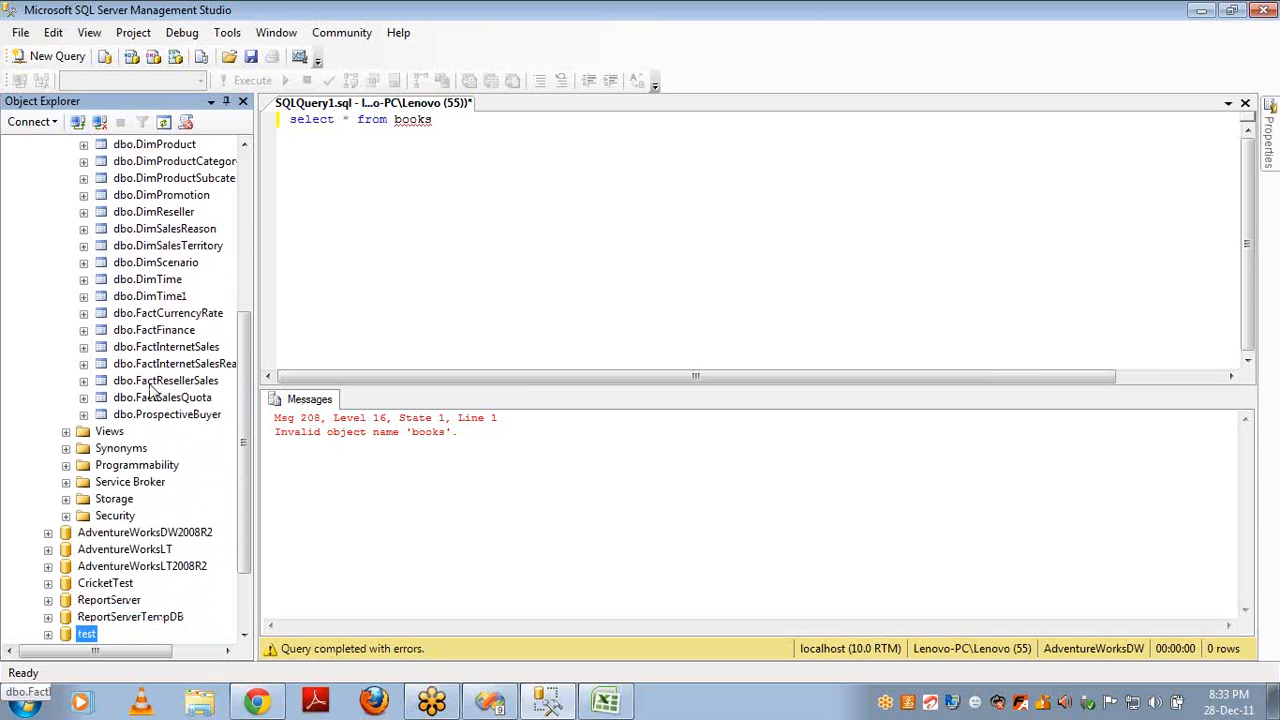
- Expand the CricketTest database's tables and locate the dbo.books table
click(52, 588)
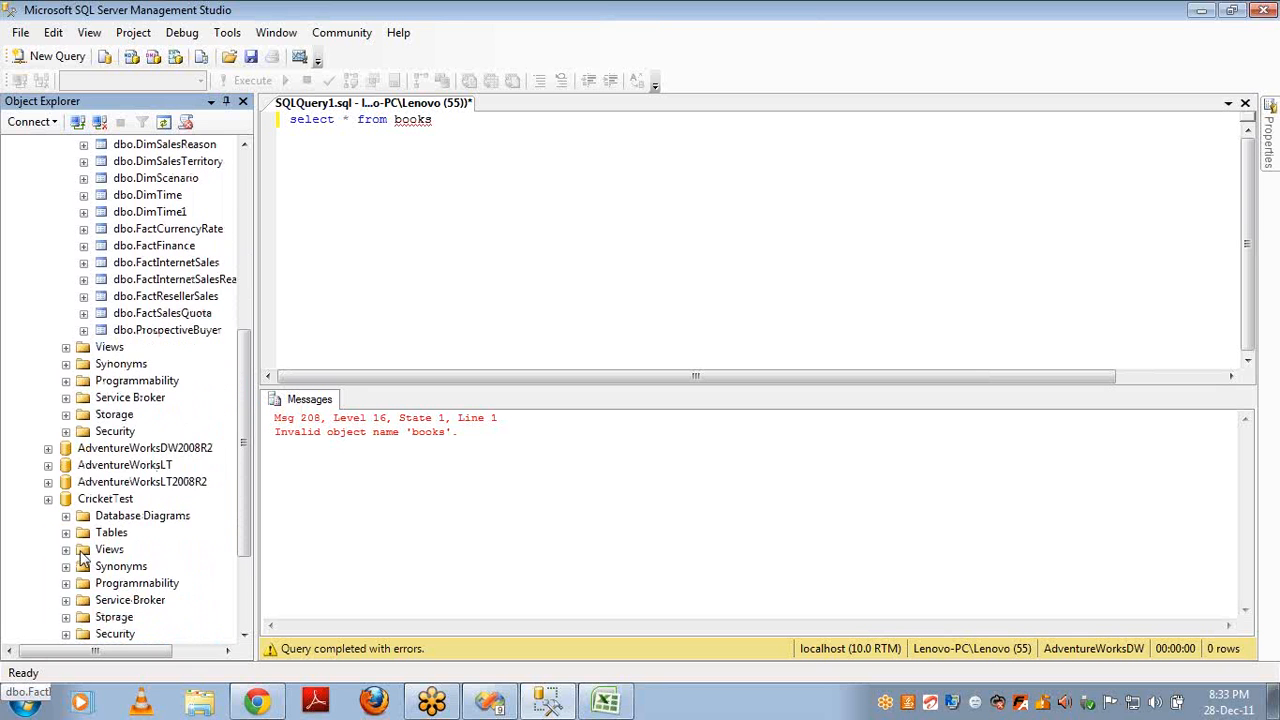
click(66, 533)
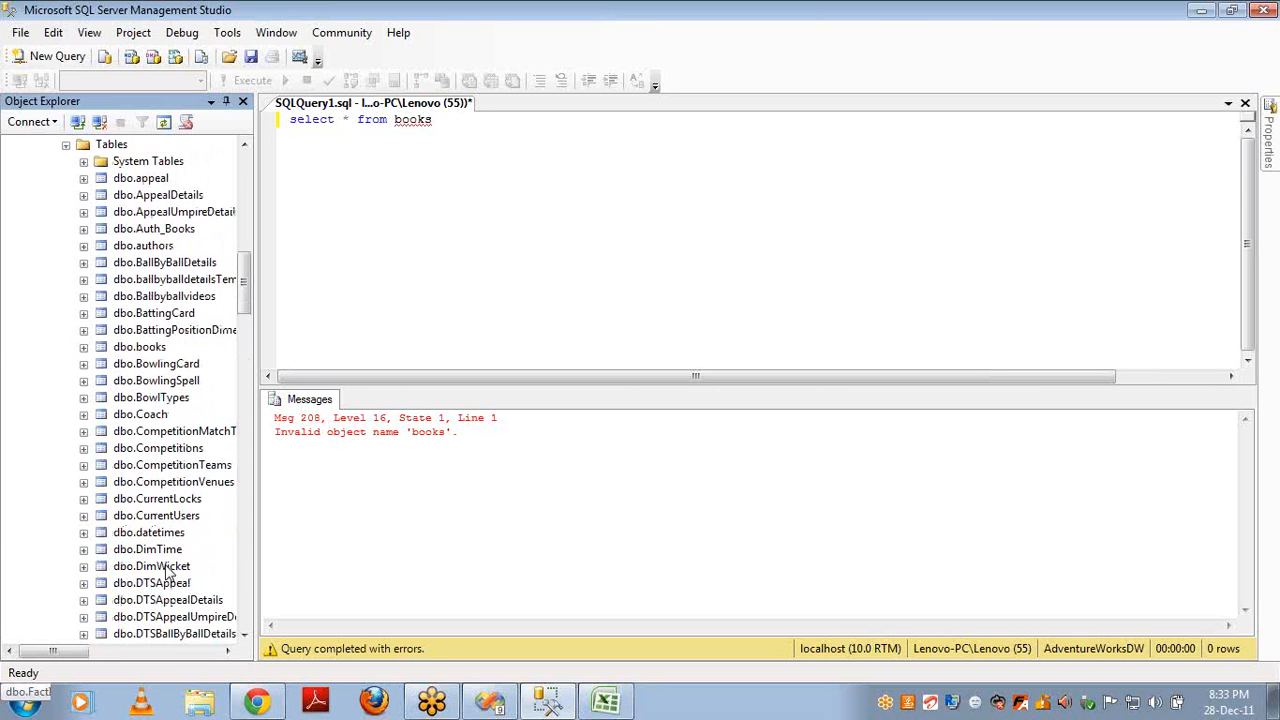
click(155, 549)
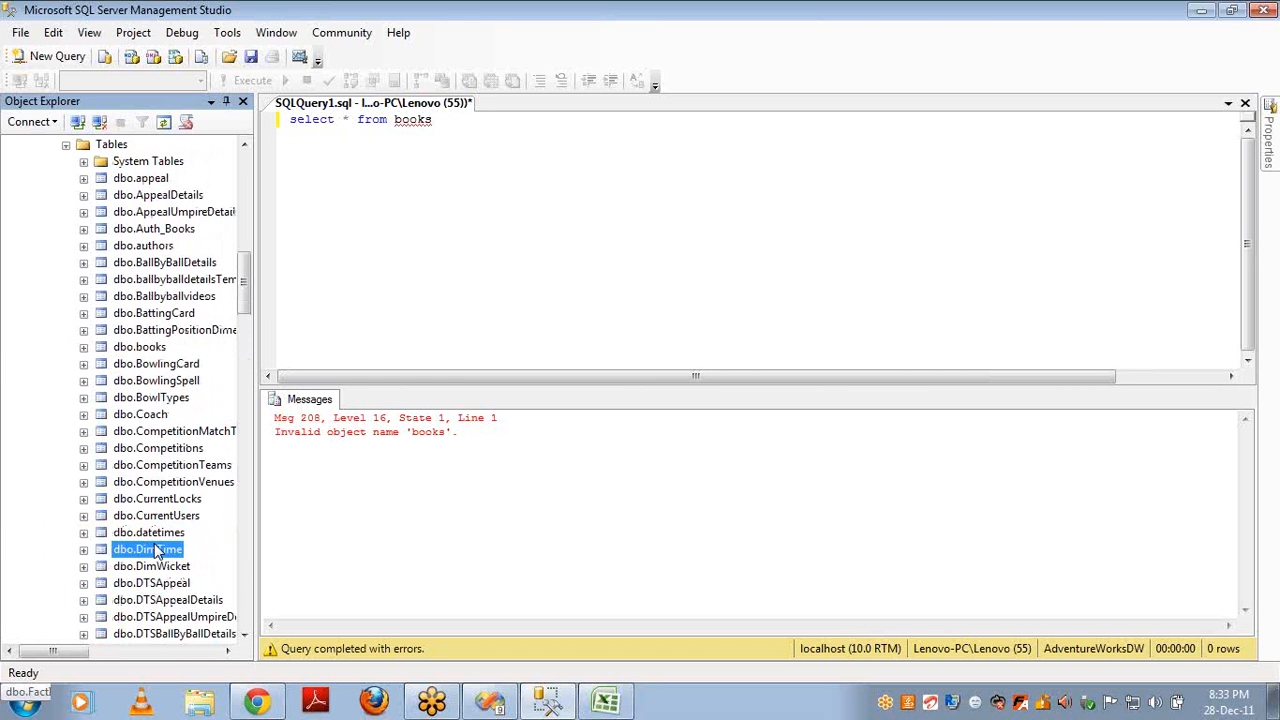
click(129, 348)
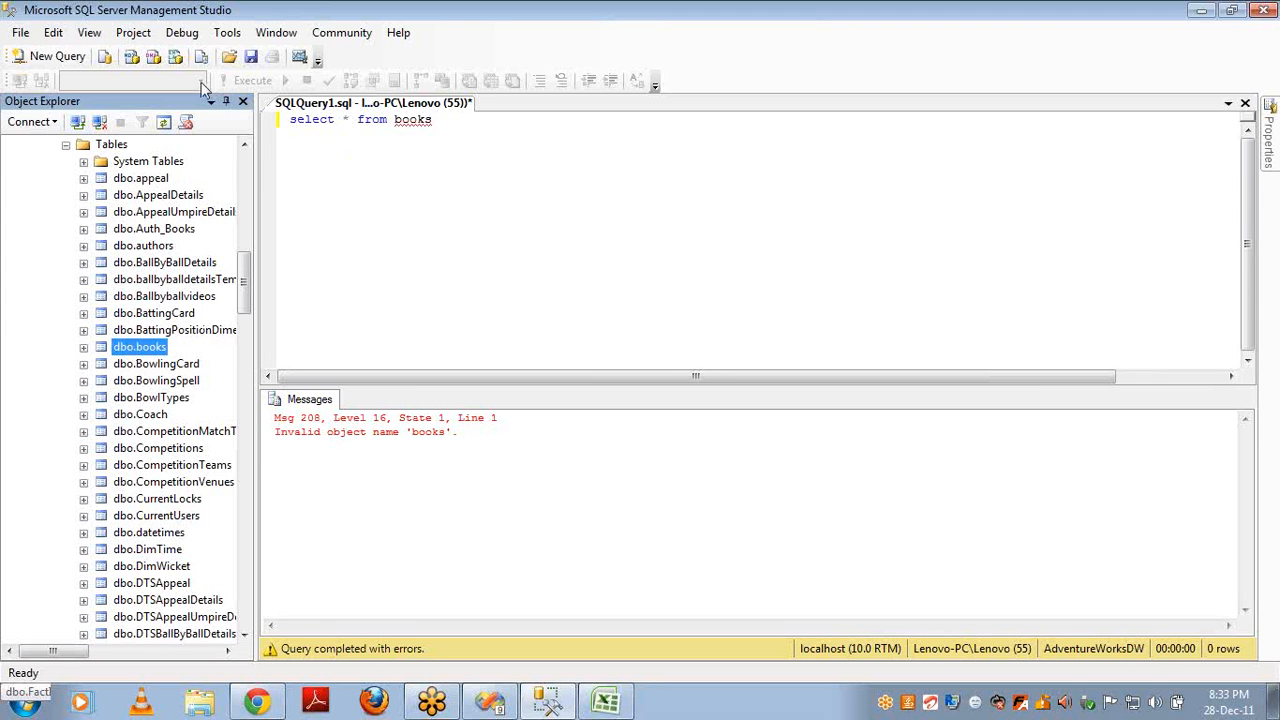
- Set the query's database to CricketTest and execute the books query again
click(467, 201)
click(200, 80)
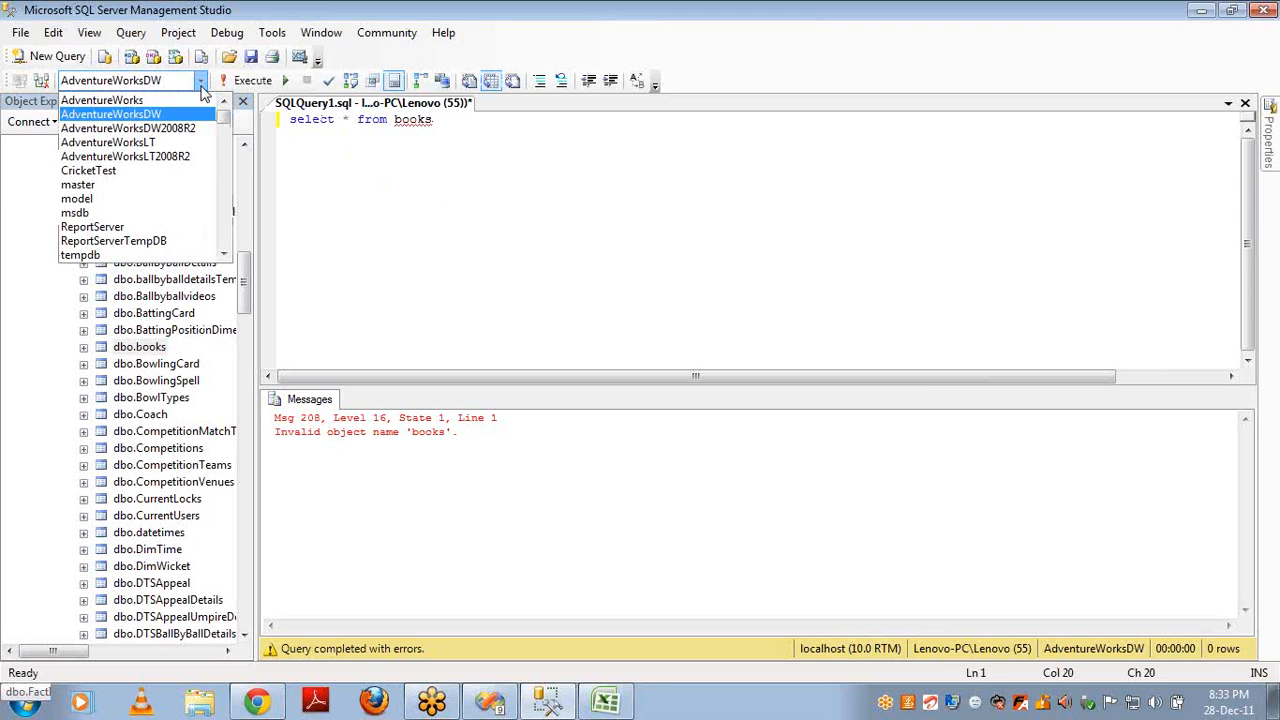
click(118, 171)
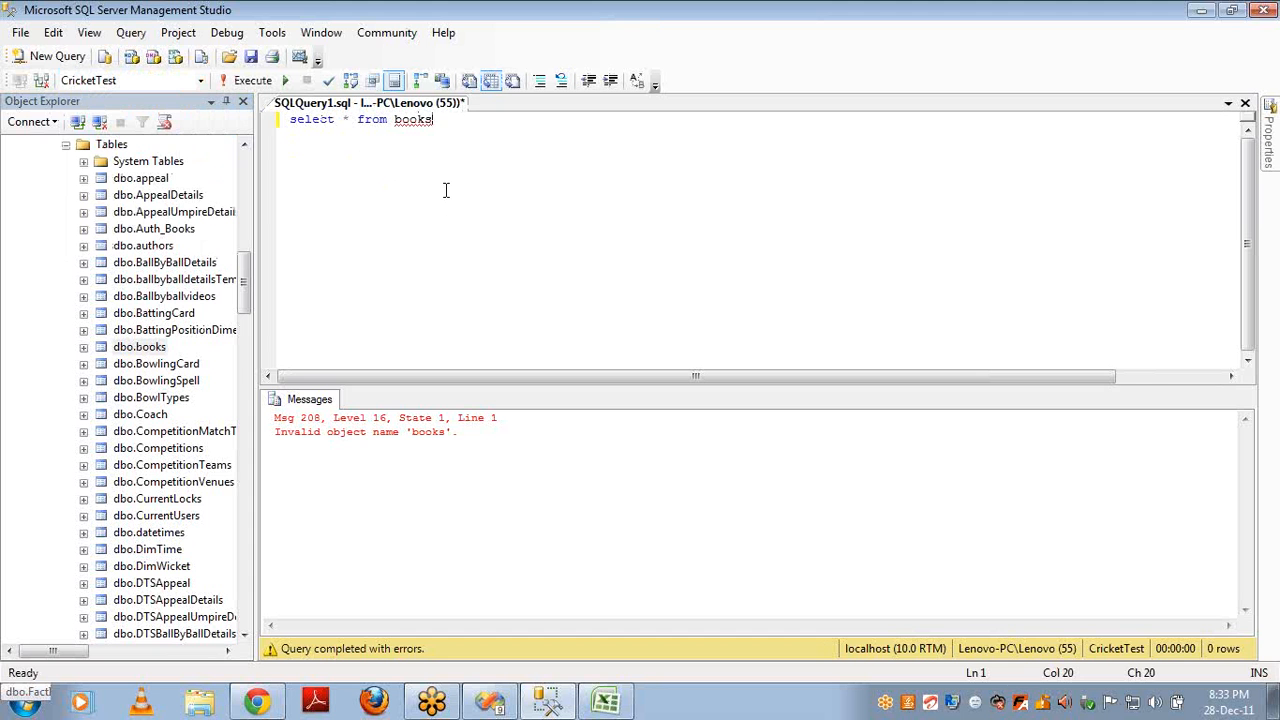
key(F5)
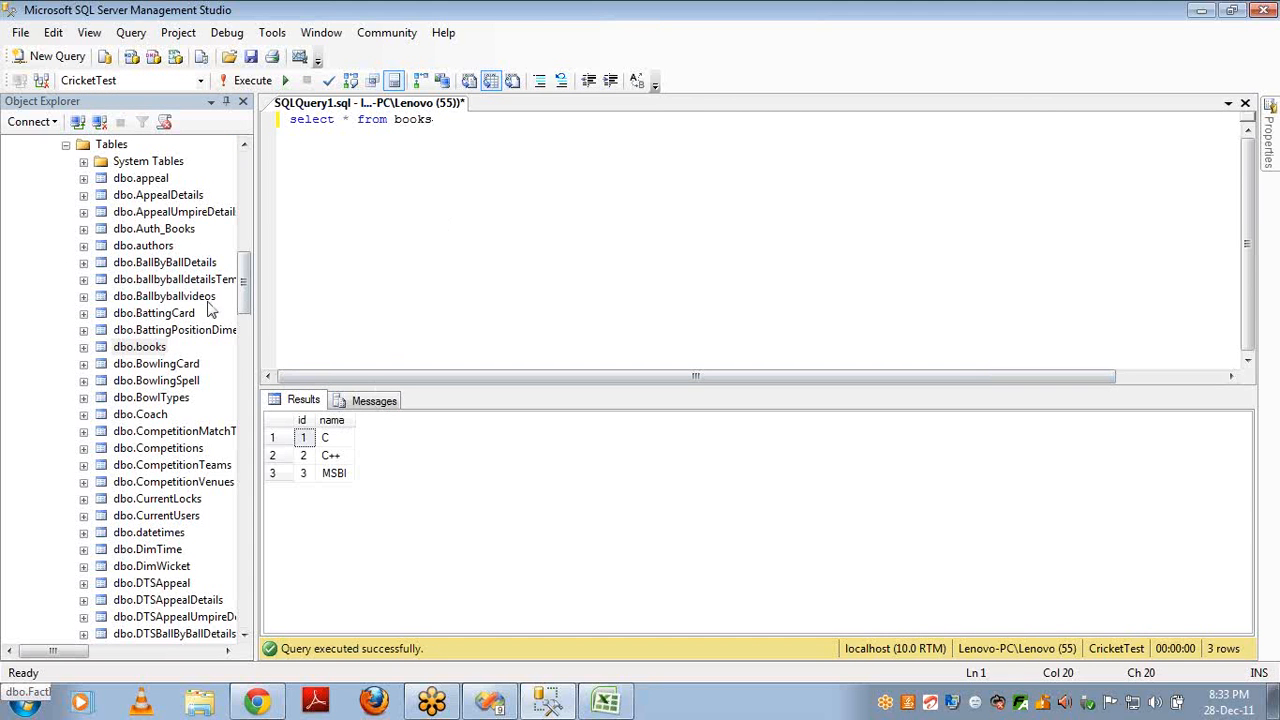
- End the books query with a semicolon and add "select * from authors ;" on the line below it
click(156, 250)
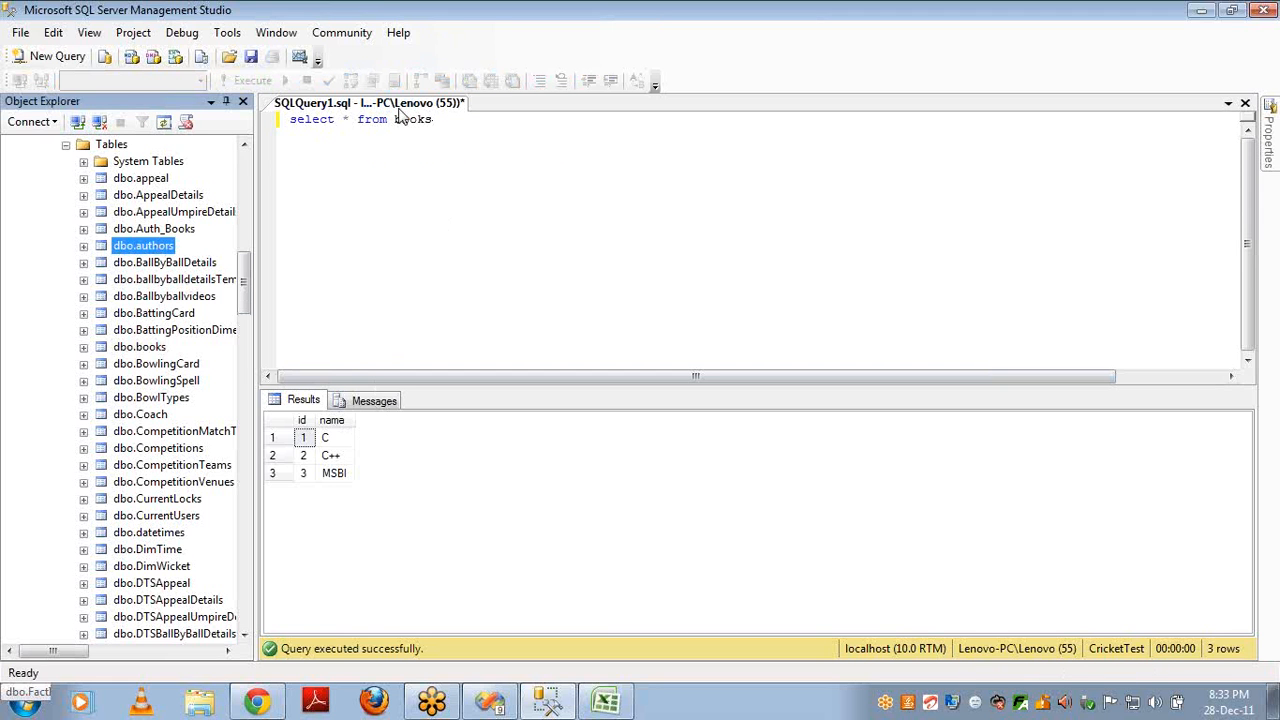
click(445, 125)
key(End)
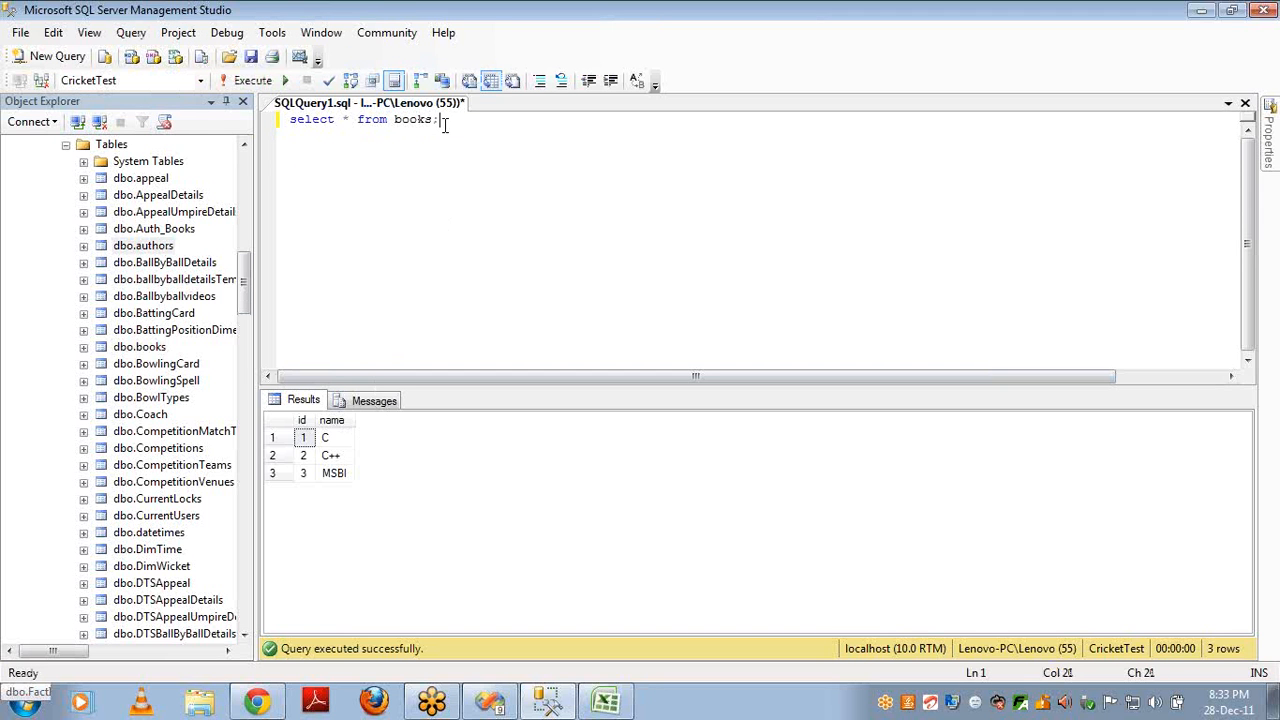
key(Return)
text(select *)
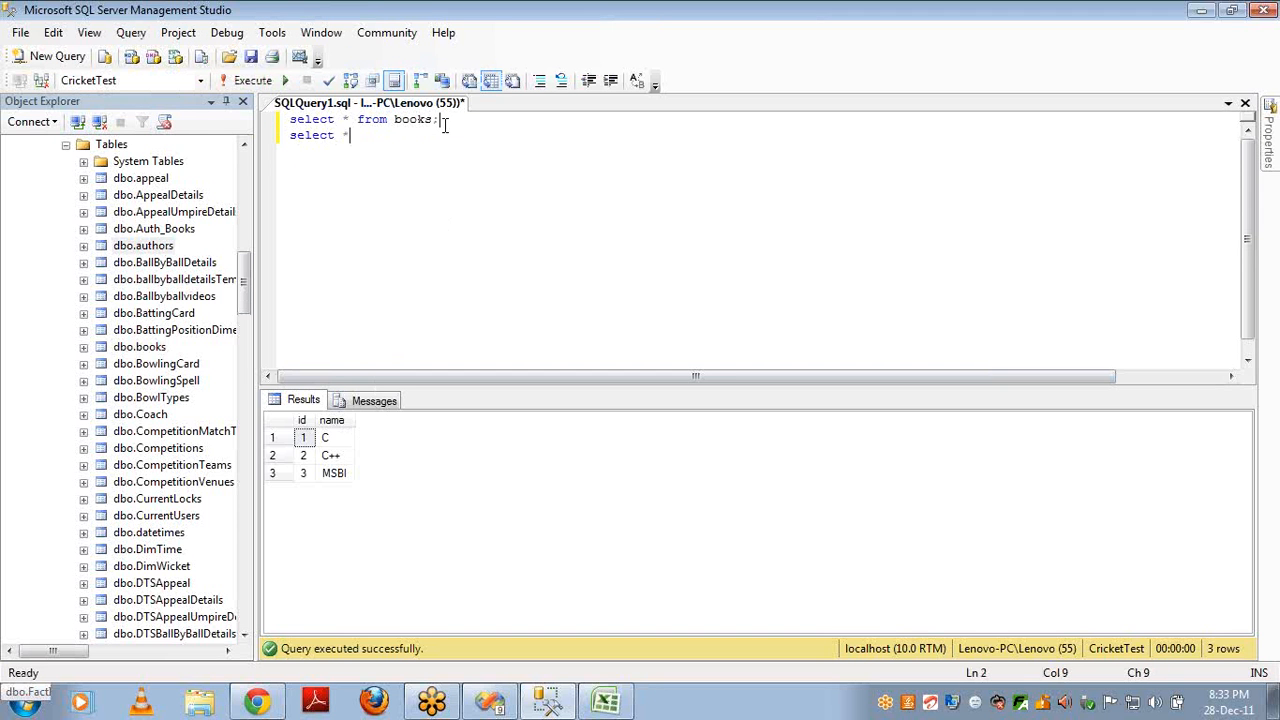
text( from auth)
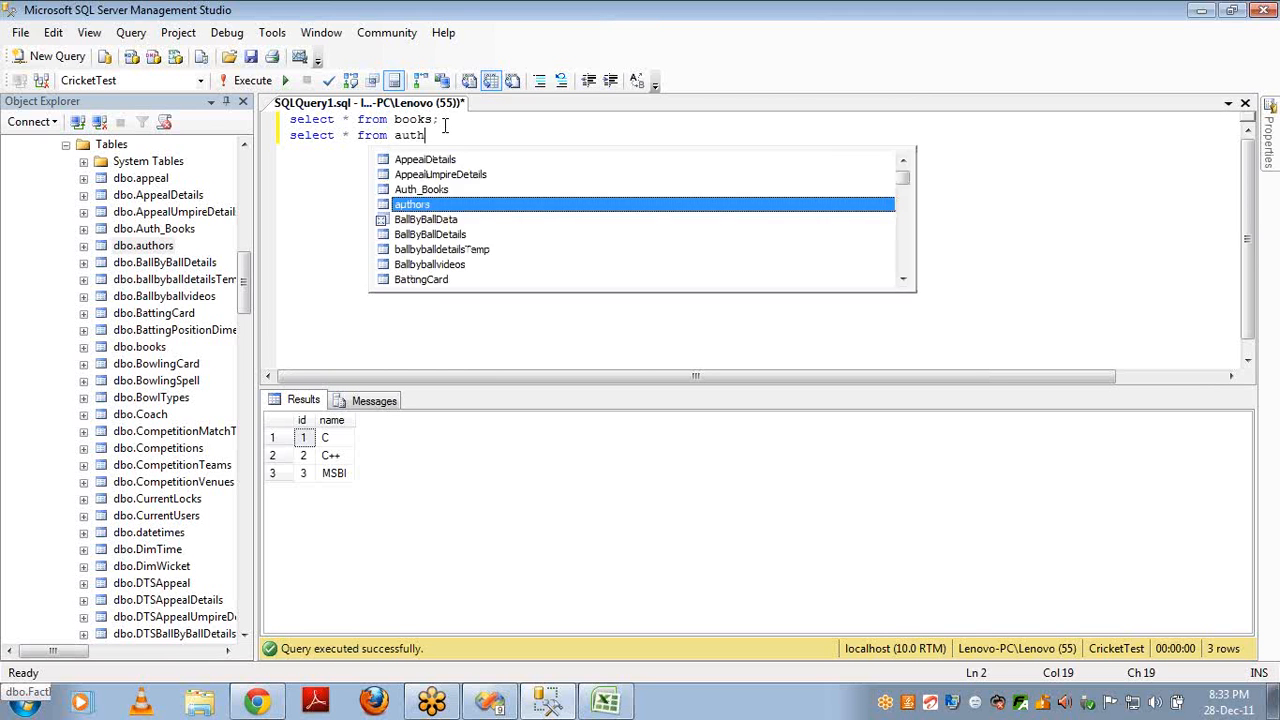
text(ors ;)
key(Return)
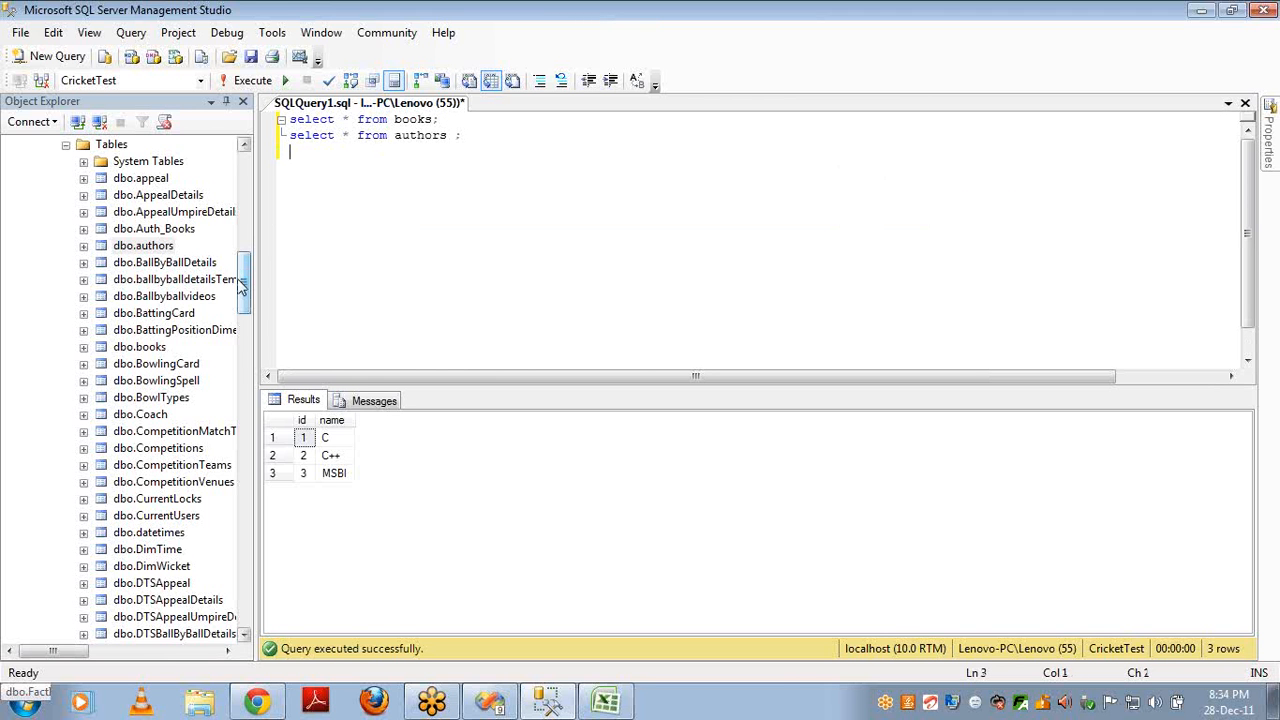
- Add the line "select * from dbo.Auth_Books;" below the authors query, taking the table name from the CricketTest tables
drag(240, 287, 240, 277)
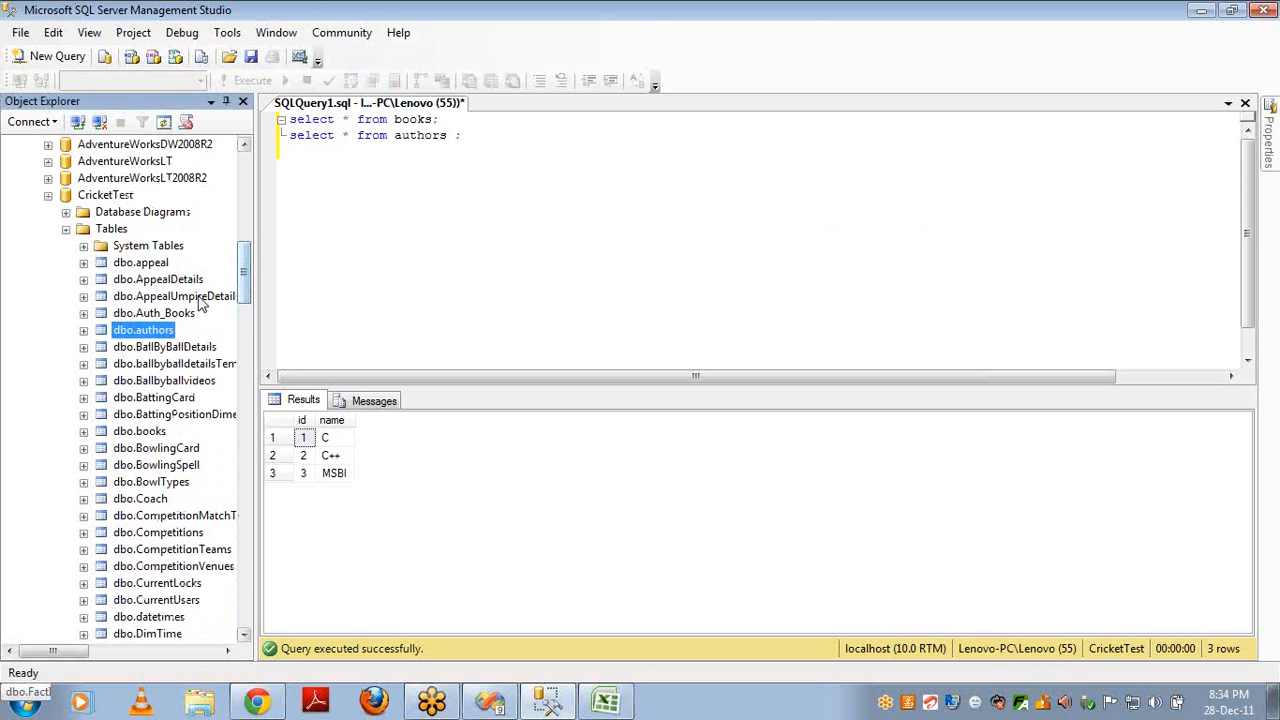
drag(185, 314, 412, 200)
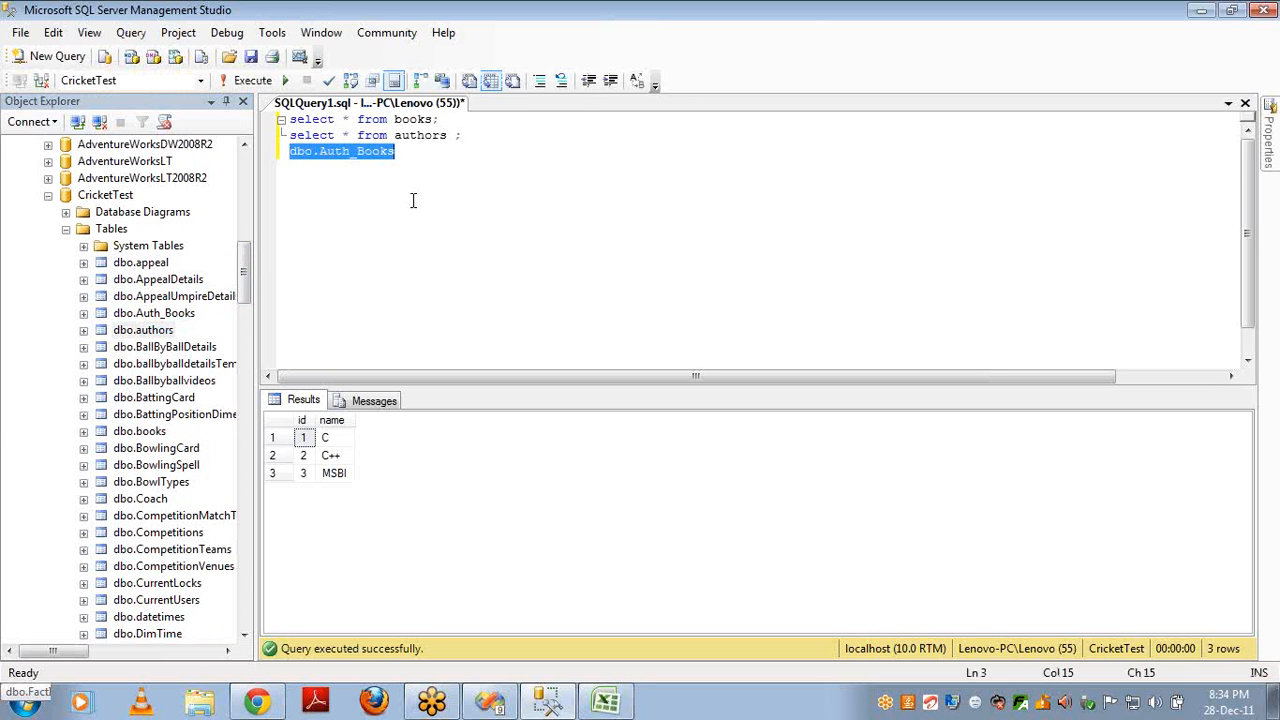
key(Home)
text(select)
text( * from)
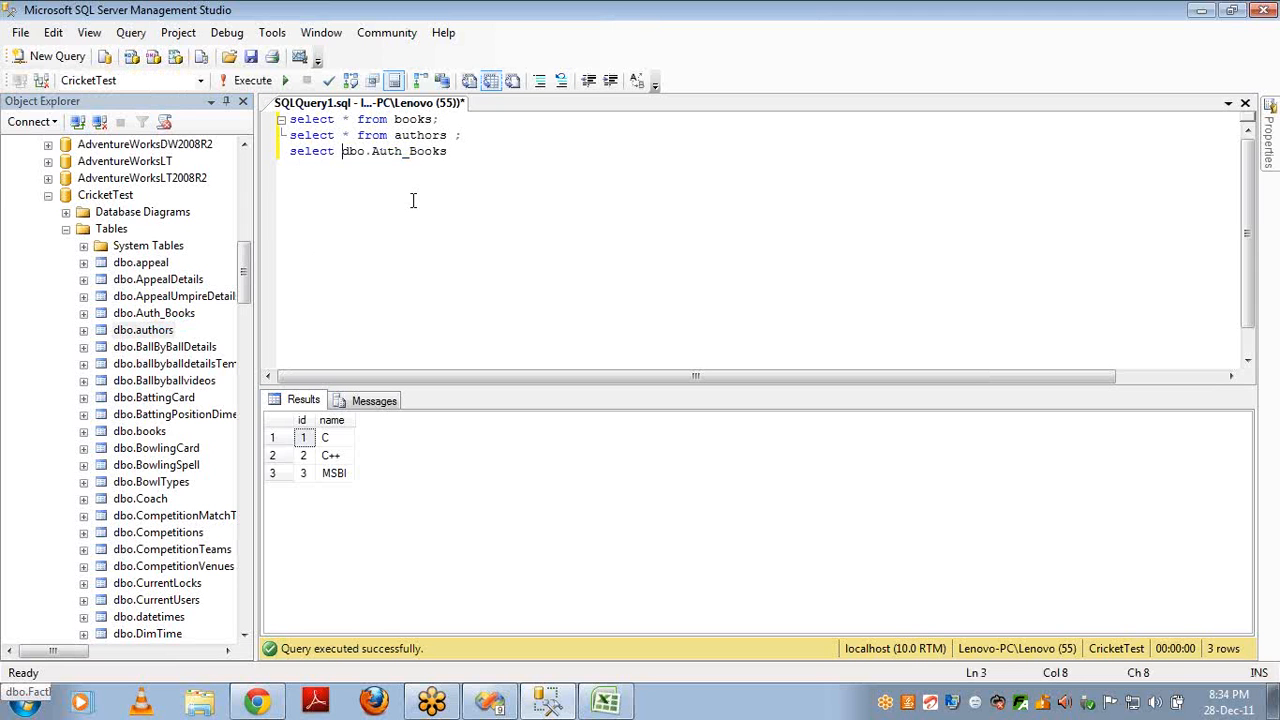
key(End)
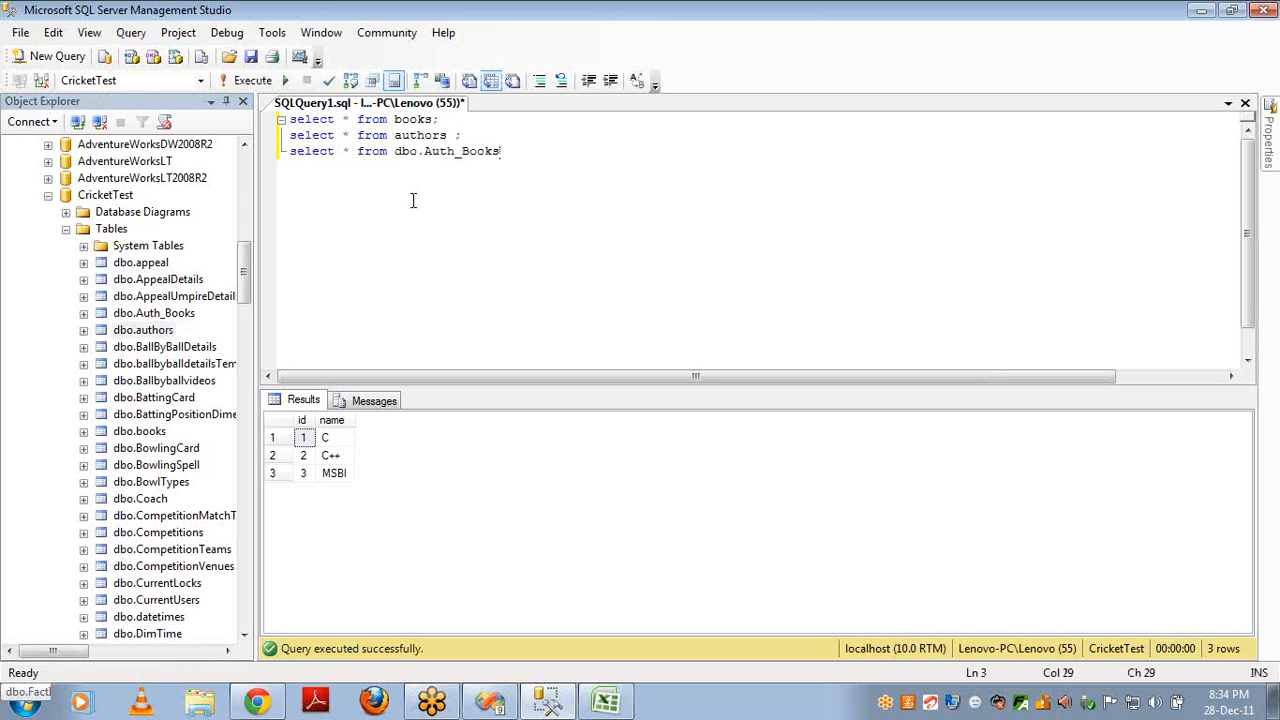
key(Return)
text(;)
key(Return)
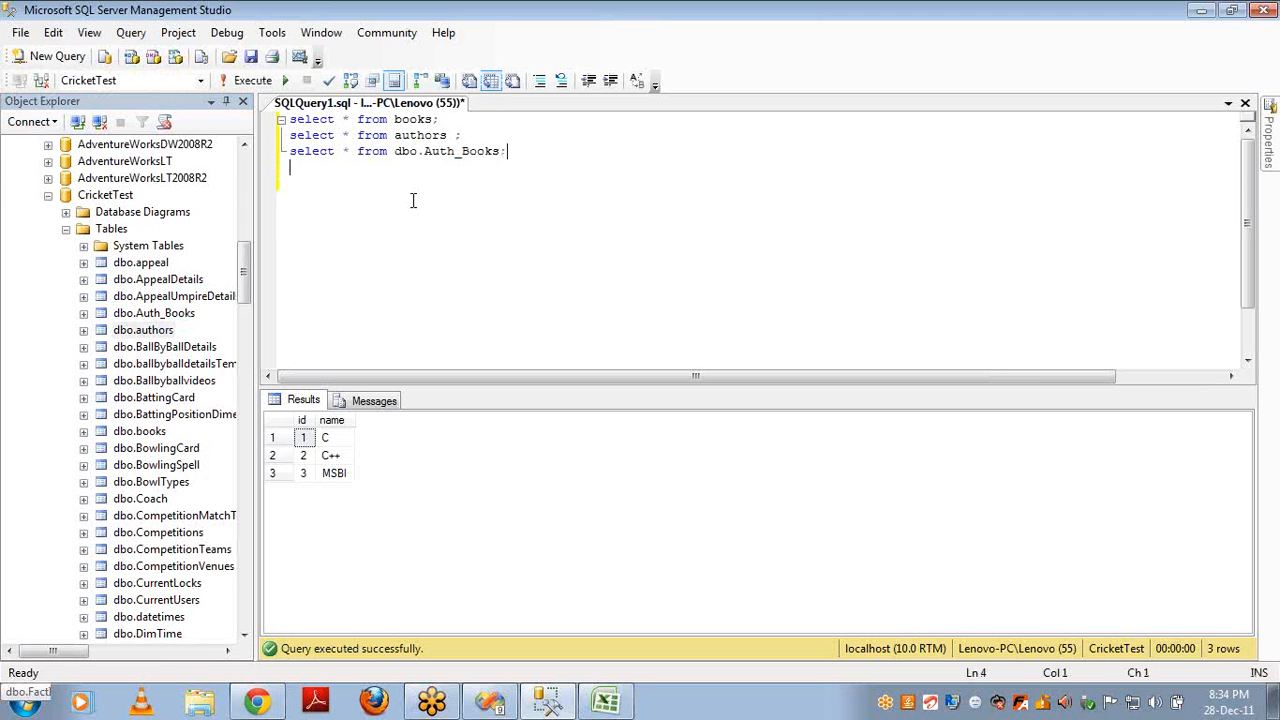
- Locate dbo.sales among the CricketTest tables and add "select * from dbo.sales" directly below the Auth_Books query
click(245, 288)
drag(245, 288, 263, 530)
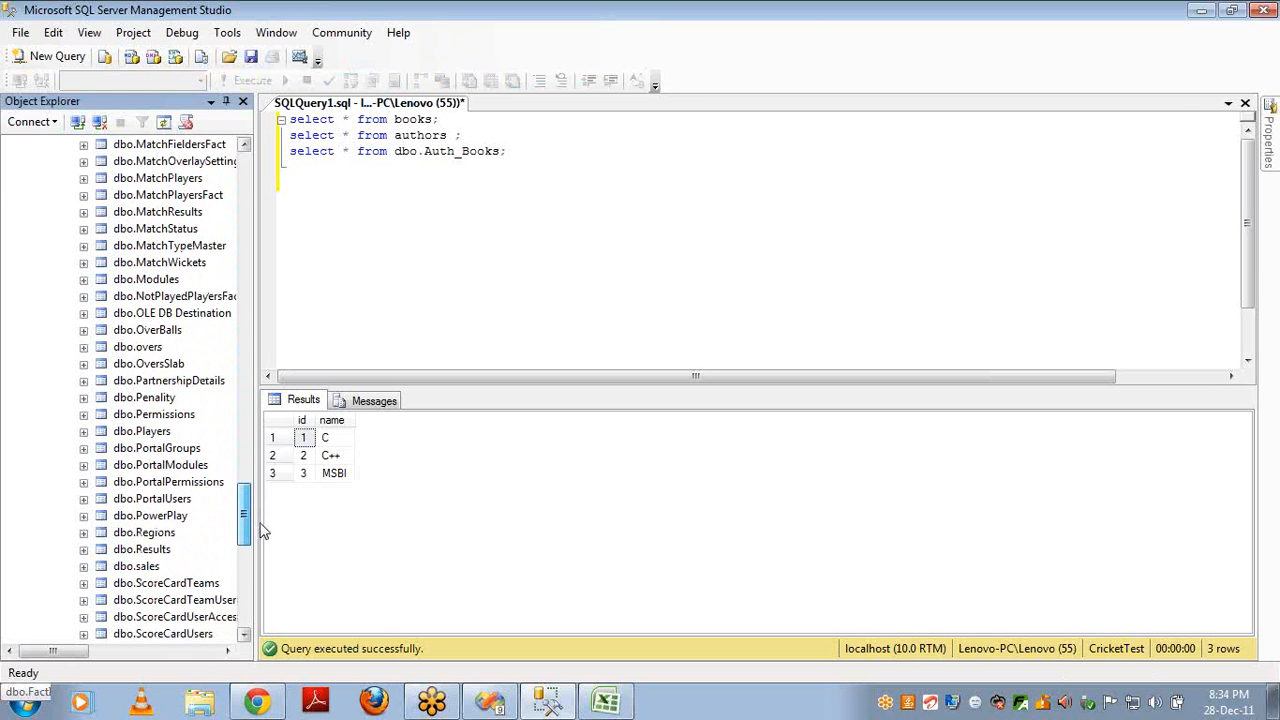
click(150, 567)
drag(150, 567, 367, 307)
key(Home)
text(s)
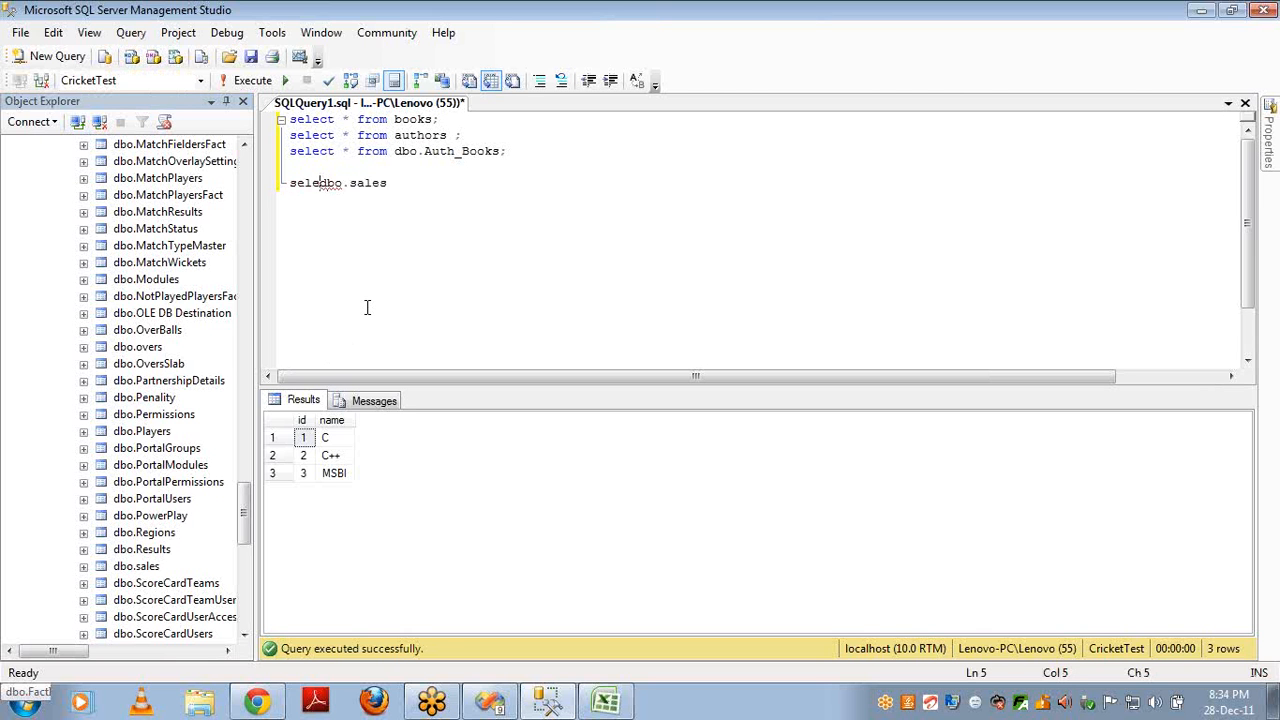
text(elect * from)
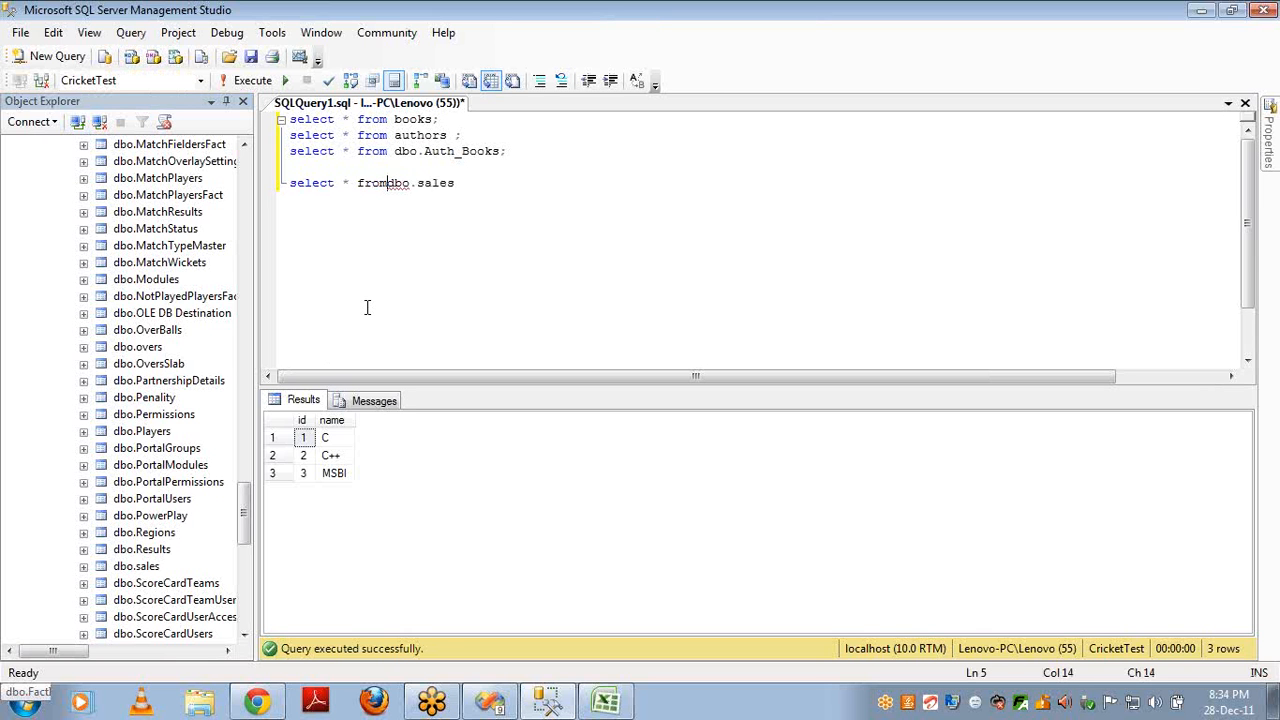
key(Up)
key(Delete)
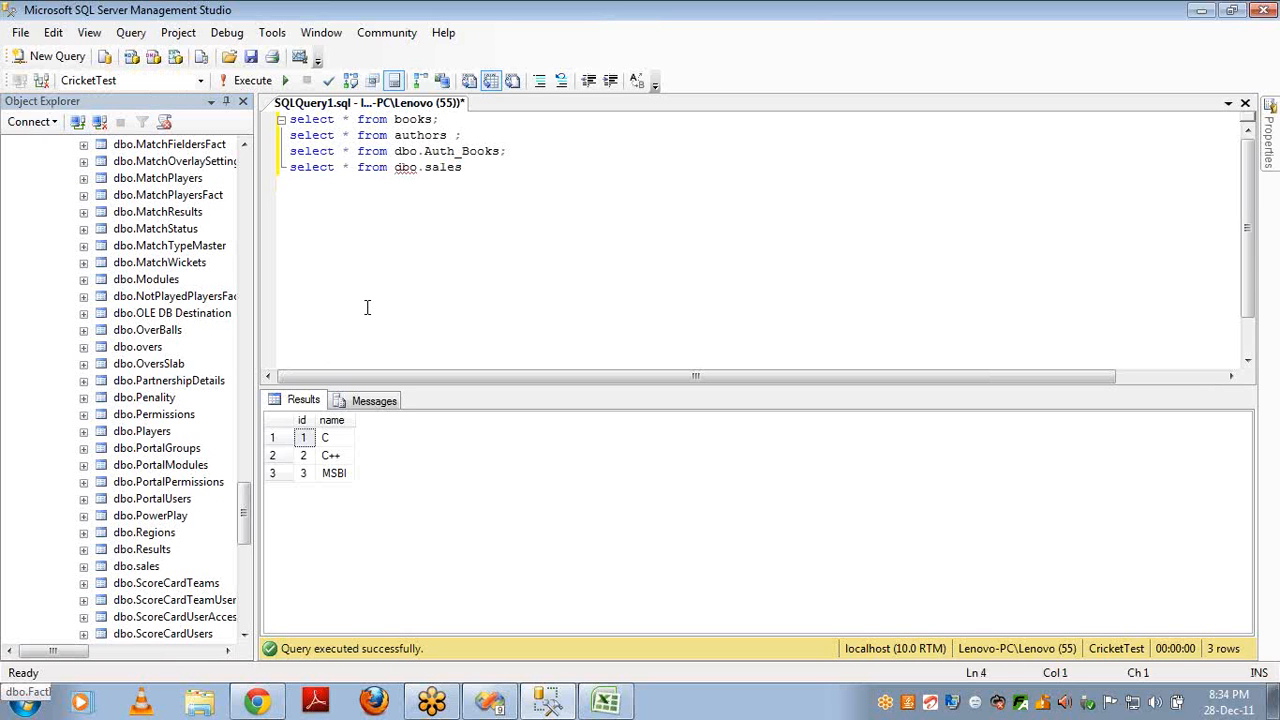
- Execute all four select queries together and enlarge the results area to fit the four result sets
key(F5)
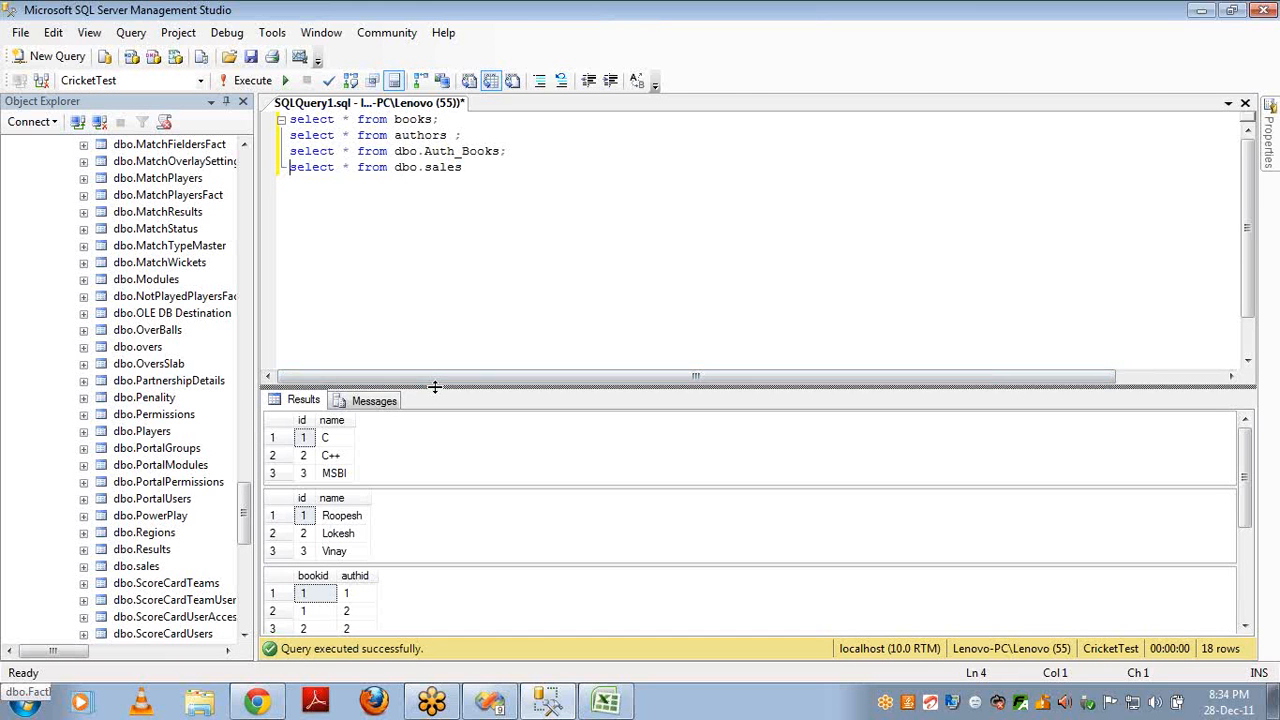
drag(434, 383, 454, 218)
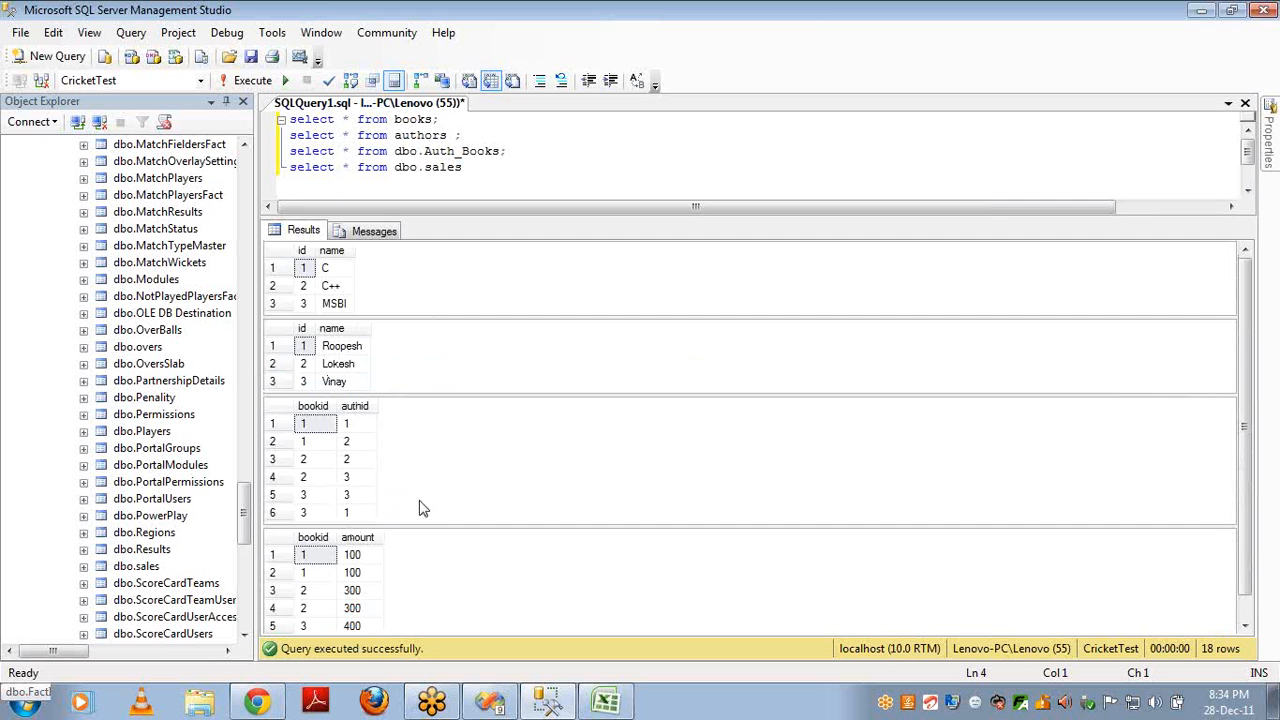
- Go through the amount values row by row in the sales result set
mouse_move(355, 556)
mouse_down()
mouse_move(357, 568)
mouse_move(358, 540)
mouse_up()
key(Down)
key(Down)
key(Down)
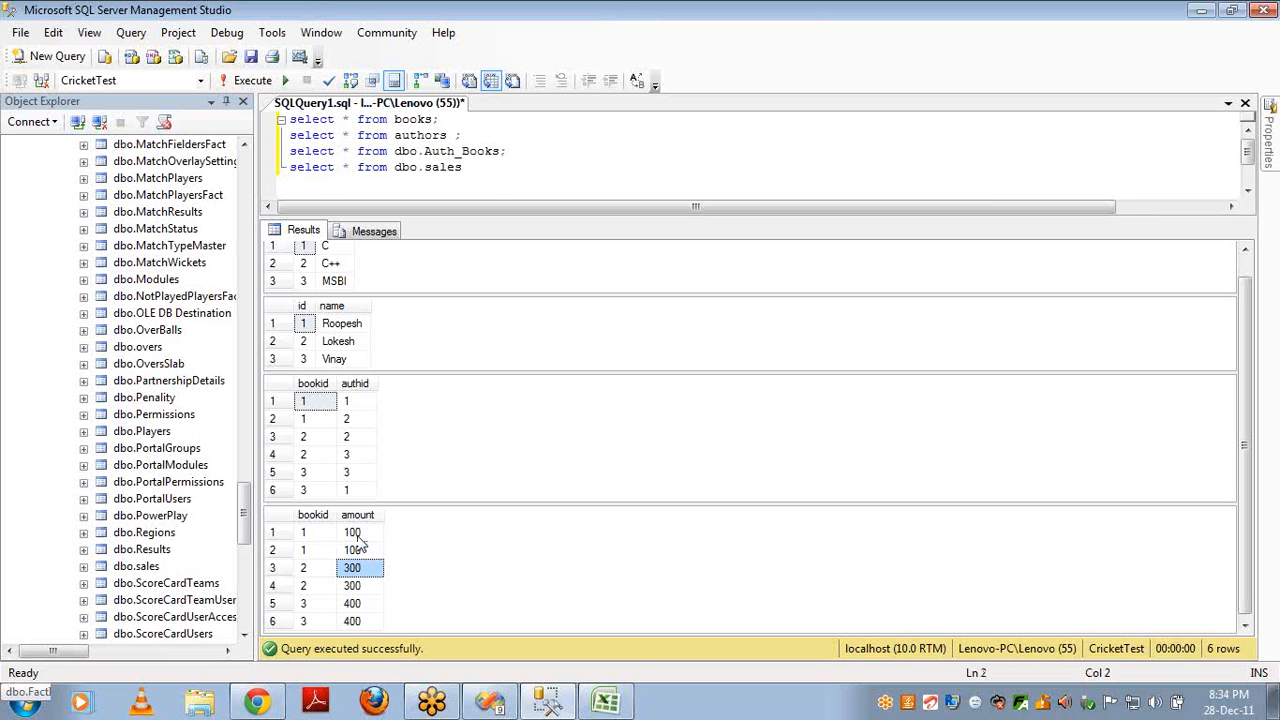
key(Down)
key(Down)
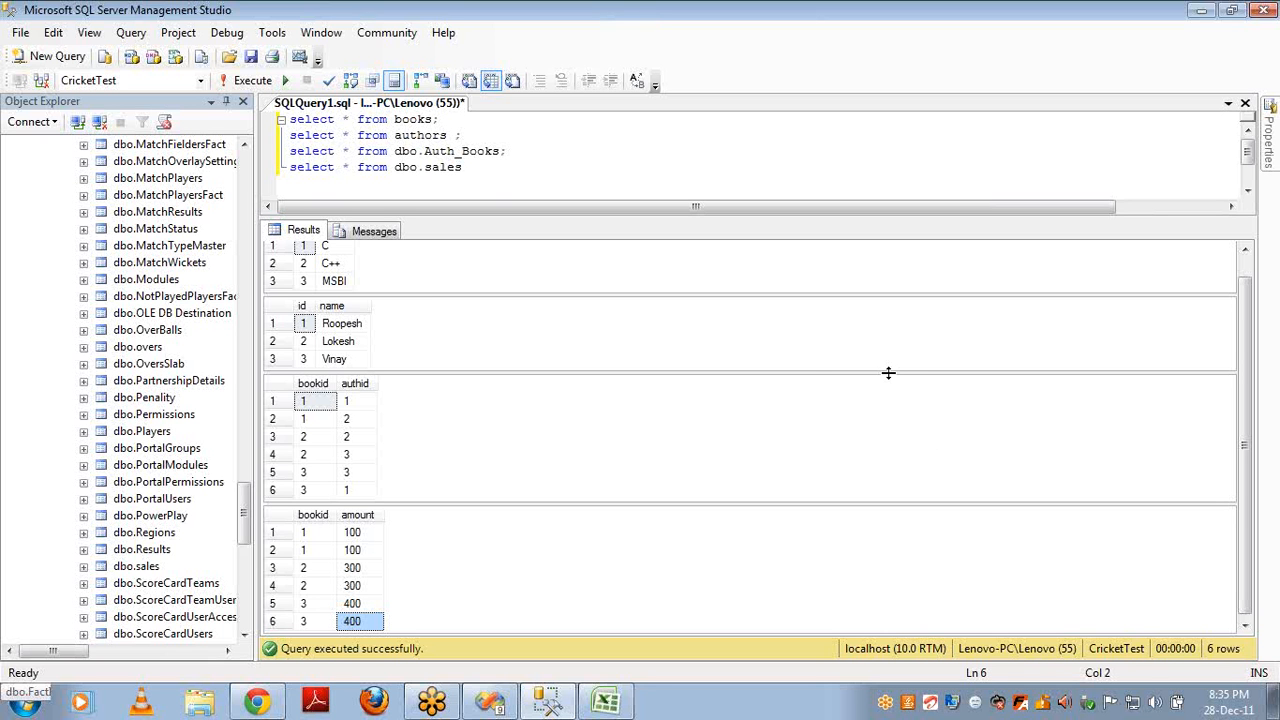
click(345, 536)
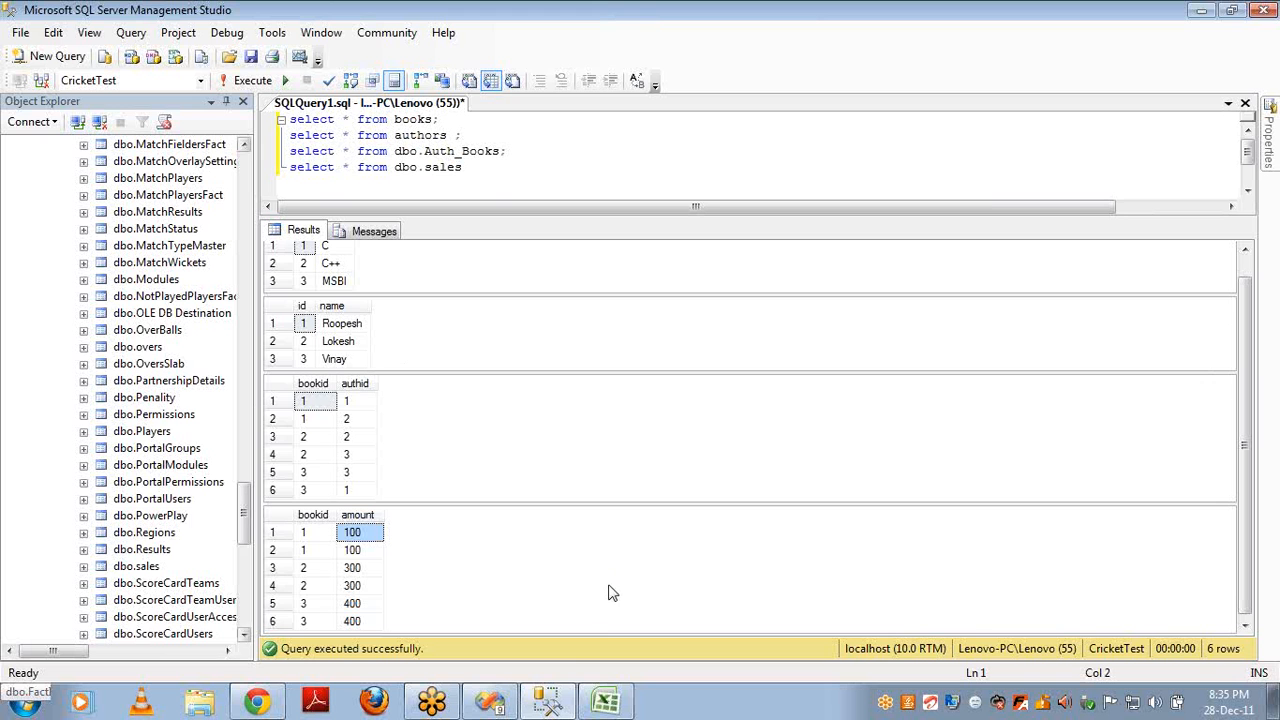
- Switch to the Add Works project in Visual Studio and open Add/Remove Tables for the Cricket data source view
click(490, 702)
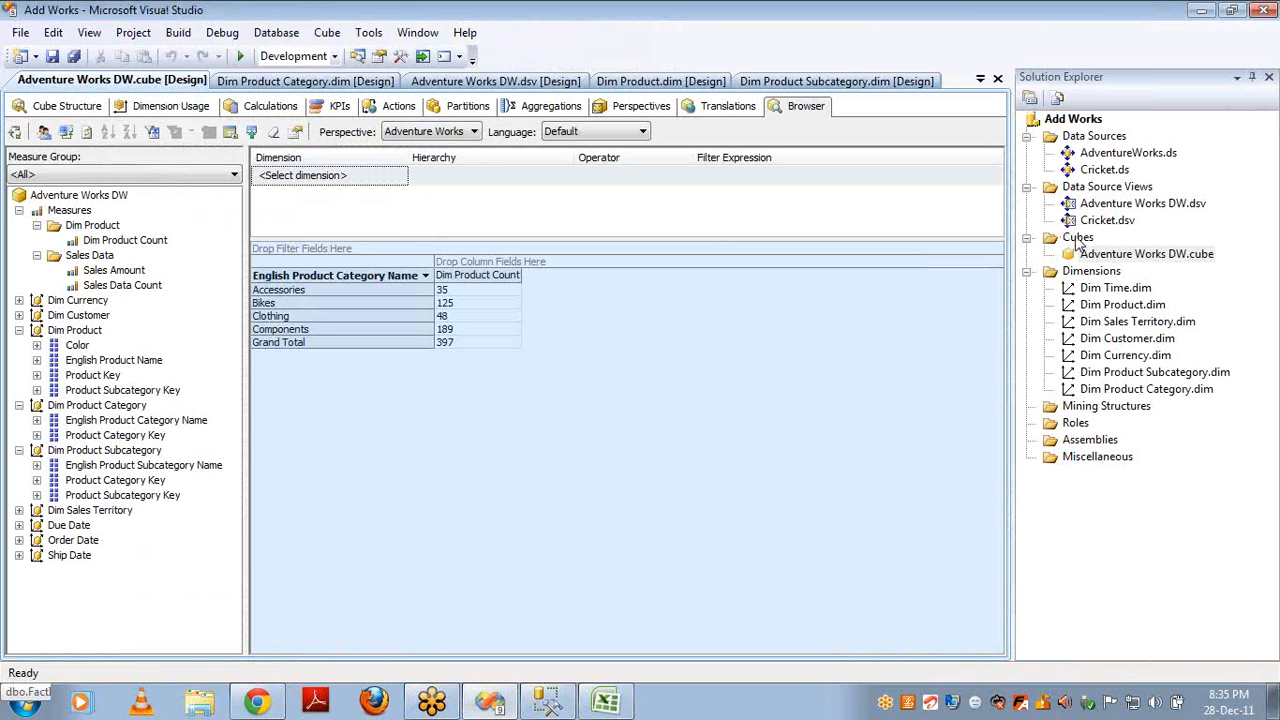
double_click(1085, 221)
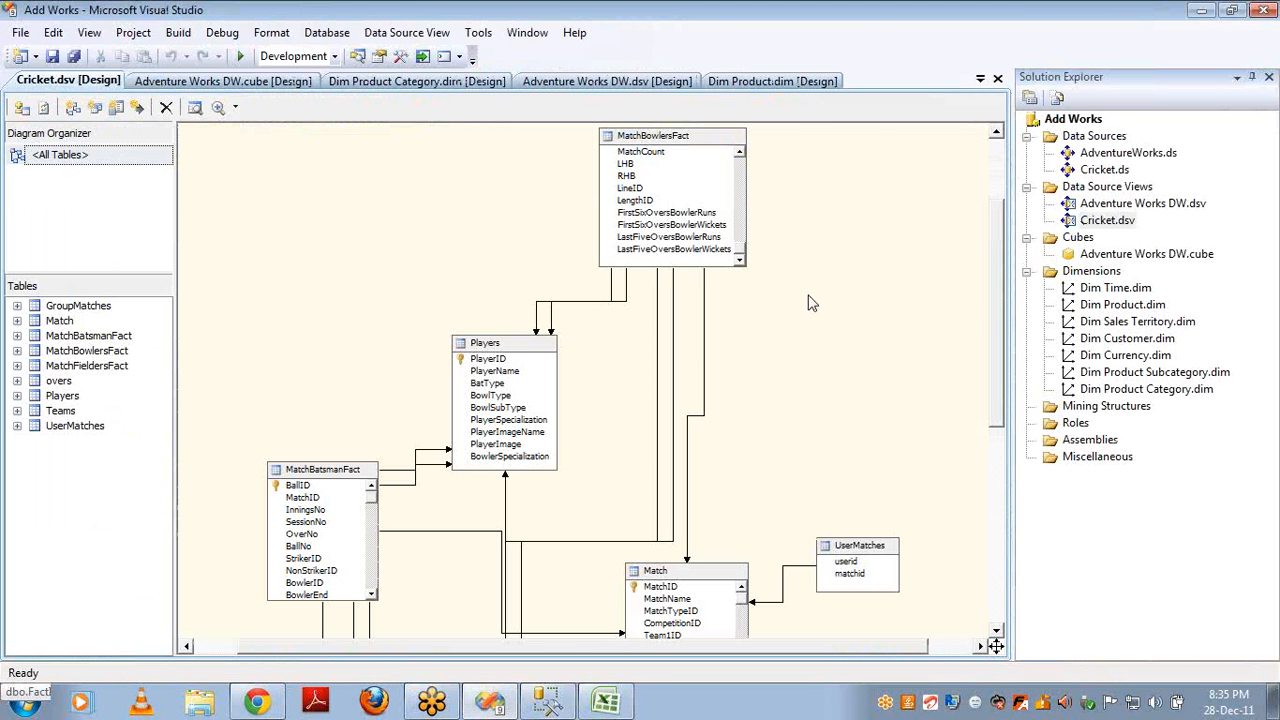
right_click(810, 303)
click(849, 331)
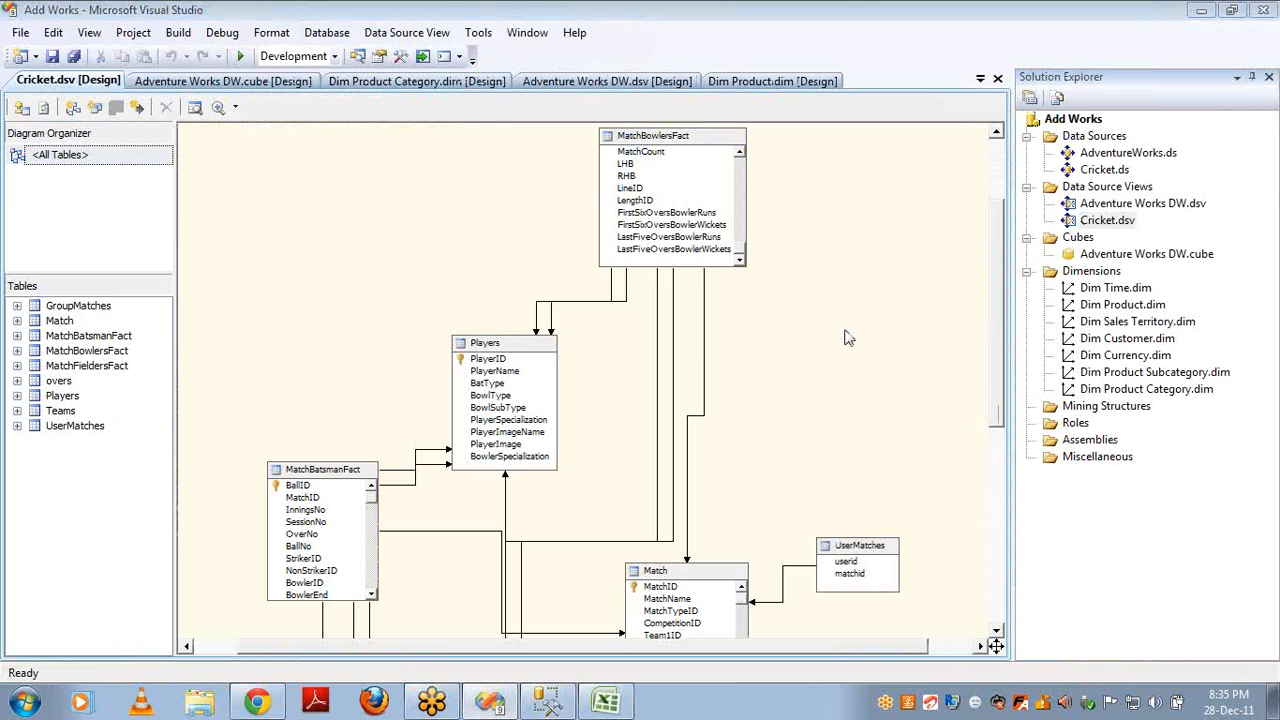
- Move the authors and Auth_Books tables into the data source view's included objects
click(357, 292)
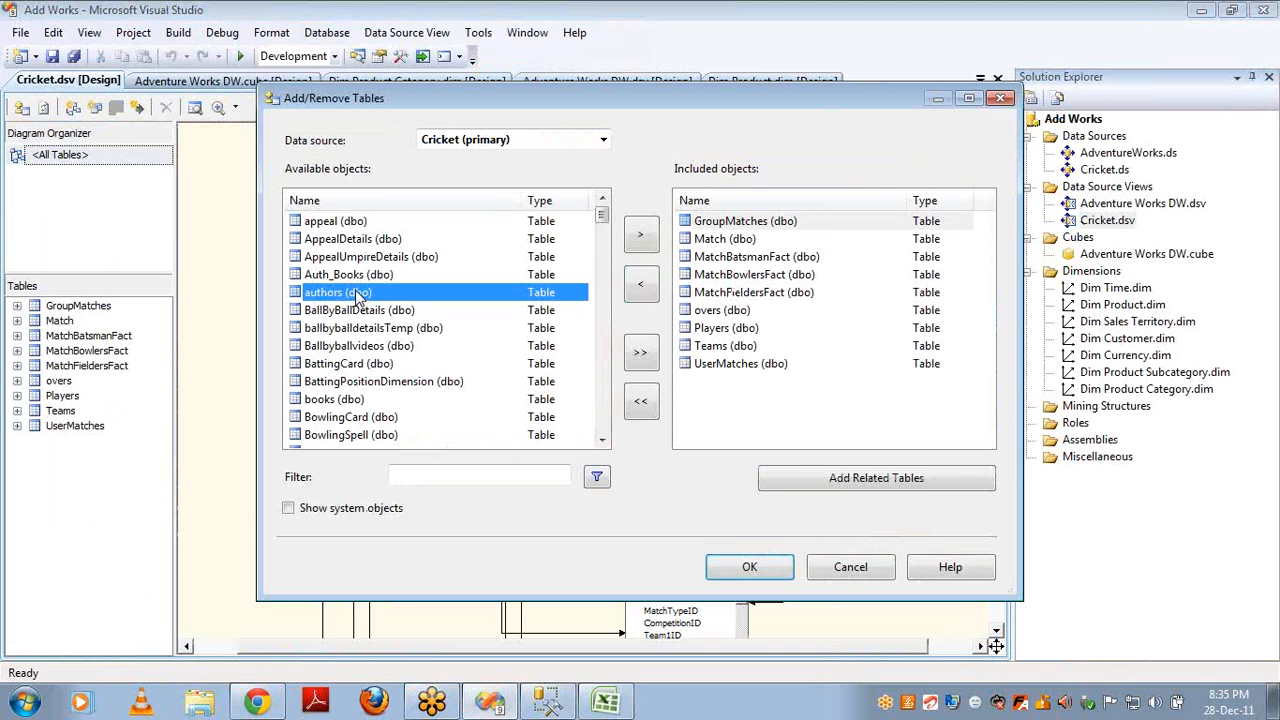
click(640, 234)
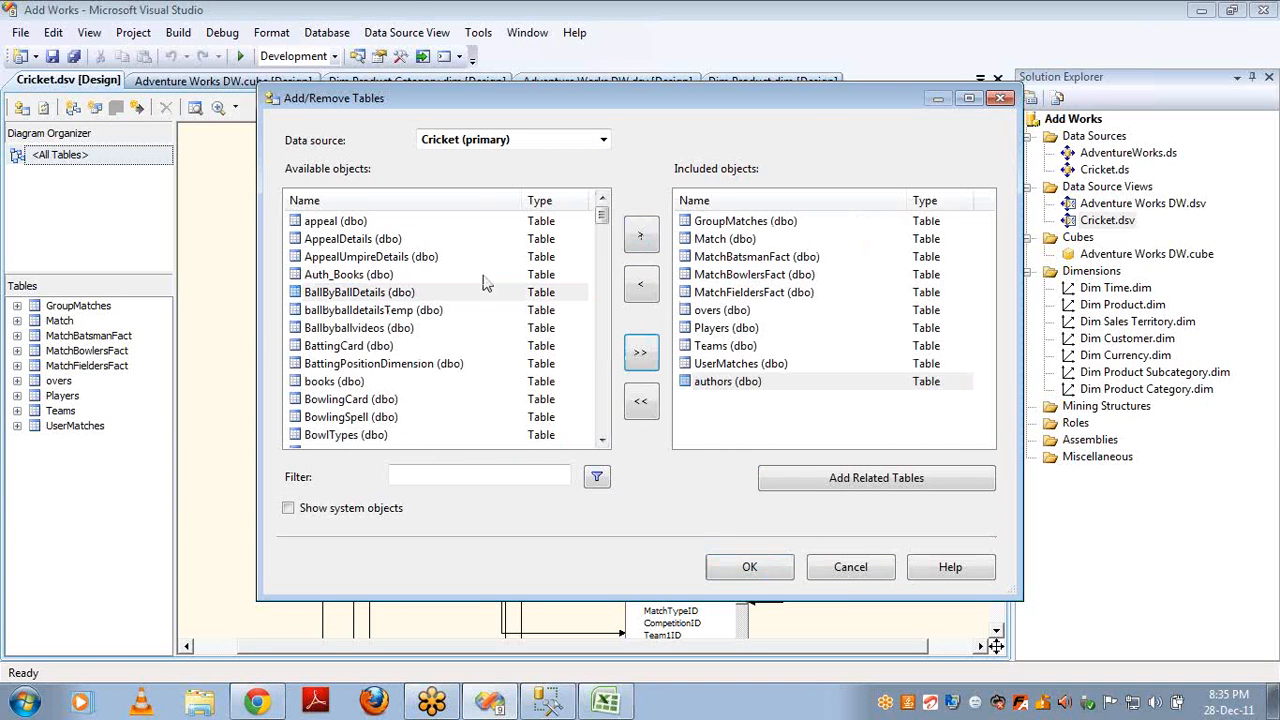
click(364, 277)
click(646, 228)
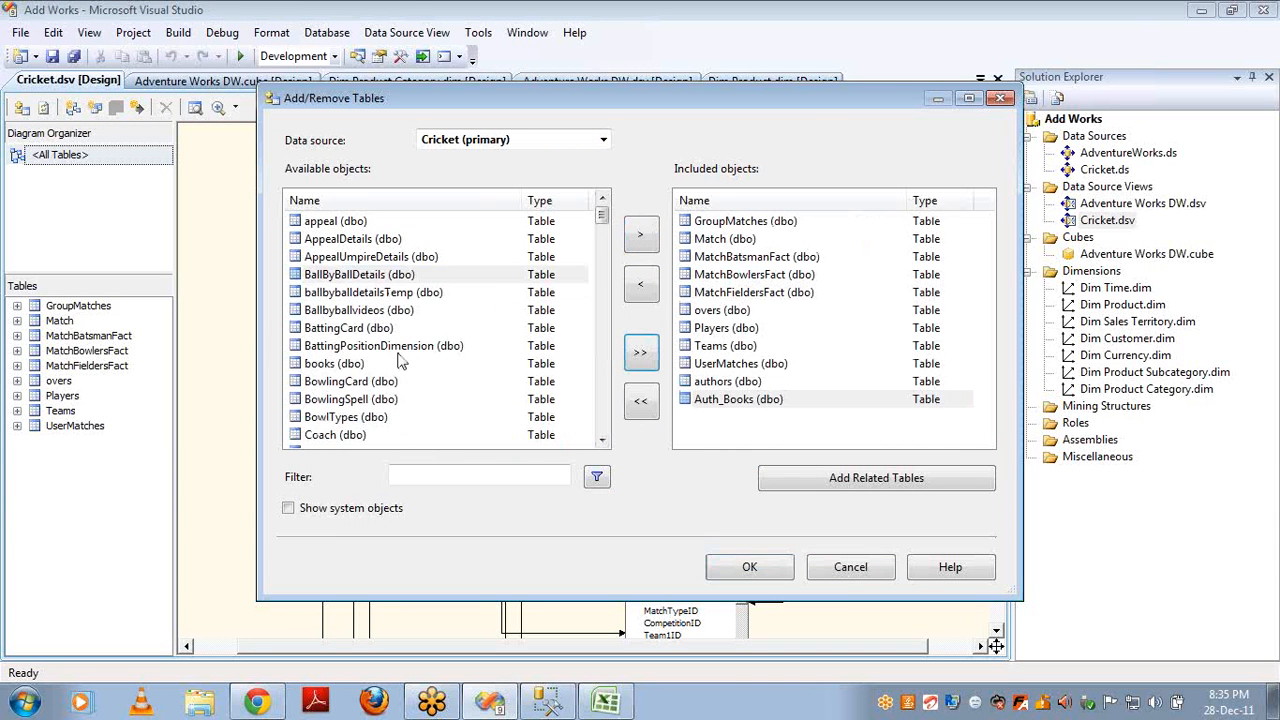
- Add the books and sales tables from the Cricket data source to the included objects and apply the table selection
click(352, 365)
click(640, 236)
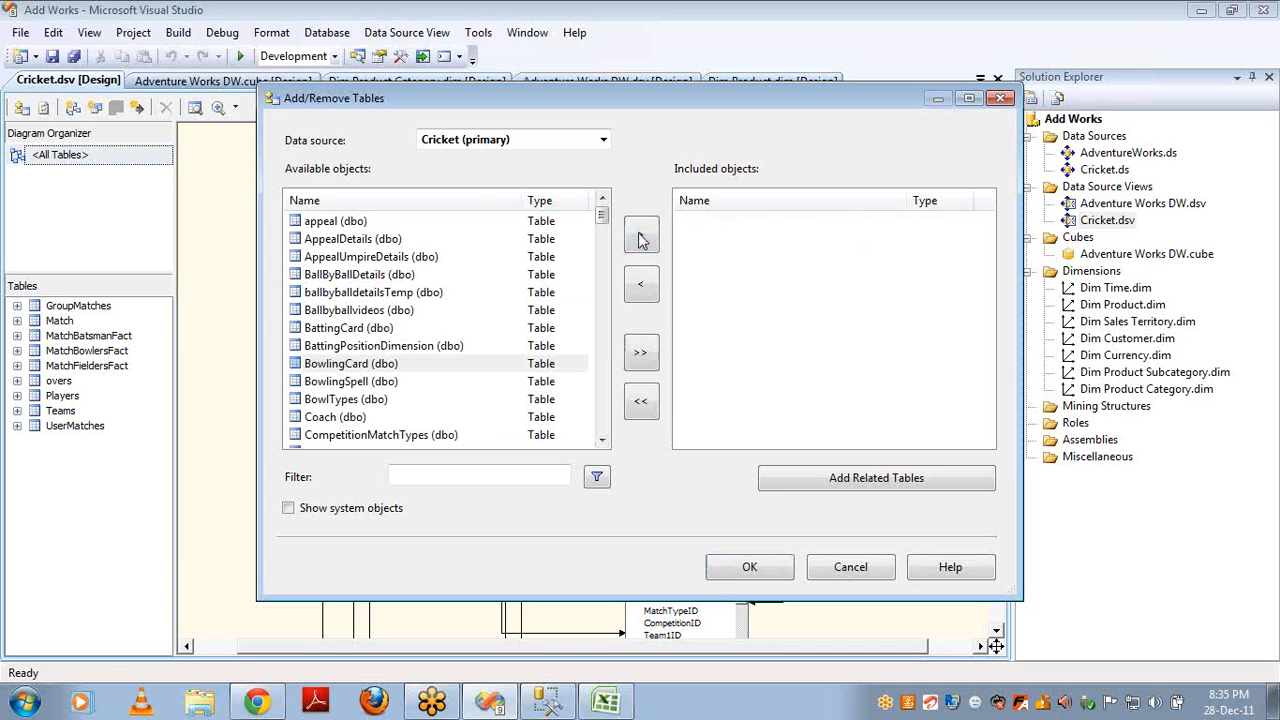
click(463, 477)
text(s)
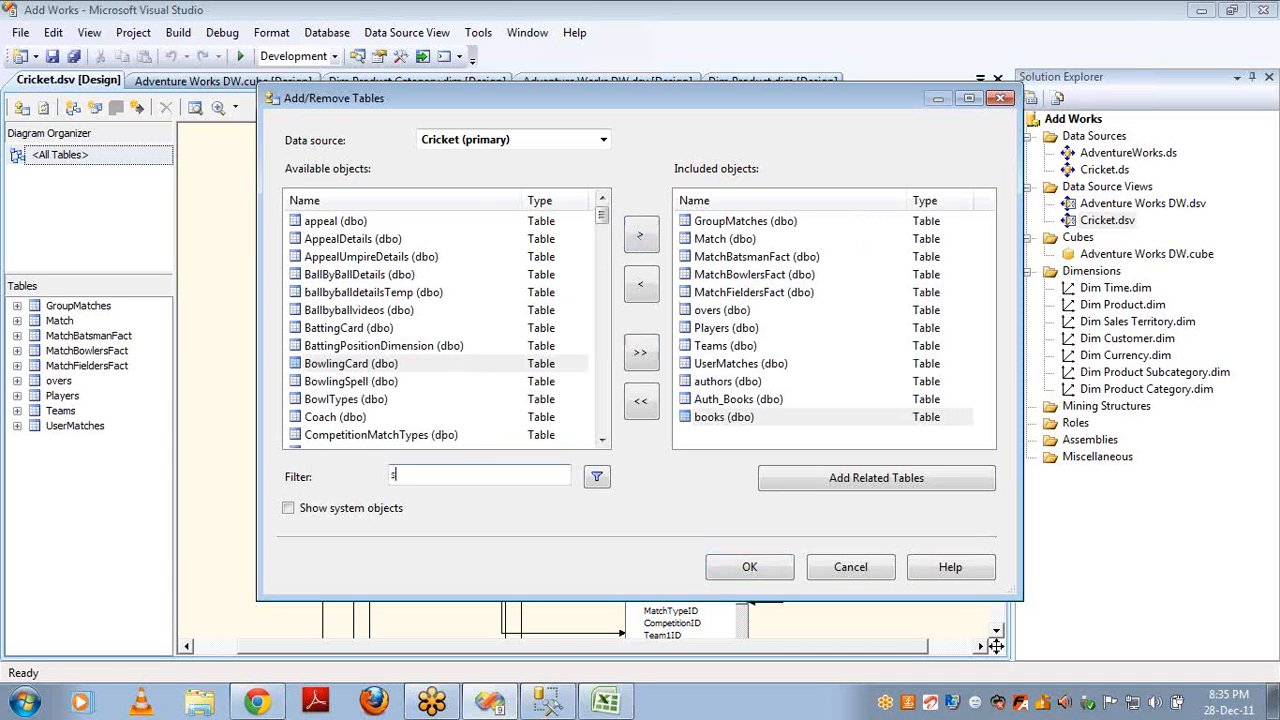
text(ales)
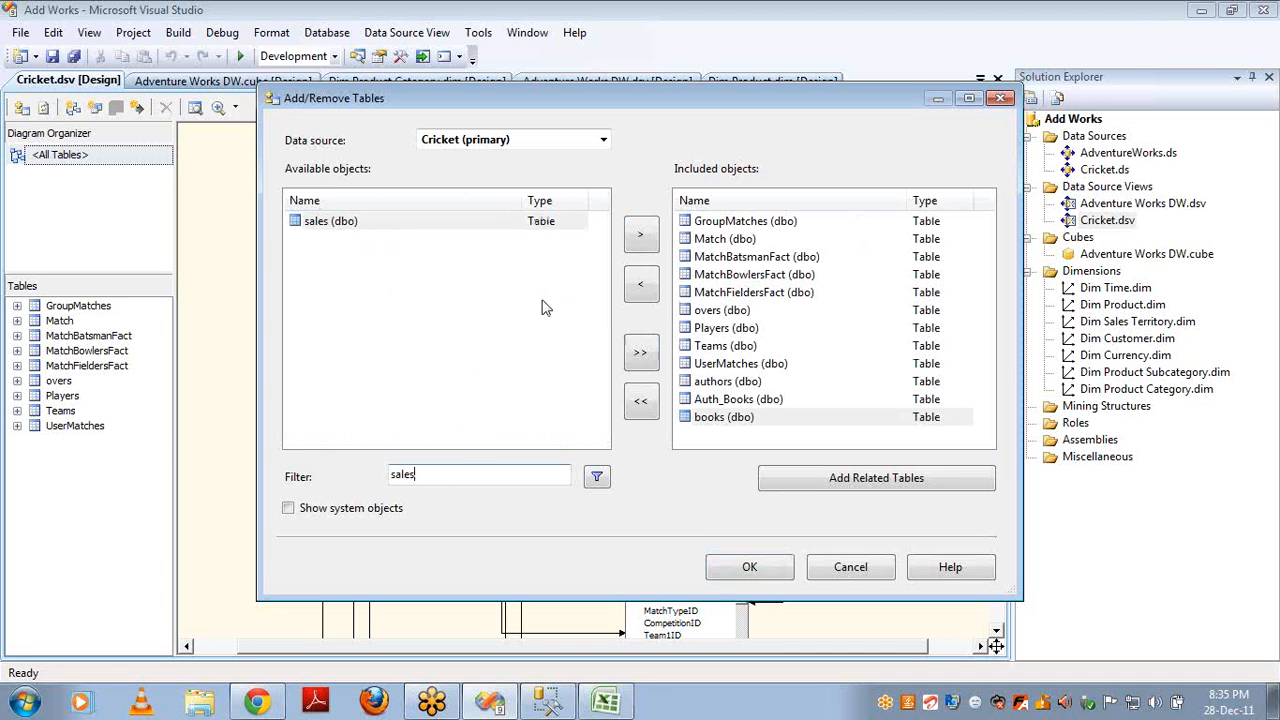
click(642, 238)
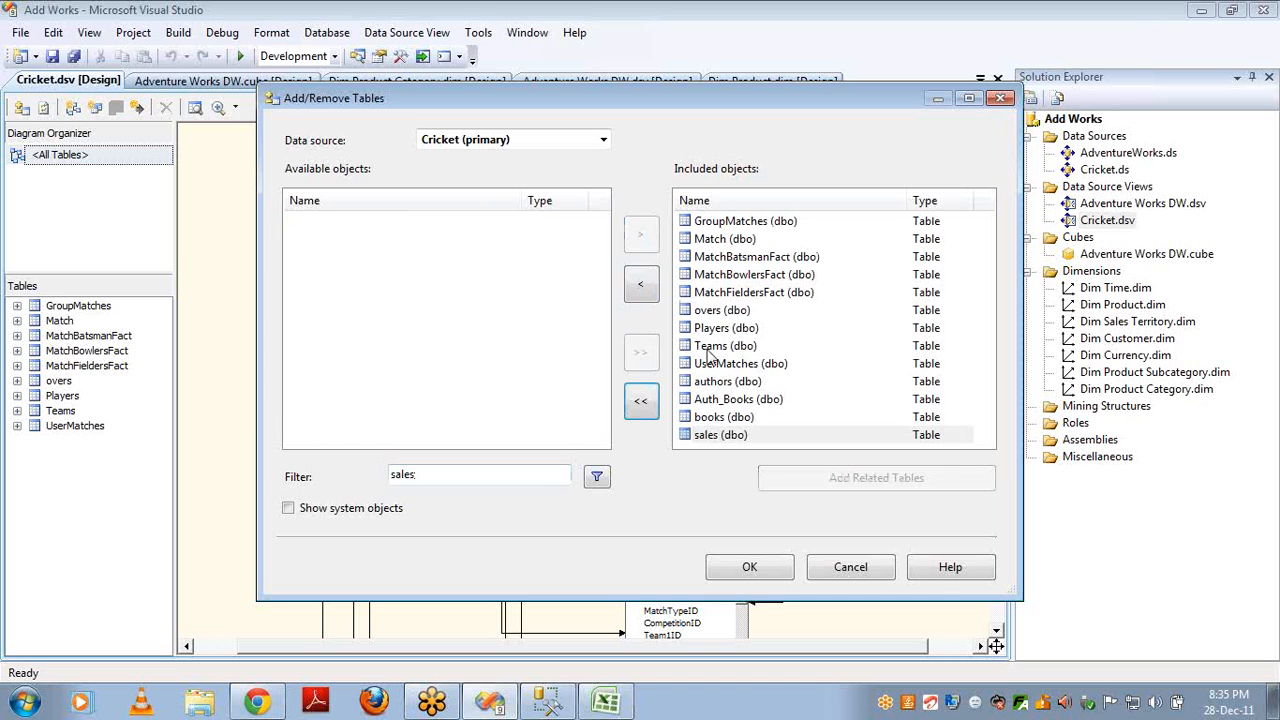
click(742, 567)
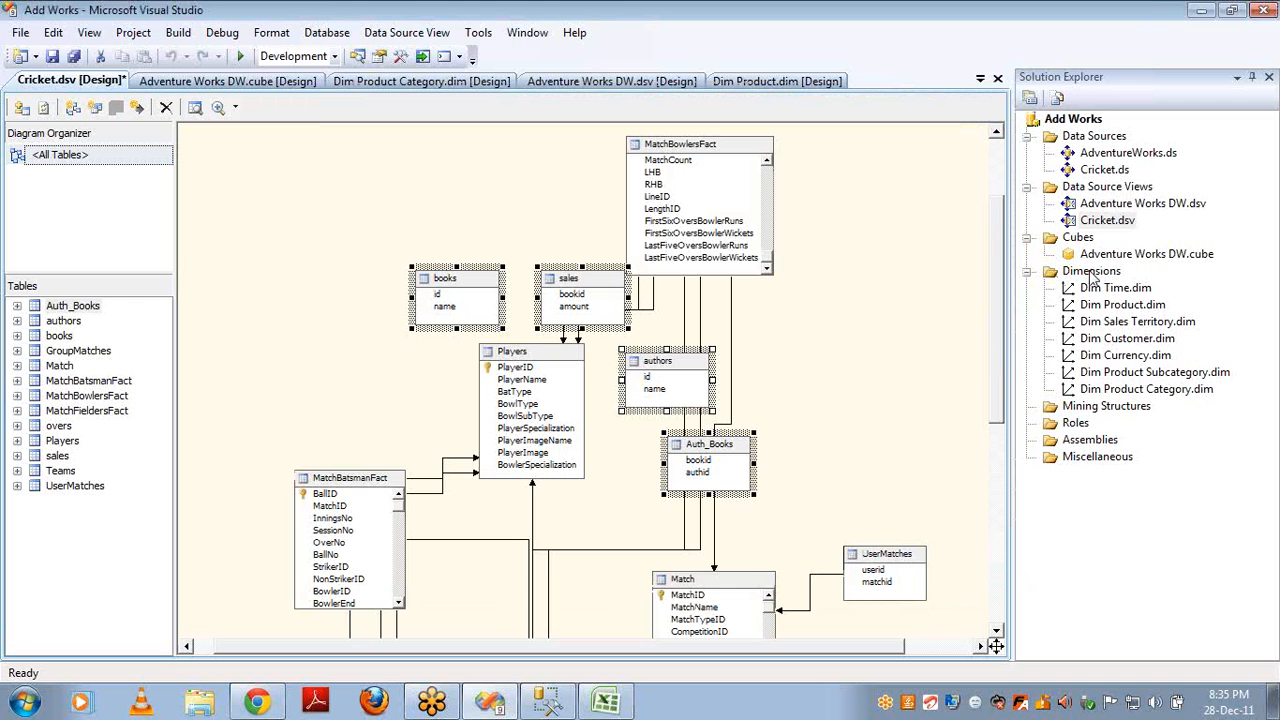
- Start a new dimension from an existing table, using the Cricket data source view and authors as the main table
click(1092, 273)
right_click(1092, 275)
click(1127, 283)
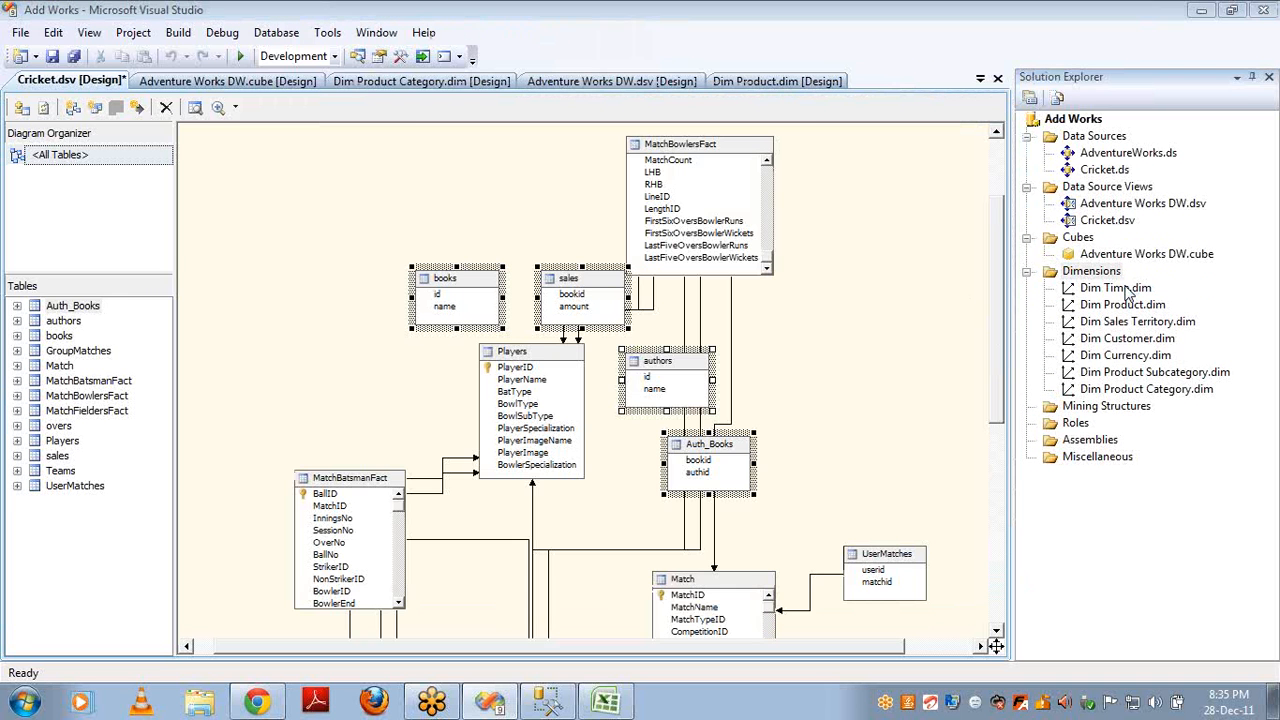
click(668, 580)
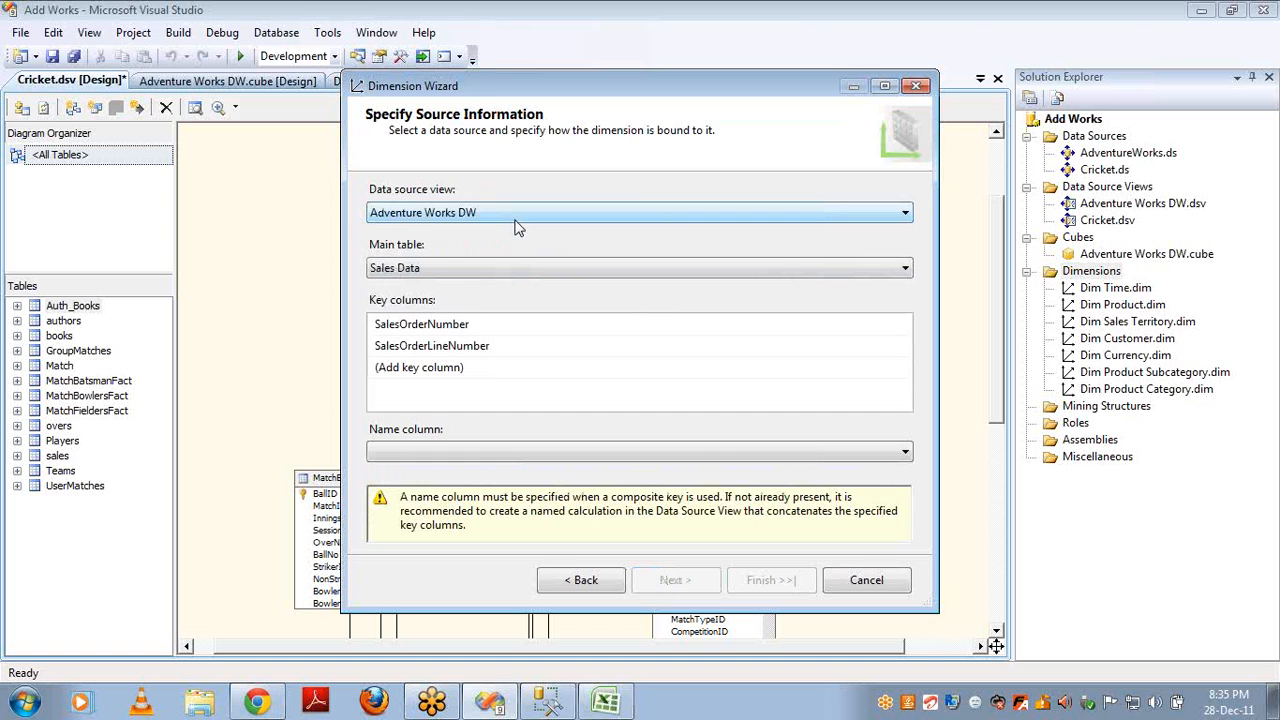
click(517, 212)
click(494, 240)
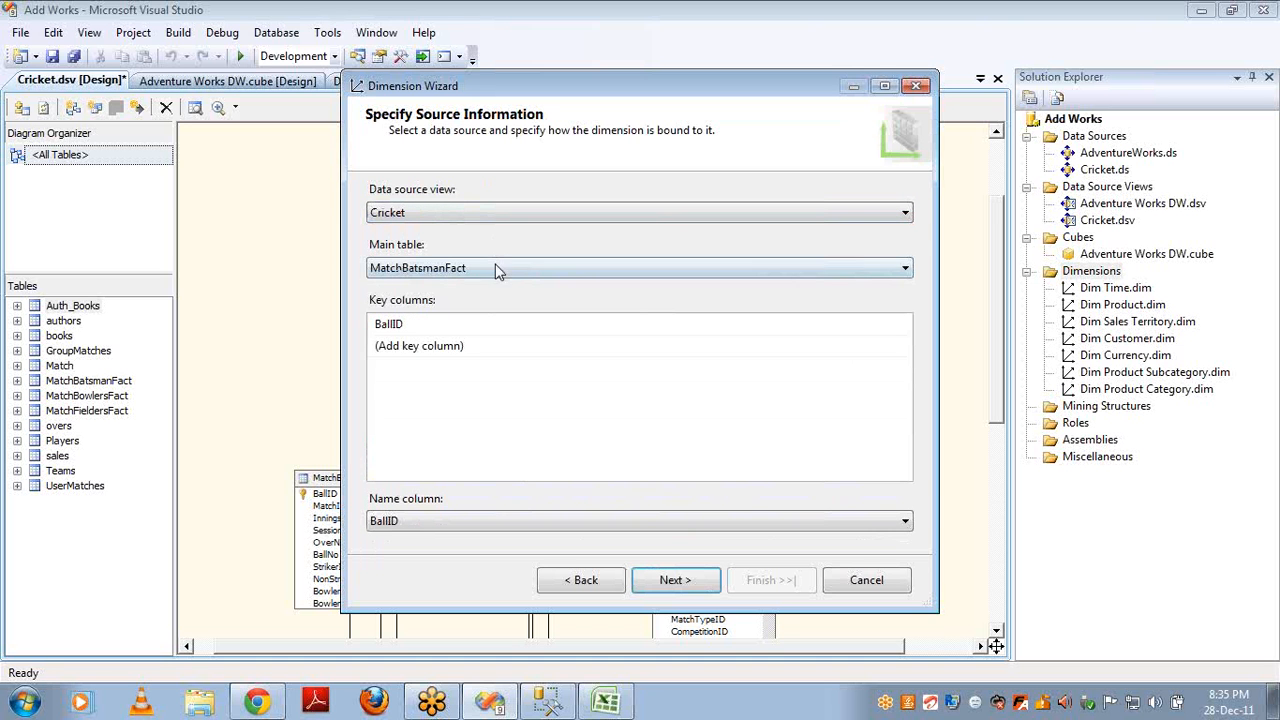
click(497, 269)
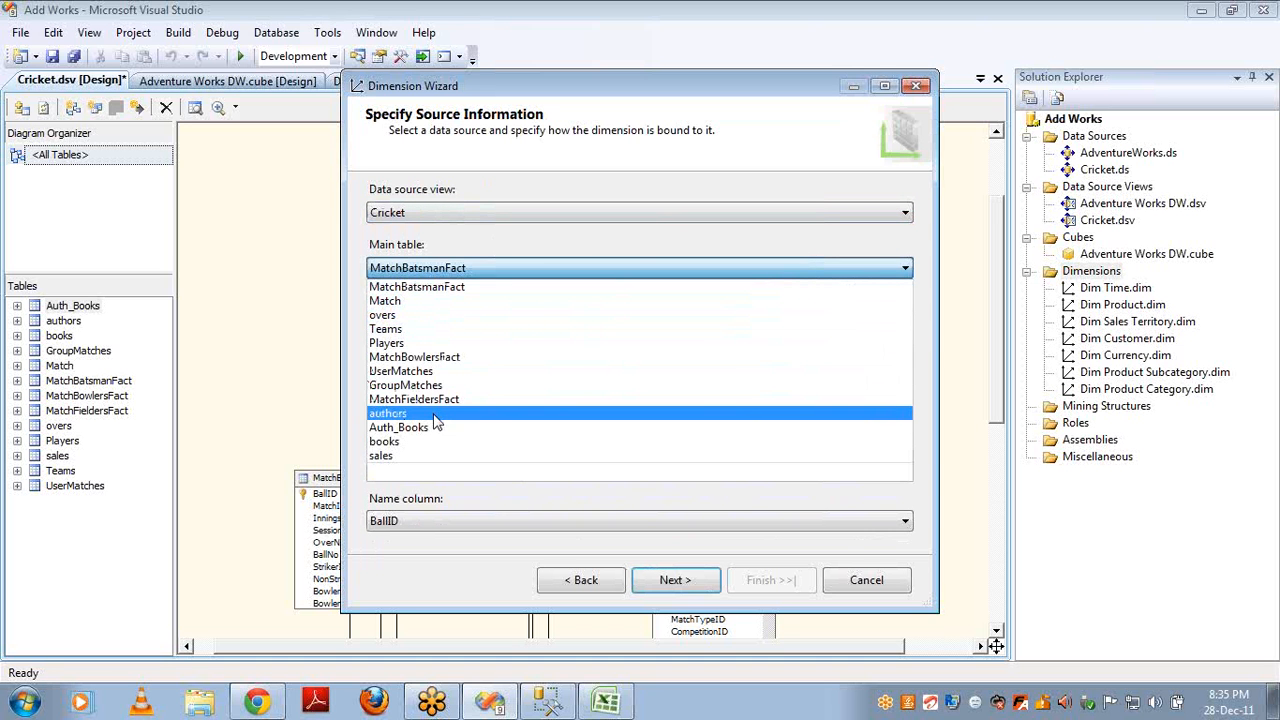
click(434, 416)
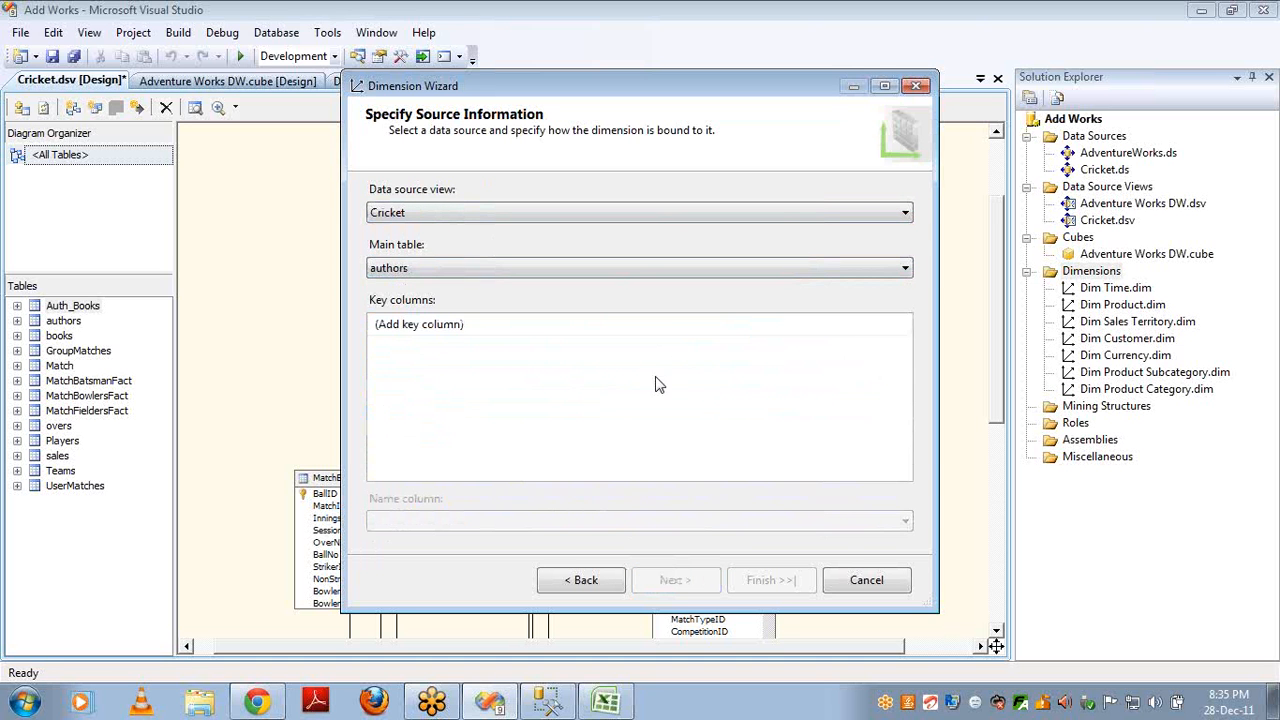
- Set id as the key column and name as the name column, and finish creating the Authors dimension
click(700, 328)
click(770, 330)
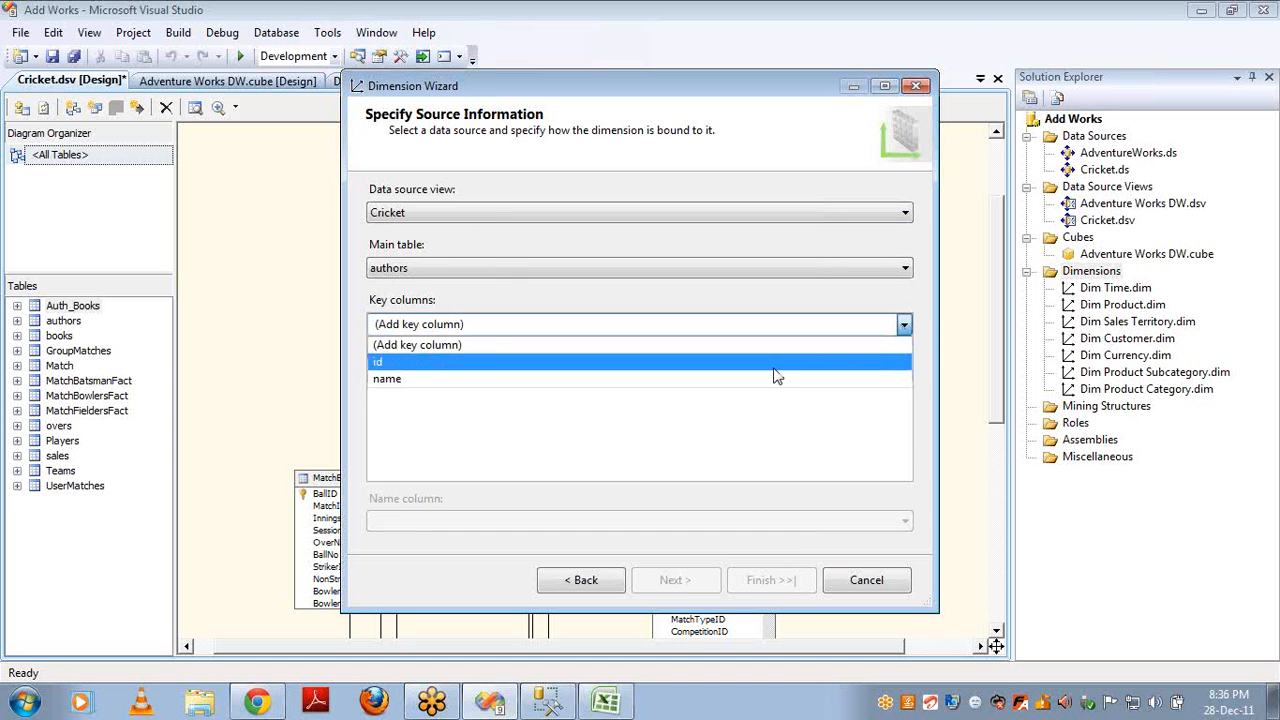
click(775, 365)
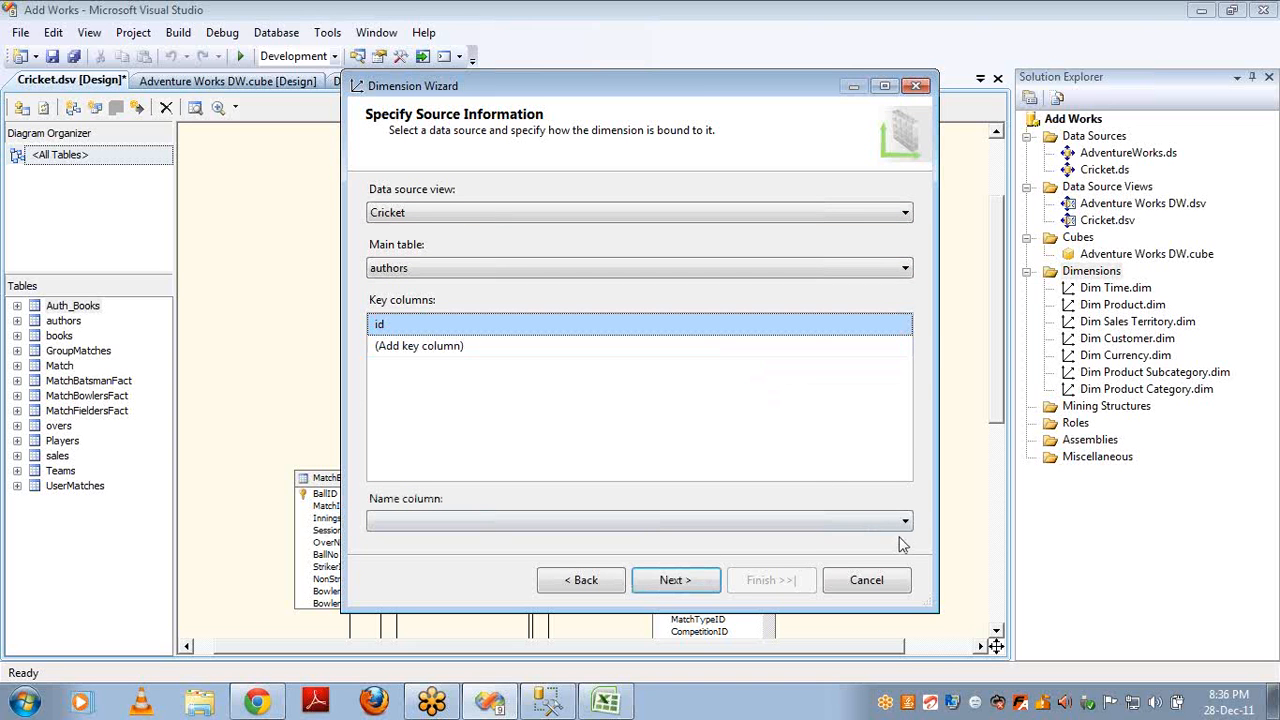
click(898, 527)
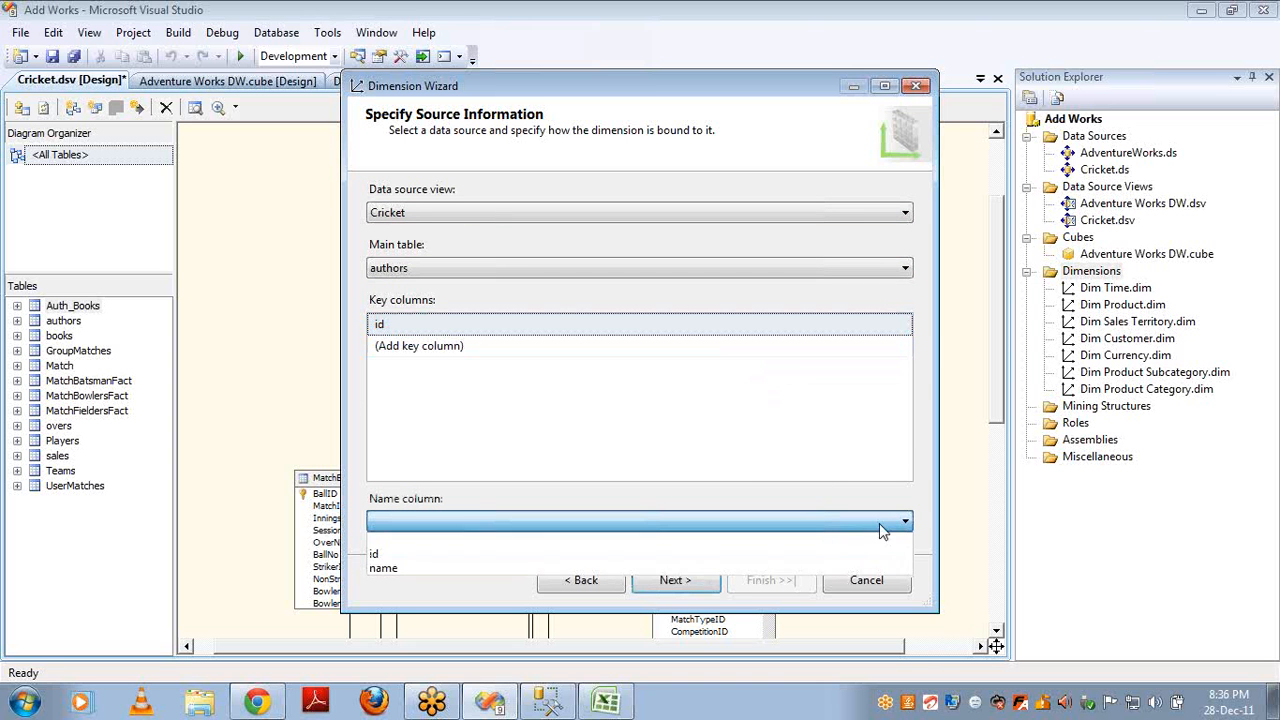
click(794, 571)
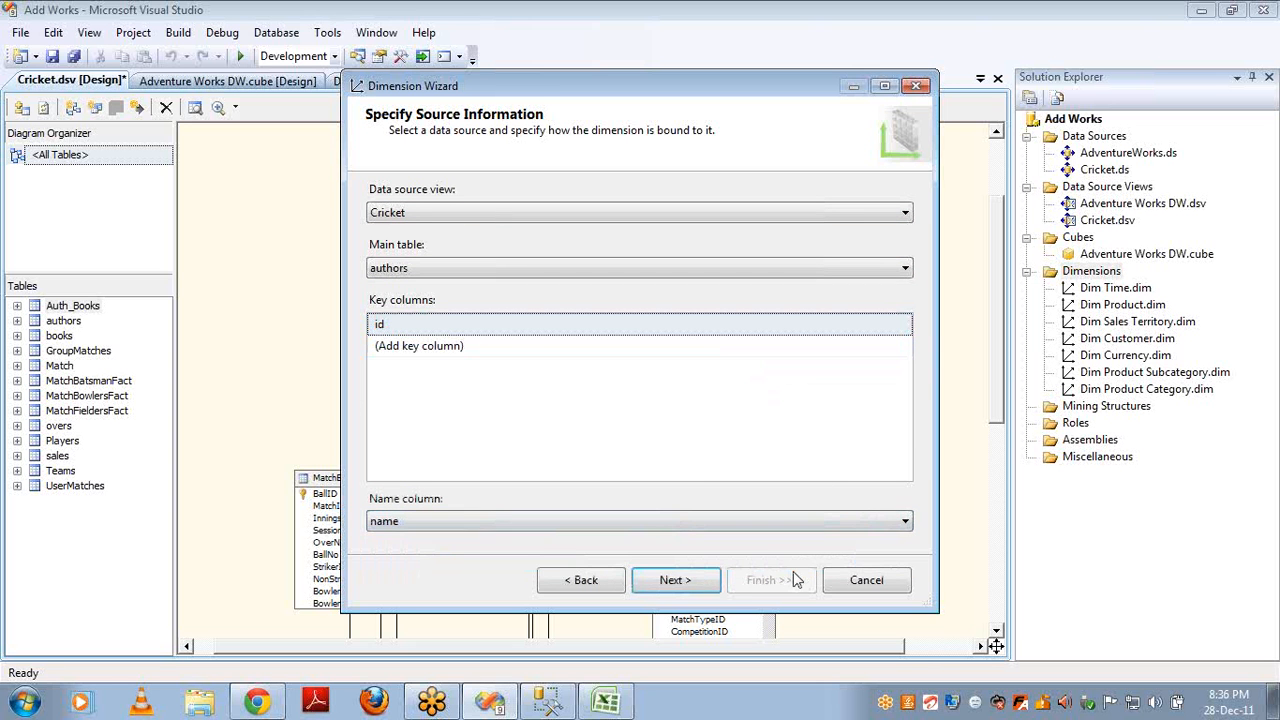
click(703, 581)
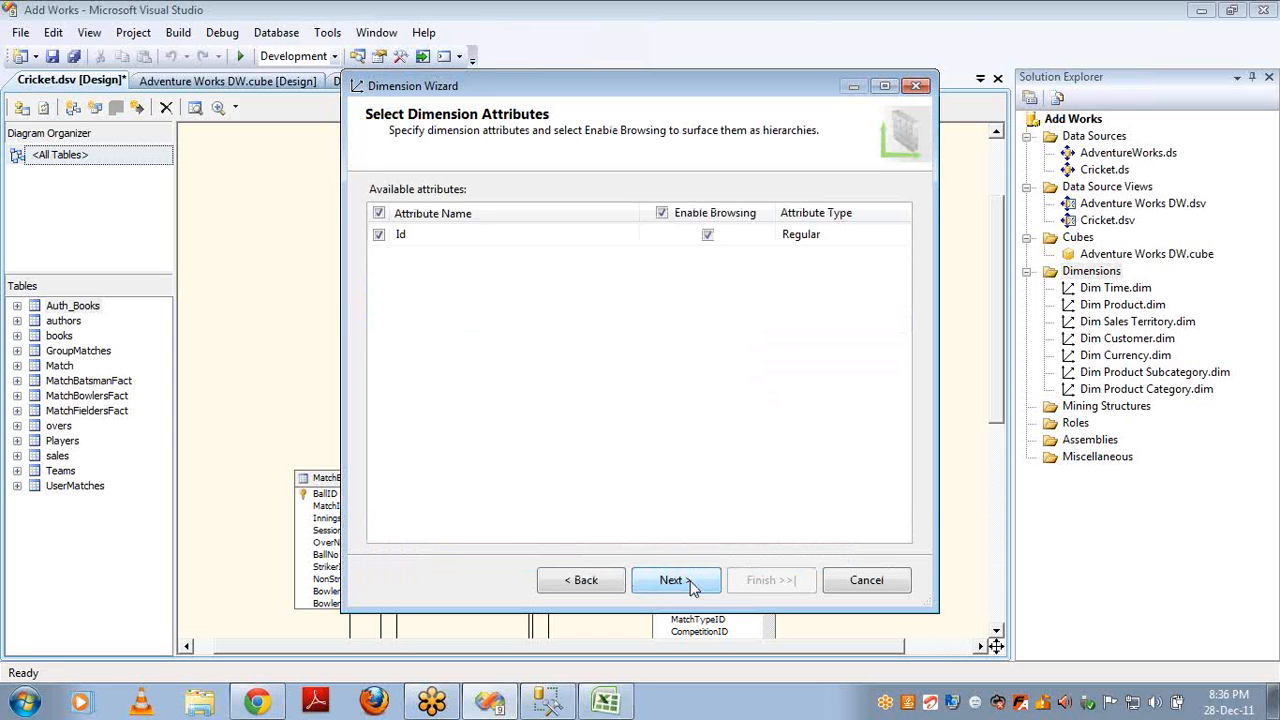
click(690, 587)
click(771, 580)
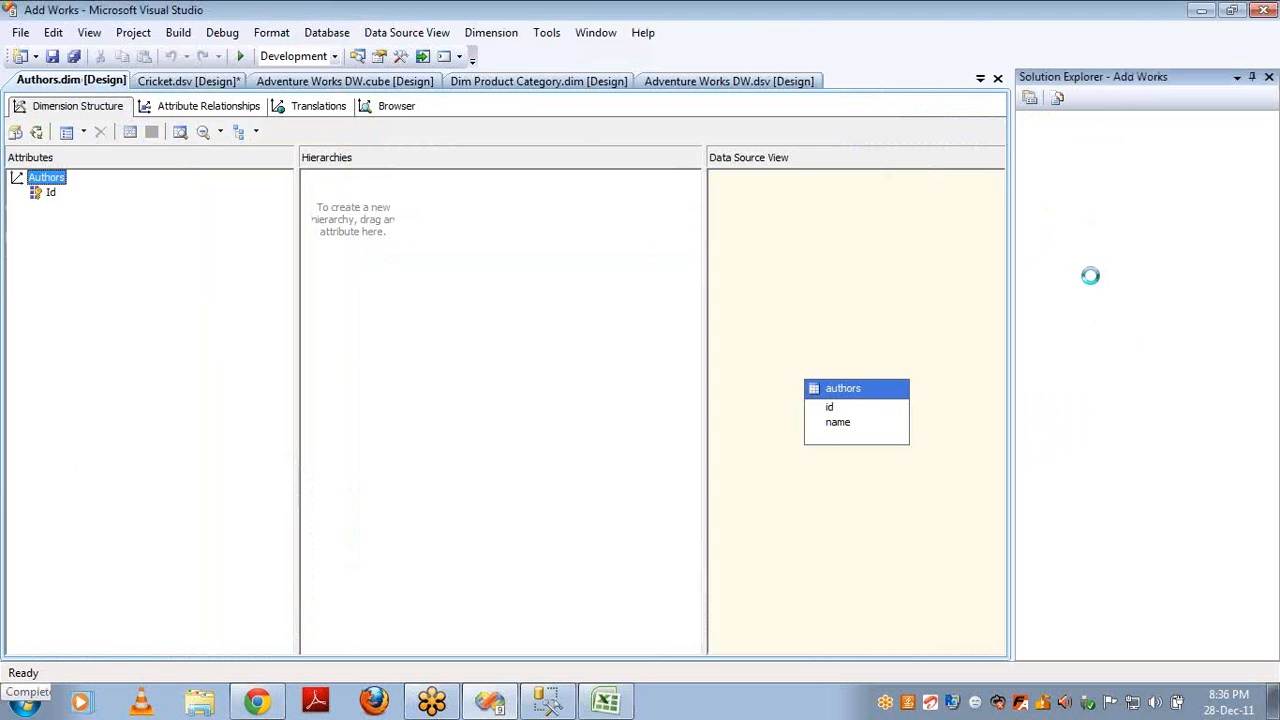
- Start another new dimension from an existing table, using the Cricket data source view and books as the main table
right_click(1090, 271)
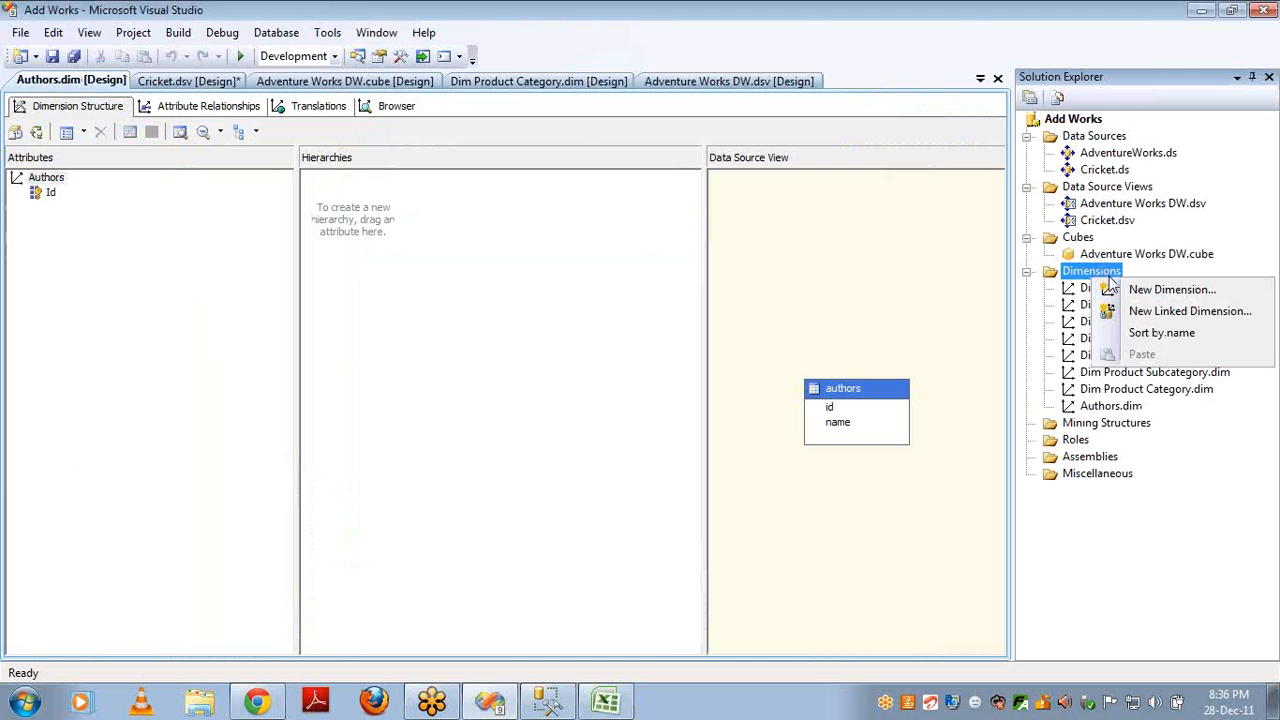
click(1170, 290)
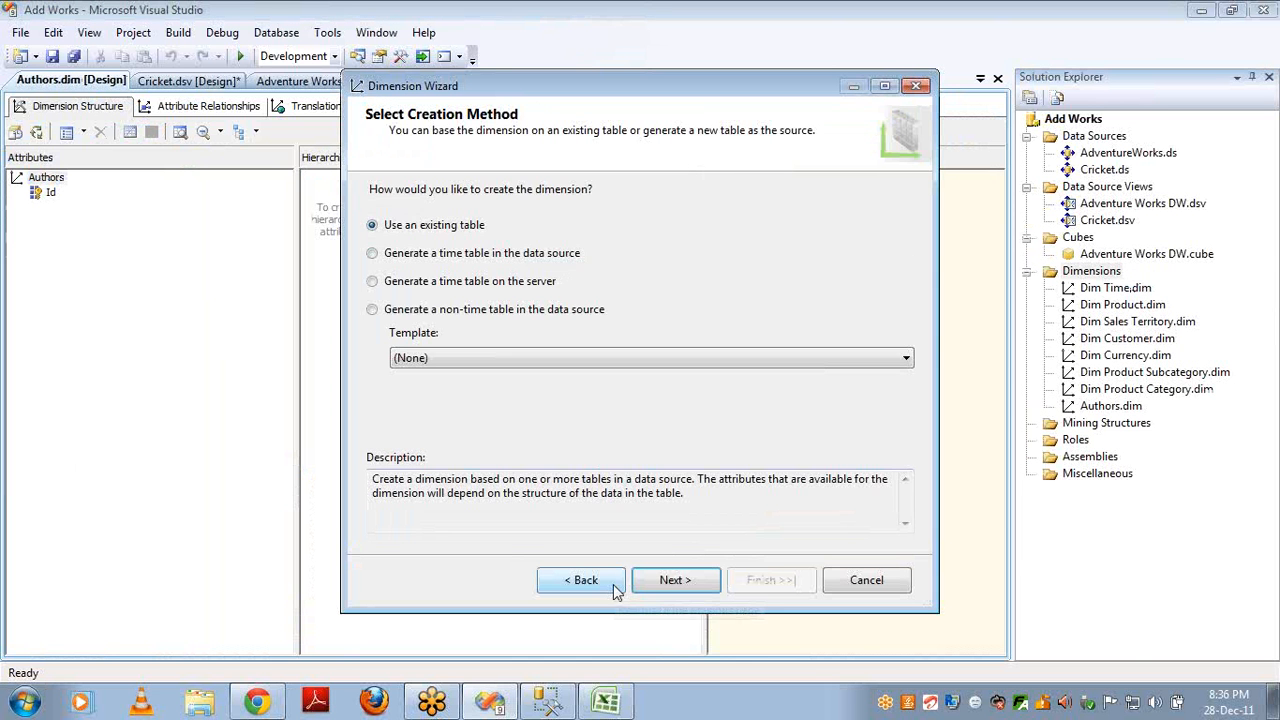
click(668, 580)
click(505, 213)
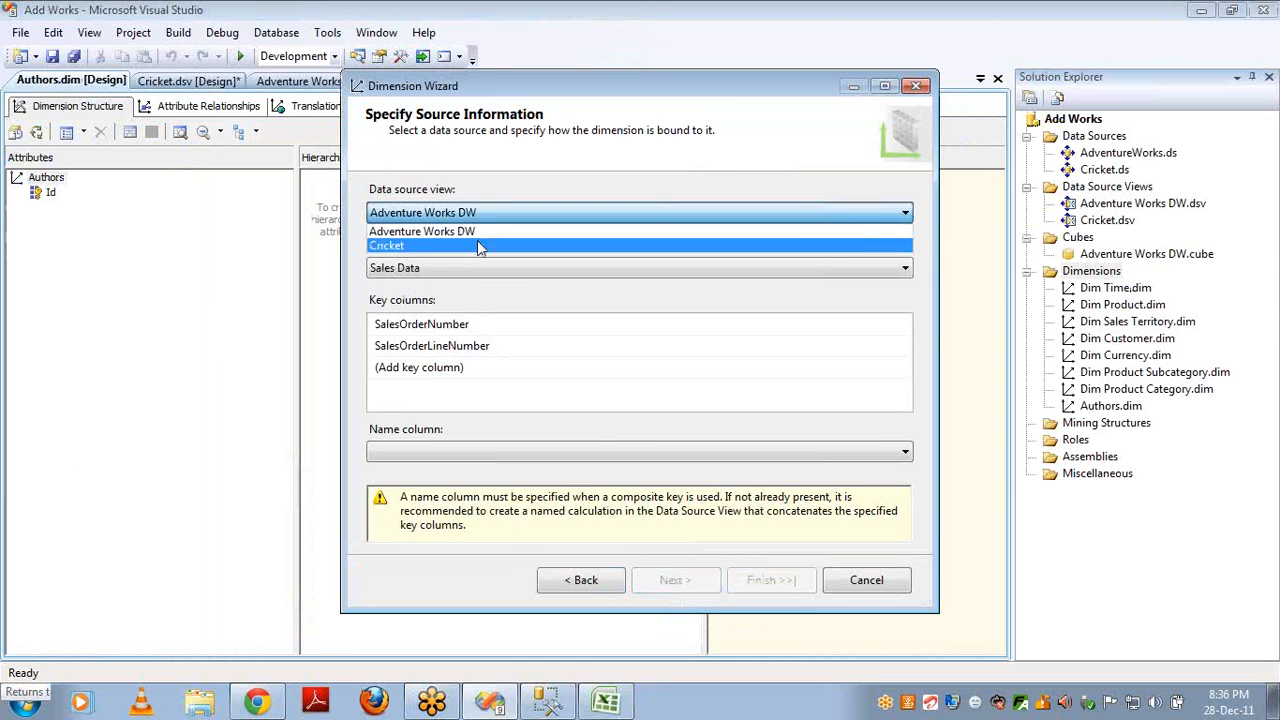
click(480, 245)
click(476, 270)
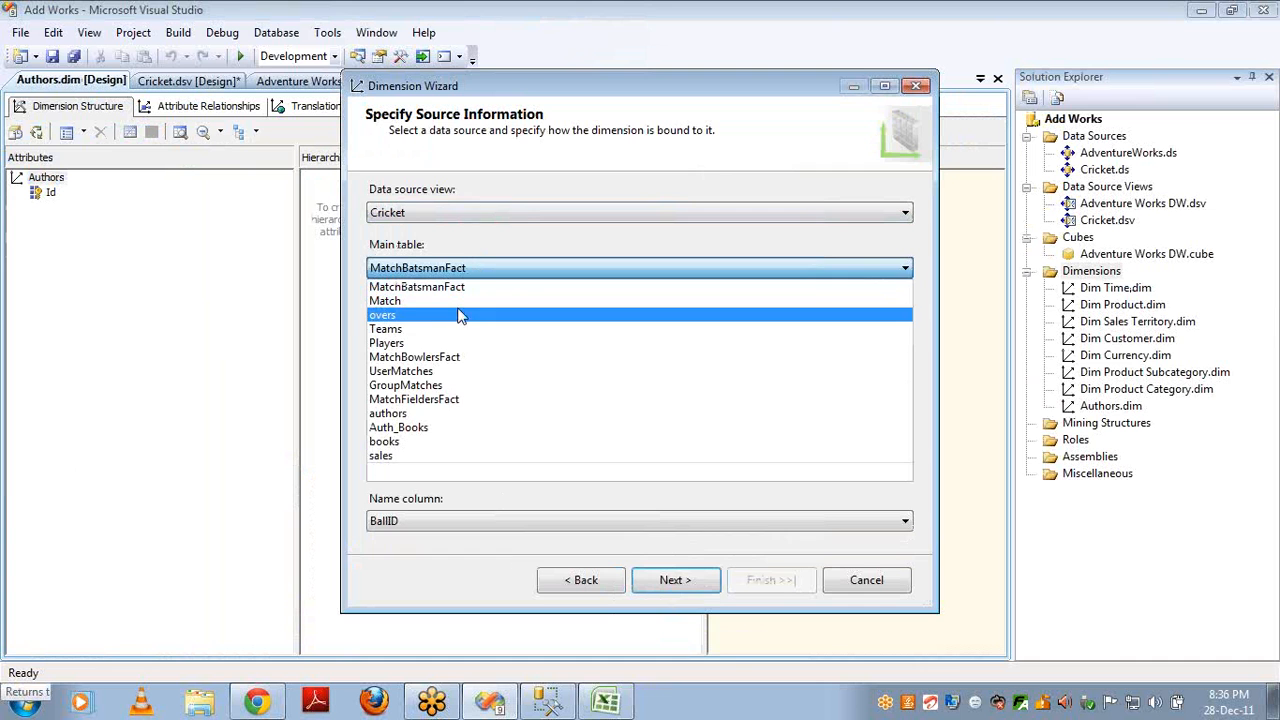
click(420, 447)
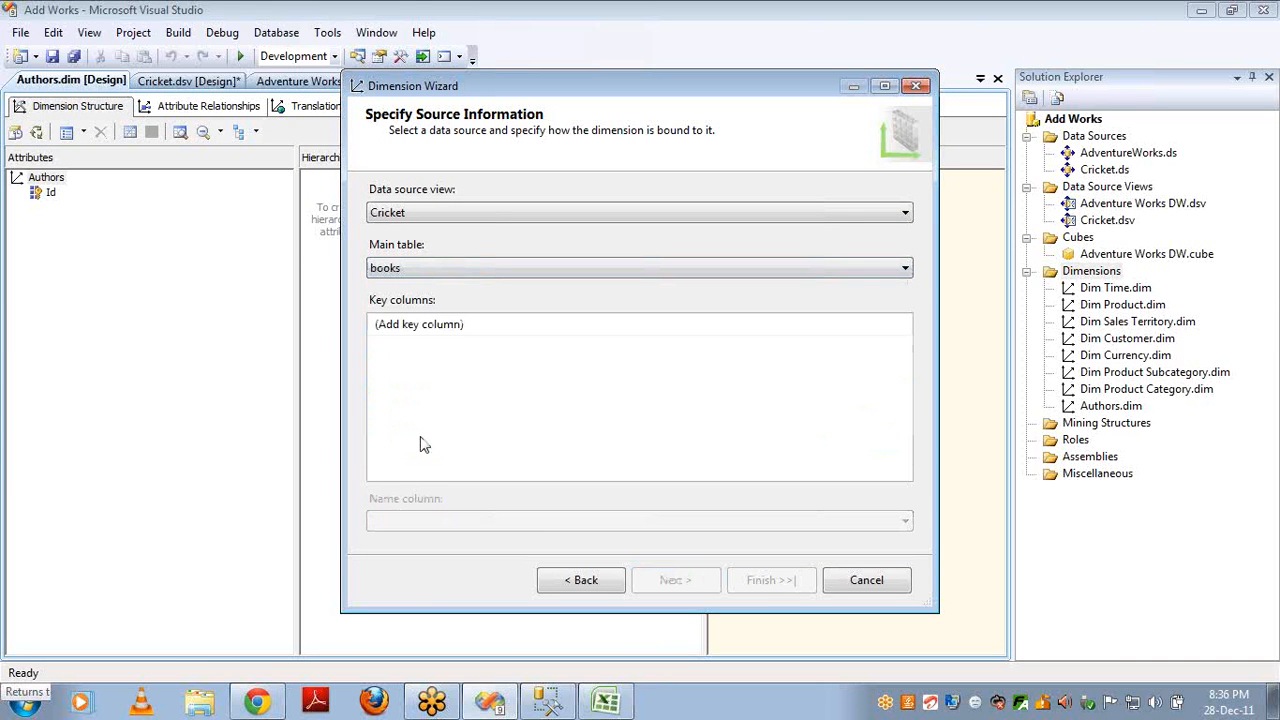
- Set the books key column to id and its name column to name, and finish creating the Books dimension
click(612, 328)
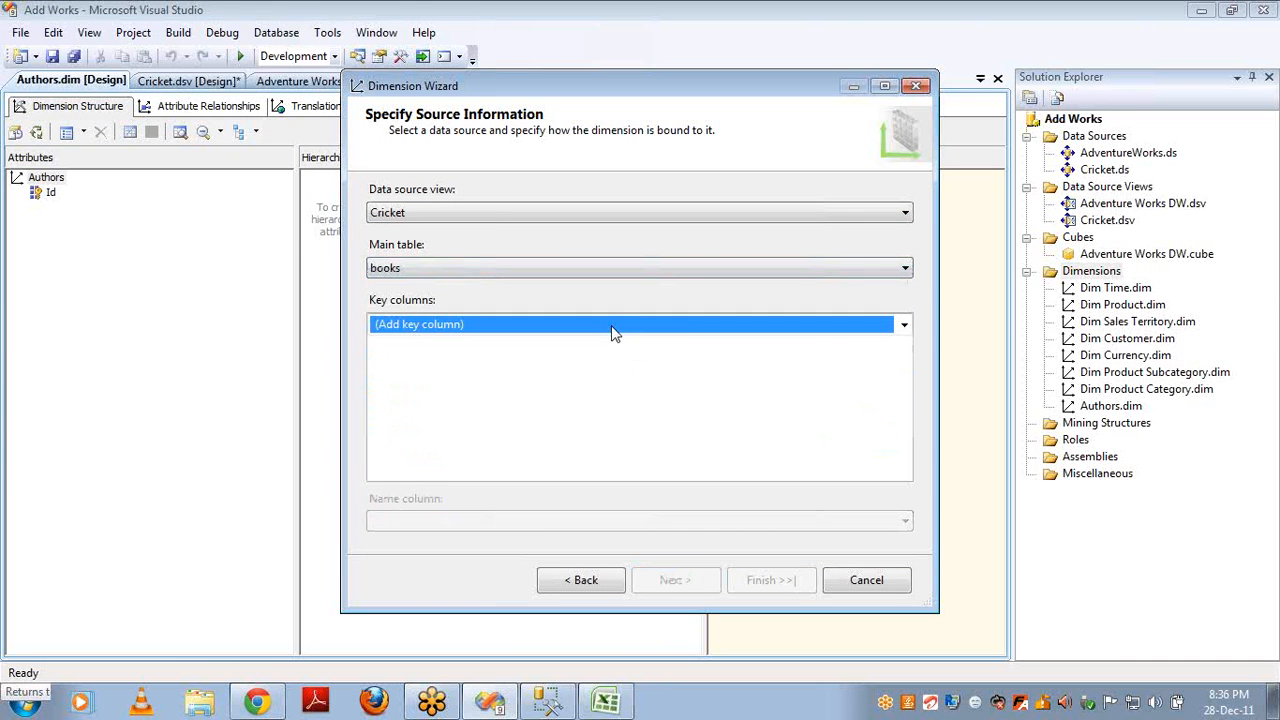
click(900, 325)
click(828, 366)
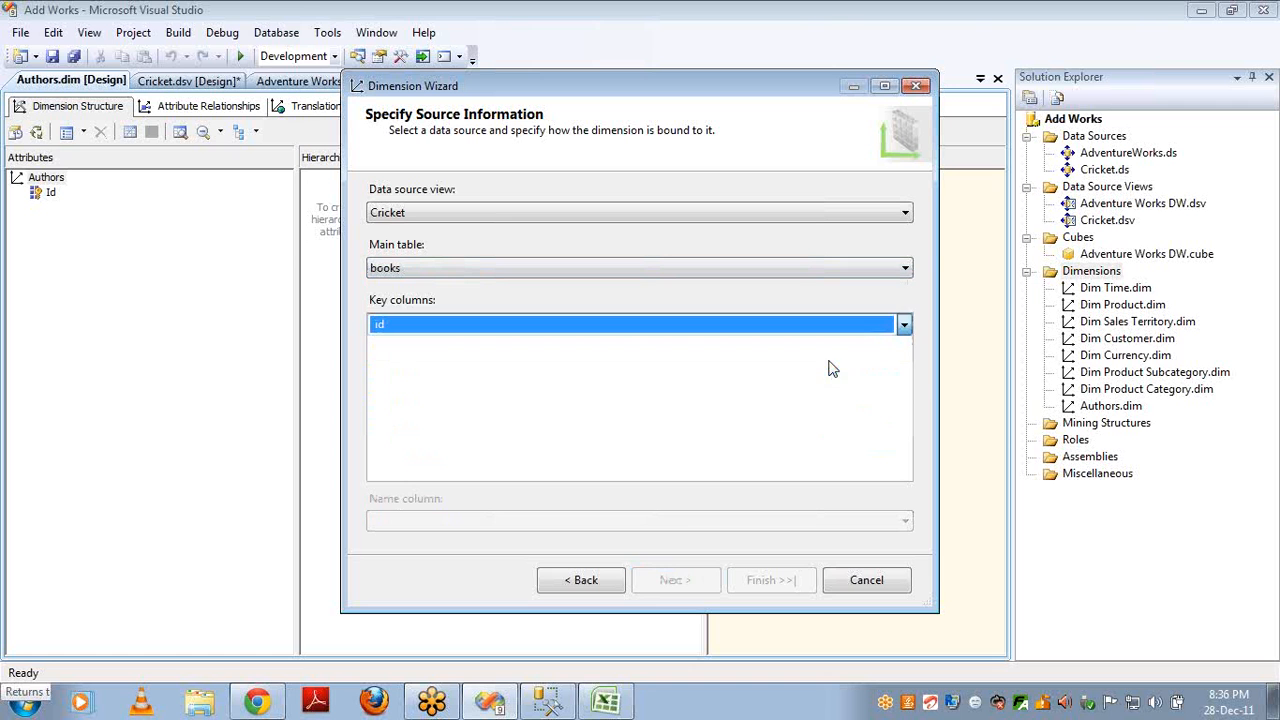
click(822, 432)
click(884, 522)
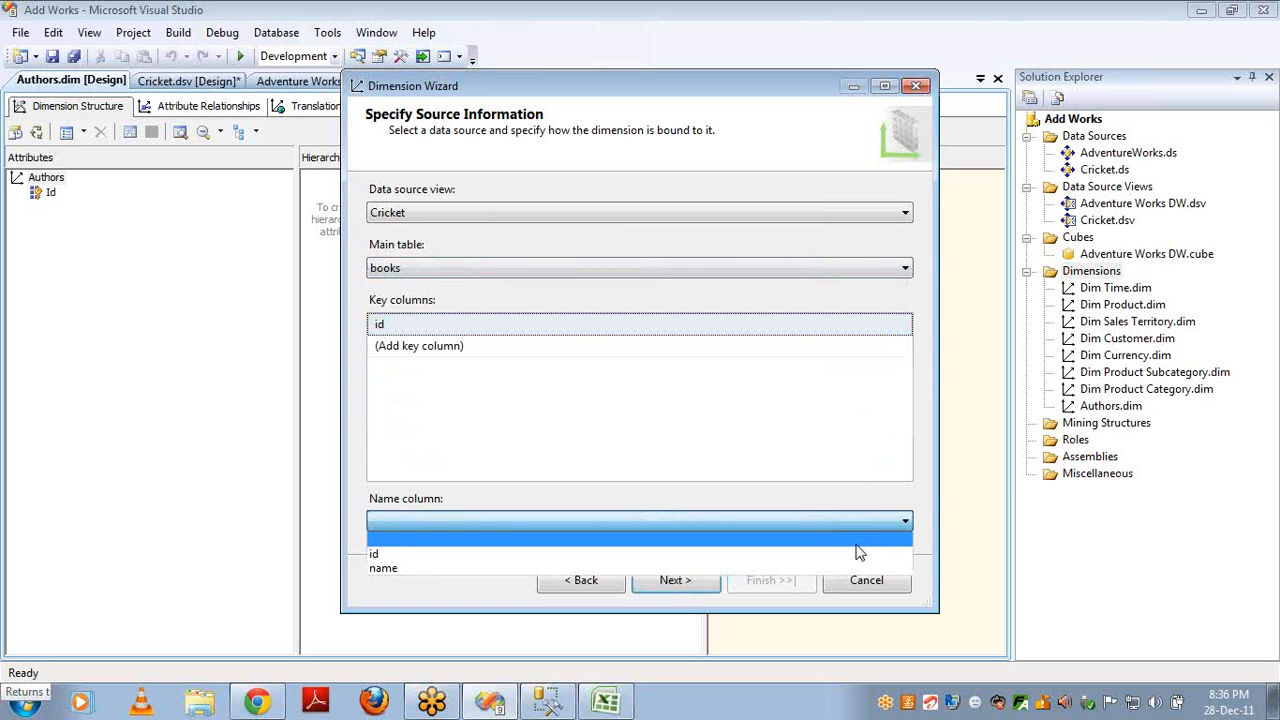
click(849, 568)
click(704, 589)
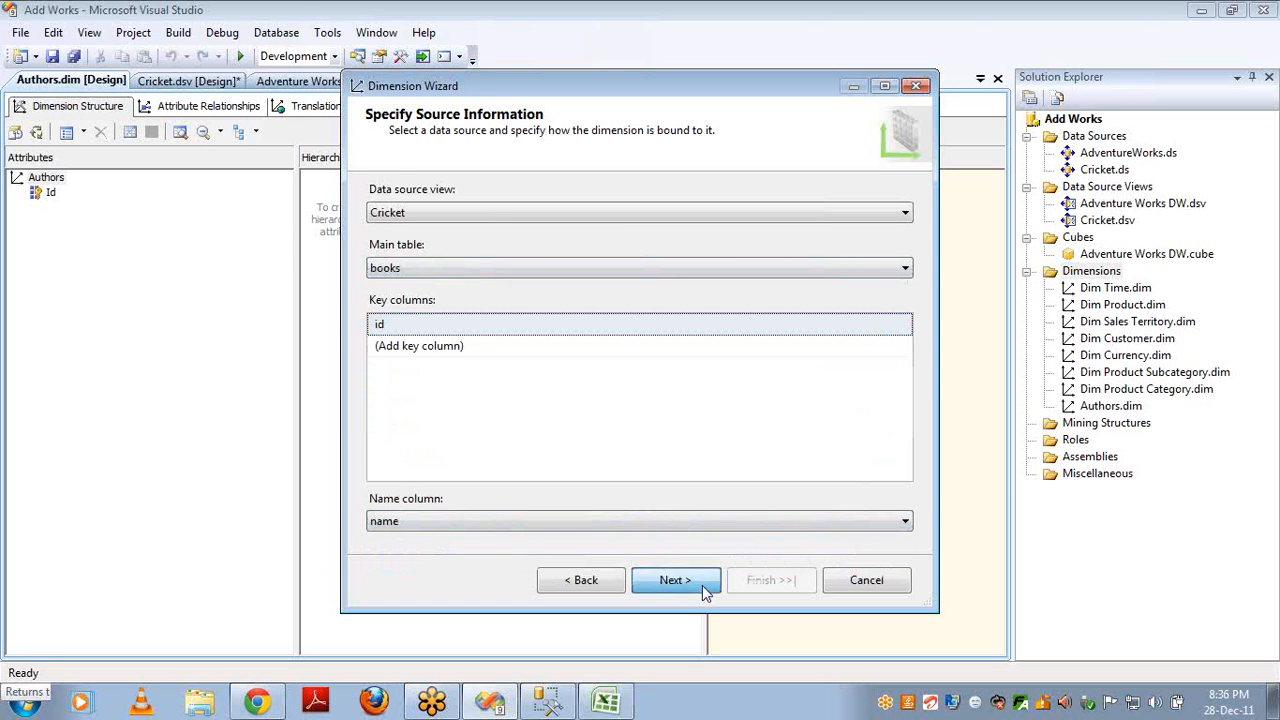
click(704, 591)
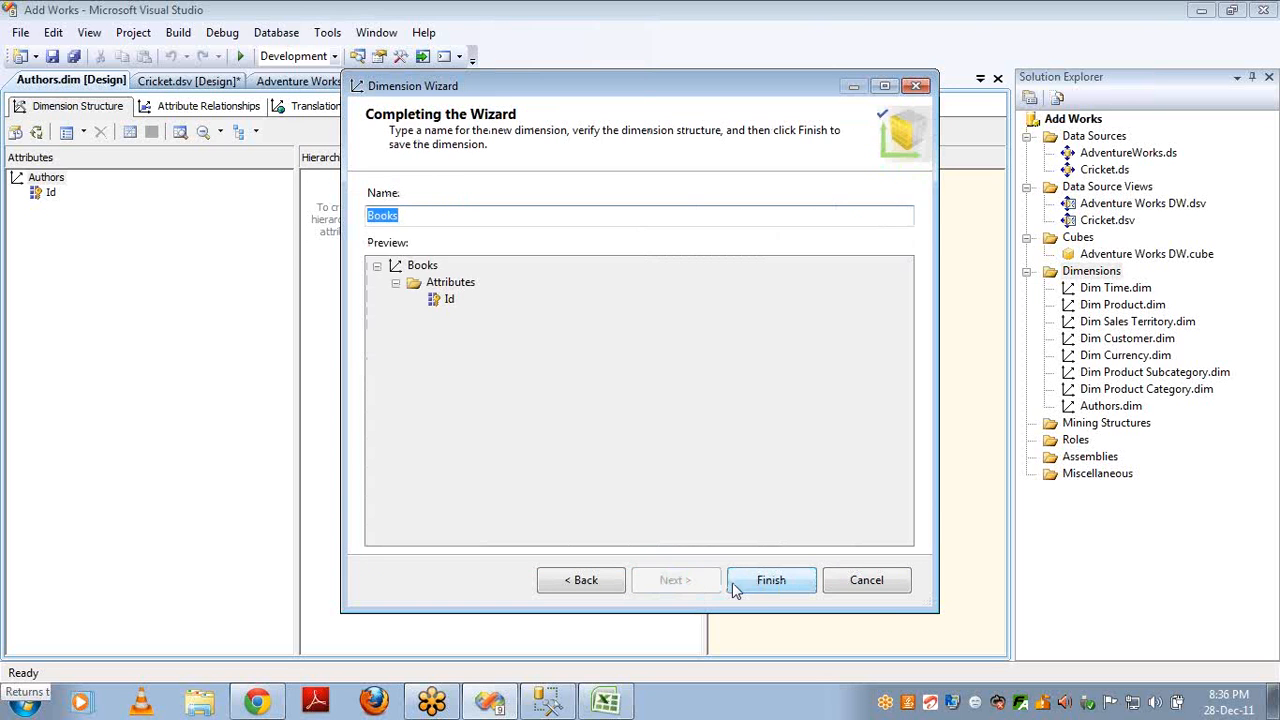
click(762, 582)
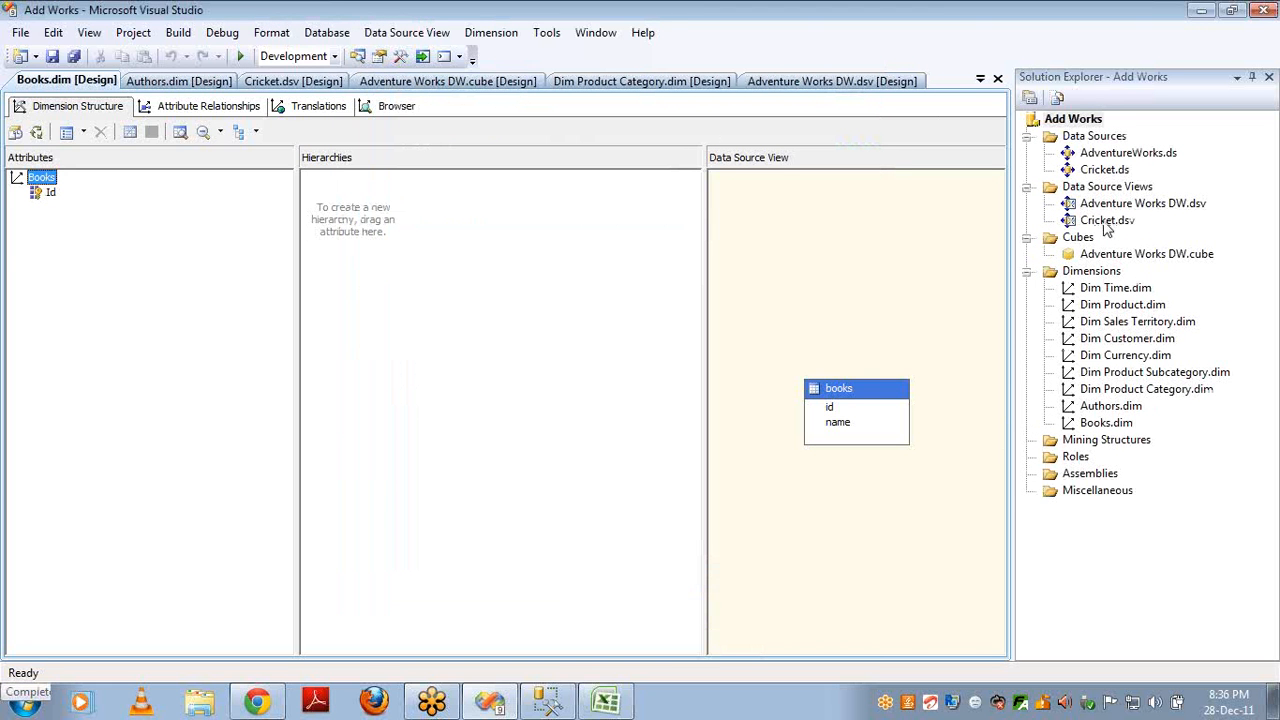
click(1108, 256)
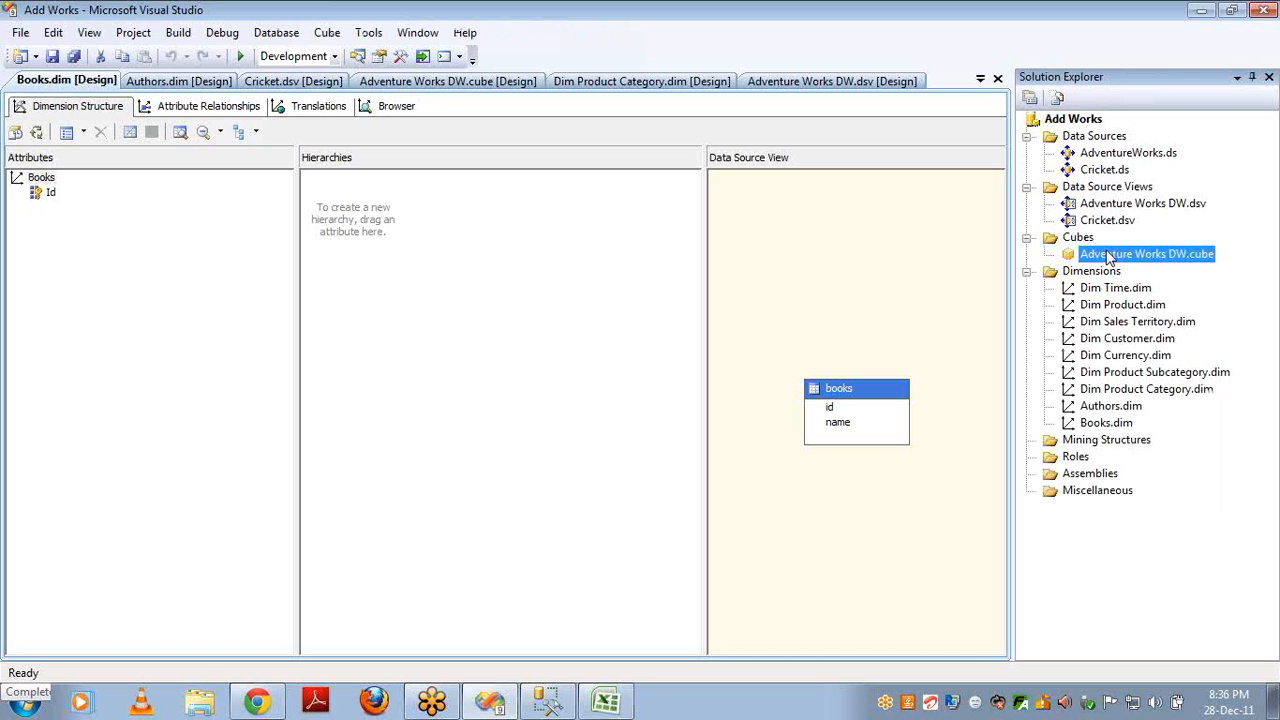
double_click(1108, 256)
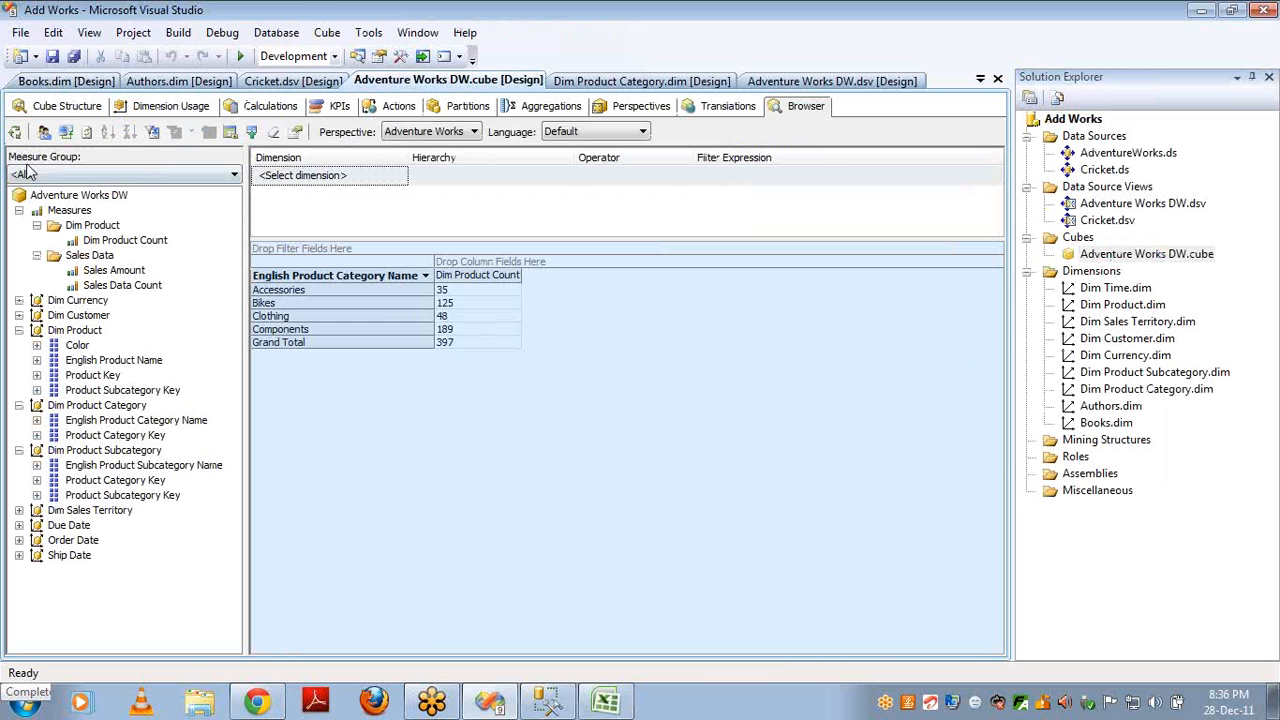
click(40, 107)
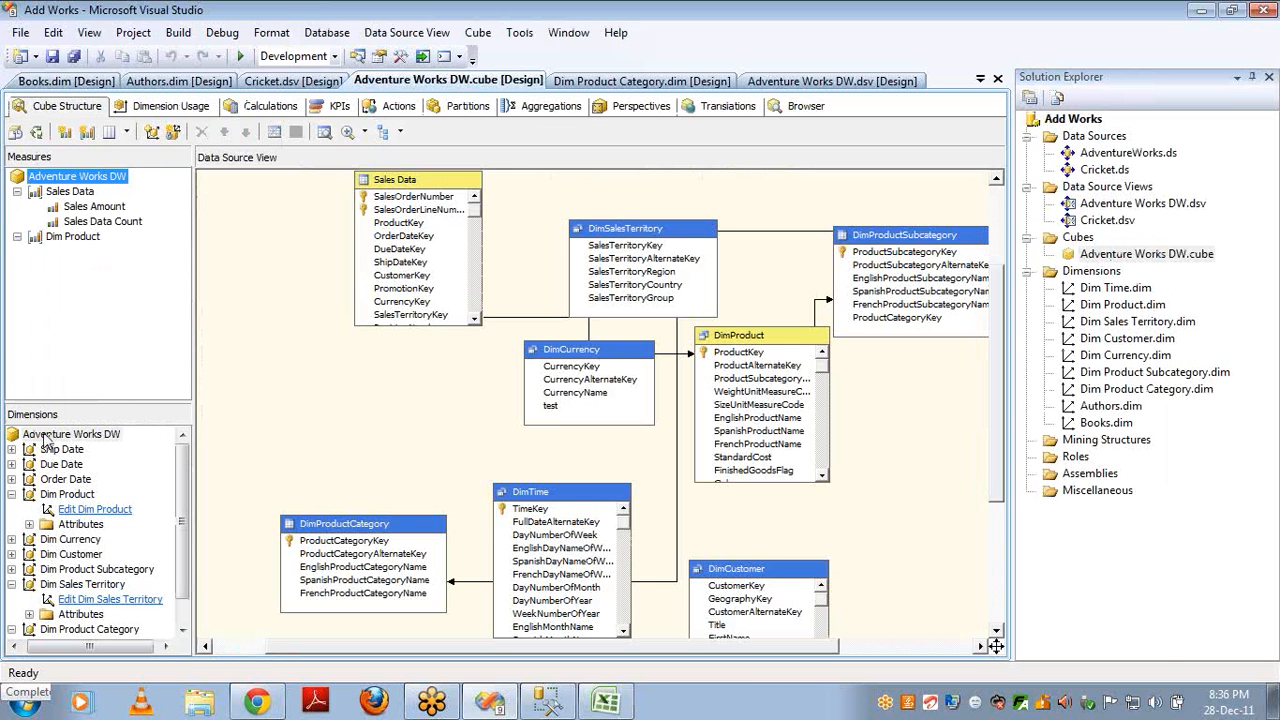
right_click(45, 440)
click(127, 447)
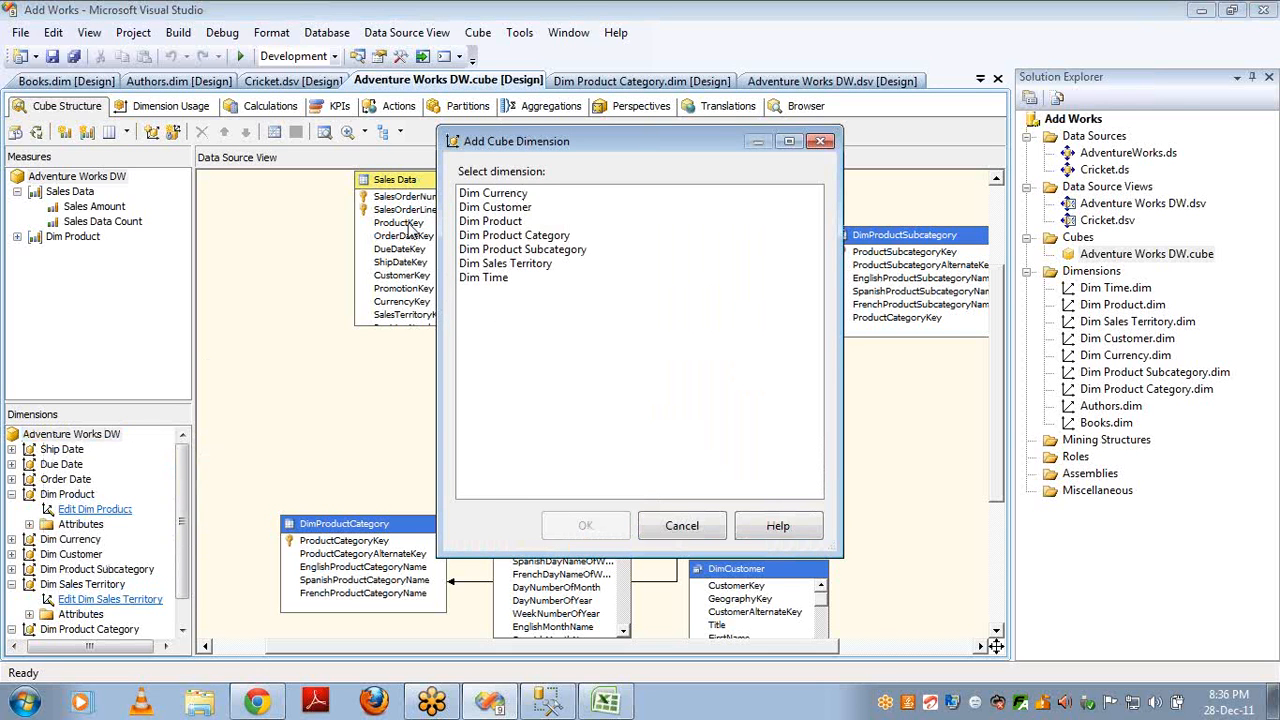
click(672, 525)
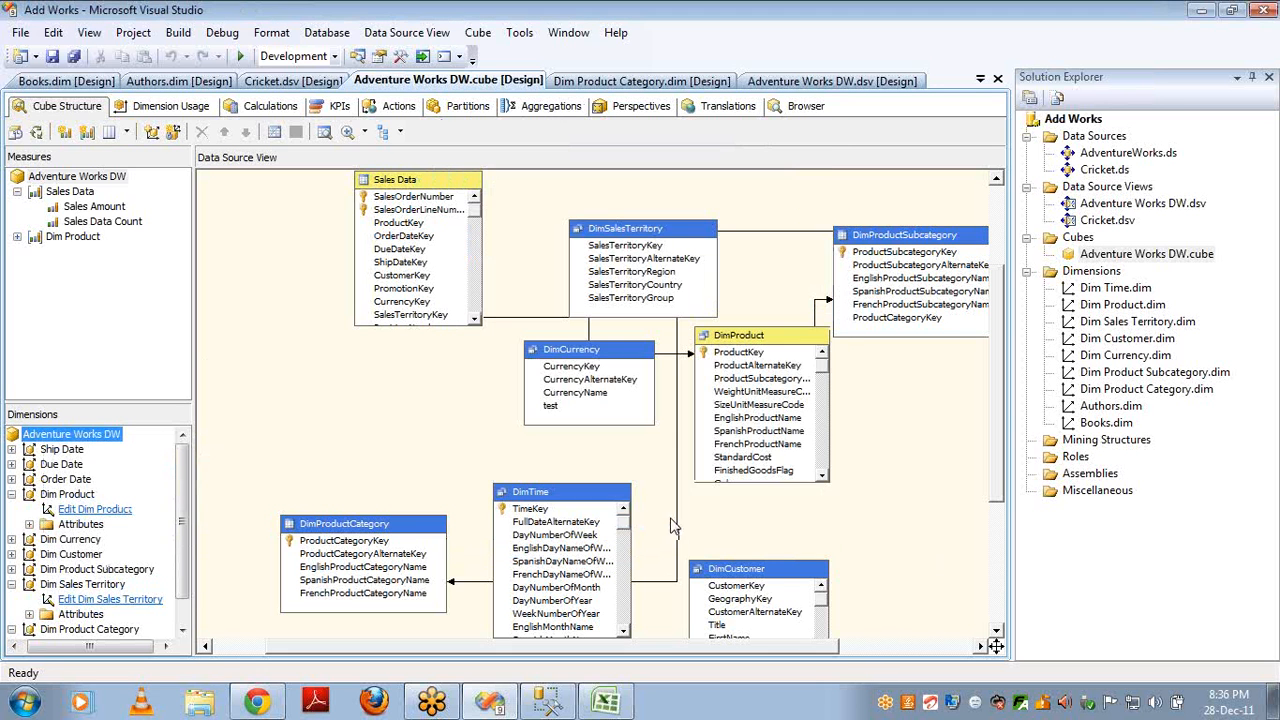
- Create a new empty cube named Cricket based on the Cricket data source view
right_click(1086, 238)
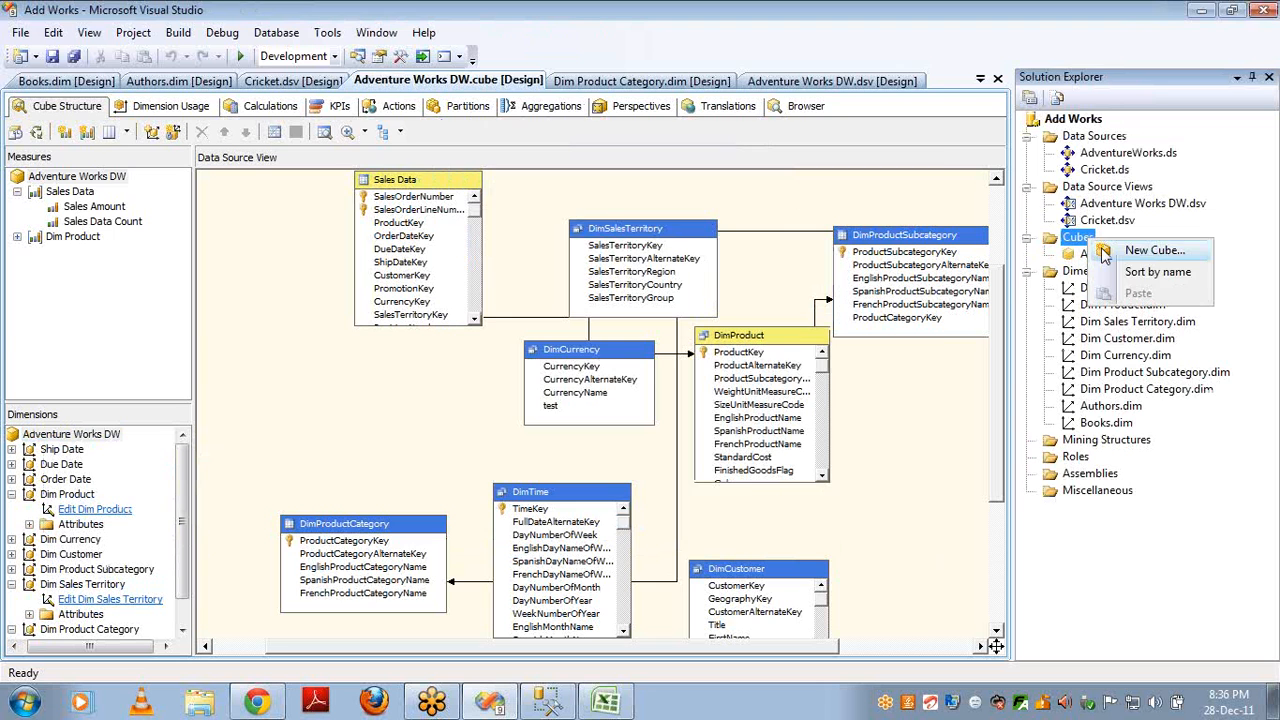
key(Escape)
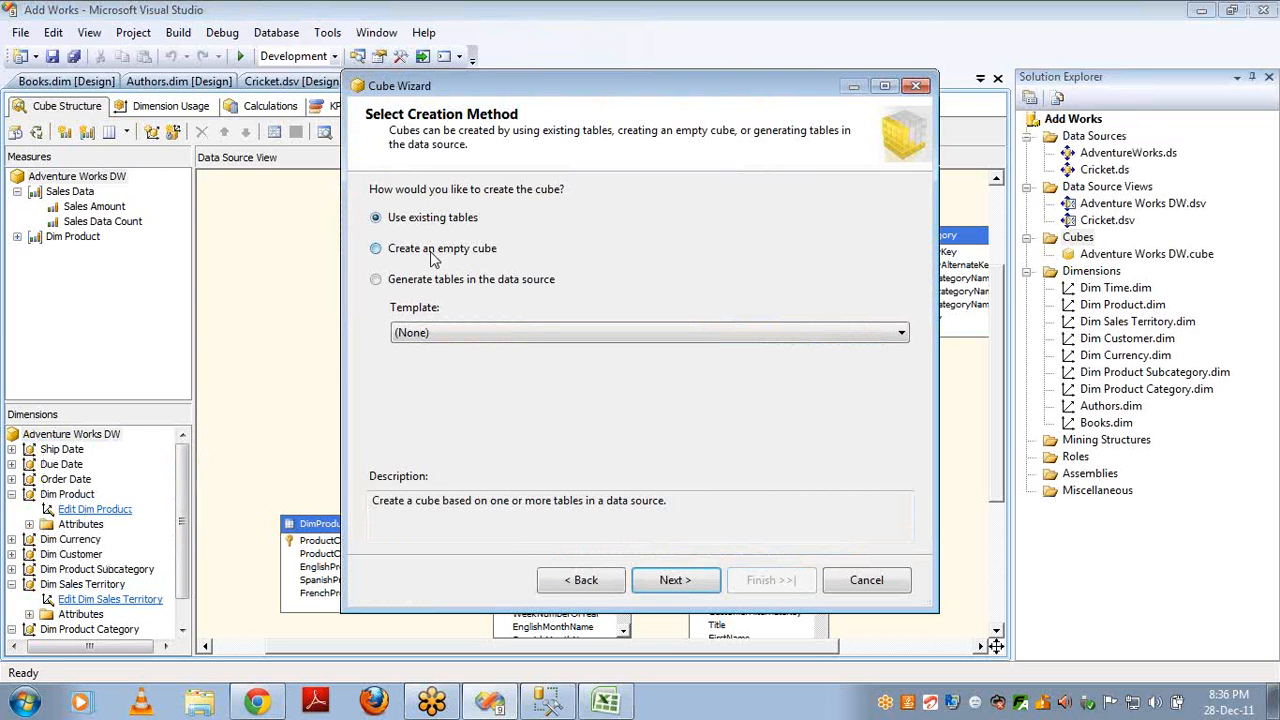
click(380, 248)
click(674, 582)
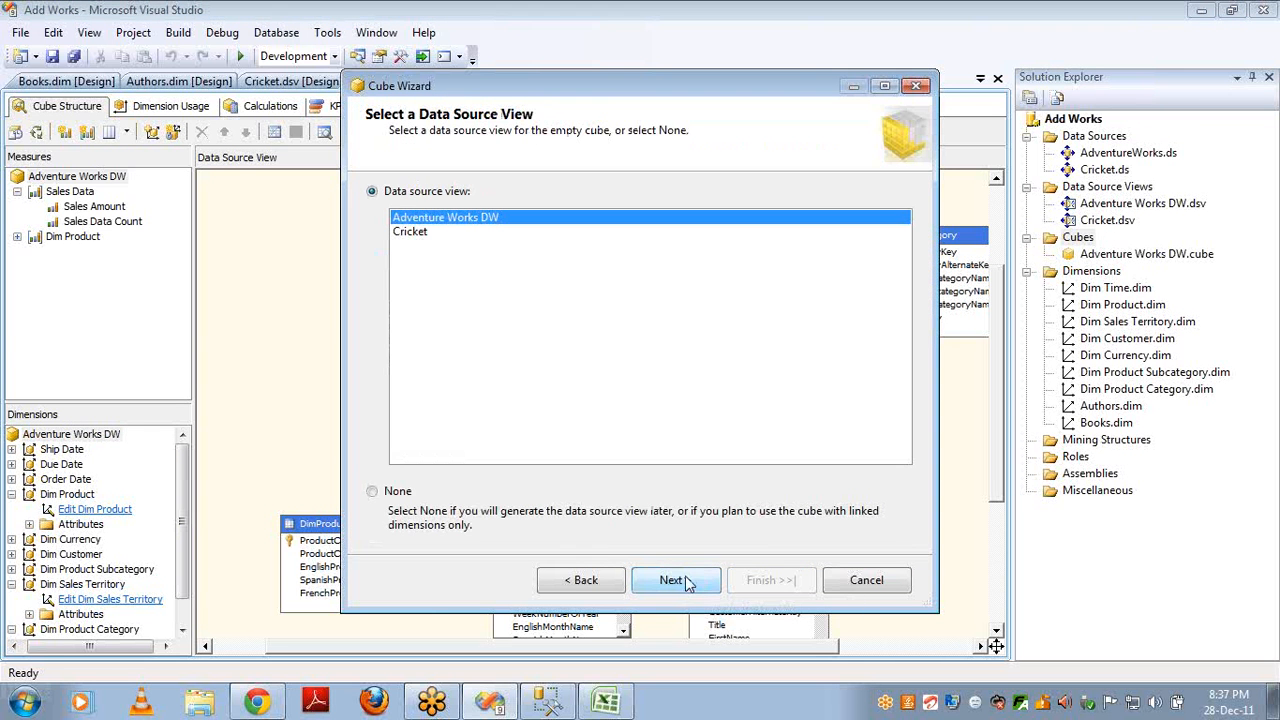
click(414, 233)
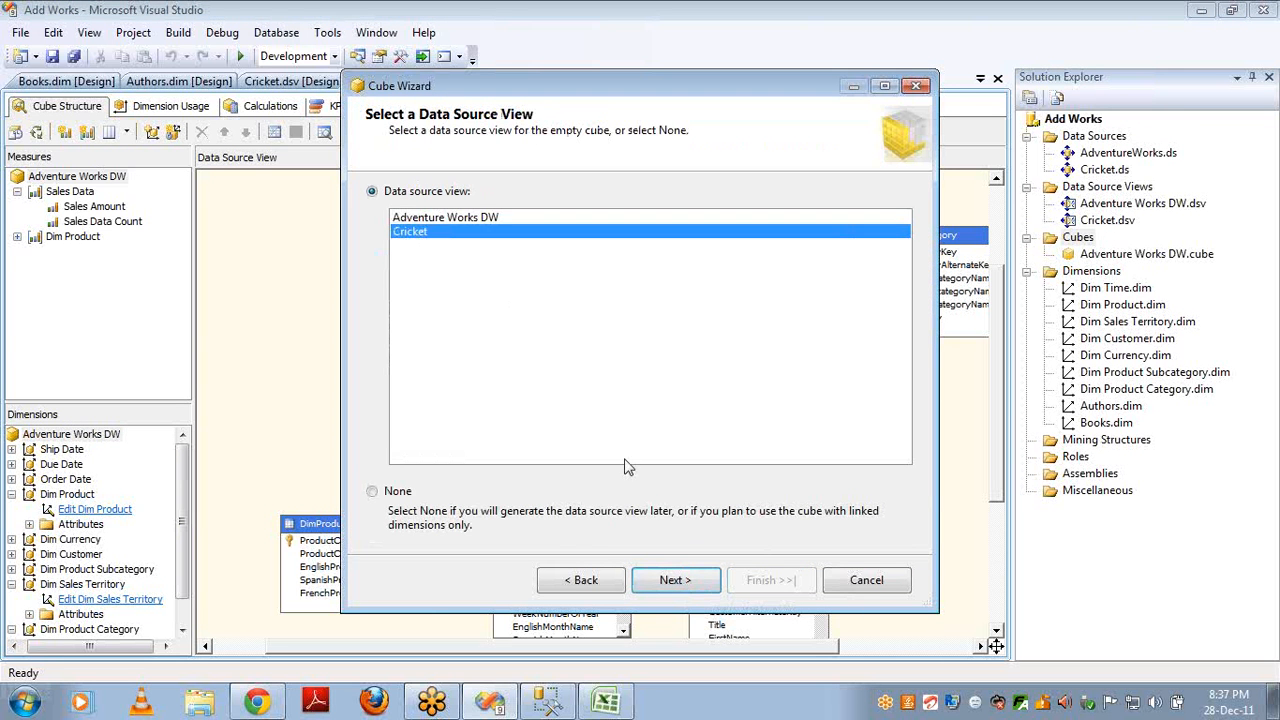
click(673, 580)
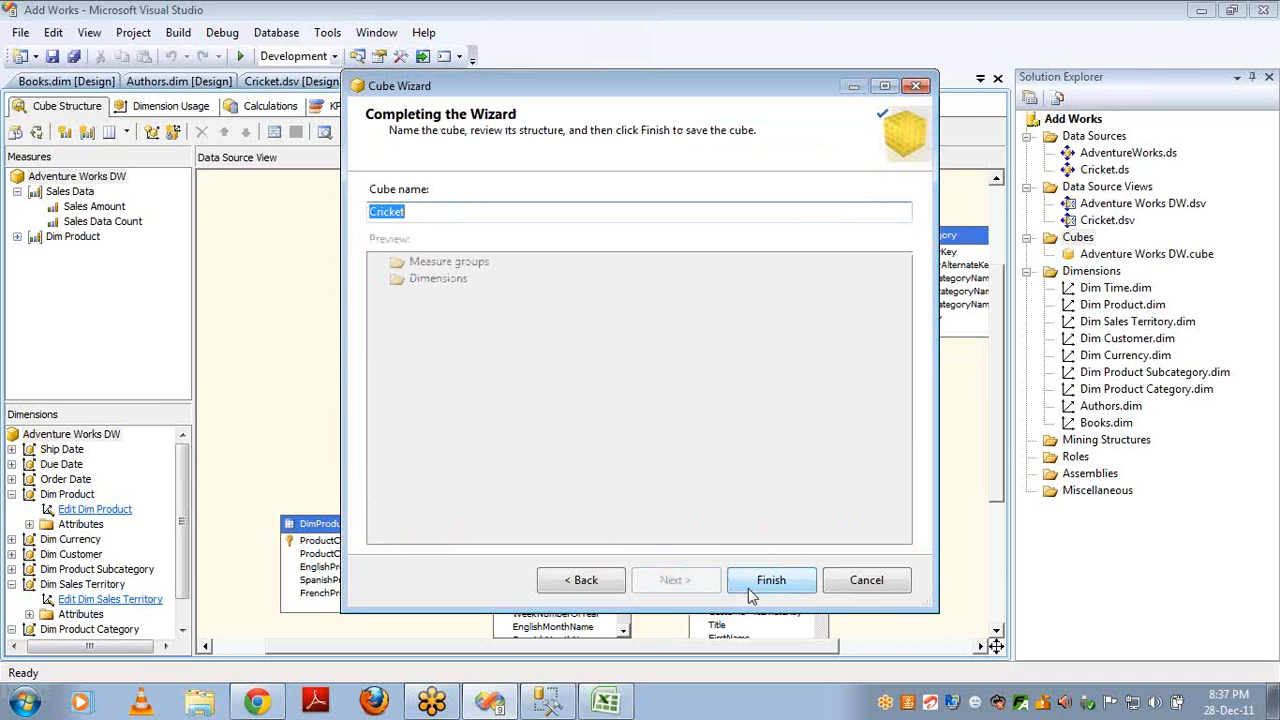
click(766, 582)
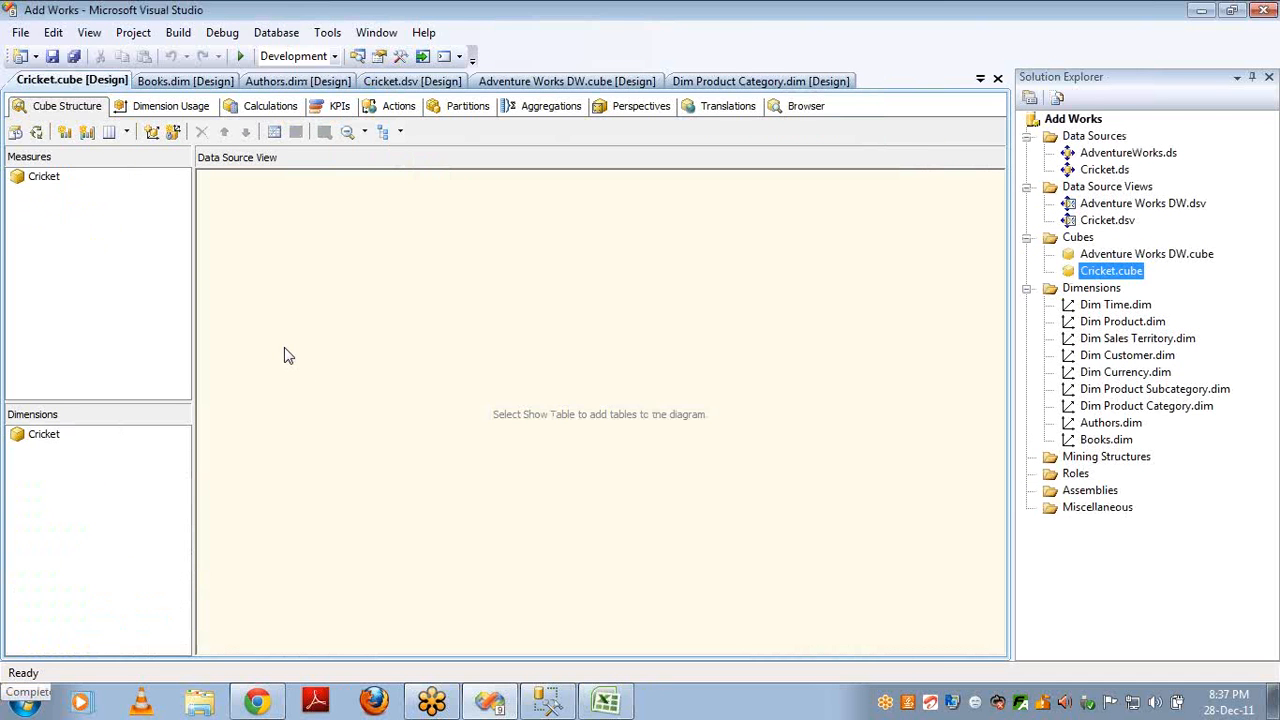
- Add the Authors and Books dimensions to the Cricket cube
click(44, 435)
right_click(44, 436)
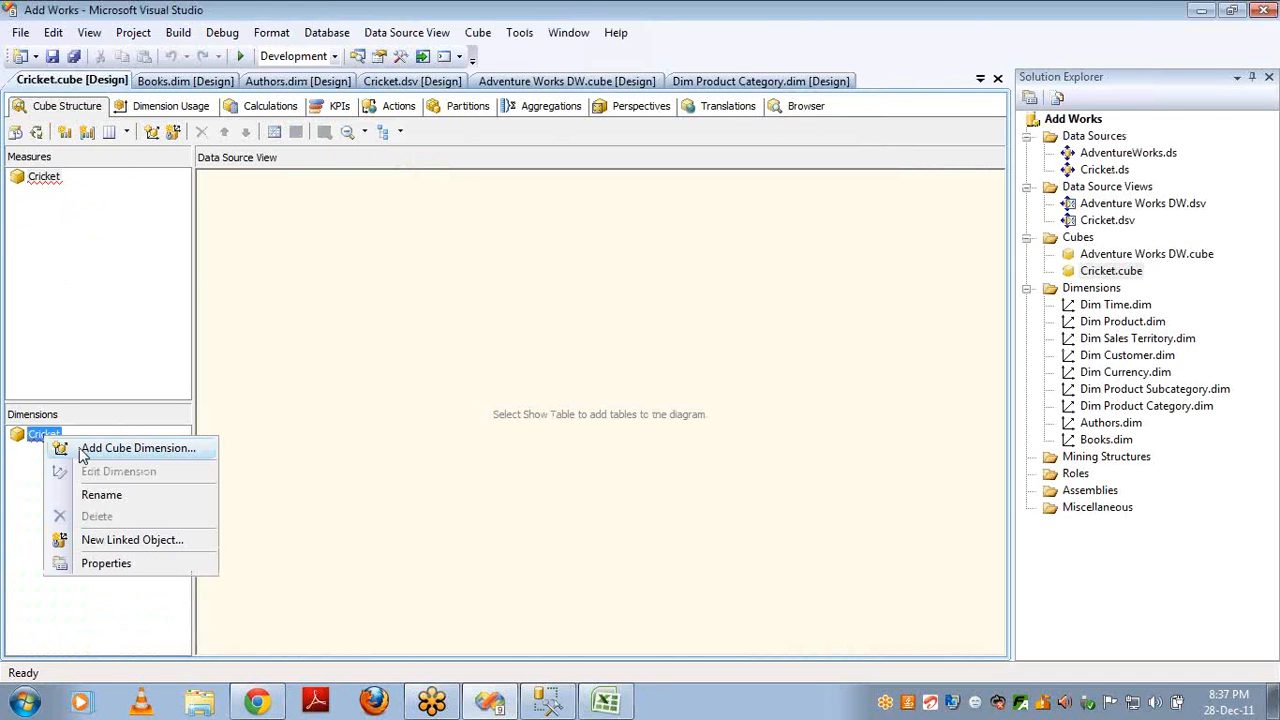
click(110, 448)
click(476, 195)
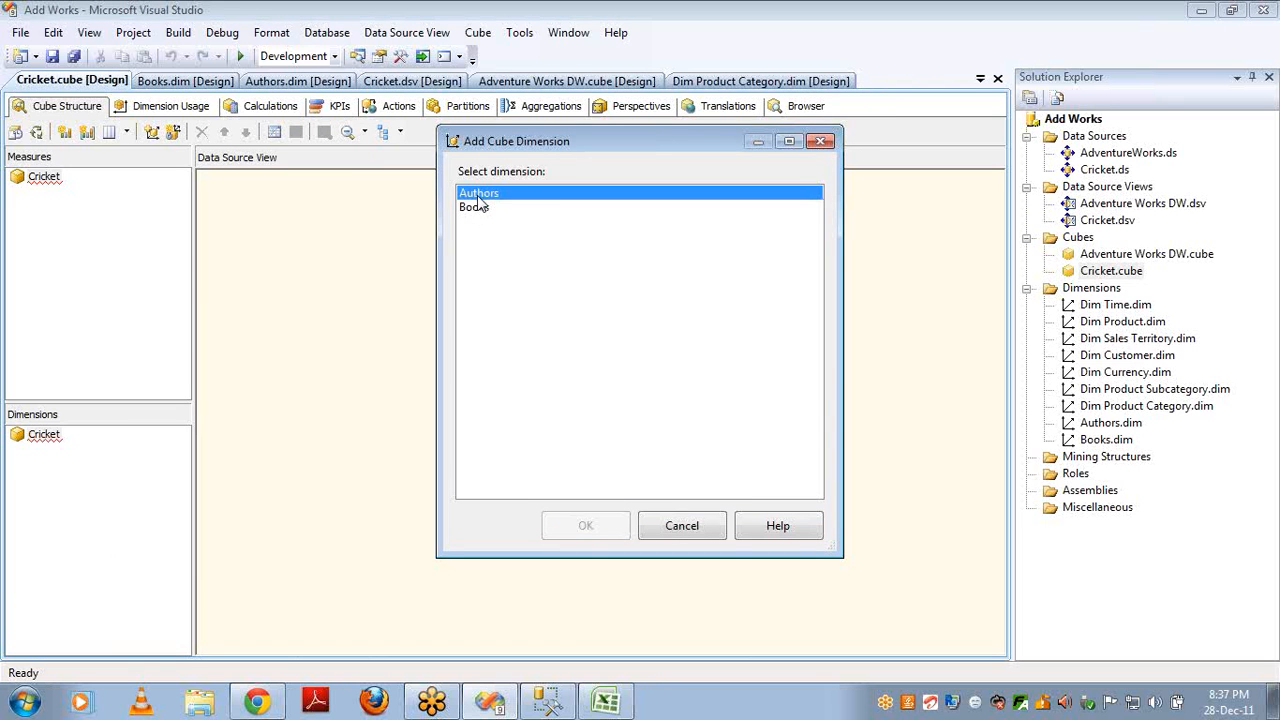
key(shift+Down)
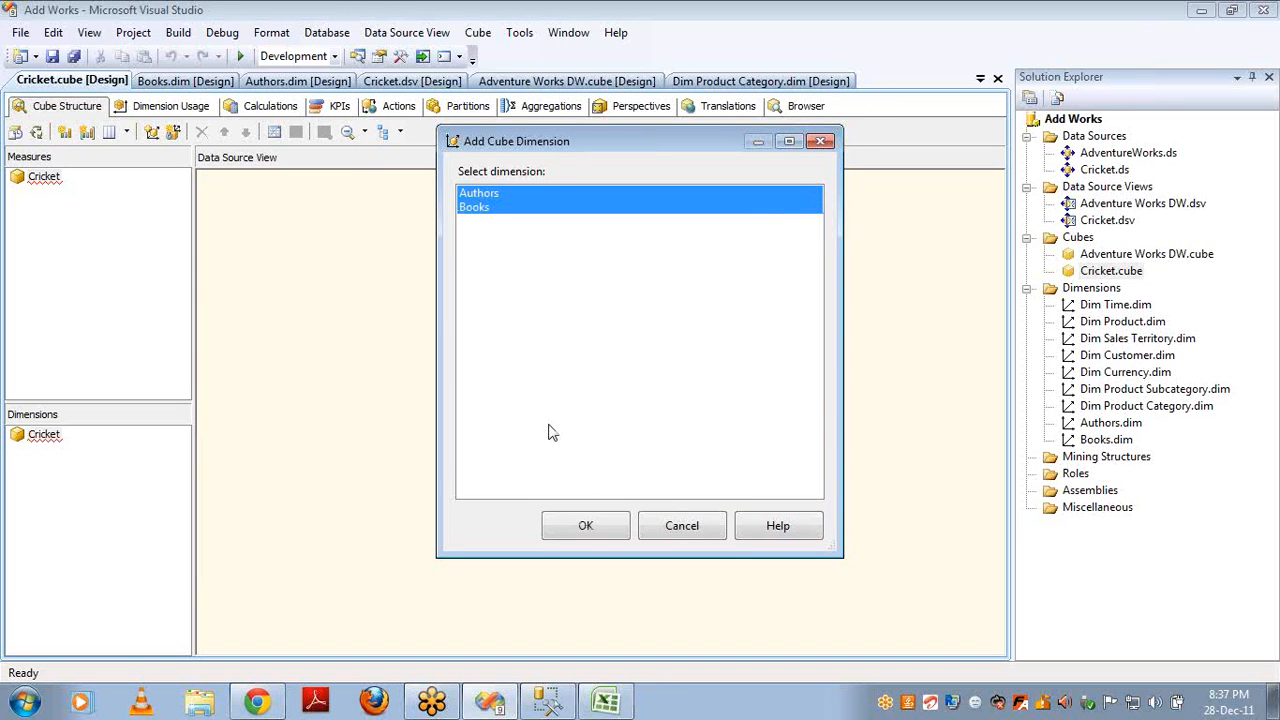
click(610, 528)
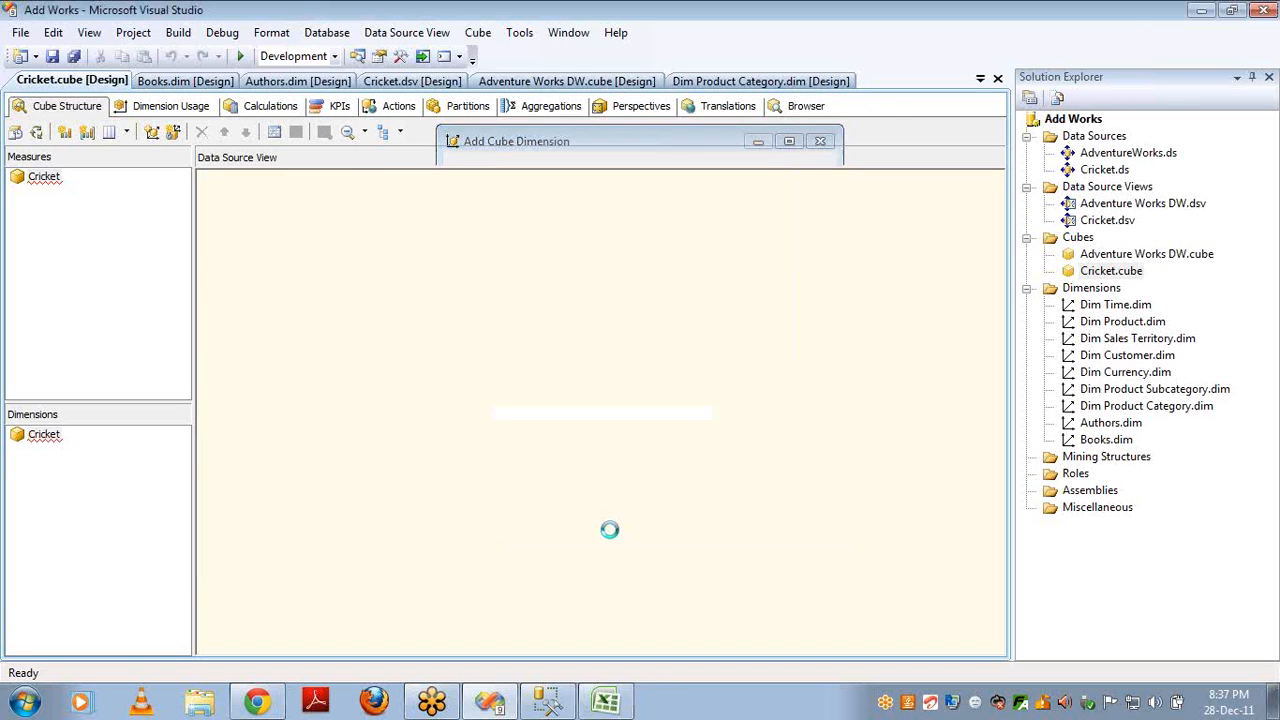
right_click(46, 178)
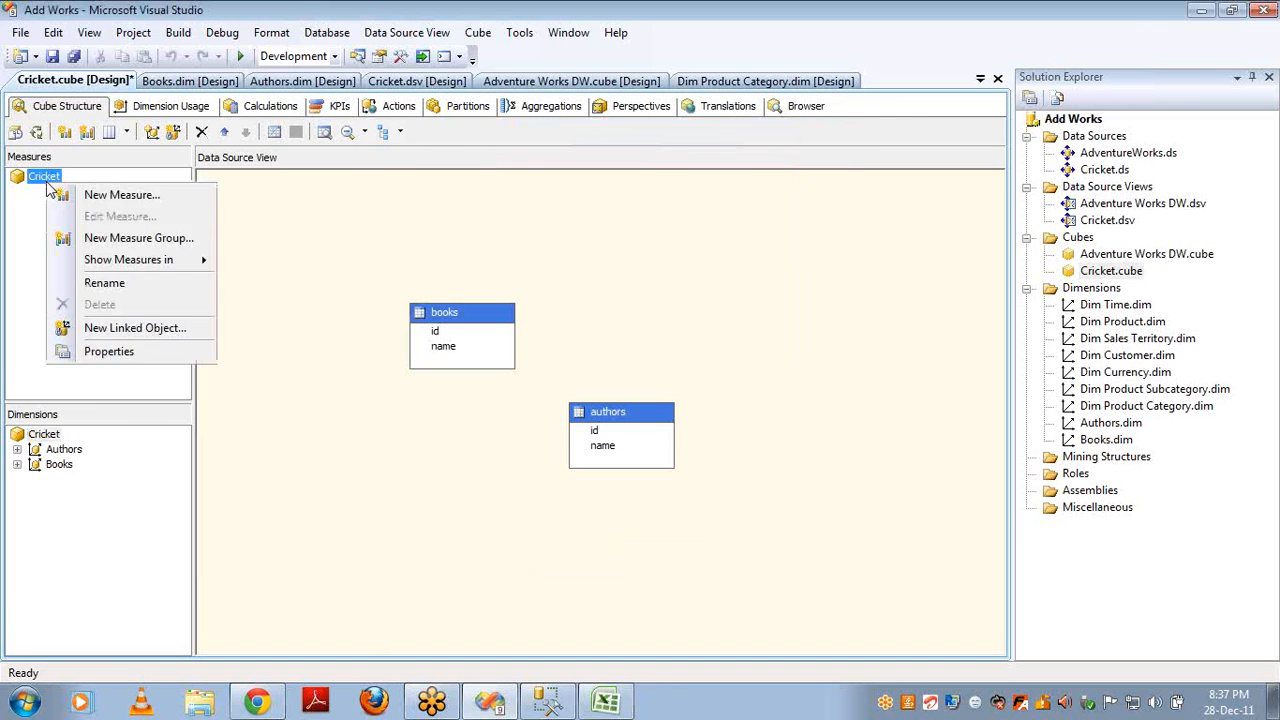
click(100, 240)
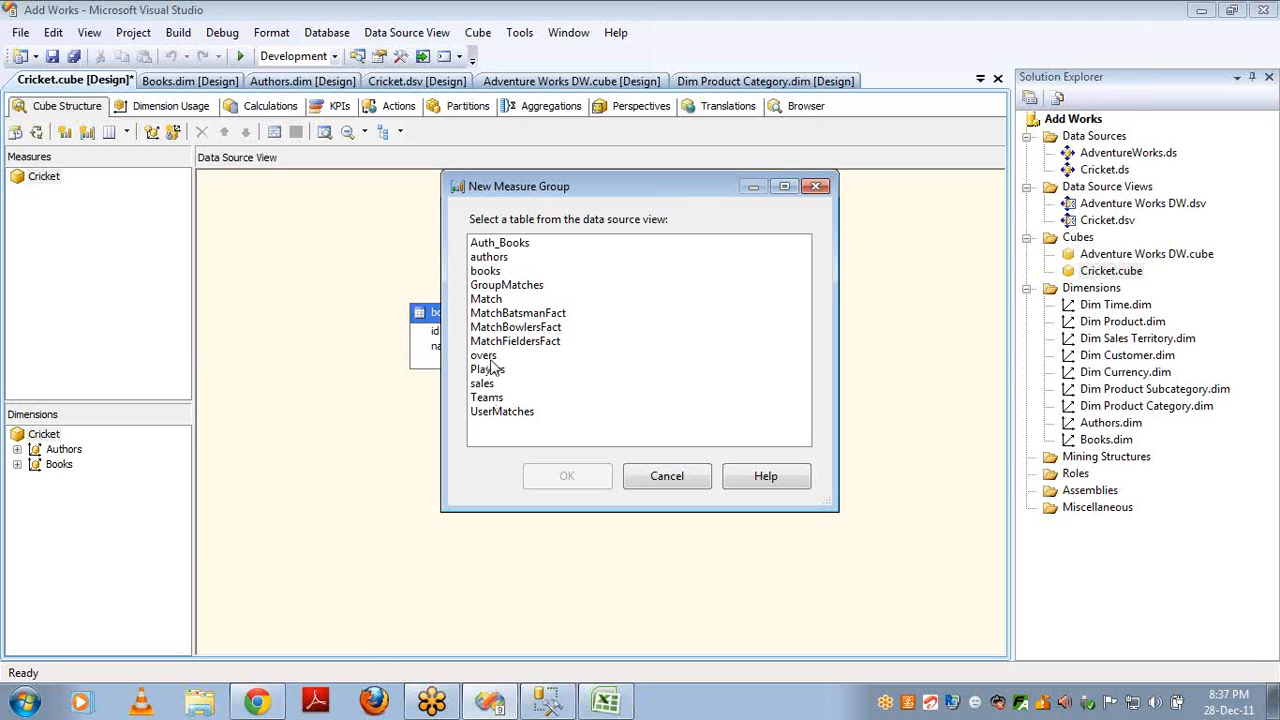
double_click(498, 247)
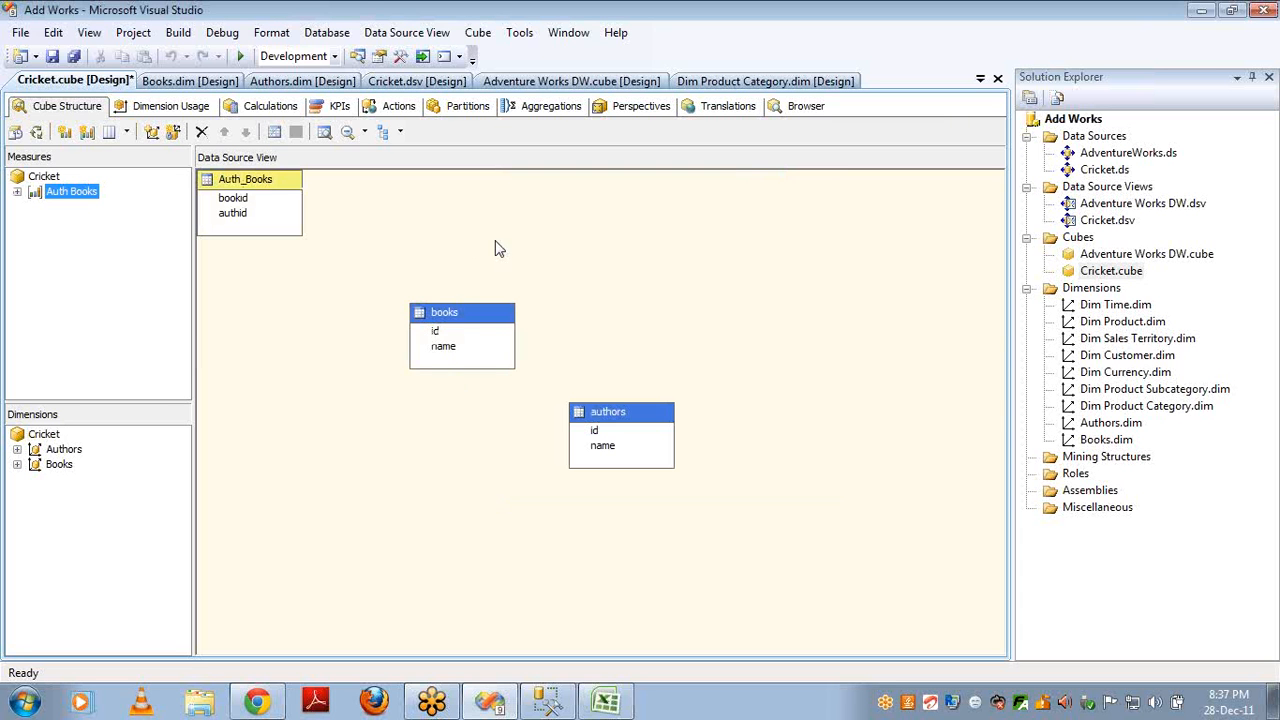
key(Delete)
key(Return)
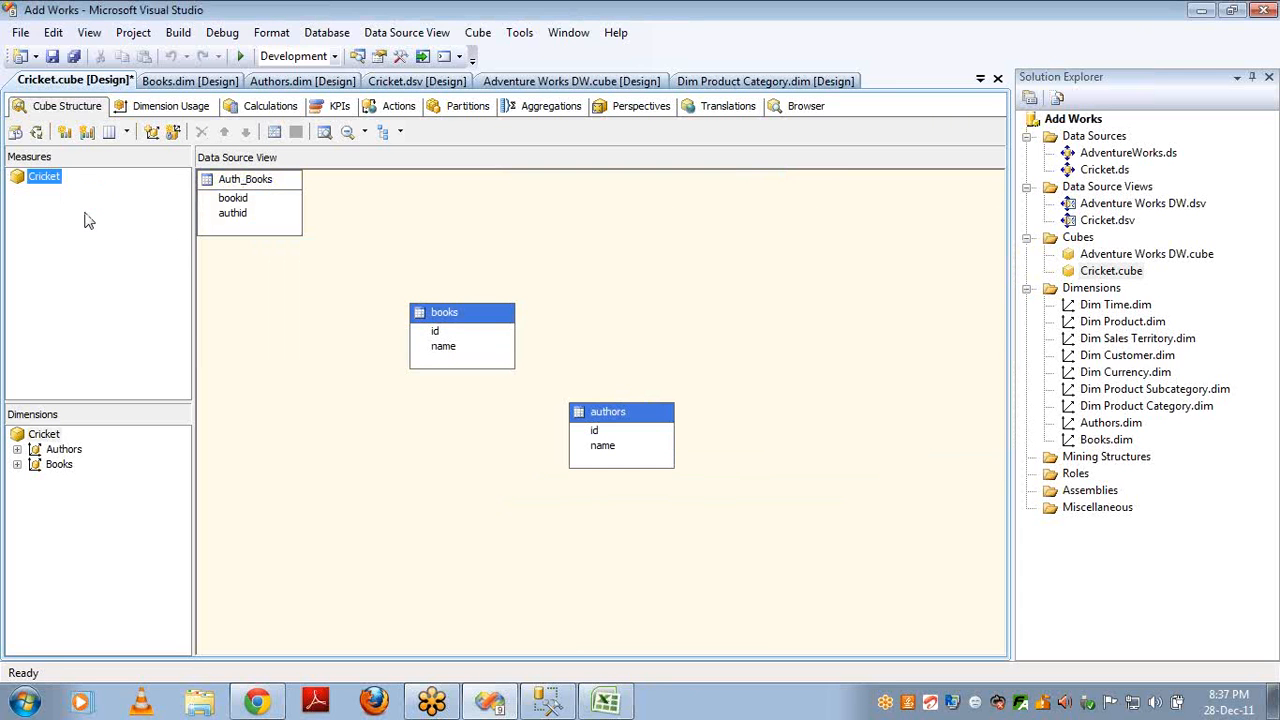
- Add a measure group based on the sales table to the Cricket cube and open the cube's dimension usage
right_click(44, 181)
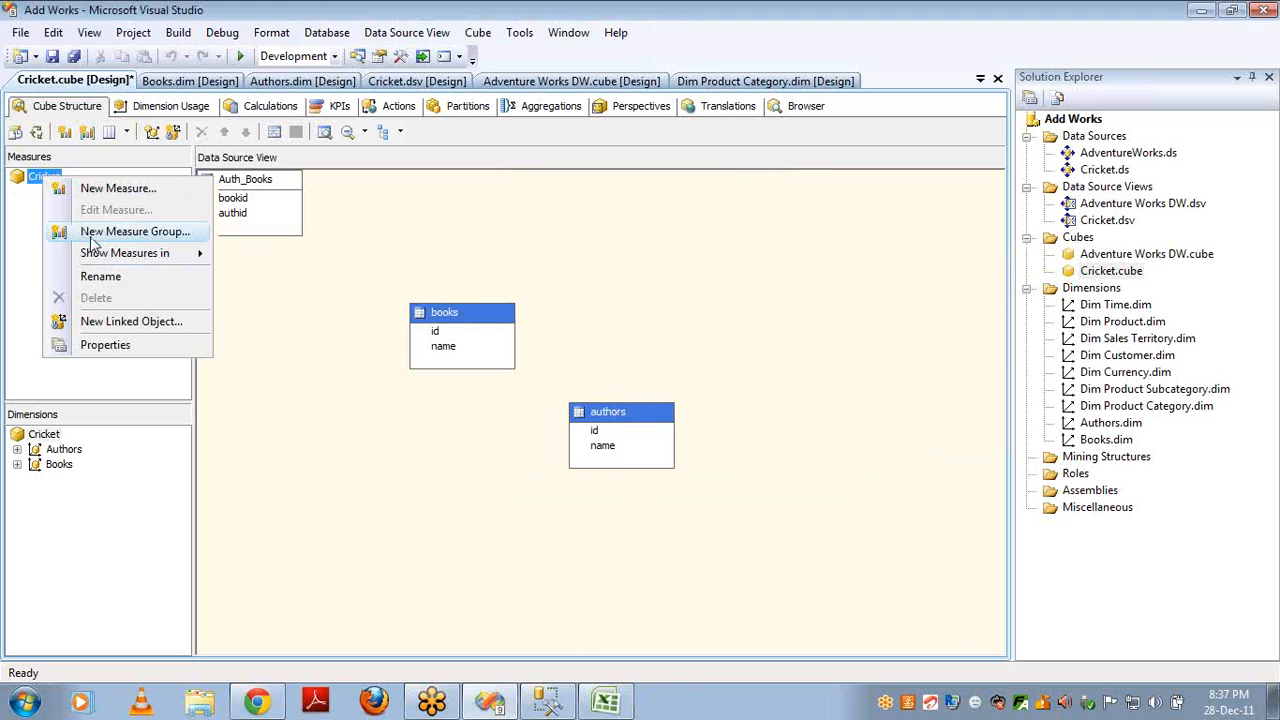
click(96, 234)
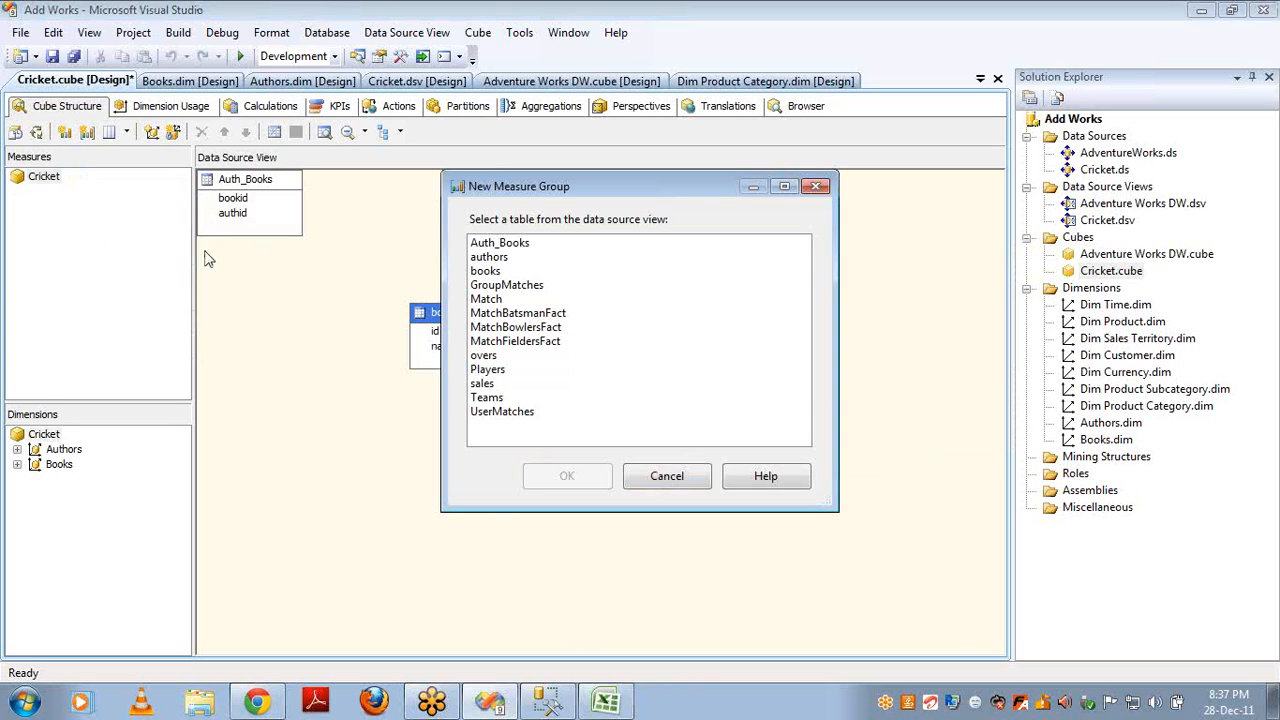
double_click(482, 384)
click(157, 105)
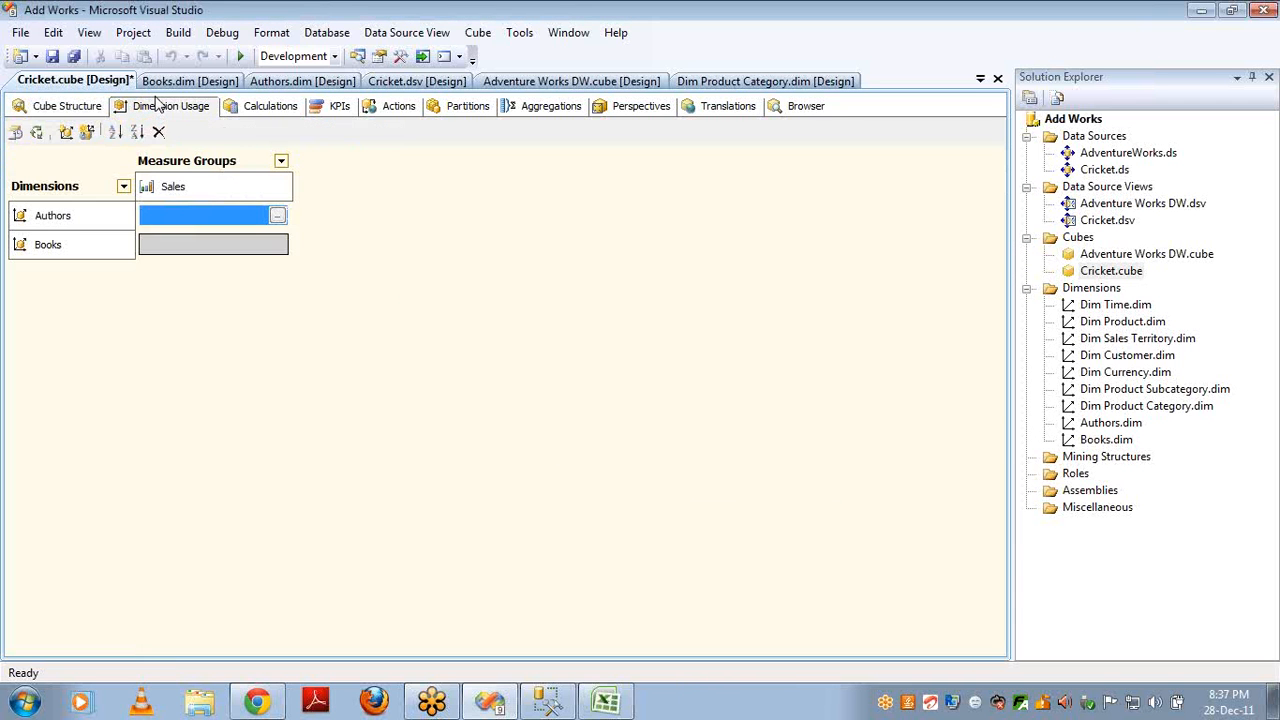
click(278, 217)
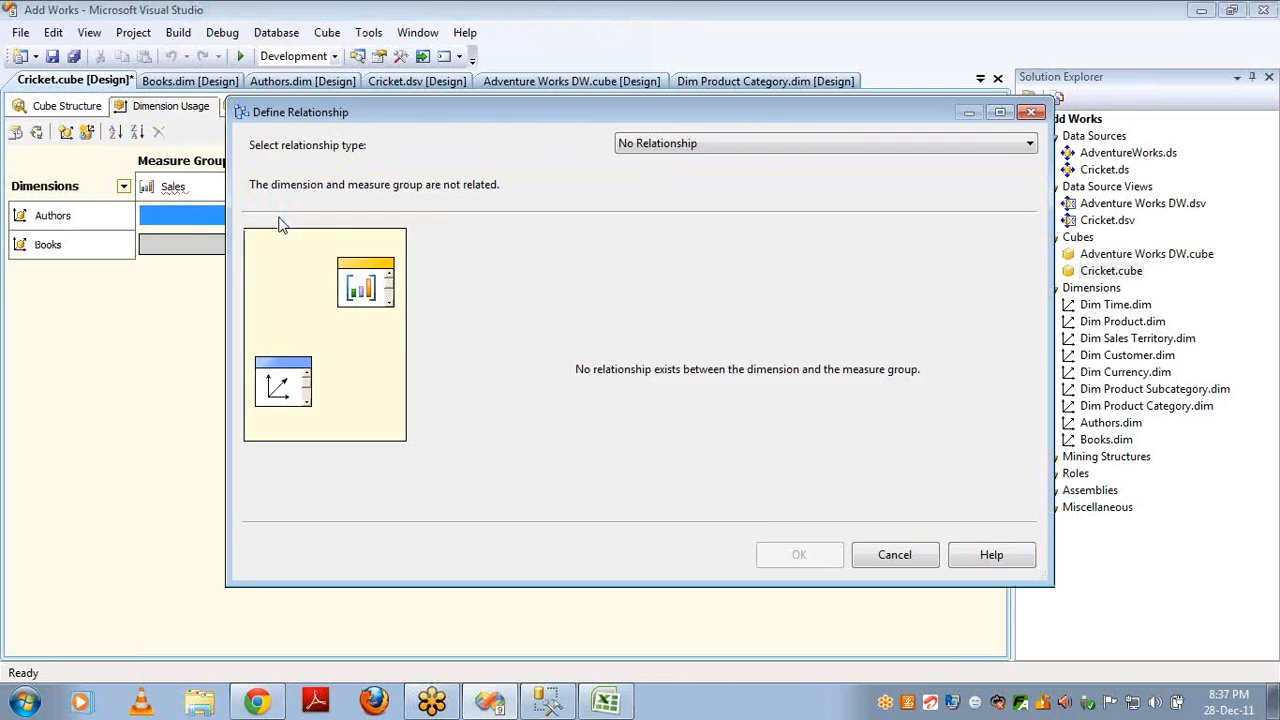
key(Down)
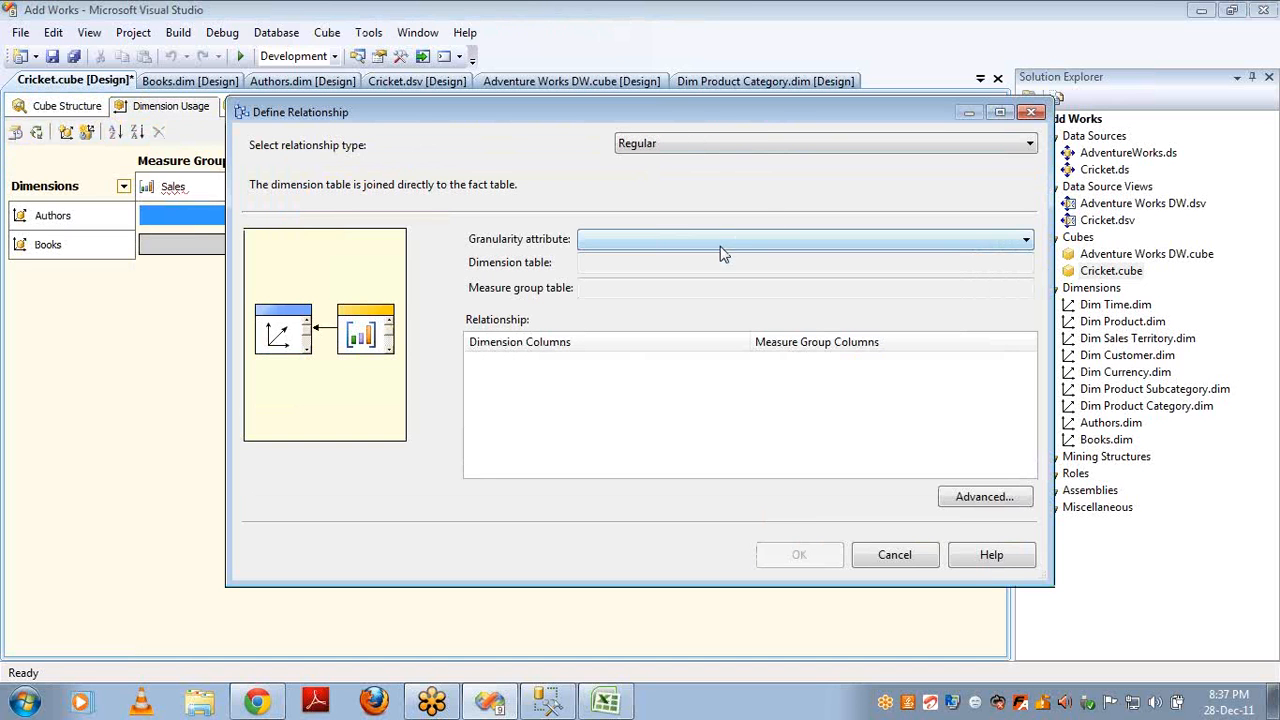
click(719, 246)
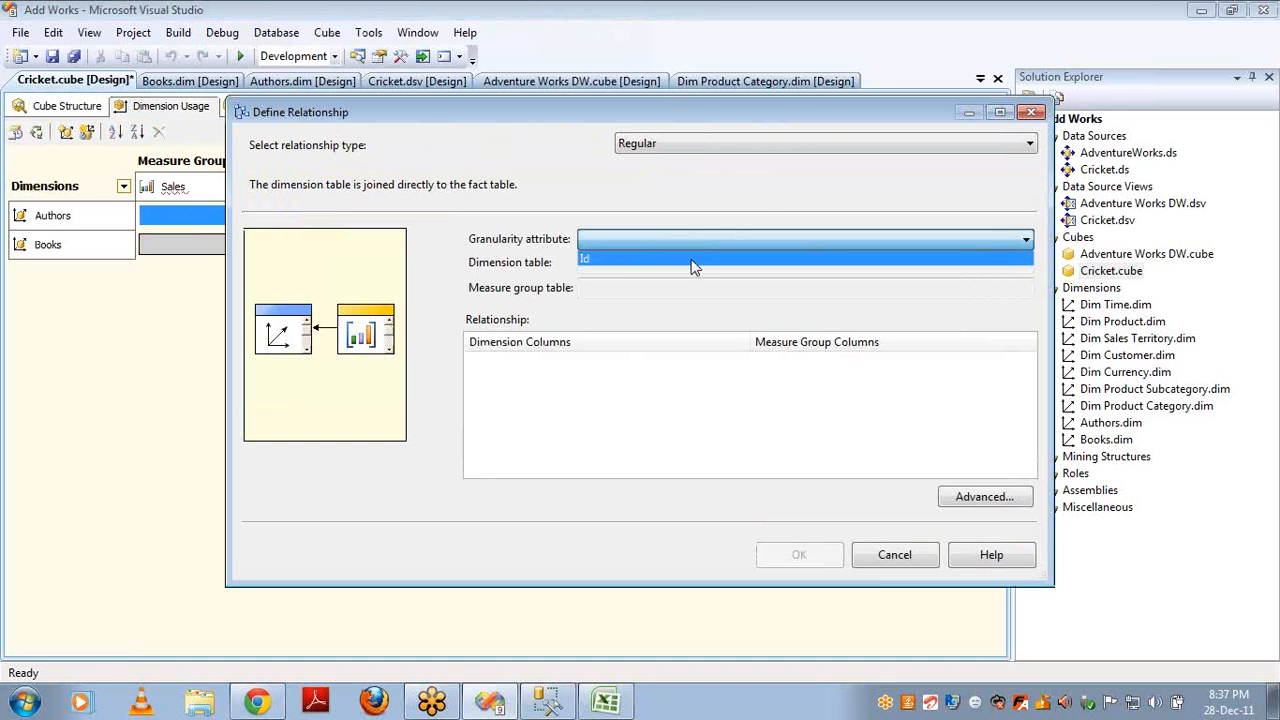
click(693, 260)
click(899, 366)
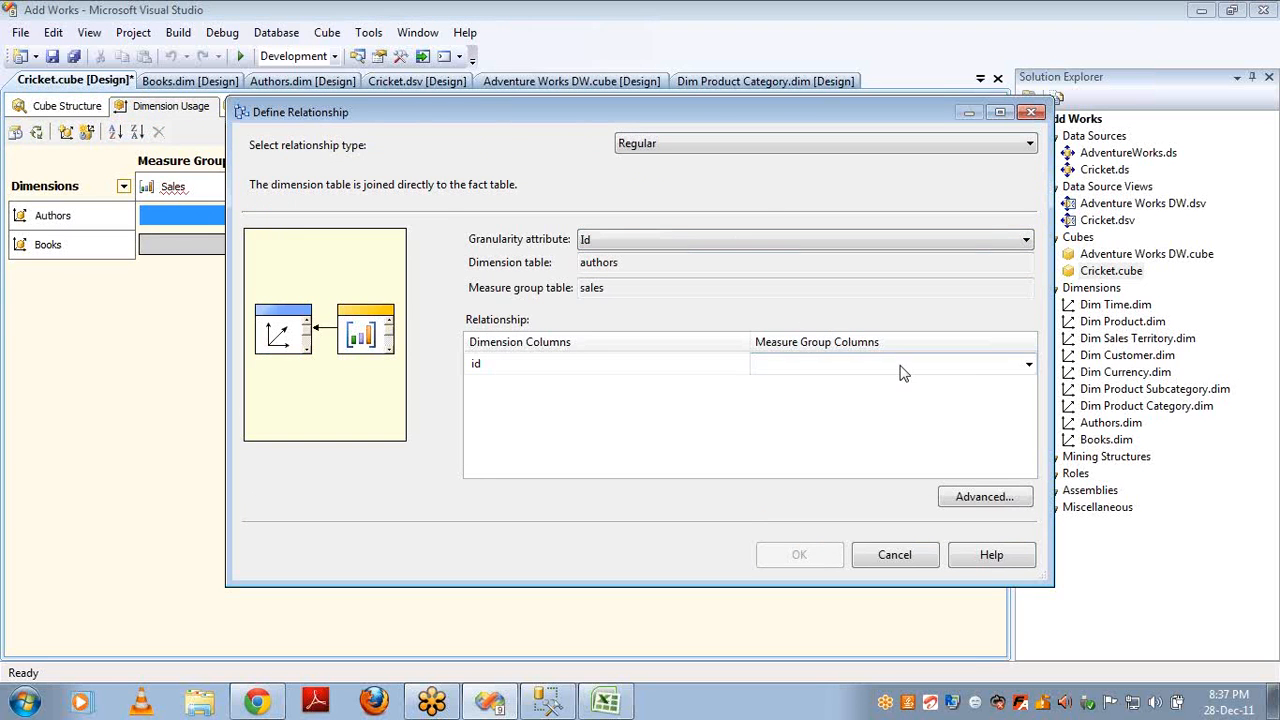
click(1028, 367)
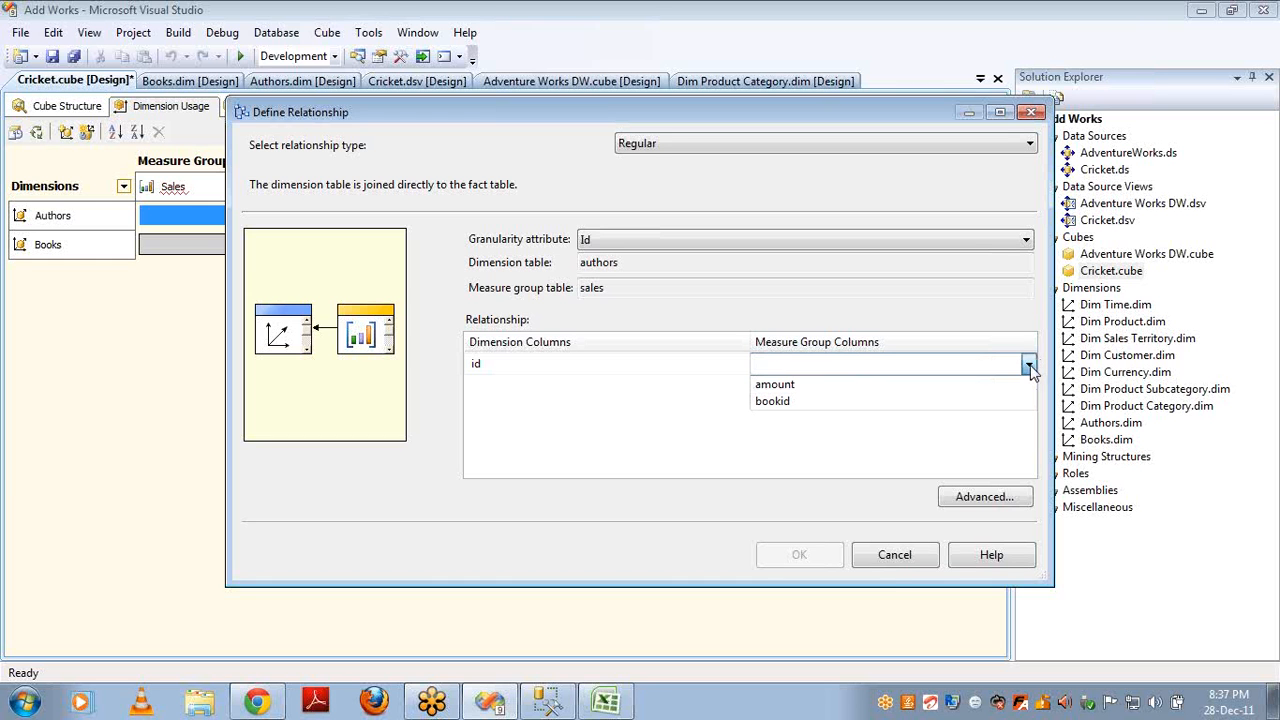
click(894, 555)
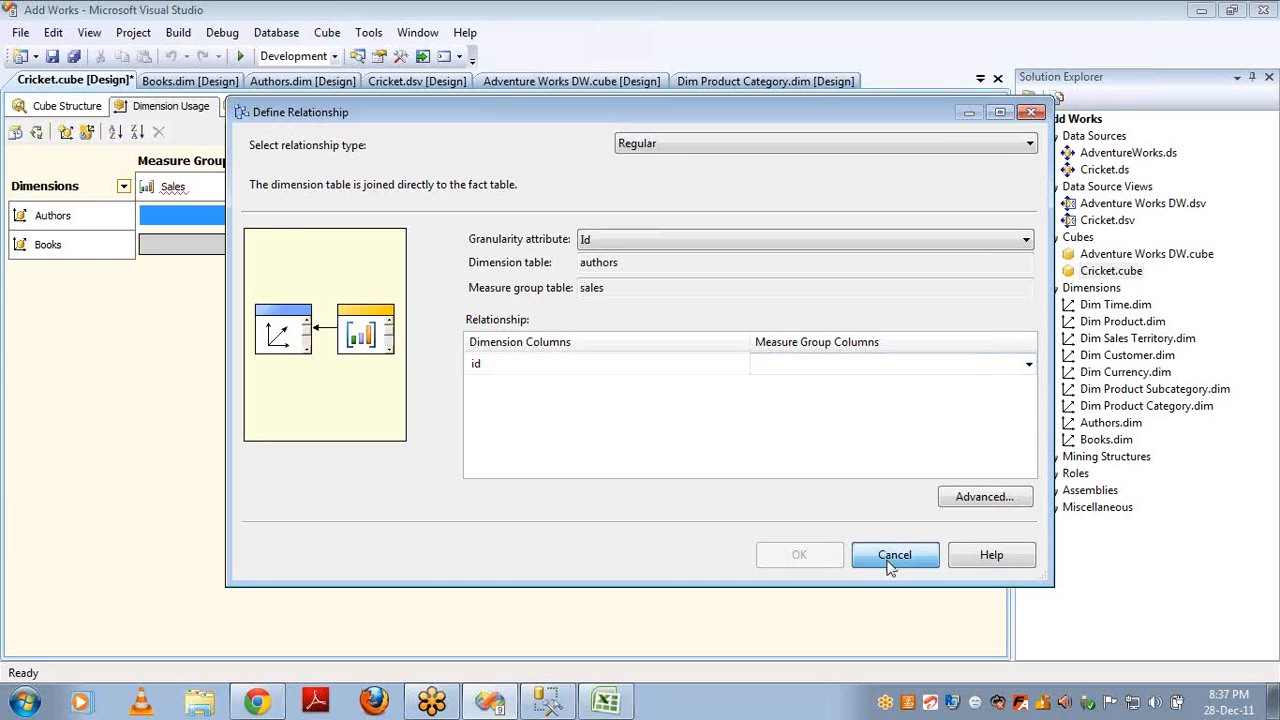
click(894, 555)
- Define a Regular relationship between the Books dimension and the Sales measure group, with granularity attribute Id and measure group column bookid
click(276, 249)
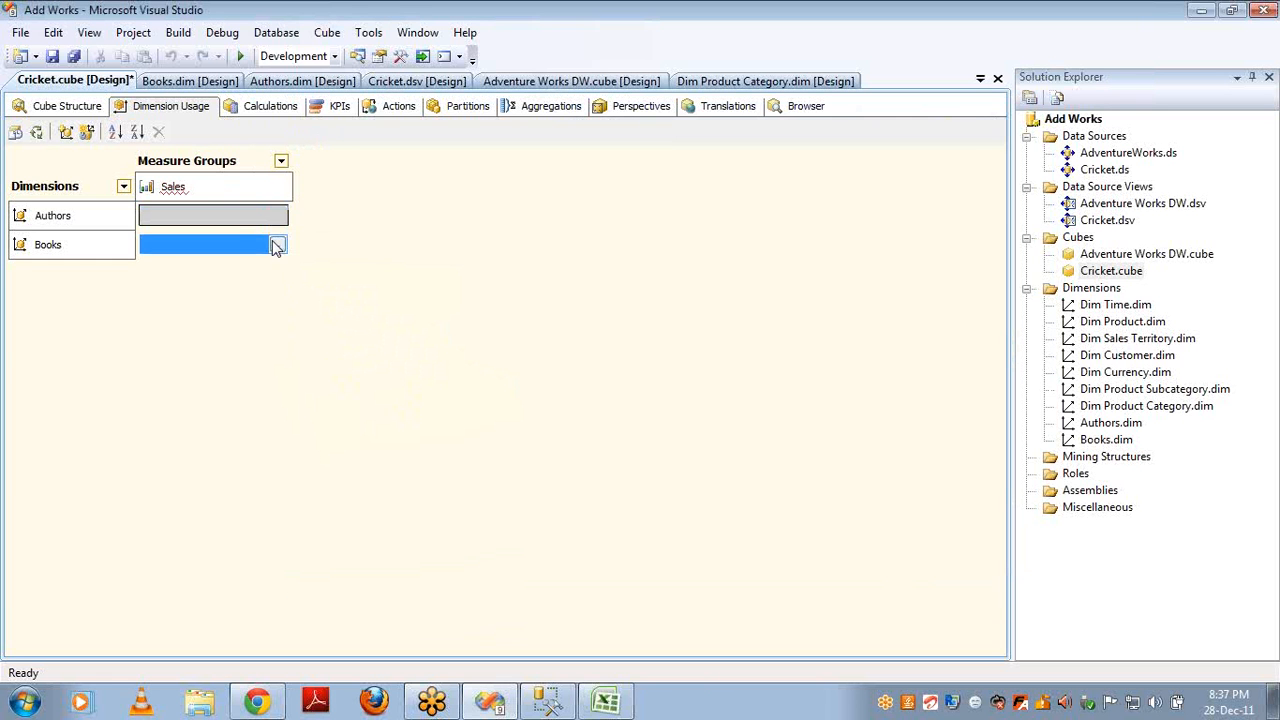
click(277, 246)
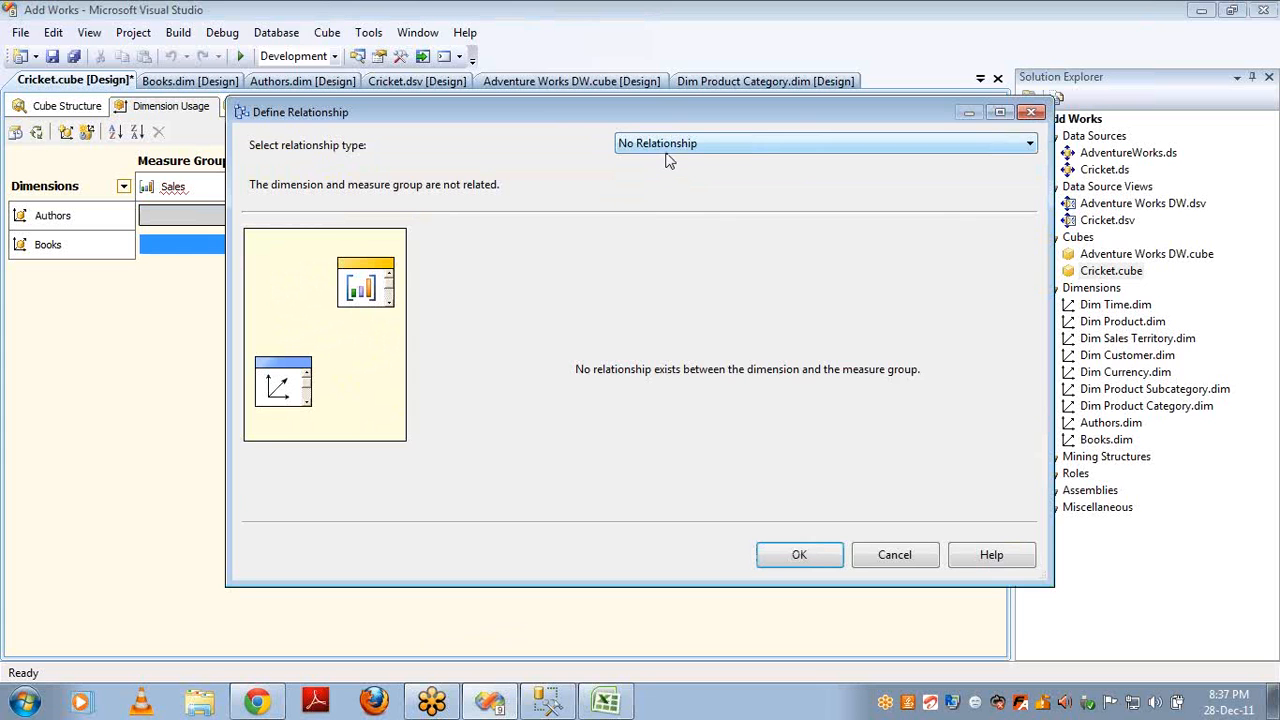
scroll(668, 157, down, 3)
scroll(668, 157, up, 1)
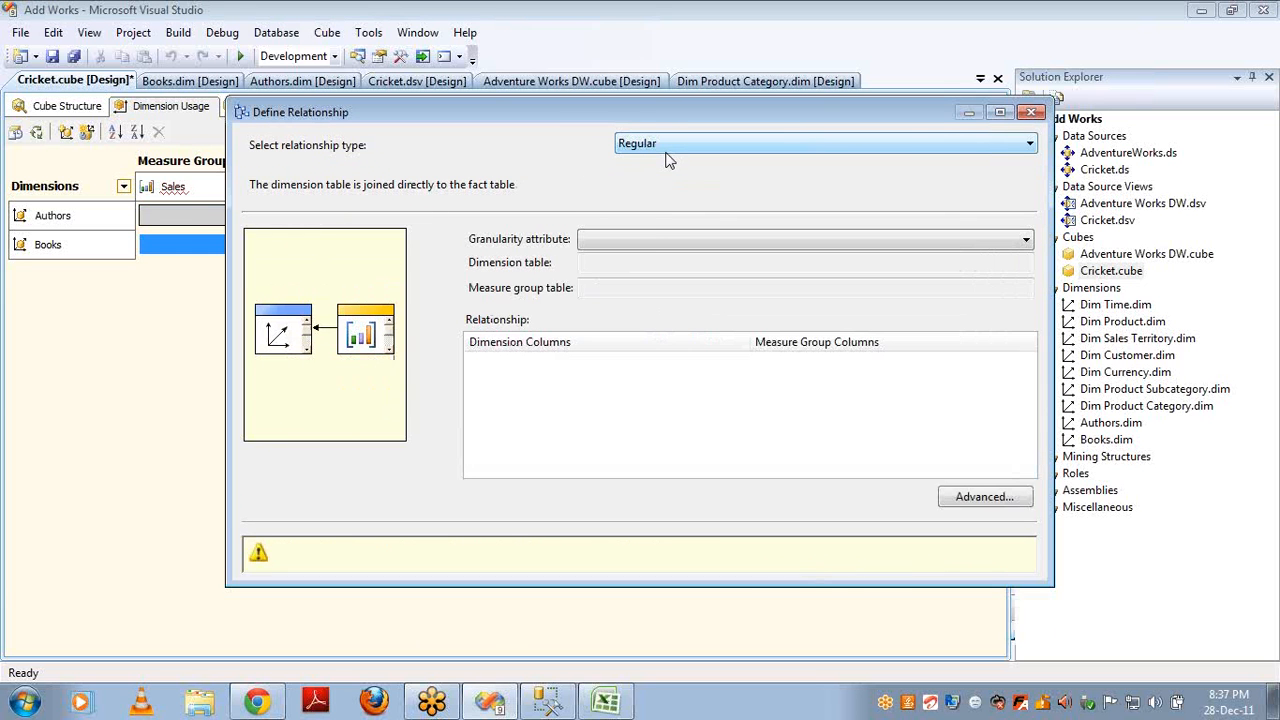
click(650, 240)
click(639, 255)
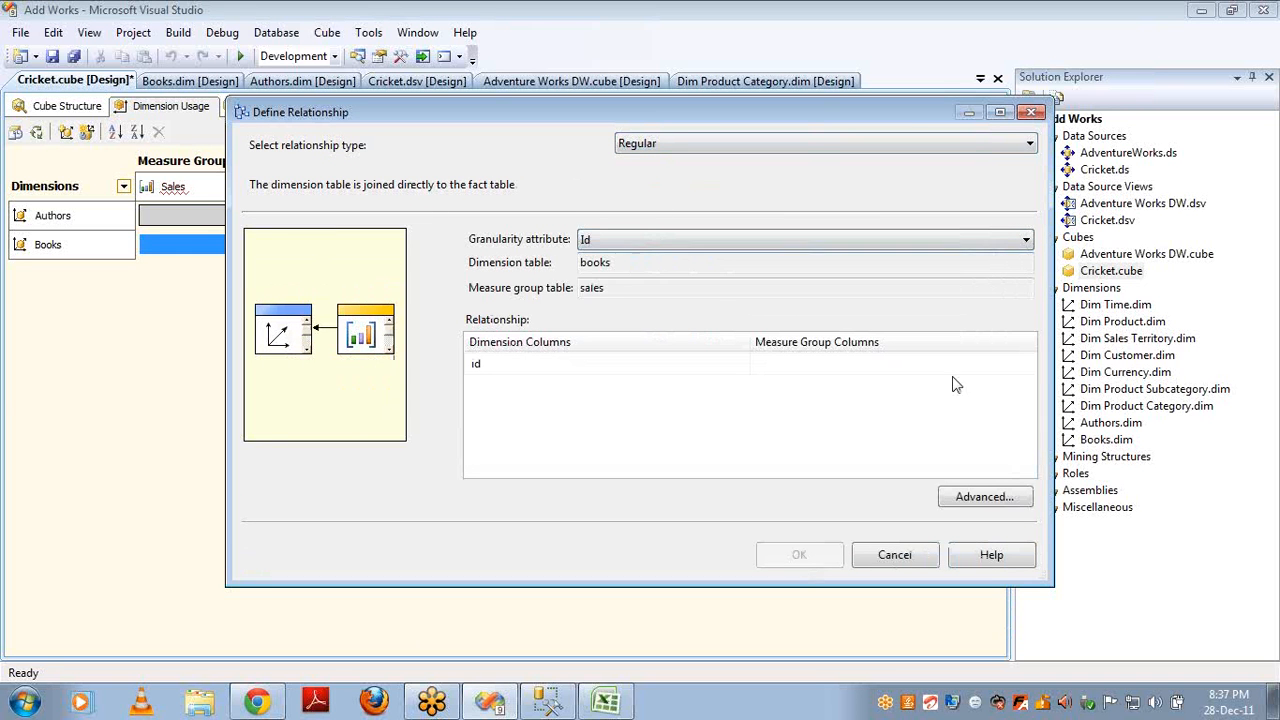
click(1003, 364)
click(1028, 366)
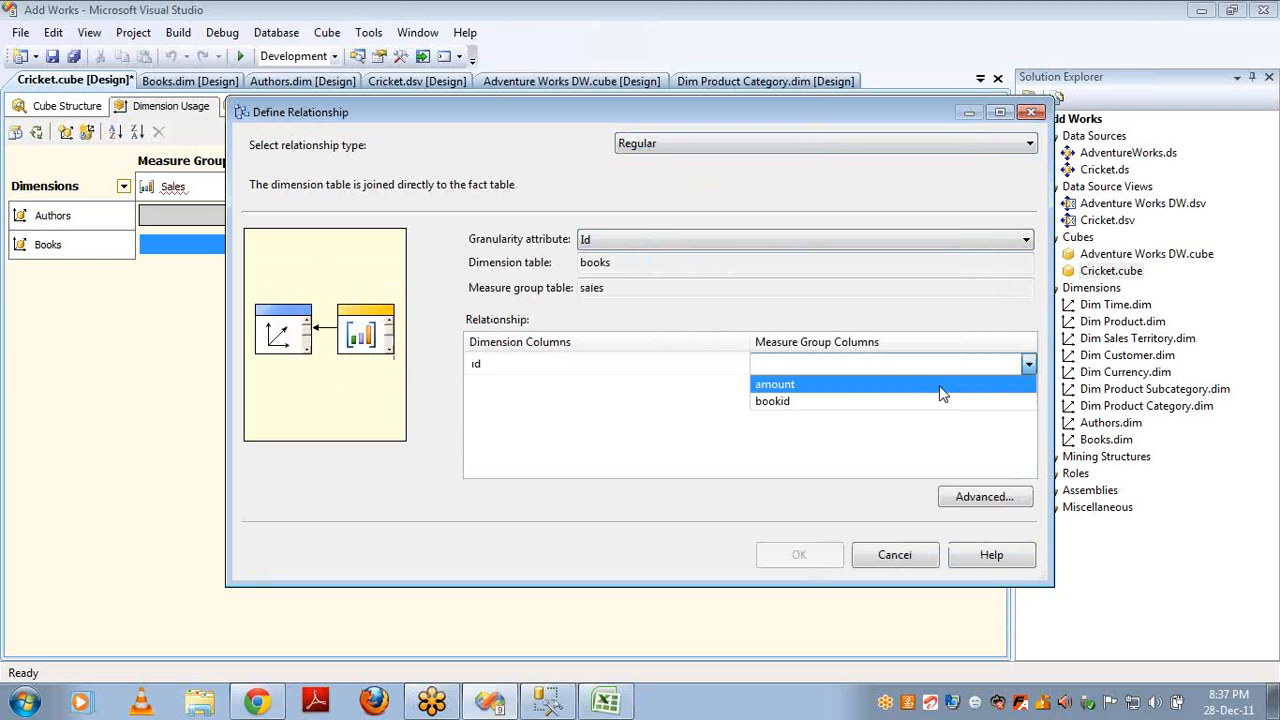
click(931, 401)
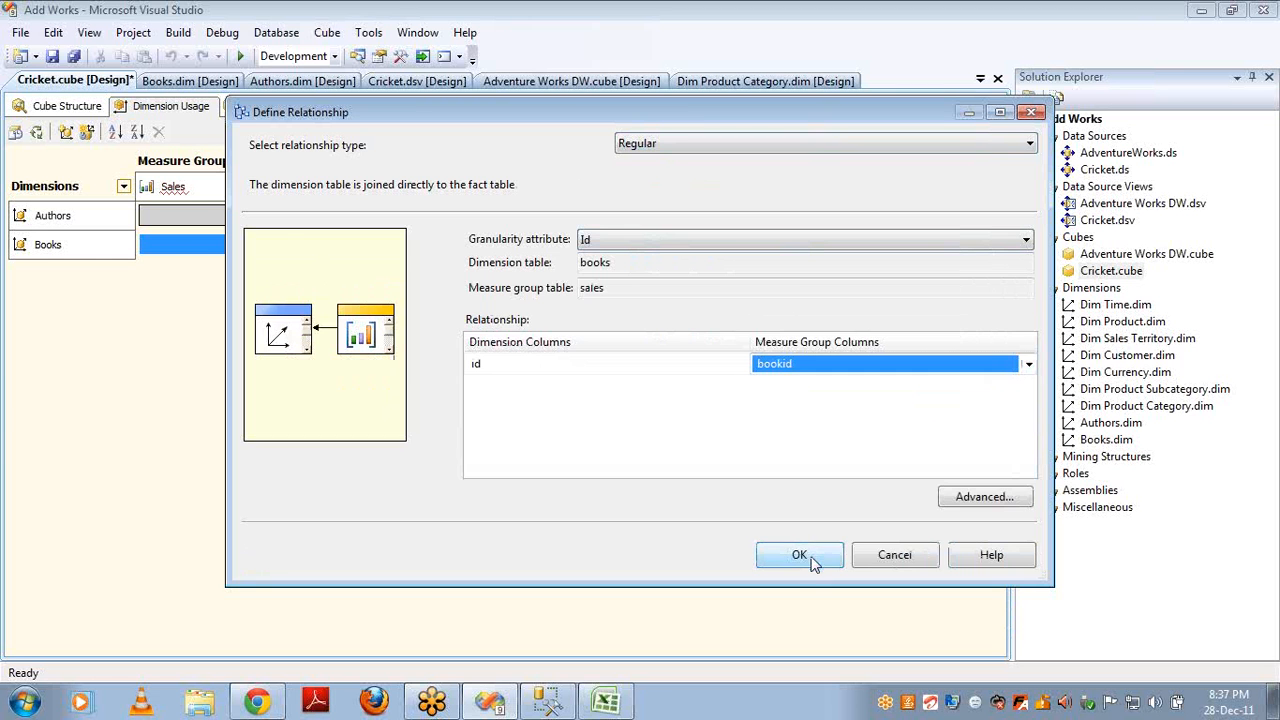
click(800, 556)
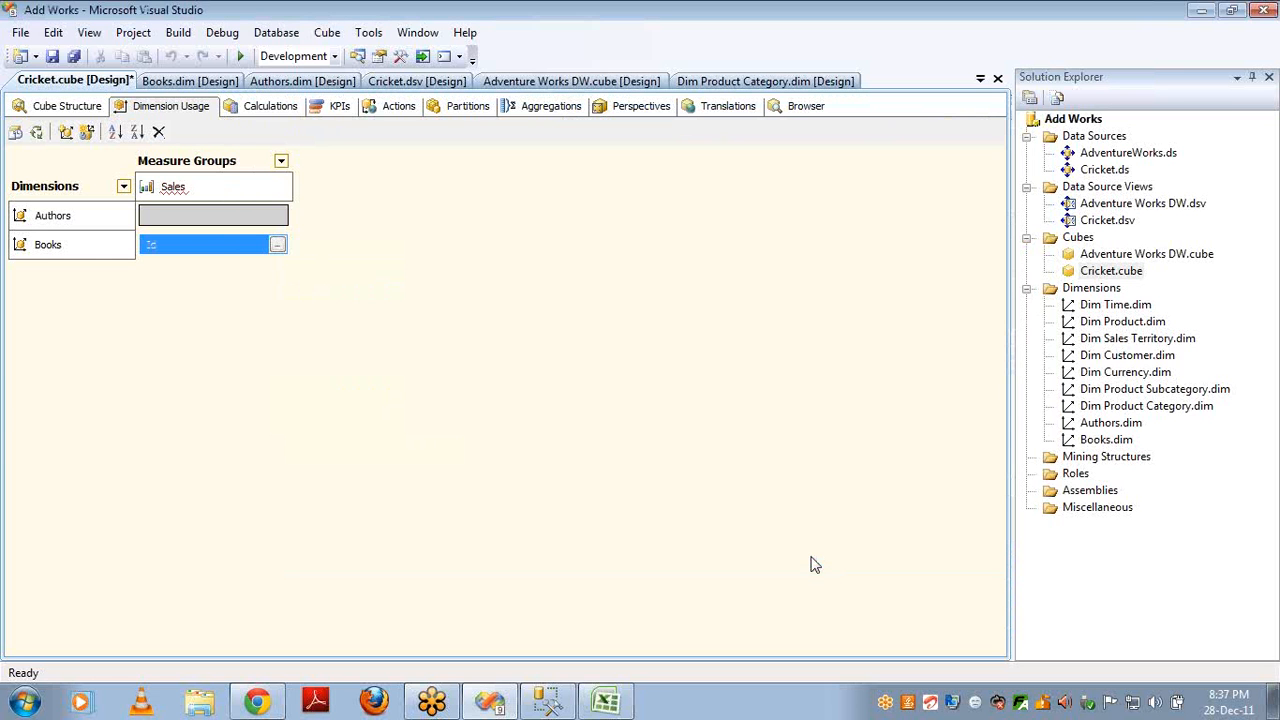
- Deploy the project, run Process Full on the Cricket cube, and open the cube for browsing
click(35, 133)
key(Return)
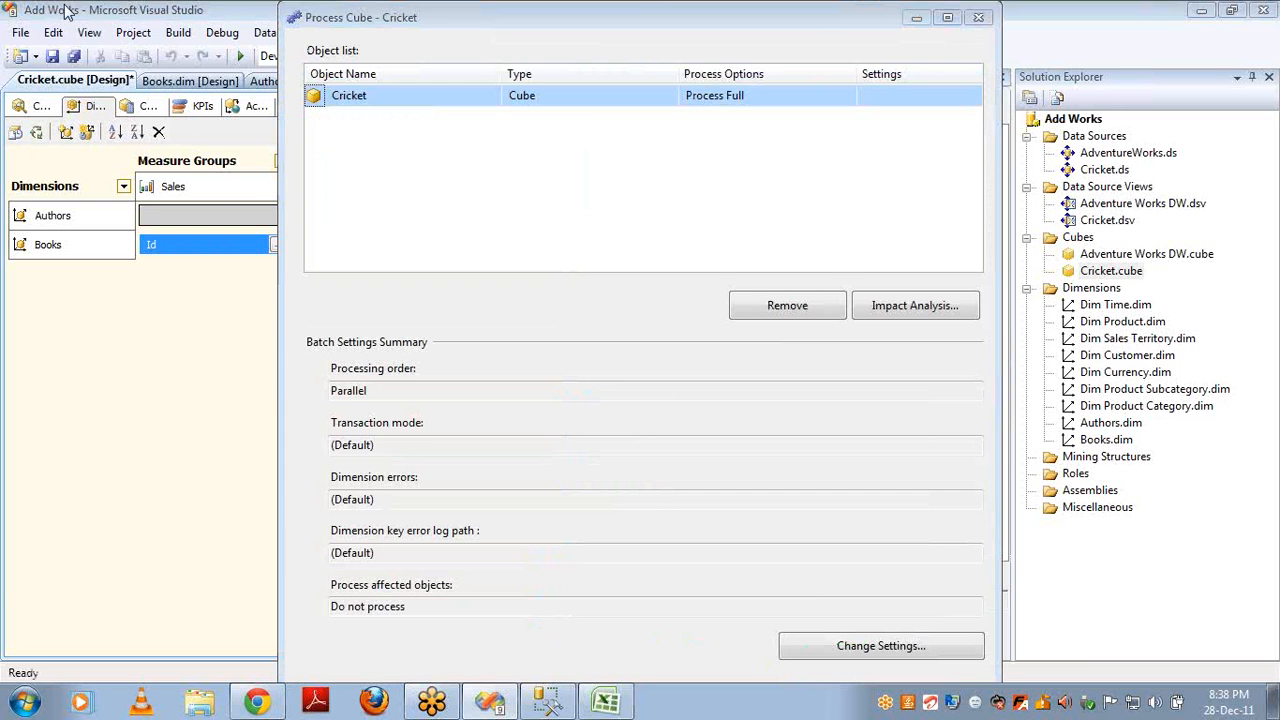
key(Return)
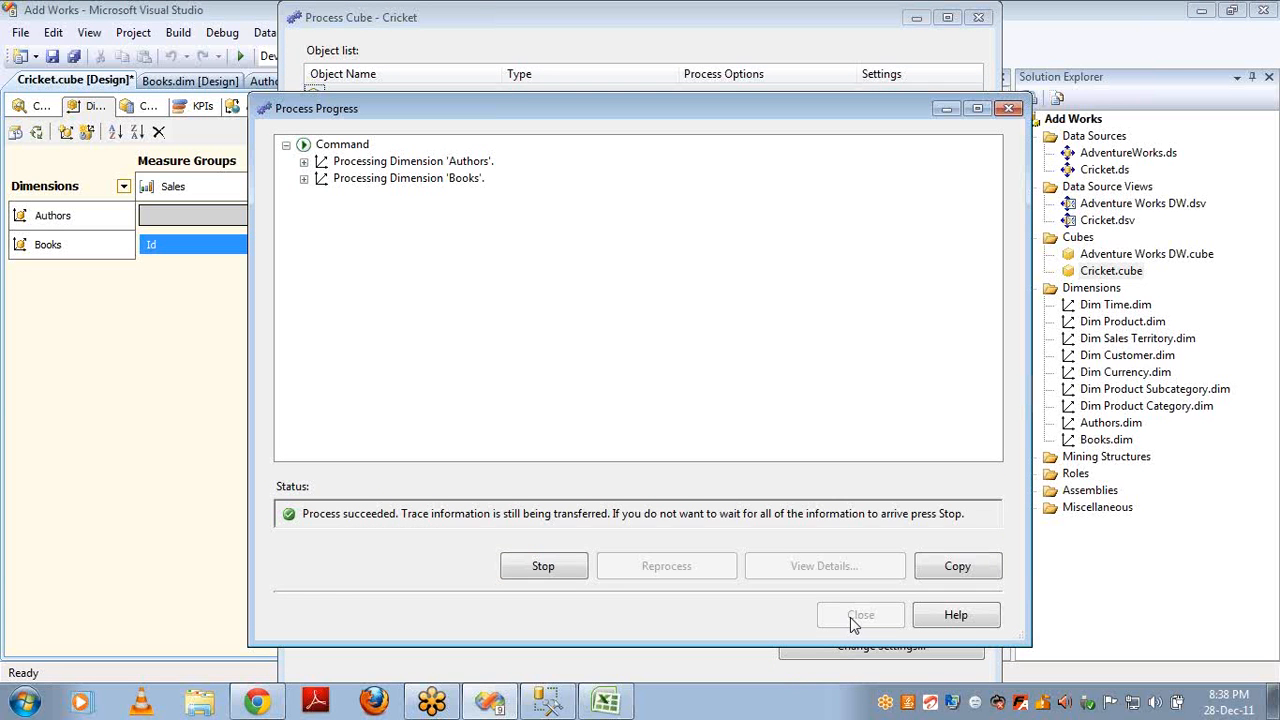
click(855, 618)
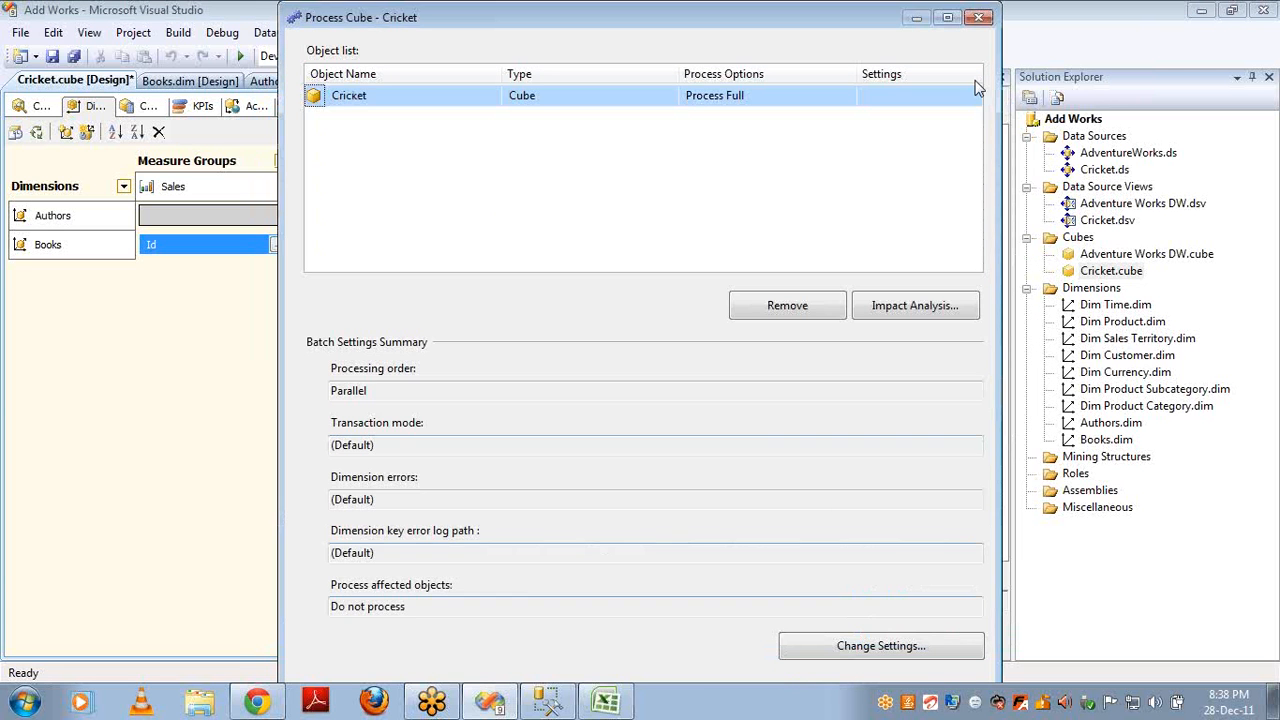
click(979, 18)
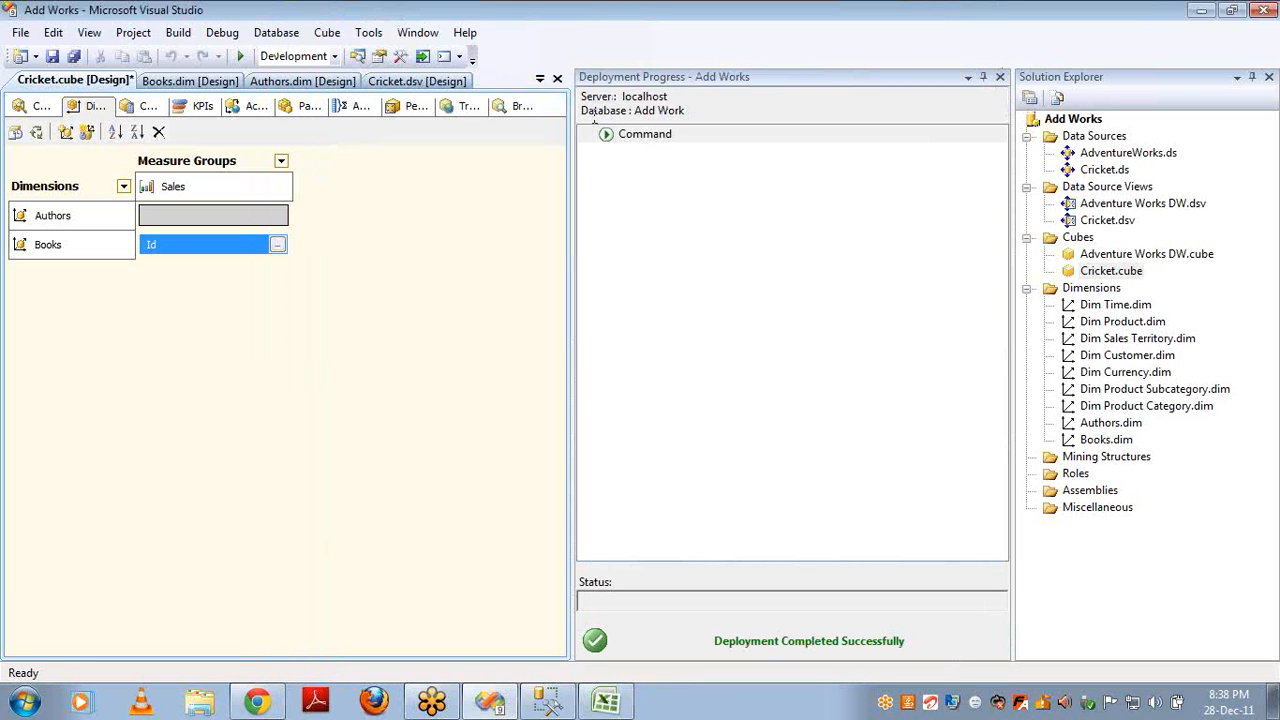
click(513, 106)
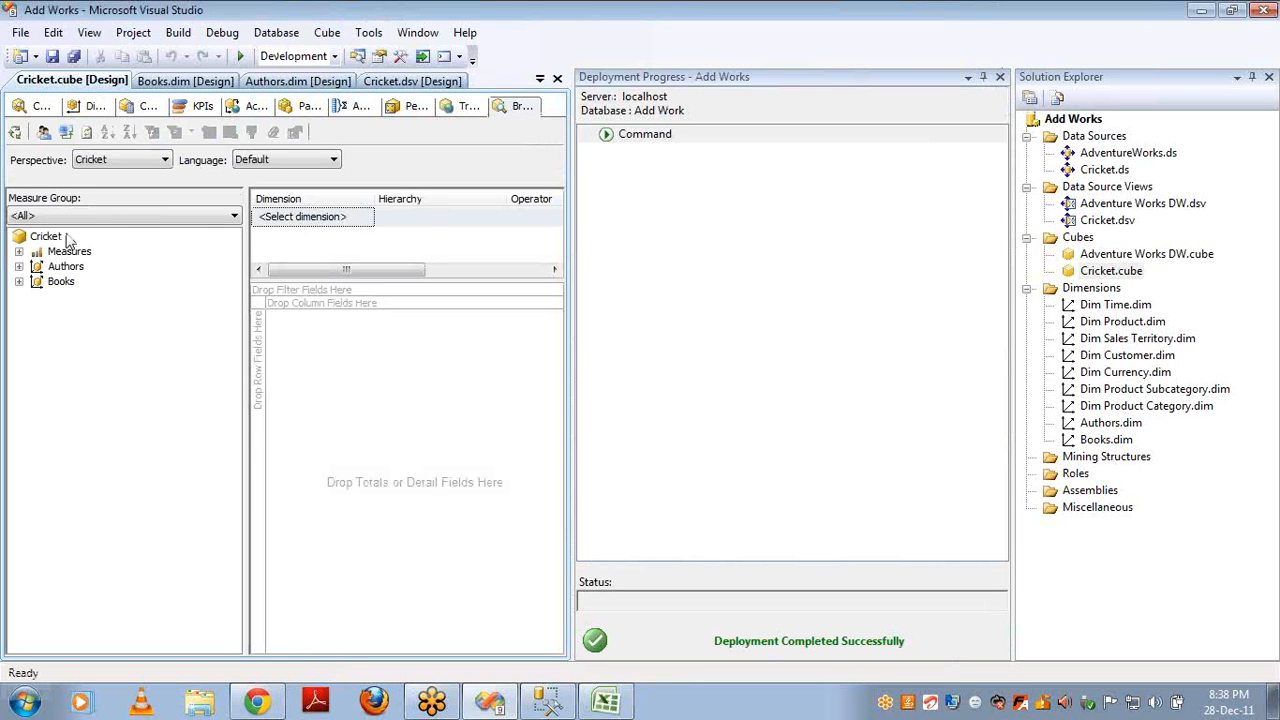
- Close the deployment progress and browse the Cricket cube with the Books Id attribute on rows and the Sales Amount measure as data
click(999, 77)
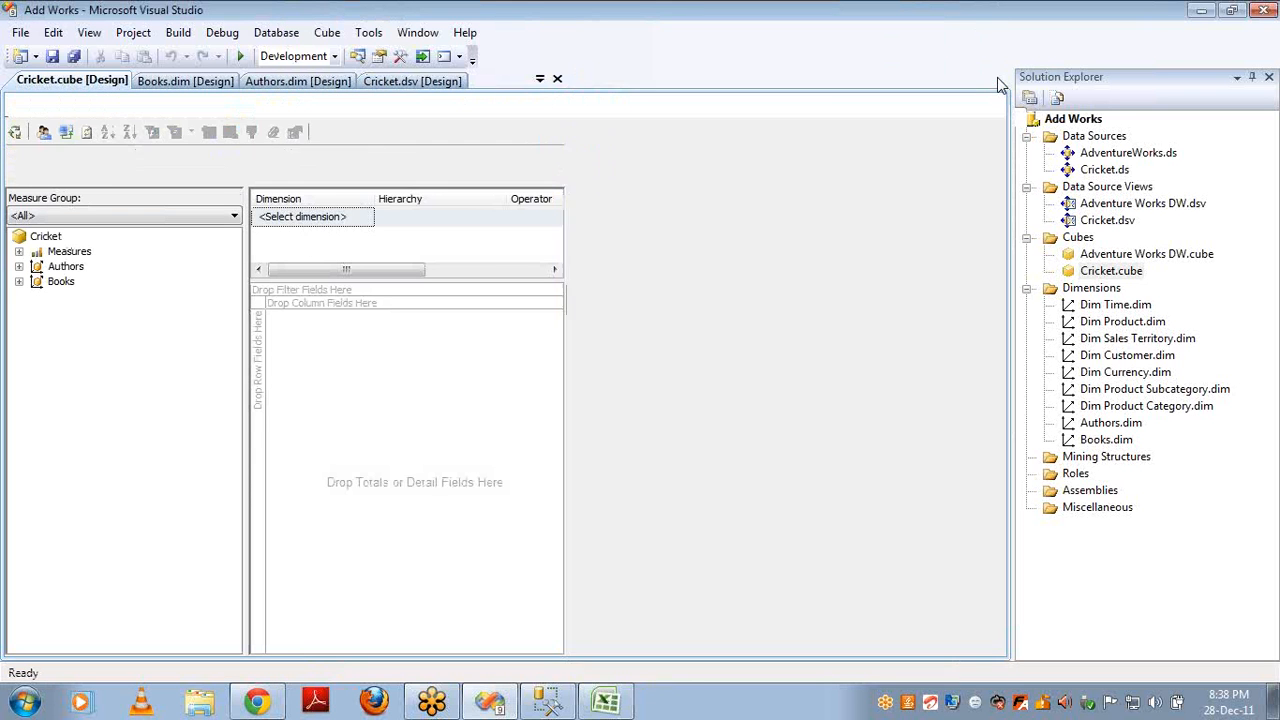
click(19, 241)
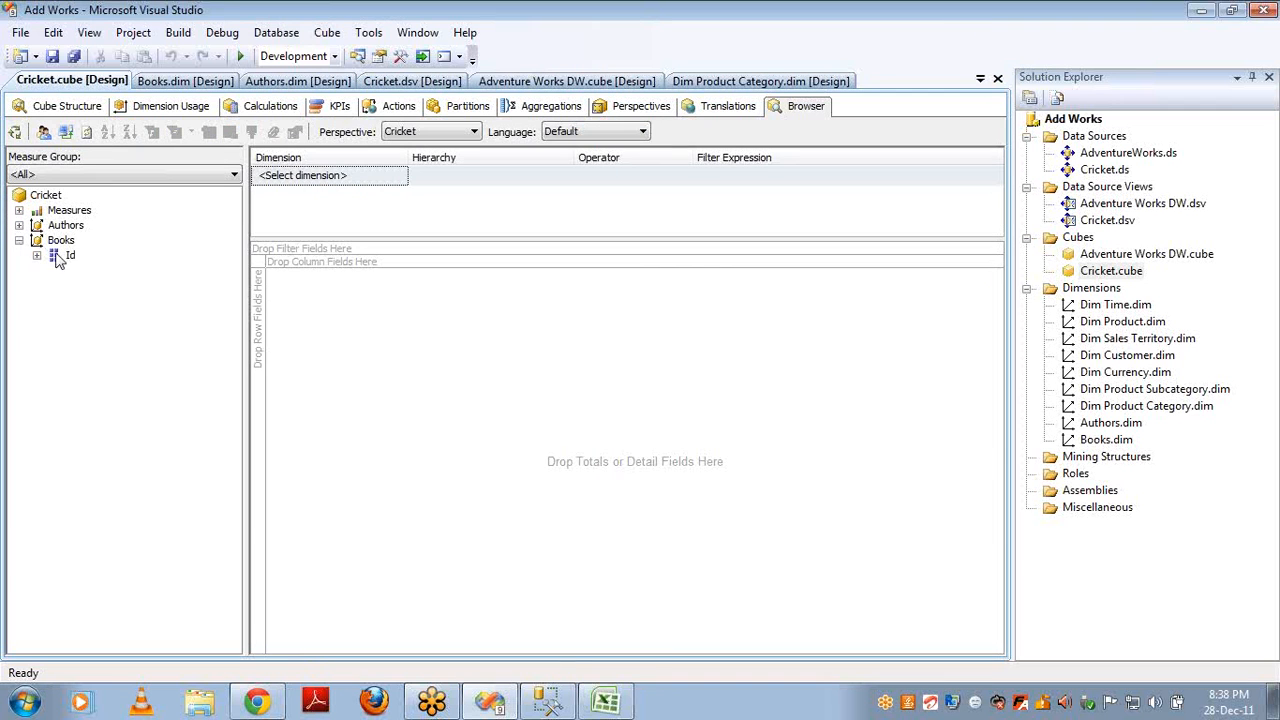
drag(67, 258, 255, 310)
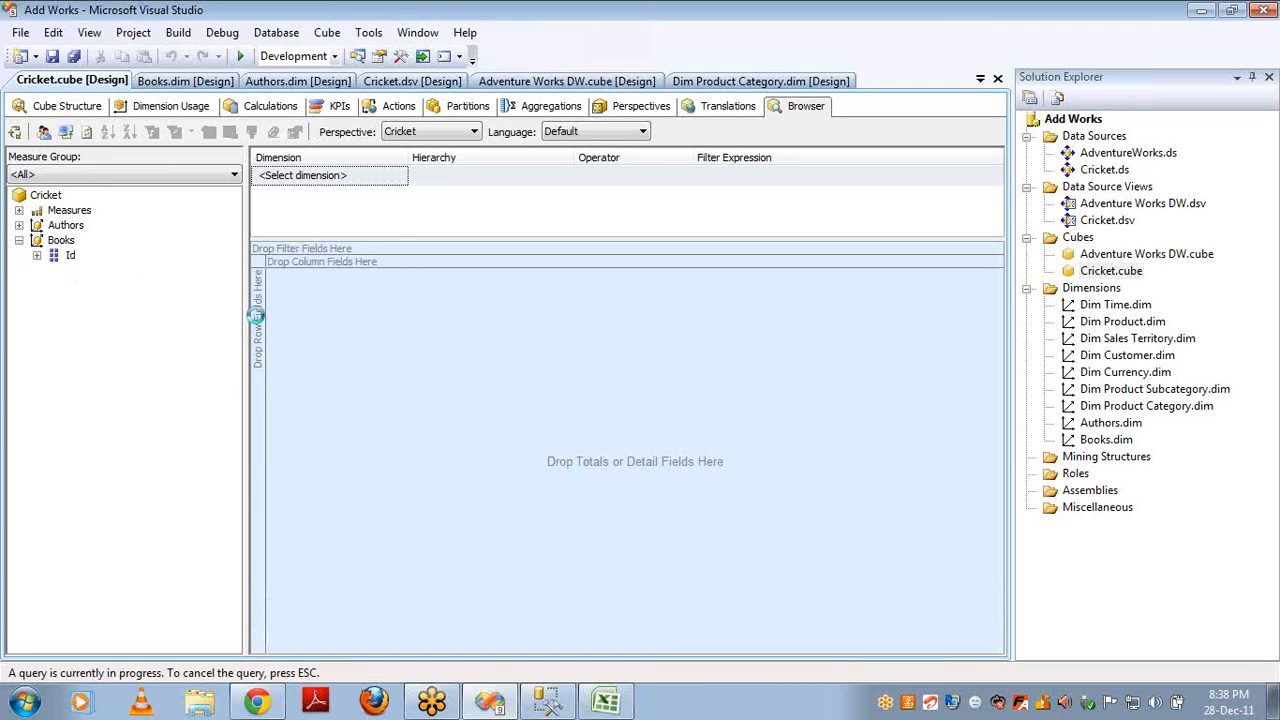
click(19, 211)
click(37, 226)
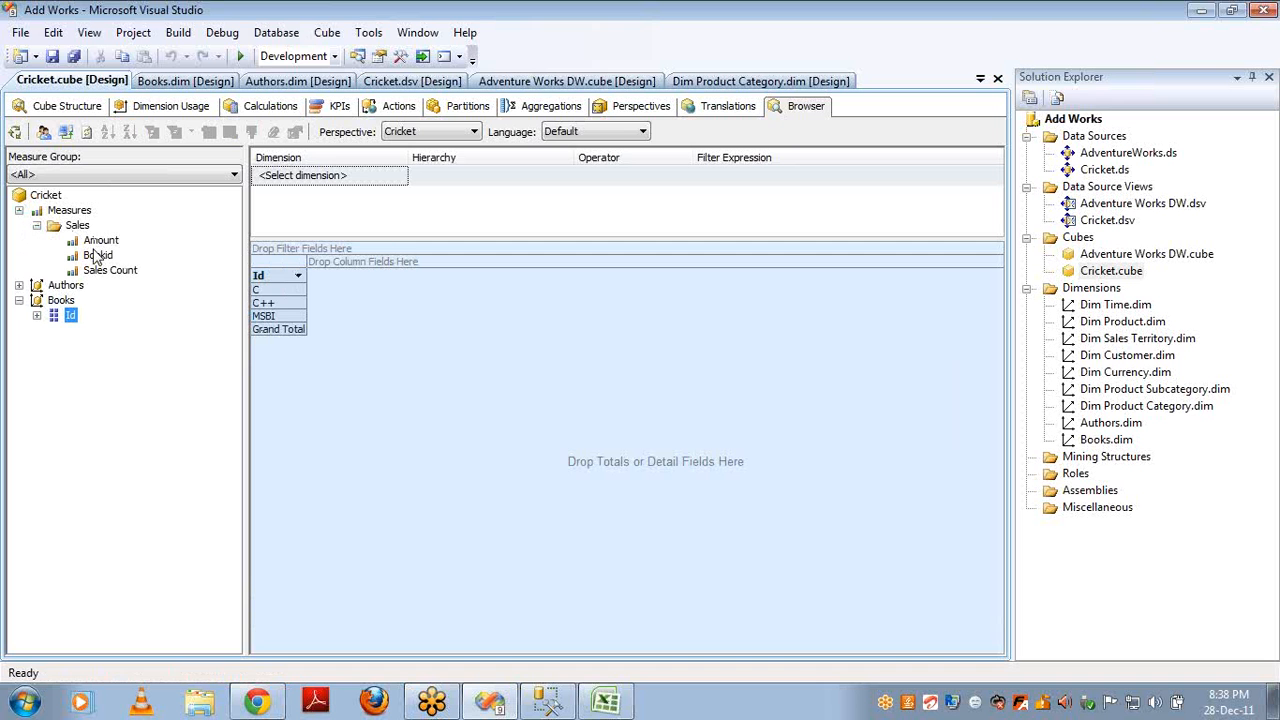
drag(100, 241, 366, 324)
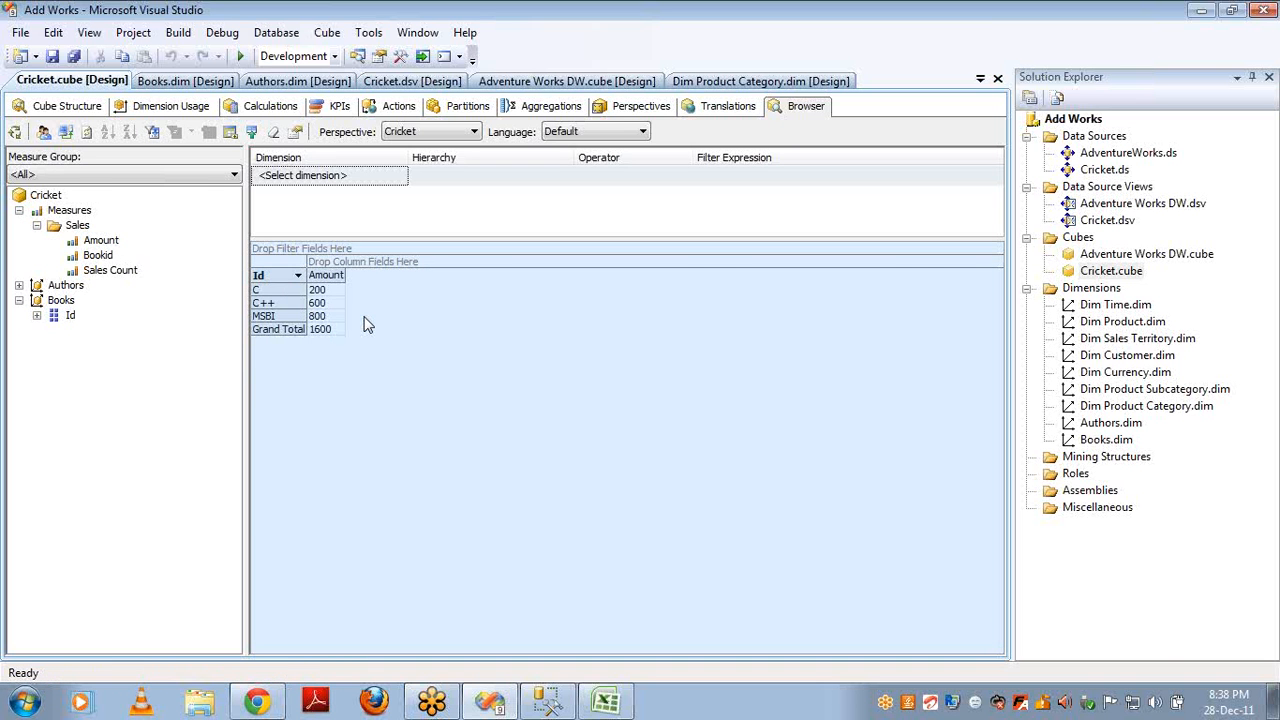
- Switch to SQL Server Management Studio, examine the amount values in the sales query results, and return to the cube in Visual Studio
key(alt+Tab)
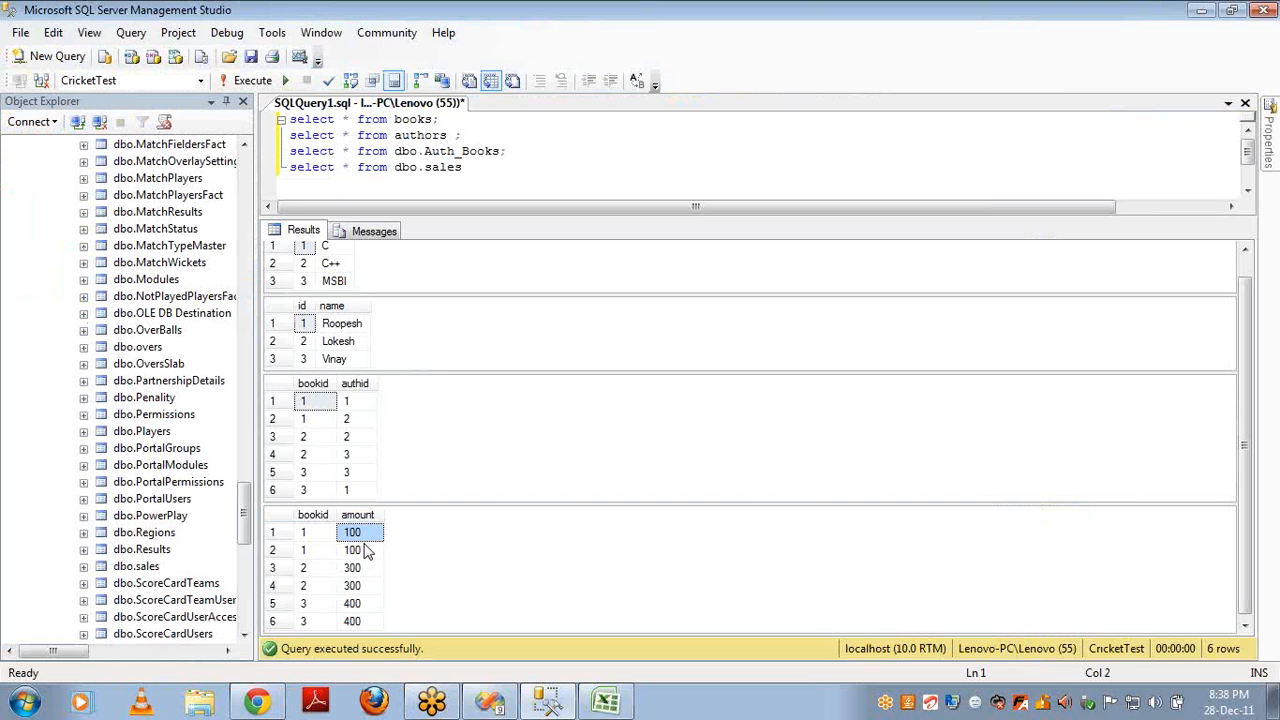
key(shift+Down)
key(shift+Down)
key(shift+Down)
key(shift+Down)
key(shift+Down)
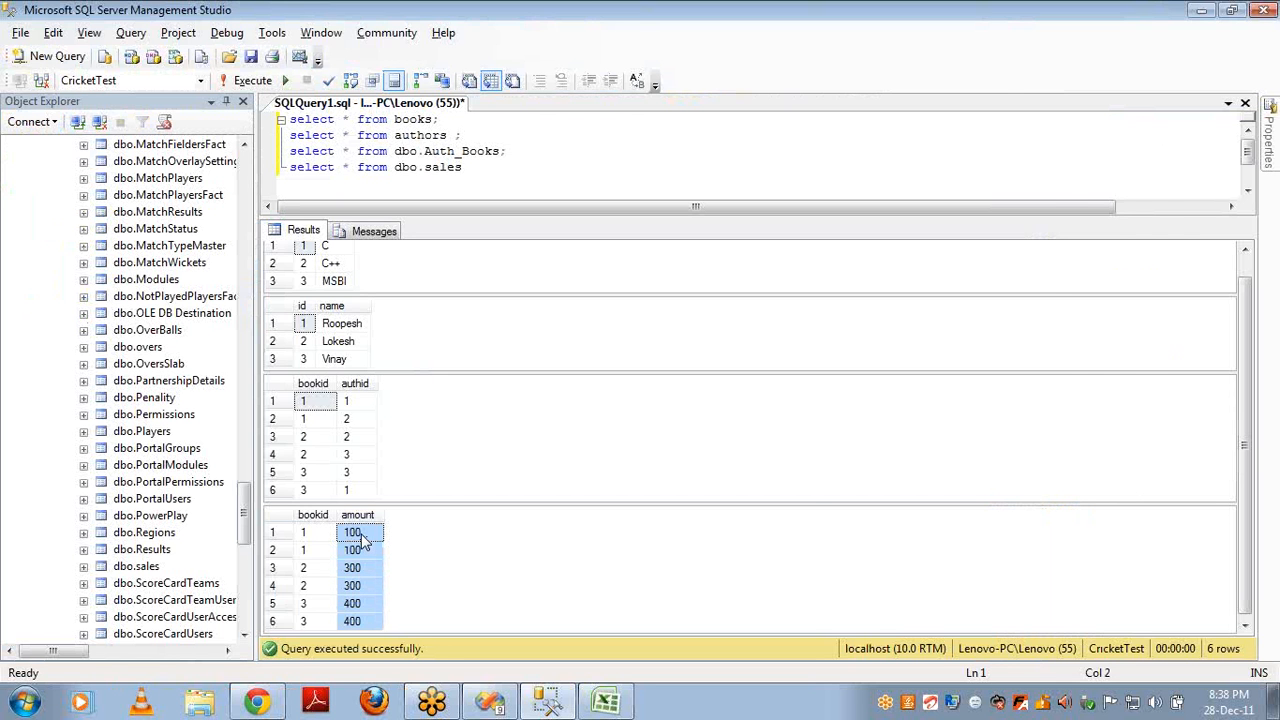
key(alt+Tab)
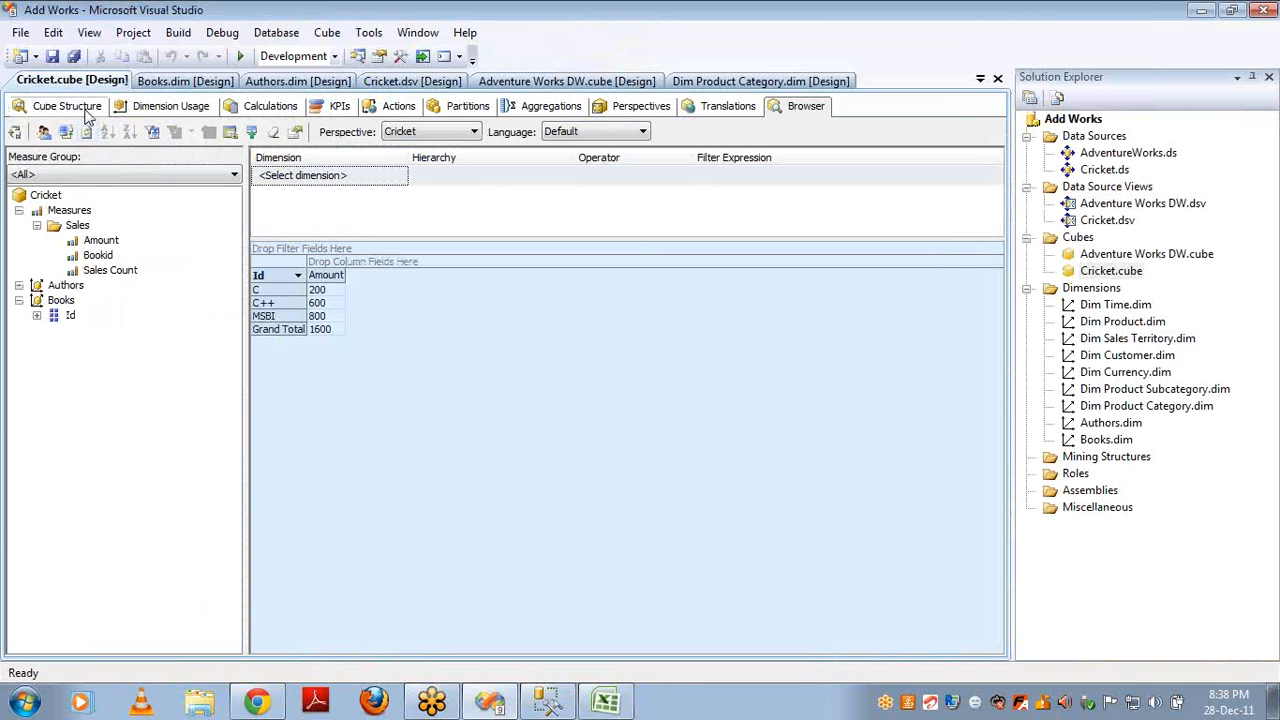
- Try to define a Many-to-Many relationship between the Authors dimension and the Sales measure group
click(150, 106)
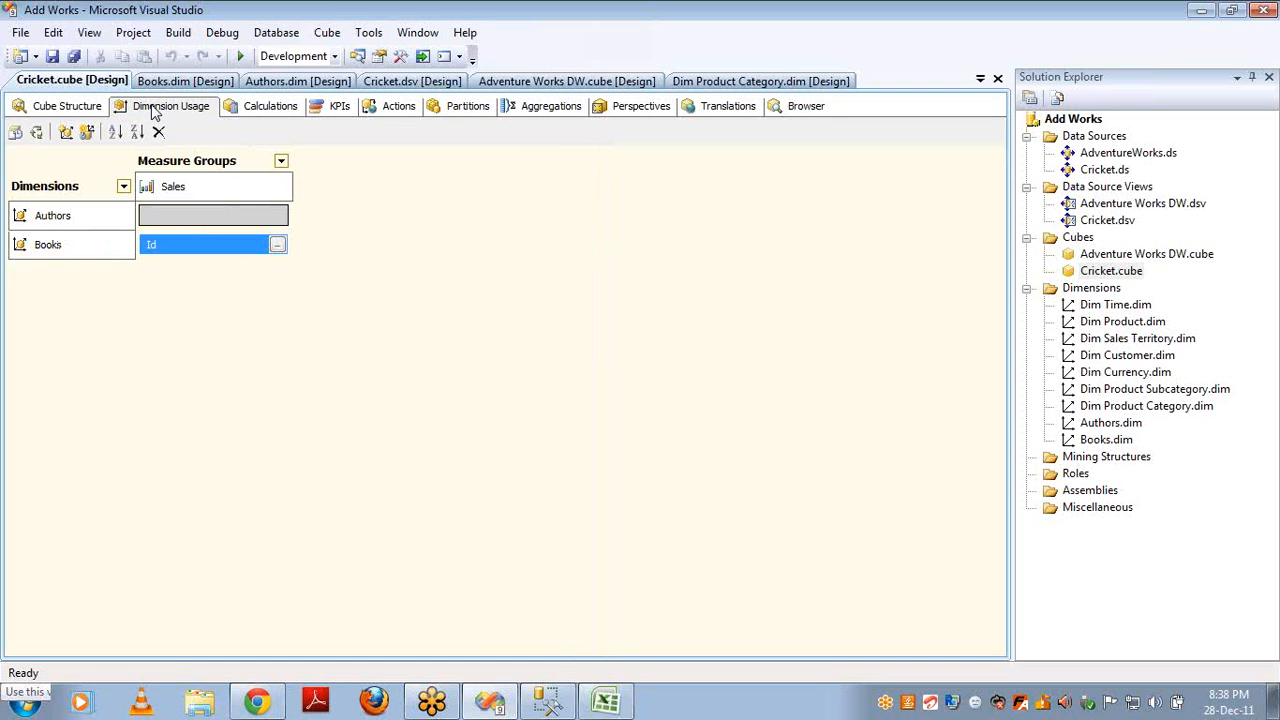
click(281, 214)
click(281, 215)
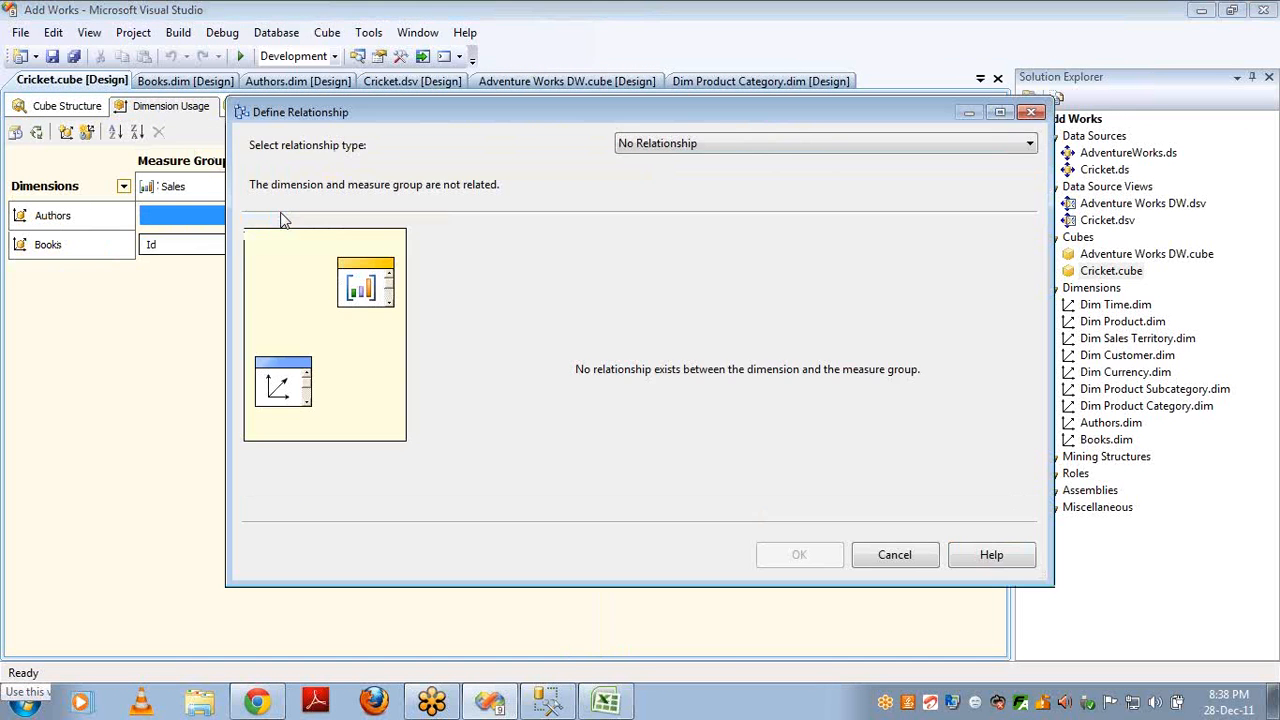
scroll(846, 140, down, 4)
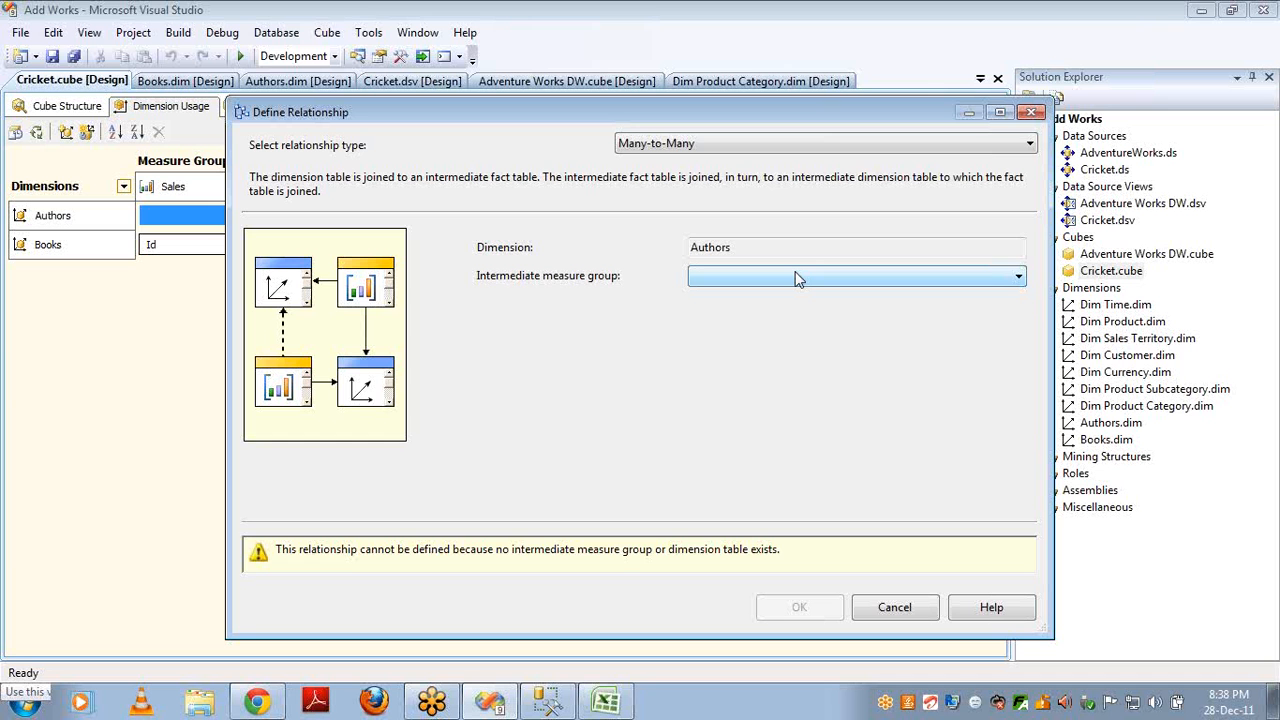
click(924, 609)
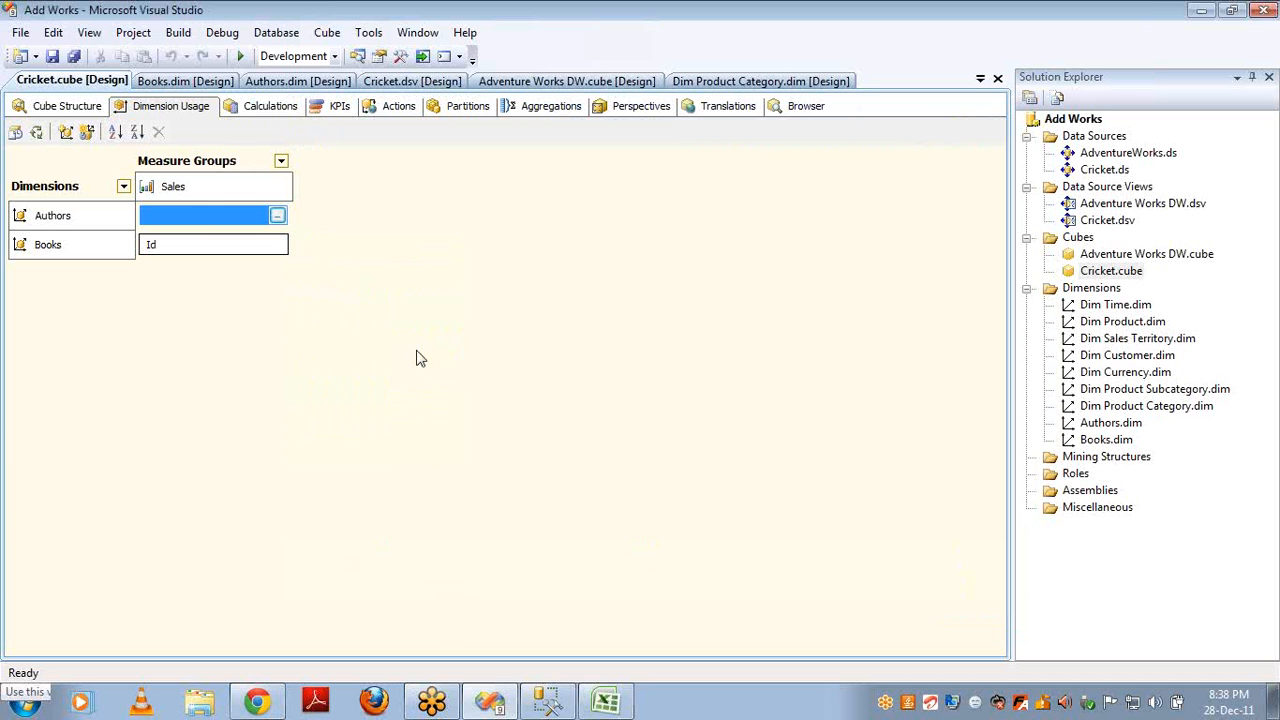
- Add a measure group based on the authors table in the cube structure and delete it again
click(83, 112)
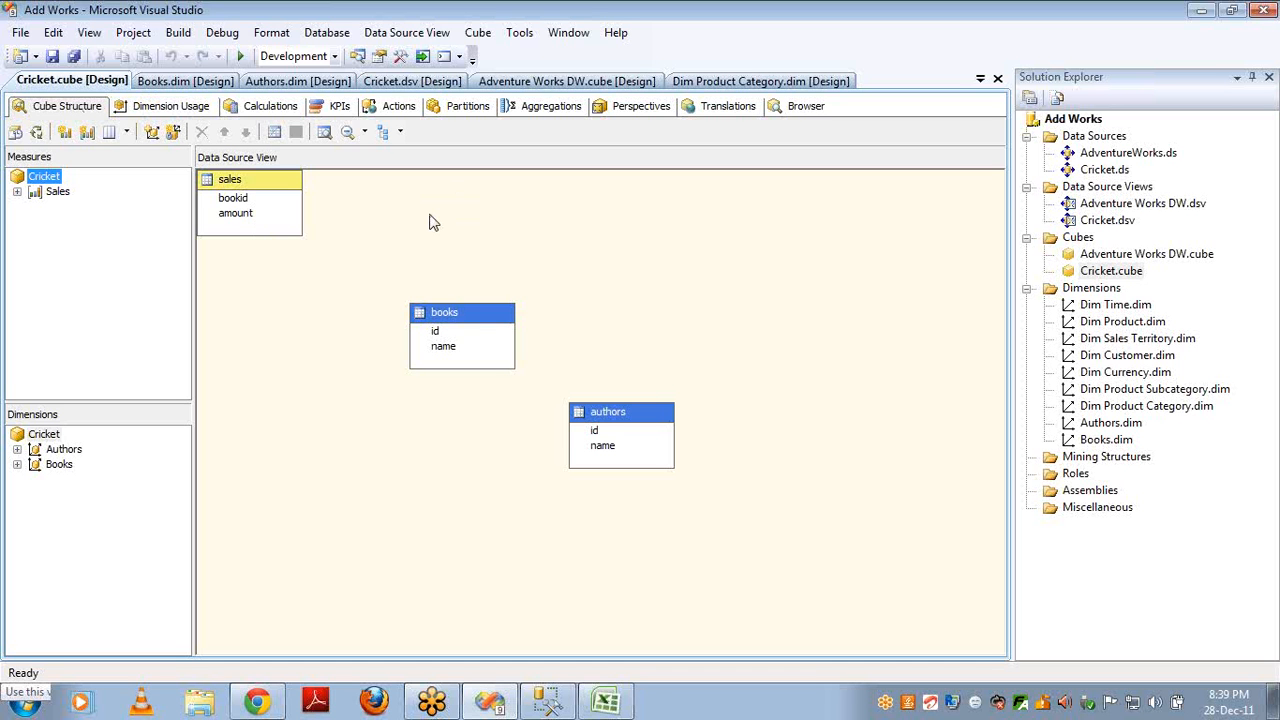
click(46, 177)
key(Return)
right_click(52, 180)
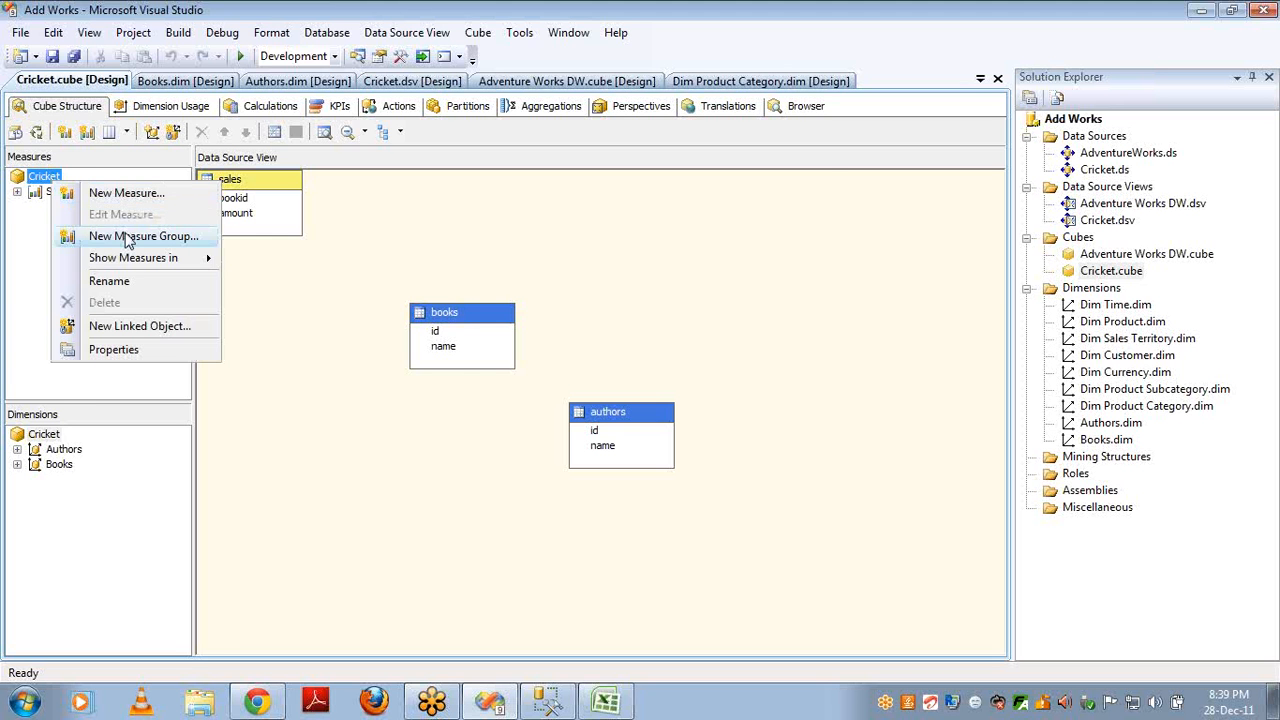
click(120, 234)
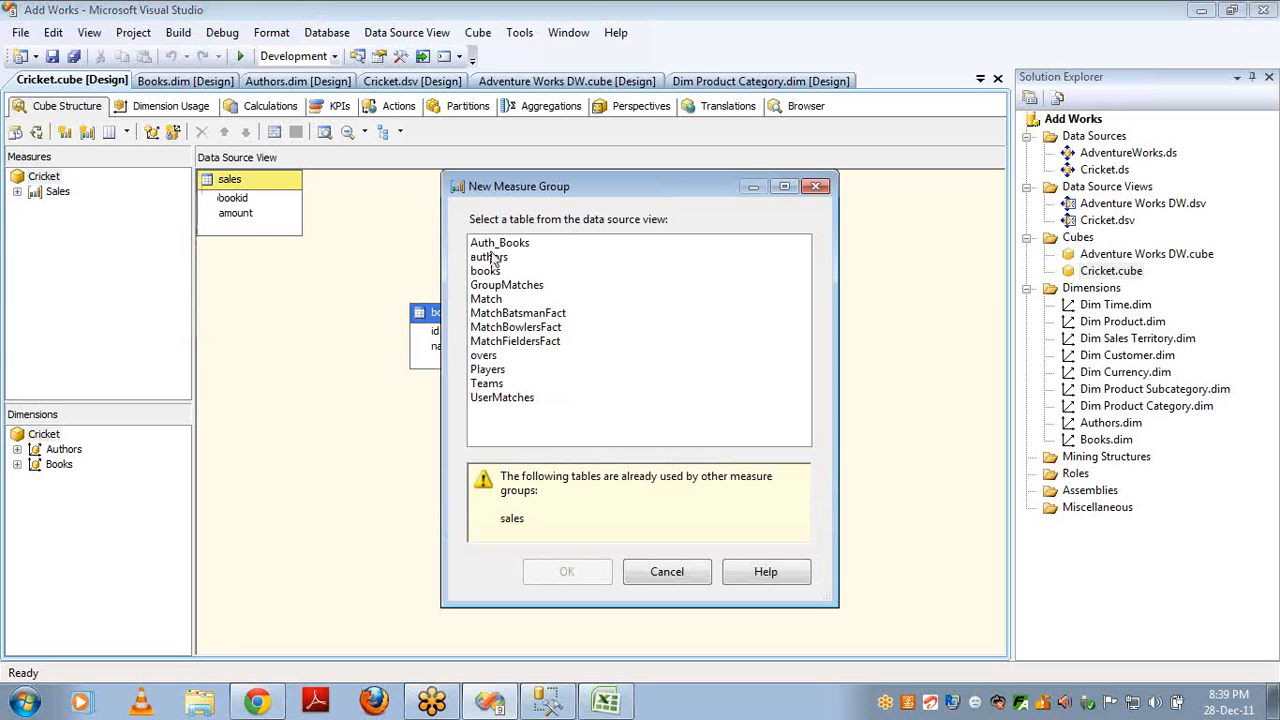
double_click(490, 258)
key(Delete)
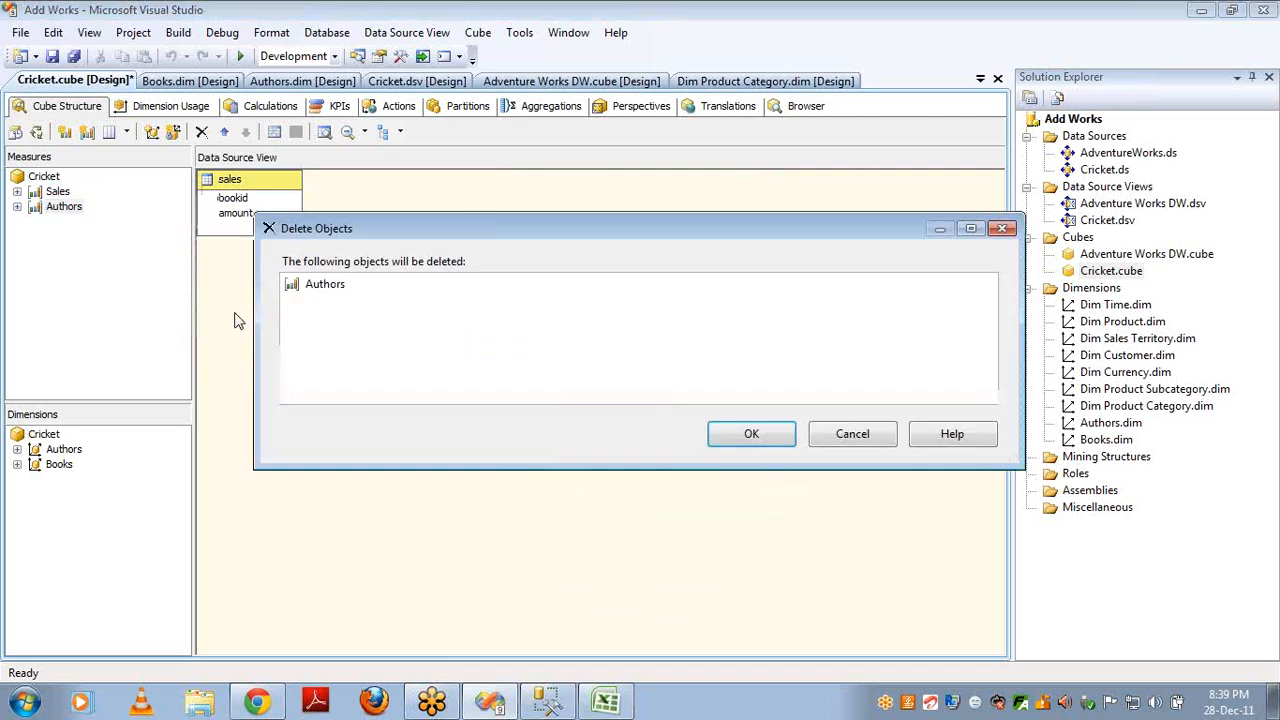
key(Return)
- Add a measure group based on the Auth_Books table to the Cricket cube
right_click(46, 180)
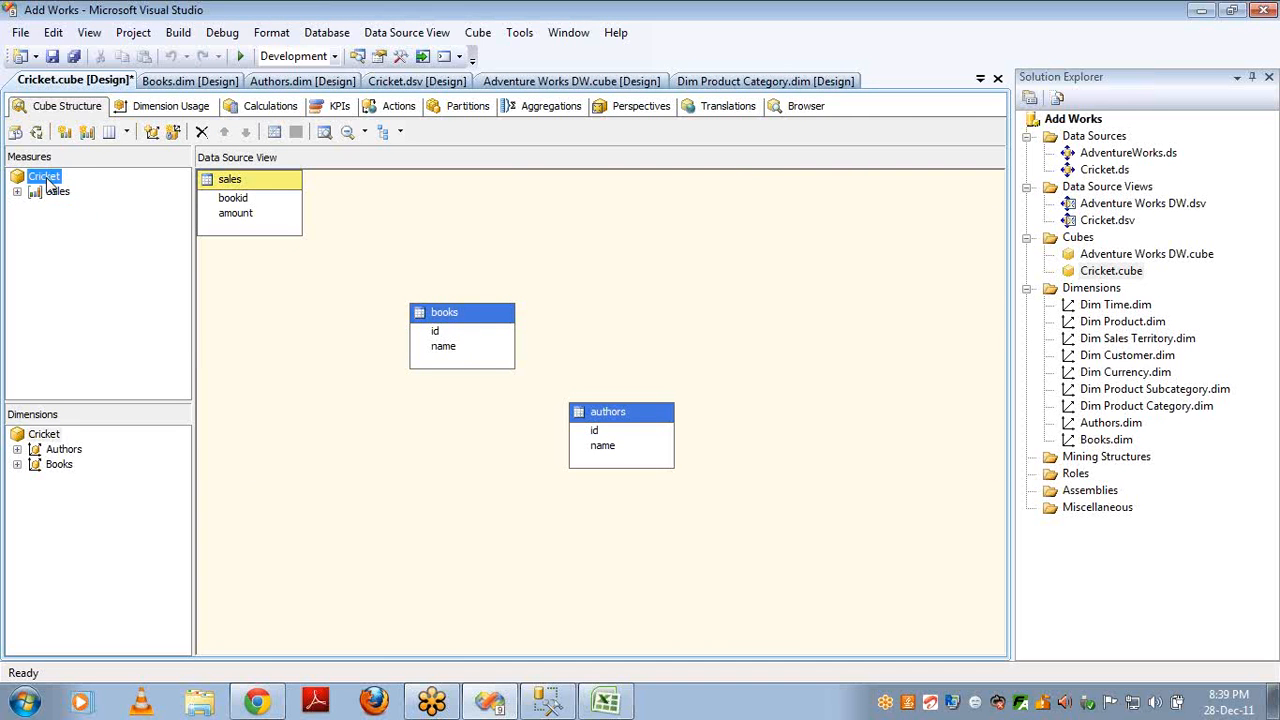
click(99, 240)
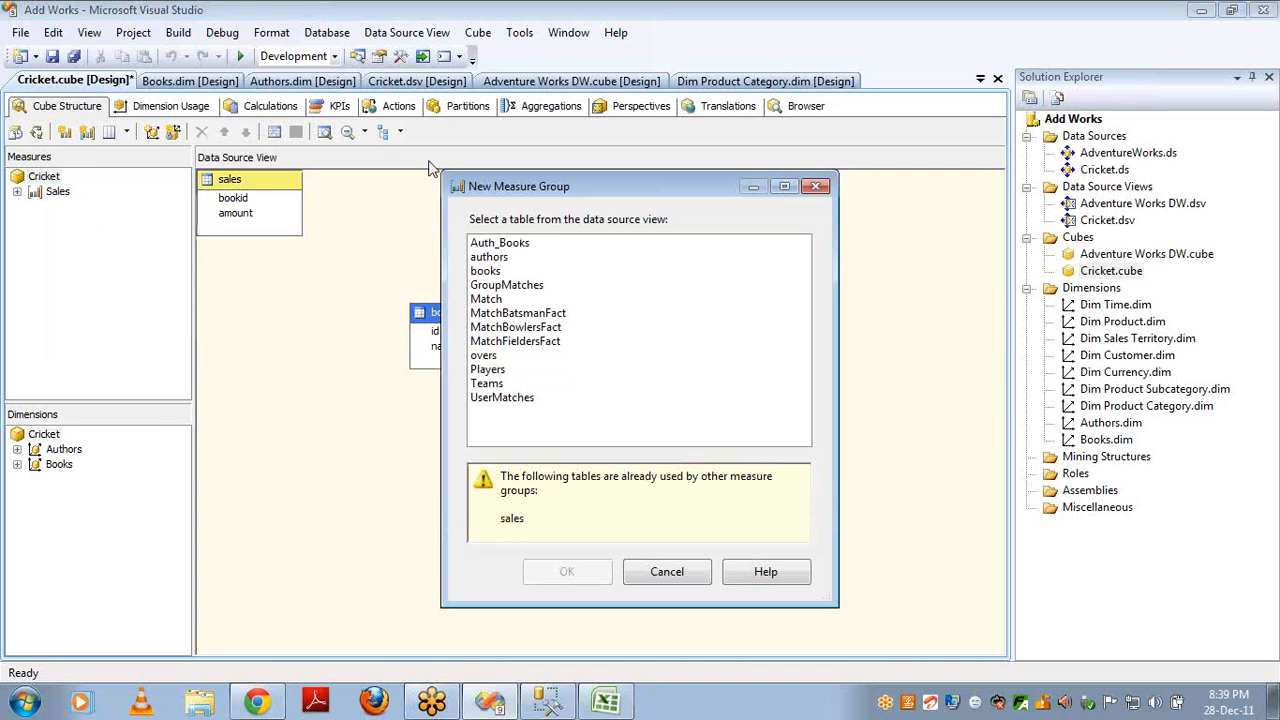
double_click(519, 246)
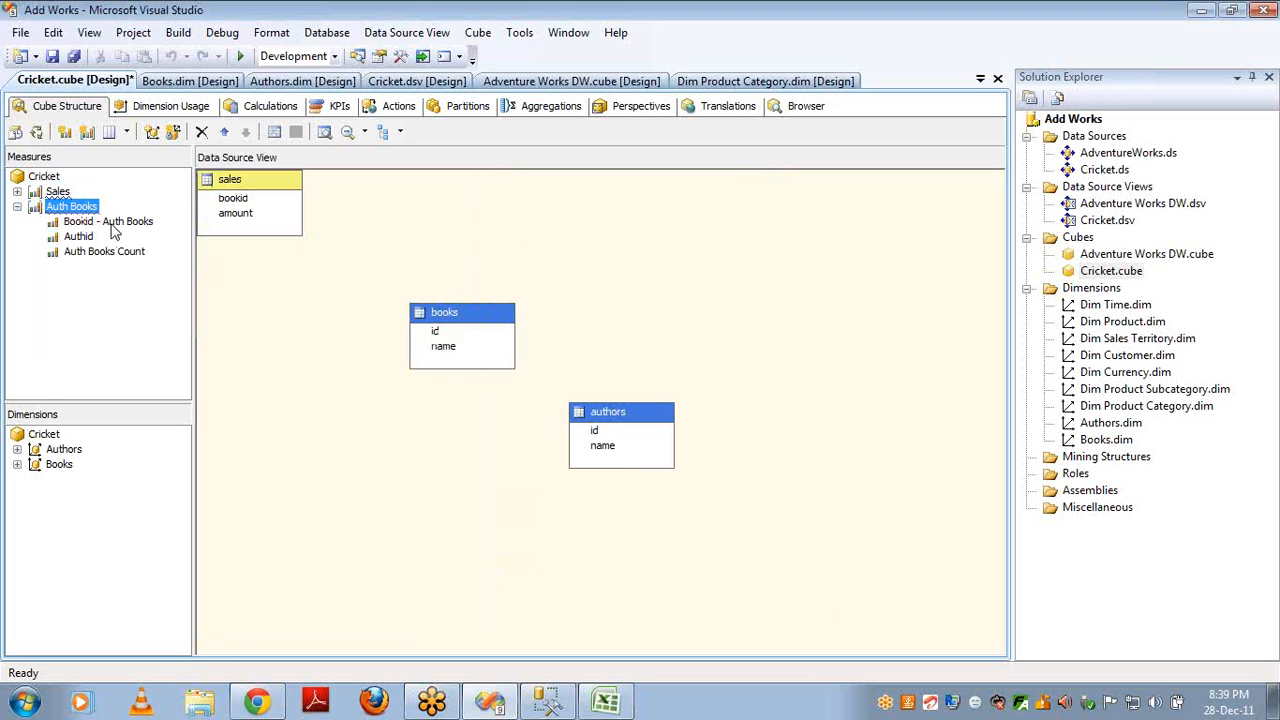
- Delete the Bookid - Auth Books and Authid measures from the Auth Books measure group, keeping only Auth Books Count
click(79, 237)
key(Up)
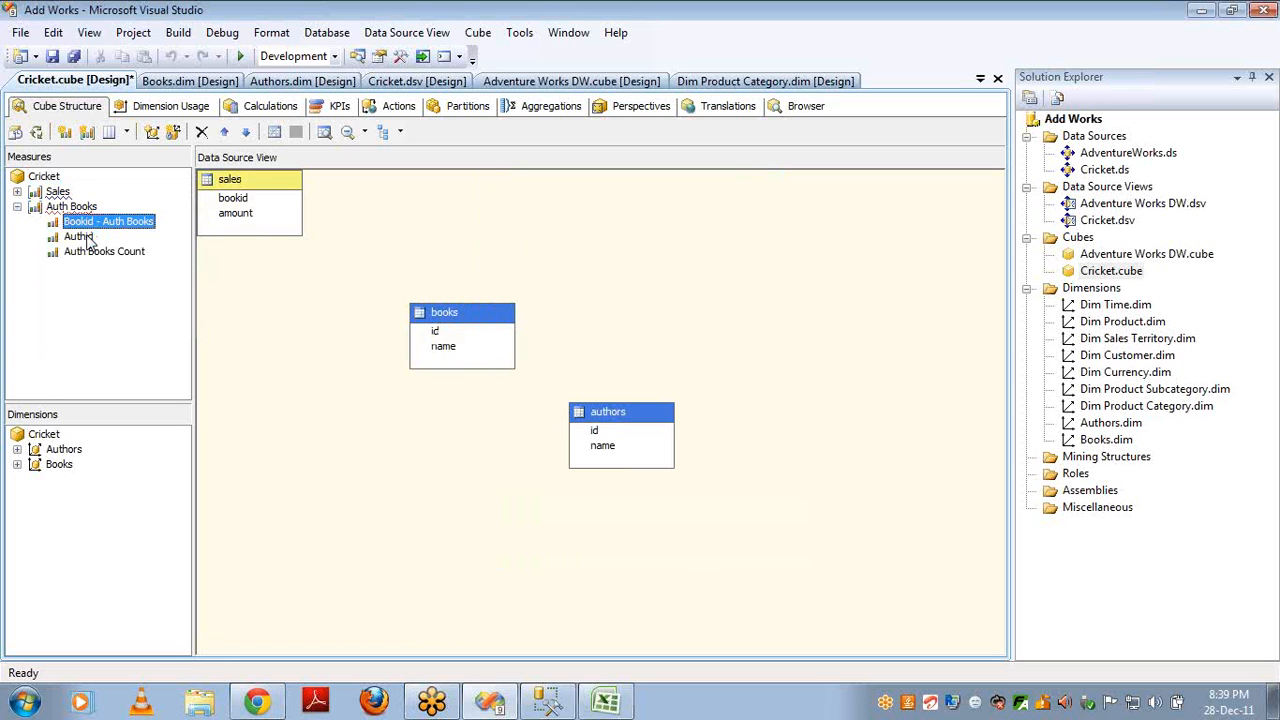
key(Delete)
key(Return)
key(Delete)
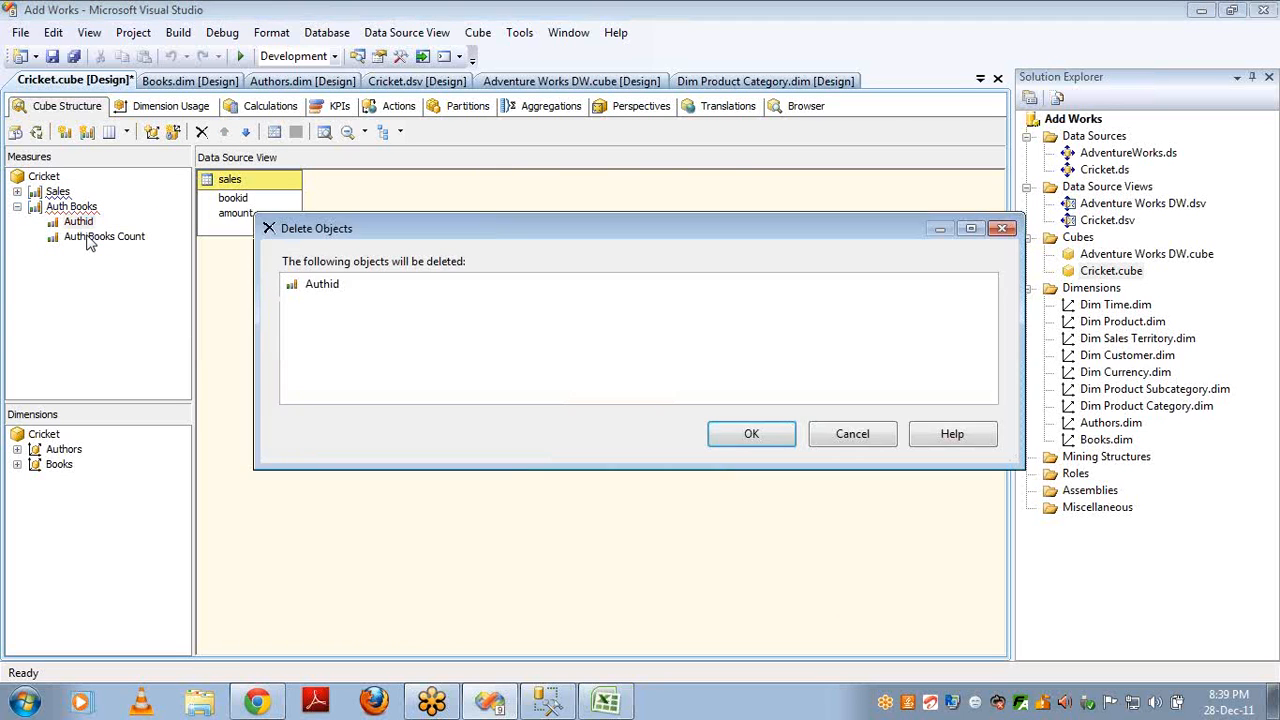
key(Return)
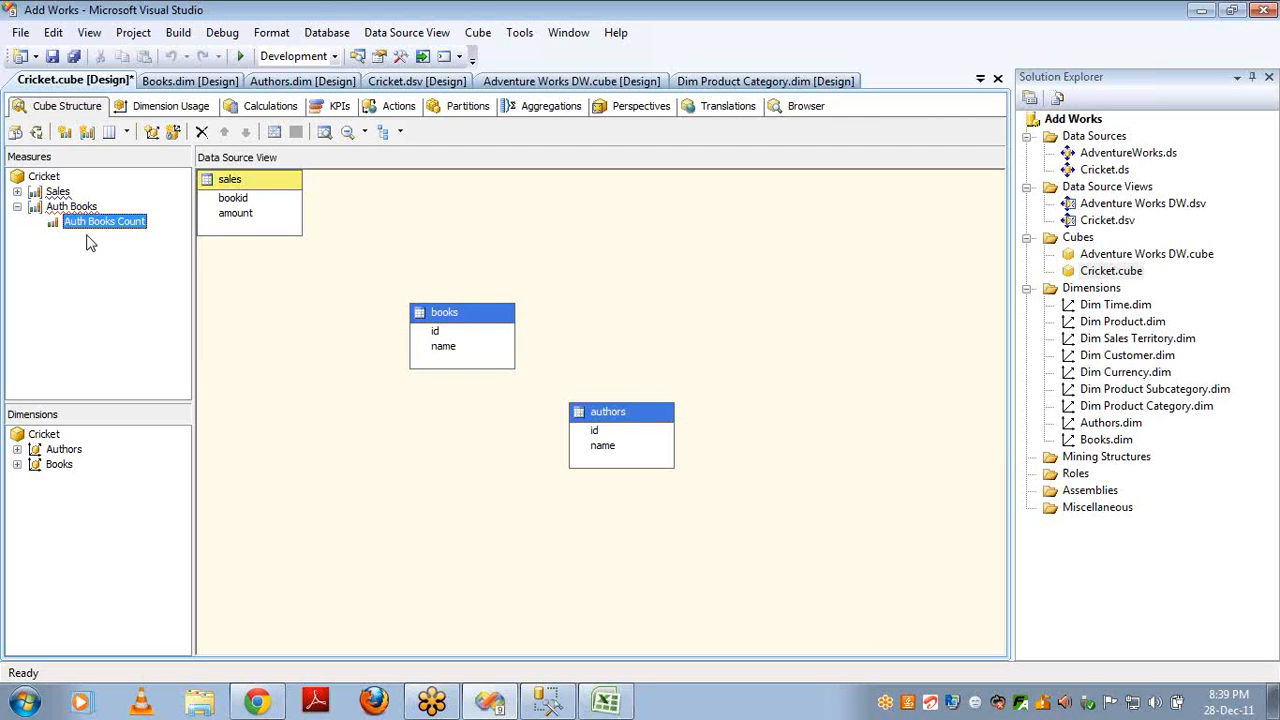
mouse_move(82, 213)
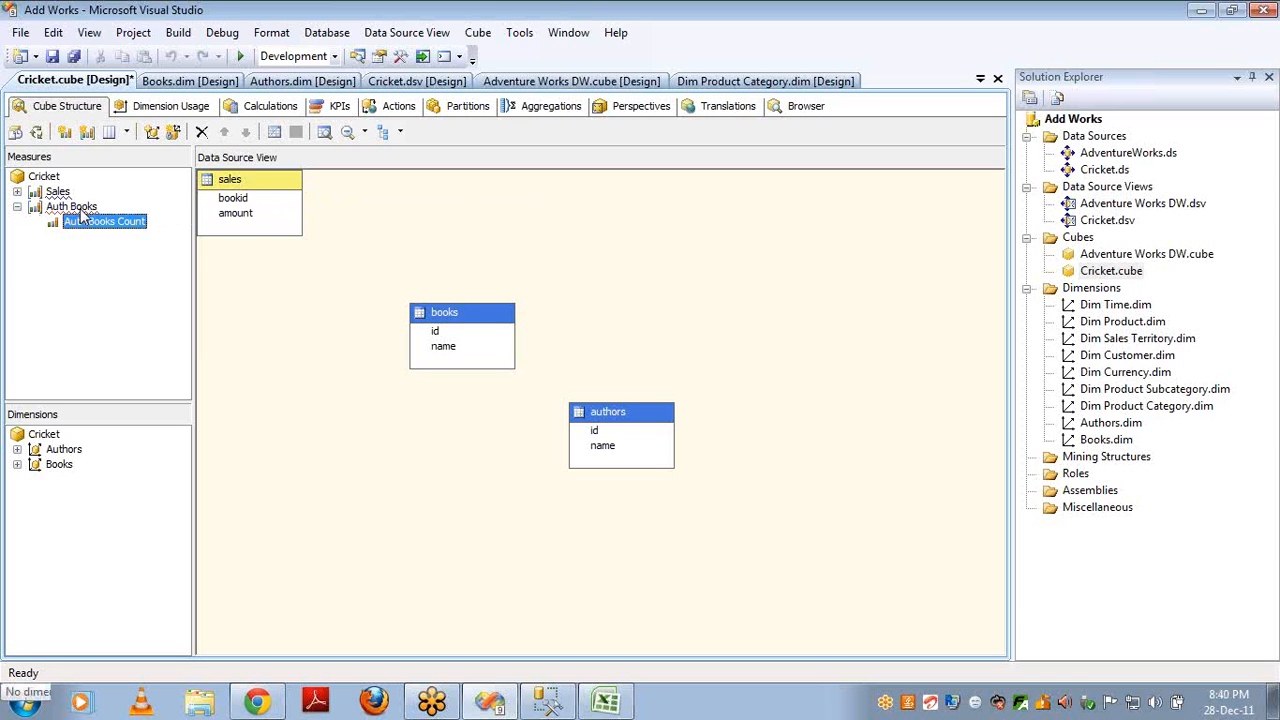
- Define a Regular relationship between the Authors dimension and the Auth Books measure group, with granularity attribute Id and measure group column authid
click(124, 105)
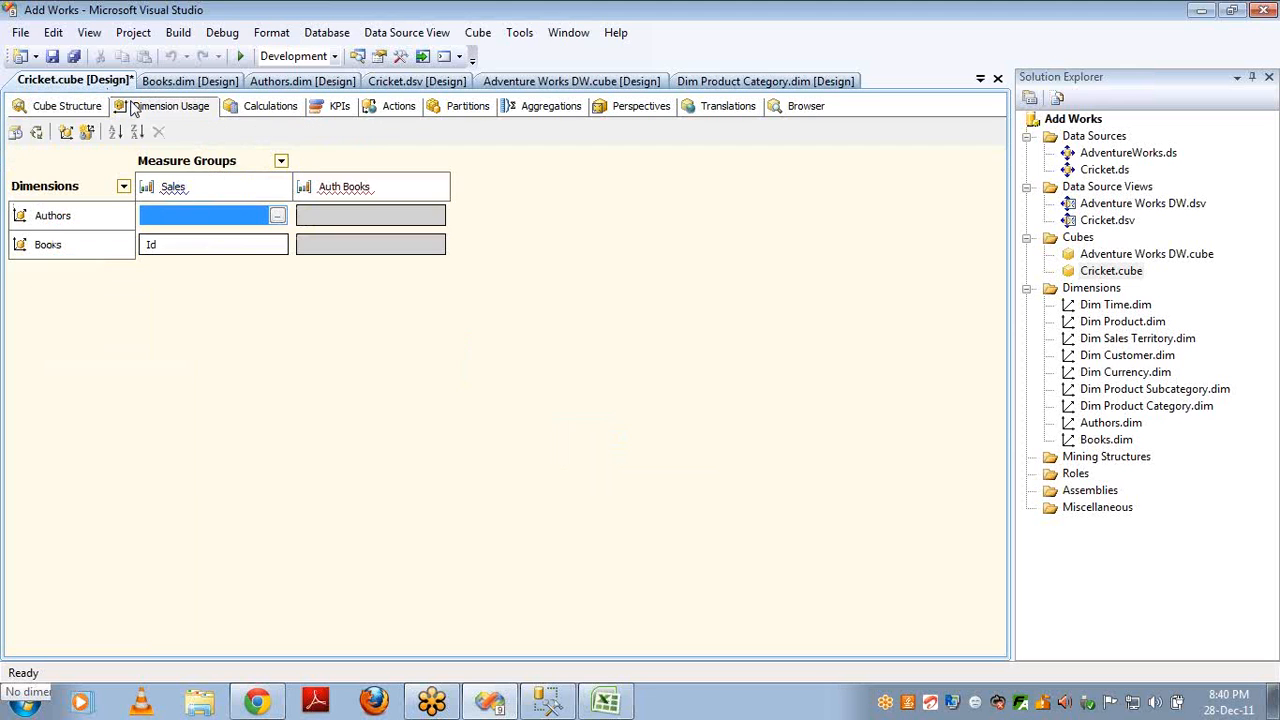
click(436, 224)
click(436, 224)
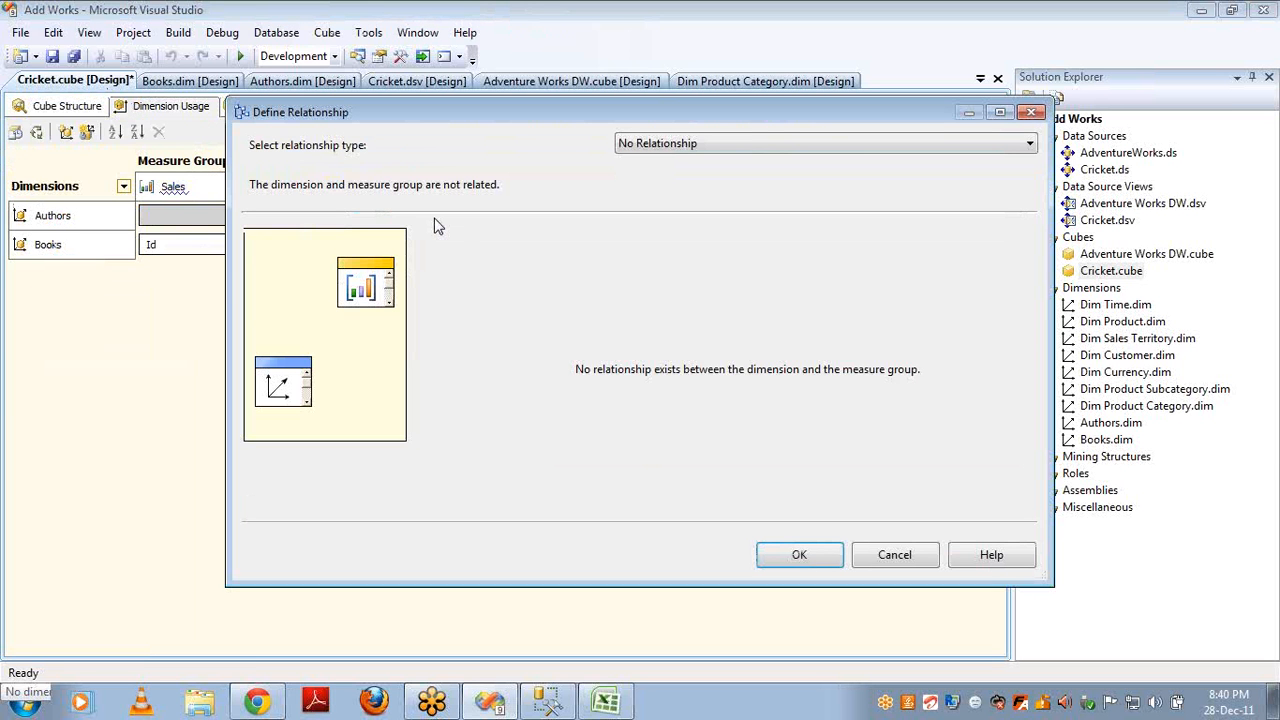
click(743, 168)
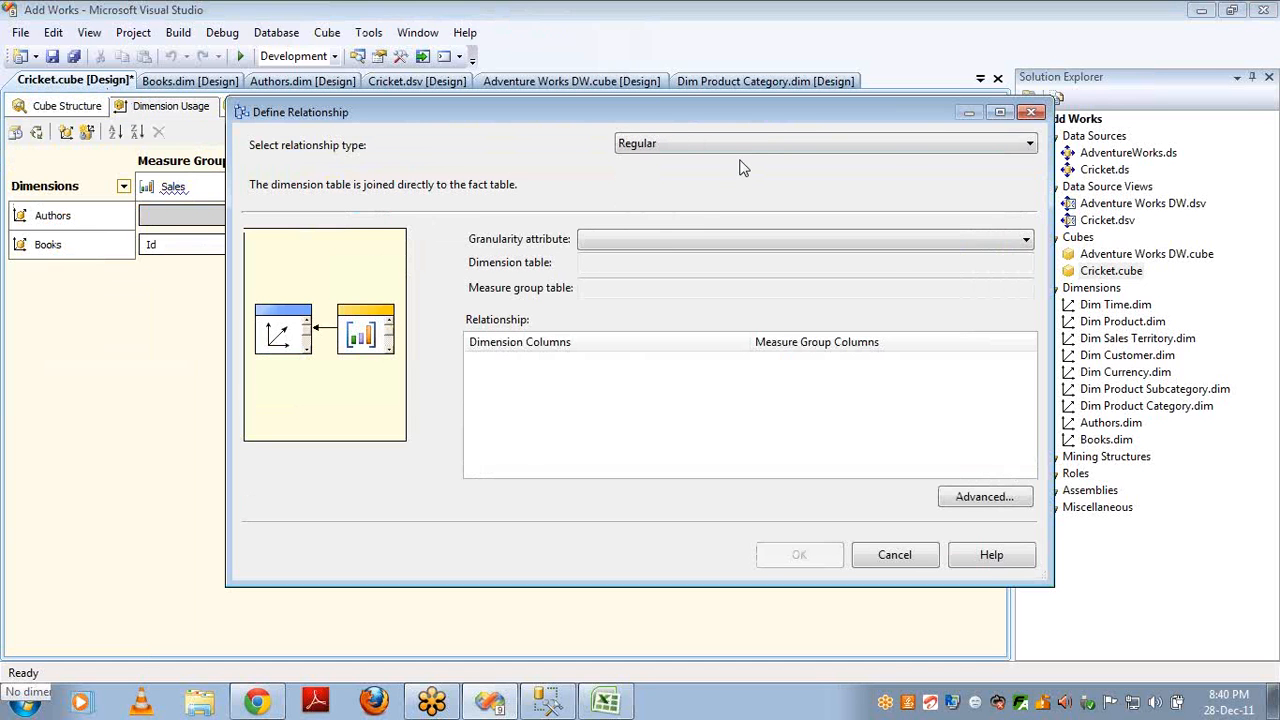
click(667, 238)
click(651, 260)
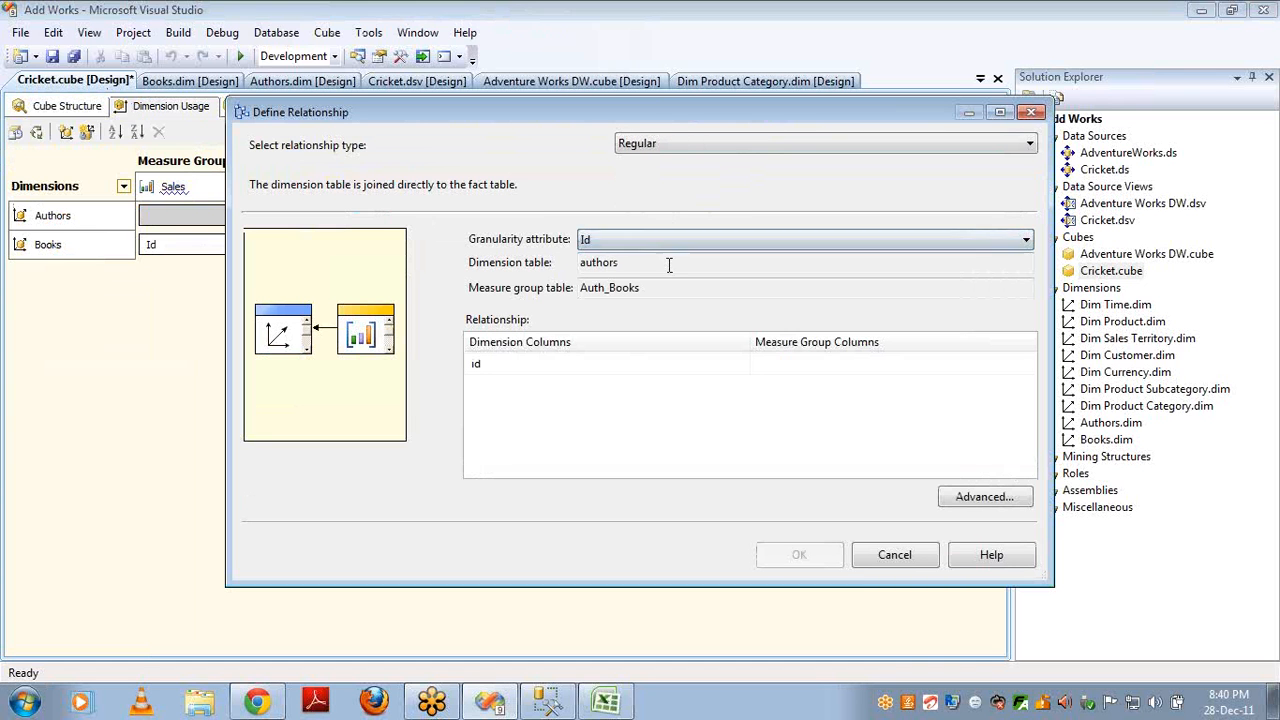
click(1003, 378)
click(1028, 364)
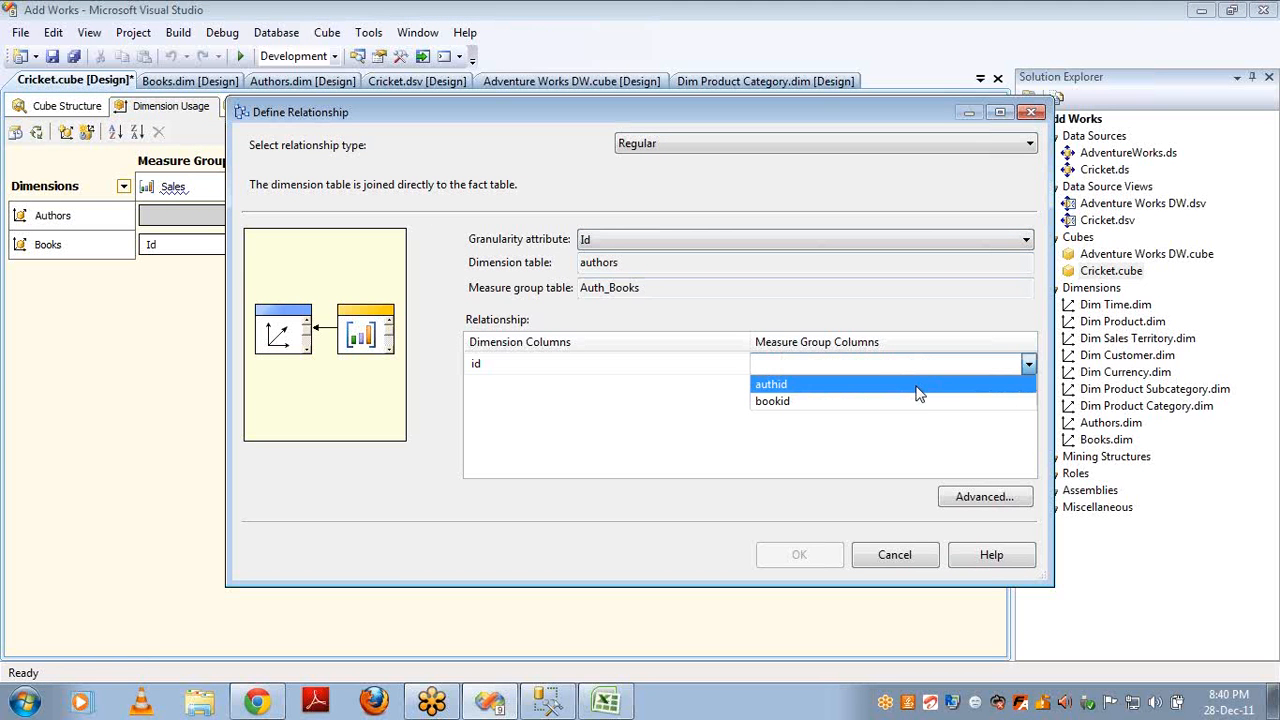
click(918, 393)
click(817, 556)
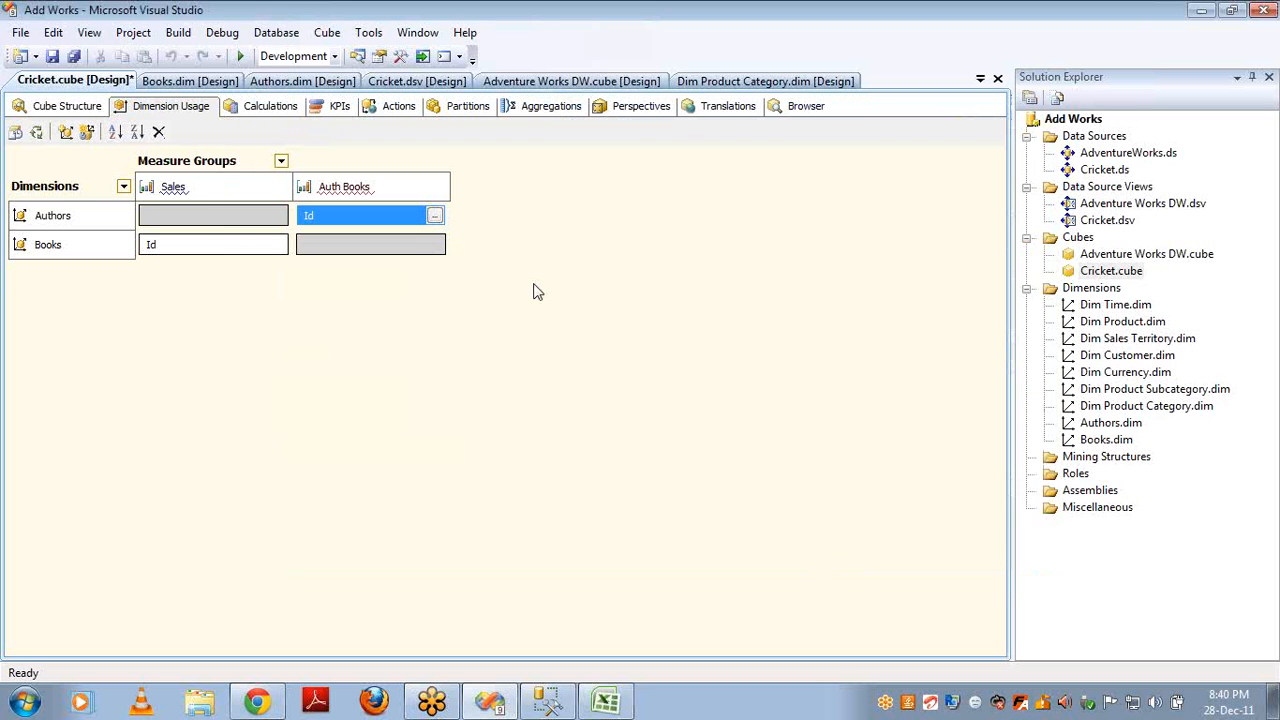
- Define a Regular relationship between the Books dimension and the Auth Books measure group, with granularity attribute Id and measure group column bookid
click(438, 246)
click(435, 246)
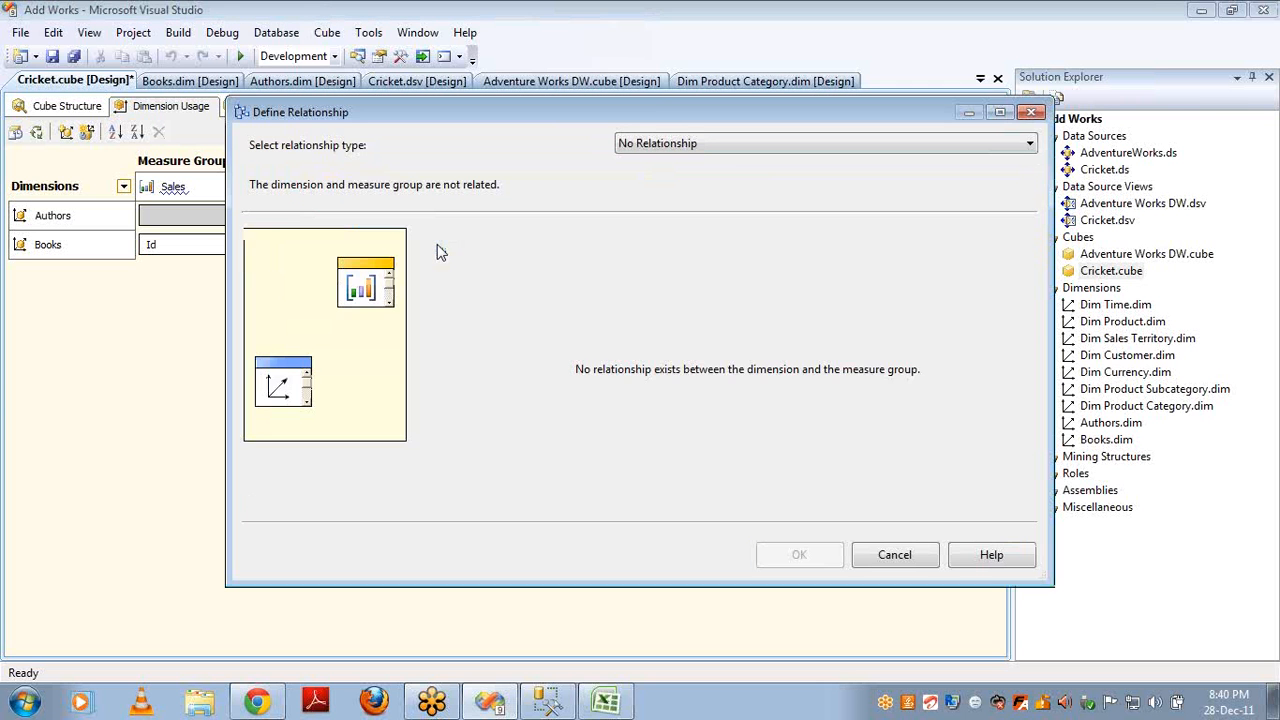
click(670, 242)
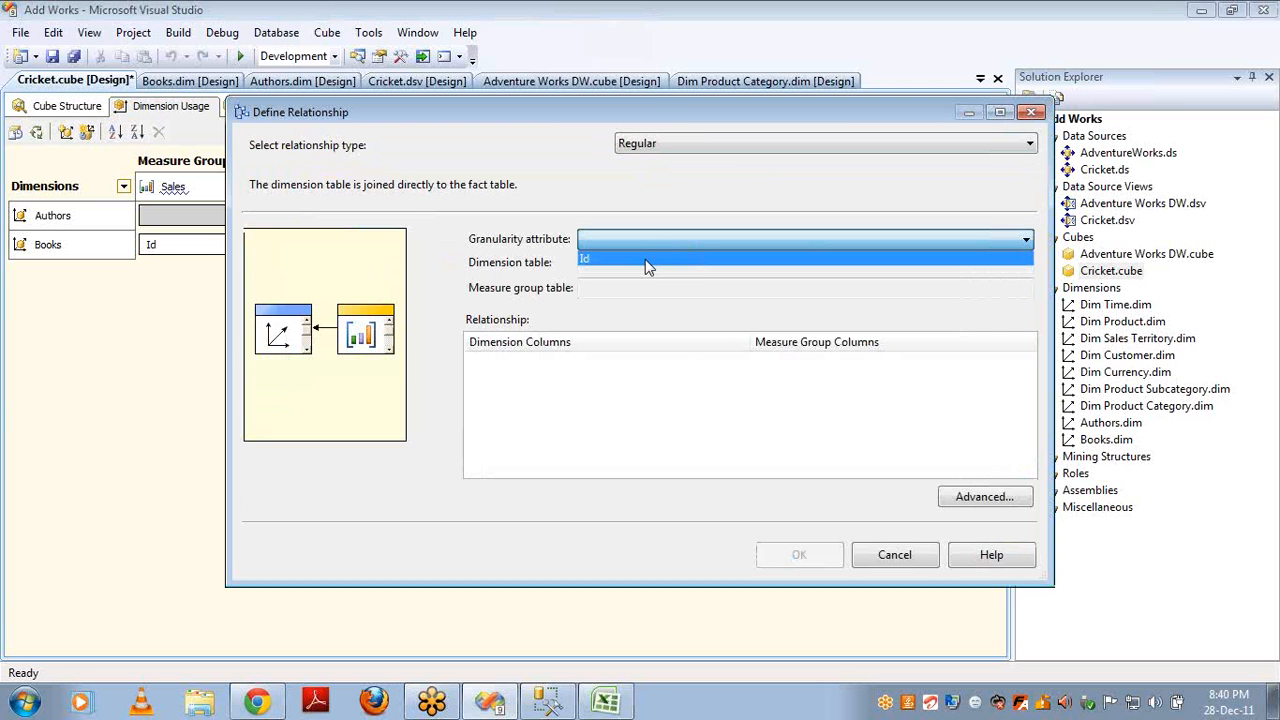
click(643, 260)
click(1020, 368)
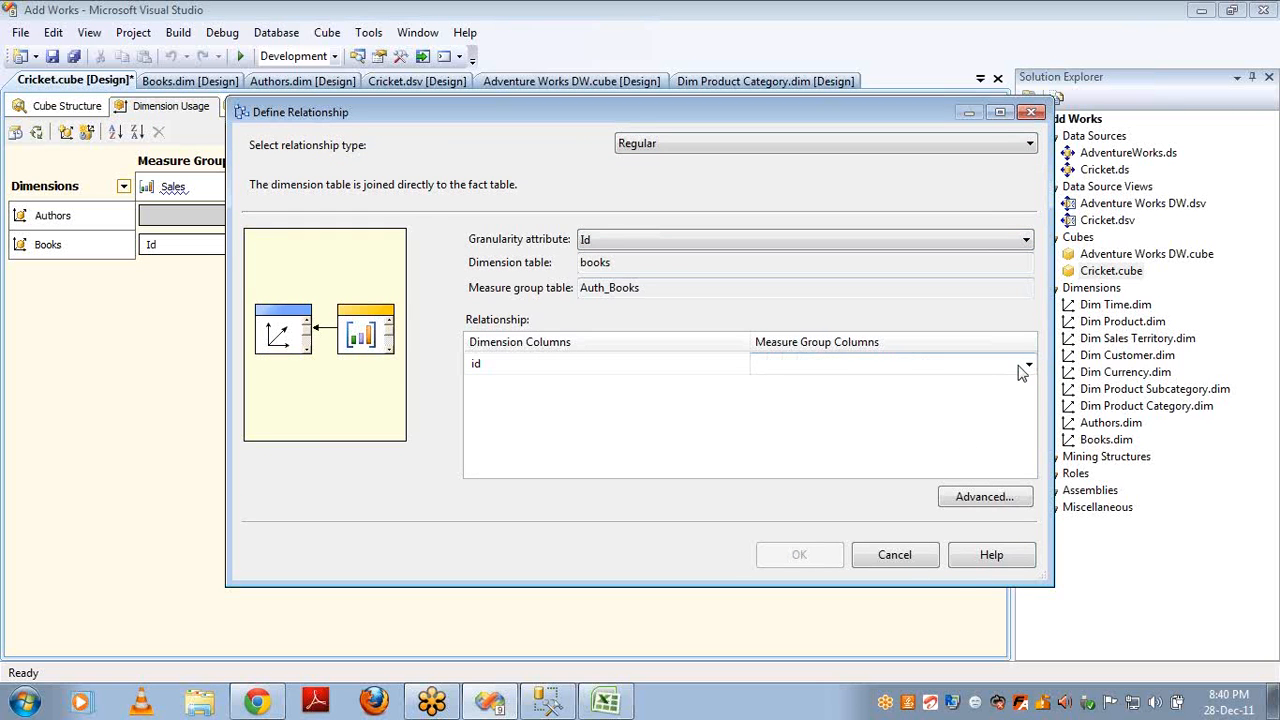
click(1027, 366)
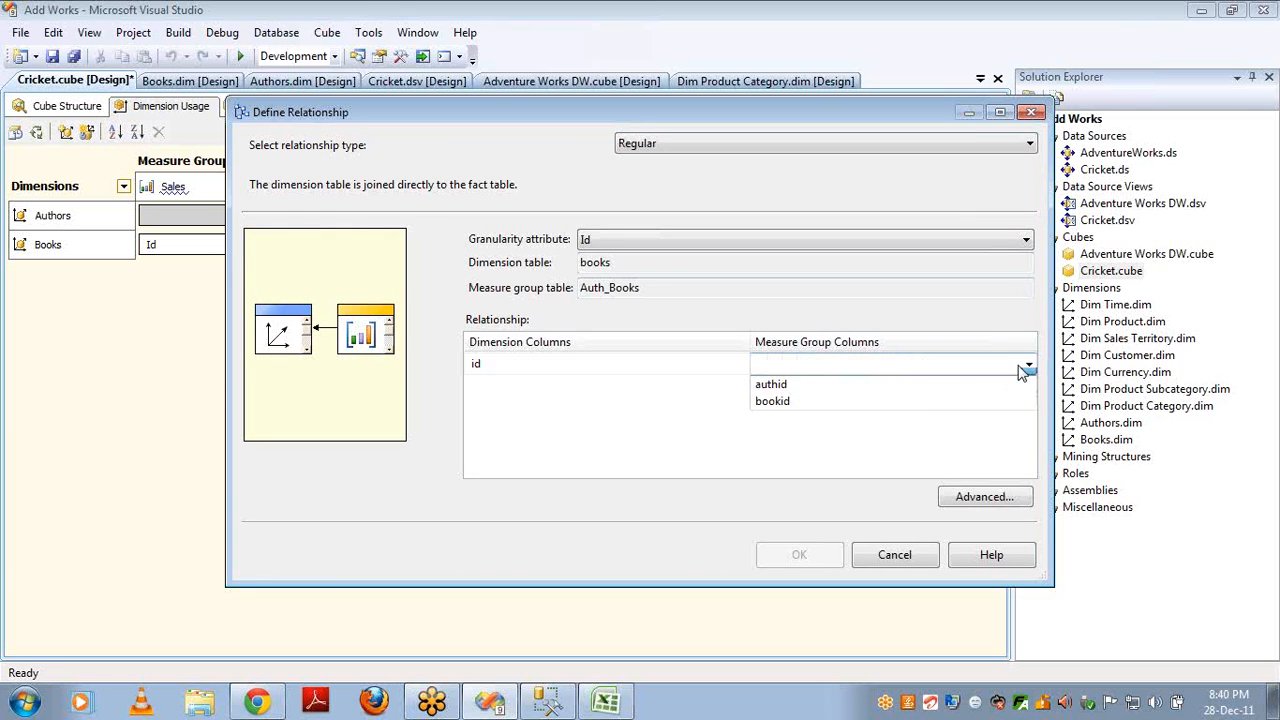
click(916, 402)
click(798, 557)
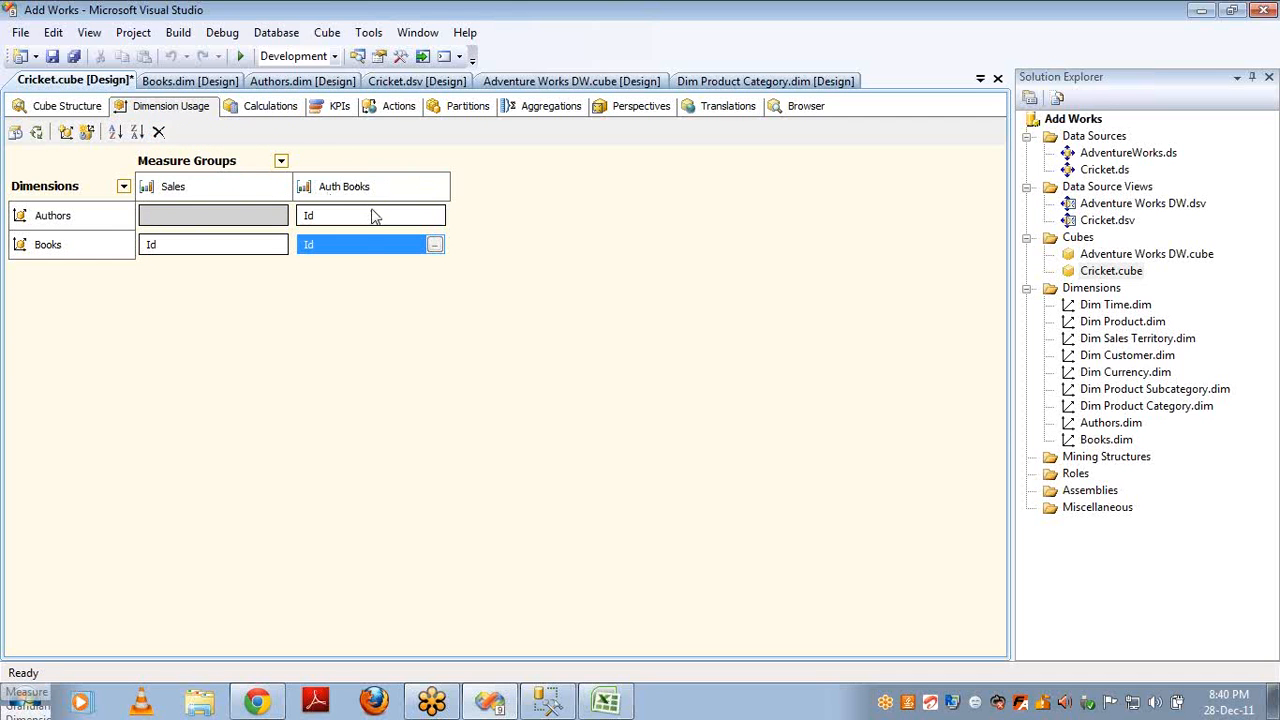
mouse_move(371, 224)
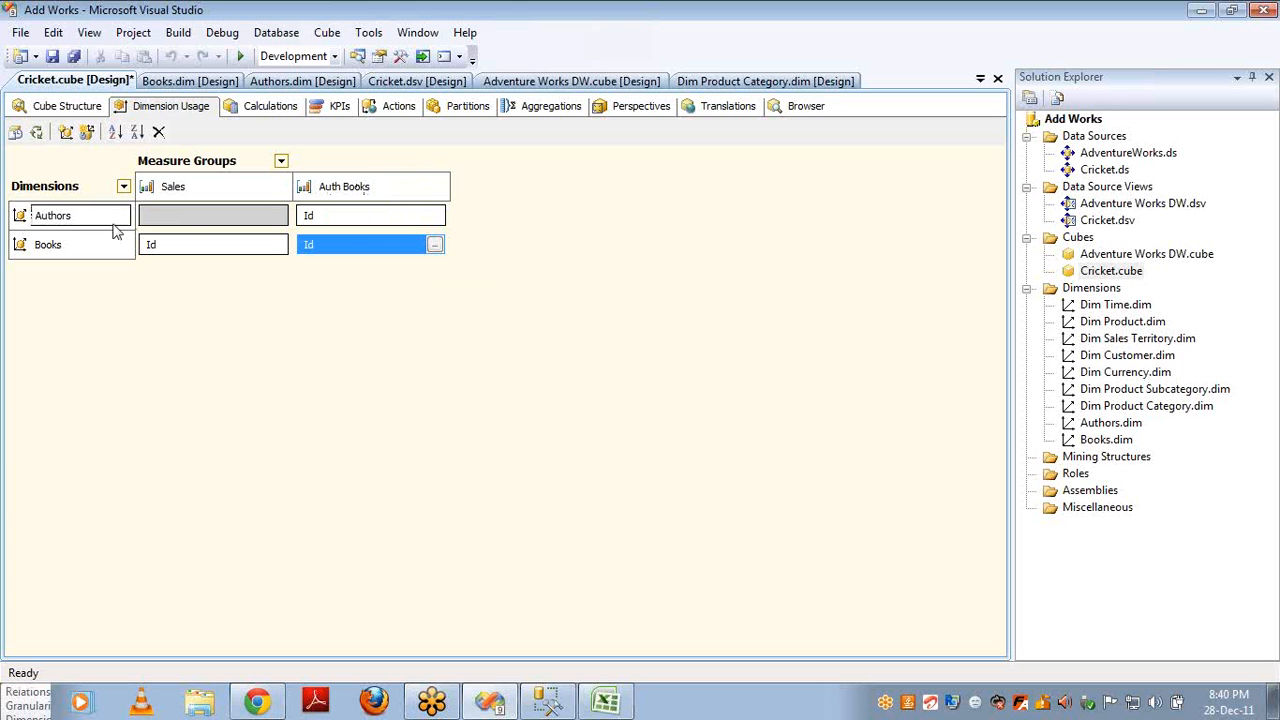
- Define a Many-to-Many relationship between the Authors dimension and the Sales measure group, with Auth Books as the intermediate measure group
click(270, 221)
click(279, 216)
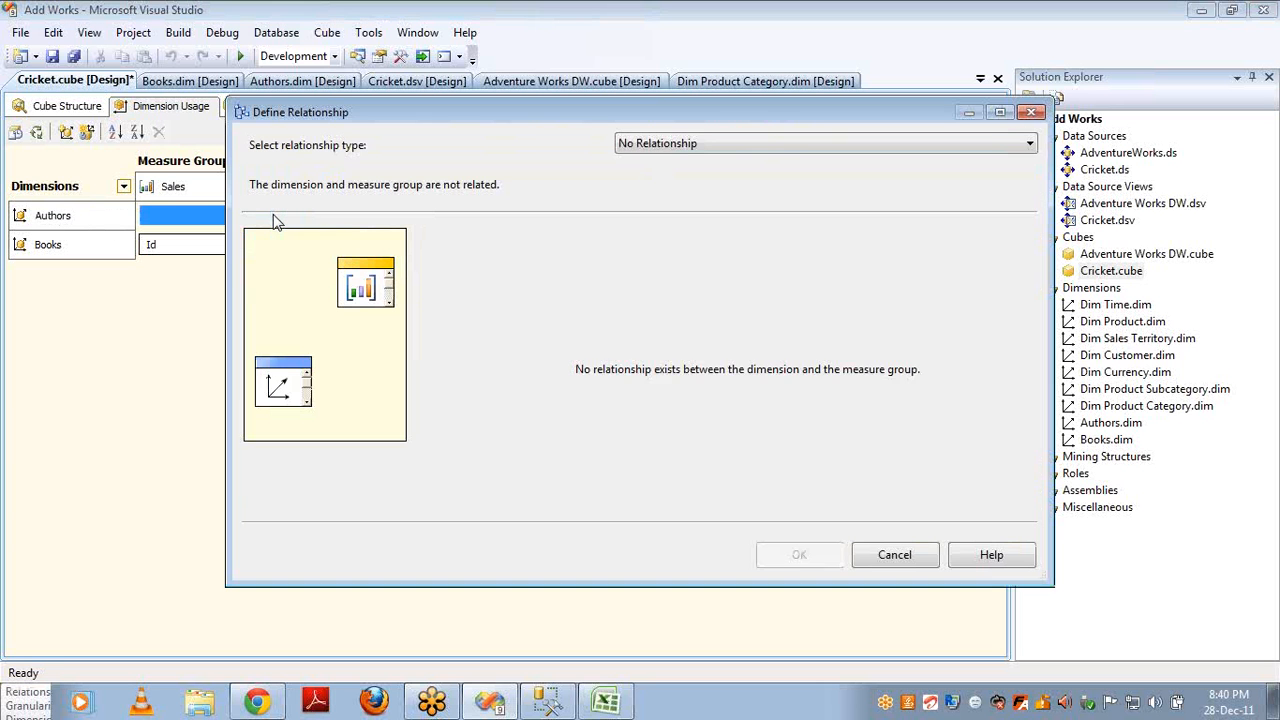
key(m)
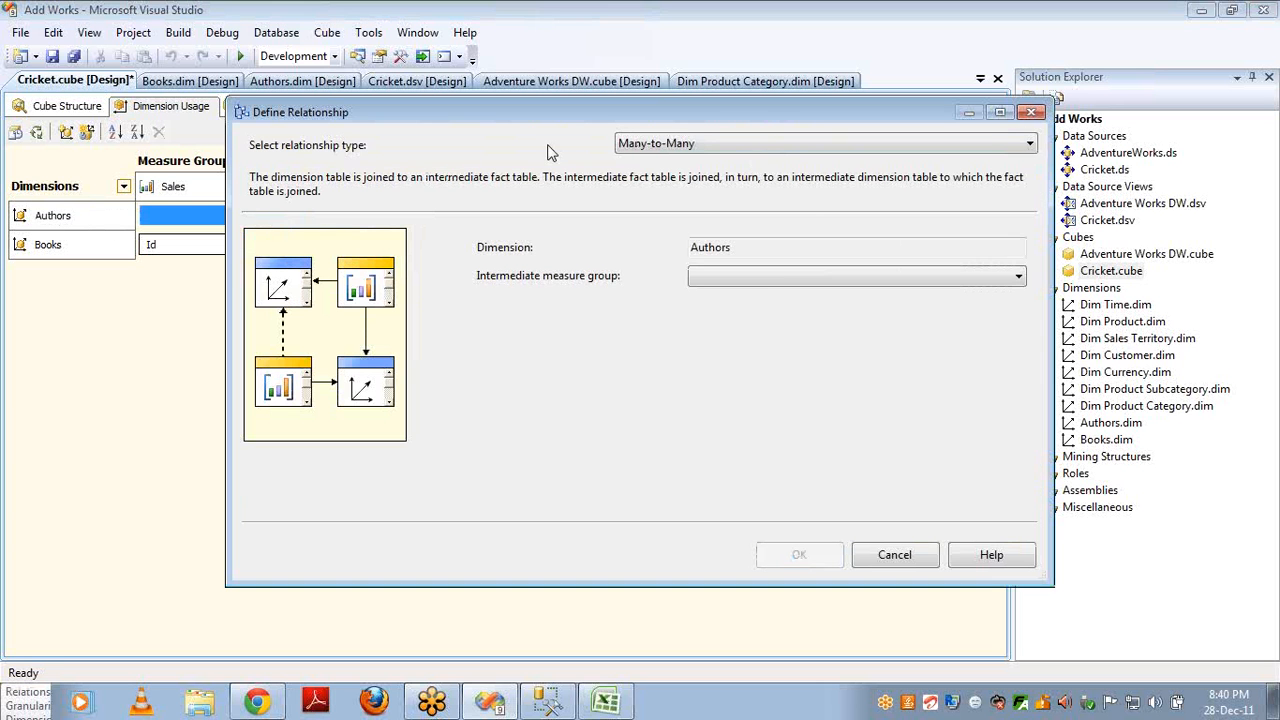
click(777, 280)
click(765, 296)
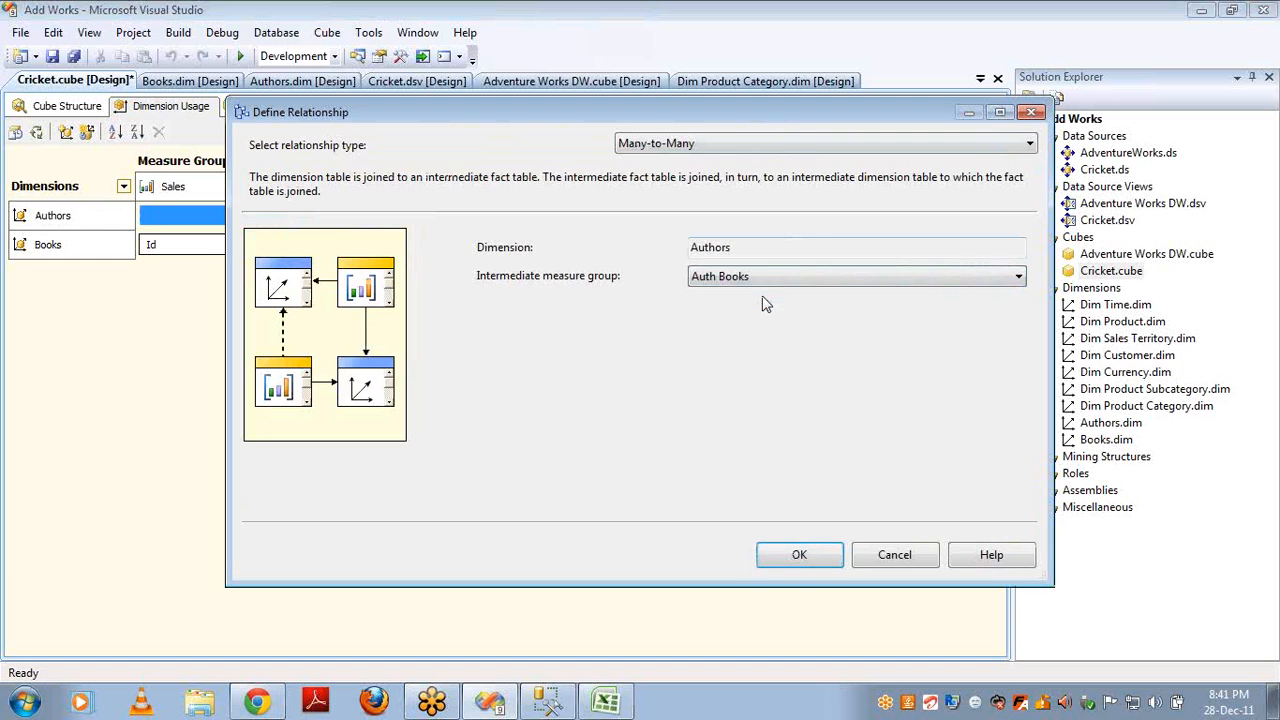
click(797, 556)
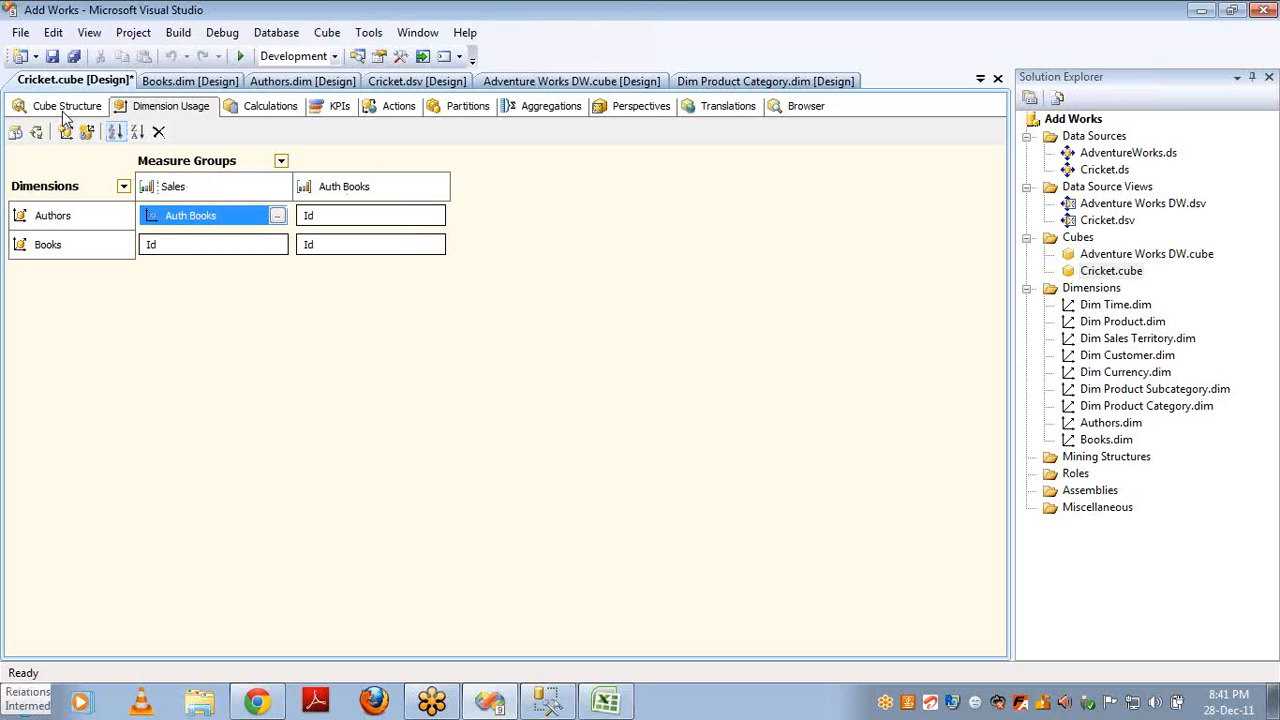
- Switch to Excel and trace how the book id and auth id keys link the author, book, author-book and sales tables
click(607, 702)
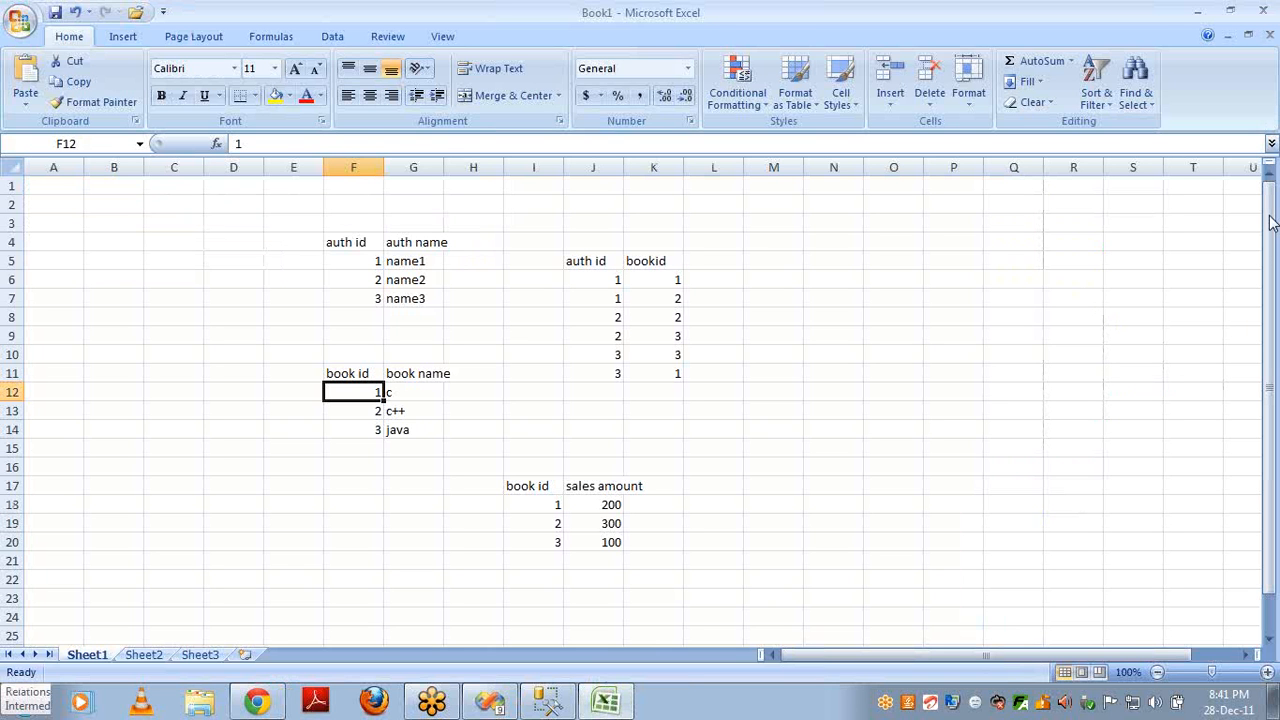
click(1272, 247)
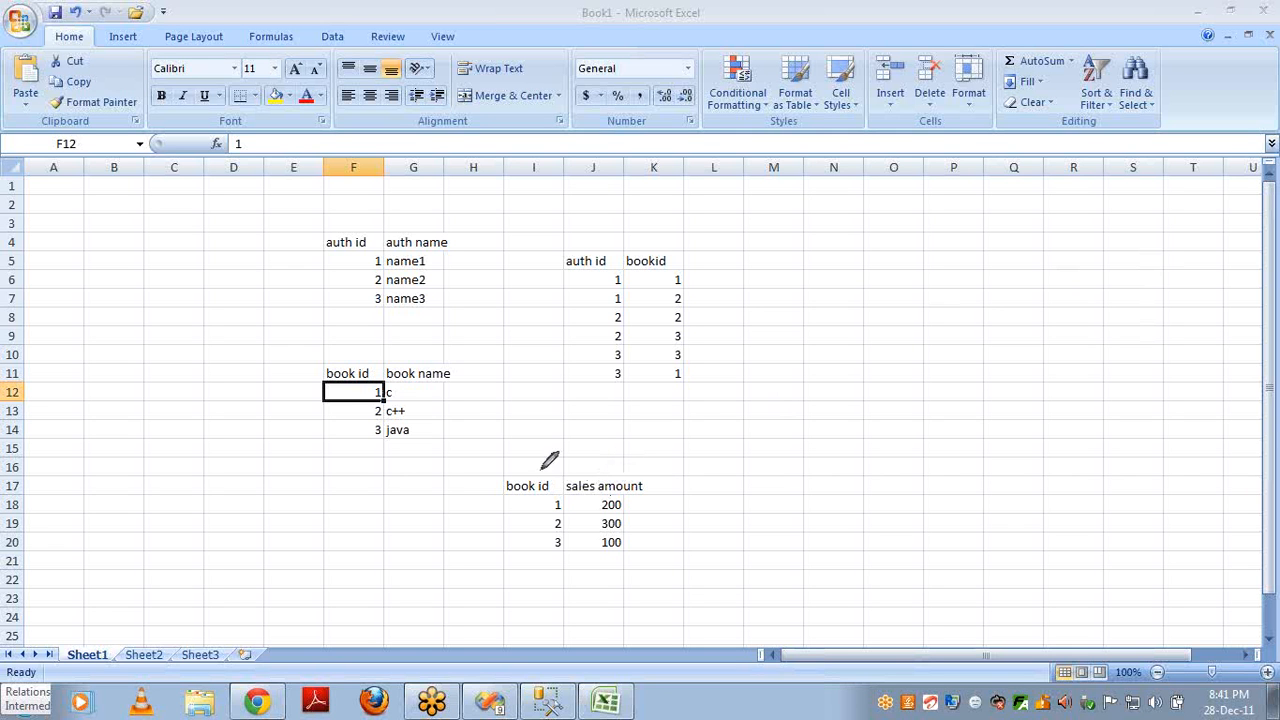
mouse_move(373, 423)
mouse_down()
mouse_move(505, 572)
mouse_move(547, 530)
mouse_up()
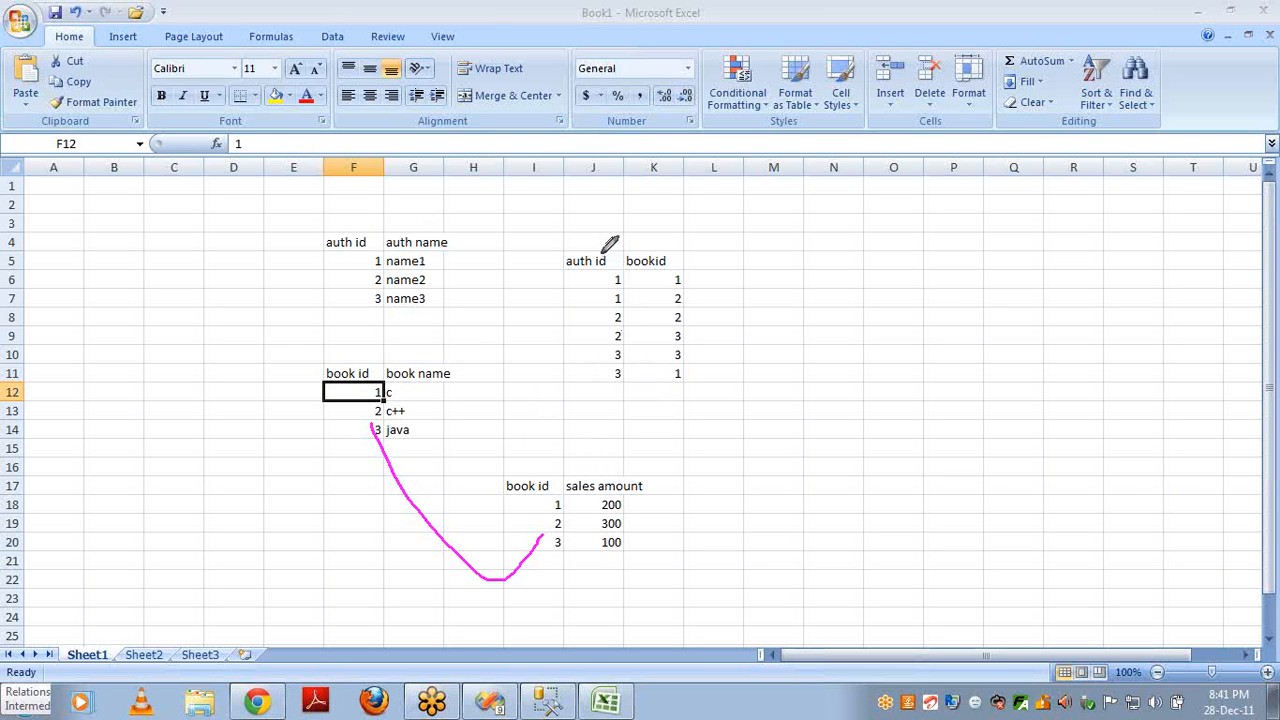
mouse_move(603, 252)
mouse_down()
mouse_move(480, 186)
mouse_move(408, 210)
mouse_move(370, 242)
mouse_up()
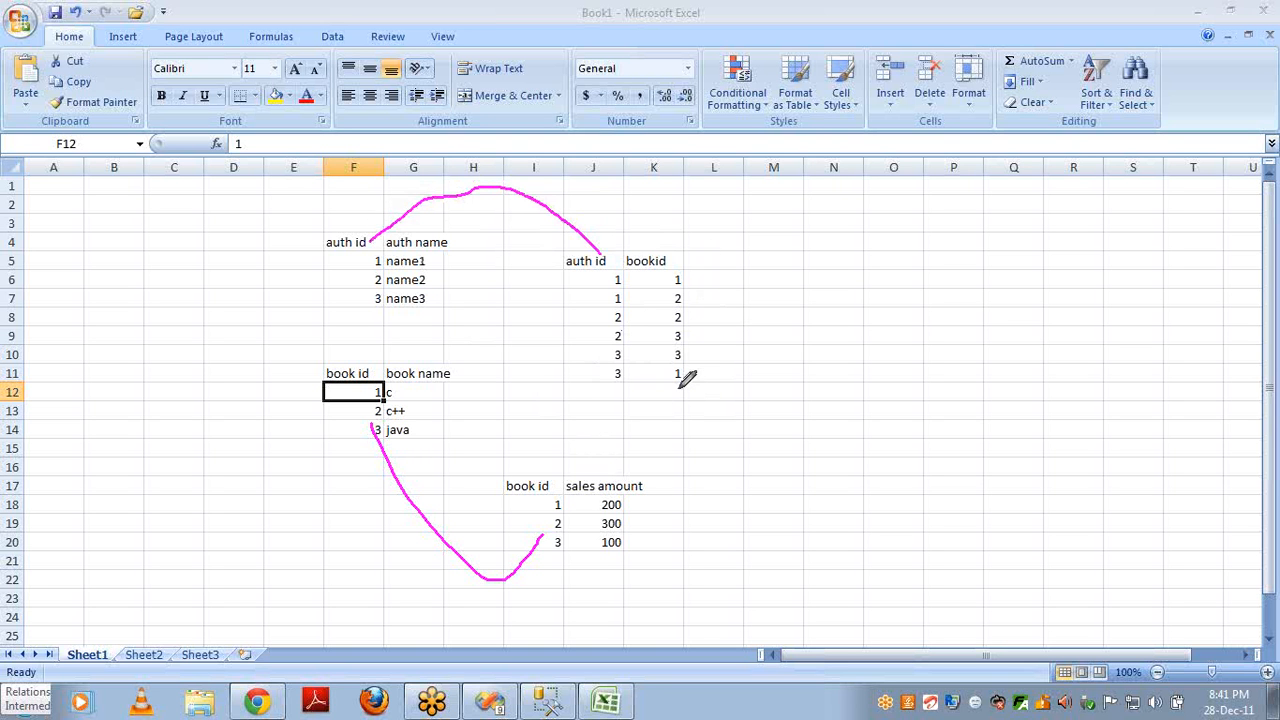
mouse_move(680, 386)
mouse_down()
mouse_move(588, 408)
mouse_move(510, 356)
mouse_move(406, 344)
mouse_move(362, 366)
mouse_up()
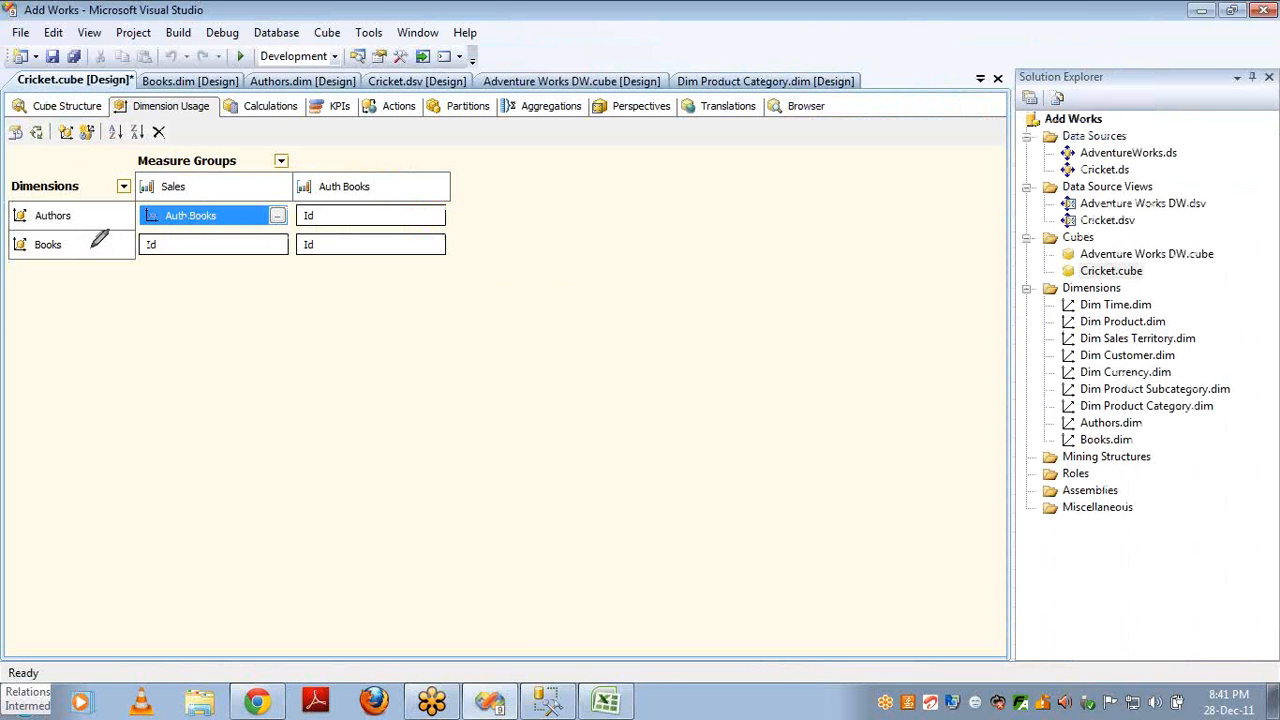
- Compare the Books relationship to Sales in the cube's dimension usage in Visual Studio with the book id link in the Excel sheet
mouse_move(96, 232)
mouse_down()
mouse_move(44, 228)
mouse_move(57, 255)
mouse_move(96, 236)
mouse_up()
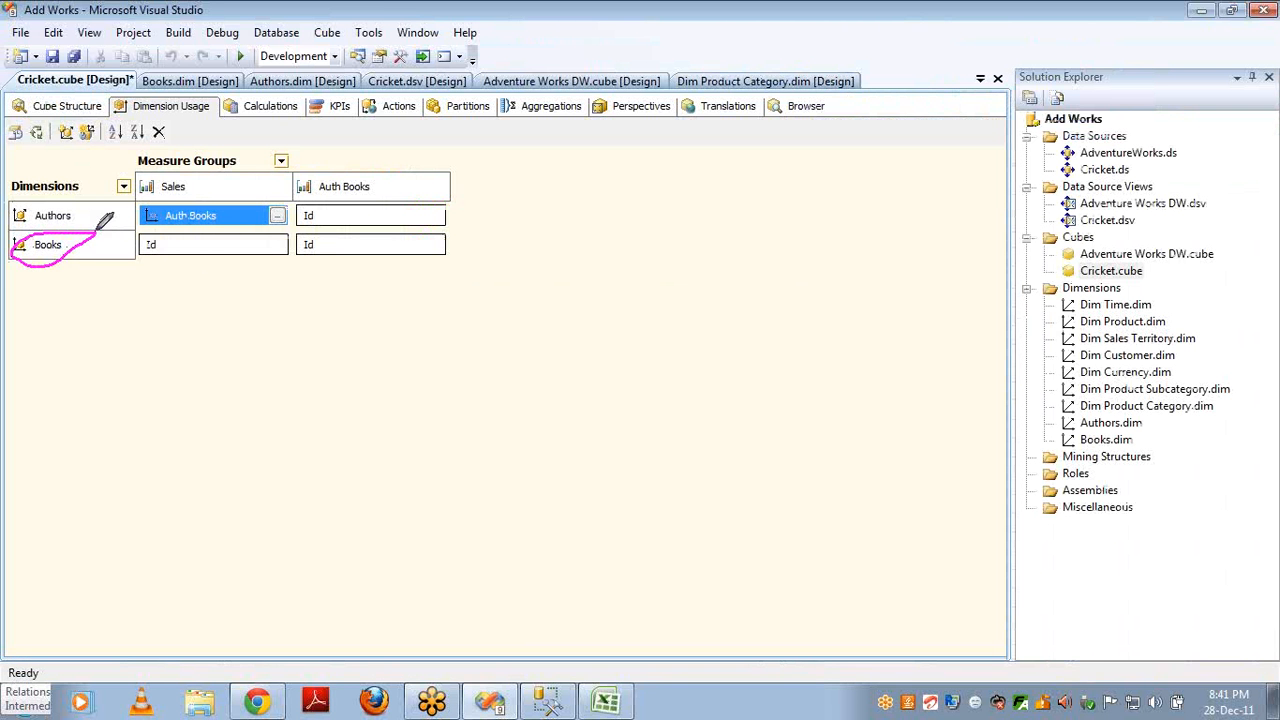
mouse_move(212, 148)
mouse_down()
mouse_move(136, 178)
mouse_move(208, 188)
mouse_move(200, 148)
mouse_up()
key(alt+Tab)
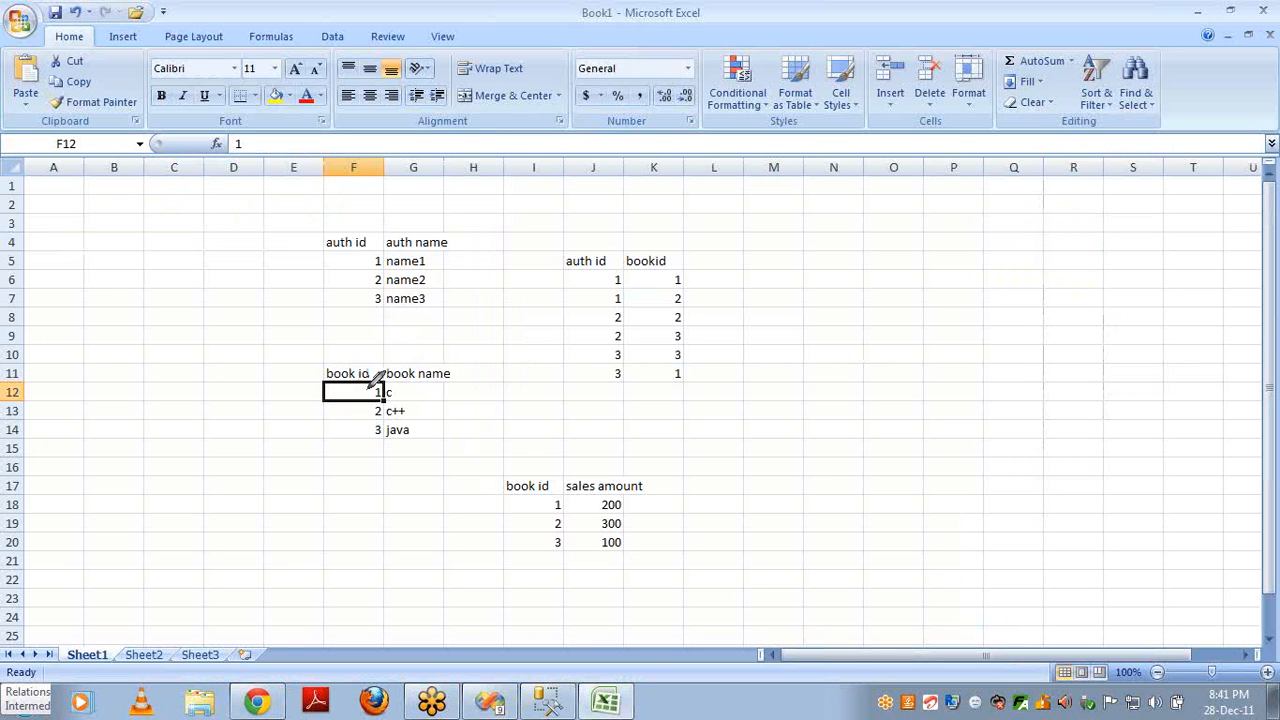
mouse_move(362, 372)
mouse_down()
mouse_move(336, 372)
mouse_move(452, 522)
mouse_move(543, 527)
mouse_up()
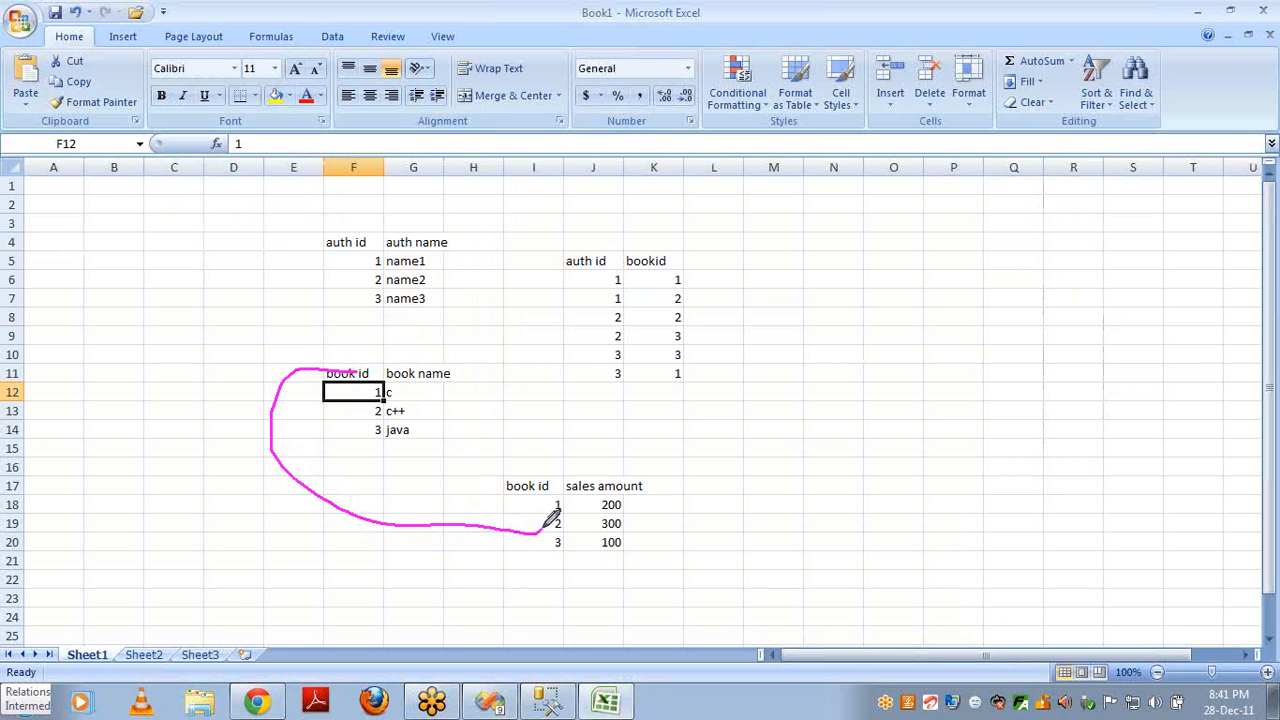
key(alt+Tab)
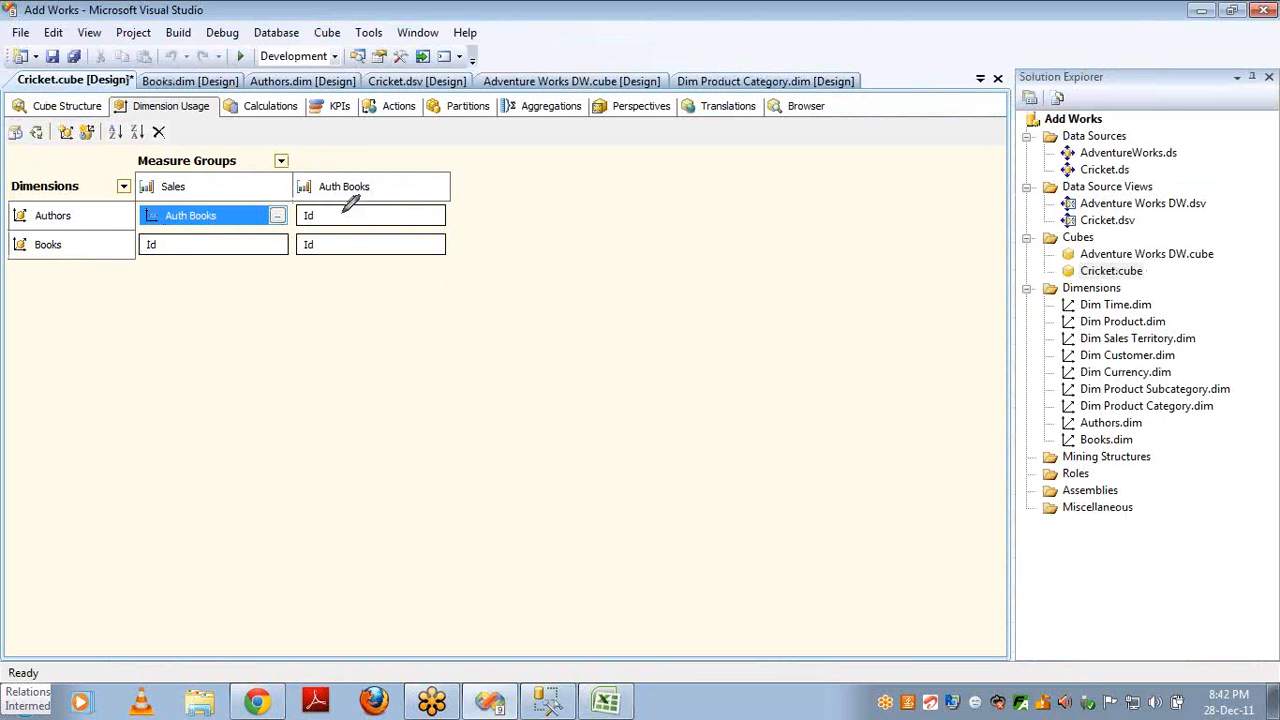
- Return to Excel, retrace the links from sales through books to authors, and circle the auth id and bookid bridge table
key(alt+Tab)
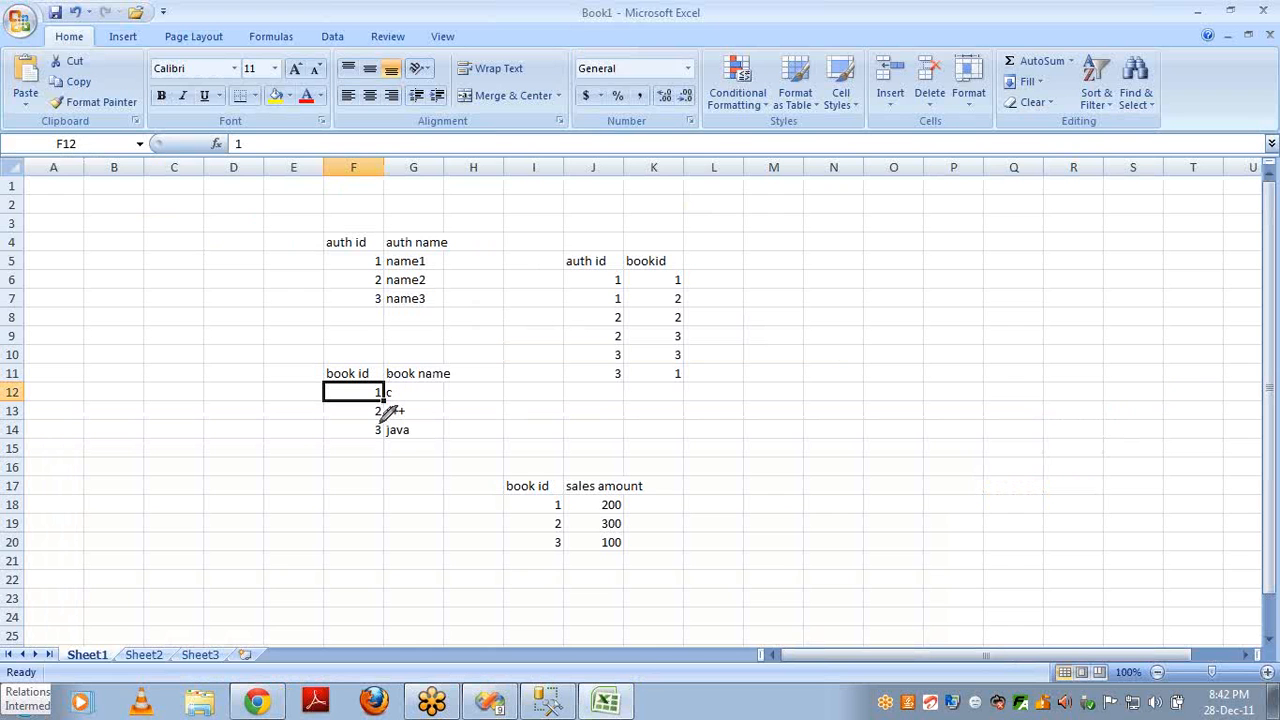
mouse_move(380, 420)
mouse_down()
mouse_move(382, 445)
mouse_move(557, 515)
mouse_move(562, 495)
mouse_up()
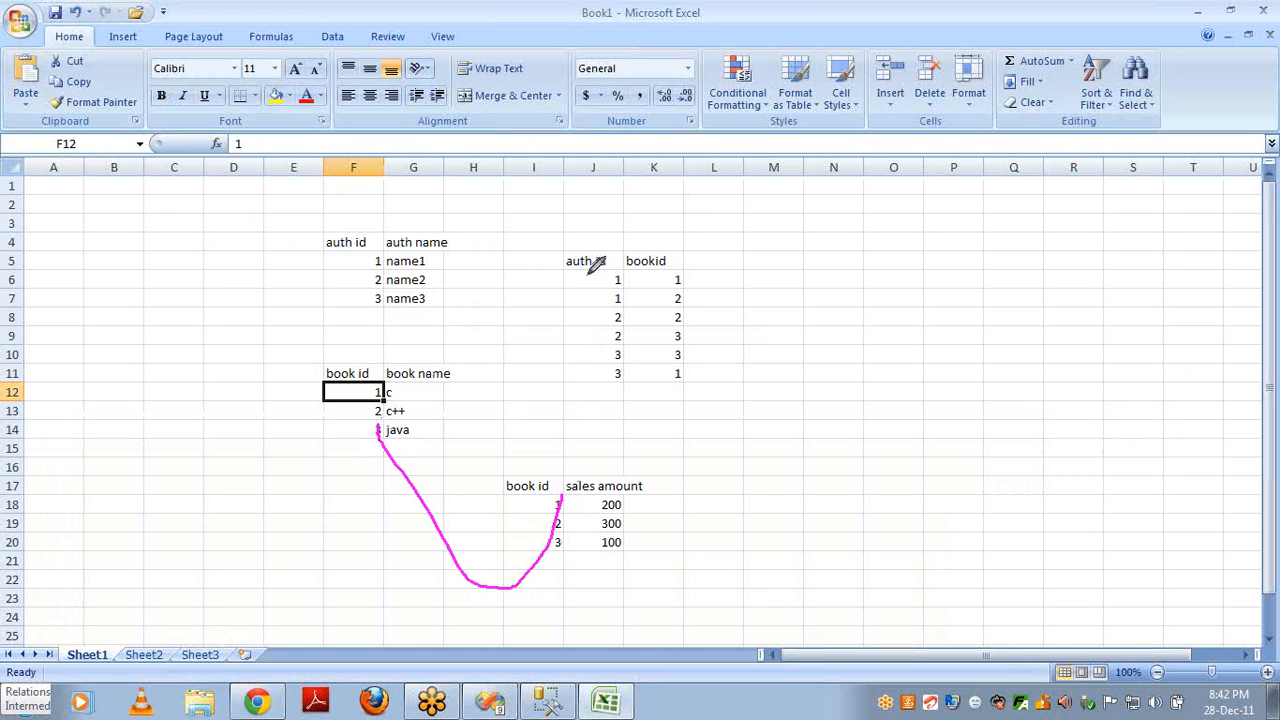
mouse_move(590, 262)
mouse_down()
mouse_move(594, 251)
mouse_move(474, 206)
mouse_move(358, 240)
mouse_up()
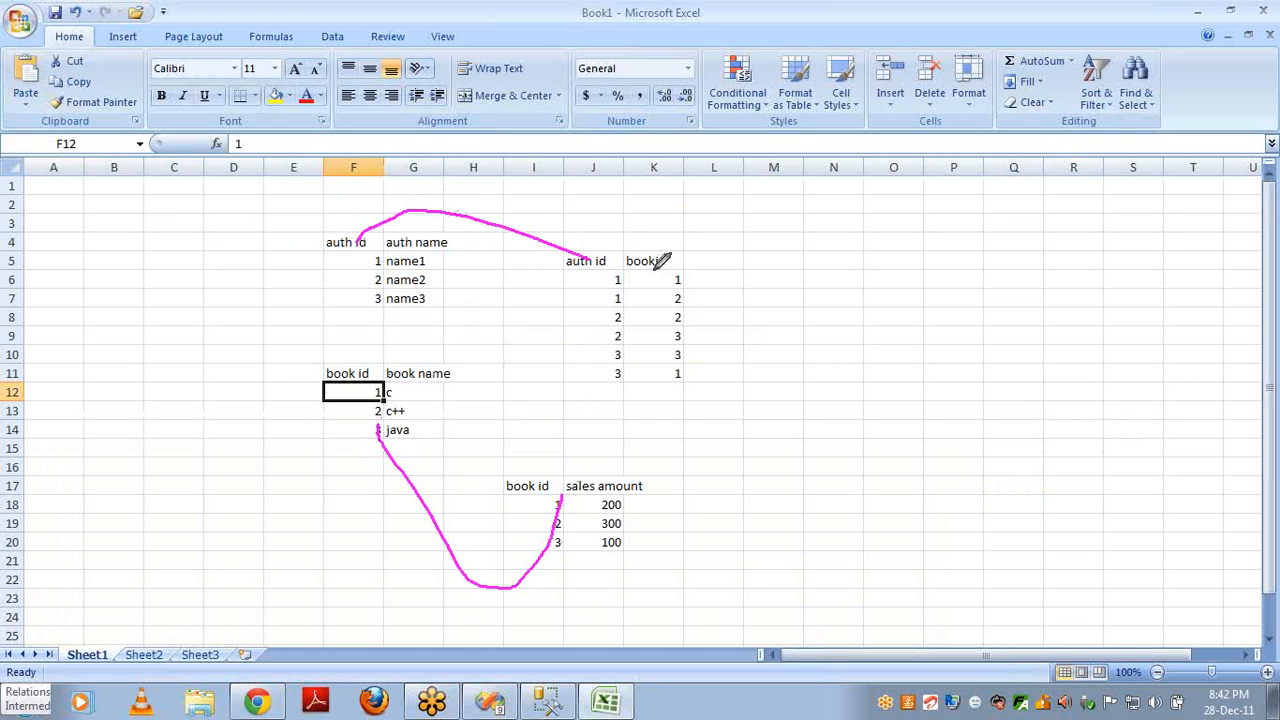
mouse_move(668, 380)
mouse_down()
mouse_move(470, 452)
mouse_move(418, 350)
mouse_move(358, 360)
mouse_up()
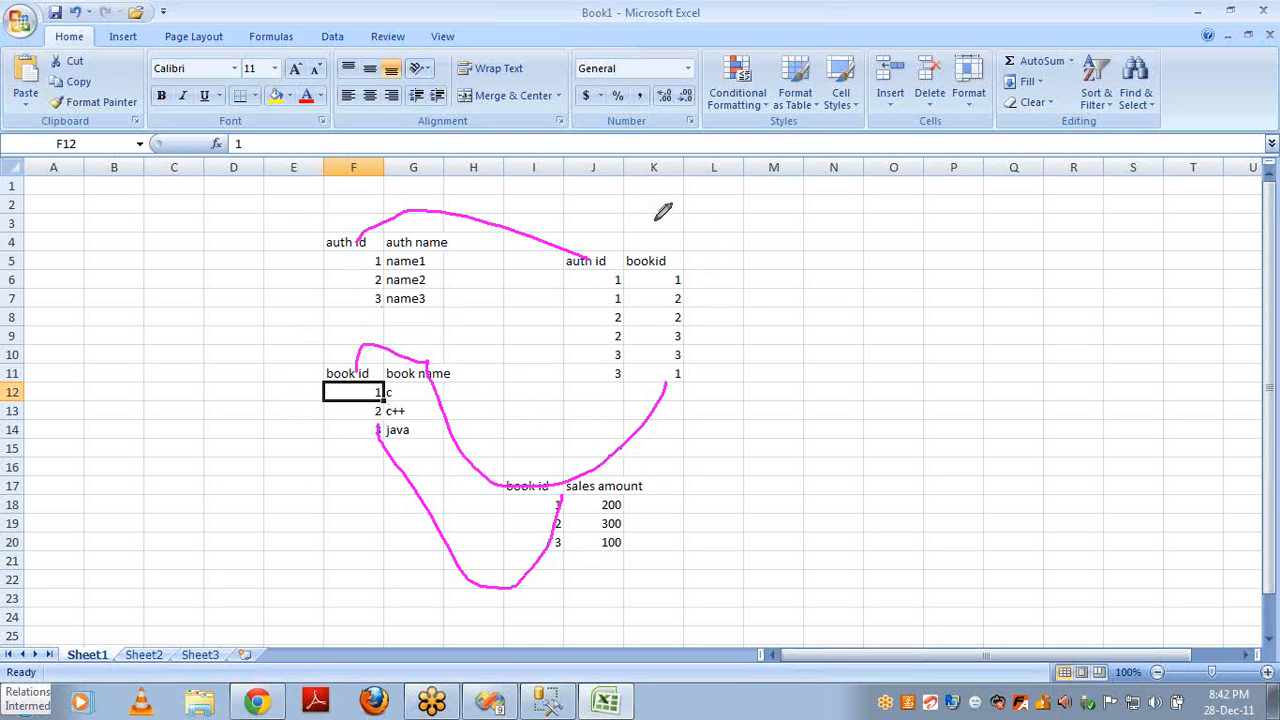
mouse_move(656, 220)
mouse_down()
mouse_move(562, 245)
mouse_move(595, 390)
mouse_move(638, 410)
mouse_move(723, 397)
mouse_move(712, 292)
mouse_move(670, 212)
mouse_move(638, 226)
mouse_up()
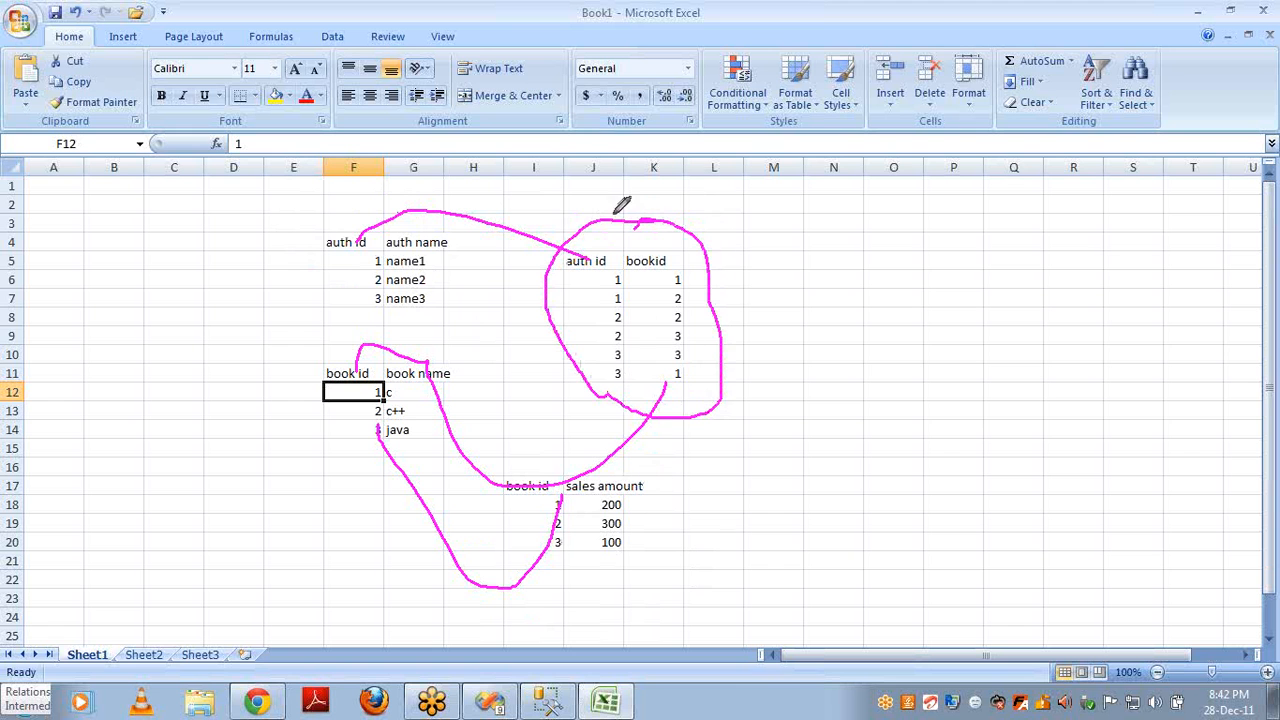
- Switch to Visual Studio and review the many-to-many relationship definition between Authors and Sales
key(alt+Tab)
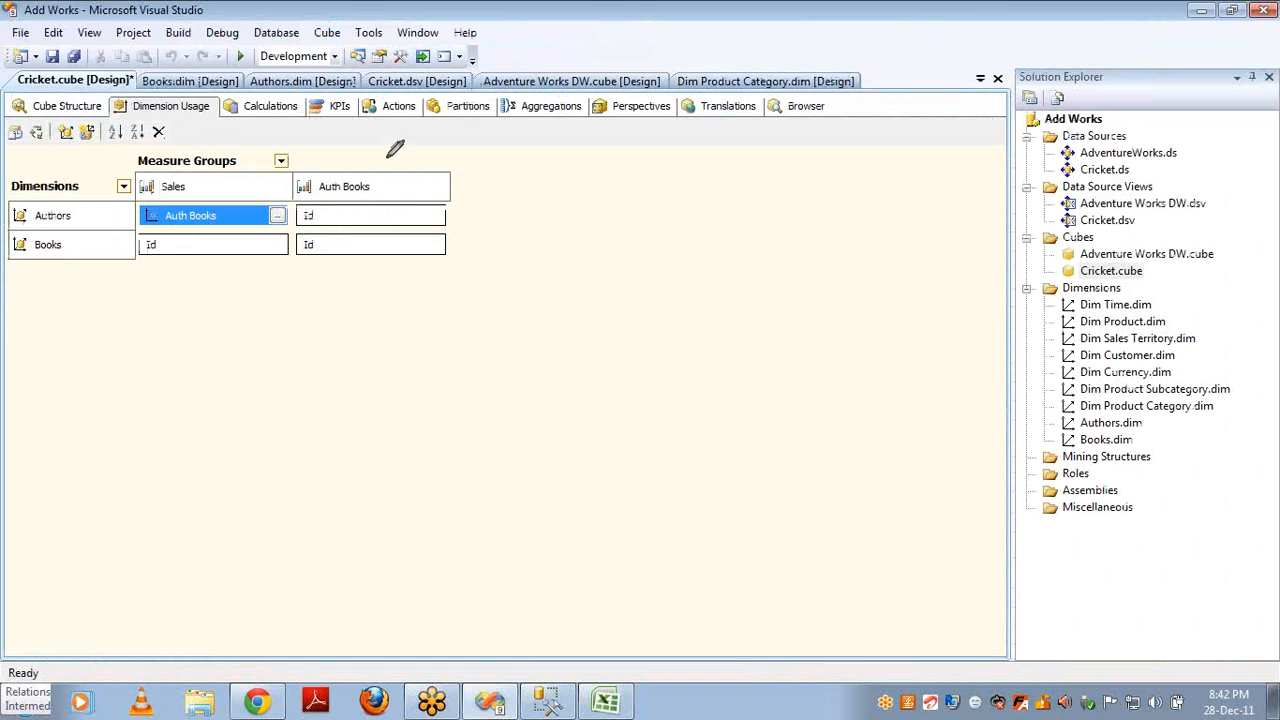
mouse_move(268, 190)
mouse_down()
mouse_move(155, 188)
mouse_move(170, 234)
mouse_move(285, 228)
mouse_move(228, 190)
mouse_up()
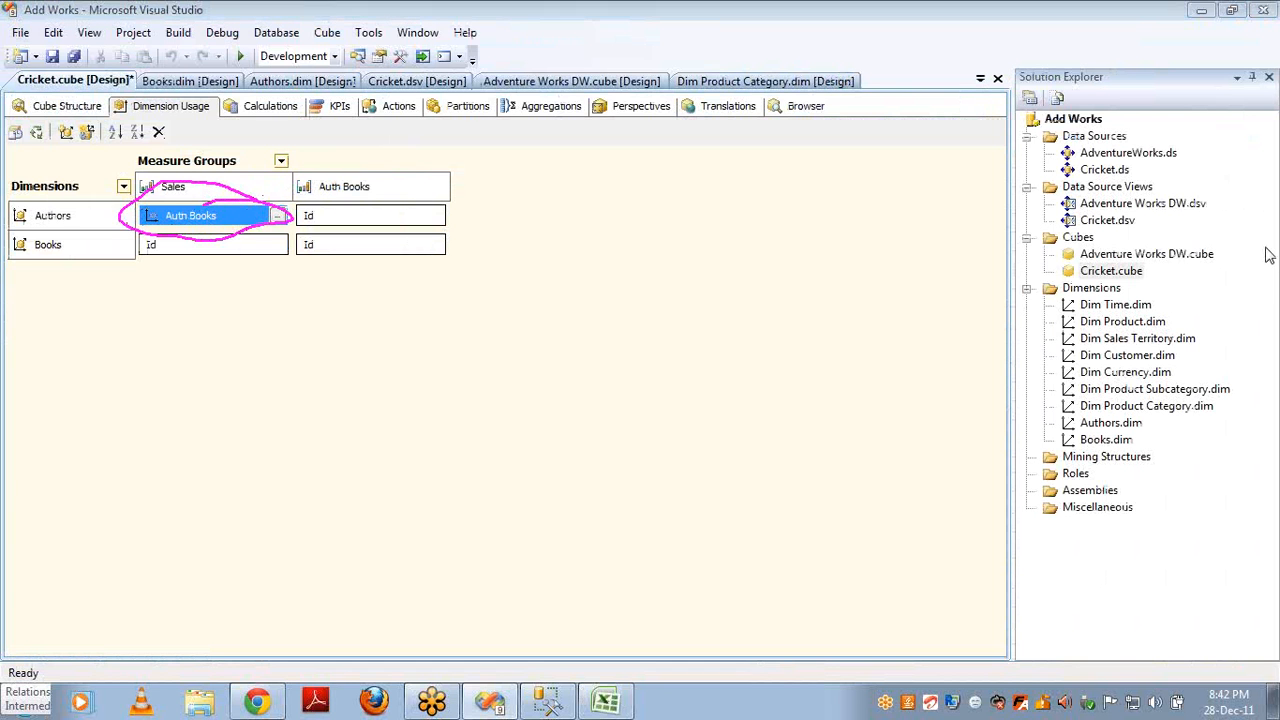
click(280, 216)
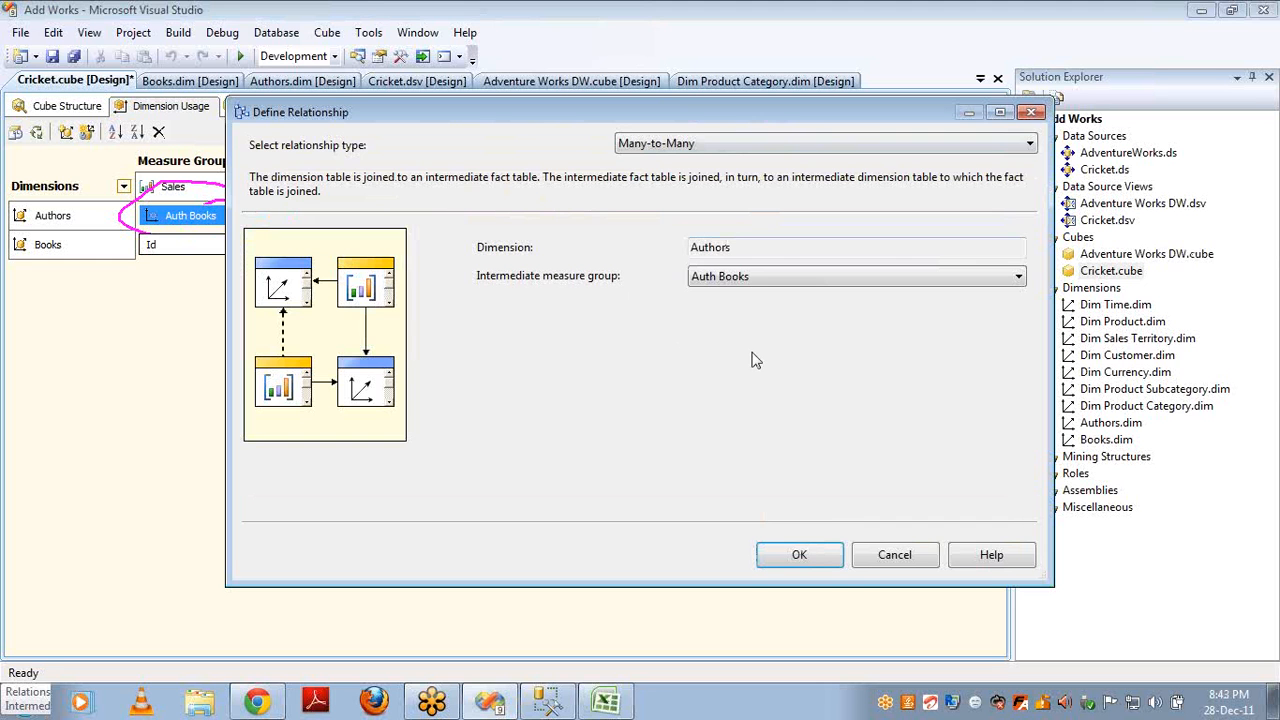
click(829, 558)
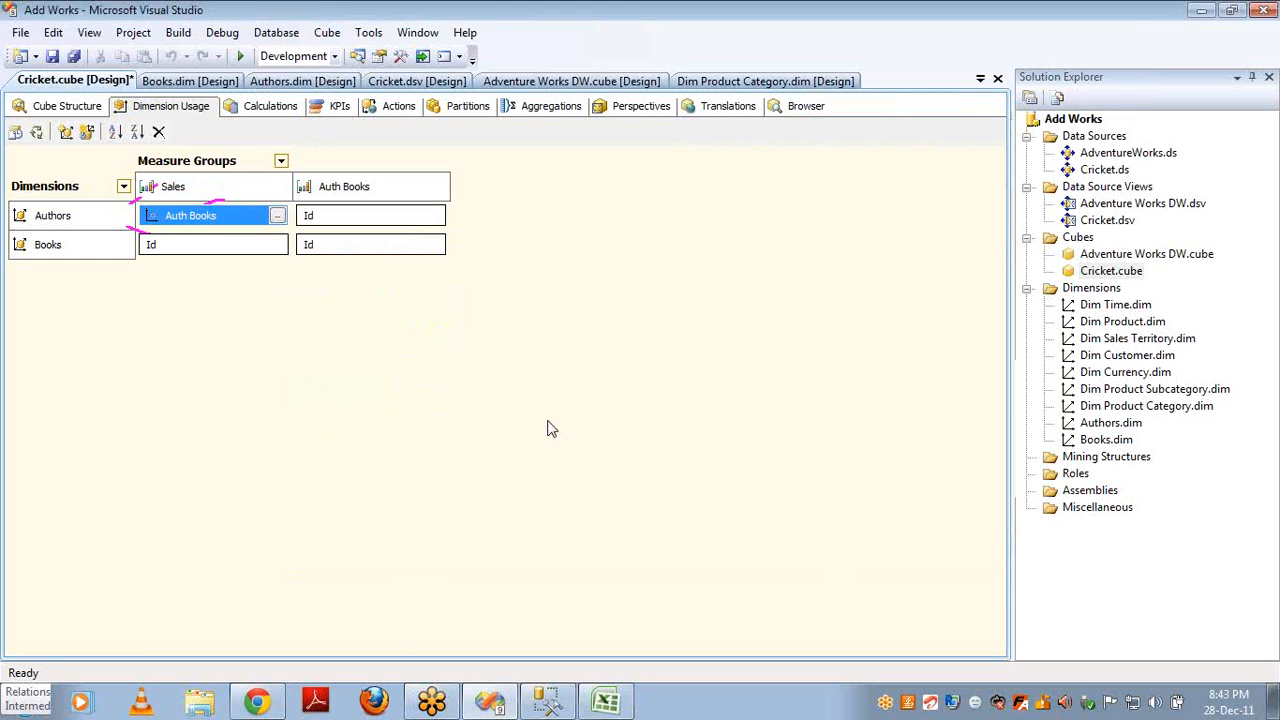
- Build and deploy the project, and process the Cricket cube with Process Full
click(36, 132)
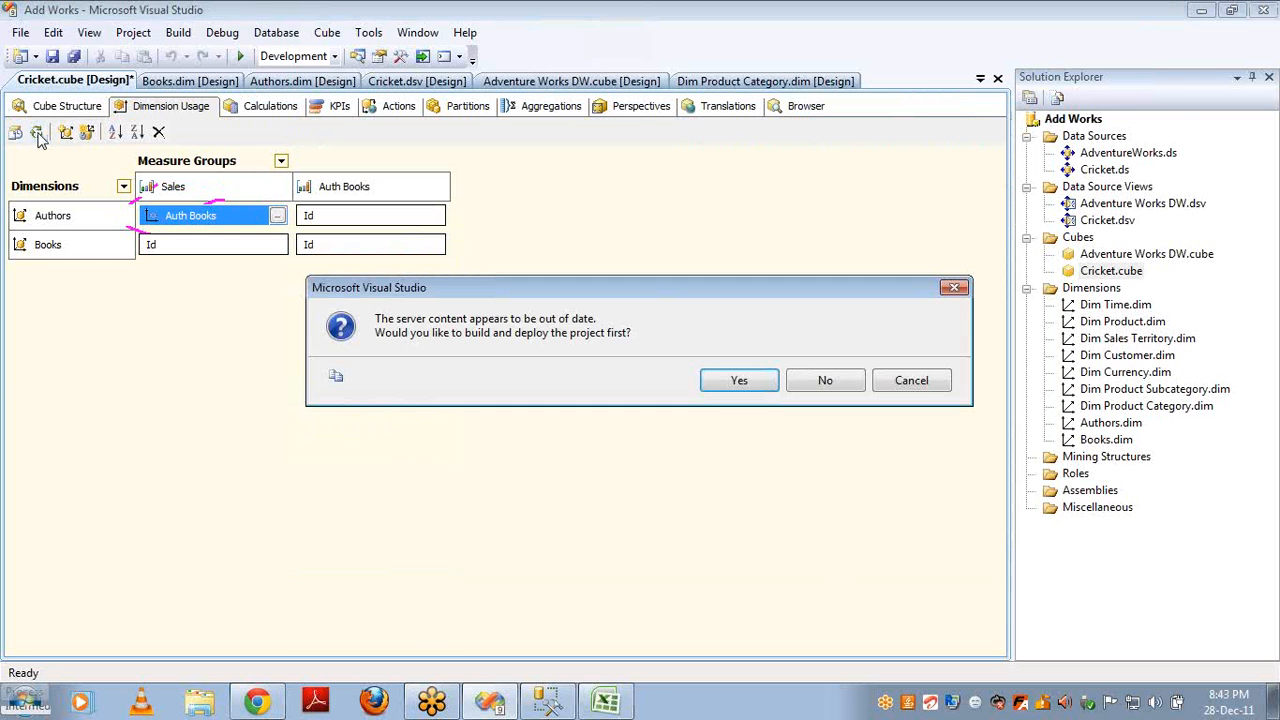
key(Return)
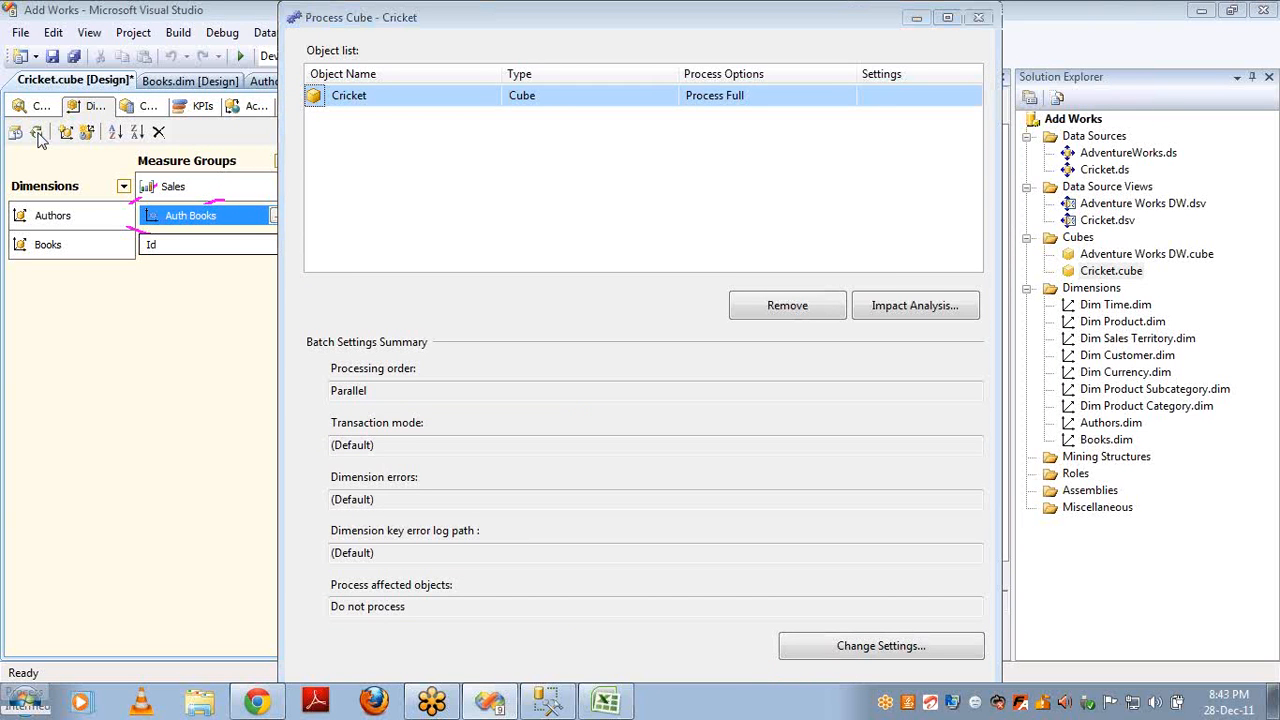
key(Return)
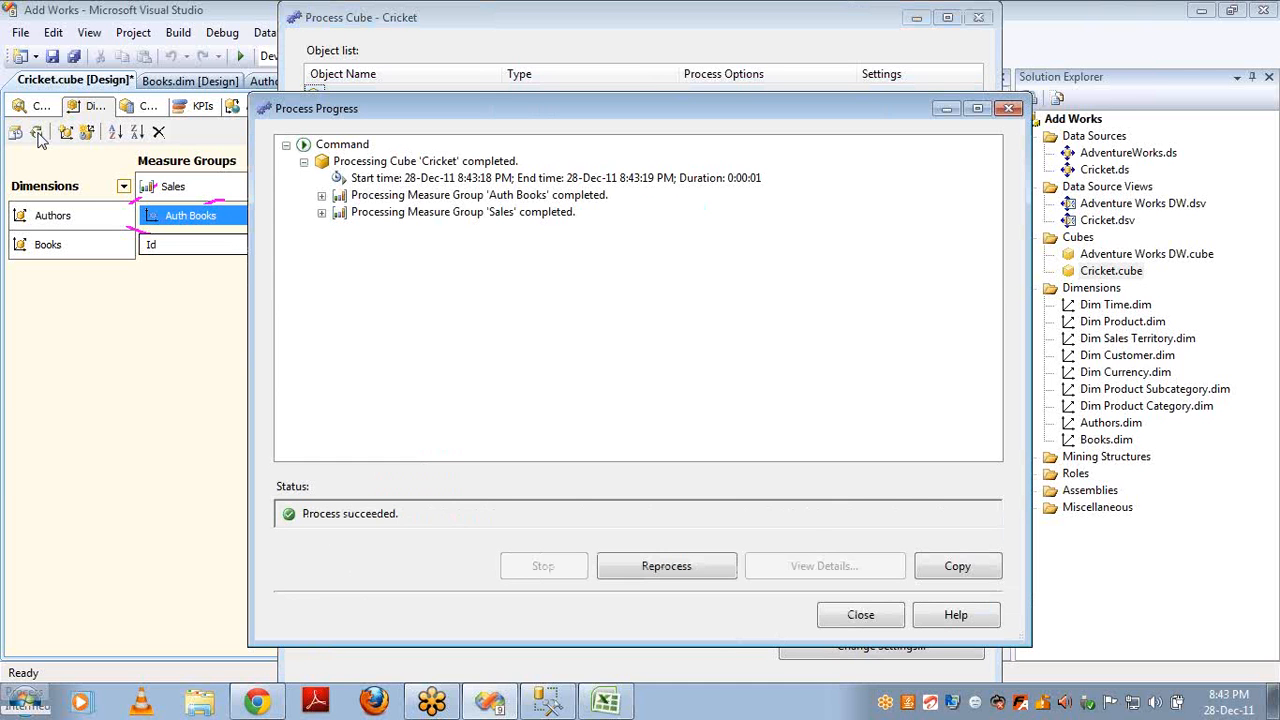
click(857, 615)
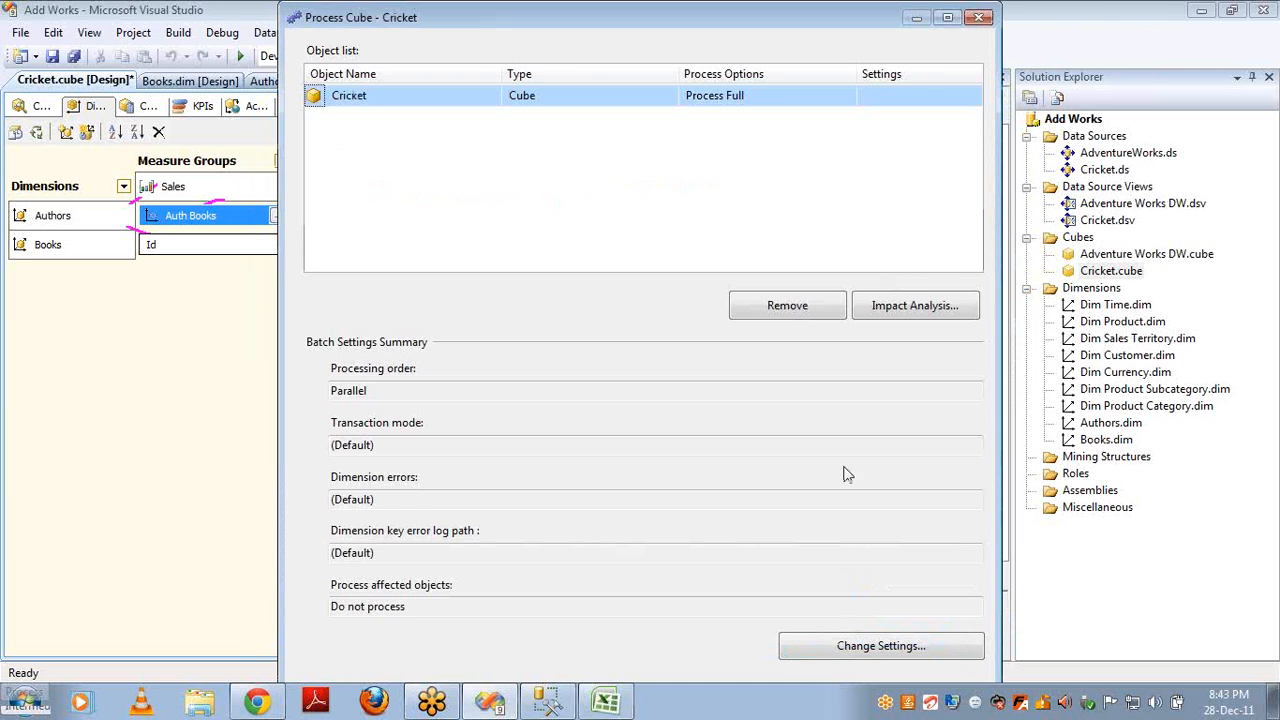
click(979, 17)
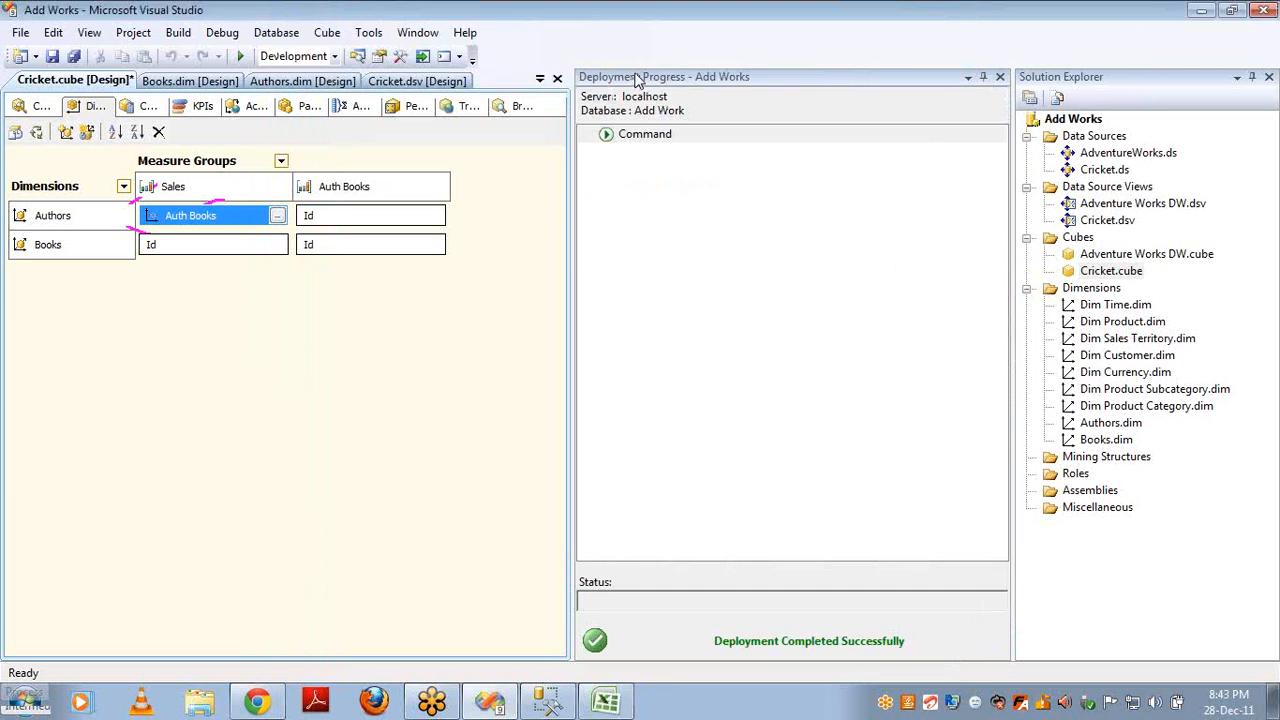
- Open the Cricket cube for browsing, close the deployment progress report, and reconnect to the reprocessed cube
click(520, 106)
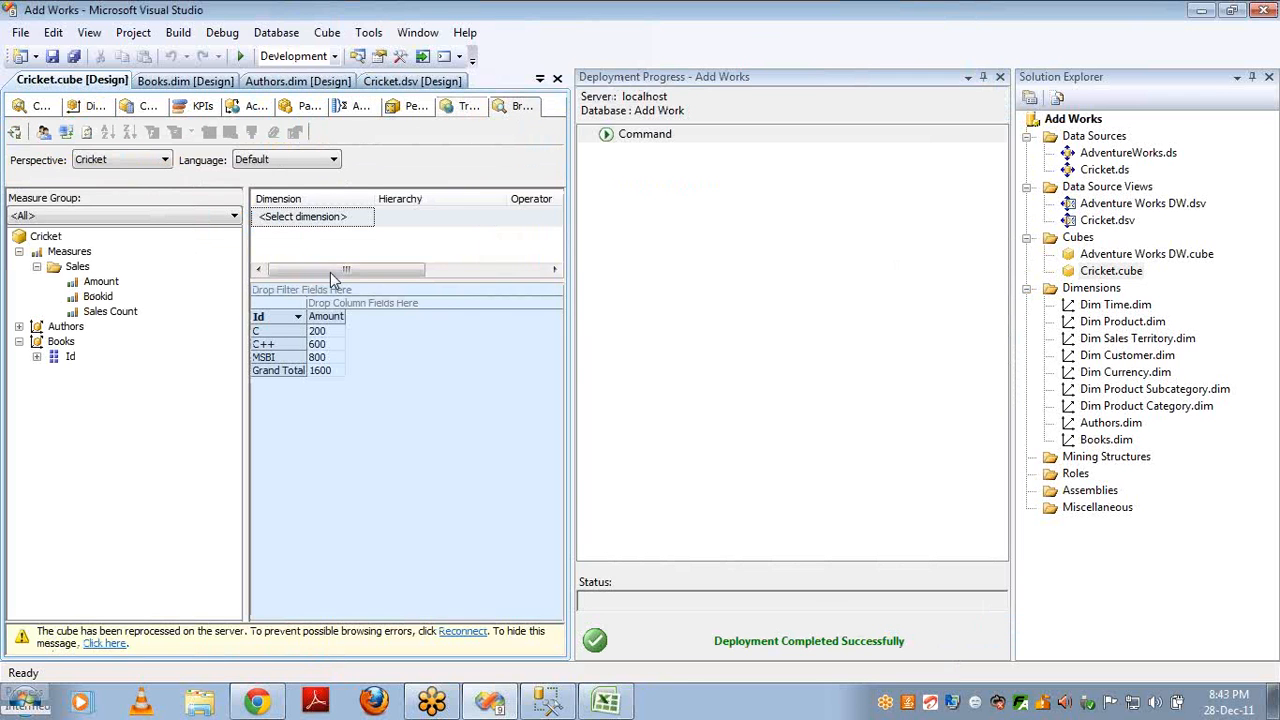
click(999, 77)
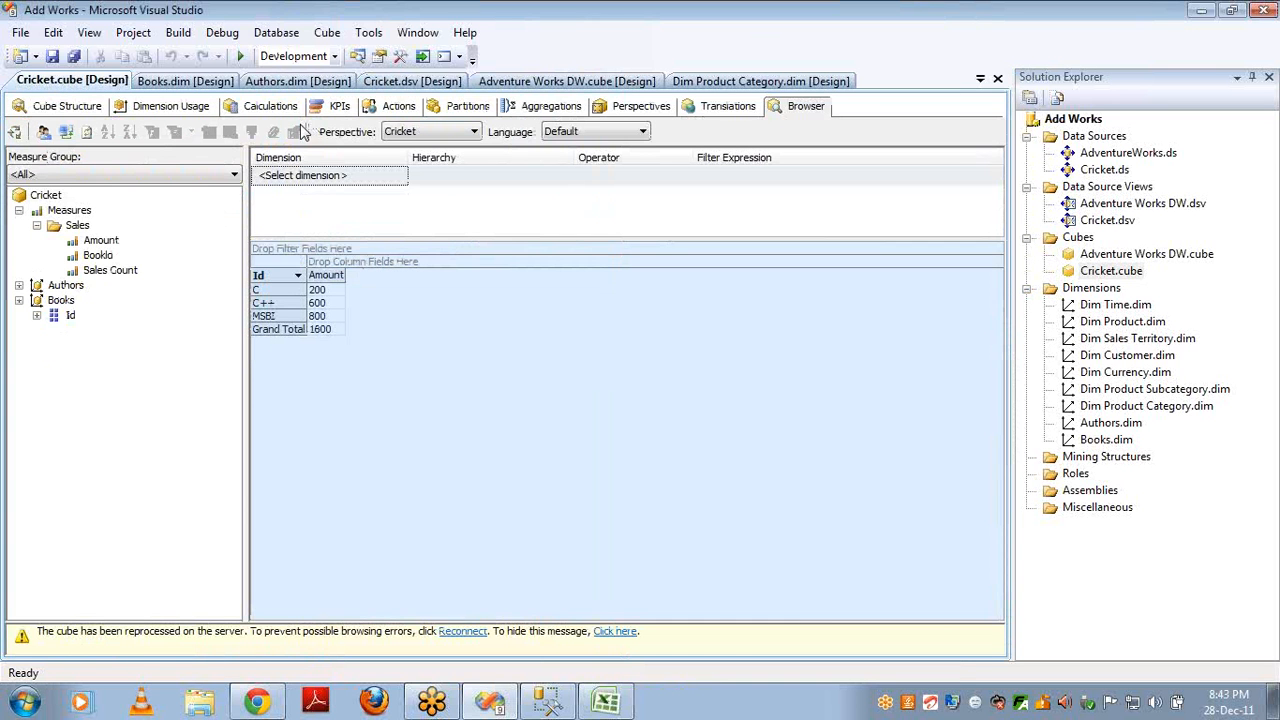
click(66, 132)
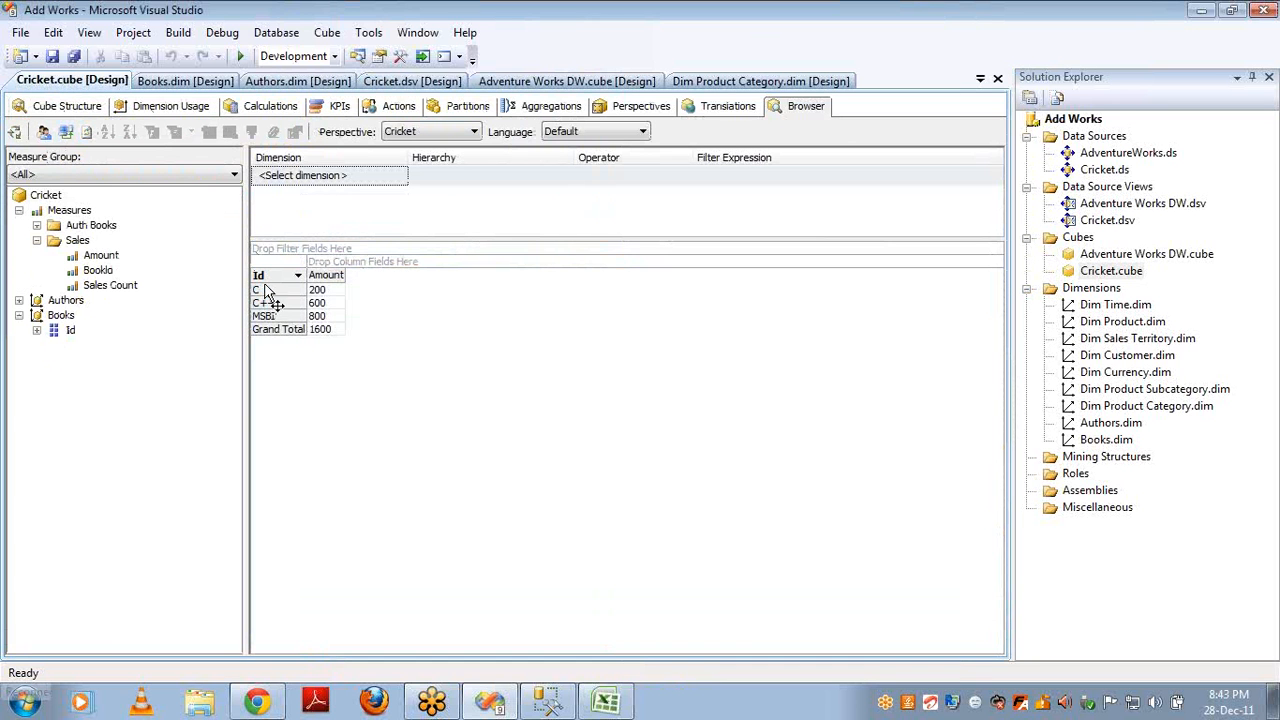
- Replace the Books Id row field with the Authors Id attribute to break down sales Amount by author
drag(265, 290, 170, 328)
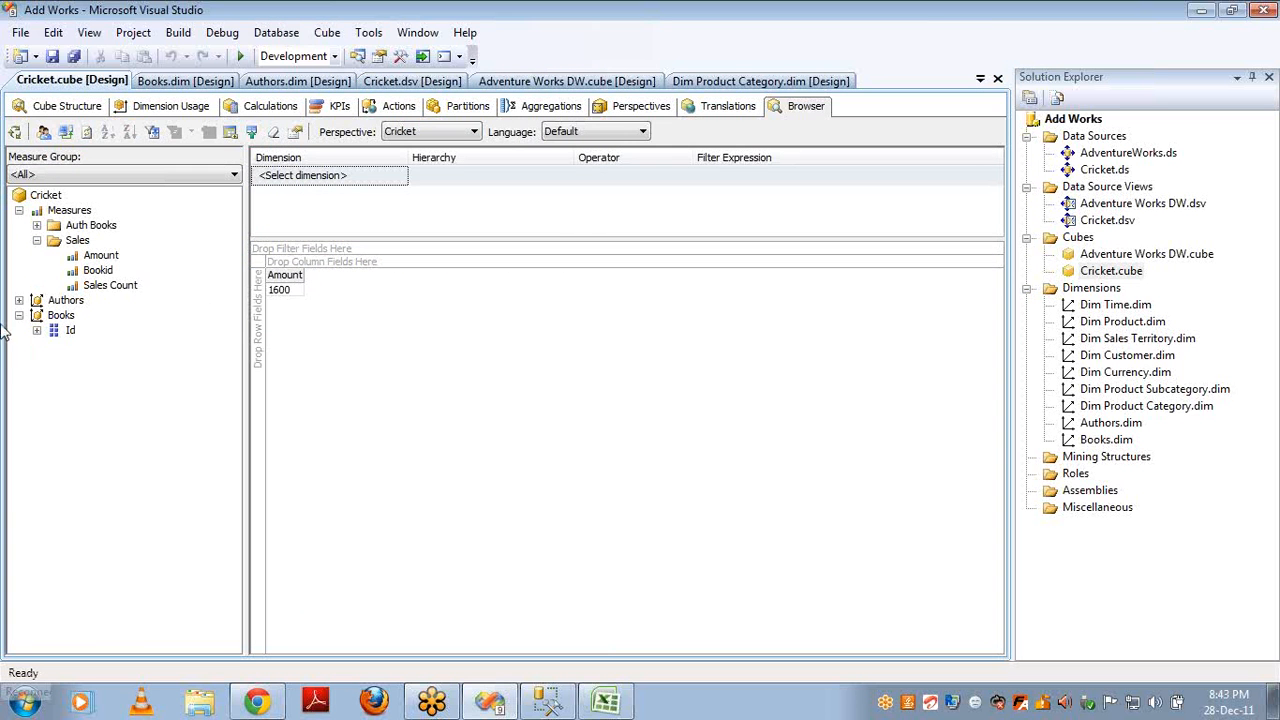
click(18, 300)
click(70, 315)
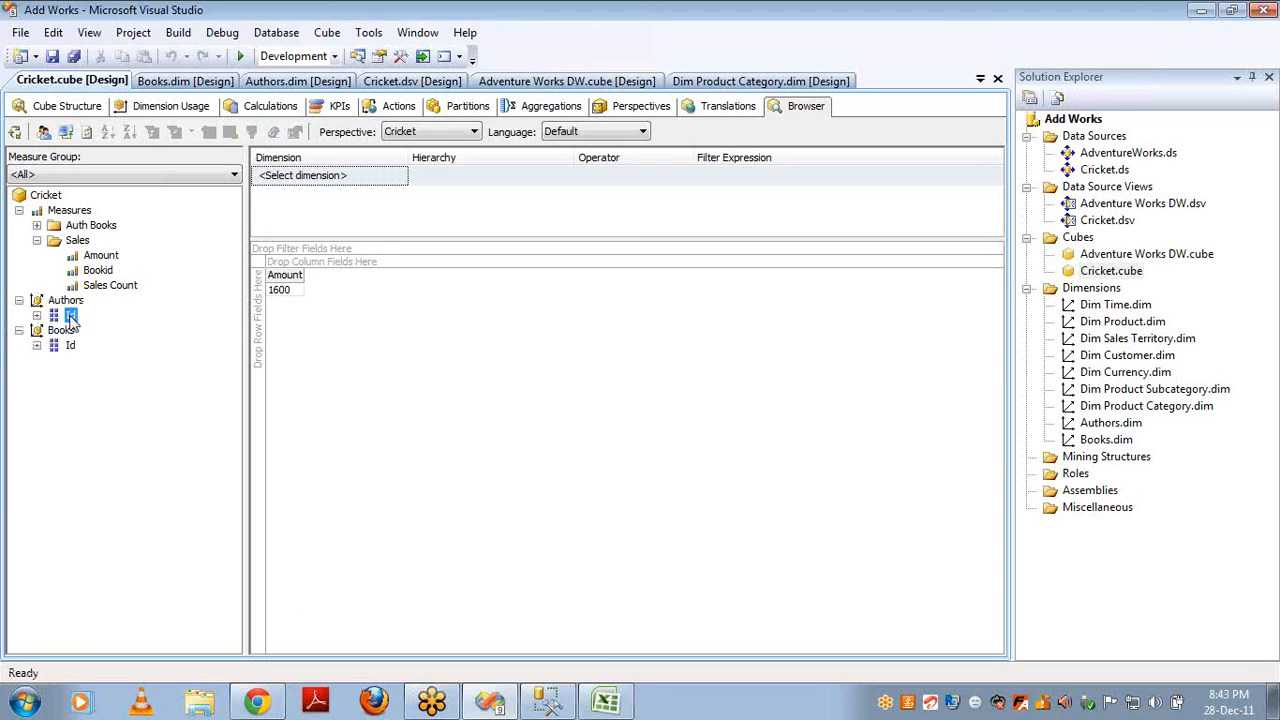
drag(72, 318, 257, 336)
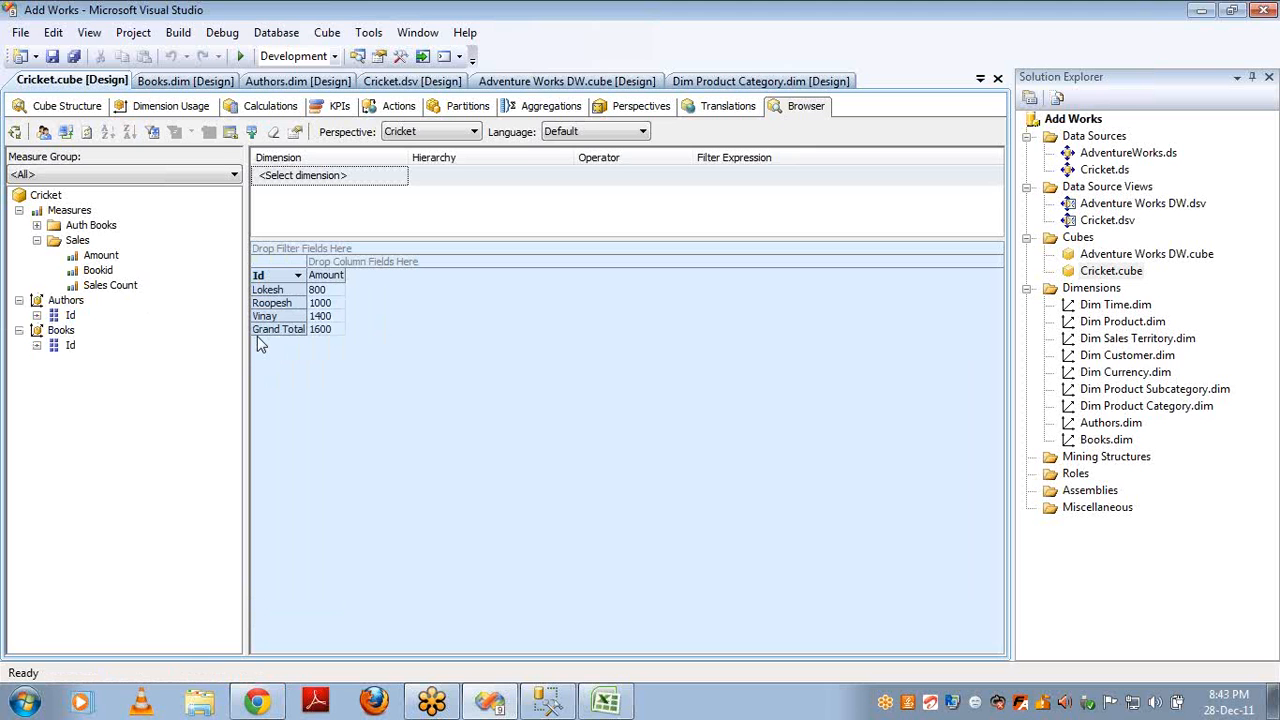
- Switch to SQL Server Management Studio to check the source rows of the books, authors, Auth_Books and sales tables
key(alt+Tab)
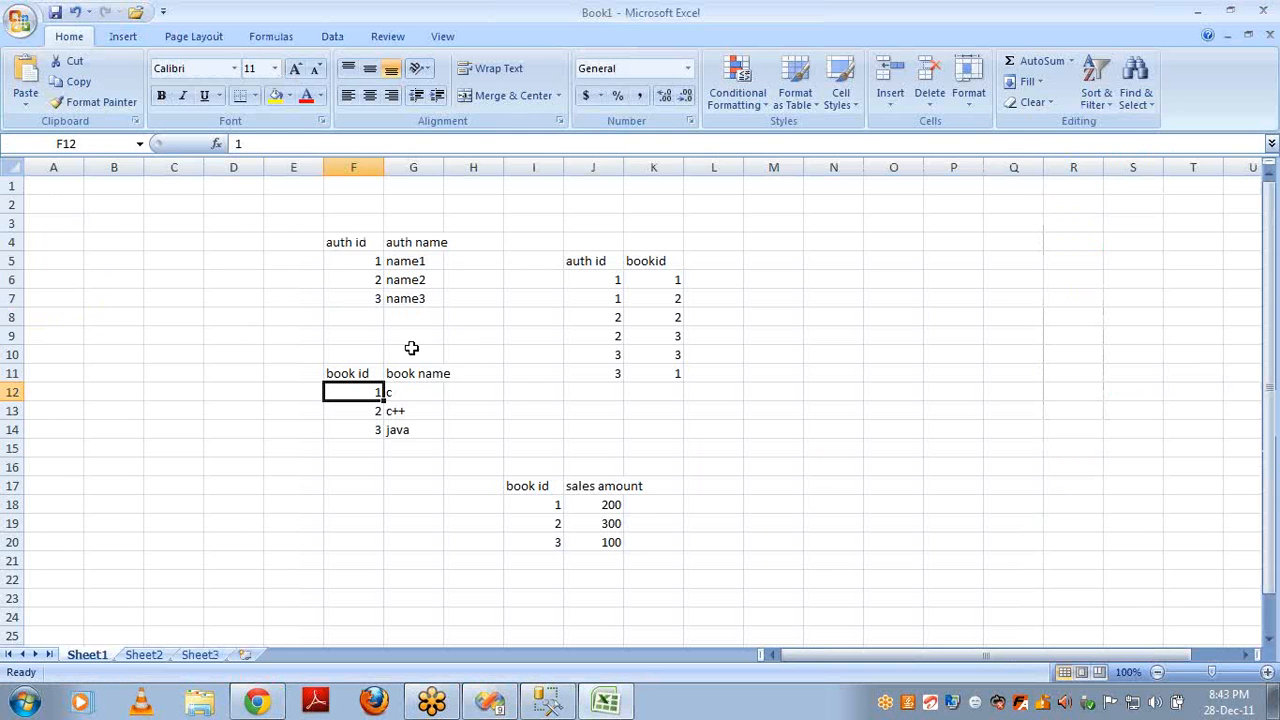
key(alt+Tab)
key(alt+Tab)
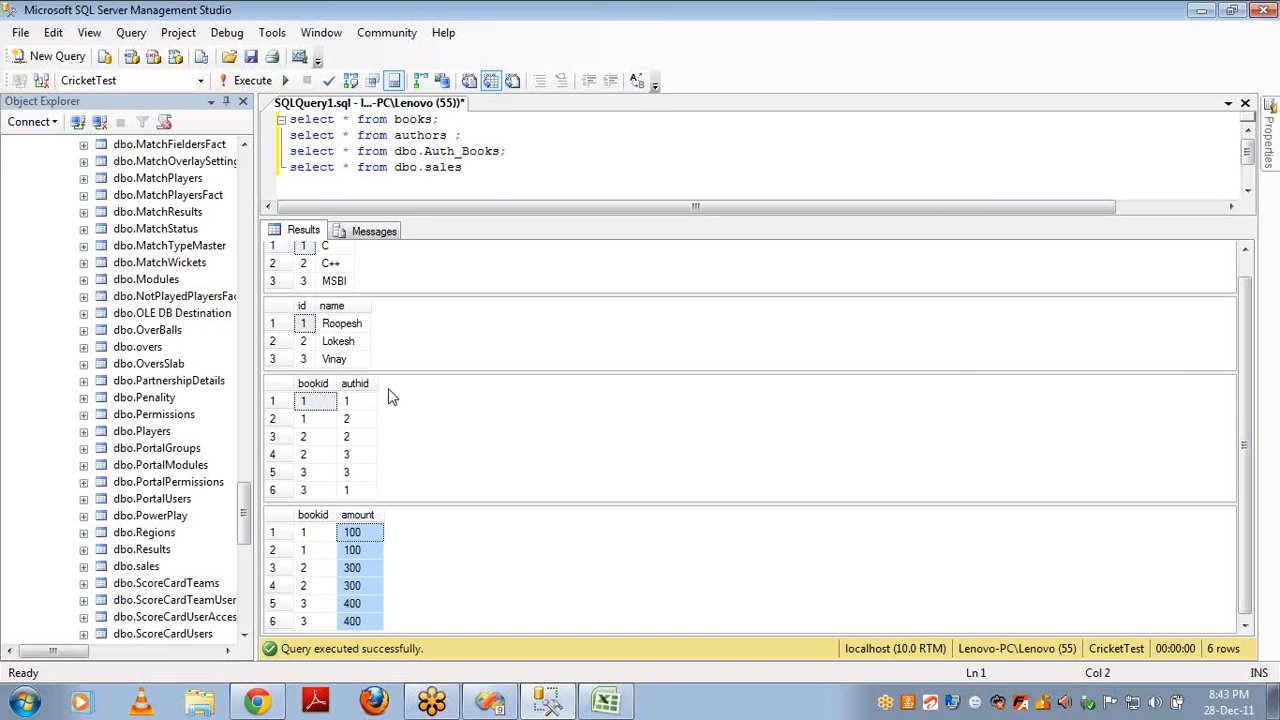
- Trace author ids 2 and 1 through the Auth_Books rows to the sales amounts, and compare them with the cube browser in Visual Studio
click(308, 346)
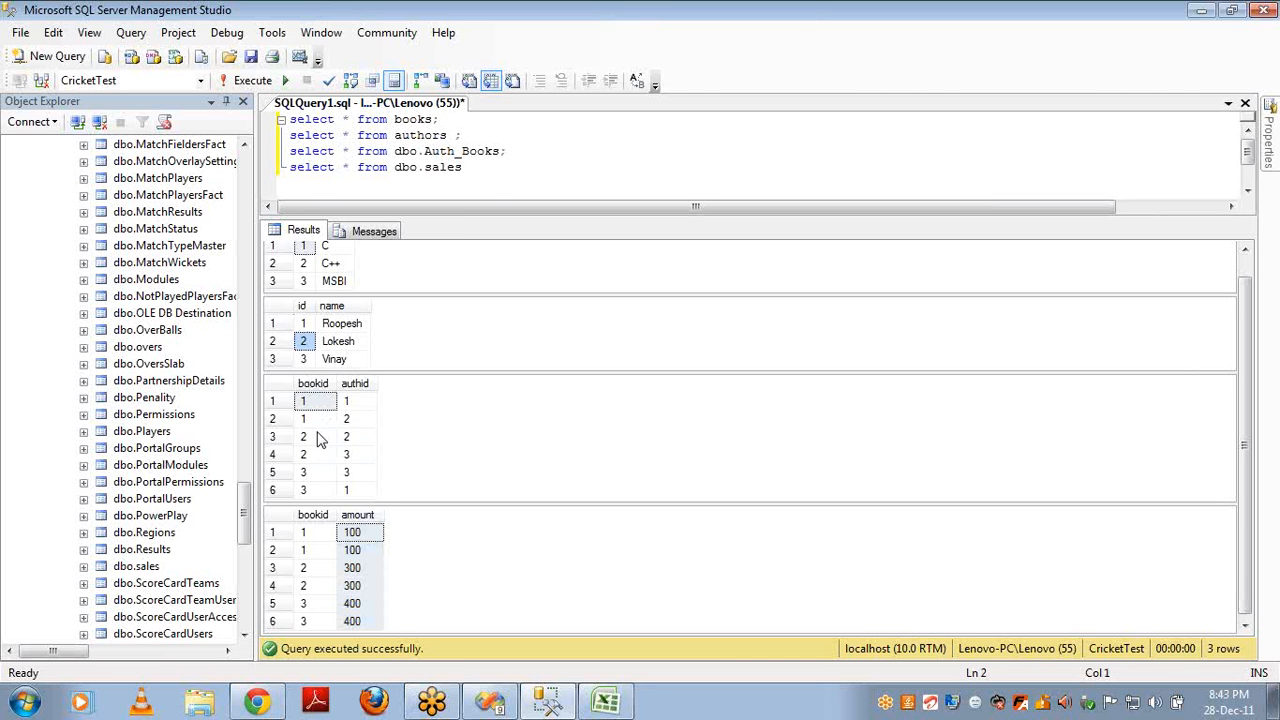
click(357, 421)
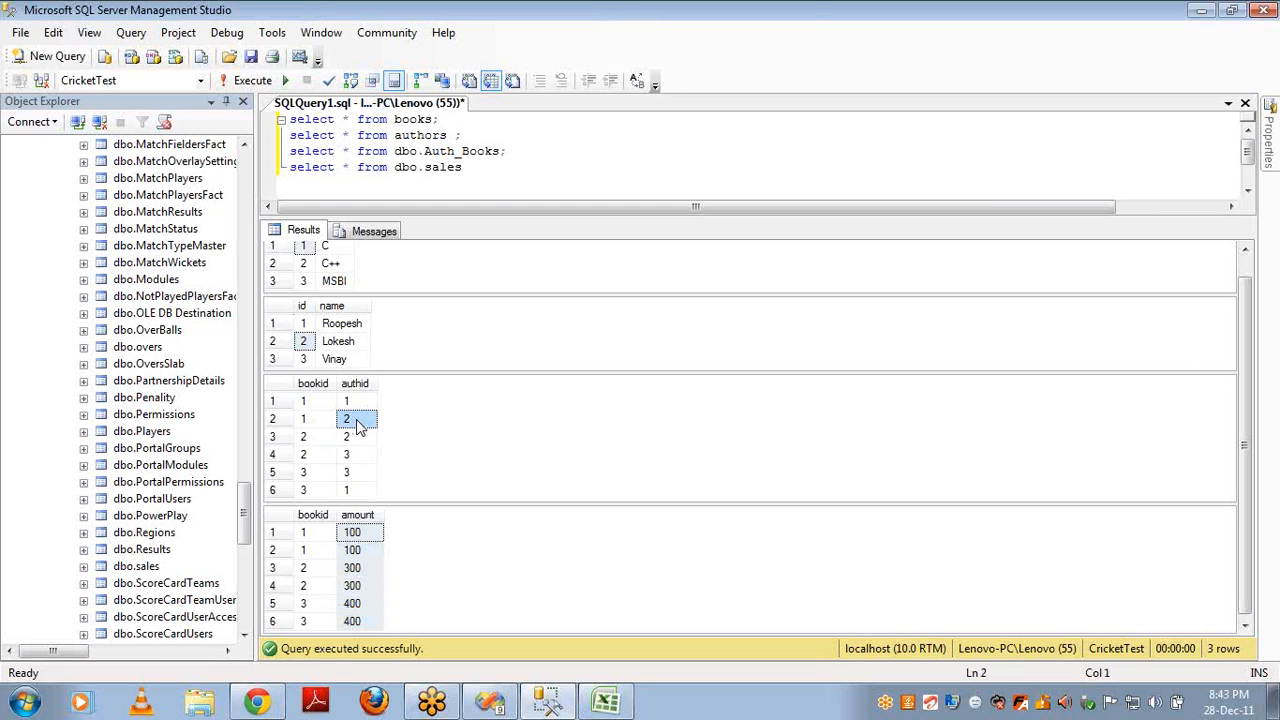
drag(360, 425, 358, 437)
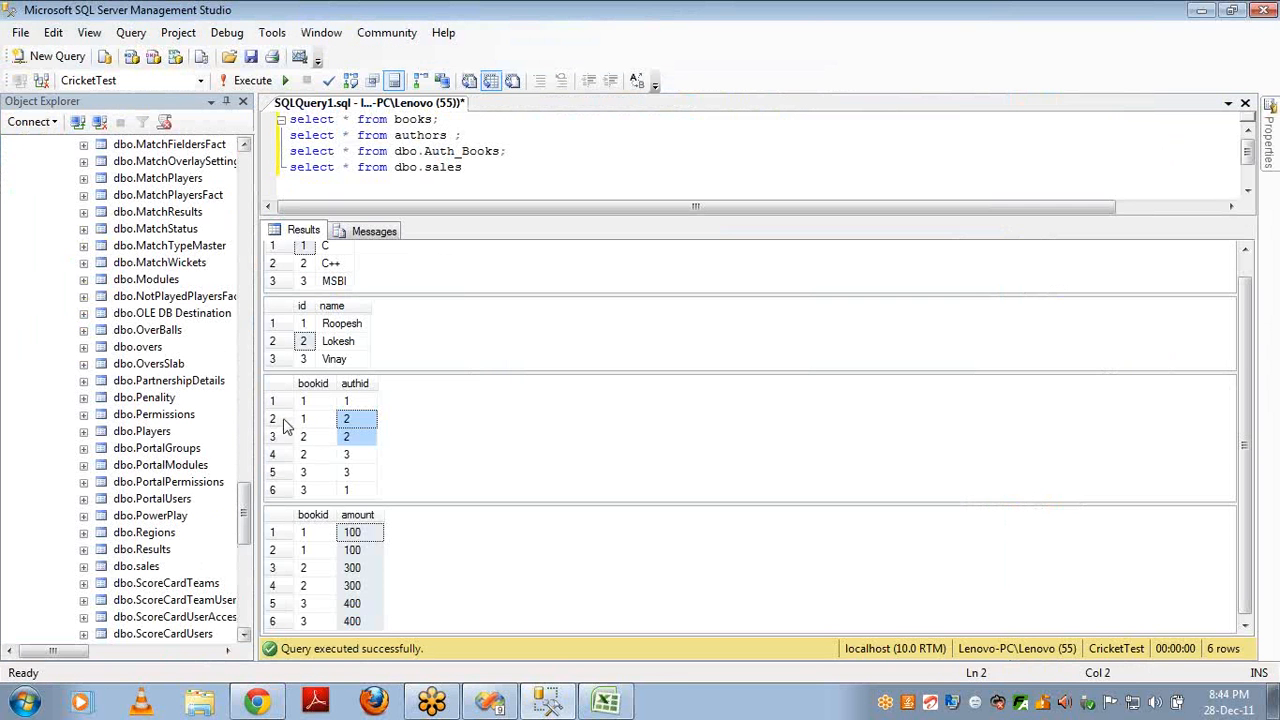
click(341, 324)
click(305, 327)
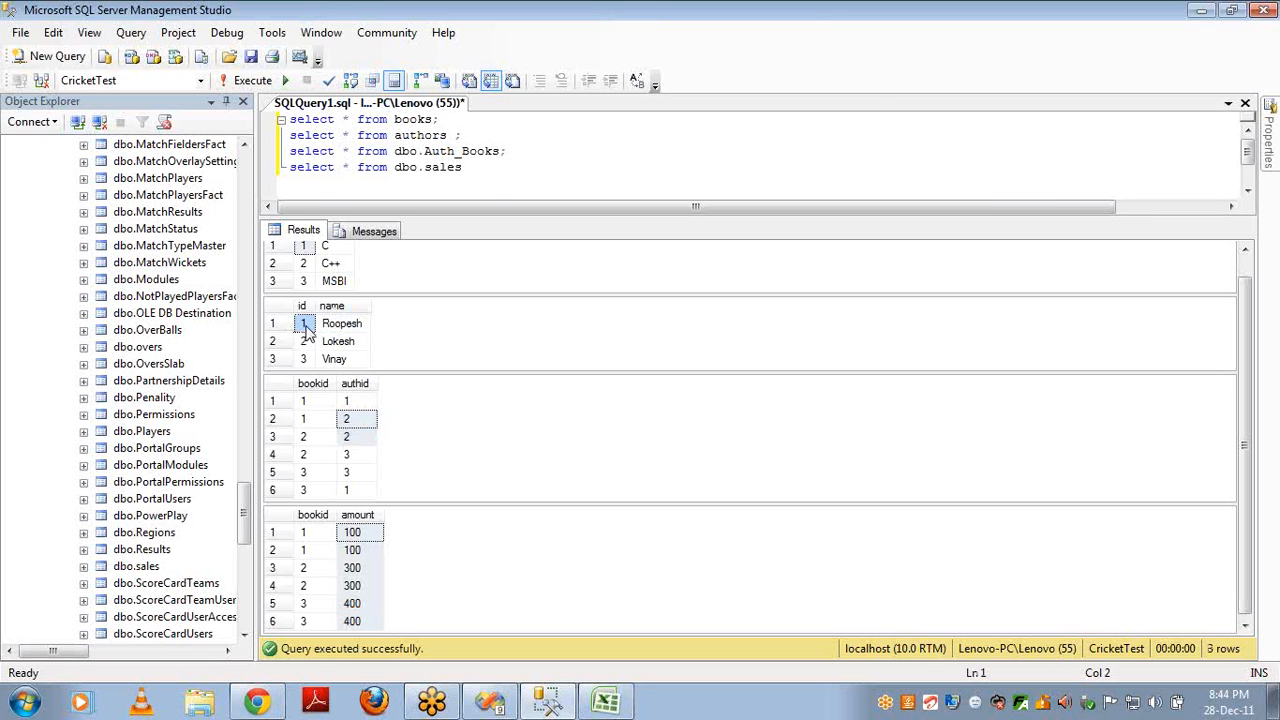
click(370, 402)
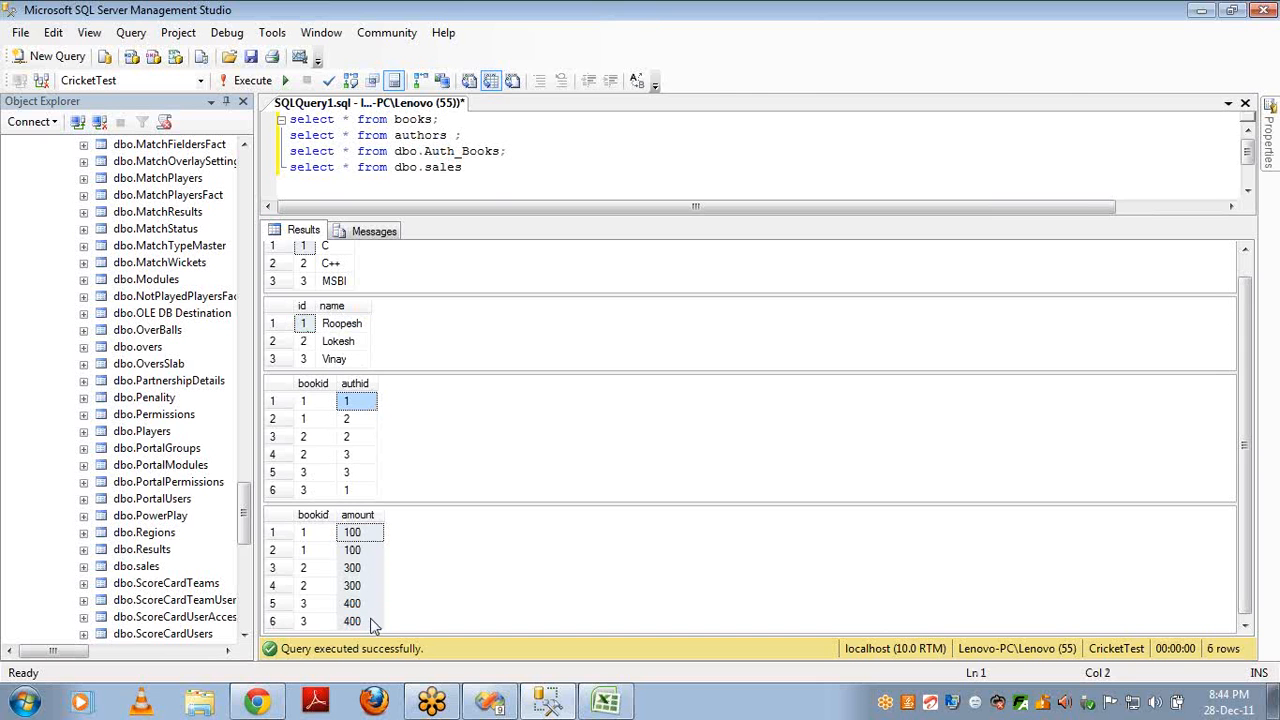
key(alt+Tab)
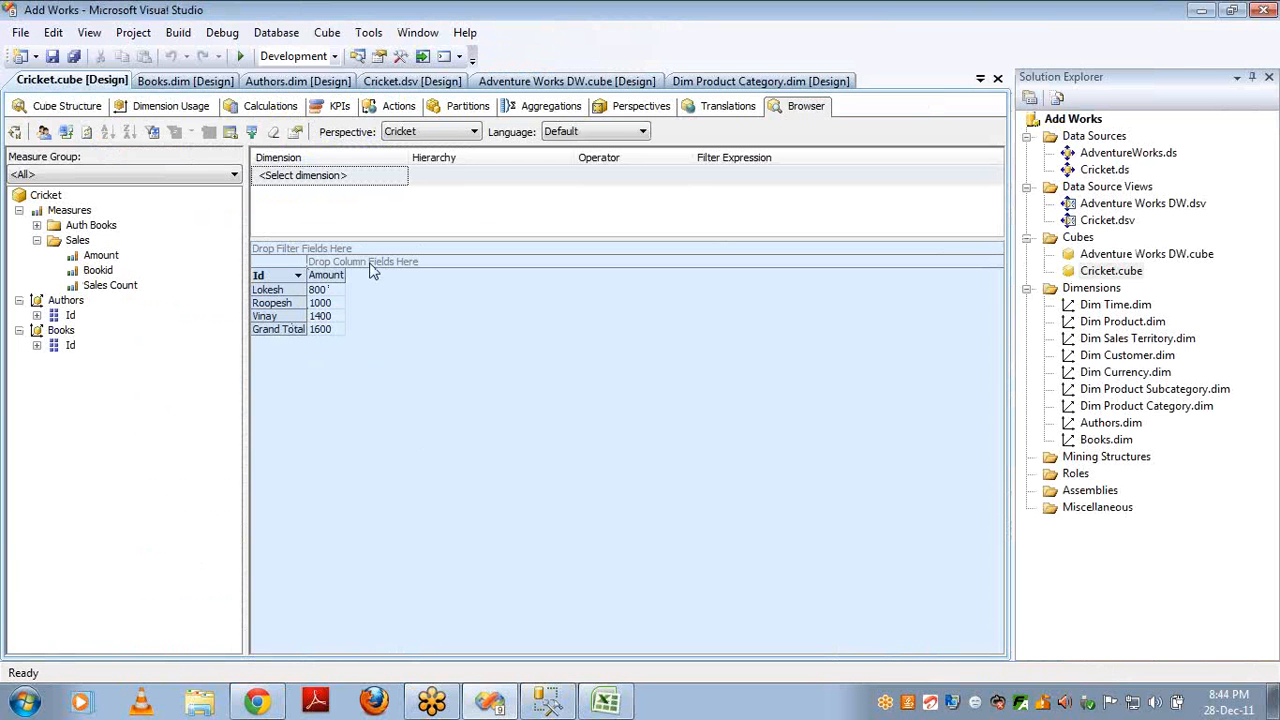
- Return to SQL Server Management Studio, match author id 3's books 3 and 2 to their sales amounts, and check against the cube's Amount in Visual Studio
key(alt+Tab)
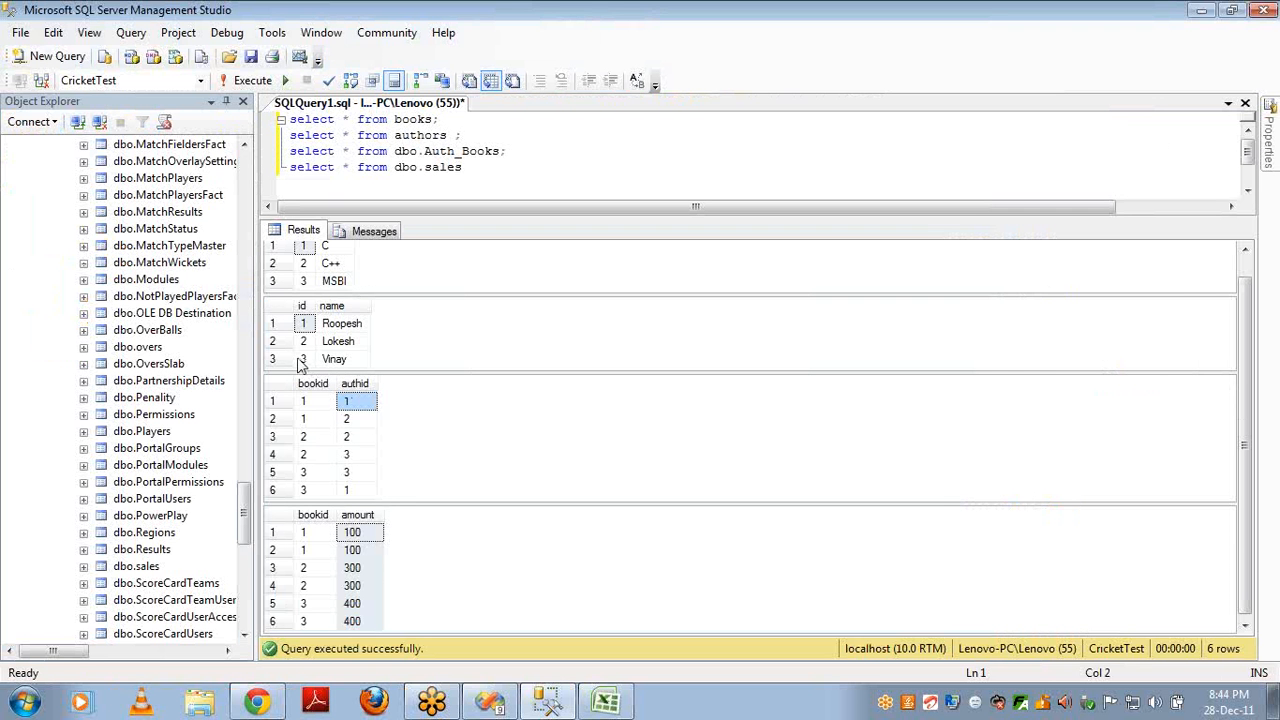
click(316, 472)
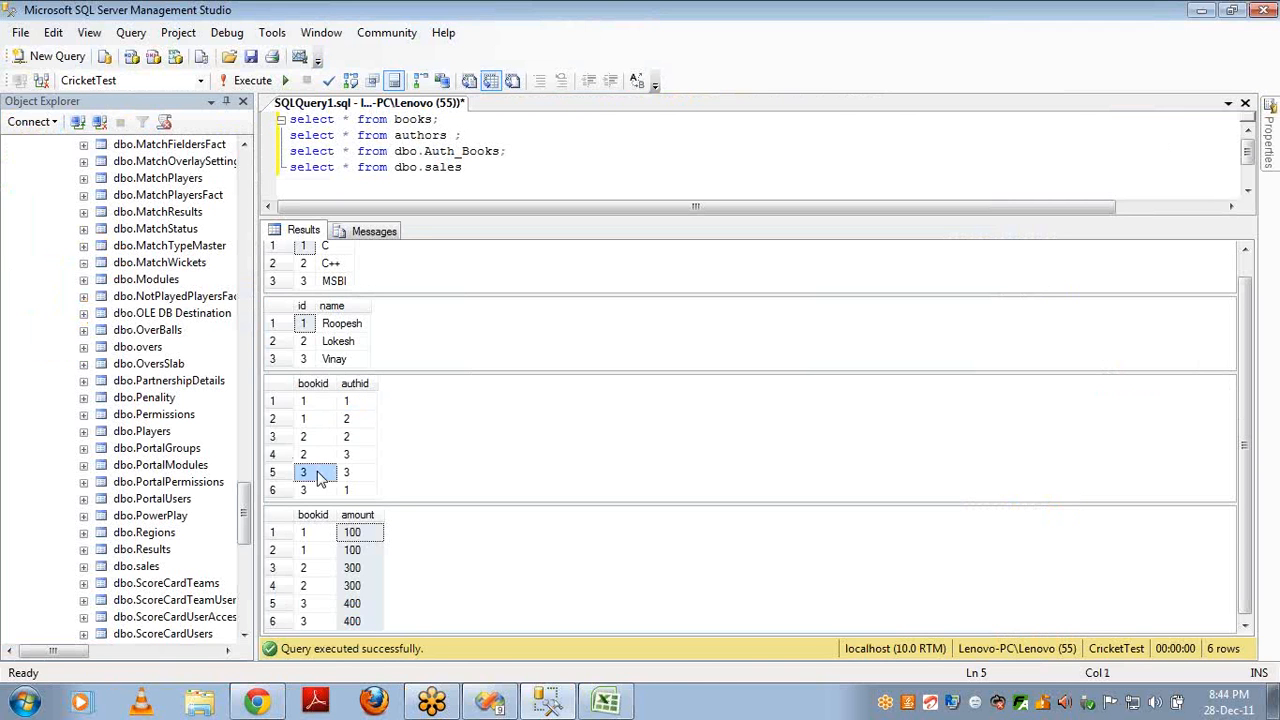
click(312, 460)
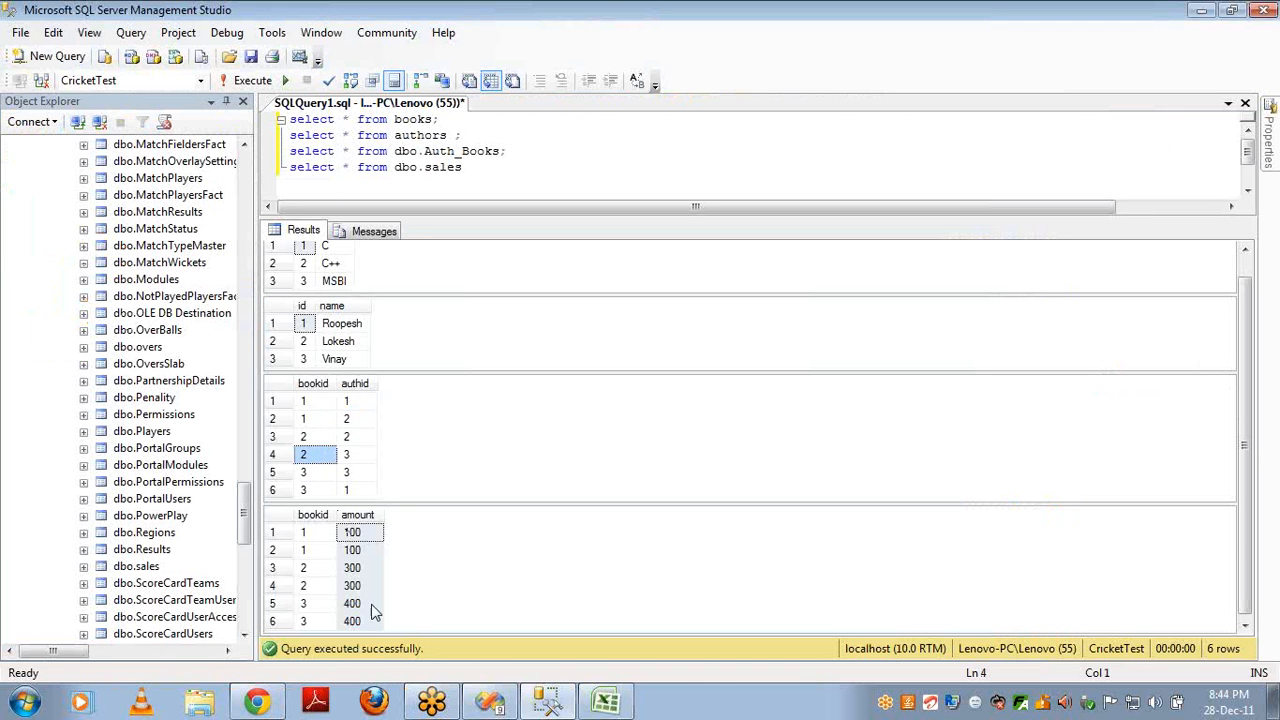
click(356, 621)
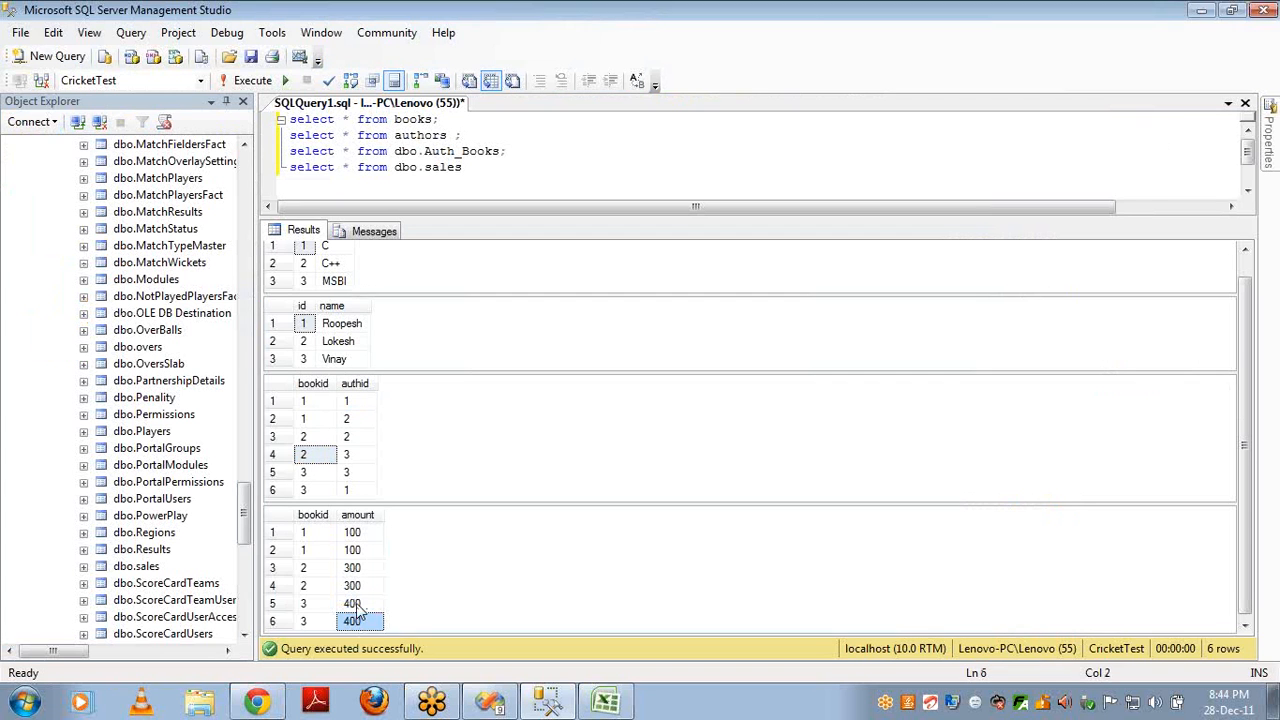
click(356, 605)
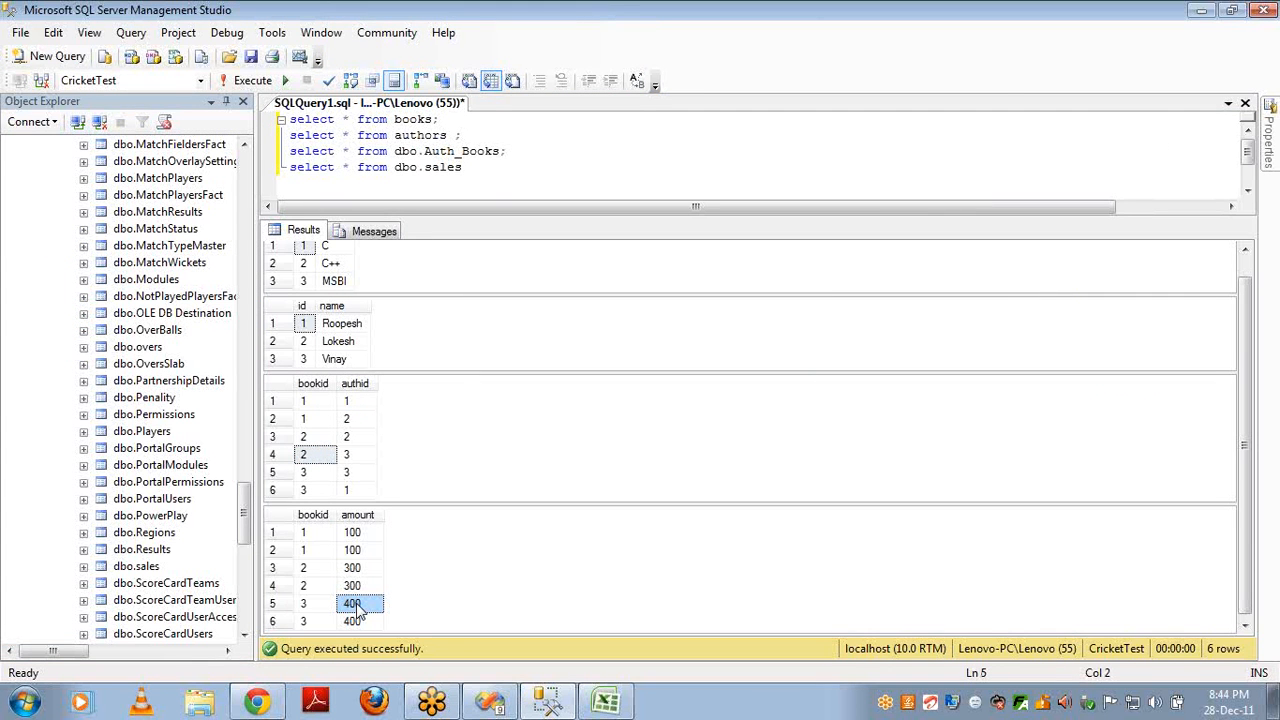
key(alt+Tab)
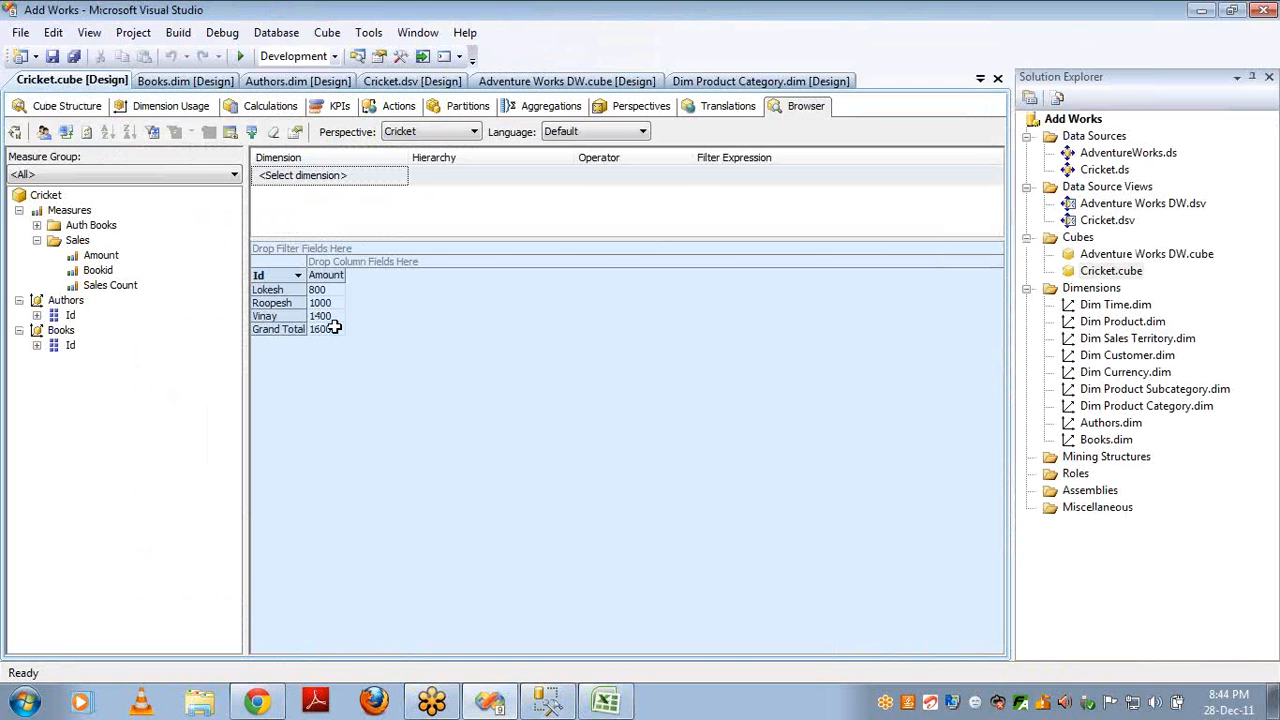
mouse_move(335, 328)
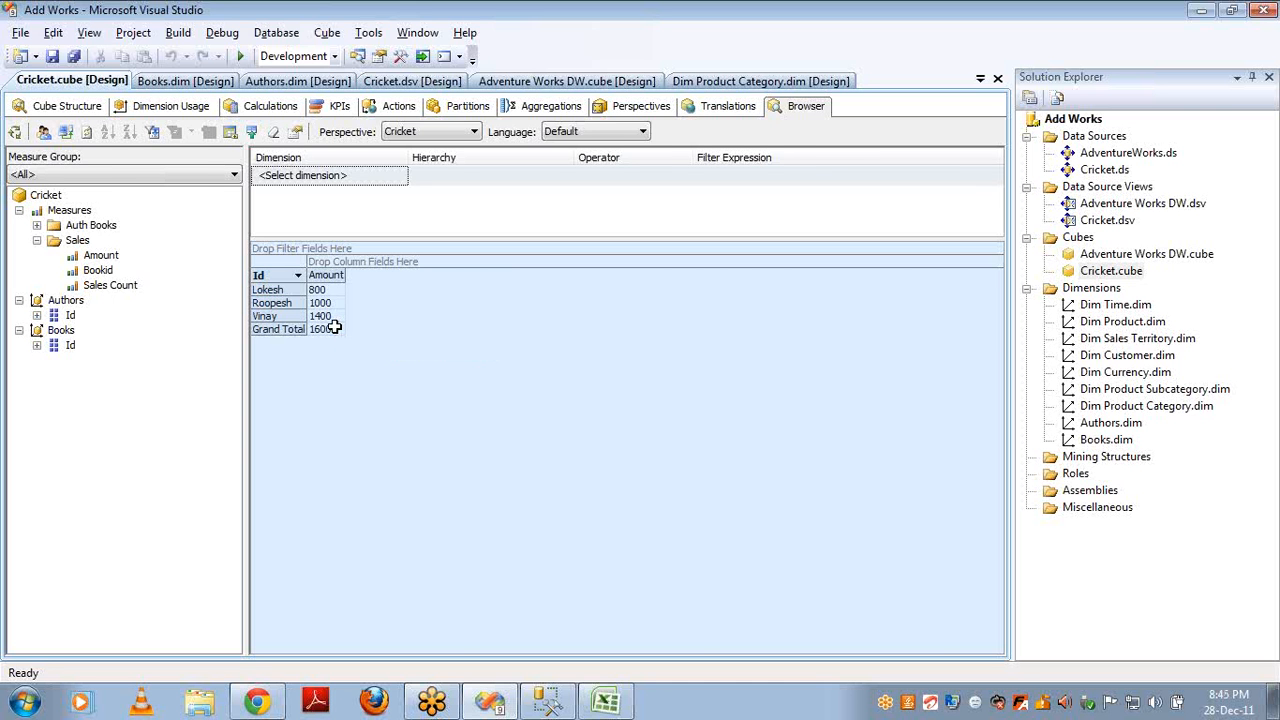
- Switch to the Book1 workbook in Excel and draw pen lines linking auth id, the bridge table's bookid column, the book table and the sales table
key(alt+Tab)
key(alt+Tab)
key(alt+Tab)
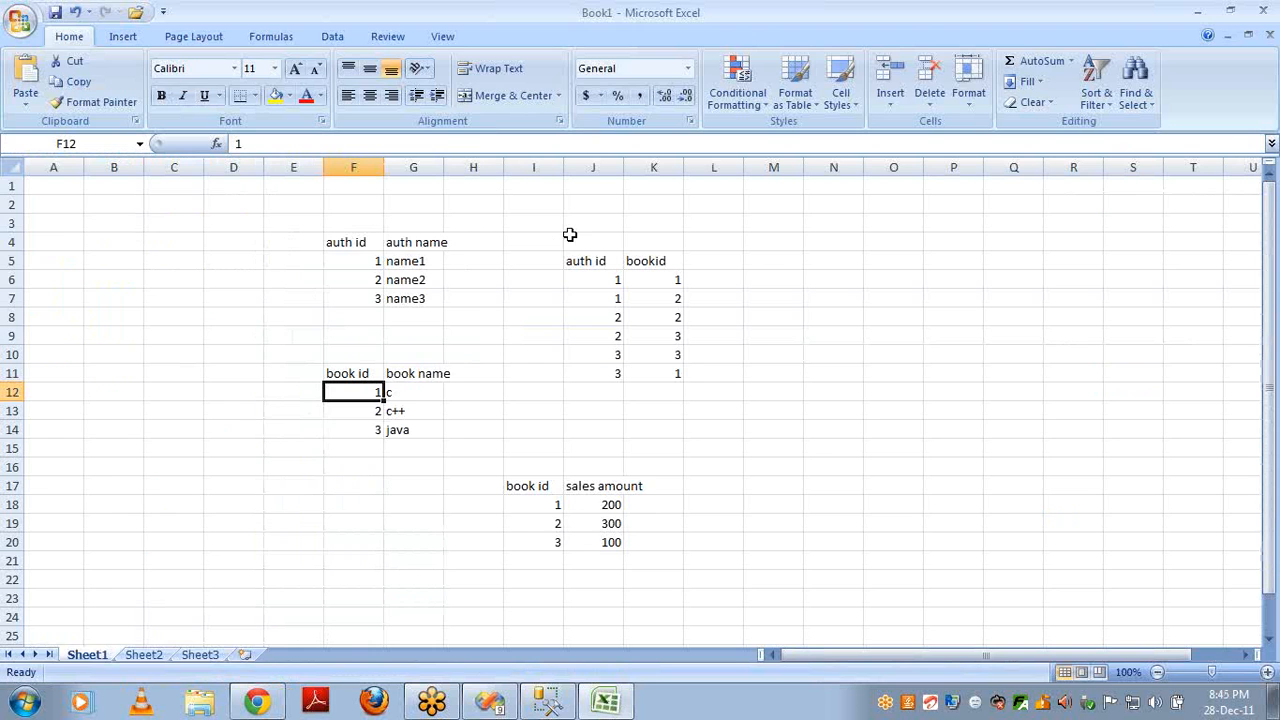
click(1275, 247)
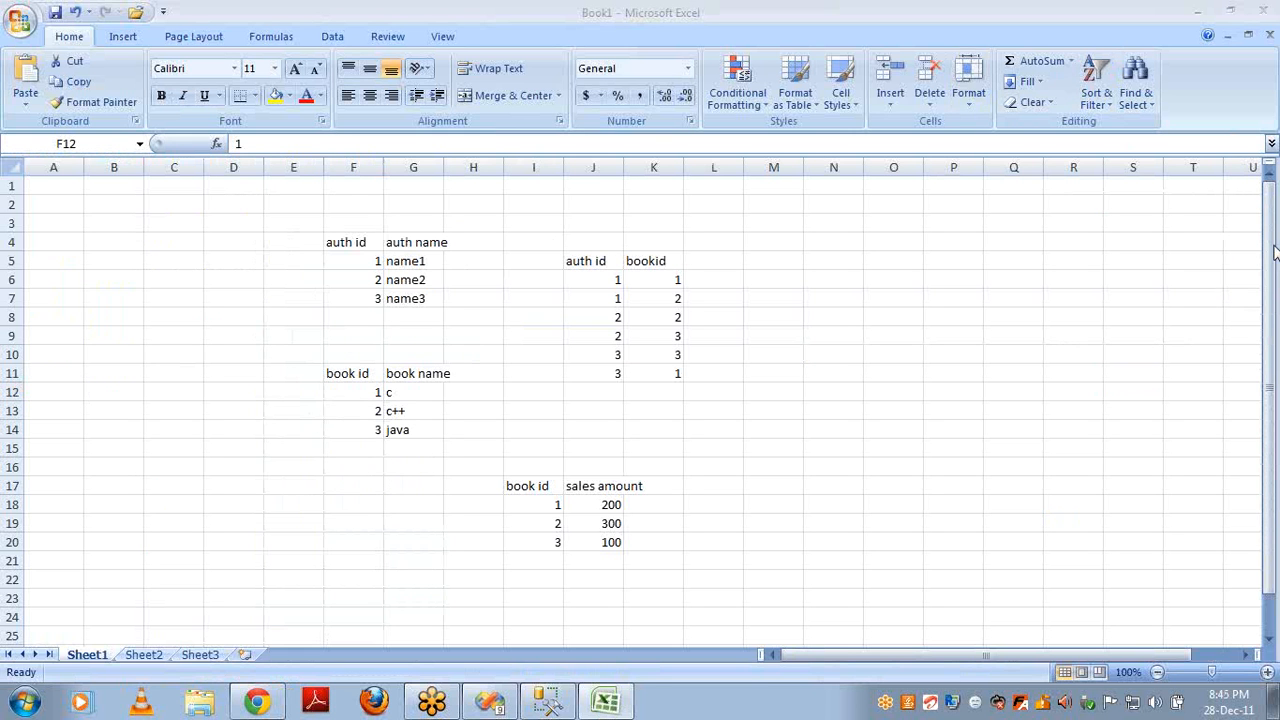
click(1143, 280)
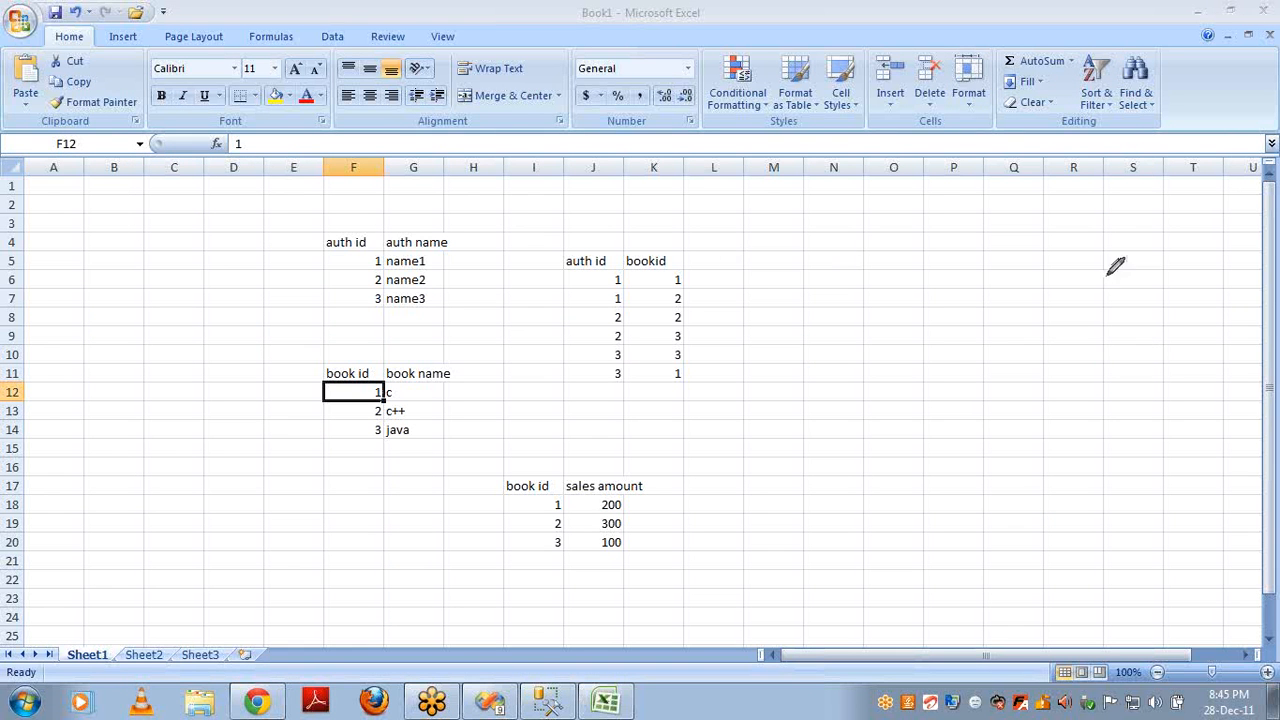
right_click(348, 245)
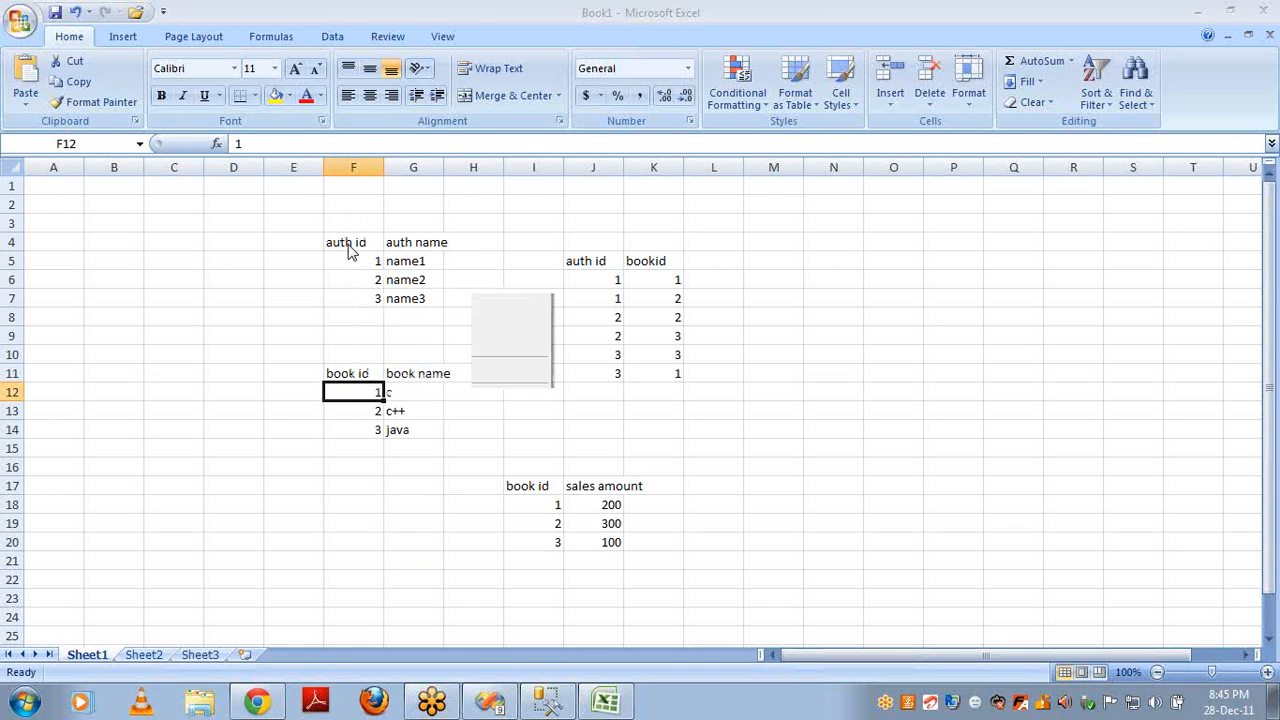
mouse_move(354, 241)
mouse_down()
mouse_move(508, 171)
mouse_move(376, 233)
mouse_up()
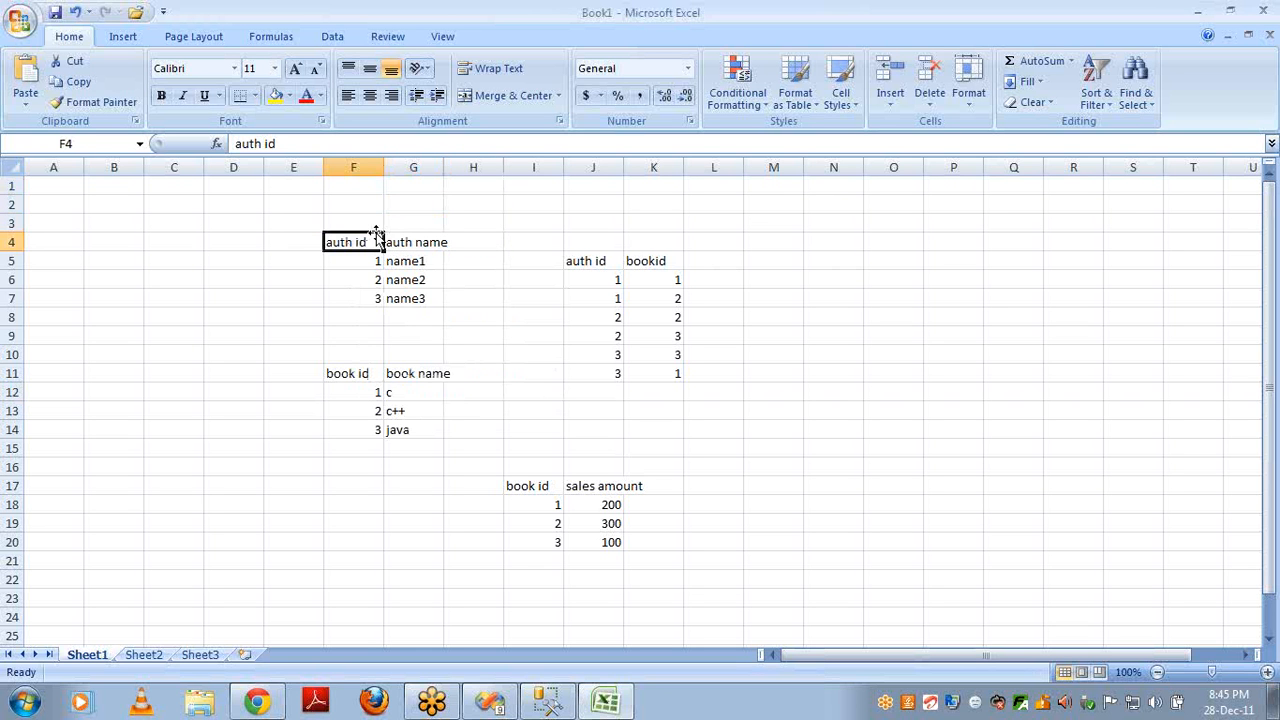
click(1260, 249)
click(1189, 287)
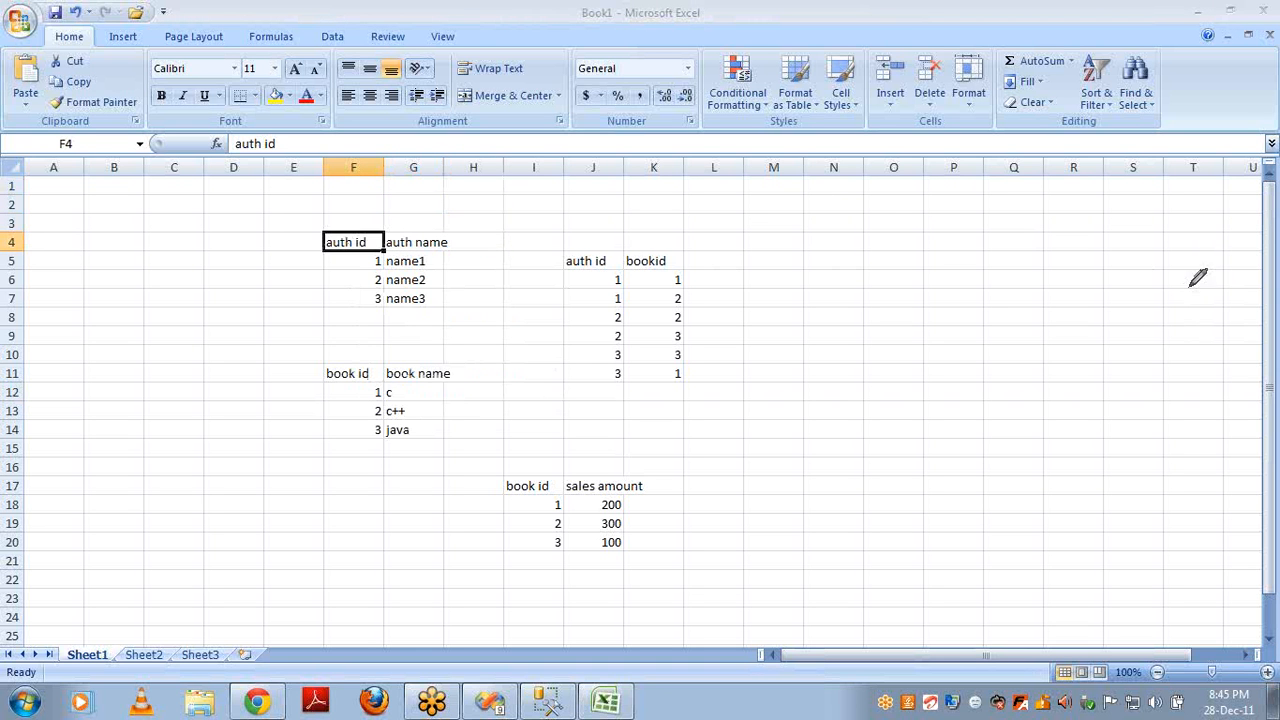
mouse_move(382, 245)
mouse_down()
mouse_move(523, 182)
mouse_move(586, 257)
mouse_up()
mouse_move(664, 233)
mouse_down()
mouse_move(682, 388)
mouse_move(671, 205)
mouse_move(641, 217)
mouse_up()
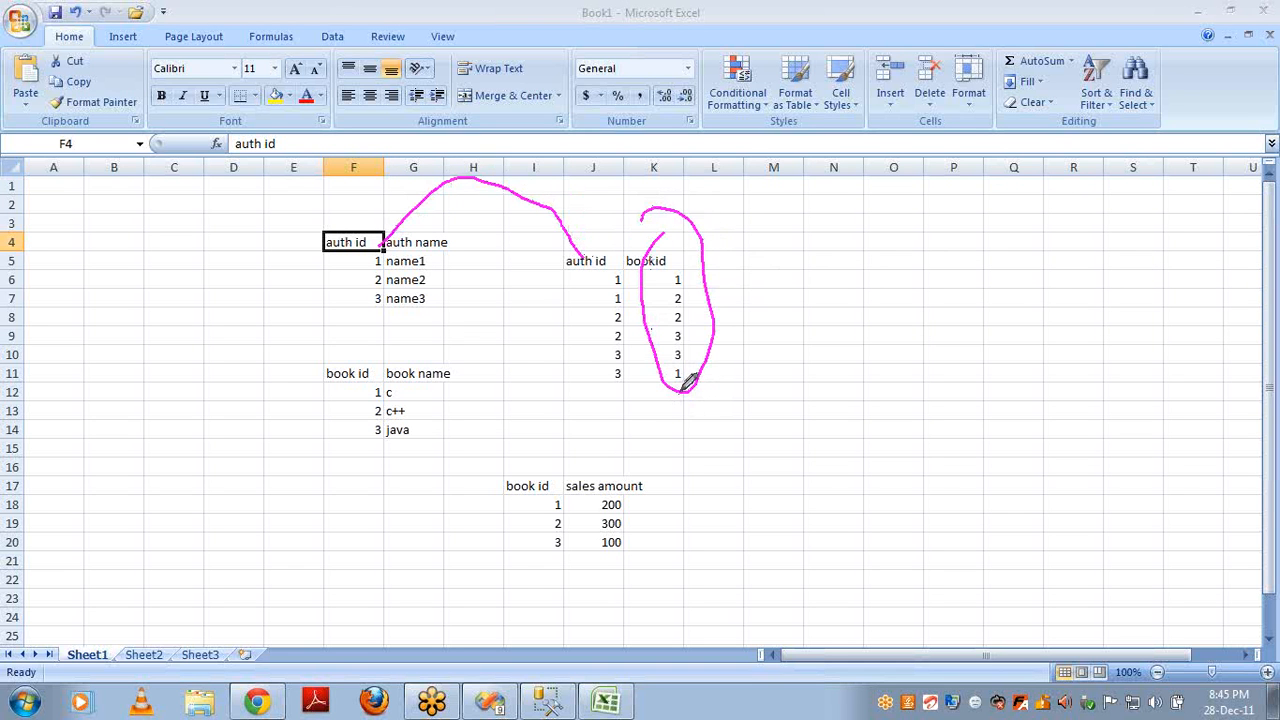
mouse_move(685, 388)
mouse_down()
mouse_move(568, 393)
mouse_move(378, 346)
mouse_move(370, 375)
mouse_up()
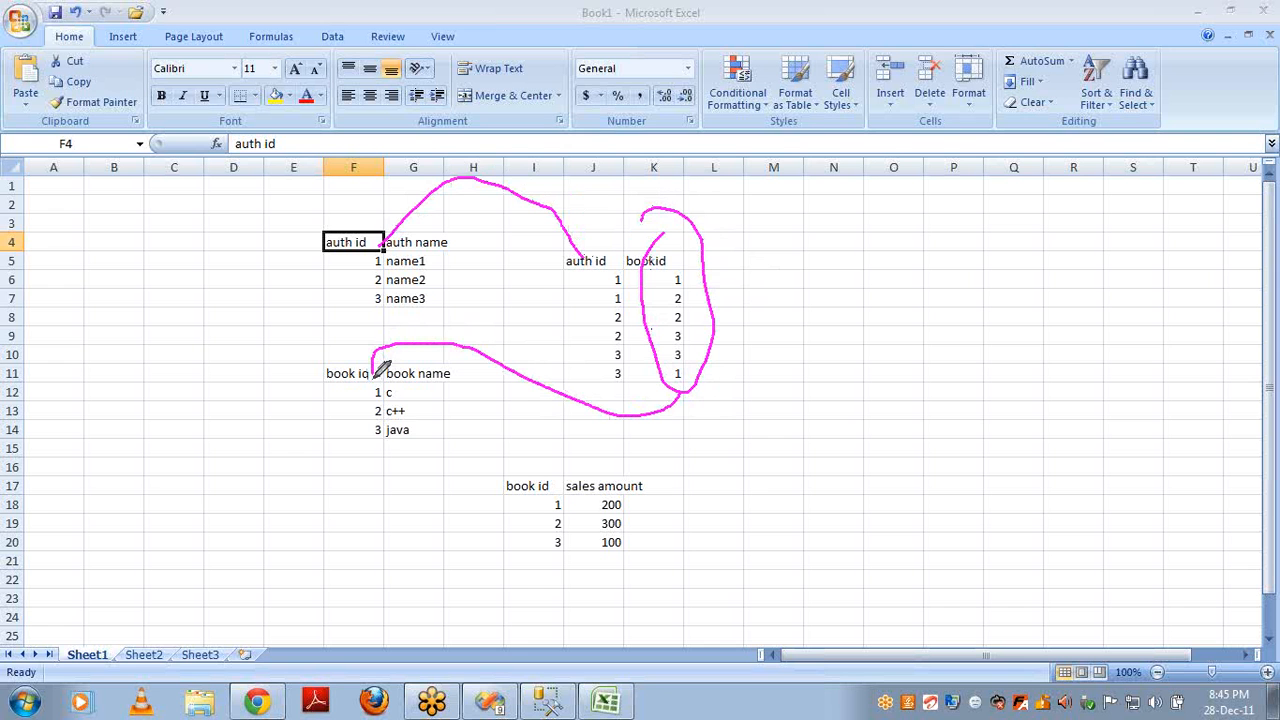
mouse_move(375, 450)
mouse_down()
mouse_move(537, 577)
mouse_move(560, 542)
mouse_move(563, 565)
mouse_up()
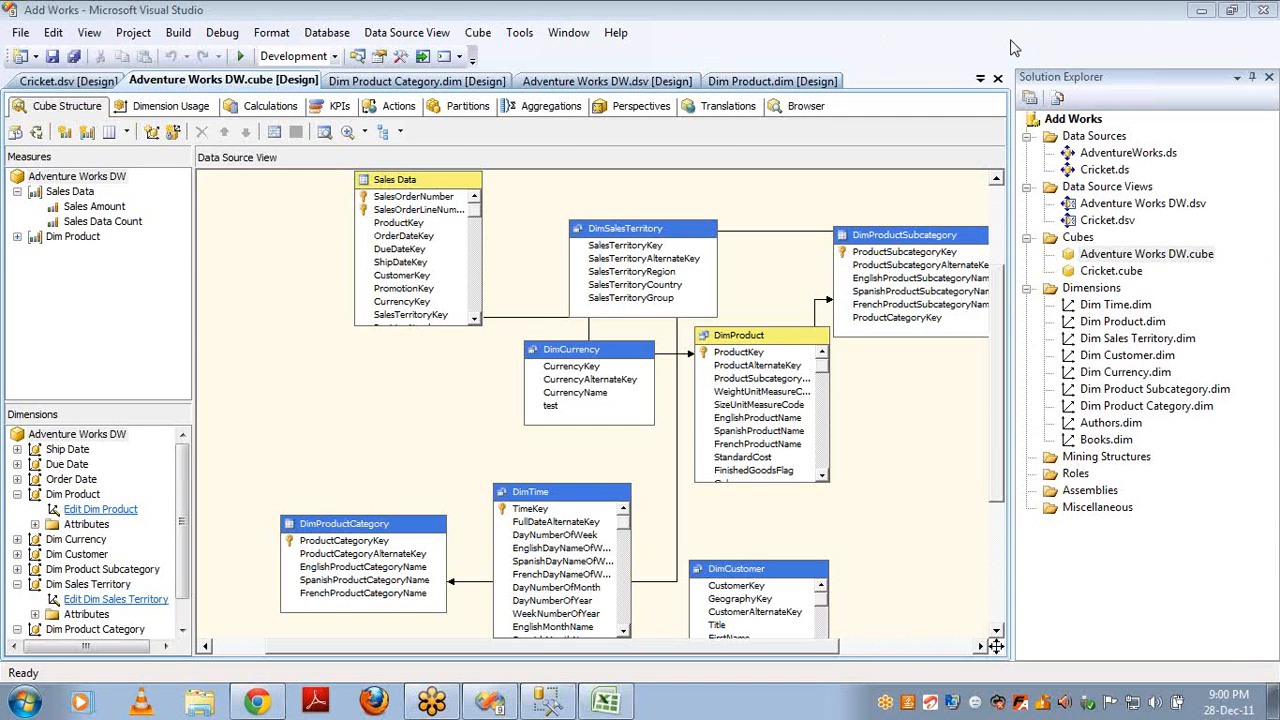
- Look through the calculations, actions, partitions and aggregations of the Adventure Works DW cube
click(266, 108)
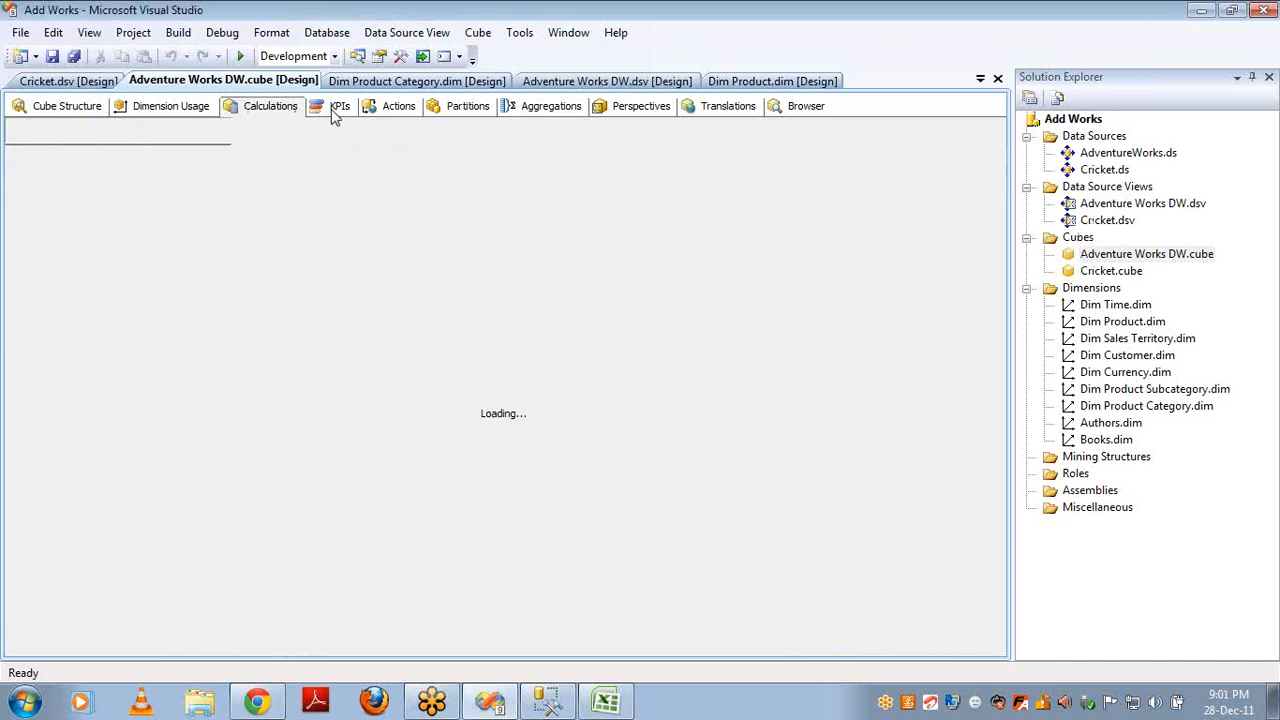
click(385, 115)
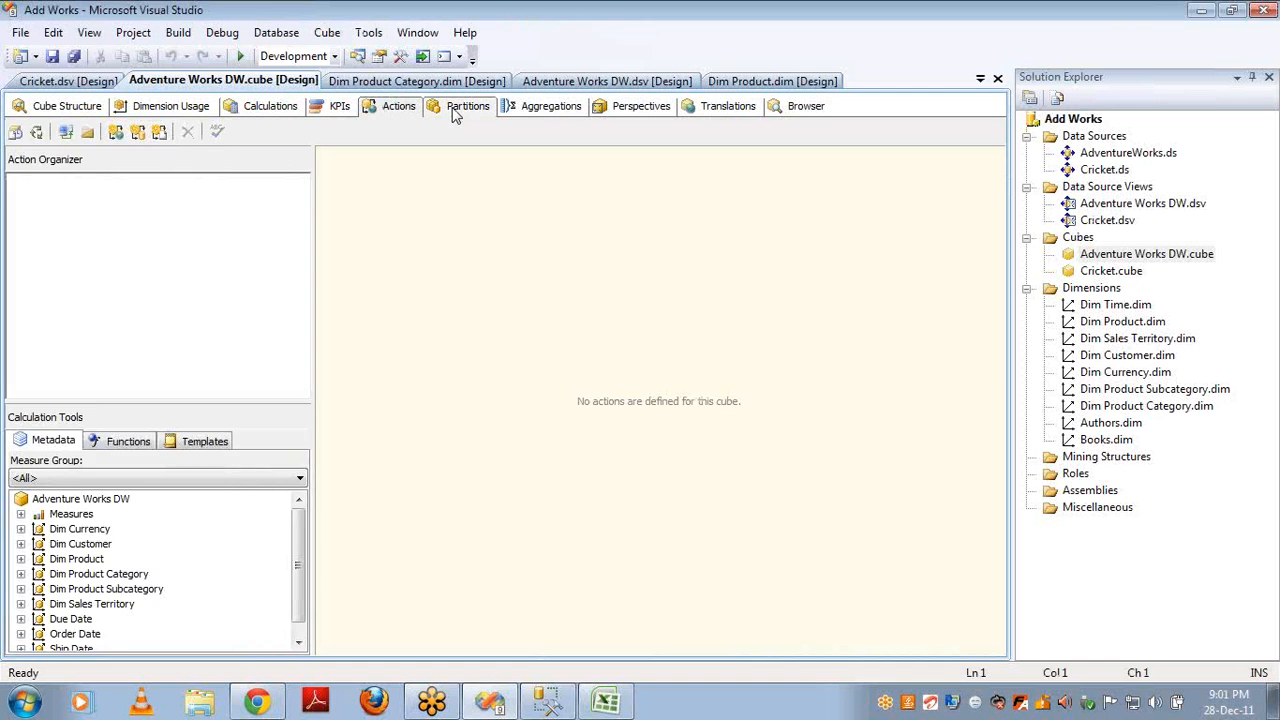
click(453, 112)
click(540, 110)
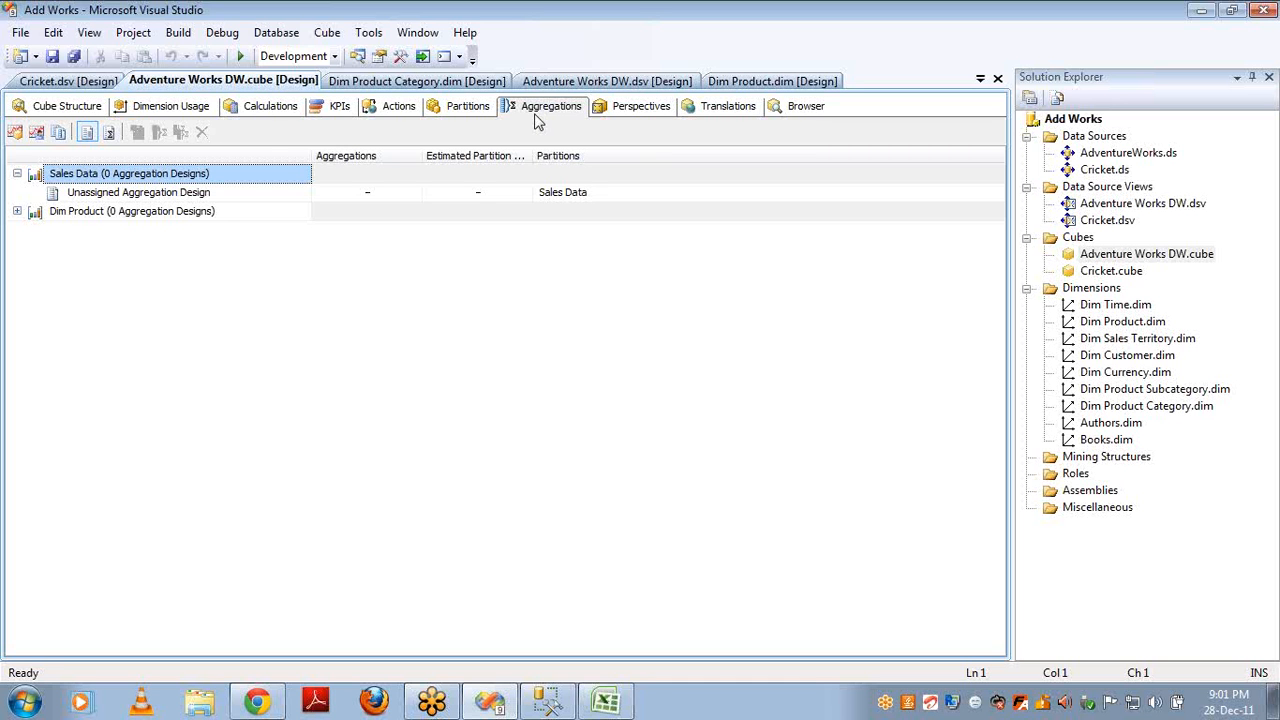
- Compare the Adventure Works DW measure groups with their partitions, and expand the Dim Product partition list
click(462, 112)
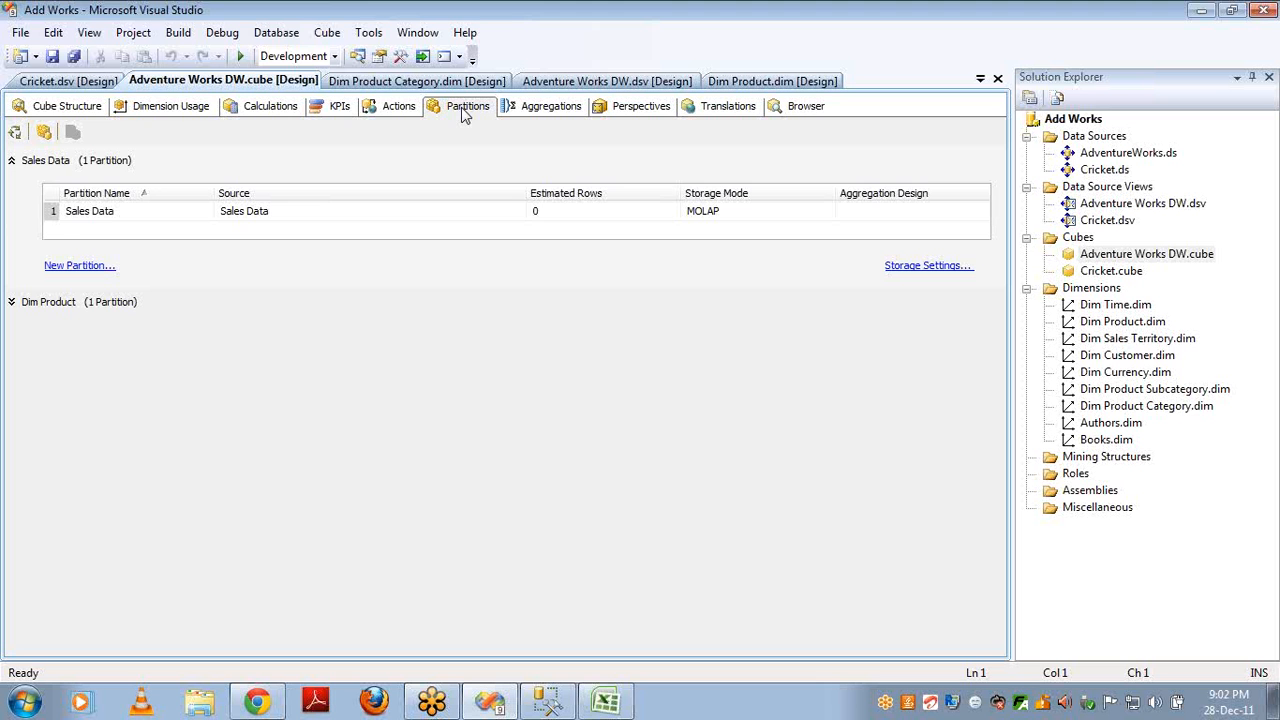
click(78, 112)
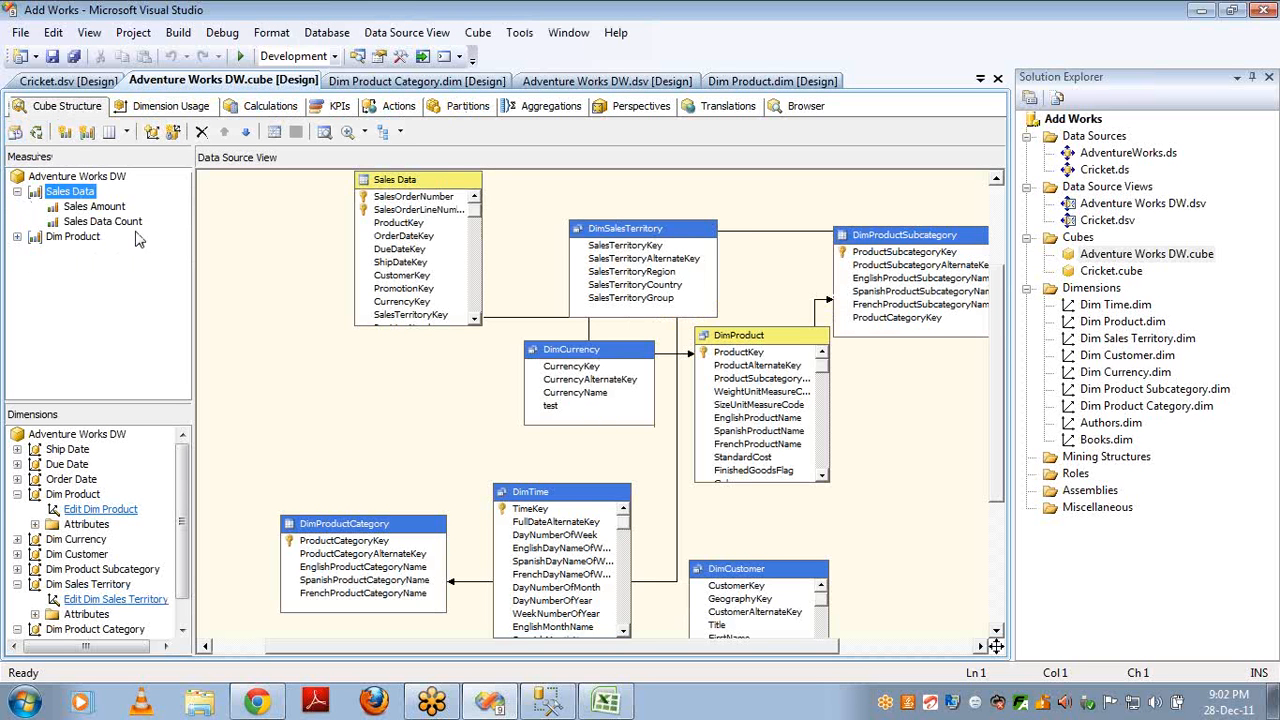
click(467, 106)
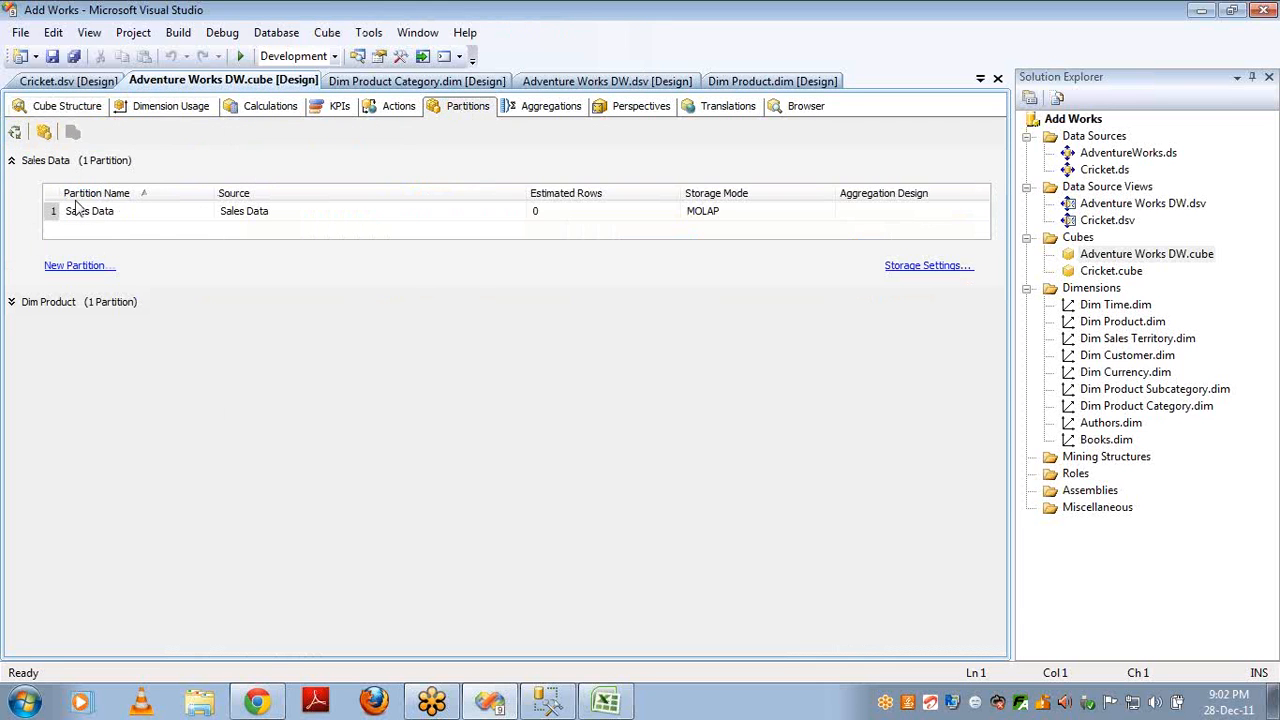
click(14, 303)
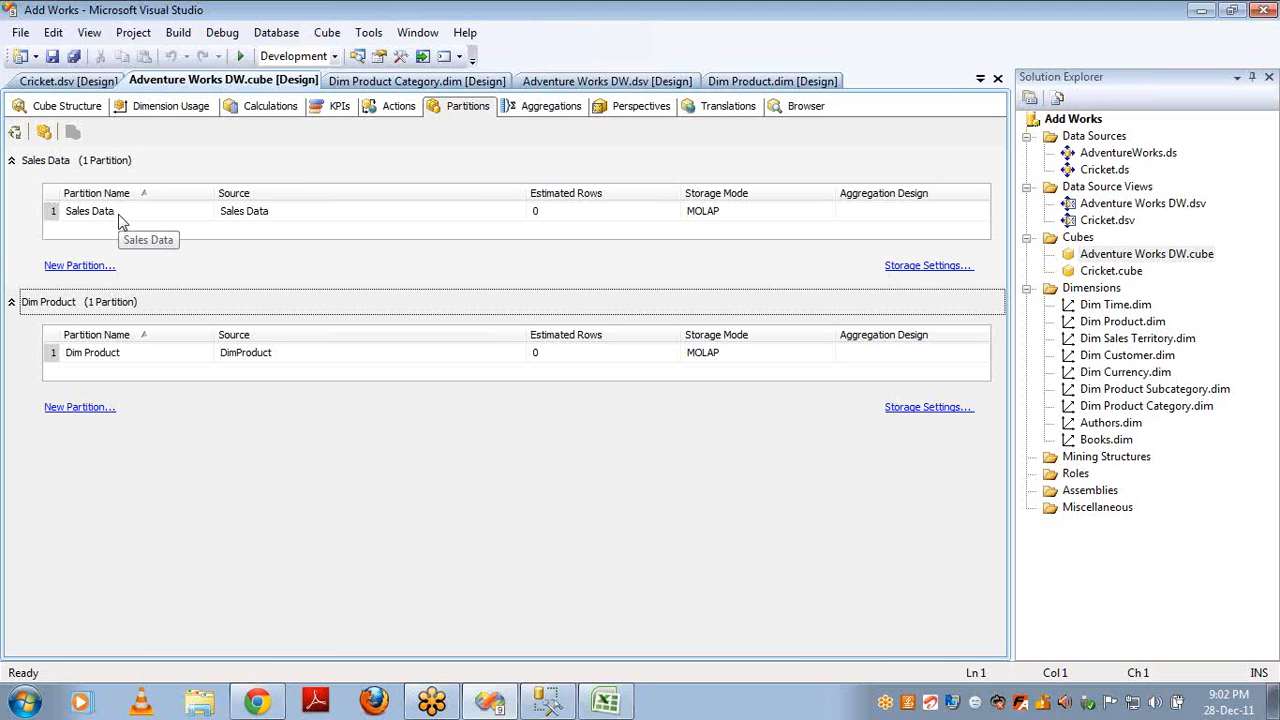
- Inspect the source bindings of the Sales Data and Dim Product partitions without changing them, and select the Sales Data partition's source
click(508, 216)
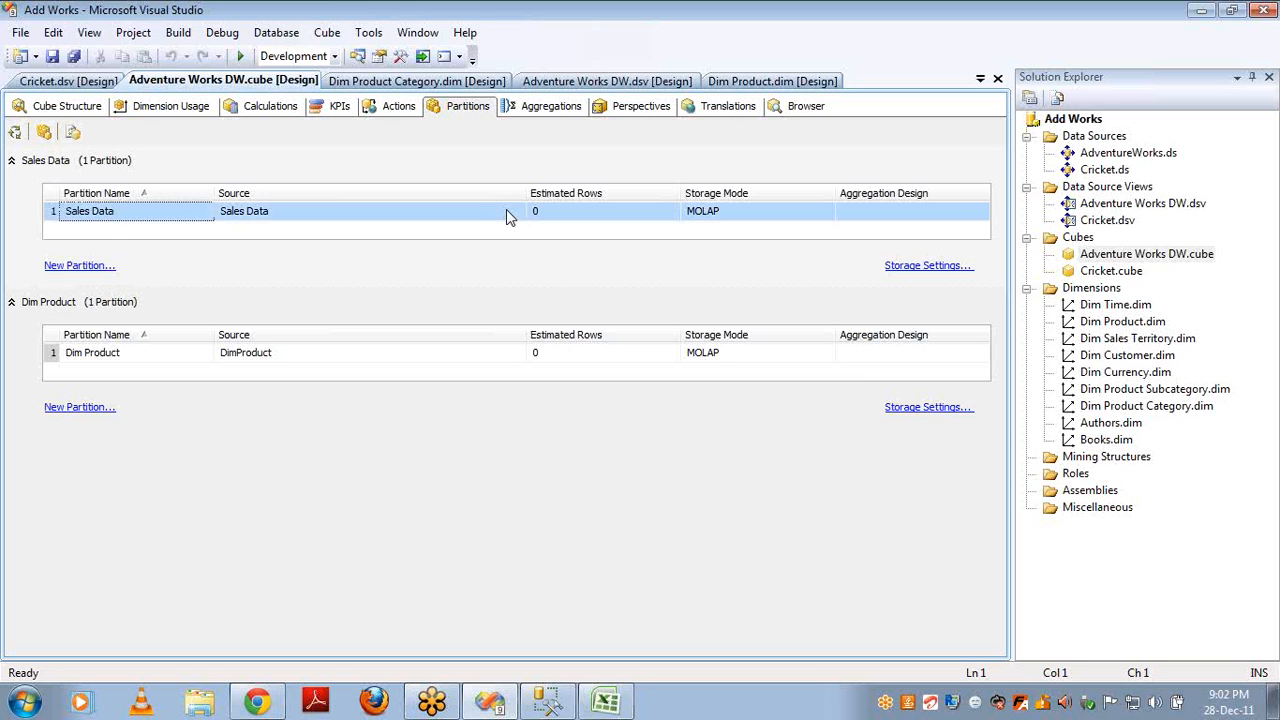
click(514, 216)
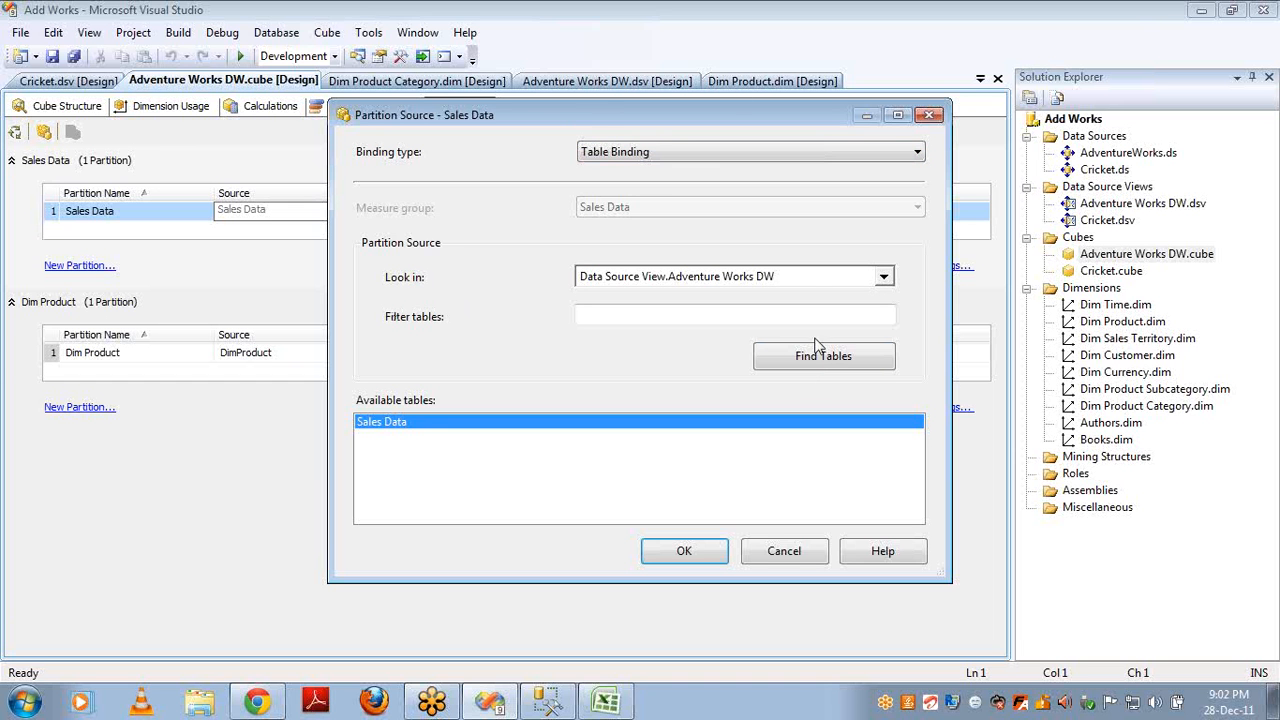
click(792, 554)
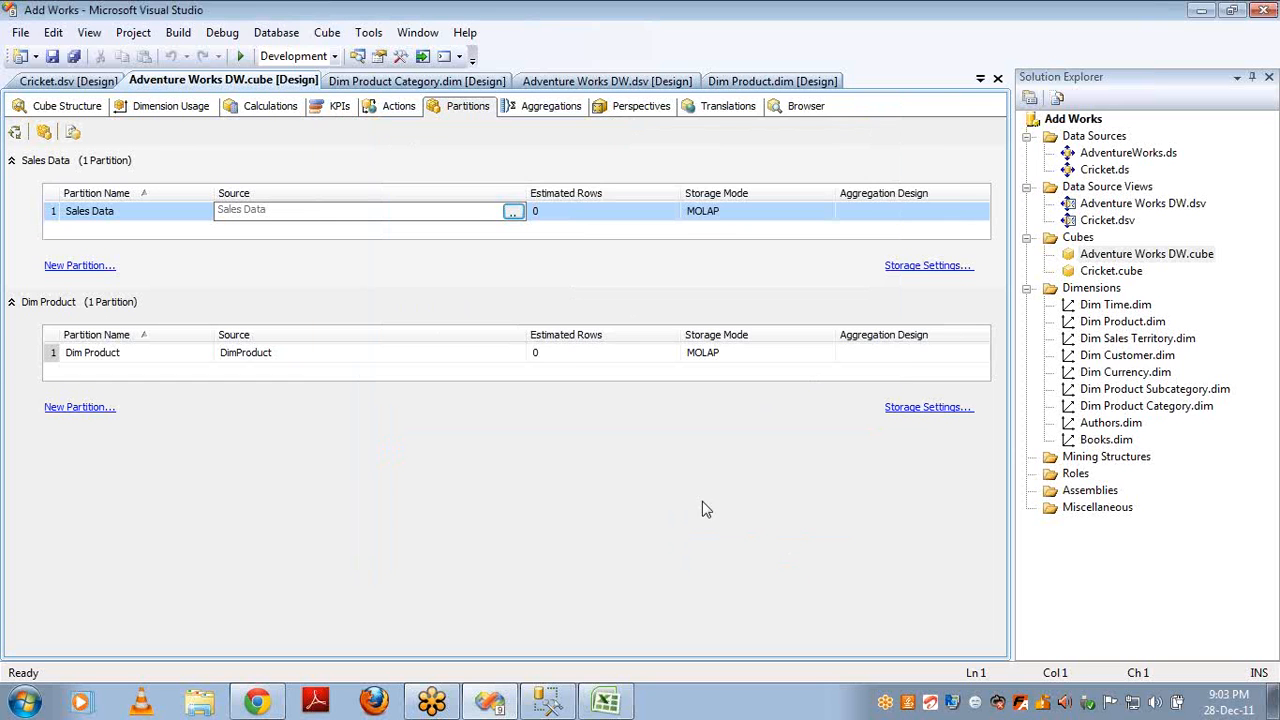
click(520, 352)
click(515, 355)
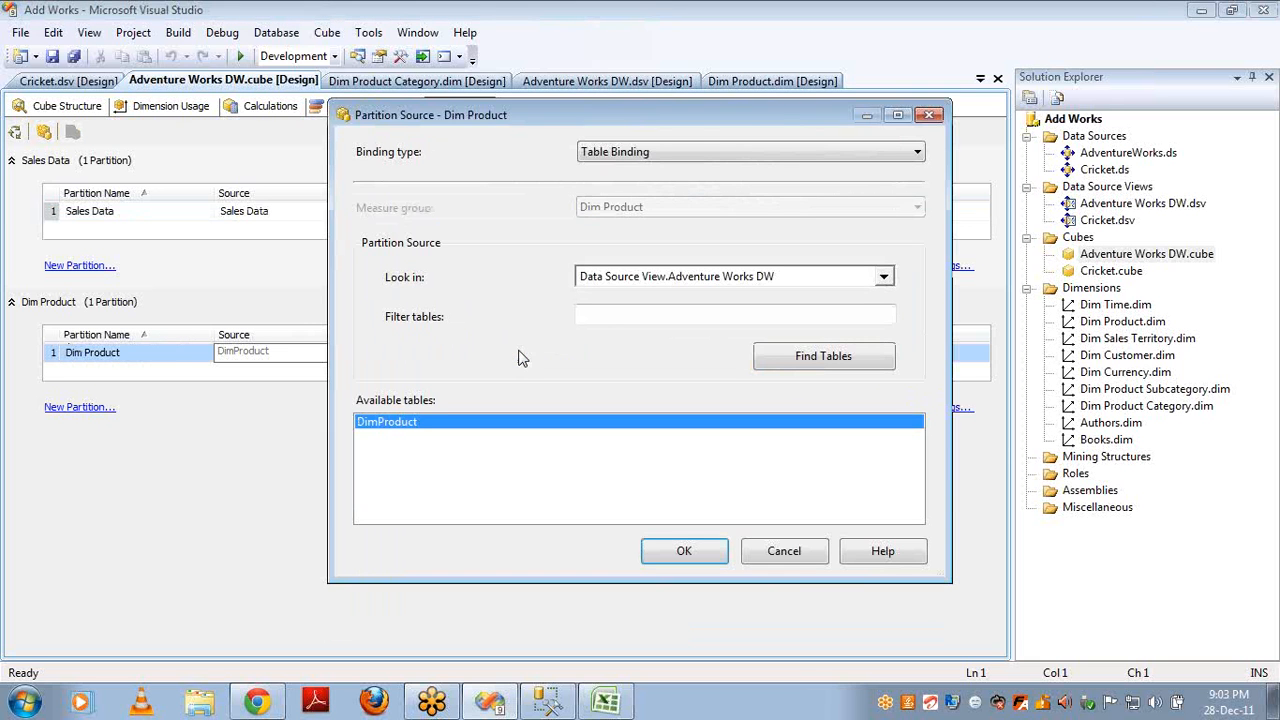
click(772, 554)
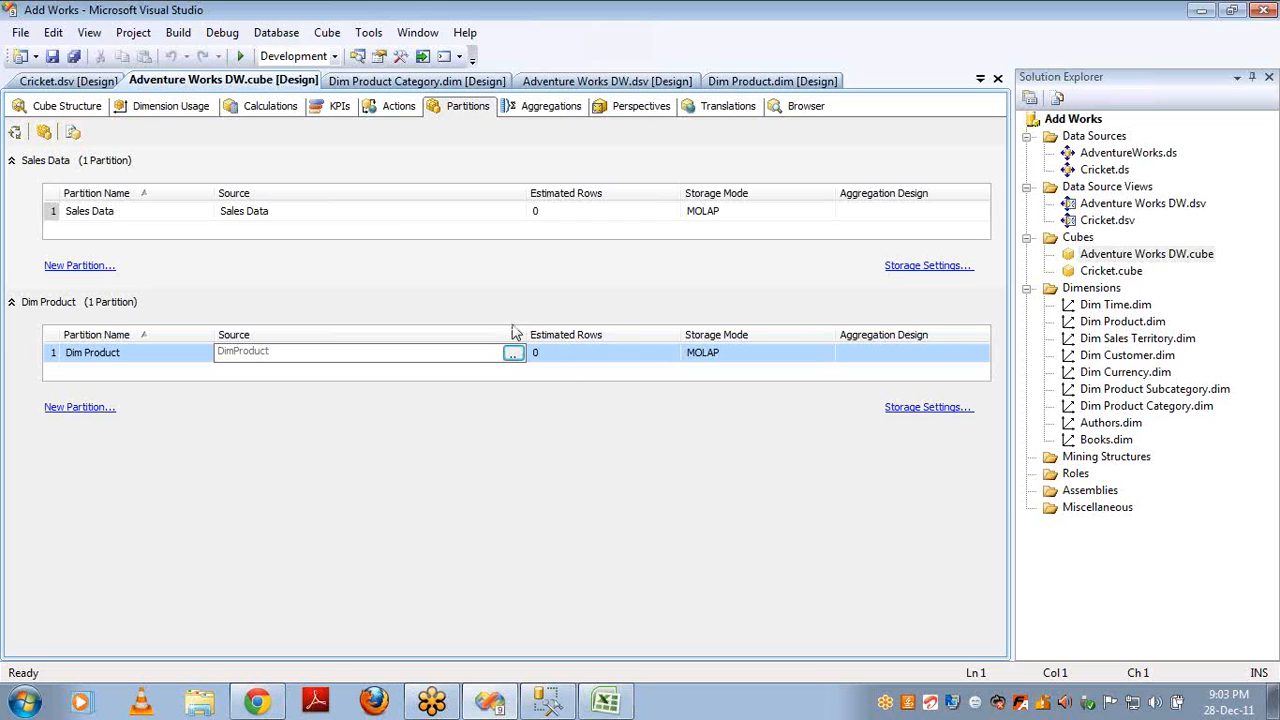
click(392, 208)
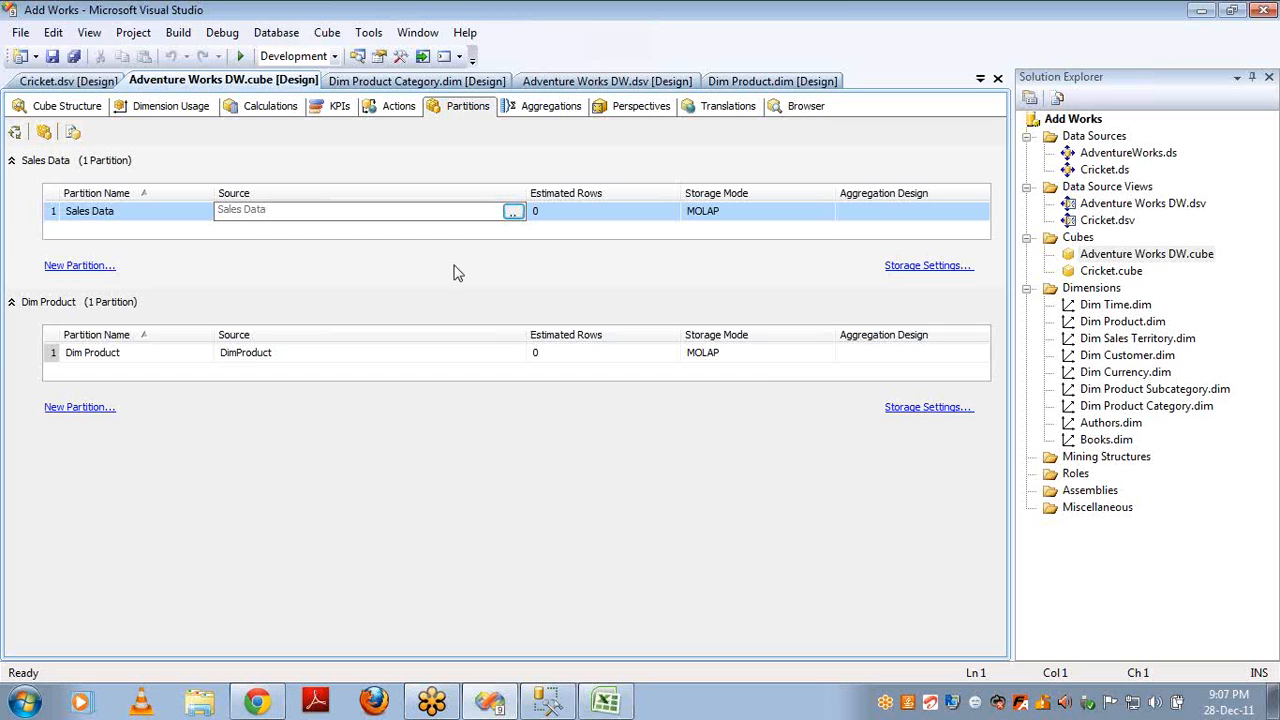
- Switch the Sales Data partition to Query Binding with the condition WHERE salesamount < 1000, check the query syntax and apply it
click(512, 213)
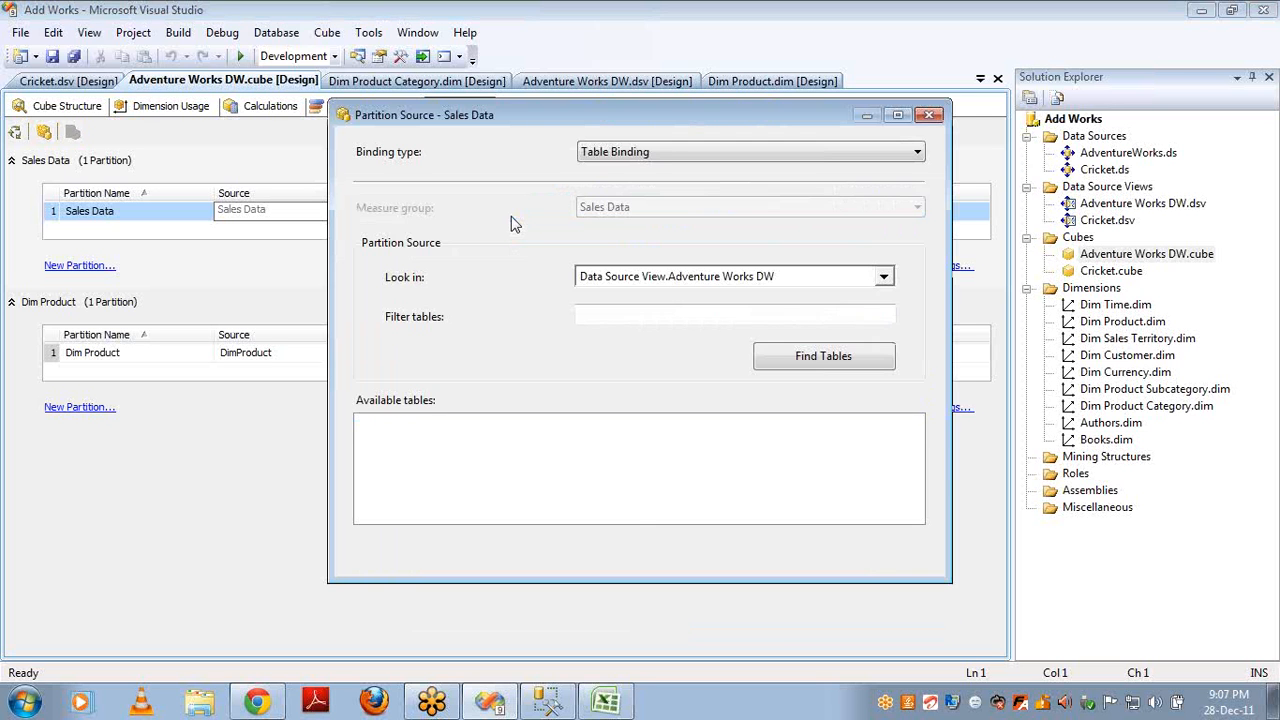
click(665, 160)
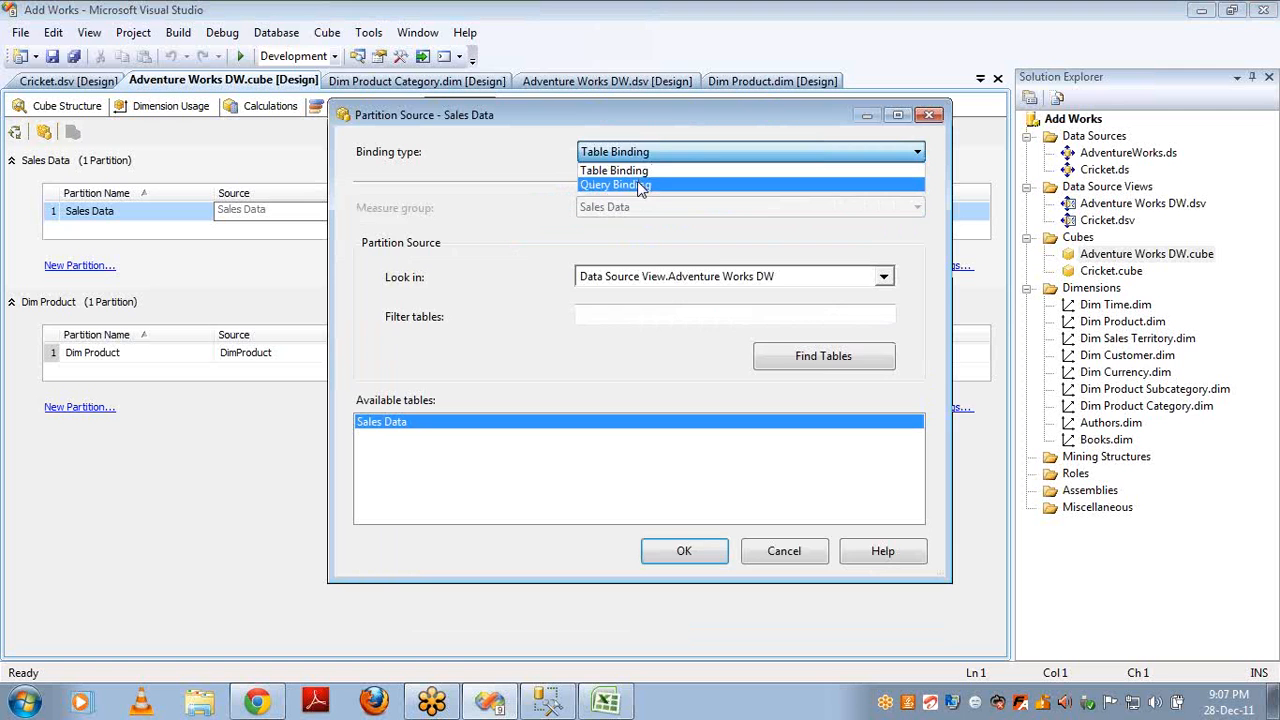
click(640, 187)
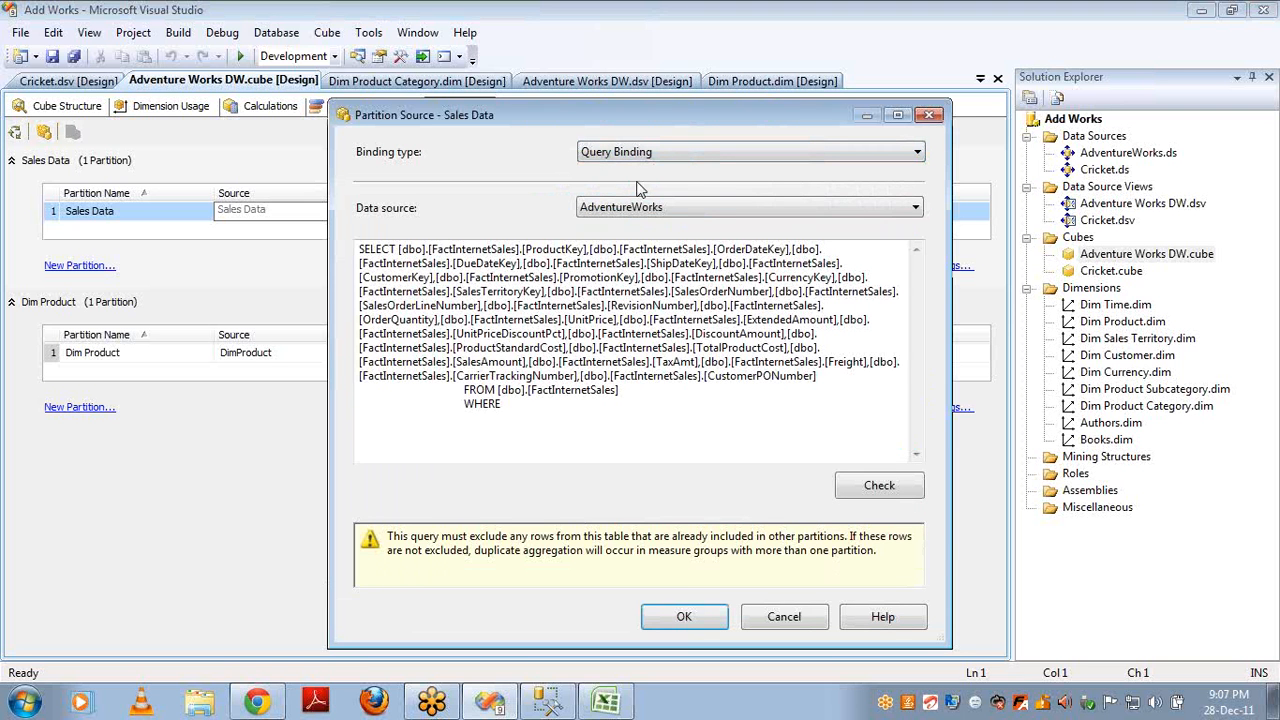
drag(530, 405, 340, 235)
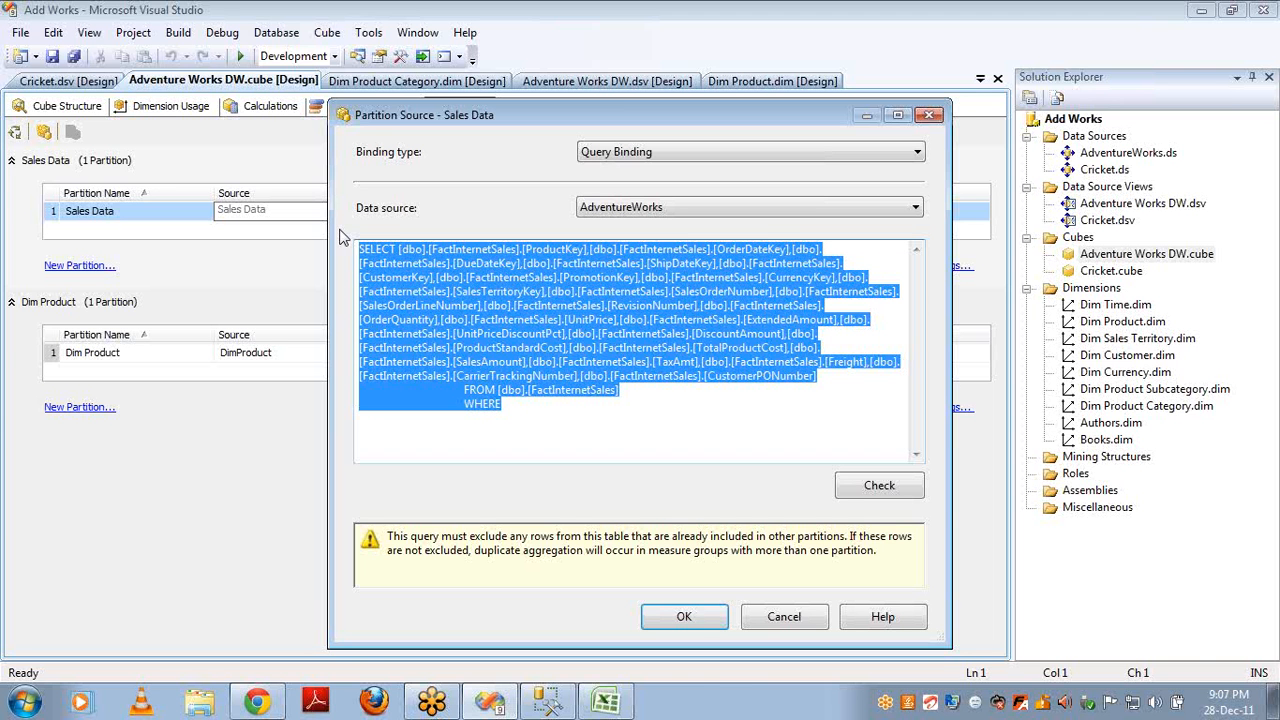
click(531, 412)
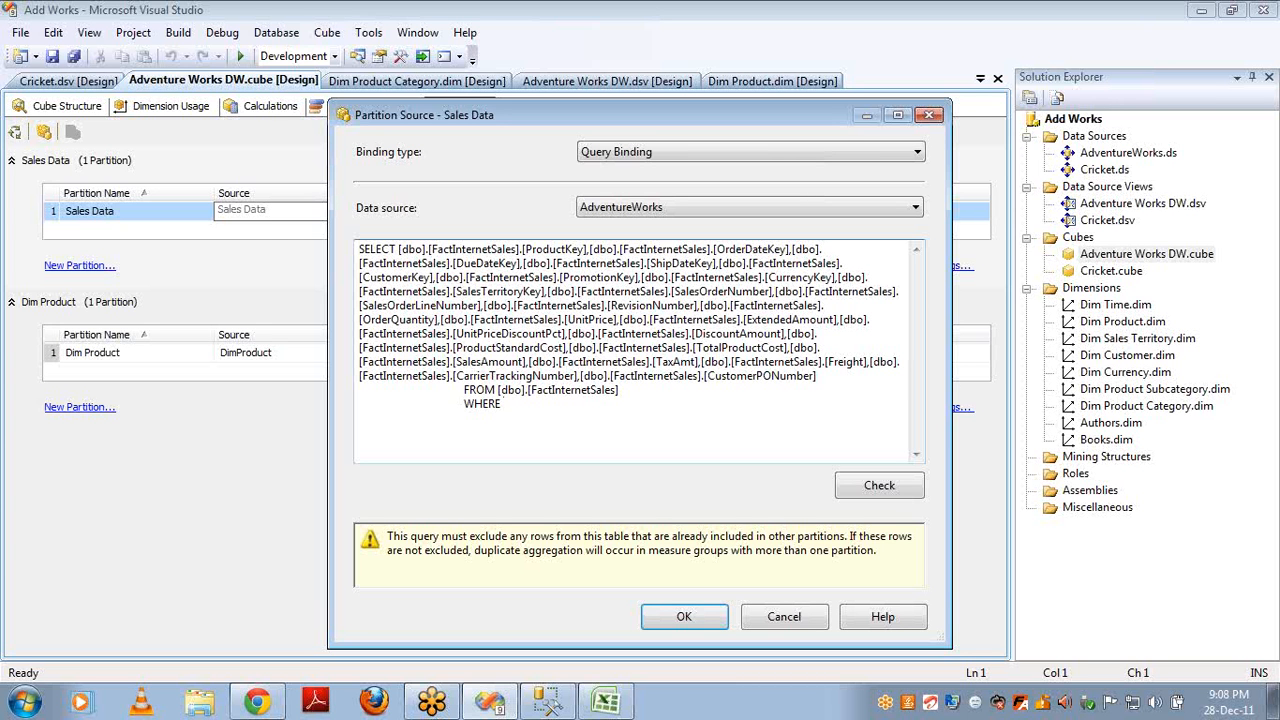
text(salesamount < 1000)
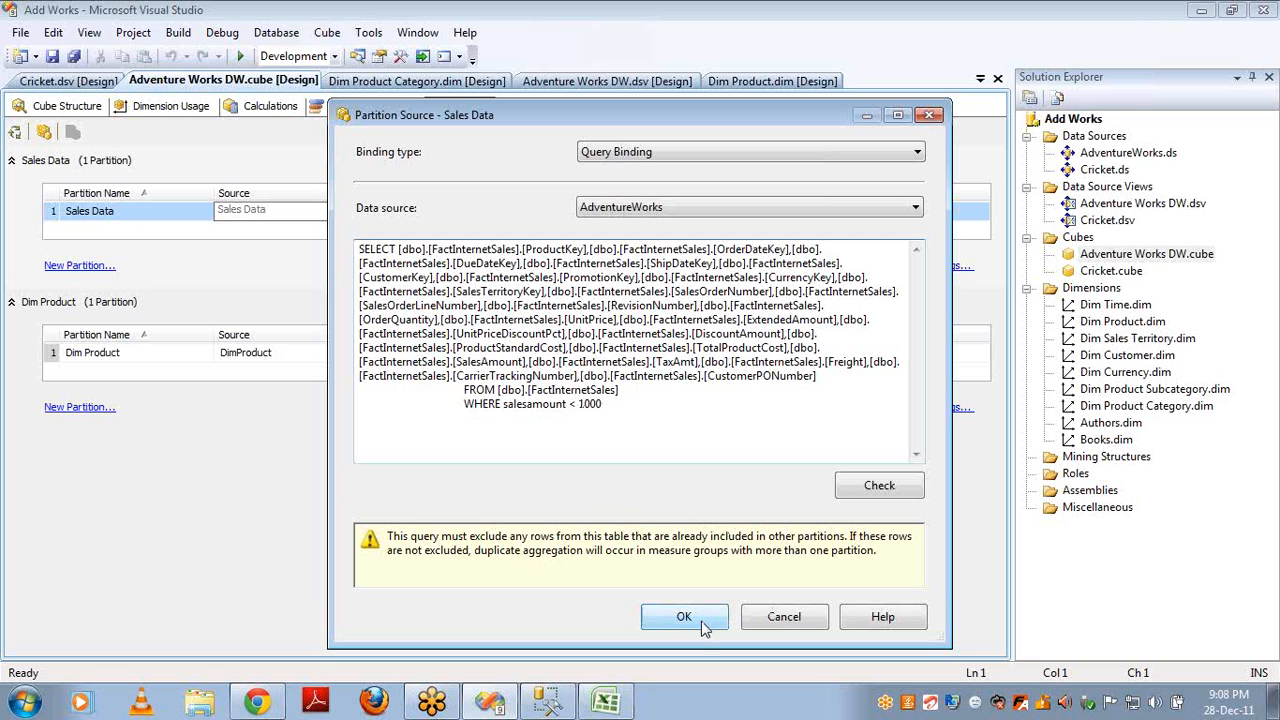
click(880, 487)
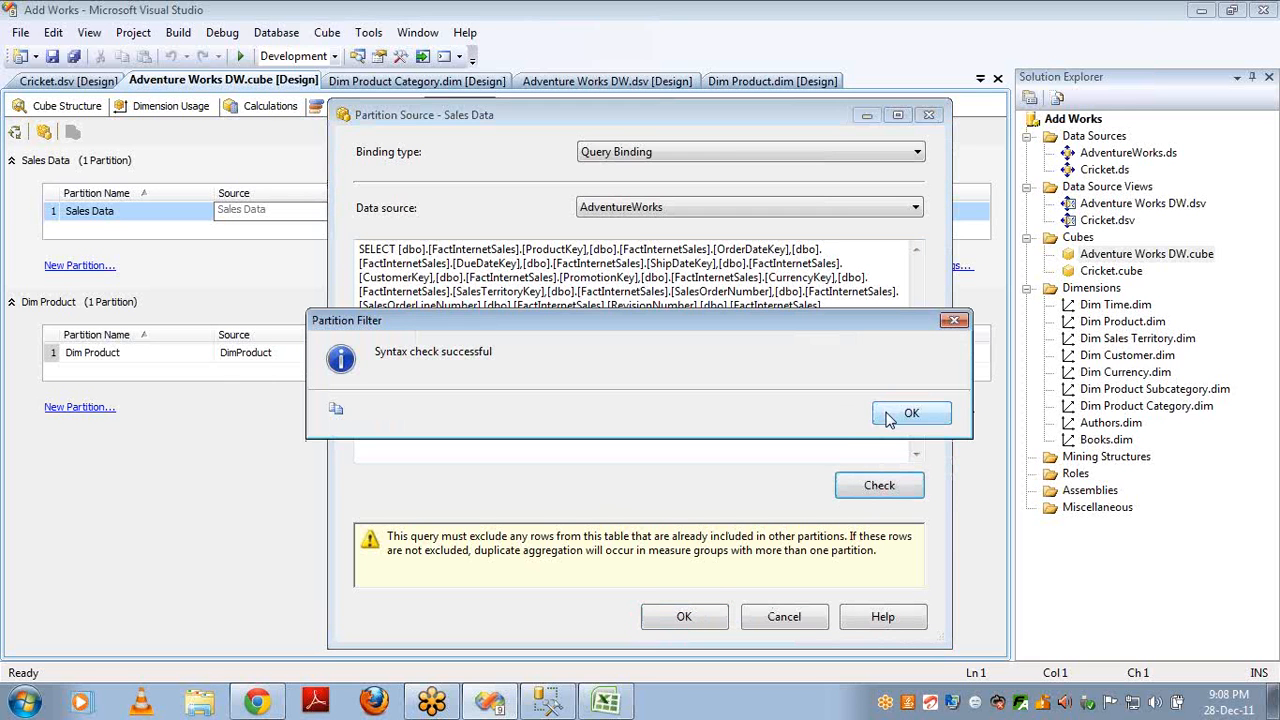
click(886, 412)
click(686, 617)
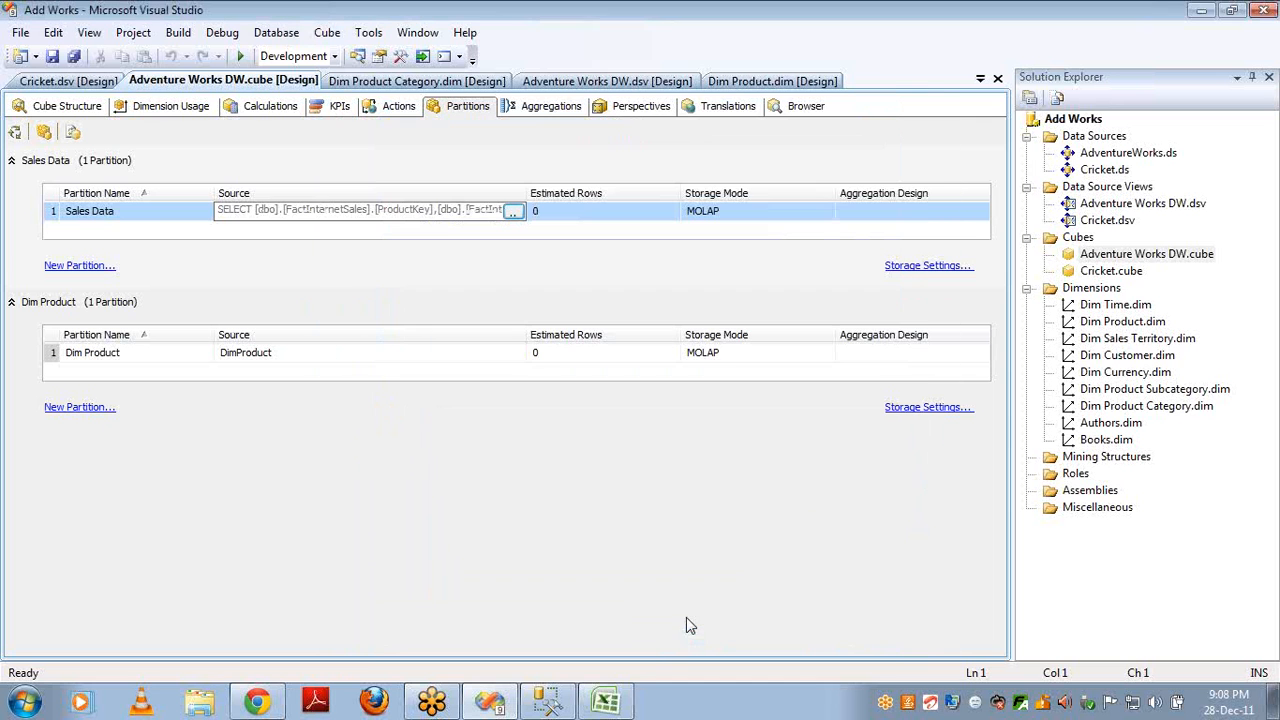
- Rename the Sales Data partition to "Sales Data with amount less than 1000"
click(149, 212)
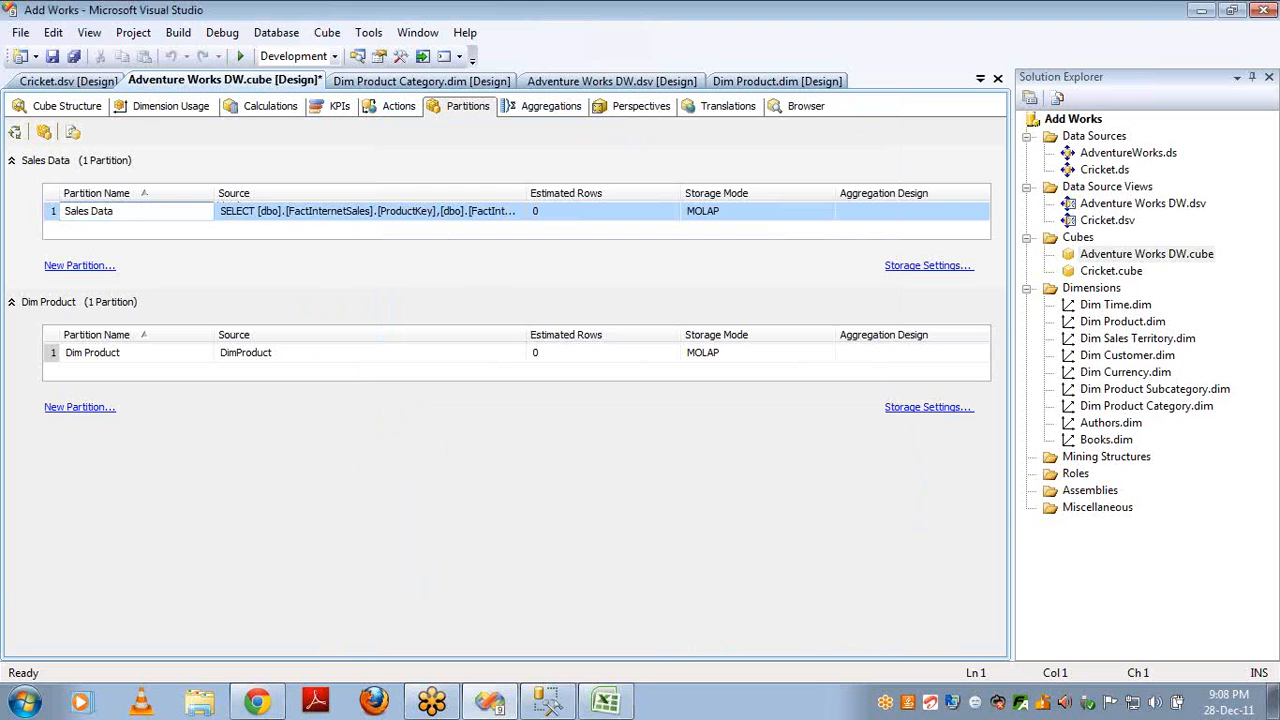
text(with amount less than 1000)
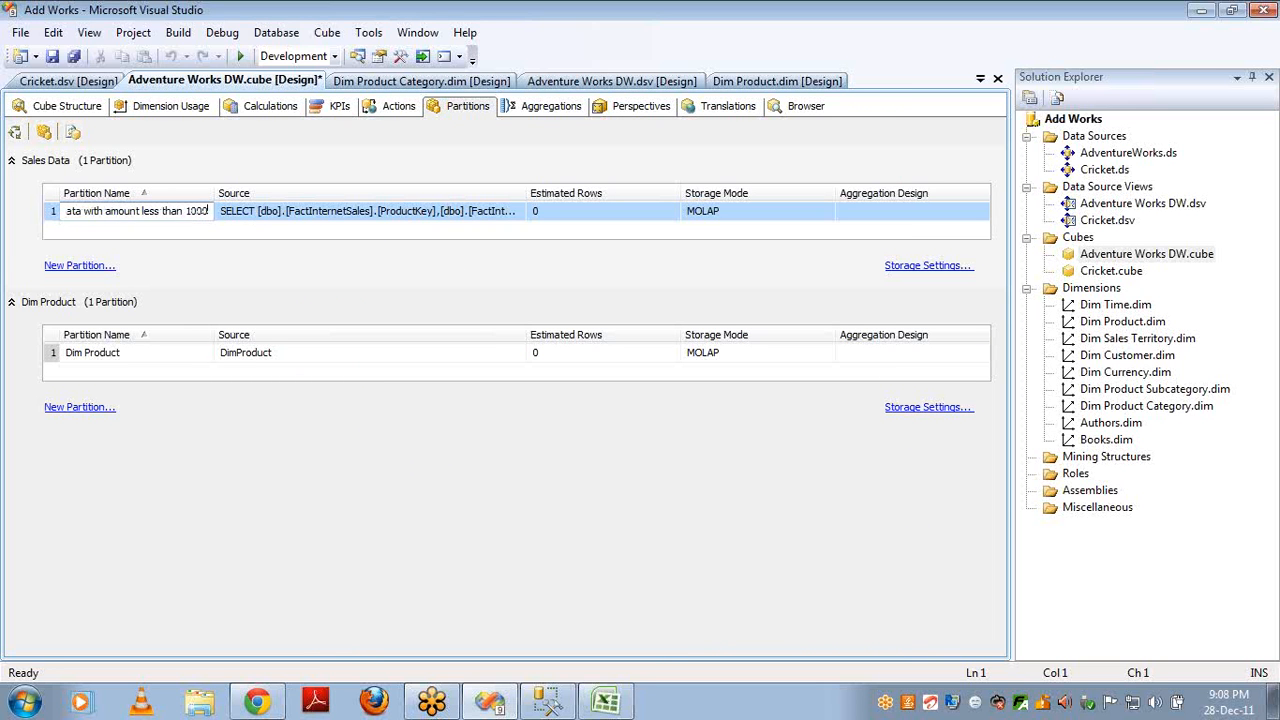
key(Return)
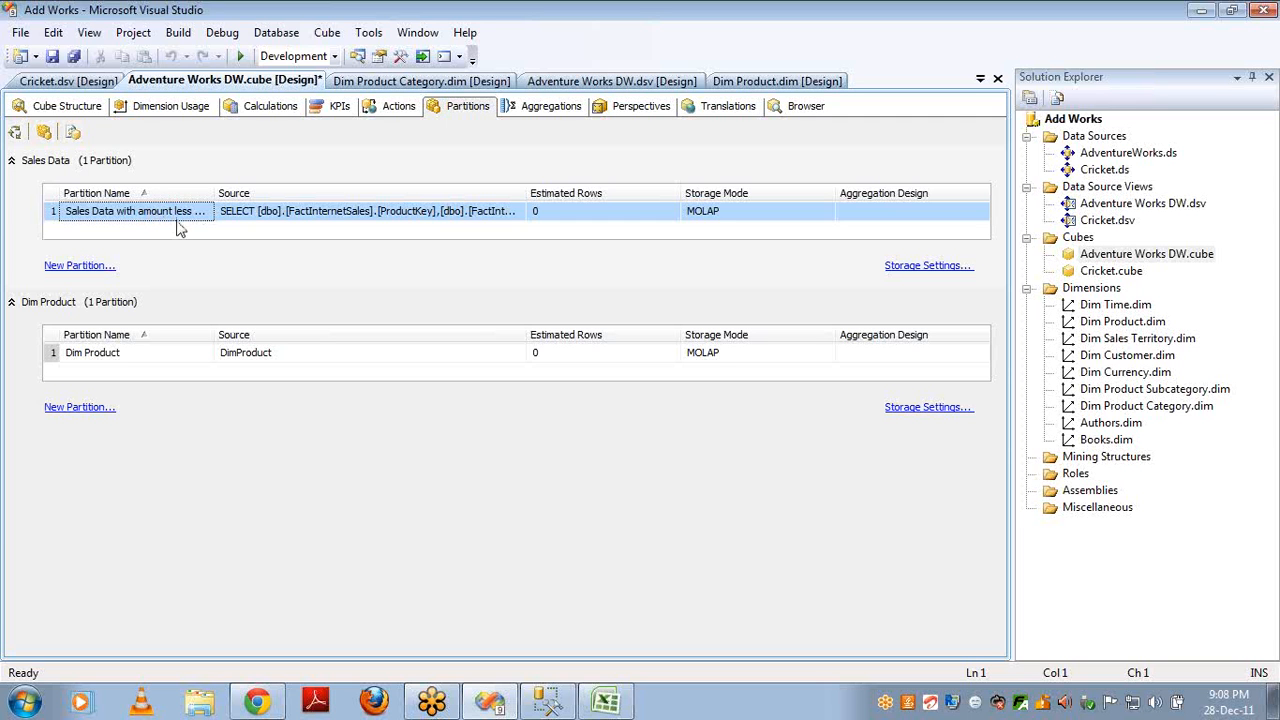
- Start a new partition for the Sales Data measure group, using the Sales Data table as its source
click(44, 134)
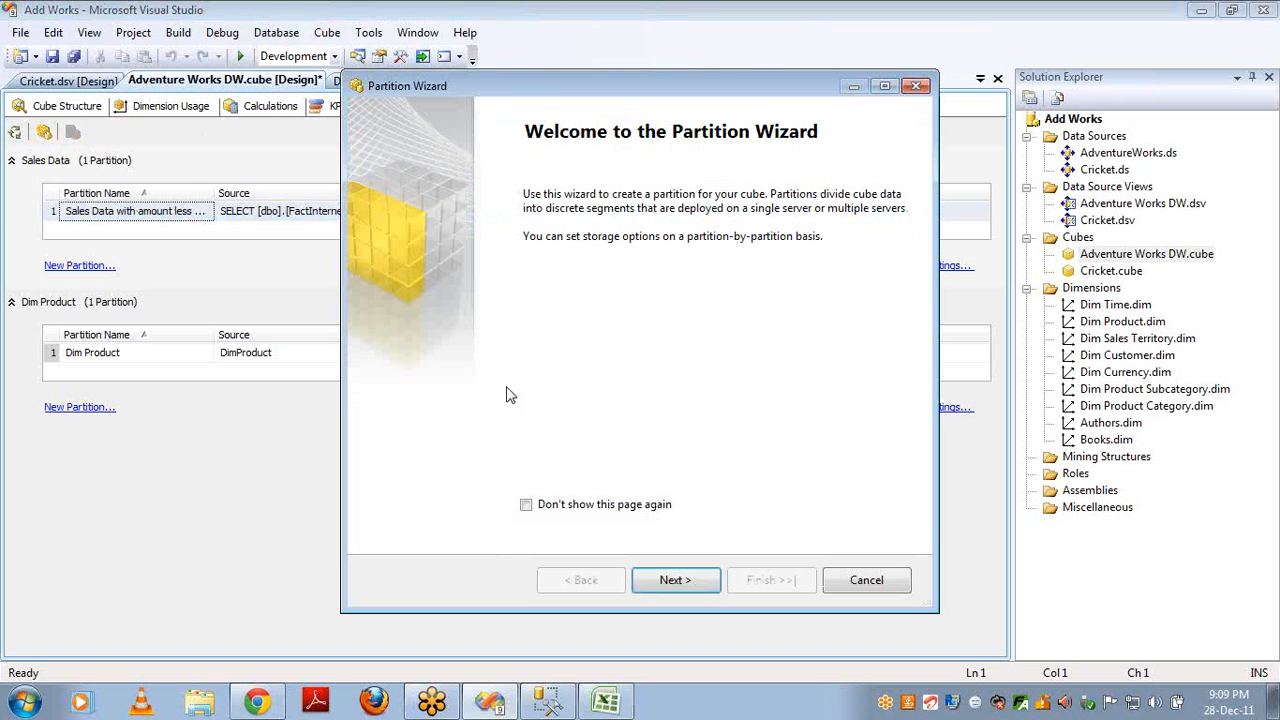
click(655, 581)
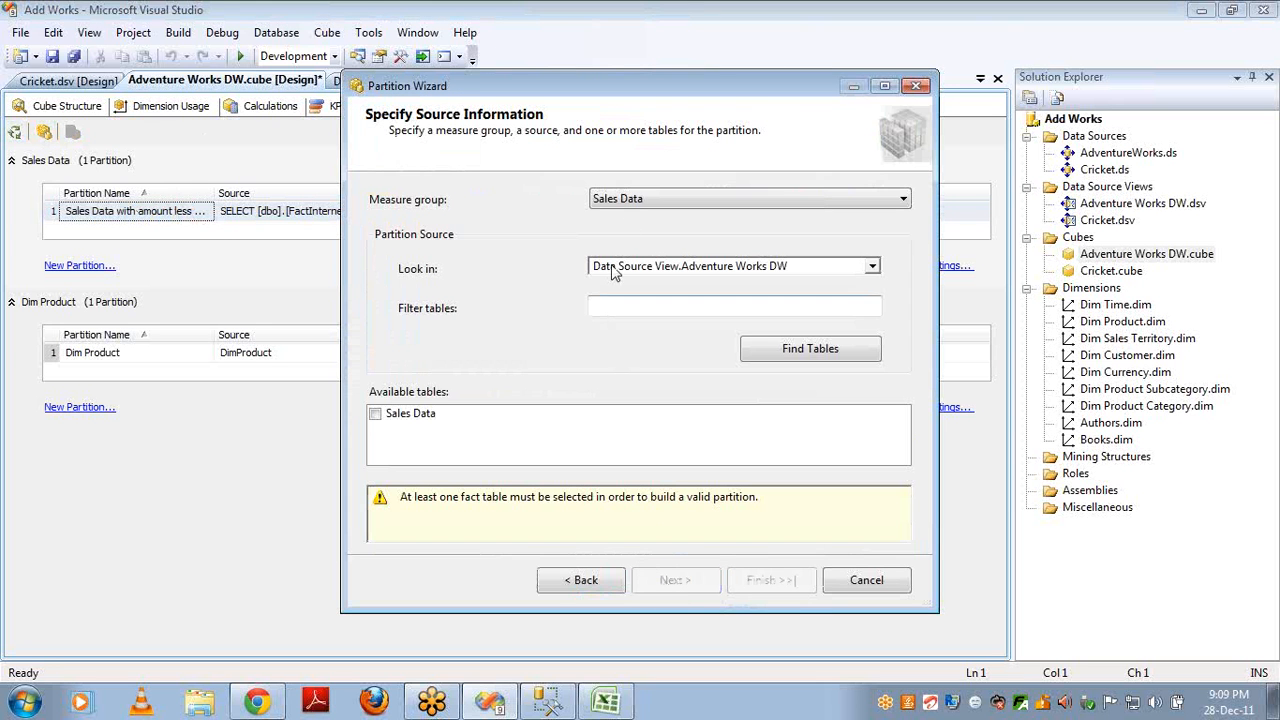
click(640, 199)
click(640, 199)
click(634, 200)
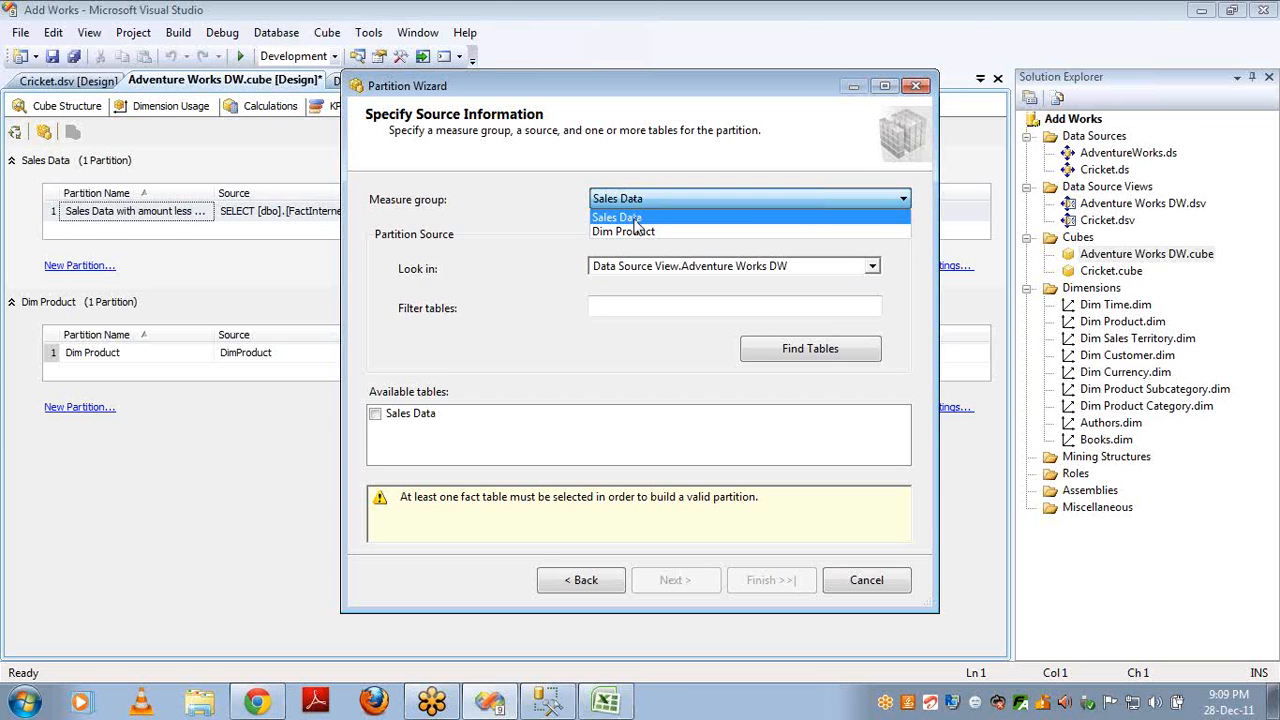
click(634, 222)
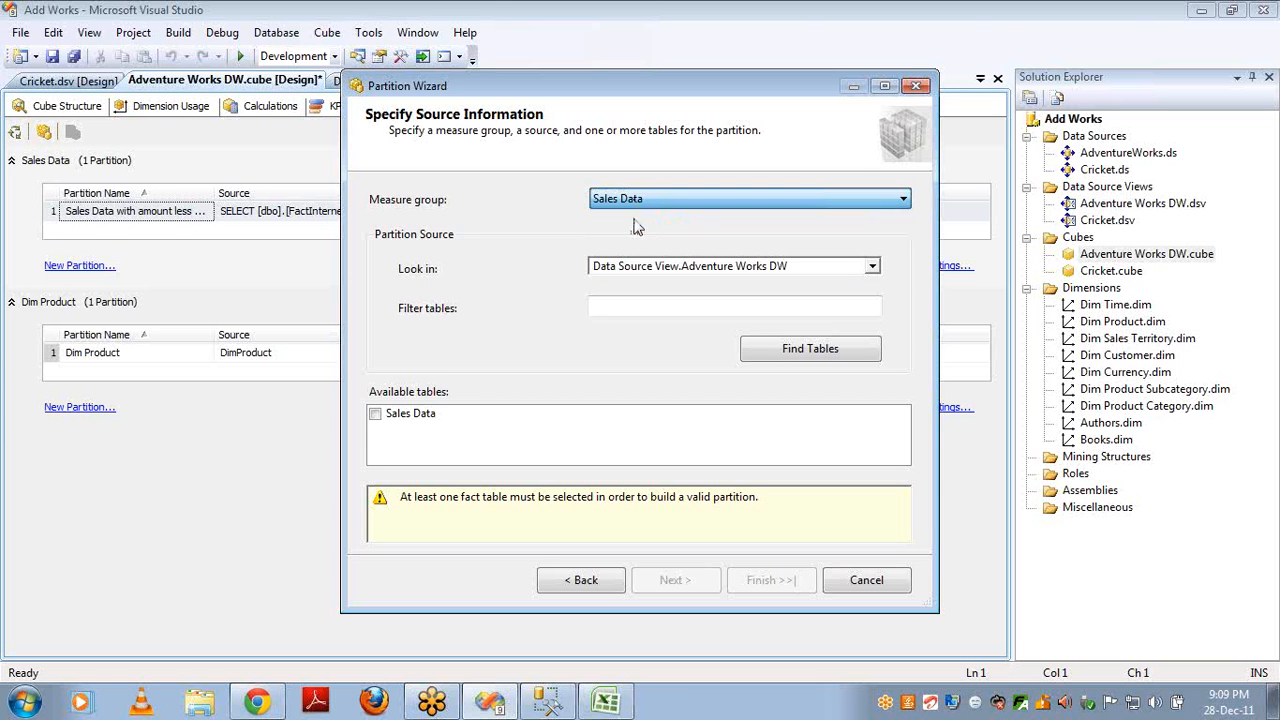
click(778, 352)
click(377, 418)
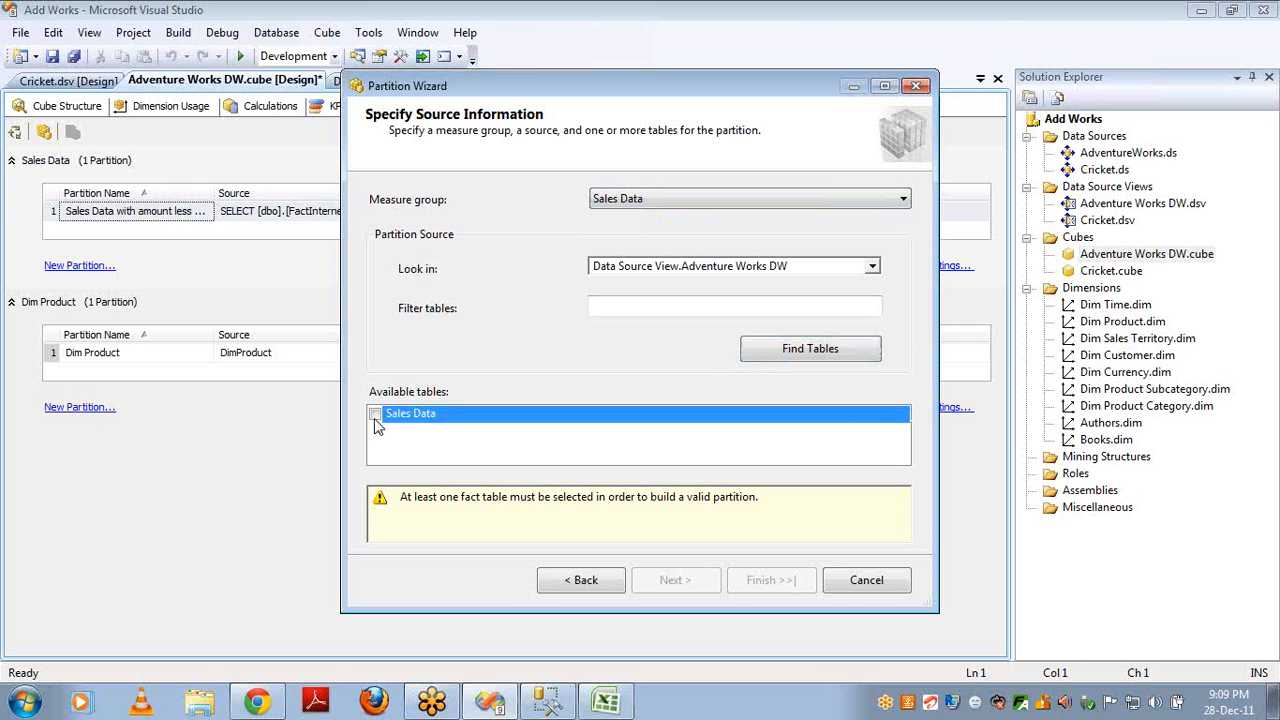
click(375, 415)
click(676, 580)
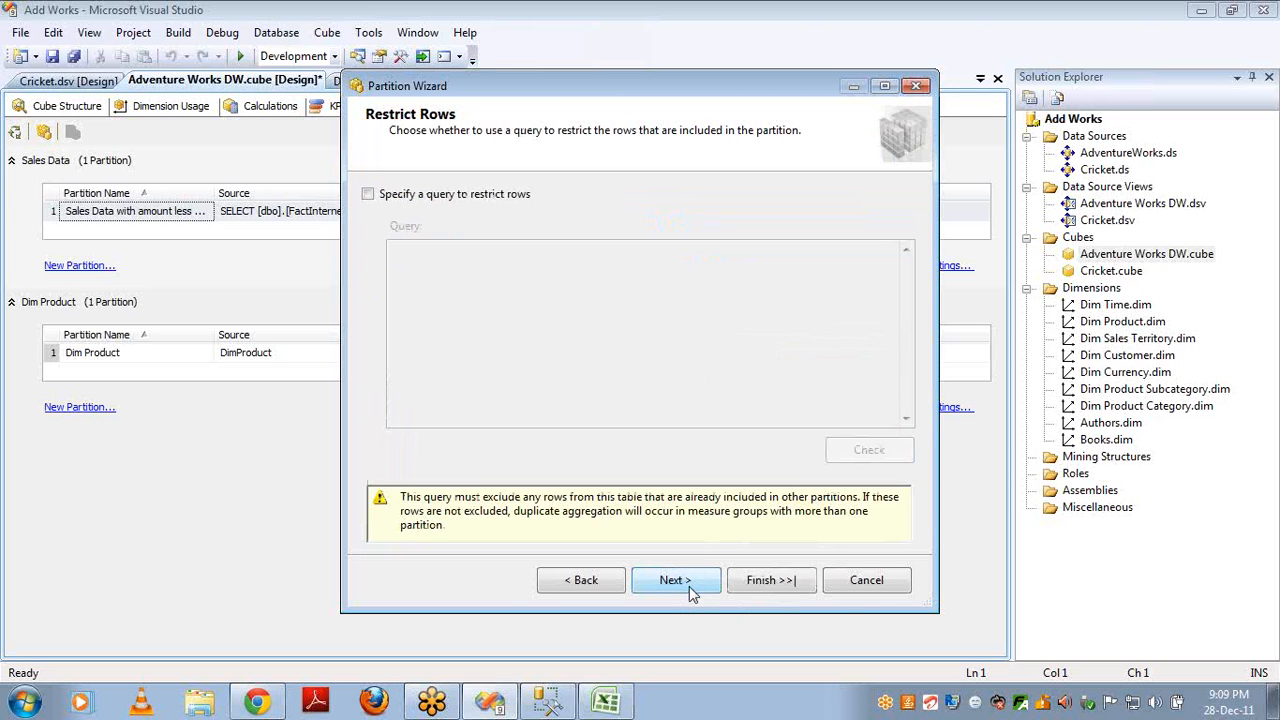
- Restrict the new partition's rows with WHERE salesamount >= 1000 and salesamount < 10000, and check the query syntax
click(367, 194)
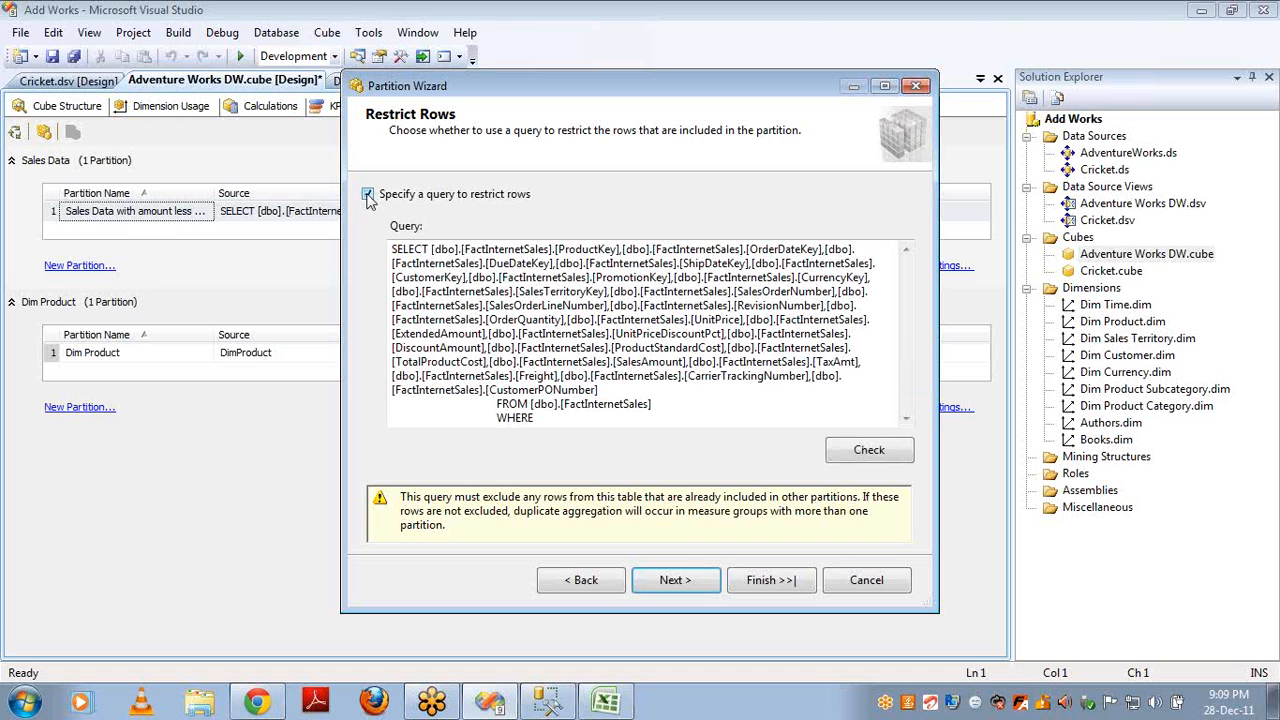
click(592, 420)
text(sale)
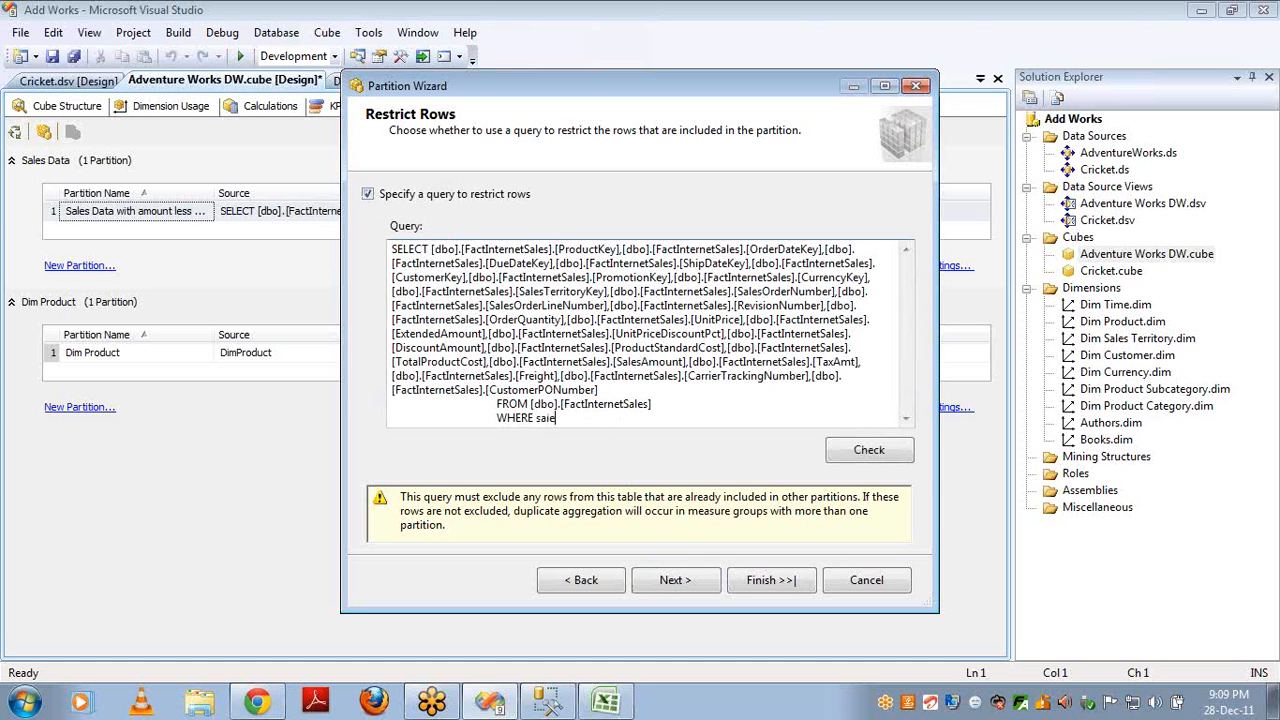
text(s amount >=)
text(1000 and salesamount < )
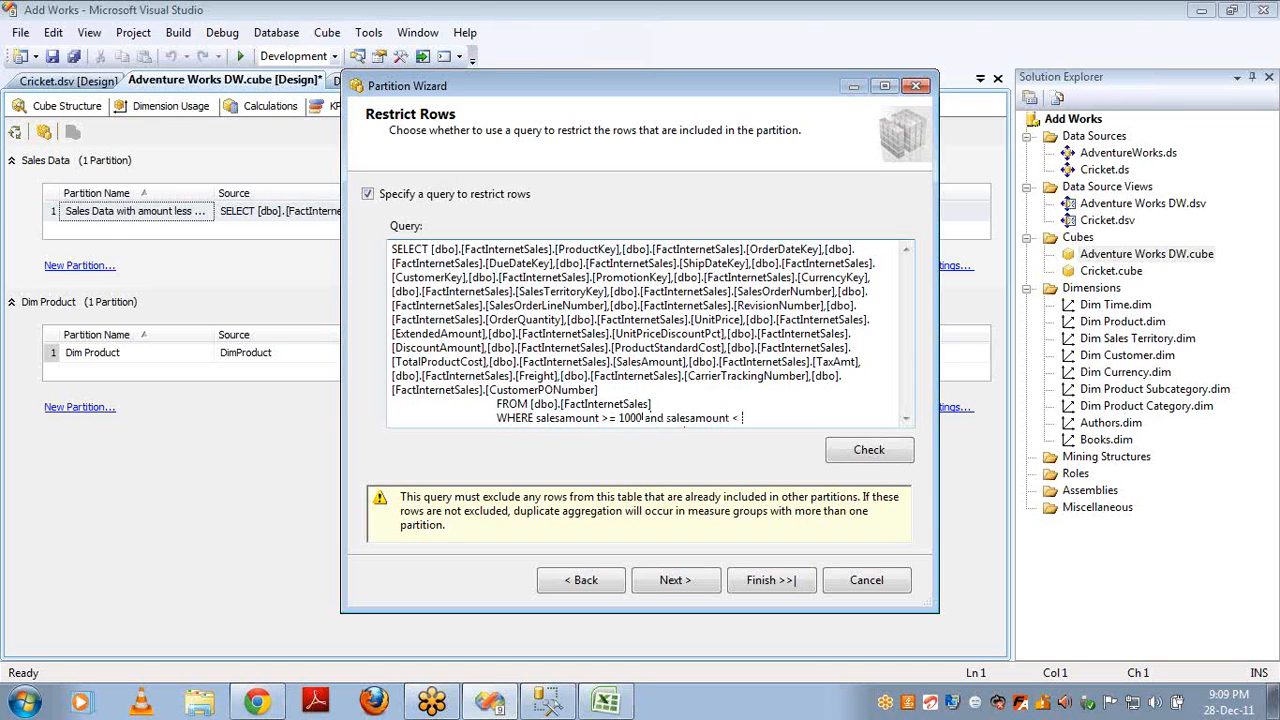
text(10000)
click(848, 450)
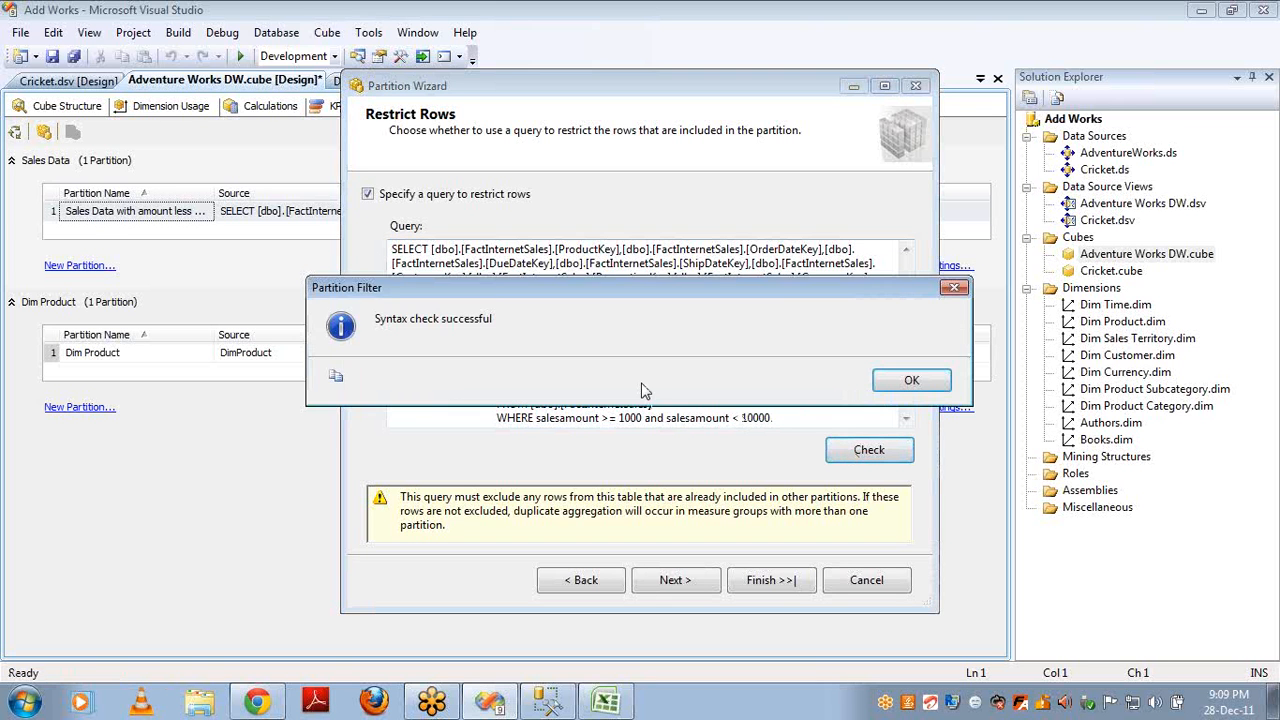
click(905, 381)
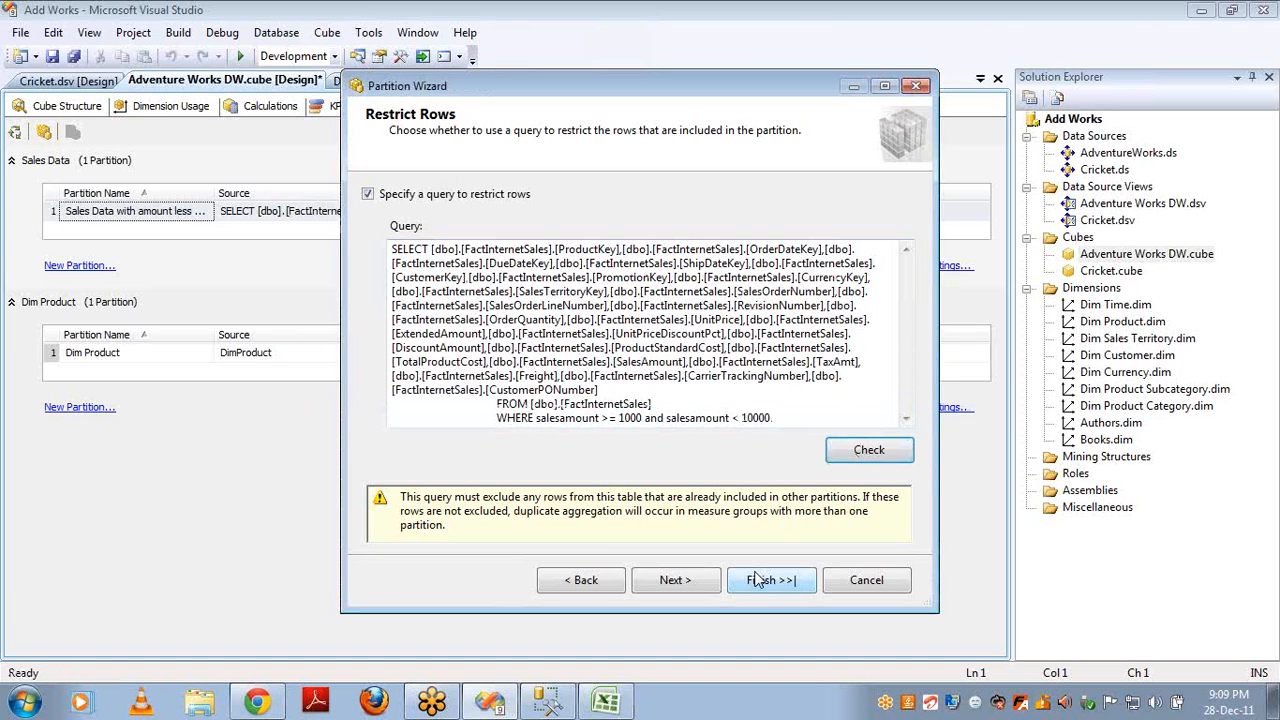
- Name the partition "Sales Data with amount between 1000 and 10000", choose to design aggregations later, and finish creating it
click(757, 580)
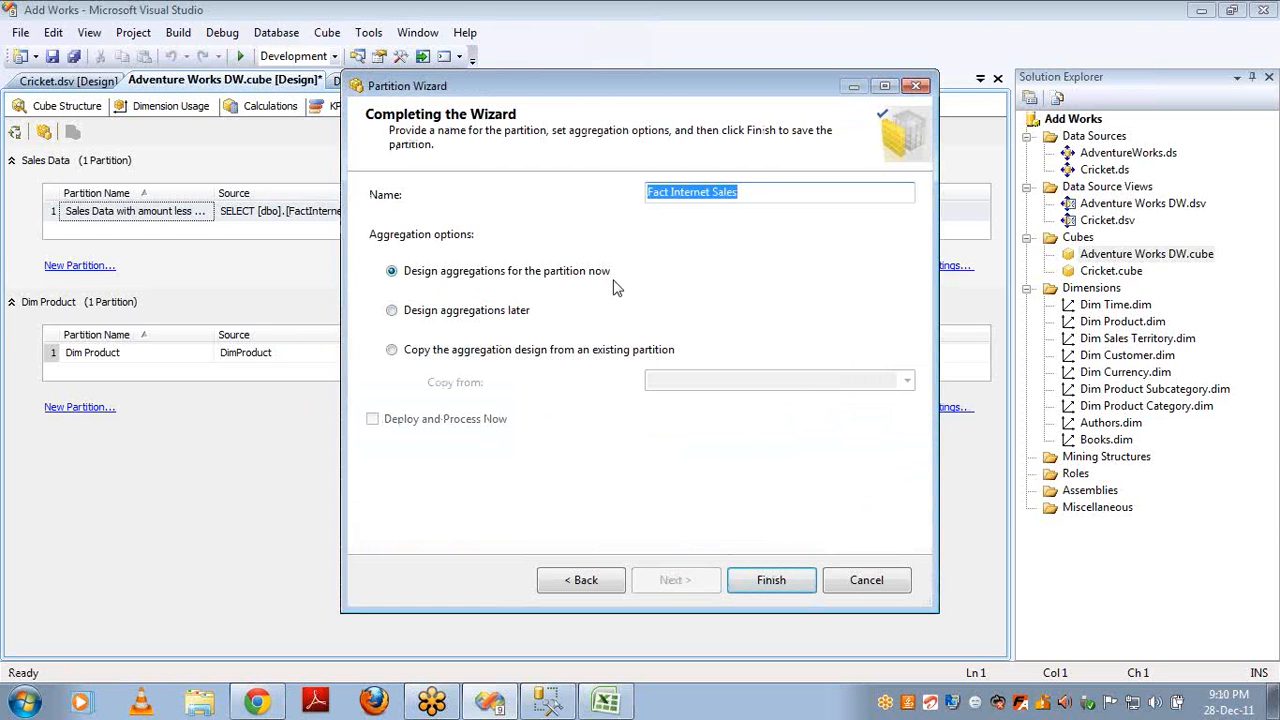
click(414, 315)
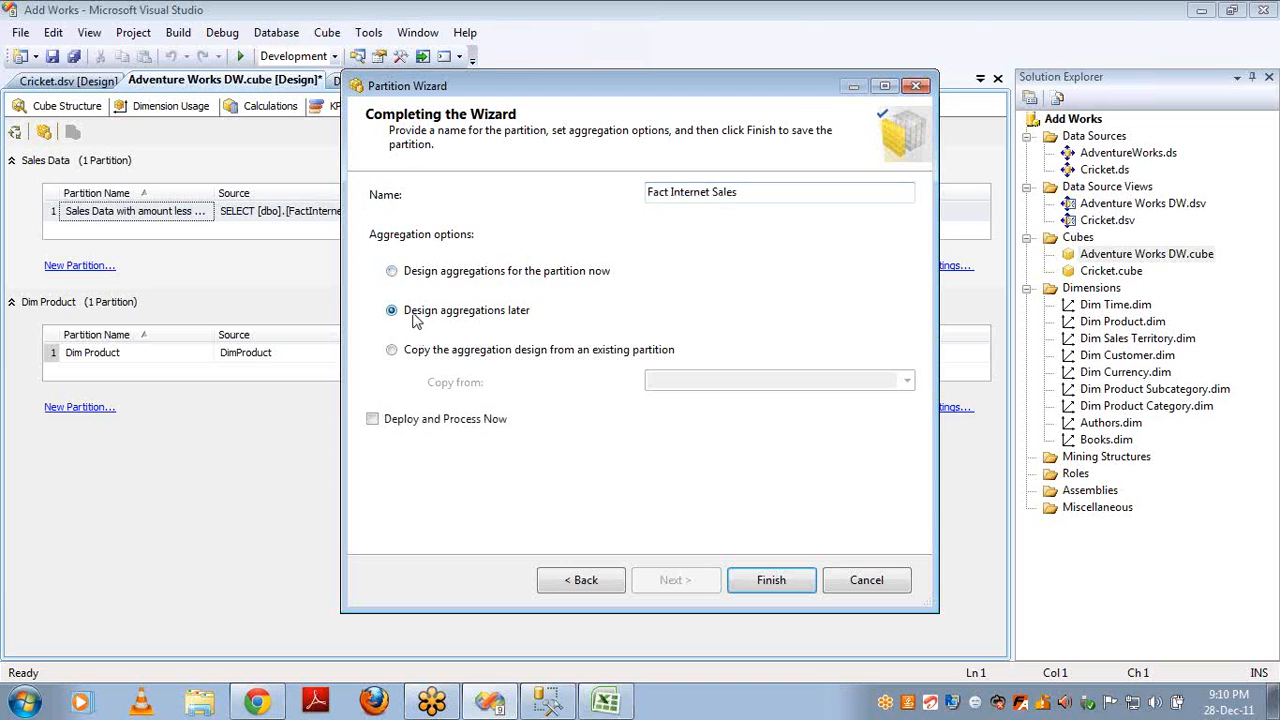
click(762, 191)
key(ctrl+a)
text(Sales Dat)
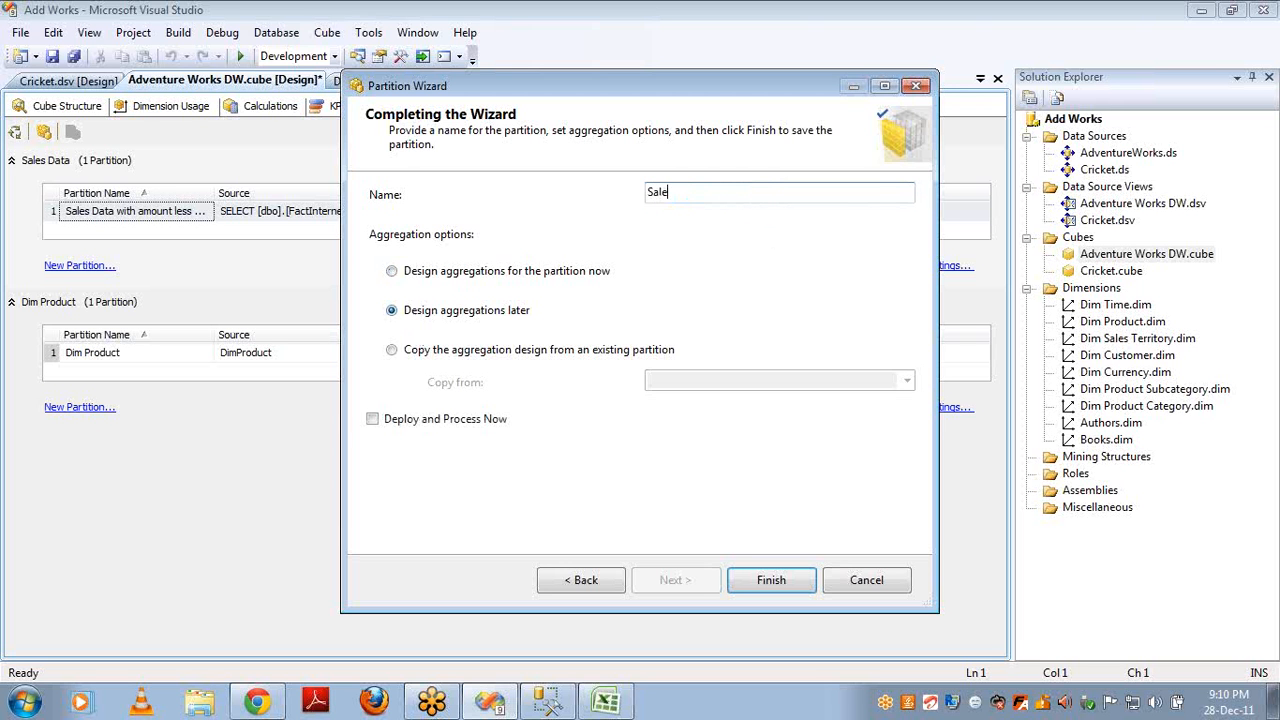
text(with amount between 10)
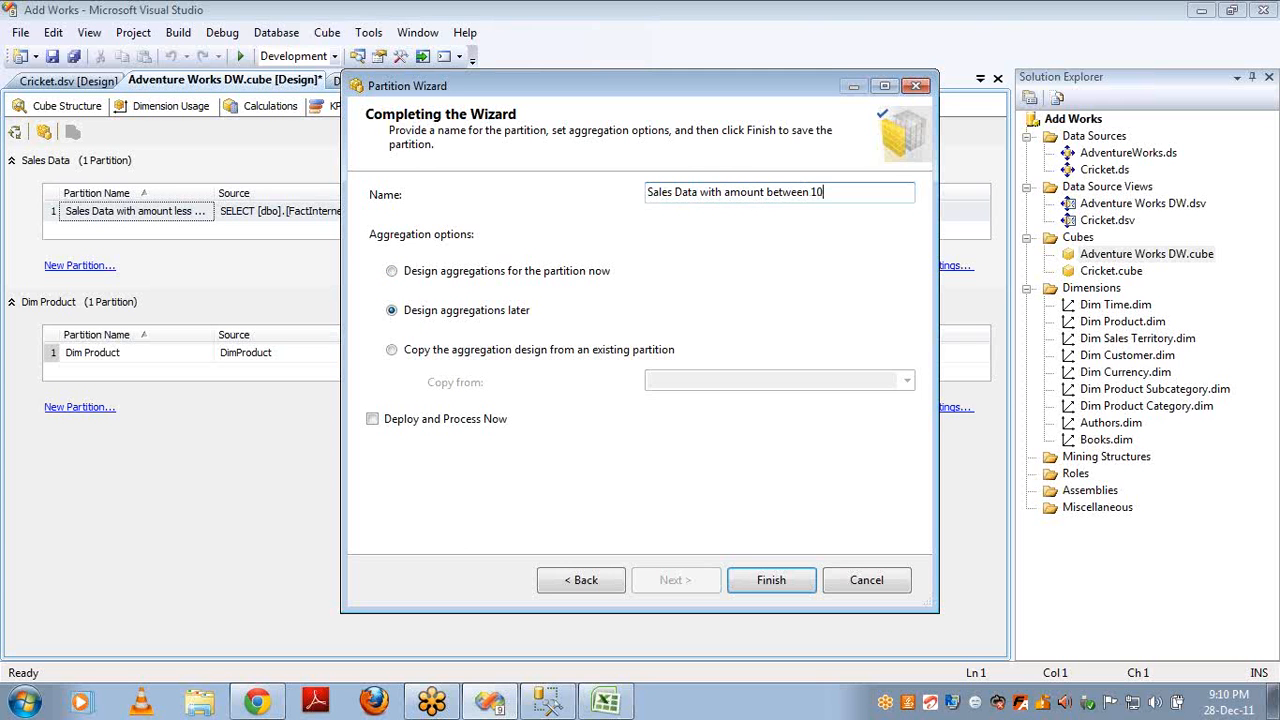
text(00 and 10000)
click(792, 590)
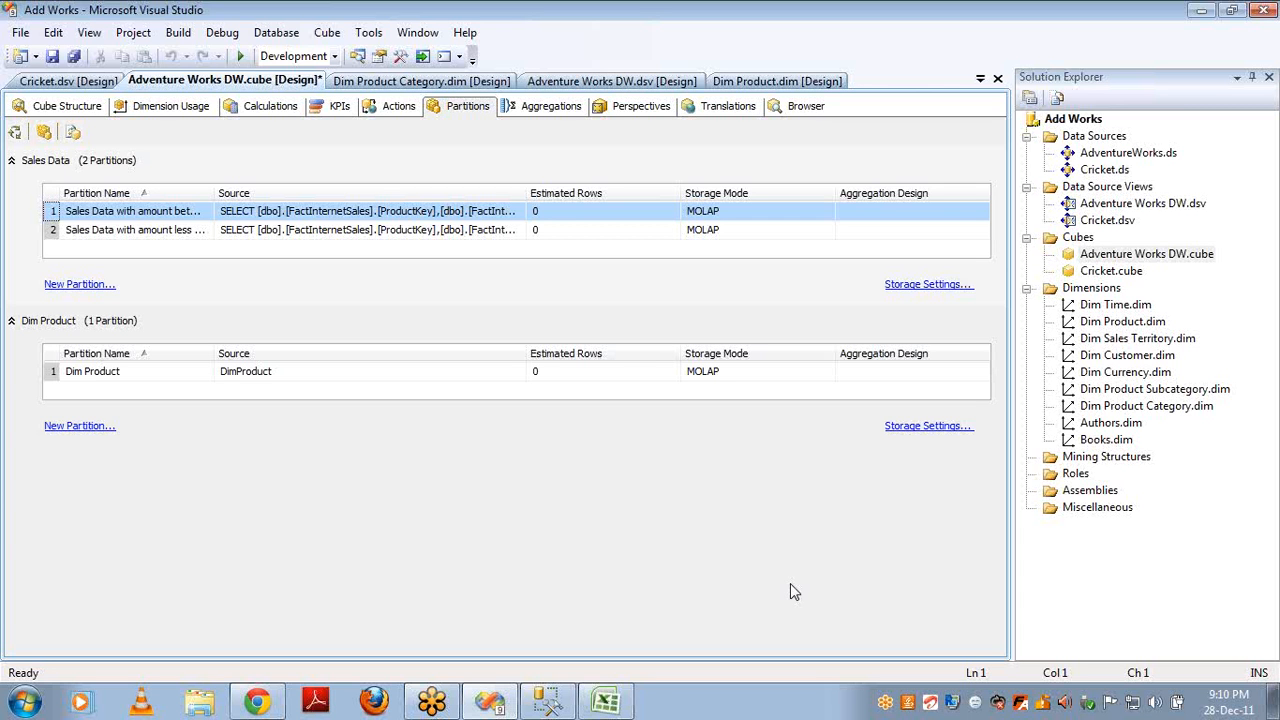
- Start another partition for the Sales Data measure group with the Sales Data table as source
click(44, 134)
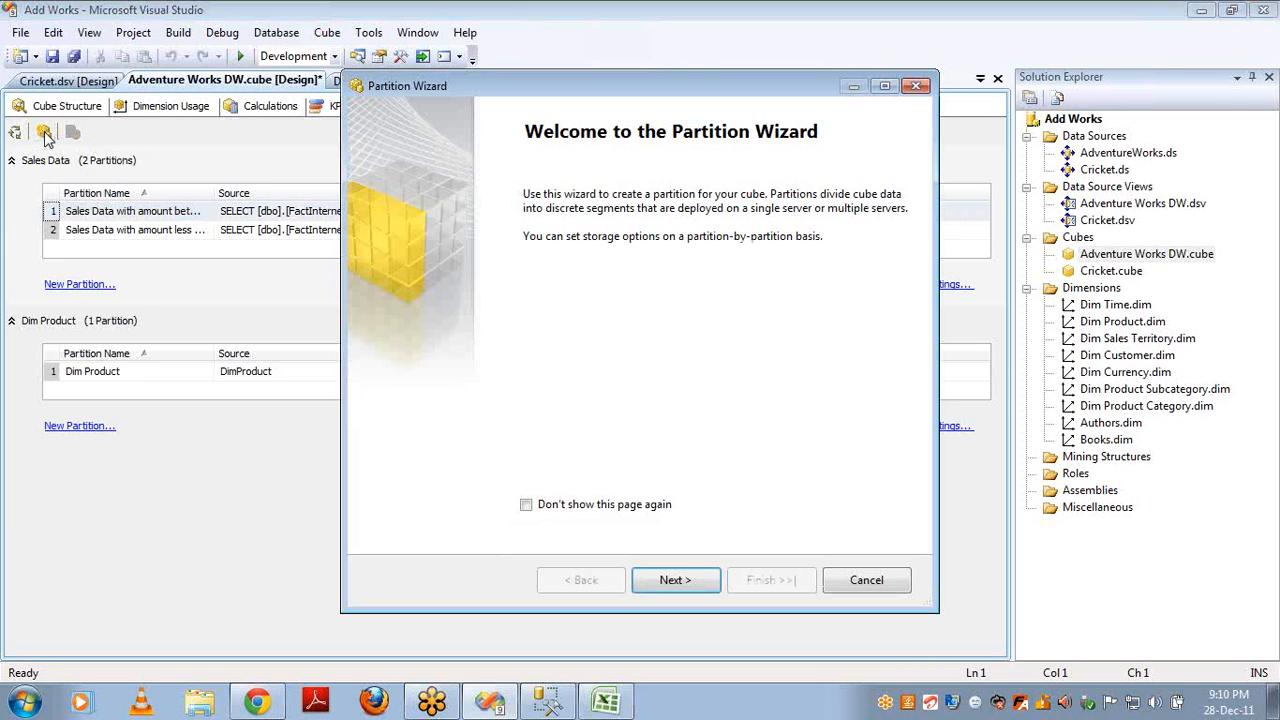
key(Return)
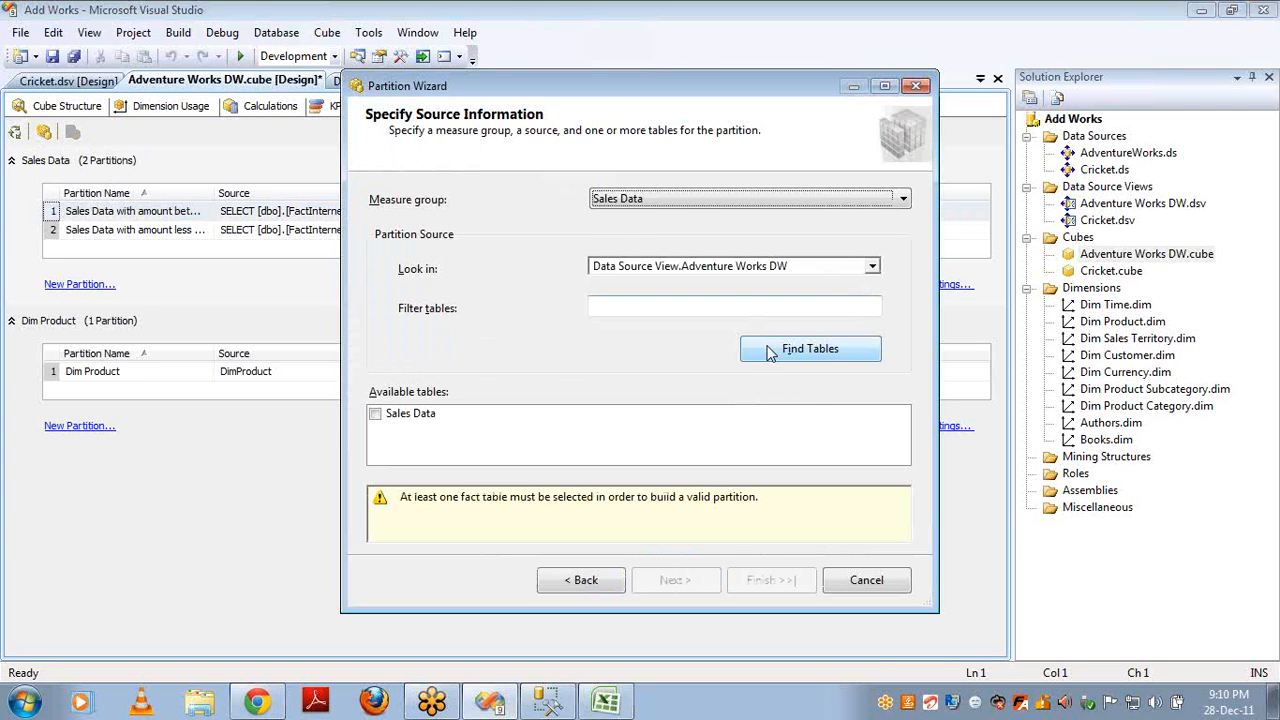
click(375, 414)
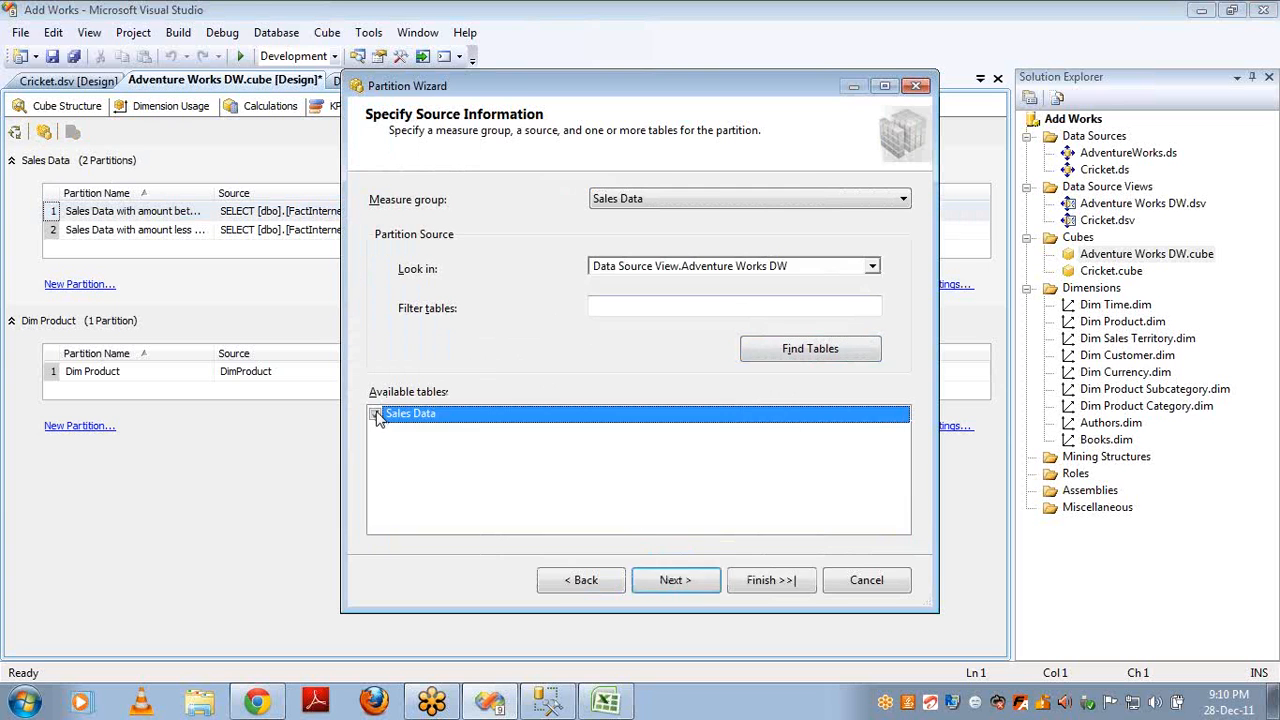
click(700, 584)
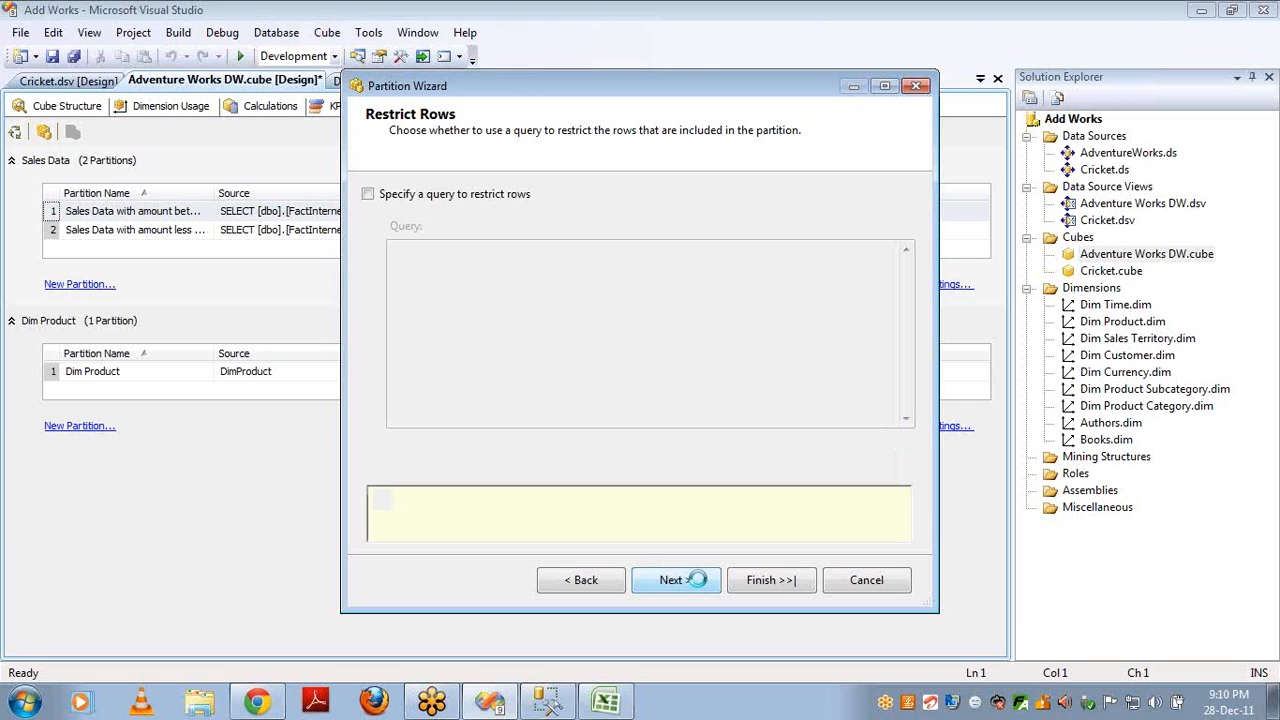
- Restrict this partition's rows by query with the condition WHERE salesamount >= 10000
click(367, 194)
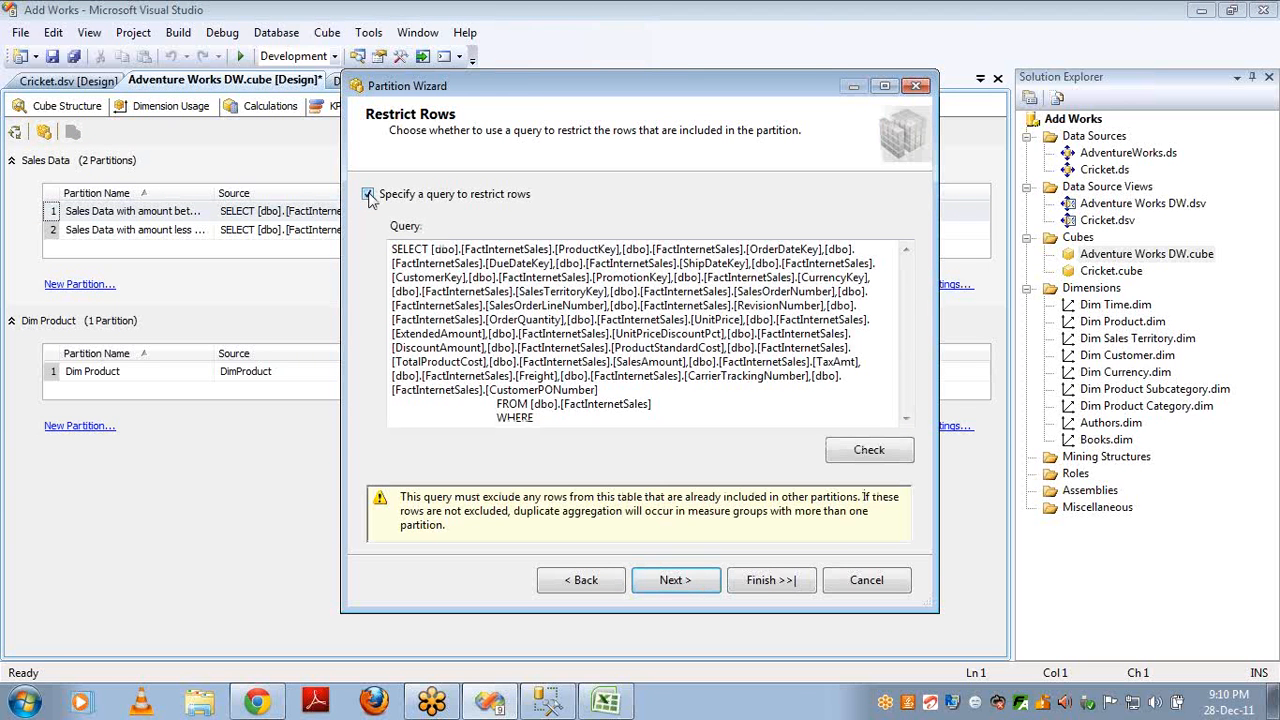
click(537, 418)
text(salesamount)
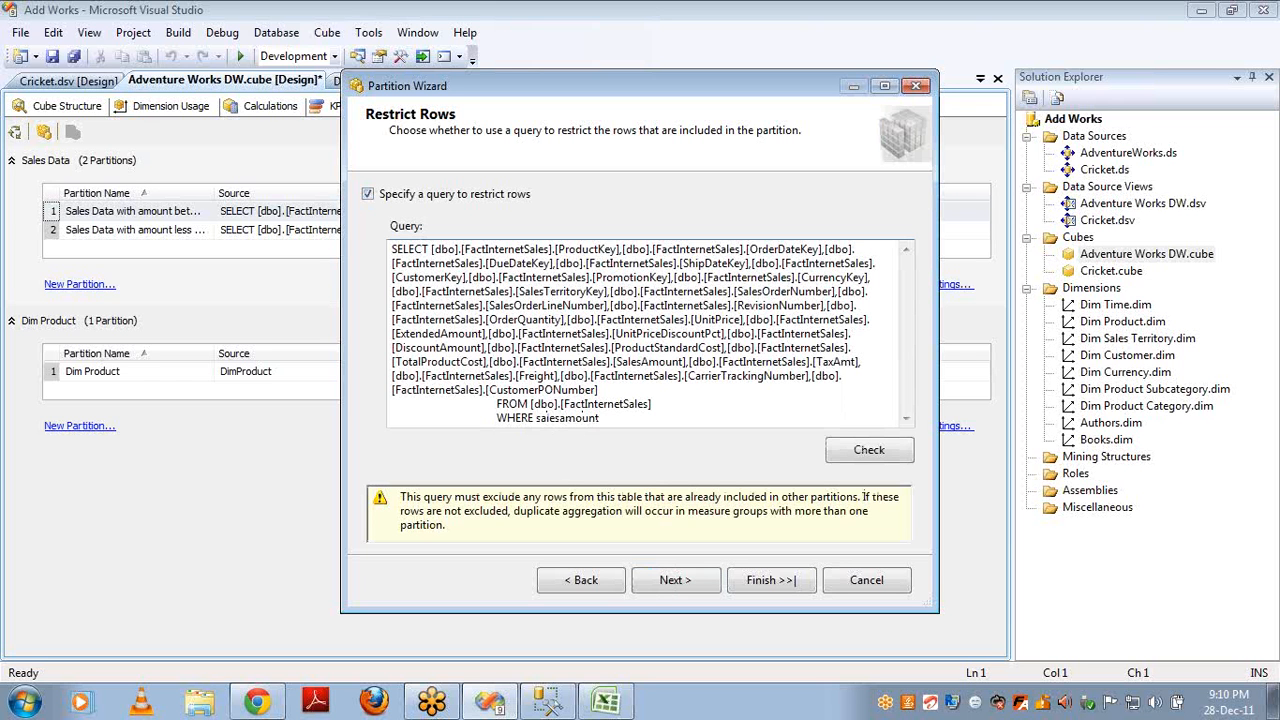
text( >= 10000)
- Name the partition "Sales Dagta with amount greater than 10000", choose to design aggregations later, and finish creating it
click(785, 587)
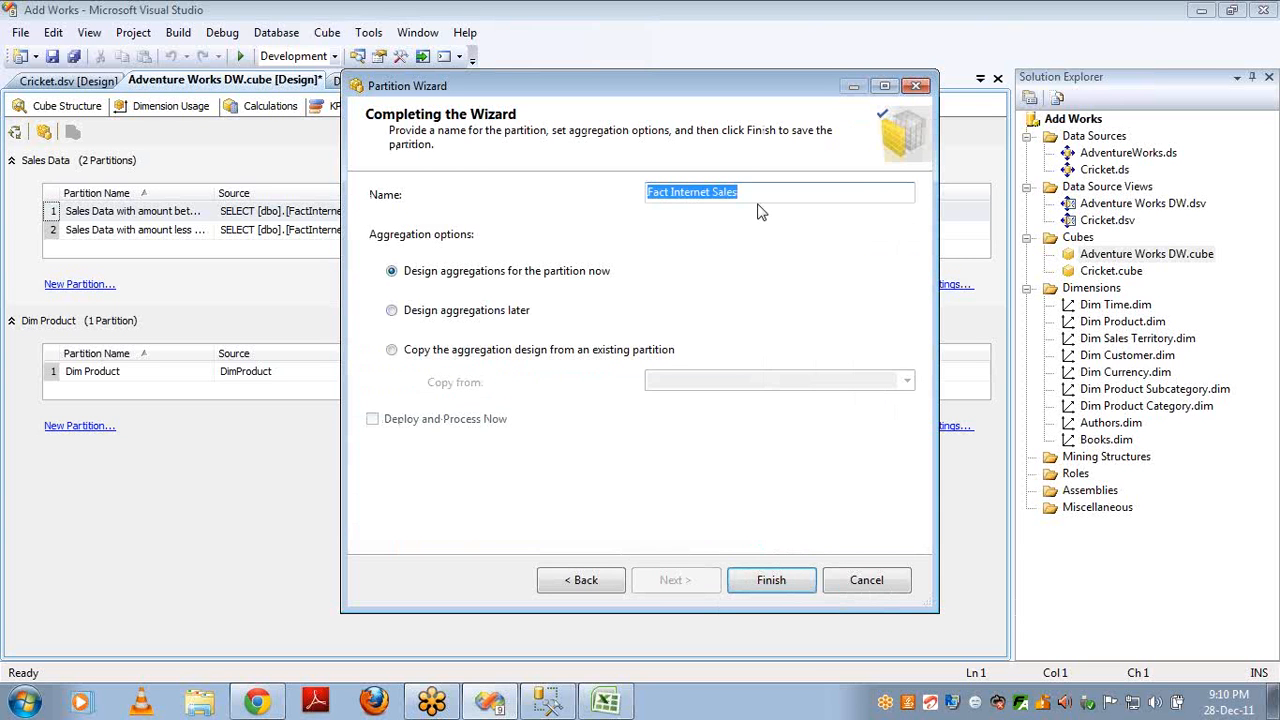
text(Sales Dagta)
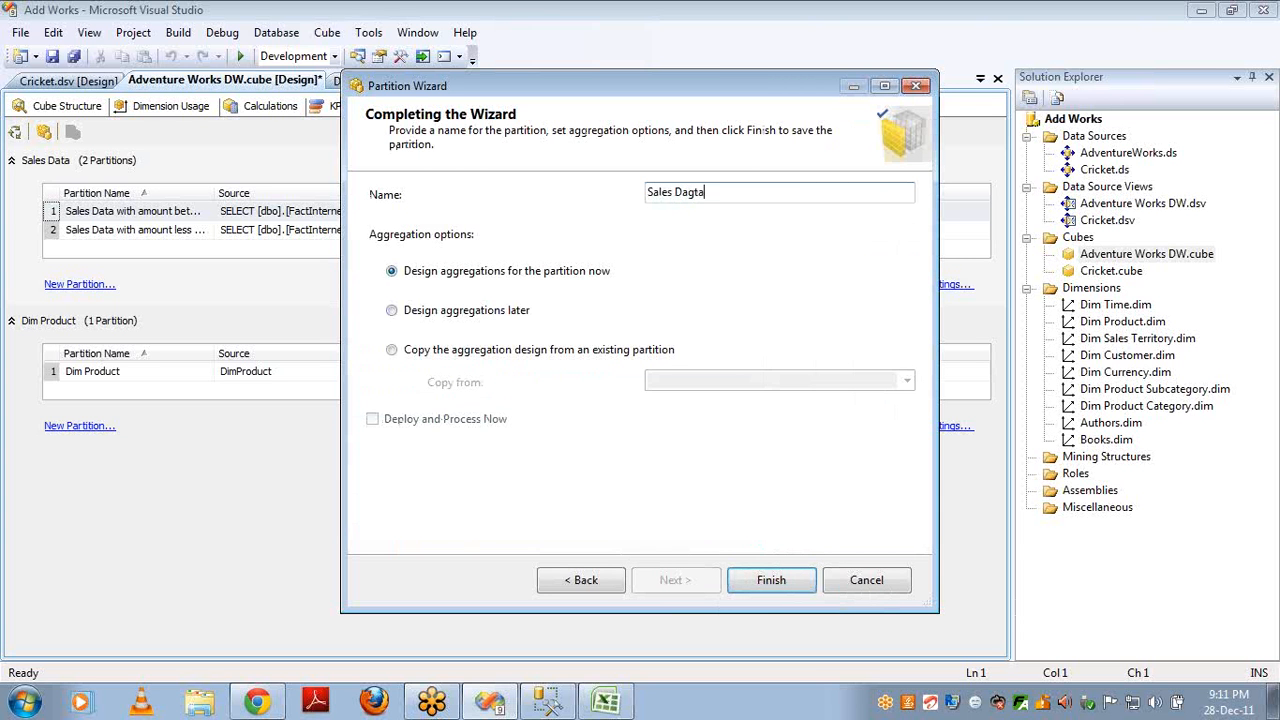
text( with amount greater than 1000)
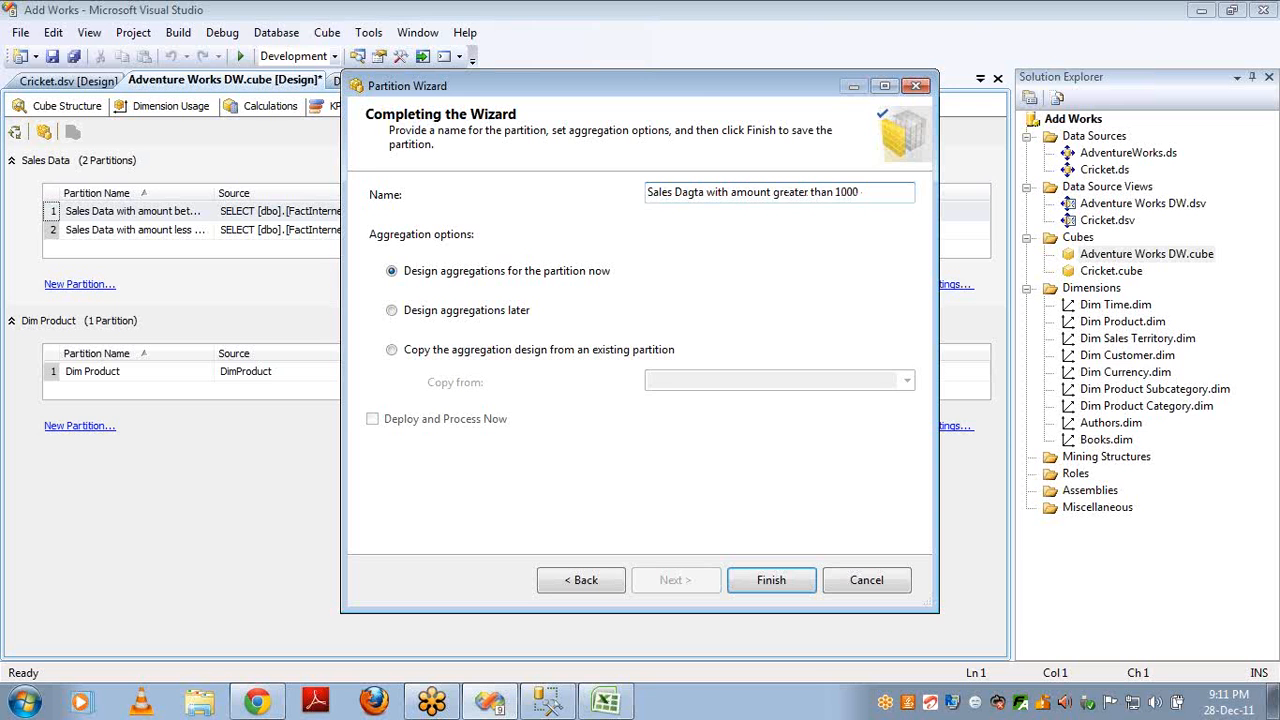
text(0)
click(510, 318)
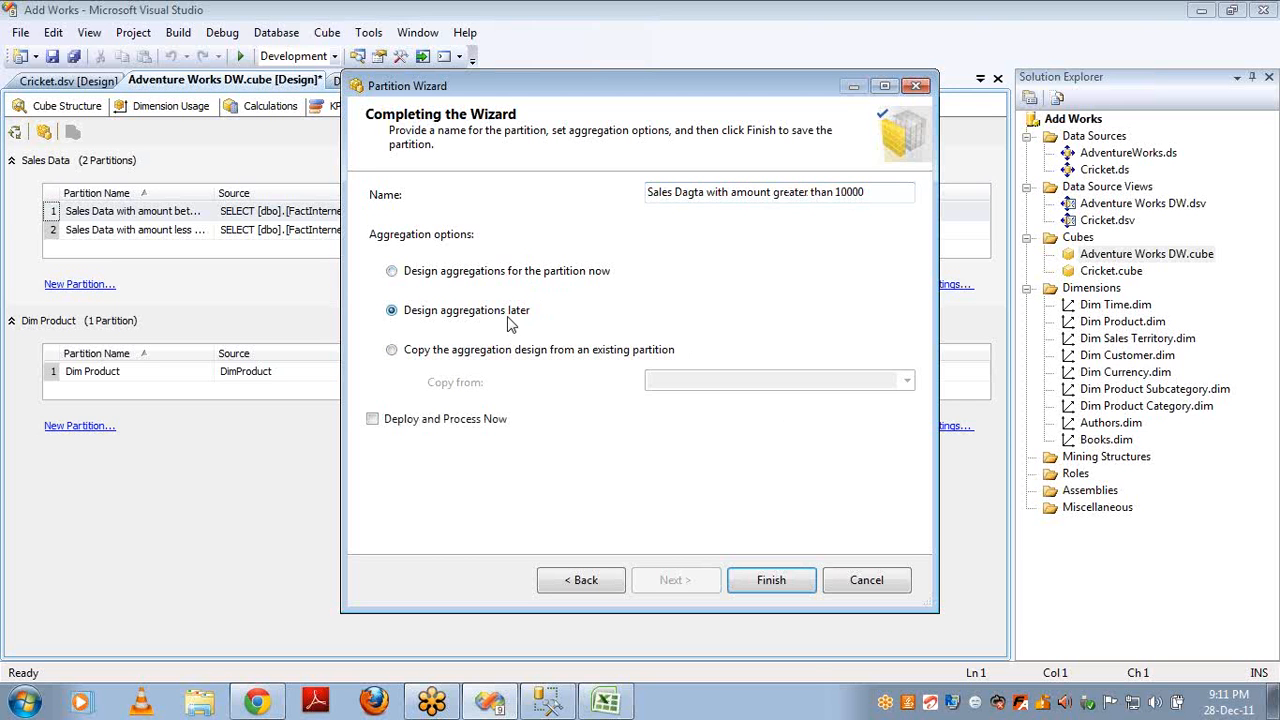
click(780, 586)
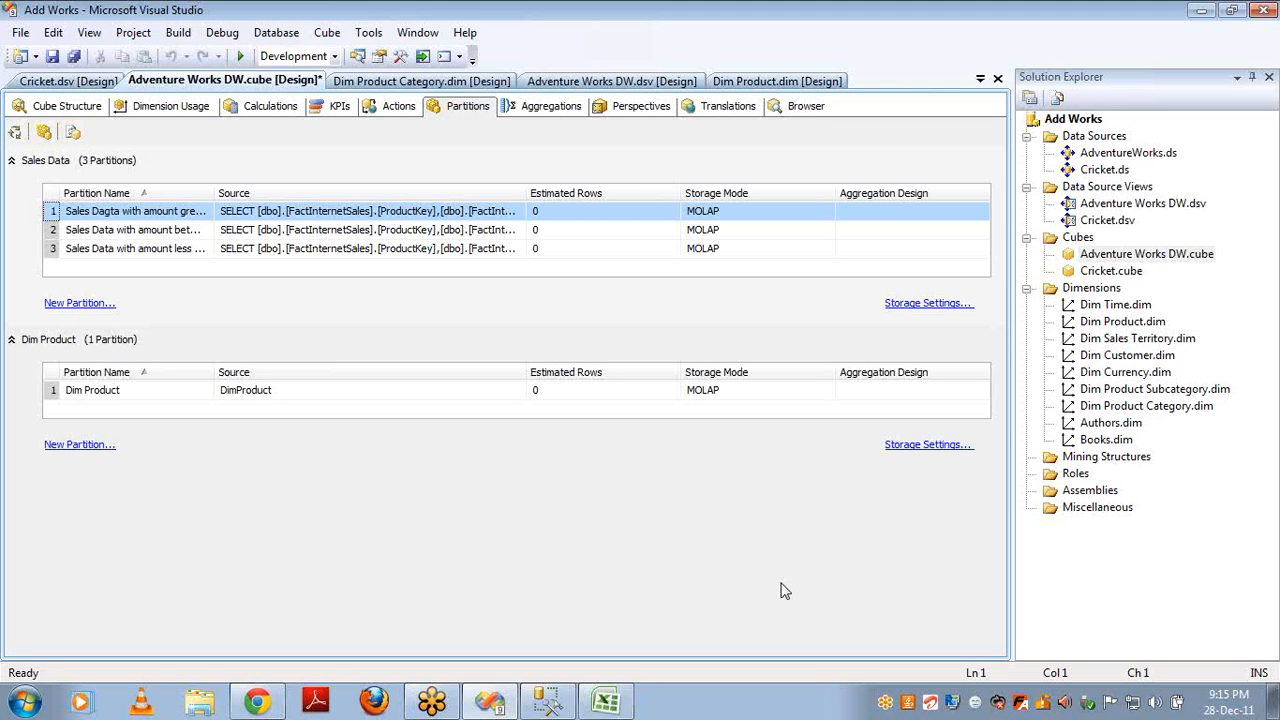
- Open the Dim Time dimension to examine its attributes and calendar hierarchy, and close it again
double_click(1113, 310)
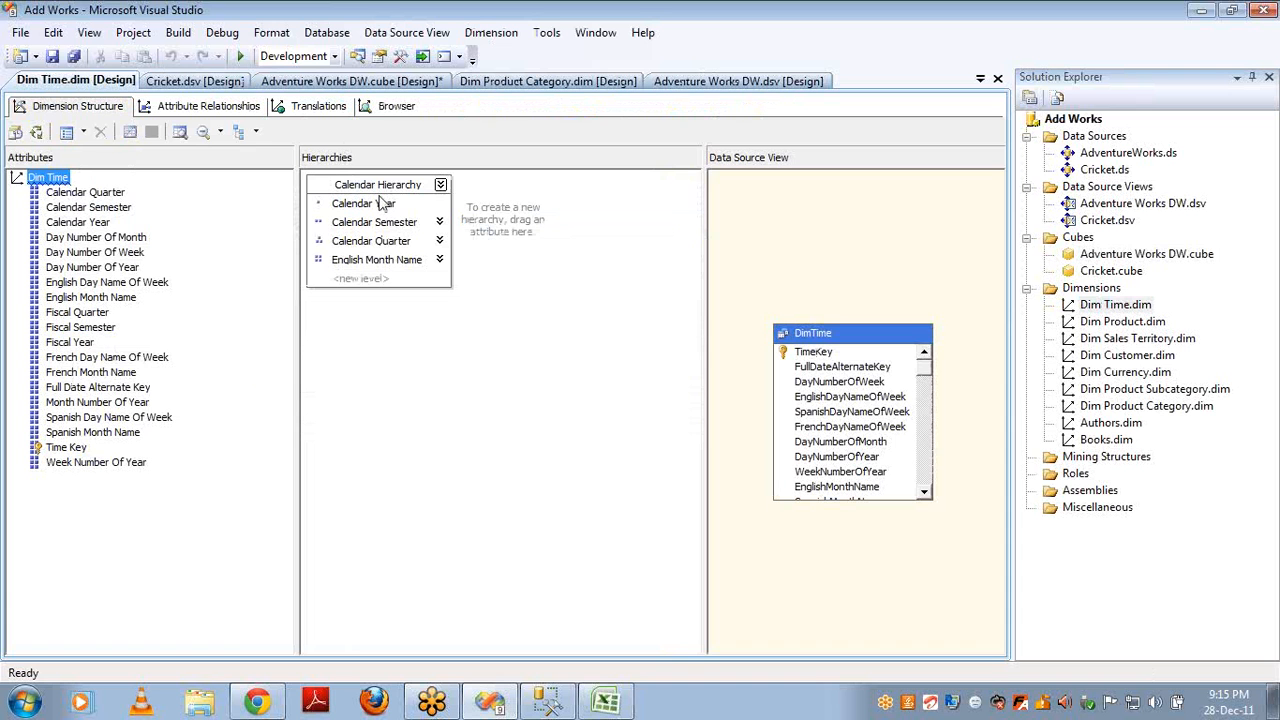
click(86, 344)
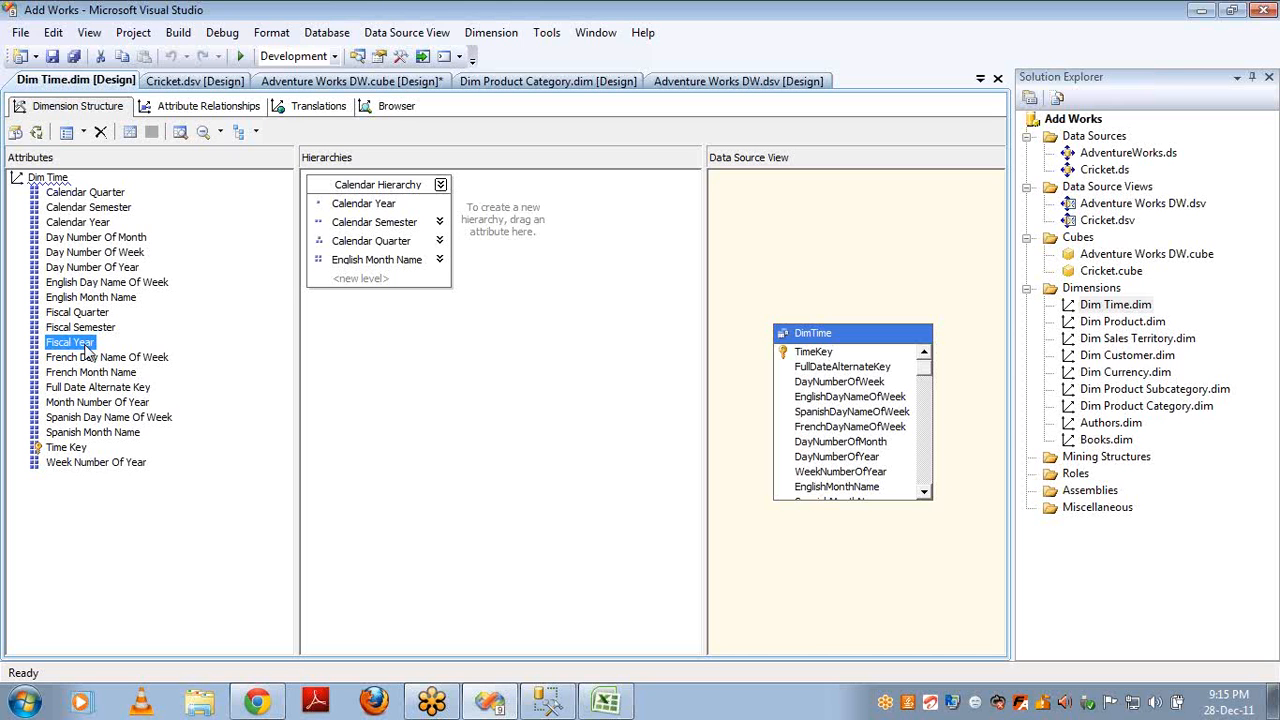
click(997, 80)
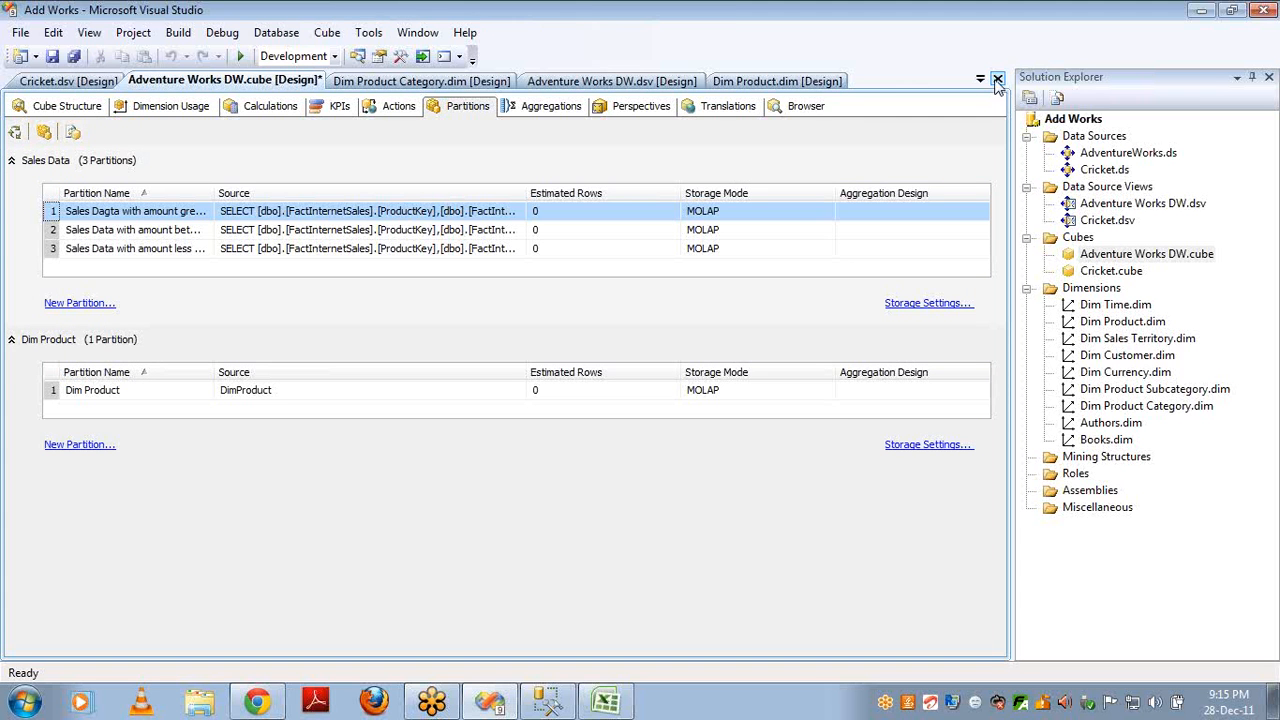
- Show the cube's aggregations and examine the Sales Data partitions and the aggregation designs available for assignment
click(551, 106)
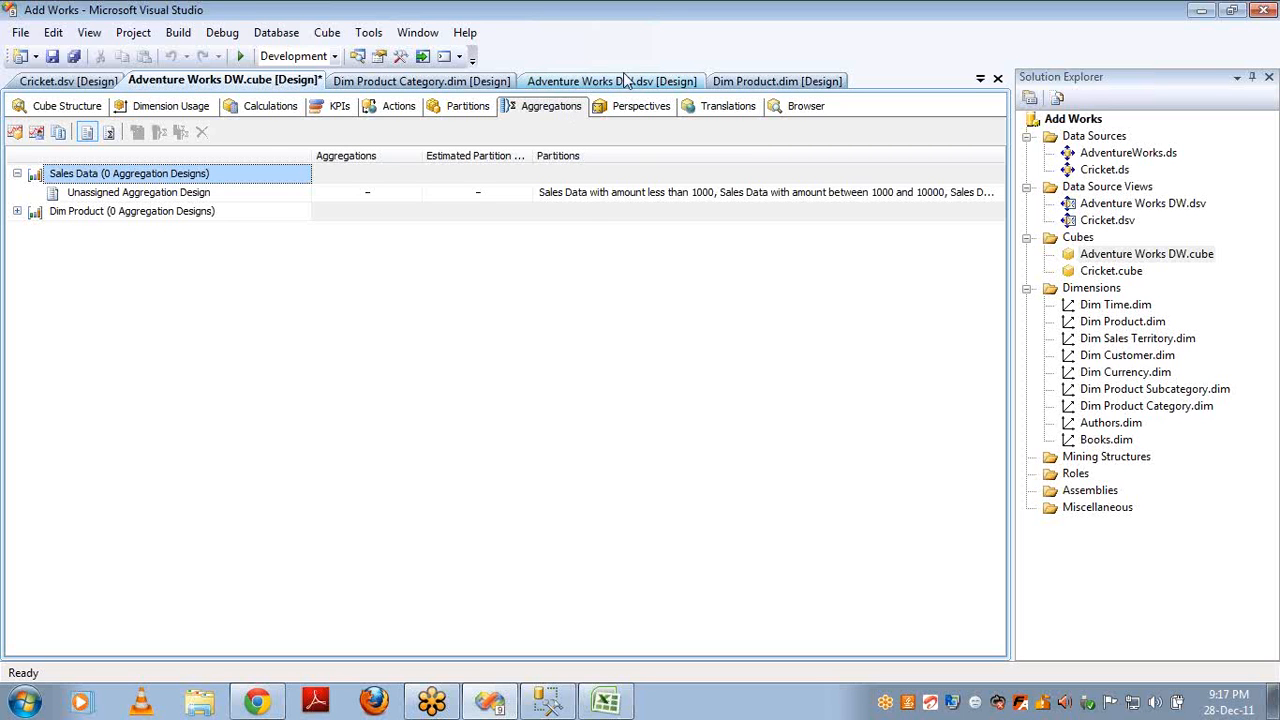
click(577, 192)
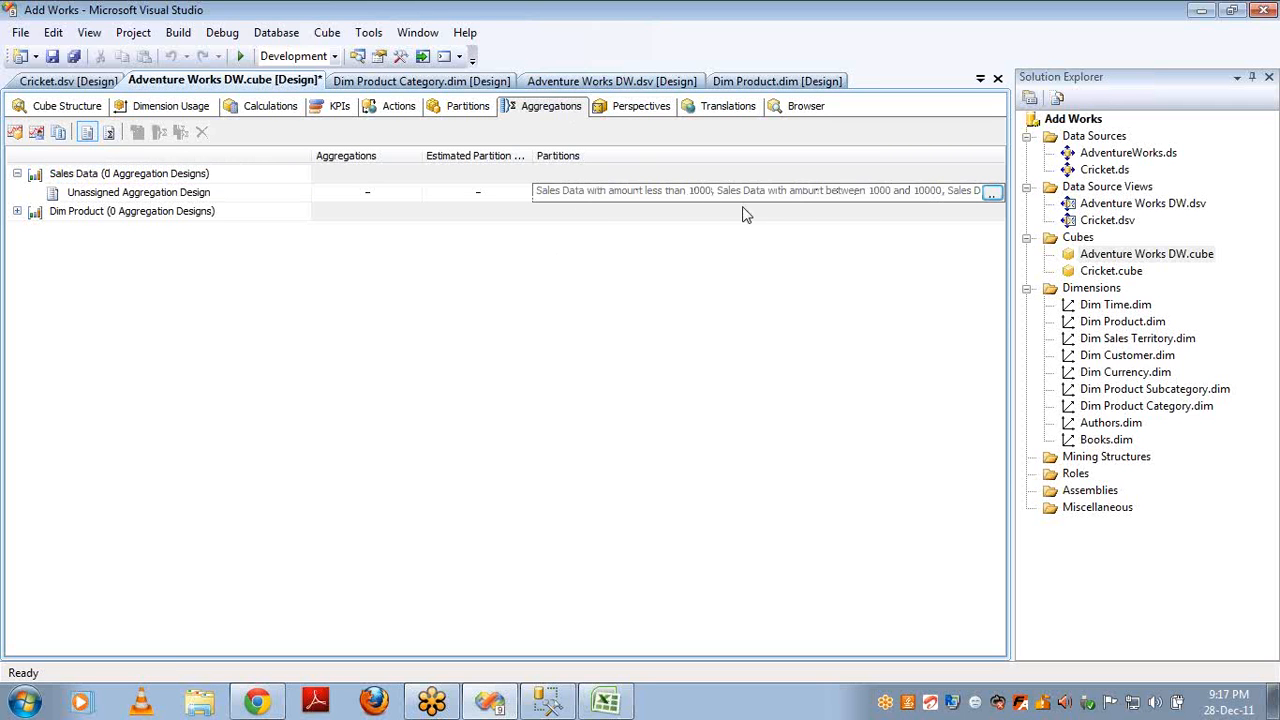
click(58, 134)
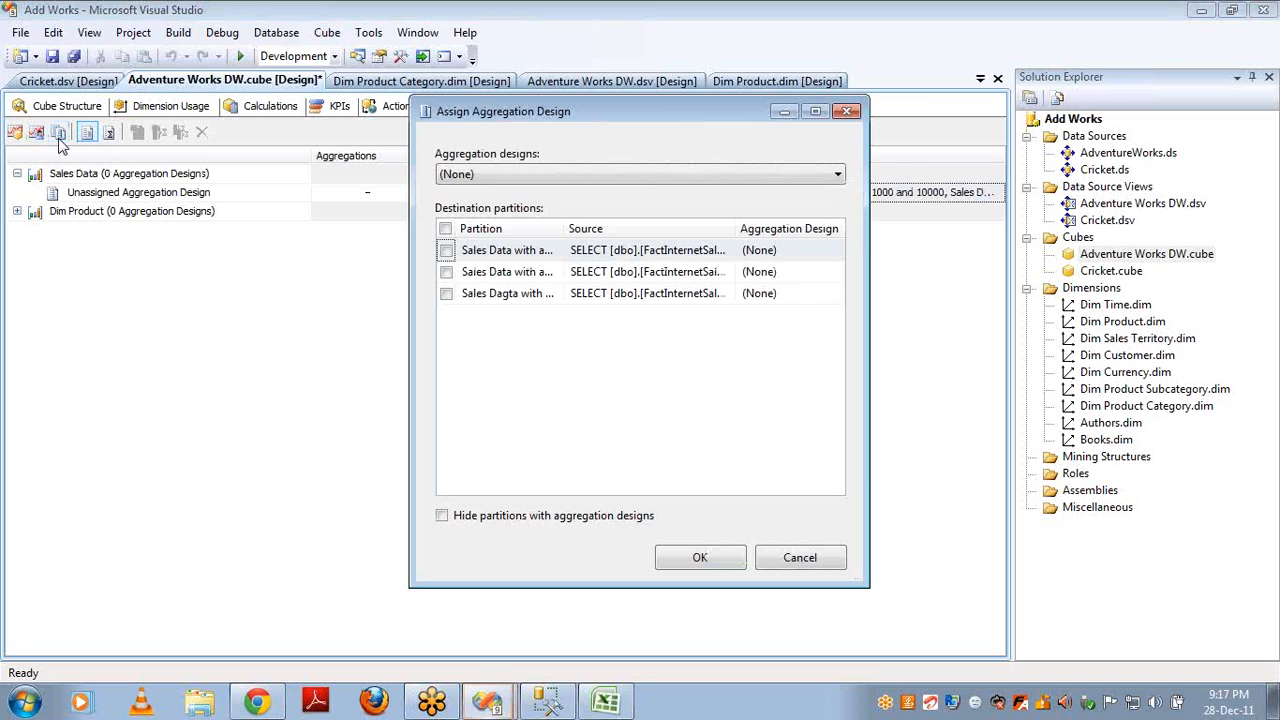
click(476, 176)
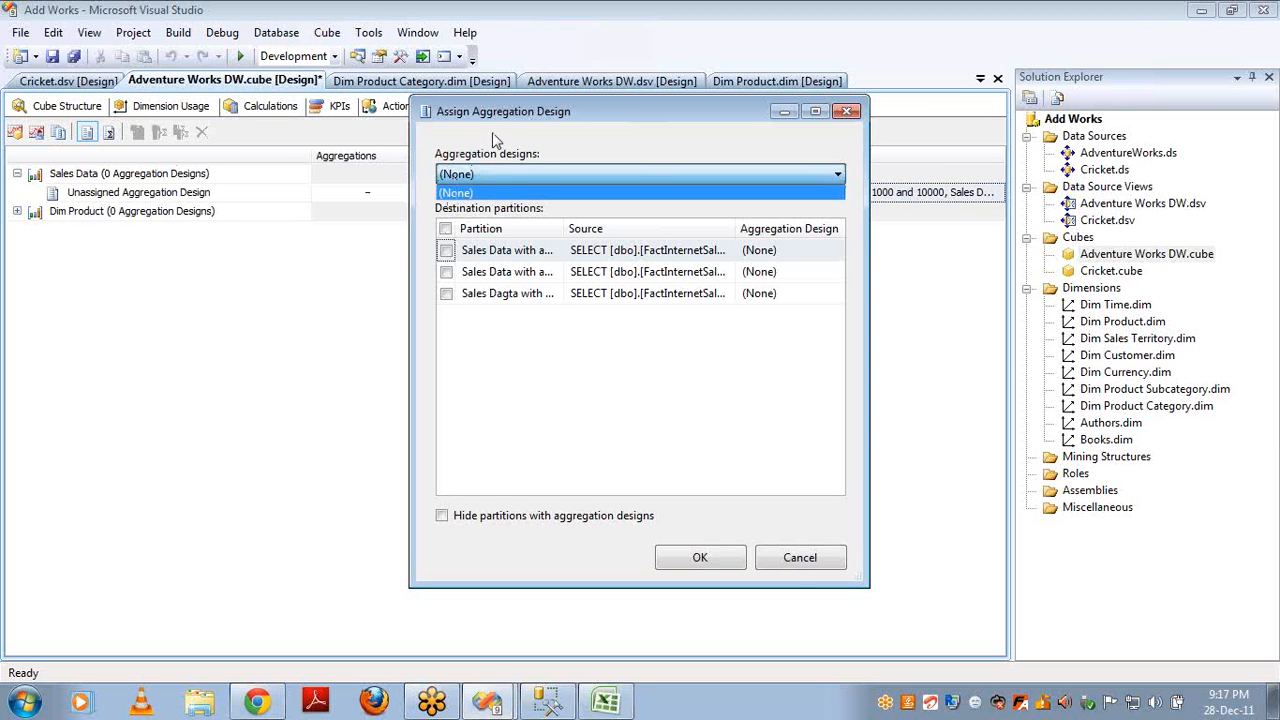
click(790, 566)
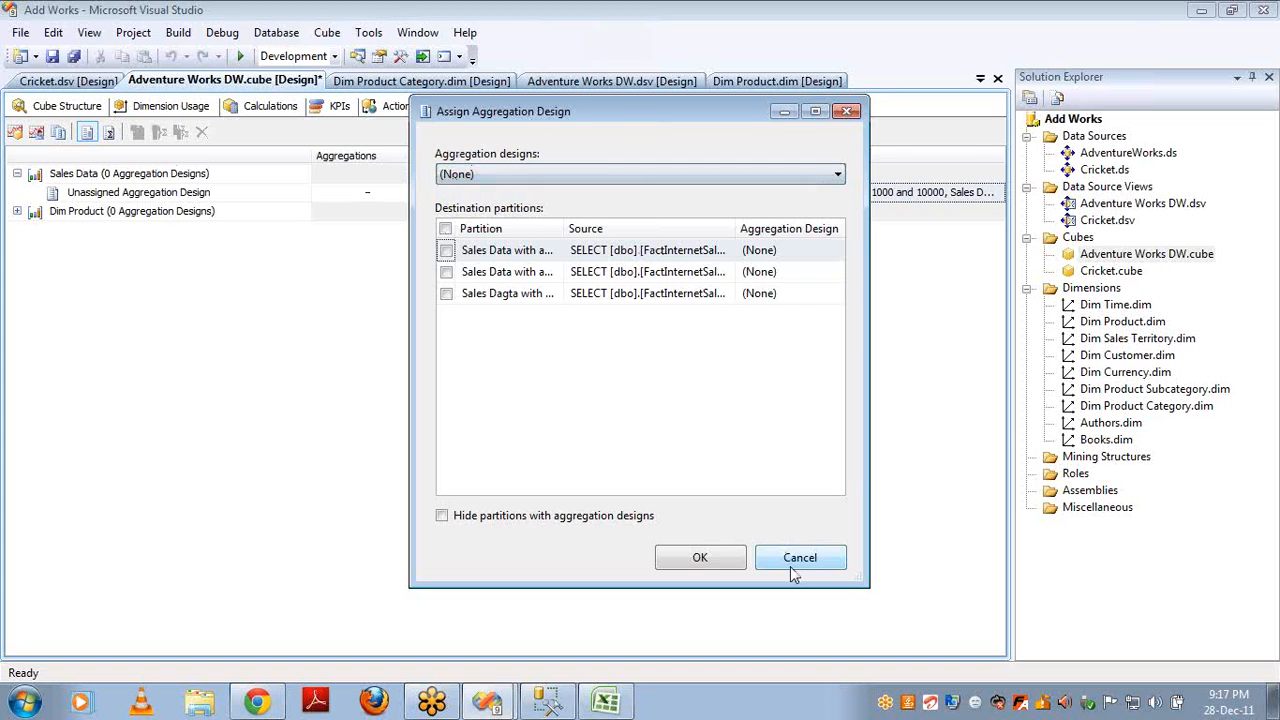
click(790, 566)
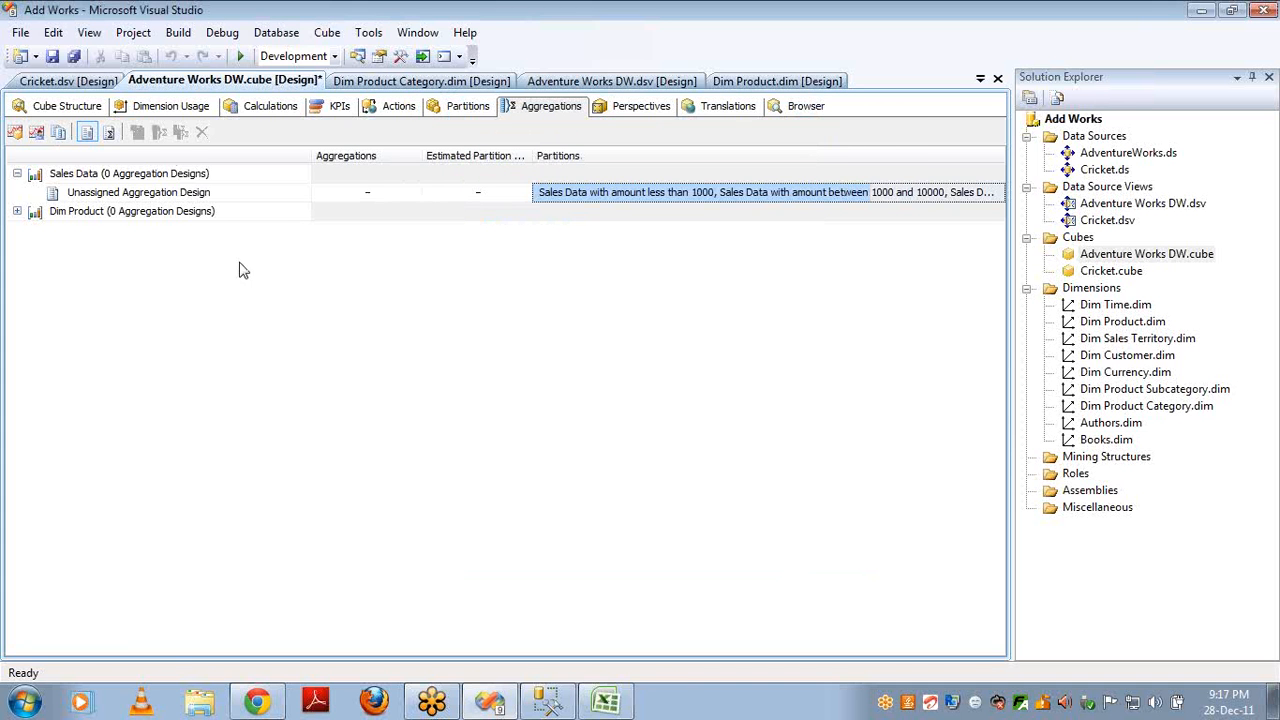
- Start designing aggregations for the Sales Data measure group and include all three of its partitions
click(18, 134)
key(Return)
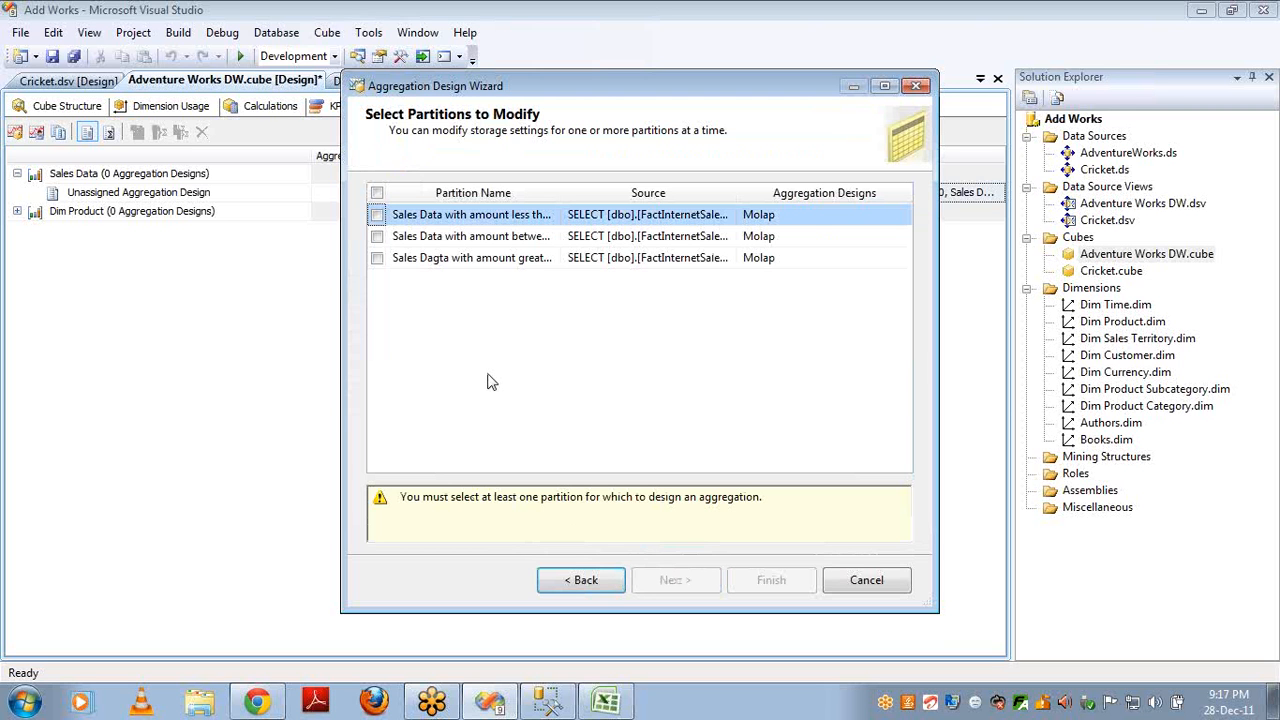
click(377, 215)
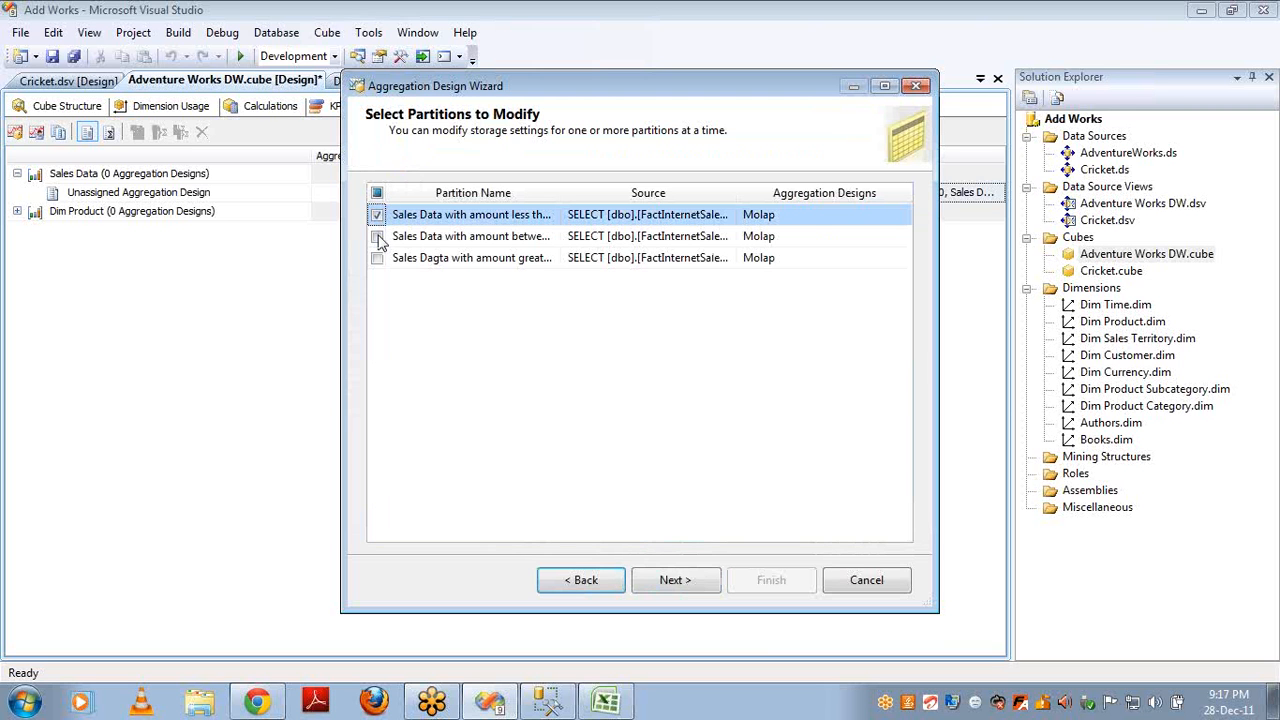
click(377, 236)
click(377, 258)
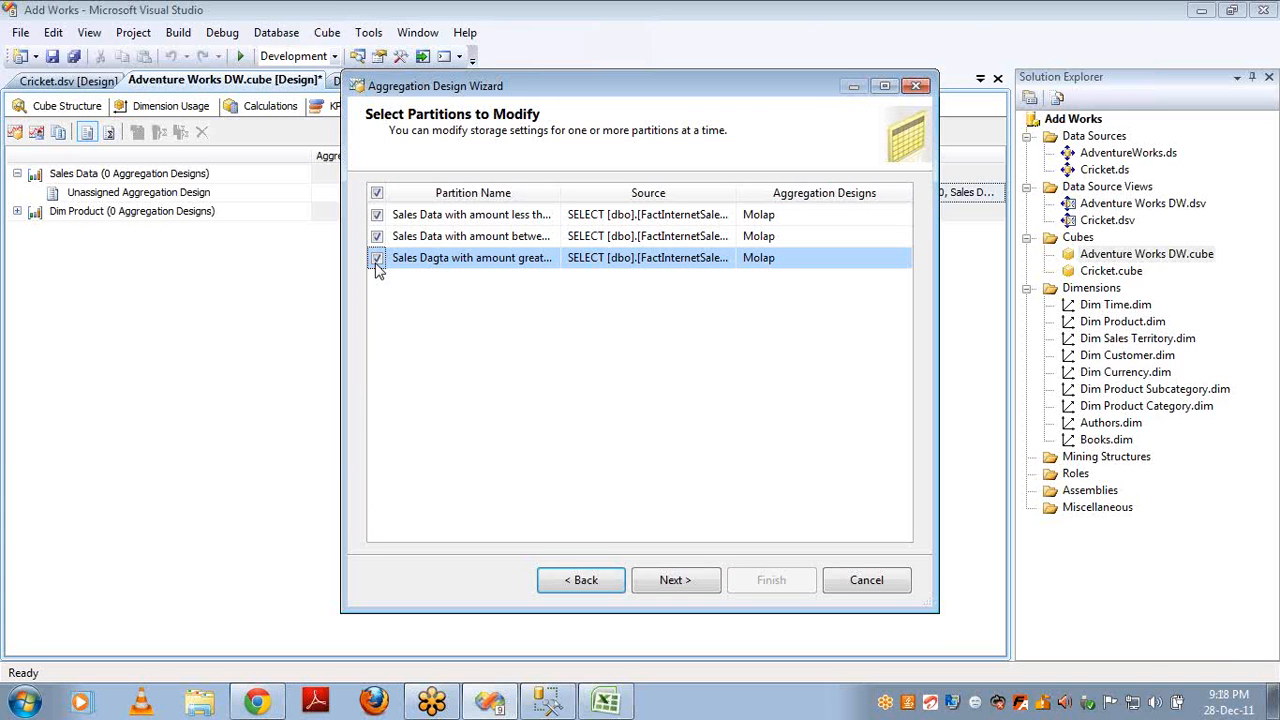
click(684, 582)
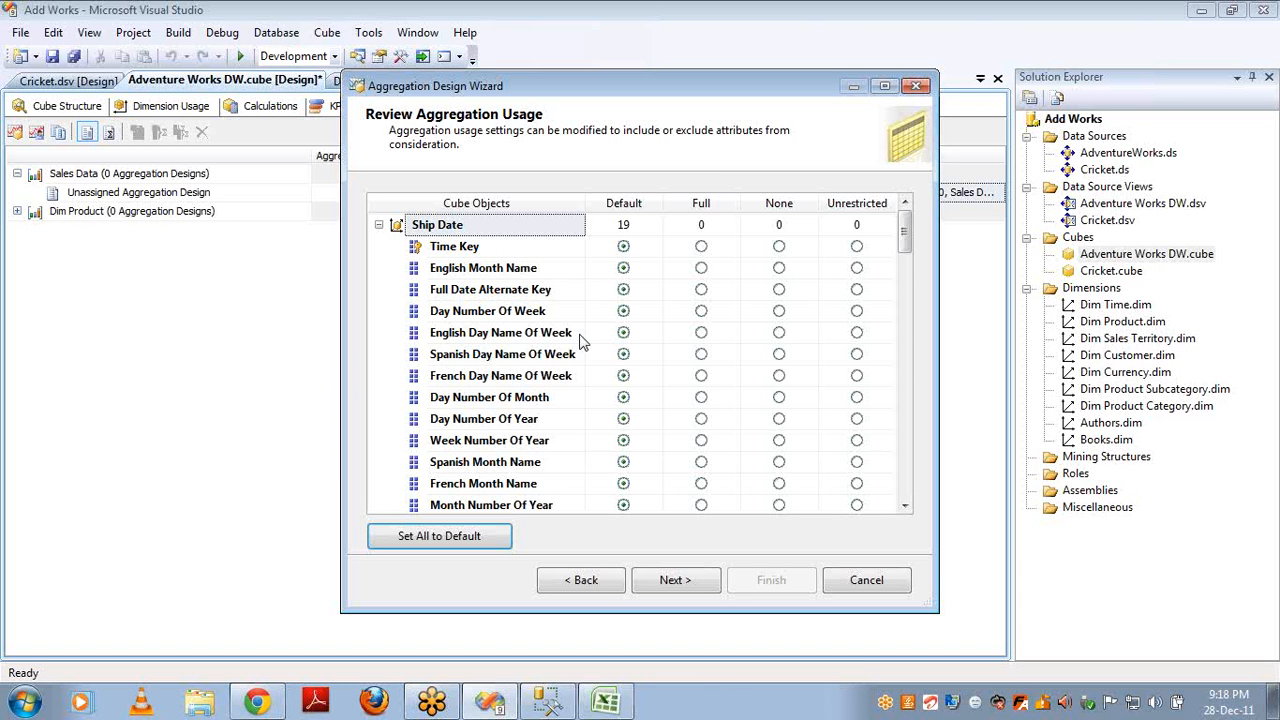
- Under Ship Date, set the aggregation usage of English Month Name to Full and Spanish Month Name to None
click(701, 268)
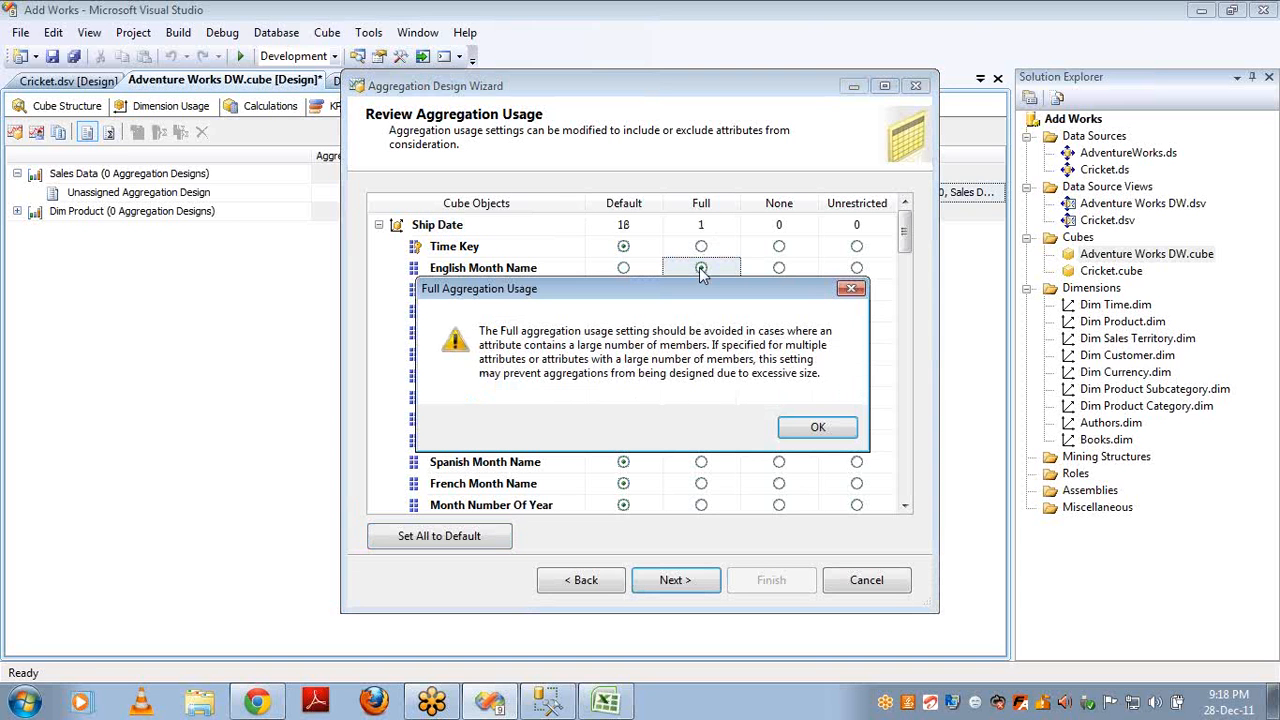
click(798, 432)
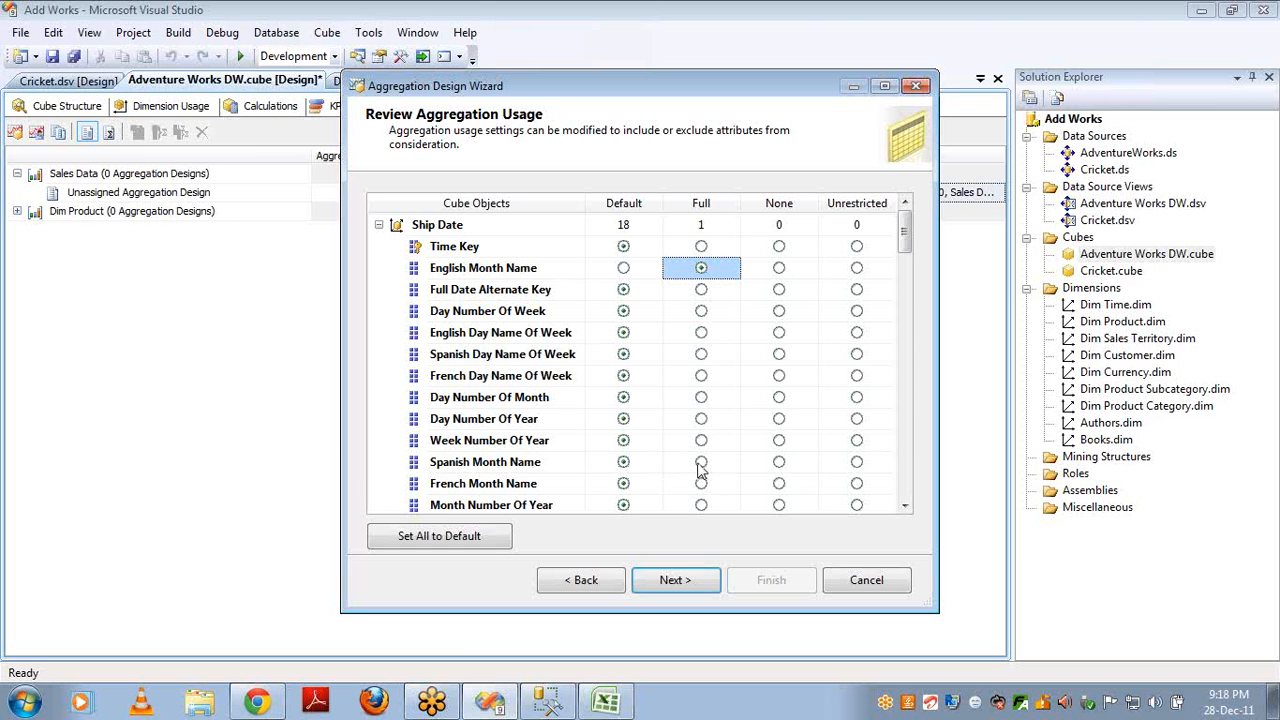
click(779, 464)
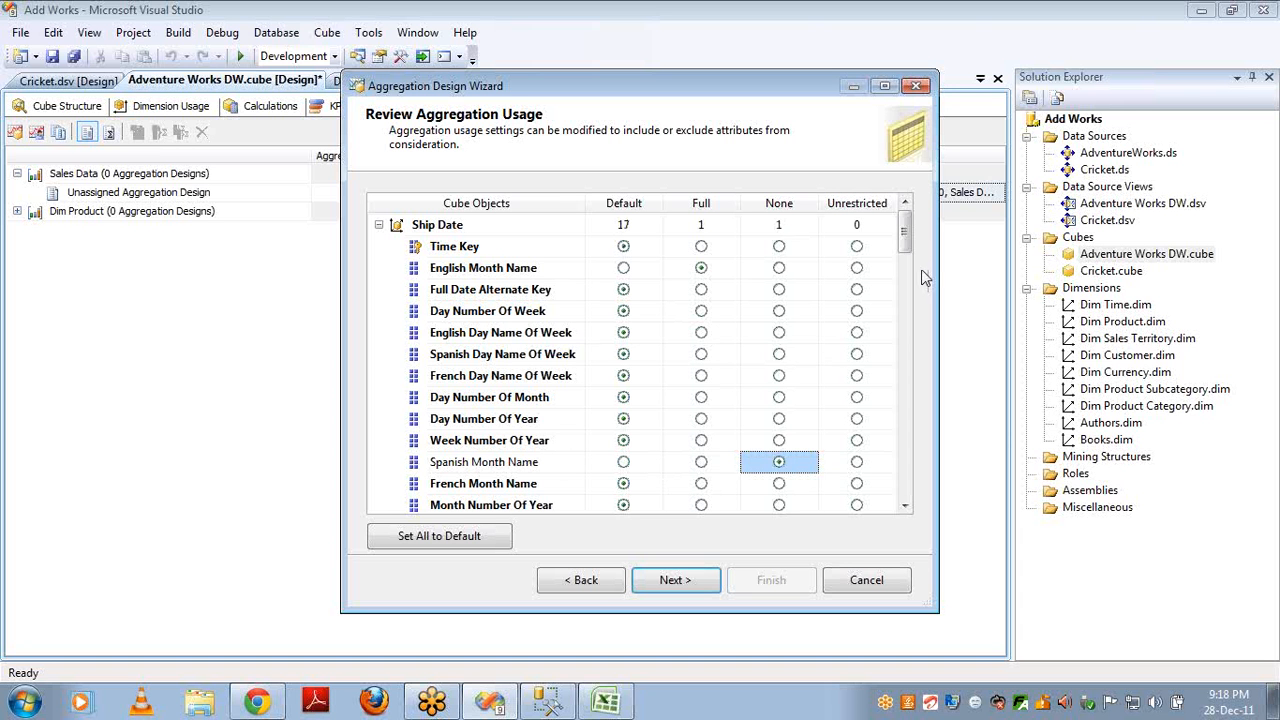
- Set Ship Date's Calendar Year, Calendar Quarter, Calendar Semester, Fiscal Quarter and Fiscal Year to Full aggregation usage, and accept the usage settings
drag(906, 239, 906, 268)
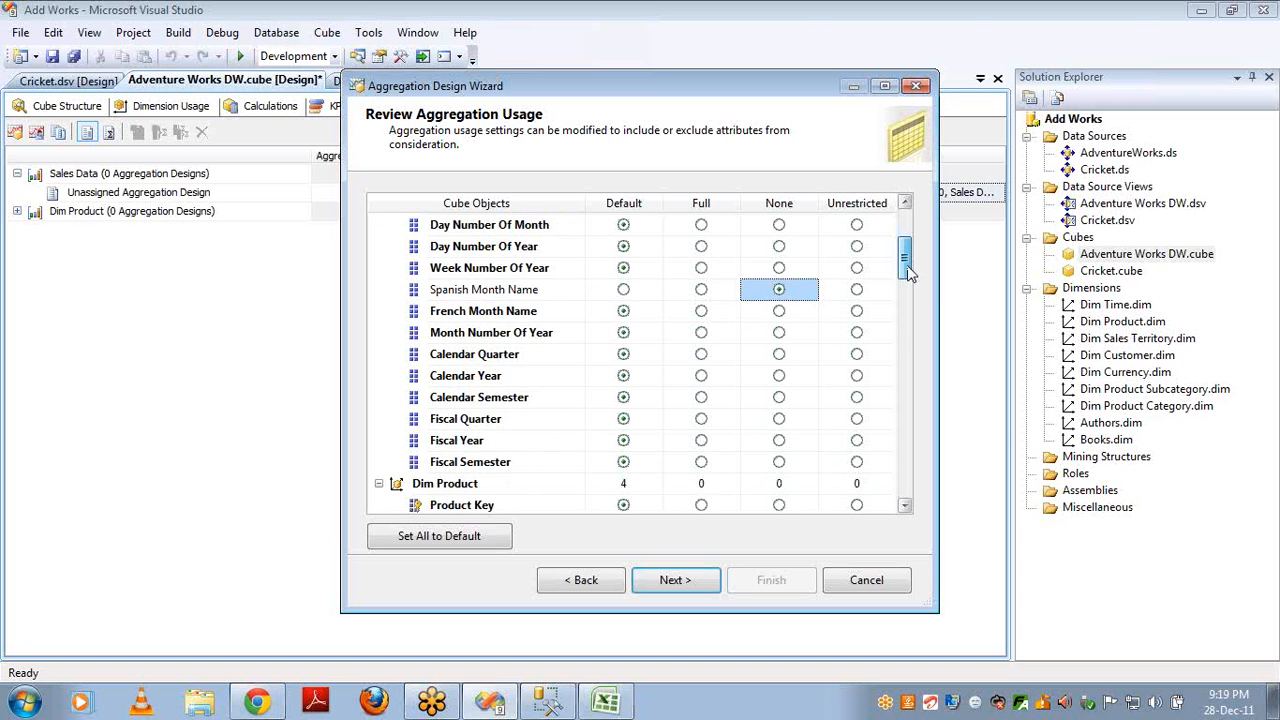
click(701, 375)
click(701, 356)
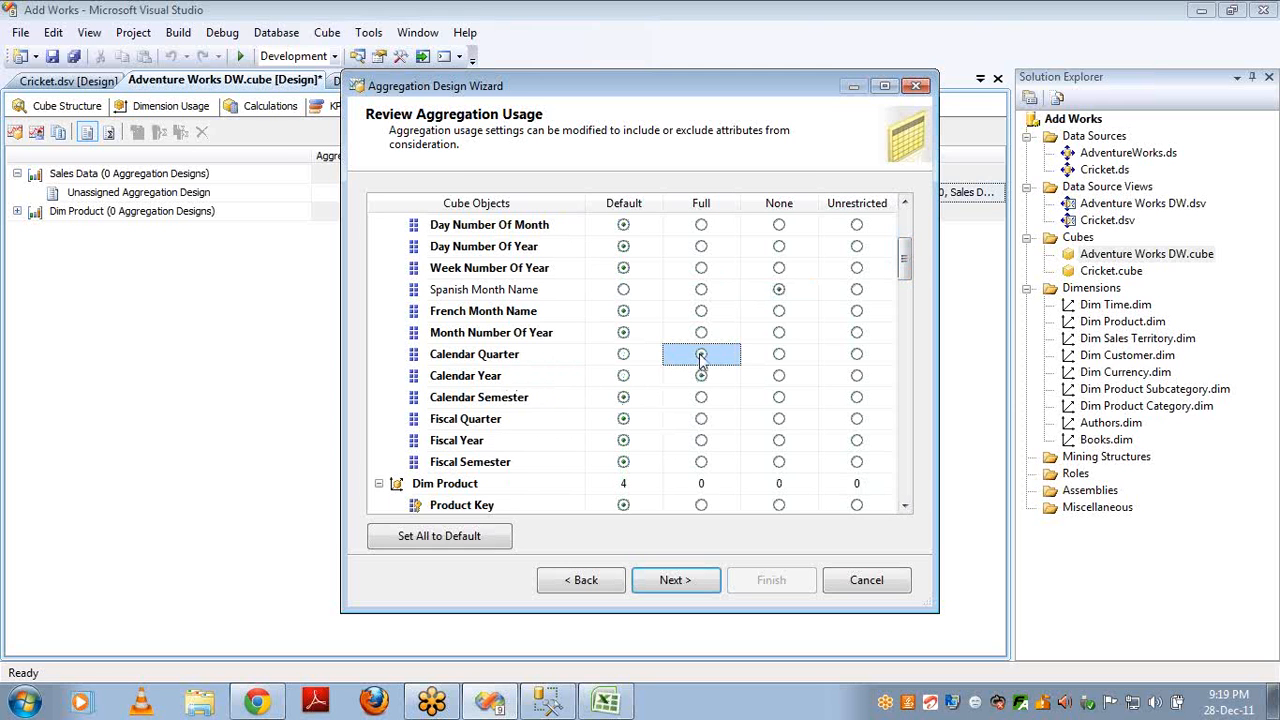
click(702, 398)
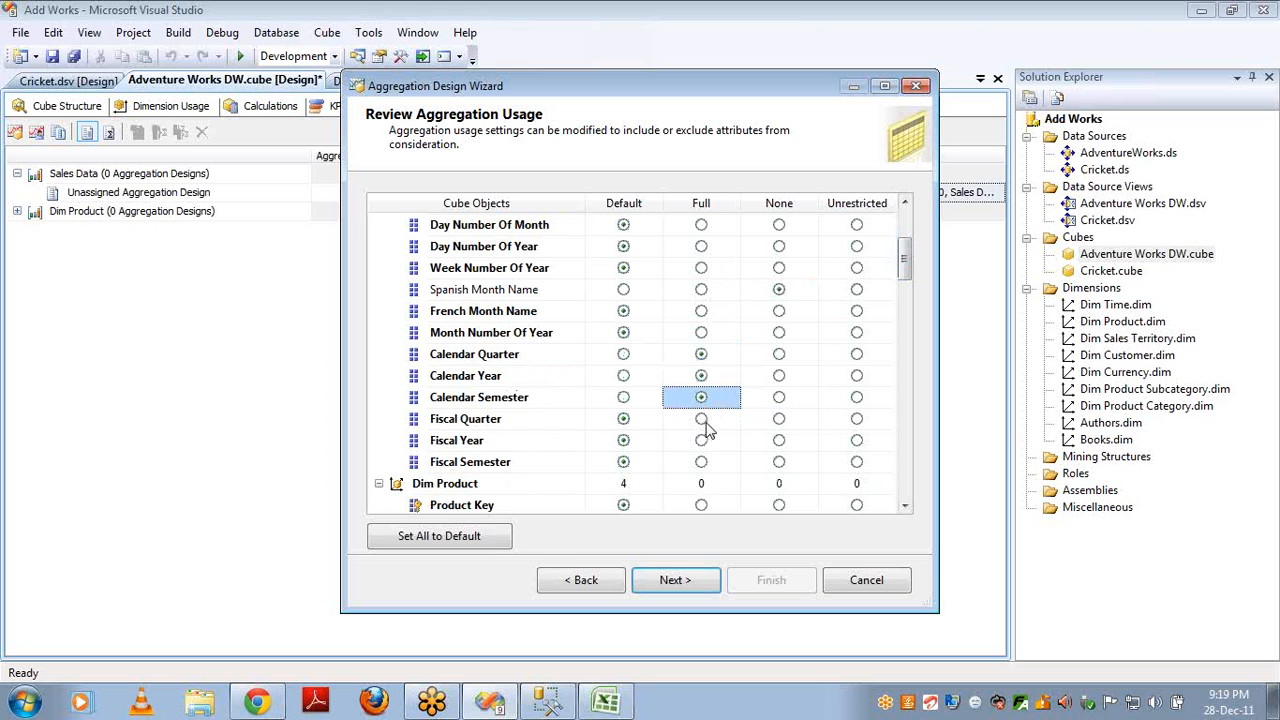
click(702, 420)
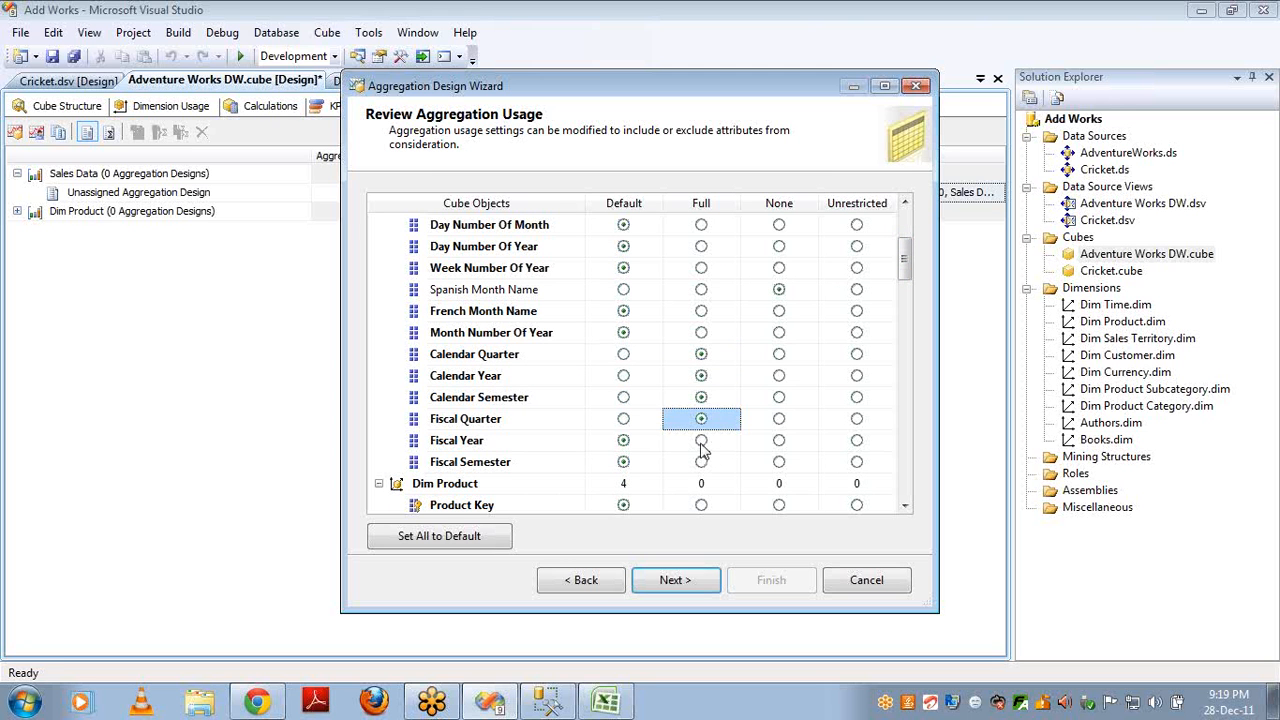
click(701, 441)
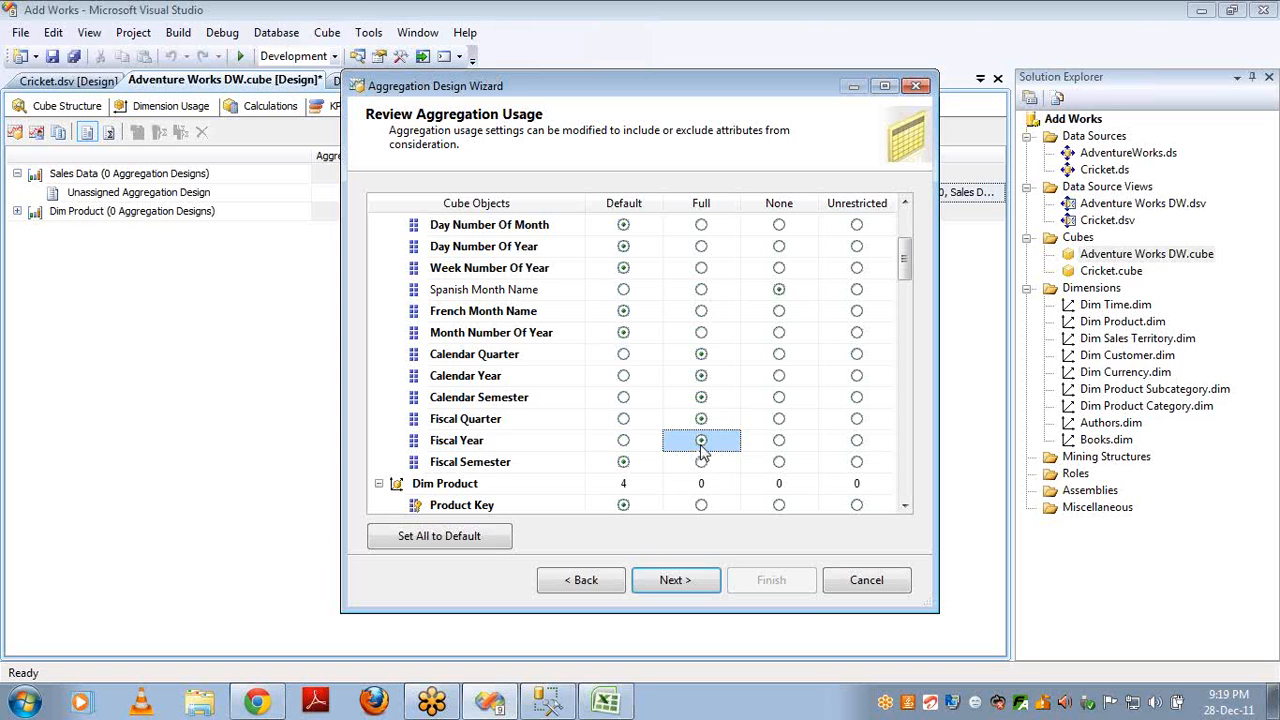
click(659, 582)
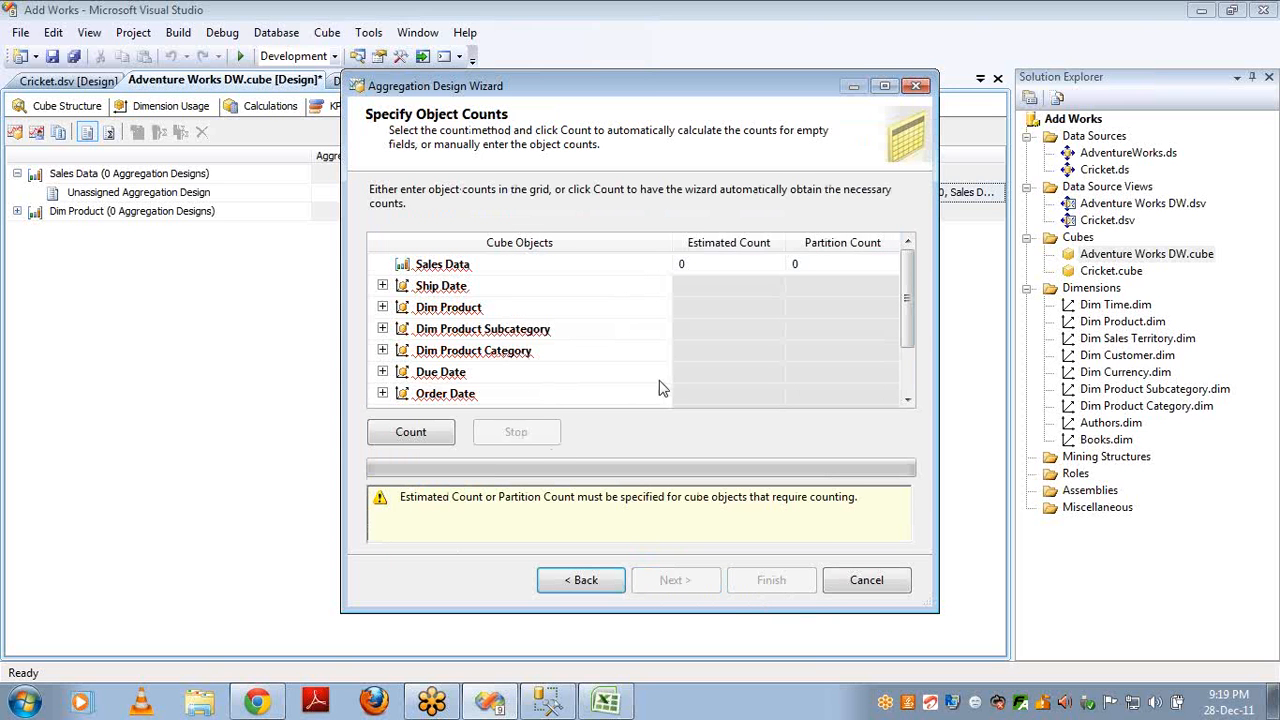
- Count the cube objects automatically, check the Sales Data estimated and partition counts, and continue to the aggregation options
click(413, 432)
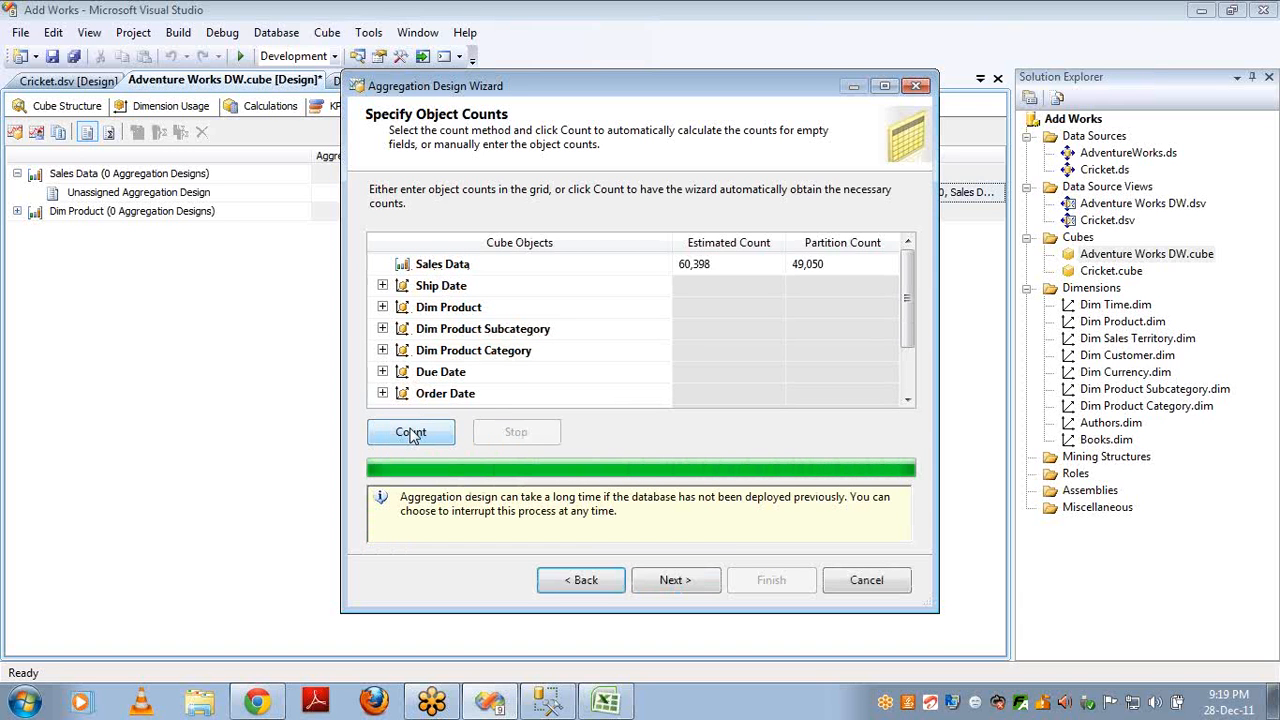
click(728, 264)
click(838, 264)
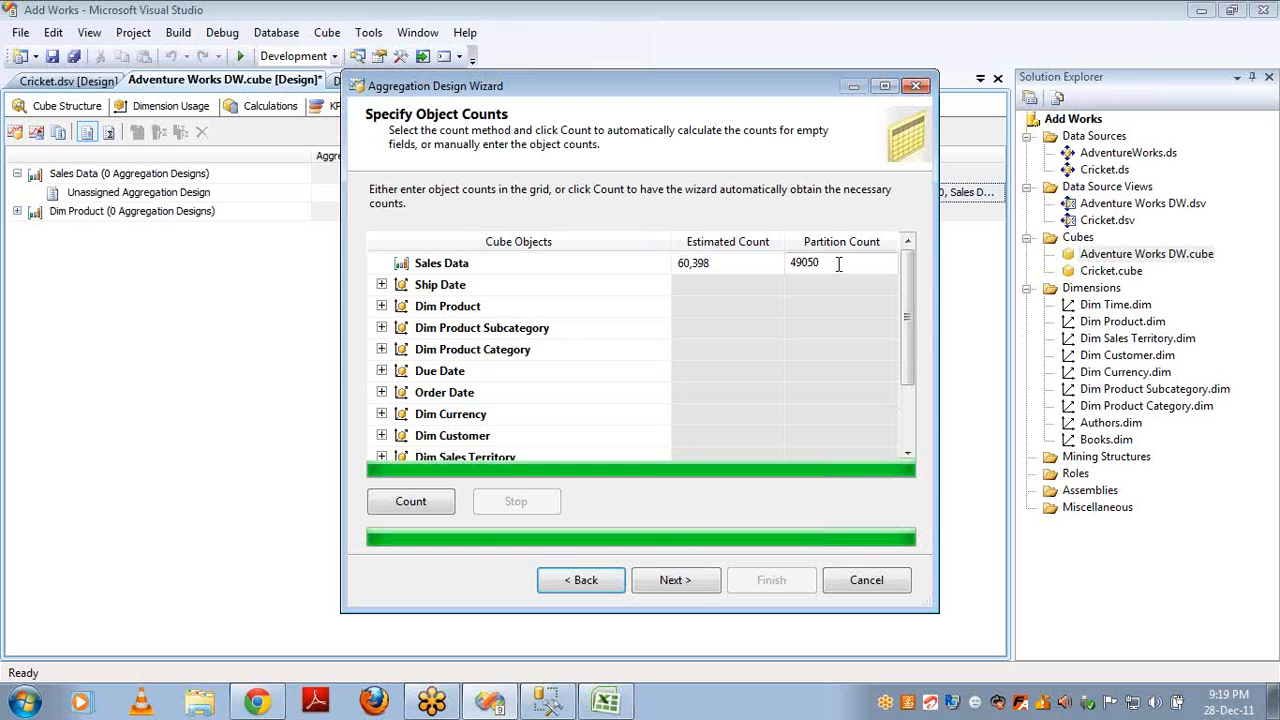
click(673, 578)
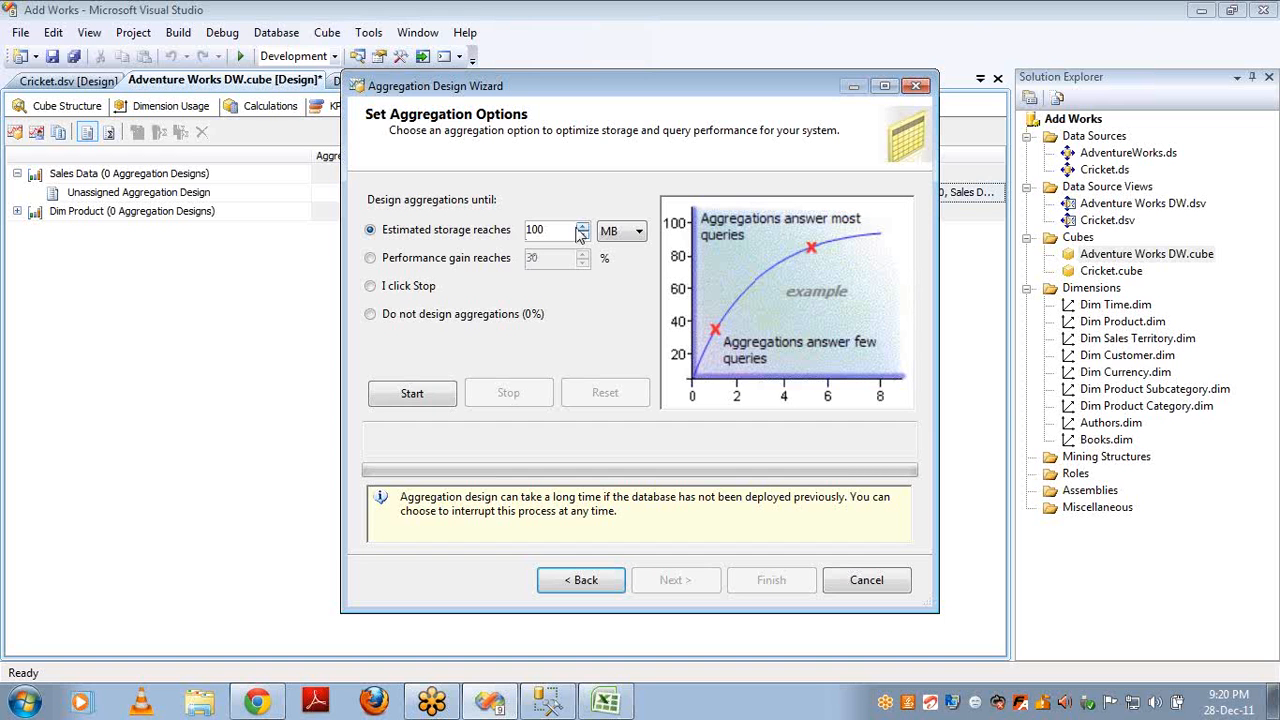
- Design aggregations until estimated storage reaches 100 MB, and review the number of aggregations, optimization level and size
click(414, 393)
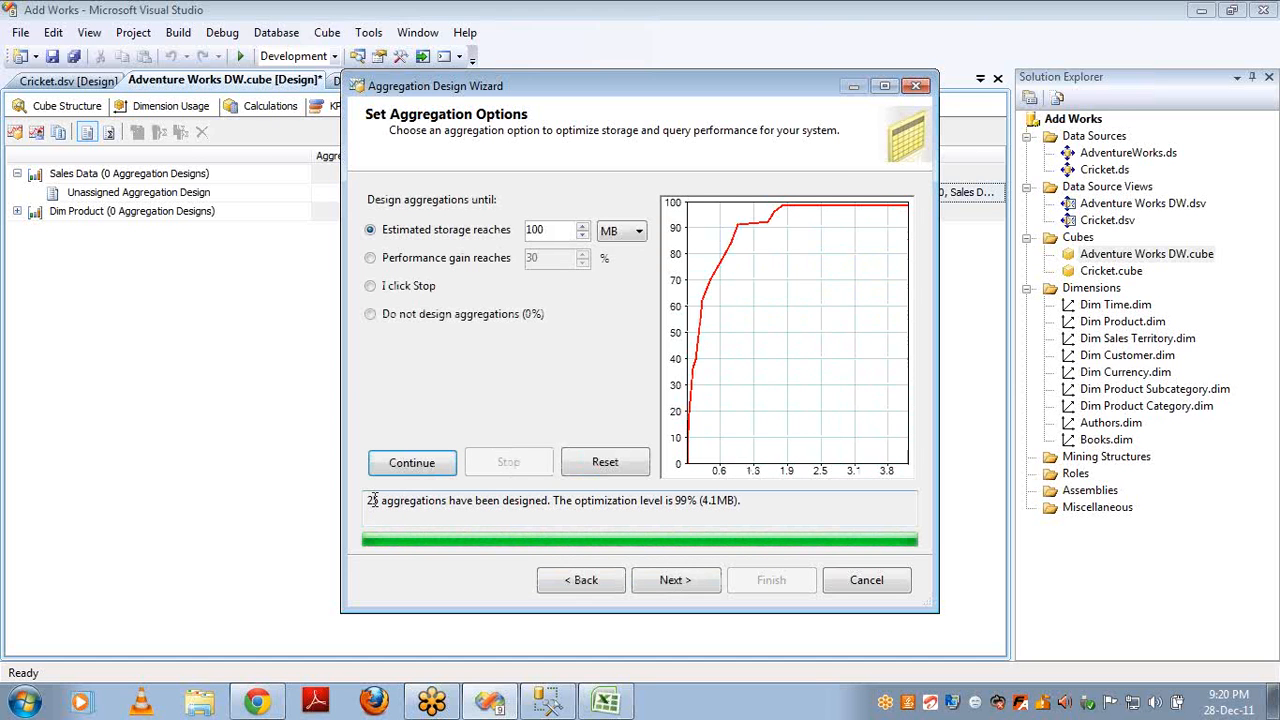
double_click(720, 499)
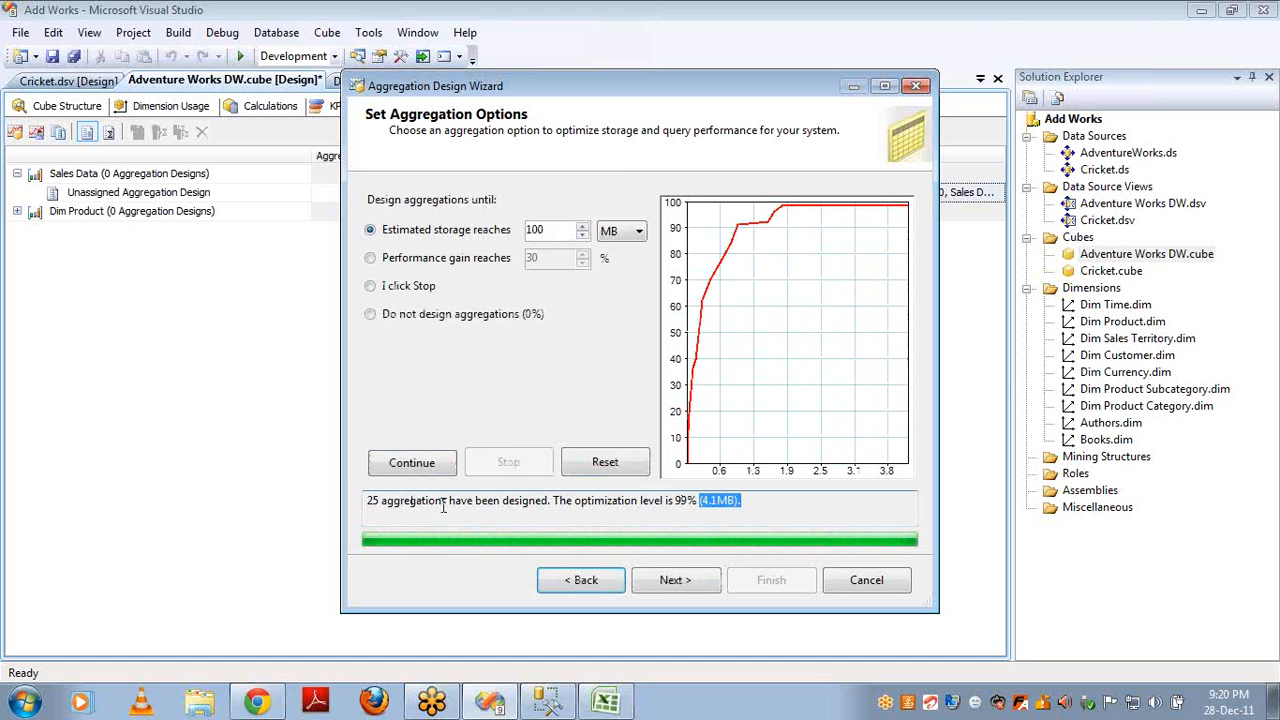
double_click(372, 500)
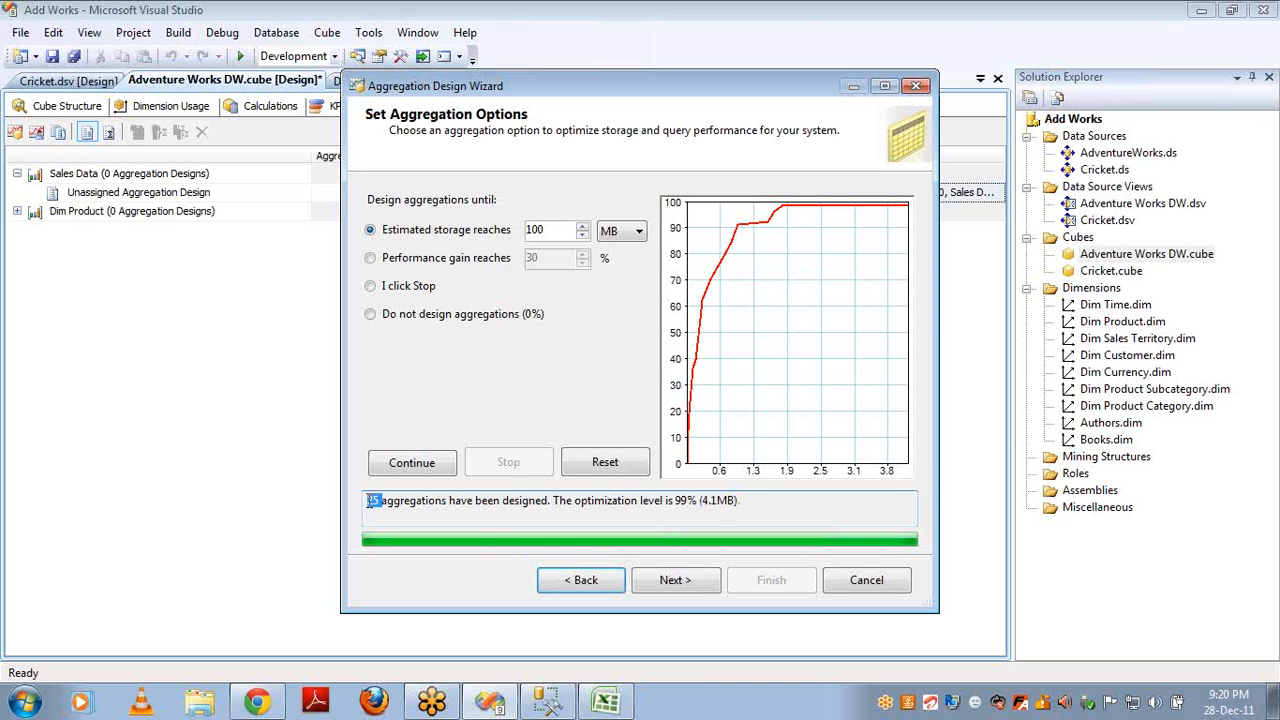
click(678, 499)
double_click(678, 499)
drag(546, 230, 526, 229)
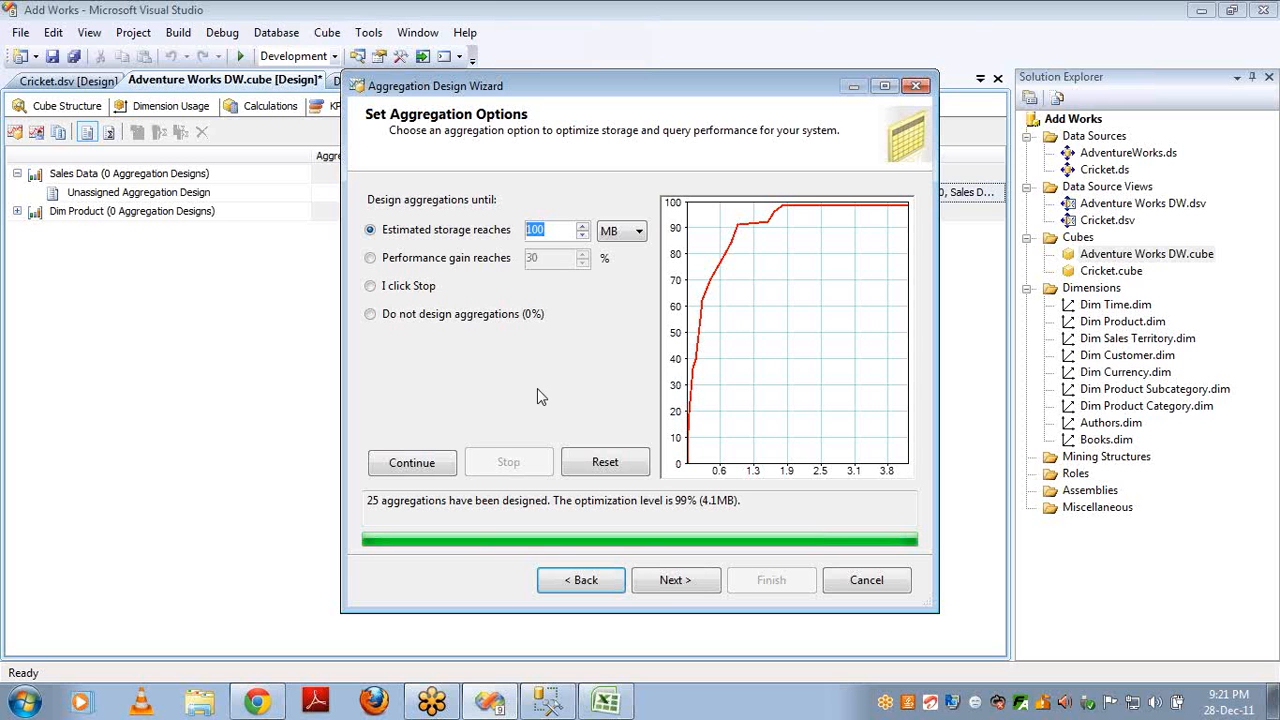
double_click(373, 500)
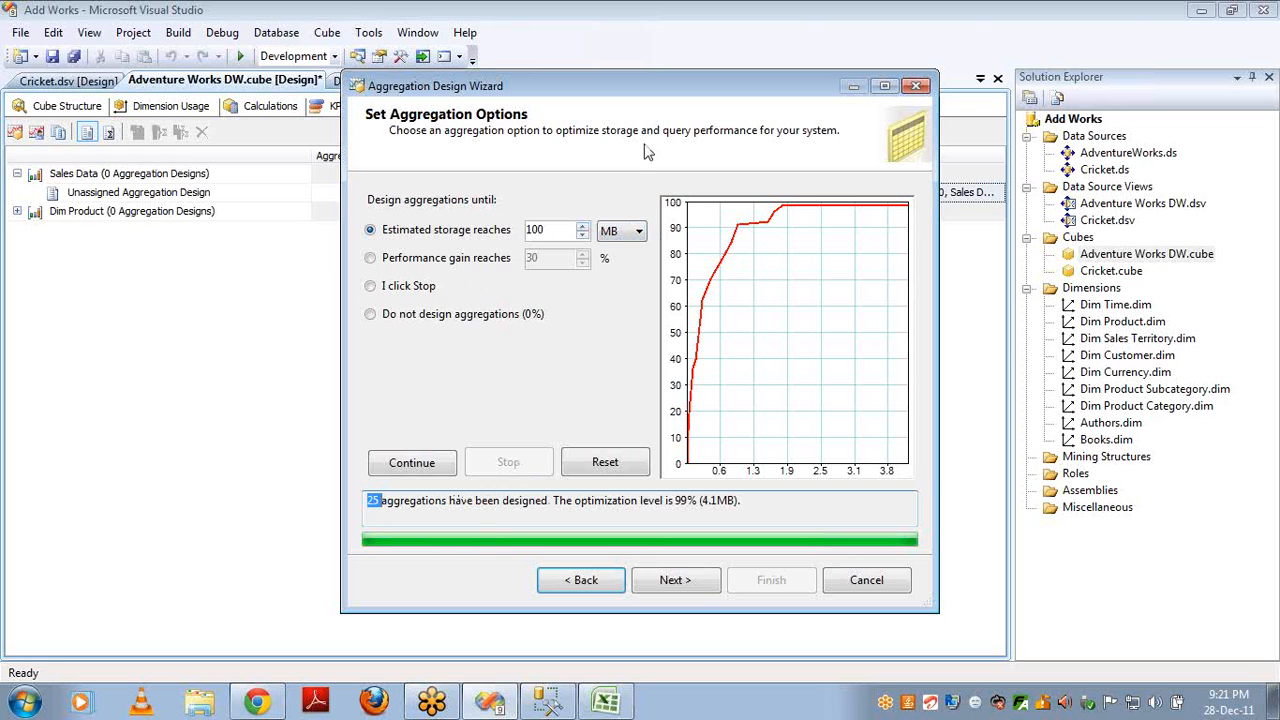
- Set the aggregation design to run until performance gain reaches 60%, try continuing the existing design, and check the number of aggregations
click(386, 262)
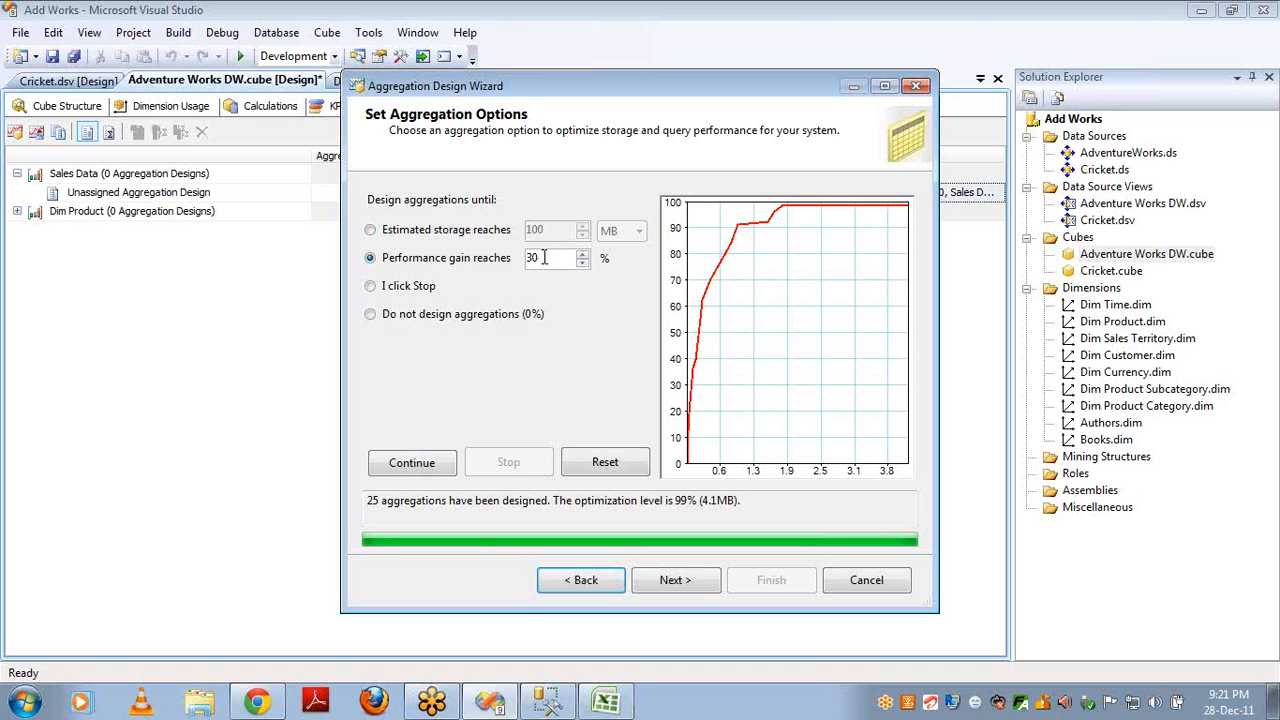
key(BackSpace)
key(BackSpace)
text(60)
click(411, 470)
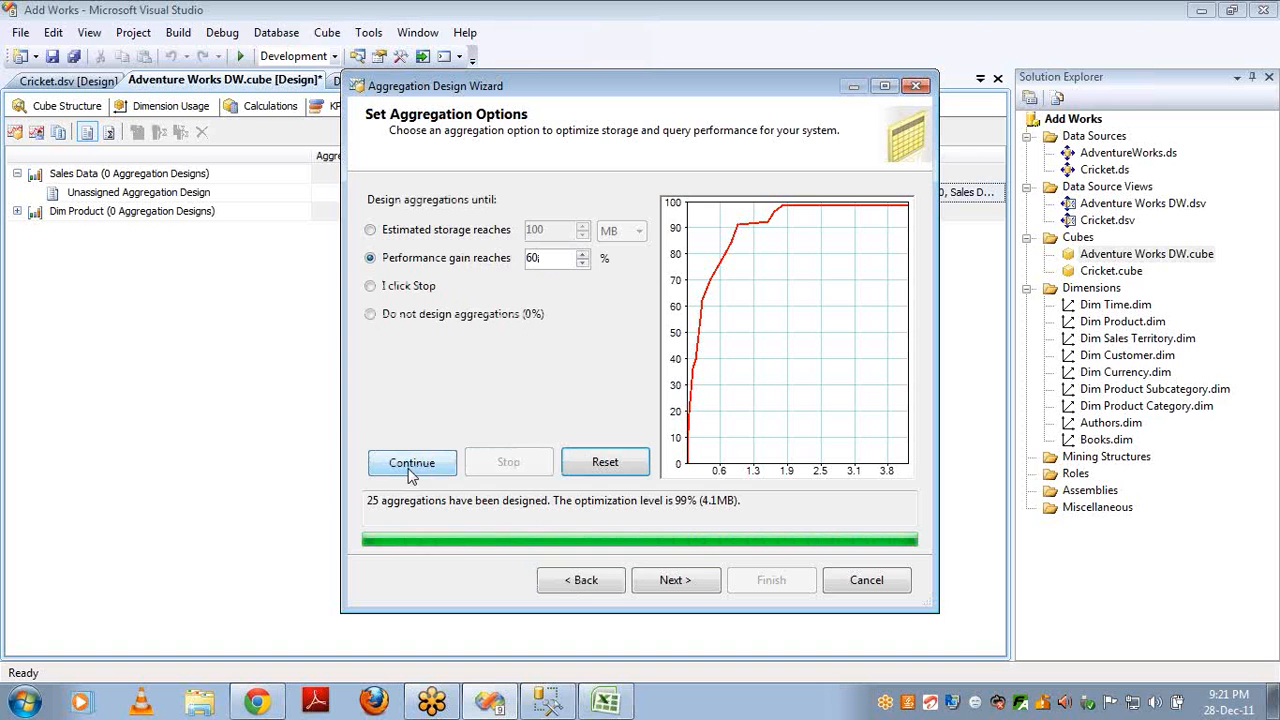
double_click(373, 501)
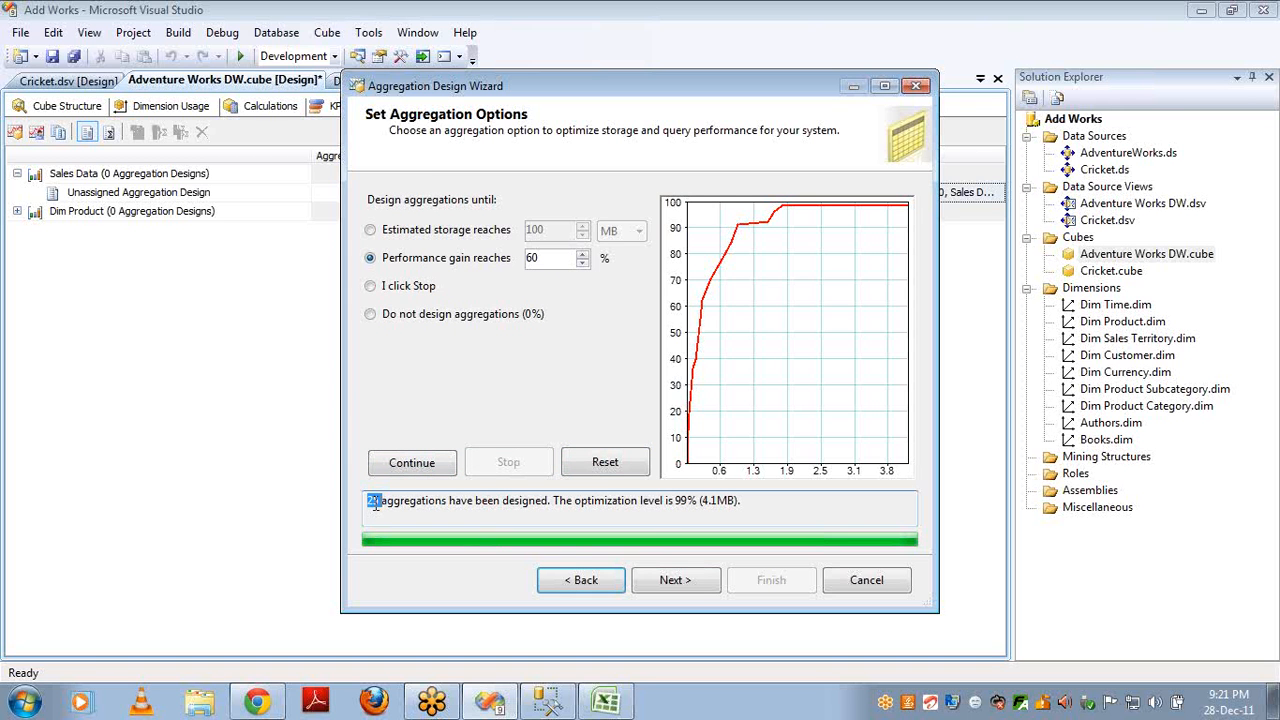
- Reset the design, design aggregations until 60% performance gain, and review the aggregation count, storage size and optimization level
click(606, 460)
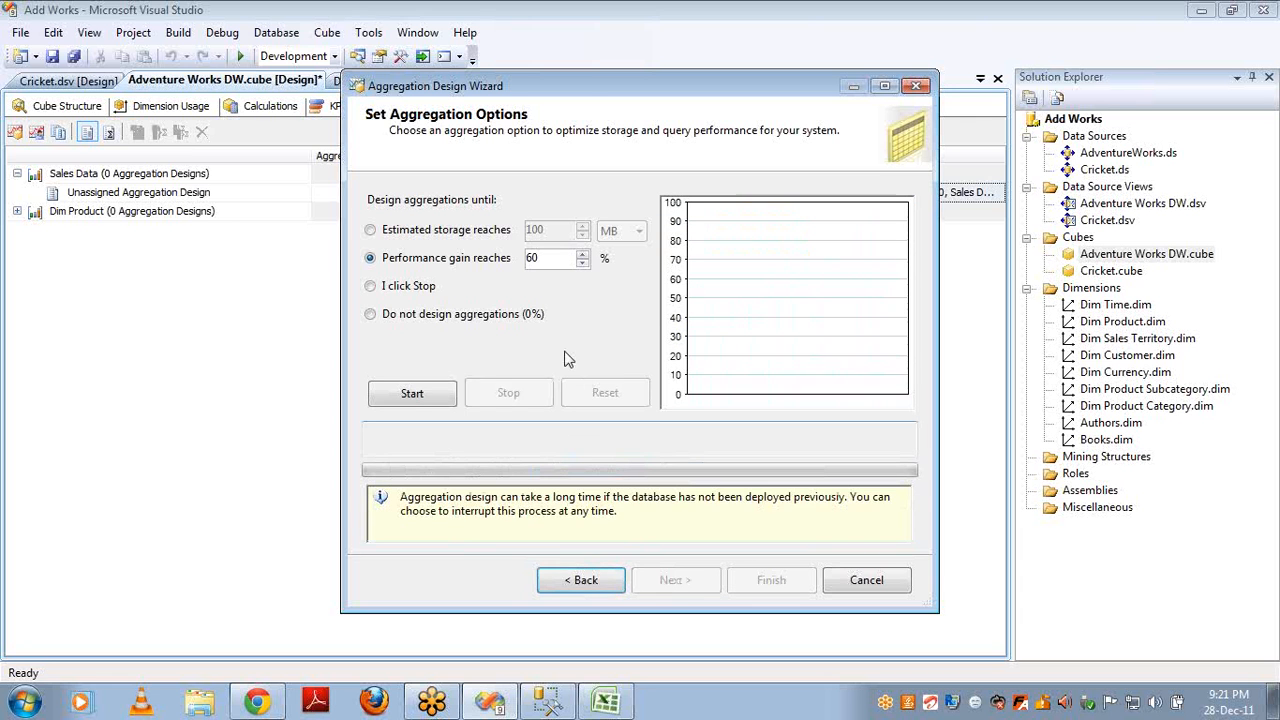
click(417, 395)
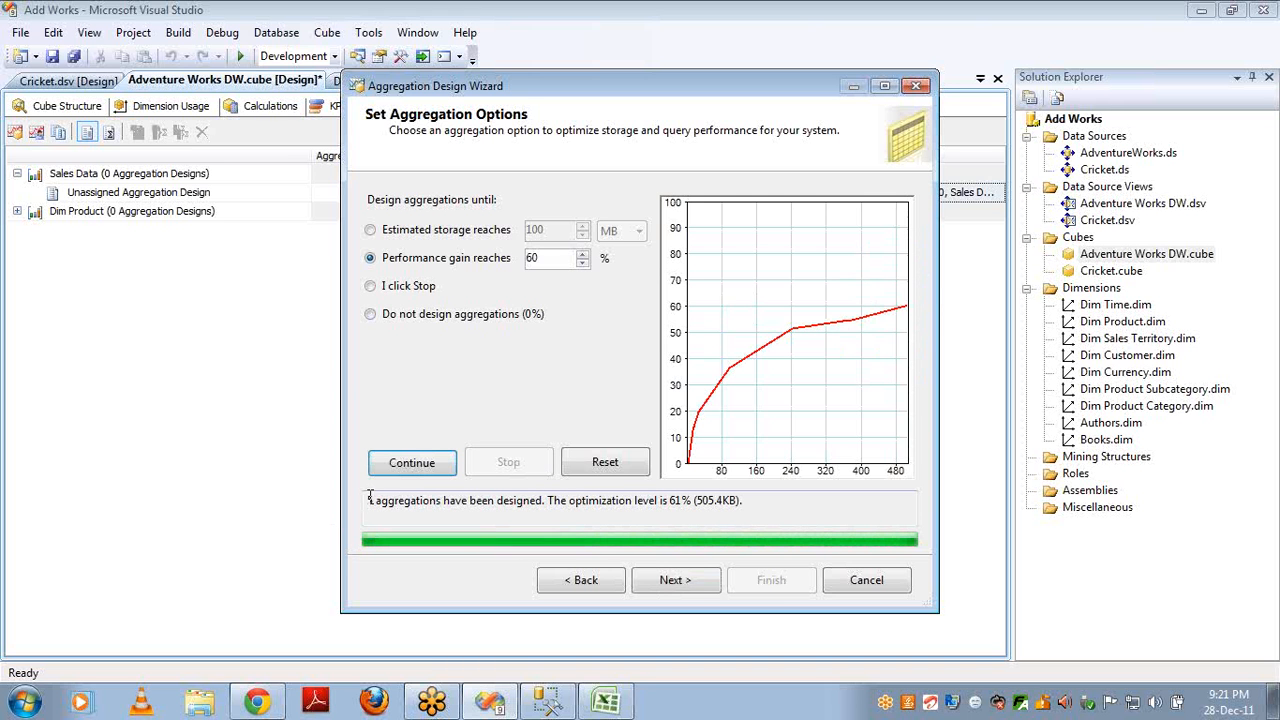
drag(369, 497, 441, 500)
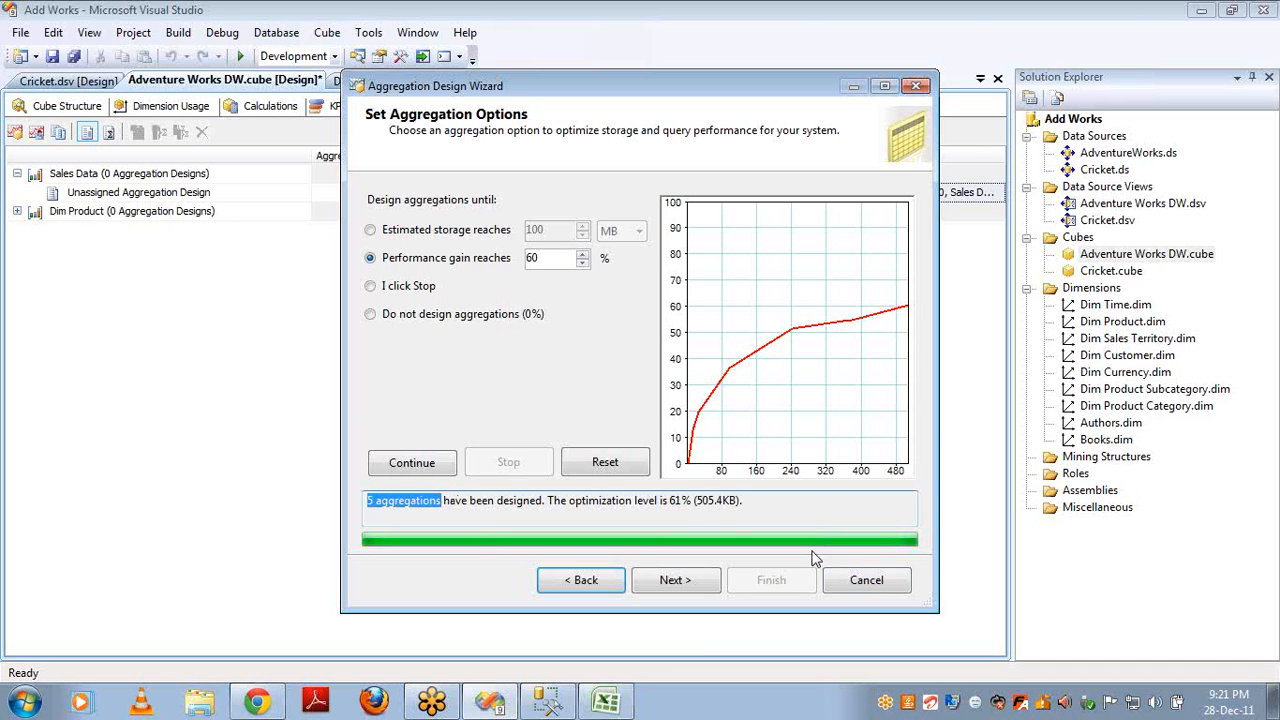
drag(694, 500, 764, 518)
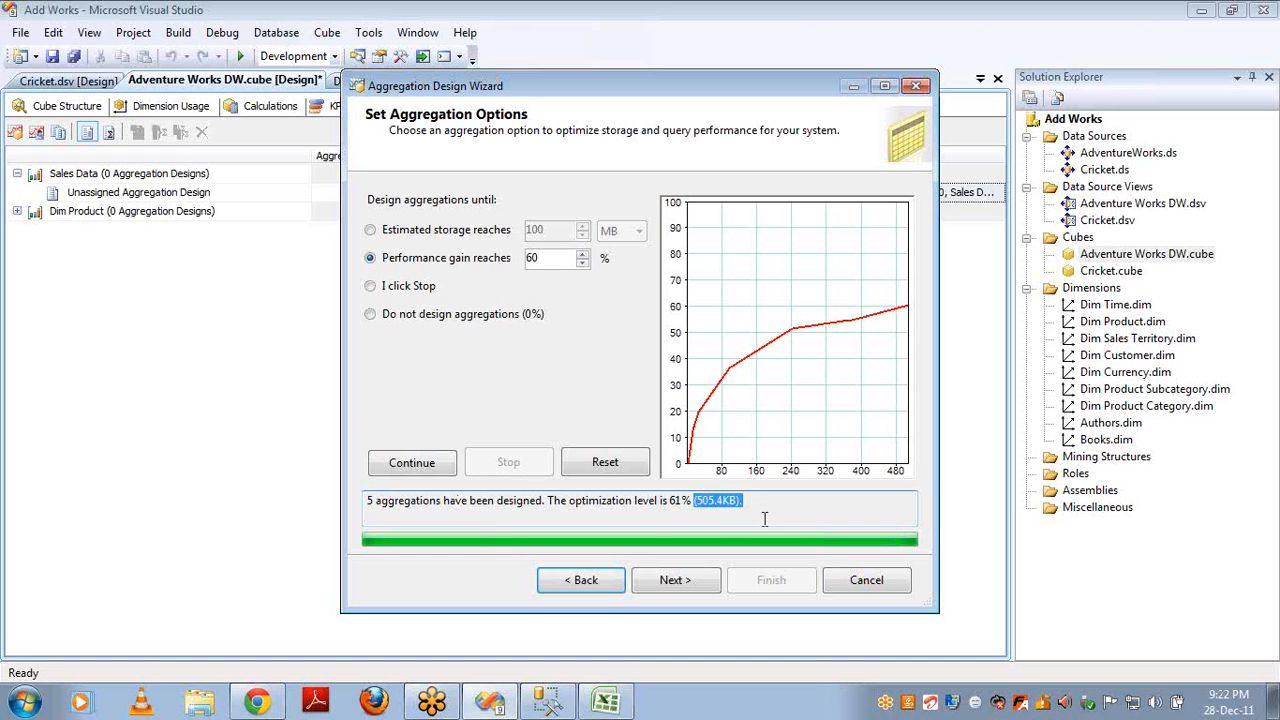
double_click(676, 500)
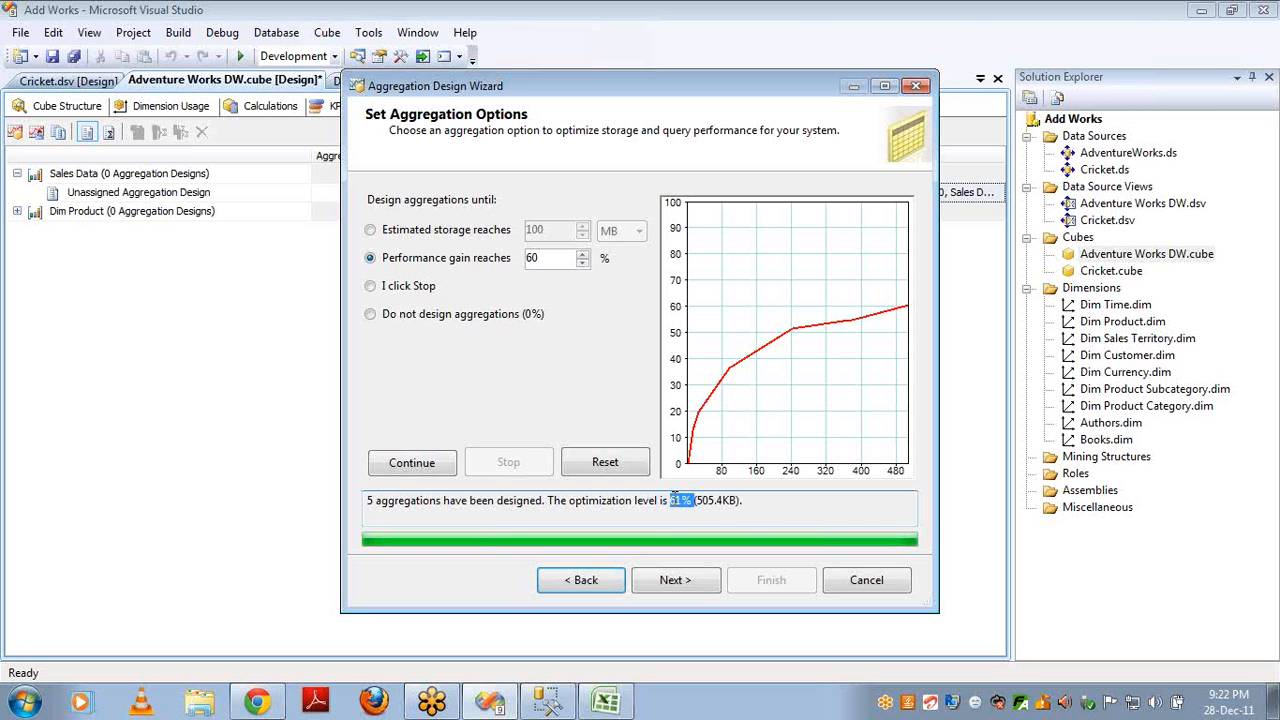
- Reset the design, design aggregations with the "I click Stop" option, and check the number of aggregations
click(372, 286)
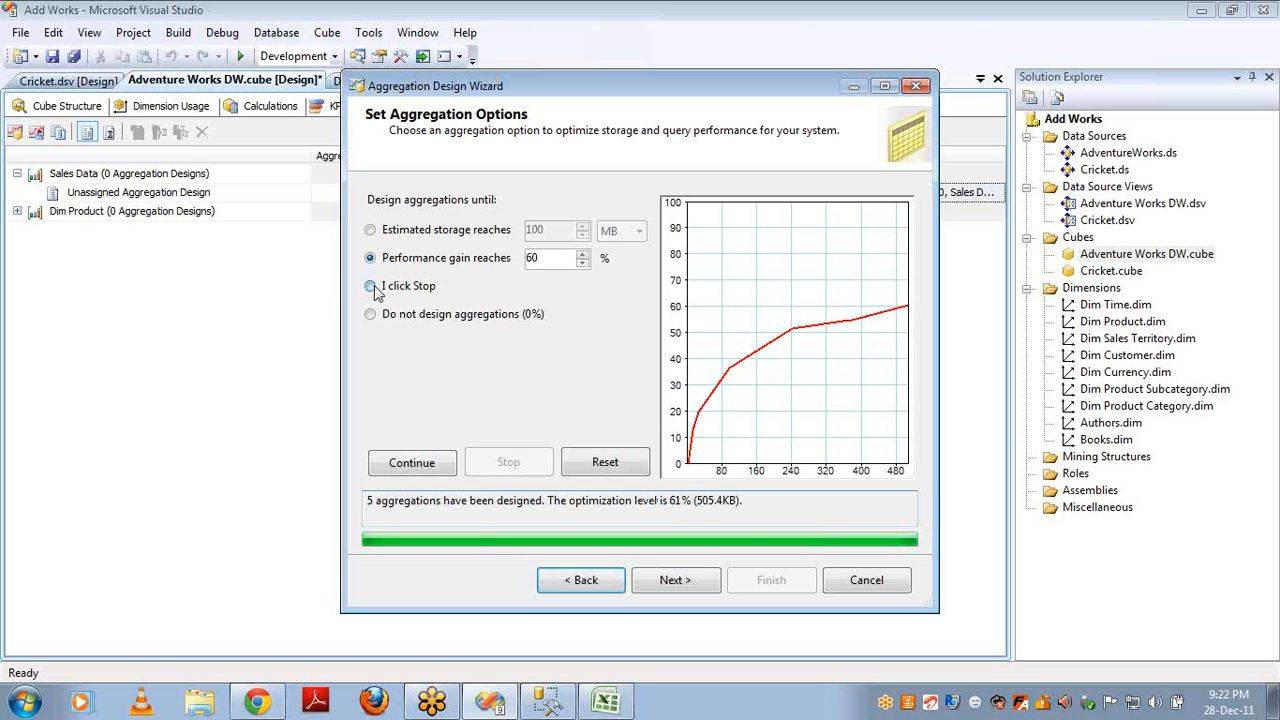
click(600, 461)
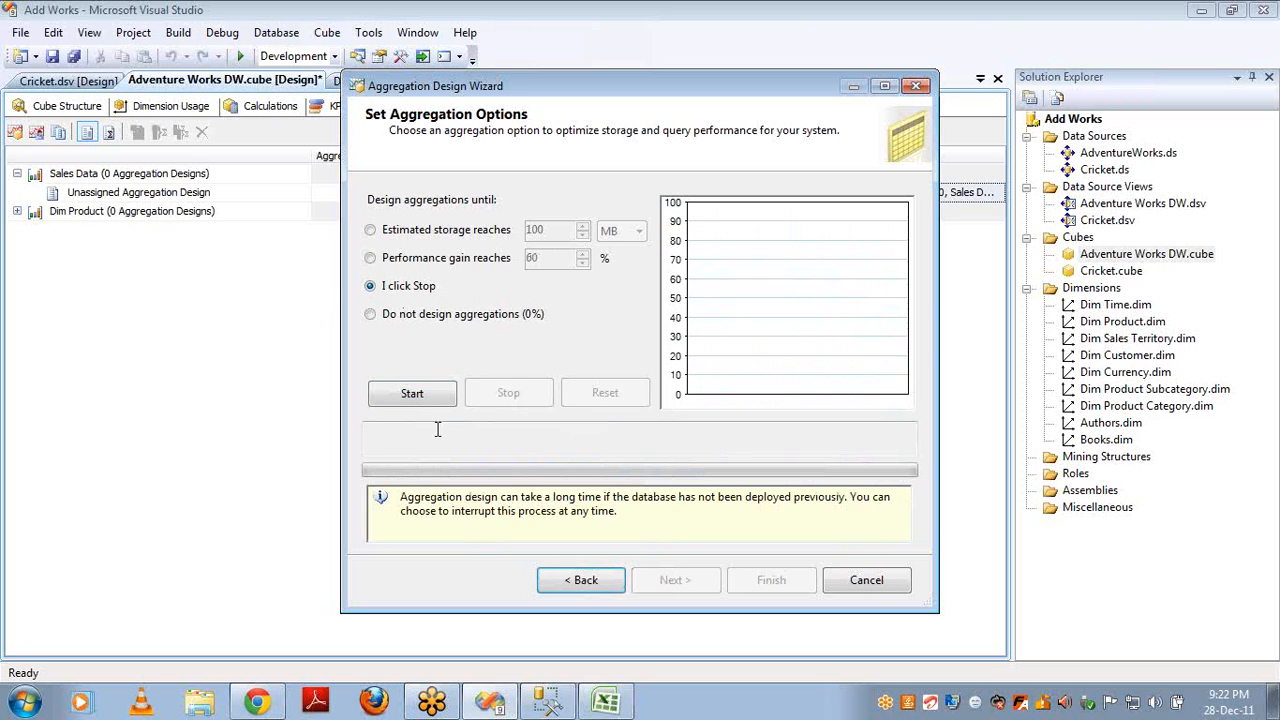
click(412, 394)
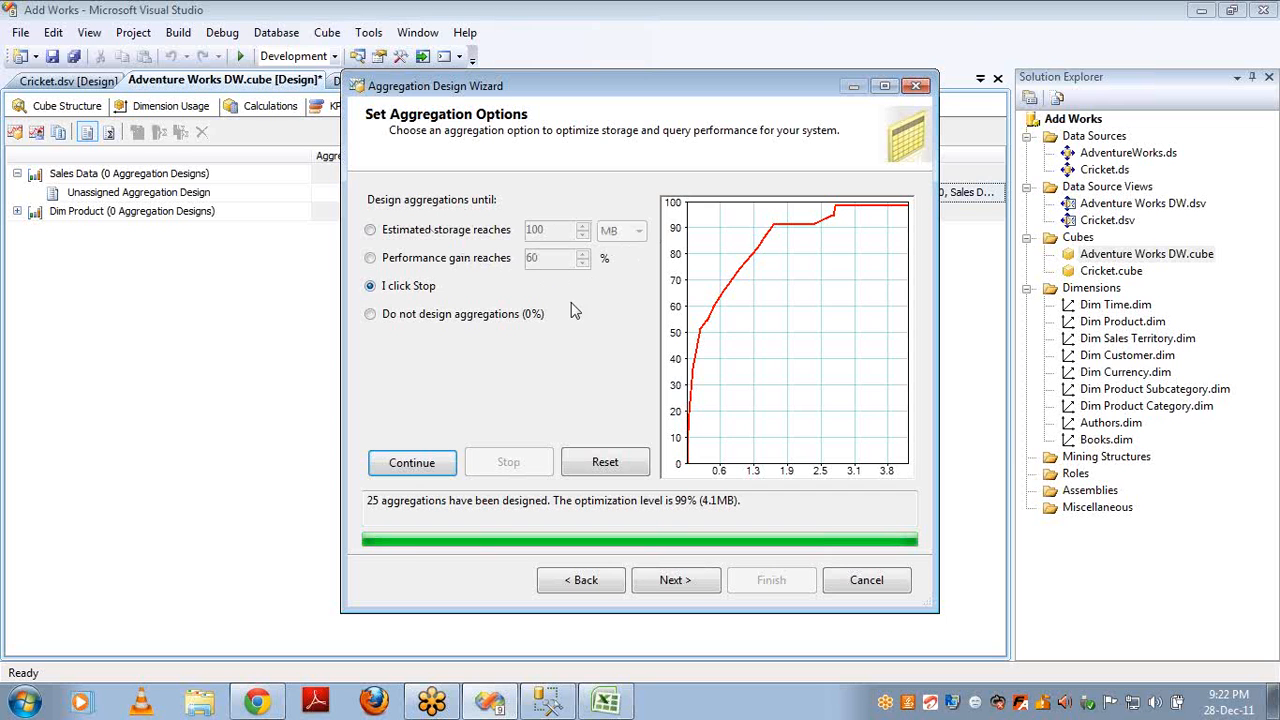
double_click(373, 500)
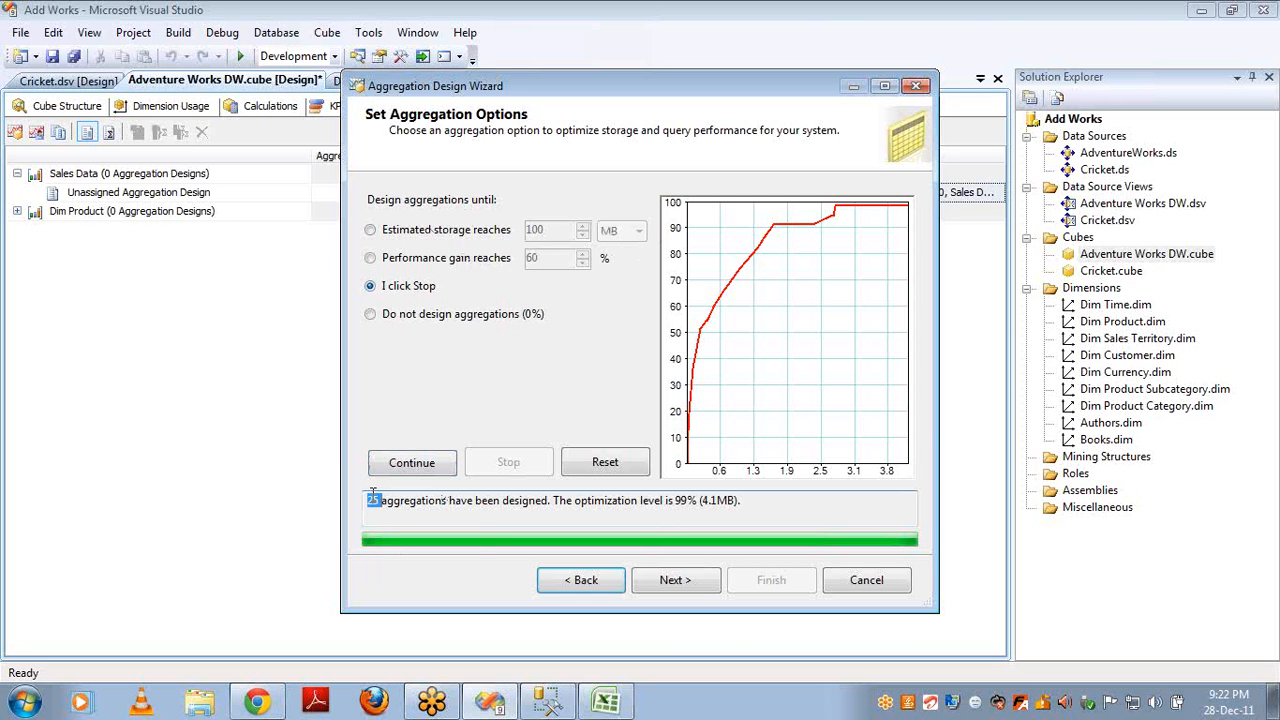
- Return to the 60% performance gain option, redesign the aggregations from scratch, and save them as AggregationDesign without processing
click(404, 317)
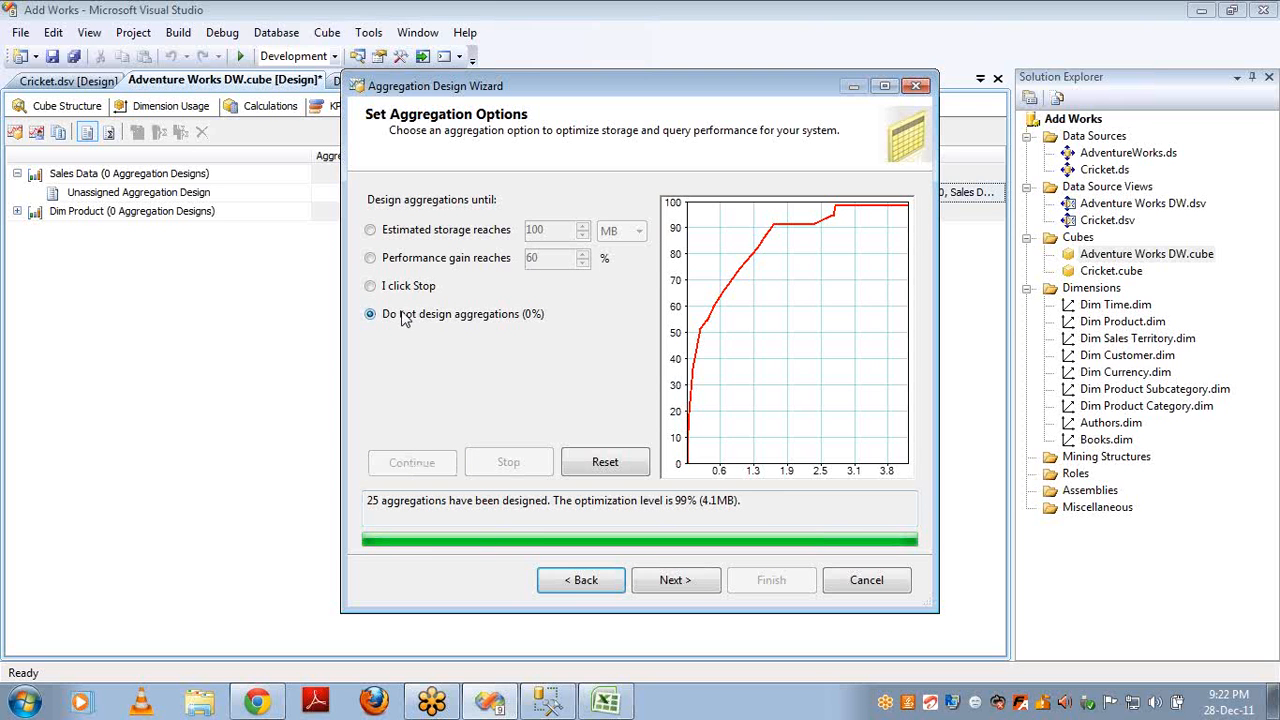
click(376, 259)
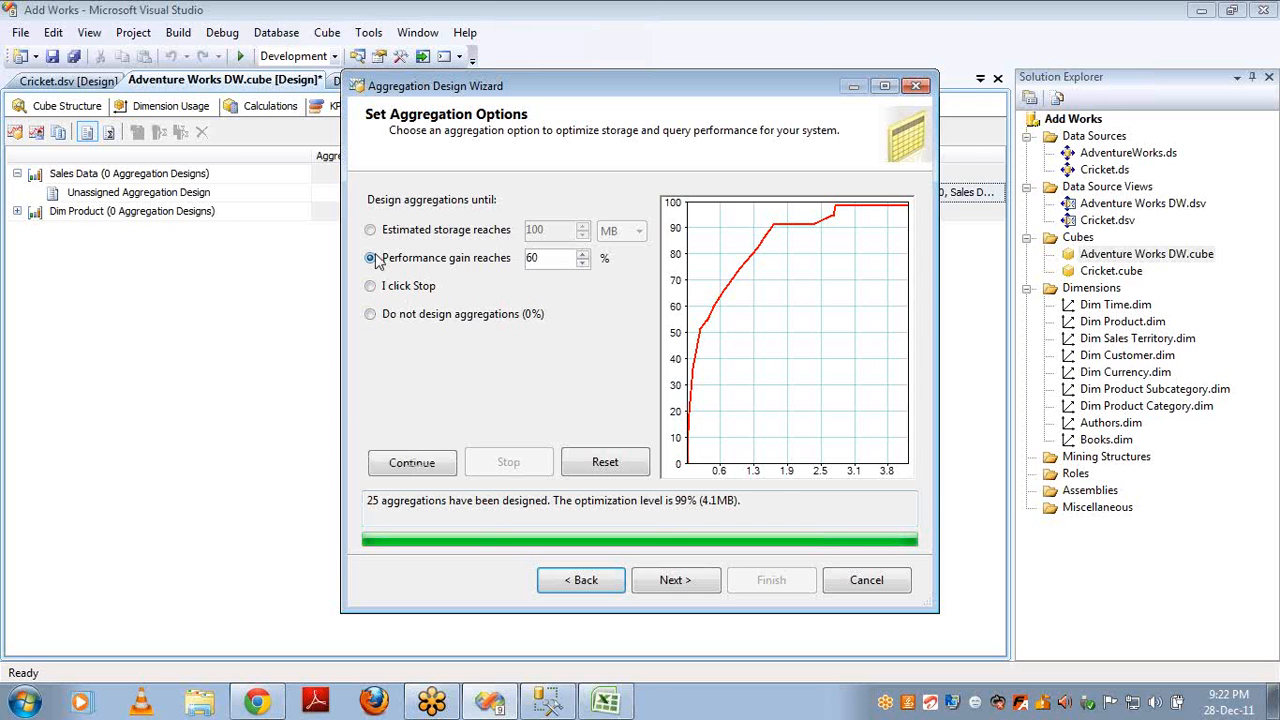
click(674, 582)
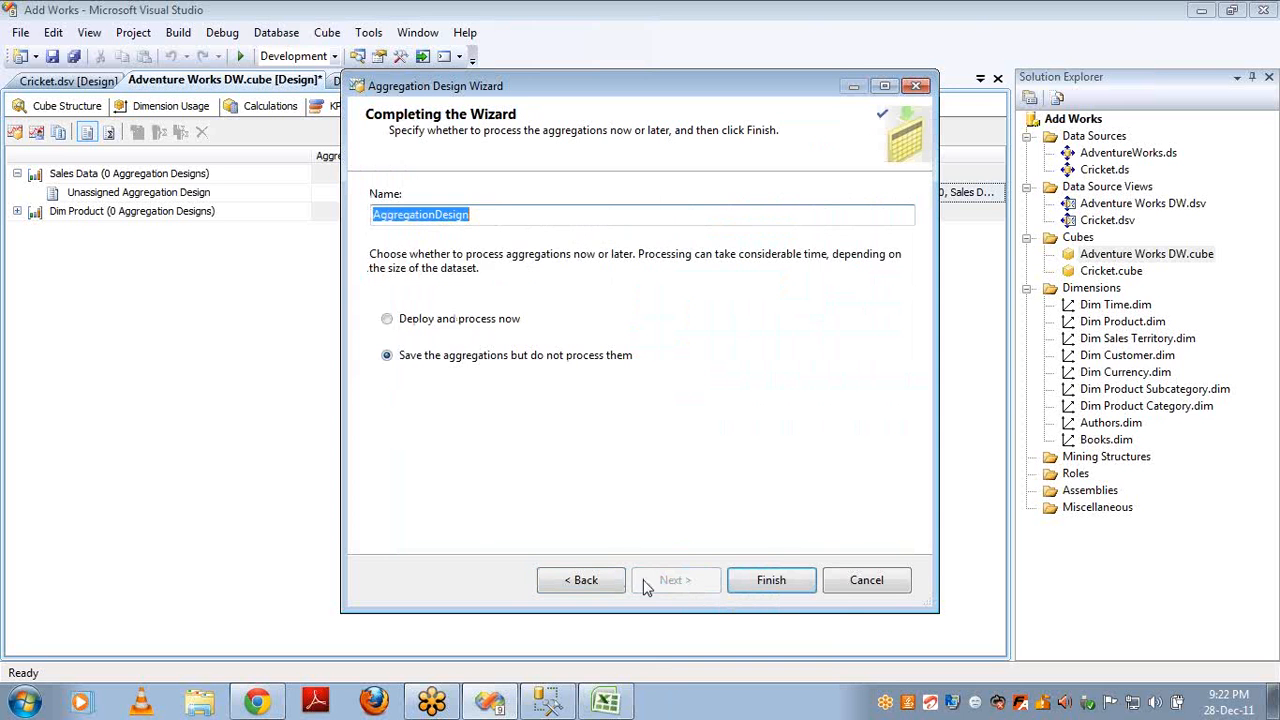
click(608, 583)
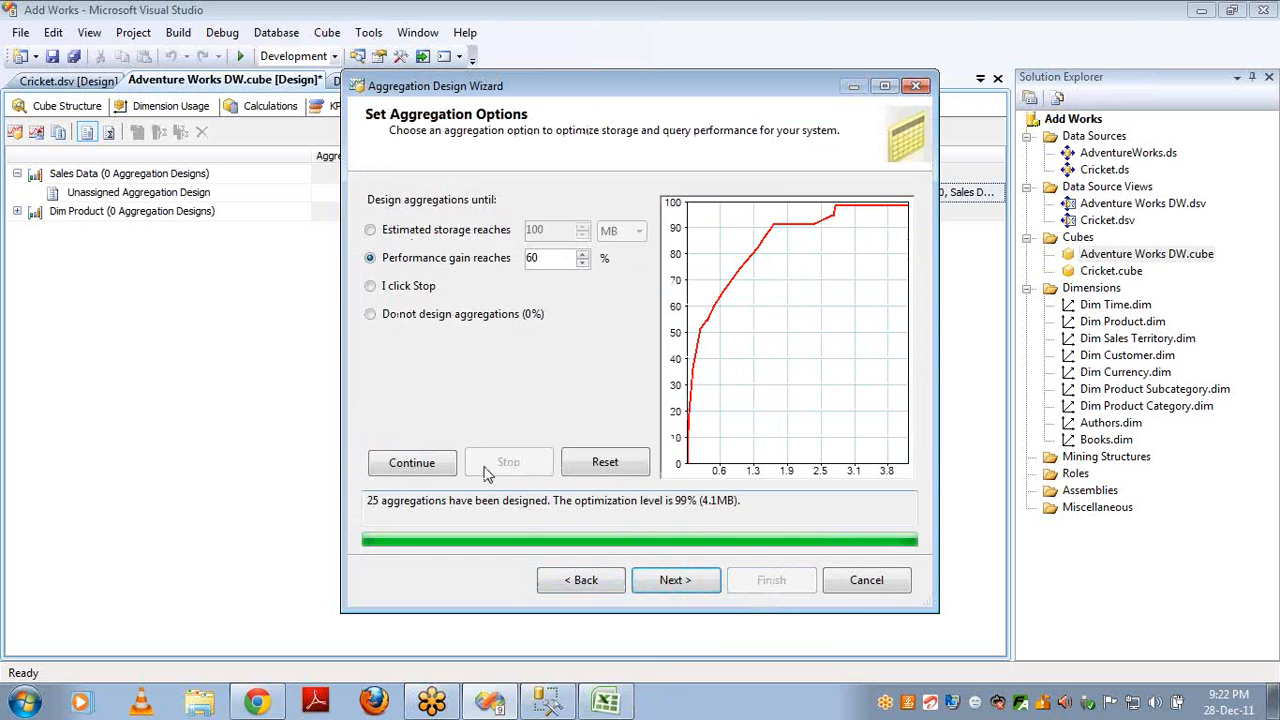
click(604, 462)
click(410, 394)
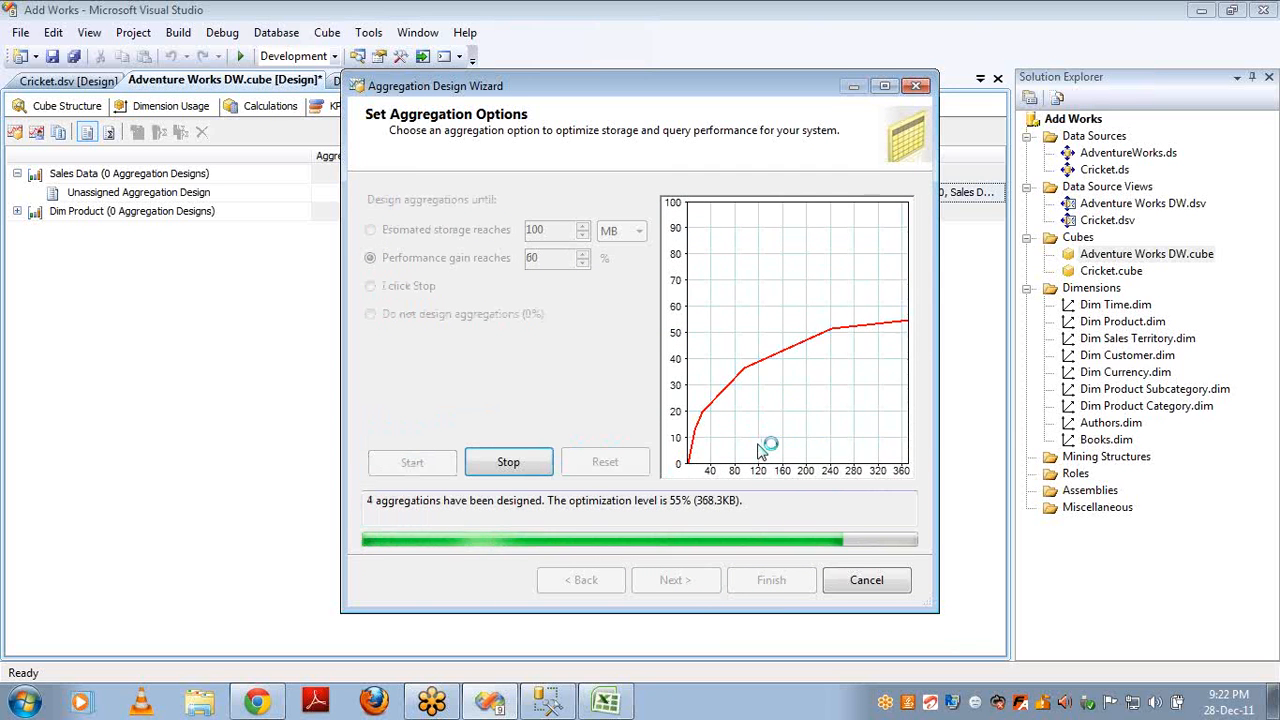
click(673, 580)
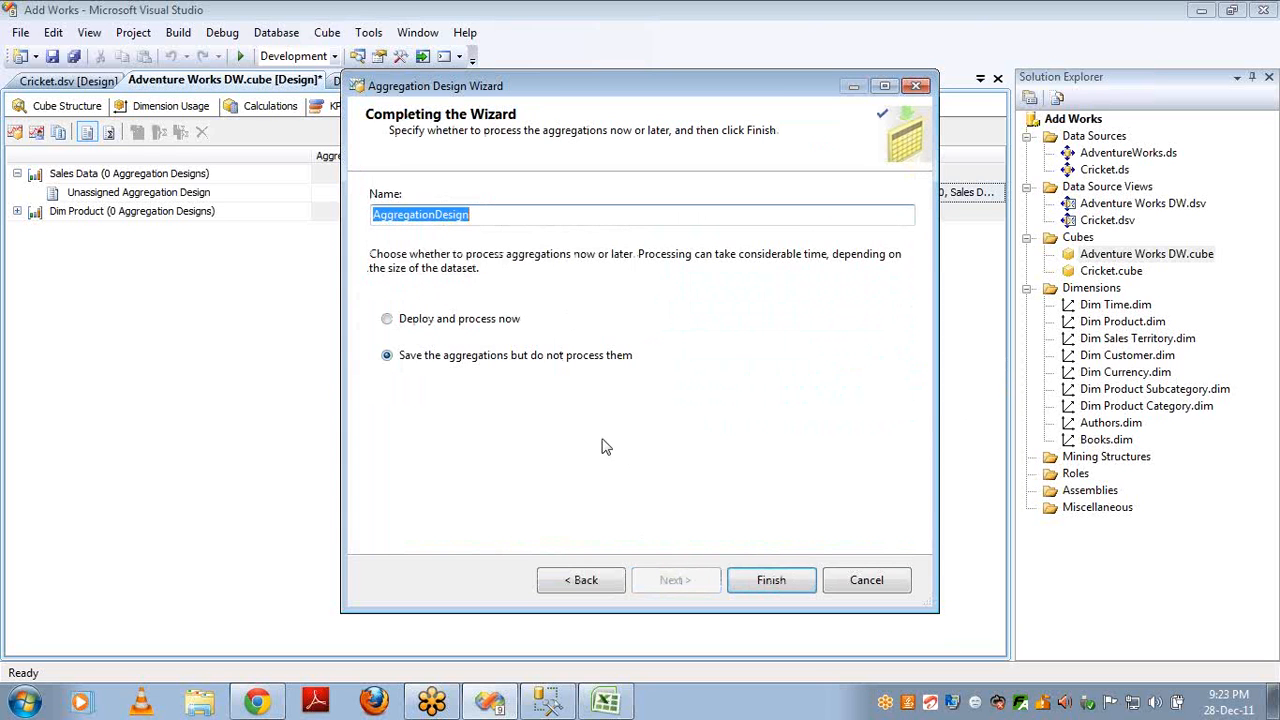
click(772, 581)
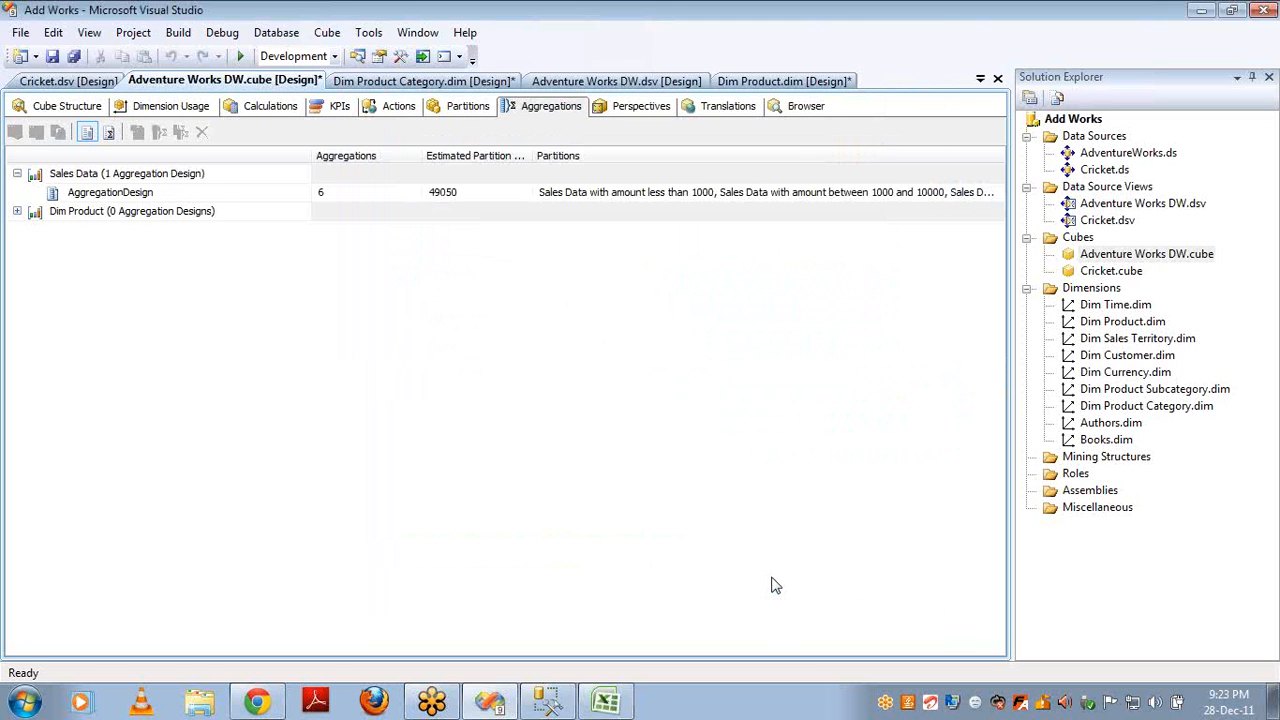
- Inspect which Sales Data partitions use AggregationDesign, hide partitions with aggregation designs, and close the assignment without applying changes
click(116, 197)
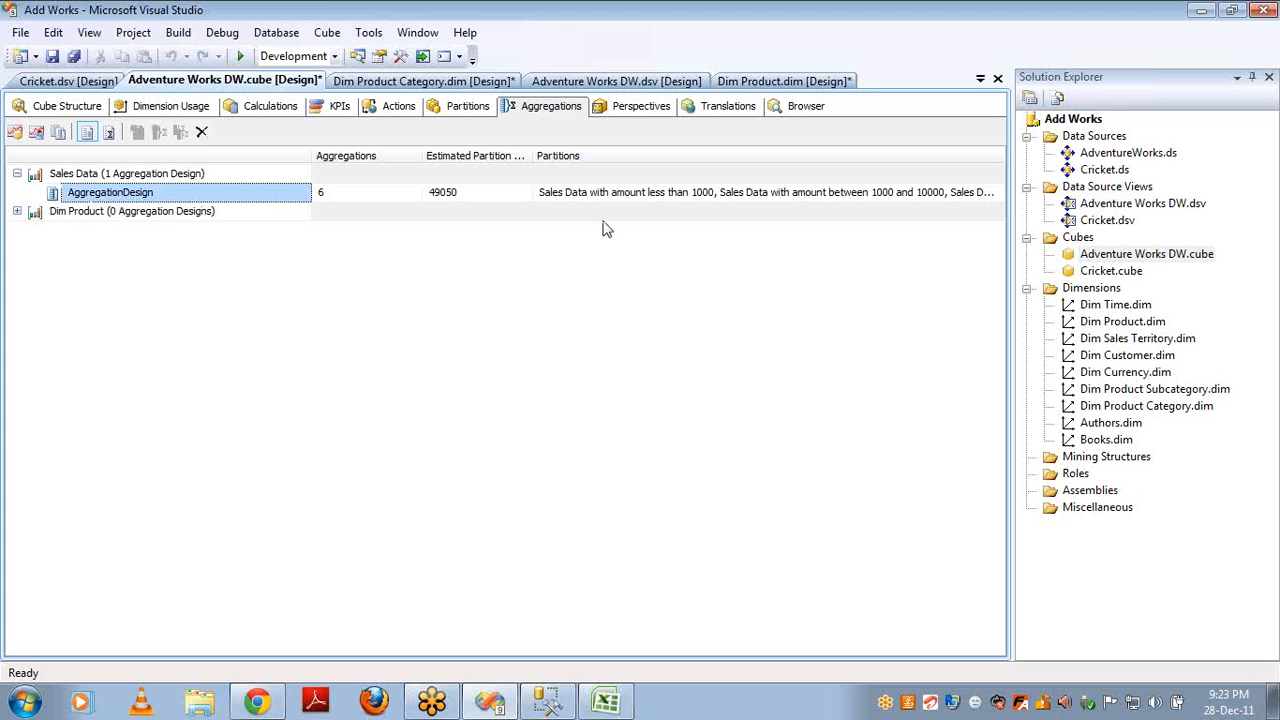
click(58, 135)
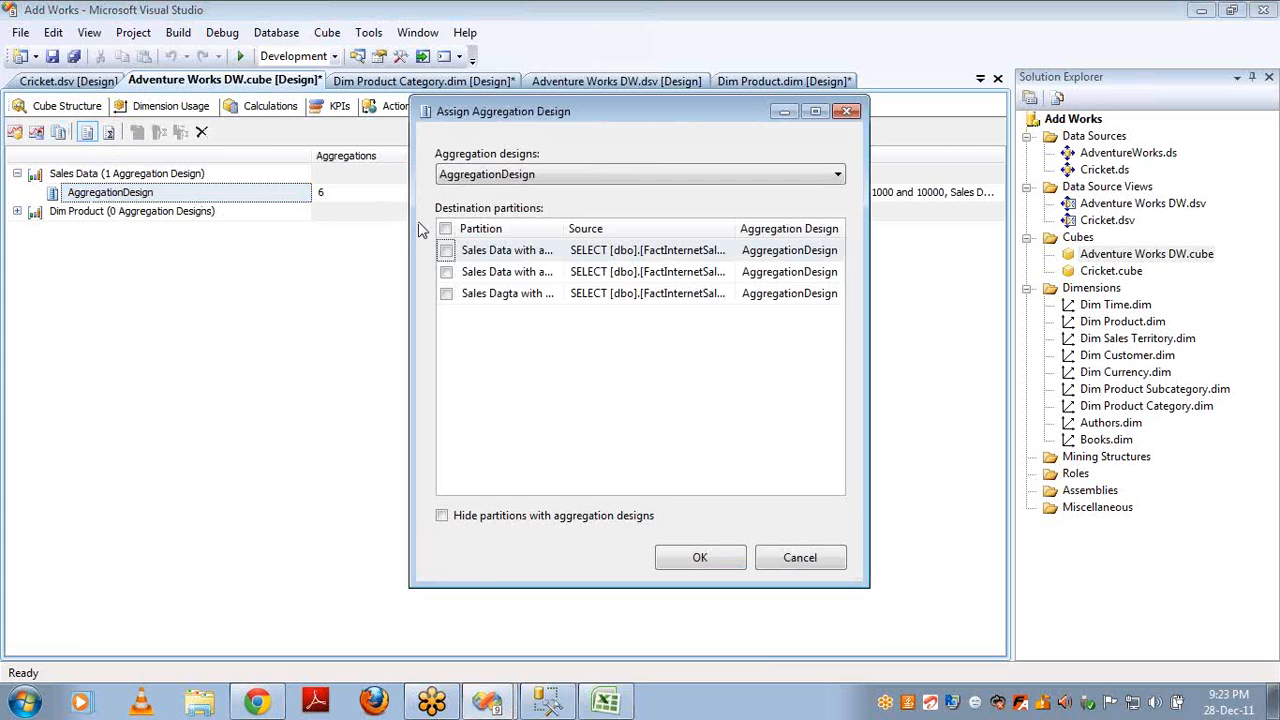
click(592, 176)
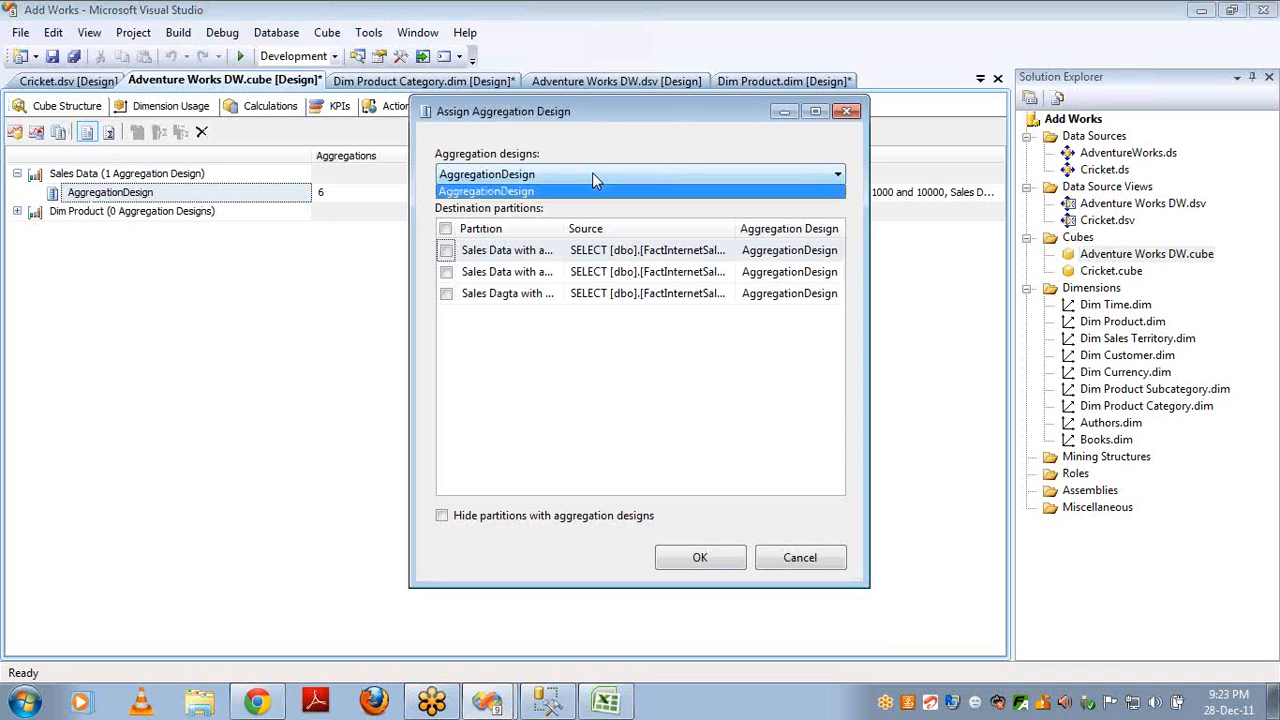
click(443, 527)
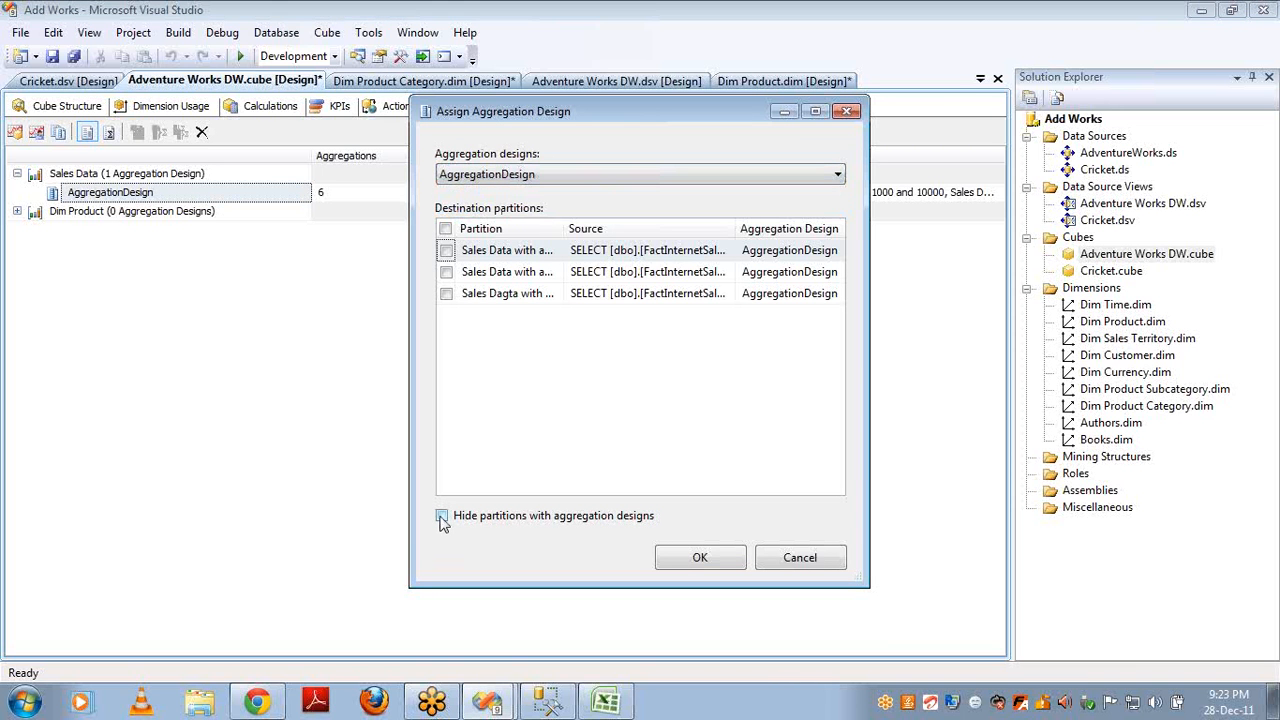
click(443, 527)
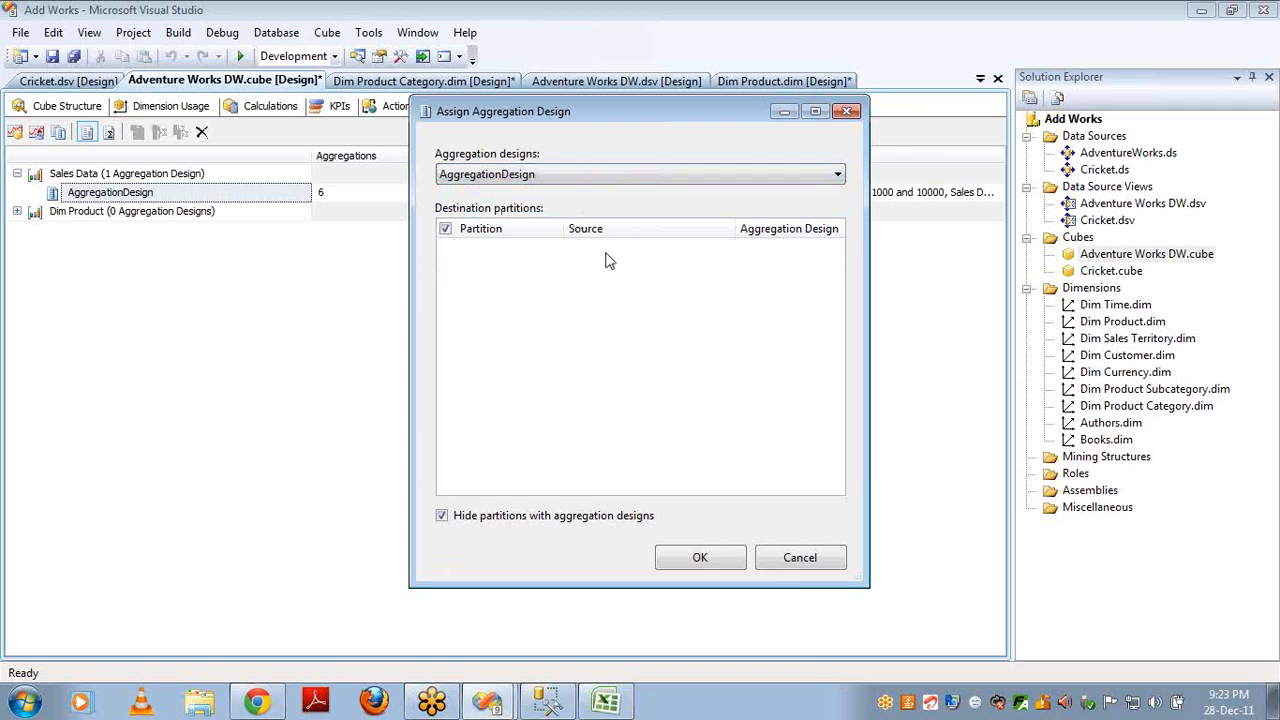
click(783, 563)
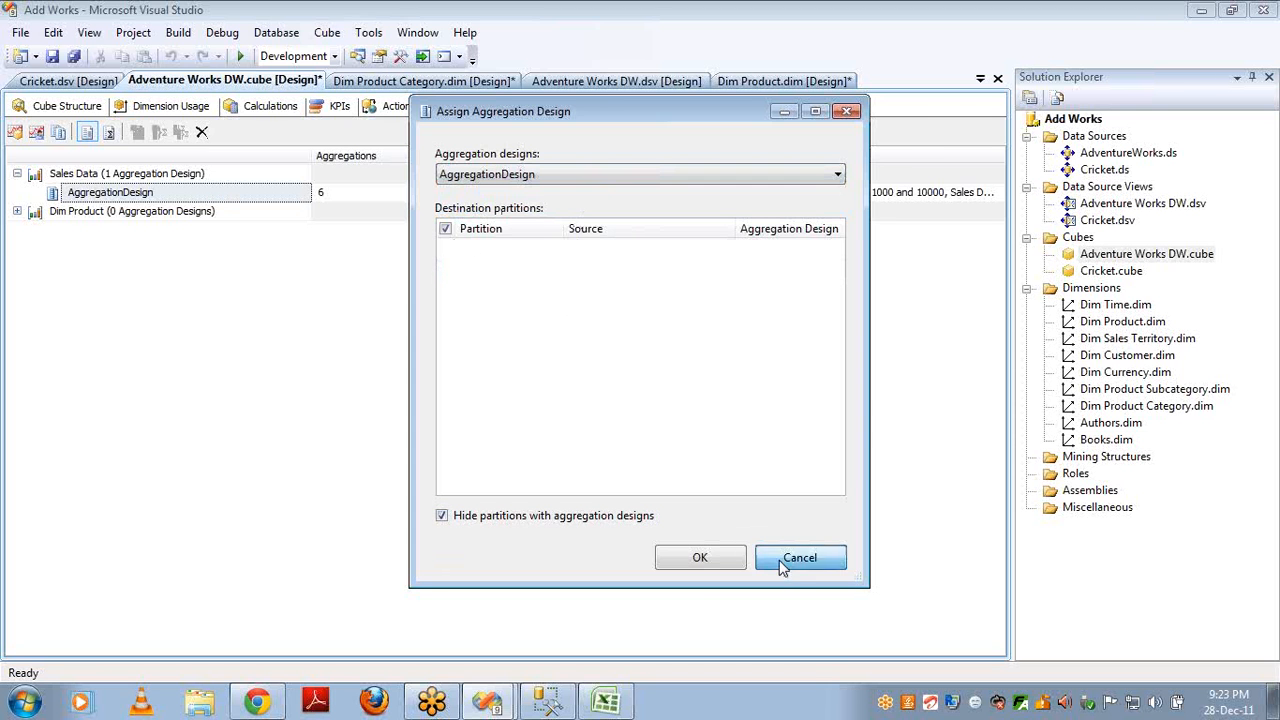
- Inspect the aggregation designs available for assignment to the Dim Product partition, and close the assignment without applying changes
click(16, 212)
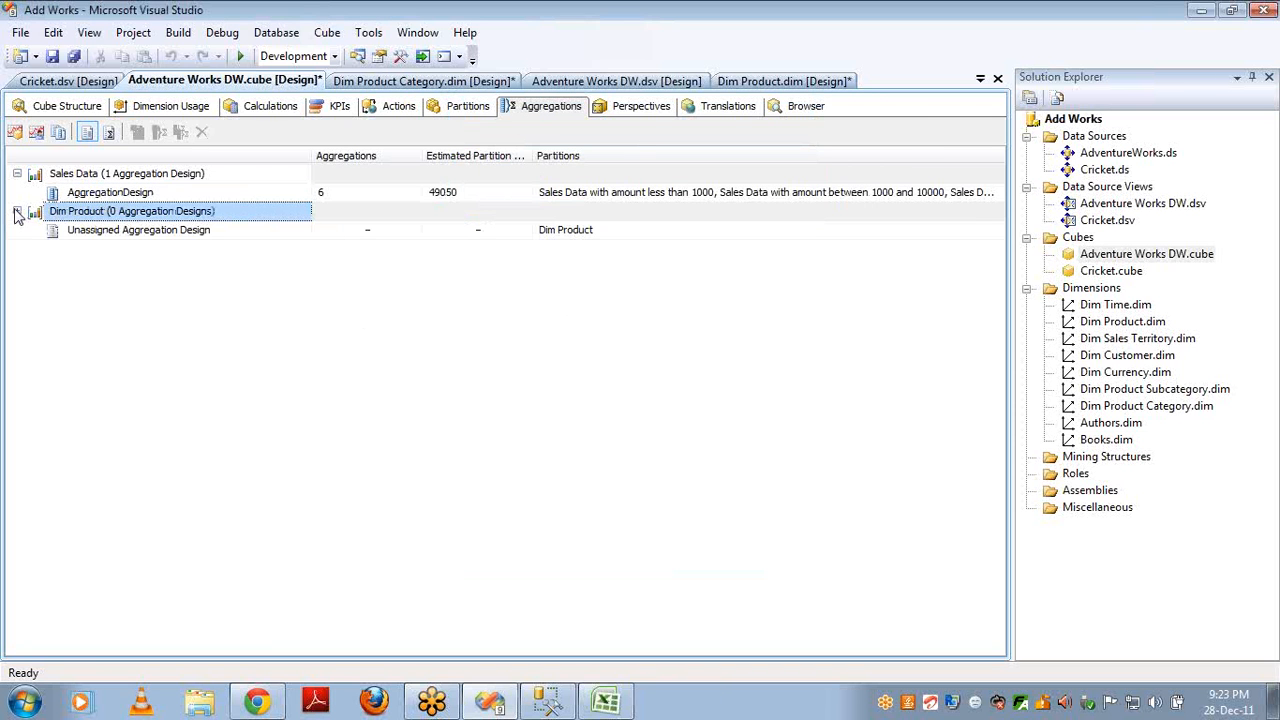
click(66, 231)
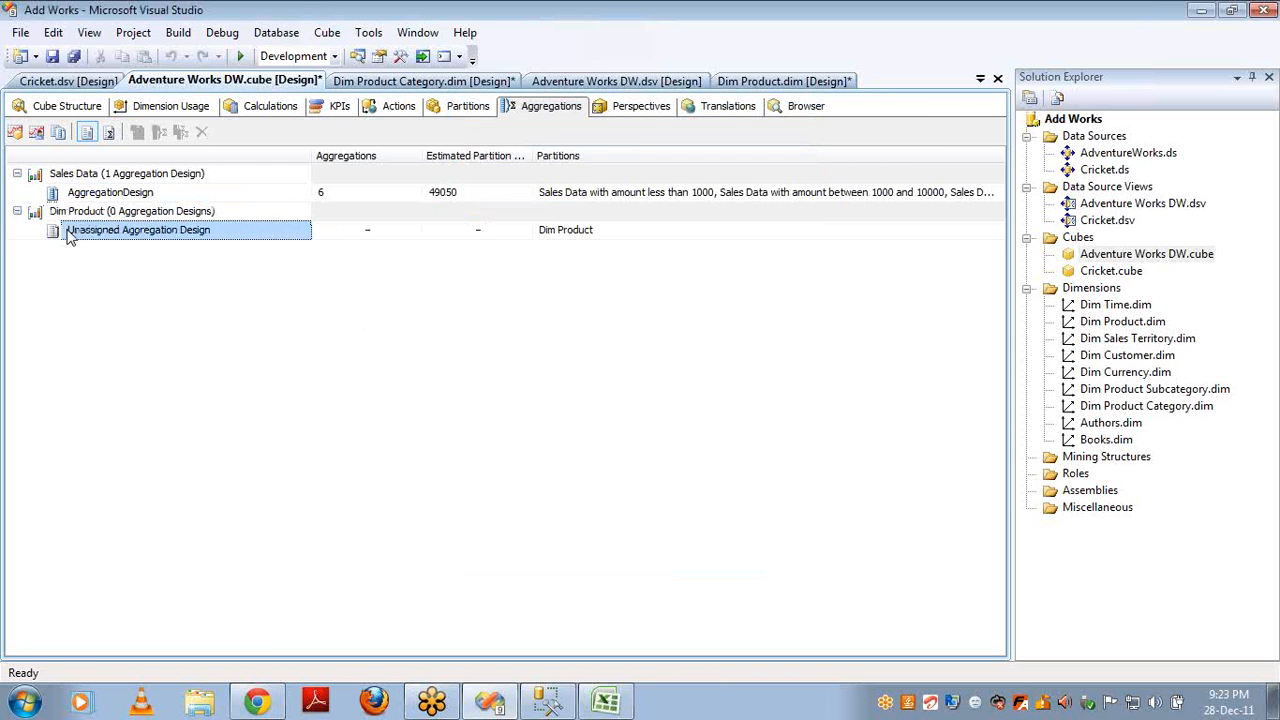
click(58, 133)
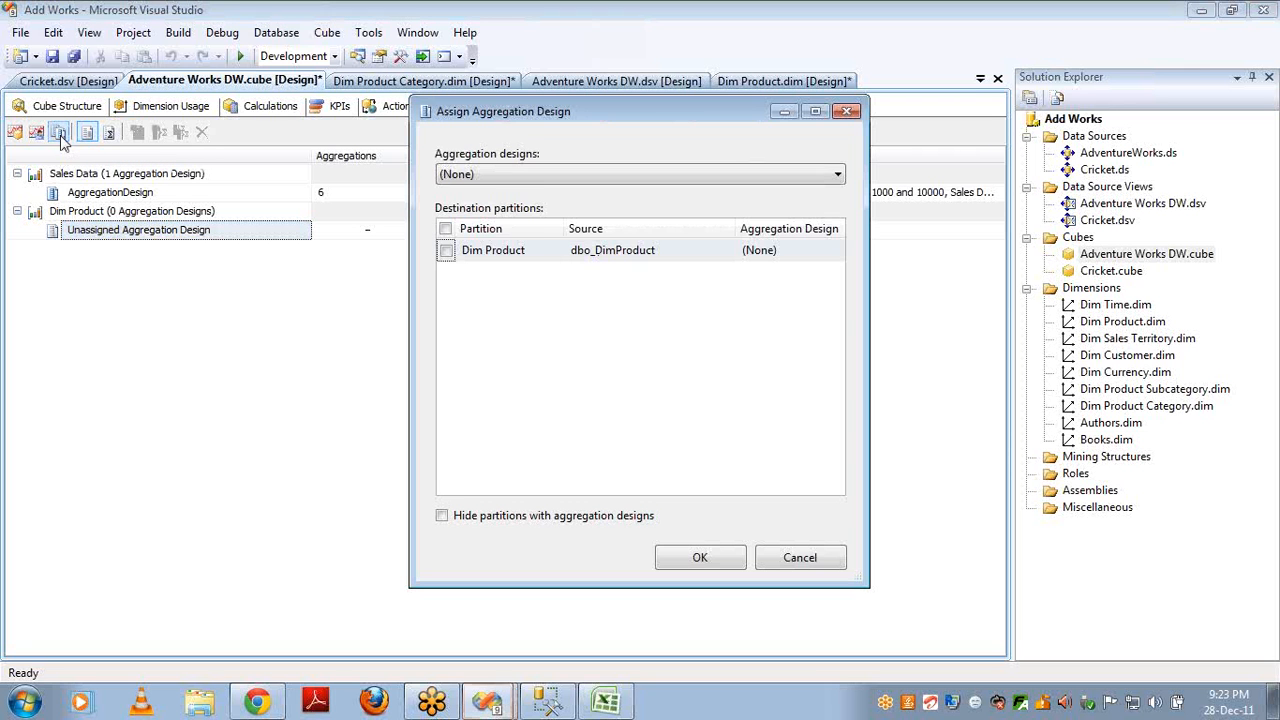
click(538, 176)
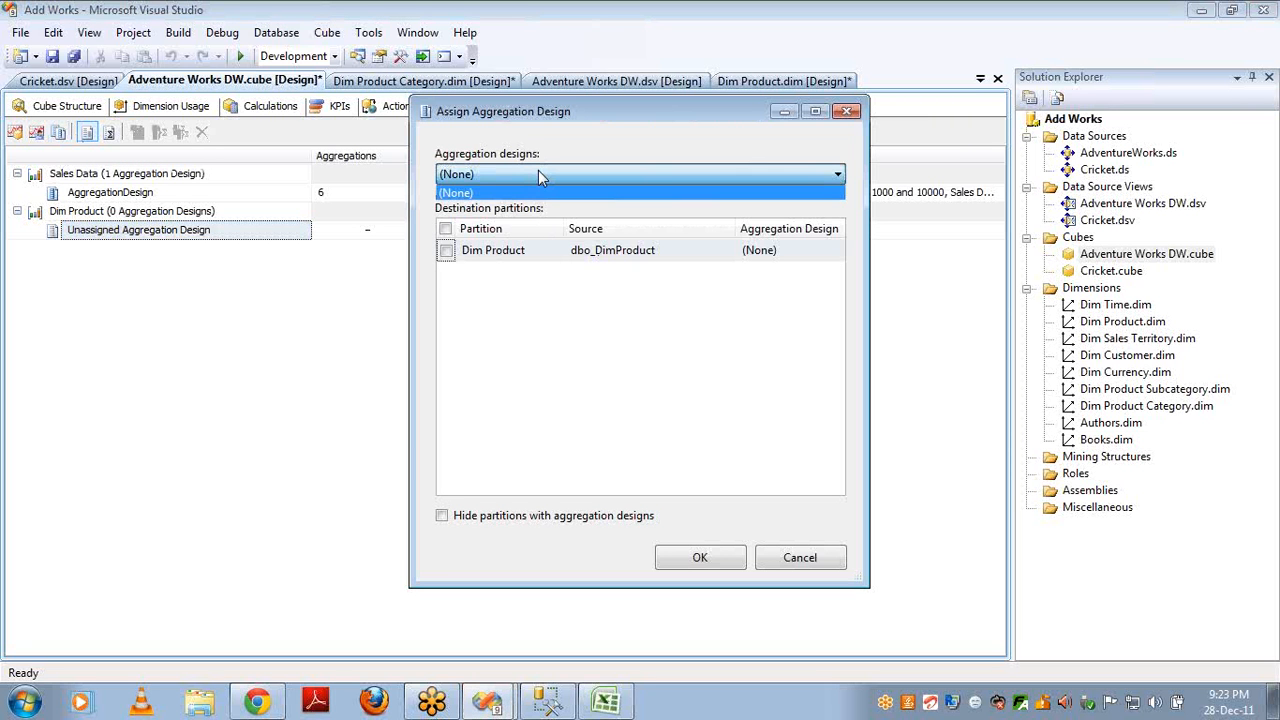
click(538, 176)
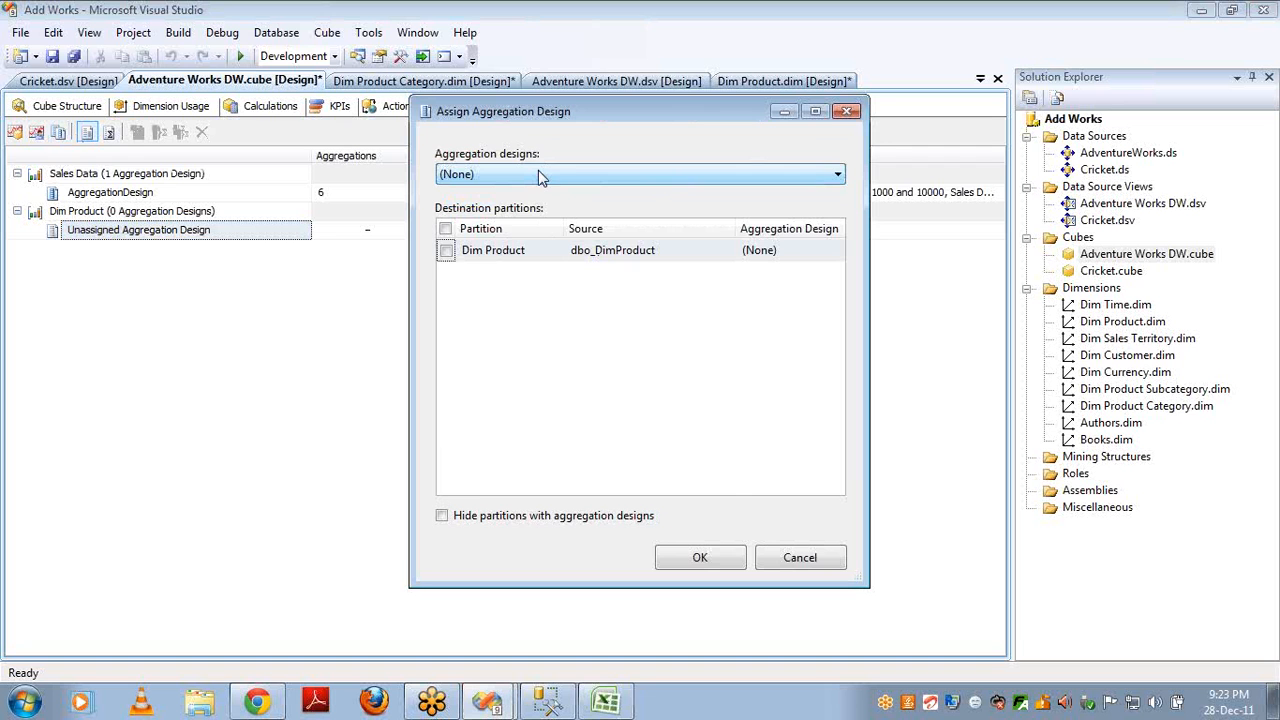
click(785, 565)
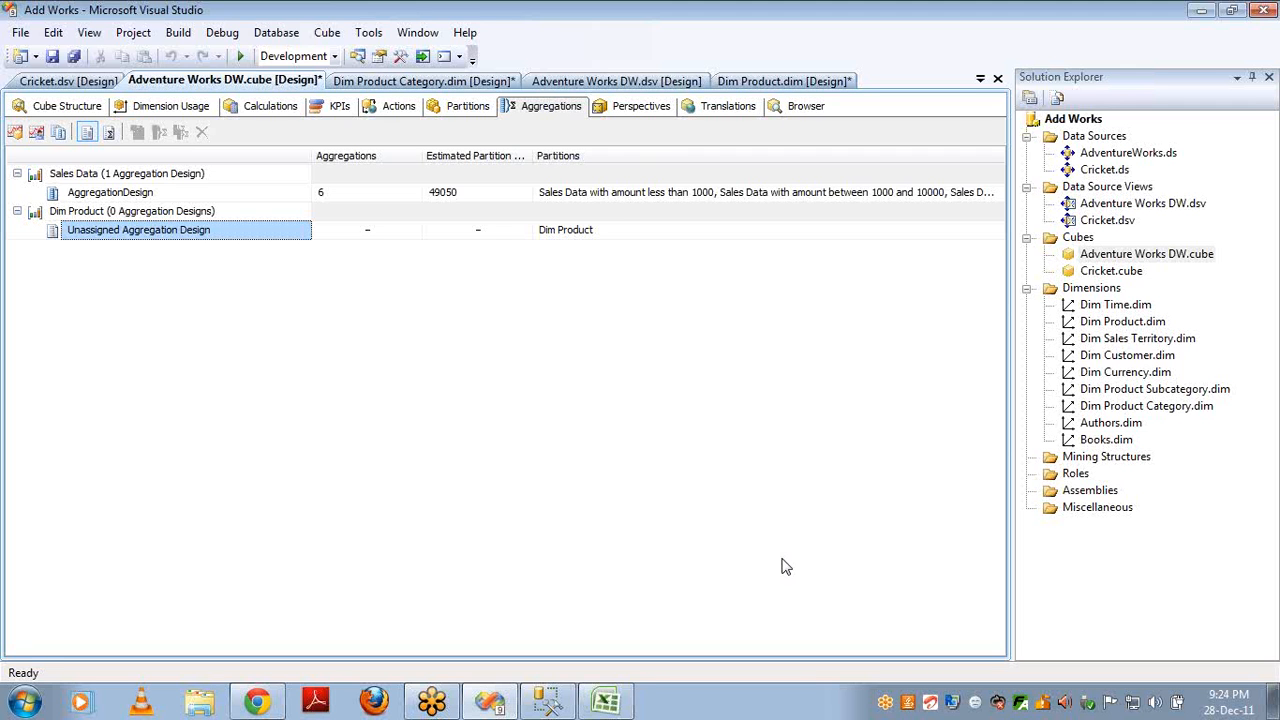
- View the cube's perspective definitions, and check which perspectives are available when browsing the cube
click(632, 117)
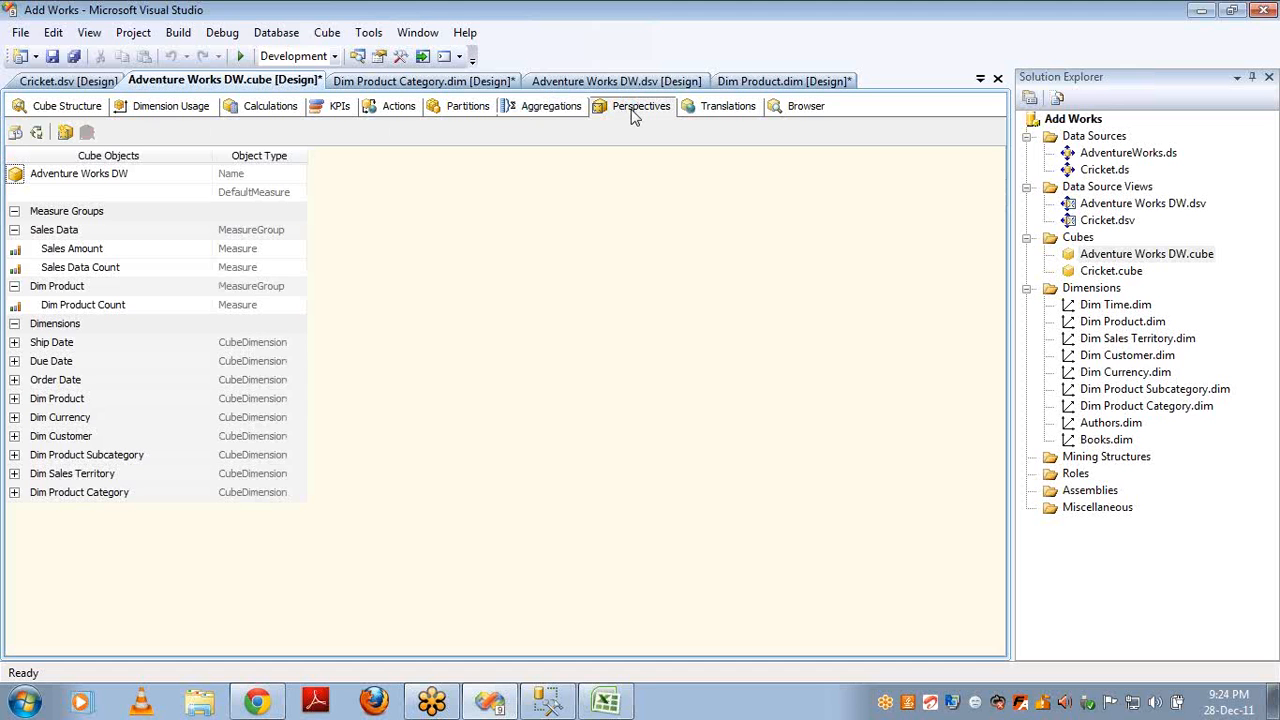
click(778, 110)
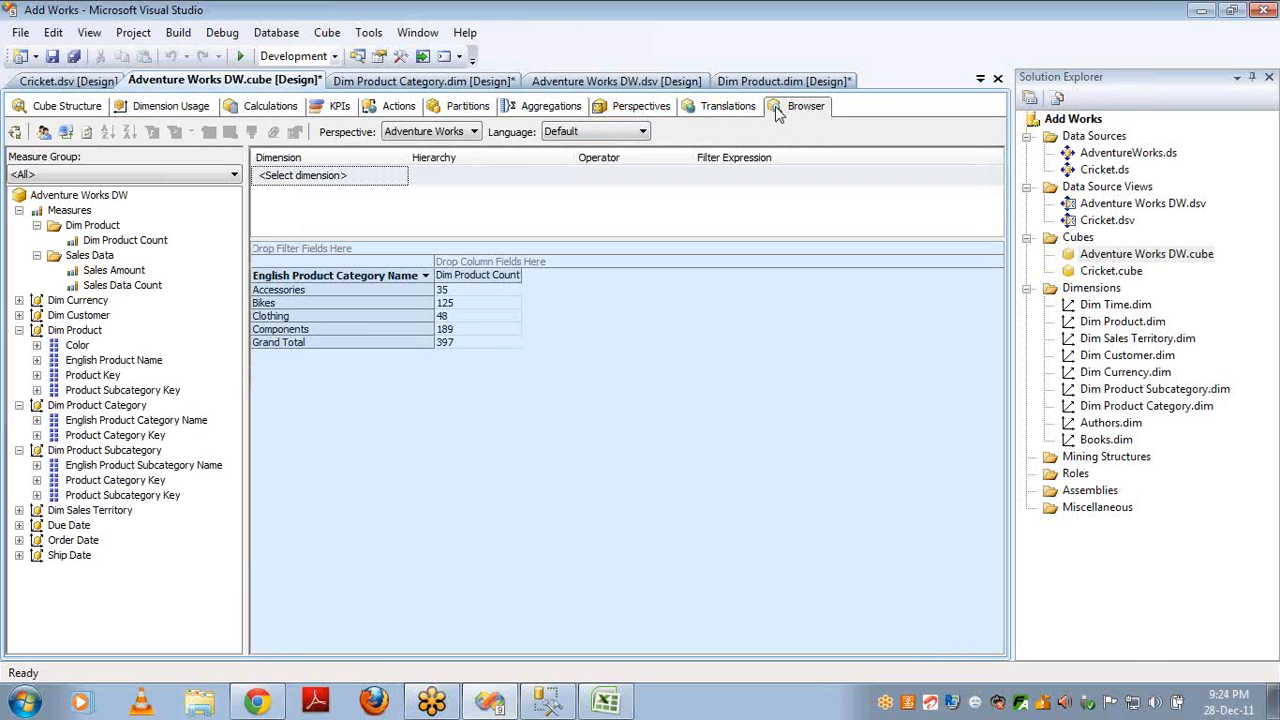
click(465, 131)
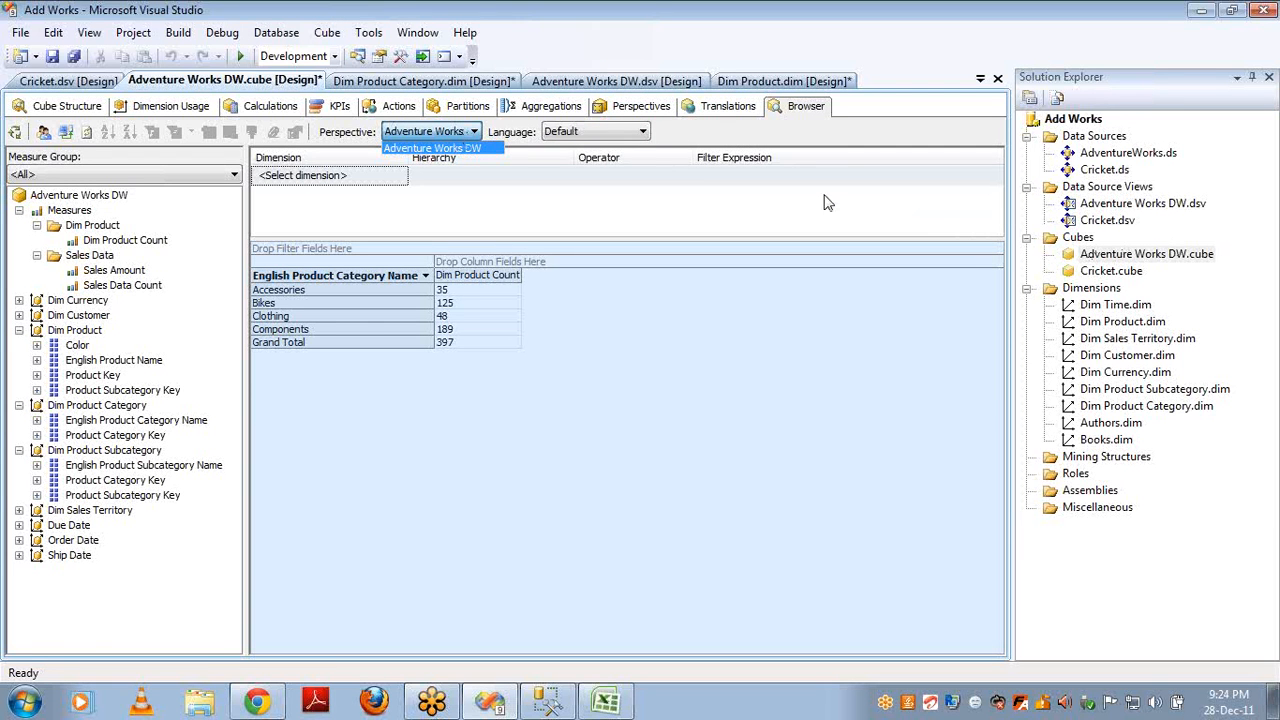
click(447, 133)
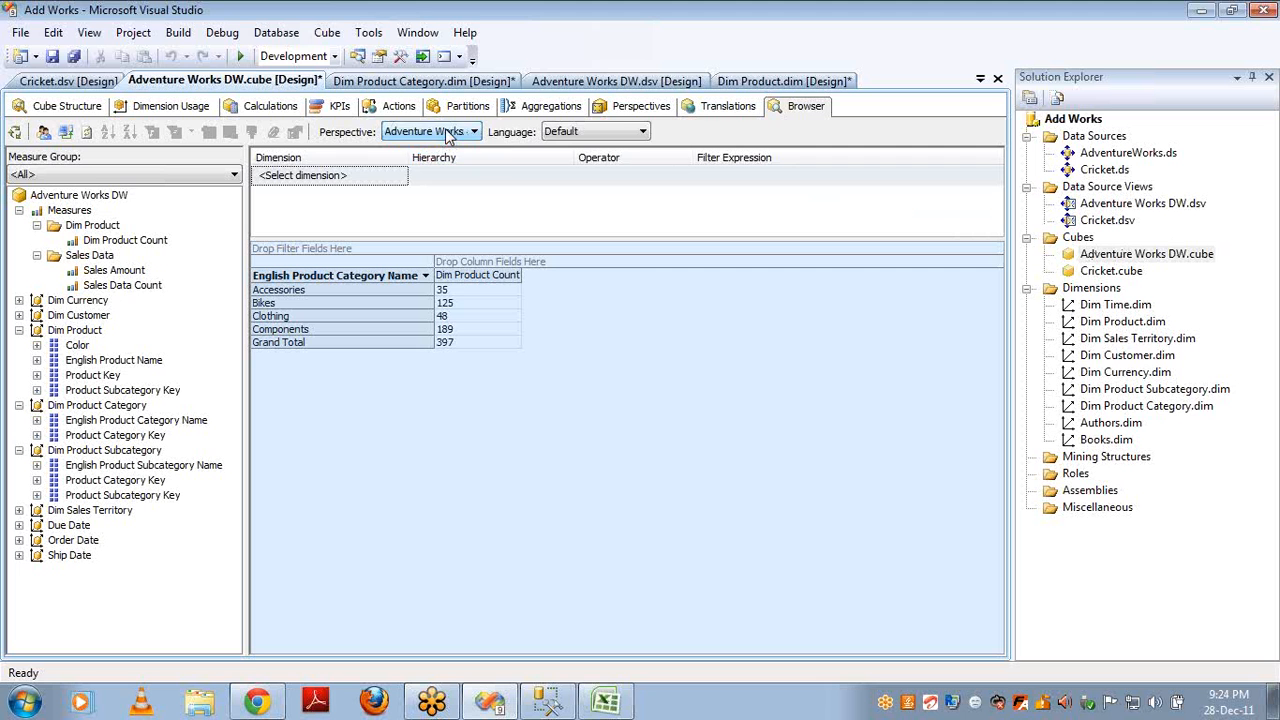
- Compare the cube objects in the perspective definitions with the perspectives offered for browsing, keeping Adventure Works DW selected
click(447, 133)
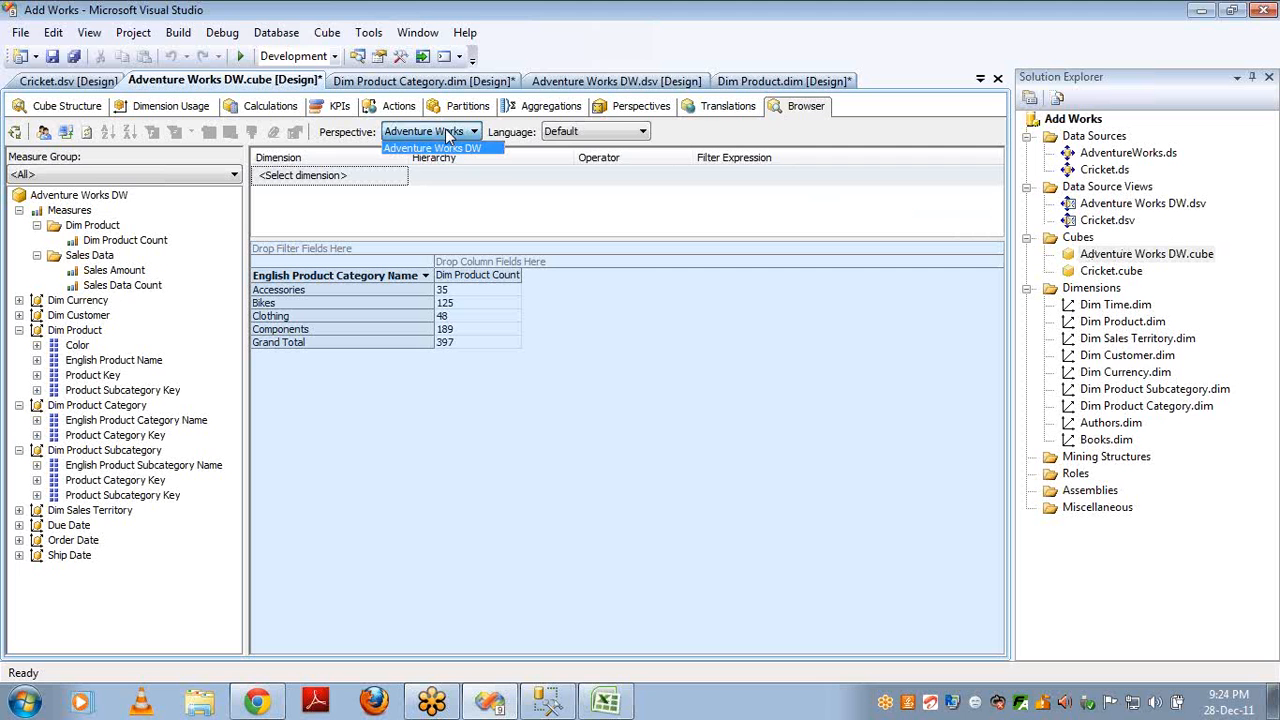
click(618, 108)
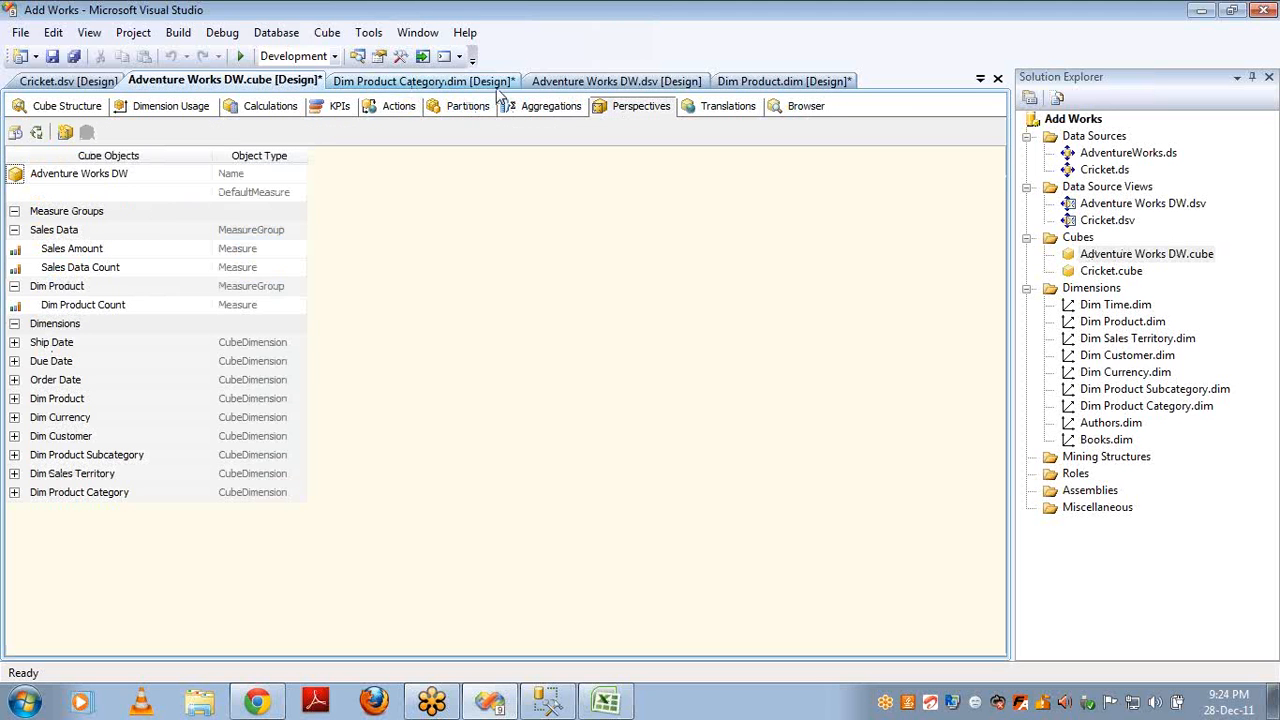
click(800, 106)
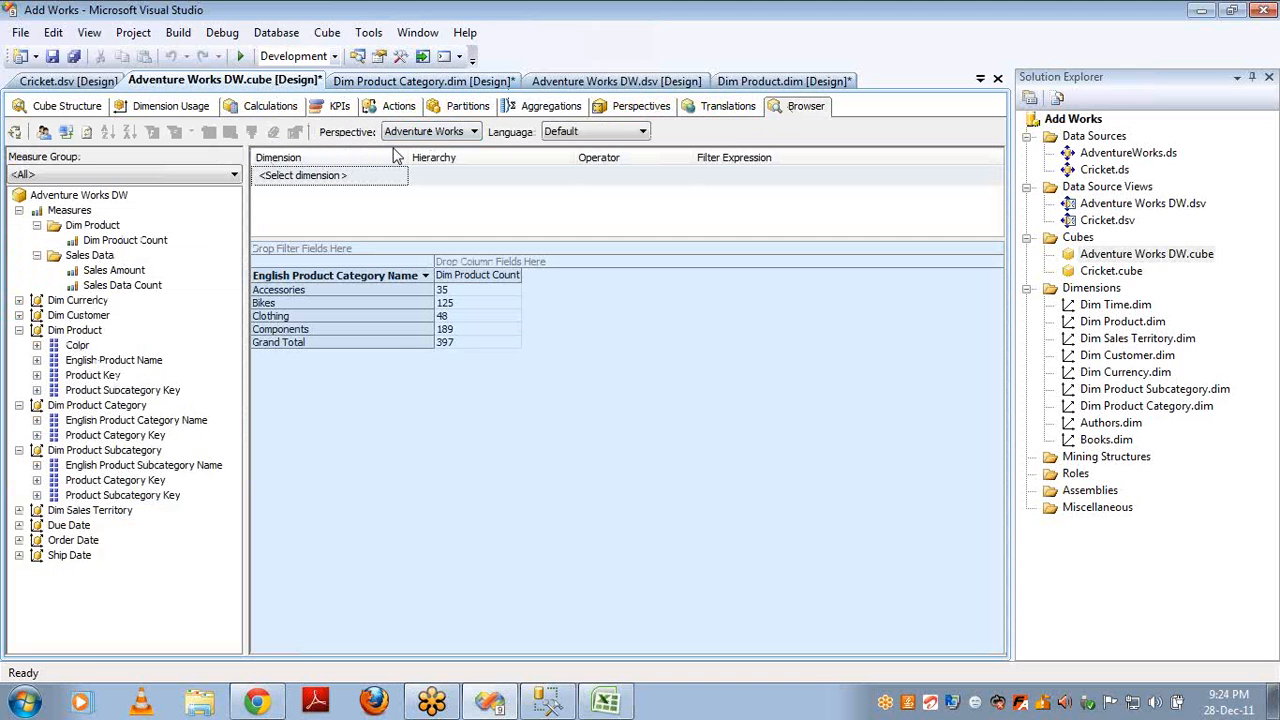
click(645, 110)
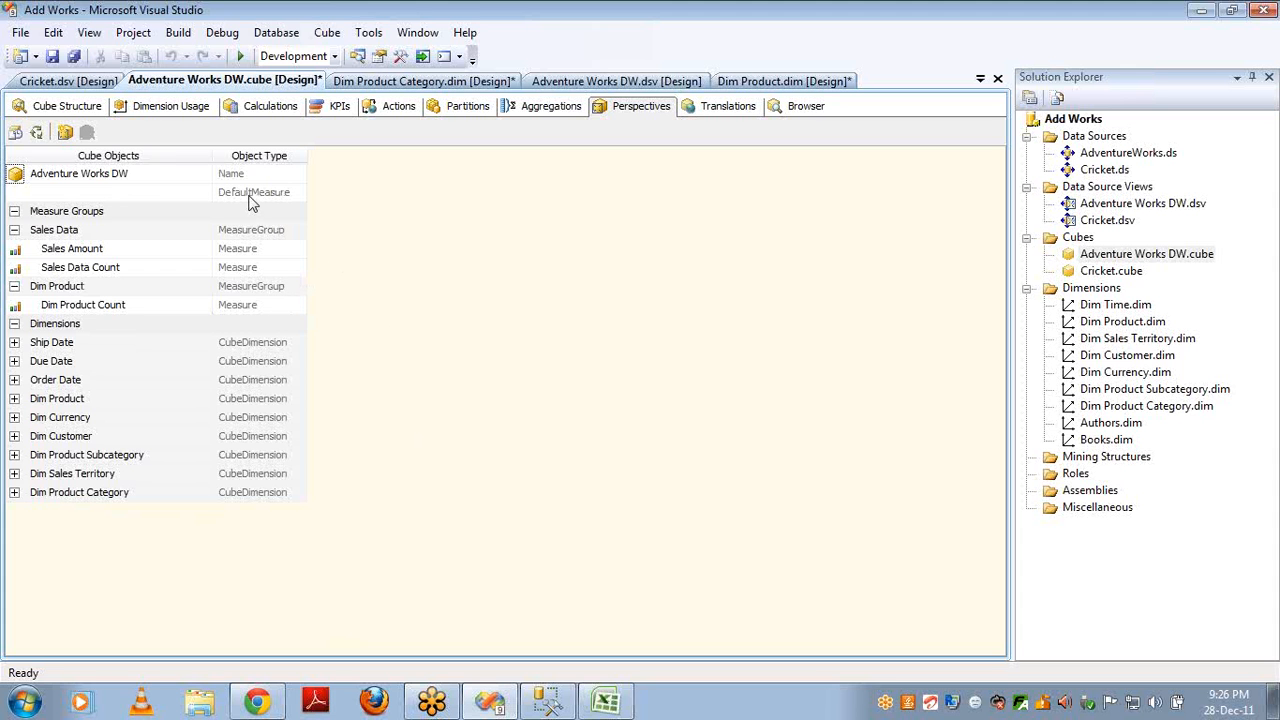
click(110, 177)
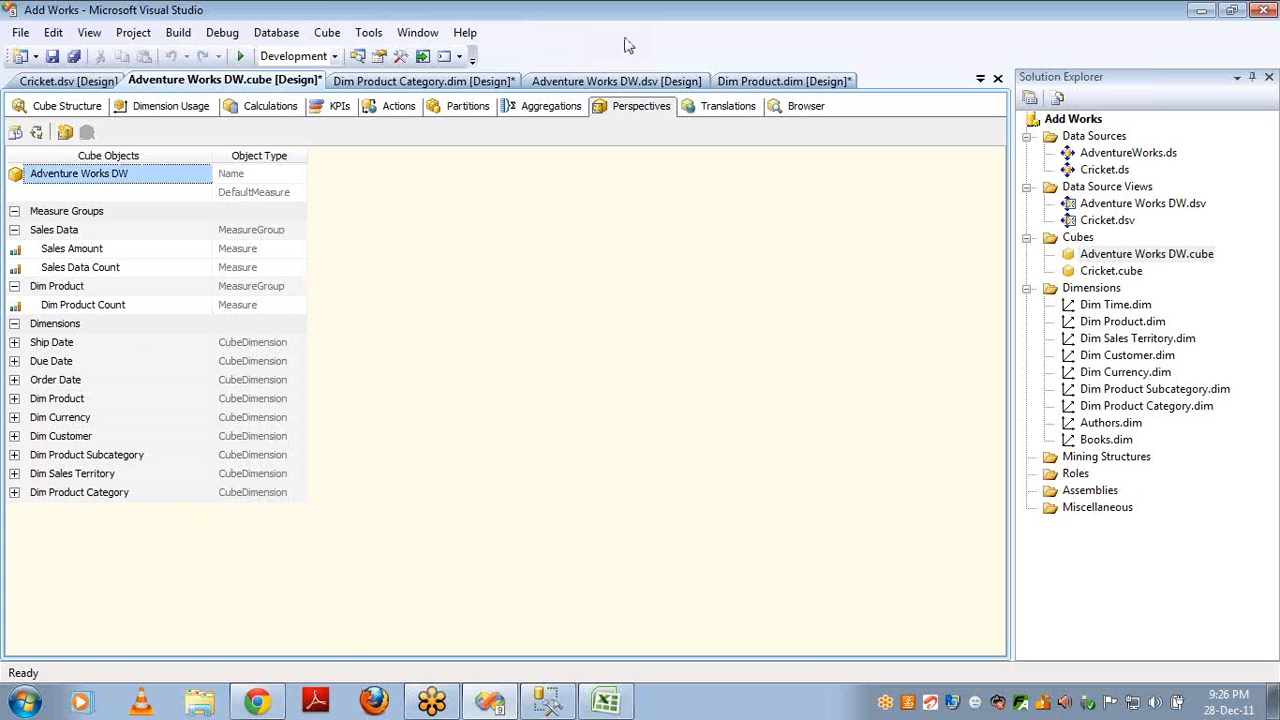
click(799, 108)
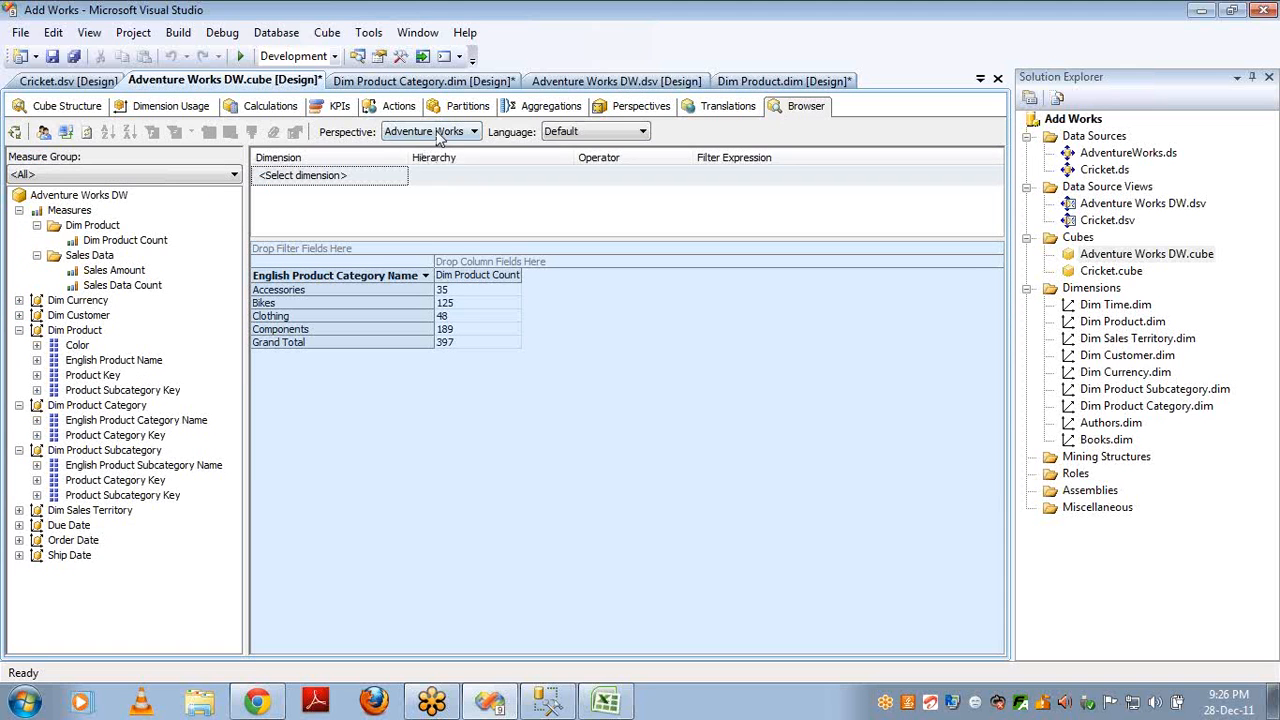
click(443, 137)
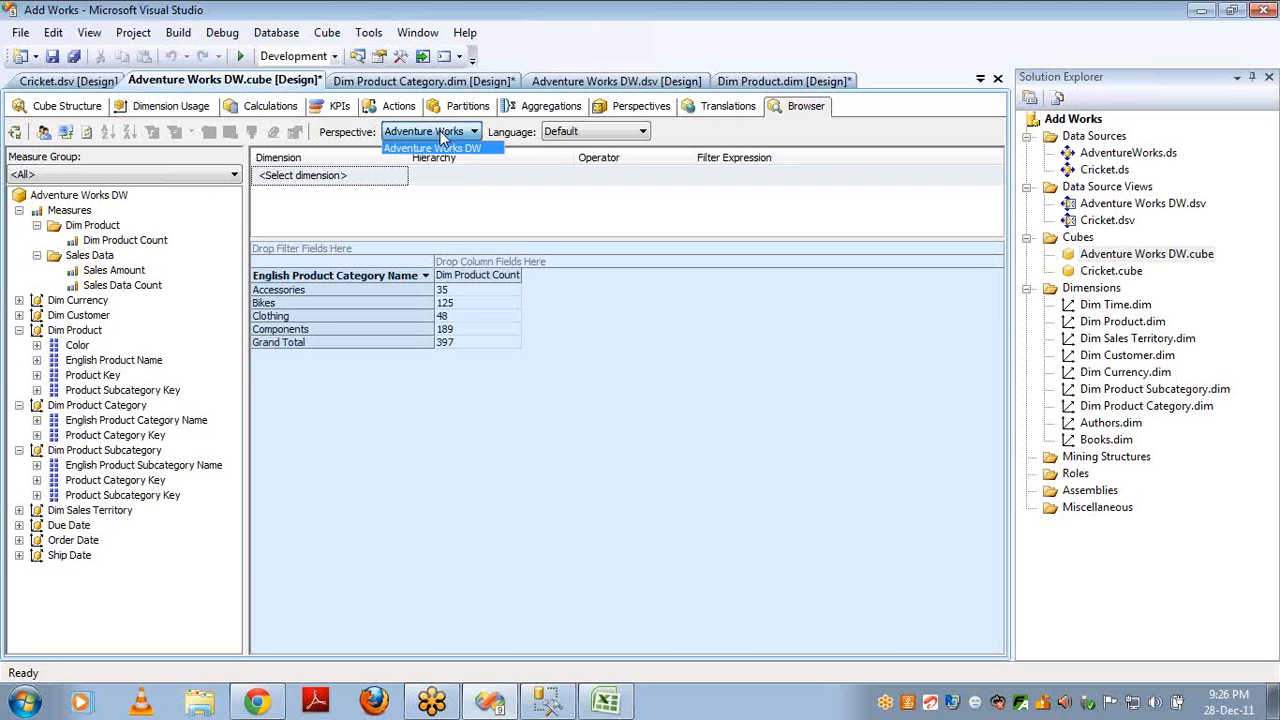
click(443, 147)
- Create a new perspective in the cube and name it Lords
click(641, 107)
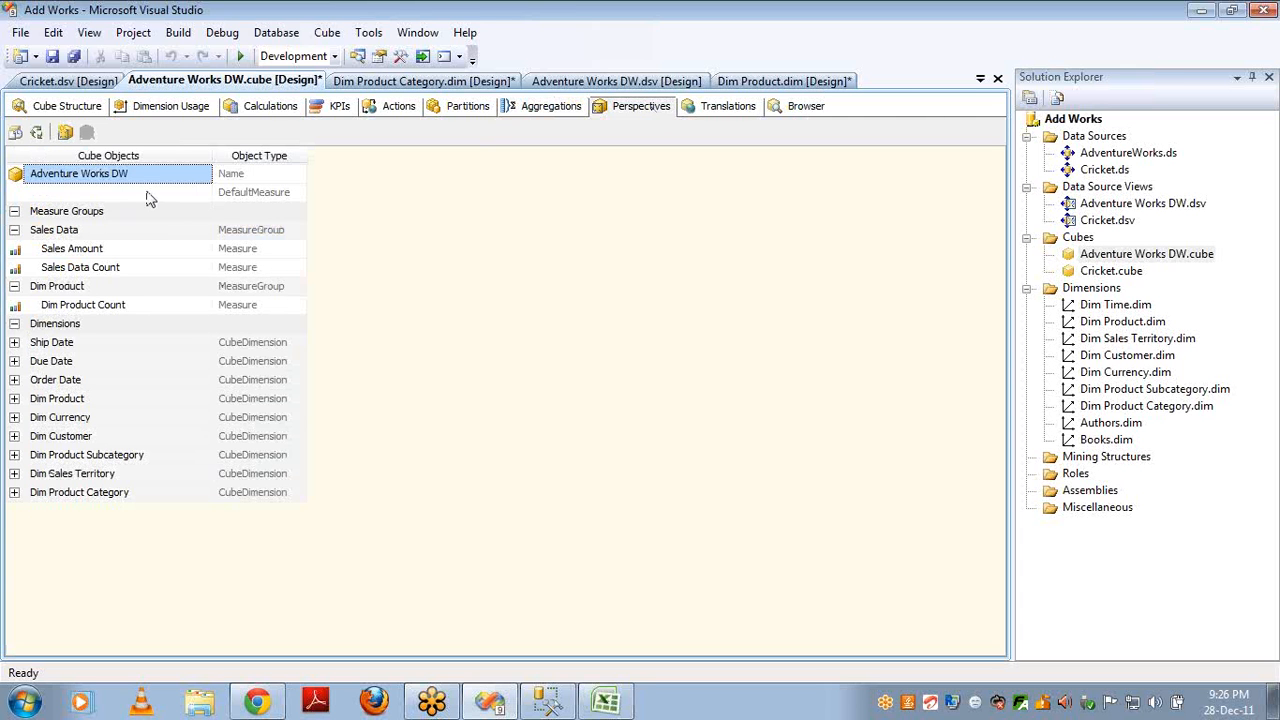
click(66, 137)
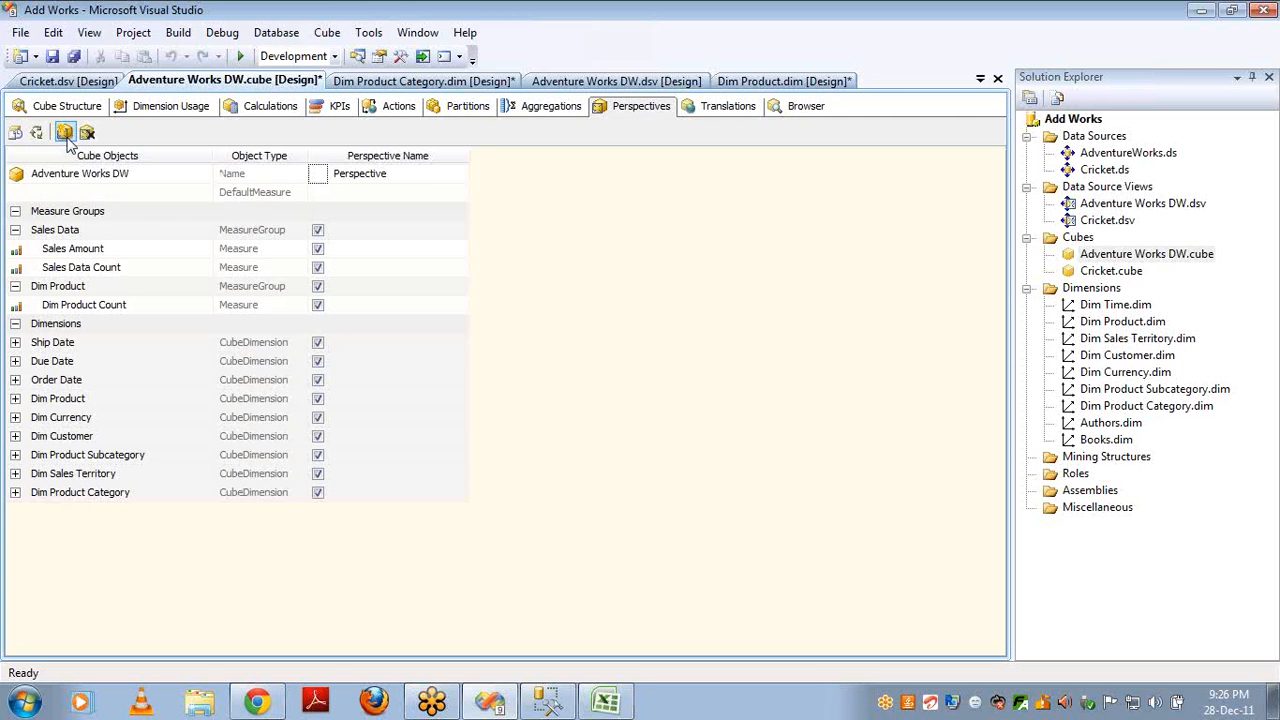
click(423, 172)
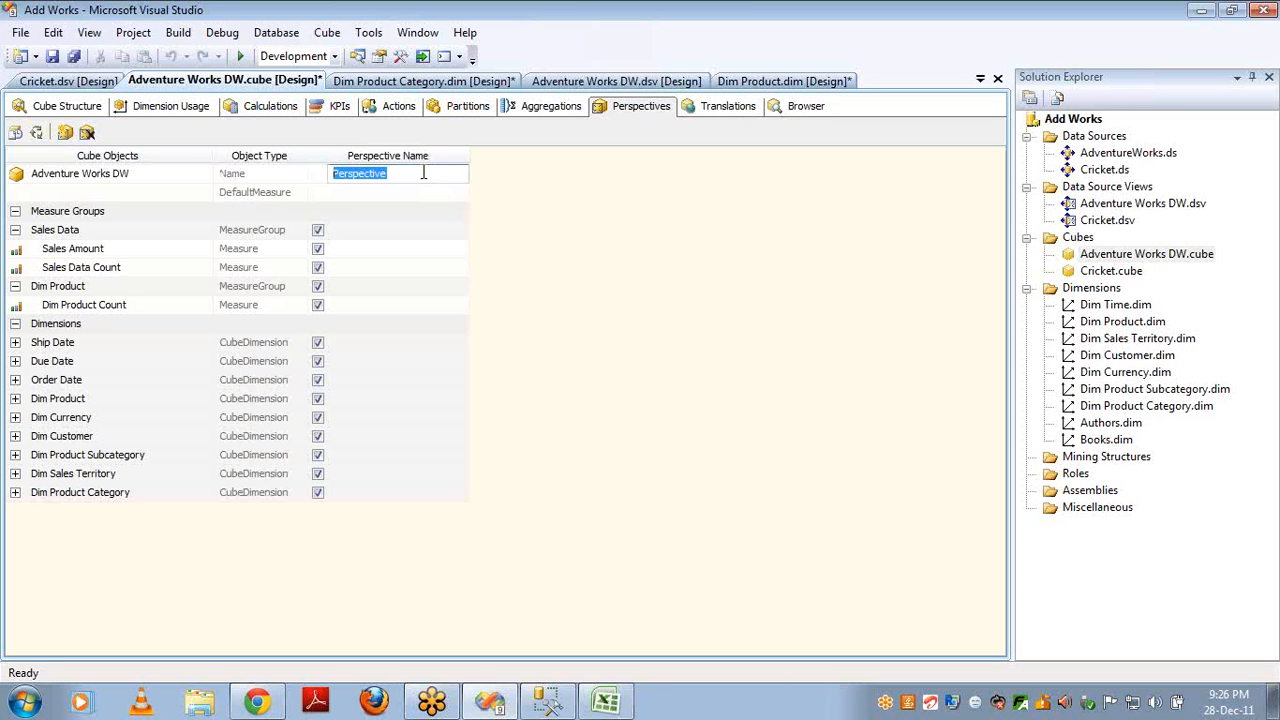
text(Lords)
click(394, 234)
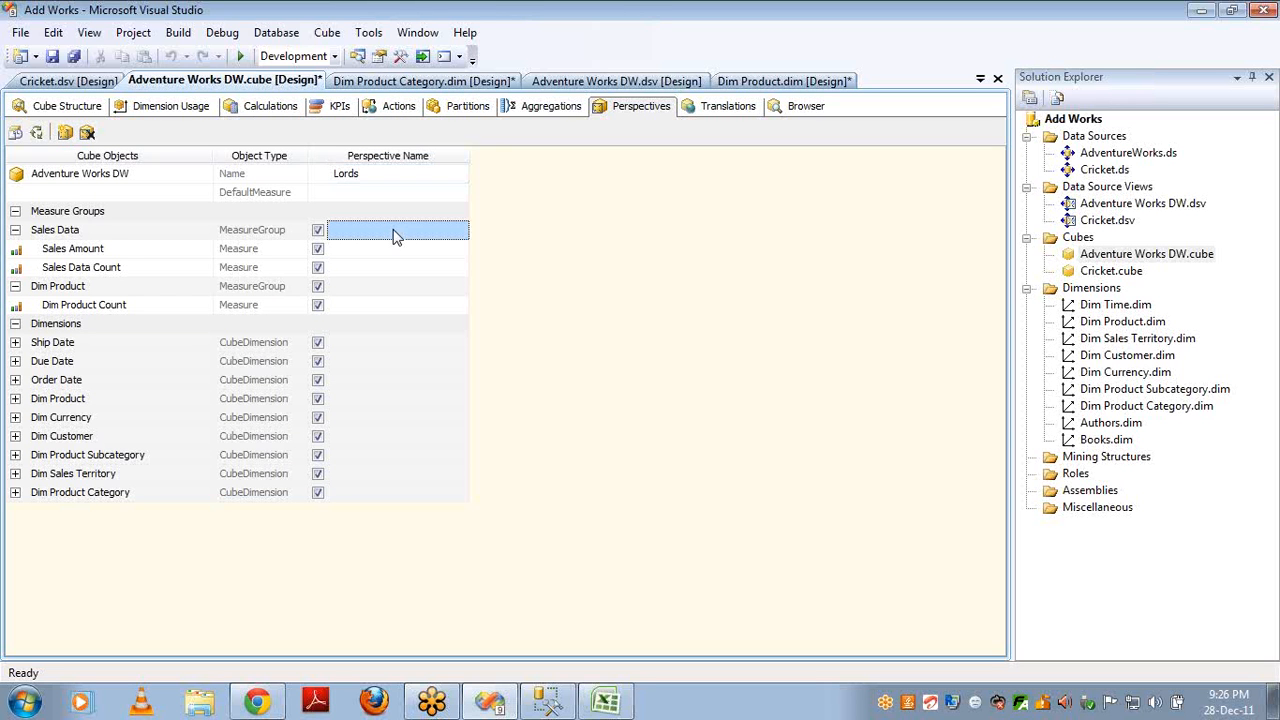
- Exclude the Sales Data Count measure, the Dim Product measure group and the Due Date dimension from the Lords perspective
click(318, 268)
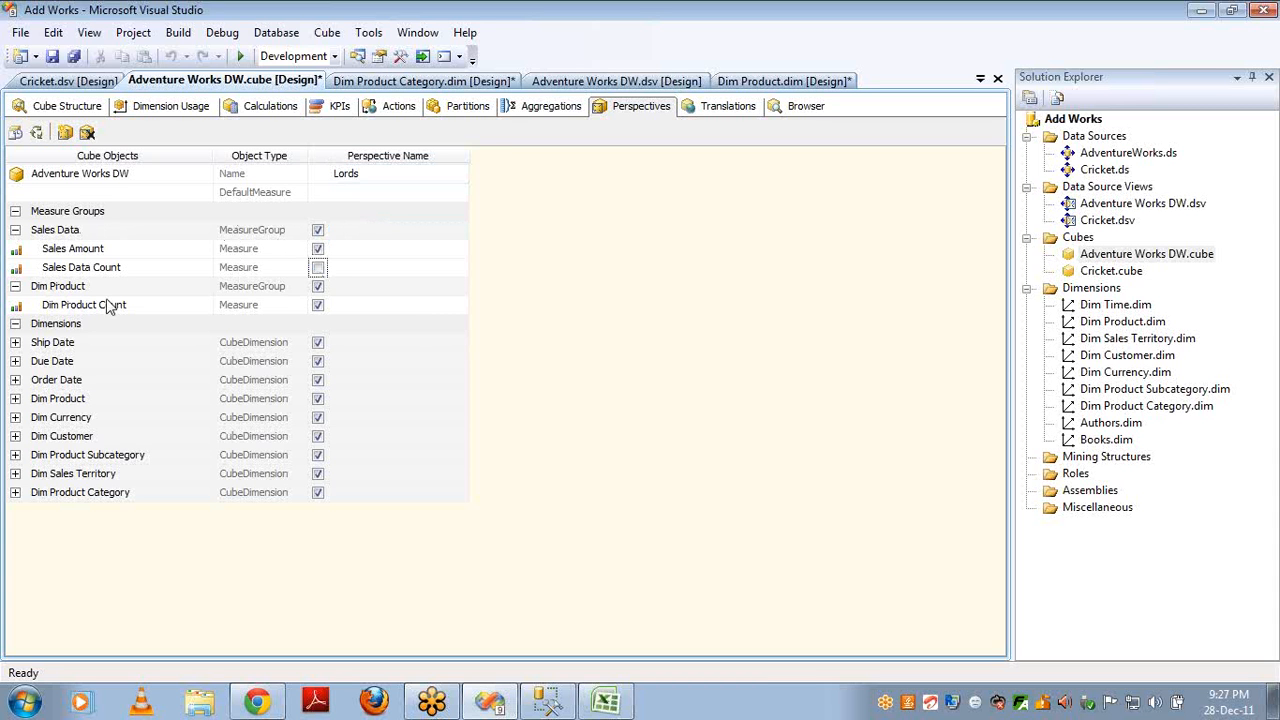
click(318, 287)
click(318, 361)
- Exclude every Ship Date attribute, from Time Key through Fiscal Semester, from the Lords perspective while keeping its Calendar Hierarchy
click(15, 343)
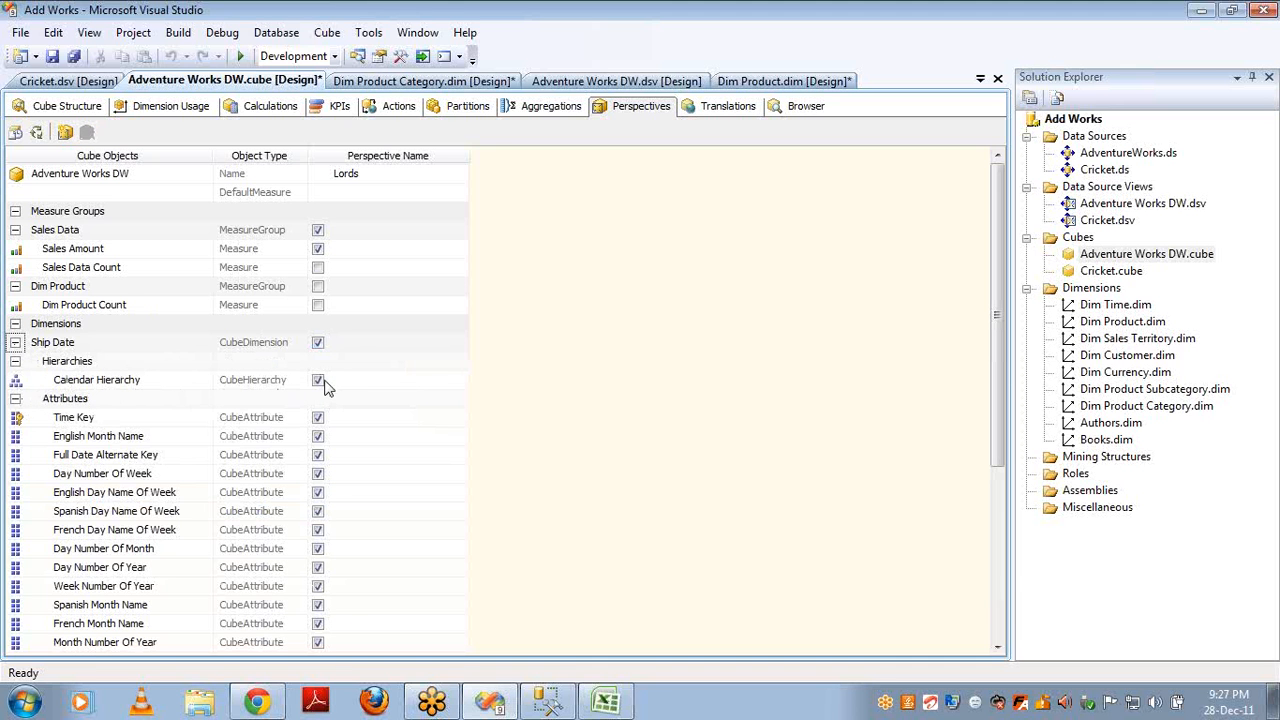
click(318, 418)
click(318, 436)
click(318, 455)
click(318, 473)
click(318, 492)
click(318, 511)
click(318, 530)
click(318, 548)
click(317, 623)
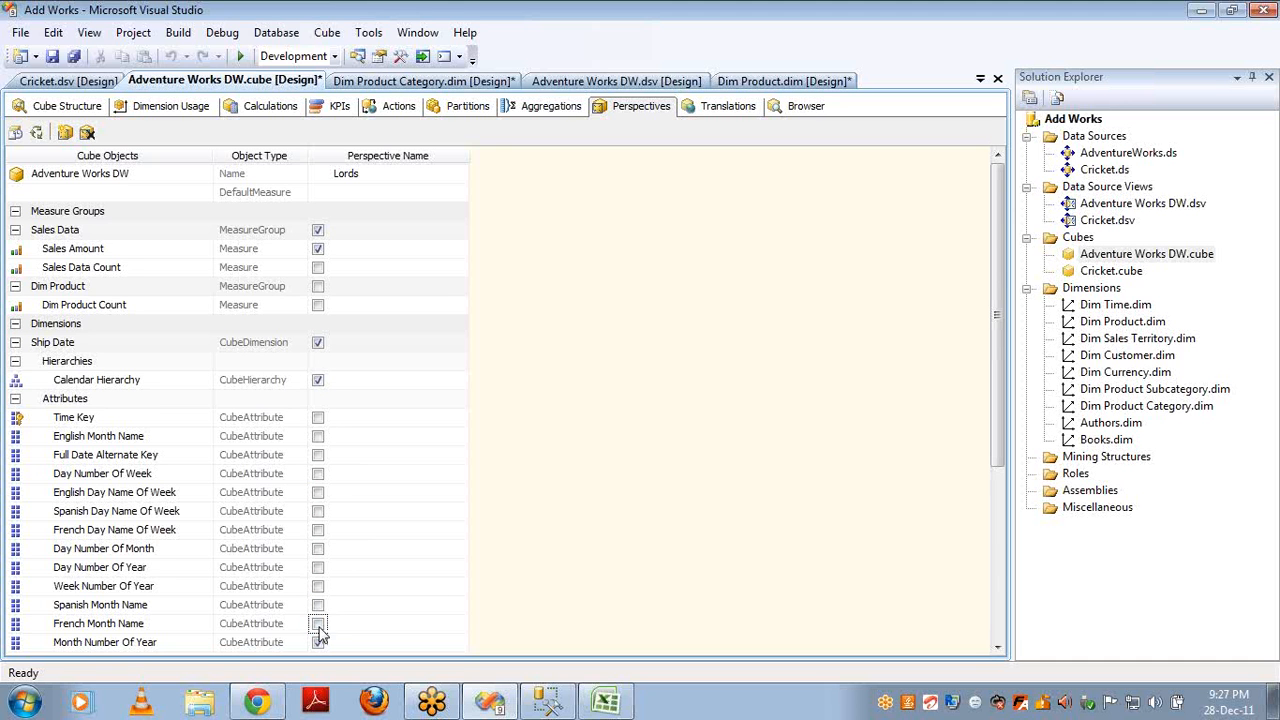
scroll(594, 547, down, 3)
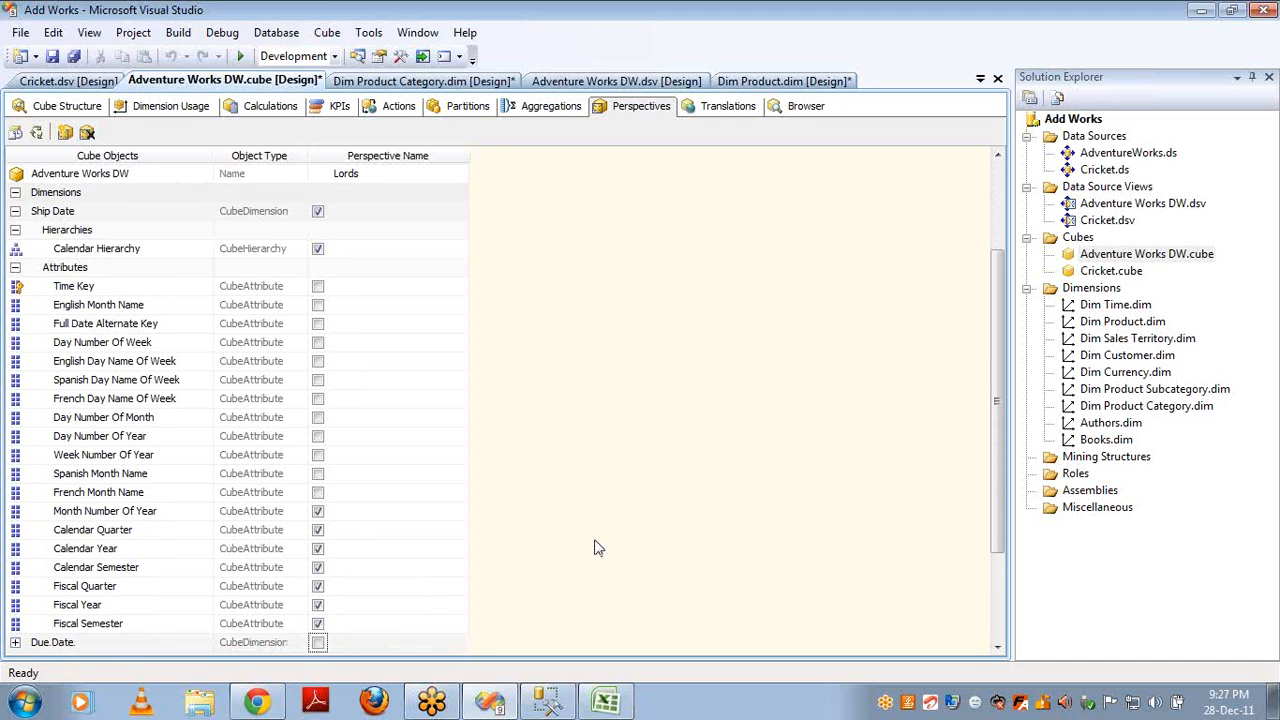
click(317, 473)
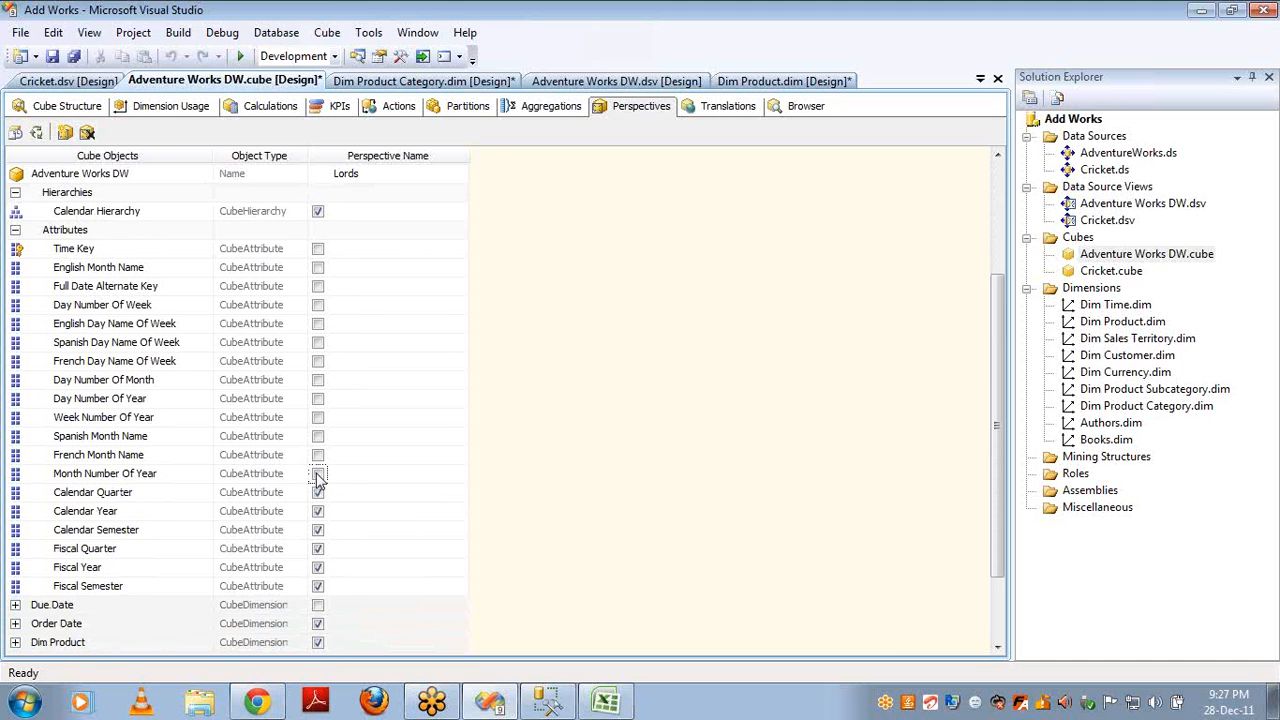
click(317, 492)
click(318, 512)
click(317, 549)
click(318, 586)
- Exclude the Order Date dimension and Dim Product's Product Key and Product Subcategory Key attributes from the Lords perspective
key(Down)
key(Down)
key(Down)
key(Down)
key(Down)
key(Down)
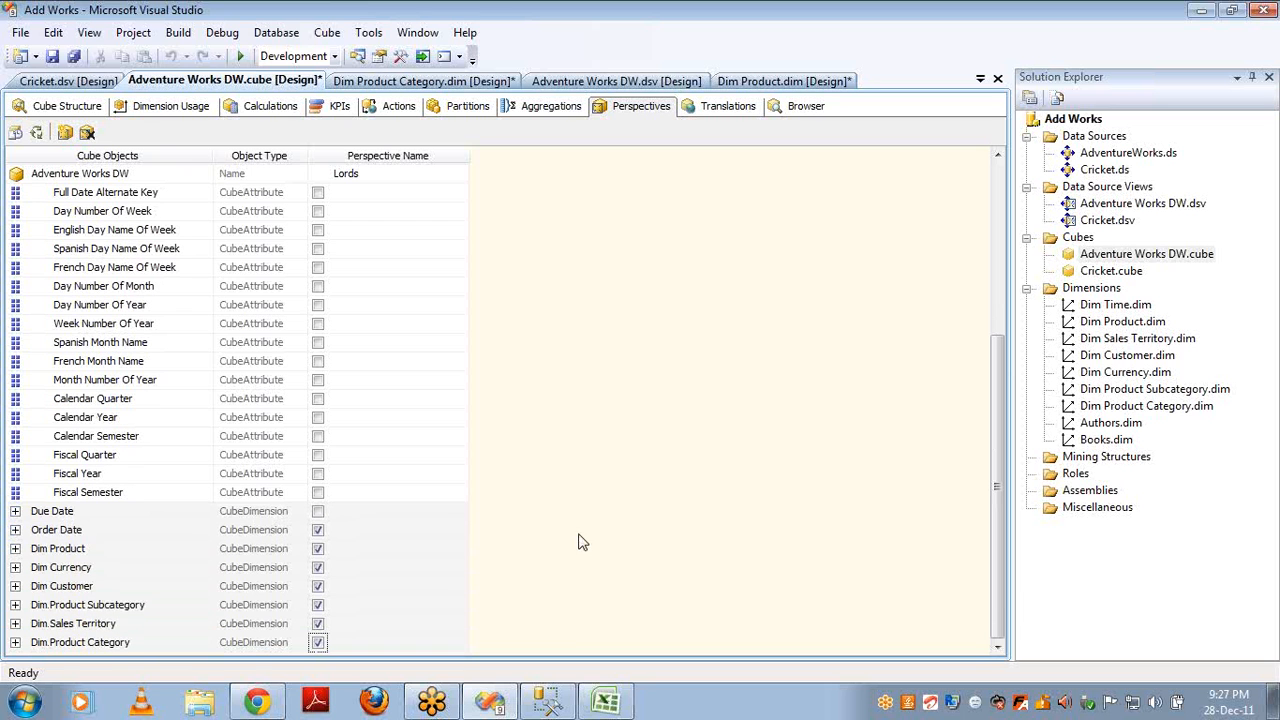
click(318, 532)
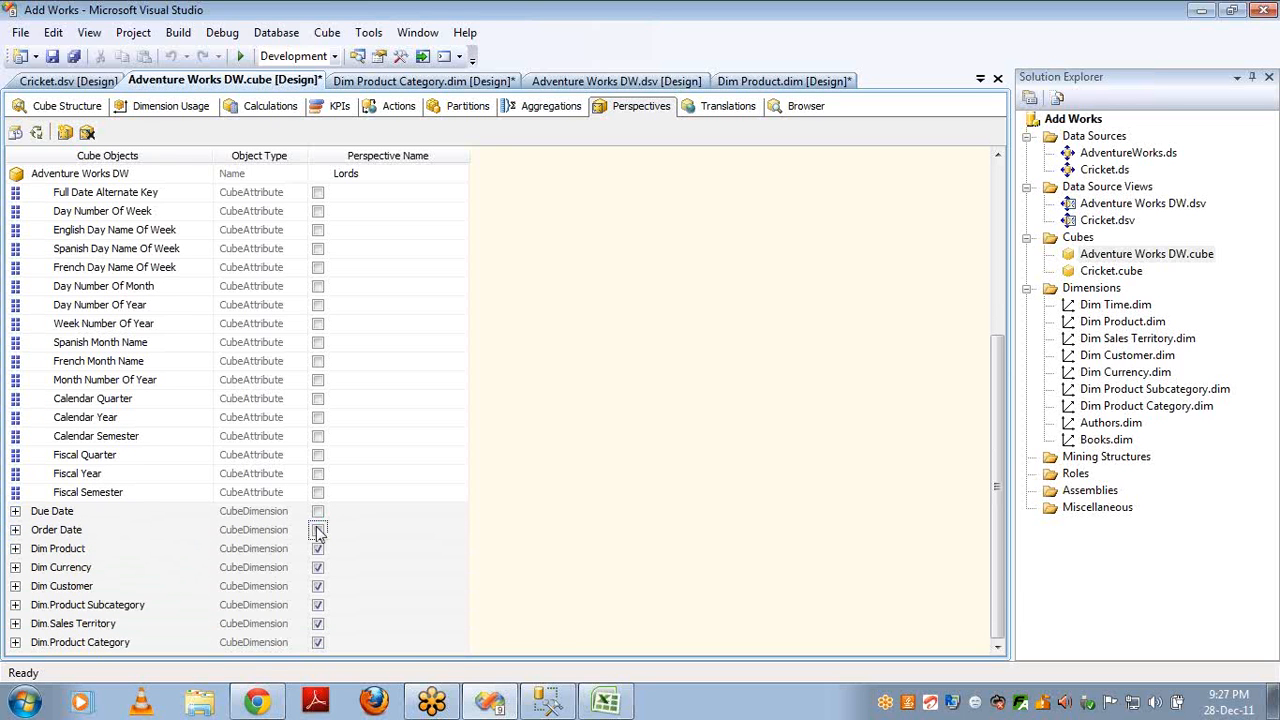
click(15, 549)
click(318, 587)
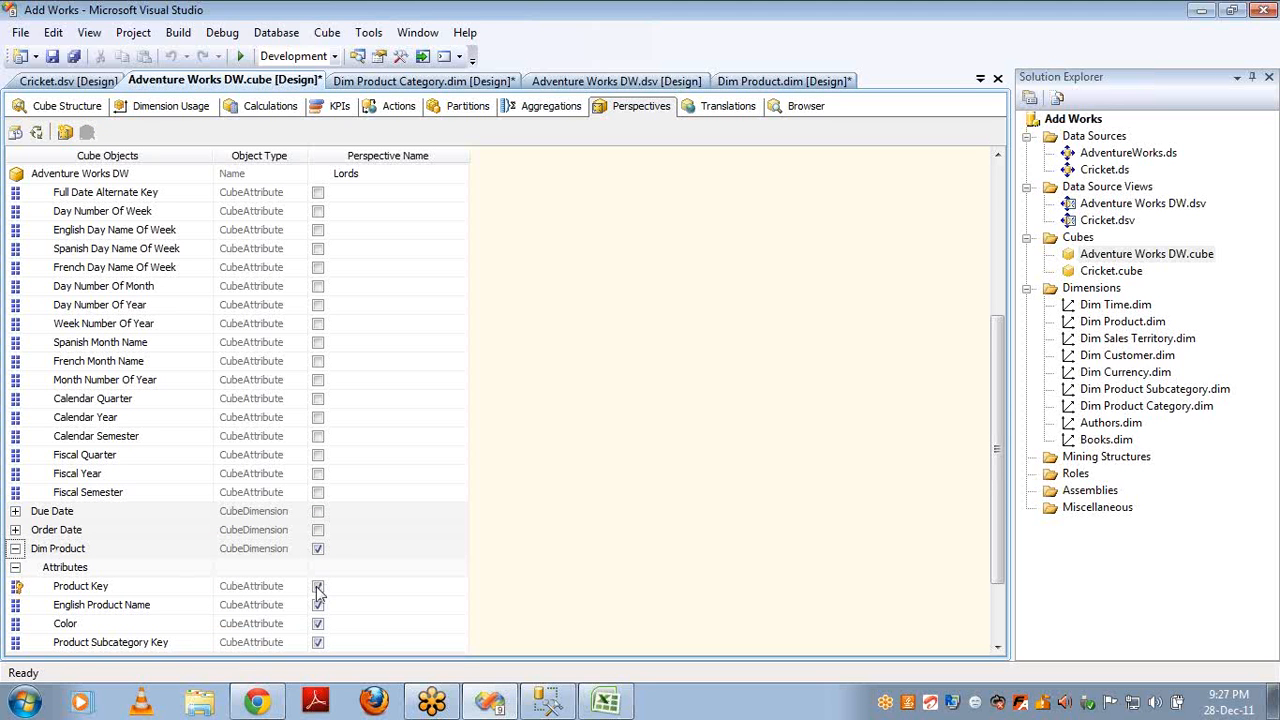
click(318, 643)
- Exclude the Dim Currency, Dim Customer, Dim Product Subcategory, Dim Sales Territory and Dim Product Category dimensions from the Lords perspective
key(Down)
key(Down)
key(Down)
key(Down)
key(Down)
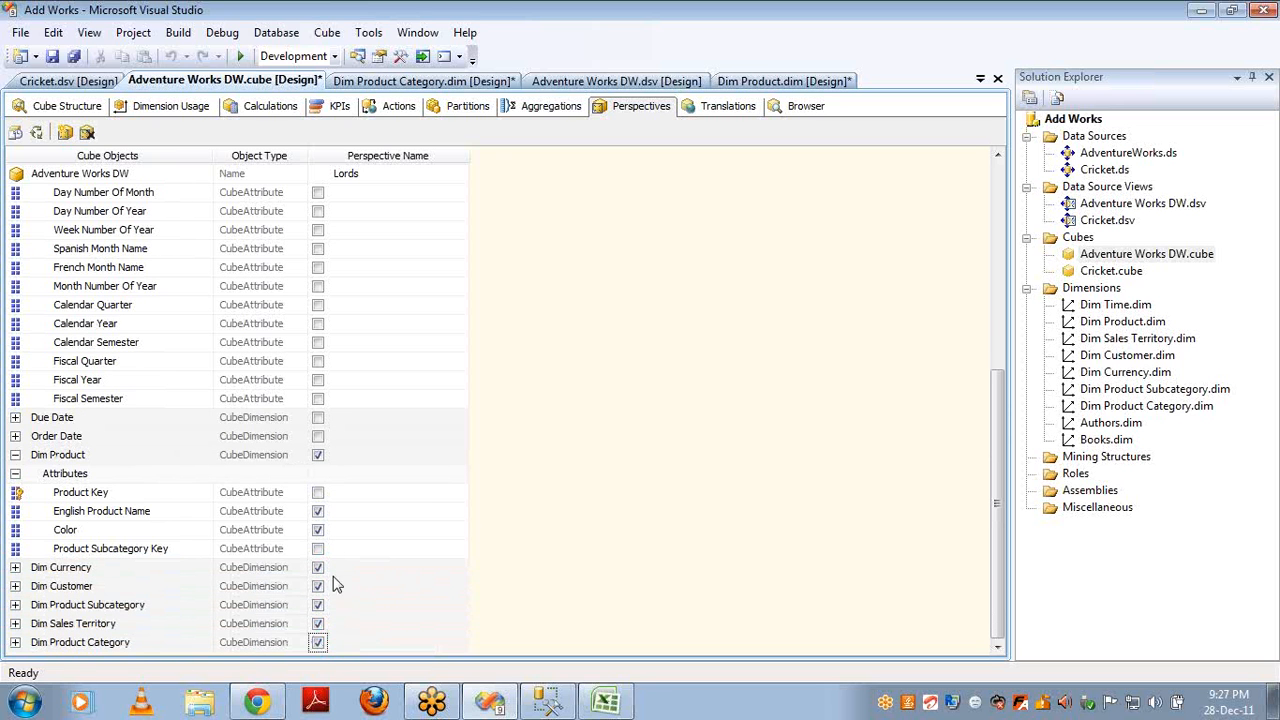
click(318, 567)
click(318, 624)
- Build and deploy the project, run a full process of the Adventure Works DW cube, and close the processing dialogs
click(385, 173)
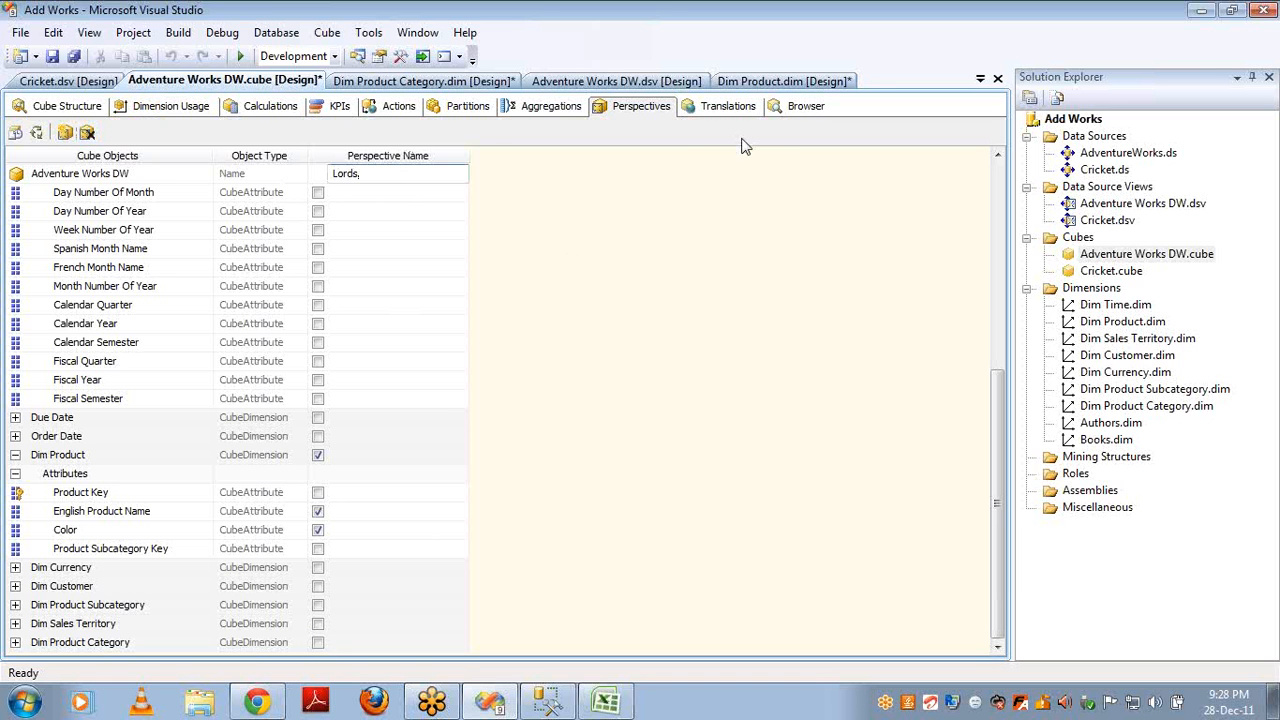
click(36, 134)
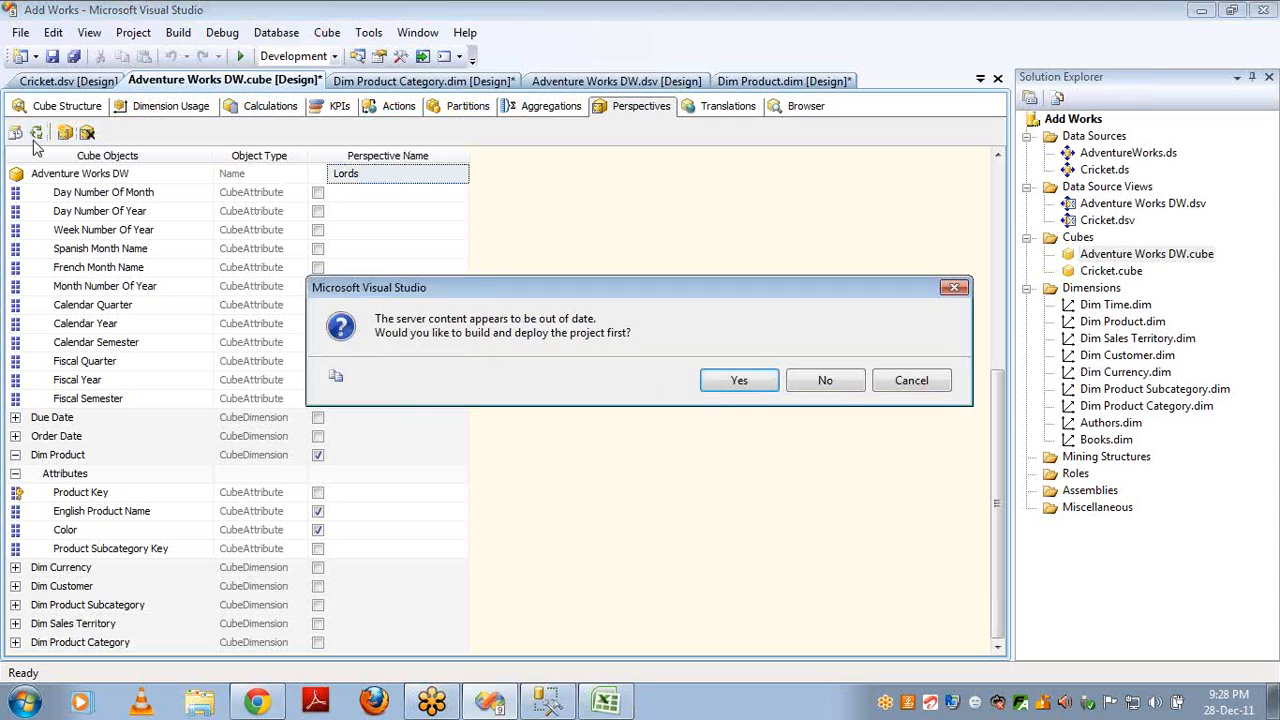
key(Return)
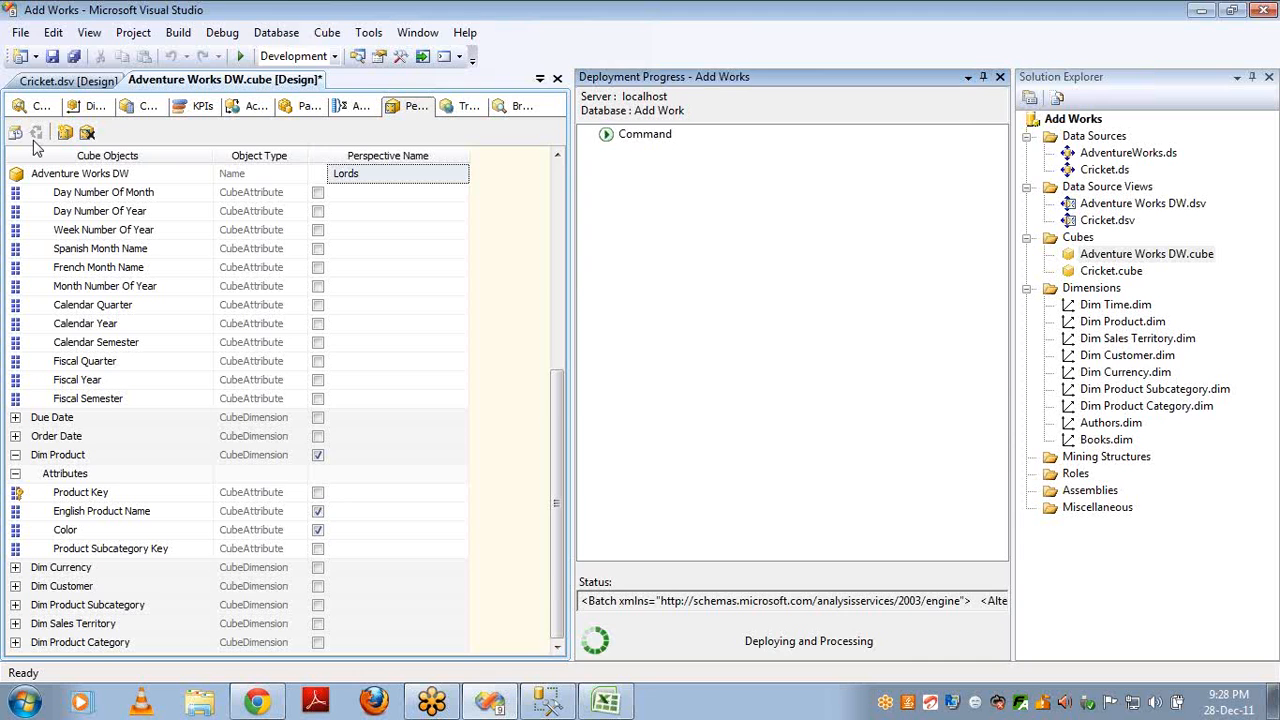
key(Return)
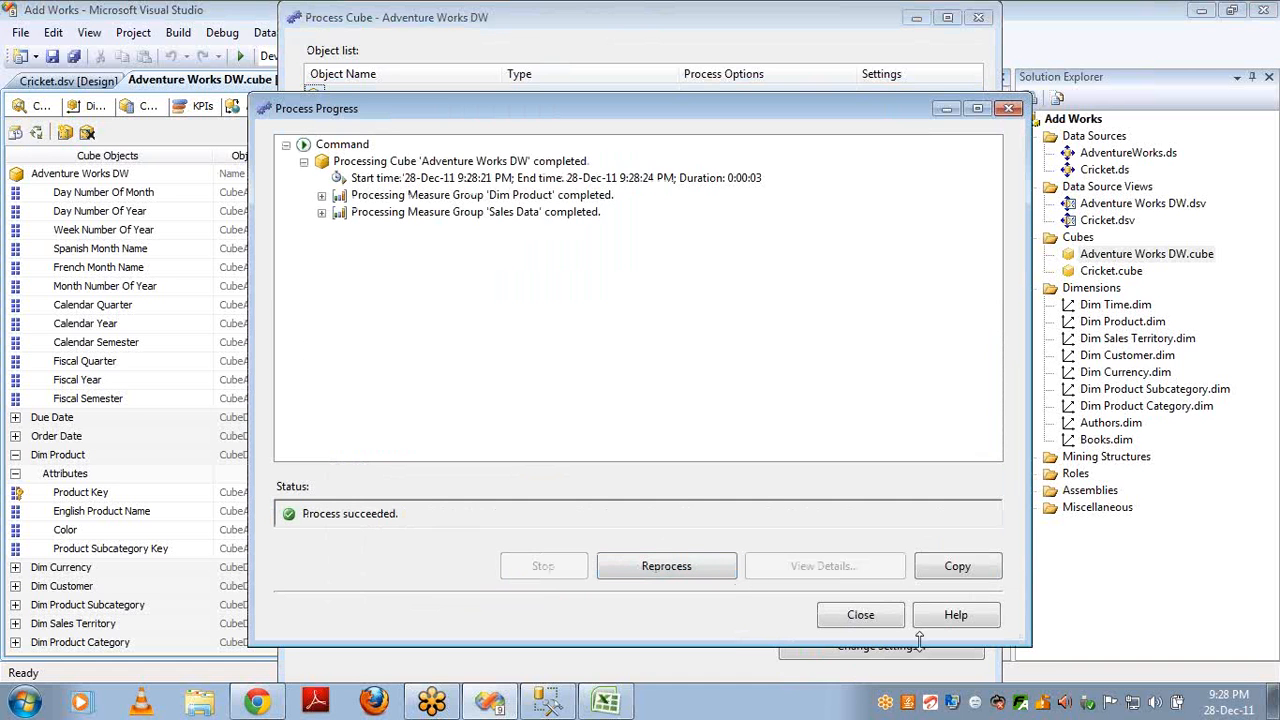
click(860, 616)
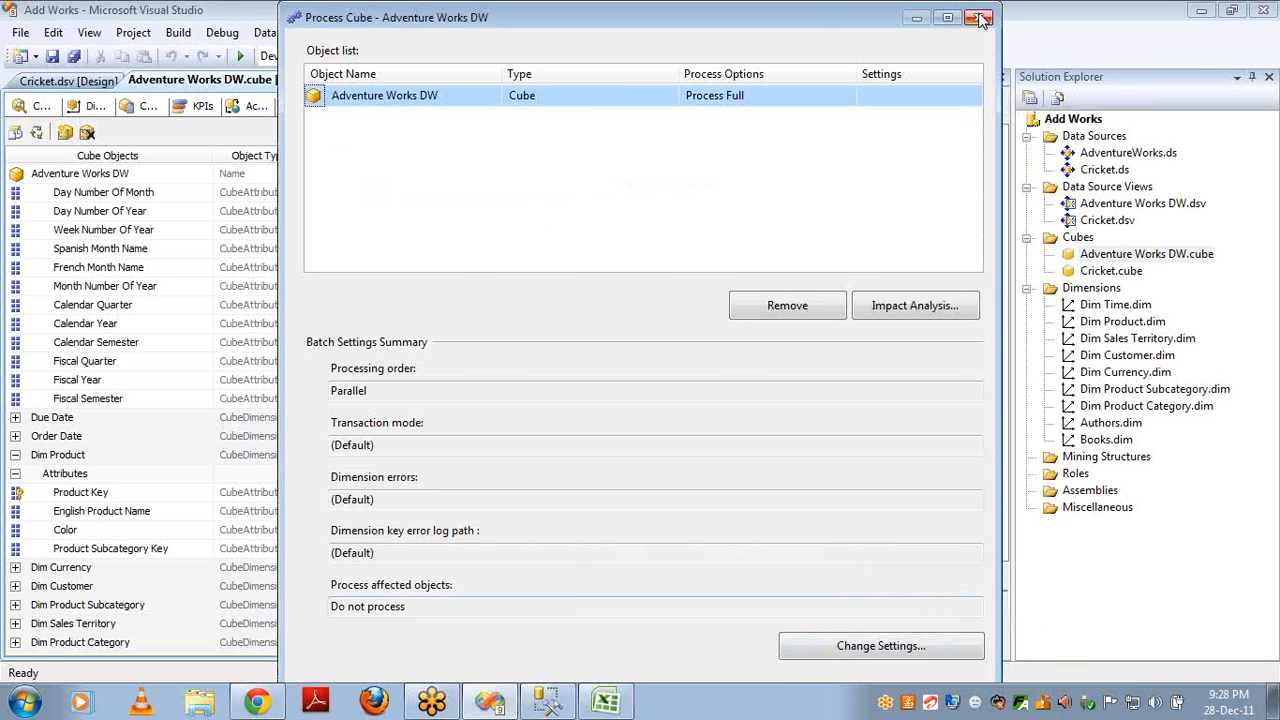
click(980, 18)
- Reconnect the cube browser, close the deployment progress, and switch the browsed perspective to Lords
click(500, 110)
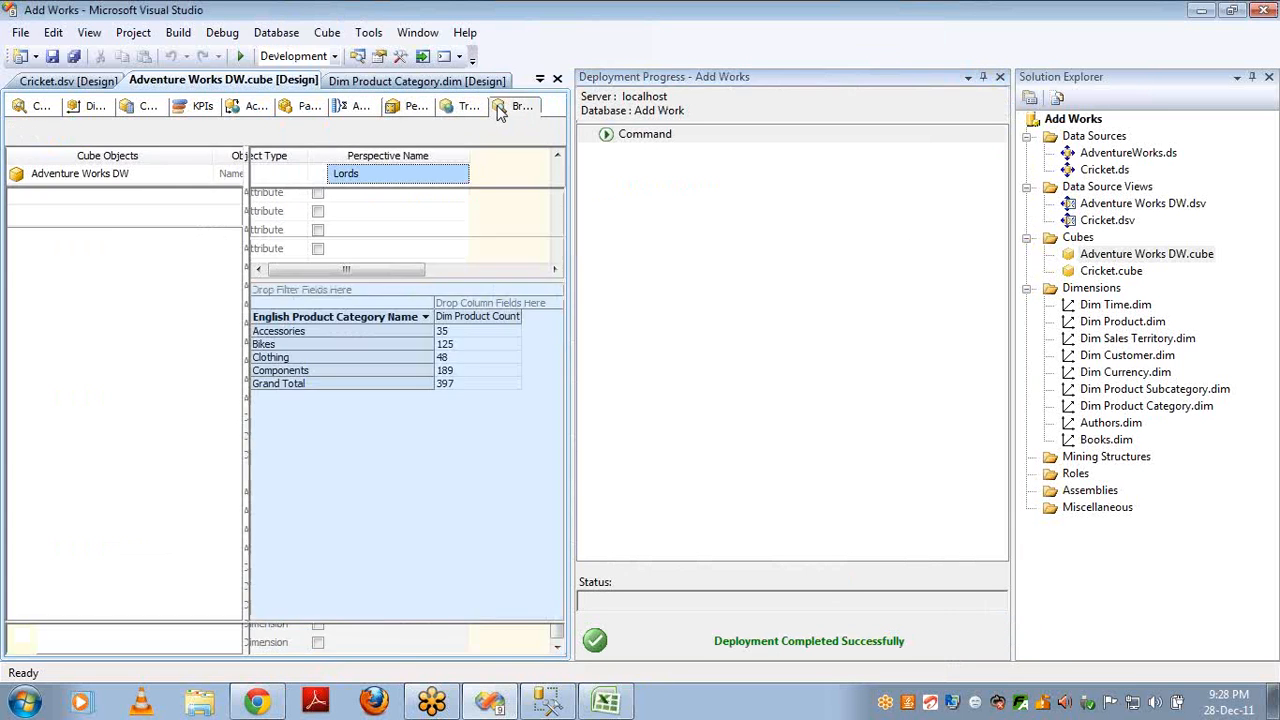
click(65, 132)
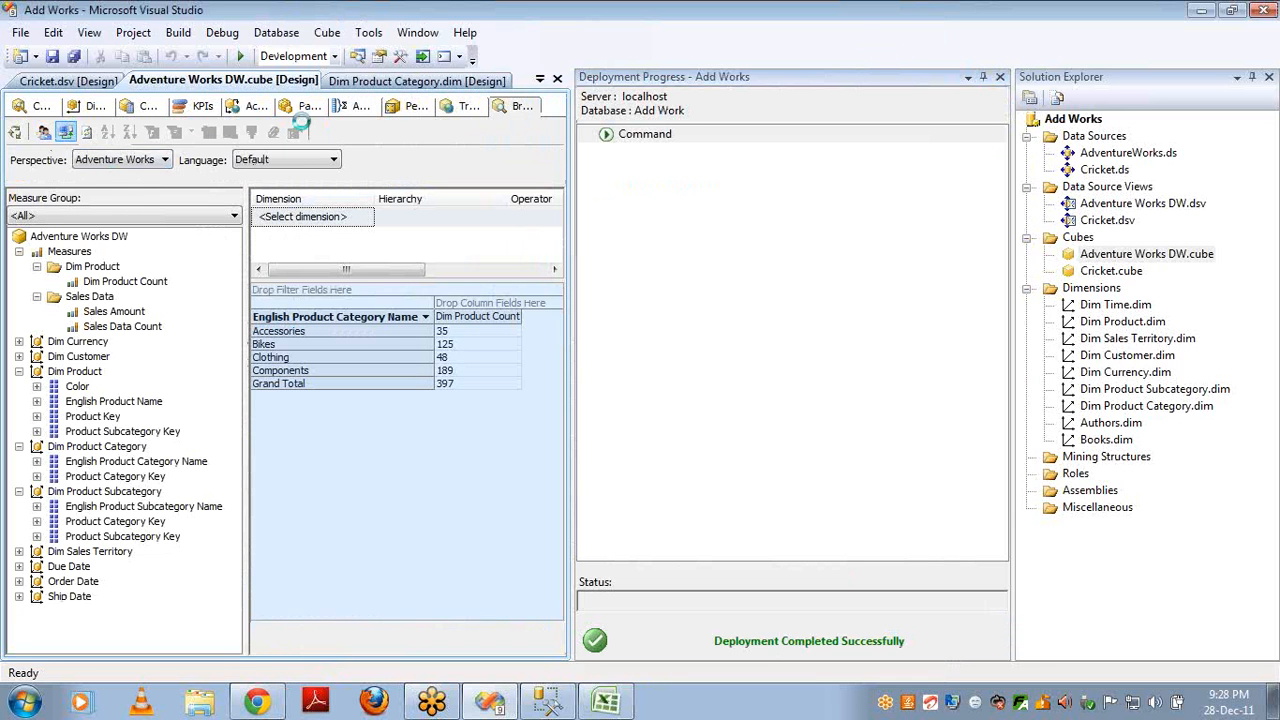
click(1001, 78)
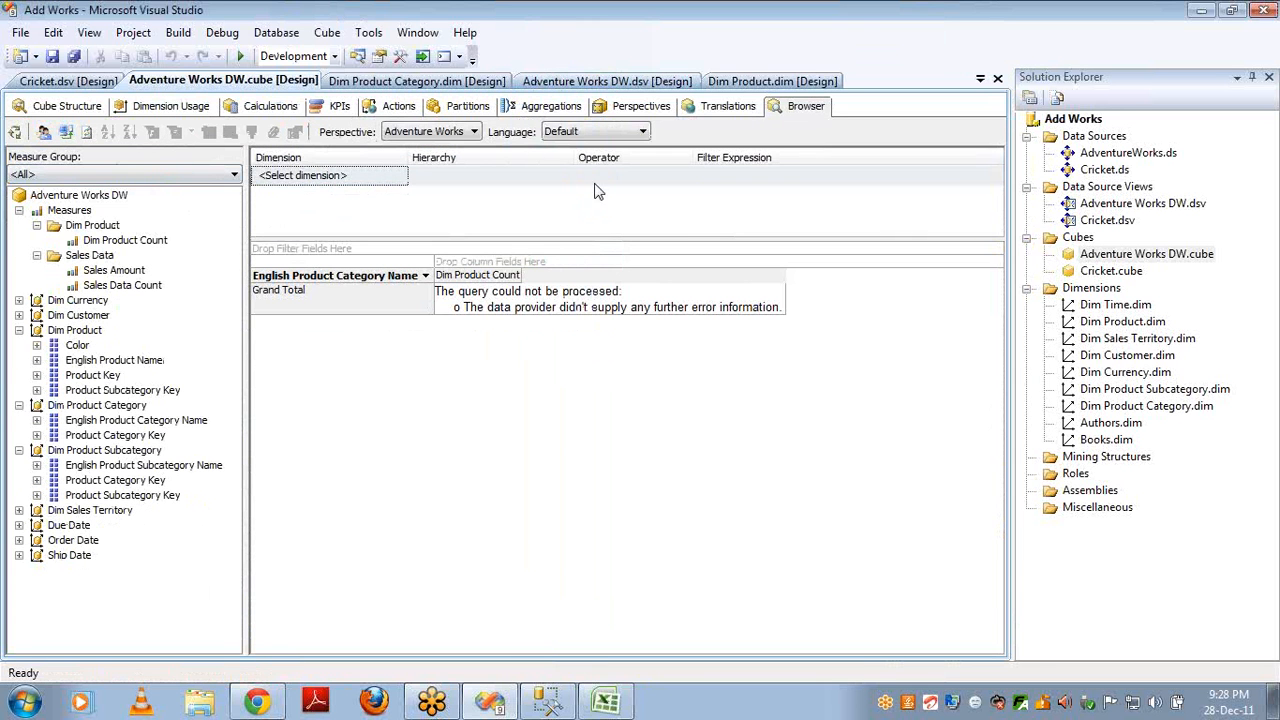
click(434, 134)
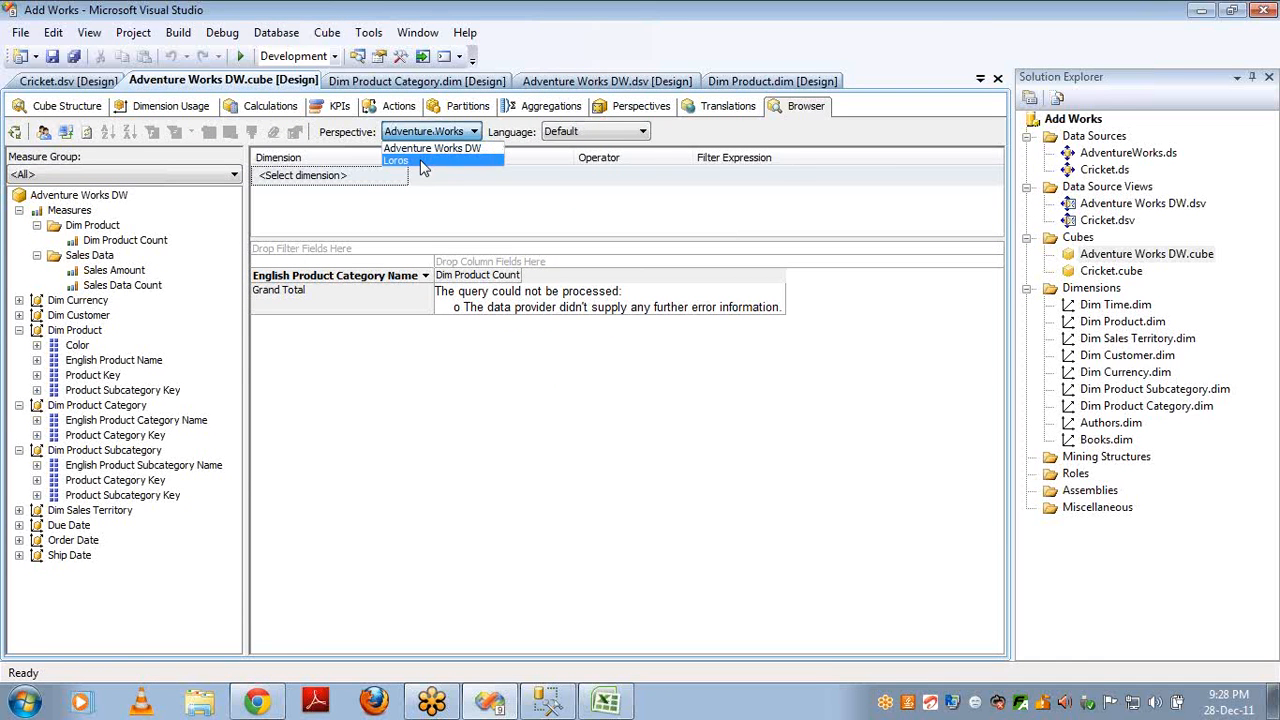
click(421, 161)
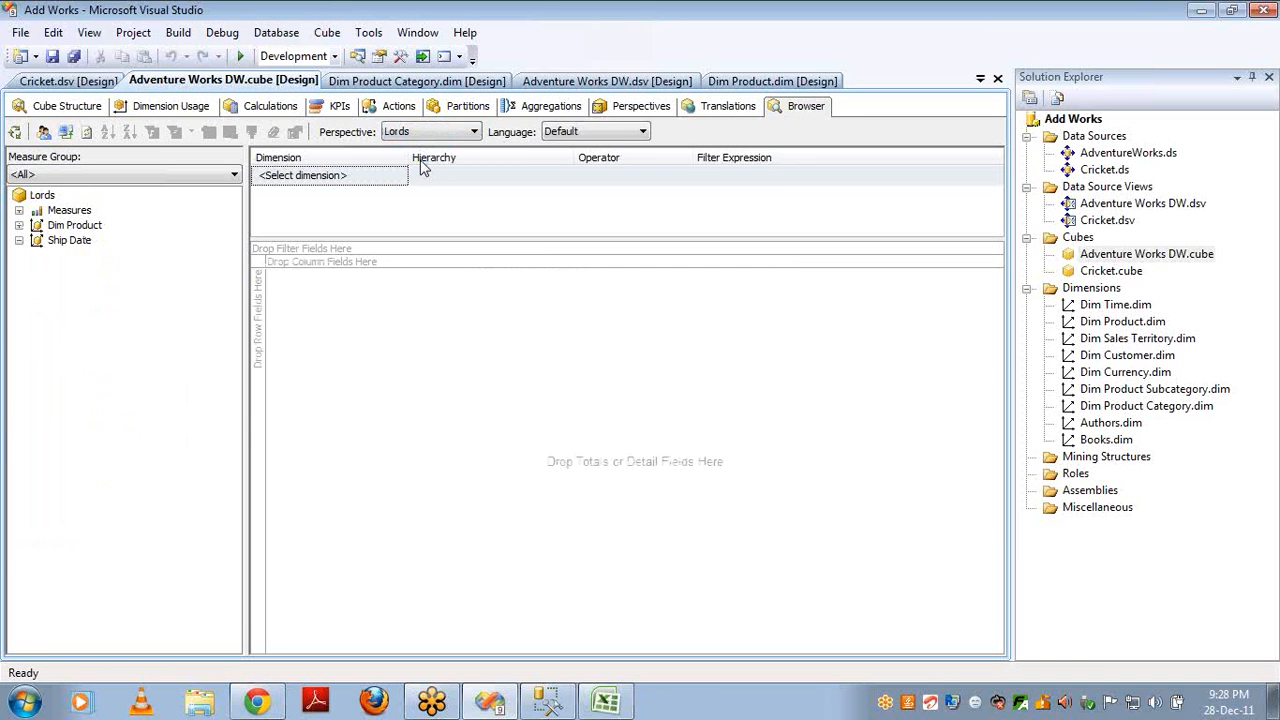
- Examine which Ship Date, Dim Product and Sales Data objects the Lords perspective exposes for browsing
click(19, 241)
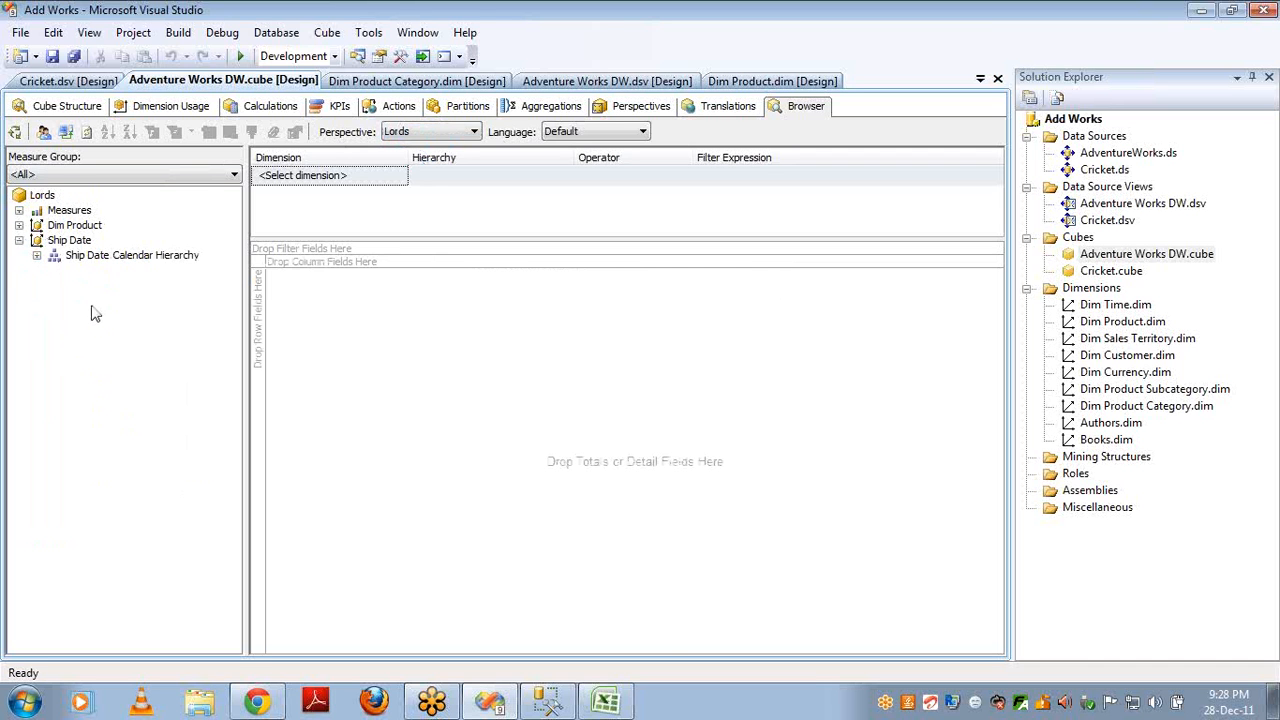
click(19, 226)
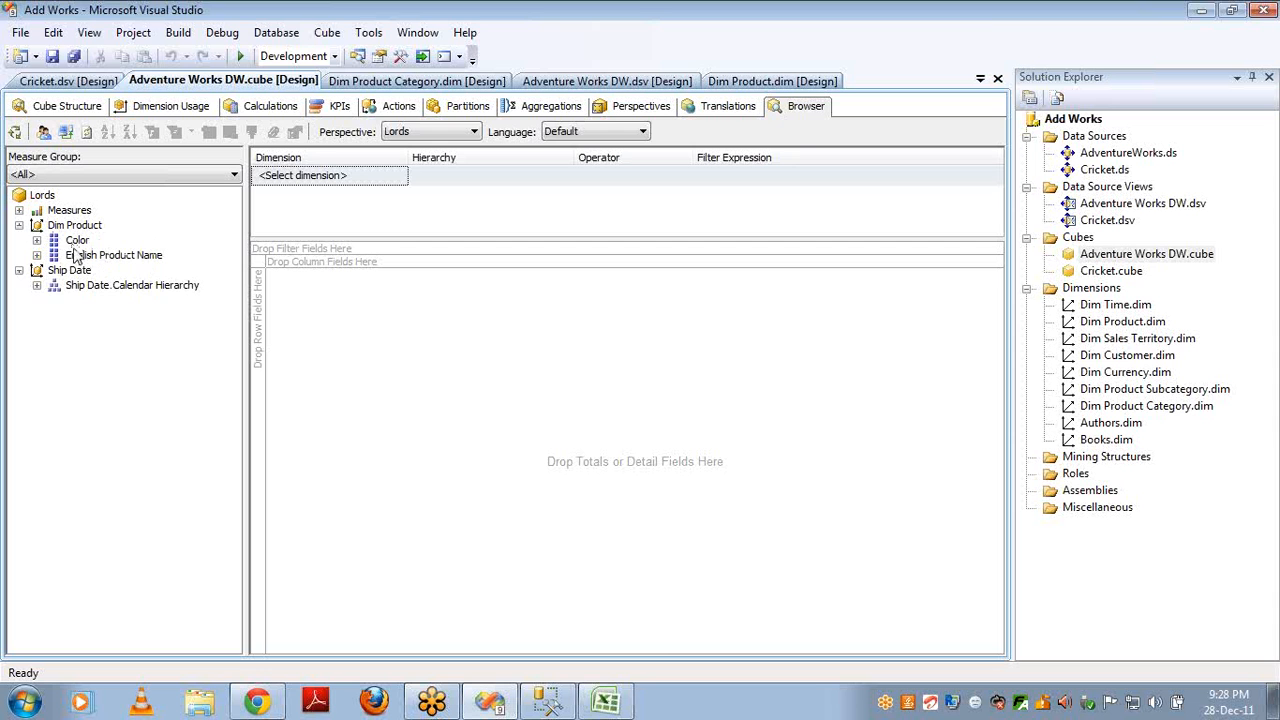
click(19, 210)
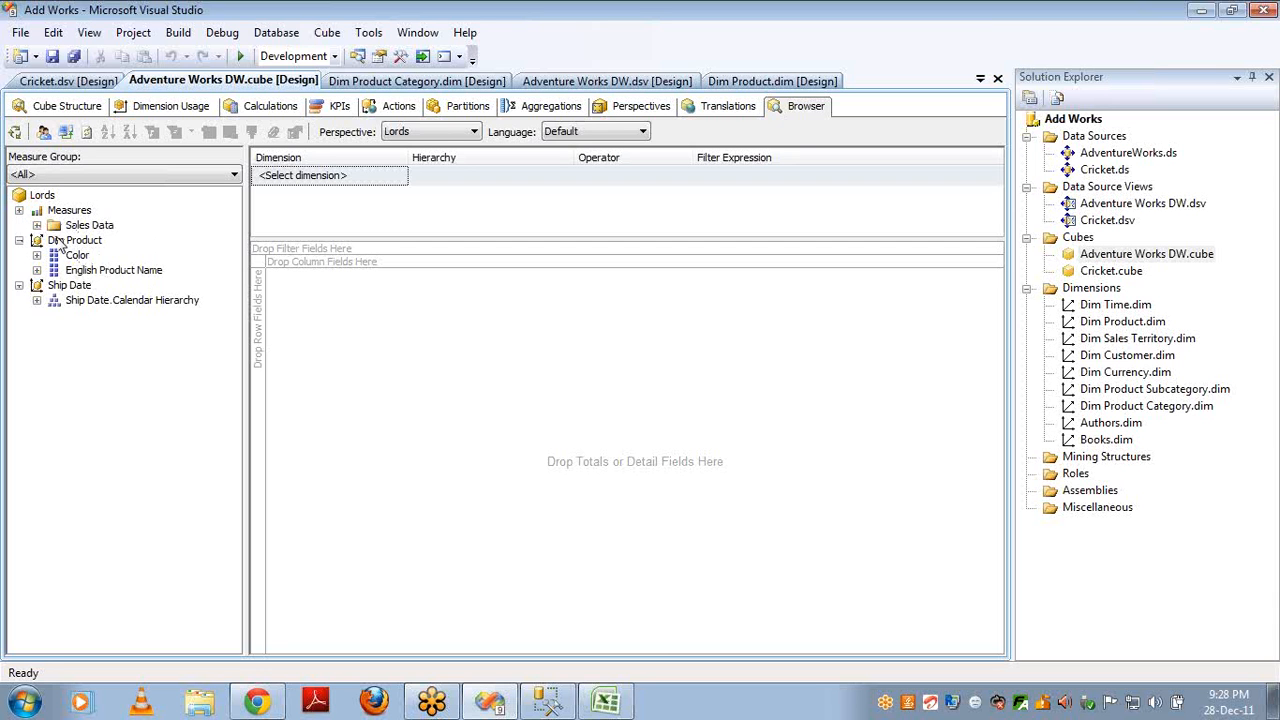
click(37, 225)
drag(106, 241, 117, 252)
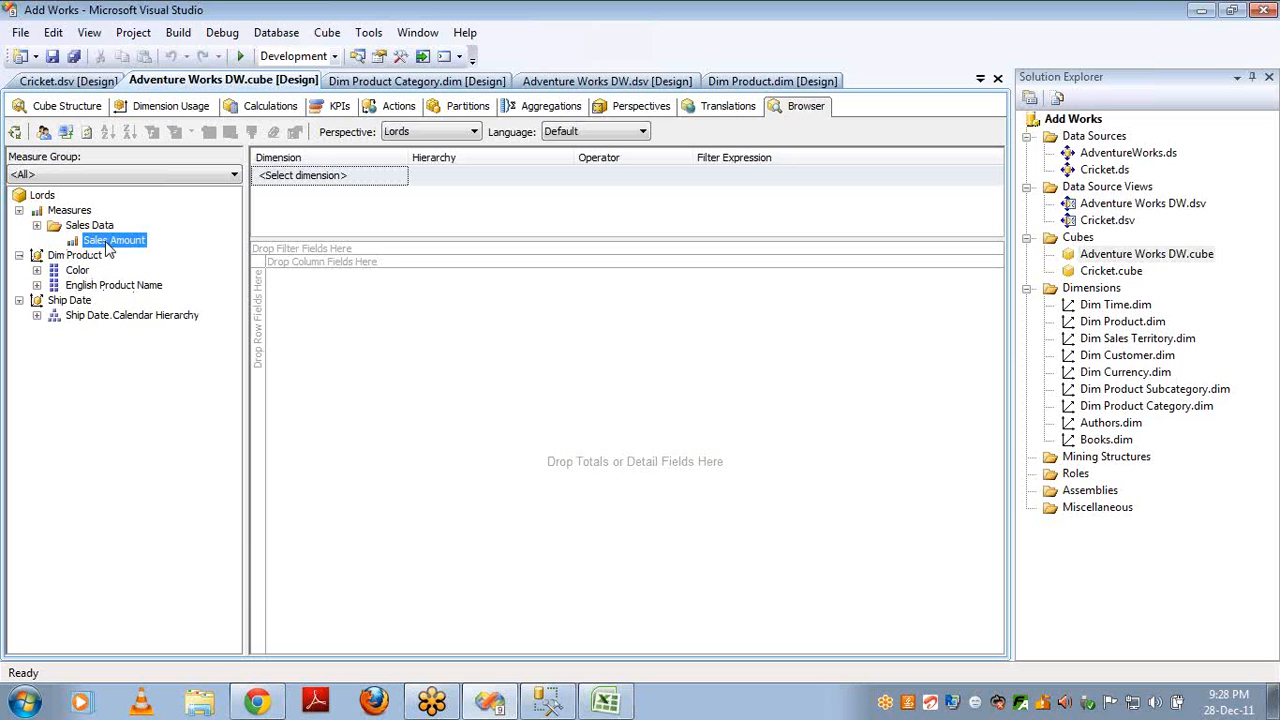
click(350, 348)
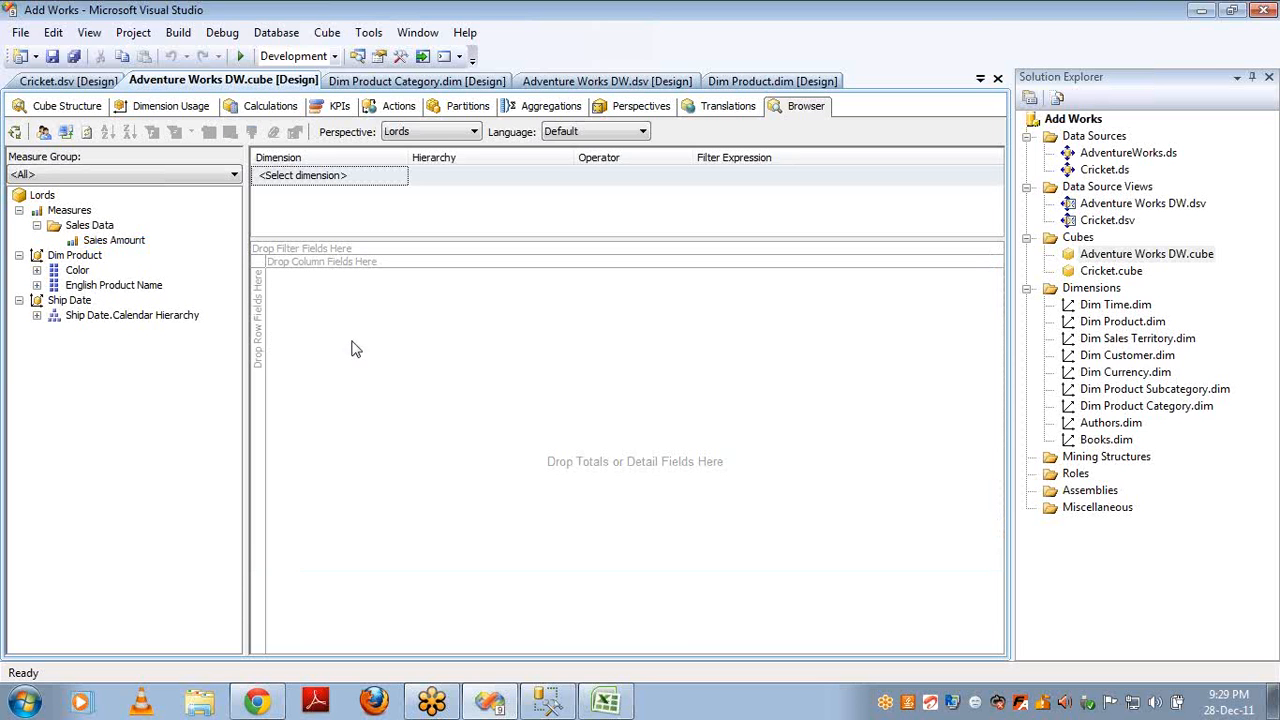
- Limit the Lords perspective's browser to the Sales Data measure group
click(107, 248)
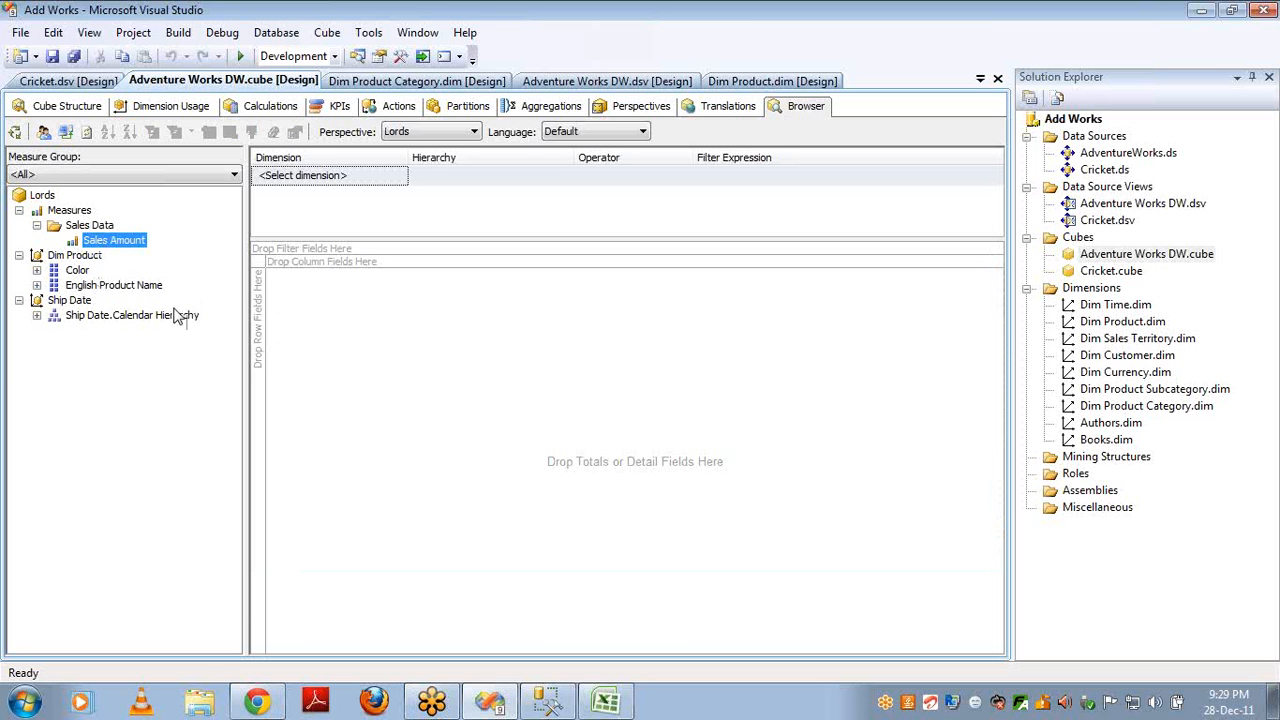
click(91, 287)
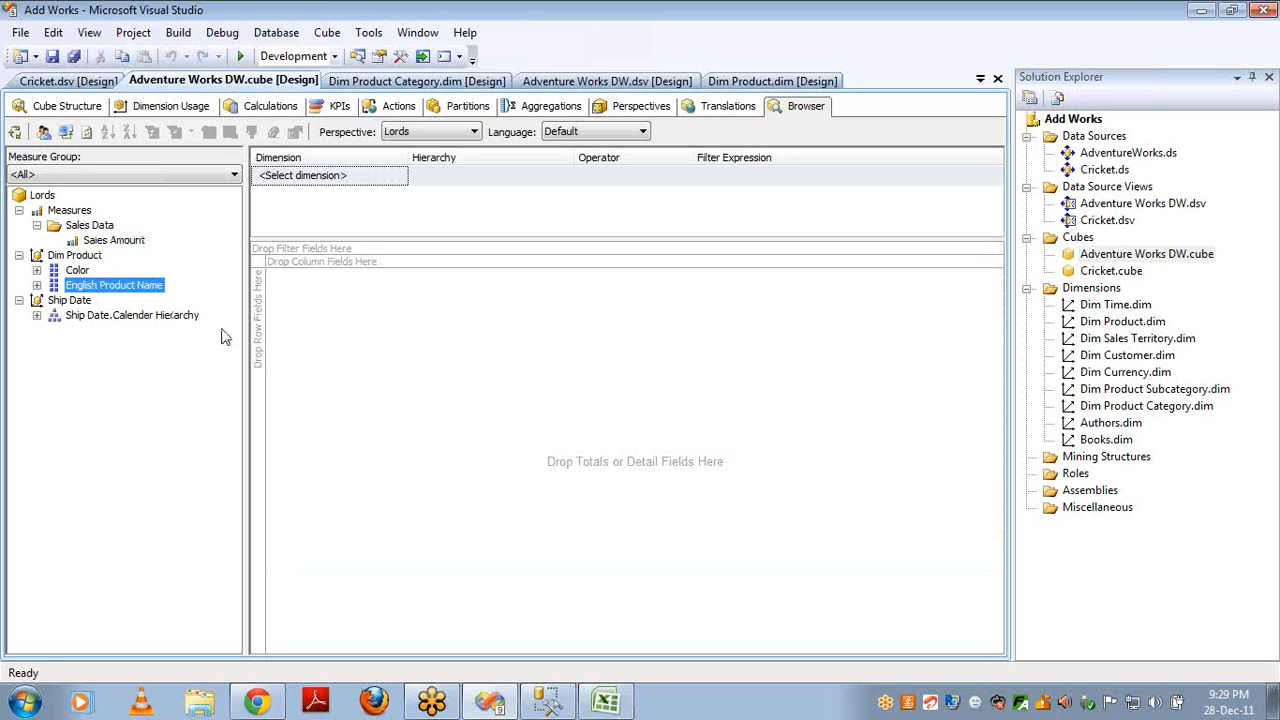
click(262, 303)
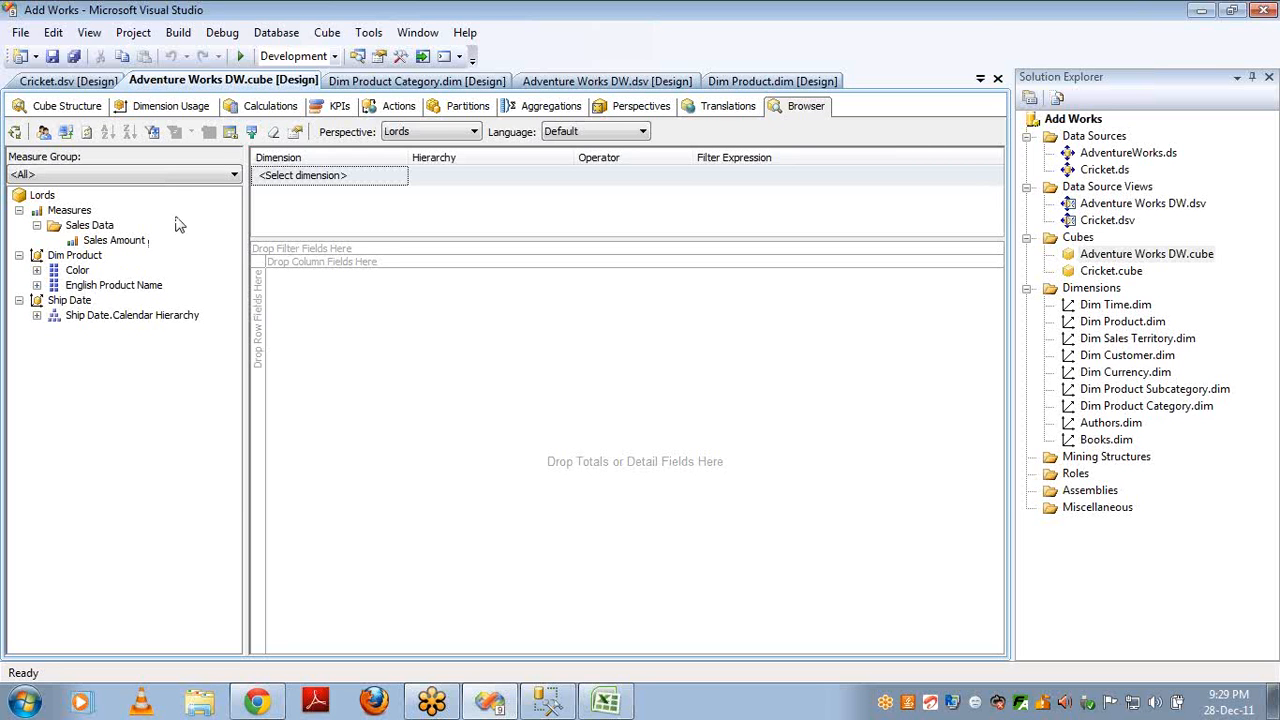
click(197, 176)
click(197, 176)
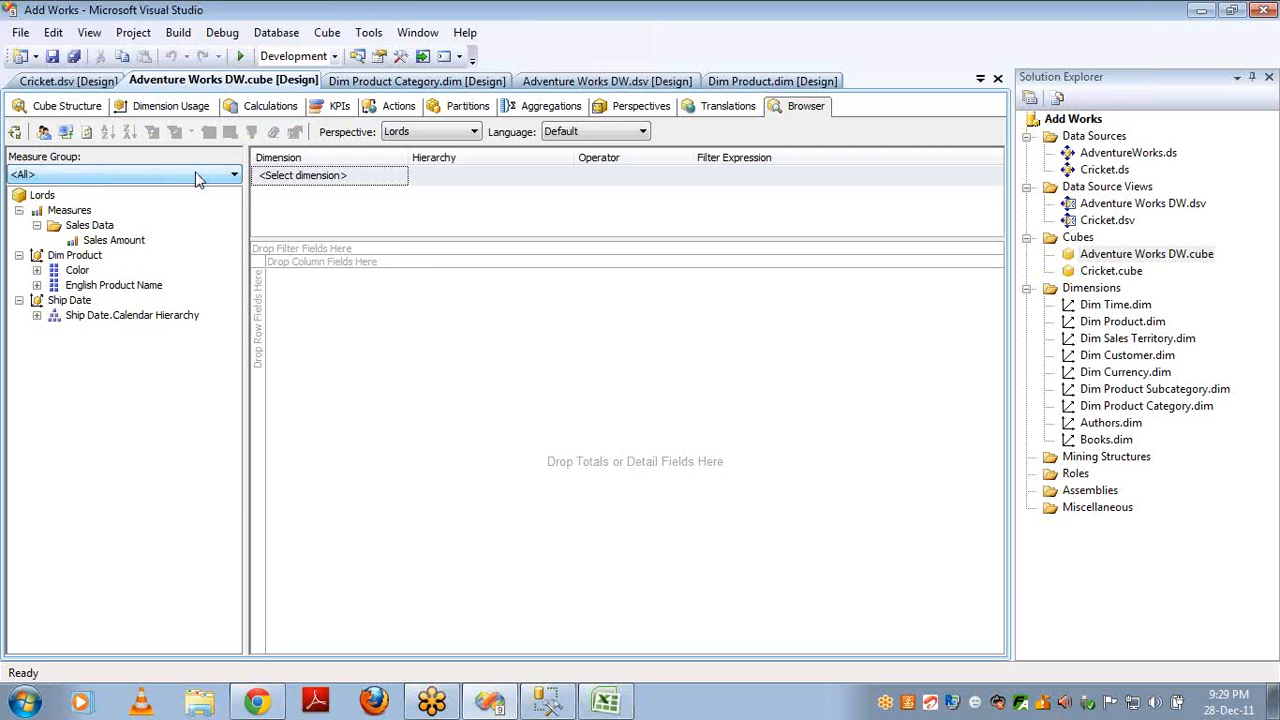
click(197, 176)
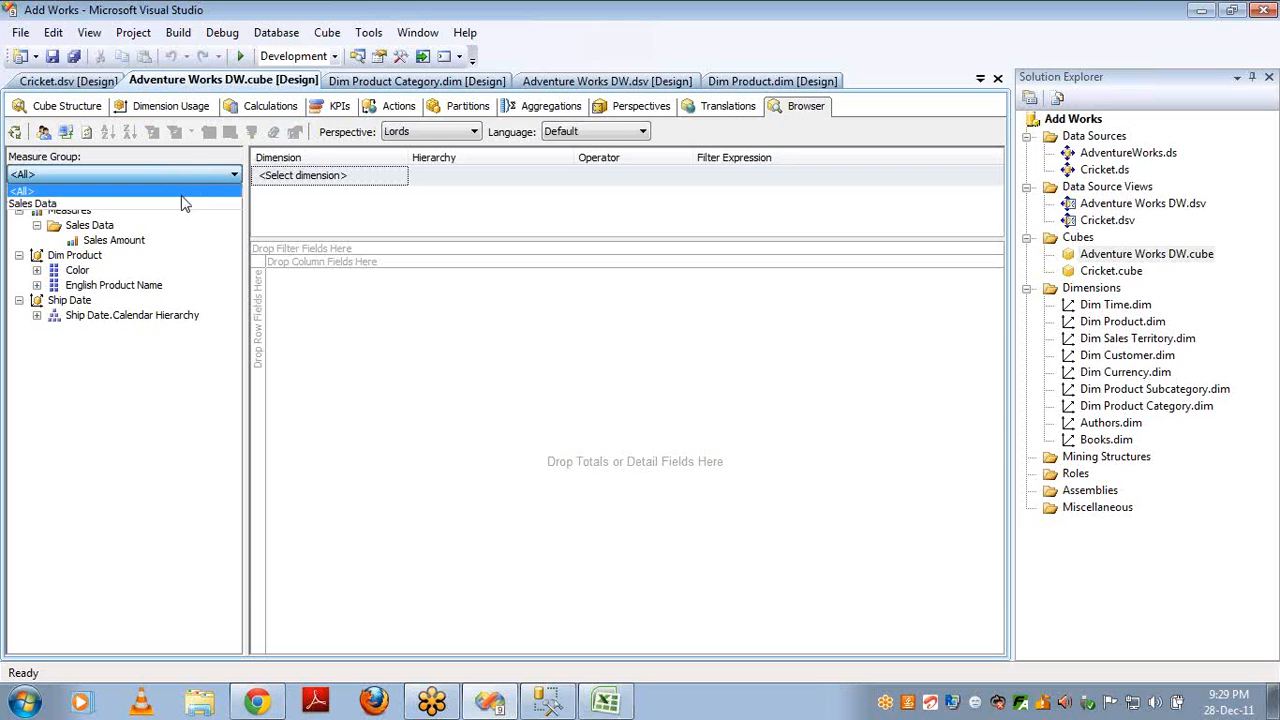
click(183, 204)
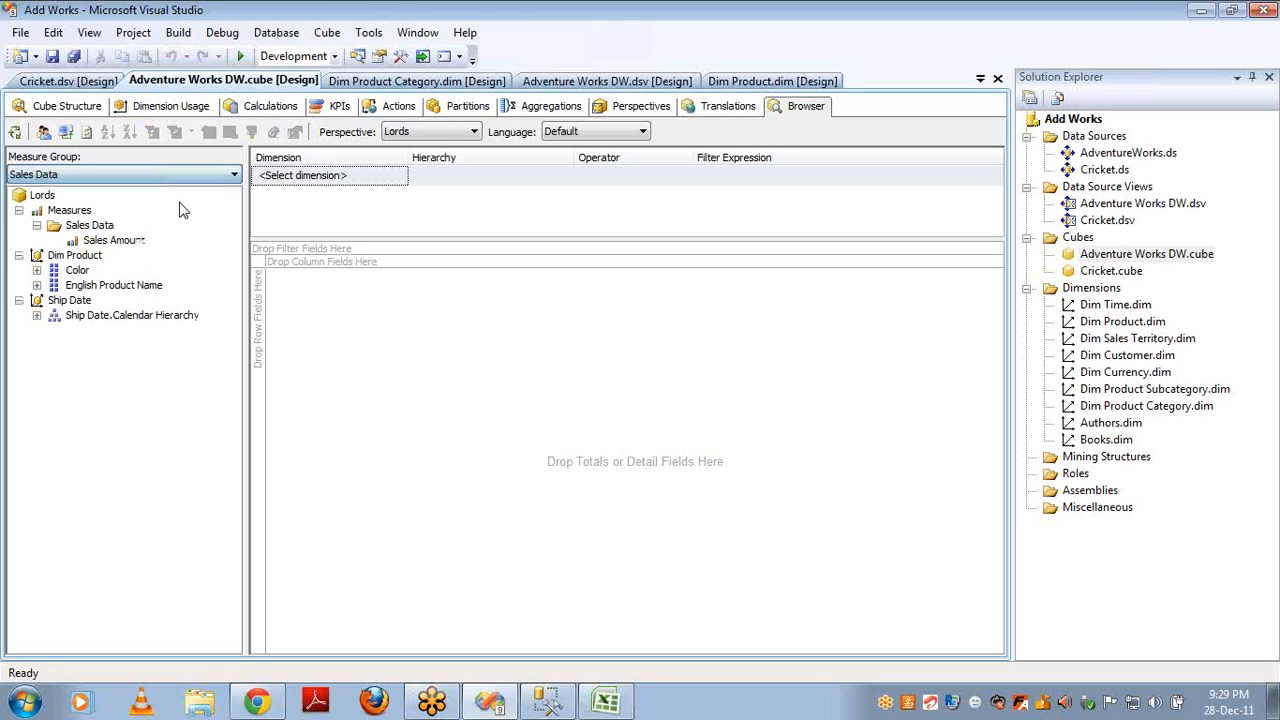
- Try to show the Sales Amount measure in the cube browser's data area
click(108, 240)
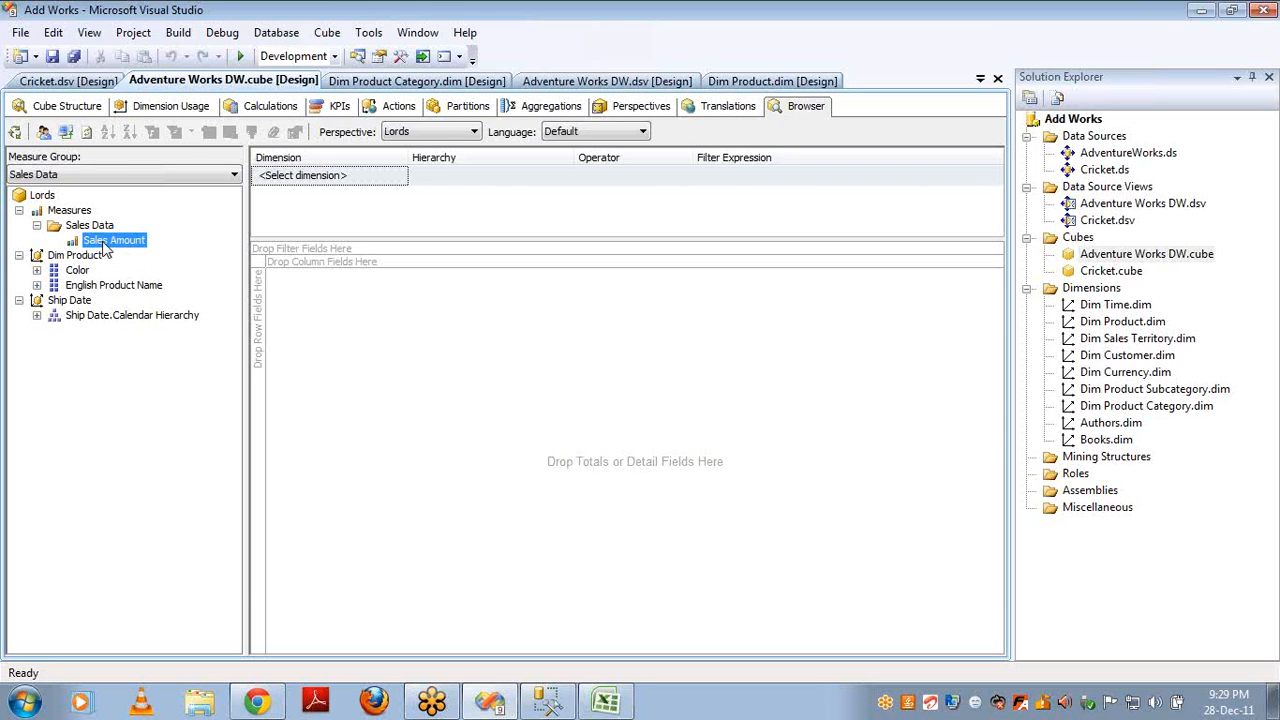
click(280, 325)
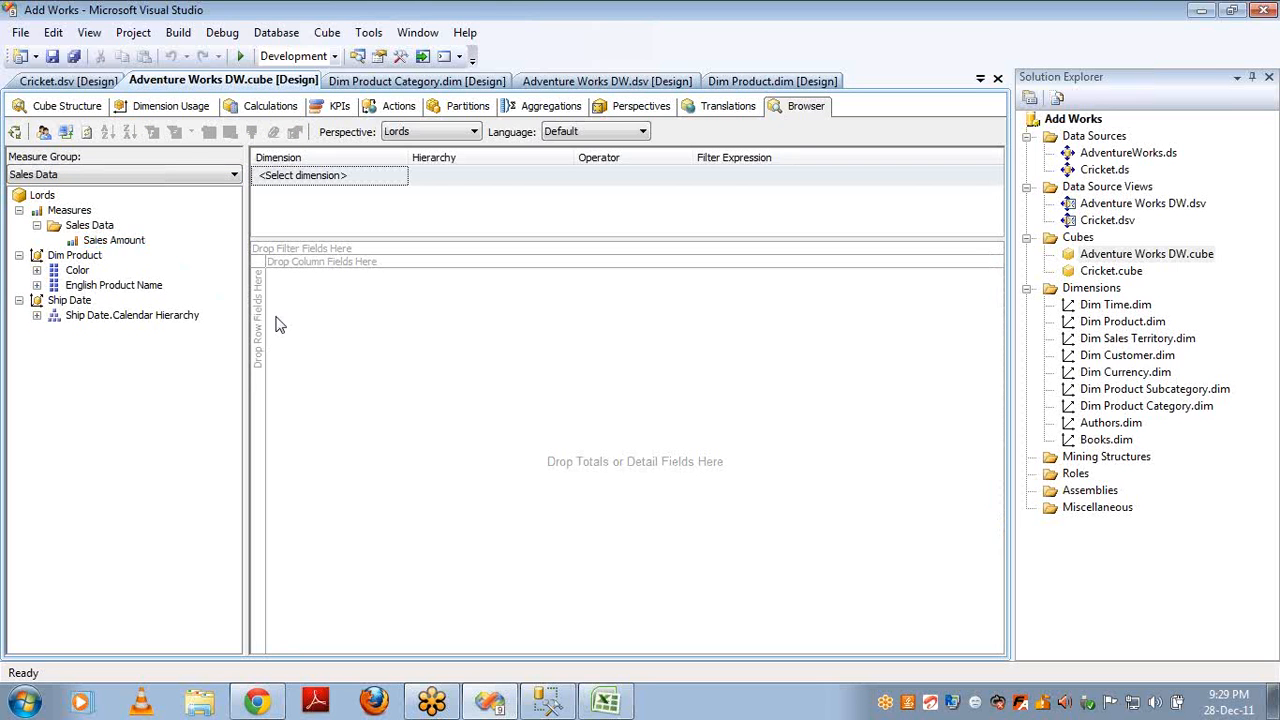
right_click(115, 245)
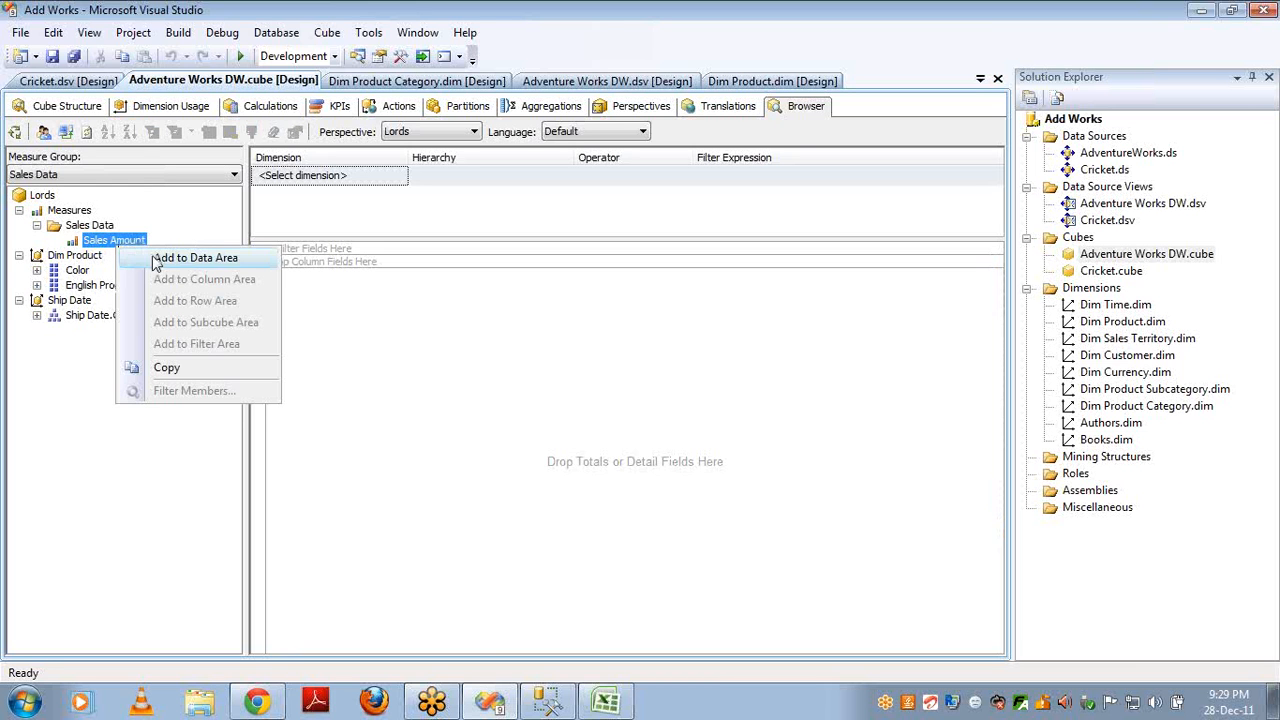
click(163, 260)
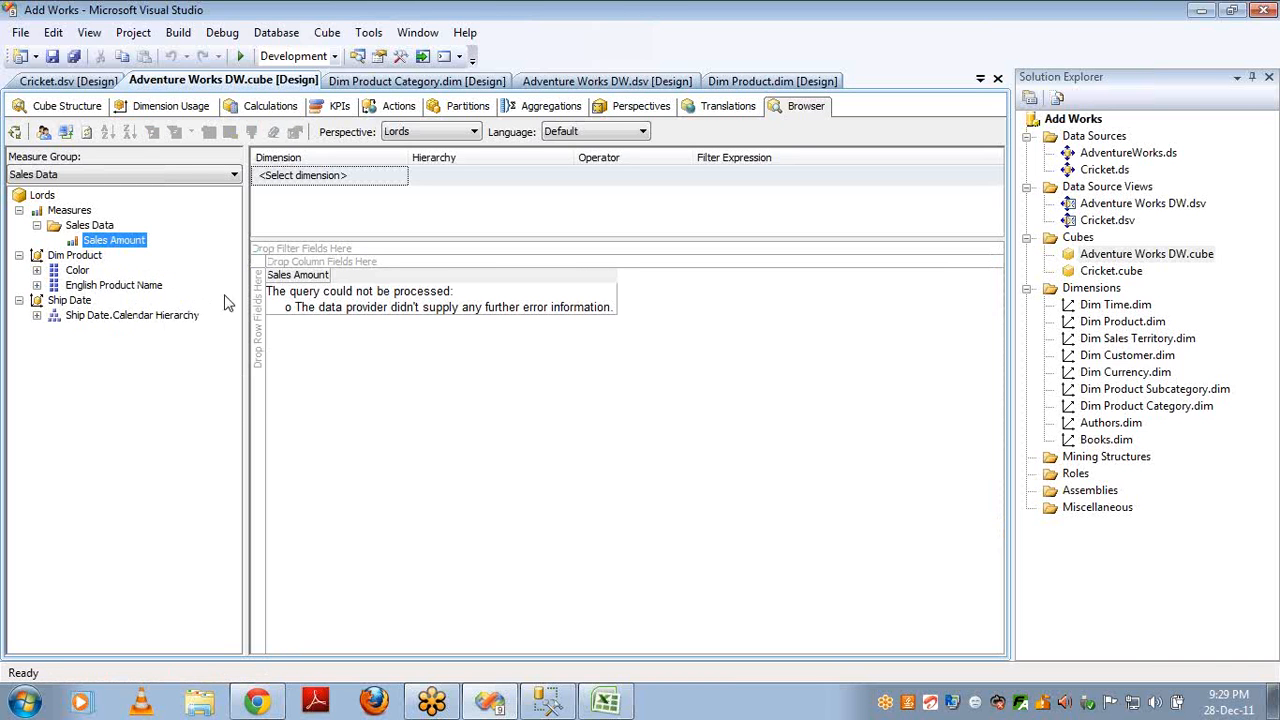
- Set the browser language to English (United States) and reconnect the cube browser
click(574, 136)
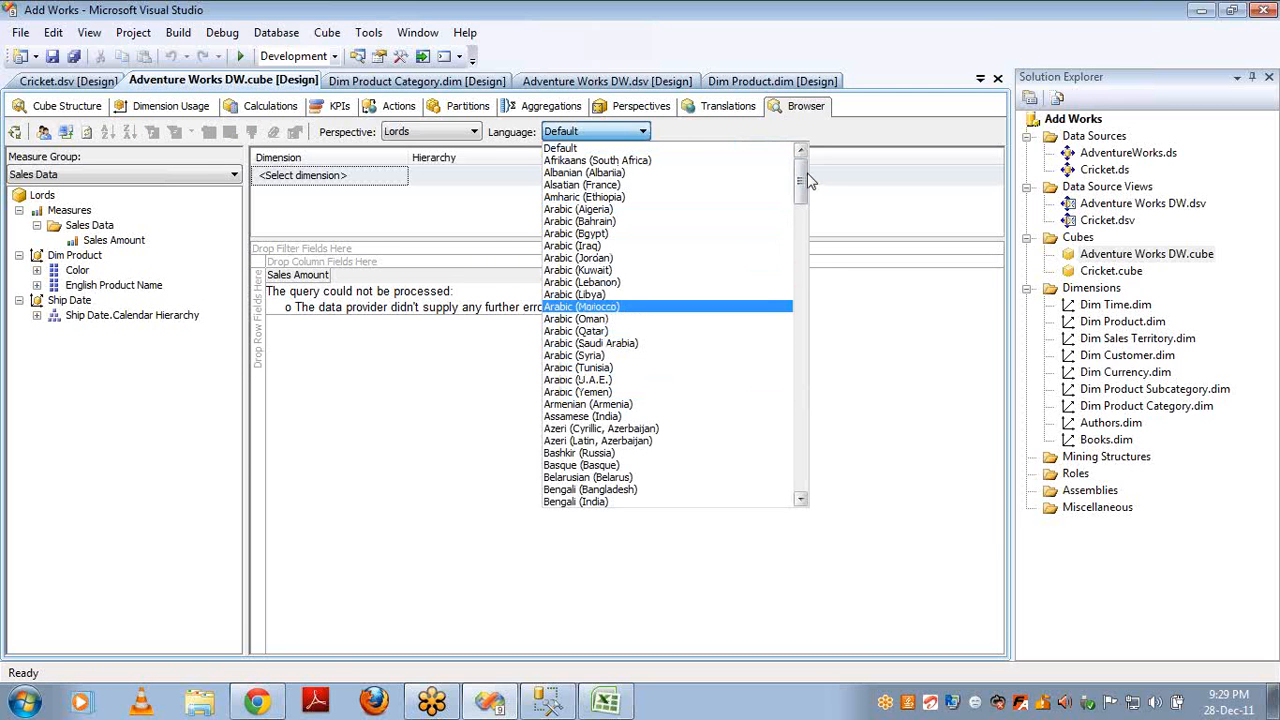
drag(805, 180, 806, 252)
click(637, 380)
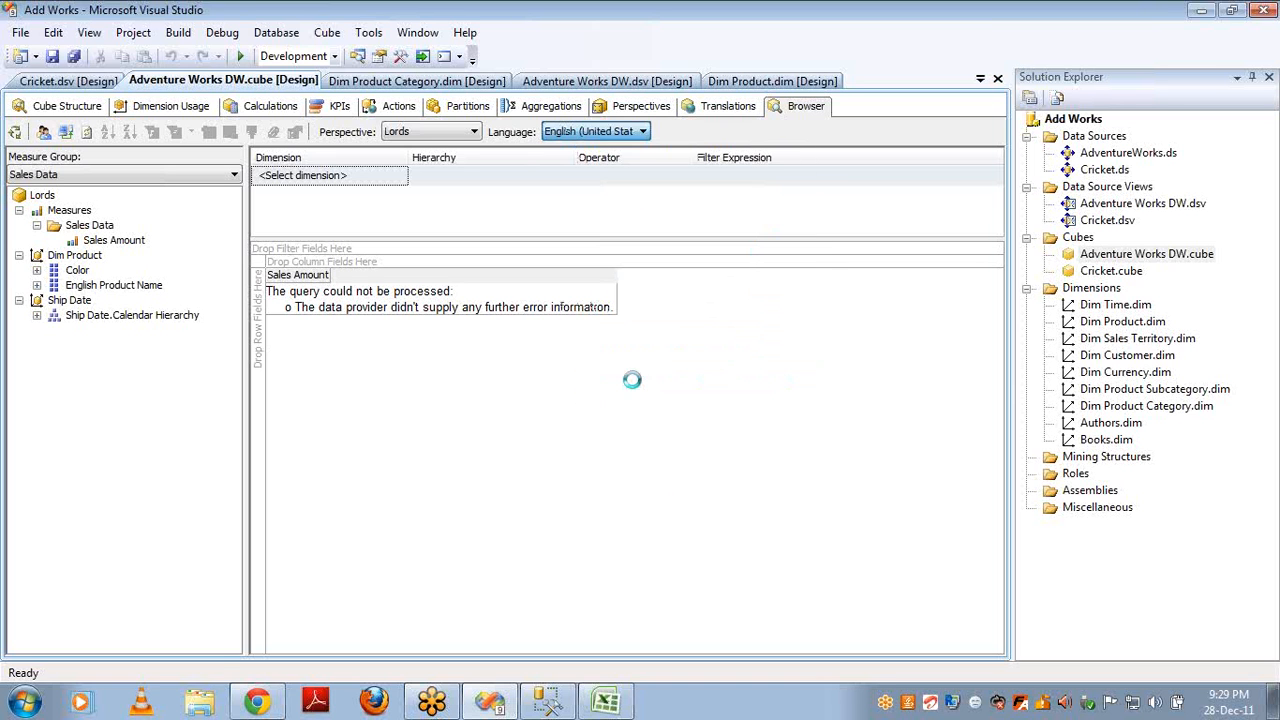
click(67, 134)
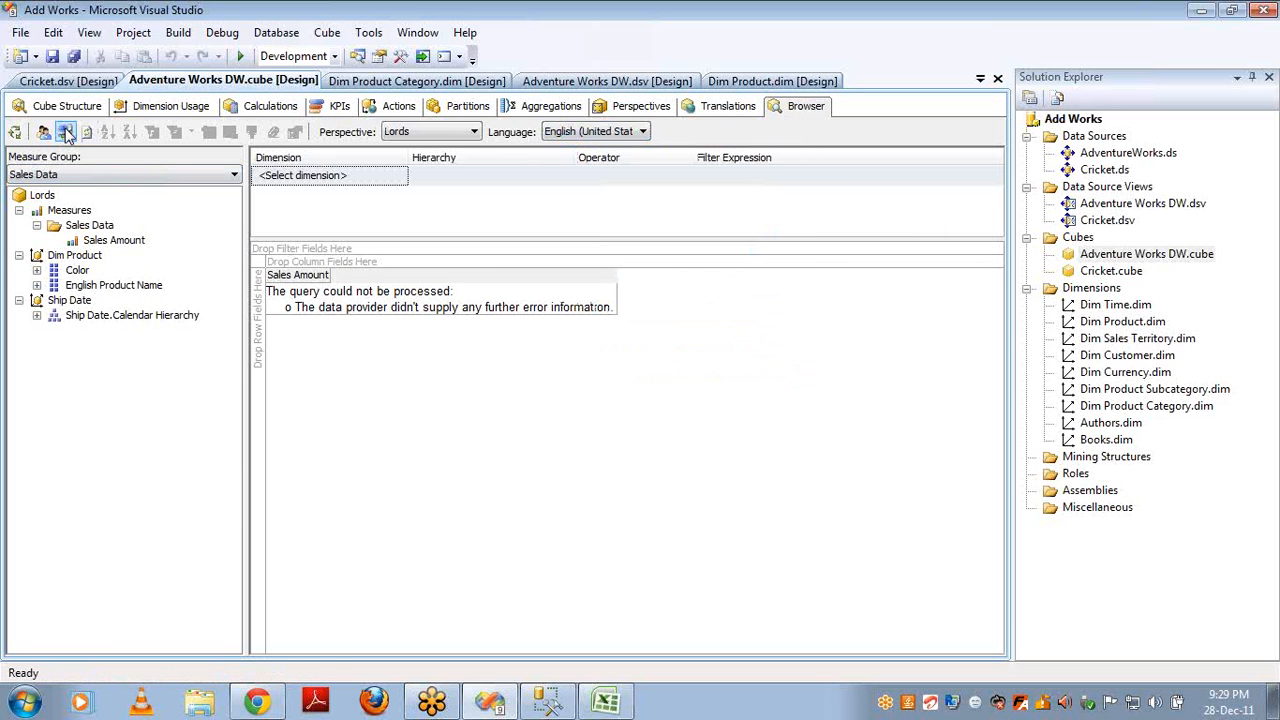
click(67, 134)
- Try to break down Sales Amount by the Dim Product Color attribute as columns, and close the Adventure Works DW cube designer
click(80, 273)
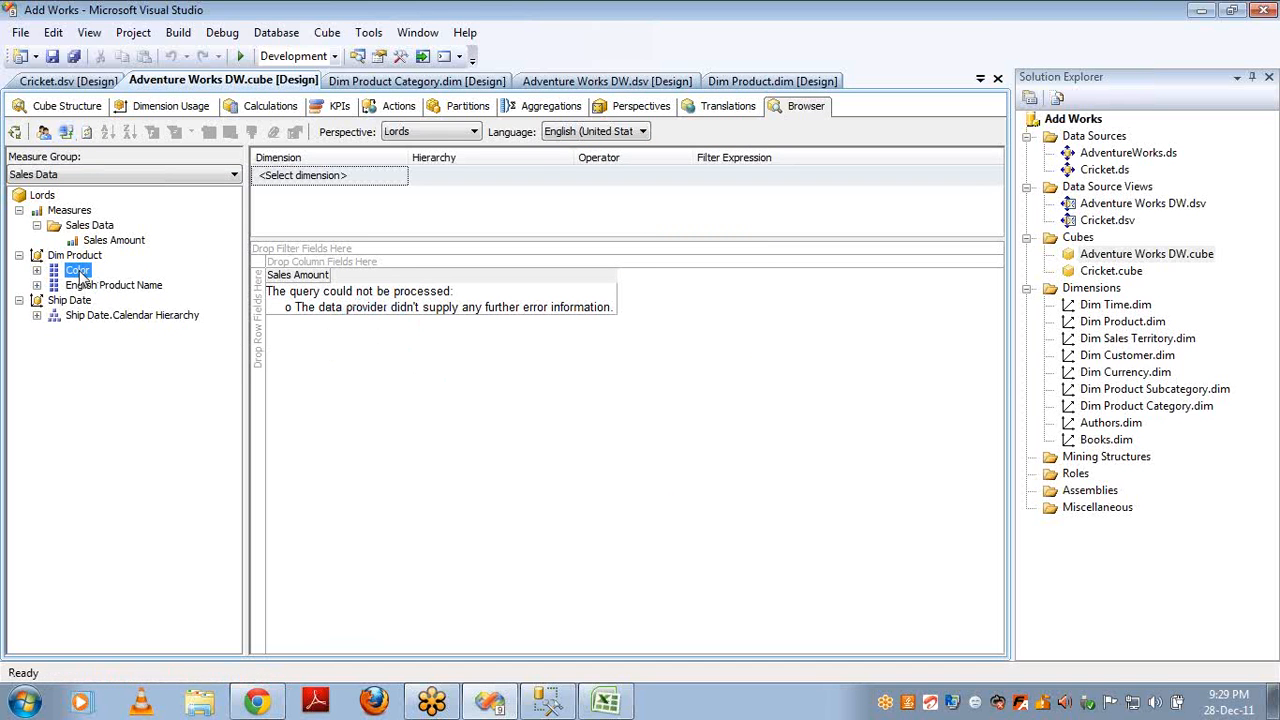
right_click(81, 274)
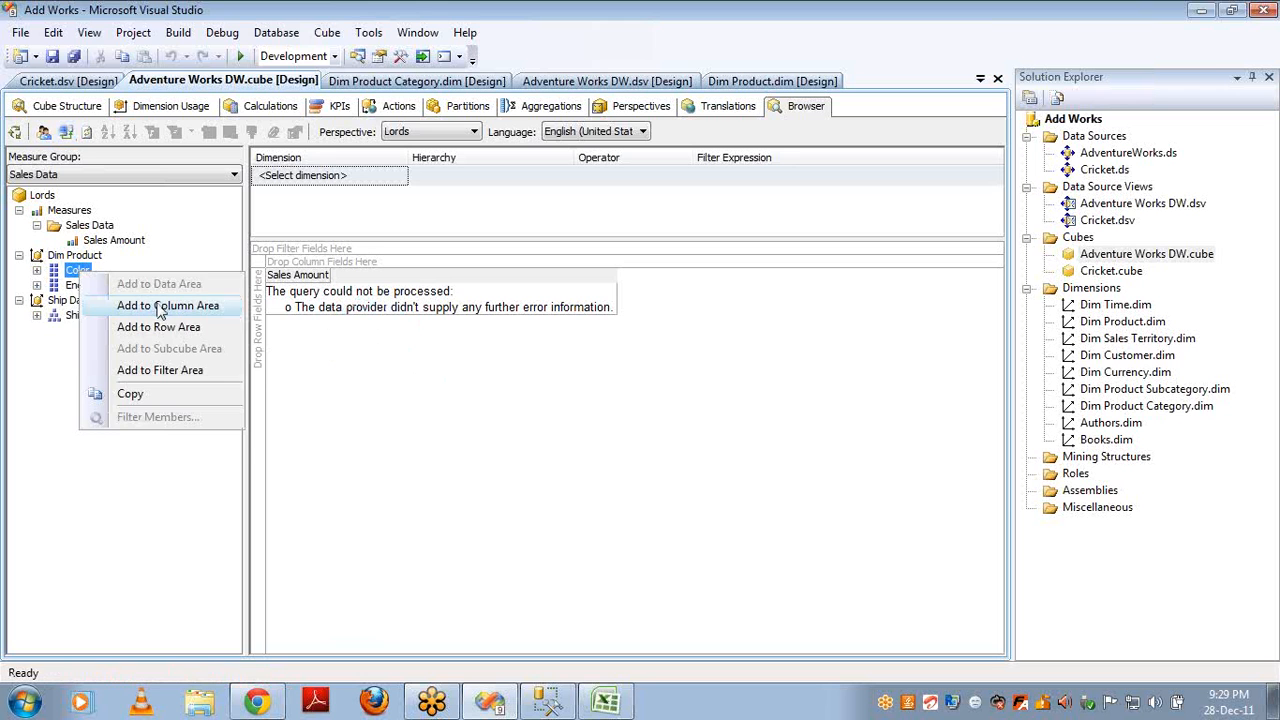
click(160, 305)
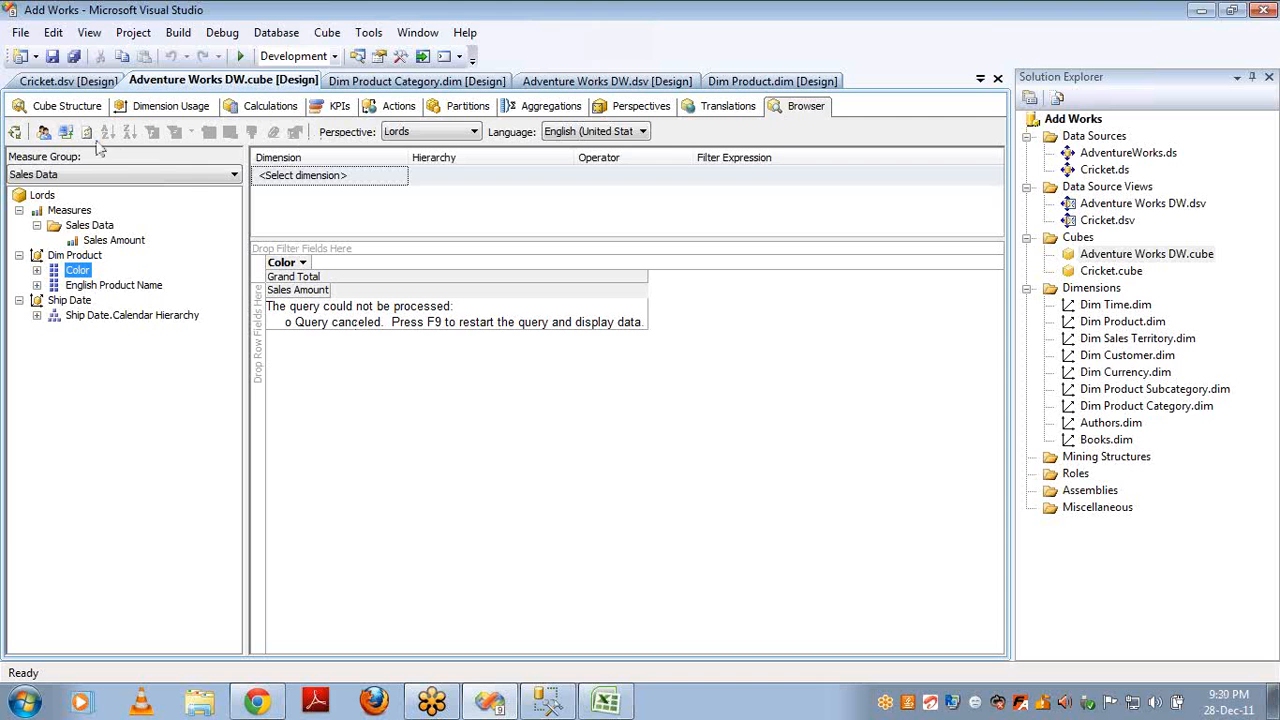
click(997, 80)
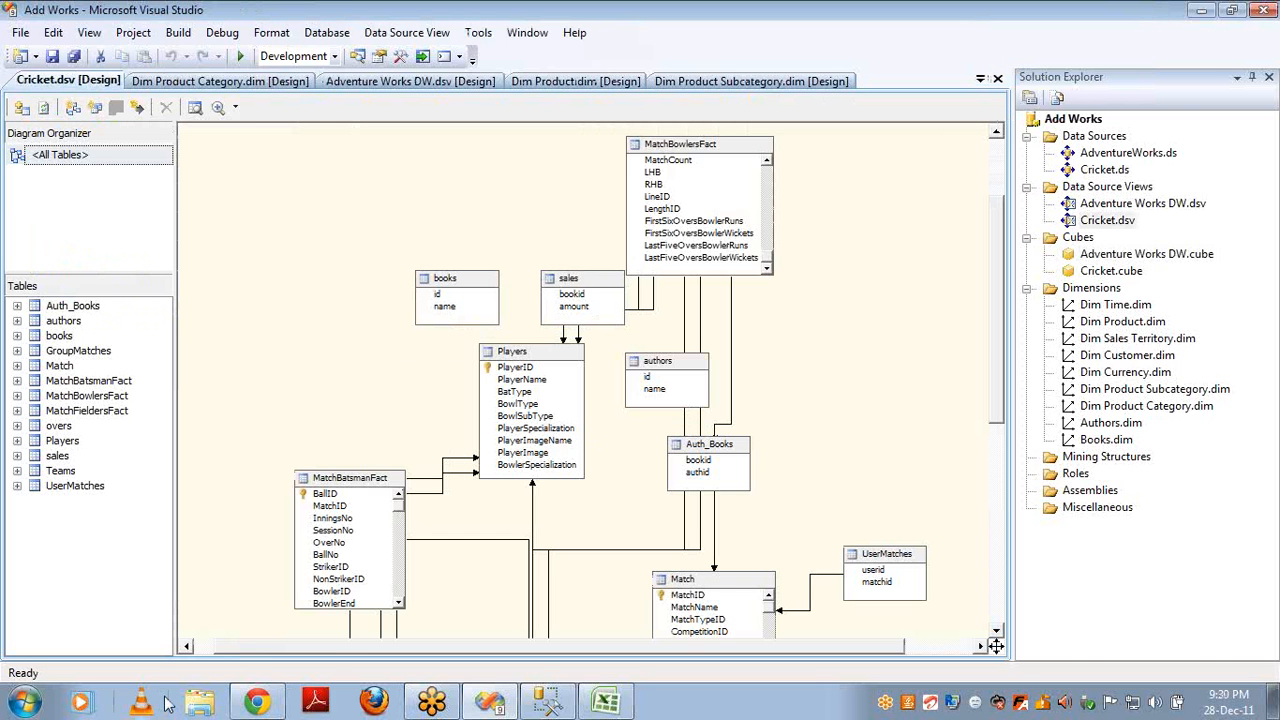
- Switch to the Book1 workbook in Excel and start an Analysis Services connection to server "." on the empty Sheet2
click(608, 703)
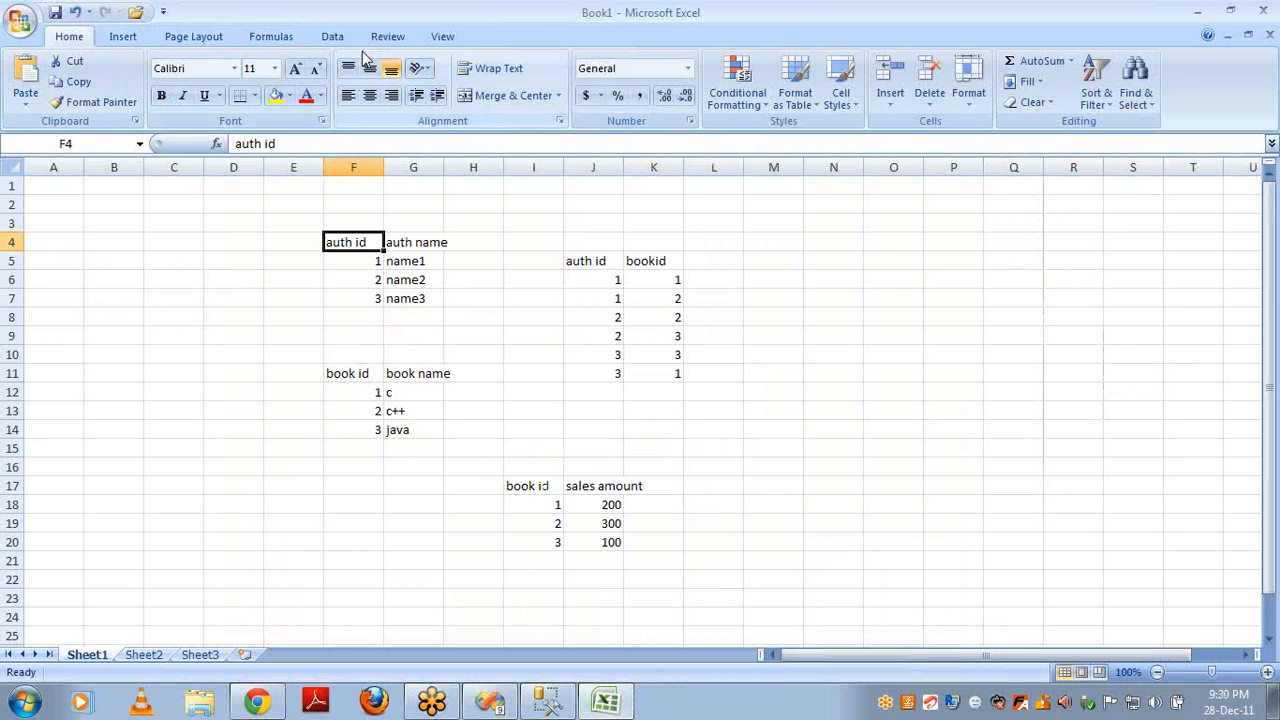
click(145, 655)
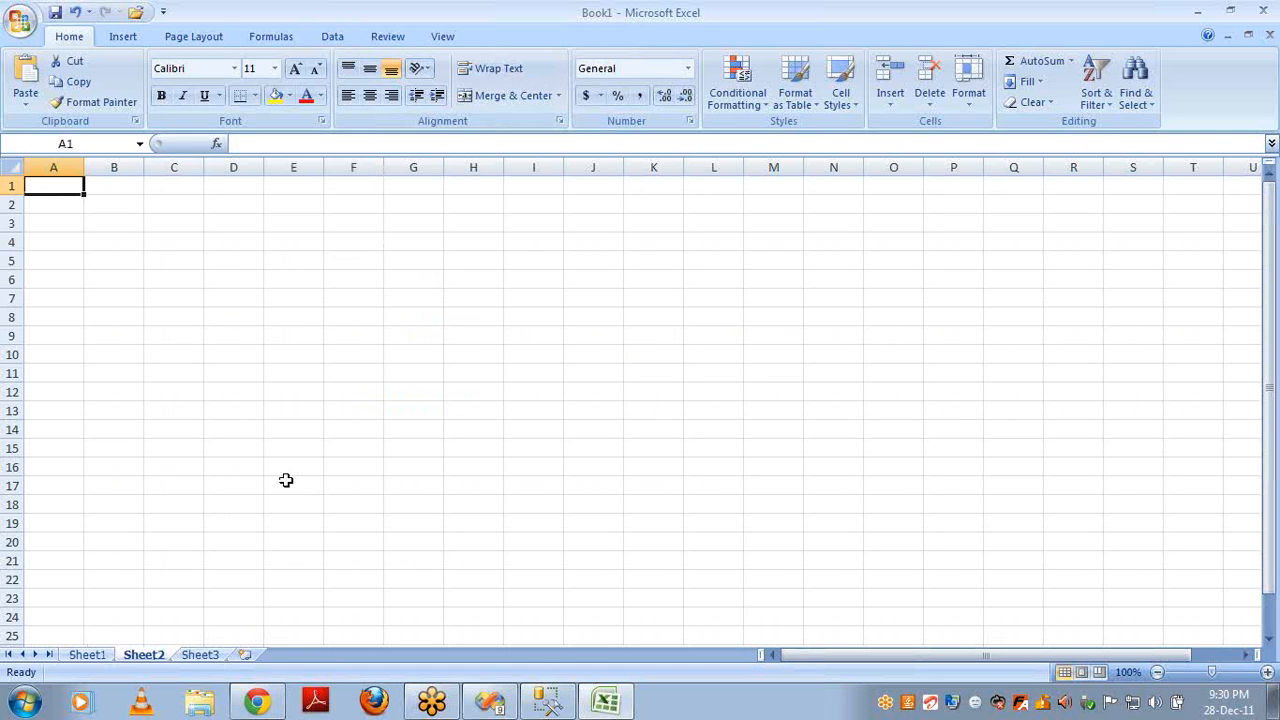
click(333, 37)
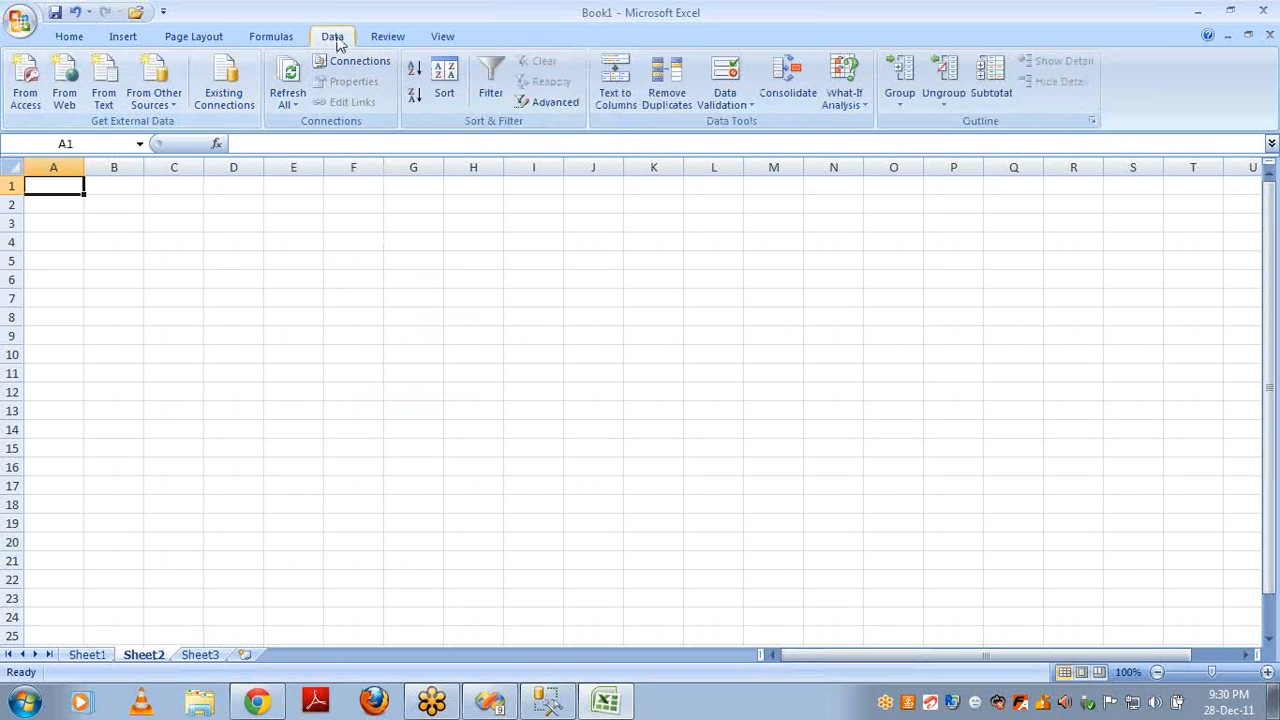
click(163, 96)
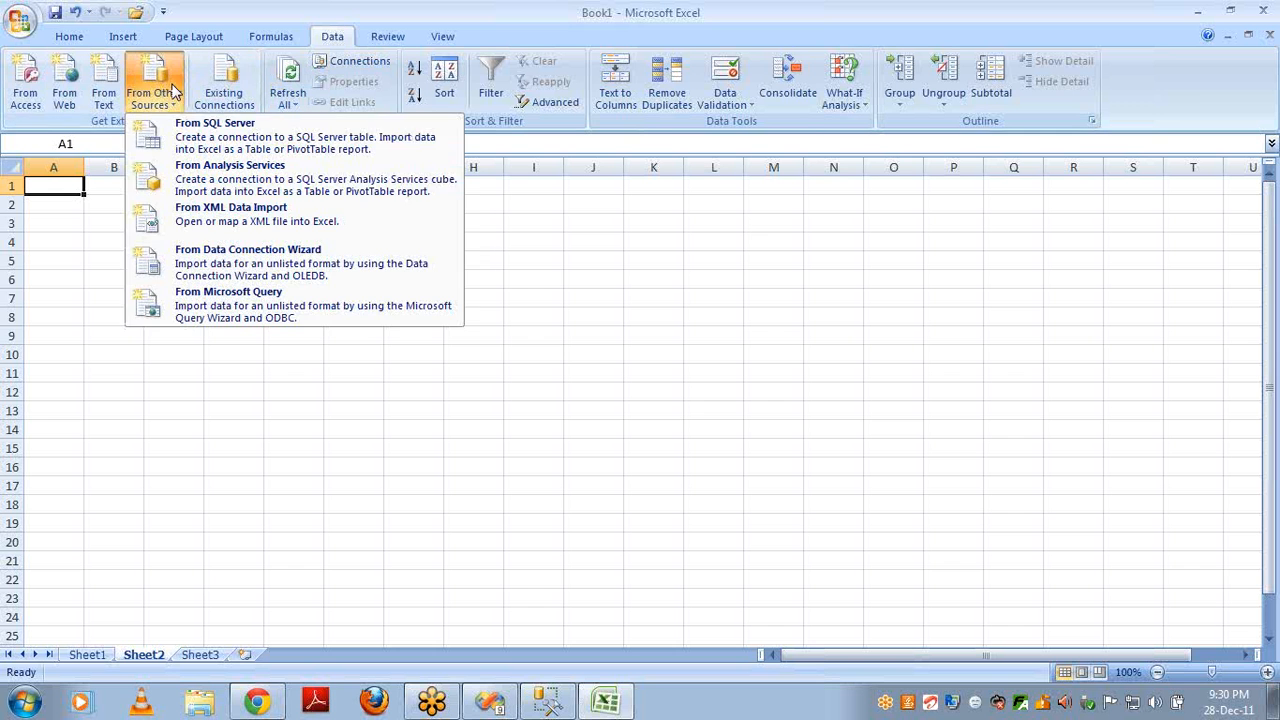
click(187, 176)
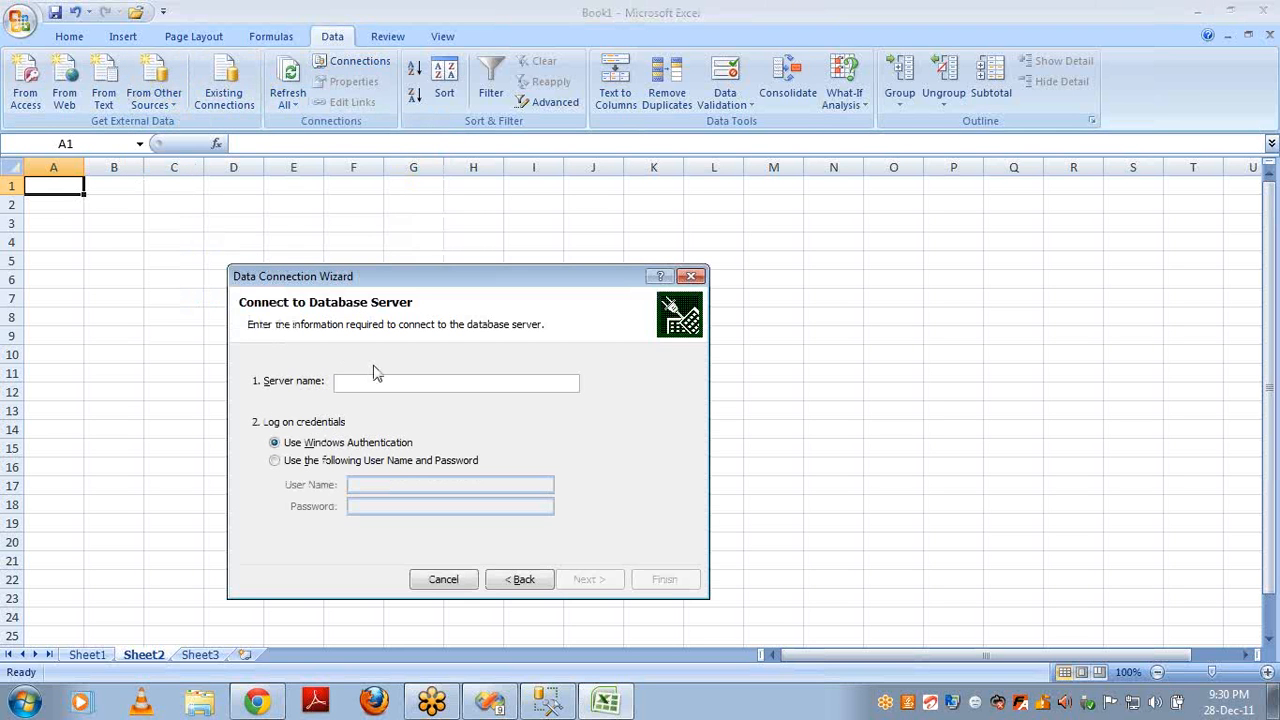
text(.)
click(587, 579)
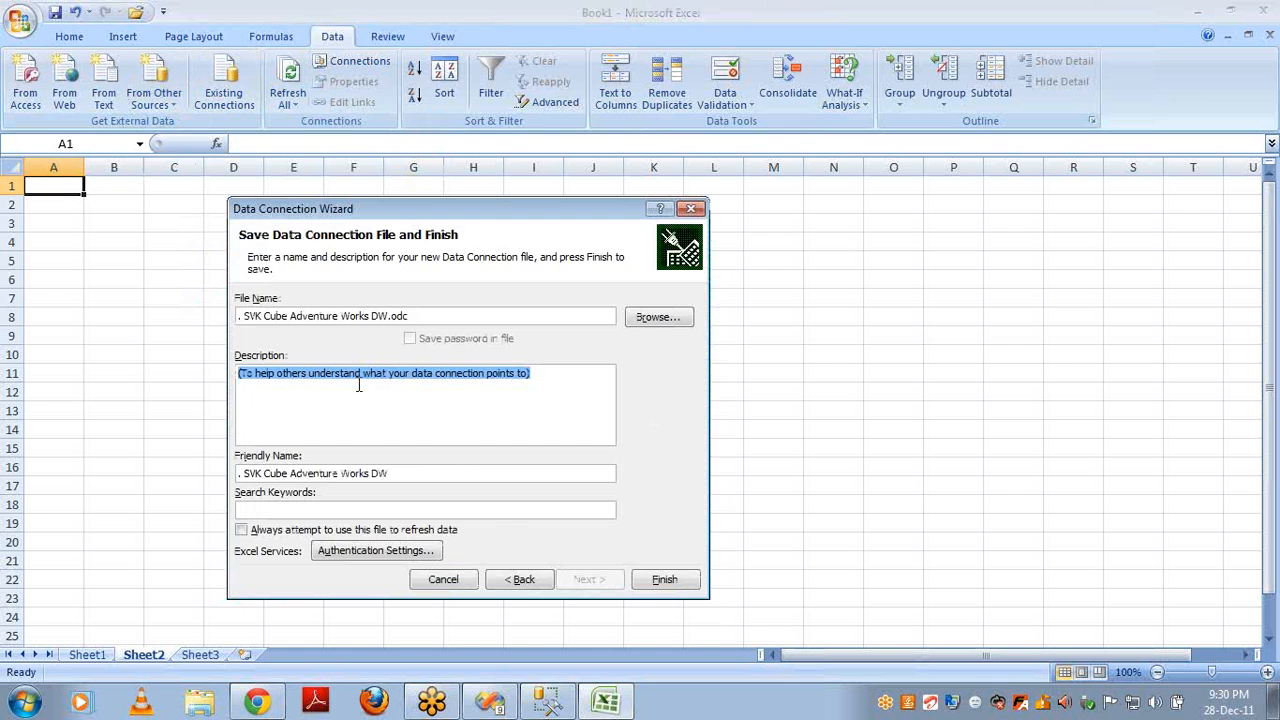
- Connect to the Lords perspective of the Add Work database and insert its PivotTable report at cell A1 of the existing worksheet
click(519, 586)
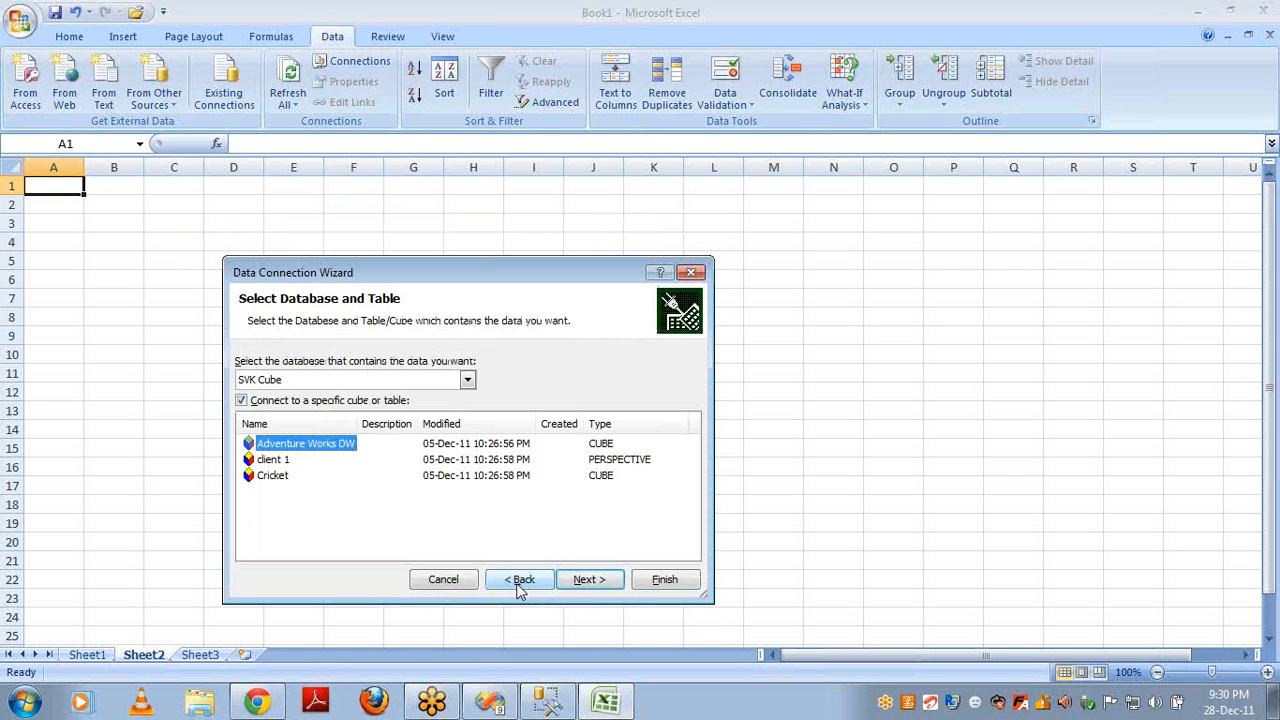
click(440, 381)
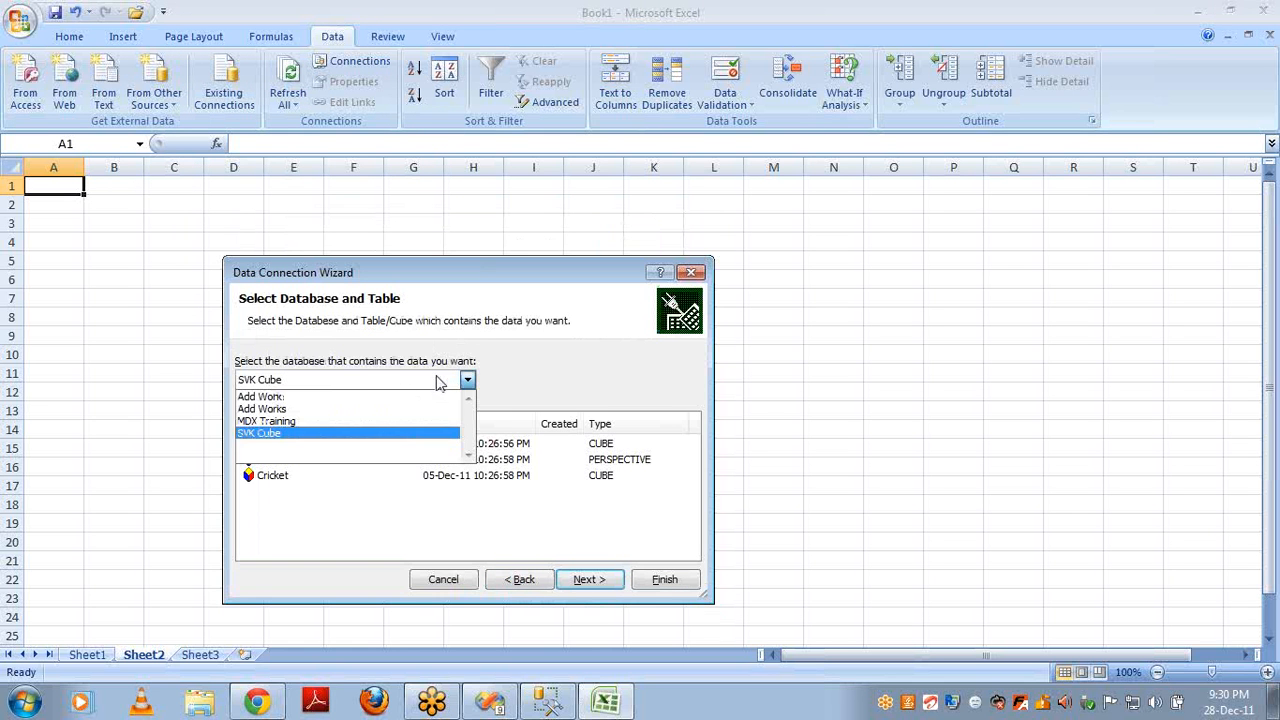
click(363, 398)
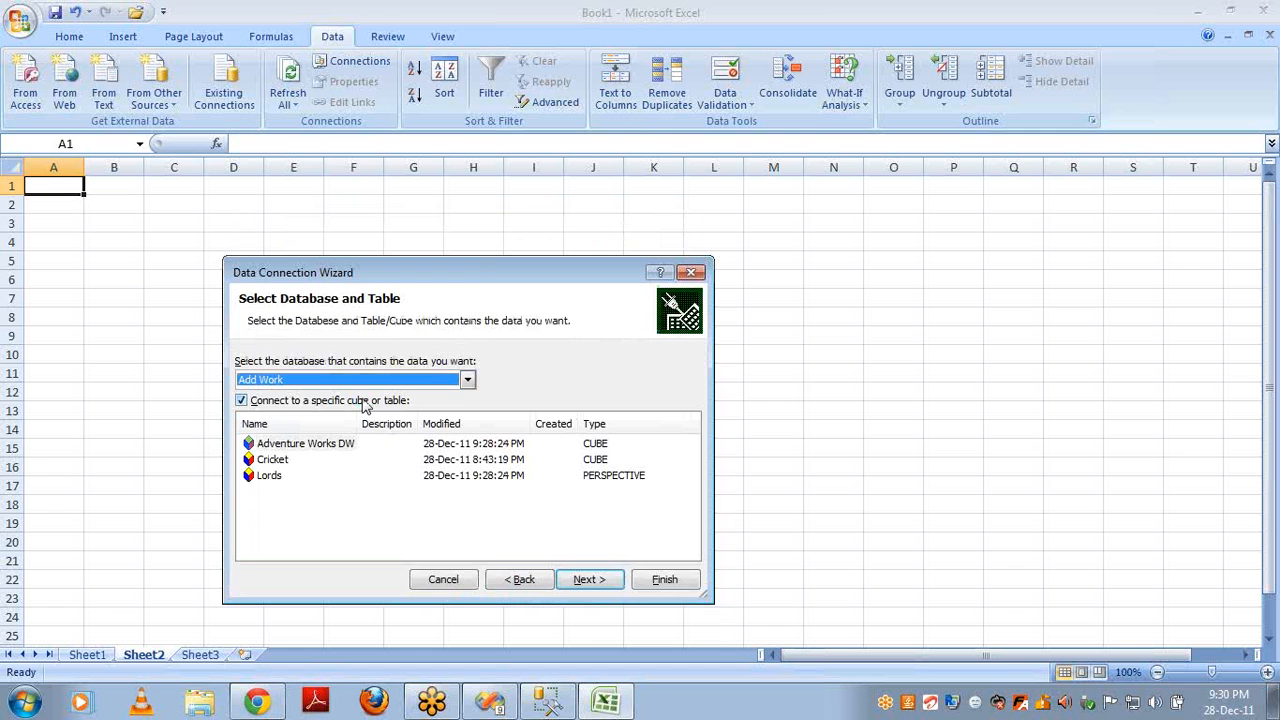
click(272, 477)
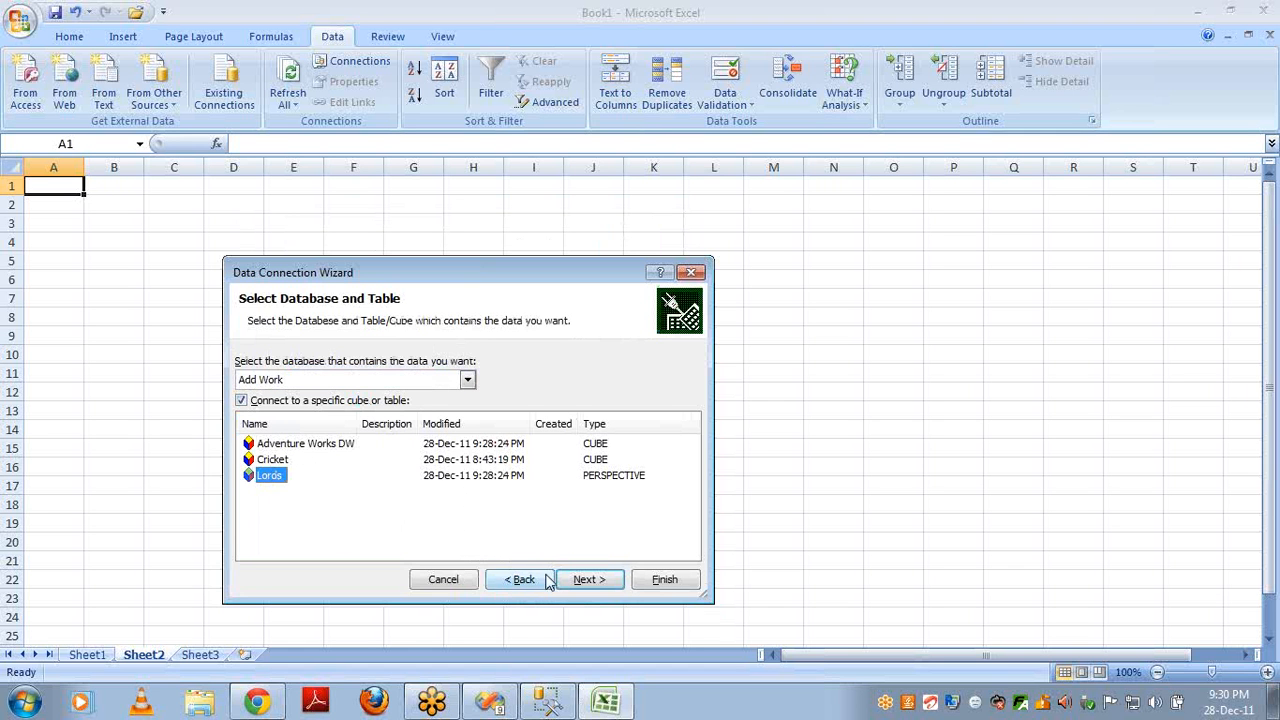
click(577, 582)
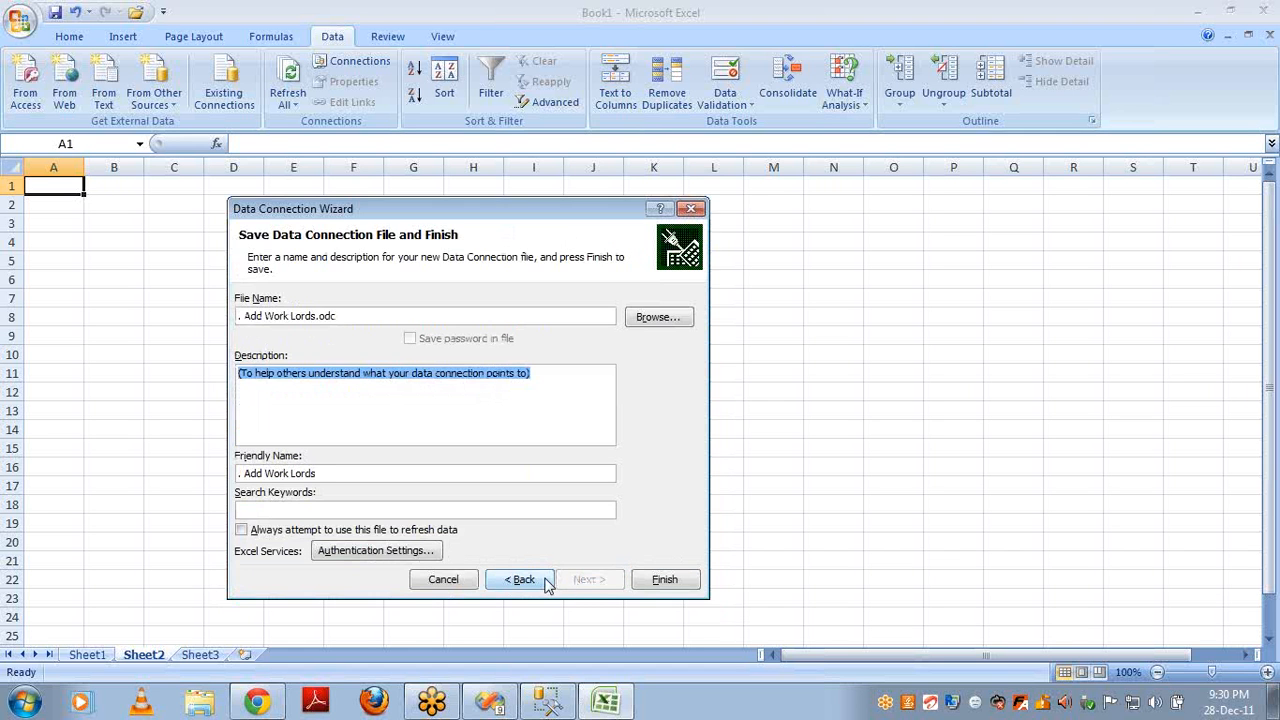
click(665, 580)
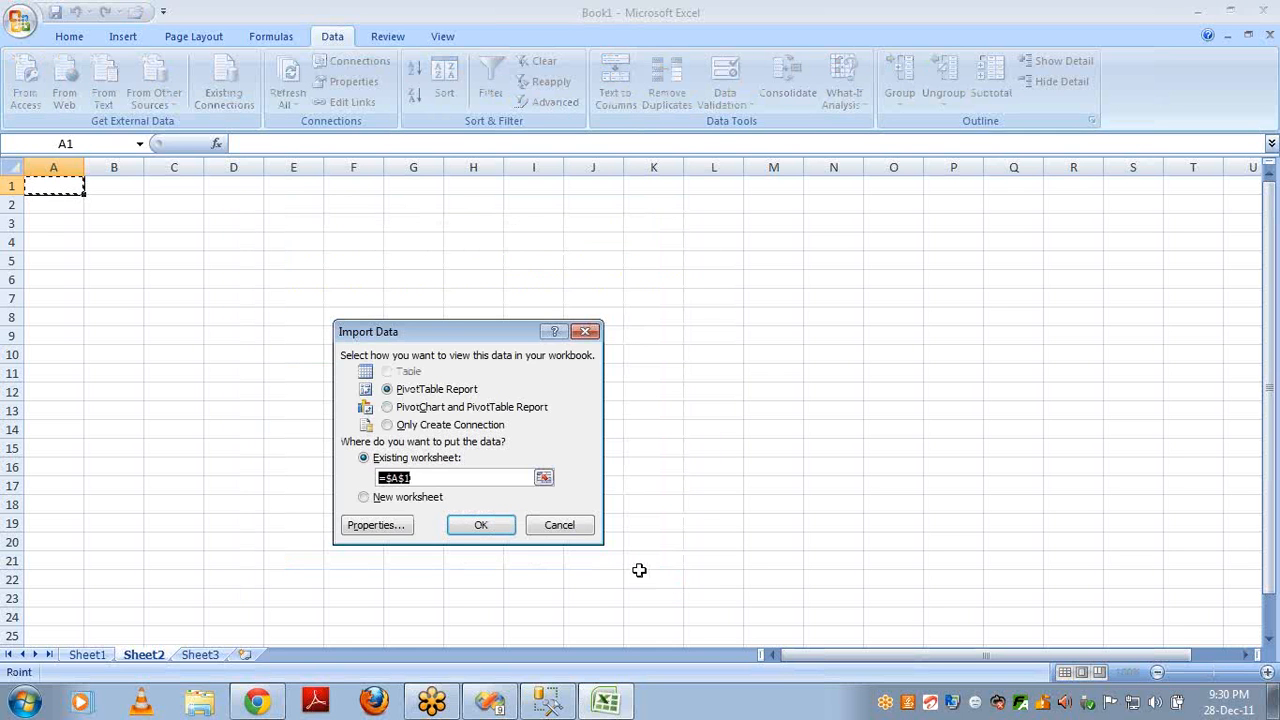
click(473, 528)
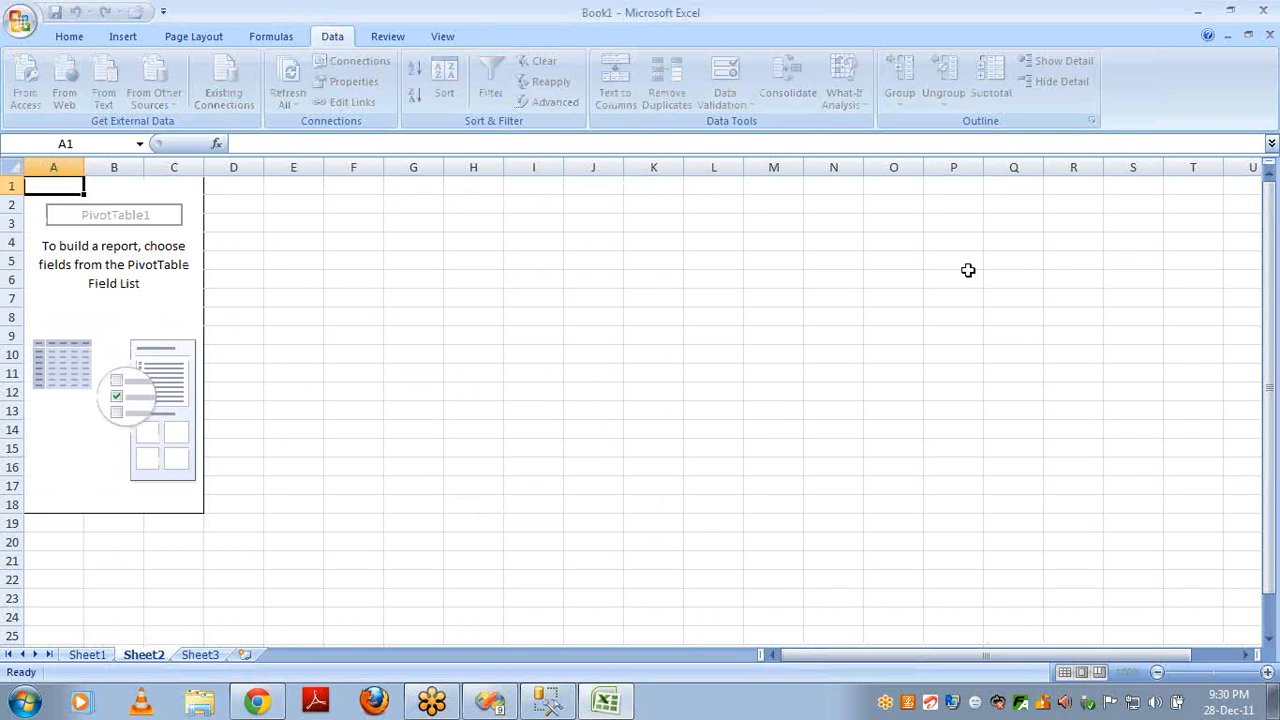
- Add Sales Amount as the PivotTable's values, with Color and English Product Name nested as row labels
click(1099, 240)
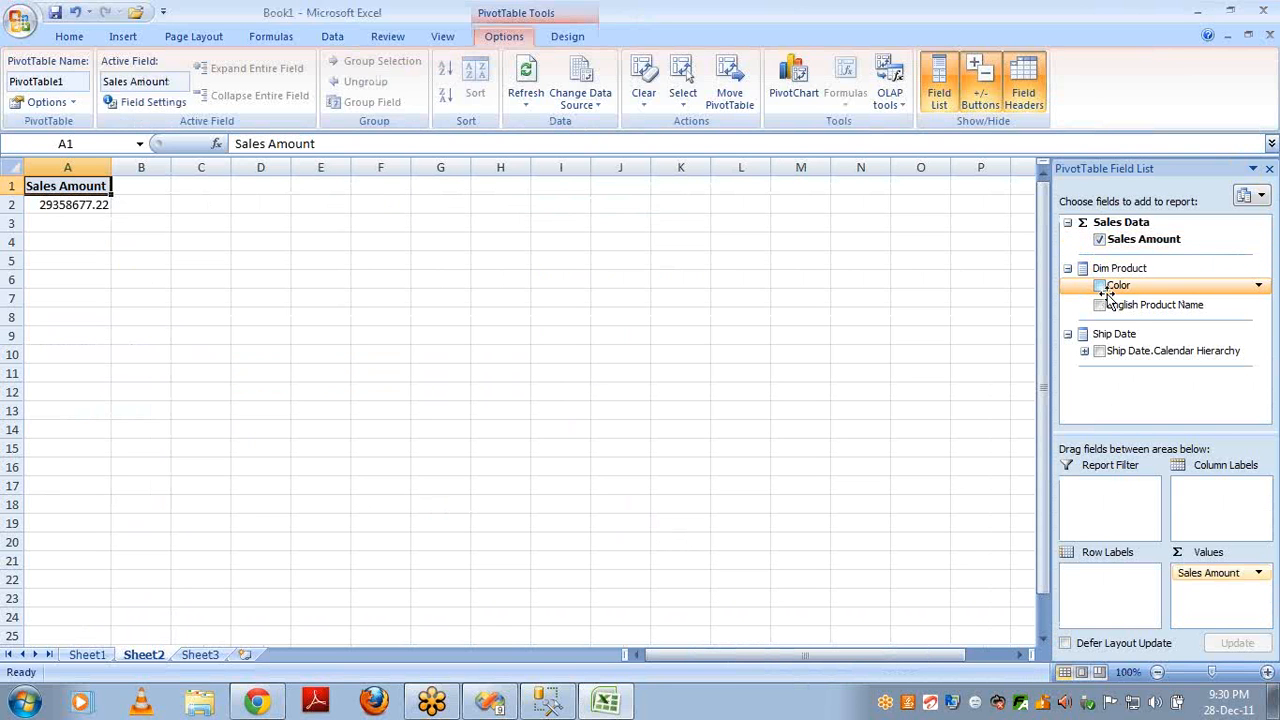
click(1102, 287)
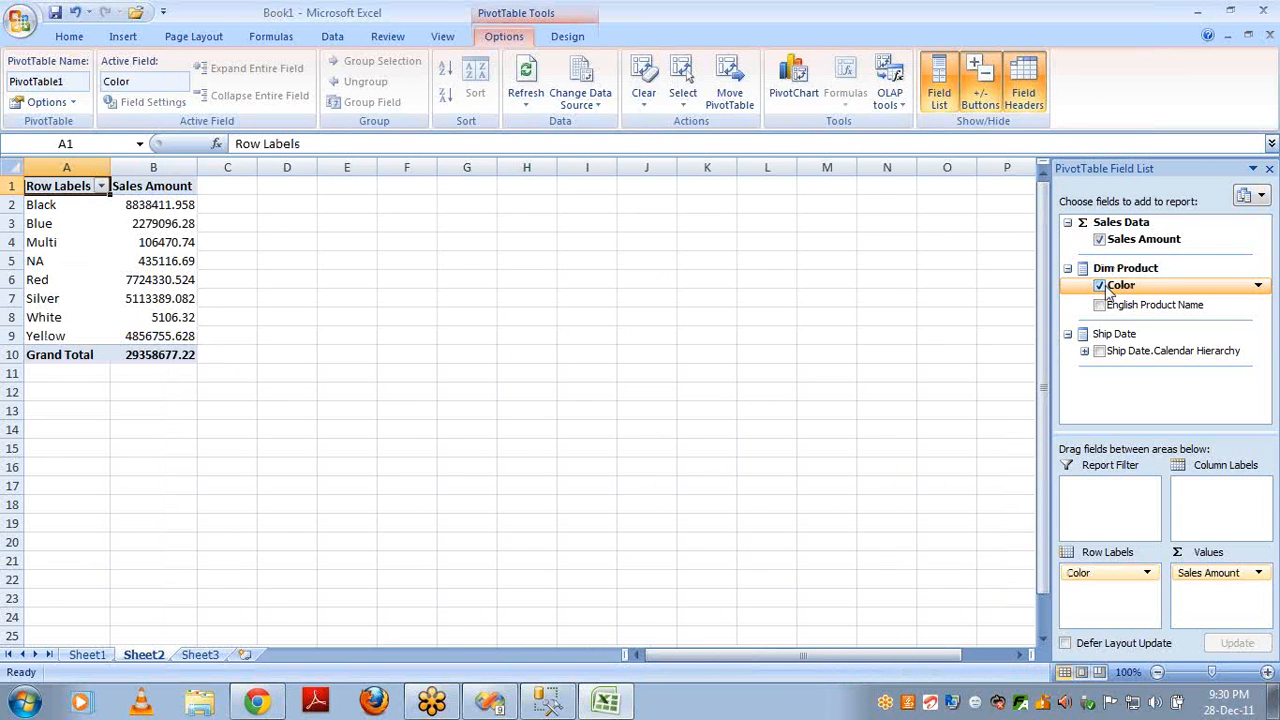
drag(1110, 305, 1100, 585)
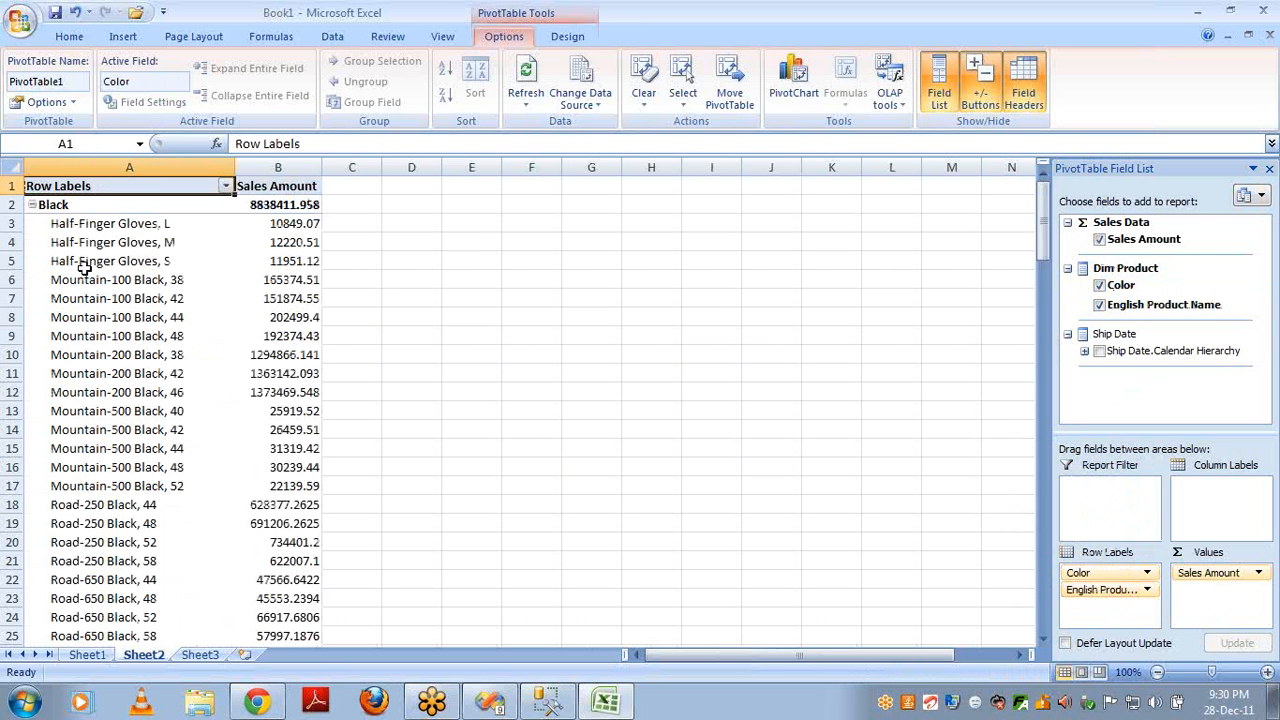
click(31, 204)
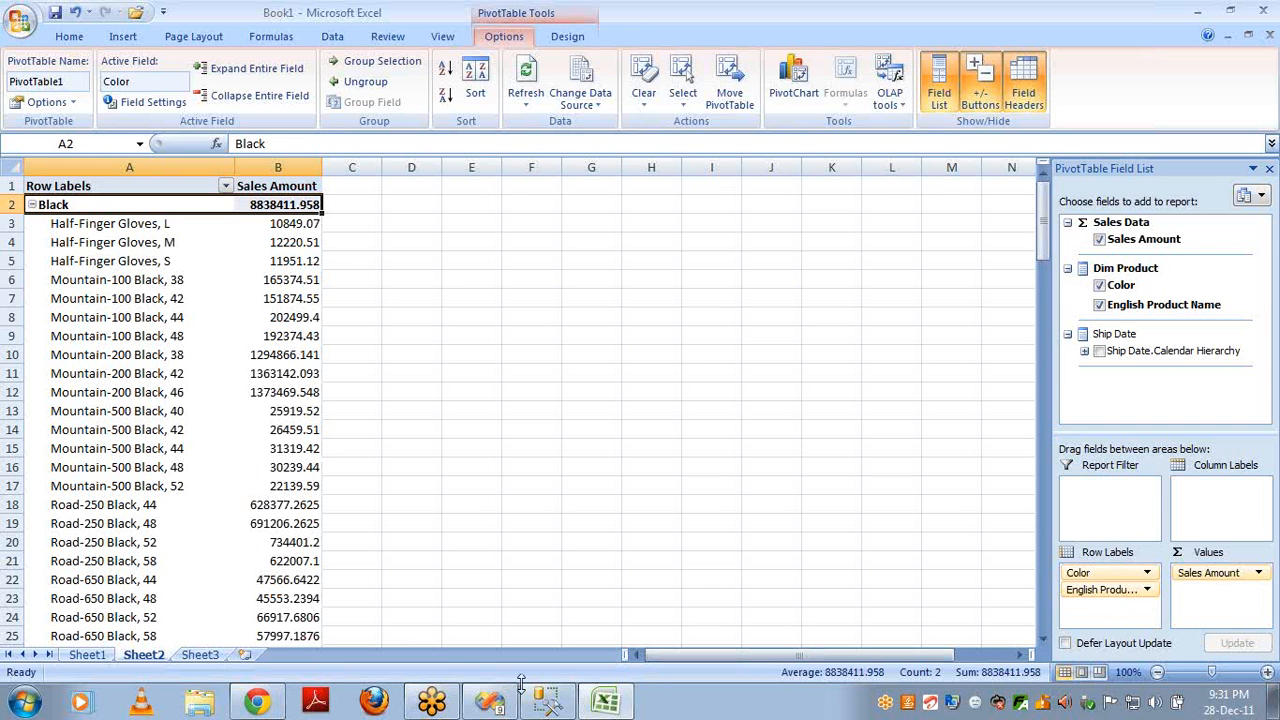
- Switch back to the Add Works project in Visual Studio
click(548, 705)
click(503, 701)
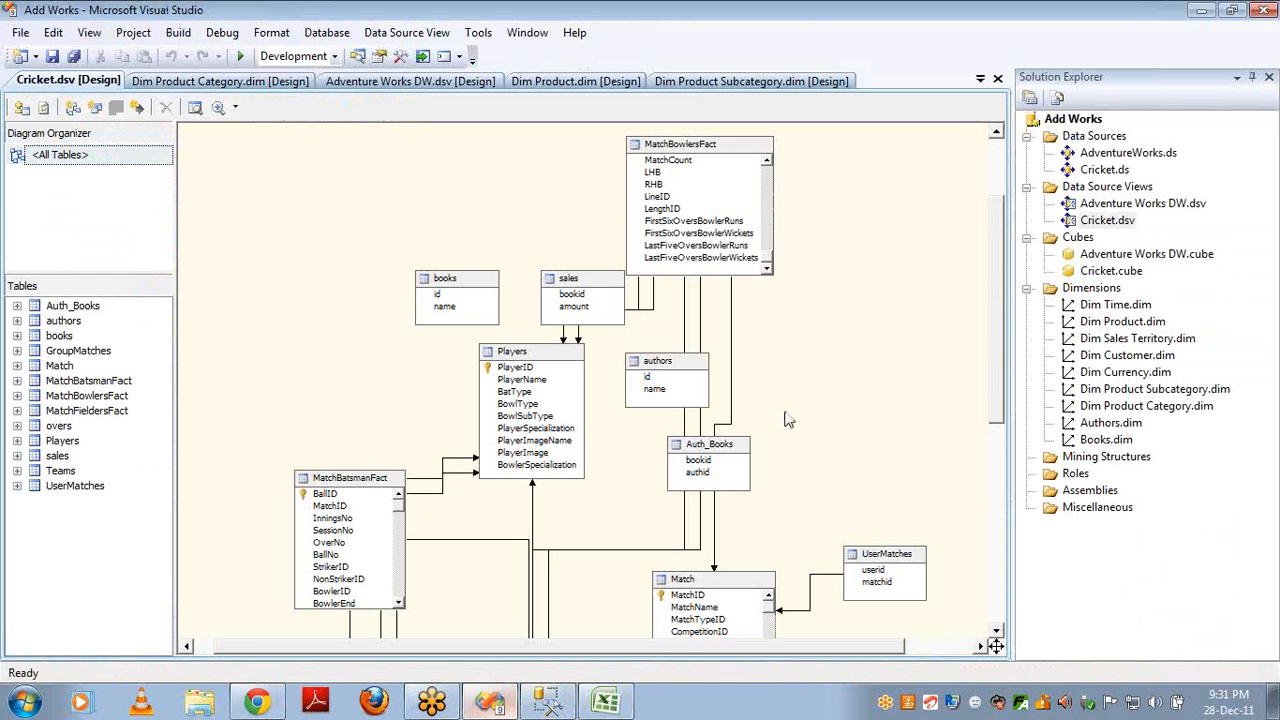
- Open the translations of the Adventure Works DW cube and add a French (Canada) translation
double_click(1138, 205)
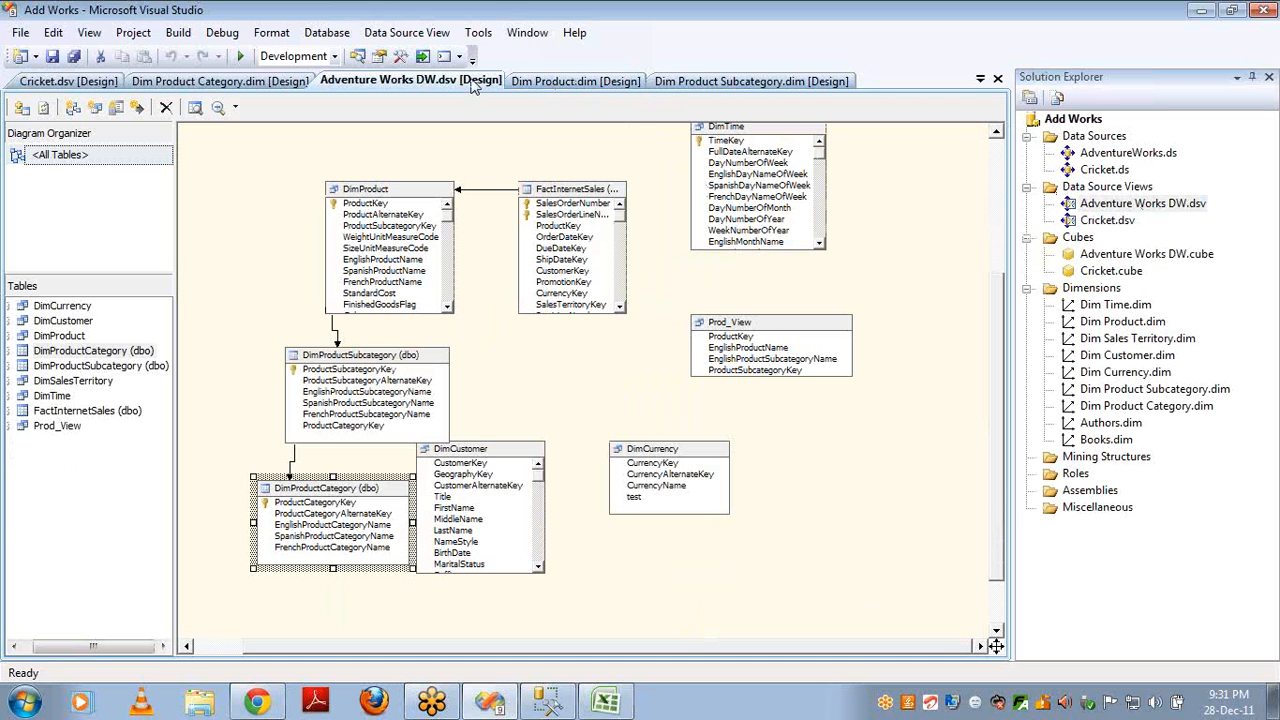
click(1095, 255)
double_click(1095, 254)
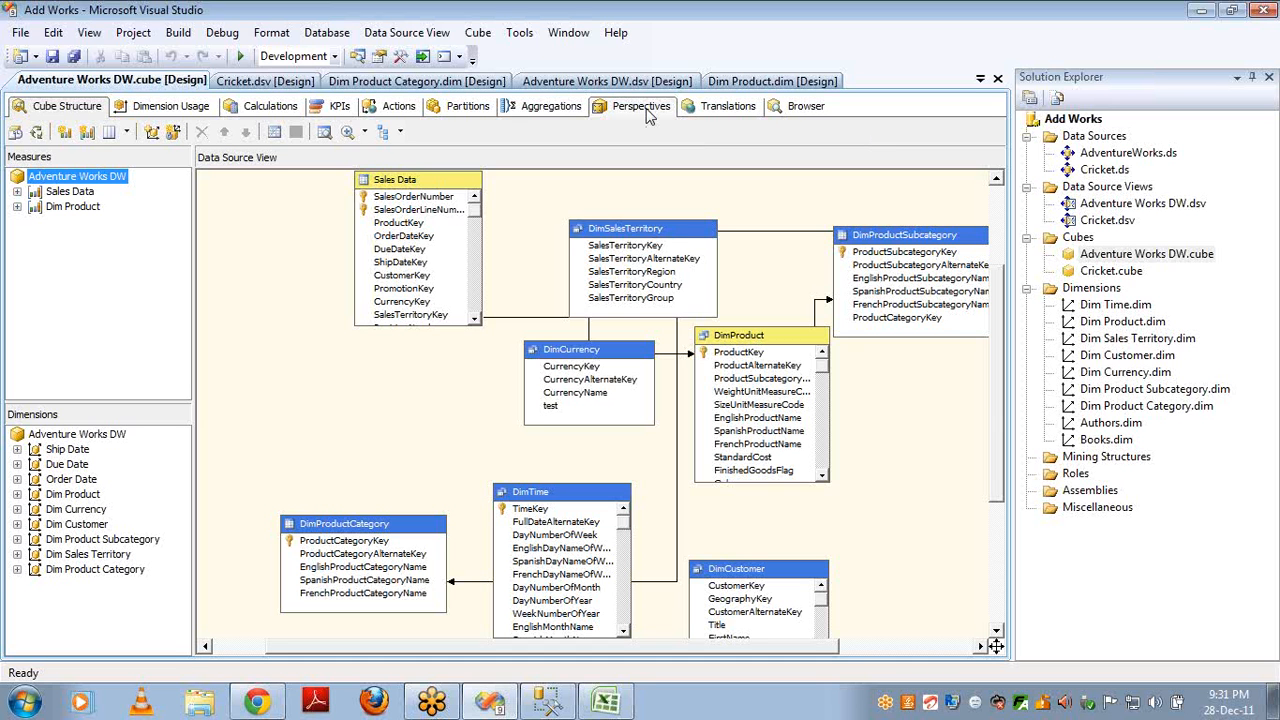
click(707, 110)
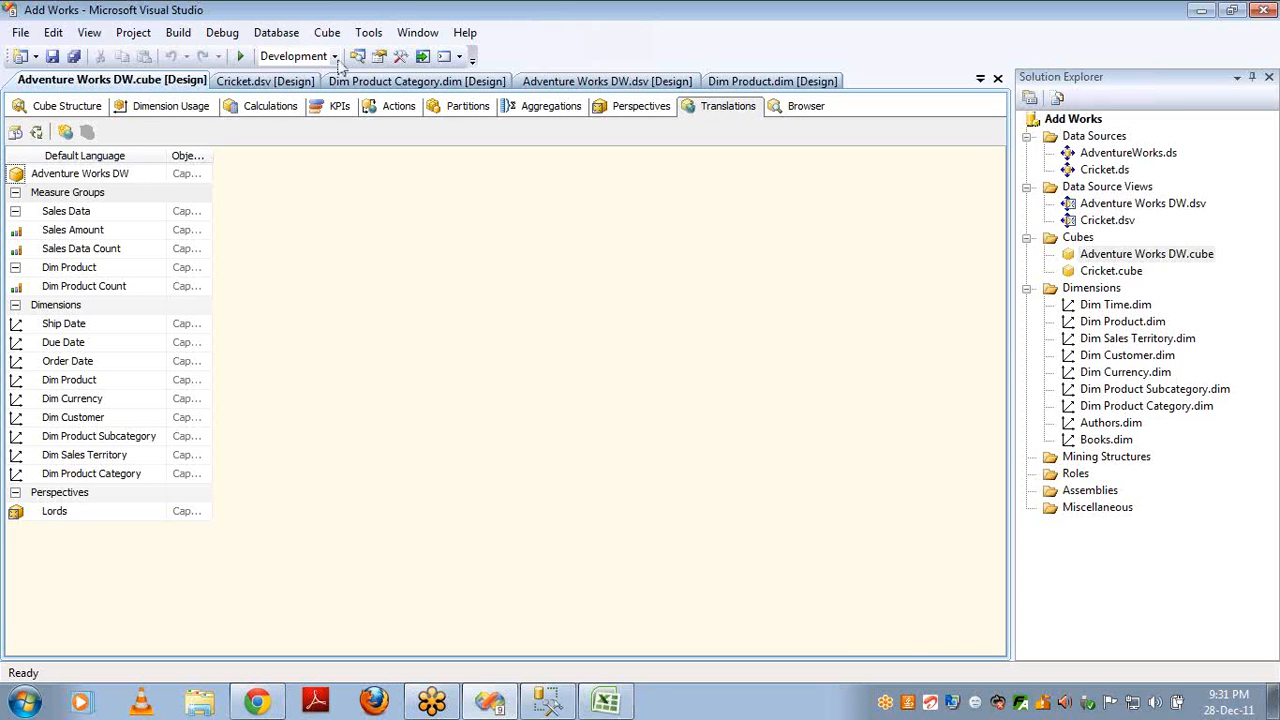
click(64, 133)
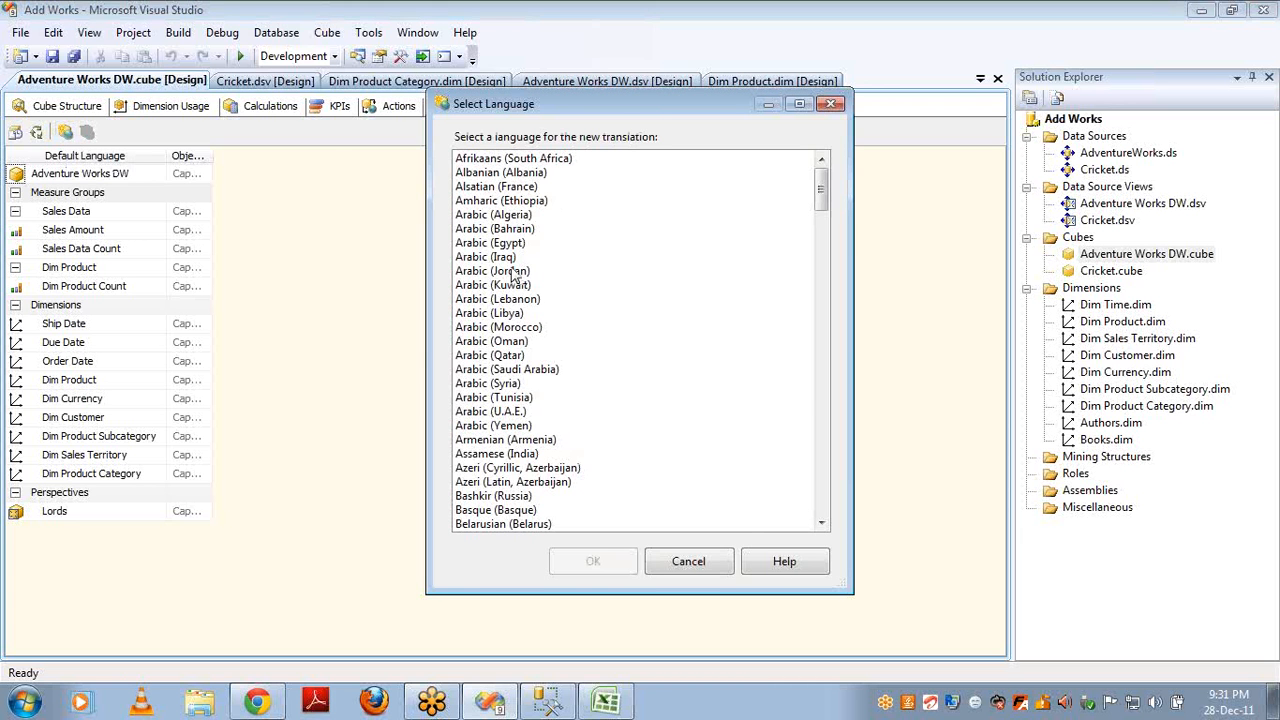
drag(820, 200, 810, 288)
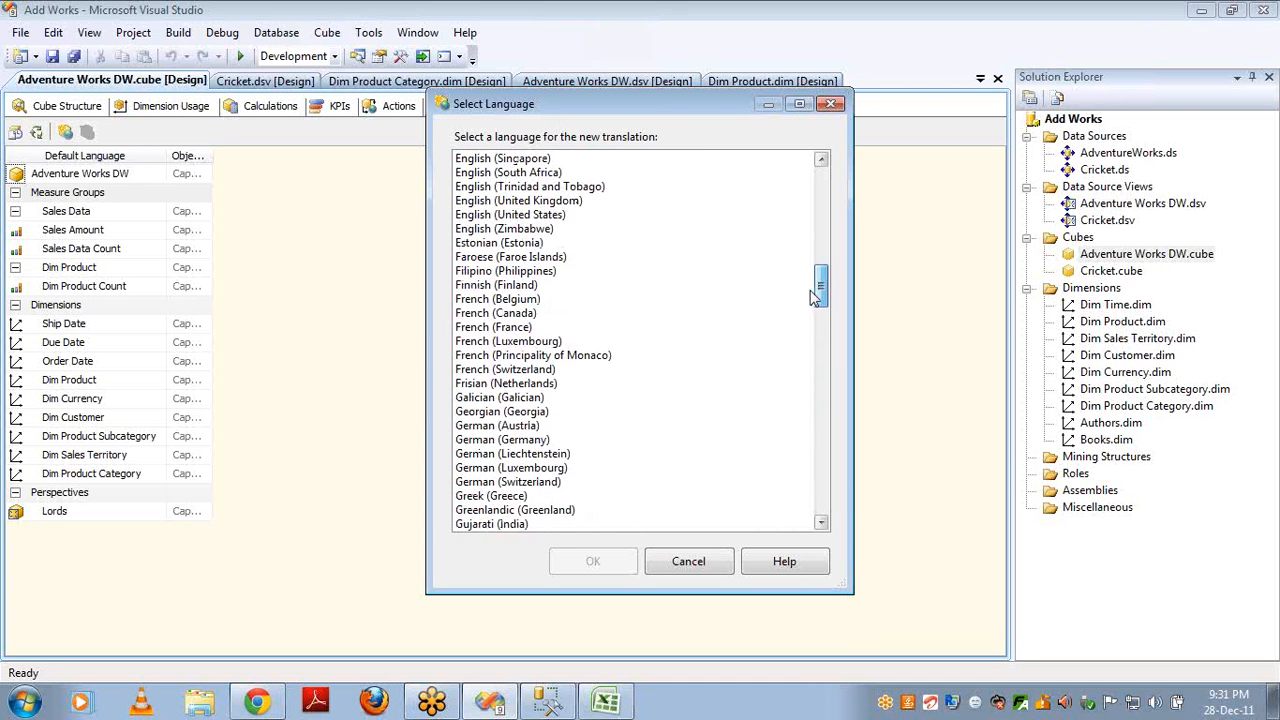
click(484, 316)
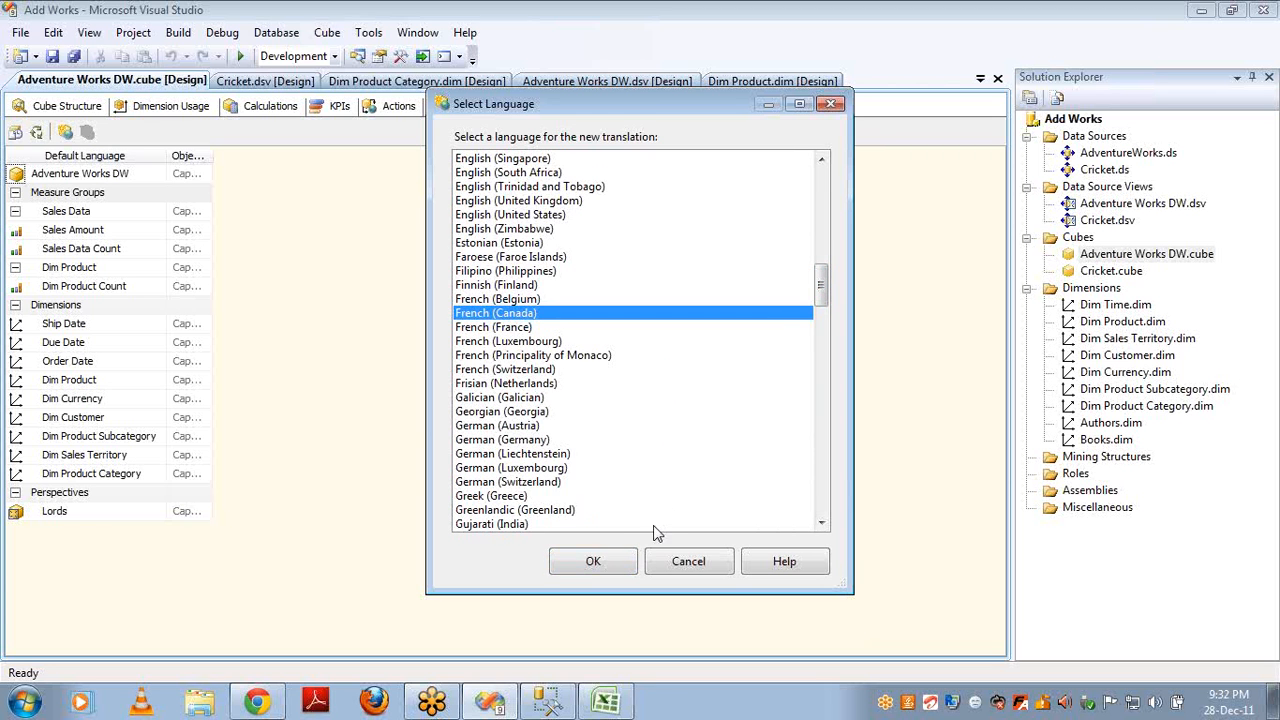
click(598, 562)
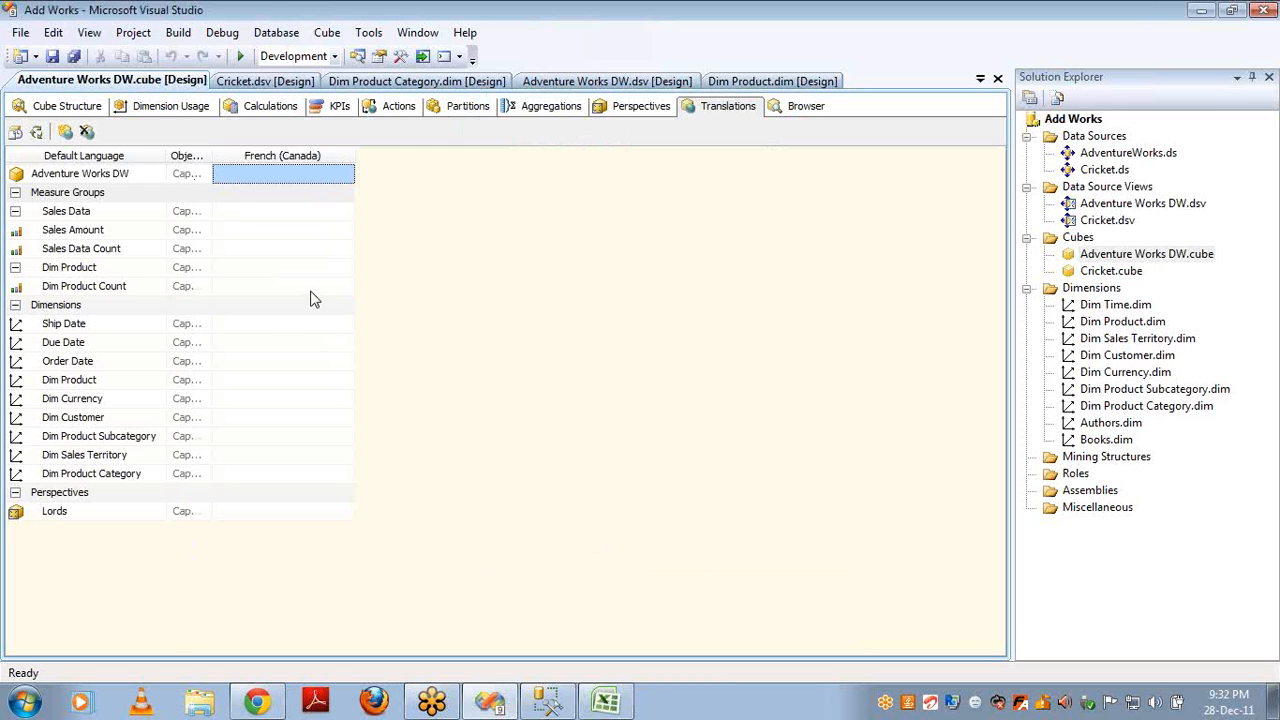
- Enter the French (Canada) captions ADVW for the cube, dfksdfl for Sales Data and sdgdfdgd for Sales Amount
click(253, 173)
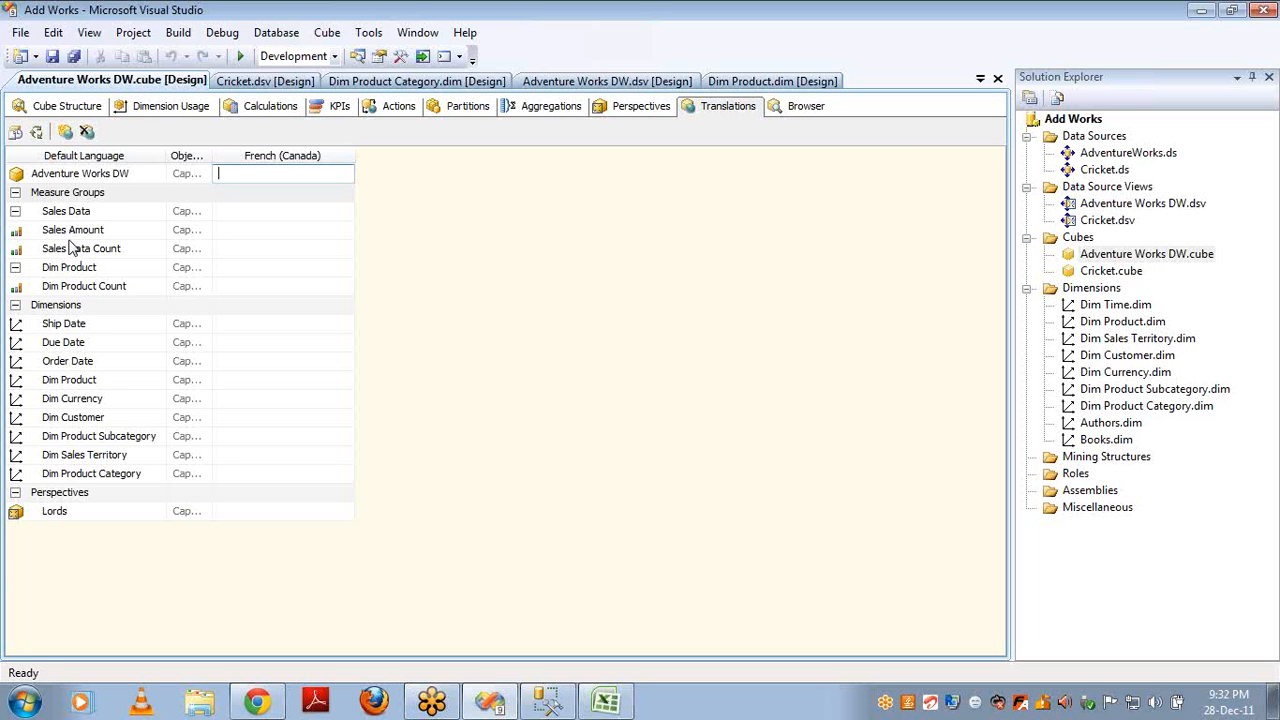
text(ADVW)
click(240, 211)
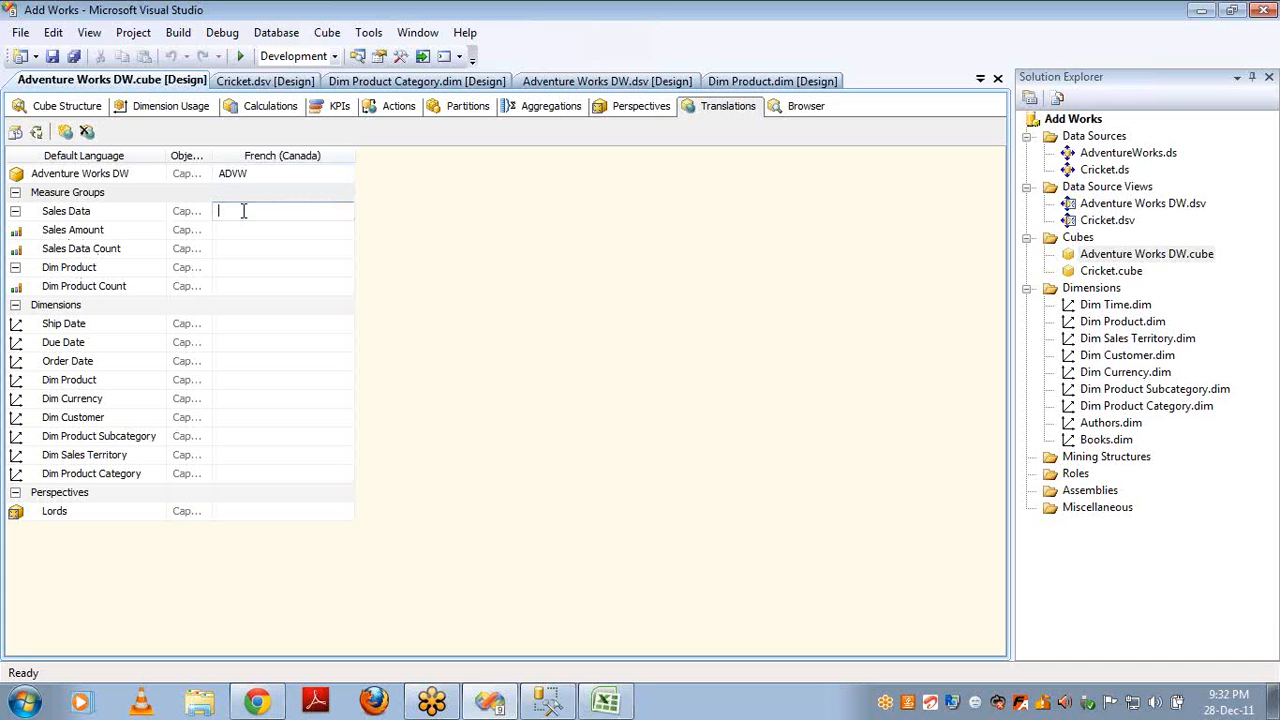
text(afksdfl)
click(240, 230)
text(sdg)
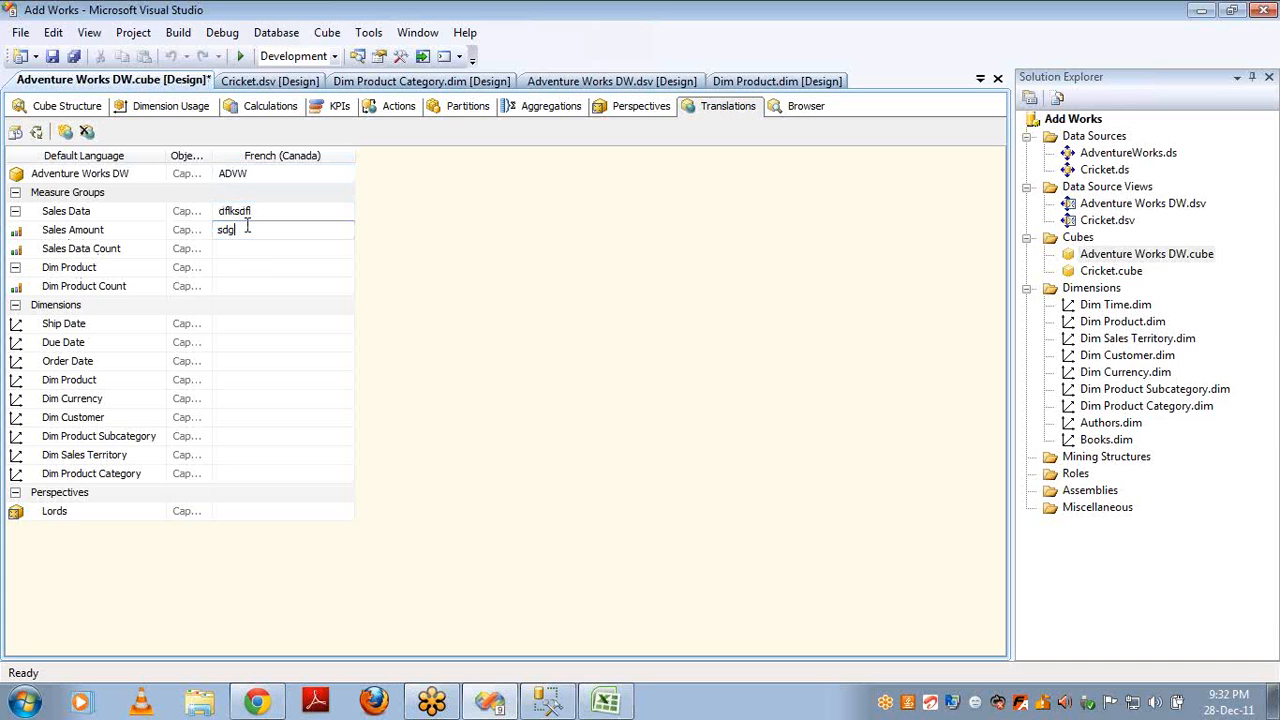
text(dfdgd)
- Enter the French (Canada) captions tetw for Sales Data Count, fdgdf for the Dim Product measure group and dfgsdf for Dim Product Count
click(241, 249)
text(tetw)
key(Return)
text(fdgdf)
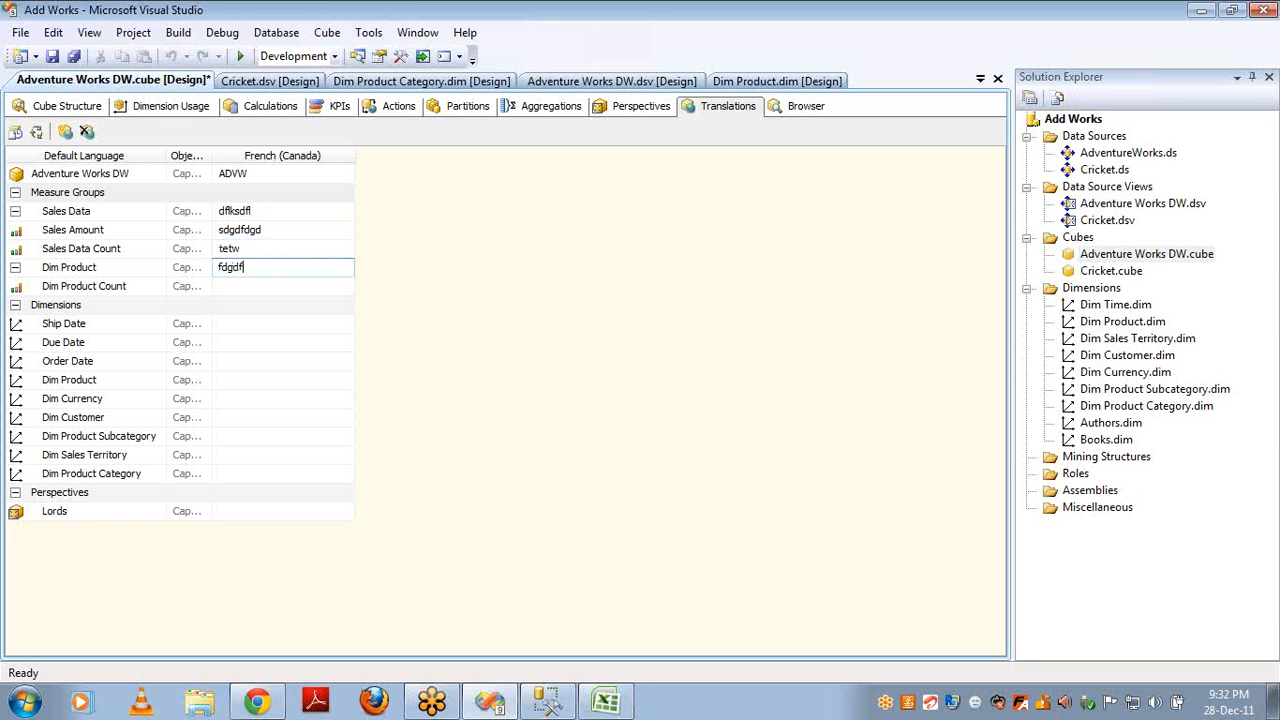
key(Return)
text(dfgsdf)
key(Return)
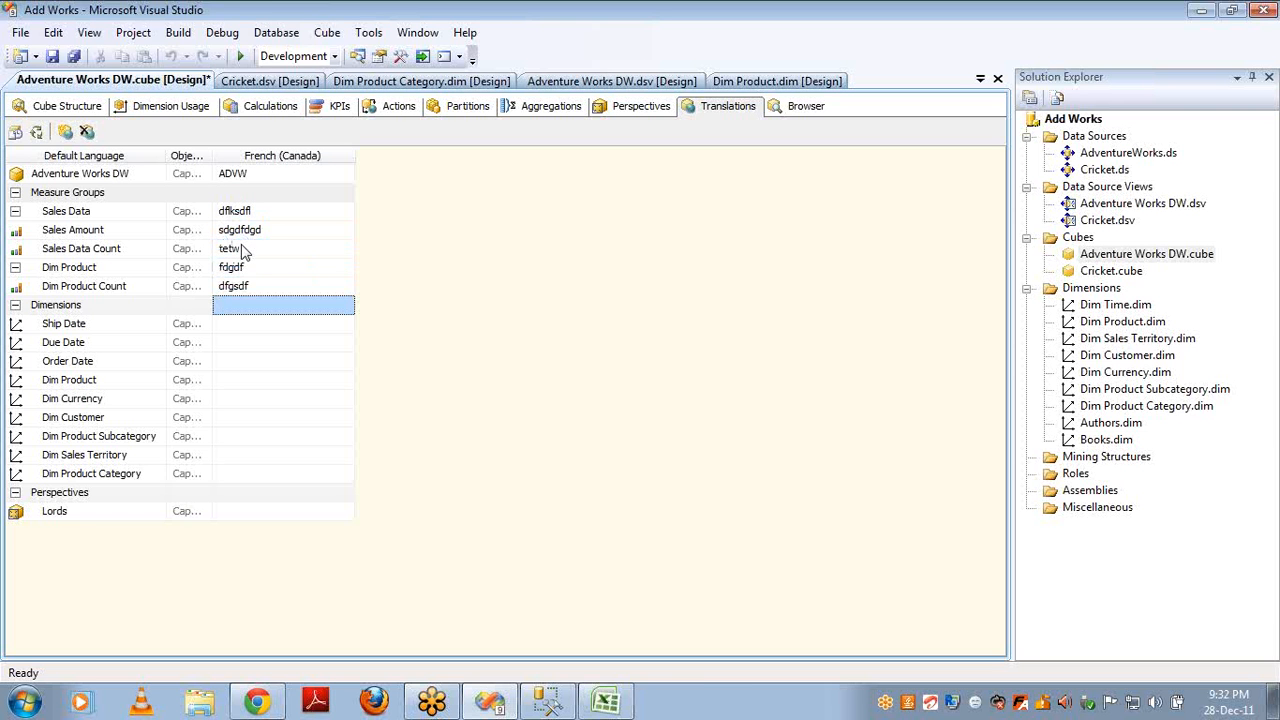
- Translate the Due Date dimension as fdgd, and both Order Date and Dim Product as dfg in French (Canada)
click(242, 336)
text(fdgd)
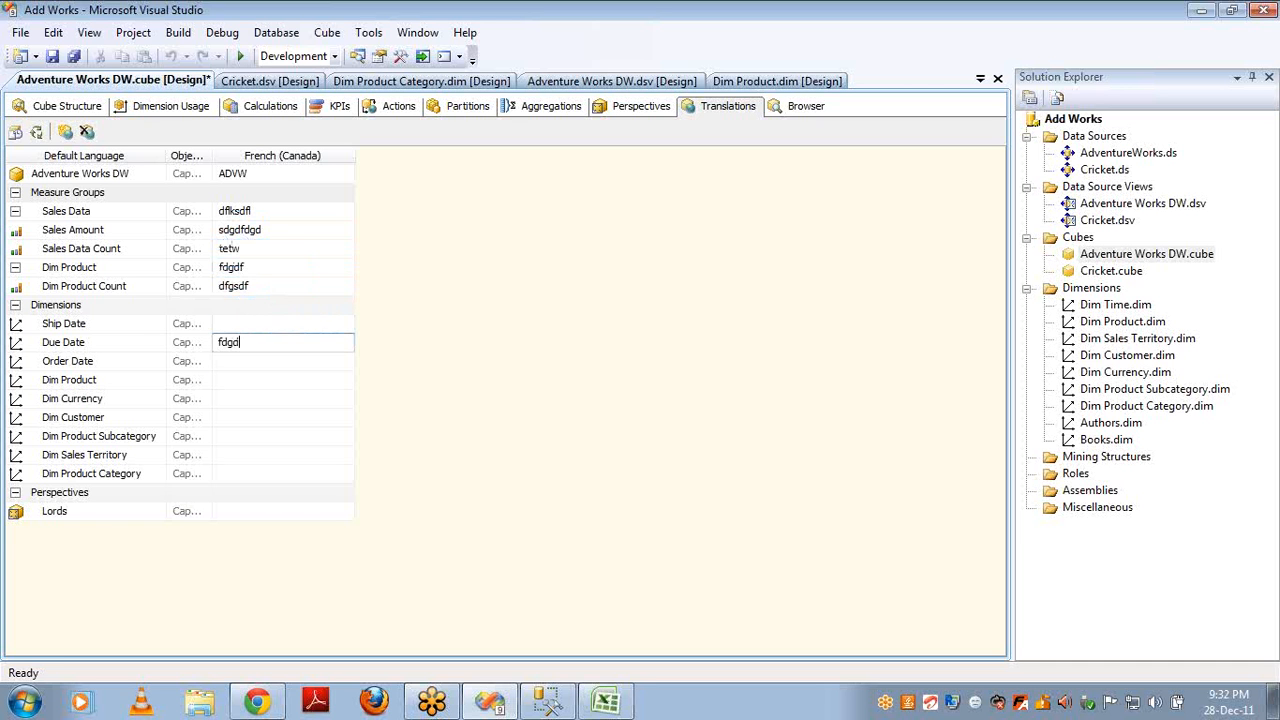
key(Return)
text(dfg)
key(Return)
text(dfg)
key(Return)
- Translate Dim Currency and Dim Sales Territory as dg, Dim Customer as d and Dim Product Subcategory as fg in French (Canada)
text(dg)
key(Return)
text(d)
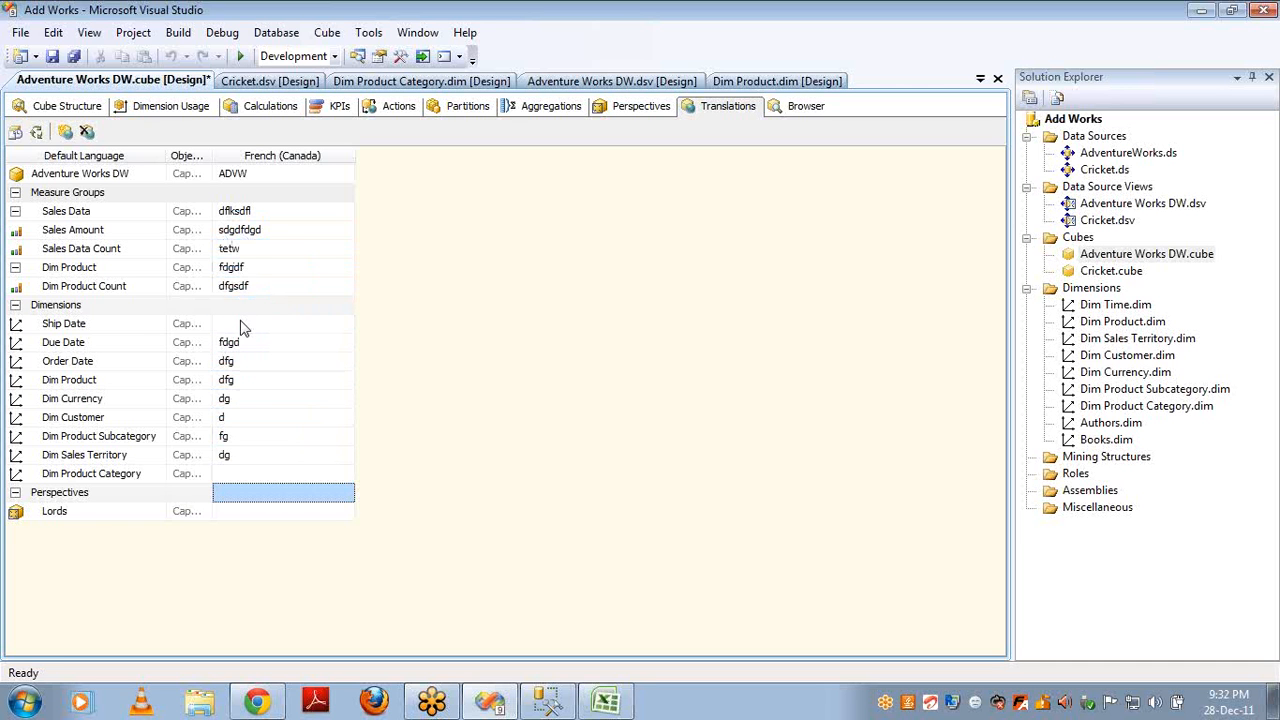
click(222, 474)
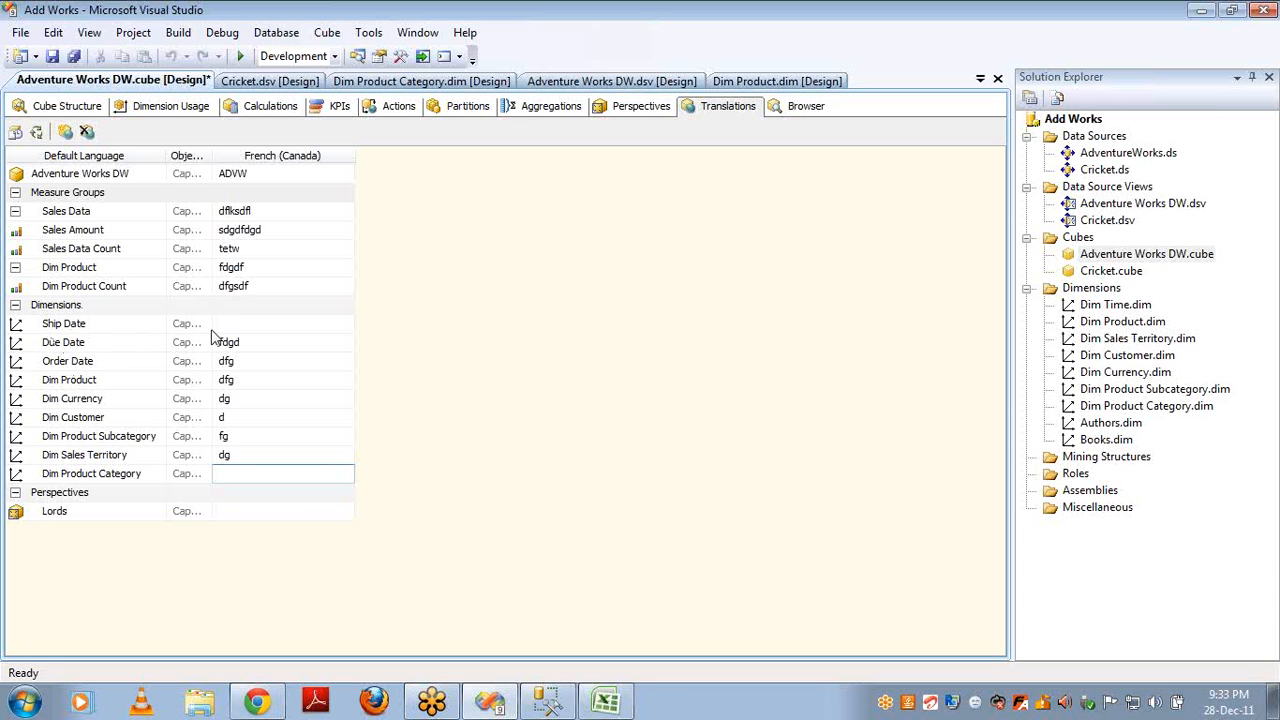
click(240, 511)
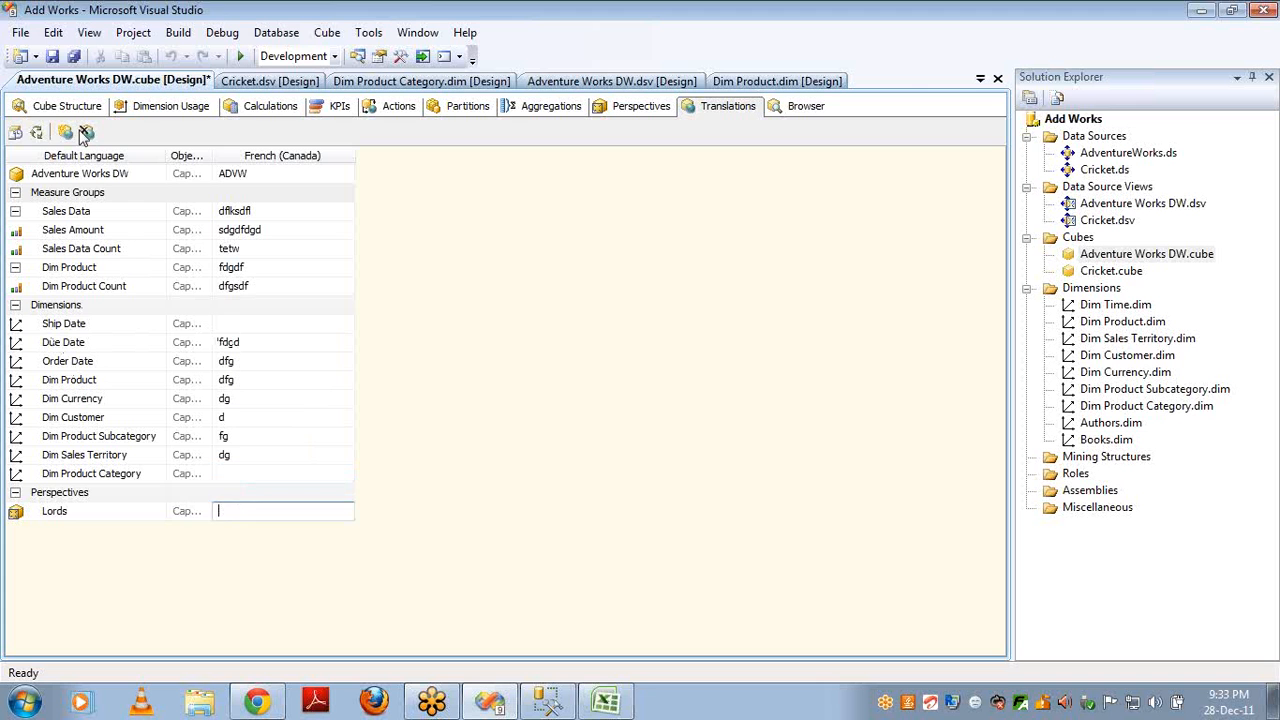
- Build and deploy the project, fully process the Adventure Works DW cube, and close the processing windows
click(38, 132)
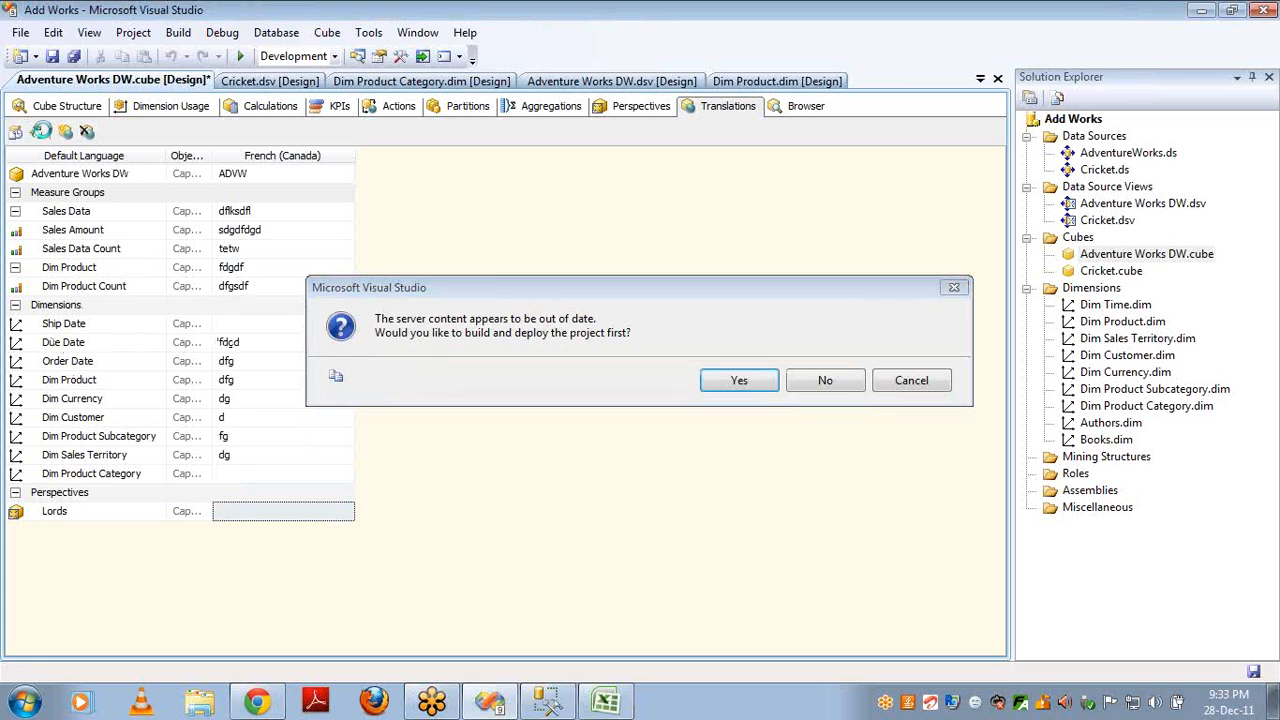
key(Return)
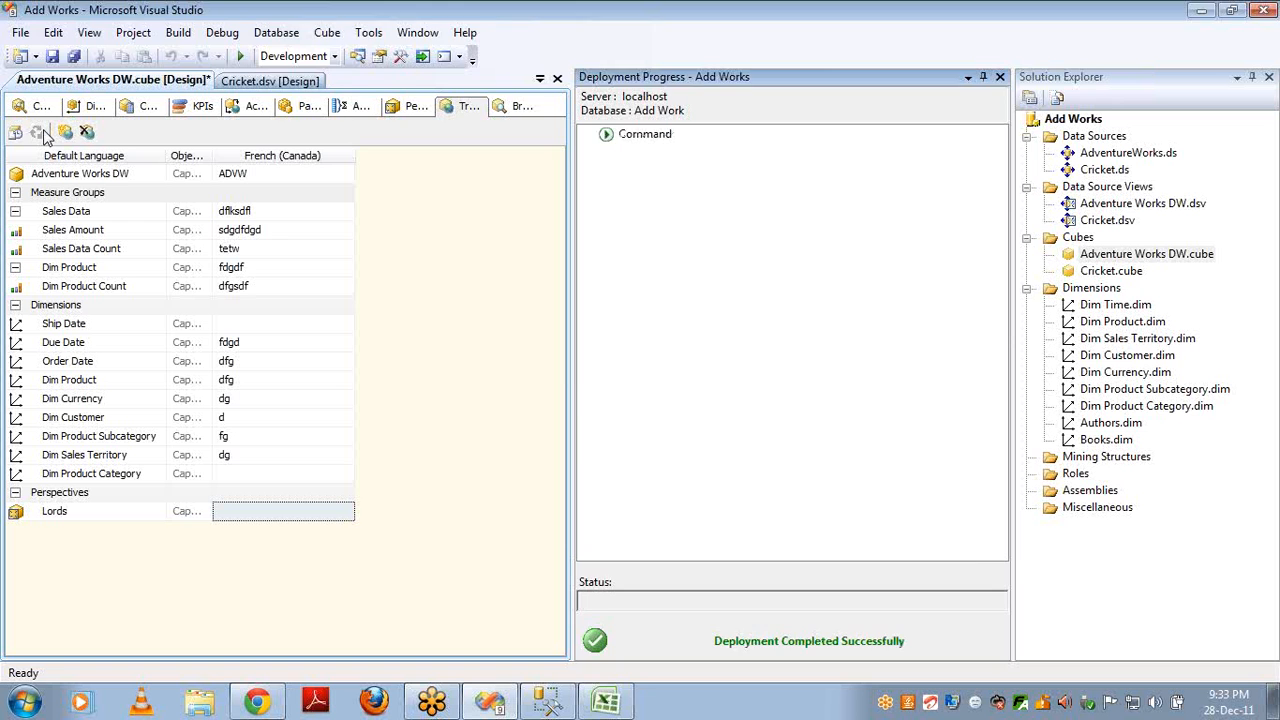
key(Return)
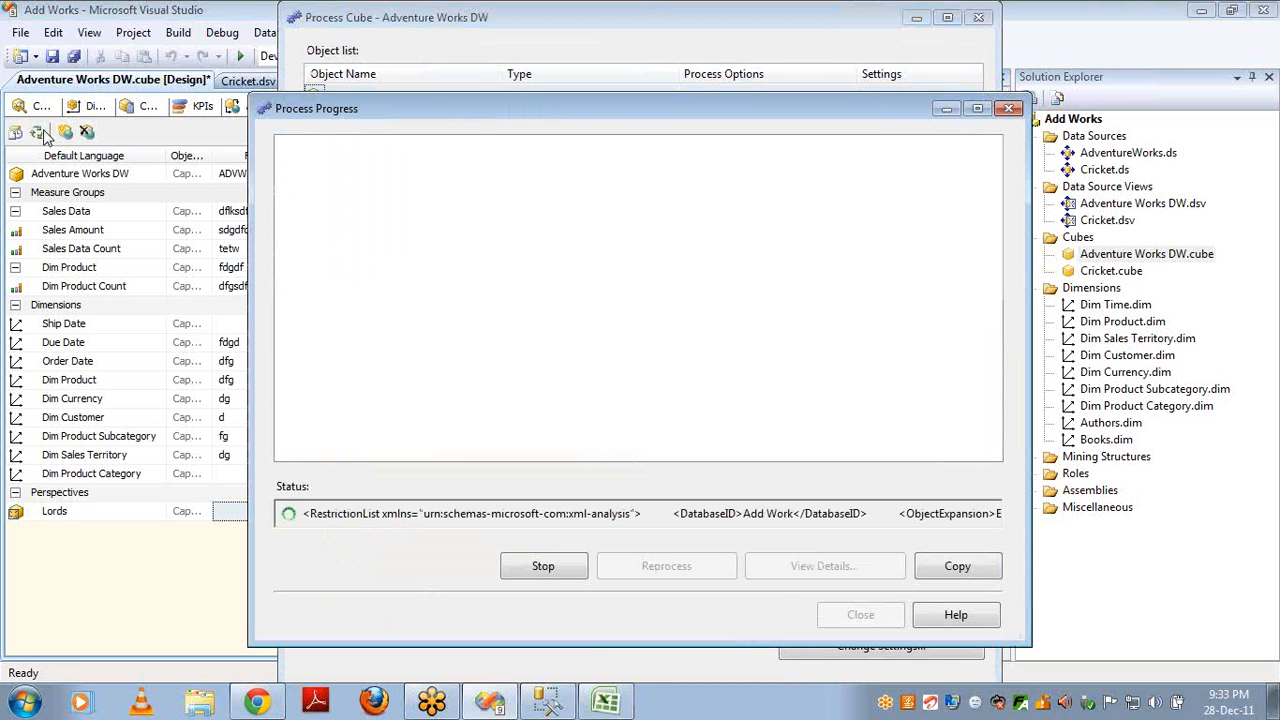
click(860, 615)
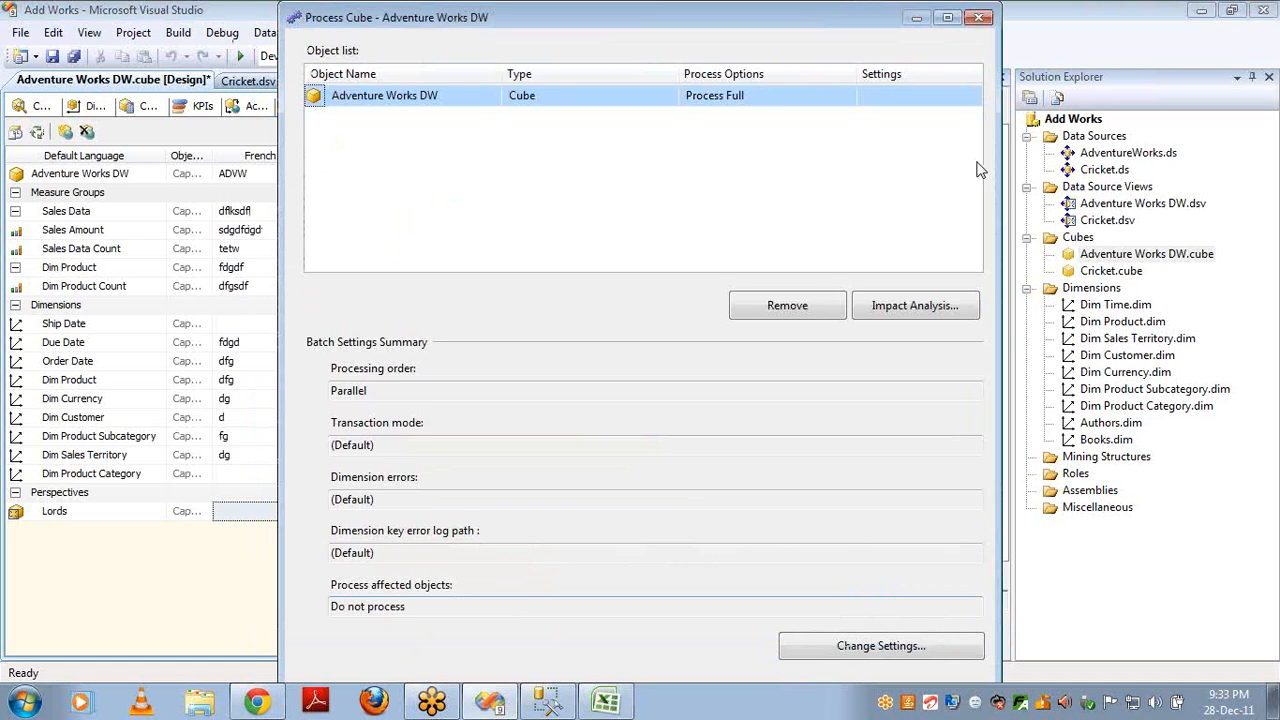
click(979, 17)
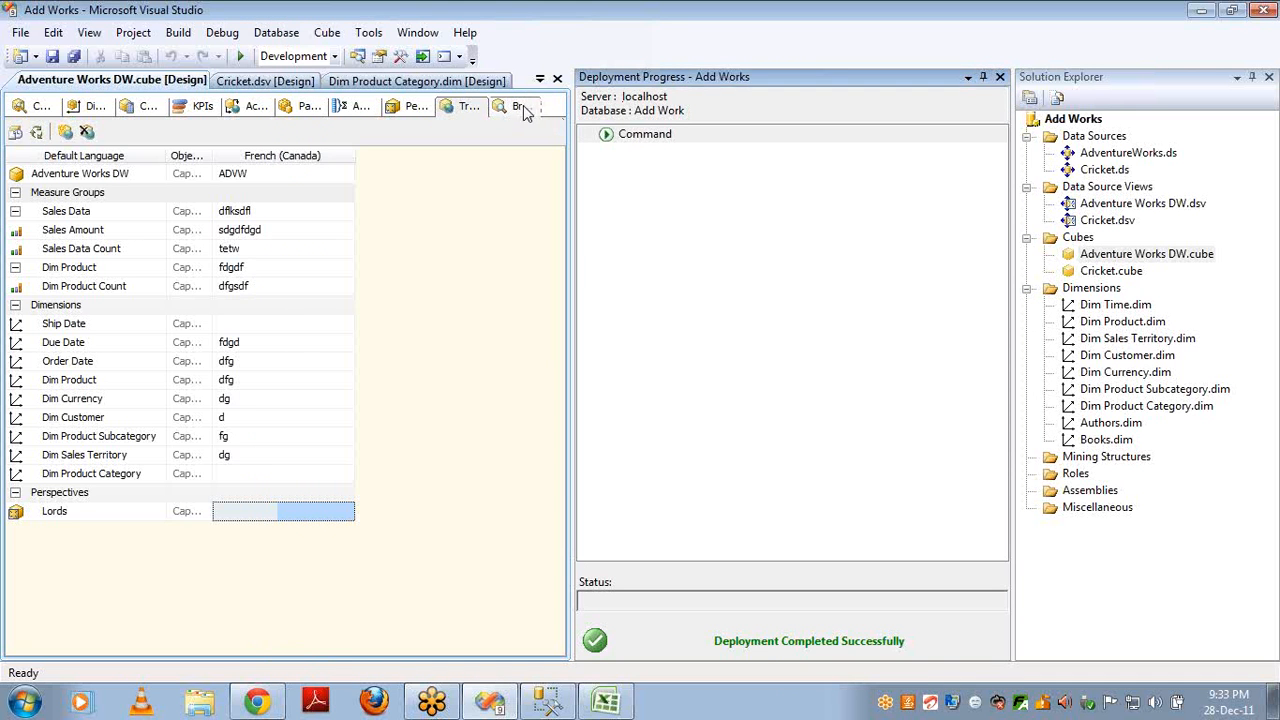
- Browse the cube with the language set to French (Canada) and check the dimension names, including Dim Product Category and Ship Date
click(522, 105)
click(1000, 78)
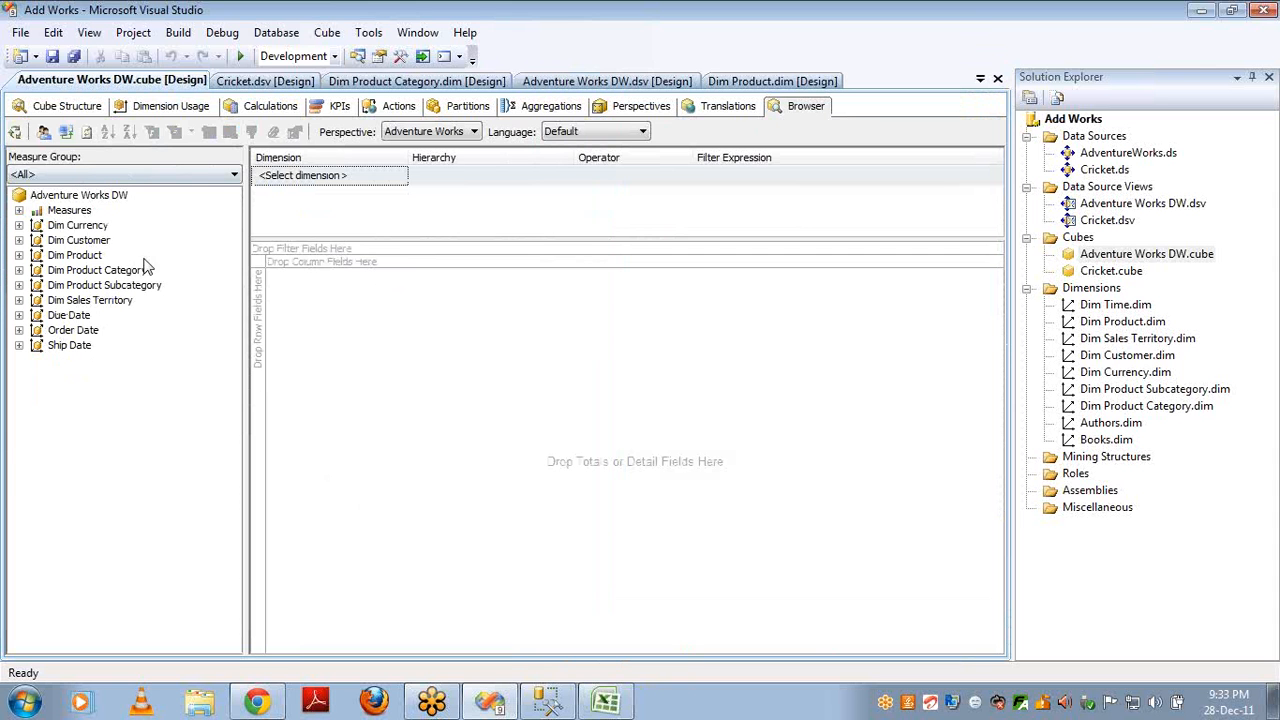
click(607, 135)
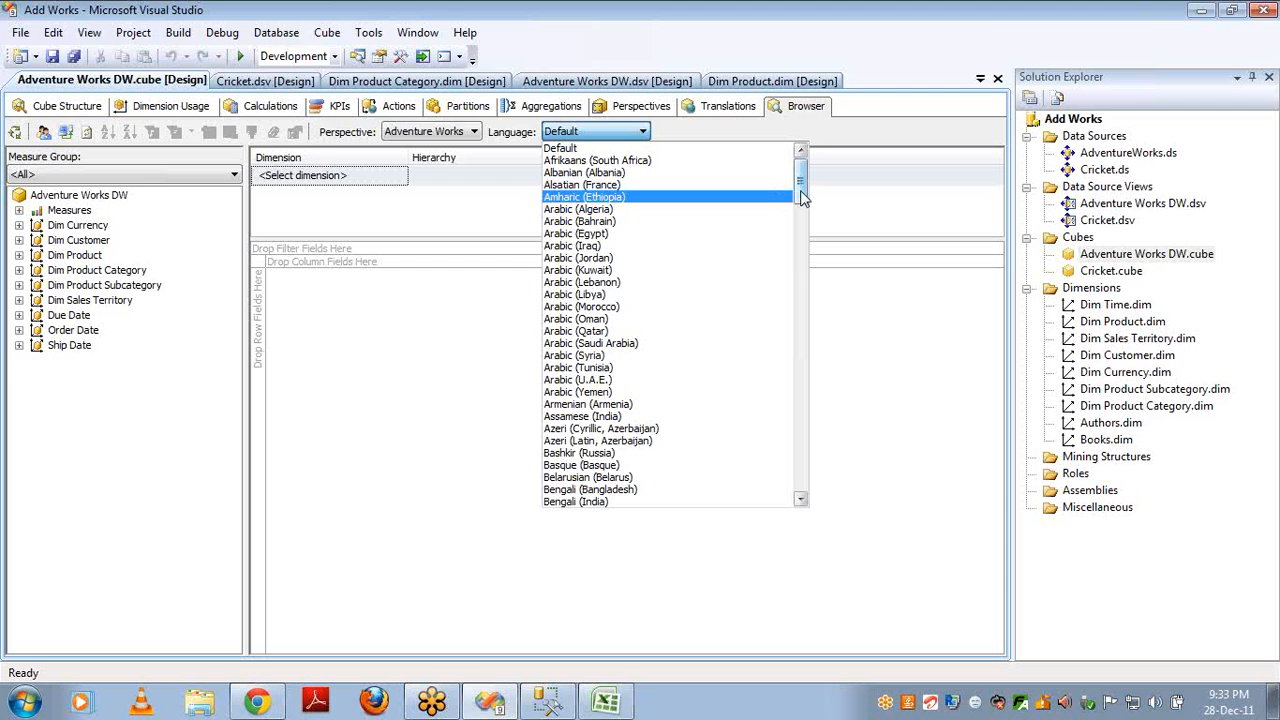
drag(801, 198, 800, 285)
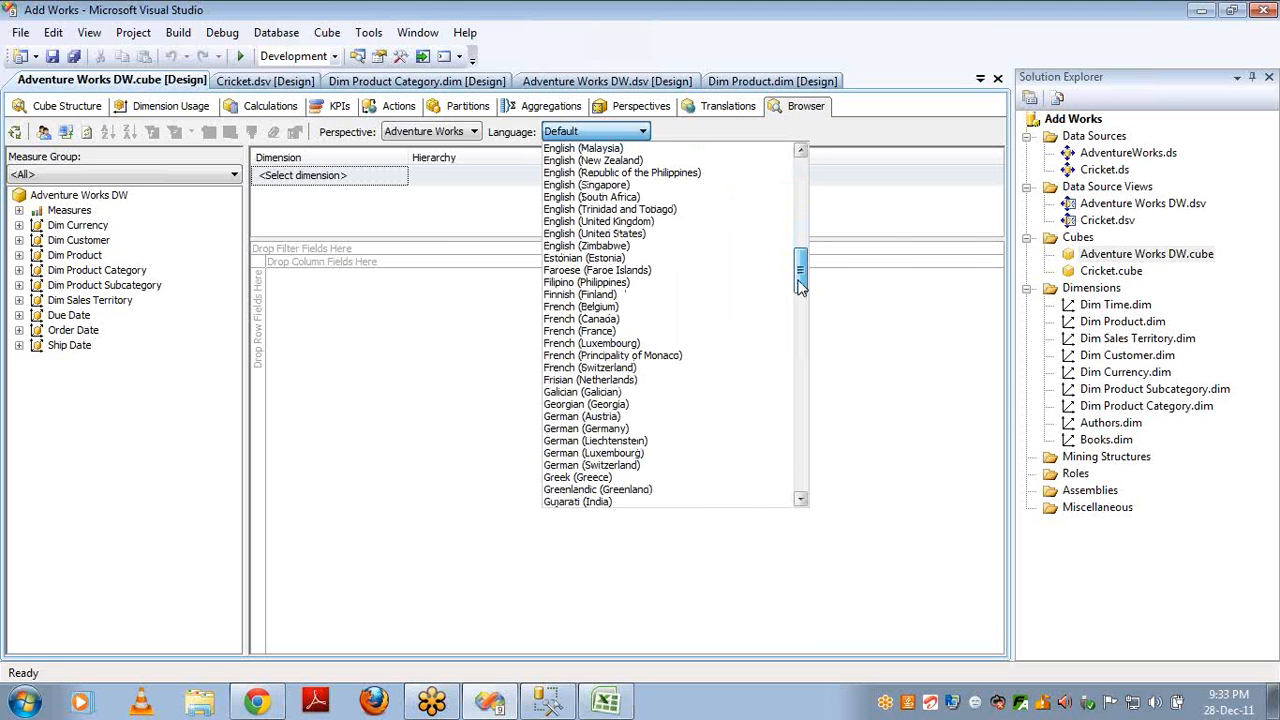
click(640, 316)
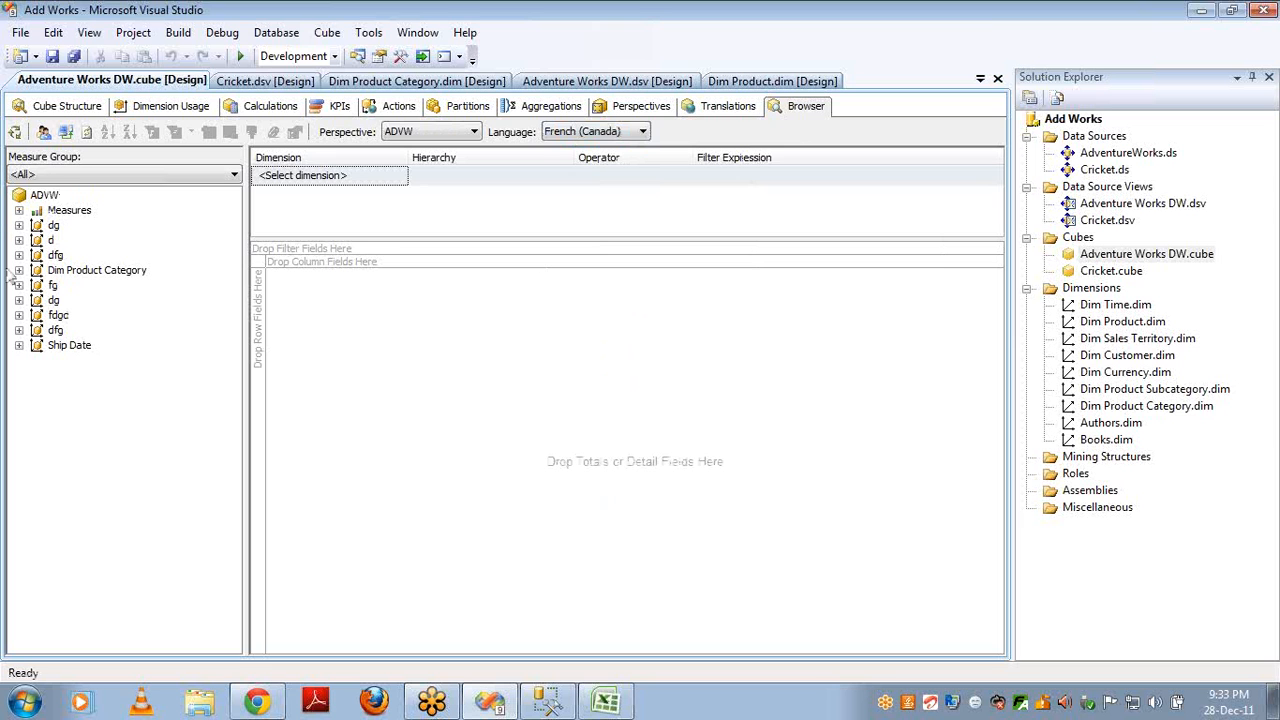
click(78, 348)
click(84, 275)
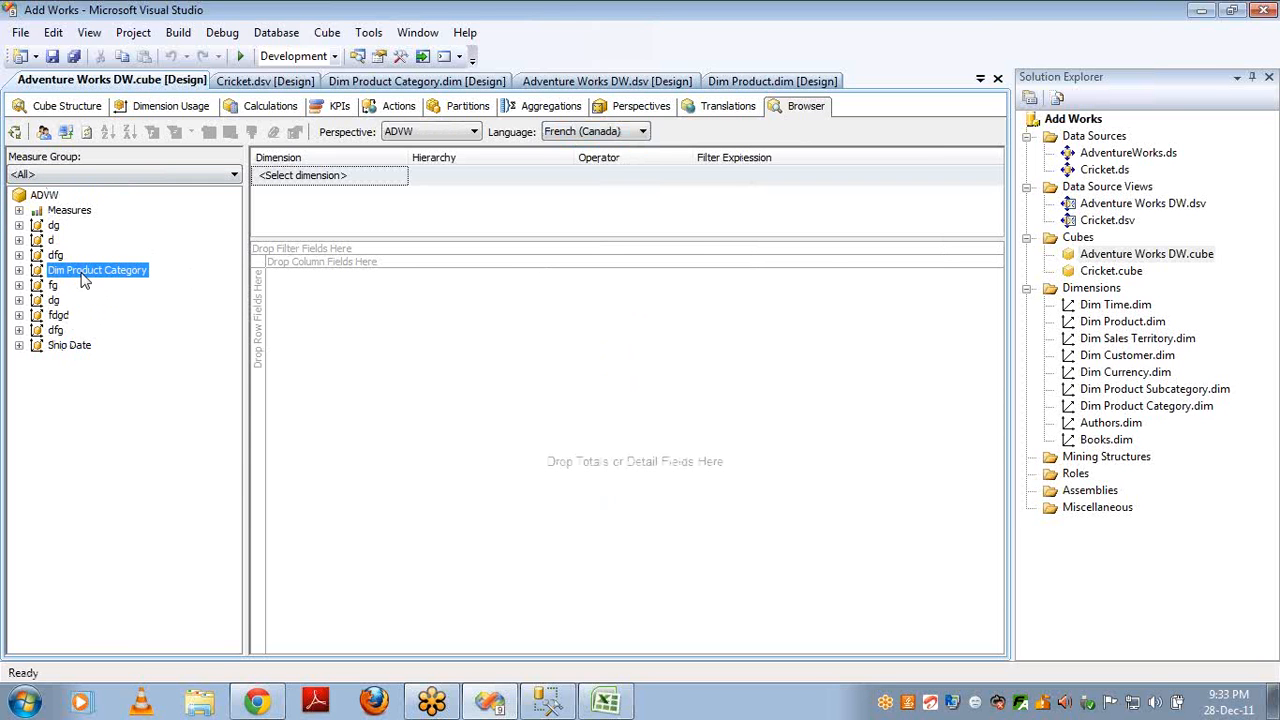
- Compare the cube's translation captions with its browser tree, and examine the attribute names under the first four dimensions
click(697, 114)
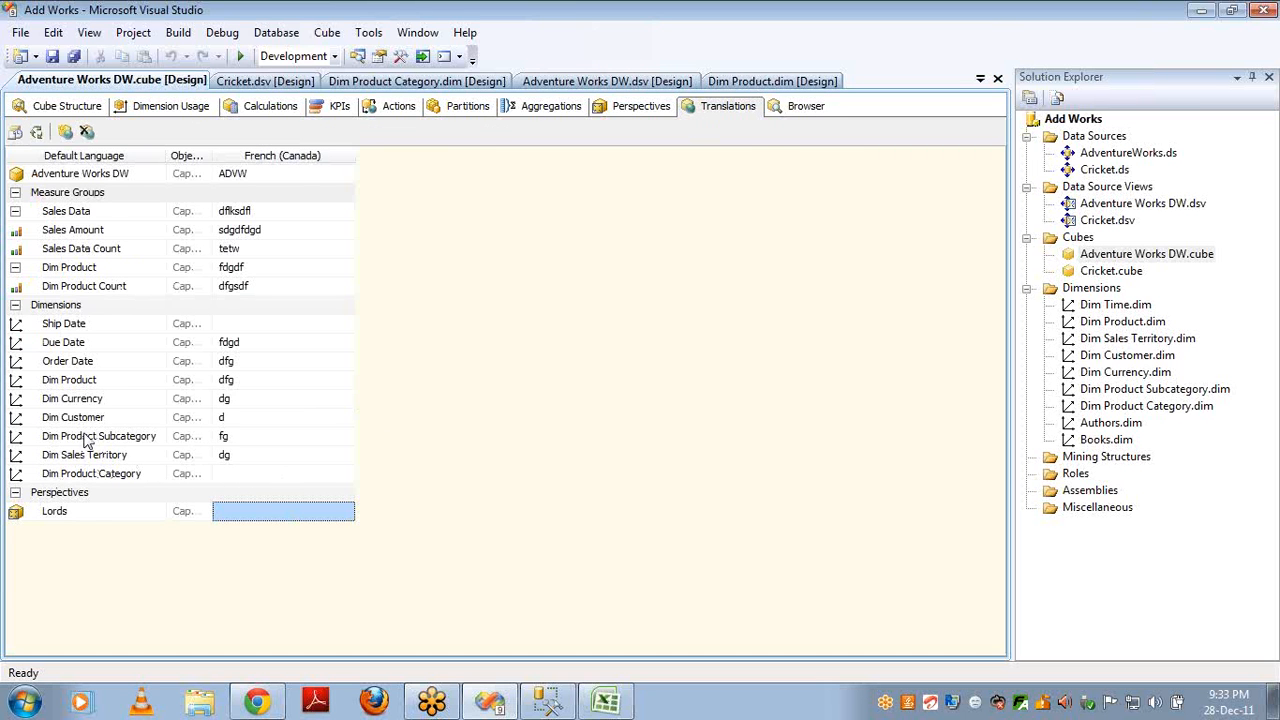
click(808, 108)
click(43, 196)
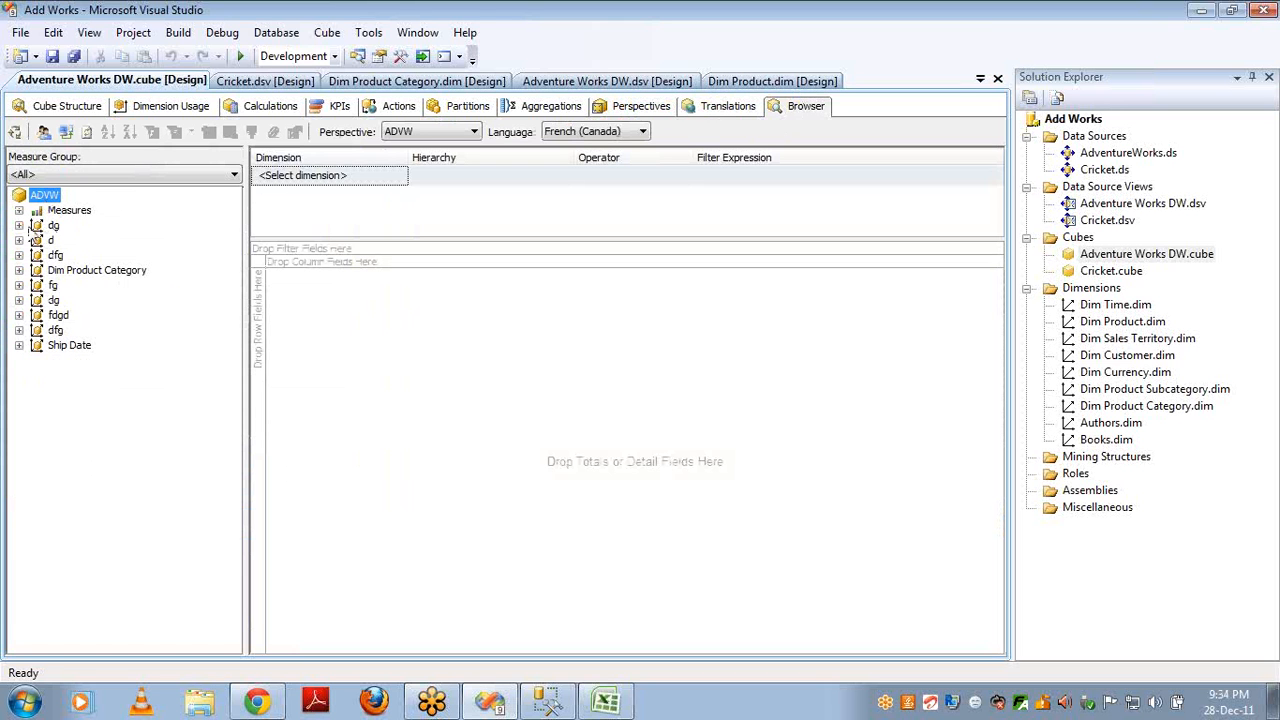
click(19, 225)
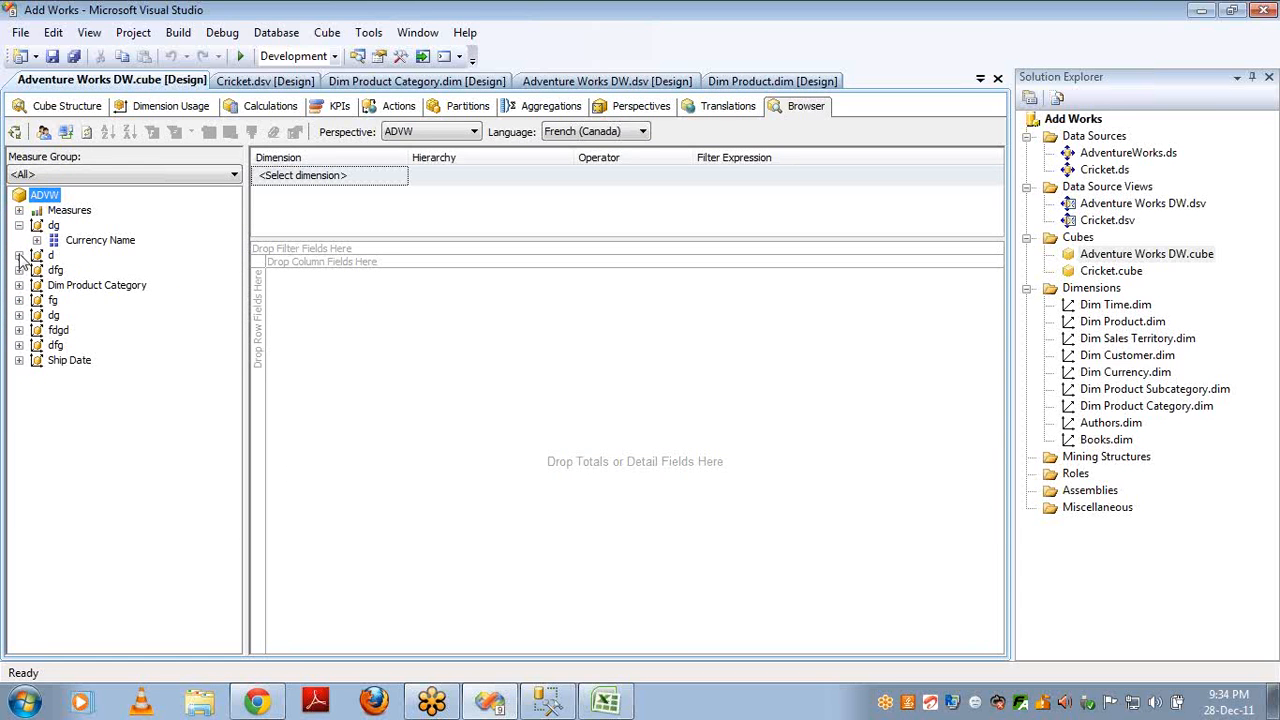
click(19, 255)
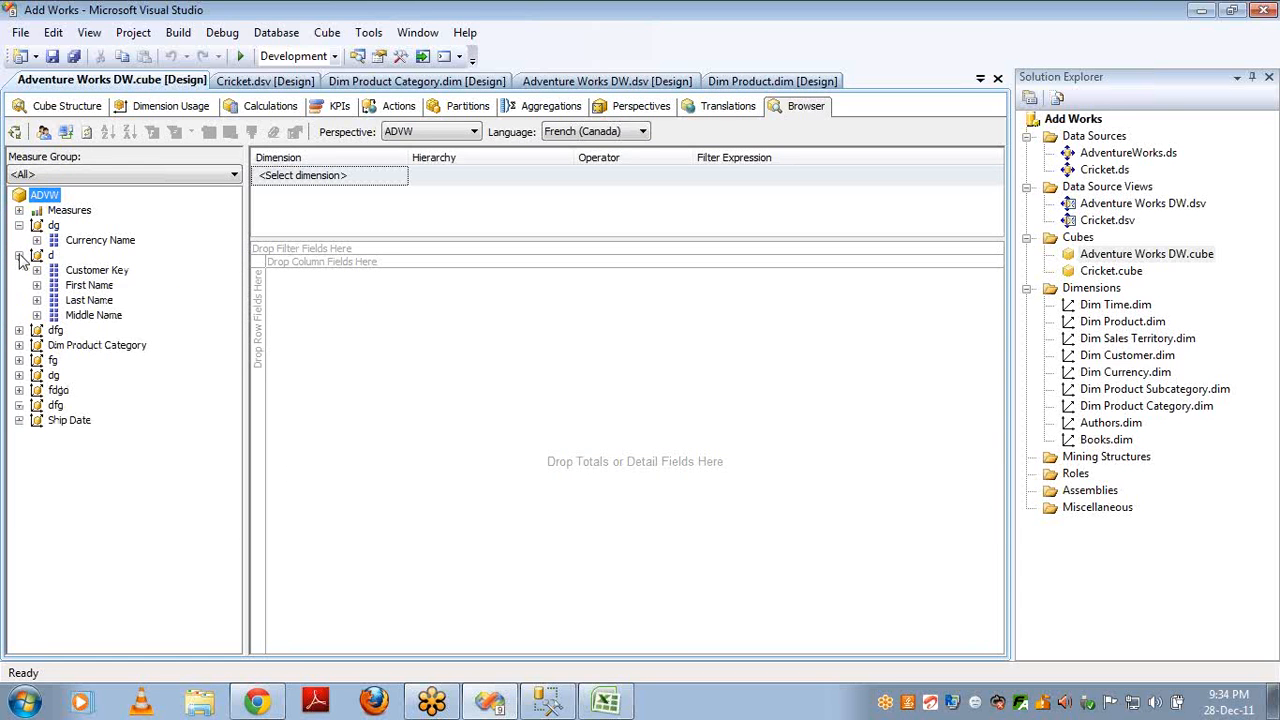
click(19, 330)
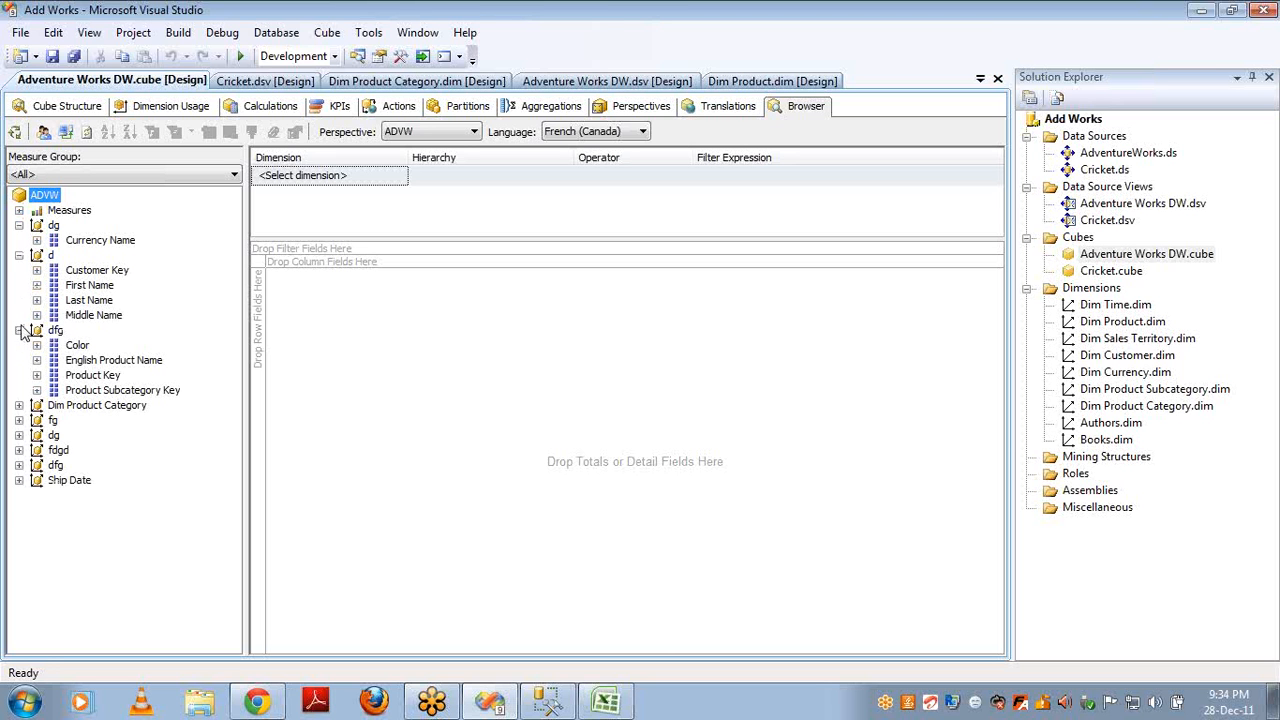
click(19, 405)
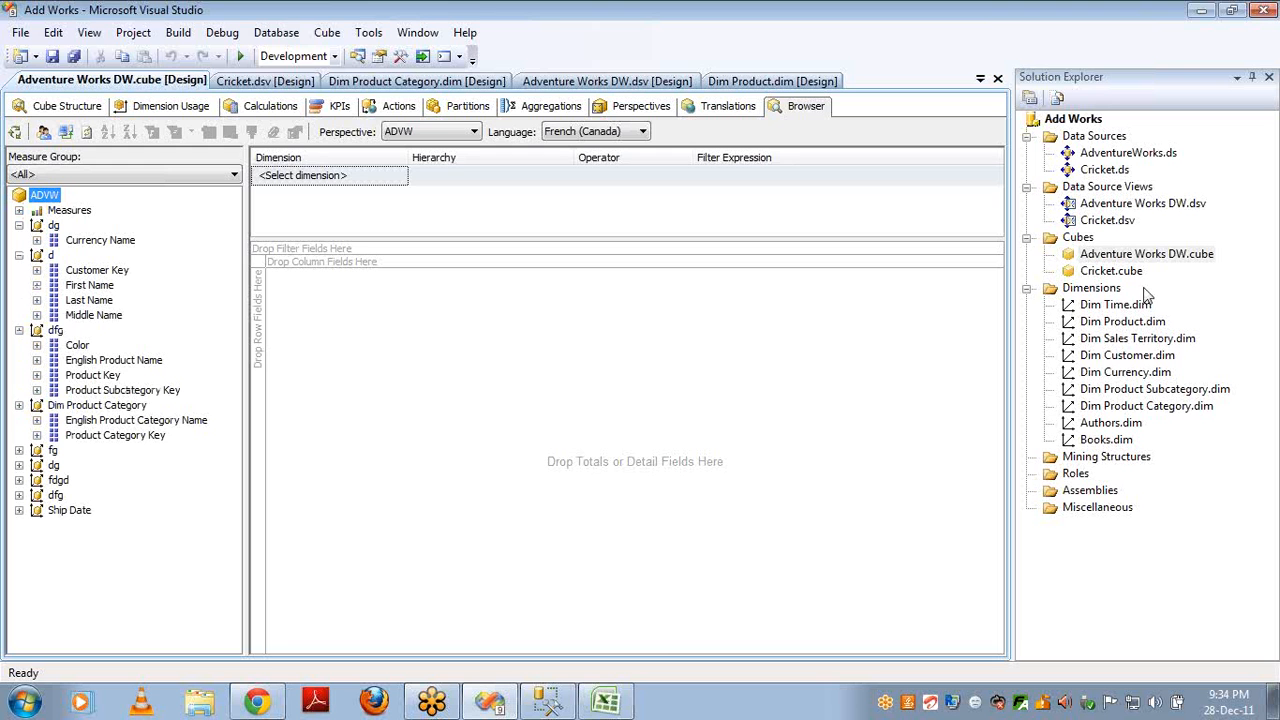
- Open the Dim Time dimension and add a French (Canada) translation to it
click(1110, 306)
double_click(1110, 306)
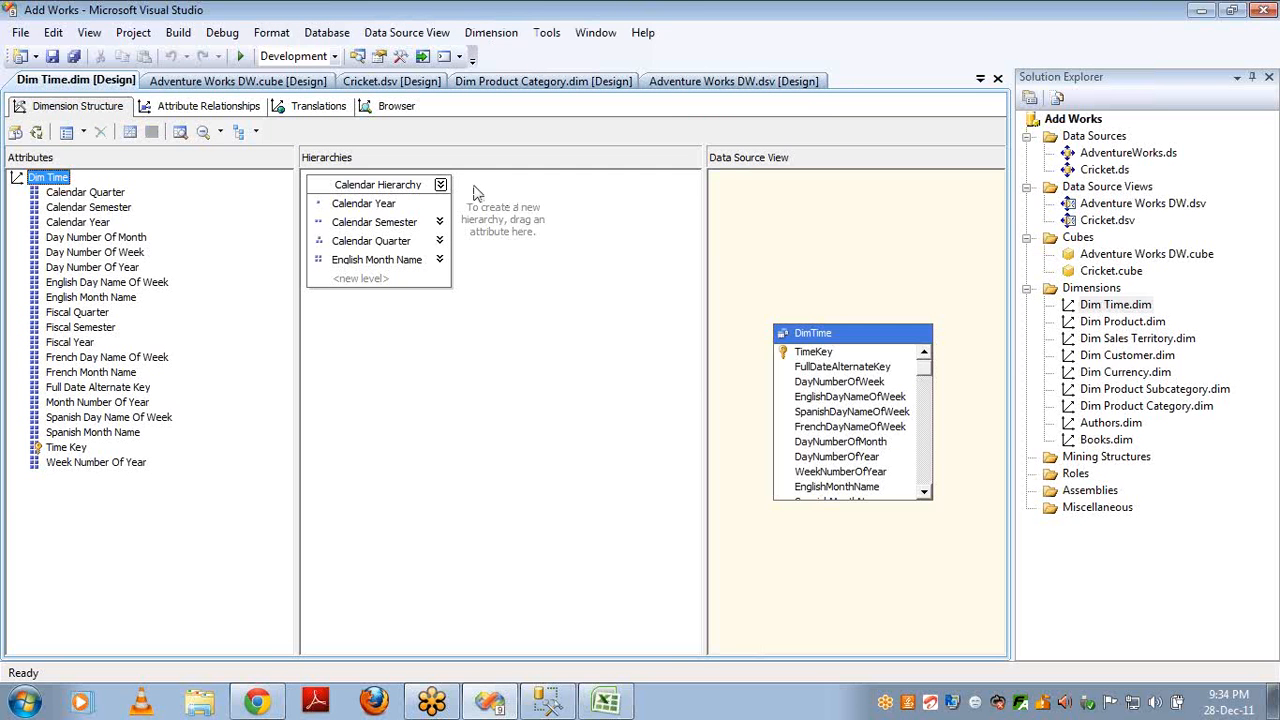
click(318, 108)
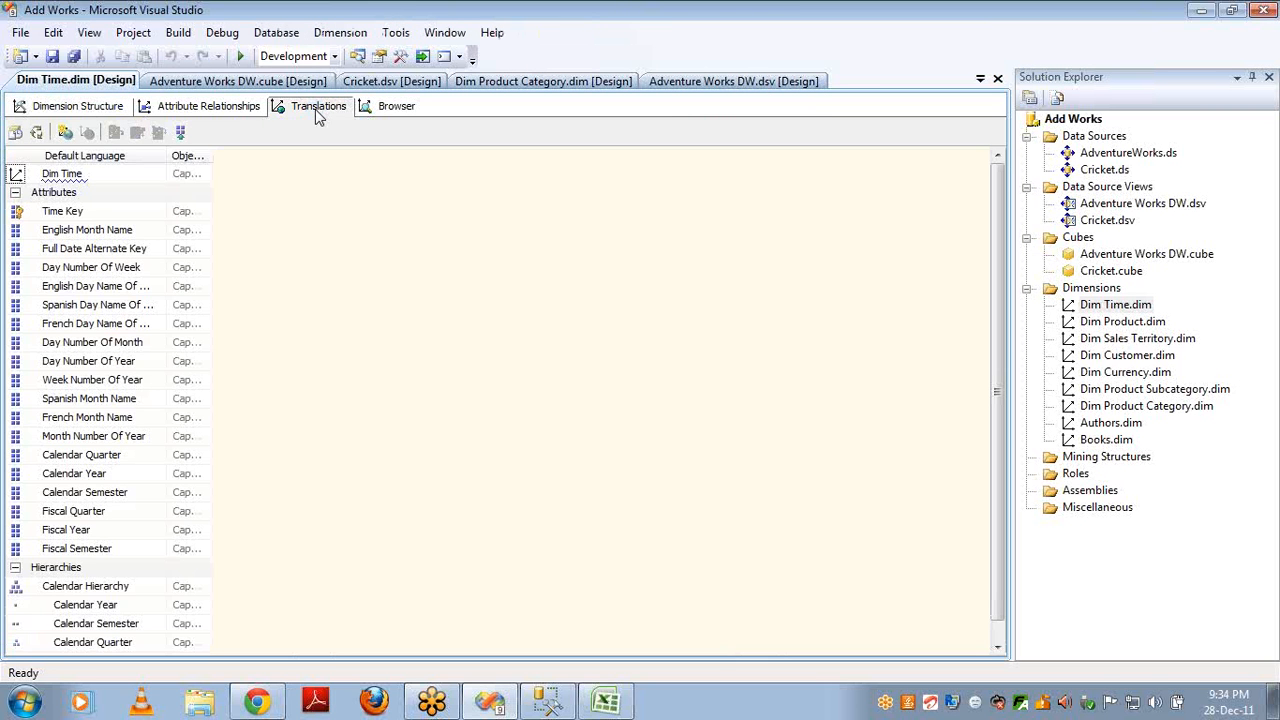
click(64, 132)
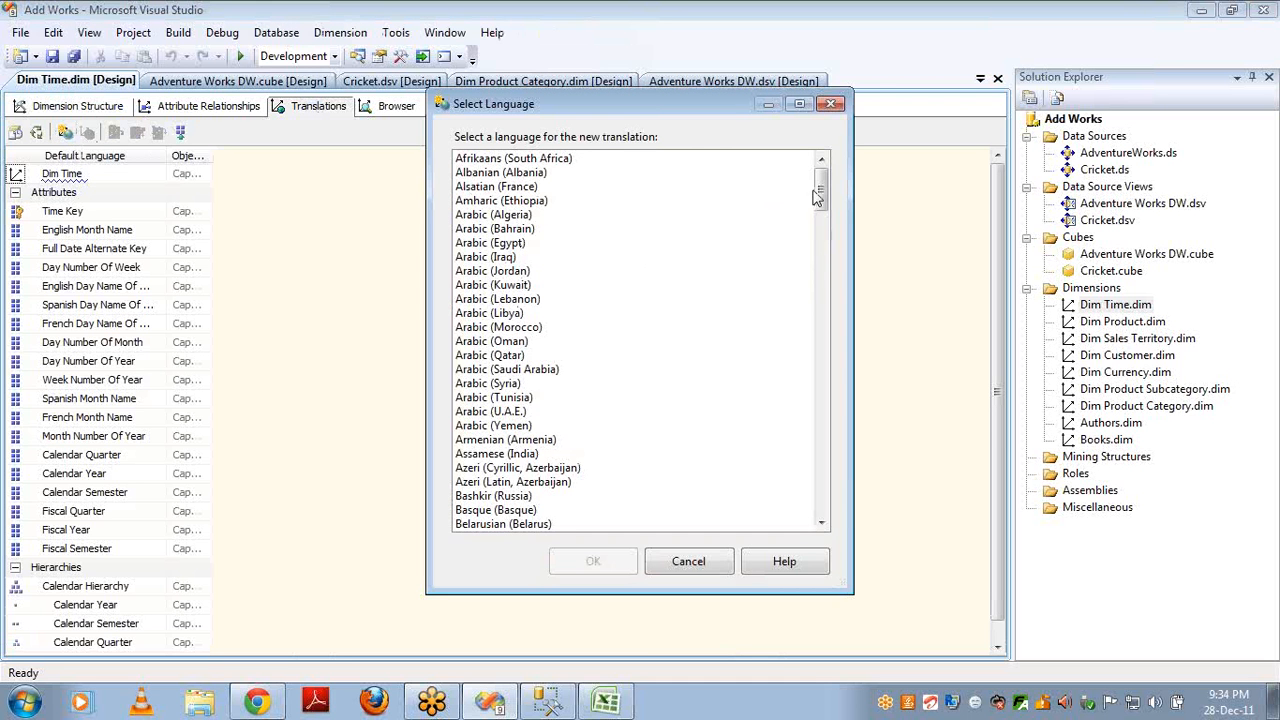
drag(820, 197, 836, 307)
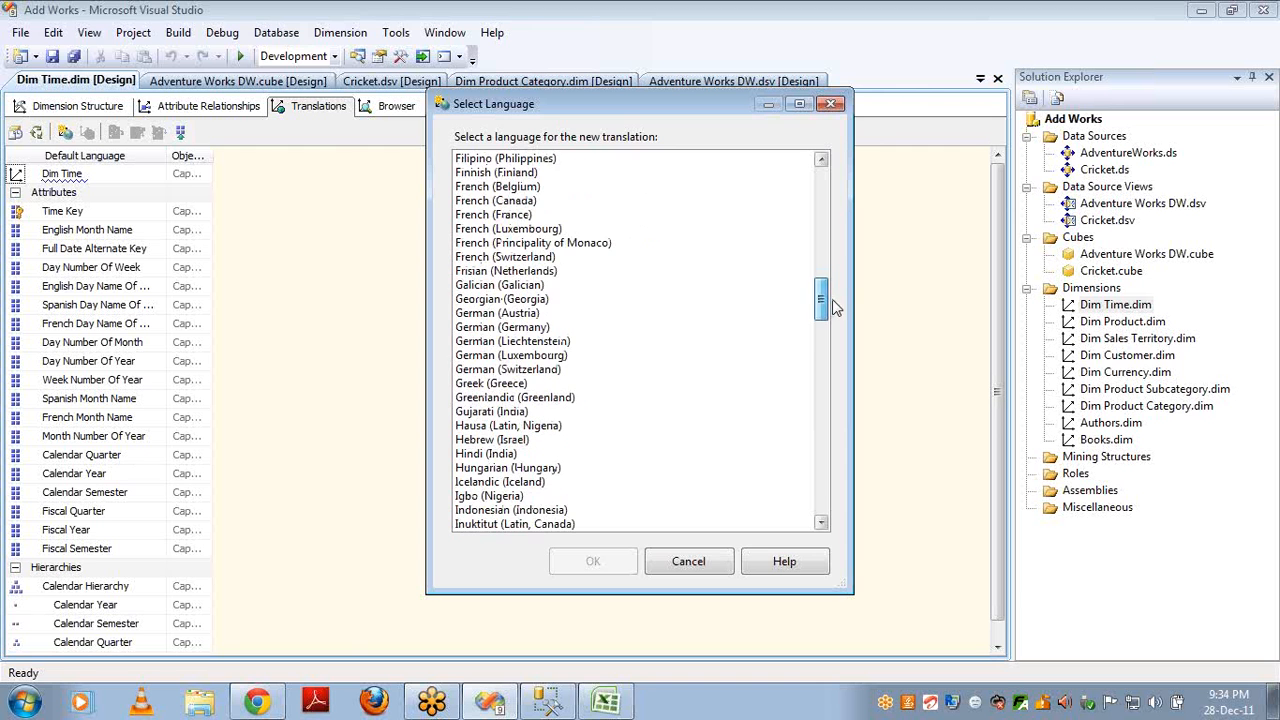
double_click(495, 200)
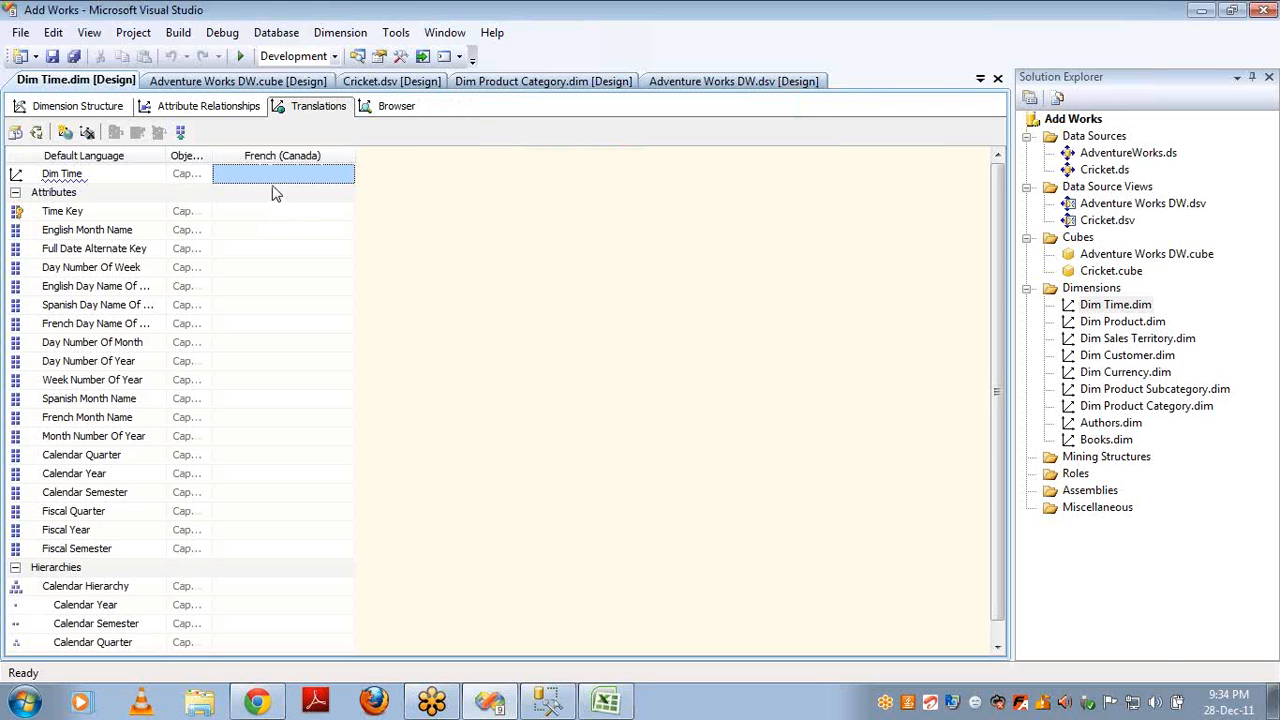
- Translate Dim Time as eta, Time Key as lkflasd, English Month Name as fgadlfg, Full Date Alternate Key as fgadfh and Day Number Of Week as fah
click(271, 175)
text(etá)
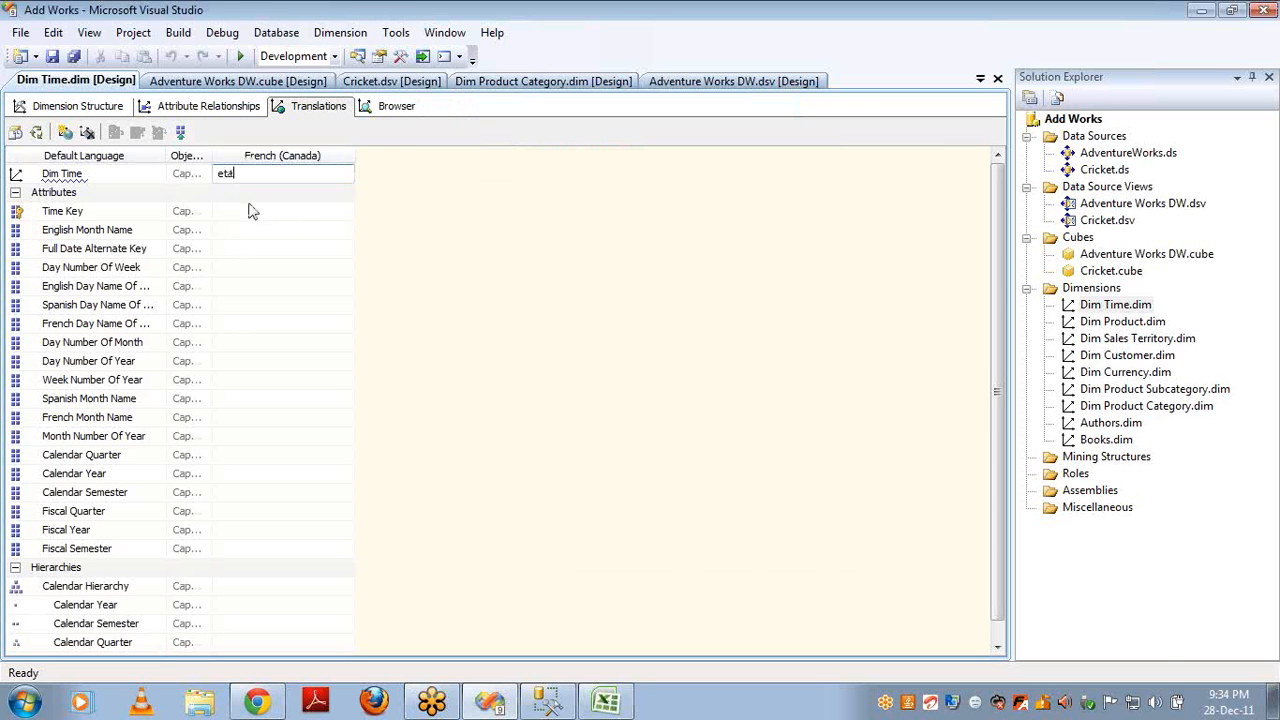
click(250, 211)
text(lkflasd)
key(Down)
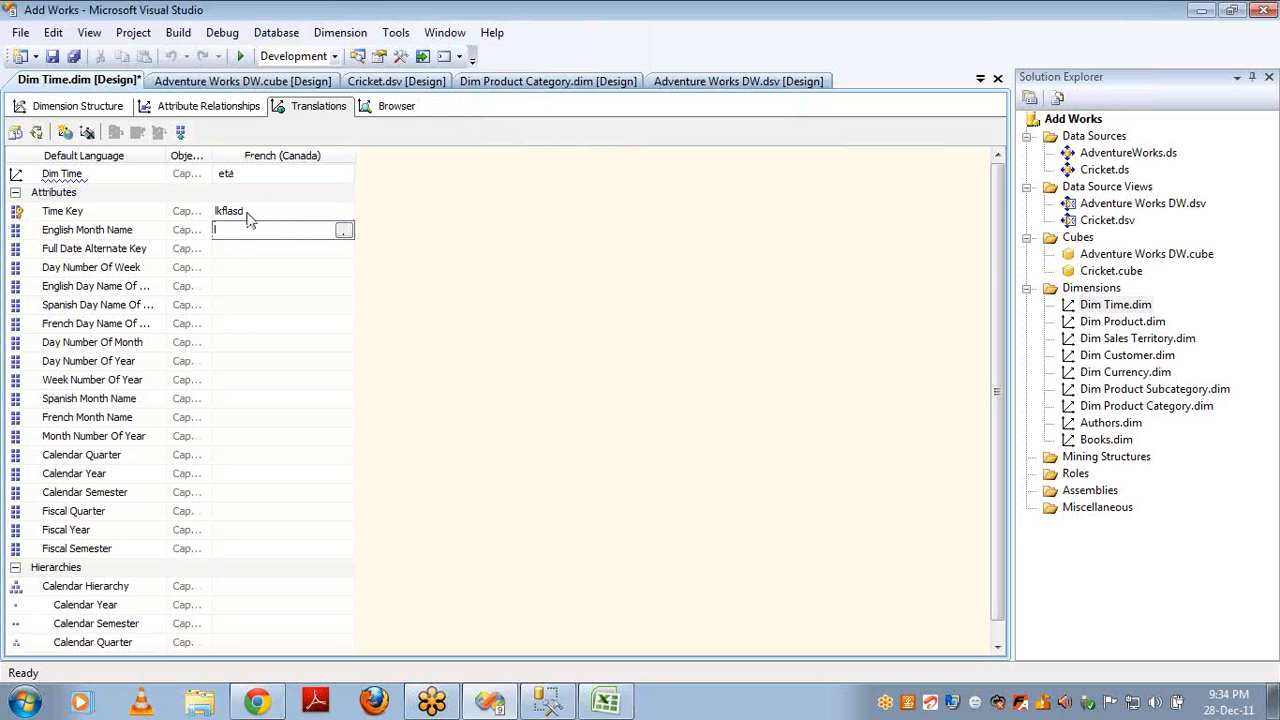
text(fgadlfg)
key(Down)
text(fgadfh)
key(Down)
text(fah)
key(Down)
- Translate the English, Spanish and French Day Name Of Week attributes as fs, gh and sfgh in French (Canada)
key(f)
key(s)
key(Down)
key(g)
key(h)
key(Down)
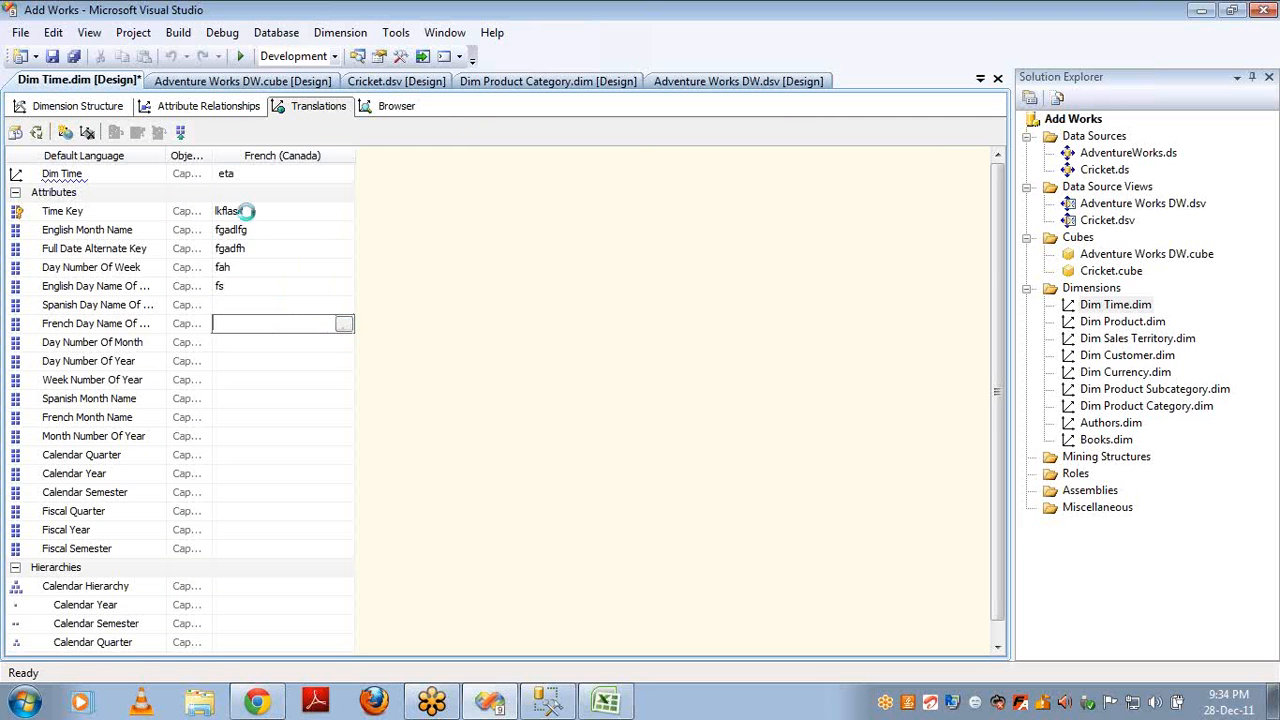
key(s)
key(f)
key(g)
key(h)
key(Down)
- Translate Day Number Of Month as sf, Day Number Of Year as h and Week Number Of Year as sfh
key(s)
key(f)
key(Down)
key(n)
key(Down)
key(s)
key(f)
key(h)
key(Down)
- Translate Spanish Month Name as sf, French Month Name as g and Month Number Of Year as hsf
key(s)
key(f)
key(Down)
key(g)
key(Down)
key(h)
key(s)
key(f)
key(Down)
- Translate Calendar Quarter as gh, and both Calendar Year and Calendar Semester as sfgh
key(g)
key(h)
key(Down)
key(s)
key(f)
key(g)
key(h)
key(Down)
key(s)
key(f)
key(g)
key(h)
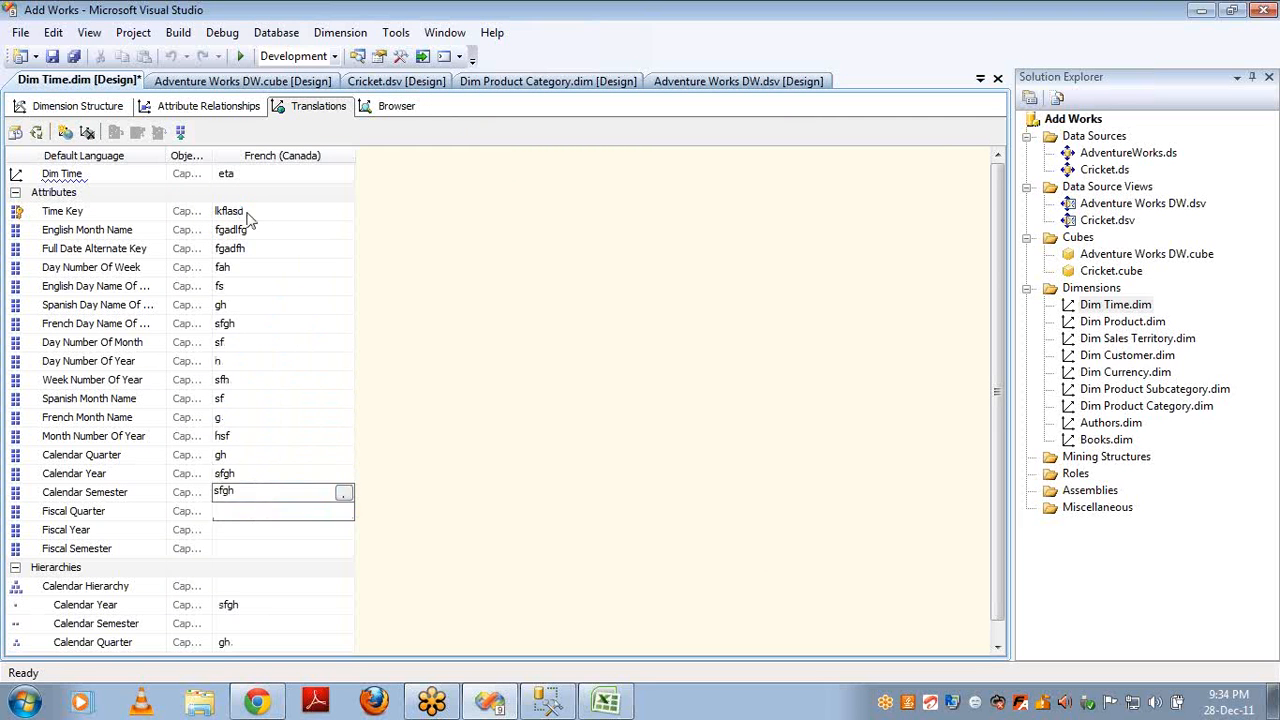
- Translate Fiscal Quarter as fsgh, Fiscal Year as fs and Fiscal Semester as h
key(Down)
key(f)
key(s)
key(g)
key(h)
key(Down)
key(f)
key(s)
key(Down)
key(n)
key(Down)
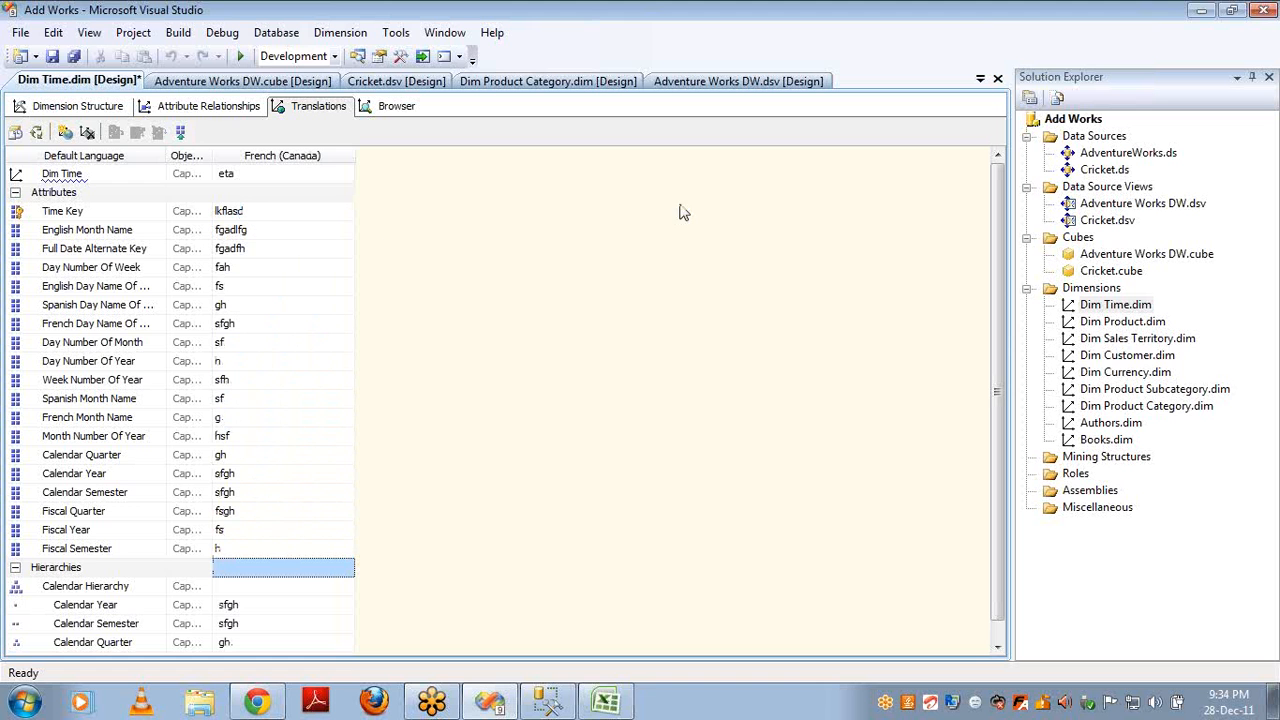
- Return to the Adventure Works DW cube, build and deploy the project, fully process the cube, and close the processing windows
double_click(1106, 256)
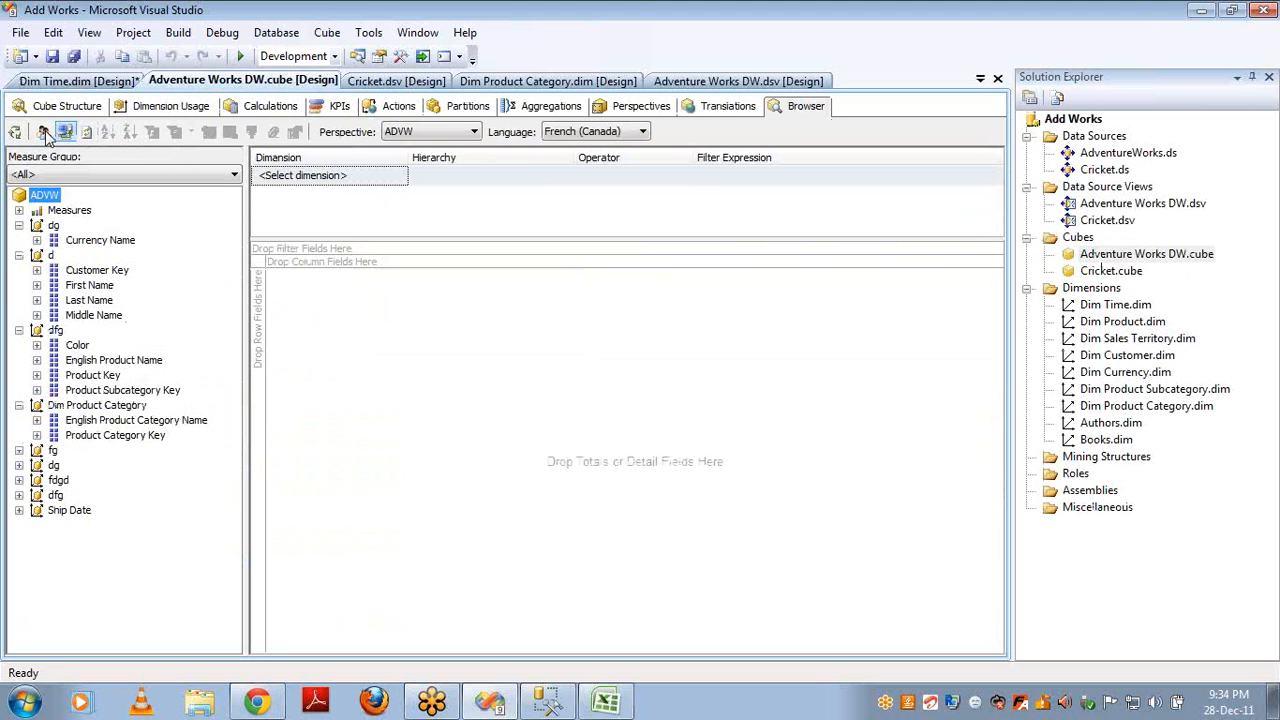
click(16, 134)
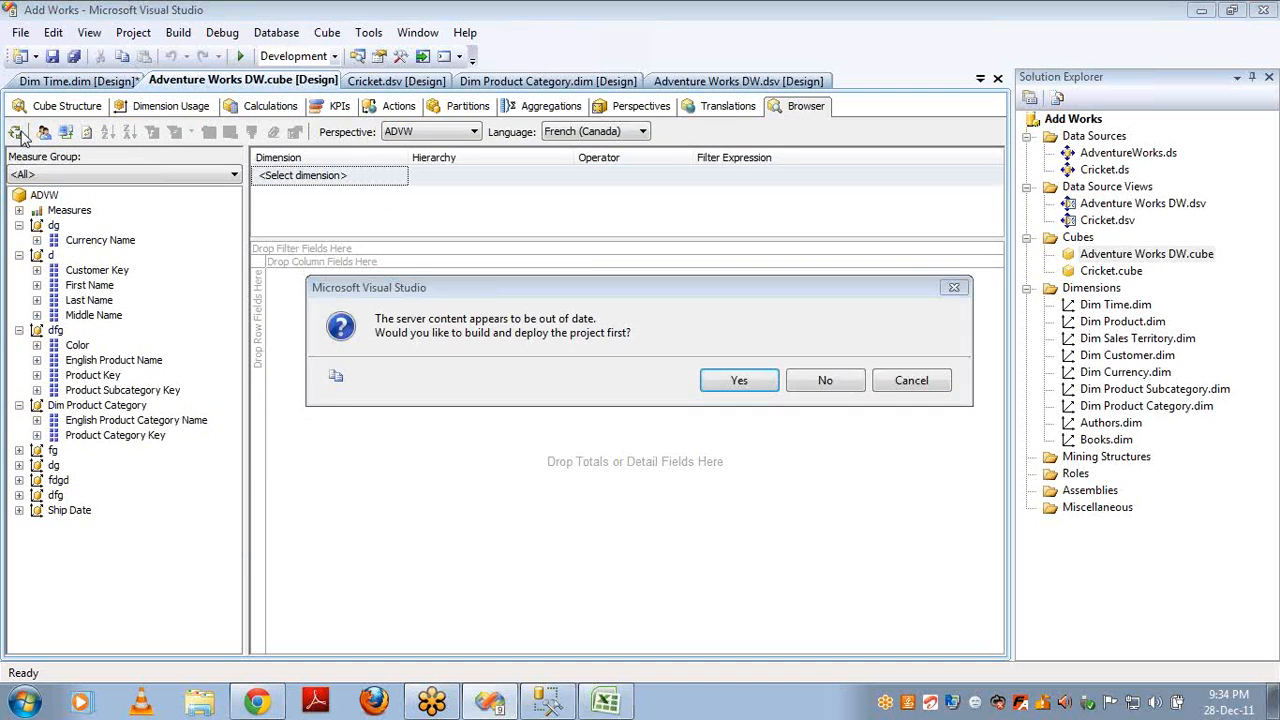
key(Return)
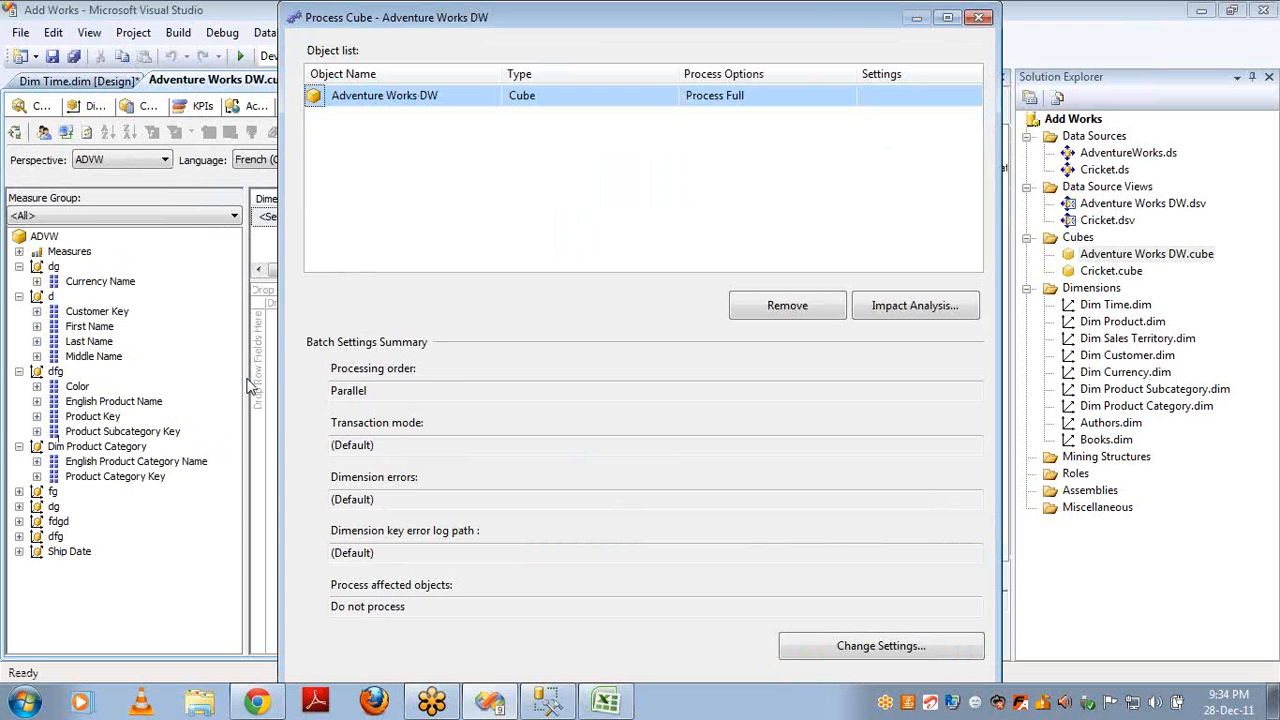
key(Return)
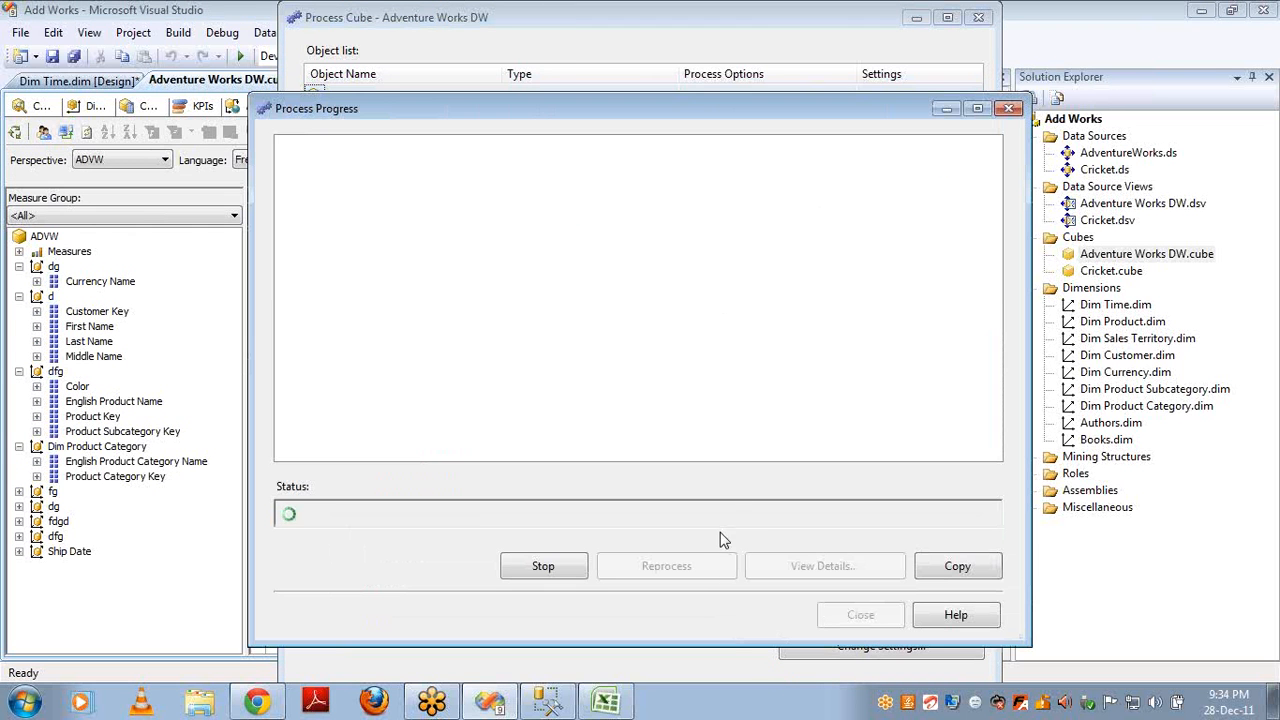
click(861, 615)
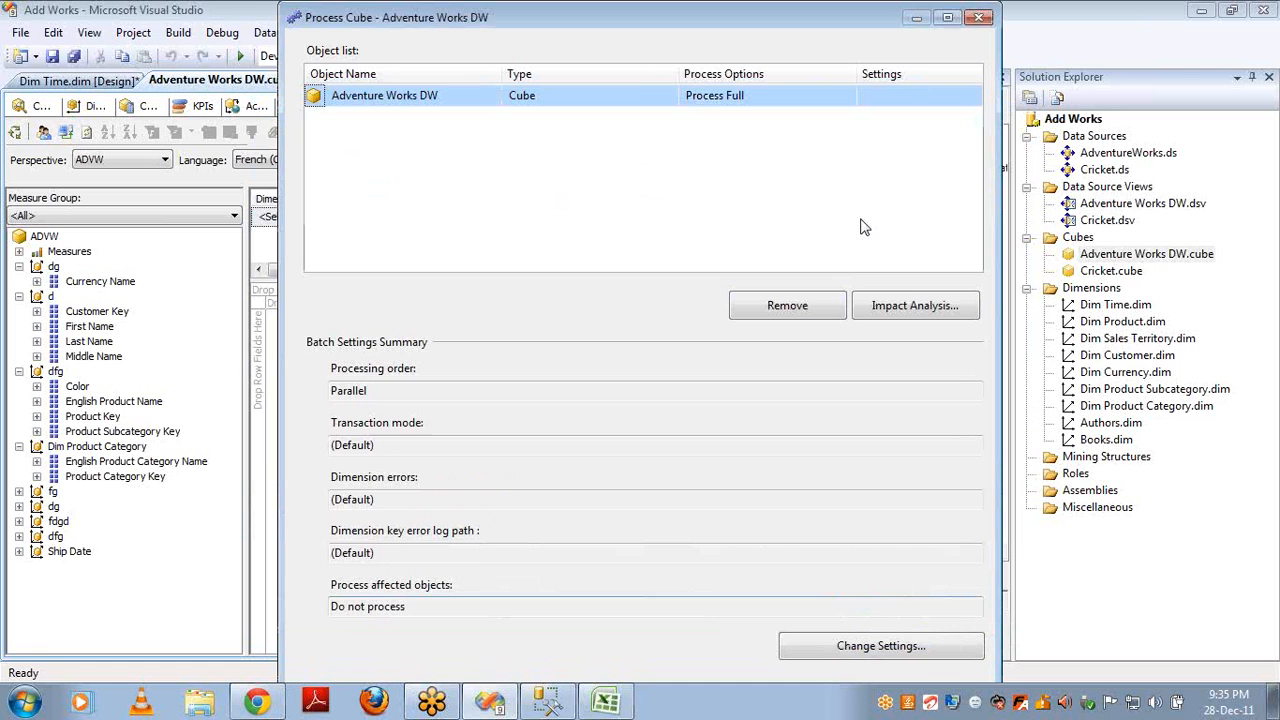
click(978, 20)
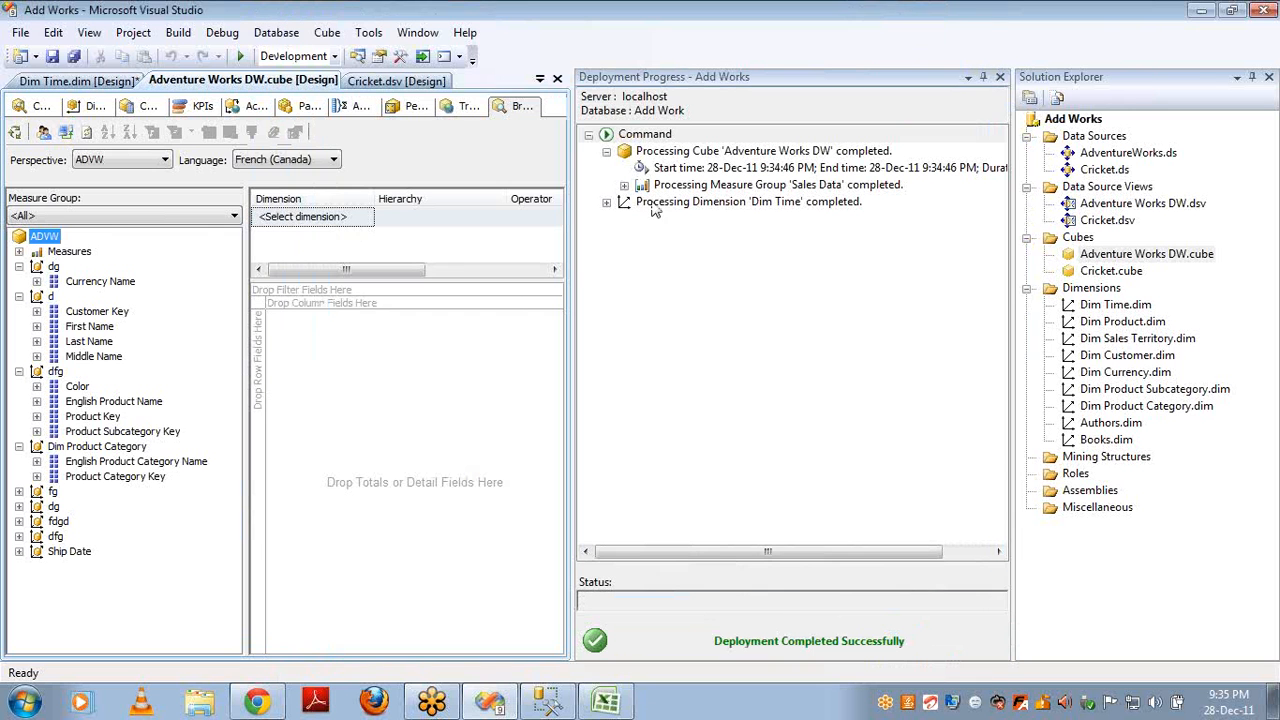
- Reconnect the cube browser, check the translated attribute names under Ship Date, and close the deployment progress
click(65, 133)
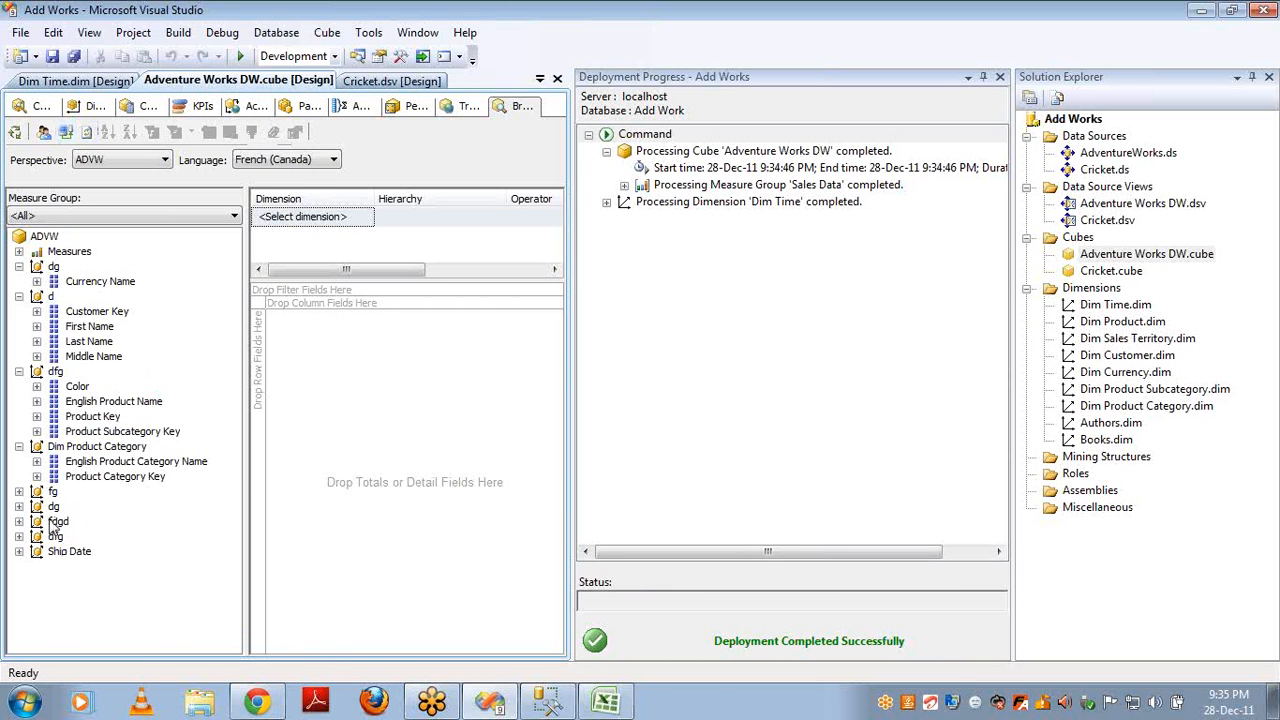
click(20, 551)
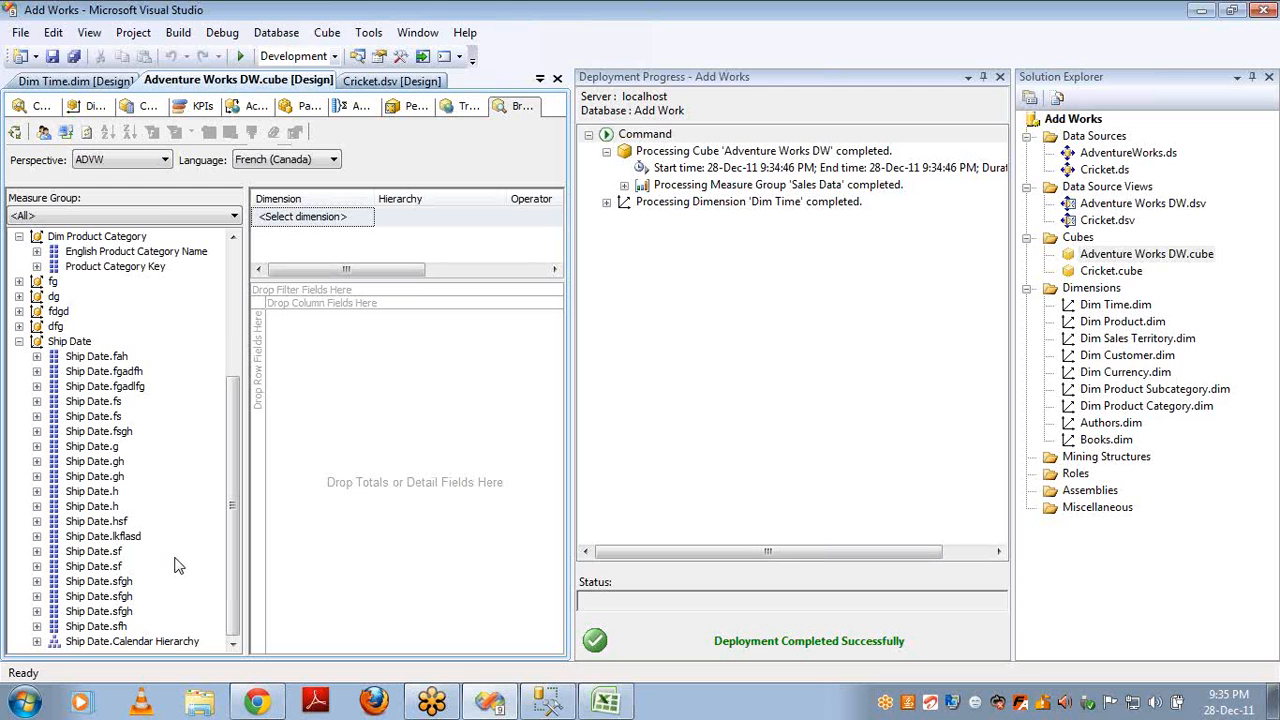
click(999, 76)
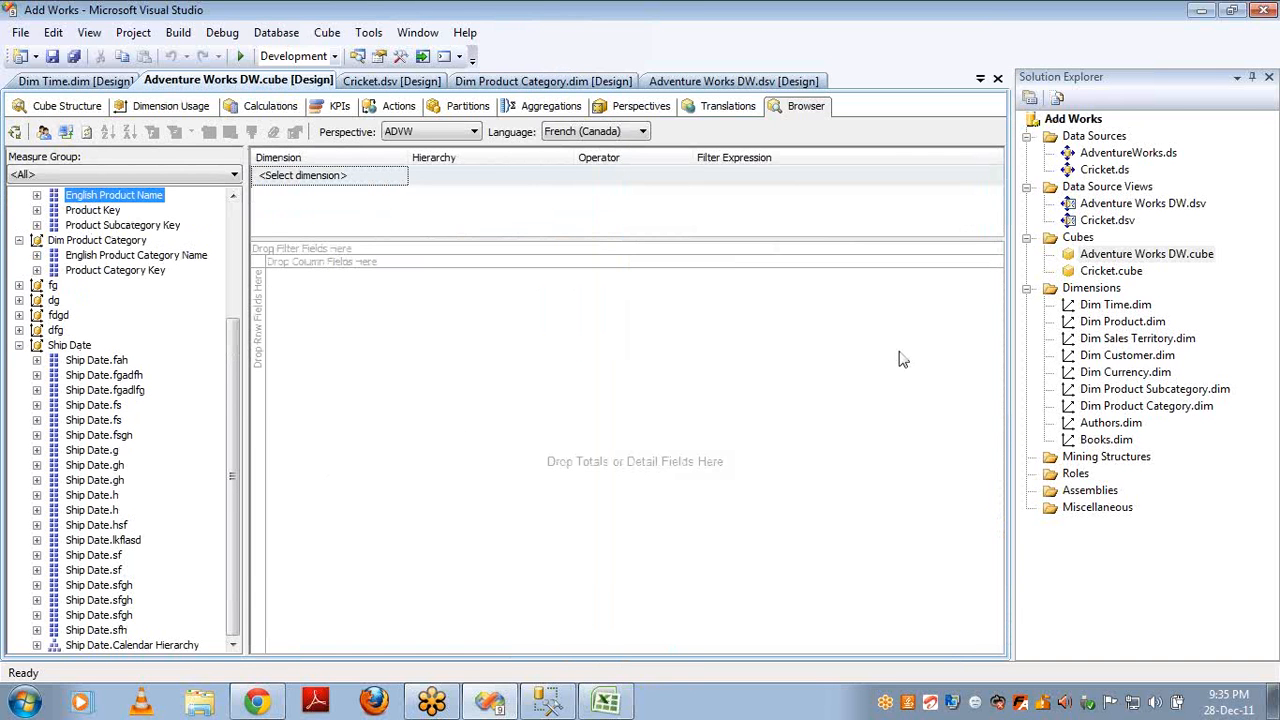